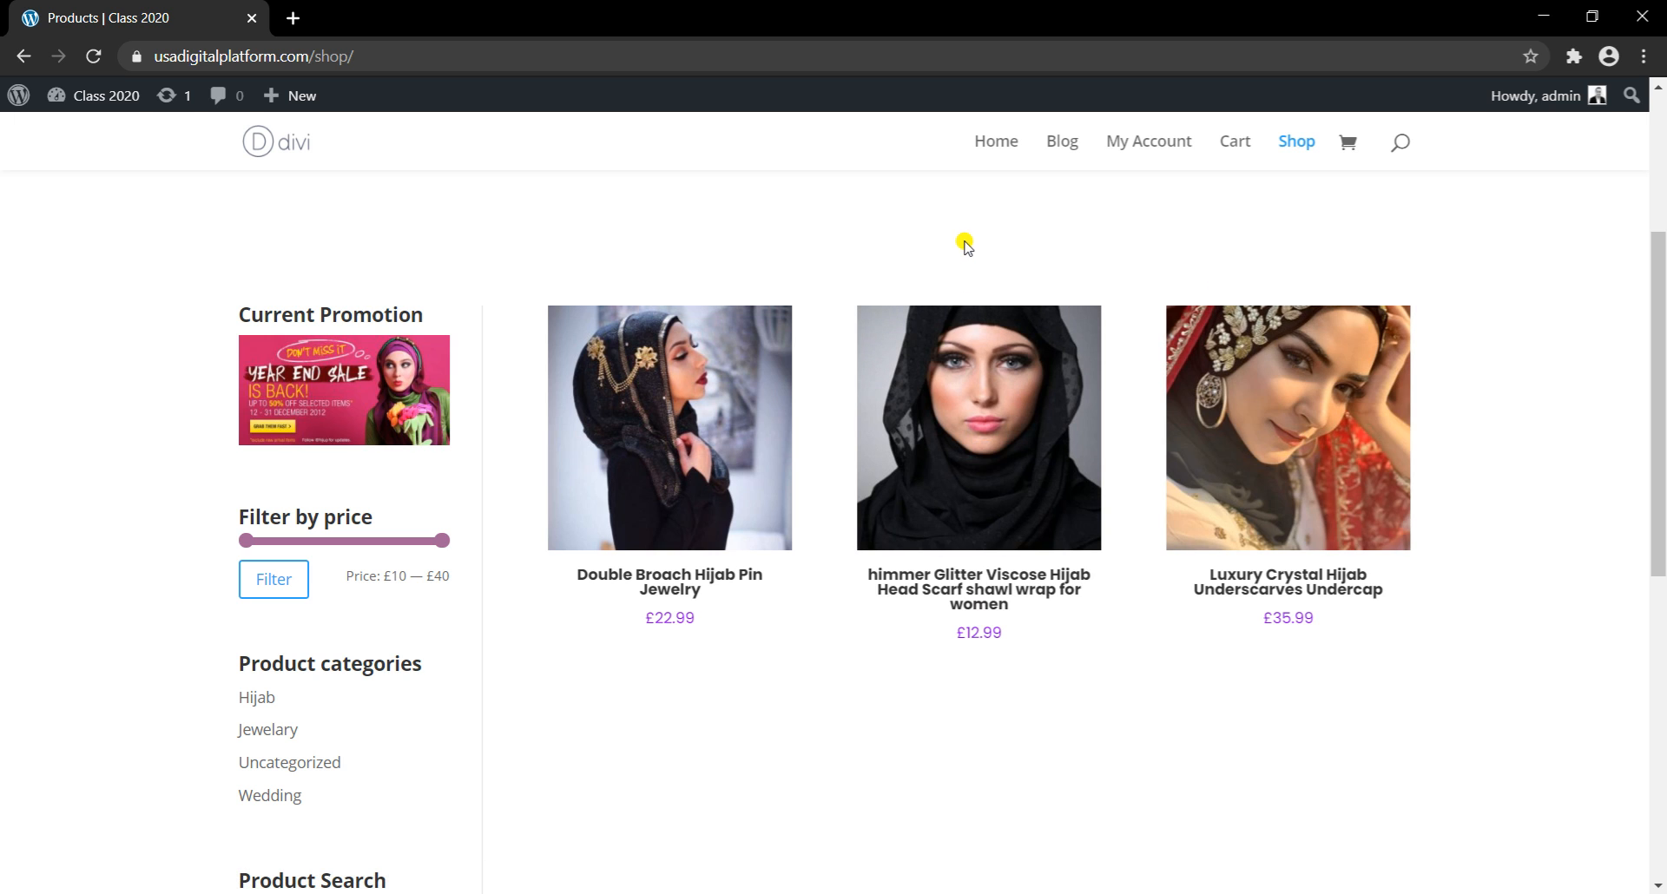
Step: Examine the shop page's Year End Sale banner, promotion sidebar and product listings with their prices
scroll(1085, 529, "up", 4)
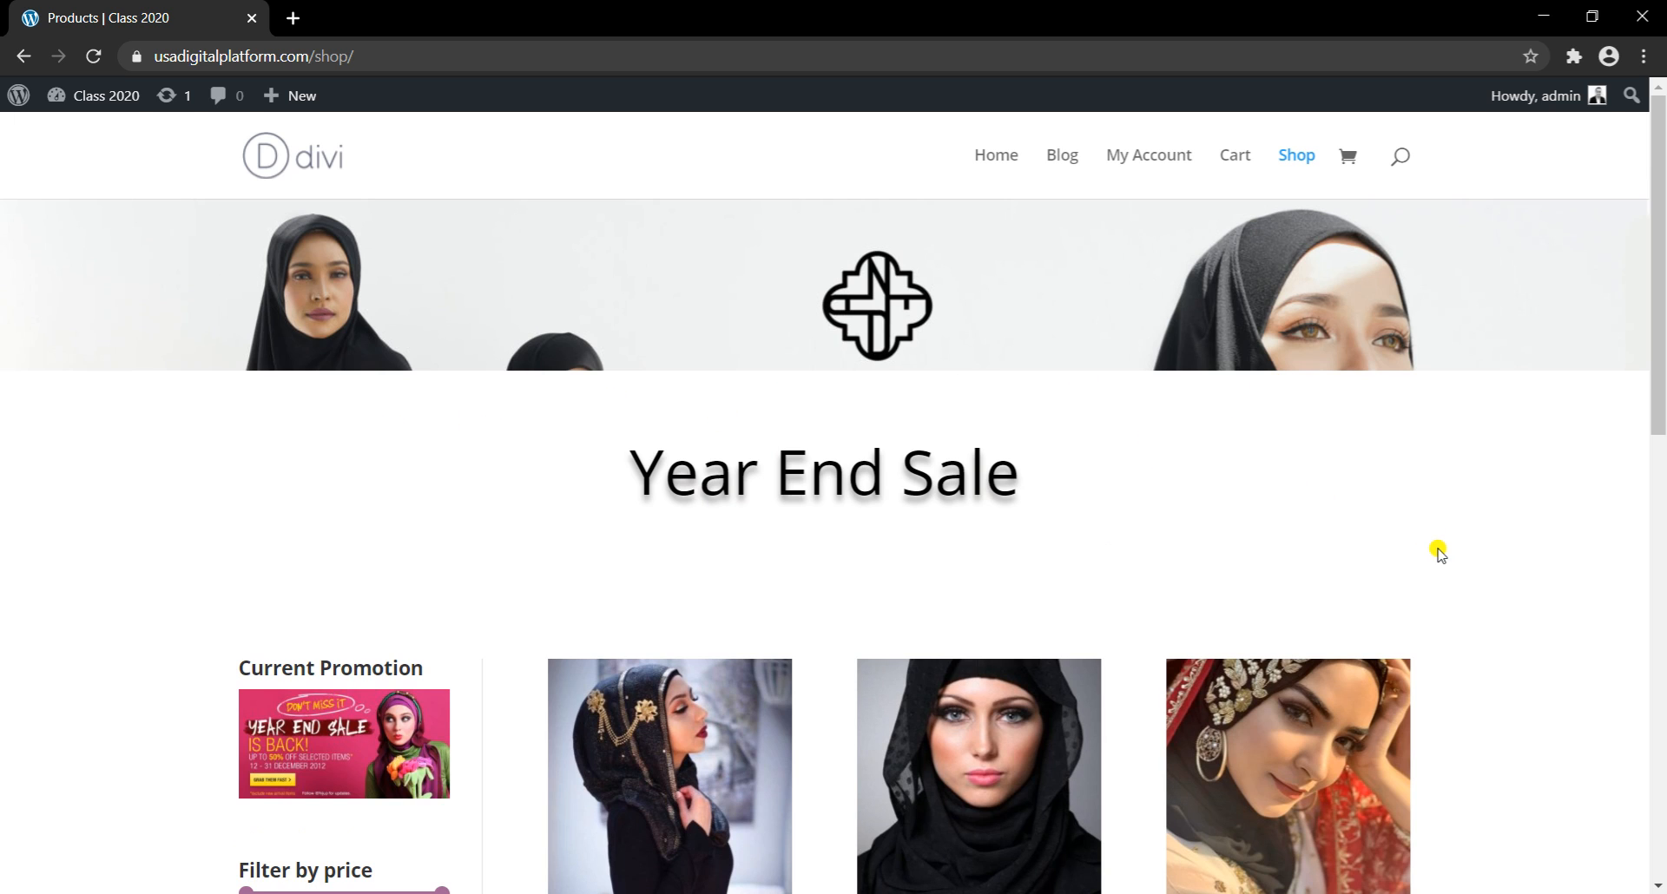
scroll(1439, 553, "down", 2)
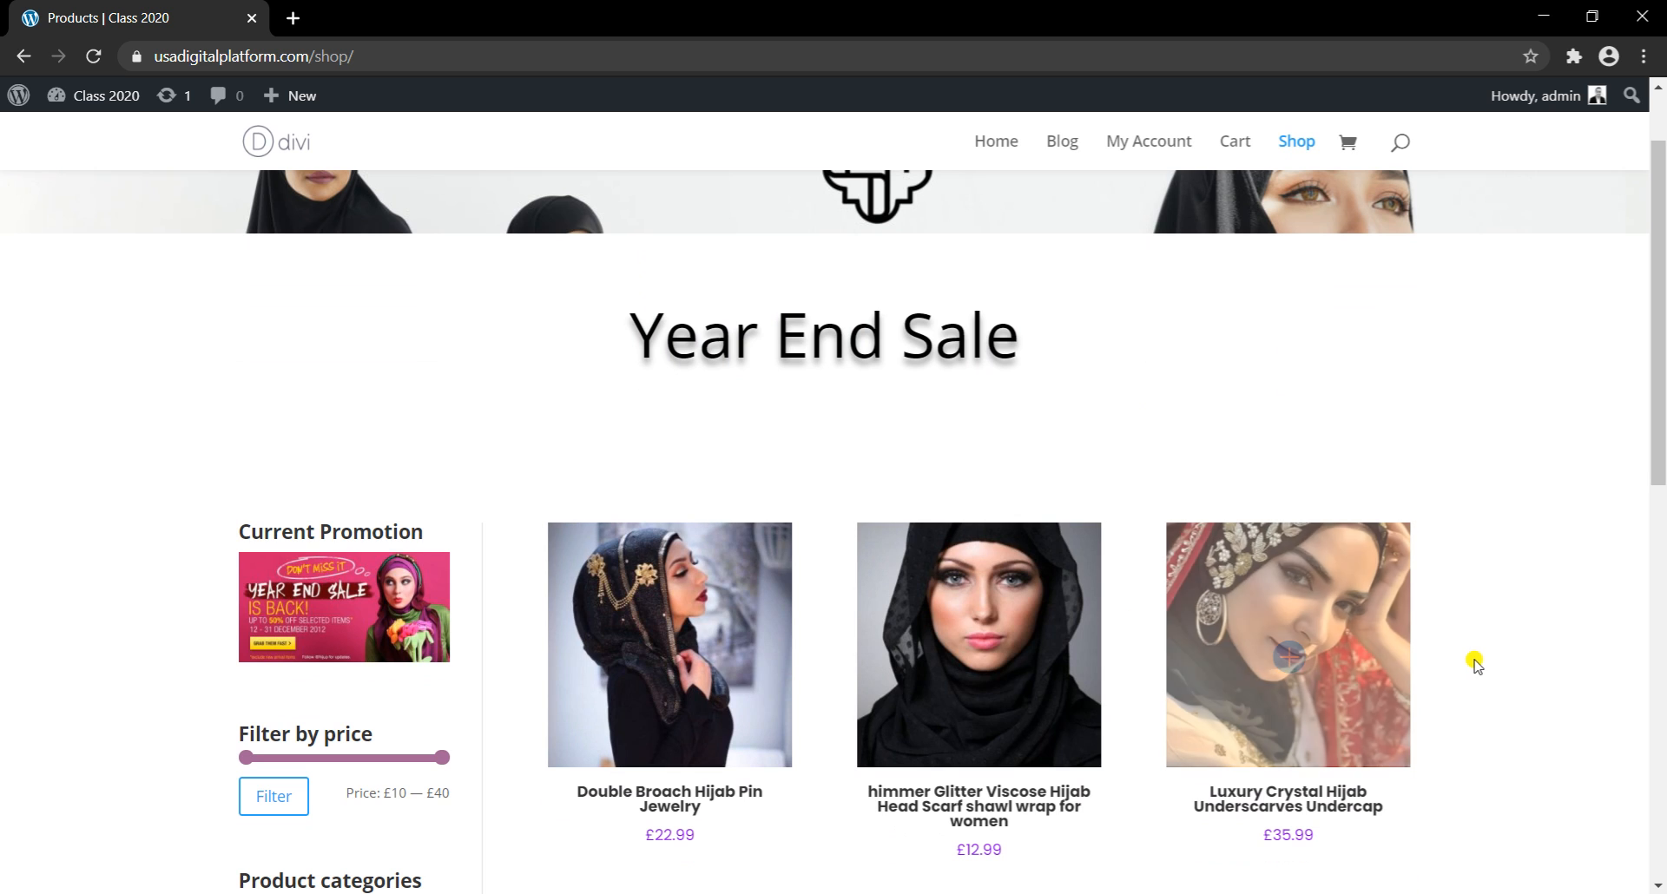
scroll(1476, 664, "up", 2)
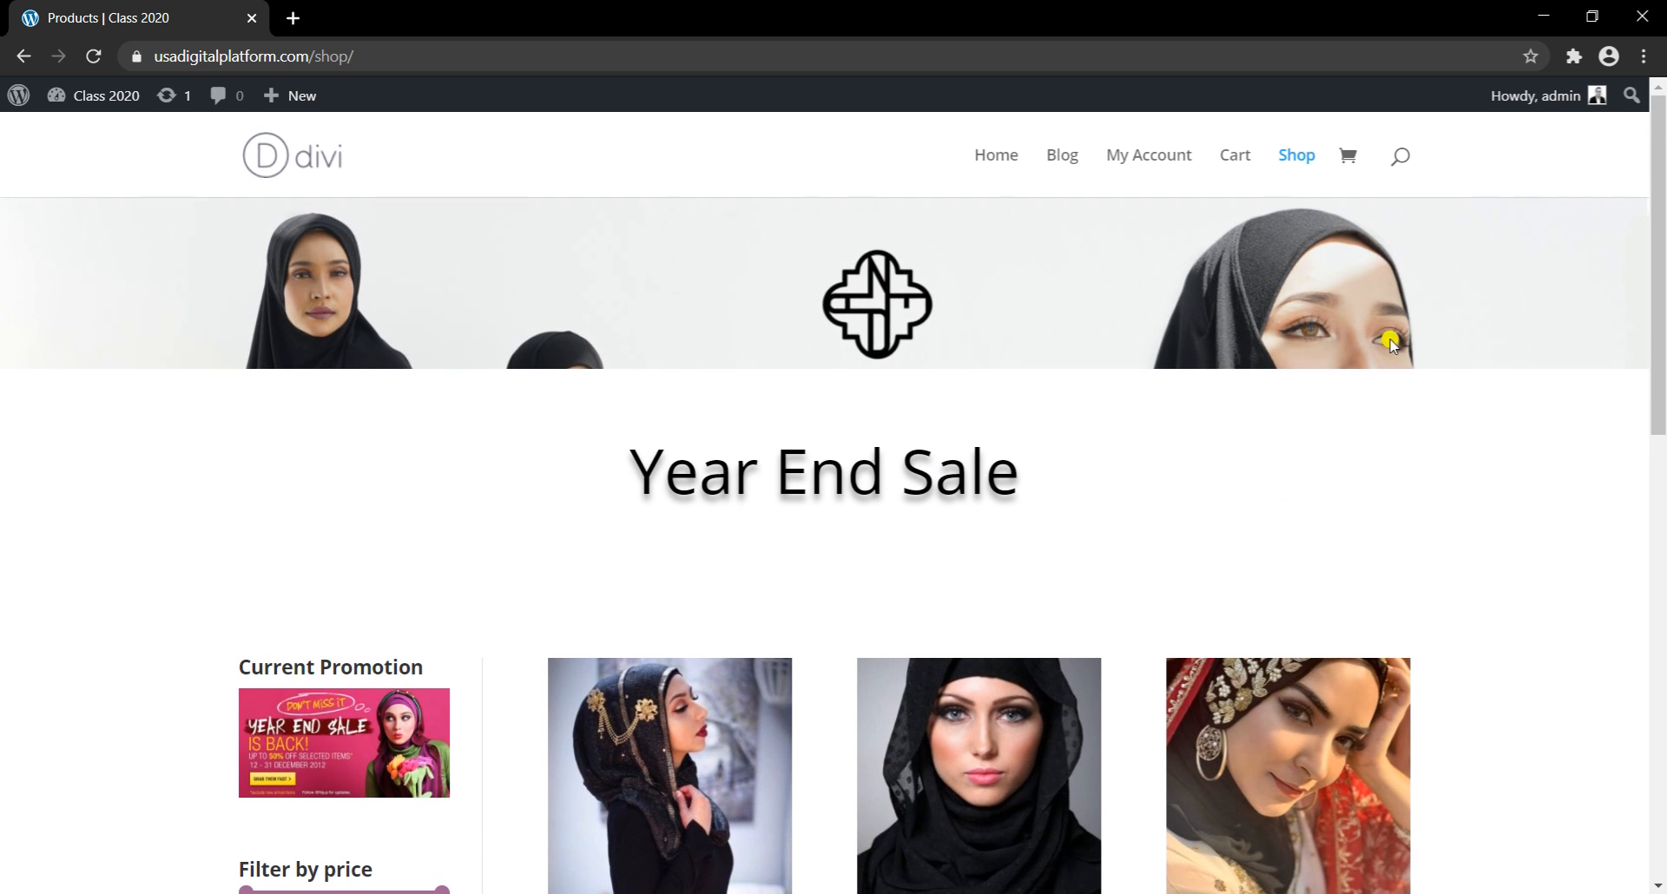
scroll(994, 608, "down", 4)
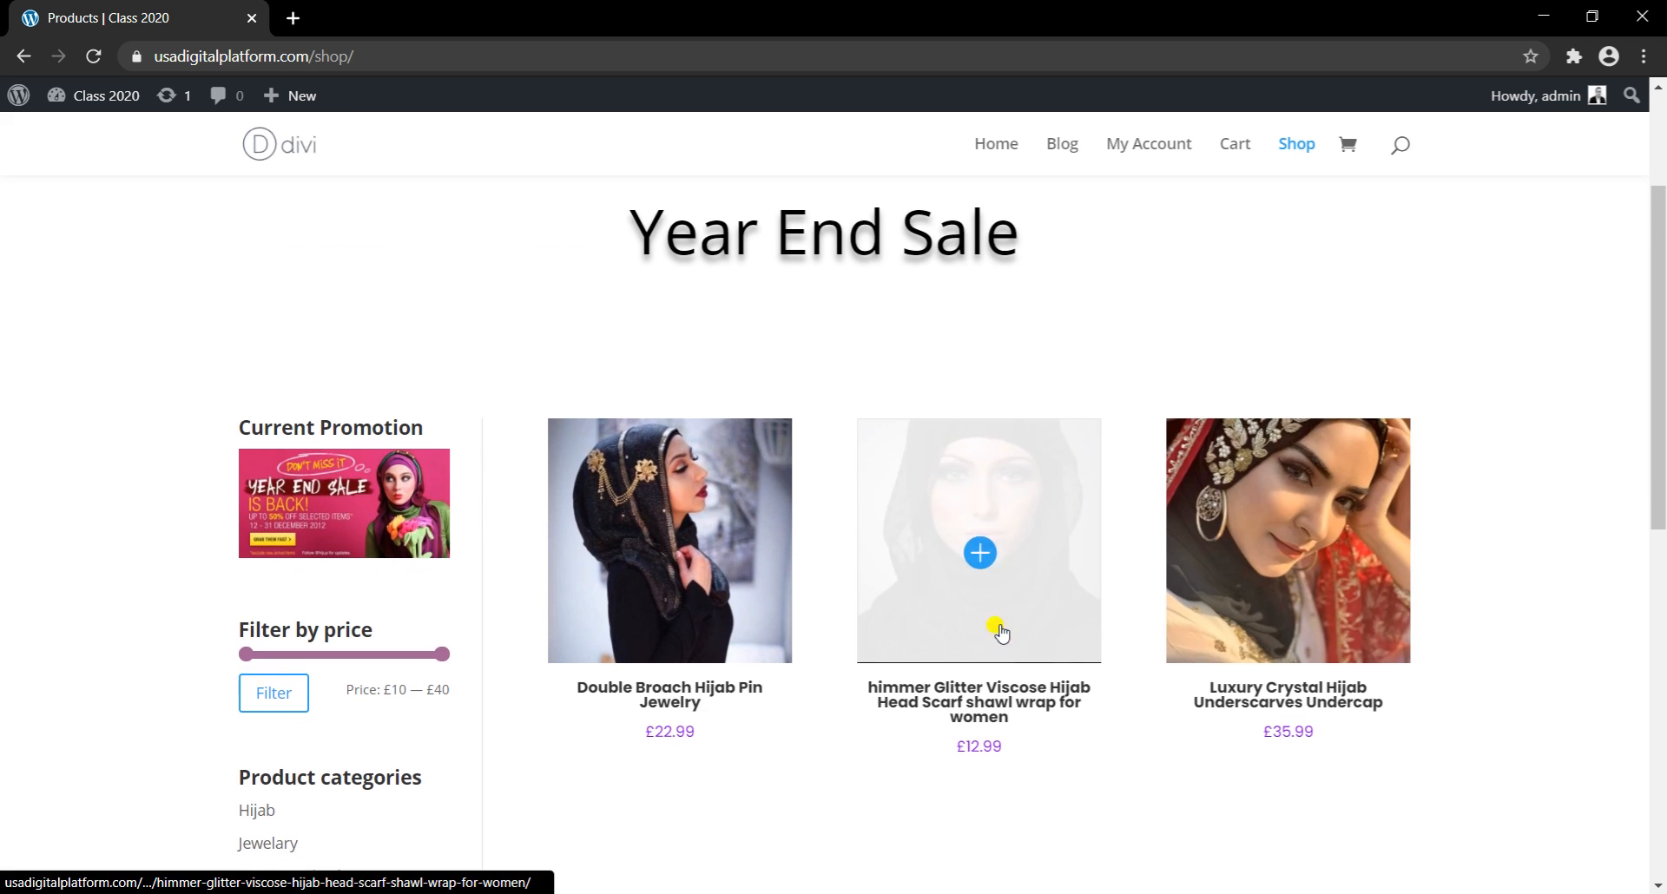
scroll(1342, 494, "up", 3)
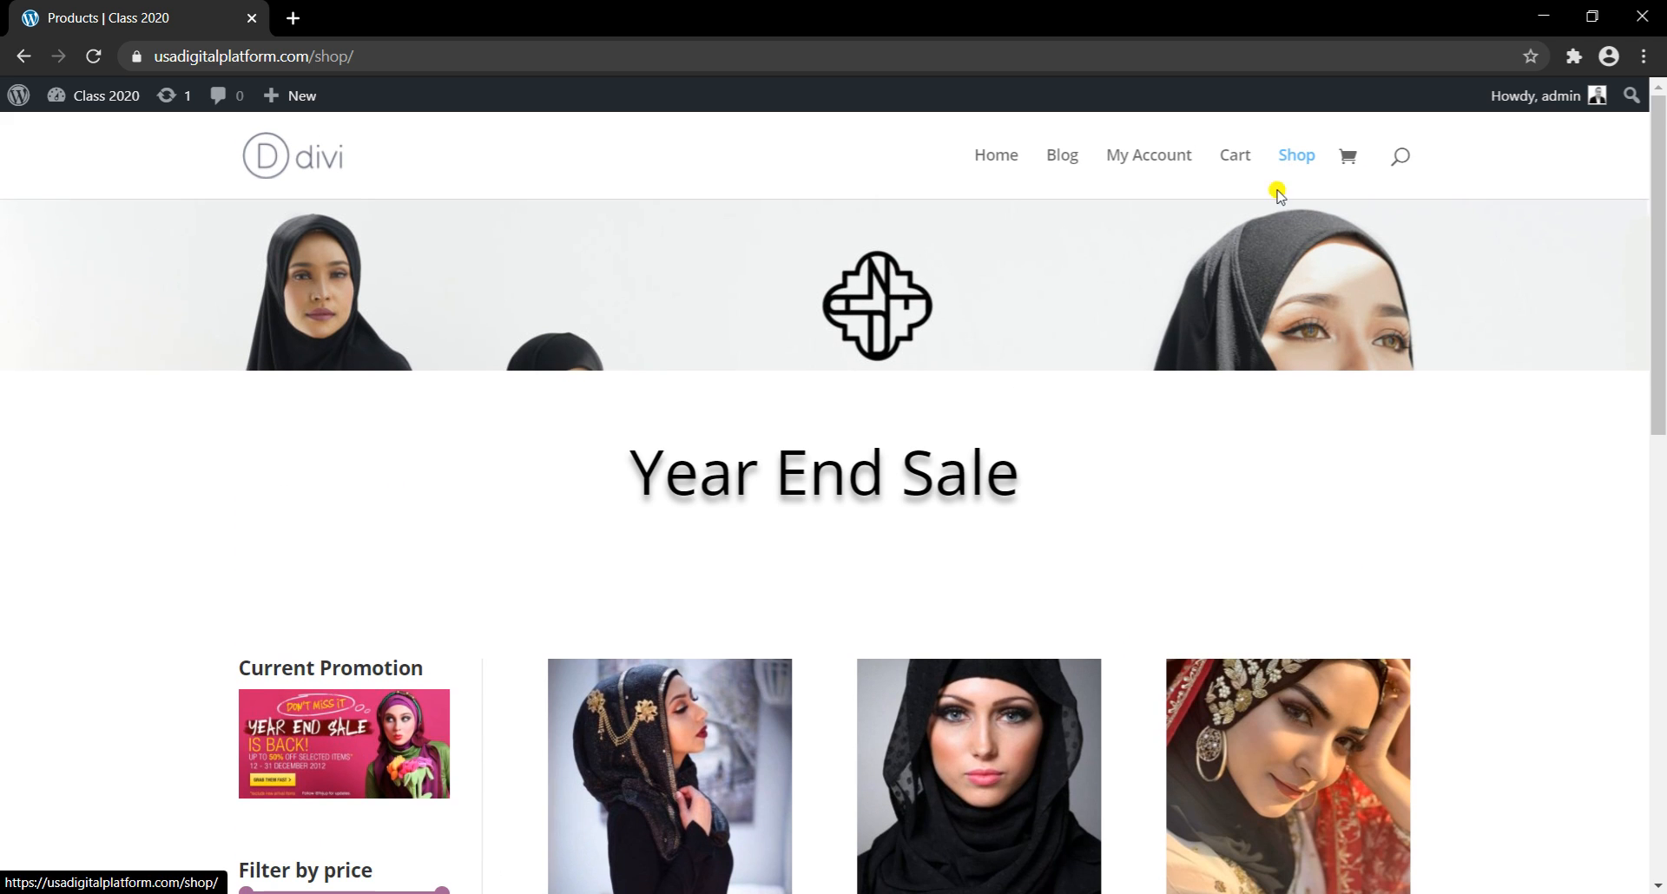
scroll(825, 576, "down", 3)
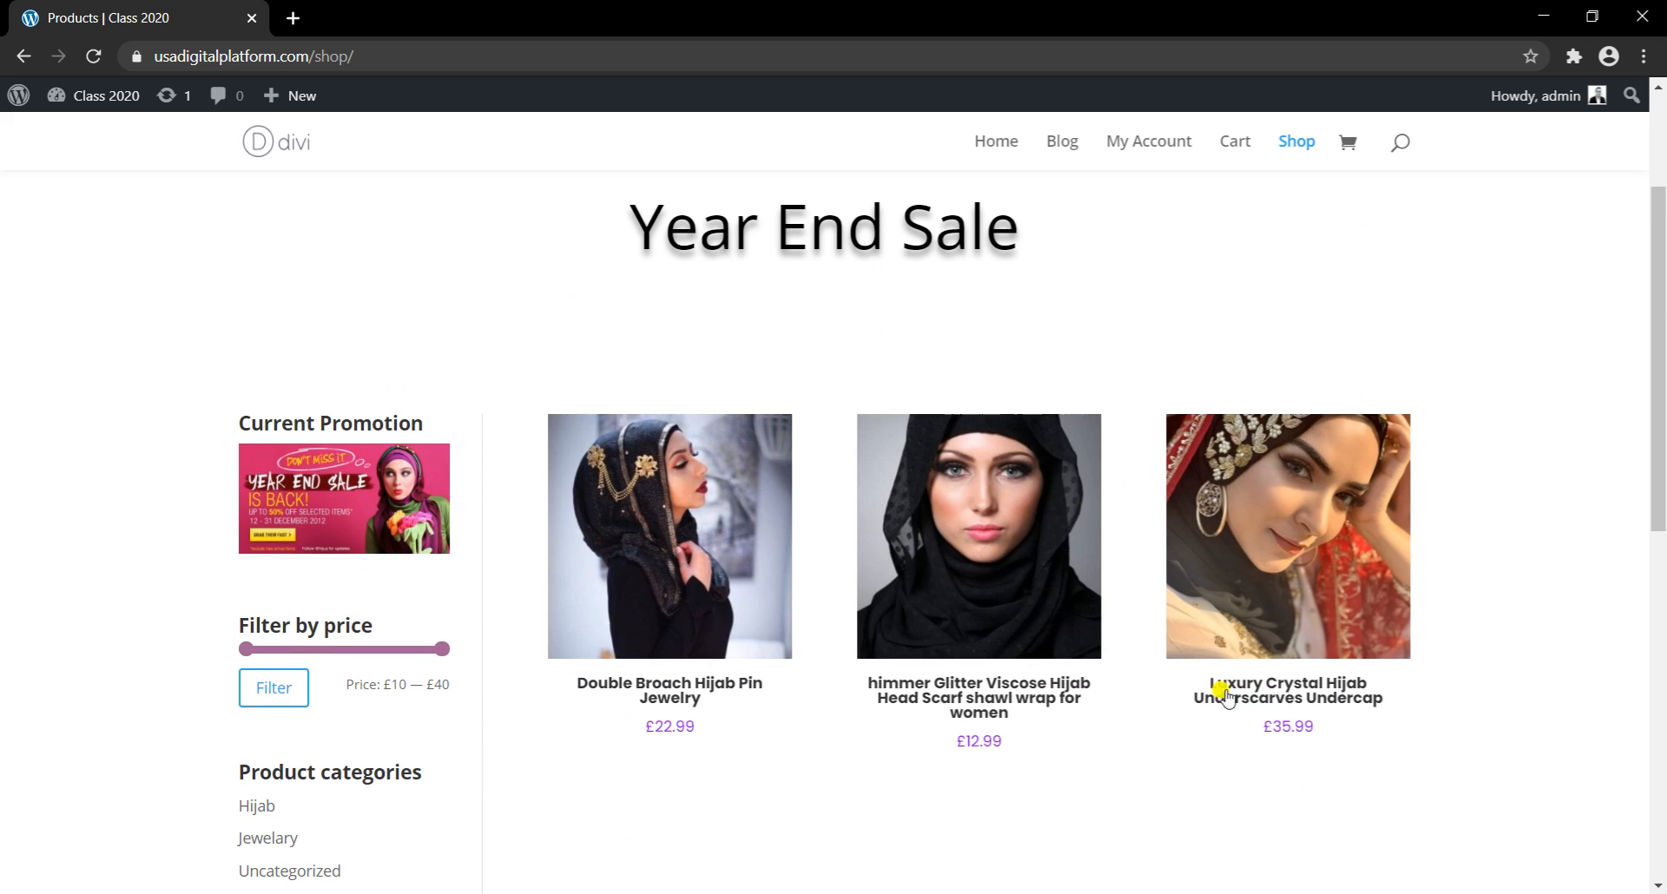
scroll(486, 708, "down", 3)
scroll(590, 565, "up", 2)
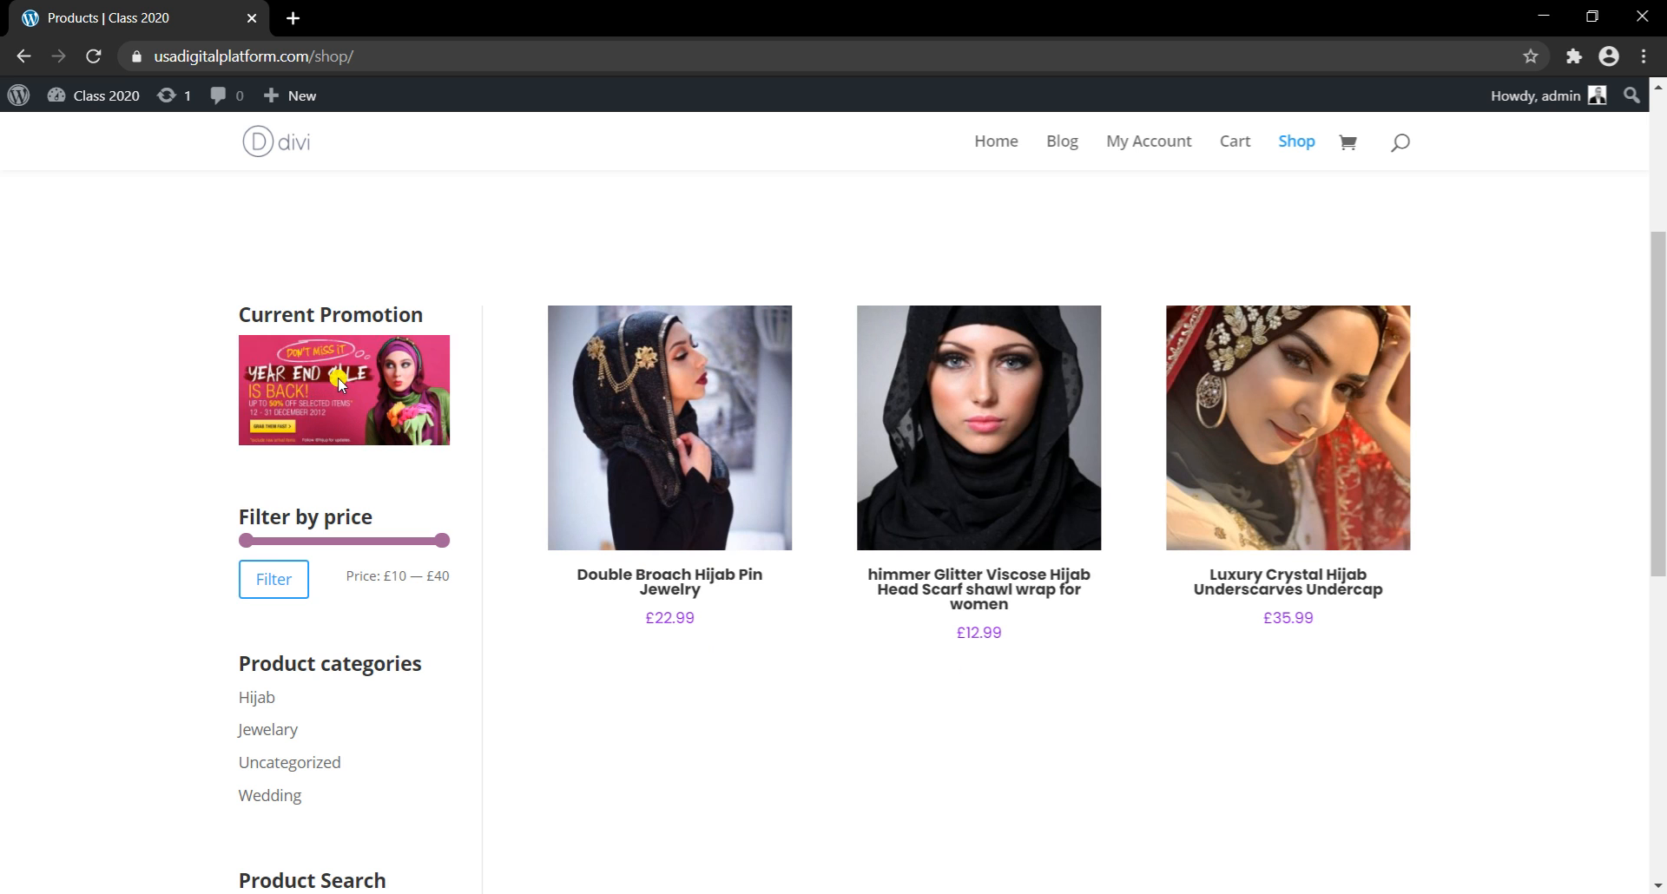
scroll(946, 636, "up", 2)
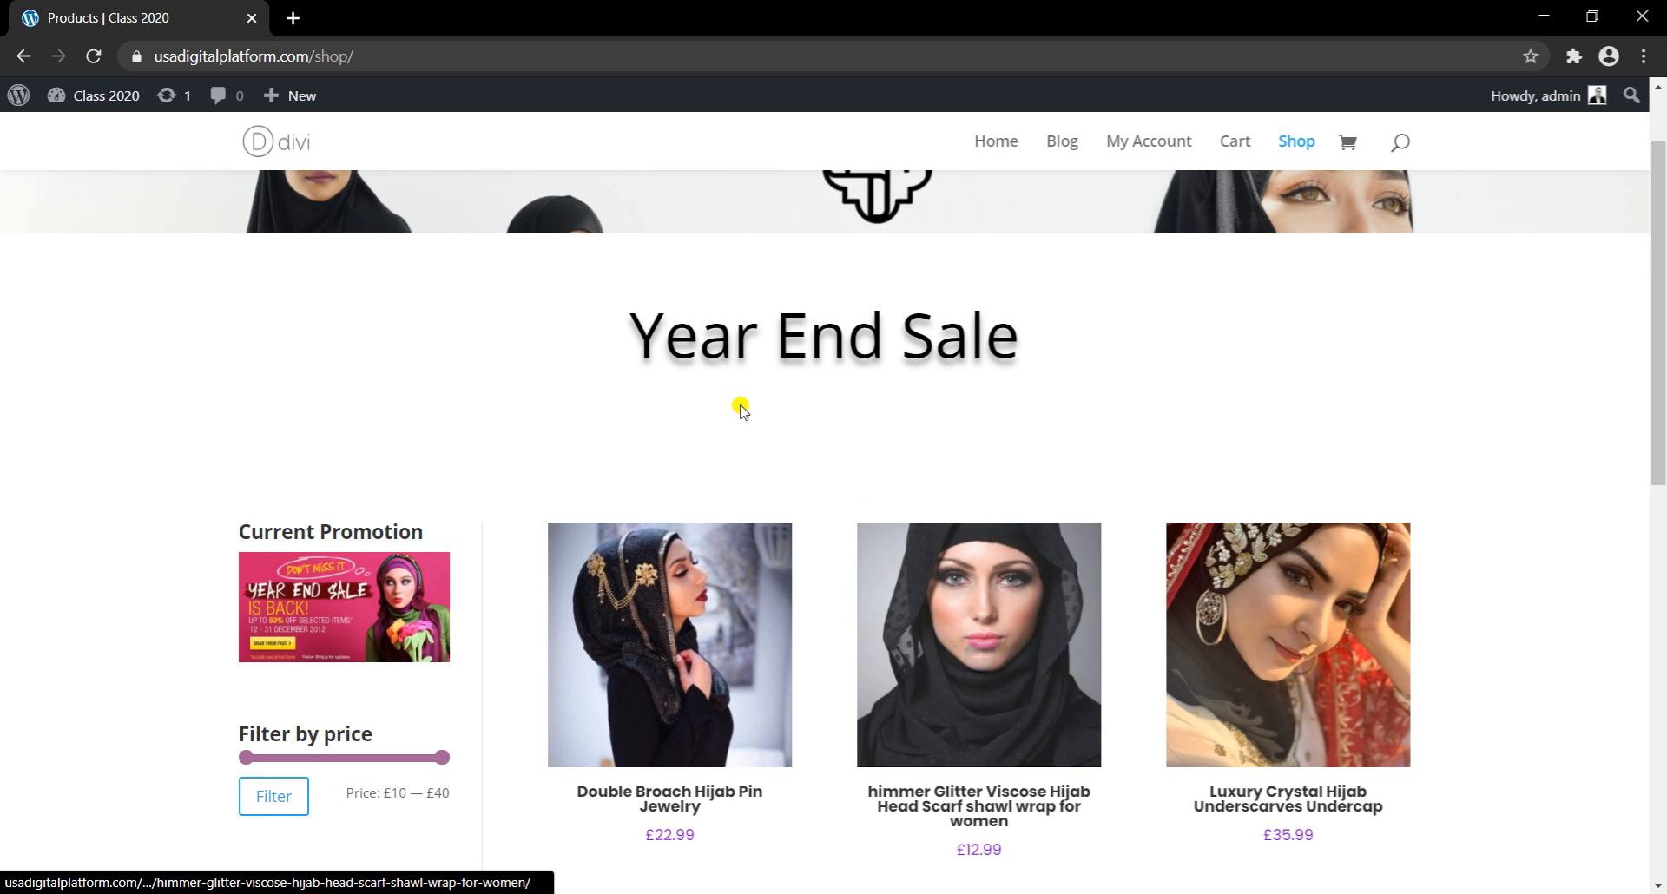
scroll(528, 573, "down", 2)
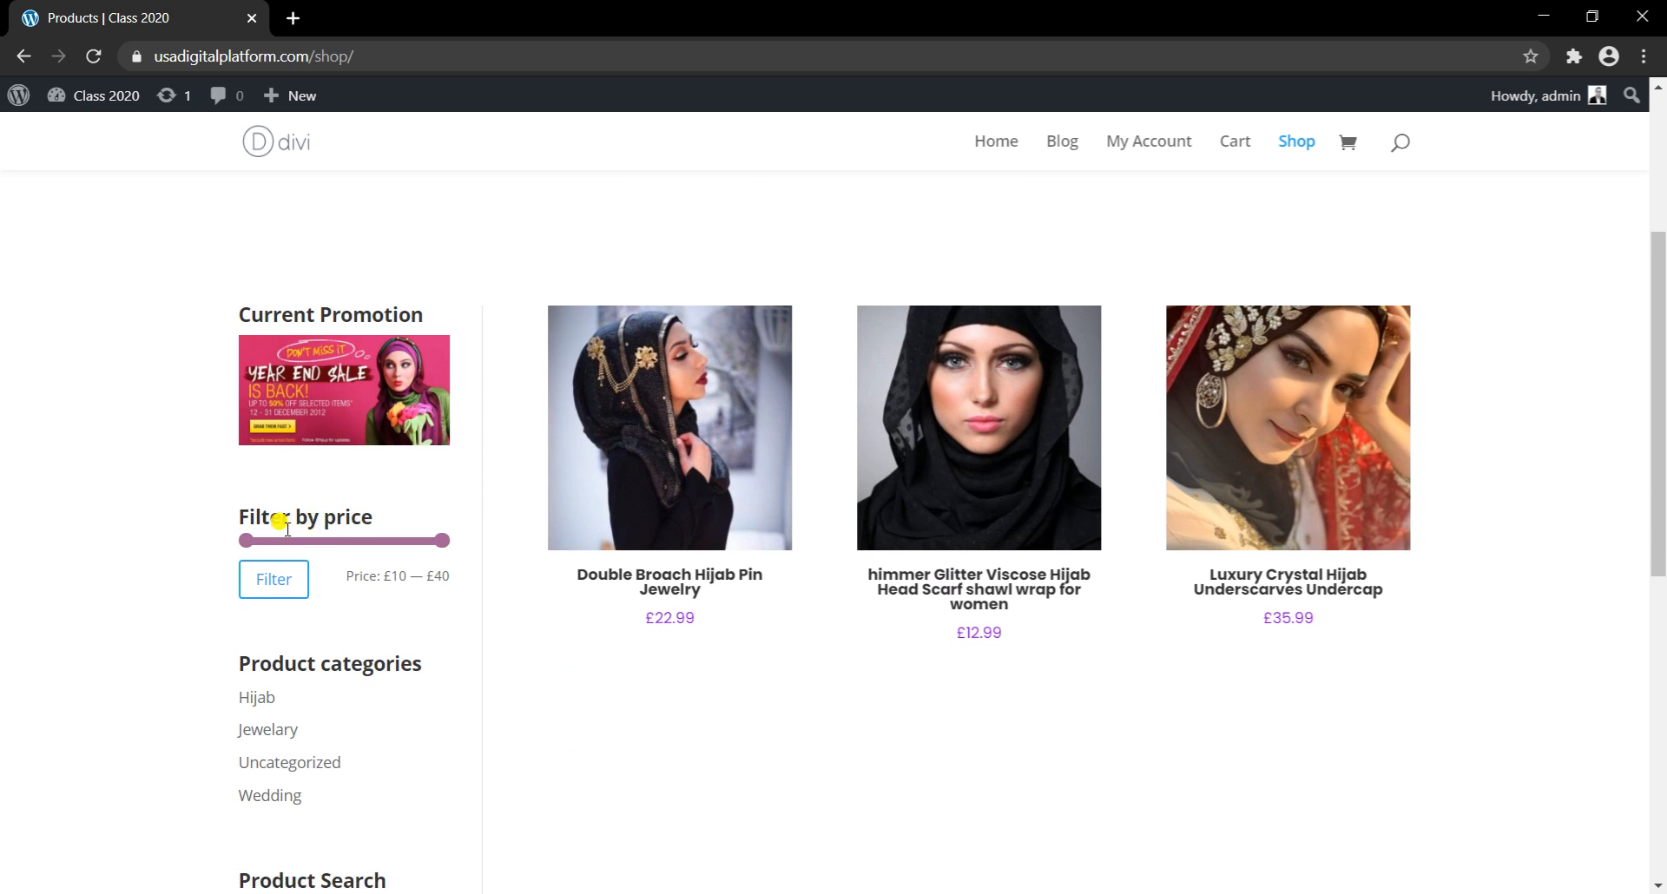
Step: Adjust the sidebar price filter range to £20–£30 and view the product categories and product search widgets
left_click_drag(244, 540, 310, 540)
left_click_drag(442, 540, 402, 542)
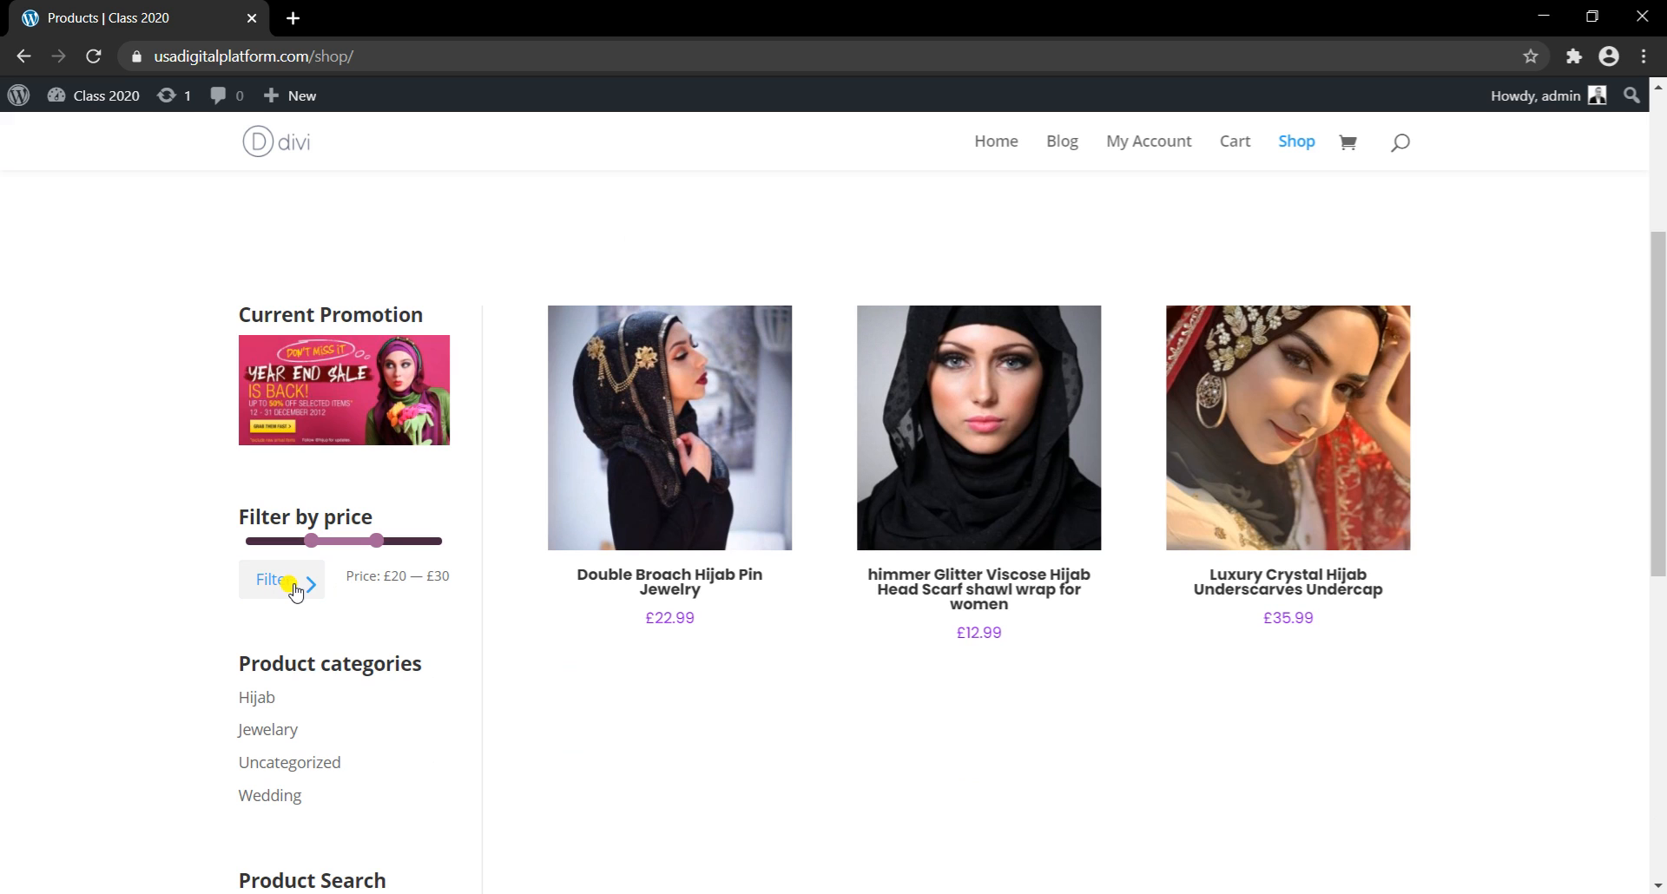
scroll(291, 590, "down", 3)
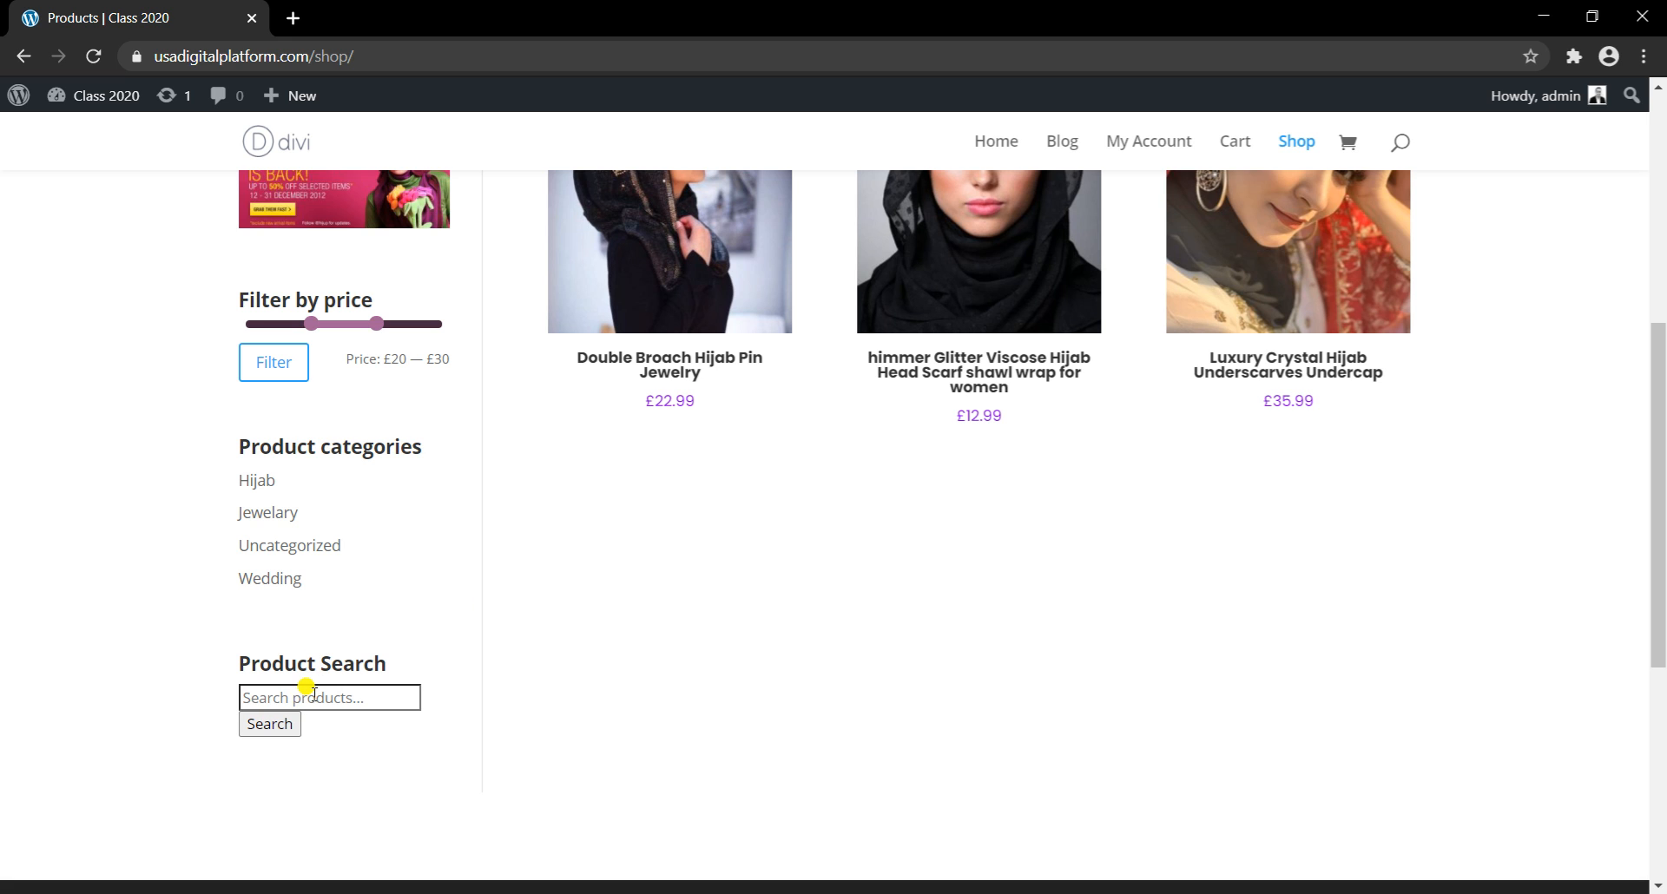
Step: Open the Double Broach Hijab Pin Jewelry product page and look over its gallery, description and purchase area
scroll(733, 674, "up", 4)
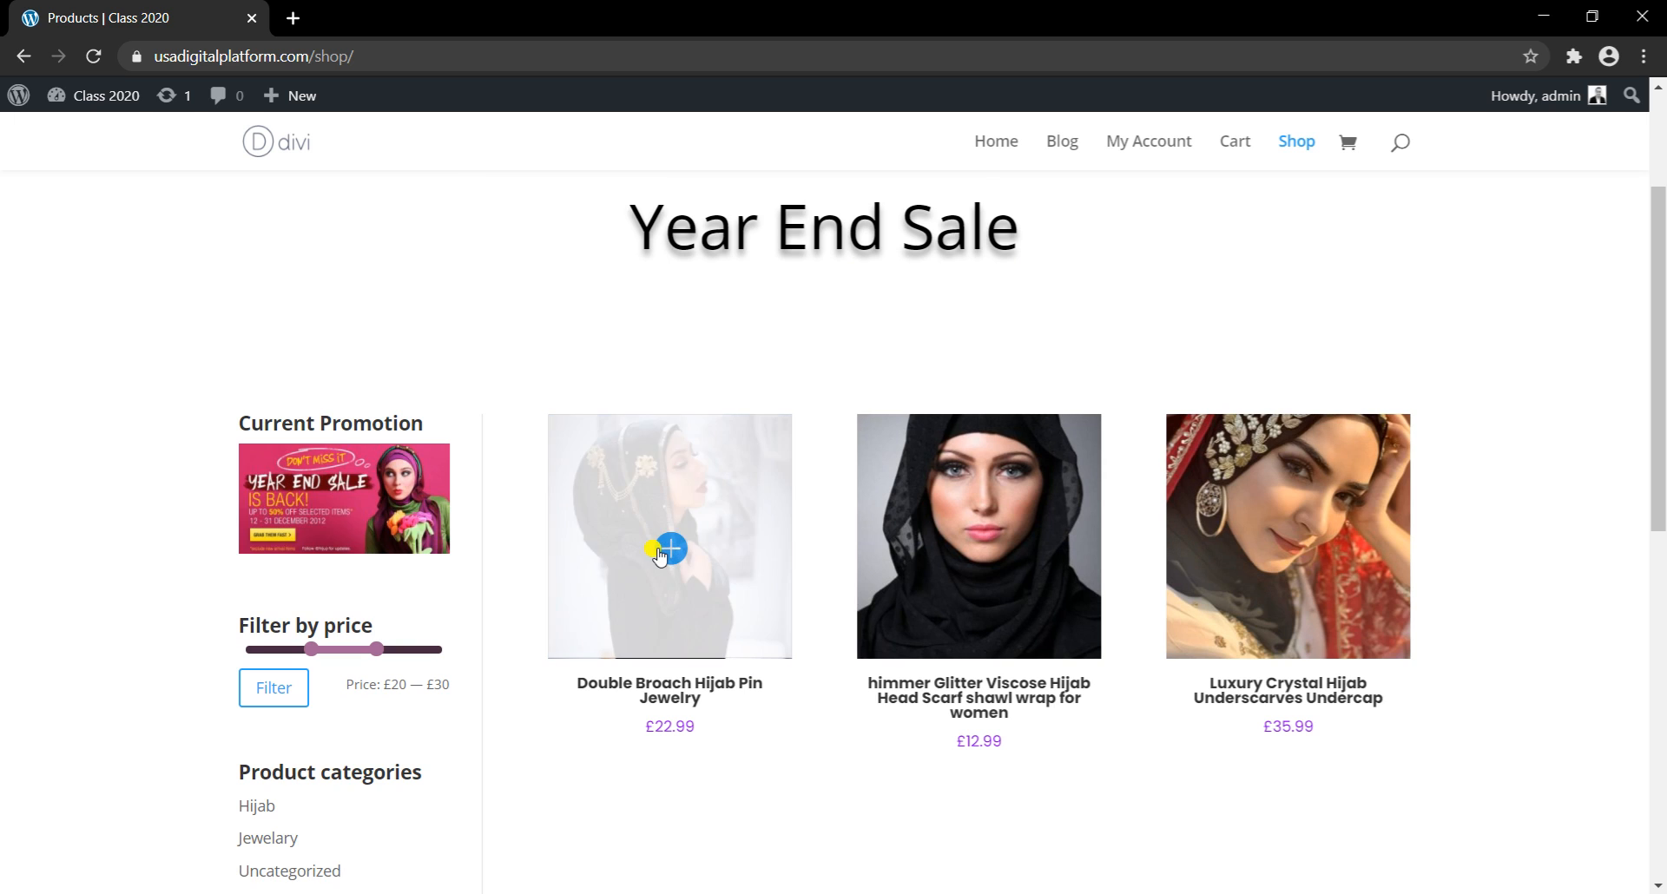
left_click(662, 557)
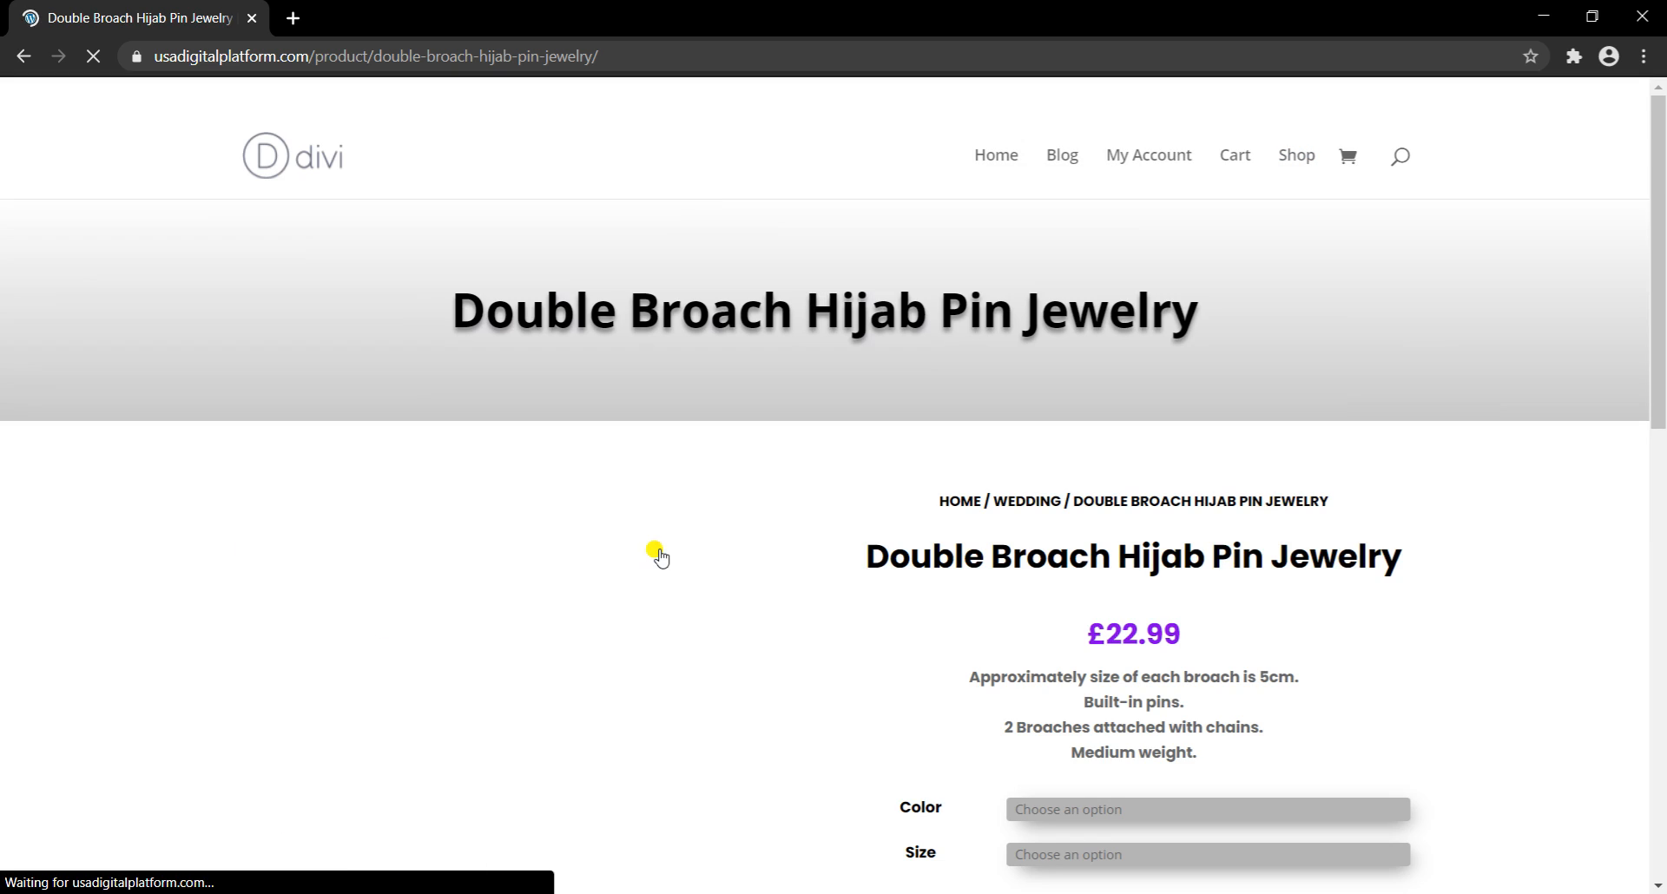
scroll(1194, 564, "down", 8)
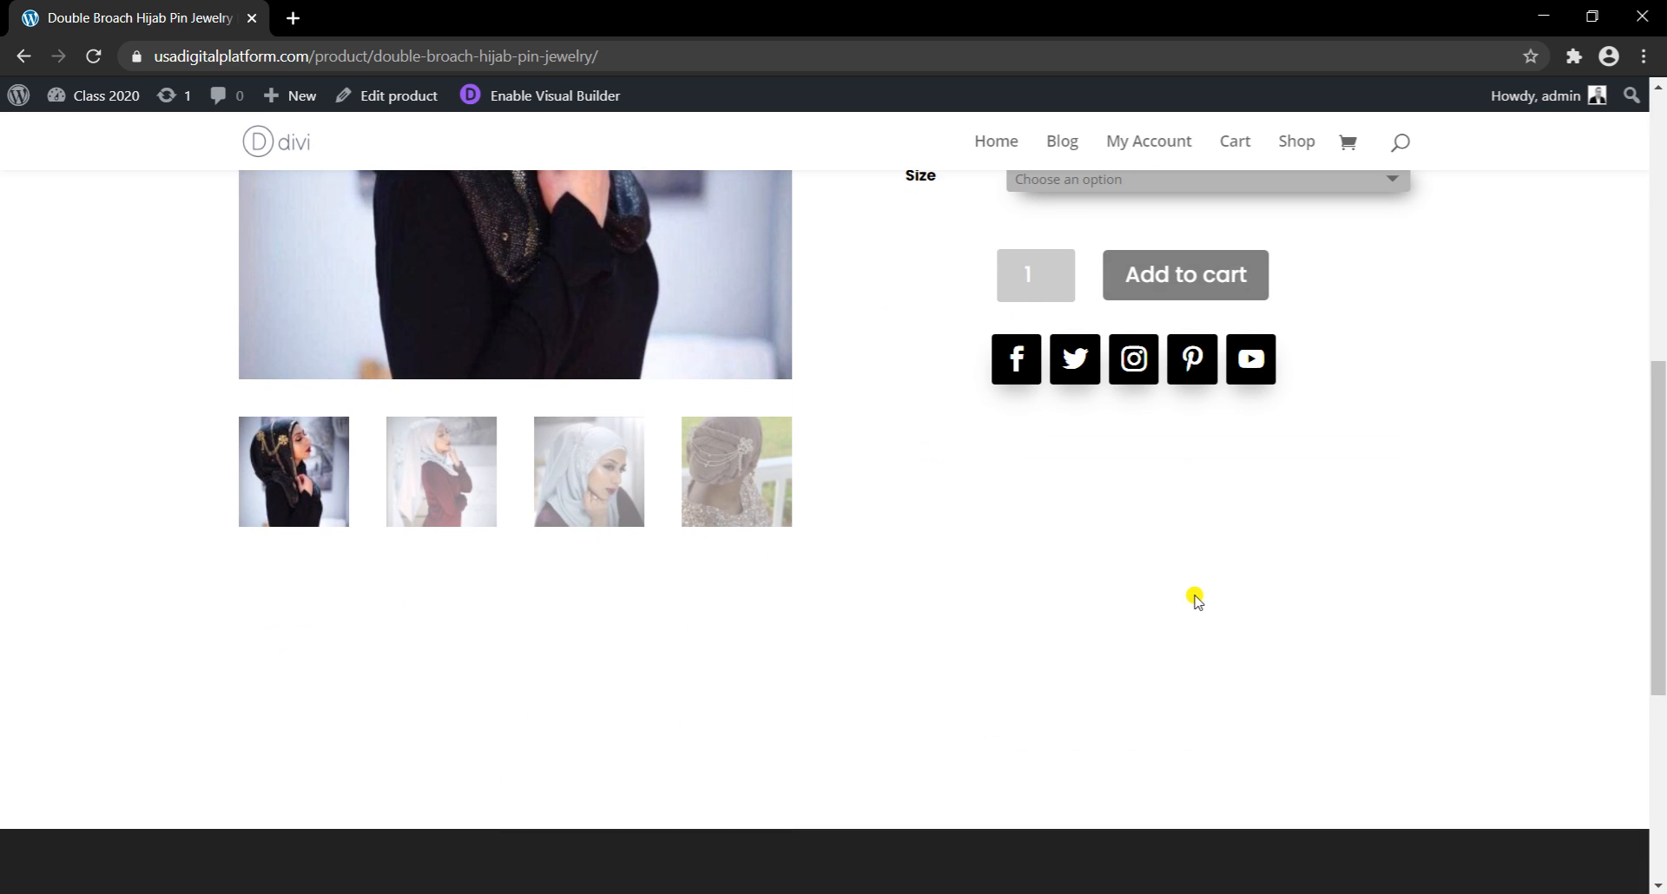
scroll(1259, 565, "up", 3)
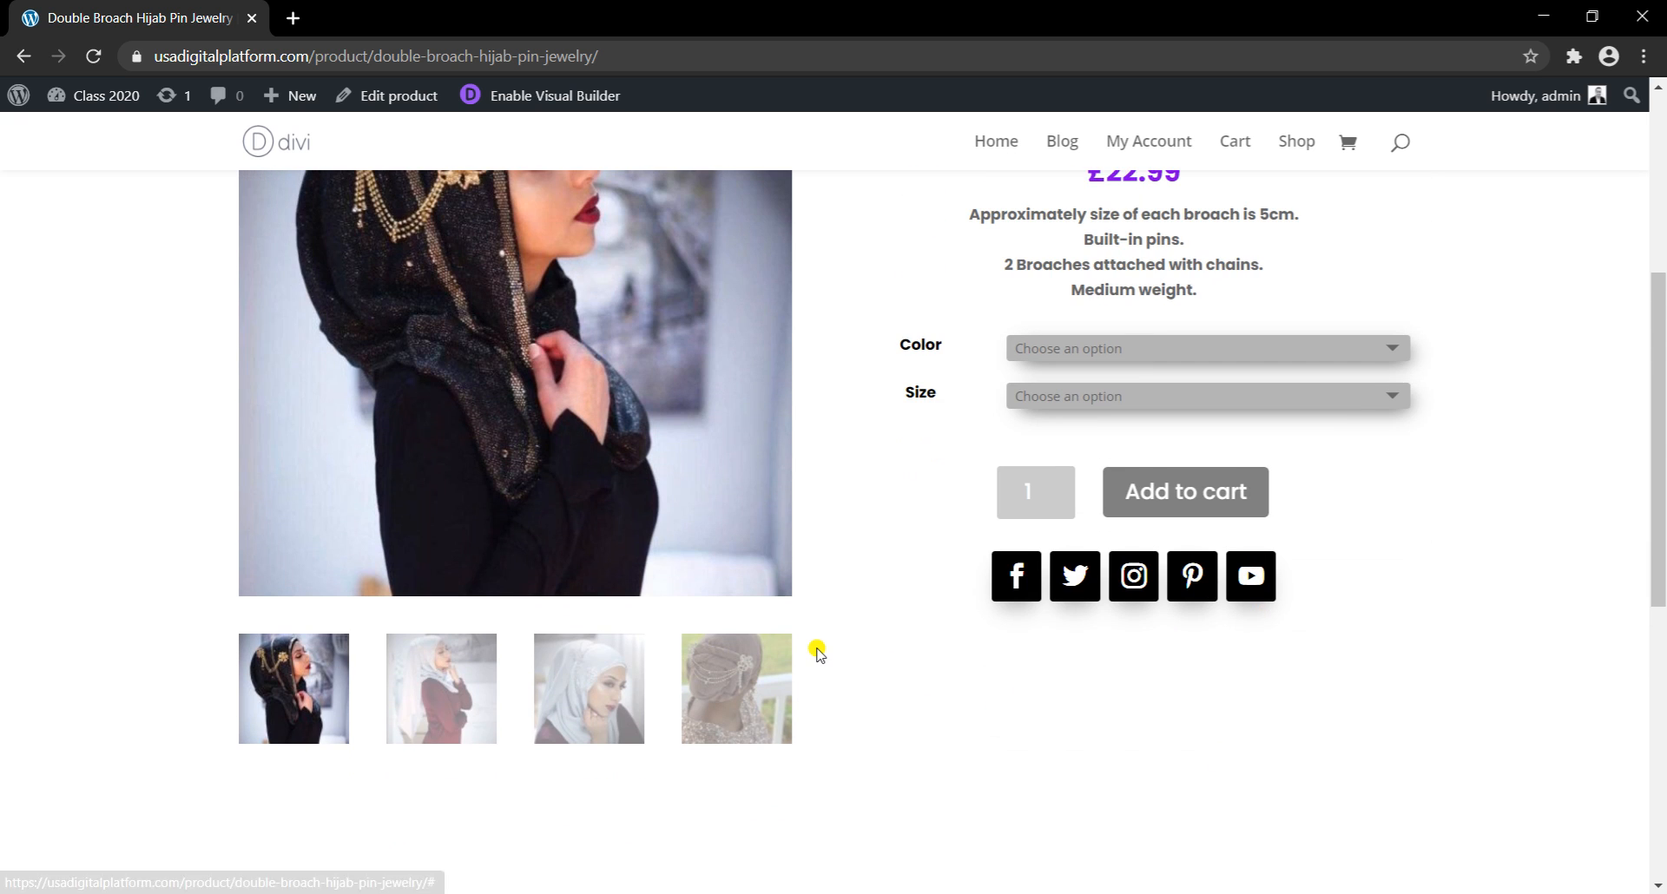
scroll(920, 555, "up", 3)
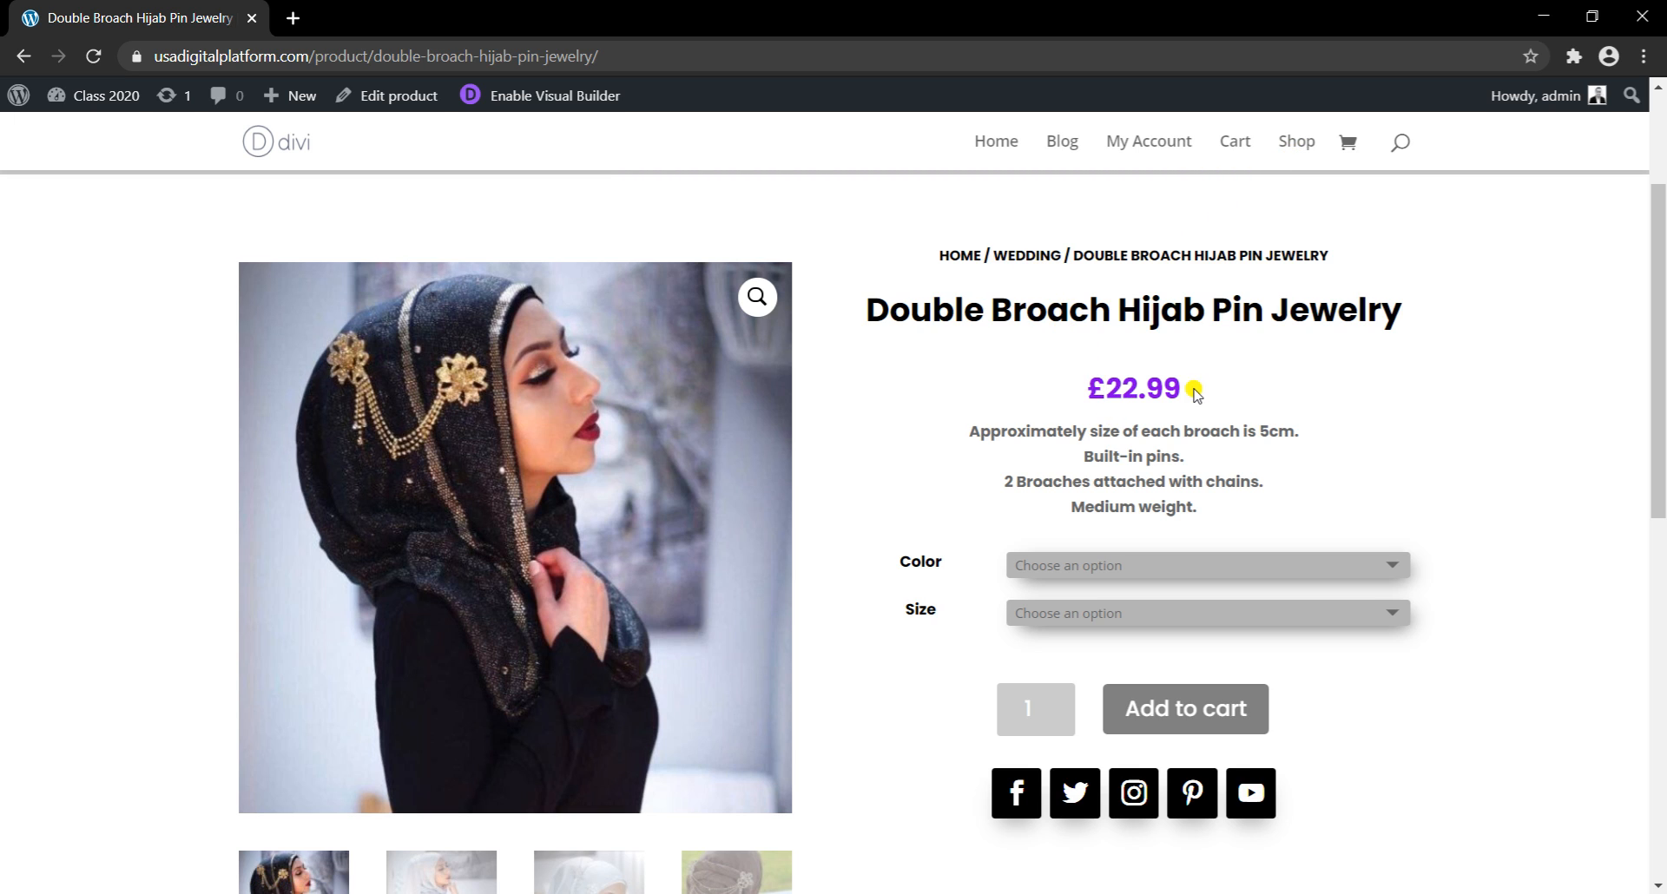
Step: View the product's available Color and Size options without choosing any, and look over the rest of the page
left_click(1388, 566)
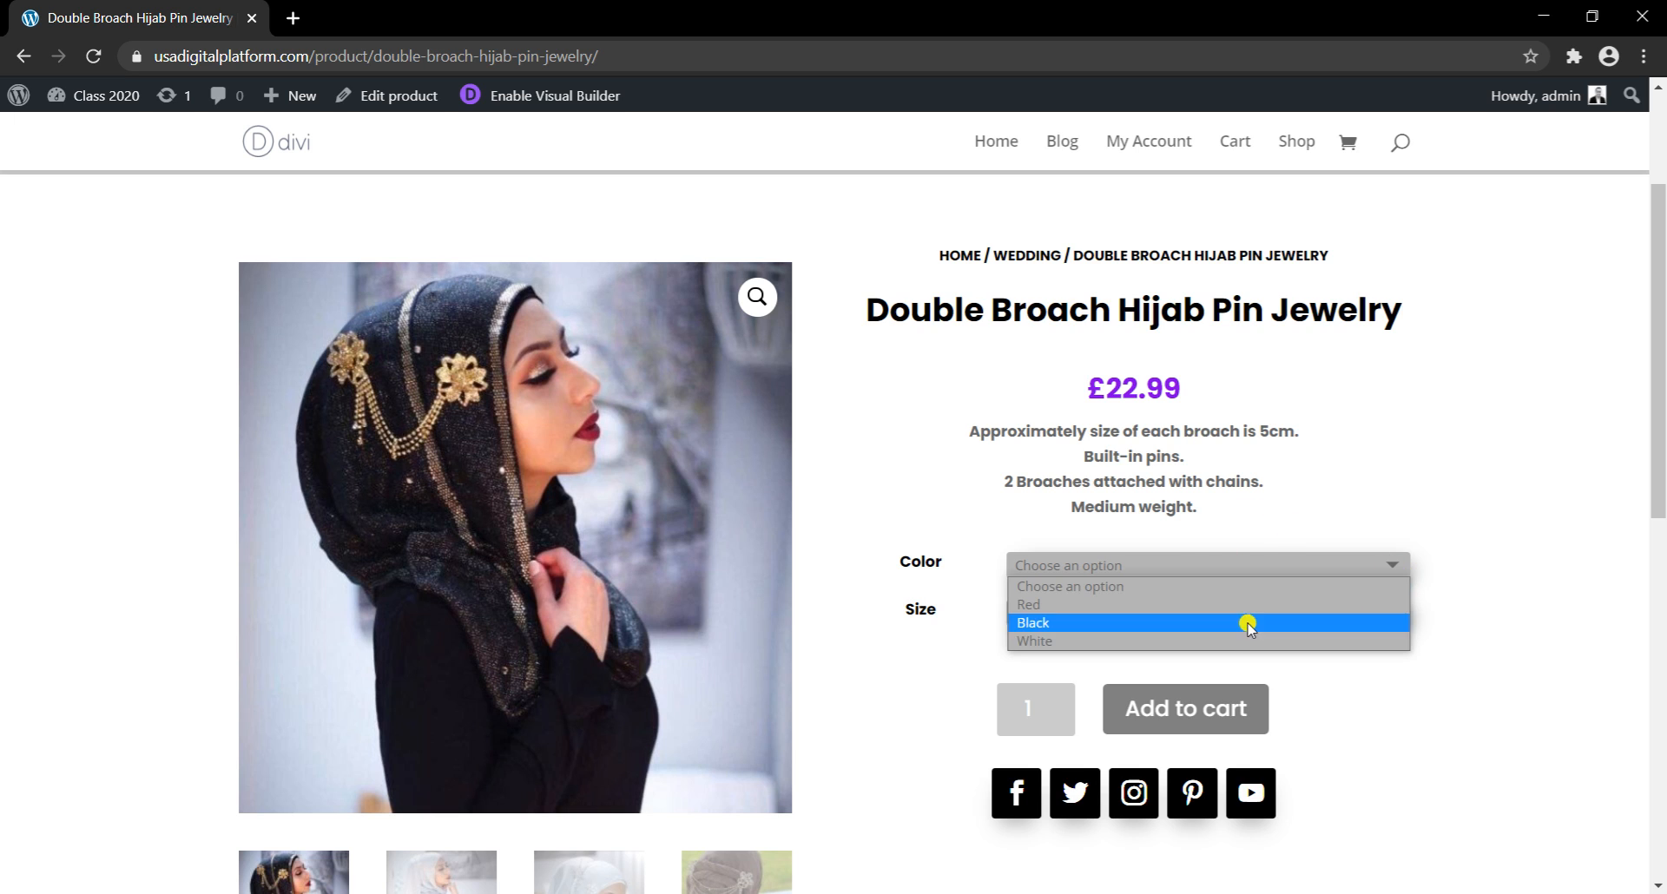
left_click(1432, 583)
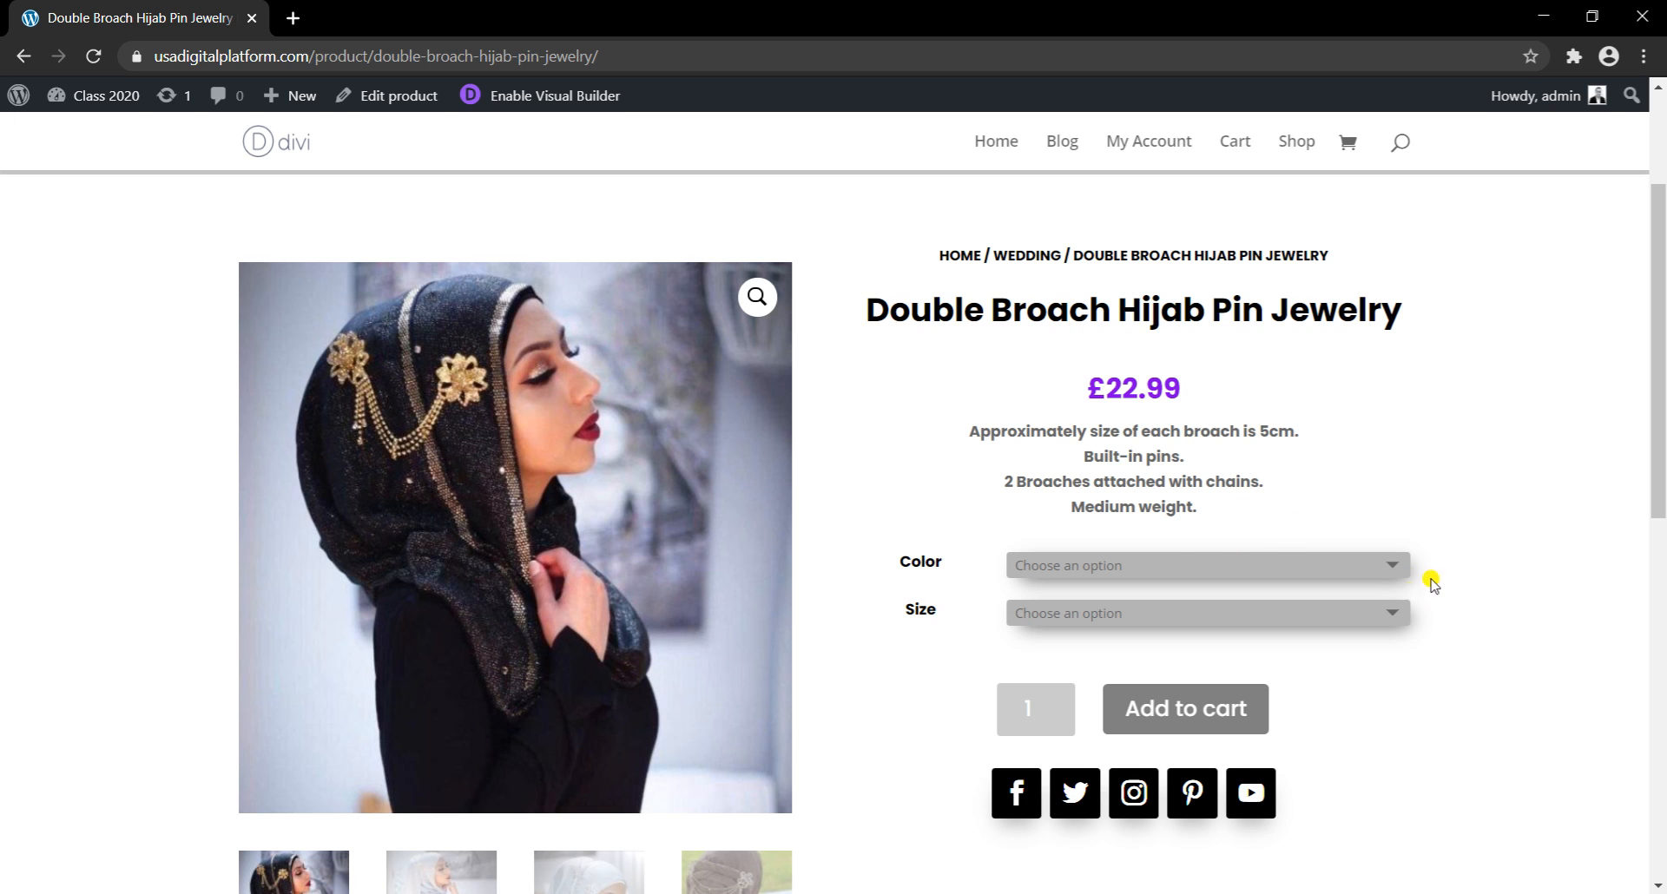
left_click(1390, 607)
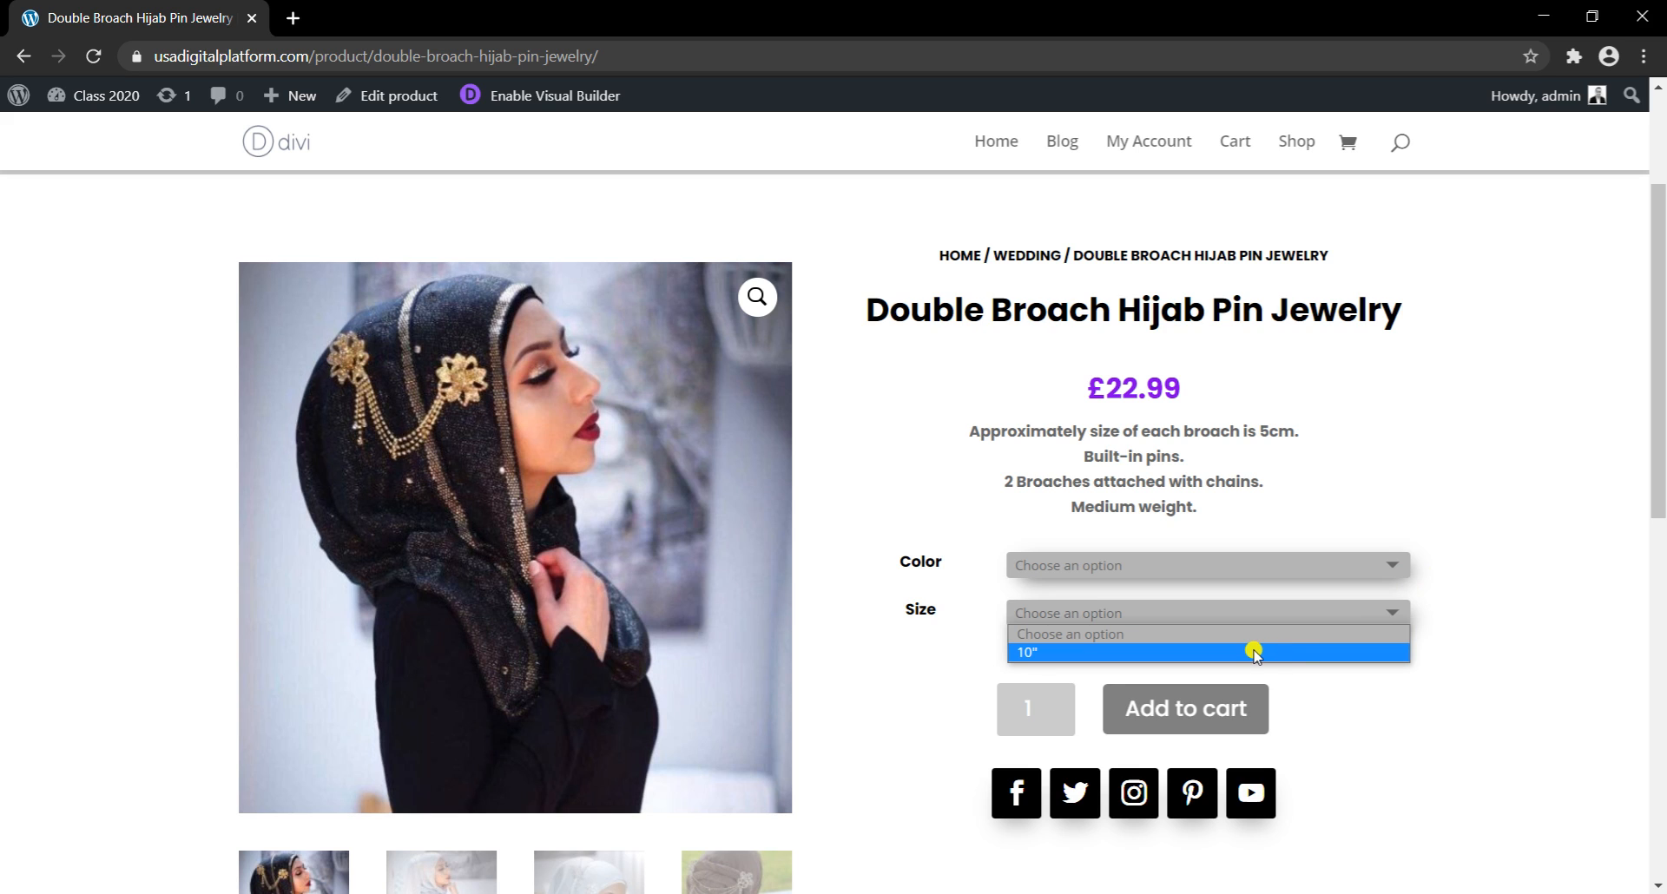
left_click(1379, 714)
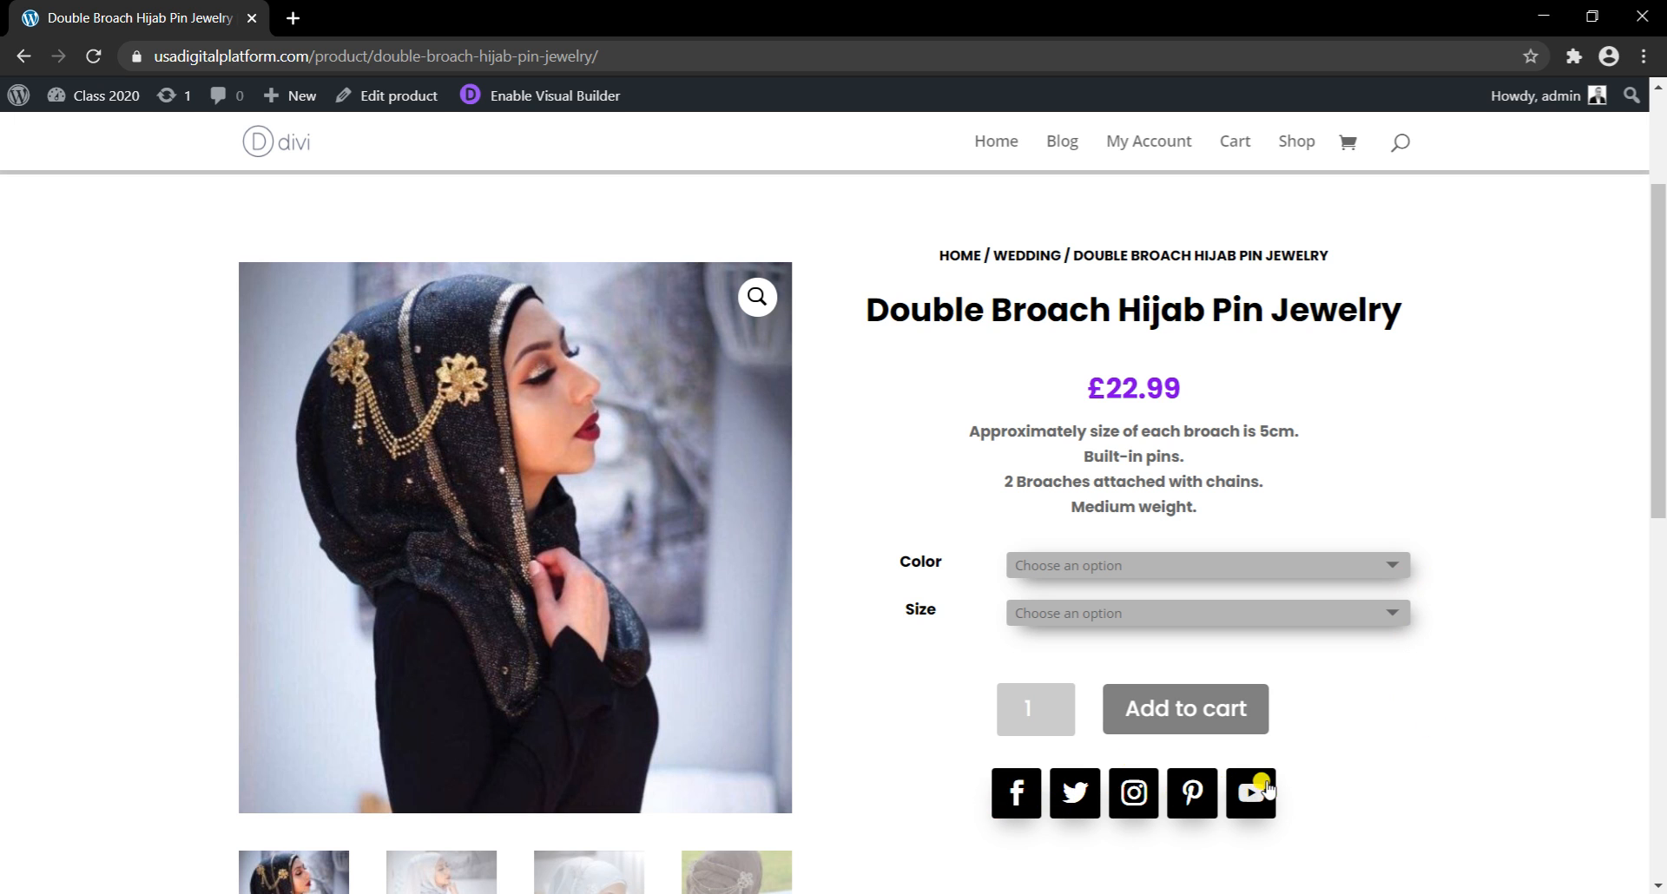
scroll(1337, 771, "down", 3)
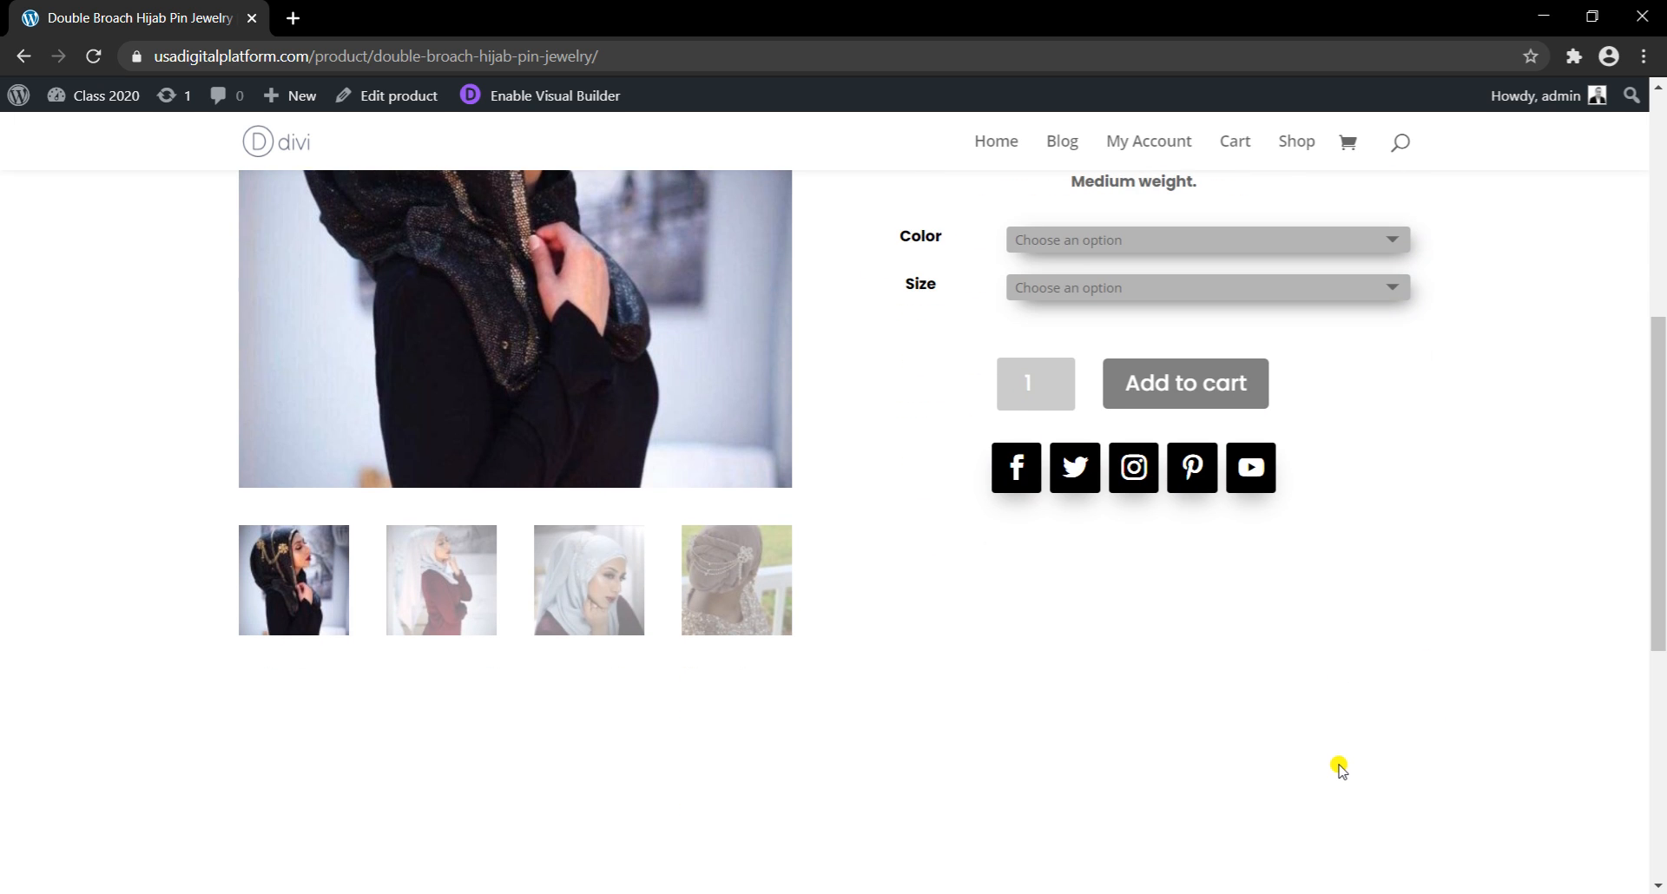
scroll(1339, 769, "down", 2)
scroll(1339, 769, "up", 3)
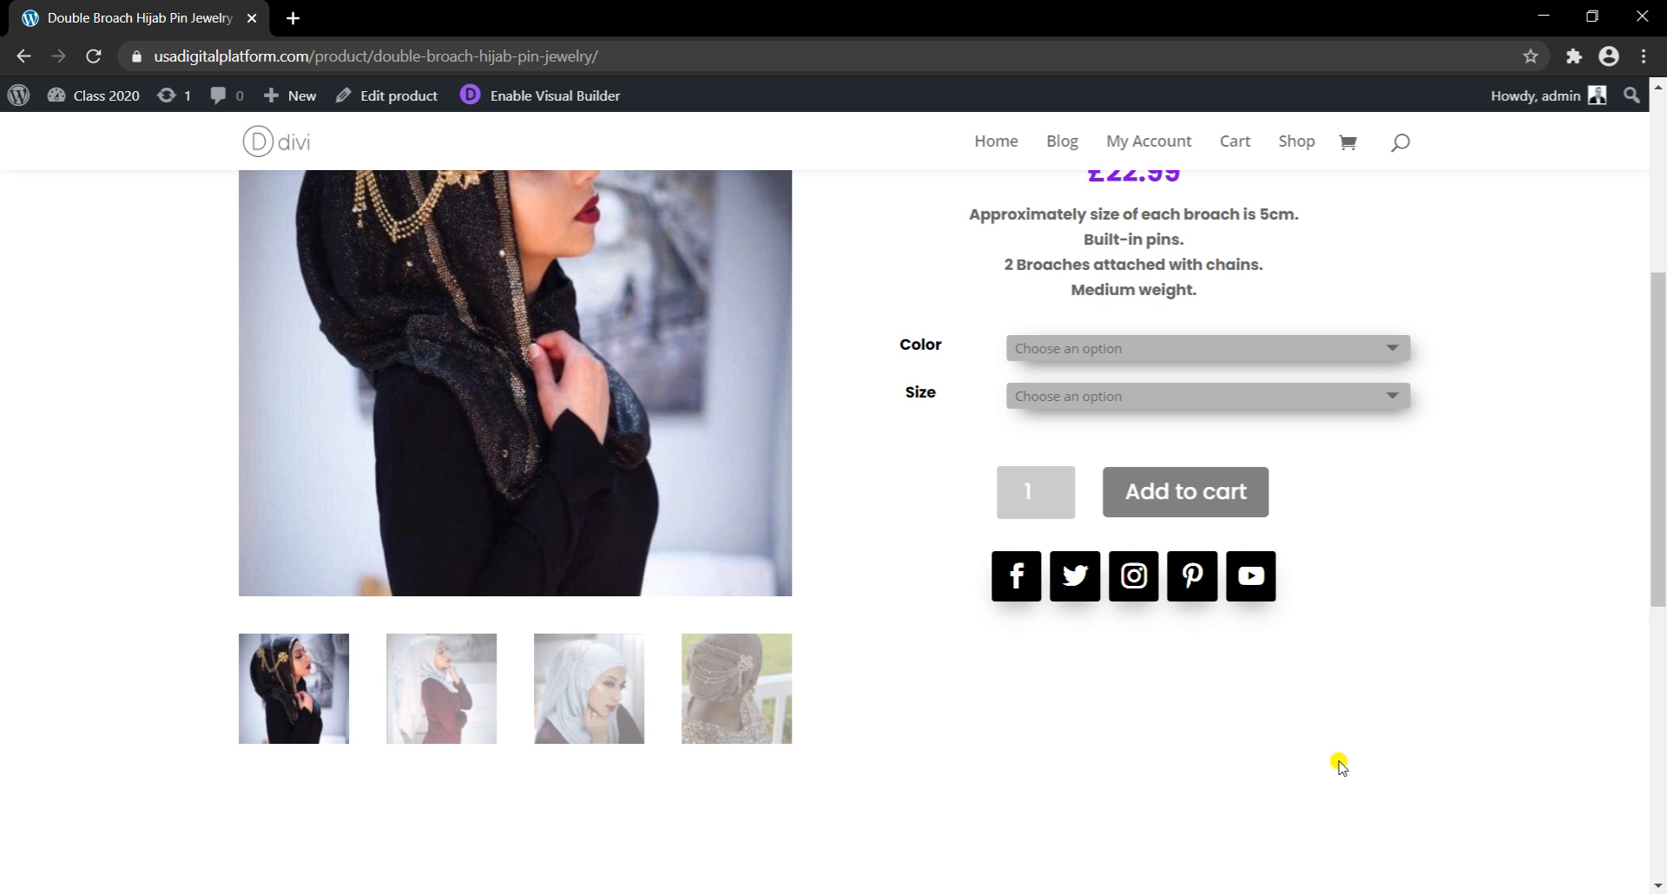
scroll(1339, 766, "up", 2)
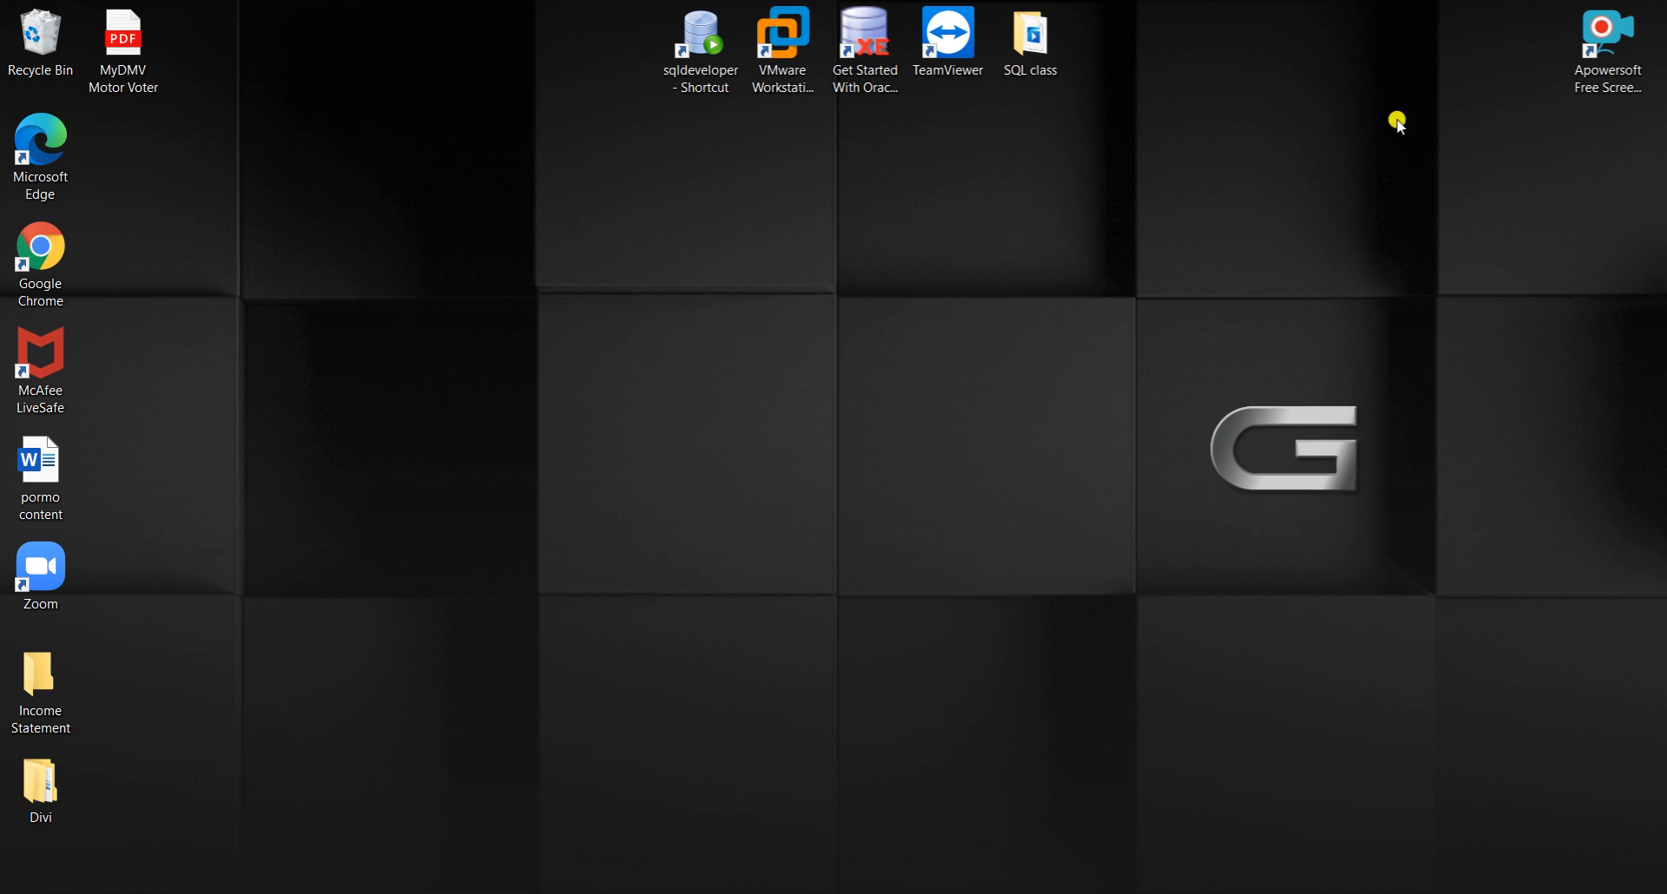
Step: Switch to the WordPress dashboard window and start adding a new WooCommerce product
mouse_move(828, 889)
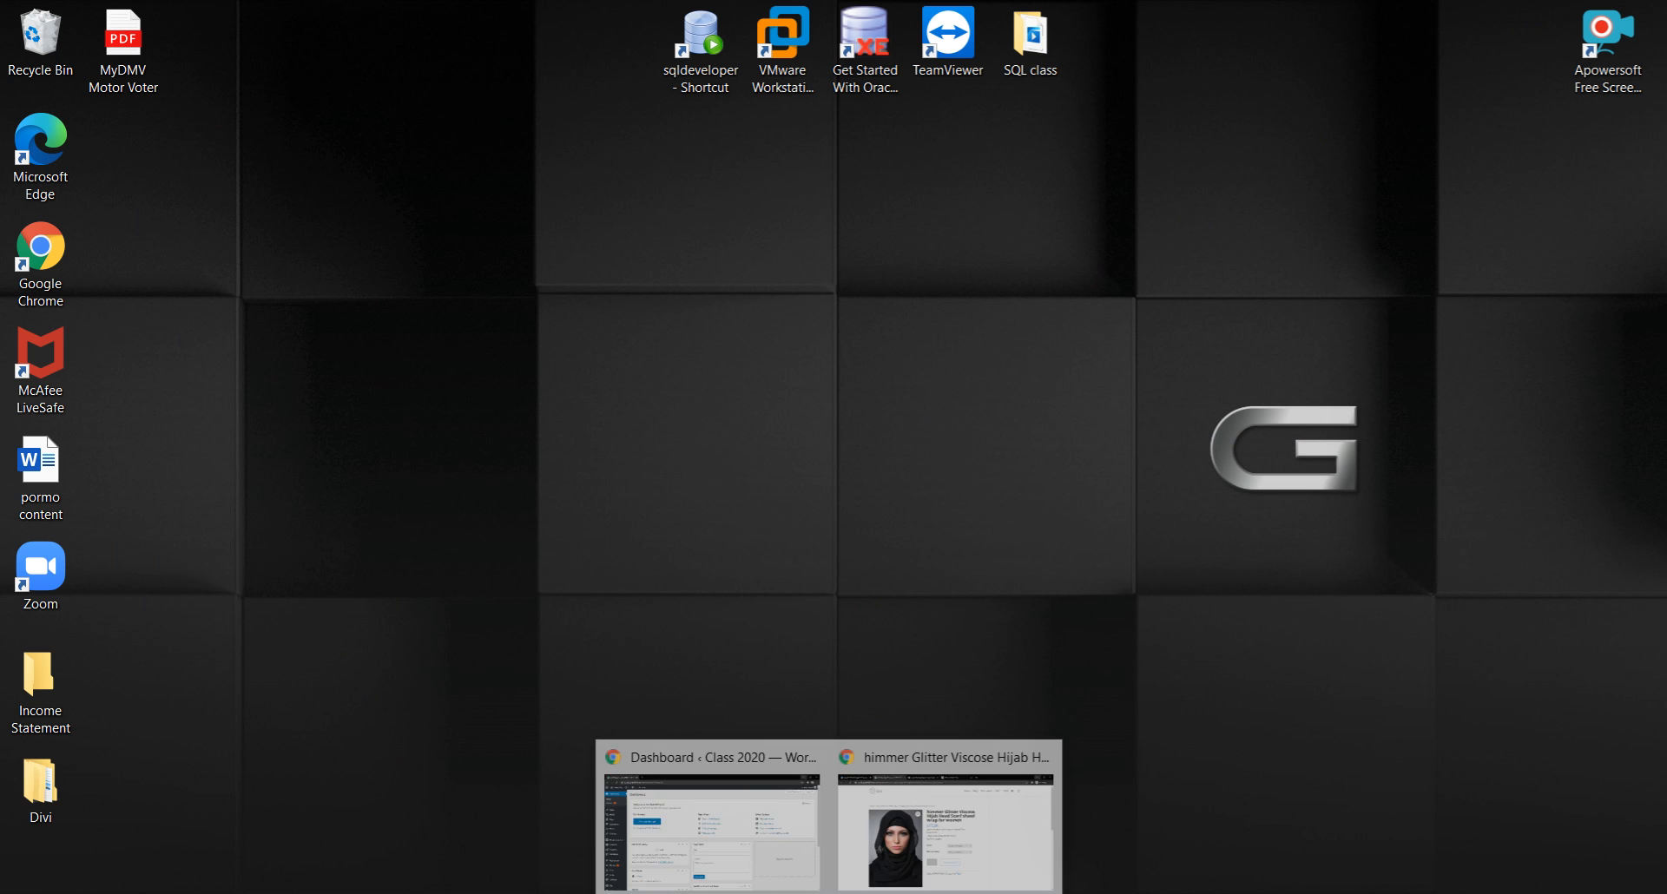
left_click(755, 846)
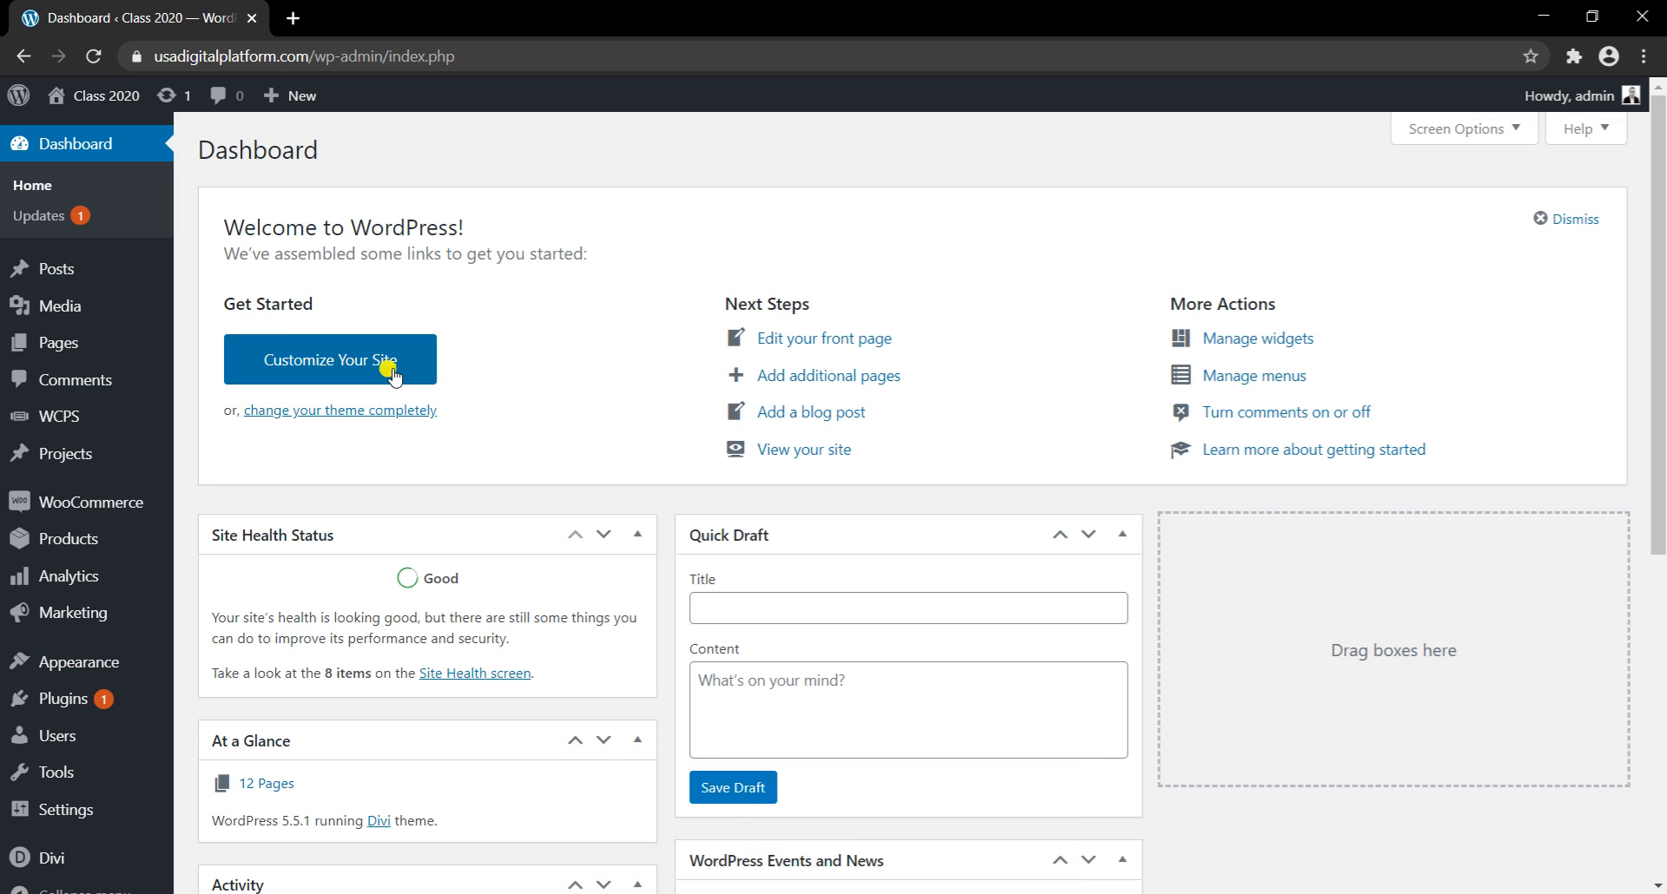
mouse_move(102, 275)
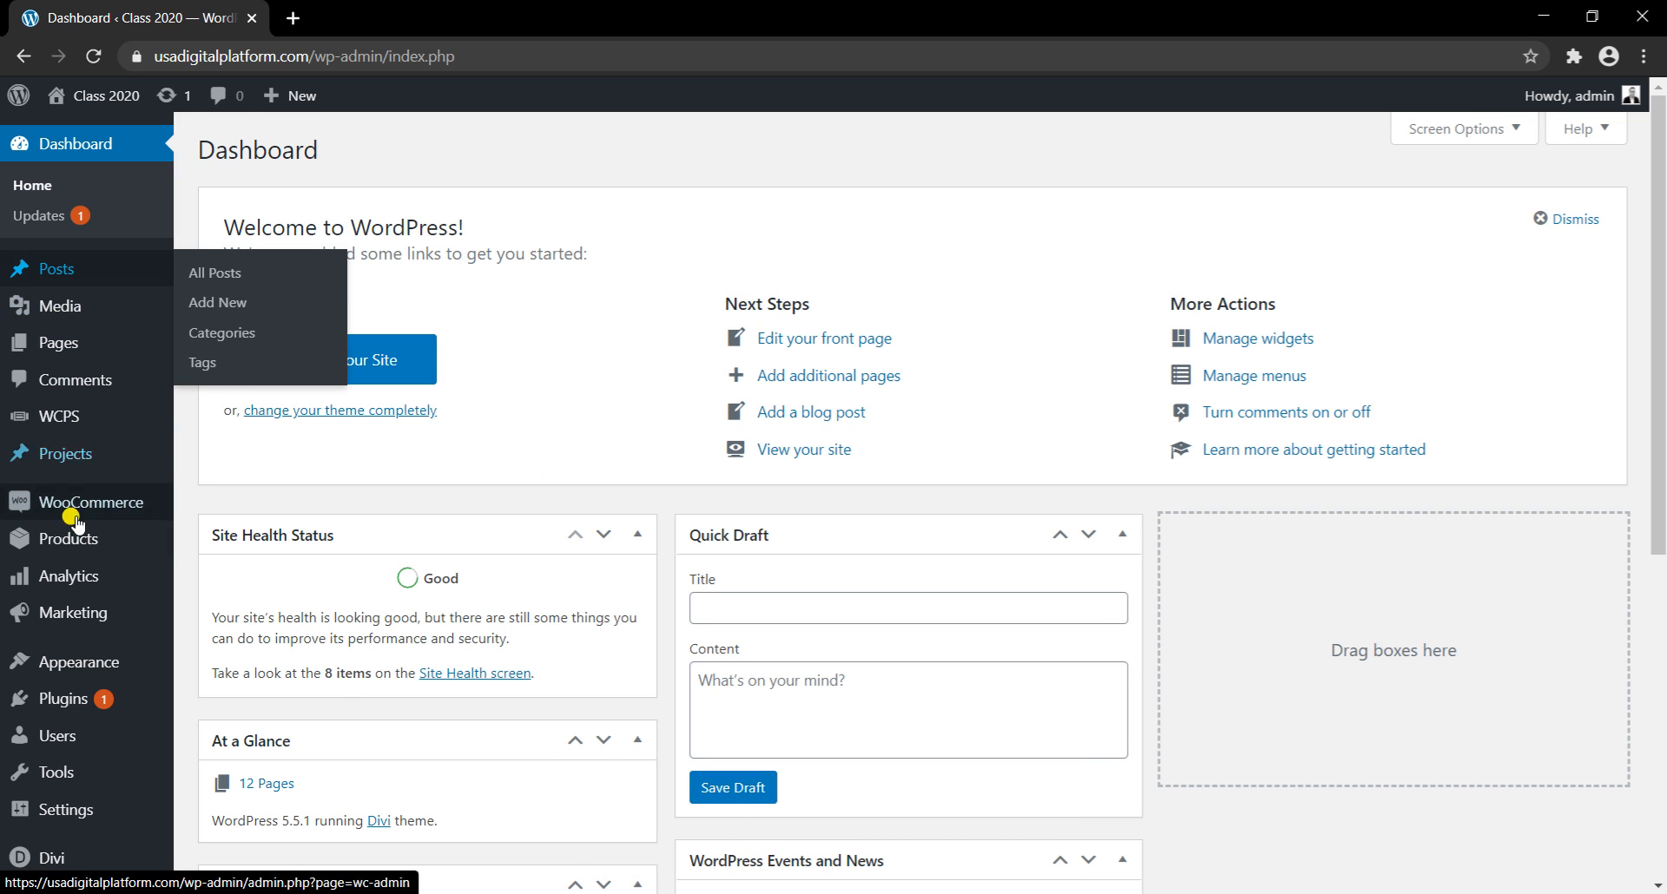
mouse_move(108, 533)
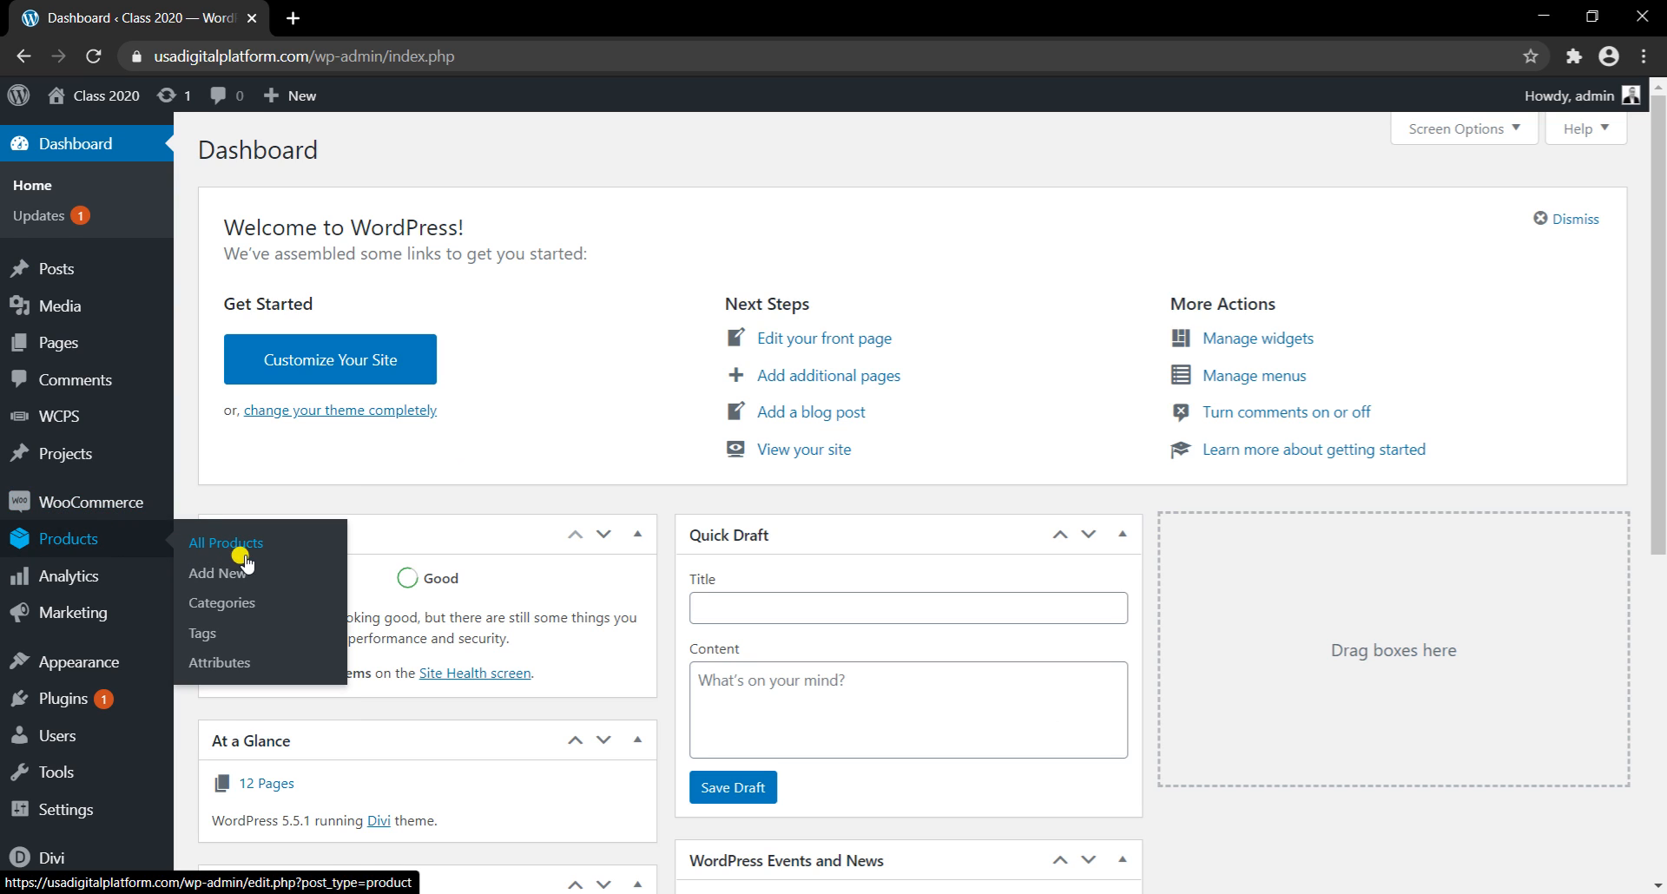
left_click(222, 574)
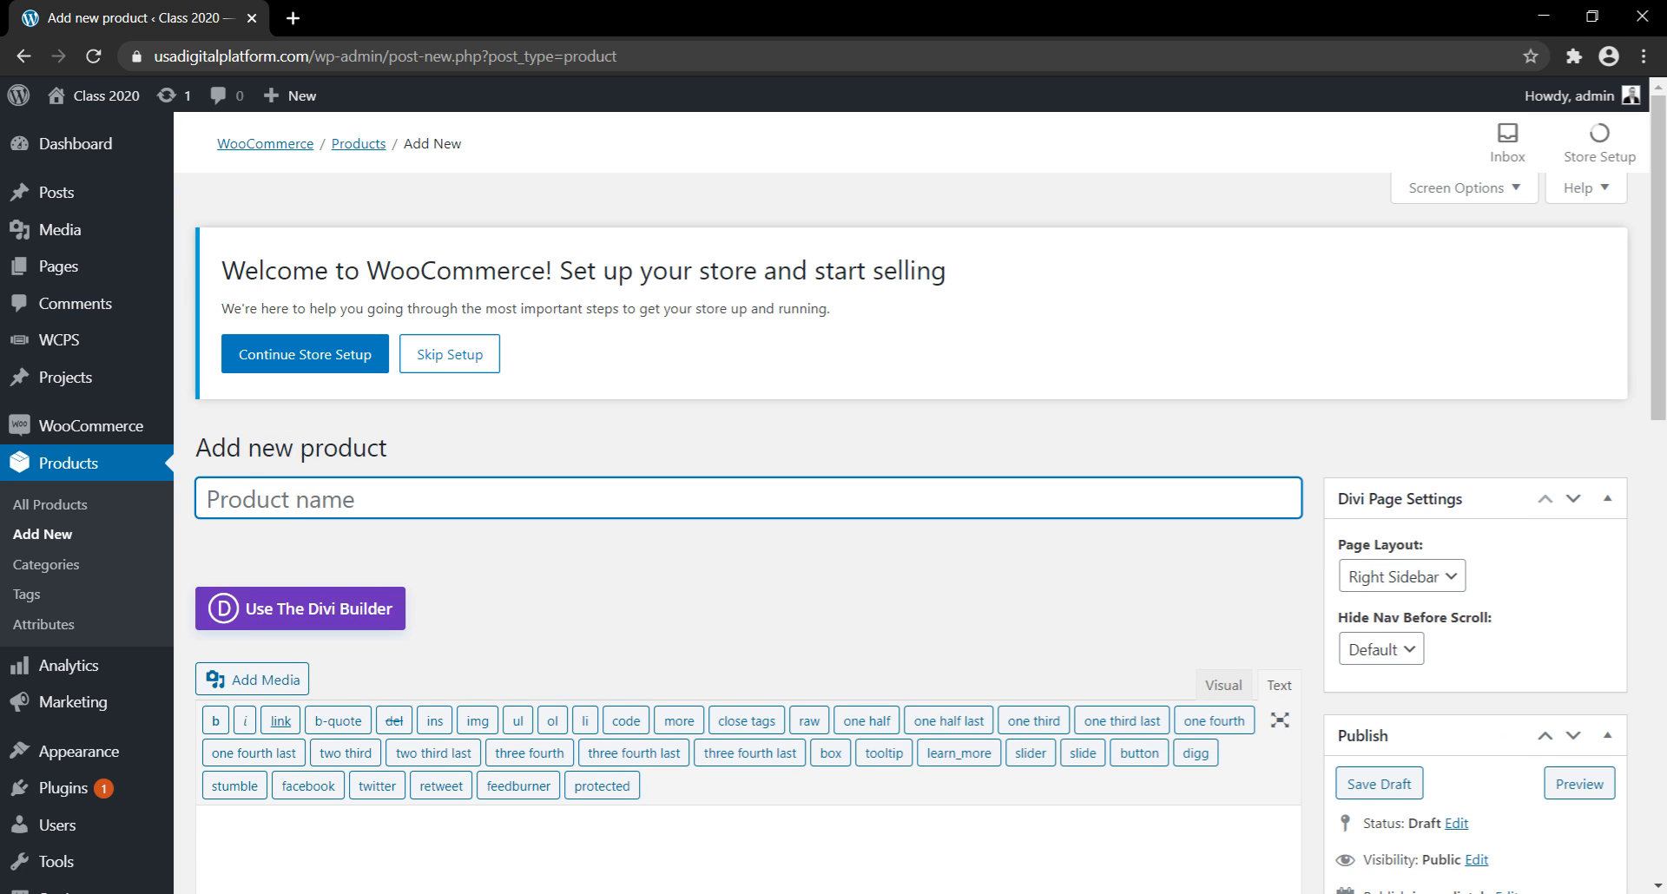
Step: Copy the title "Double Broach Hijab Pin Jewelry" from the reference product page and use it as the new product's name
left_click(915, 715)
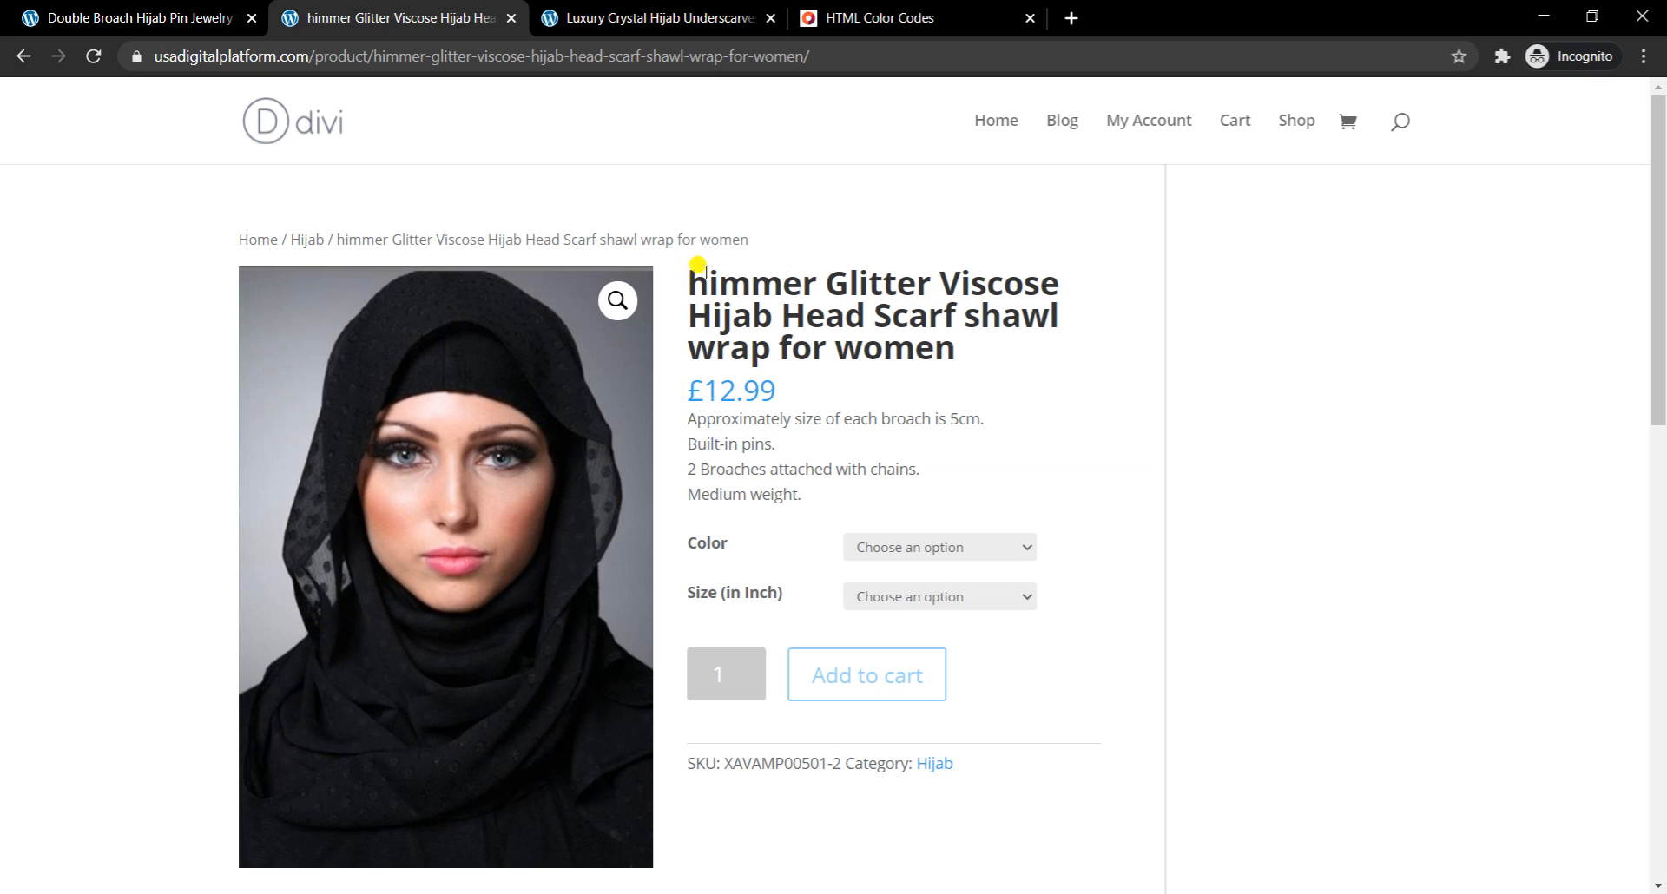
left_click_drag(692, 276, 968, 357)
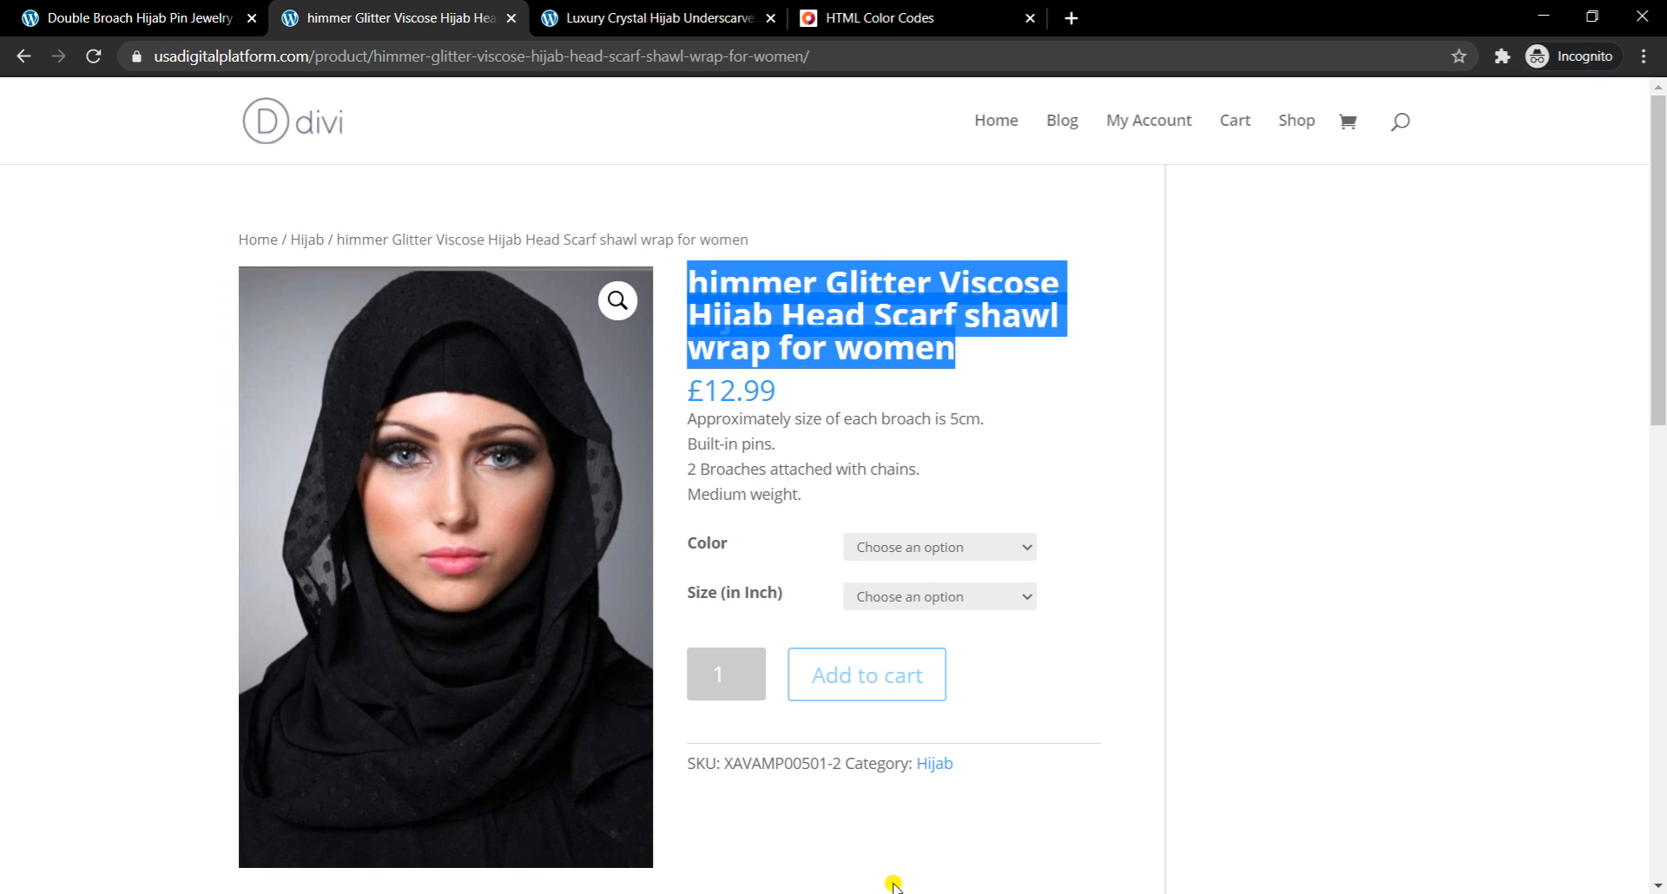
left_click(174, 17)
left_click(692, 270)
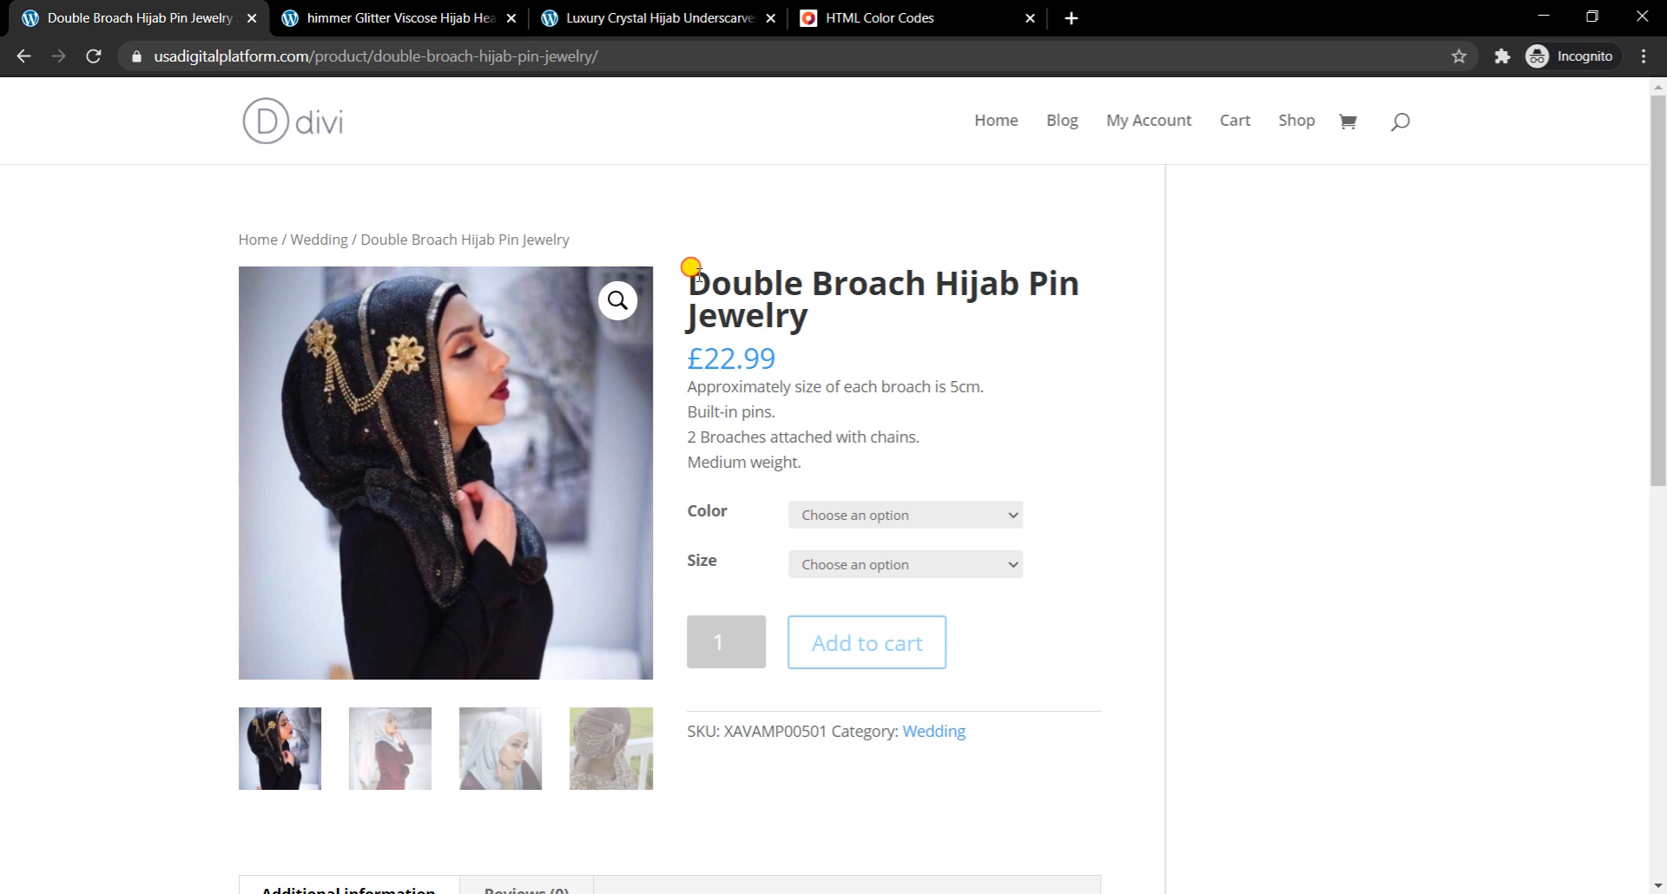
left_click_drag(692, 271, 812, 323)
key("ctrl+c")
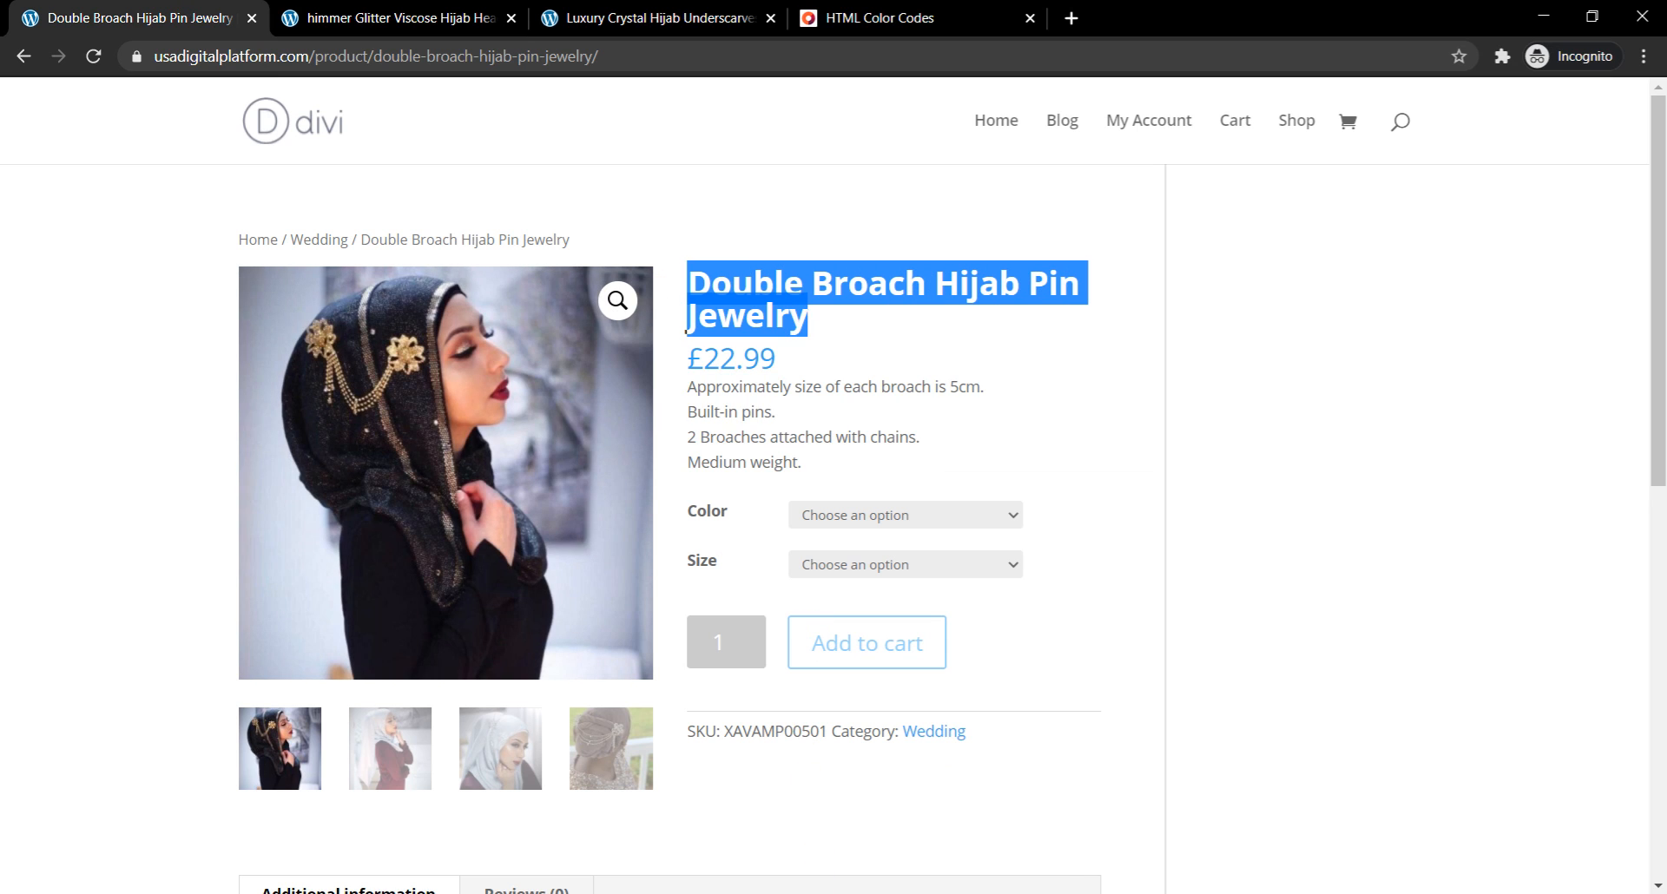
left_click(829, 893)
left_click(703, 799)
key("ctrl+v")
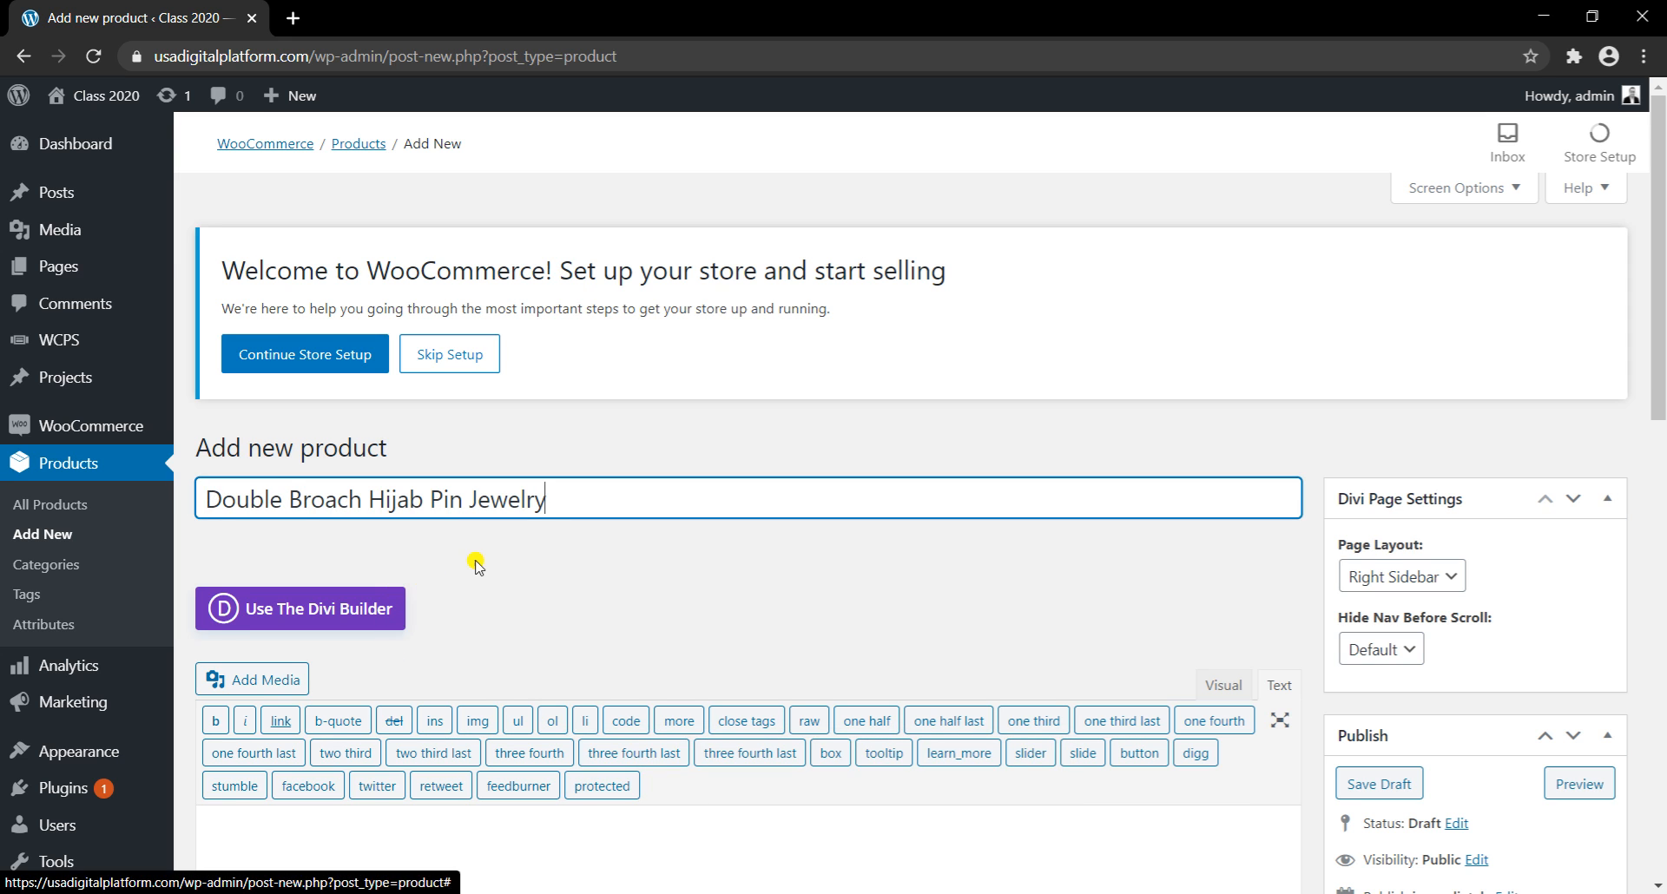
Step: Change the product type in the product data from simple to Variable product
scroll(512, 562, "down", 1)
scroll(521, 564, "down", 5)
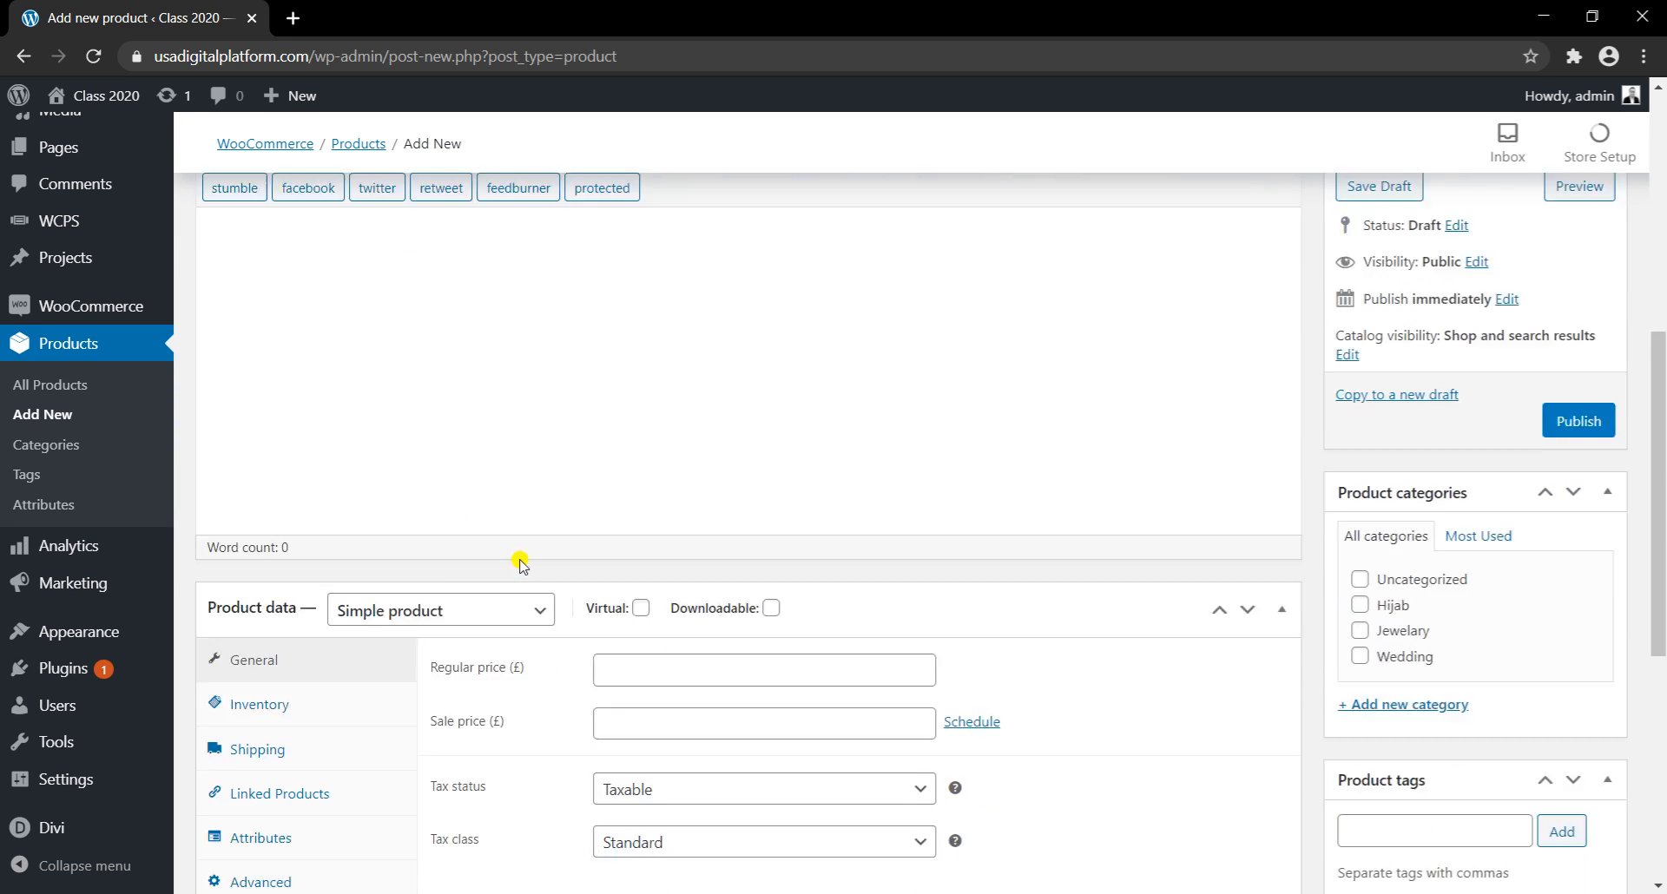
left_click(526, 342)
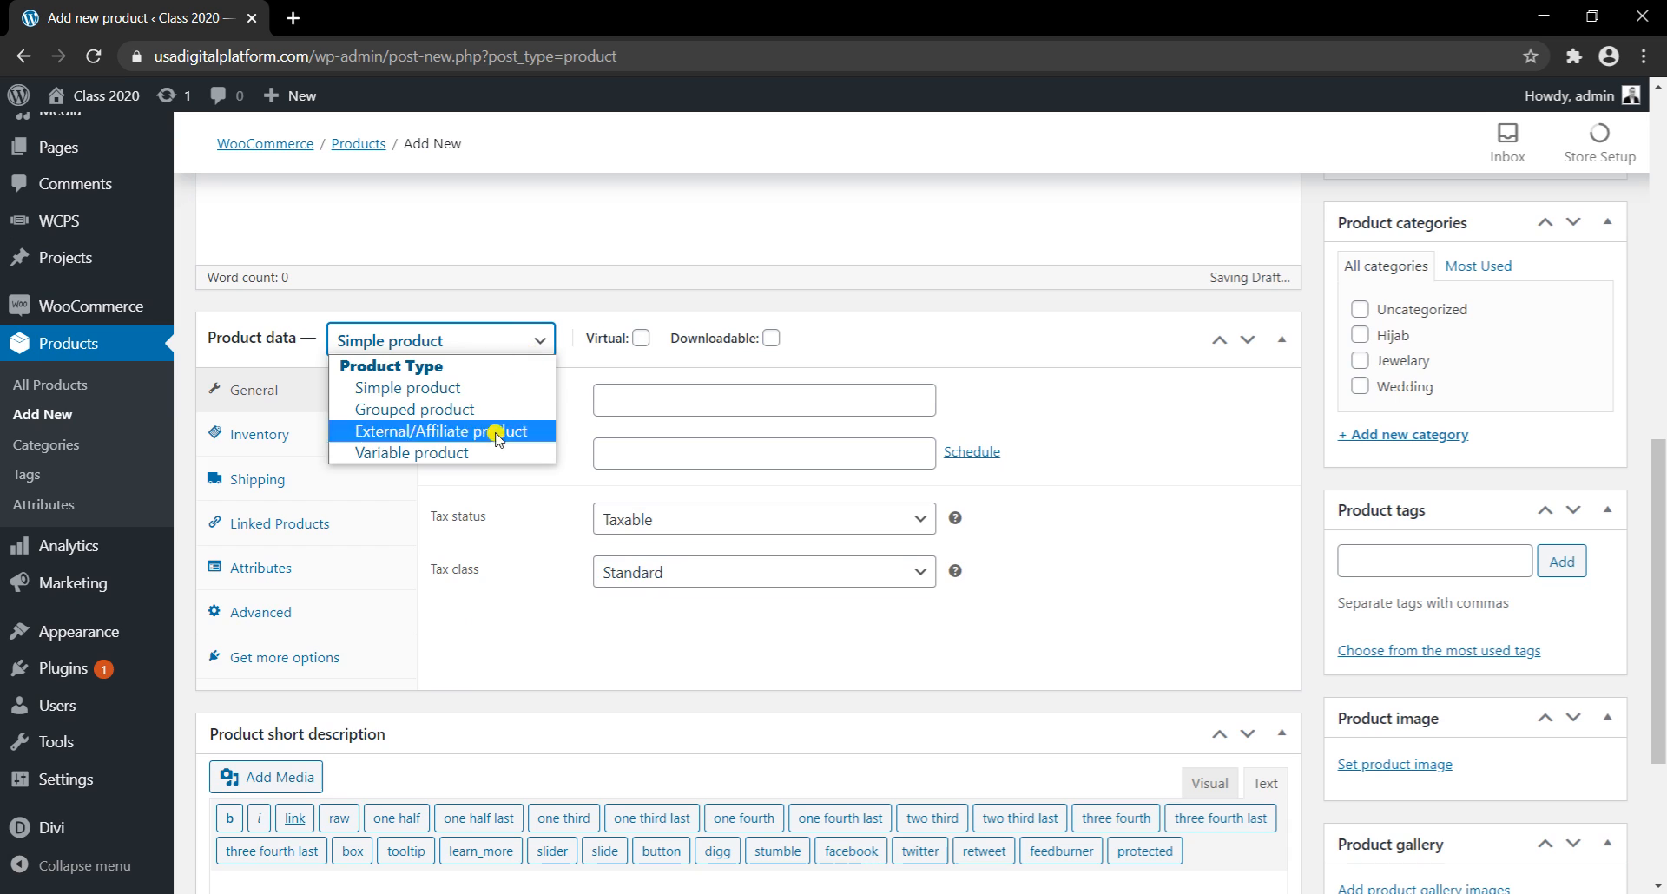
left_click(521, 450)
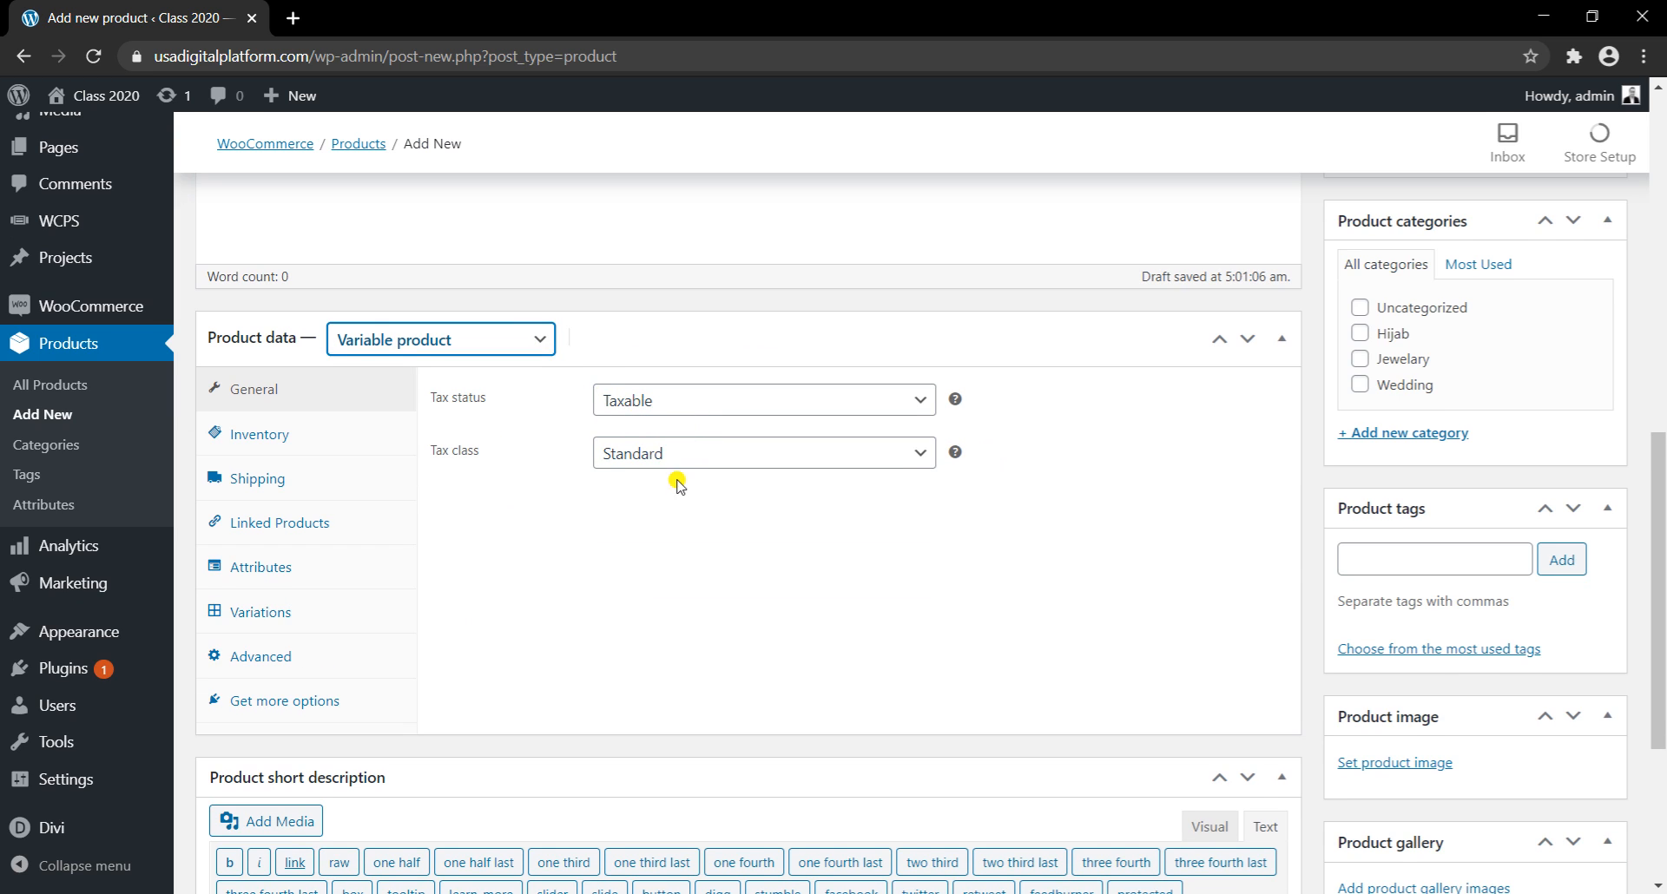
Step: Set the inventory SKU to XAVAMP00501 and enable product-level stock management with a stock quantity of 50
left_click(321, 439)
left_click(606, 395)
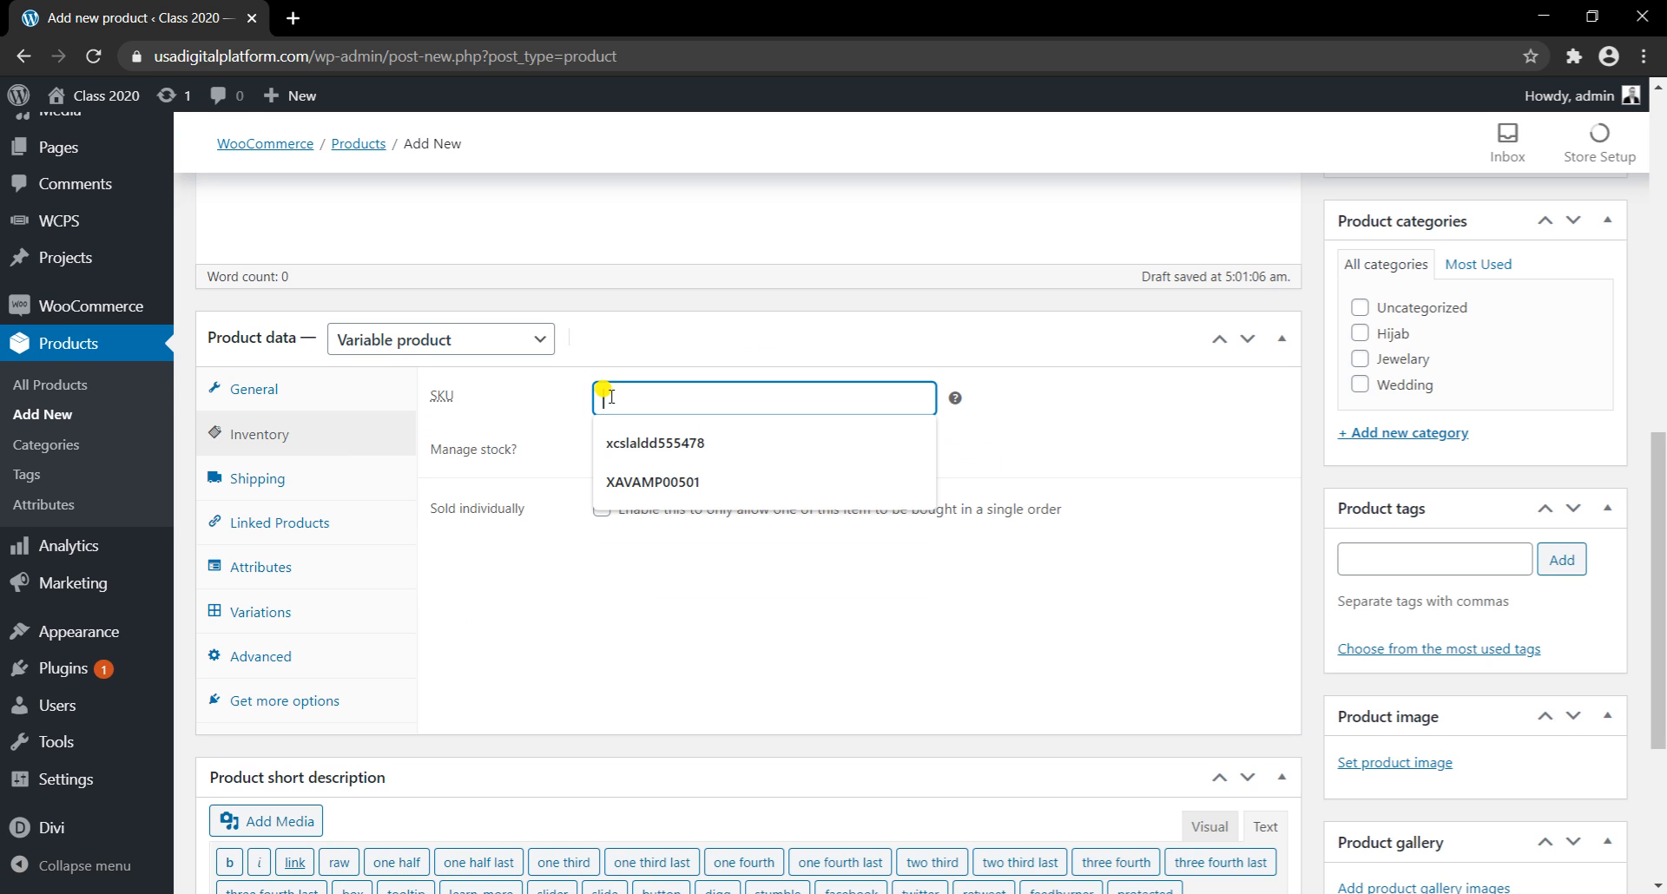
left_click(655, 482)
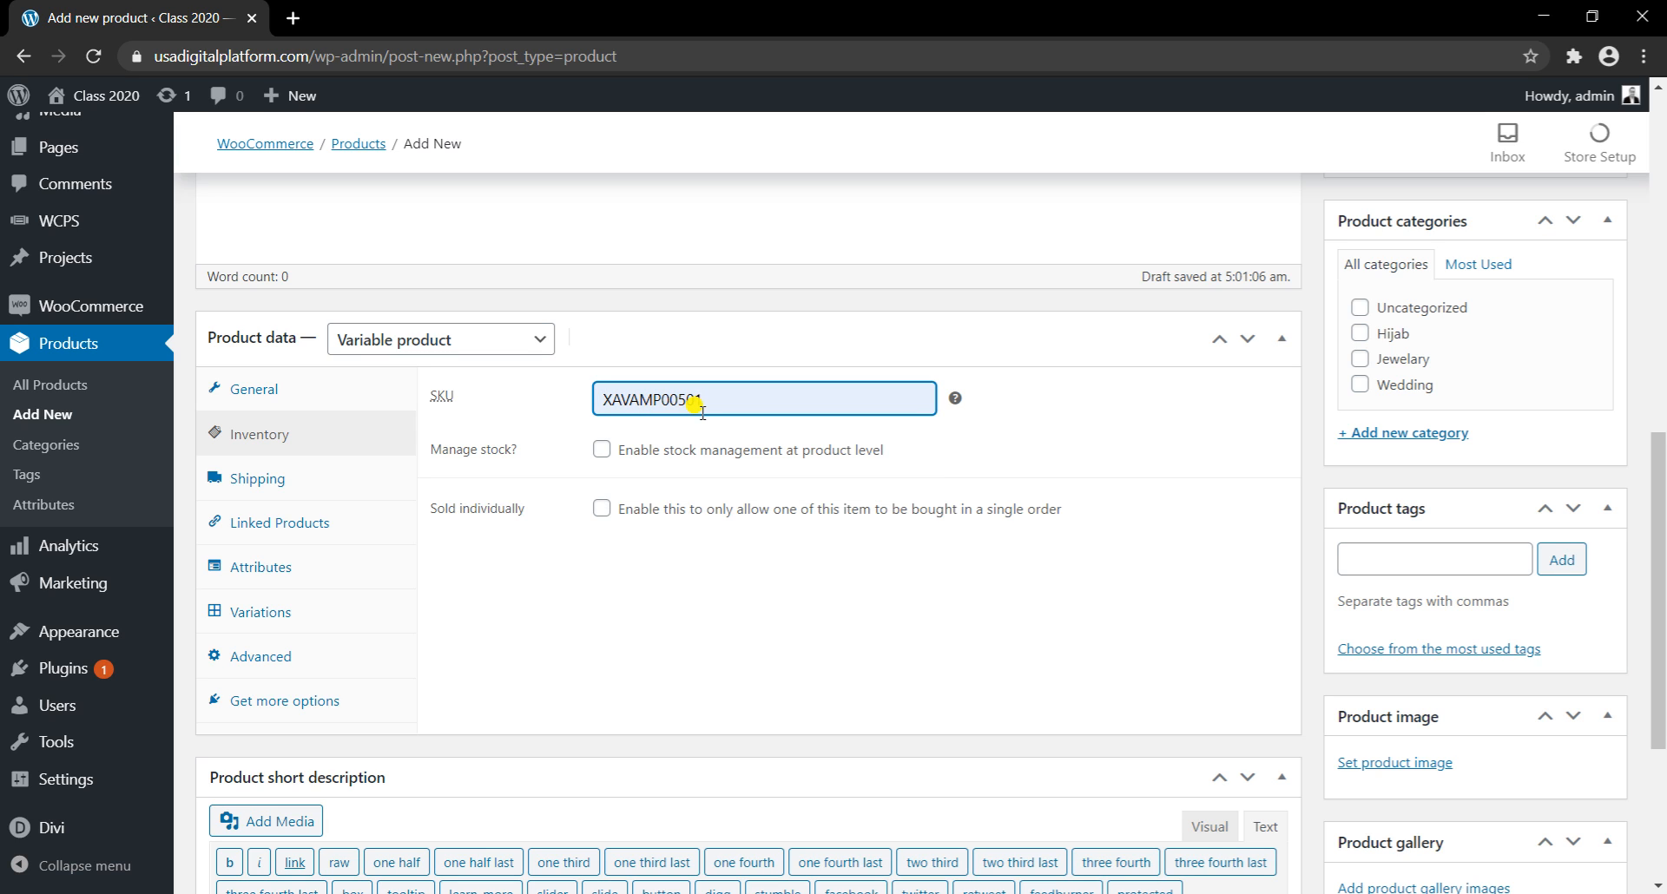
left_click(600, 449)
left_click(625, 495)
left_click_drag(627, 497, 566, 514)
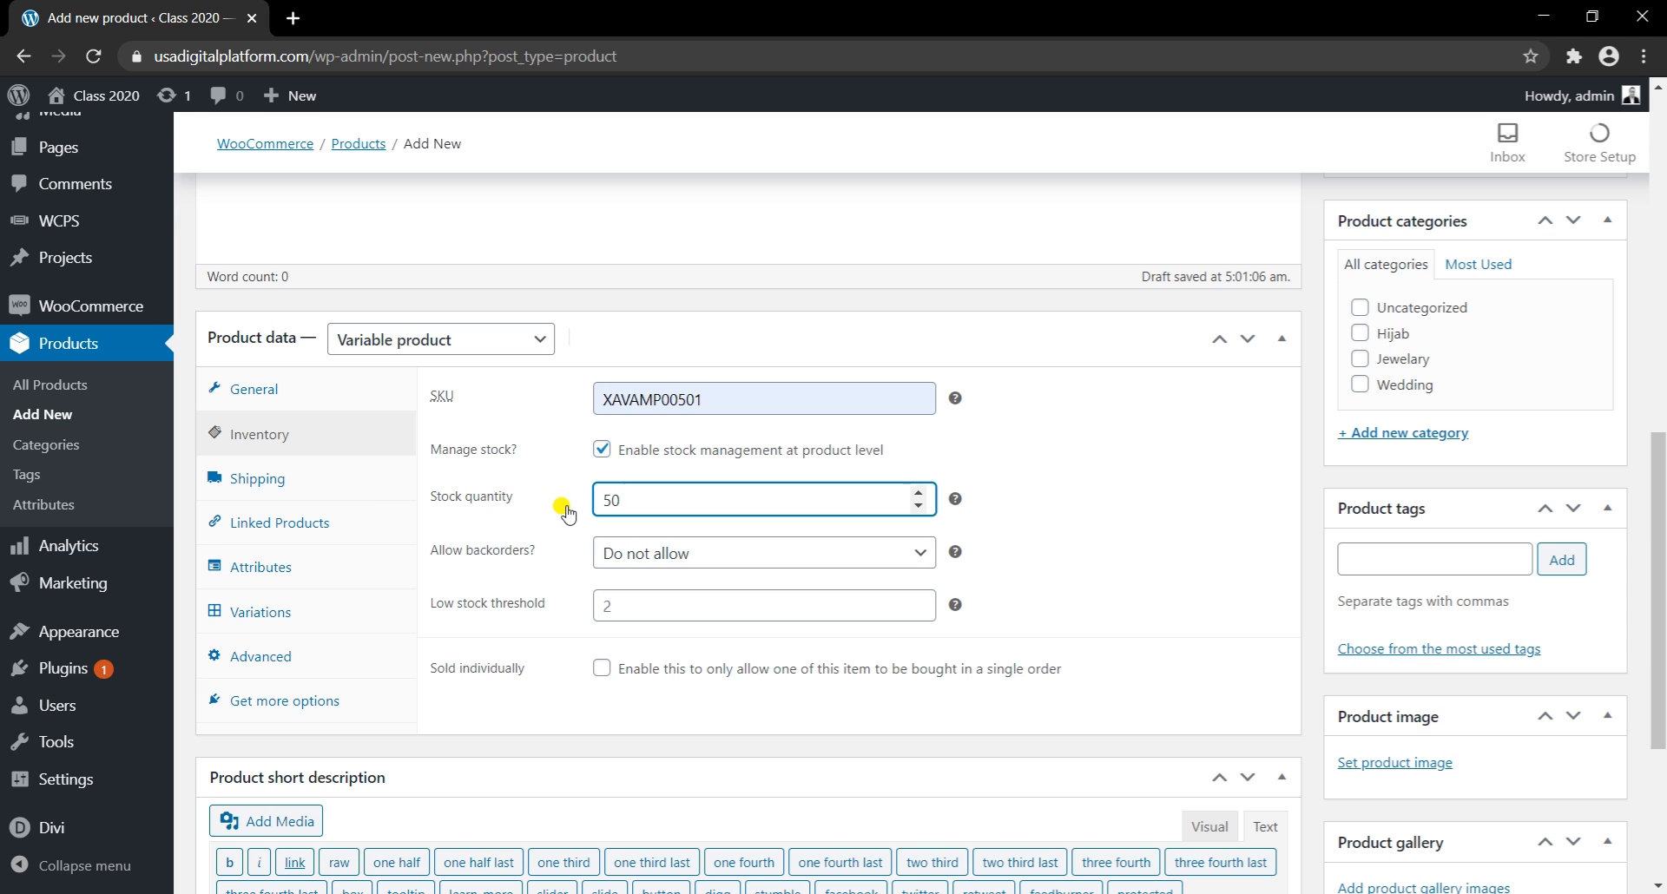
Step: Set the product's shipping weight to 1 kg and its dimensions to 5 × 5 × 5 cm
left_click(330, 477)
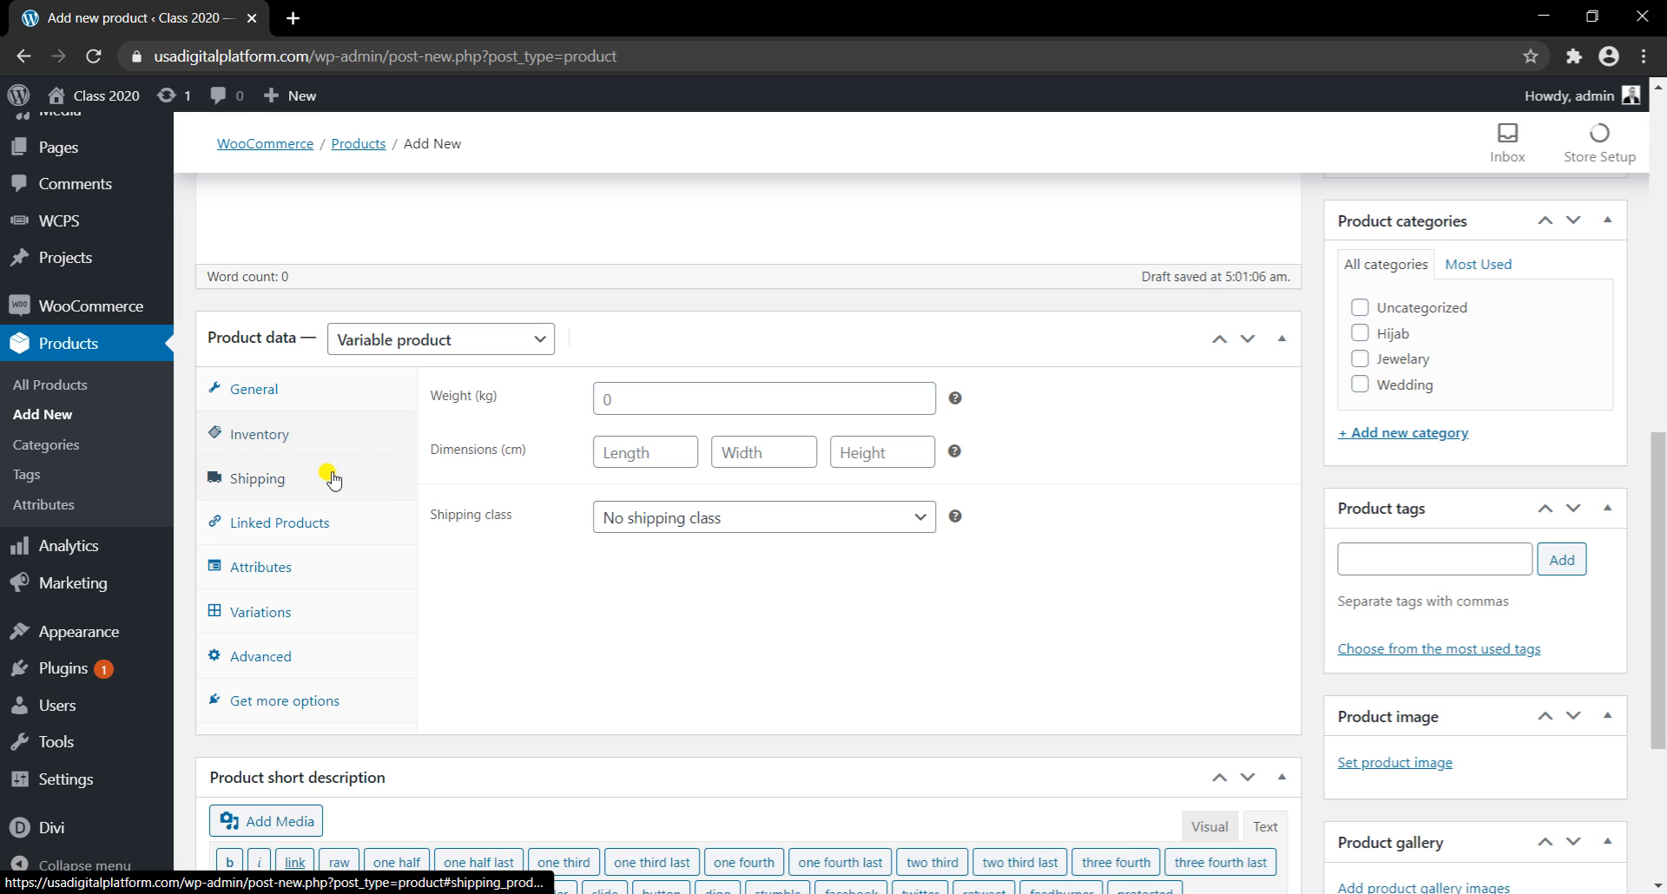
left_click(600, 402)
left_click(618, 439)
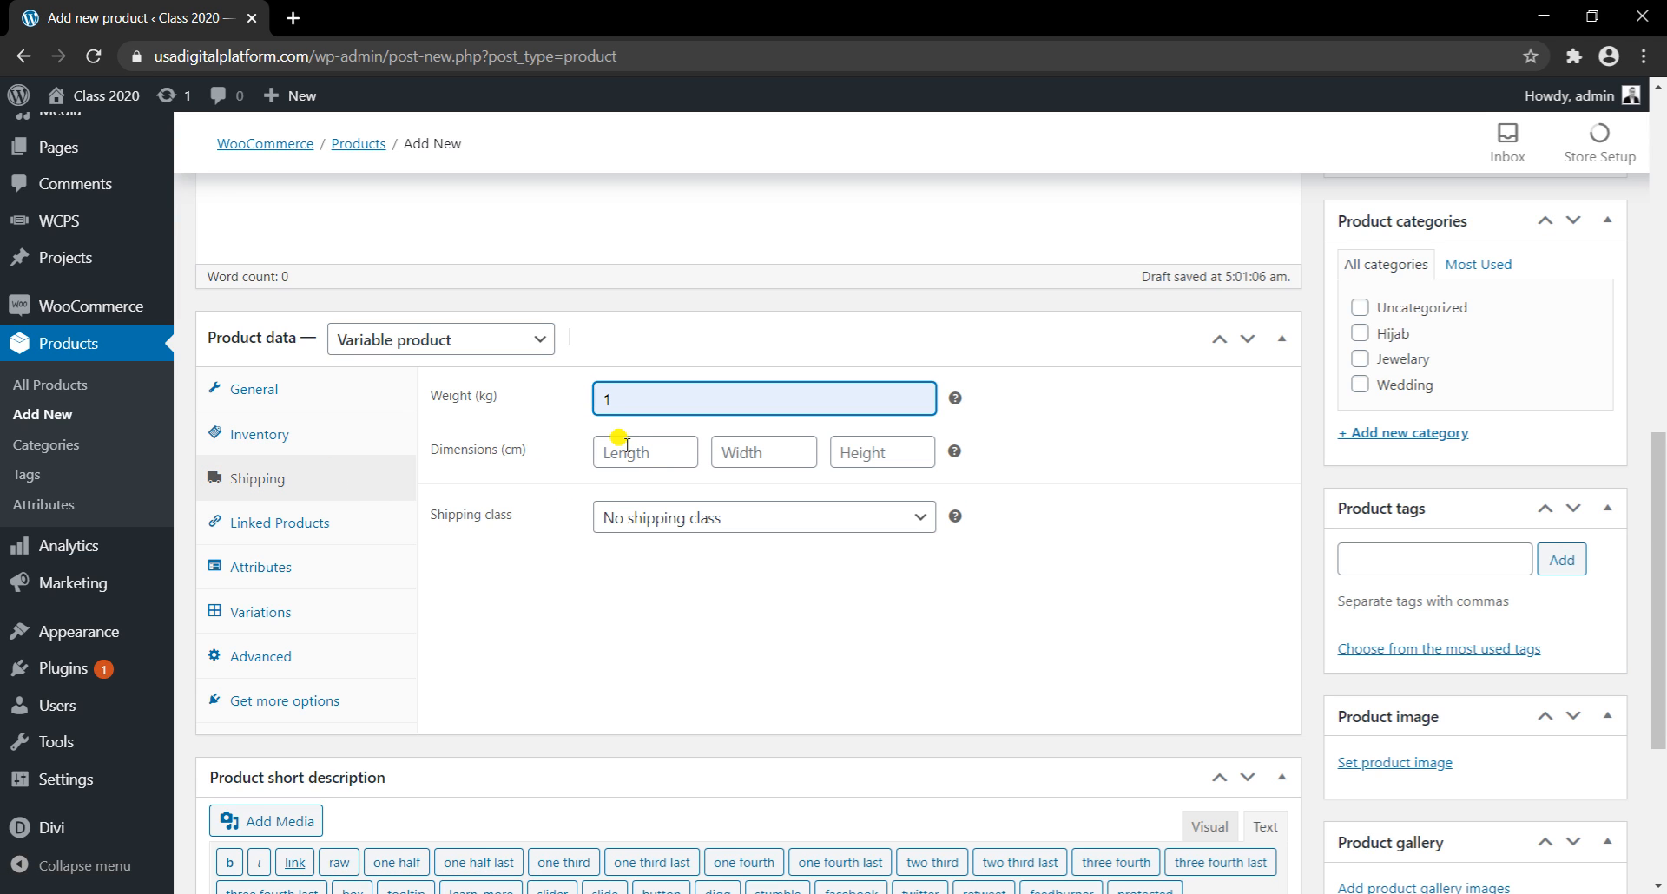
left_click(649, 452)
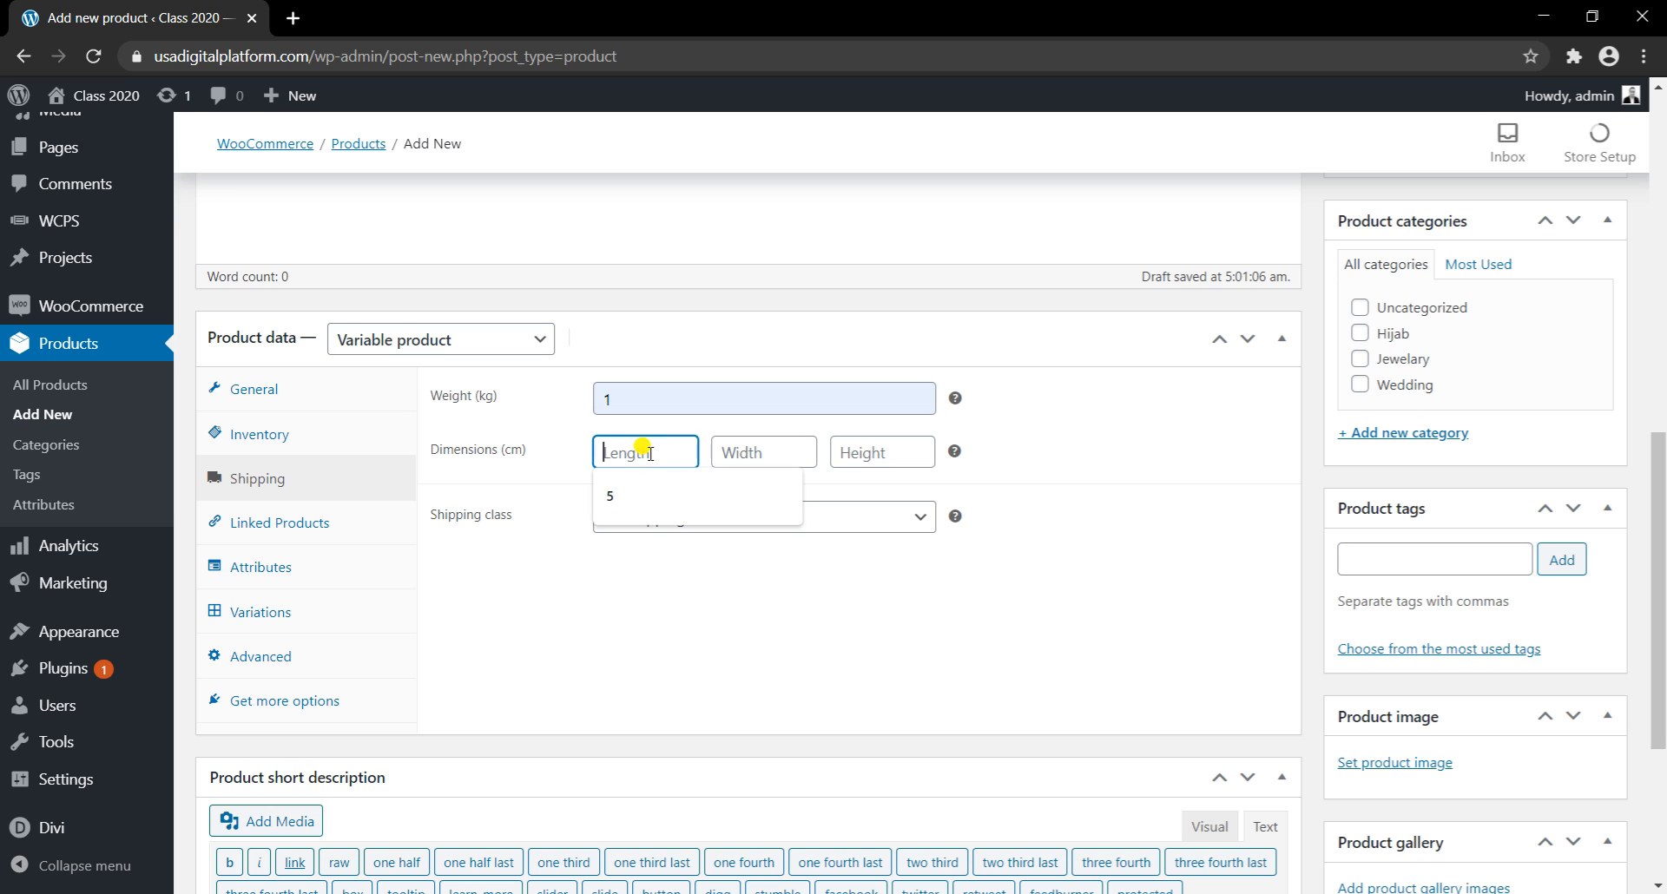
left_click(648, 496)
left_click(742, 452)
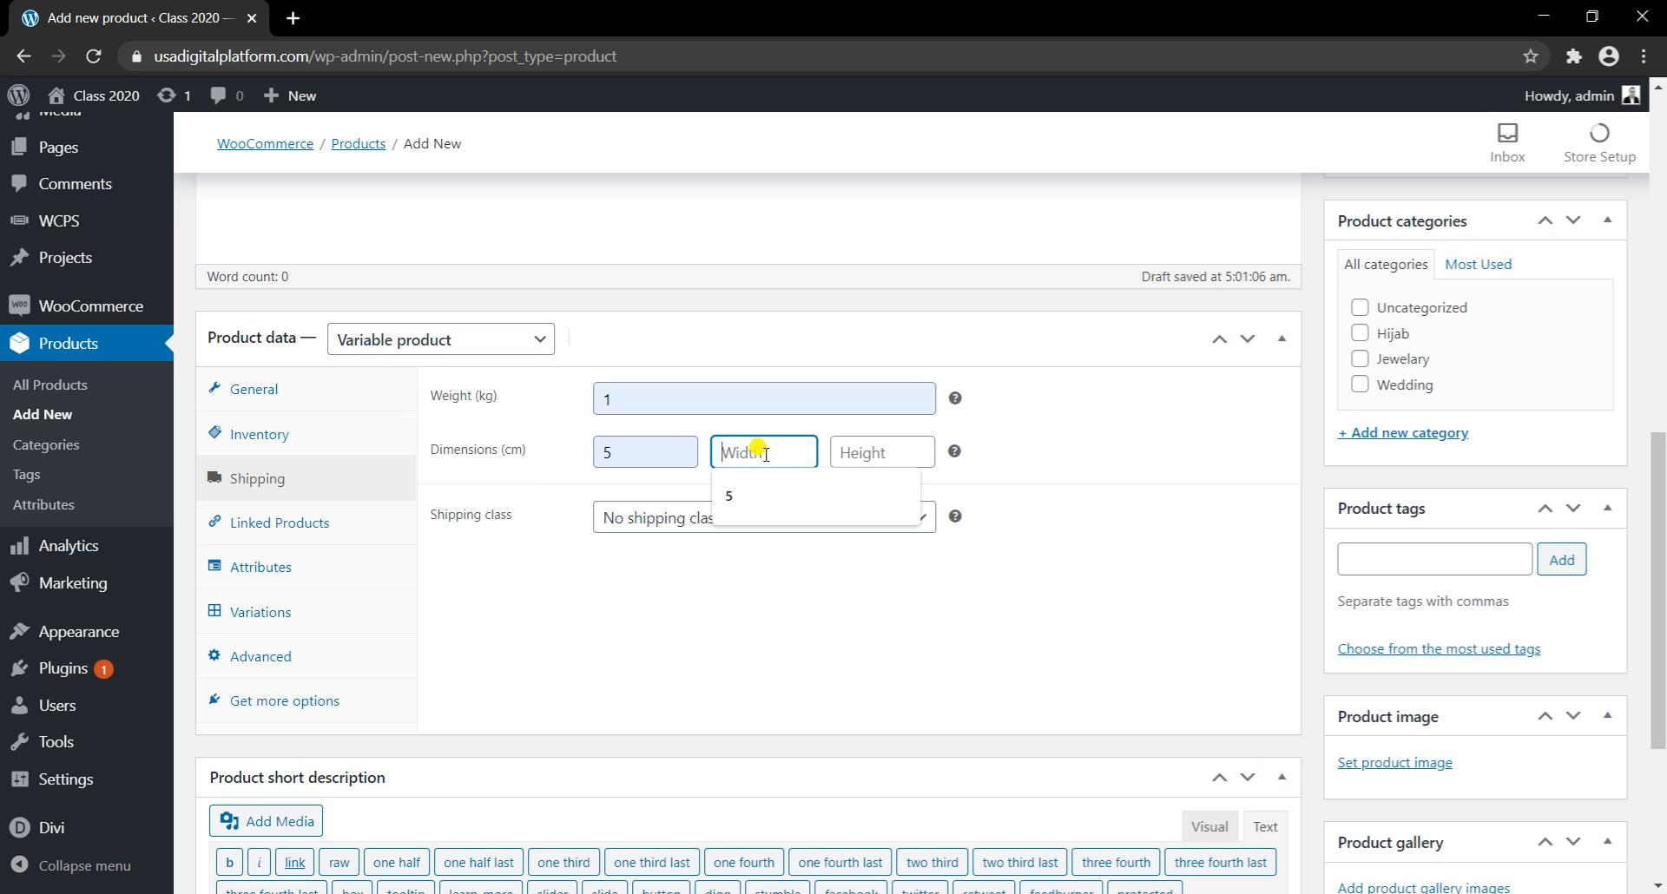
left_click(744, 484)
left_click(868, 452)
left_click(855, 505)
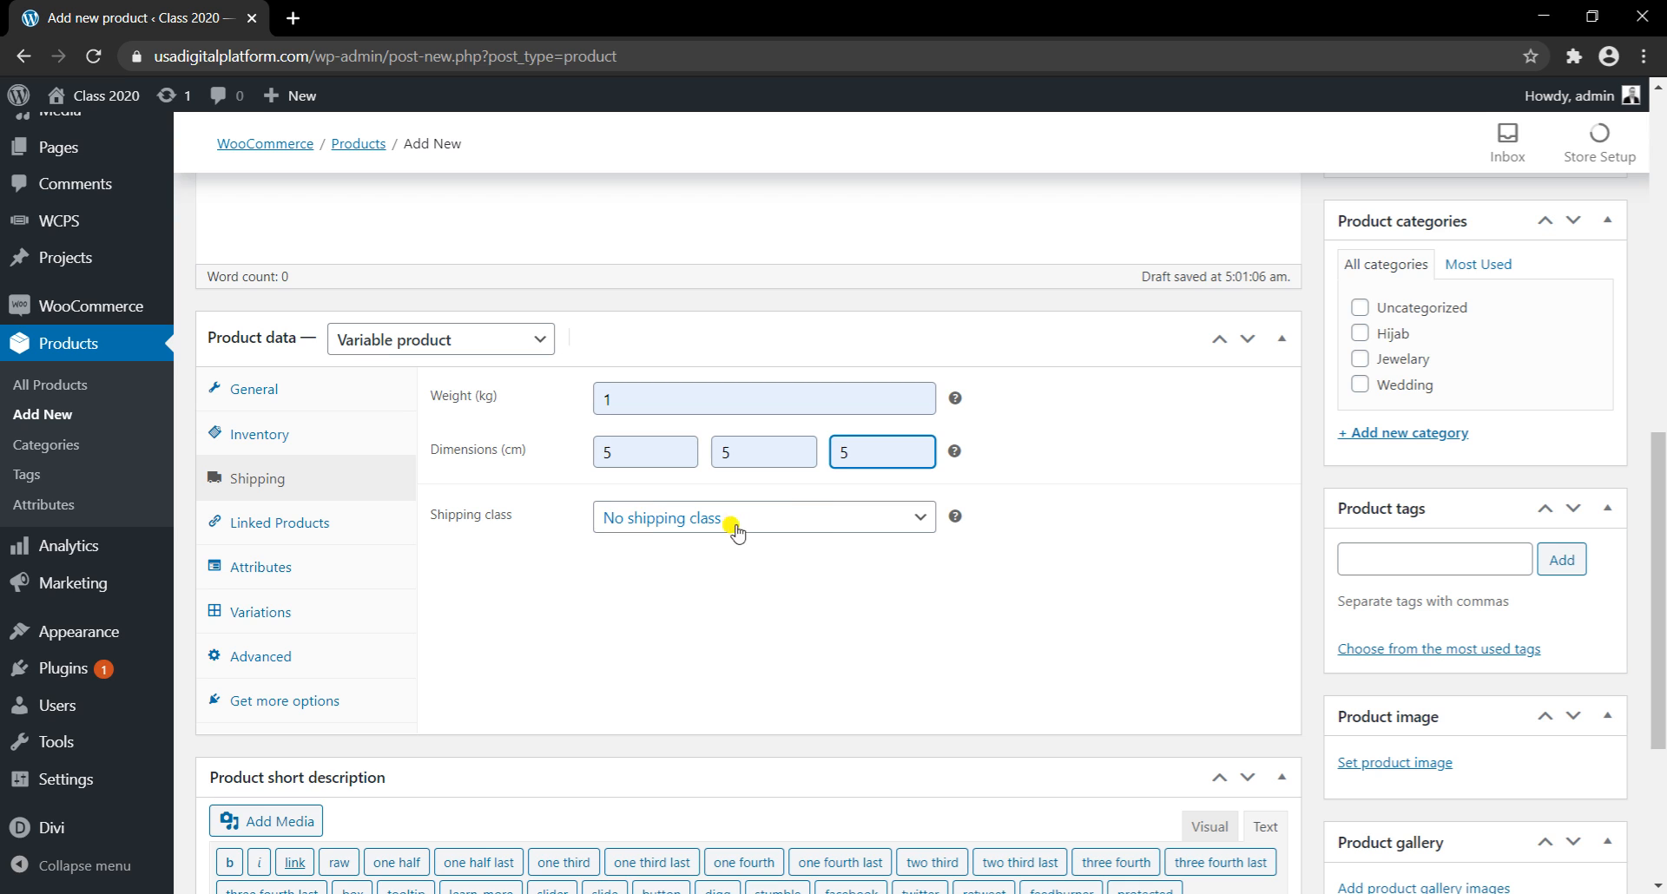
Step: View the product's upsell and cross-sell settings without linking any products
left_click(276, 529)
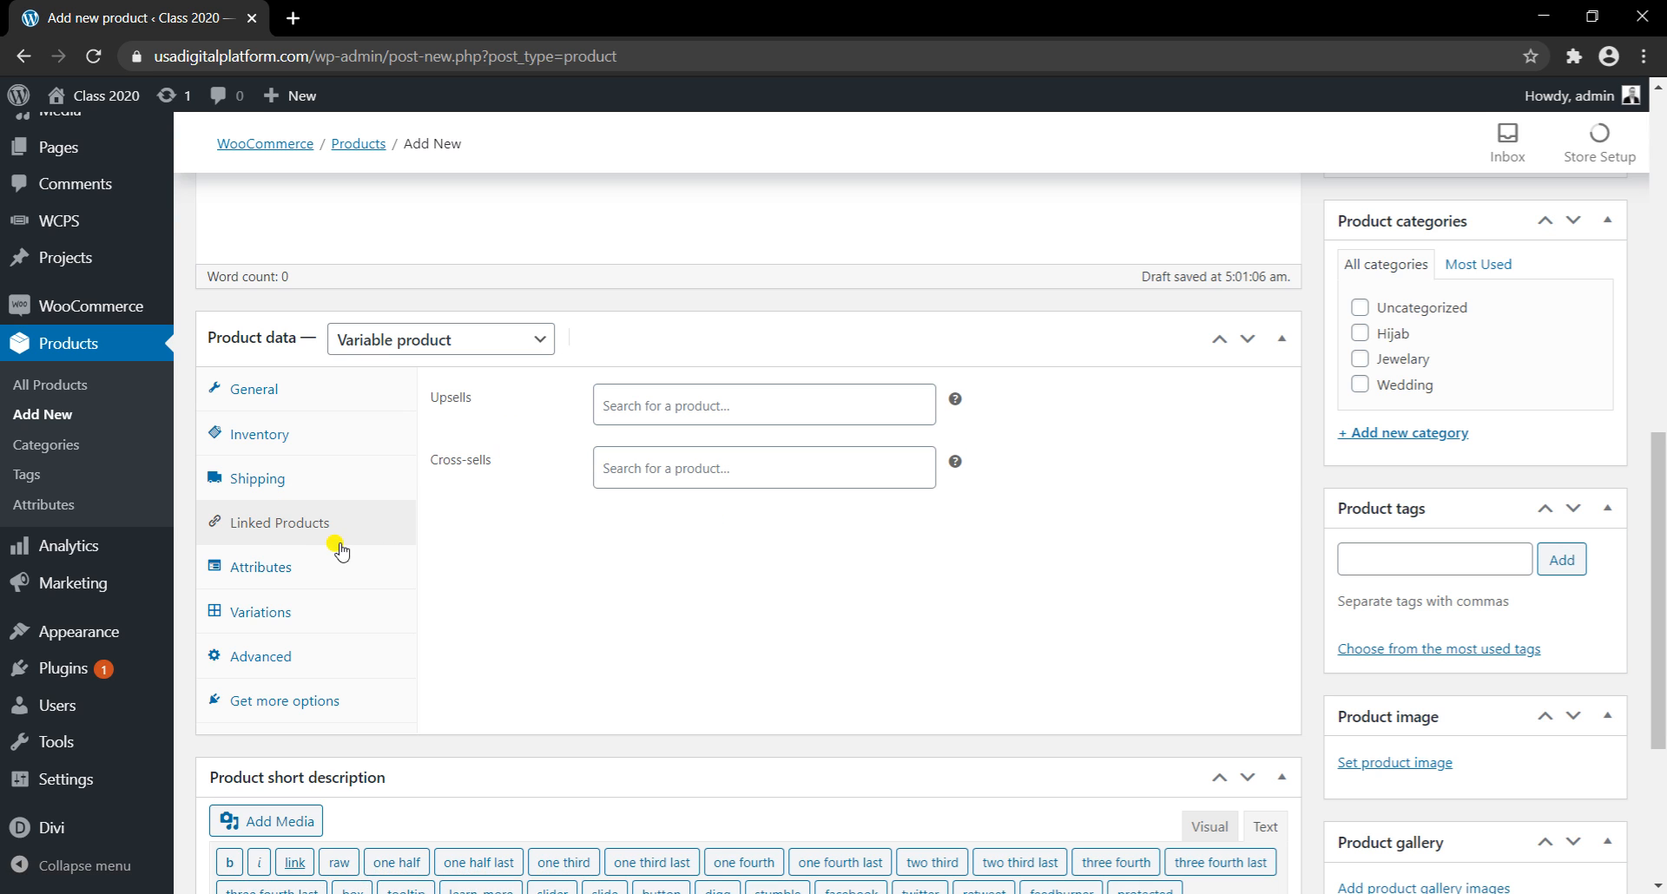
left_click(306, 568)
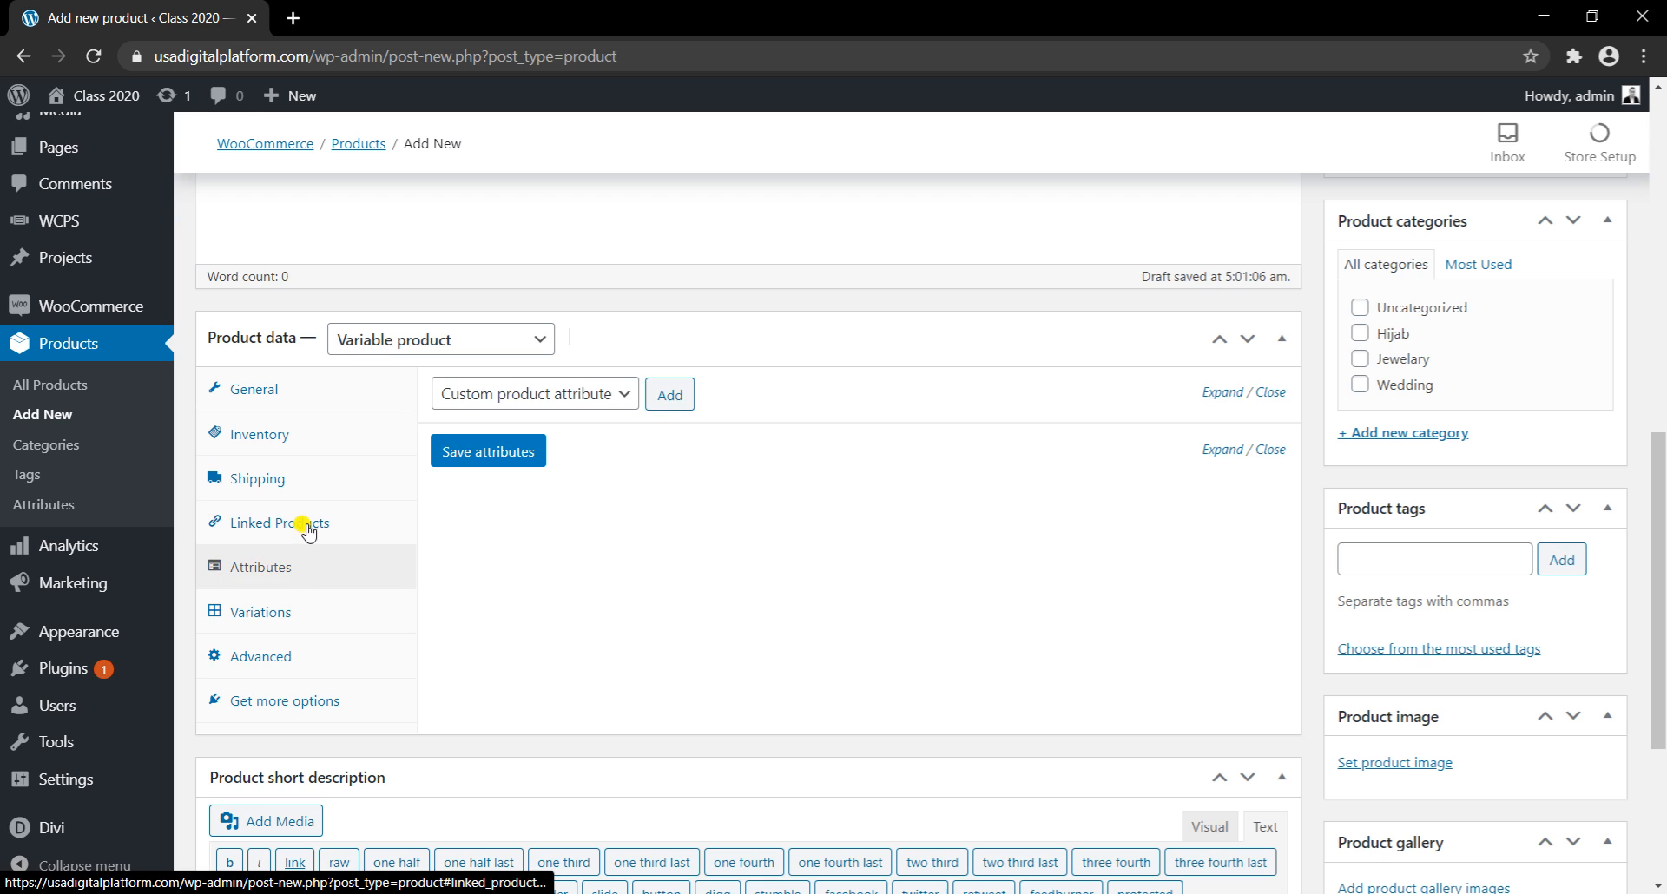
left_click(304, 526)
Step: Add a custom product attribute named Color with the values "Red | White | Black |"
left_click(324, 571)
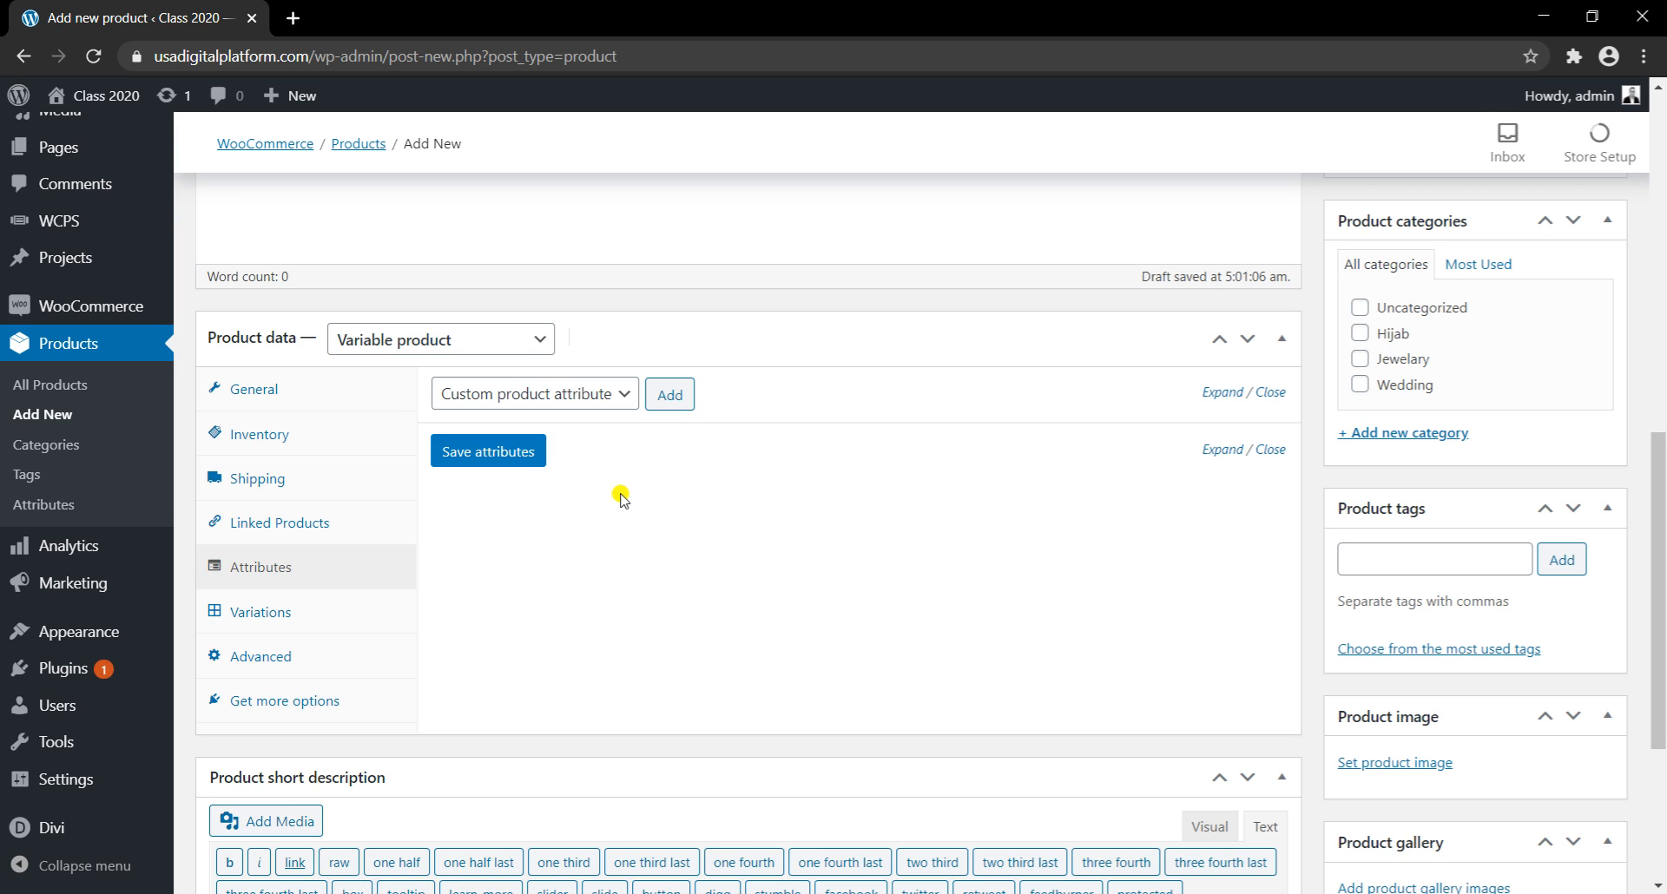
left_click(668, 401)
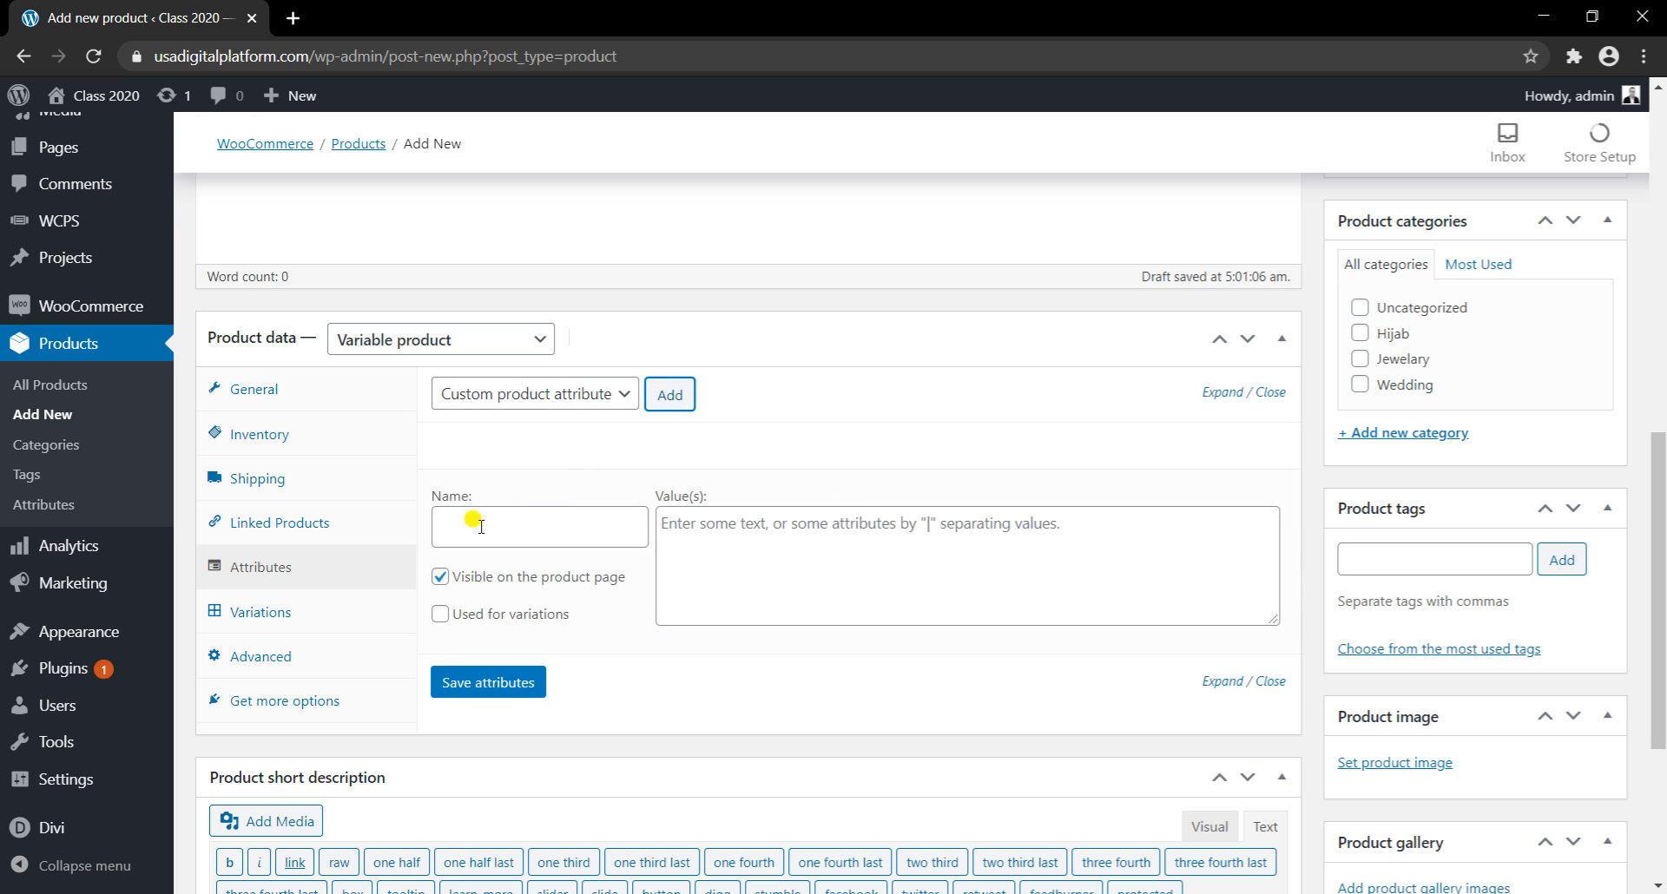
left_click(475, 525)
type("C")
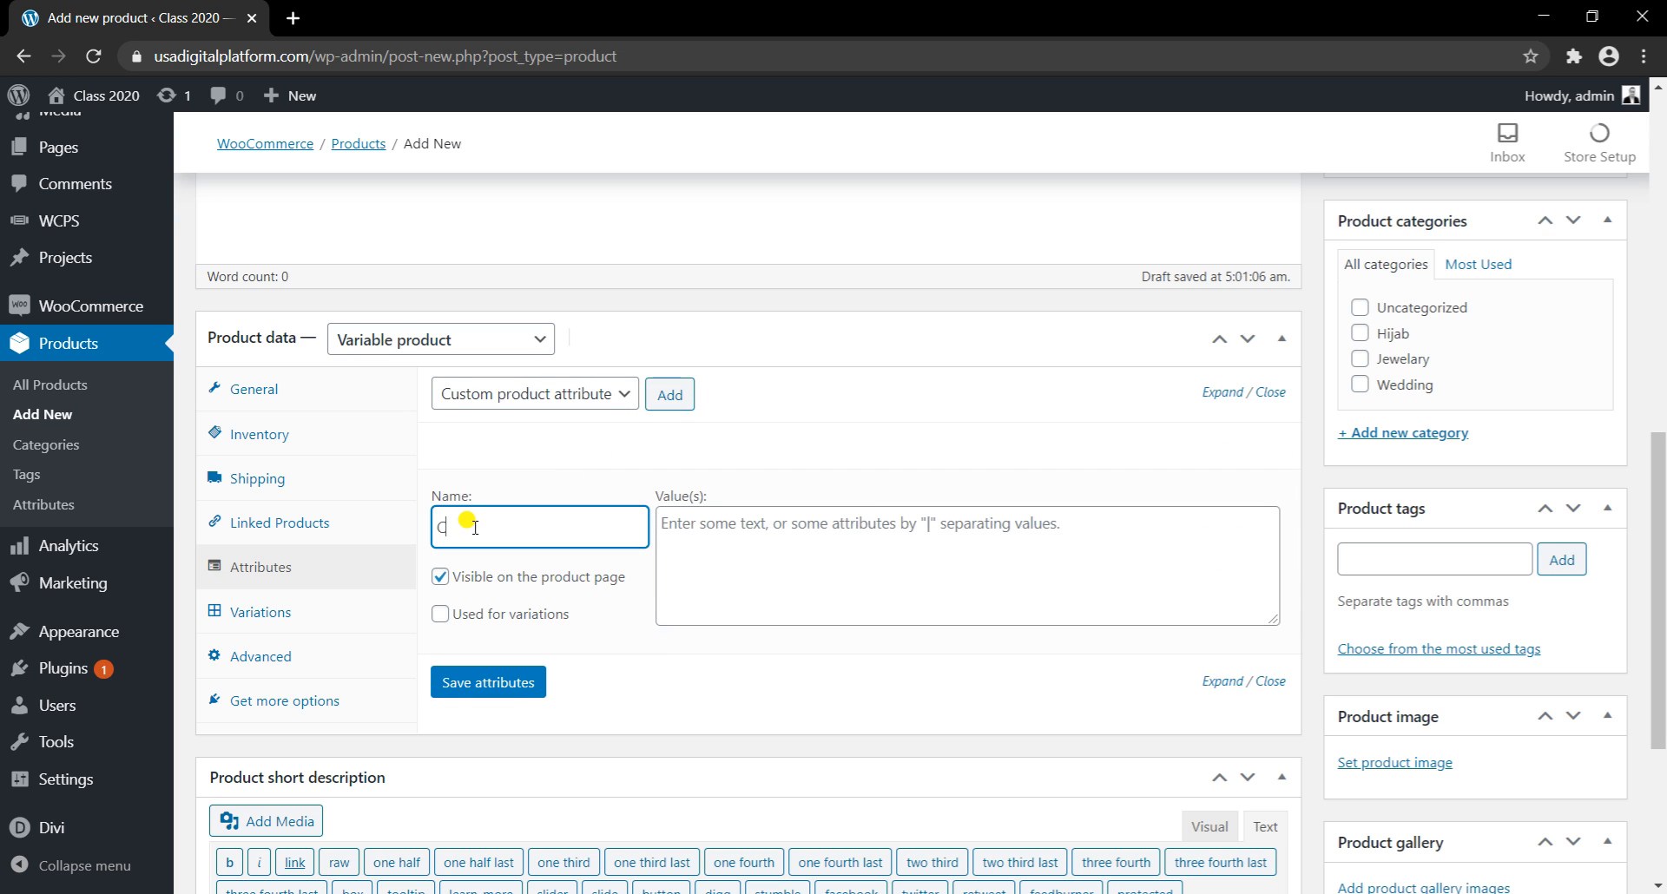
type("olor")
left_click(695, 523)
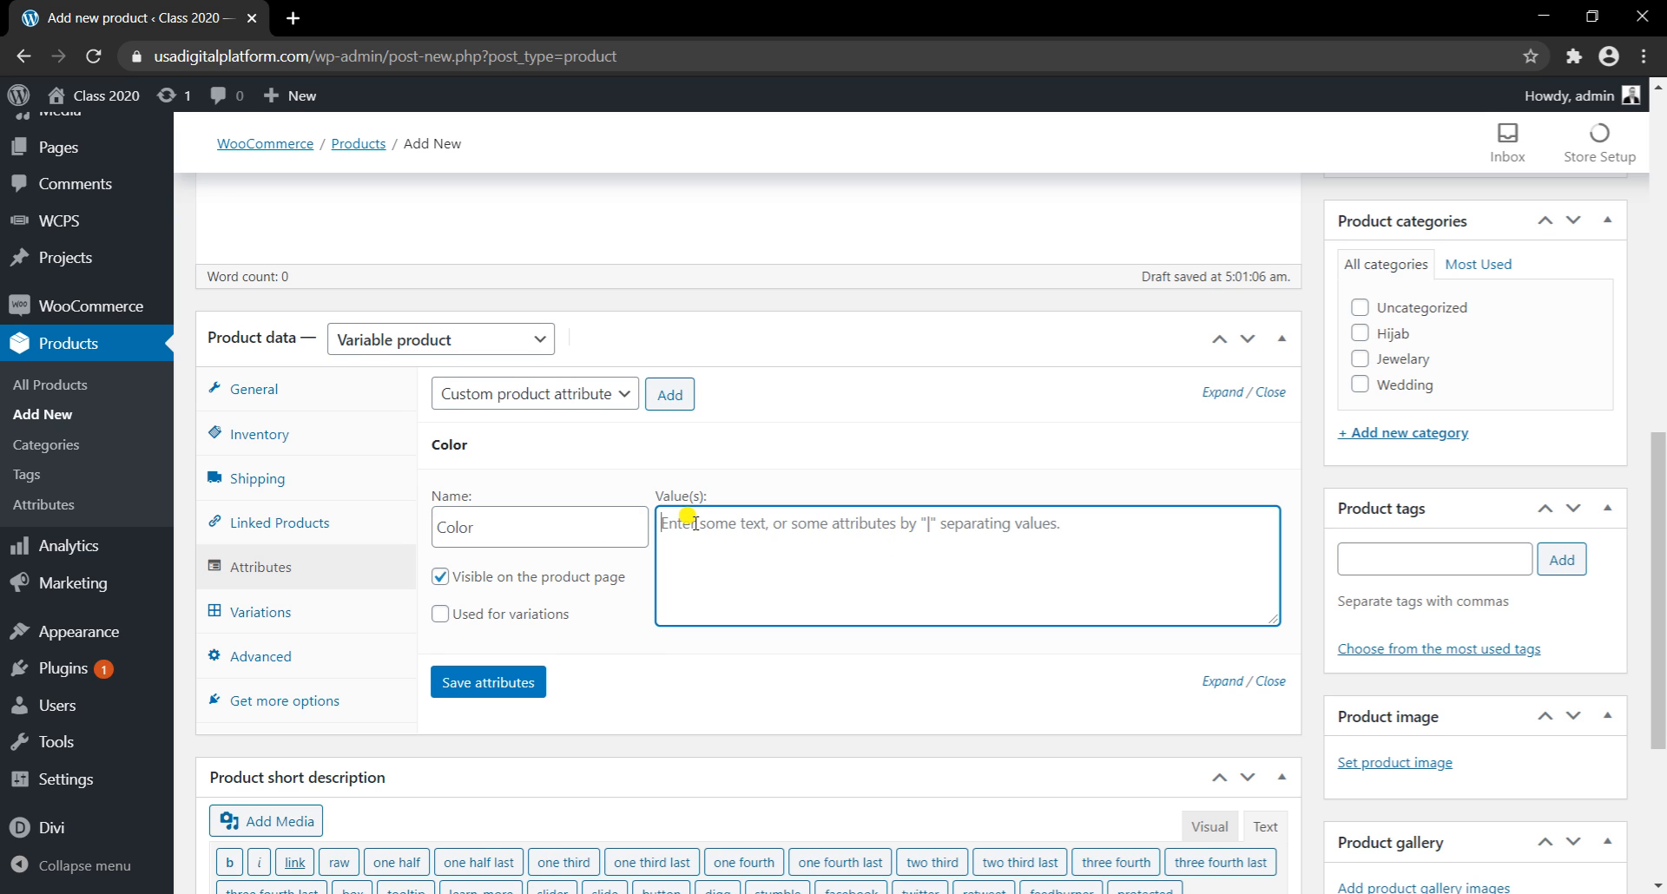
type("Req")
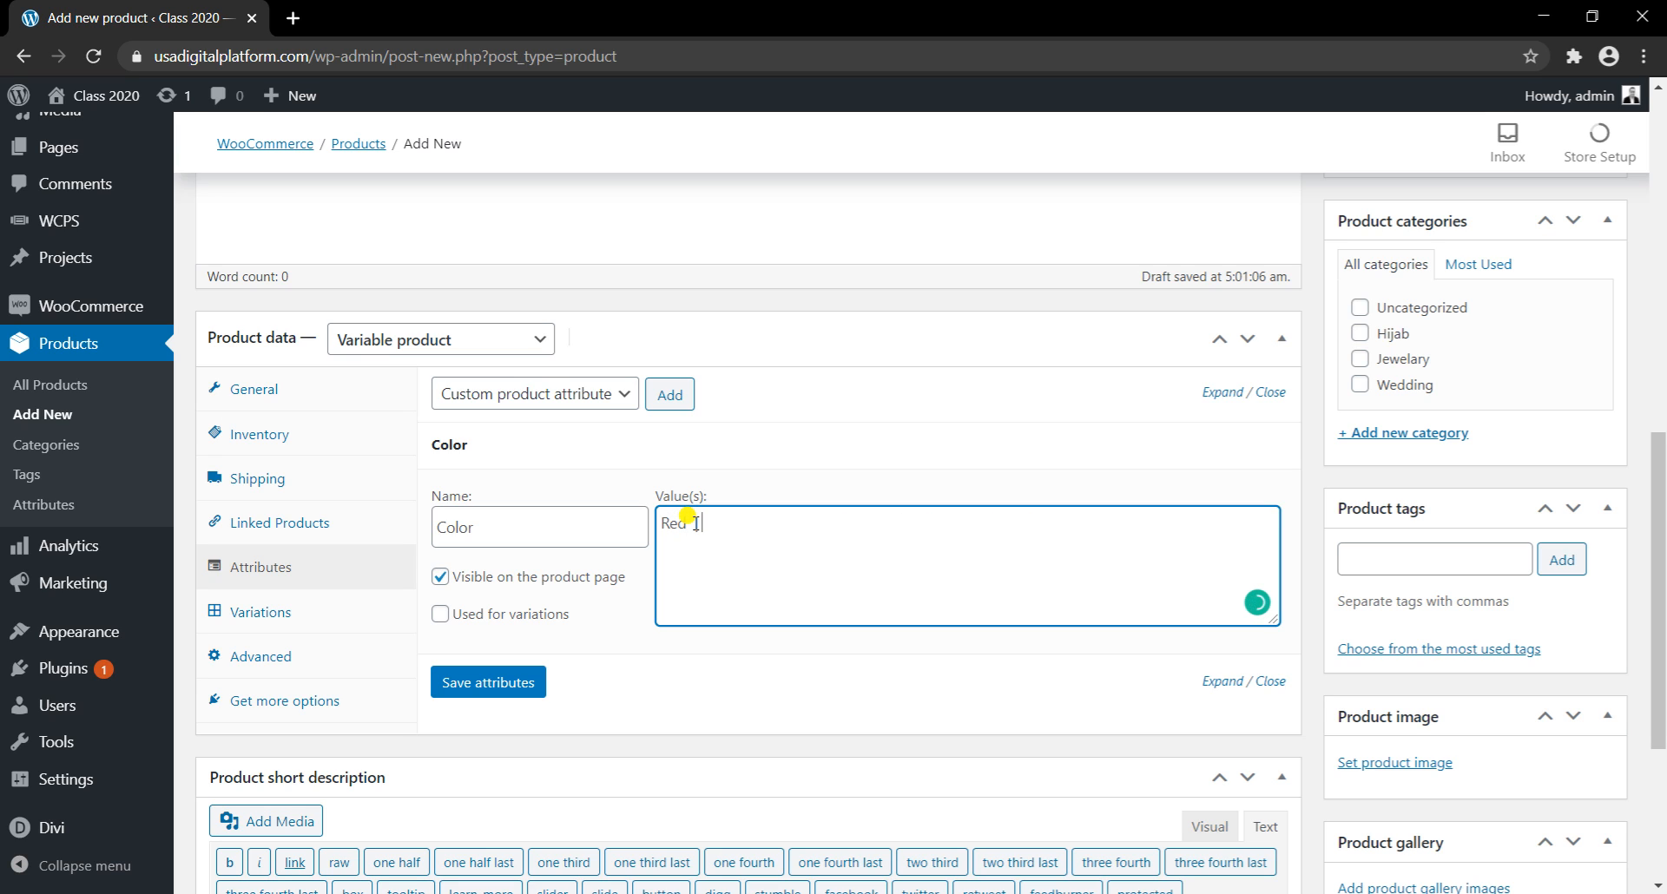
type(" | White | Black |")
Step: Use the Color attribute for variations, hide it on the product page, and save the attributes
left_click(441, 614)
left_click(439, 583)
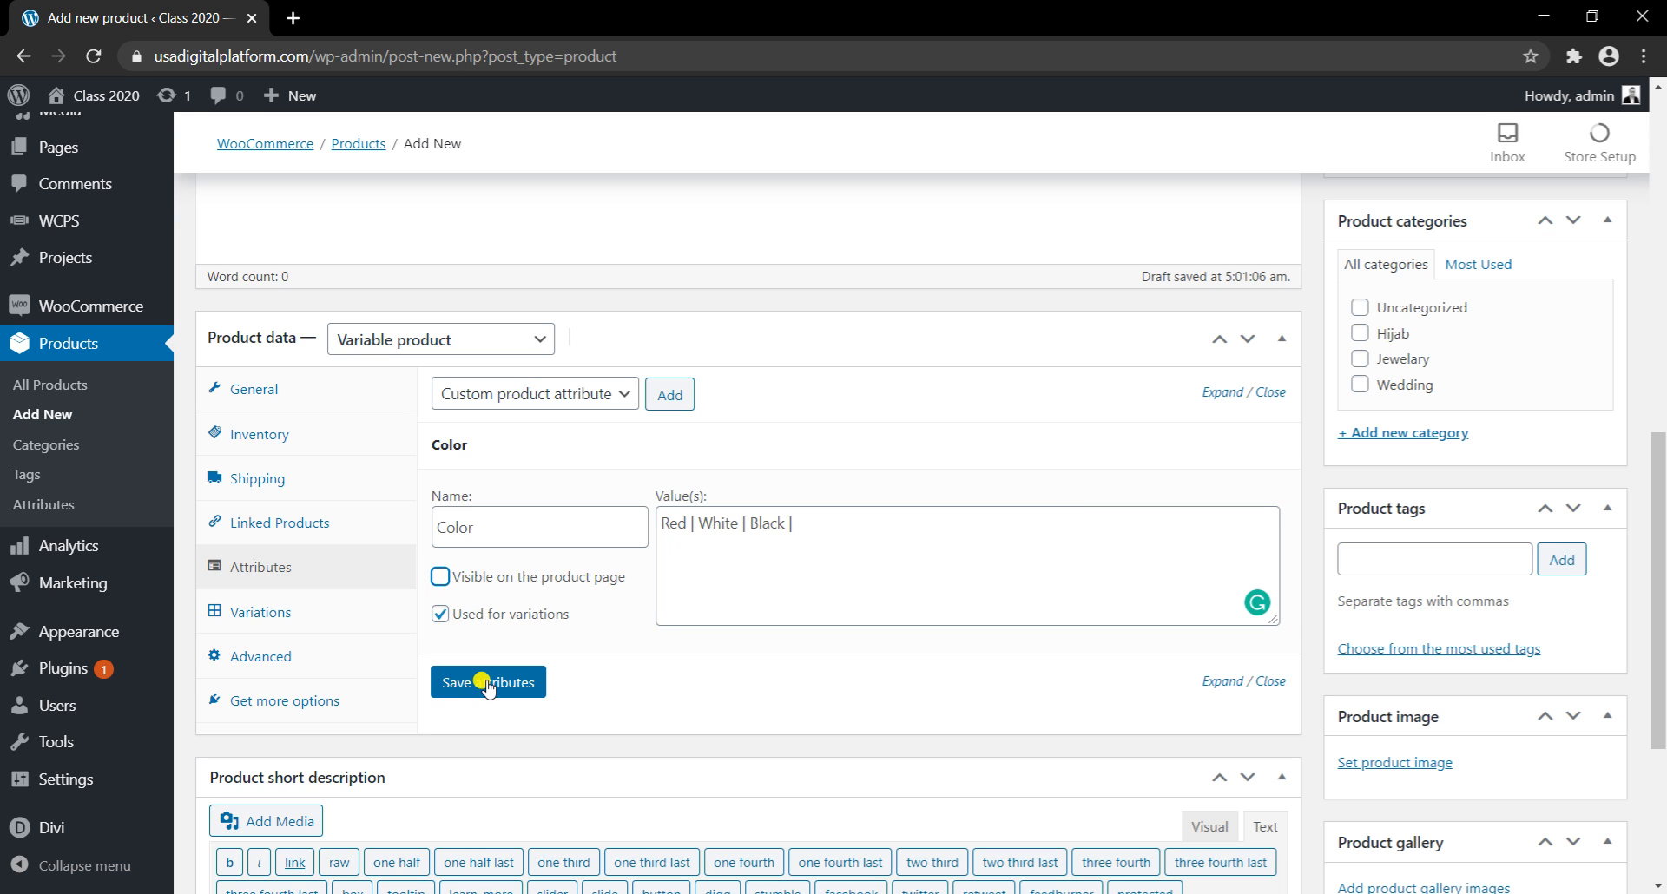
left_click(488, 683)
Step: Add a second custom attribute named "Size (In Inch)" with the values "10 | 11 | 12 | 15 |"
scroll(642, 430, "up", 2)
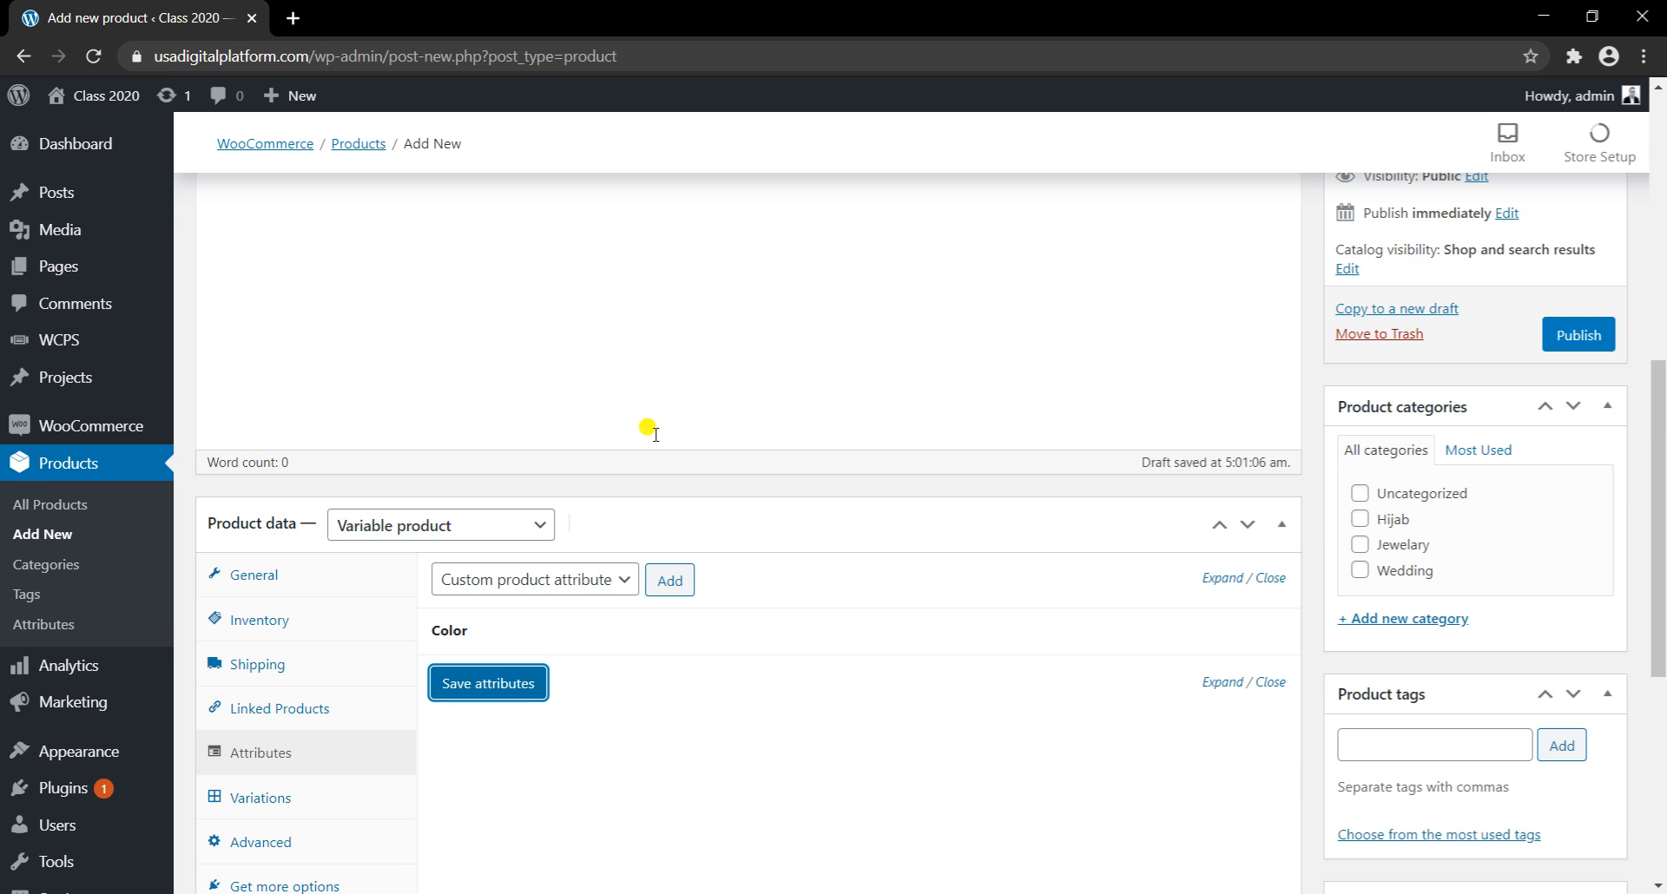
left_click(670, 583)
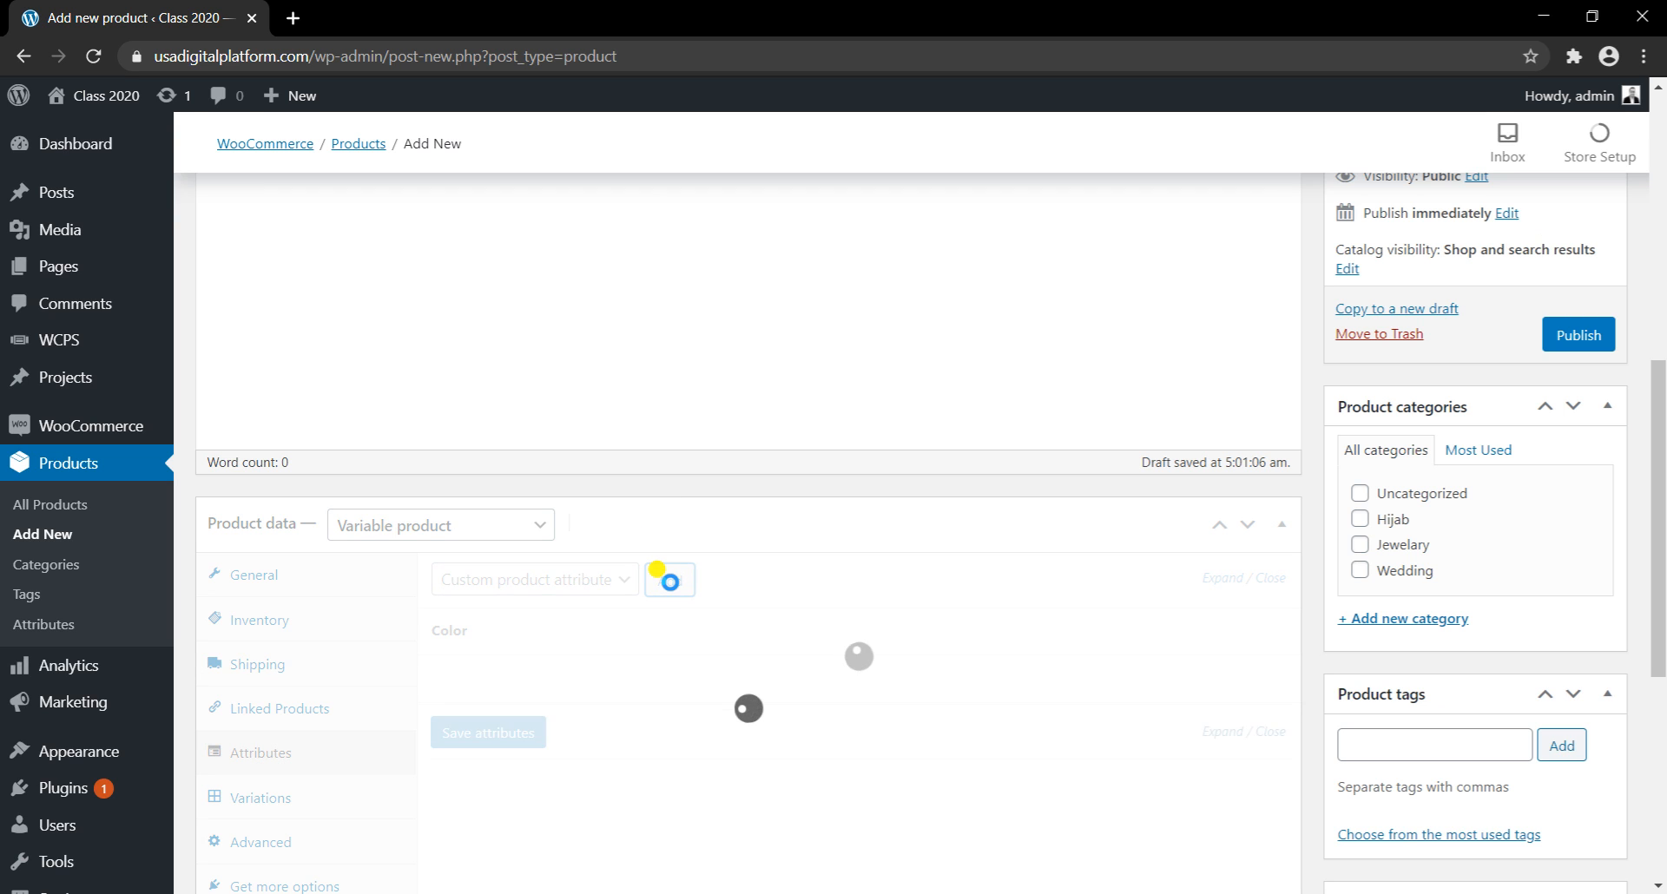
left_click(476, 749)
type("s")
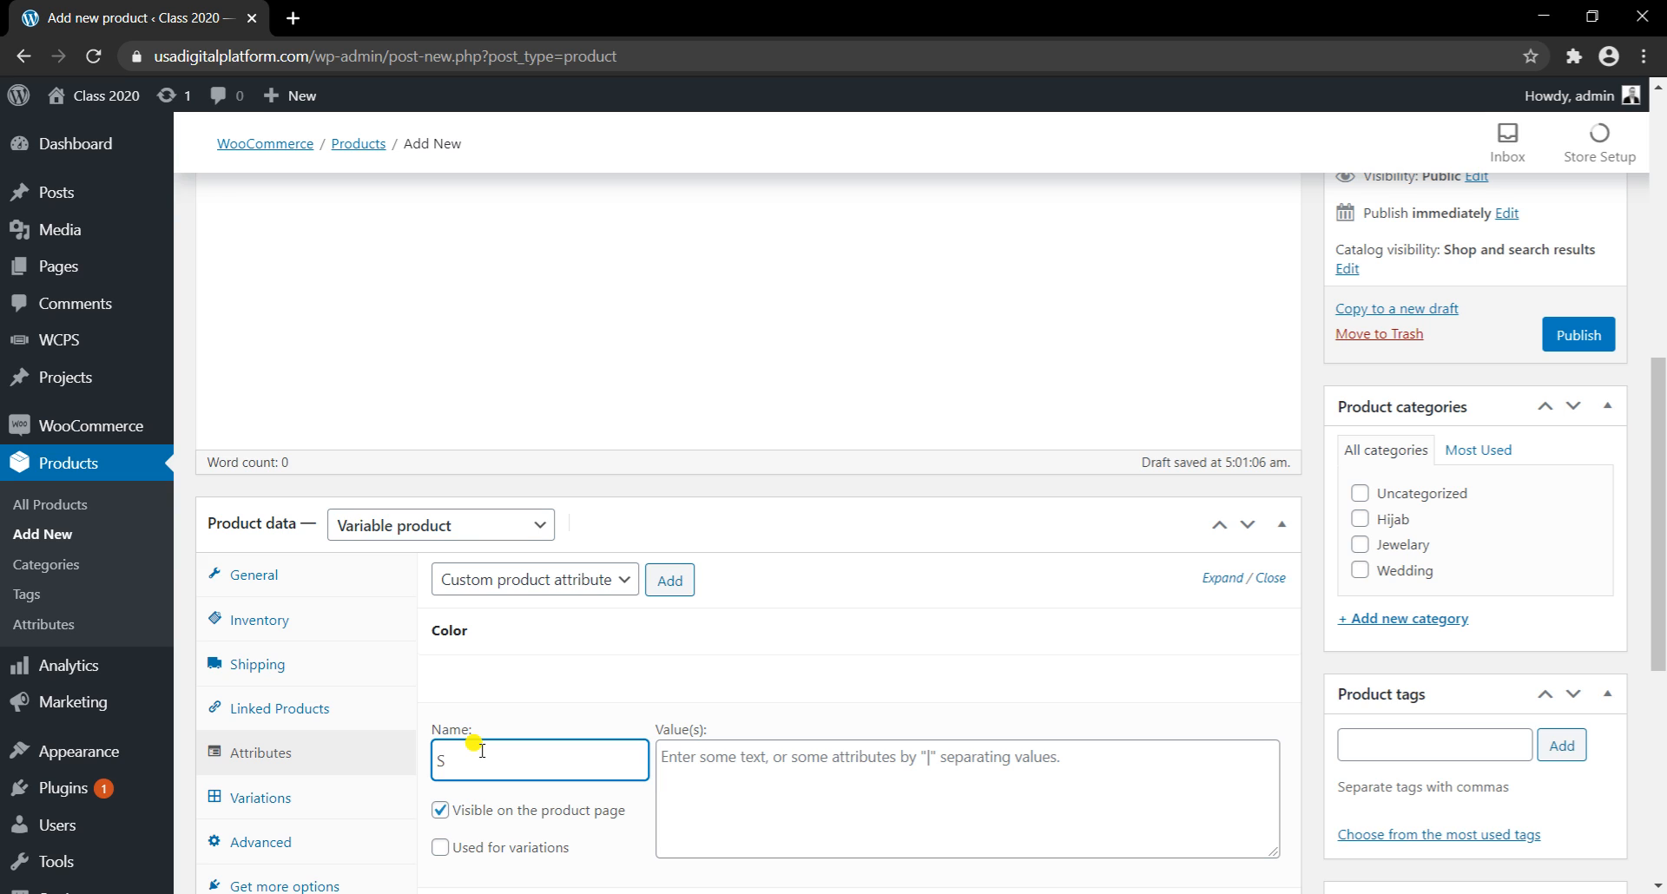
left_click(662, 756)
left_click(538, 750)
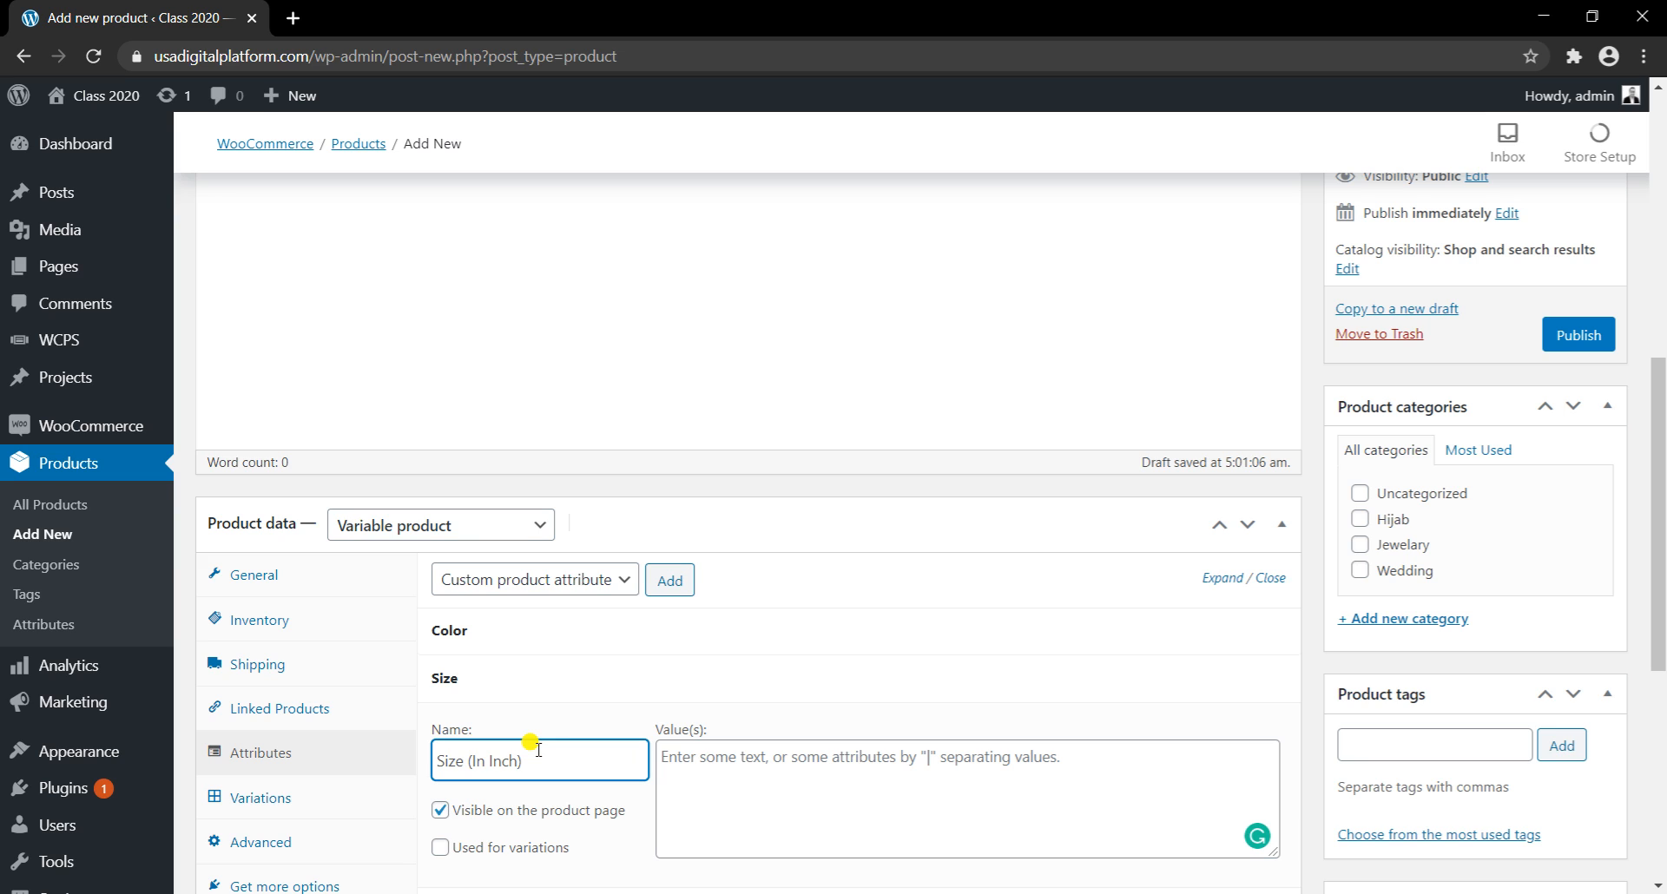
type("(In Inch)")
left_click(669, 755)
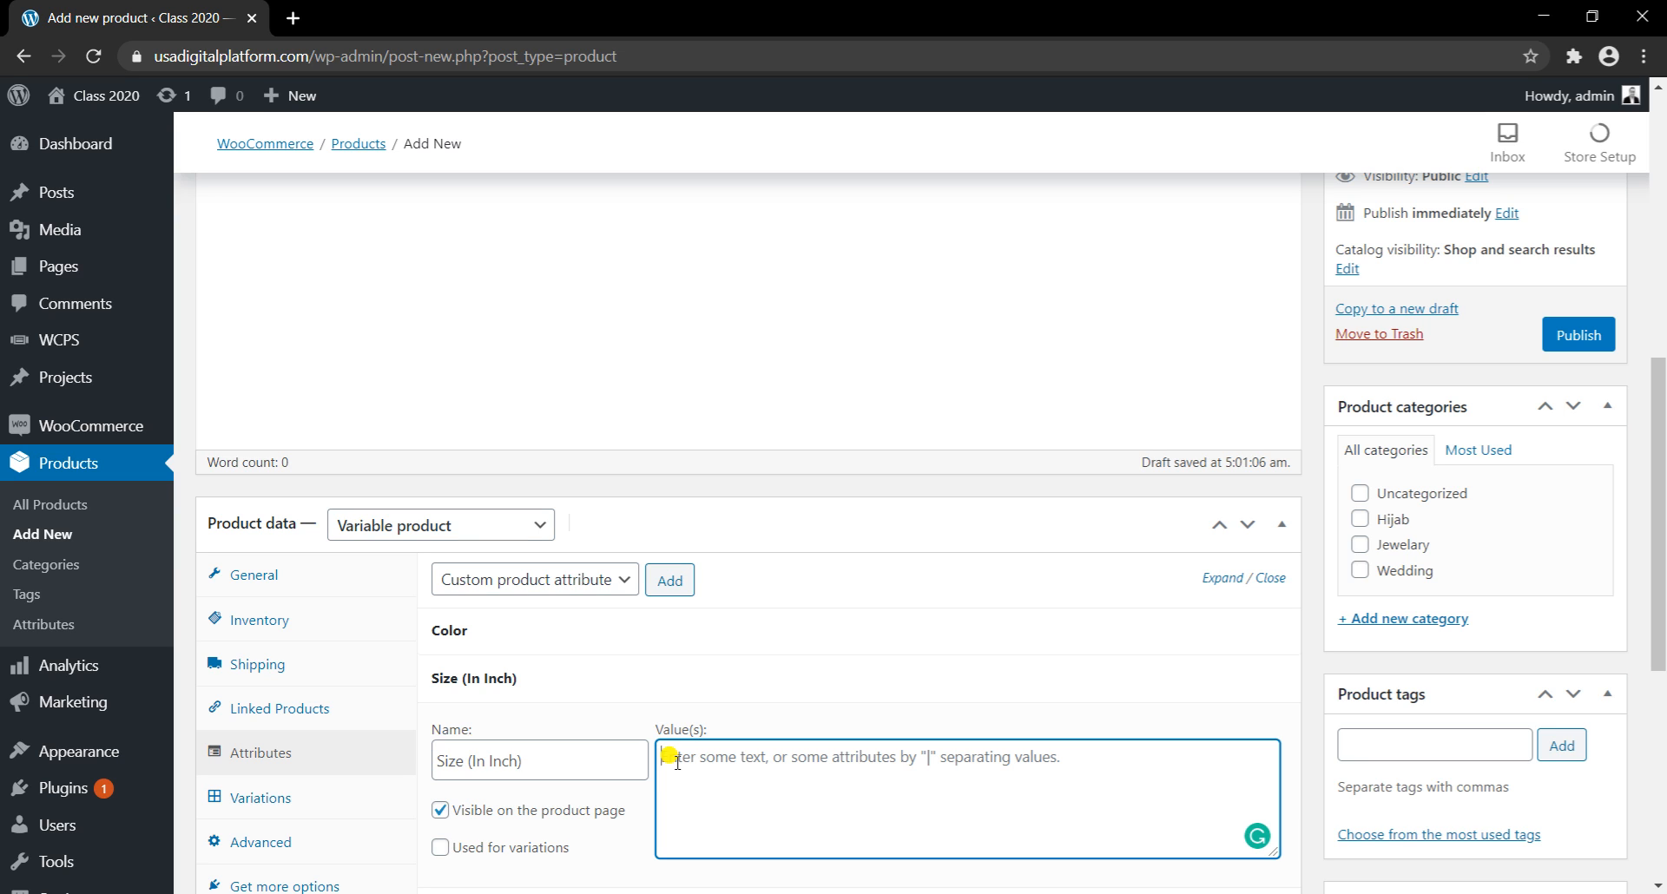
type("5 |")
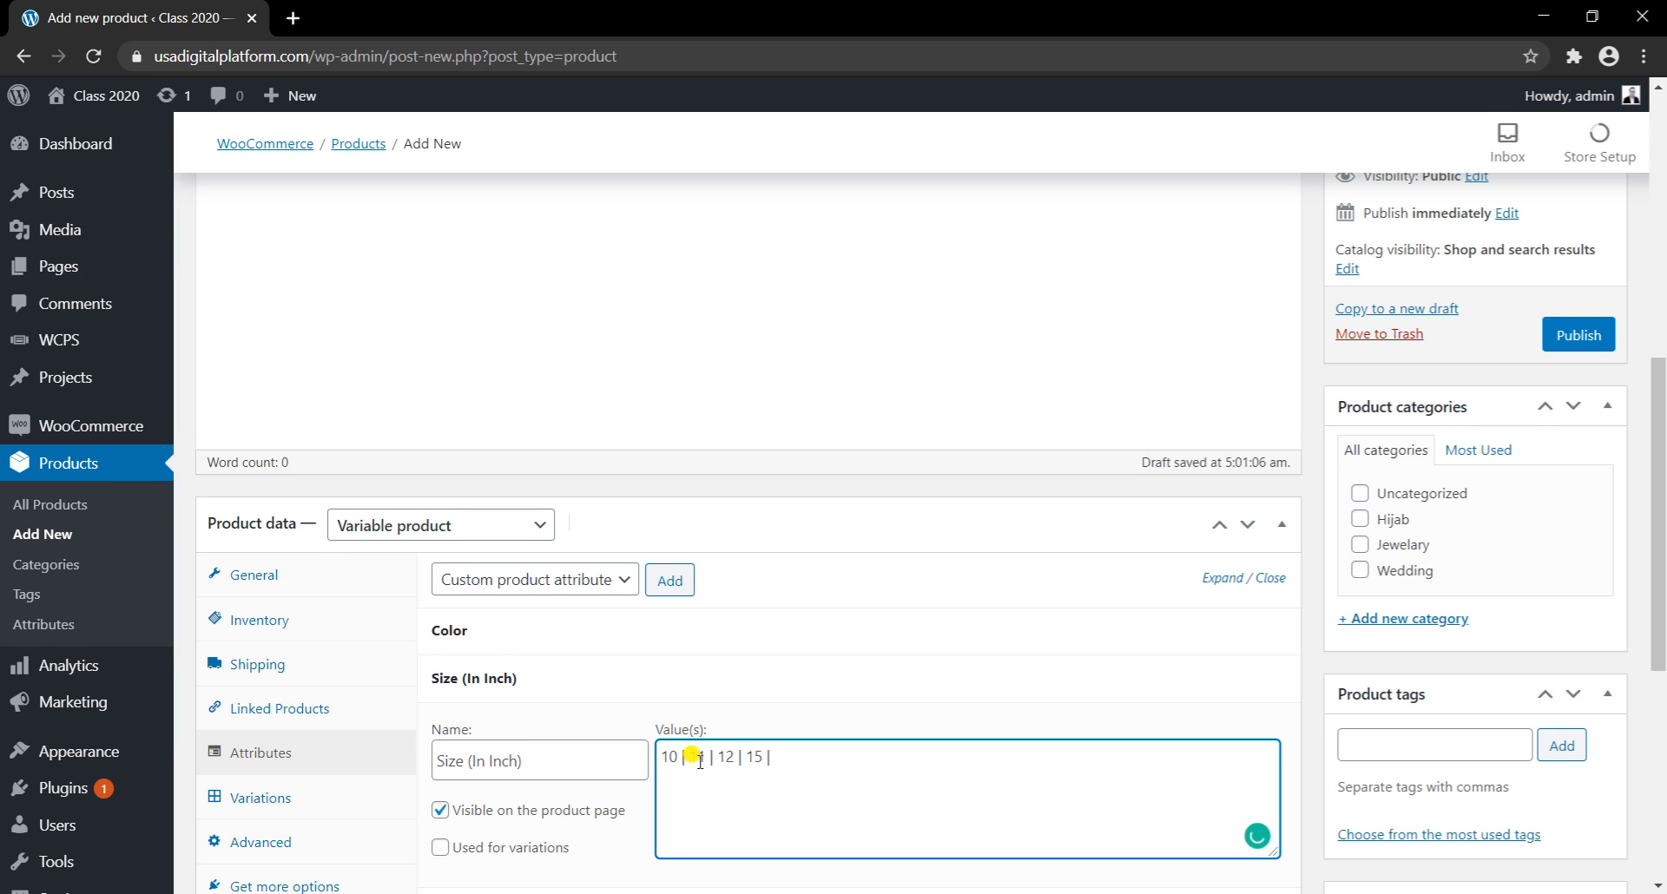
Step: Use the Size (In Inch) attribute for variations, hide it on the product page, and save the attributes
scroll(676, 758, "down", 1)
left_click(440, 738)
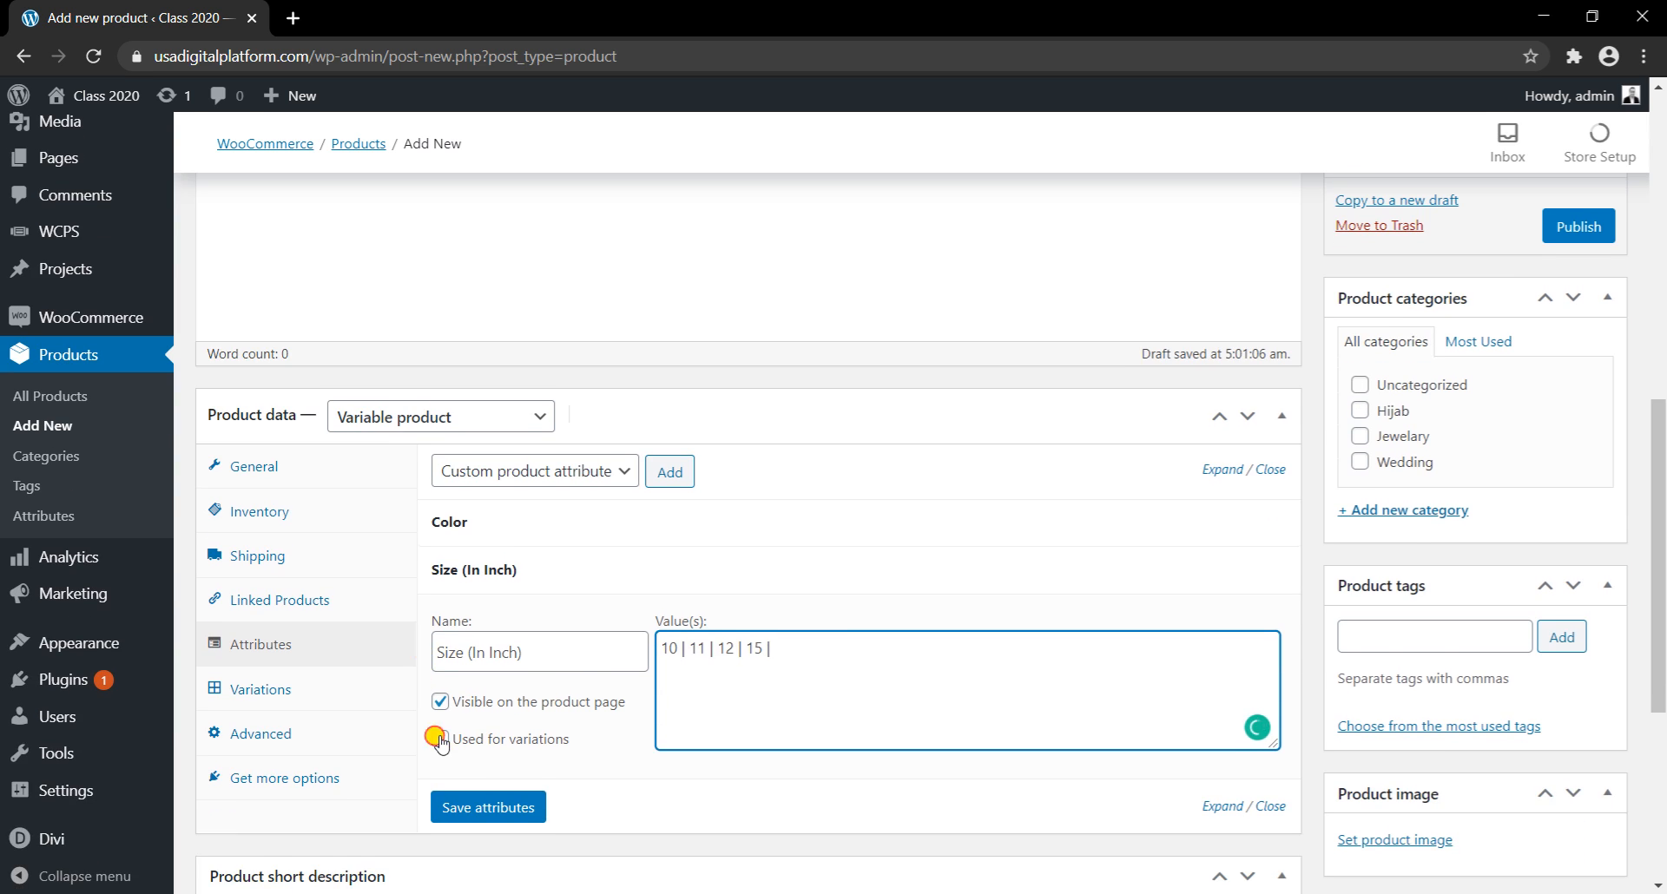
left_click(440, 702)
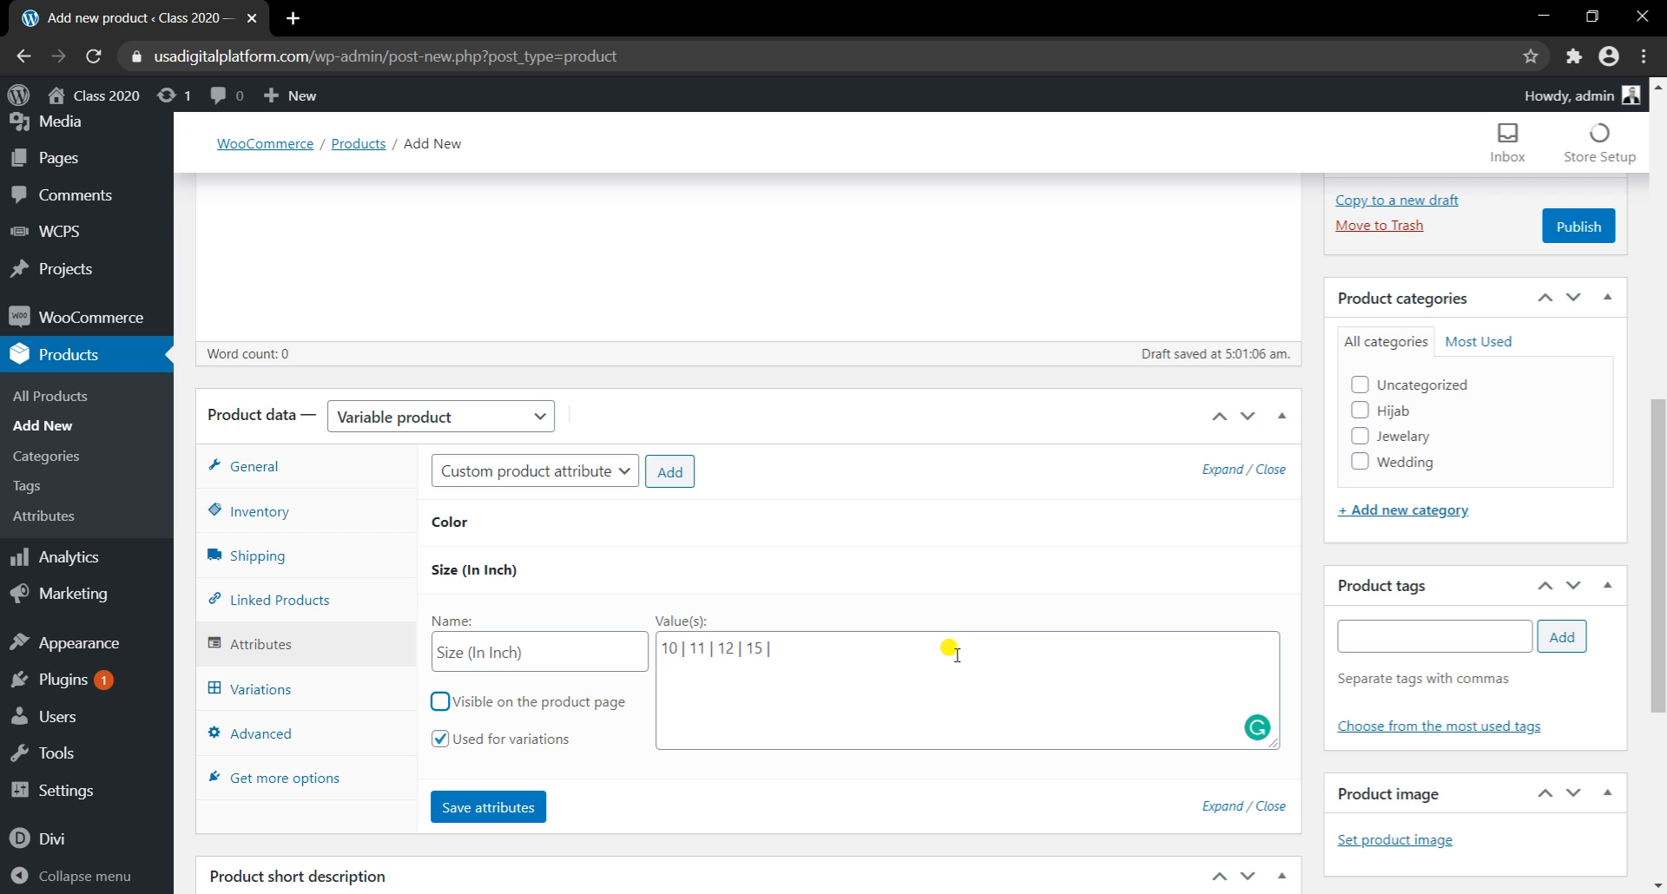
left_click(523, 810)
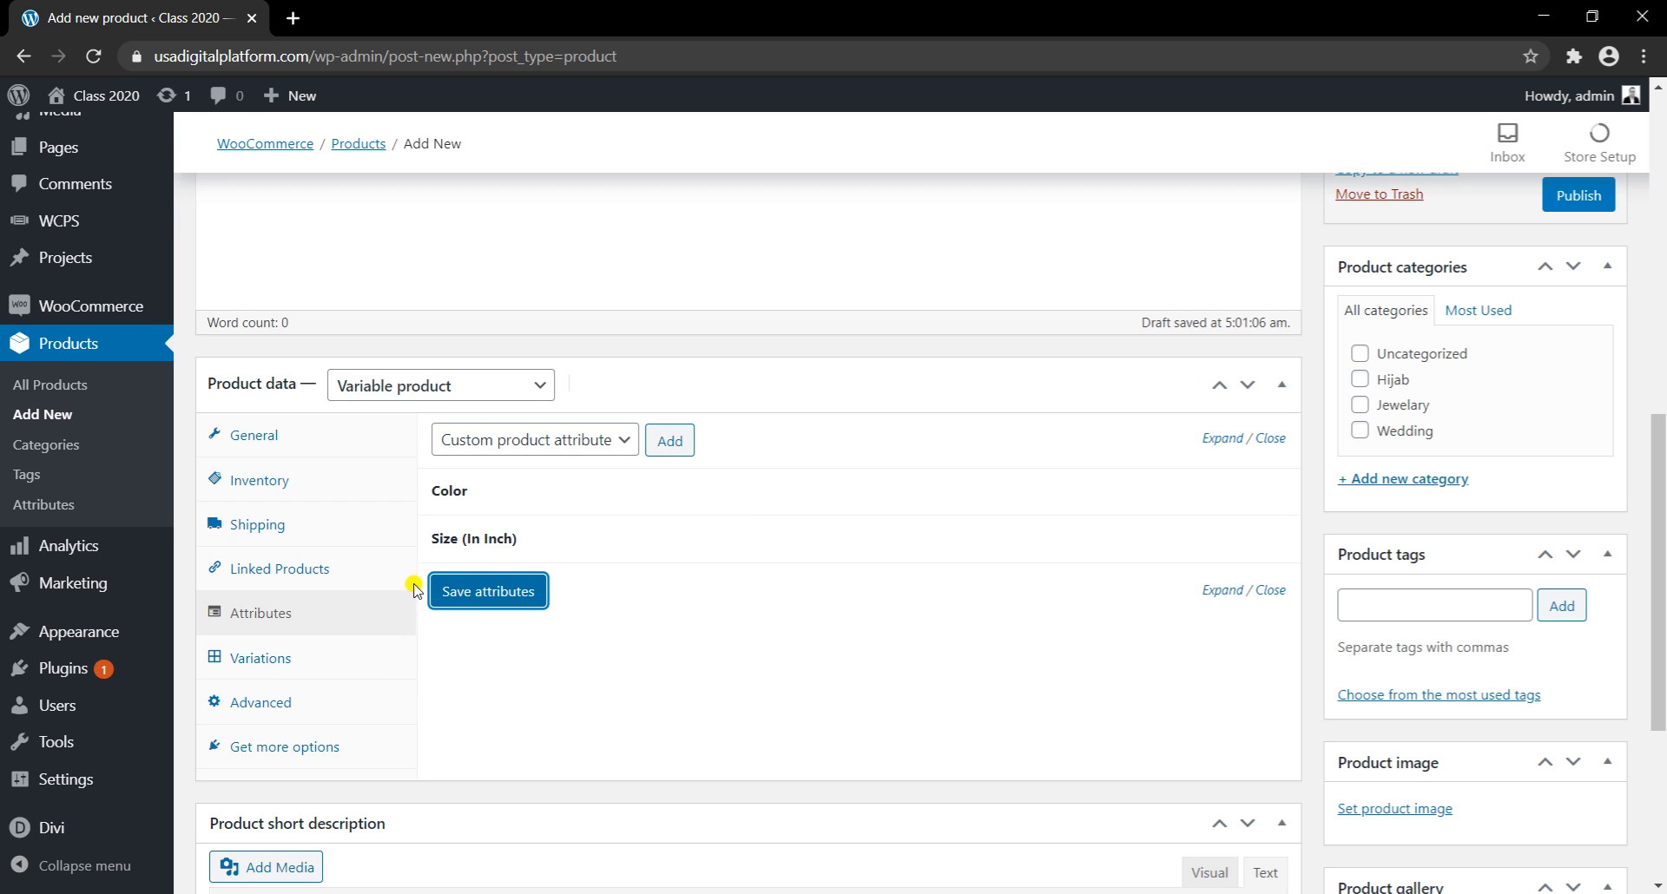
Step: Create variations from all attributes, confirm the prompts, and look over the generated color and size combinations
left_click(269, 659)
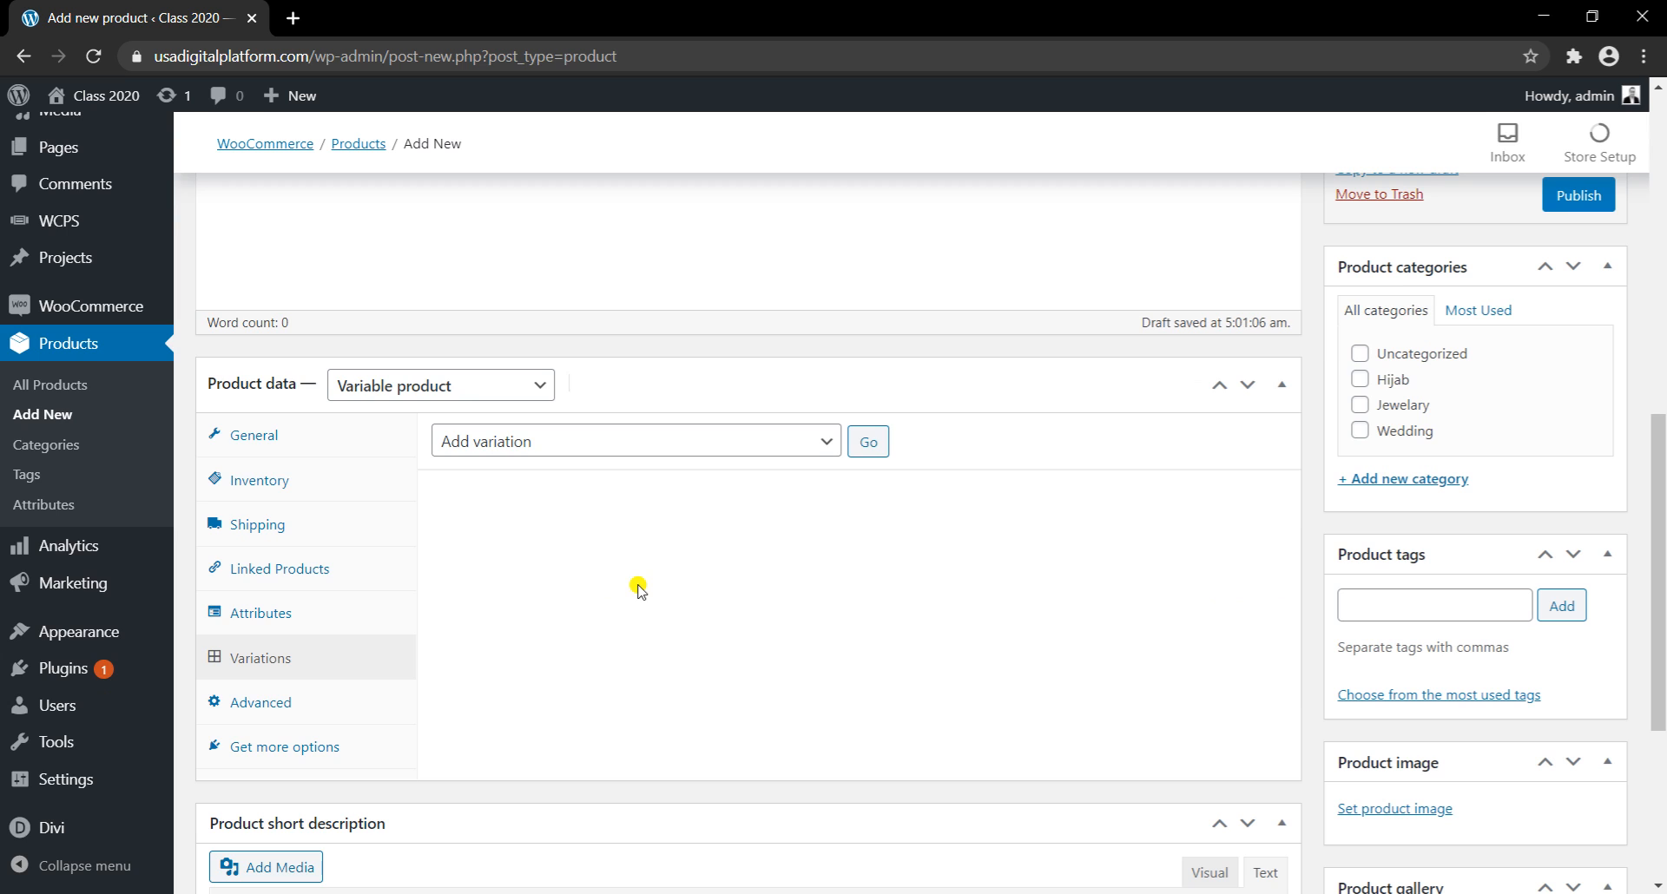
left_click(812, 443)
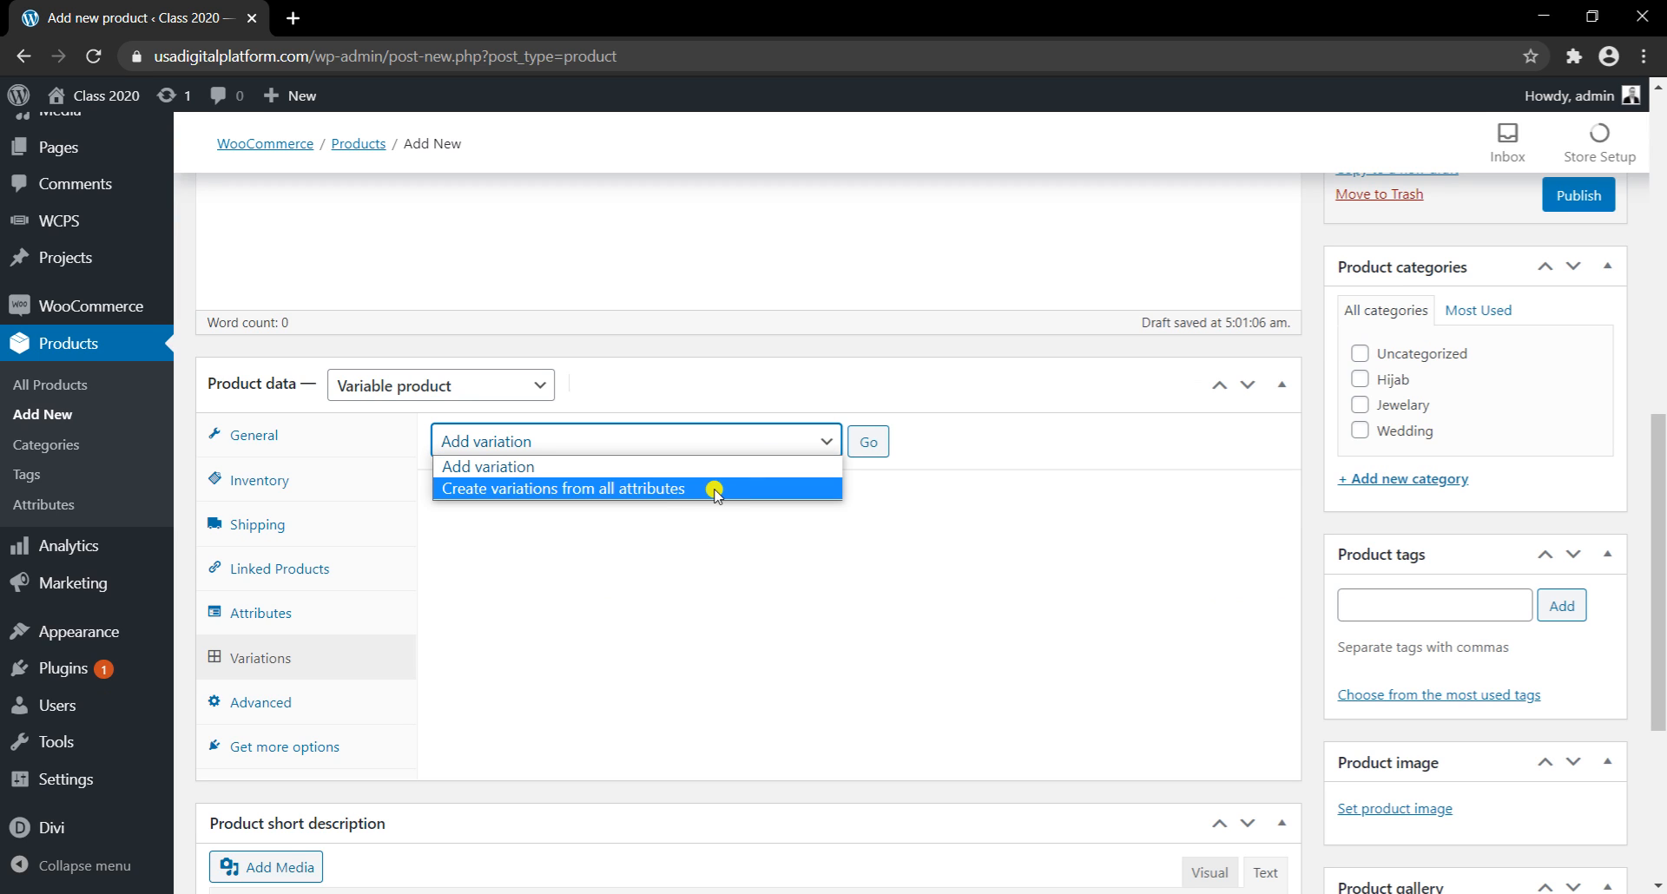
left_click(713, 489)
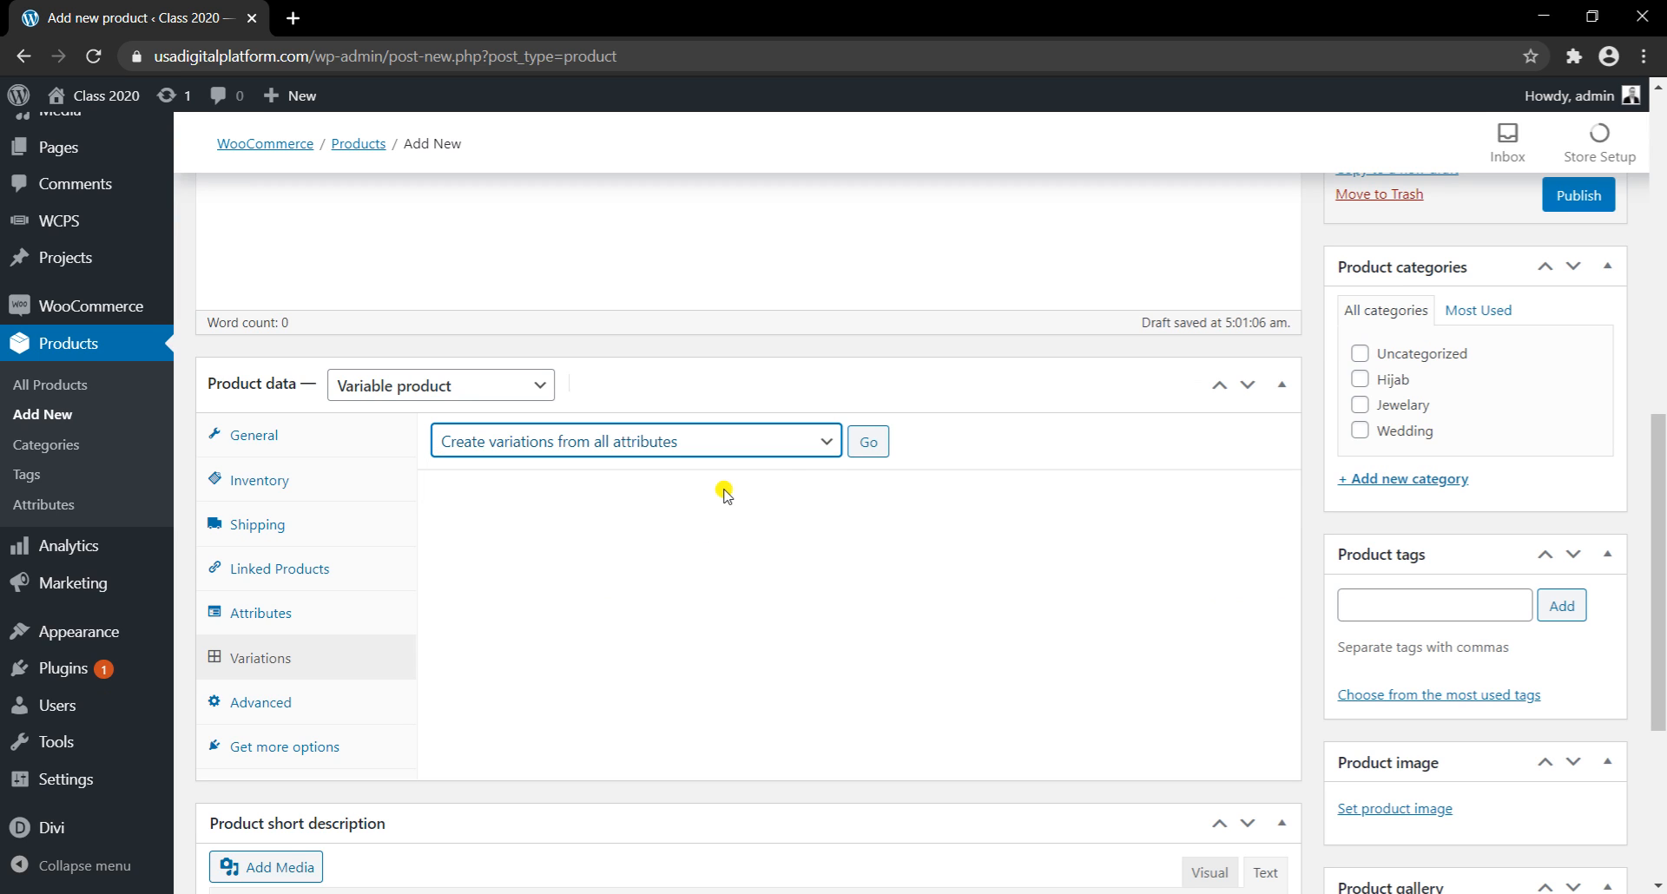
left_click(867, 441)
left_click(946, 222)
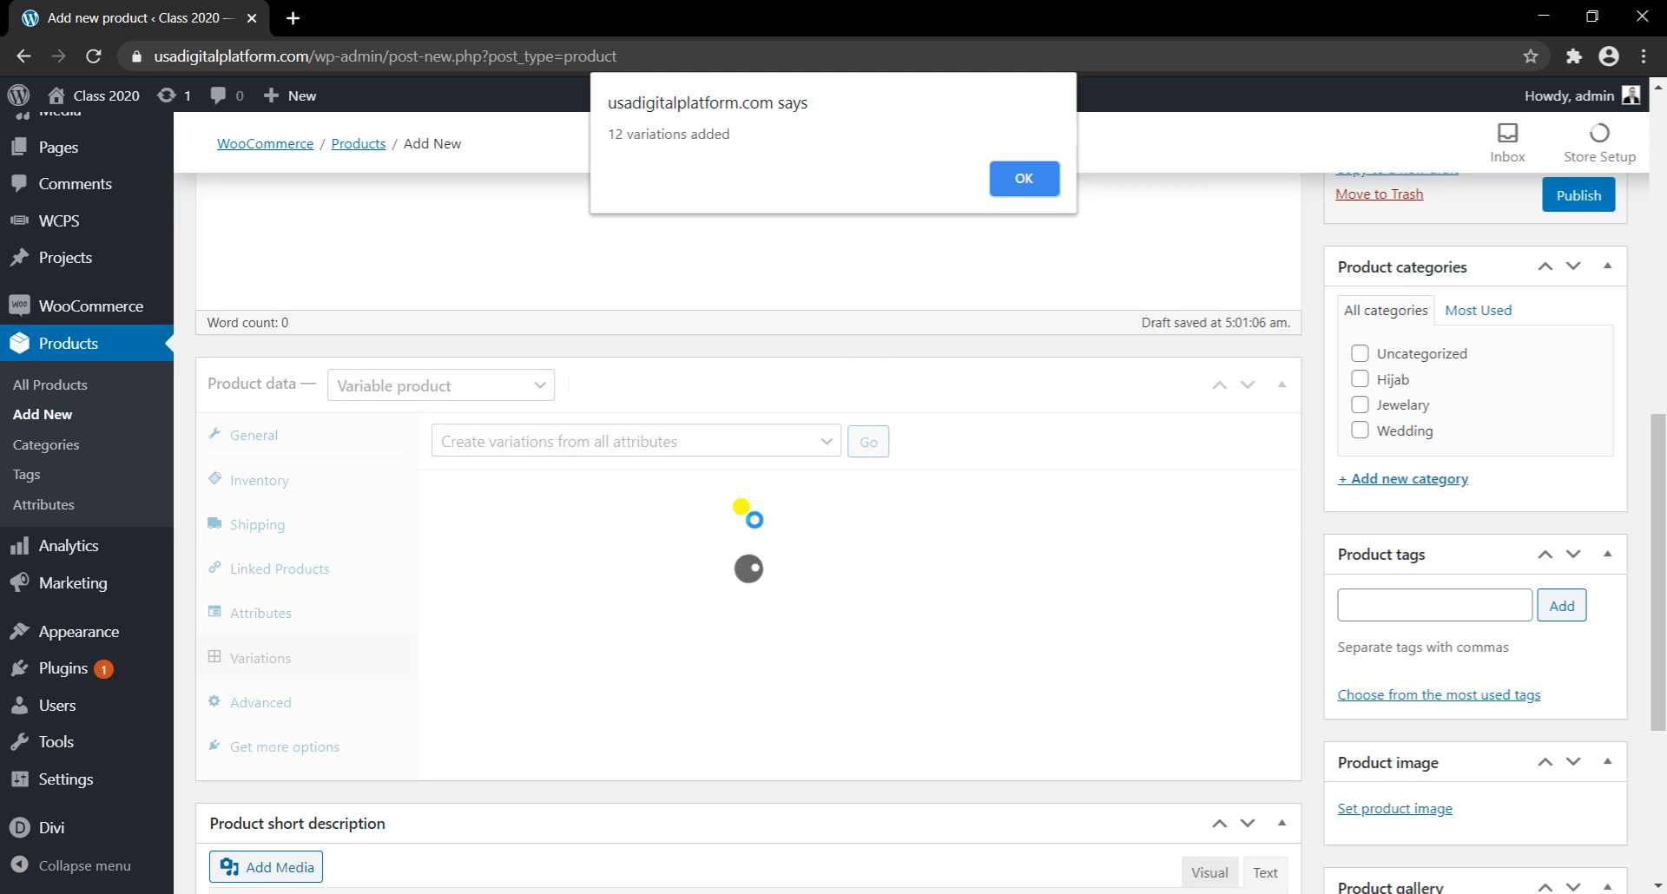
key("Return")
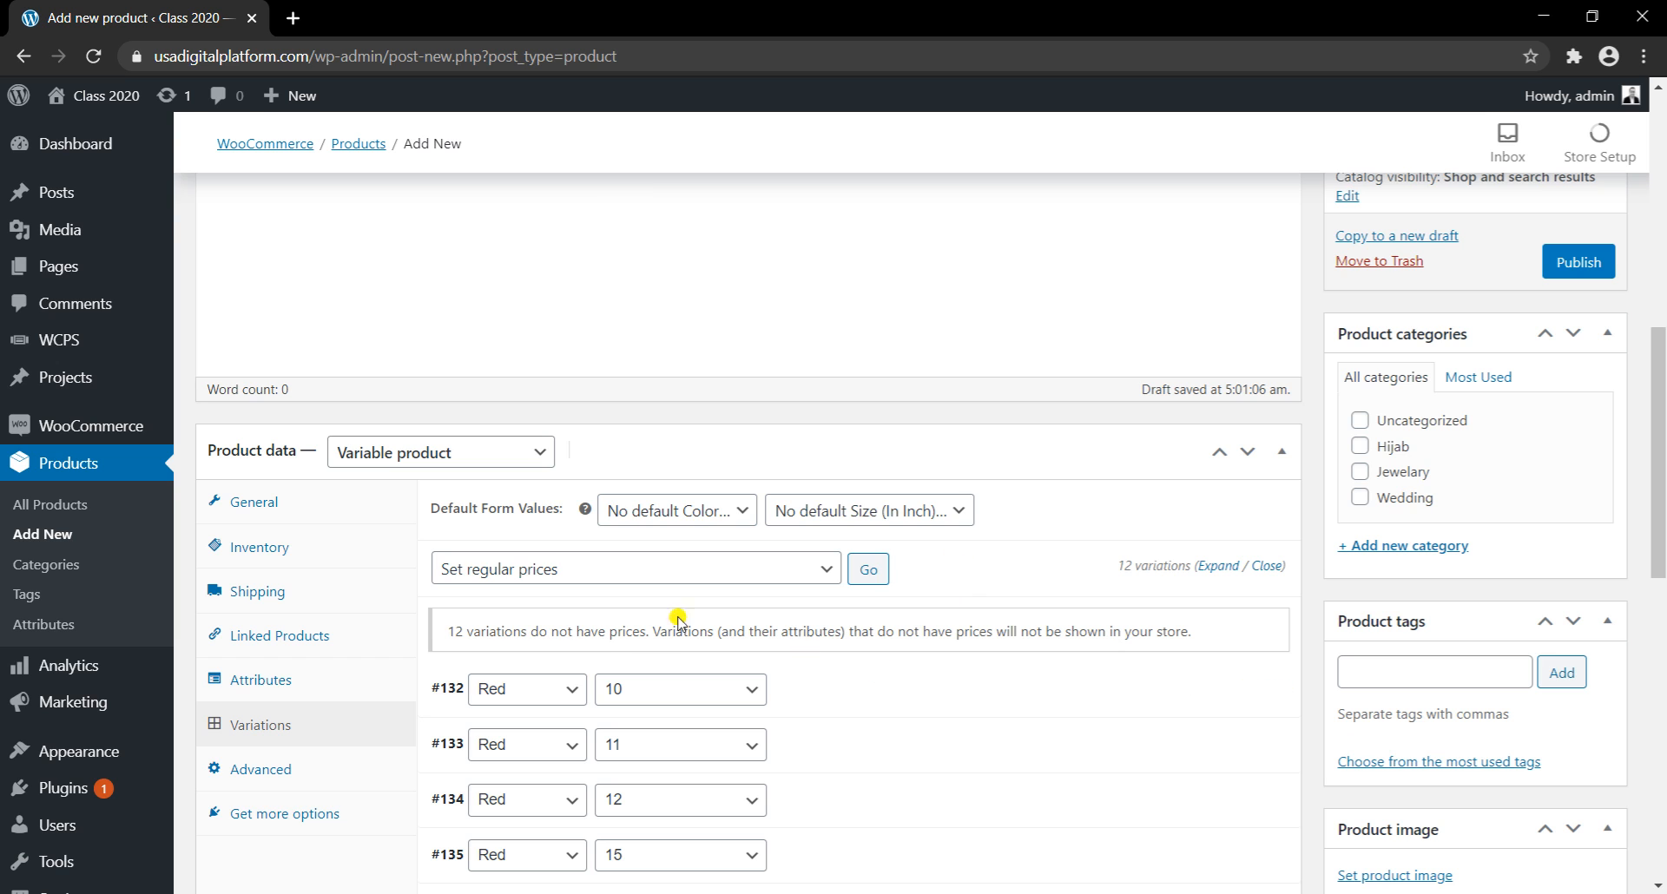
scroll(678, 620, "down", 2)
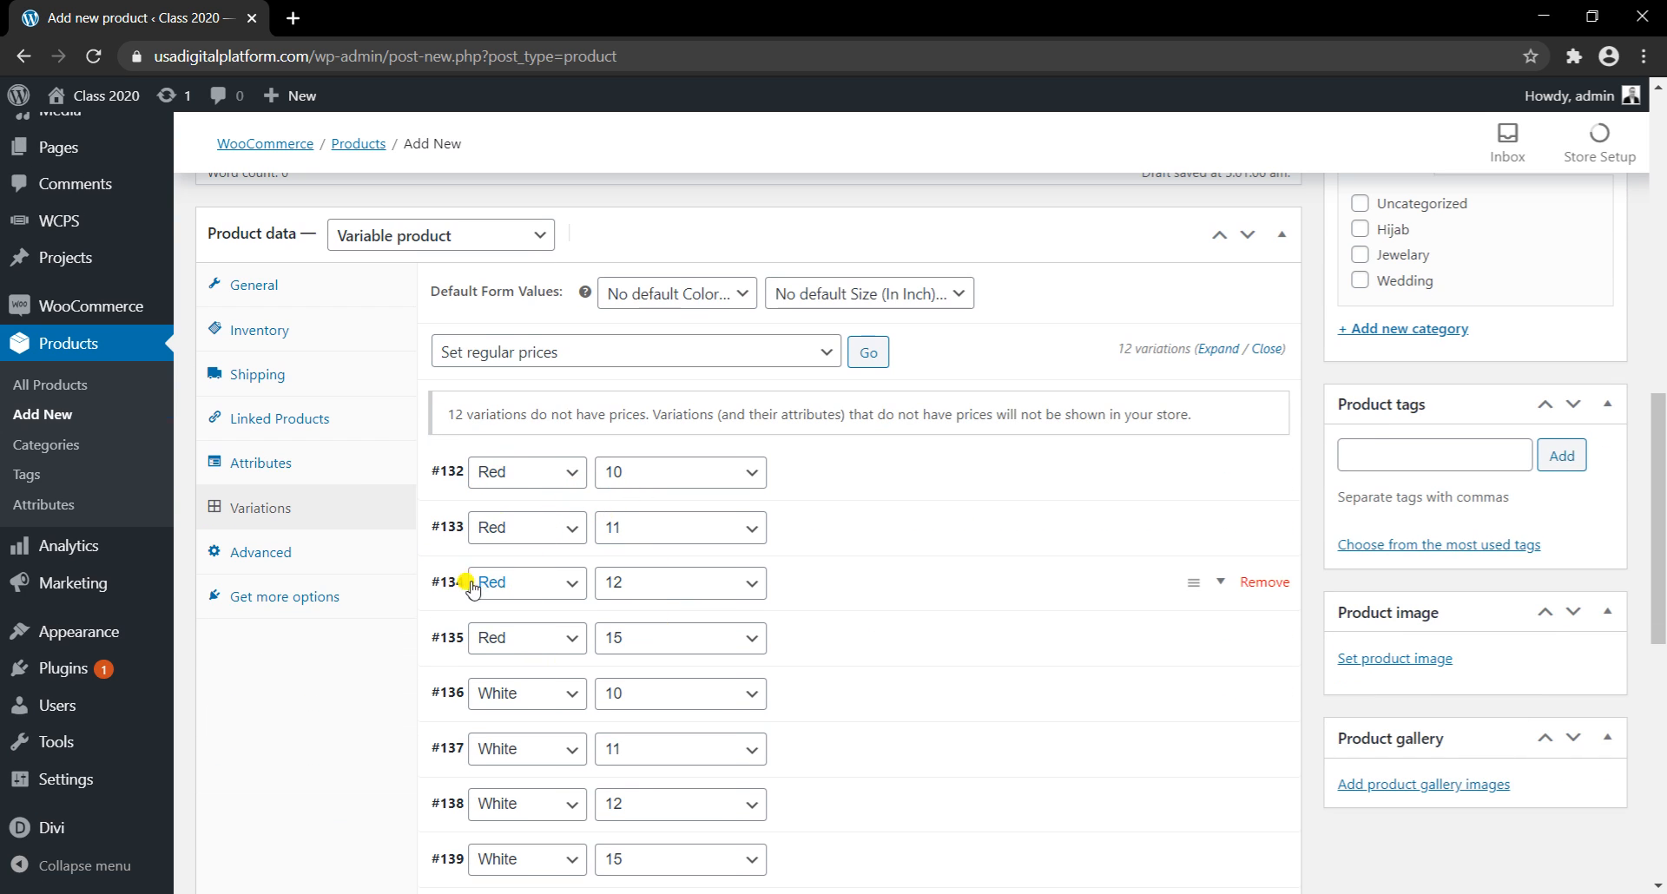
scroll(895, 601, "down", 1)
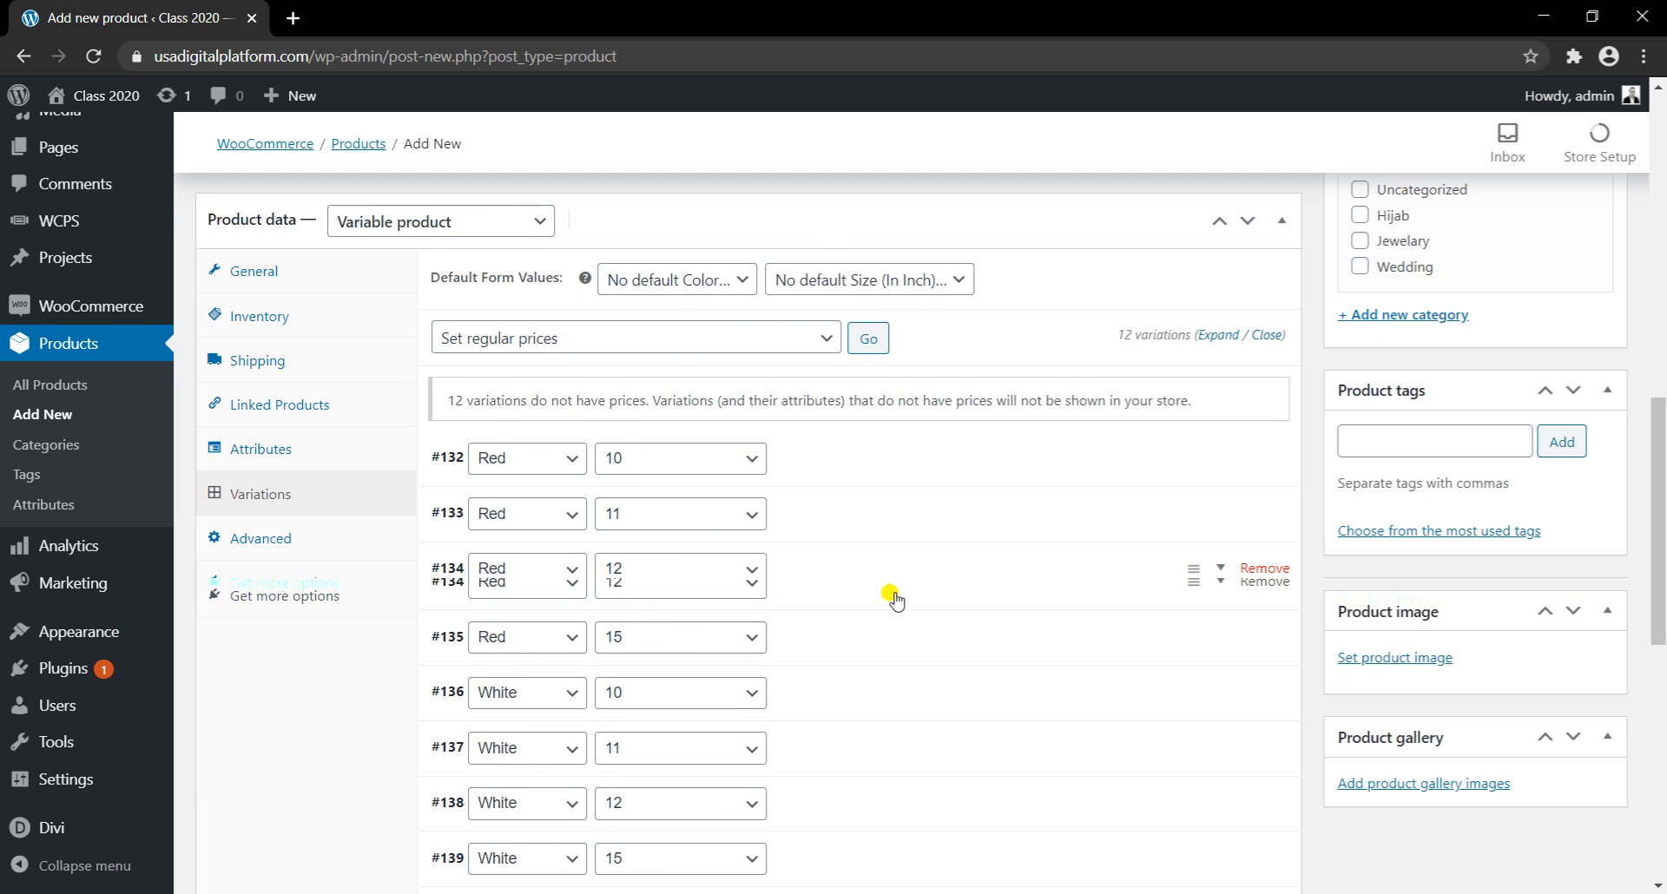
Step: Set the regular price of the Red, size 10 variation to 12.99
scroll(895, 601, "down", 1)
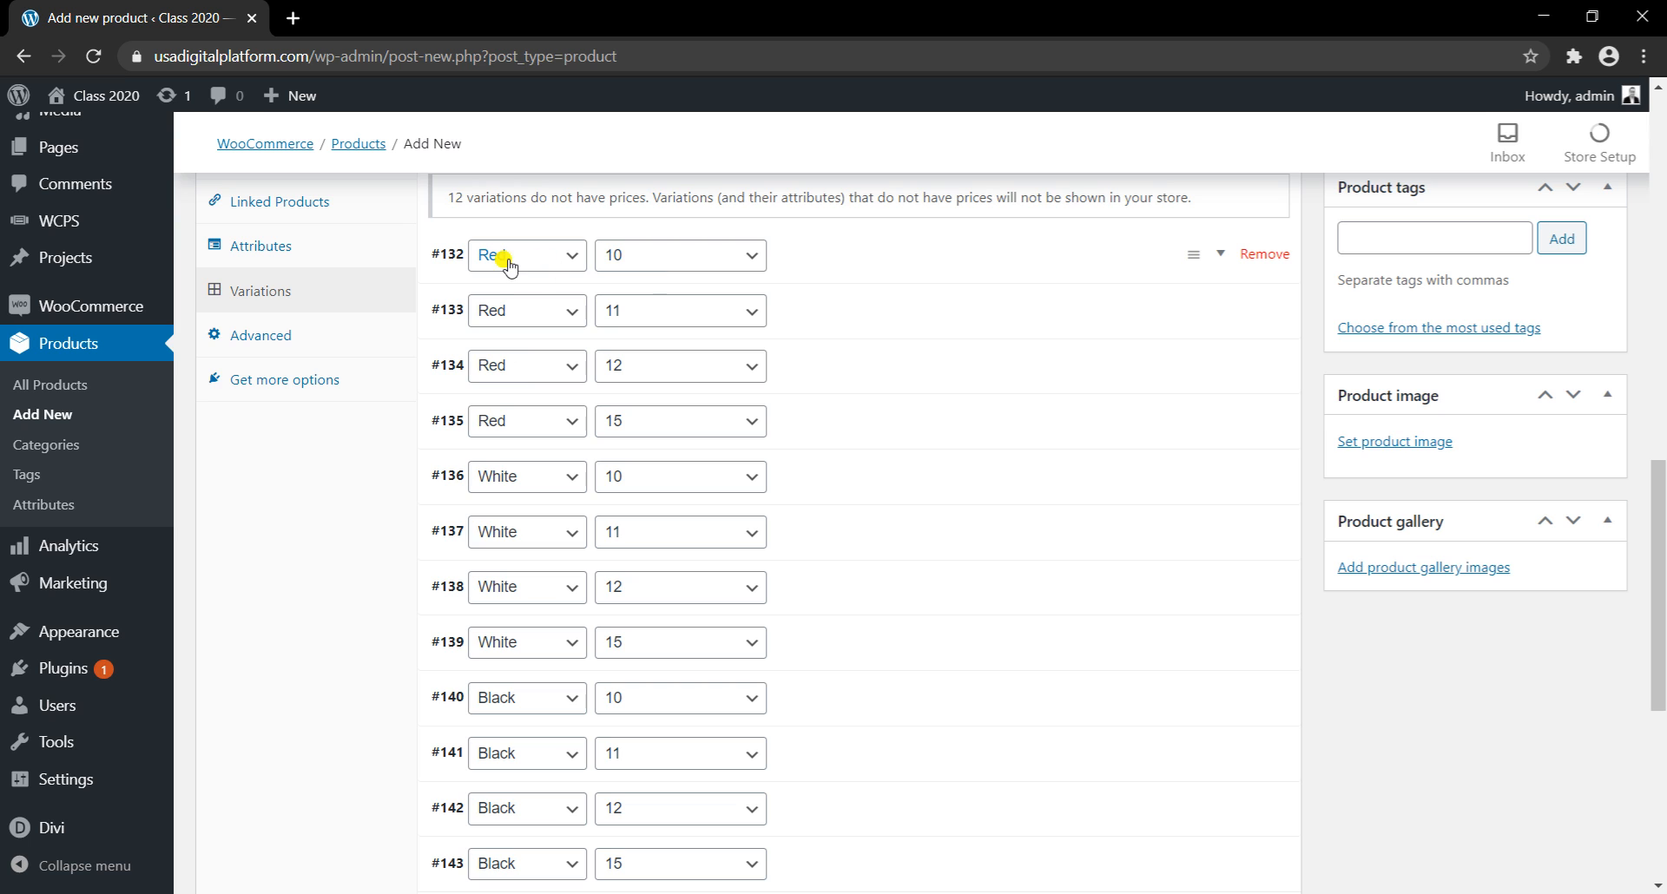
left_click(892, 256)
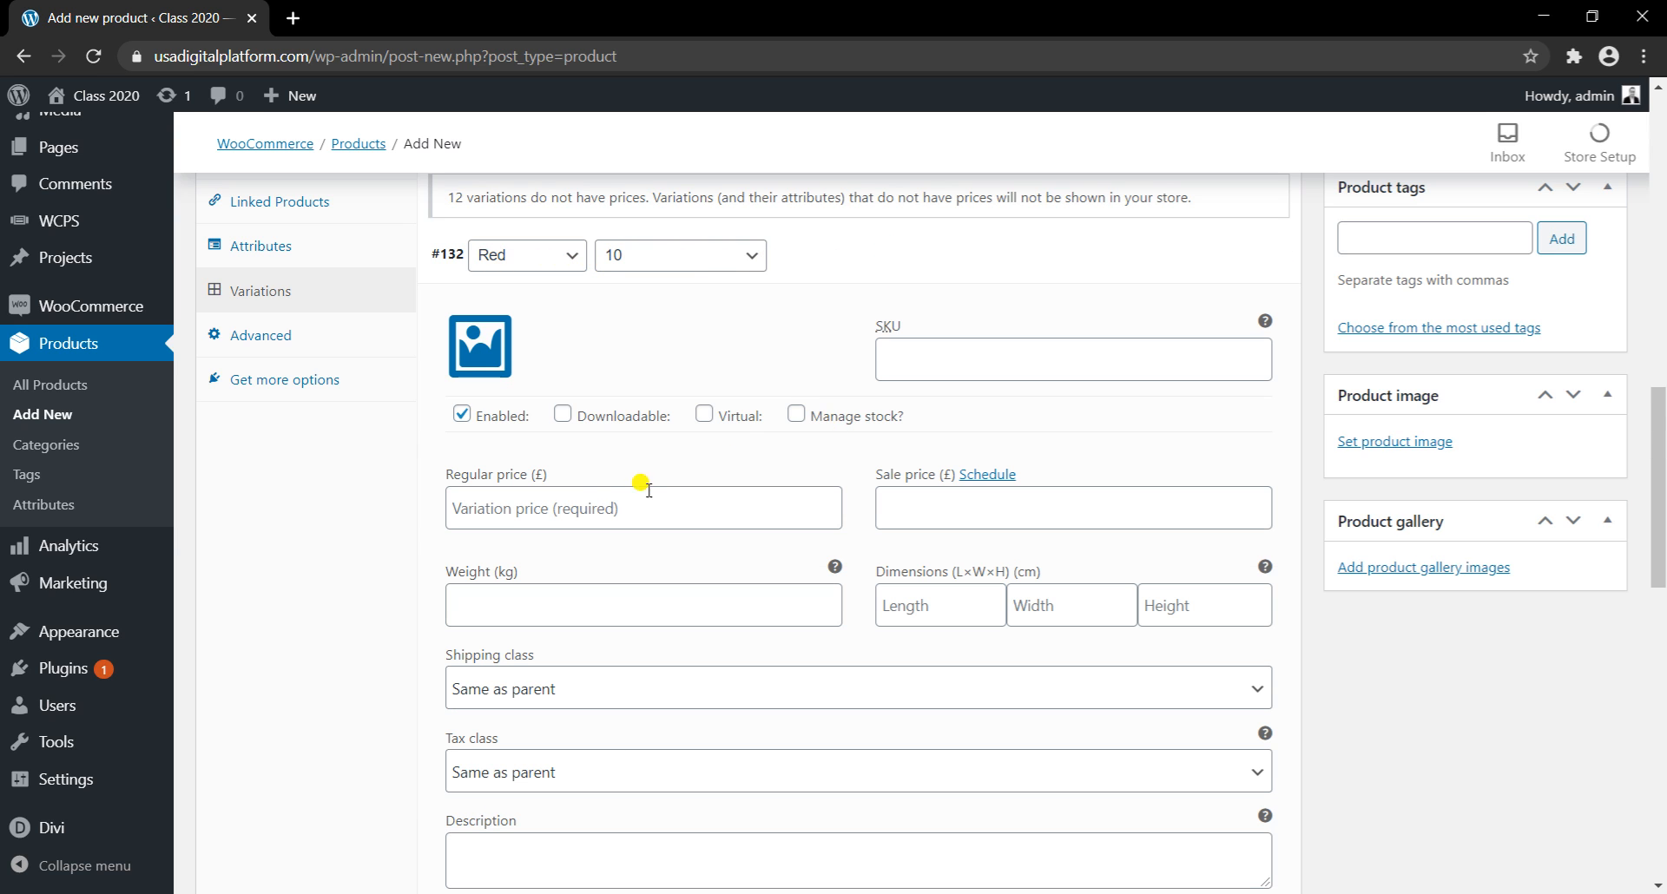
left_click(588, 508)
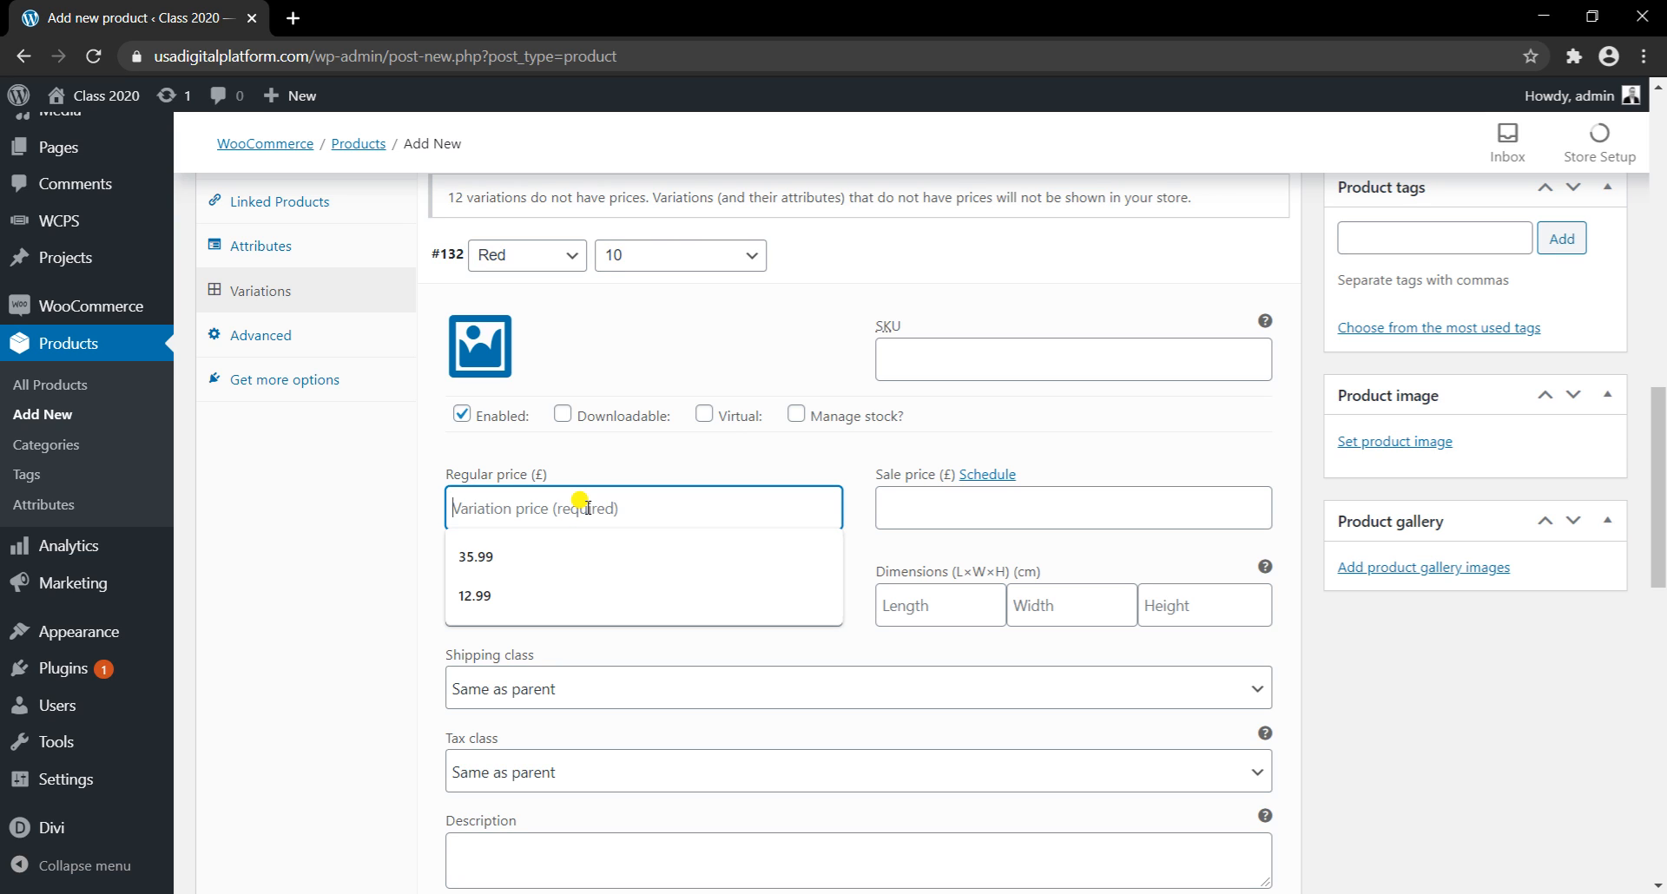
left_click(492, 595)
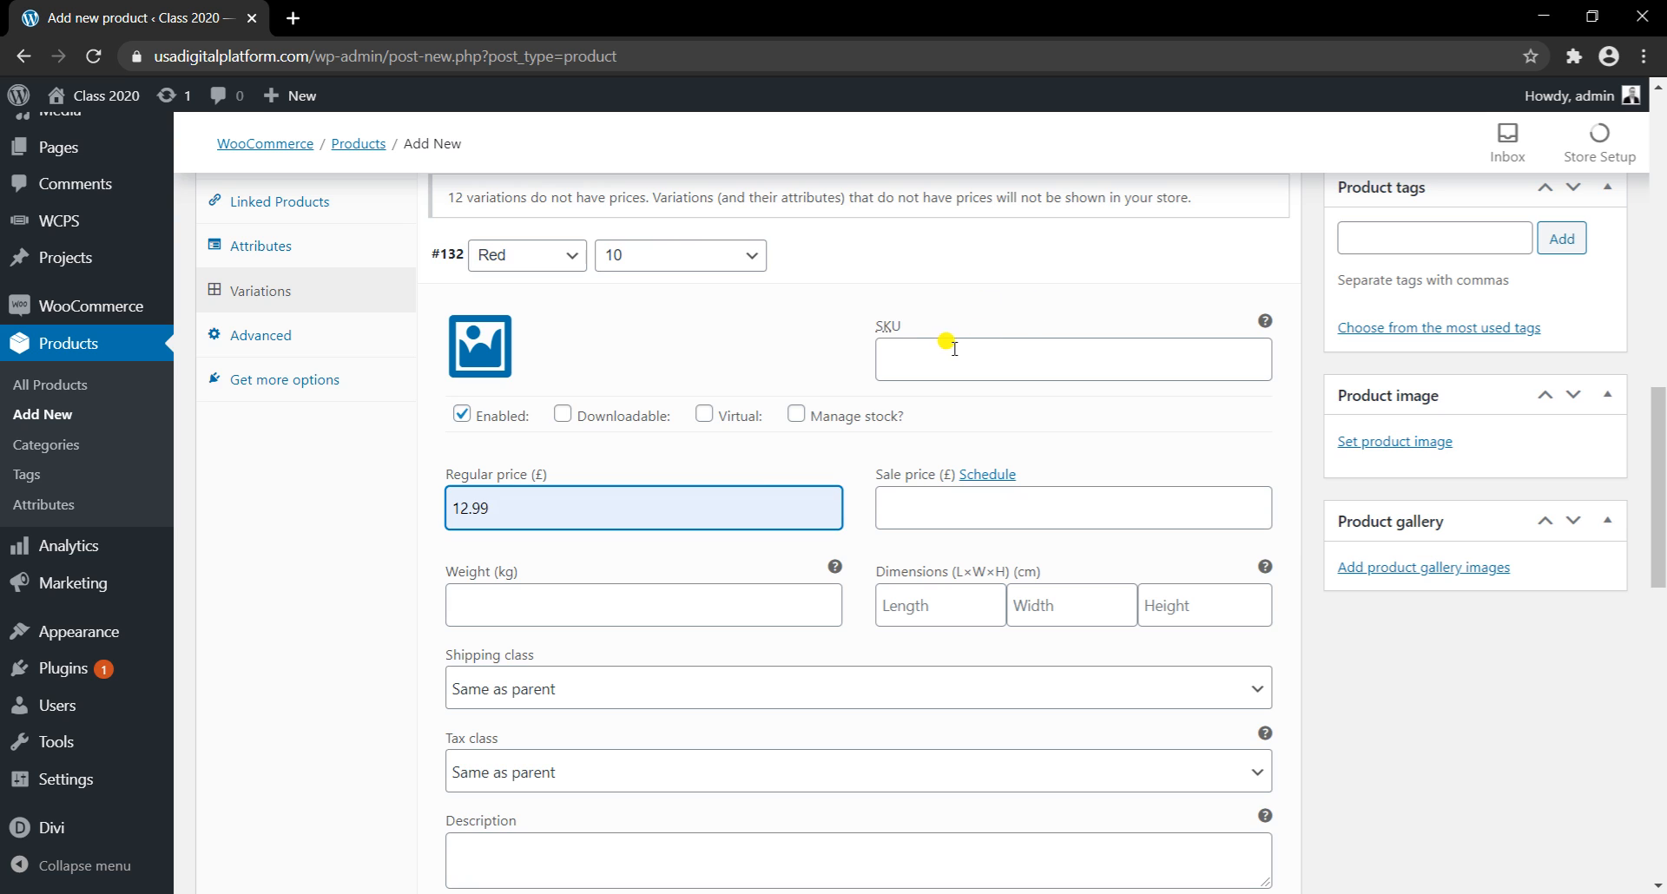
Step: Set the regular price of the Red, size 11 variation to 13.99
scroll(954, 348, "down", 5)
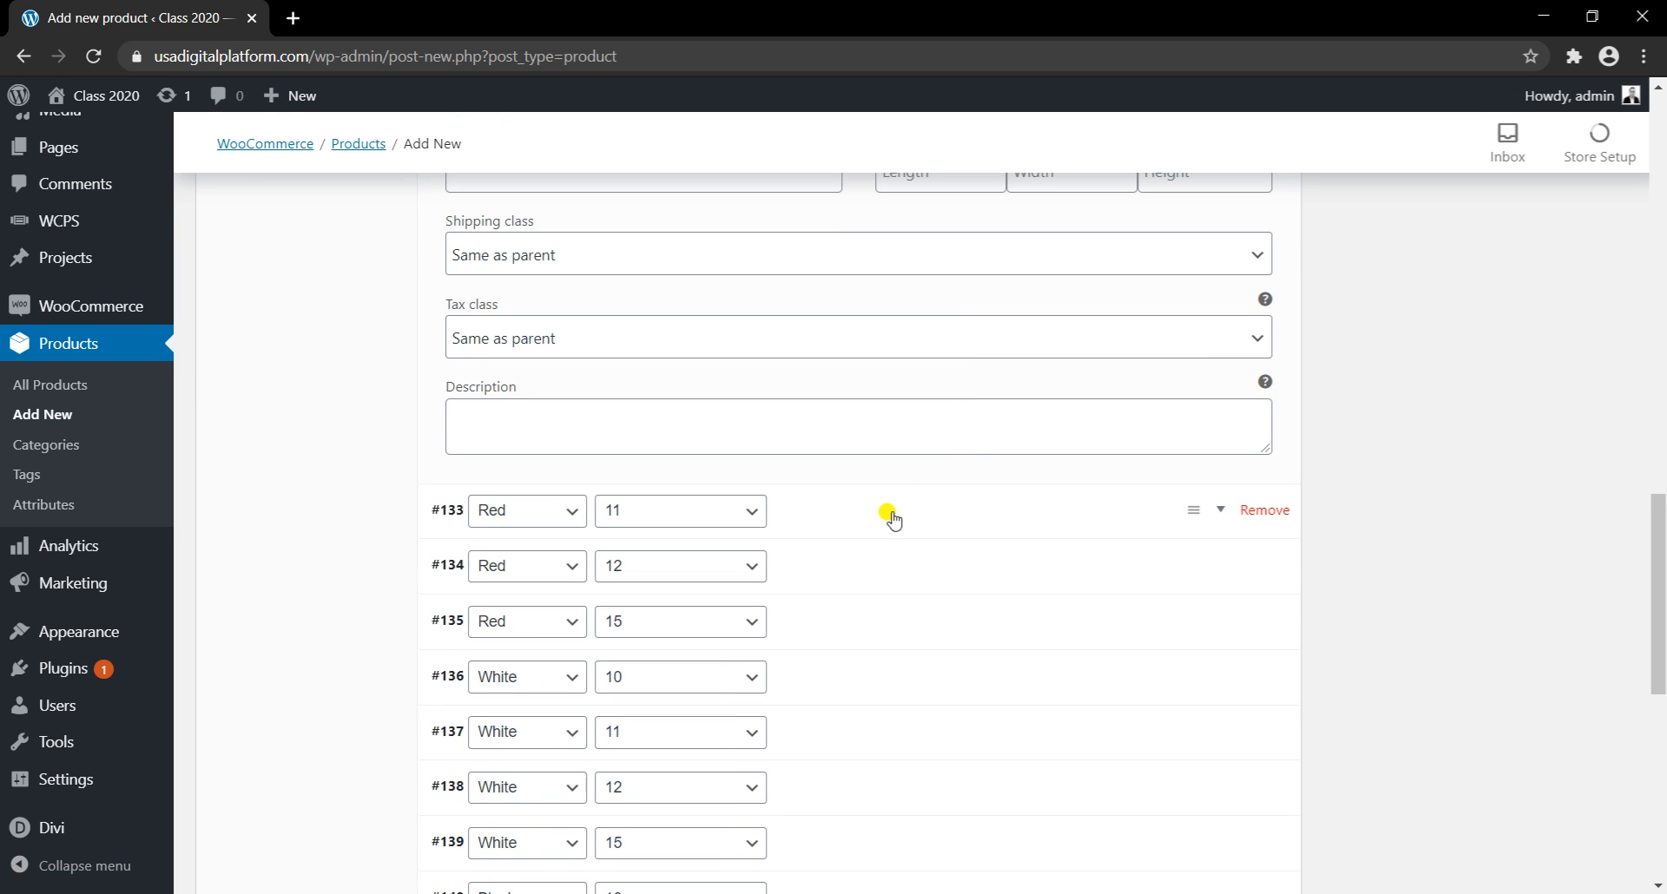
left_click(900, 514)
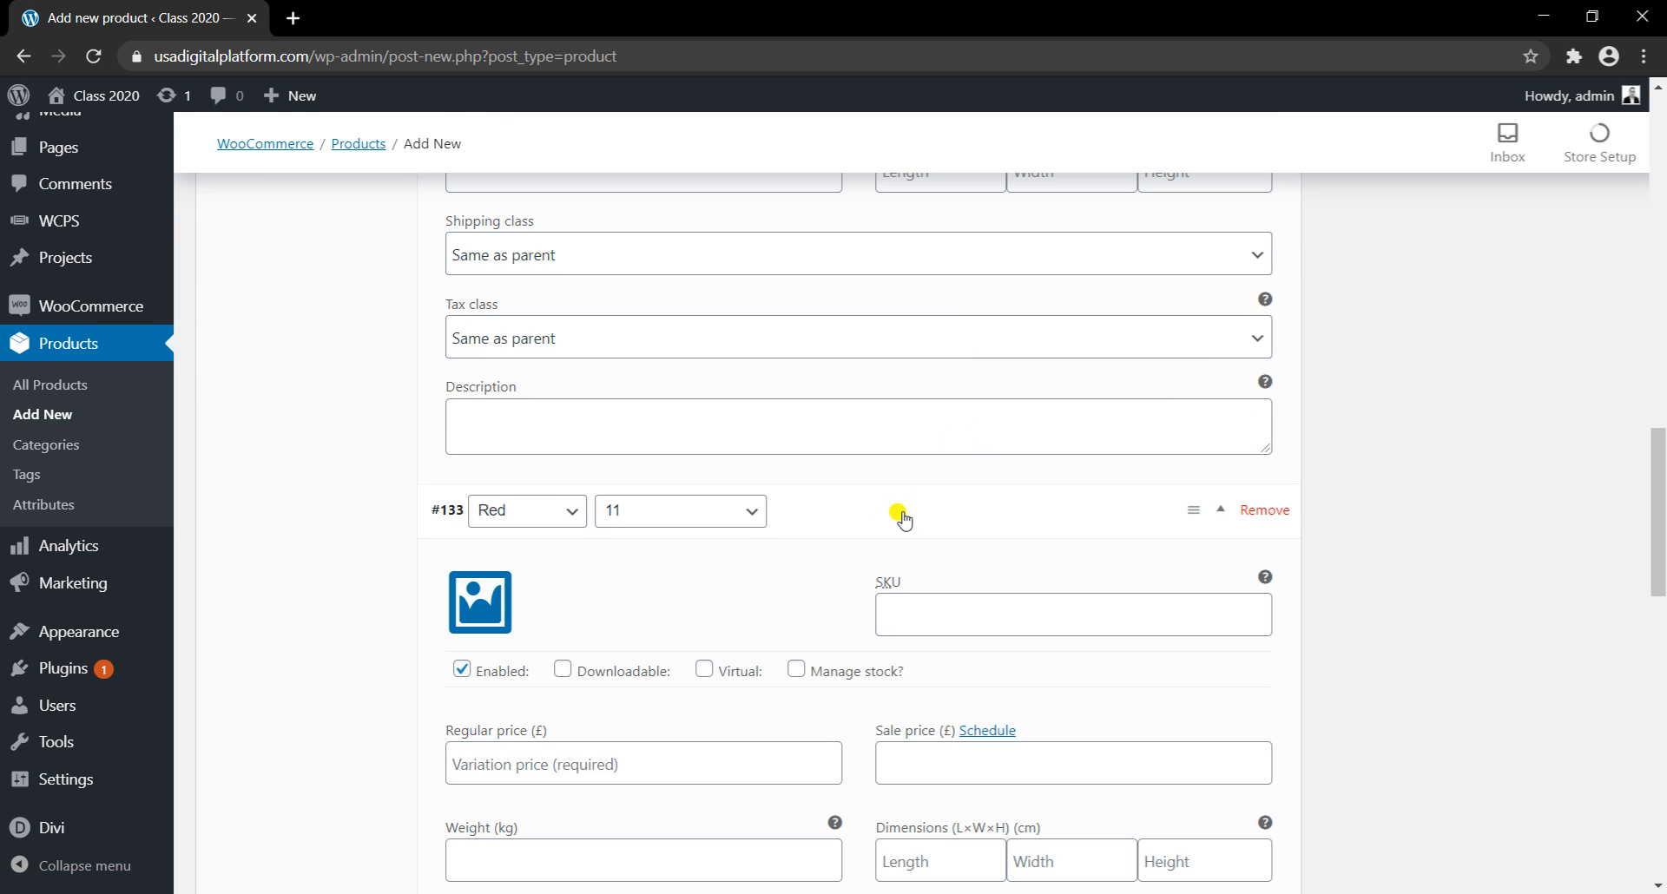
left_click(516, 761)
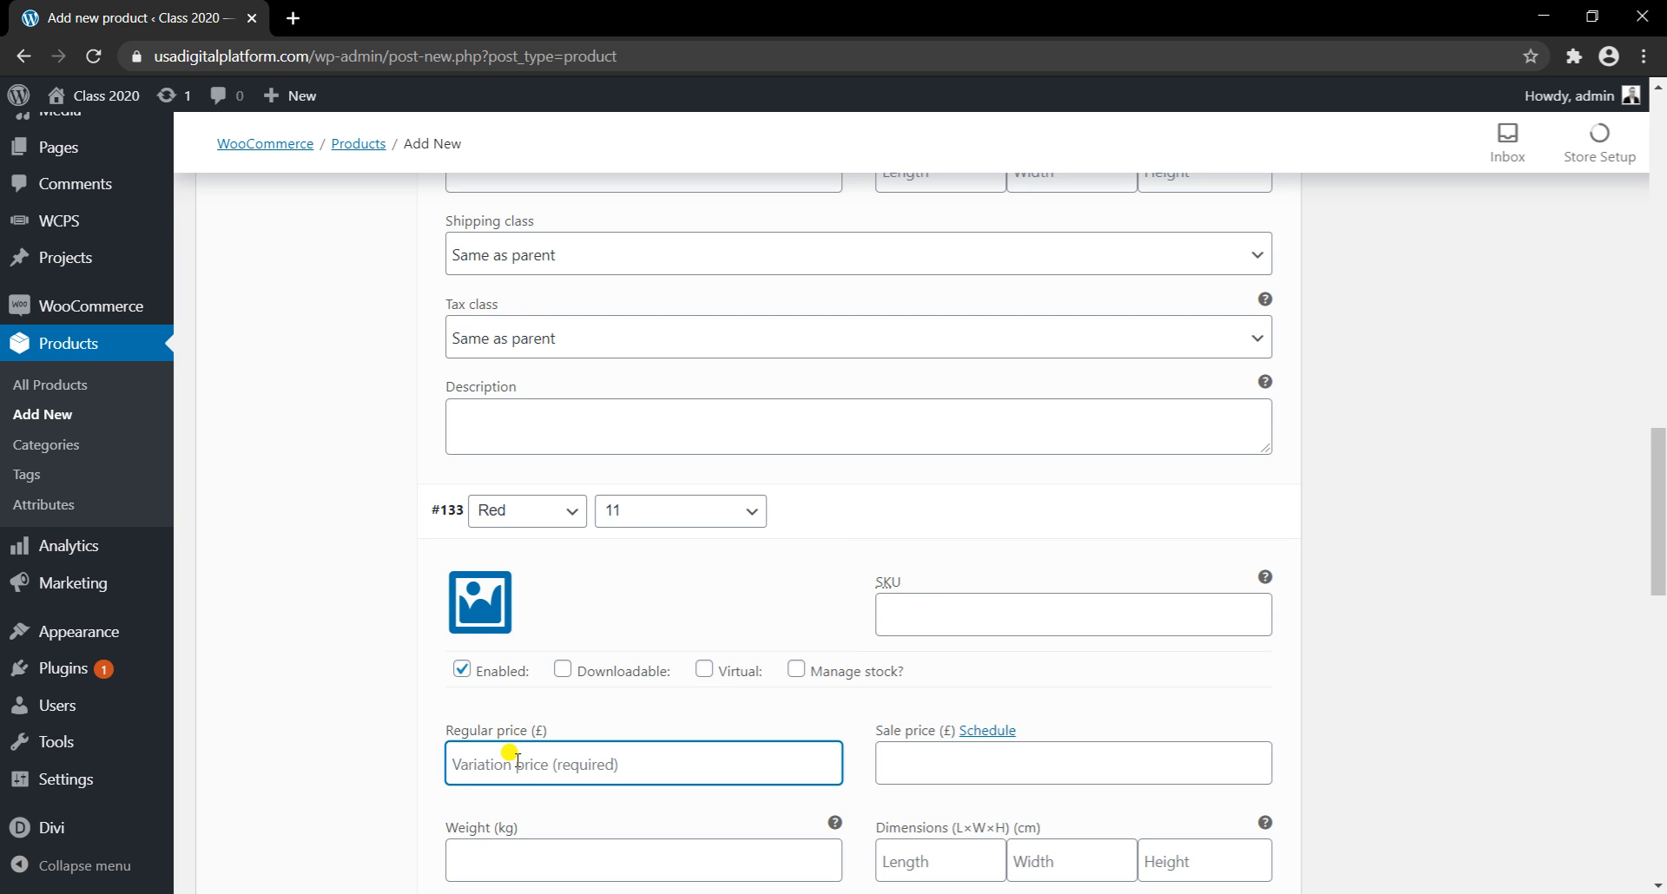
type("13.99")
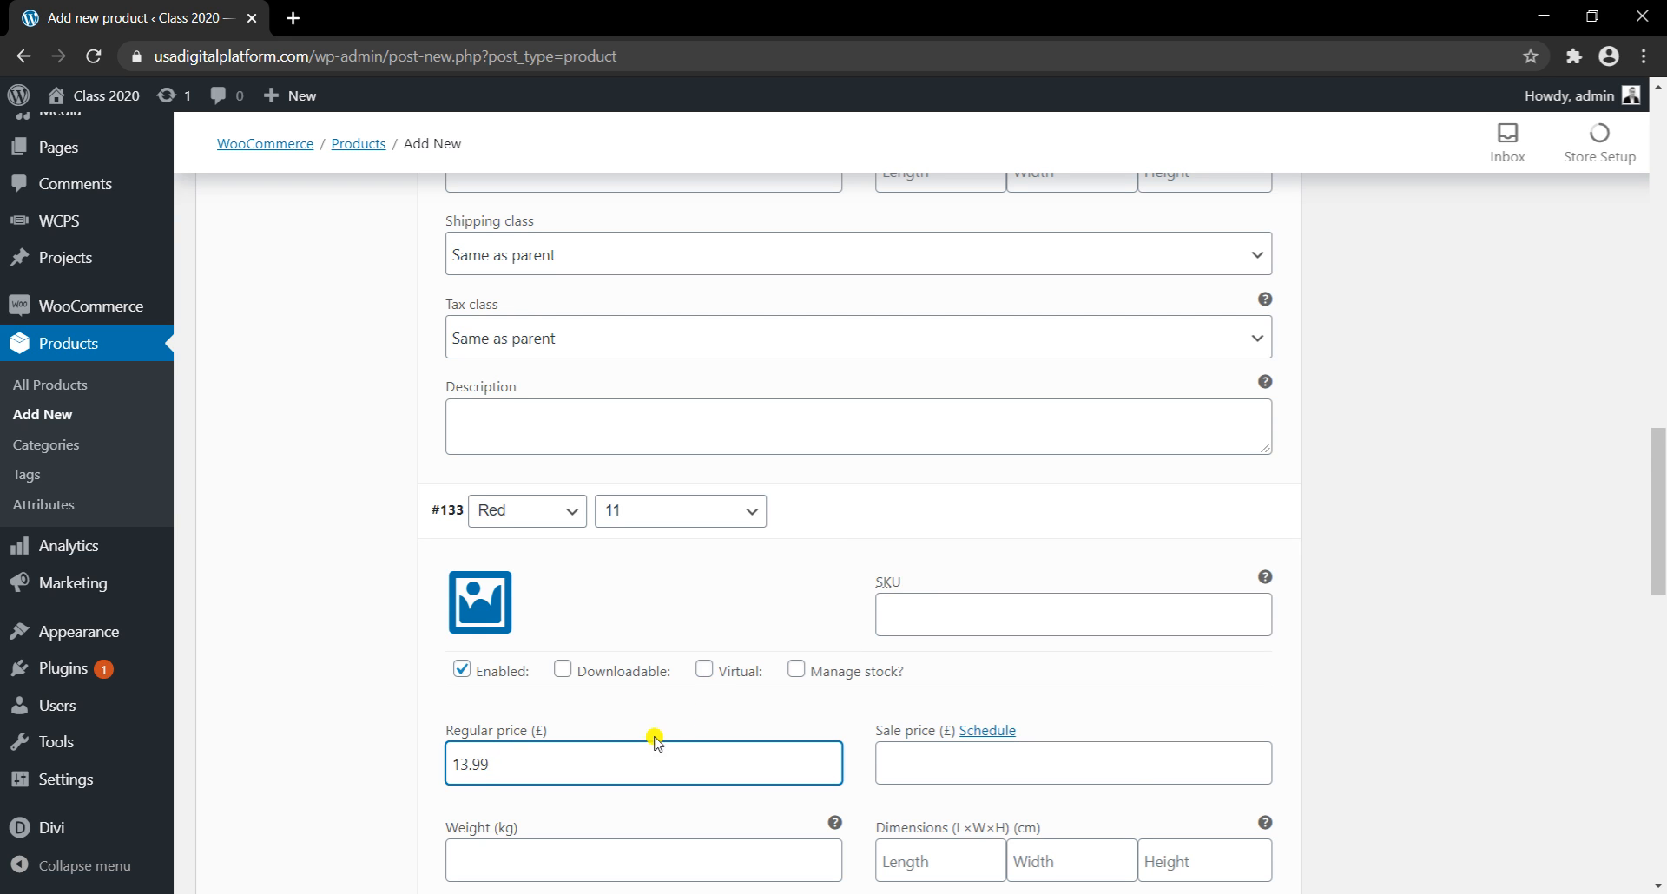
Step: Set the regular price of the Red, size 12 variation to 14.99
scroll(656, 743, "down", 8)
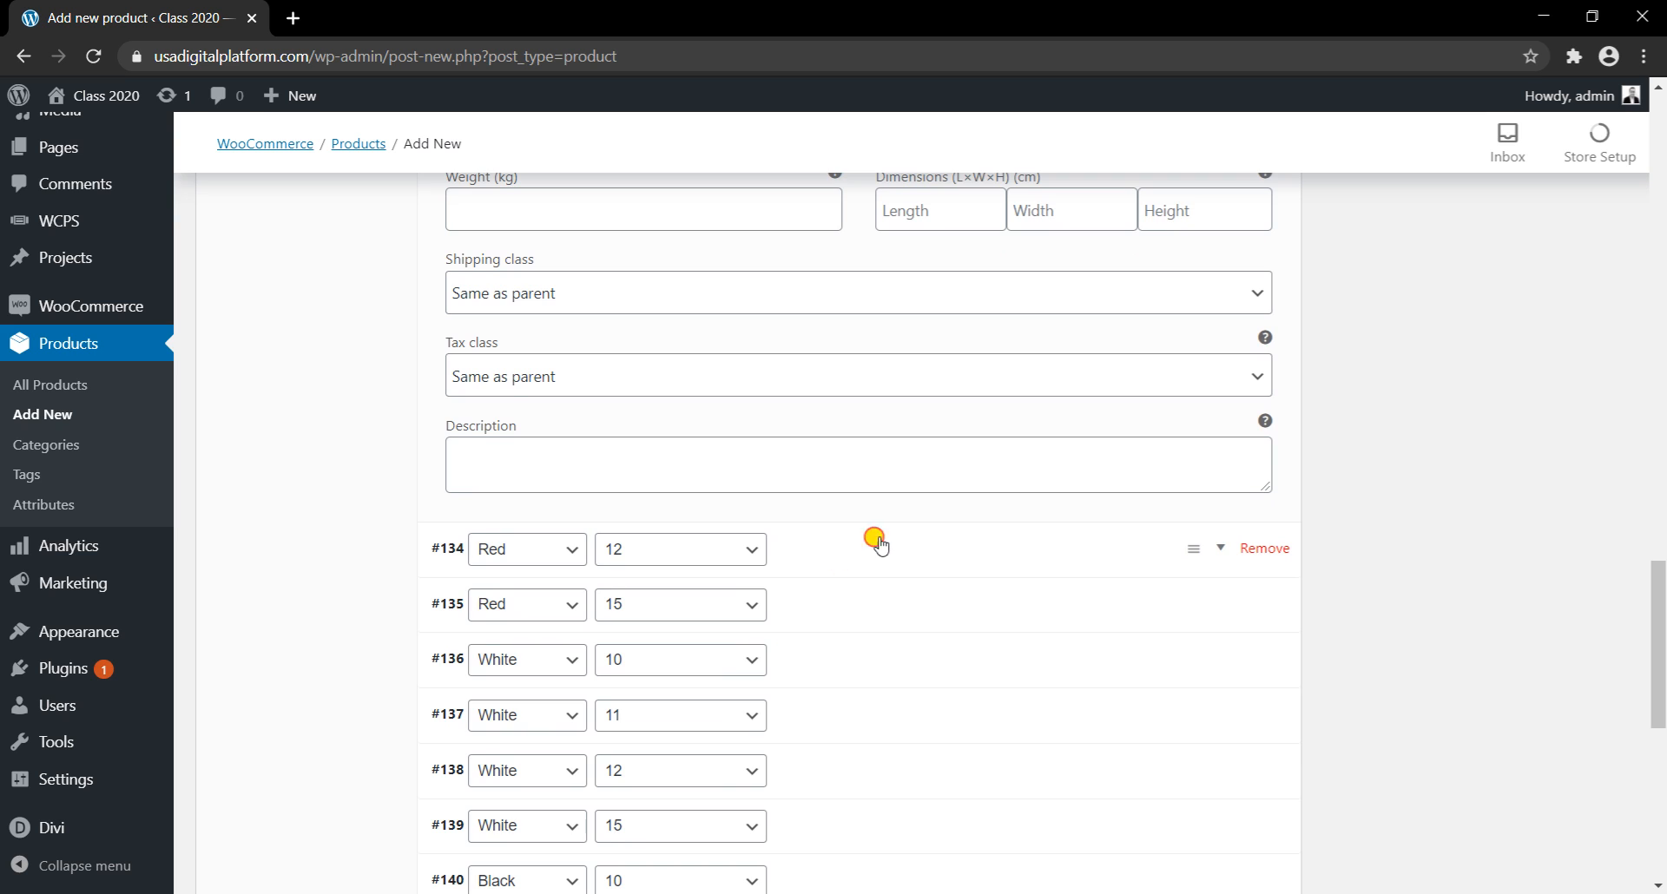
left_click(876, 542)
scroll(660, 625, "down", 1)
left_click(526, 699)
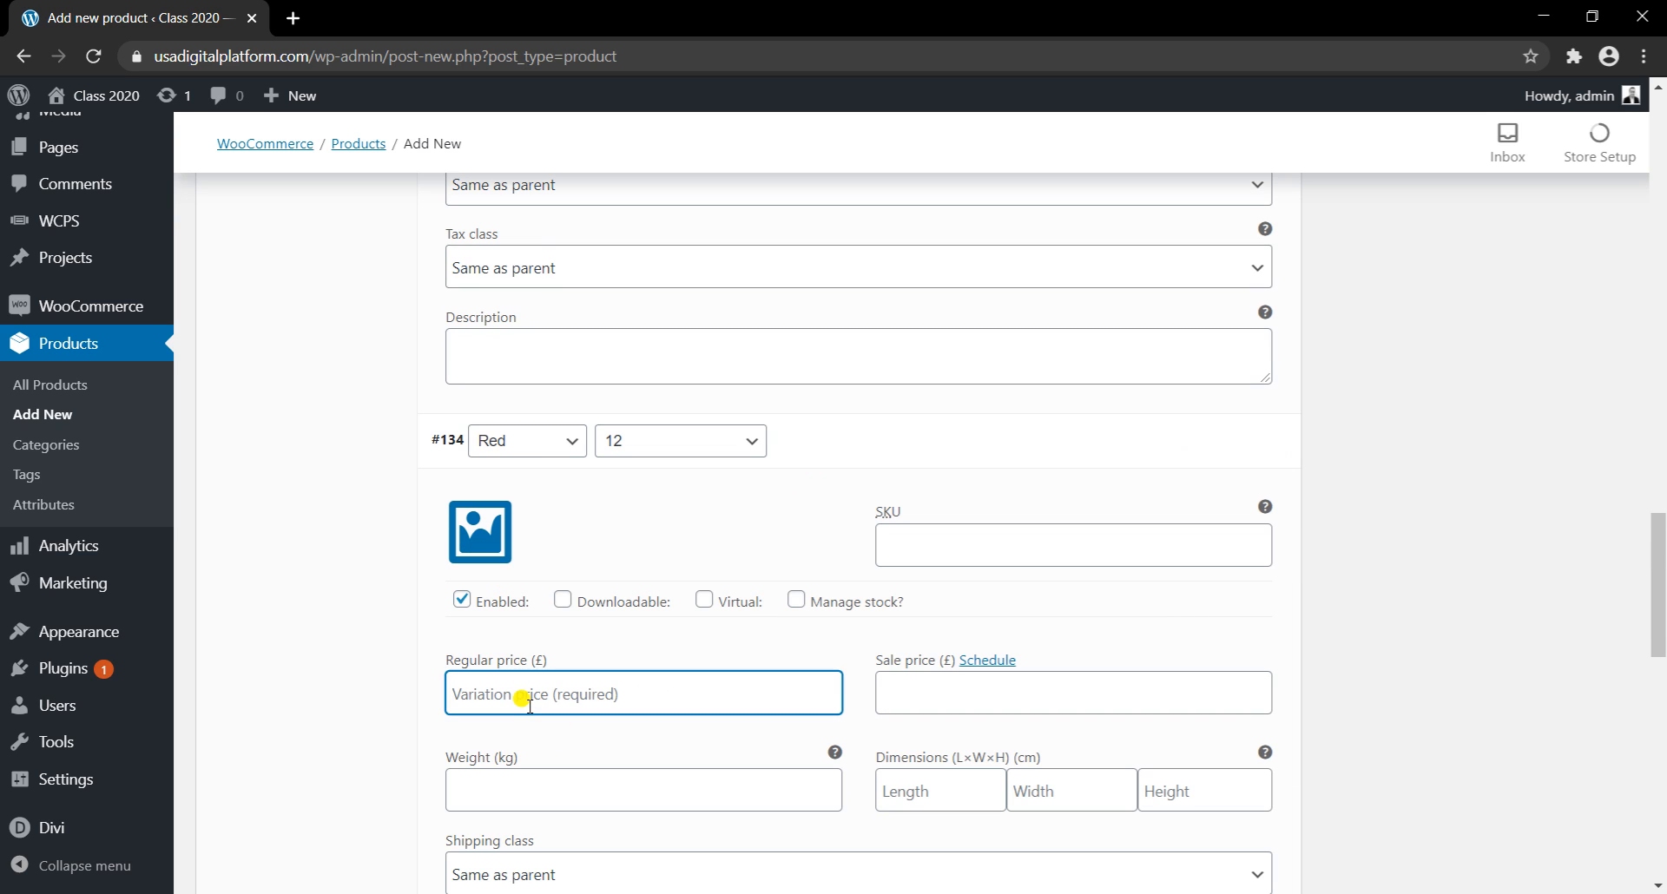
type("14.99")
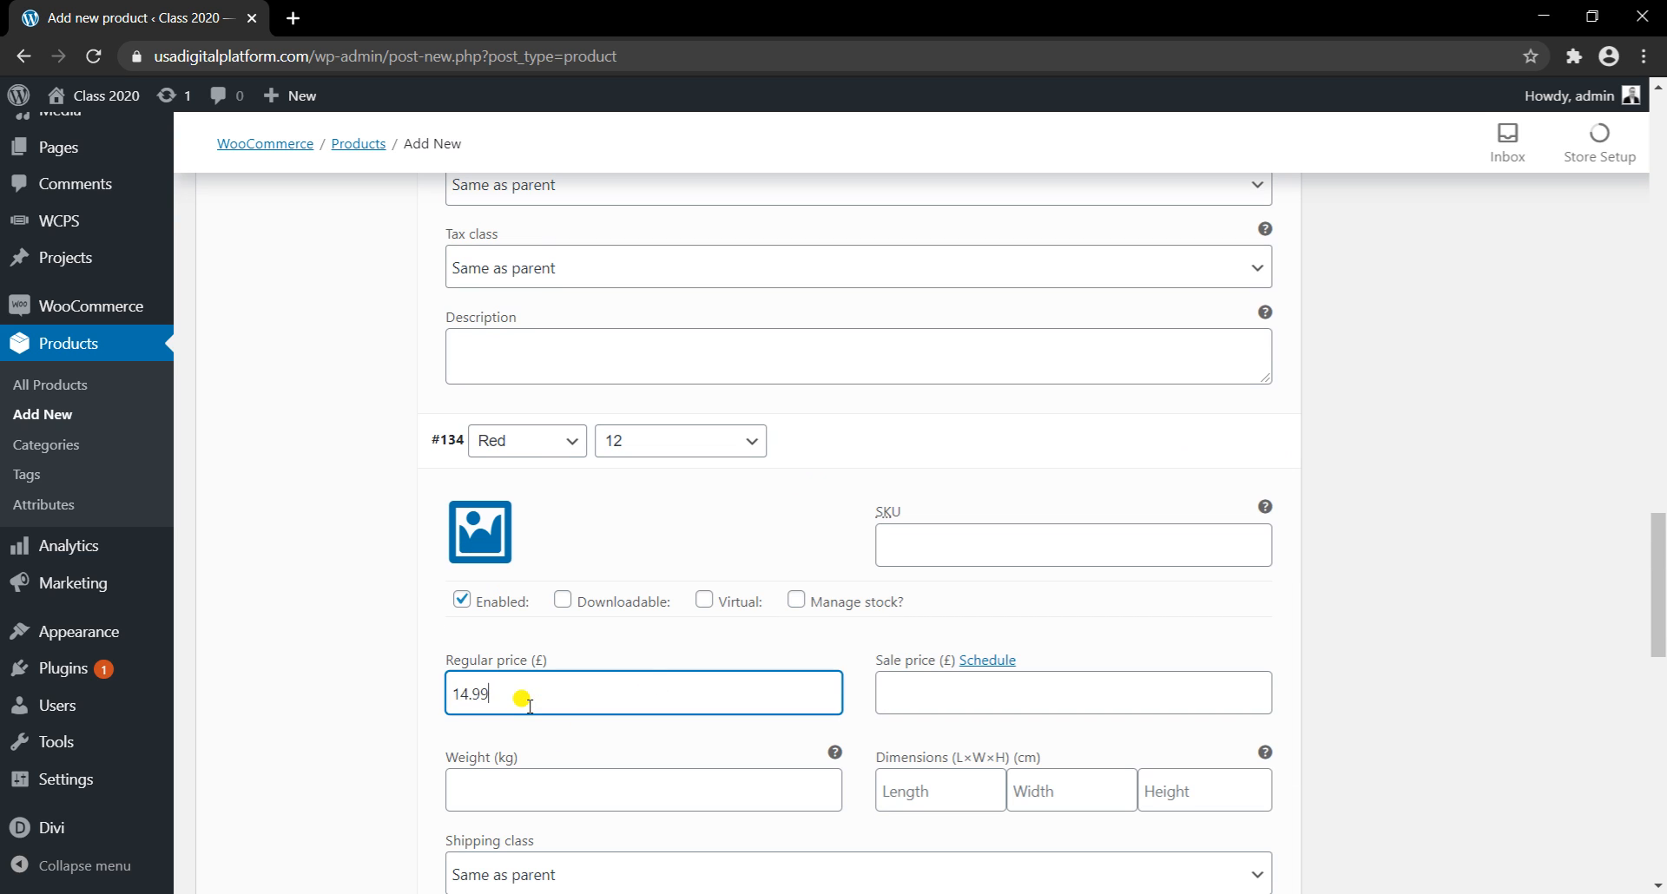
Step: Look over the remaining variations and publish the product
scroll(647, 607, "down", 7)
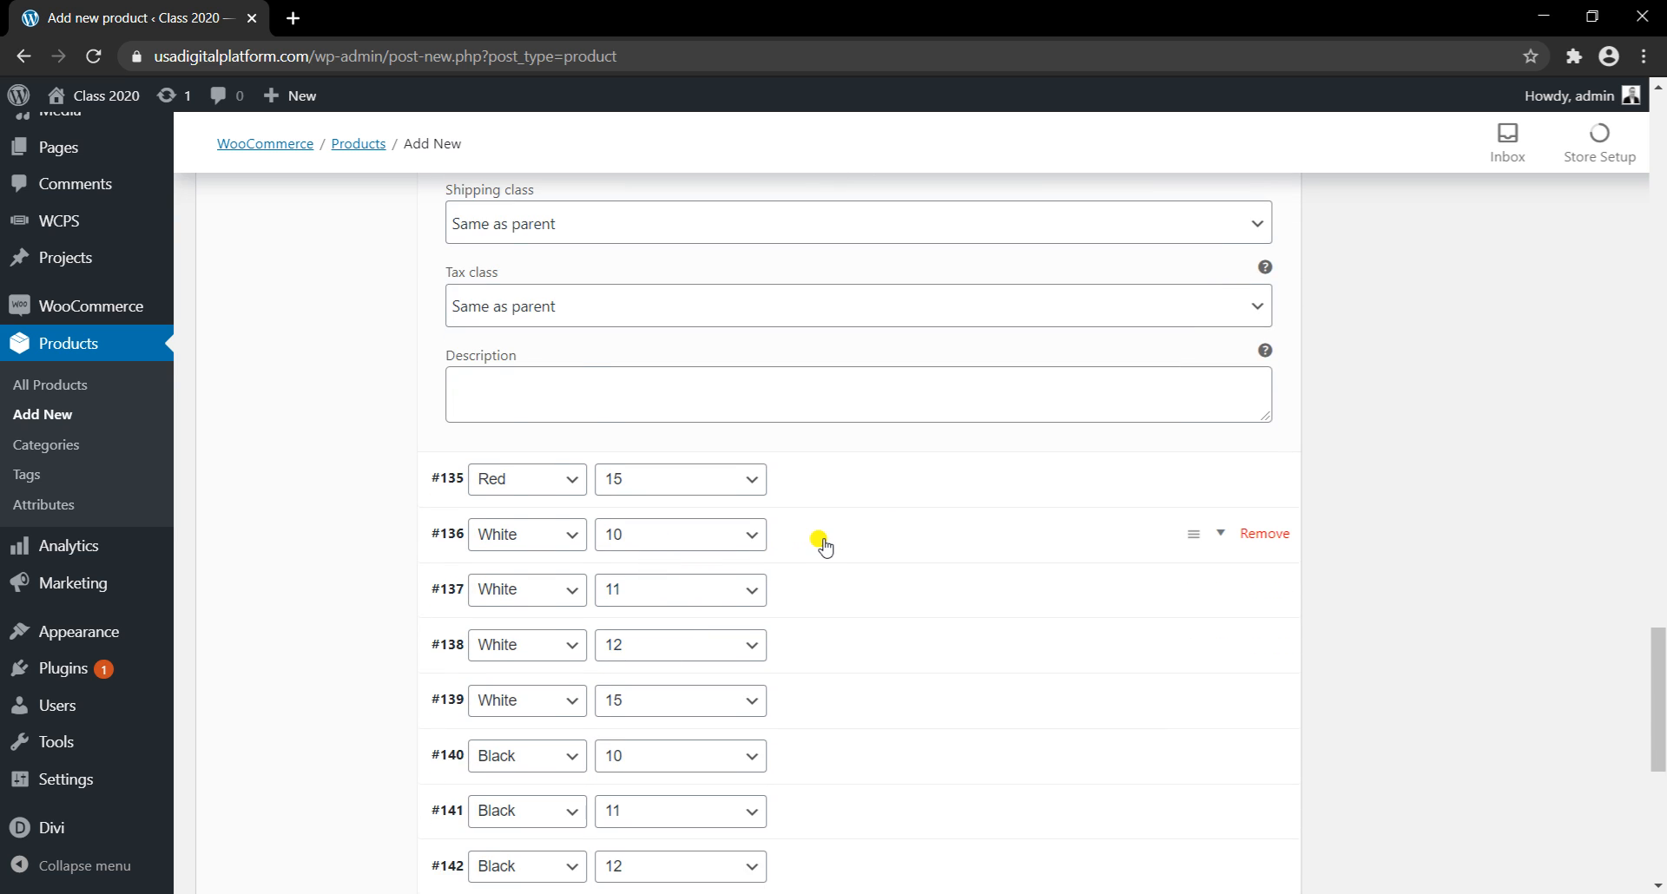
scroll(825, 543, "down", 3)
scroll(825, 543, "up", 5)
scroll(849, 512, "down", 3)
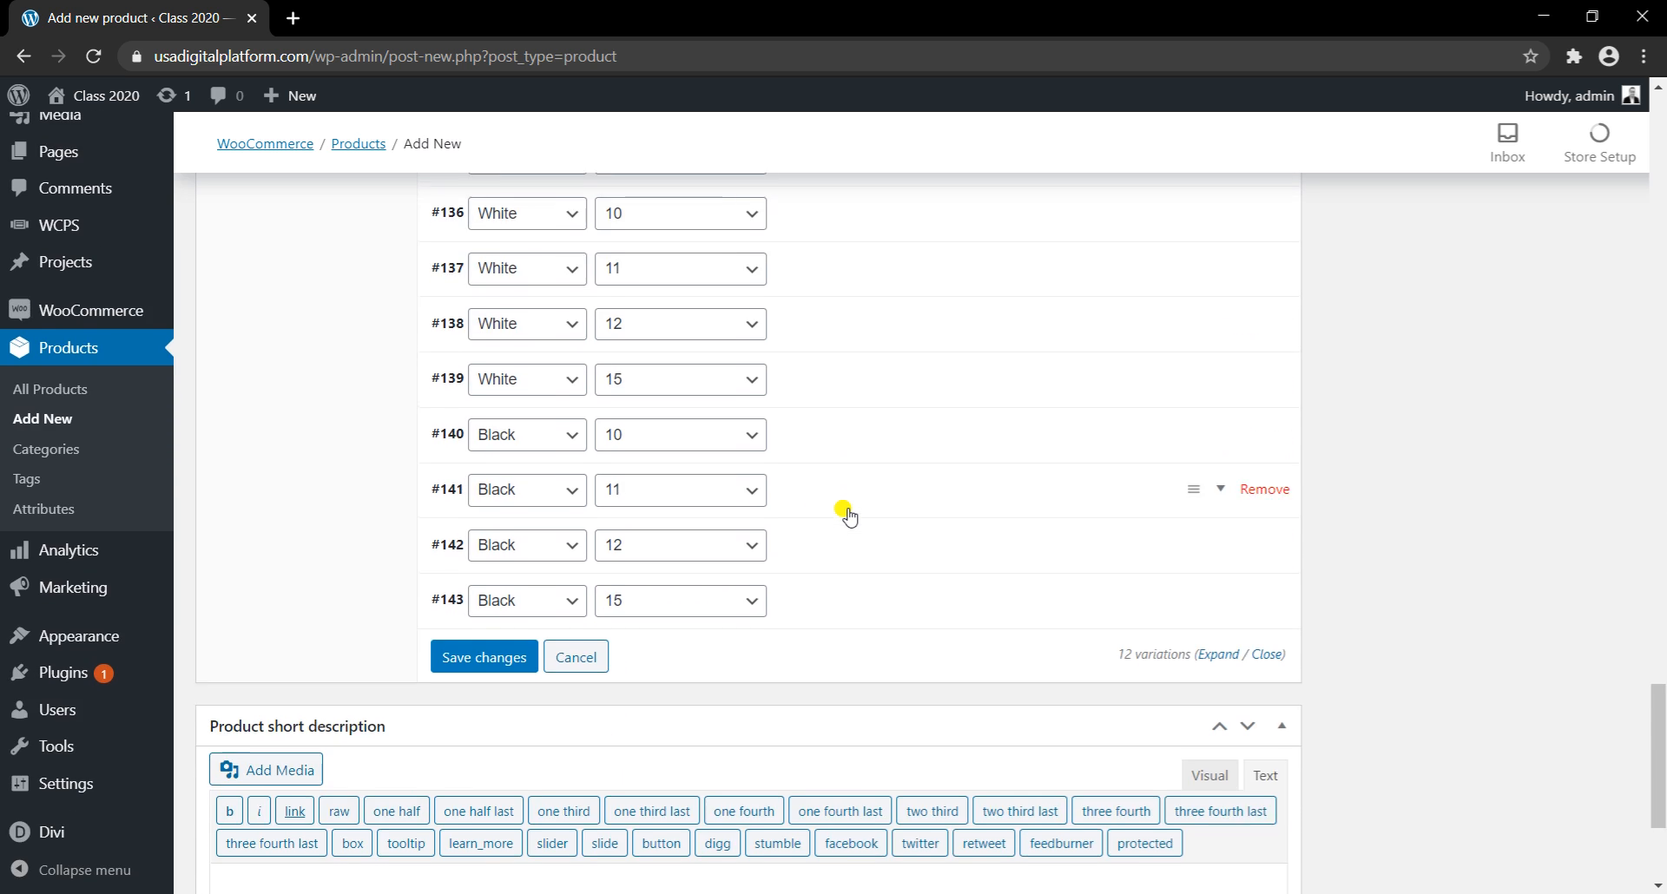
scroll(848, 512, "up", 1)
scroll(848, 513, "down", 3)
scroll(848, 512, "up", 11)
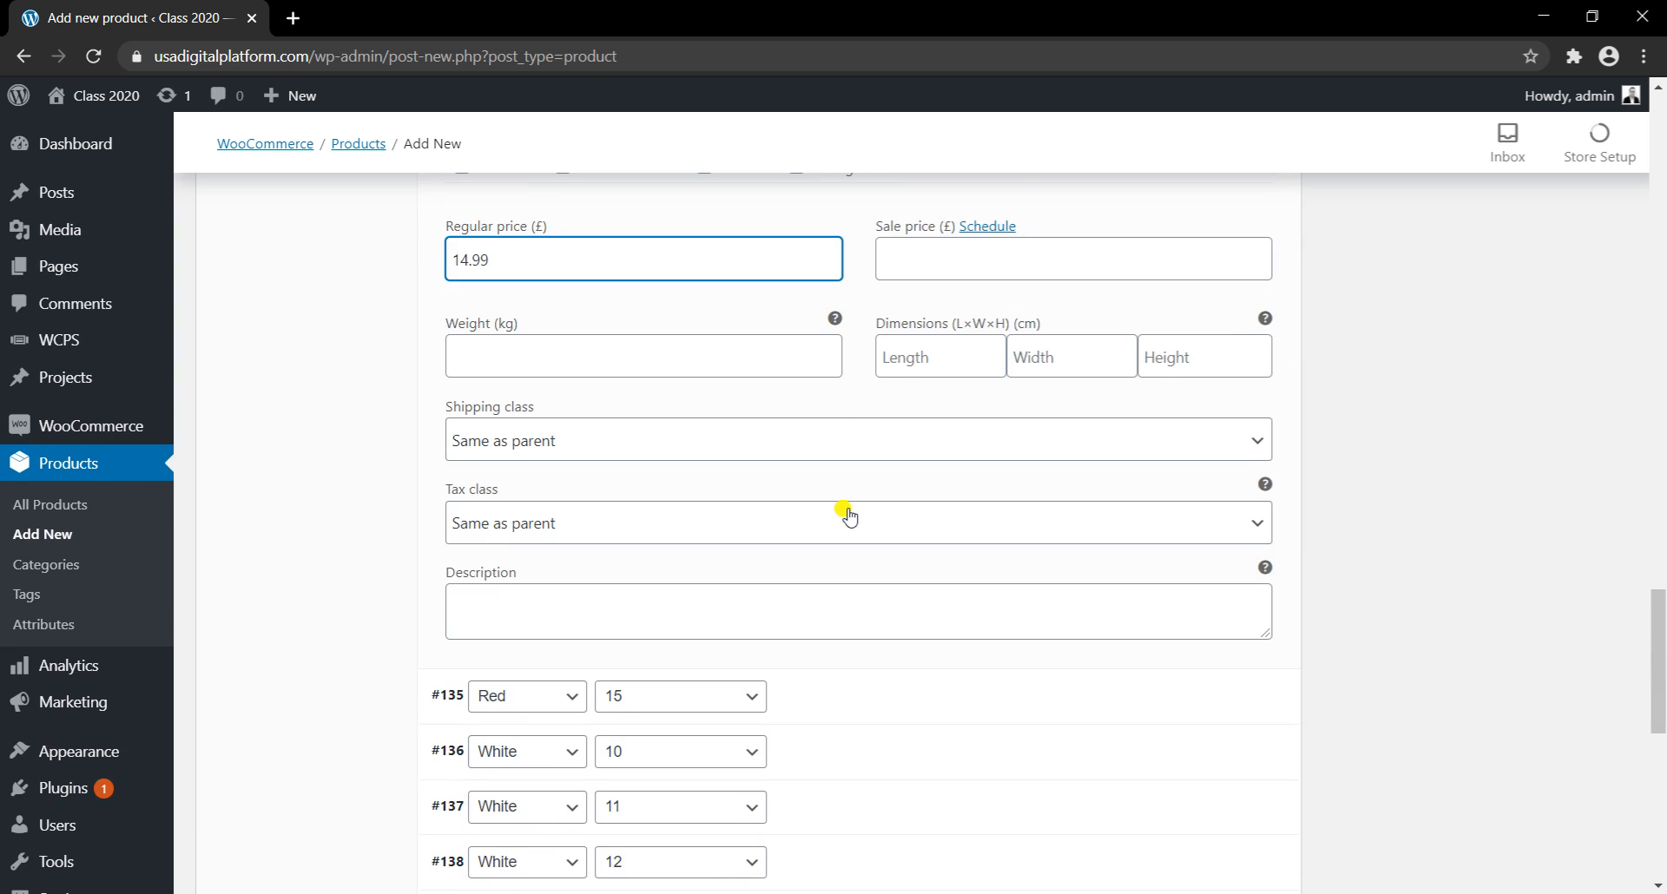
scroll(848, 513, "up", 15)
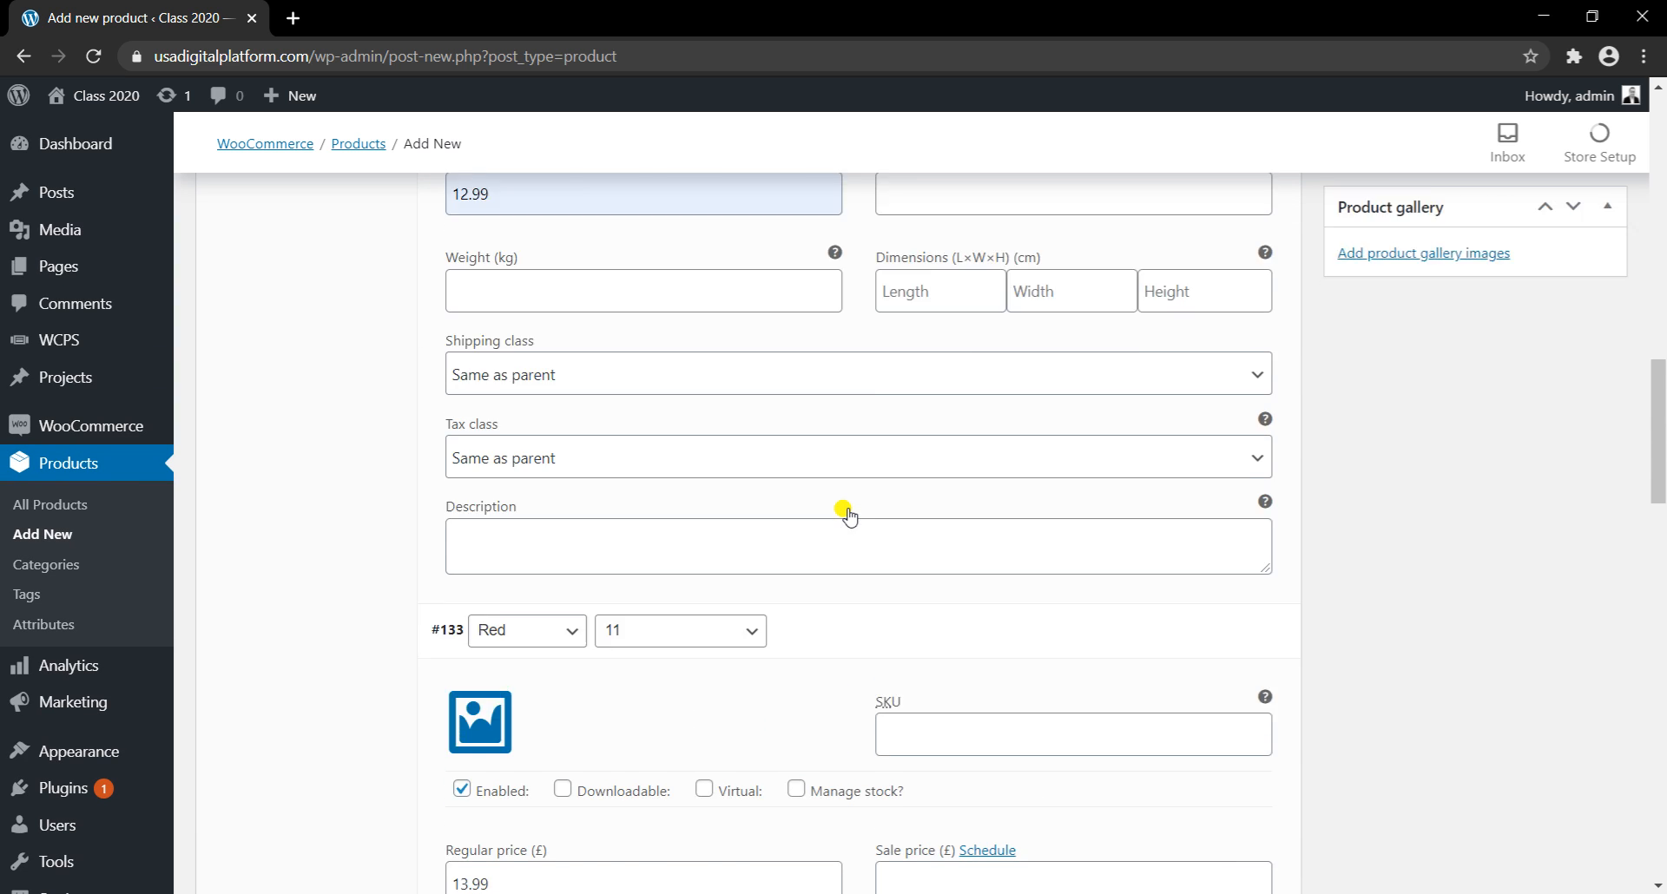
scroll(849, 513, "up", 3)
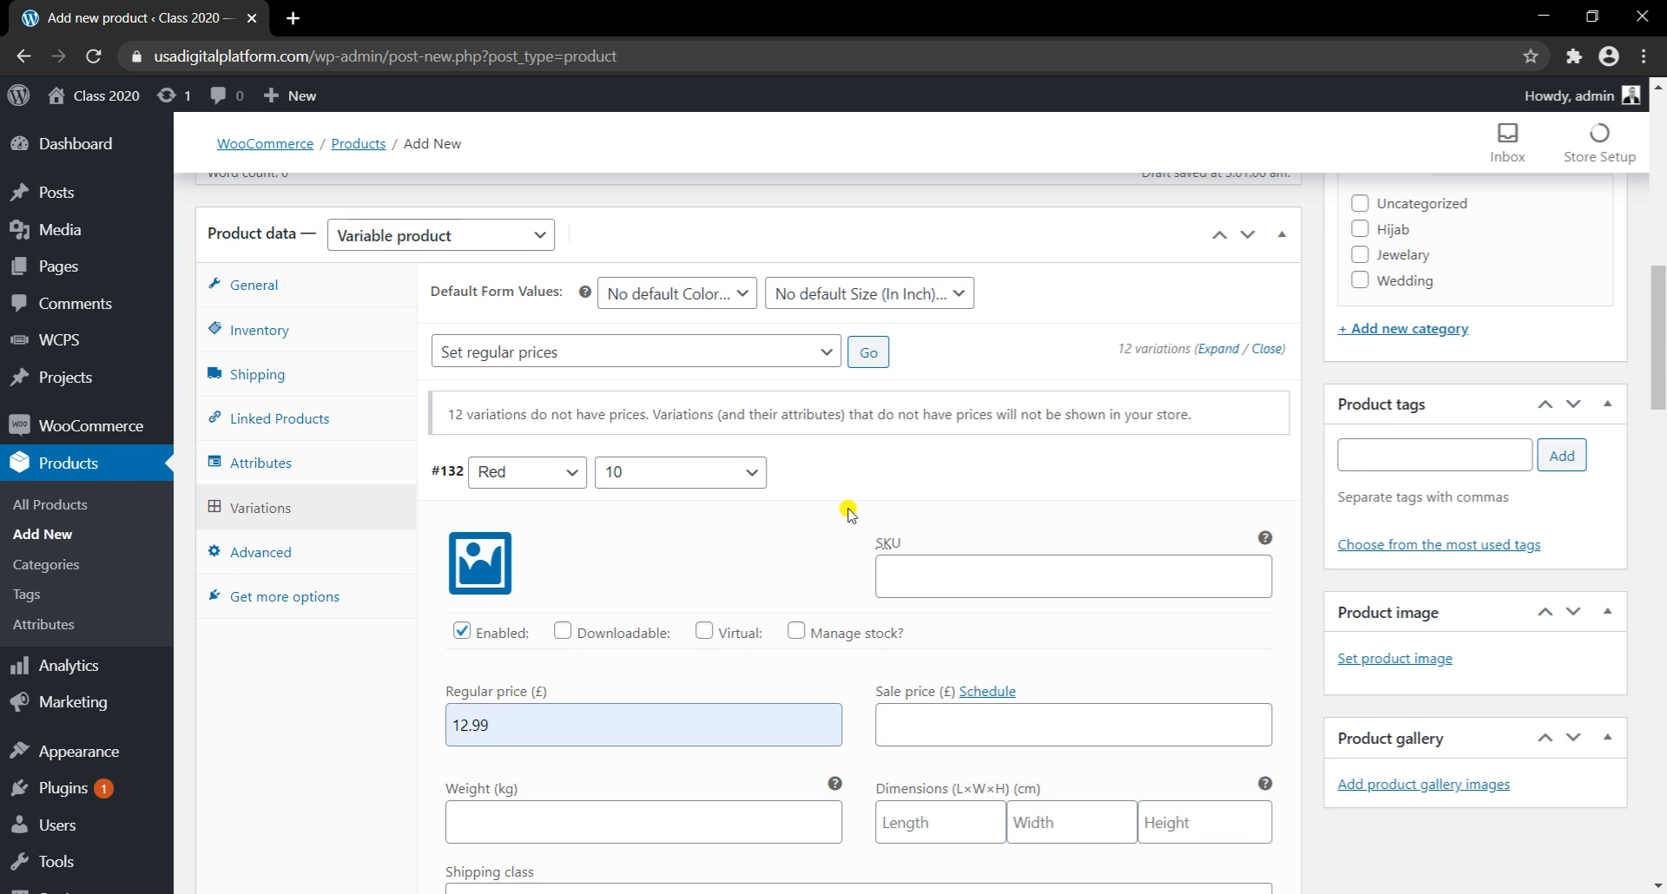
scroll(848, 512, "up", 6)
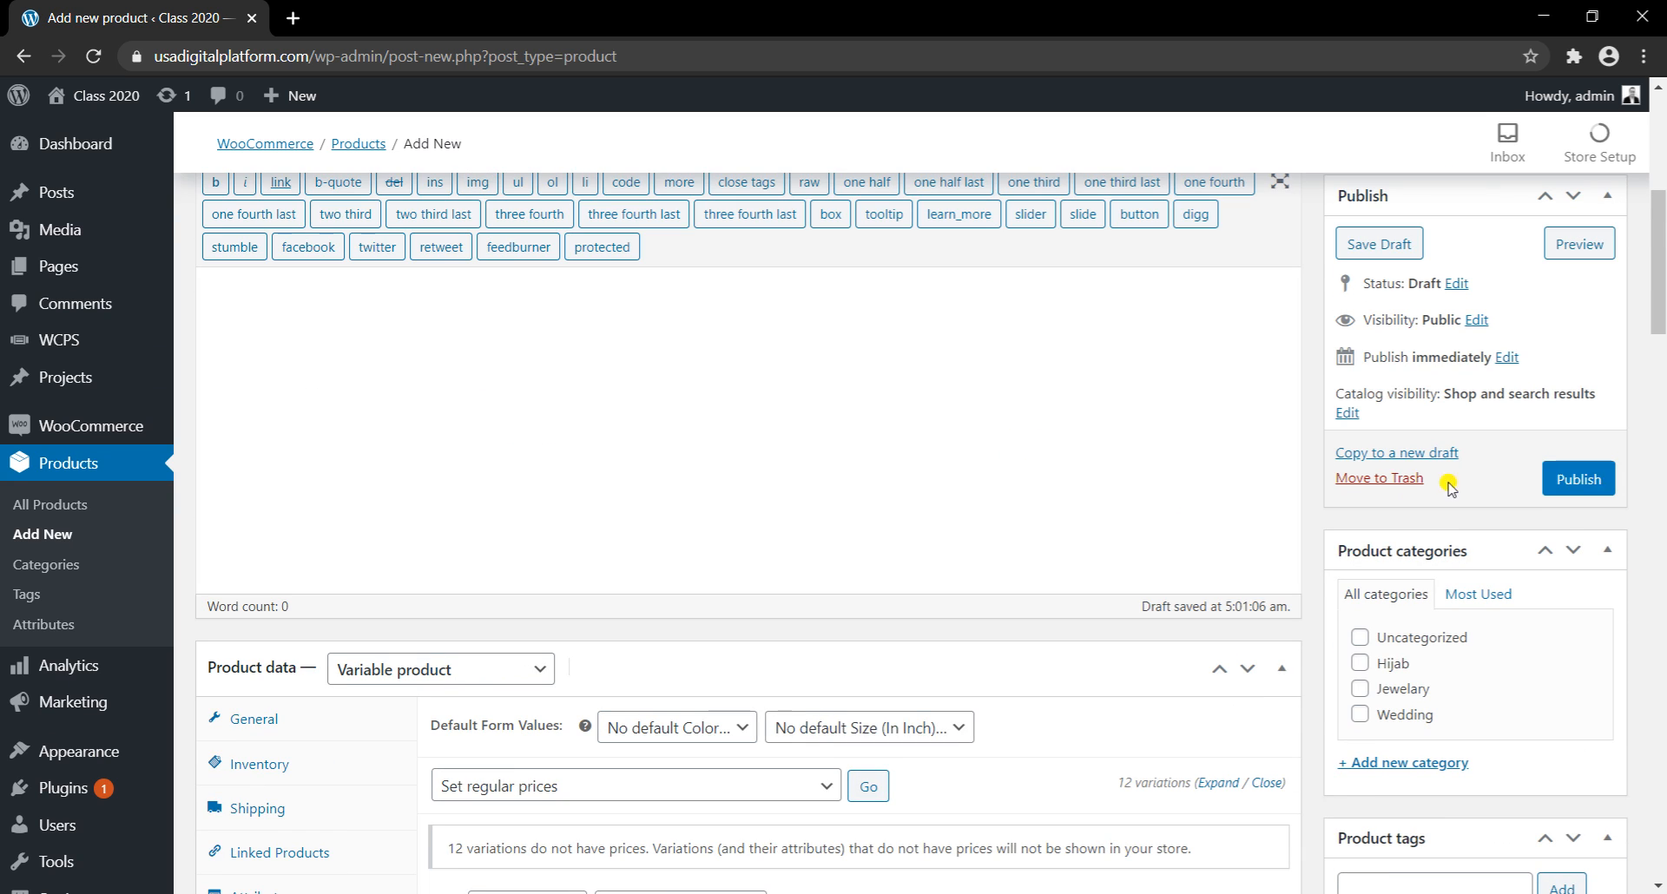
left_click(1573, 496)
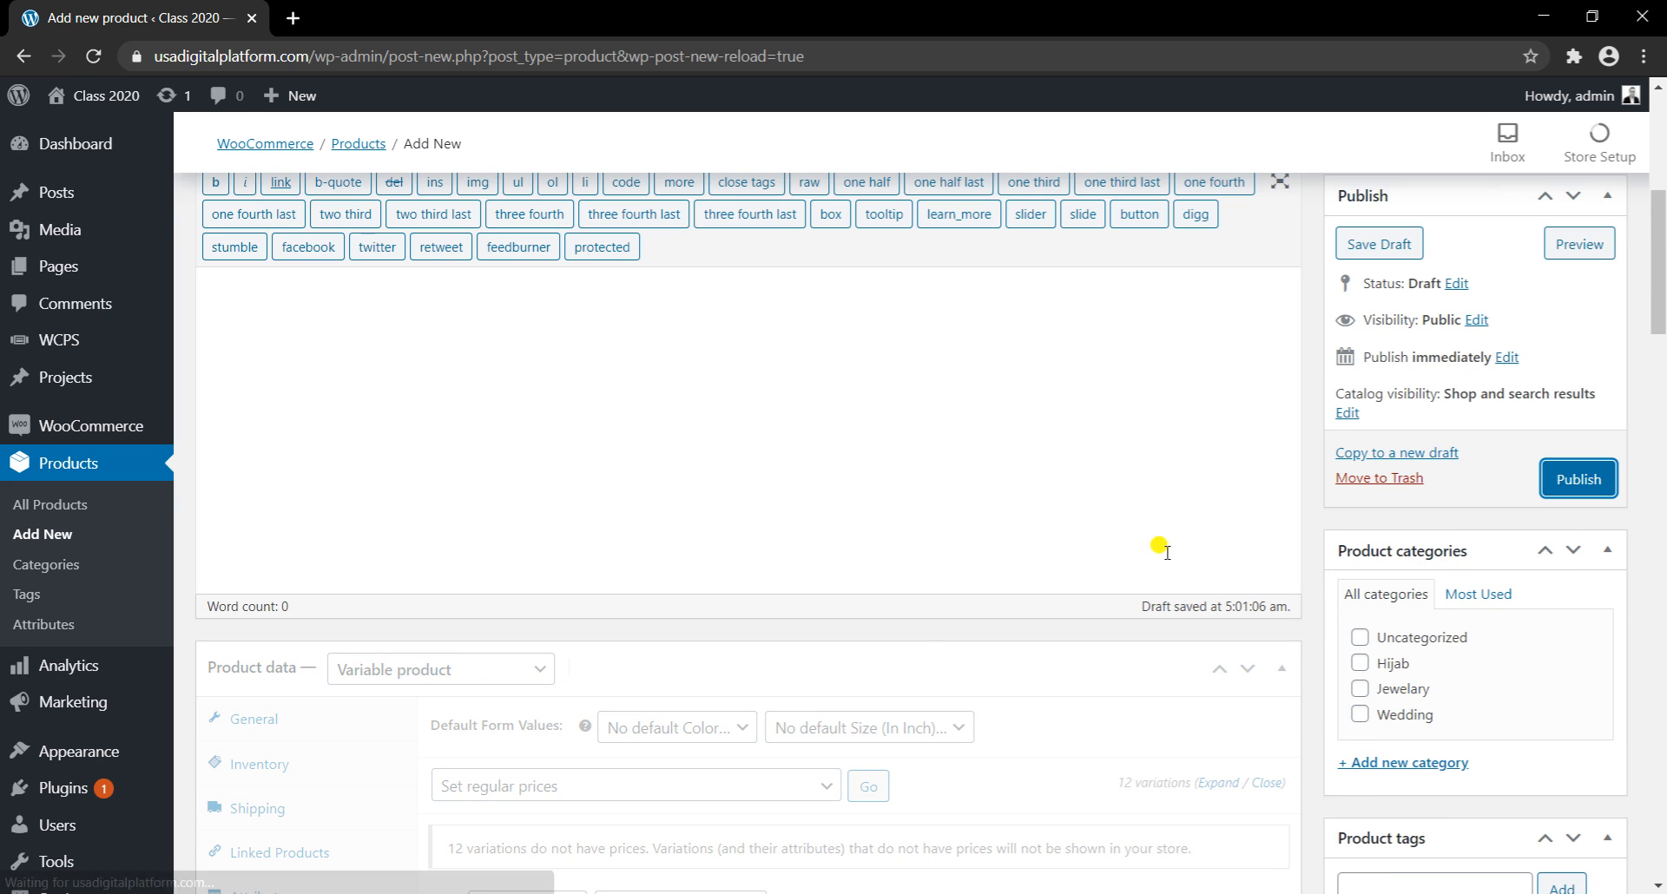
Step: Reopen the published product's variations and remove all Black ones, sizes 15, 12, 11 and 10, confirming each removal
scroll(916, 634, "down", 7)
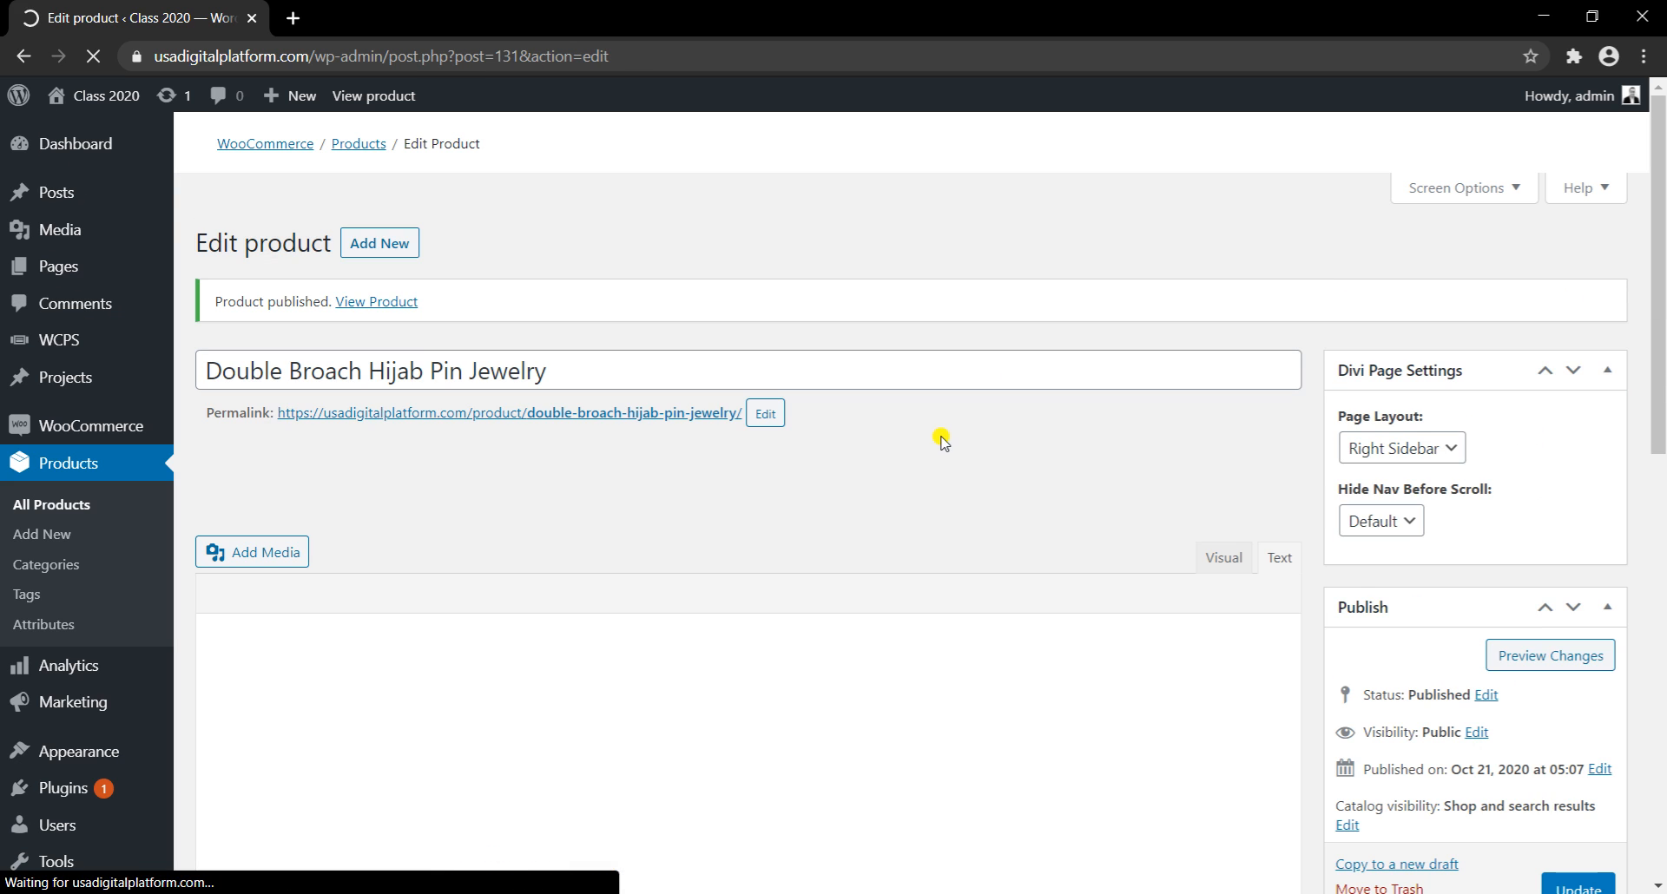
scroll(836, 556, "down", 11)
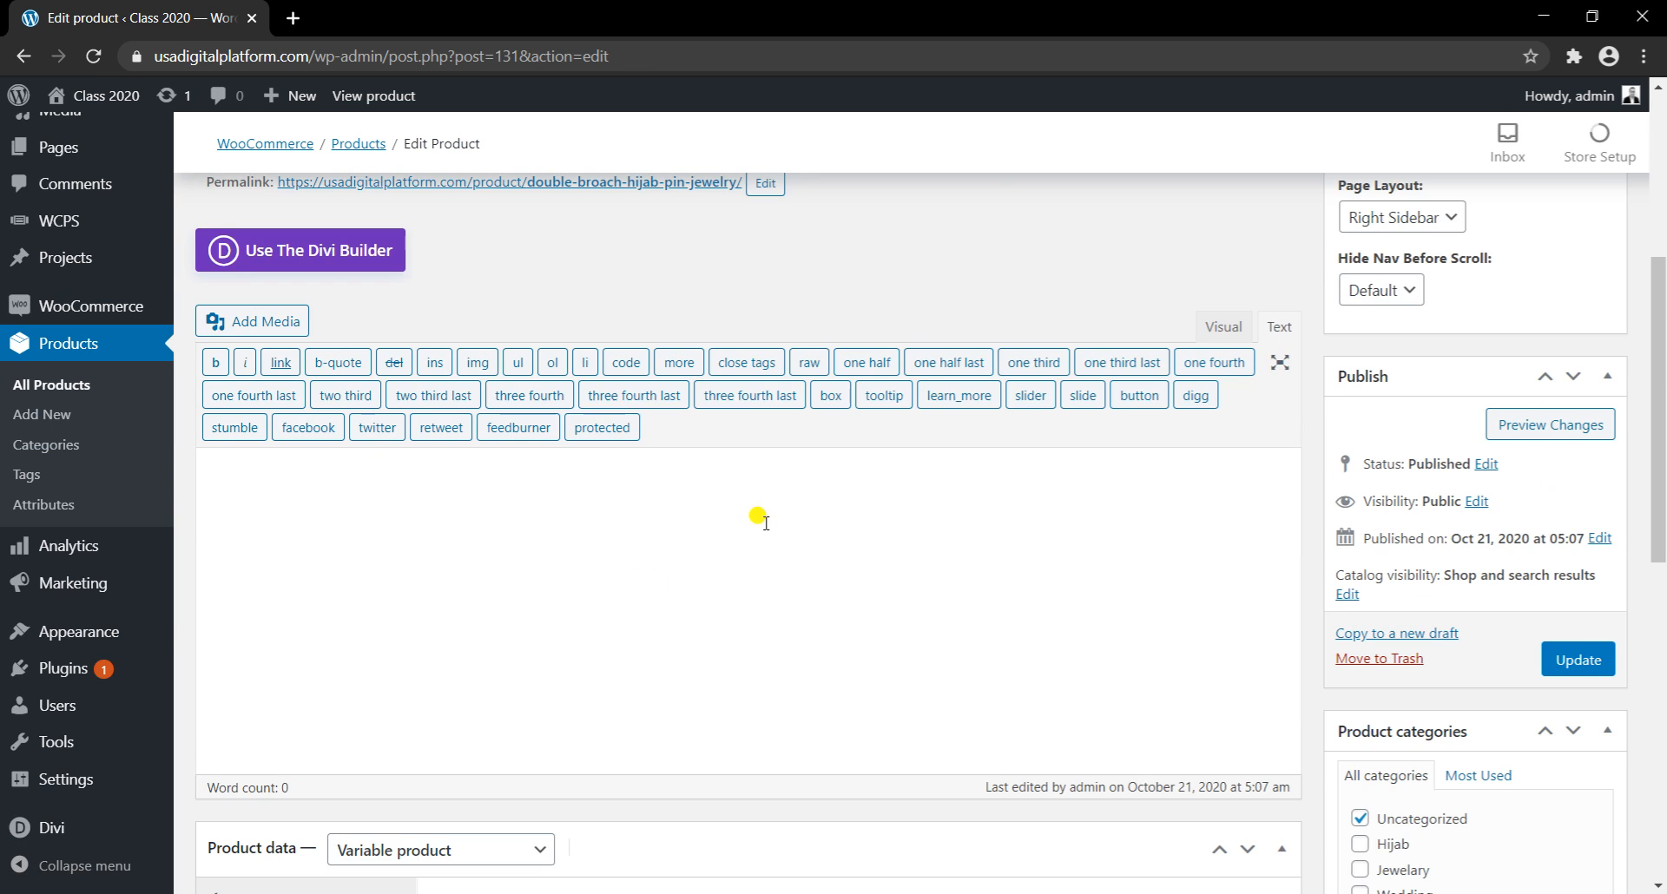
left_click(276, 577)
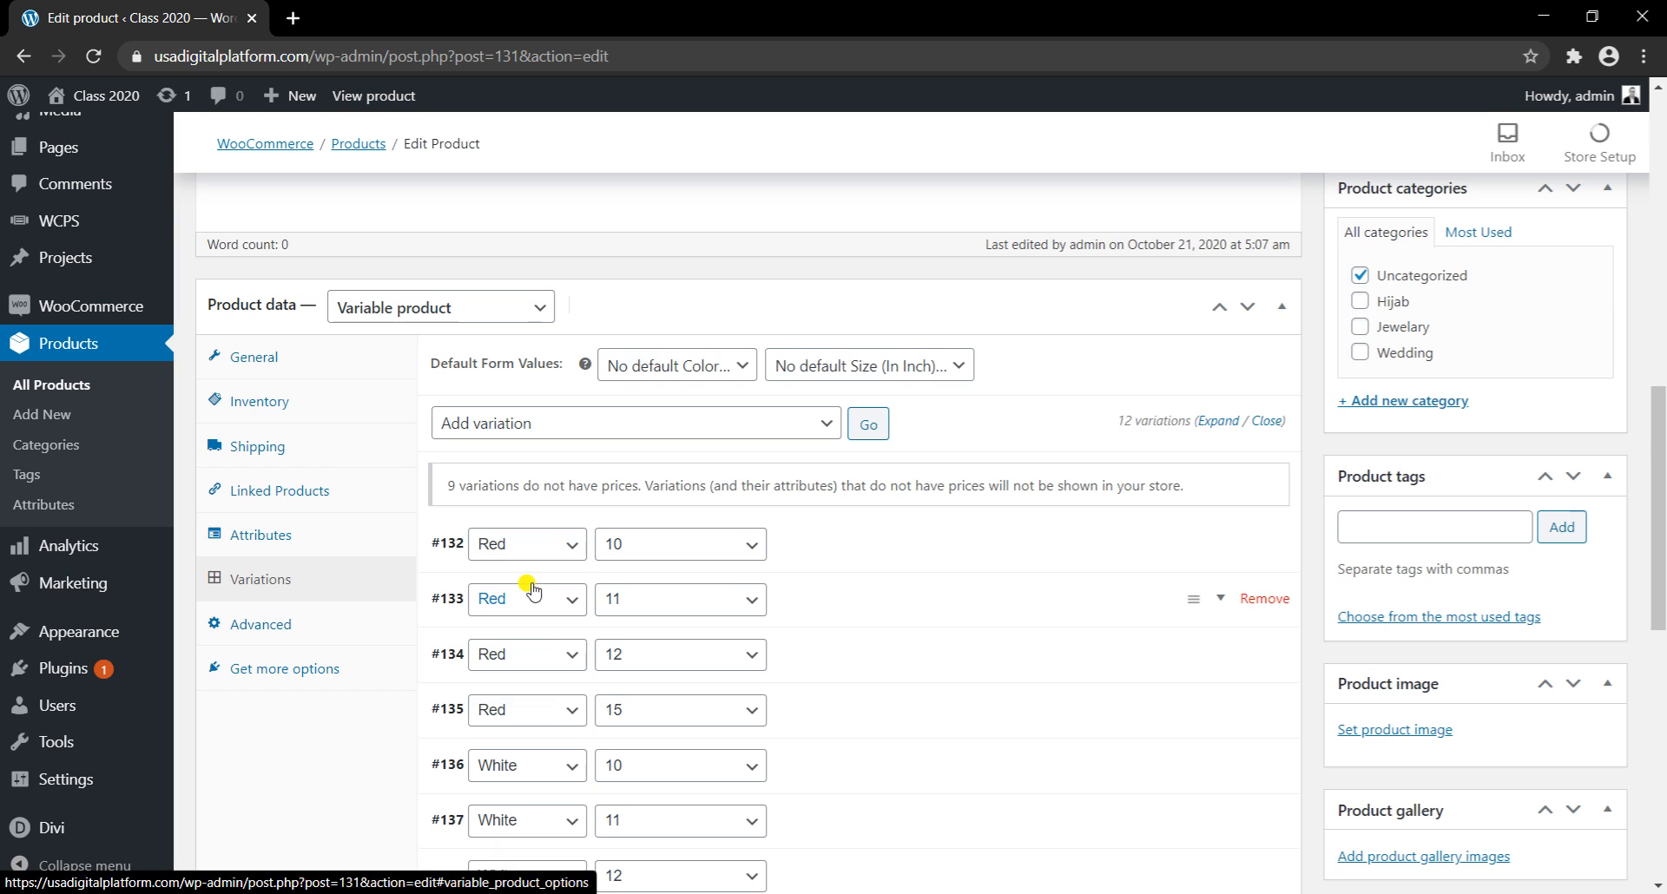
scroll(907, 556, "down", 6)
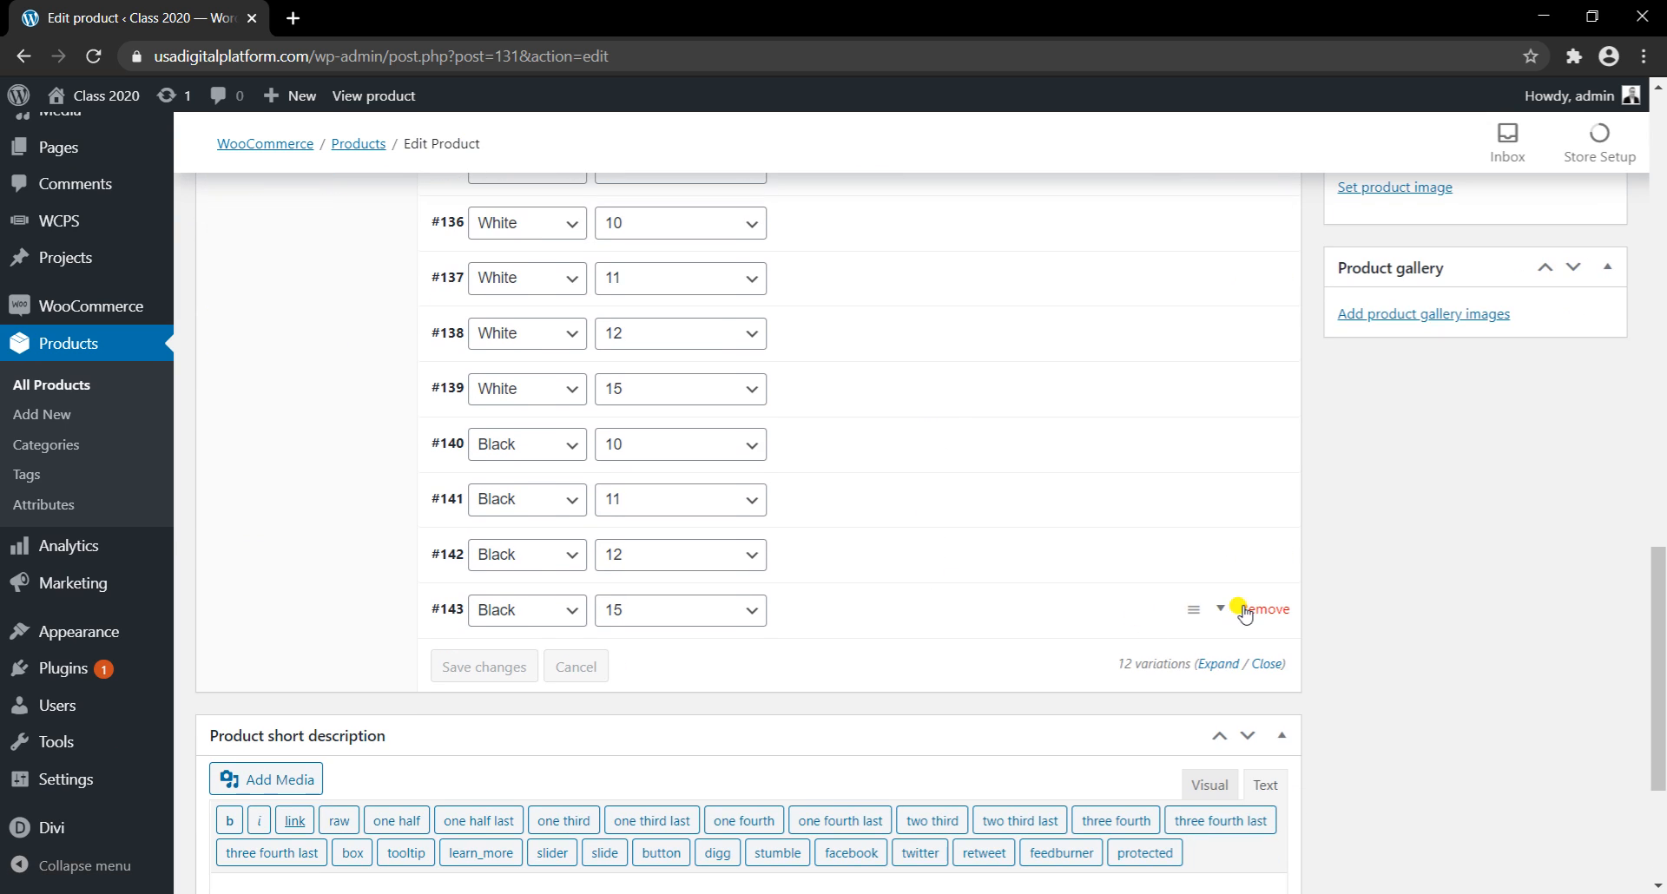
left_click(1250, 609)
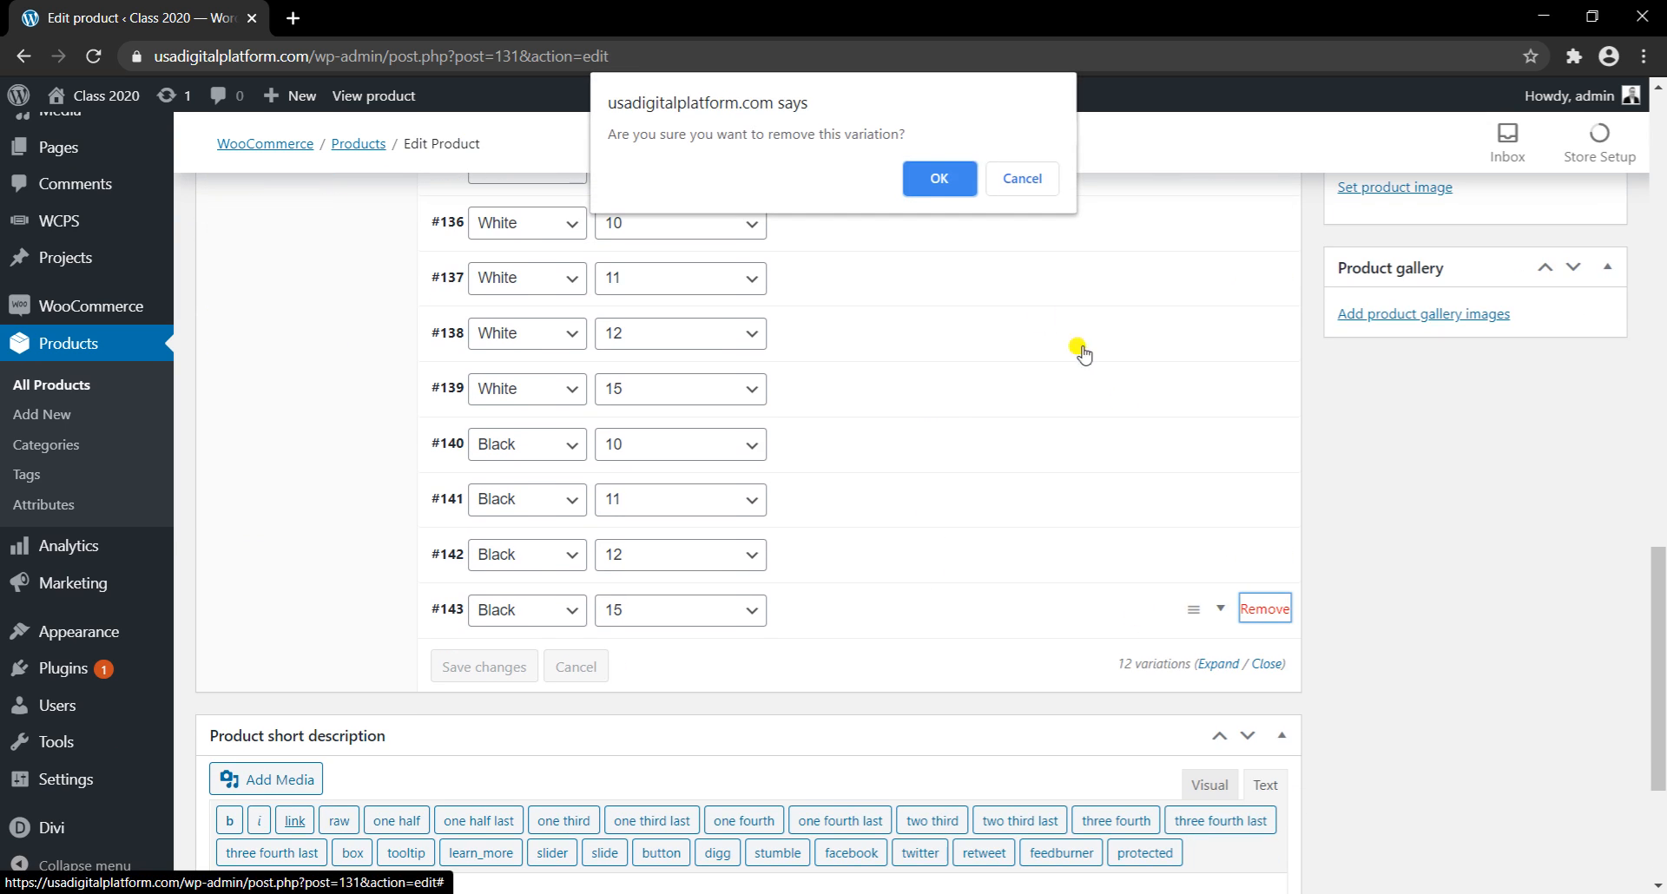
left_click(937, 178)
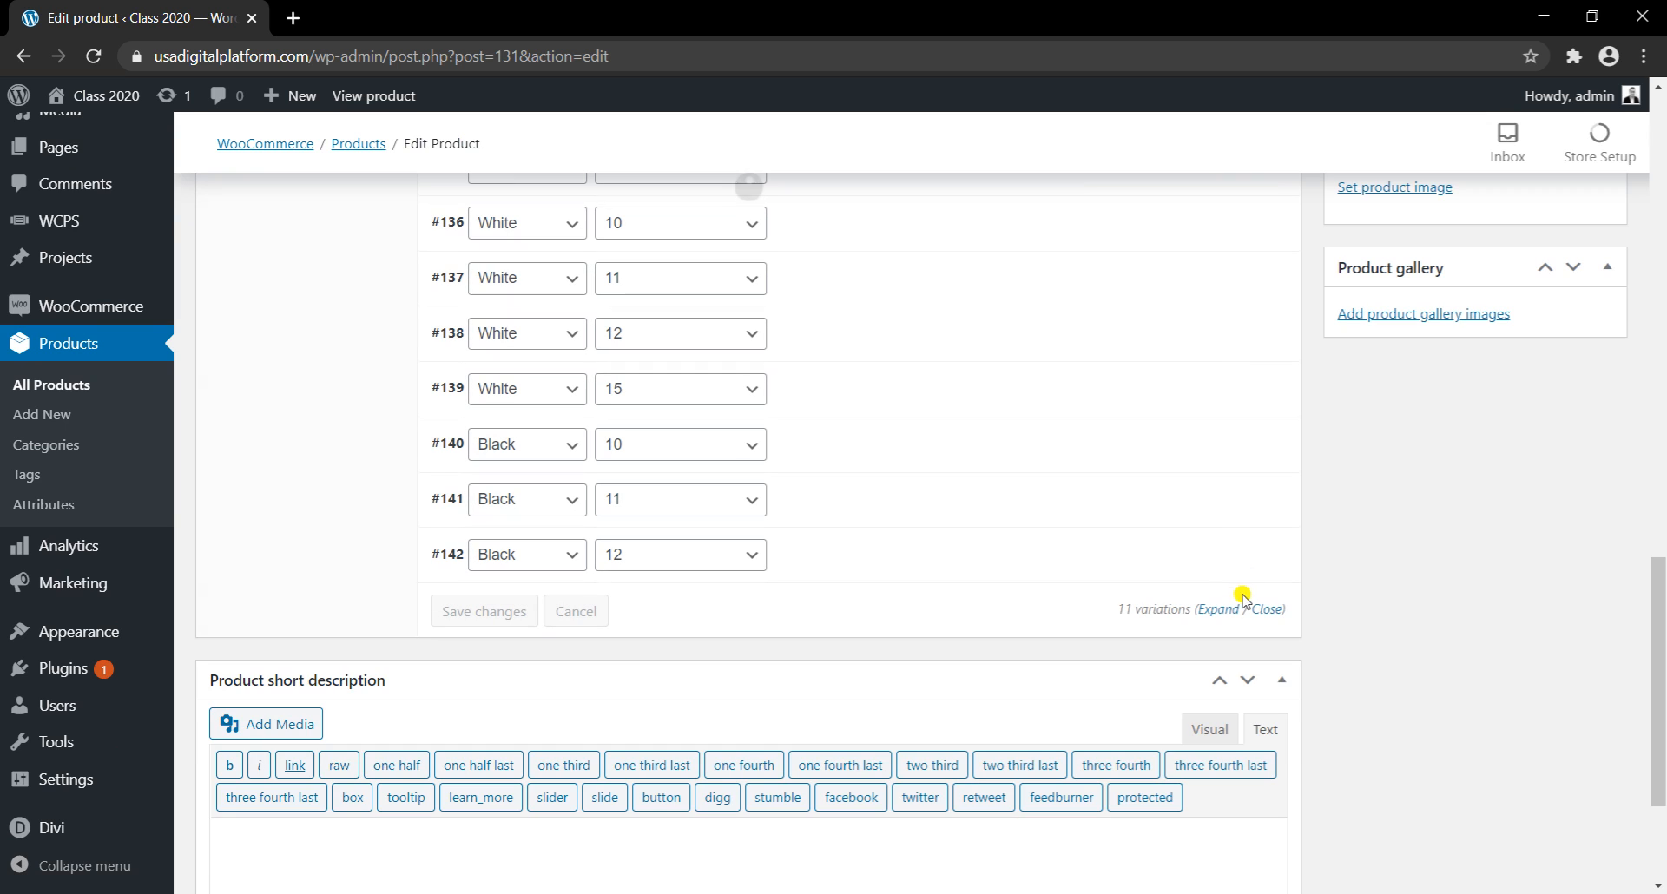
left_click(1259, 553)
left_click(907, 169)
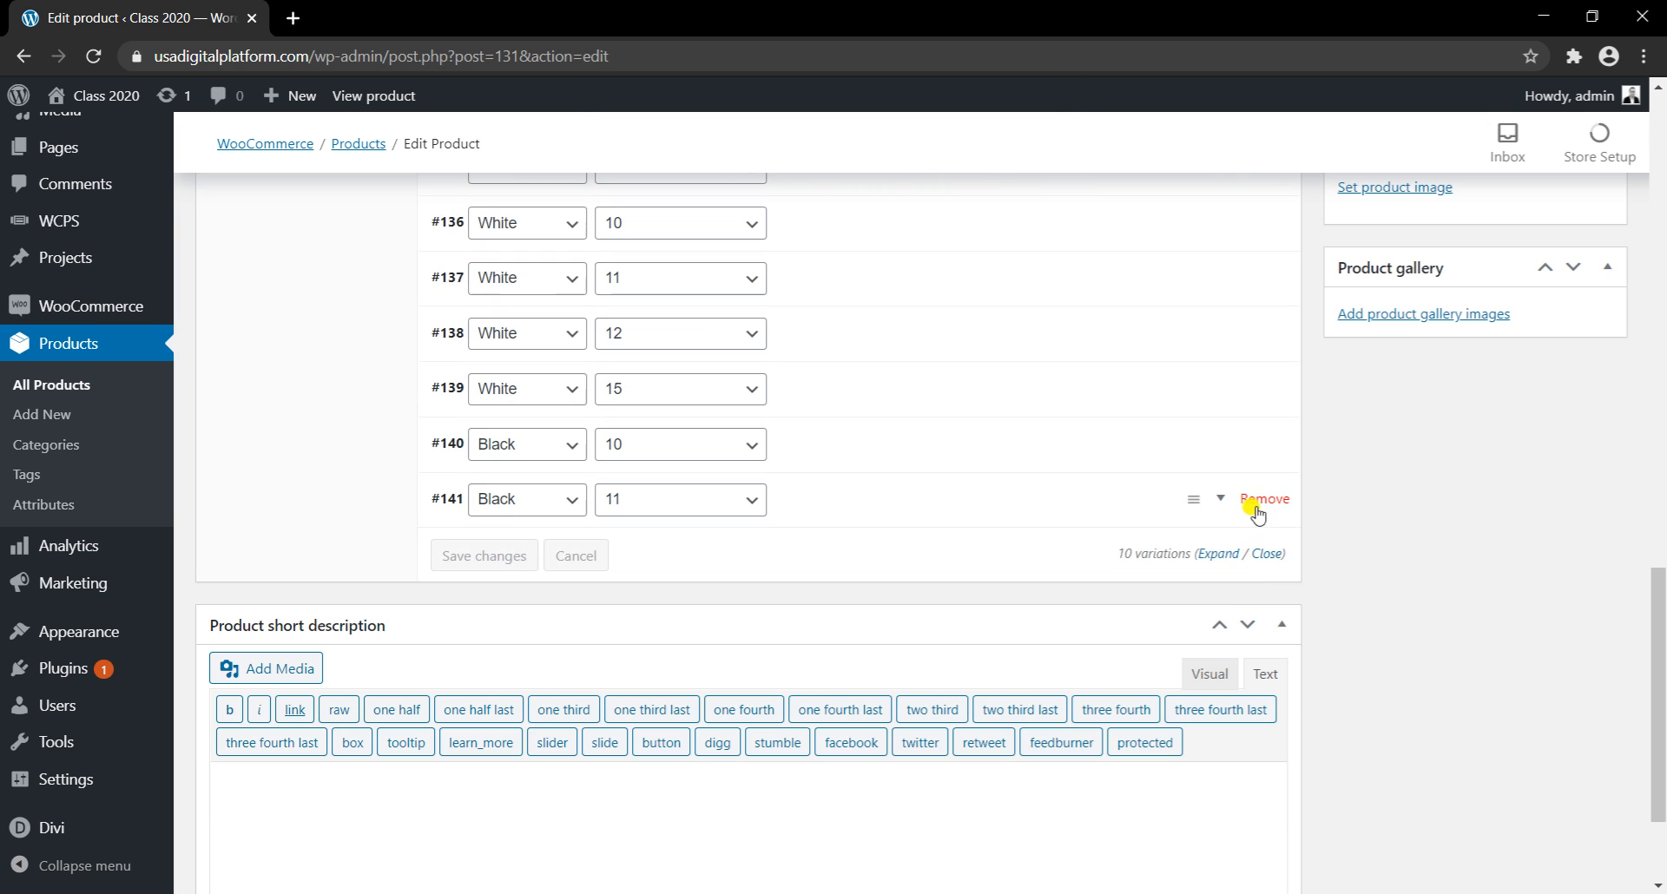
left_click(1257, 502)
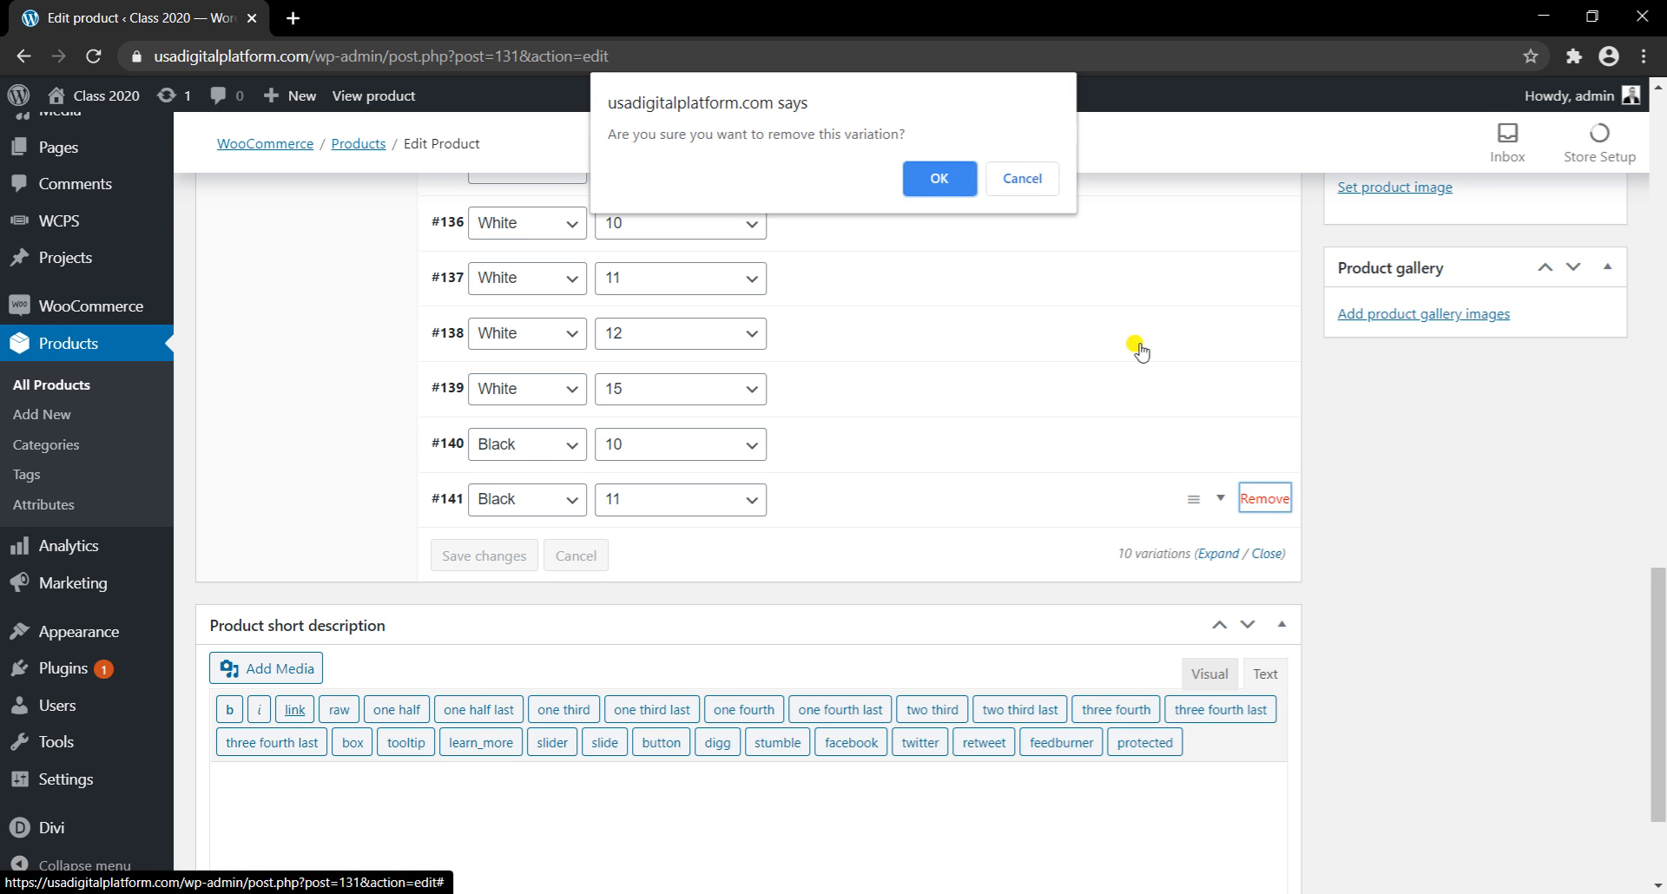
left_click(942, 171)
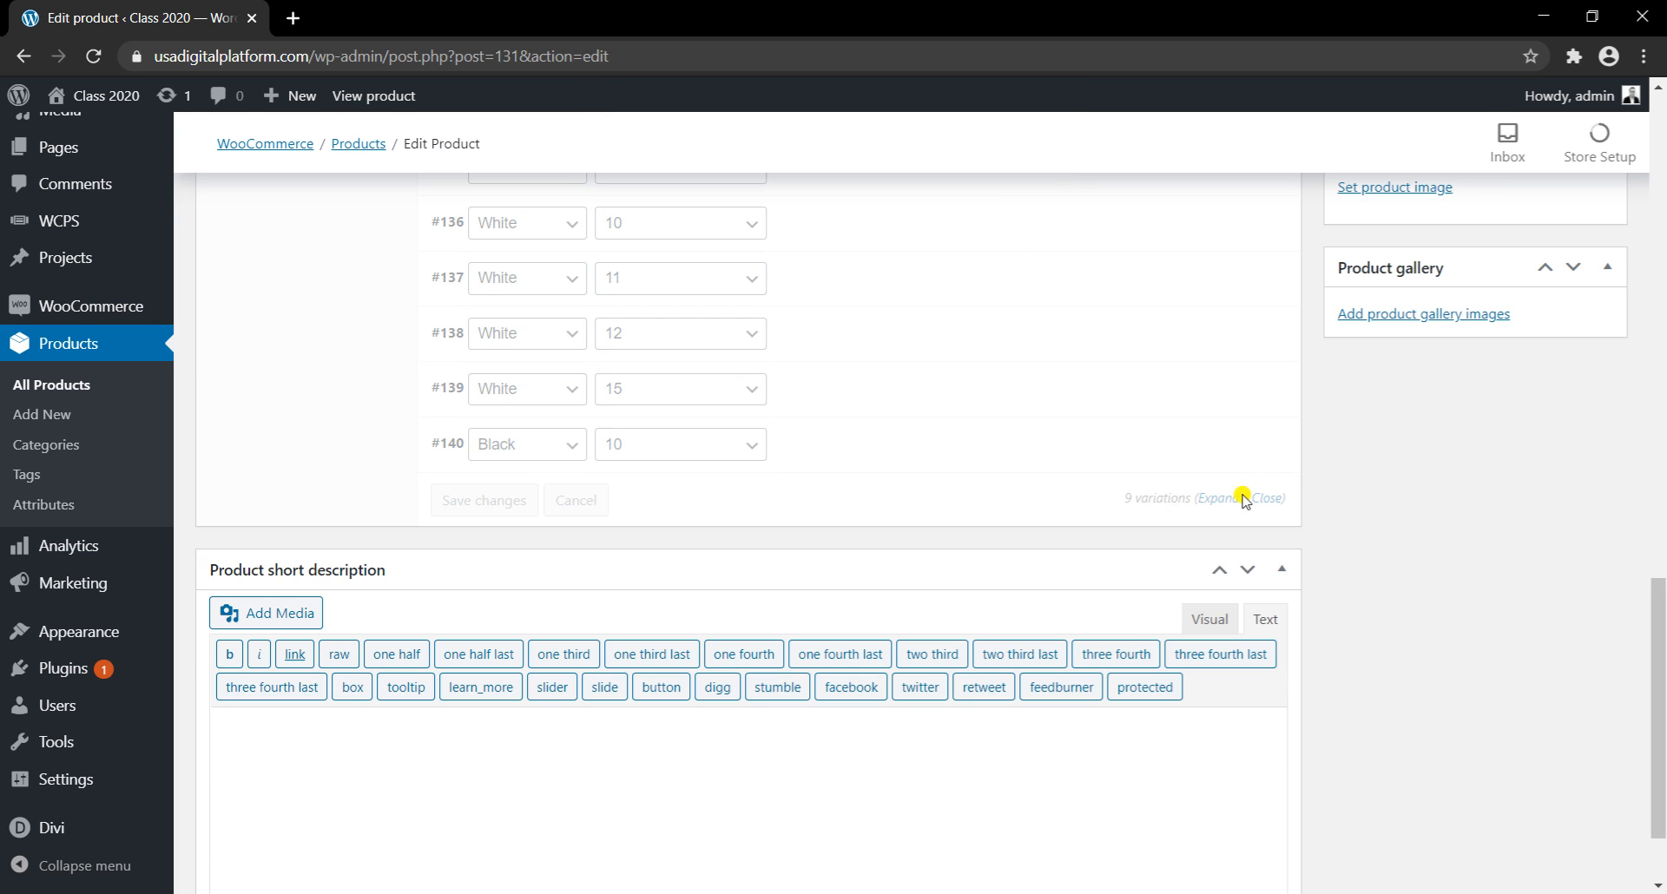
left_click(1264, 443)
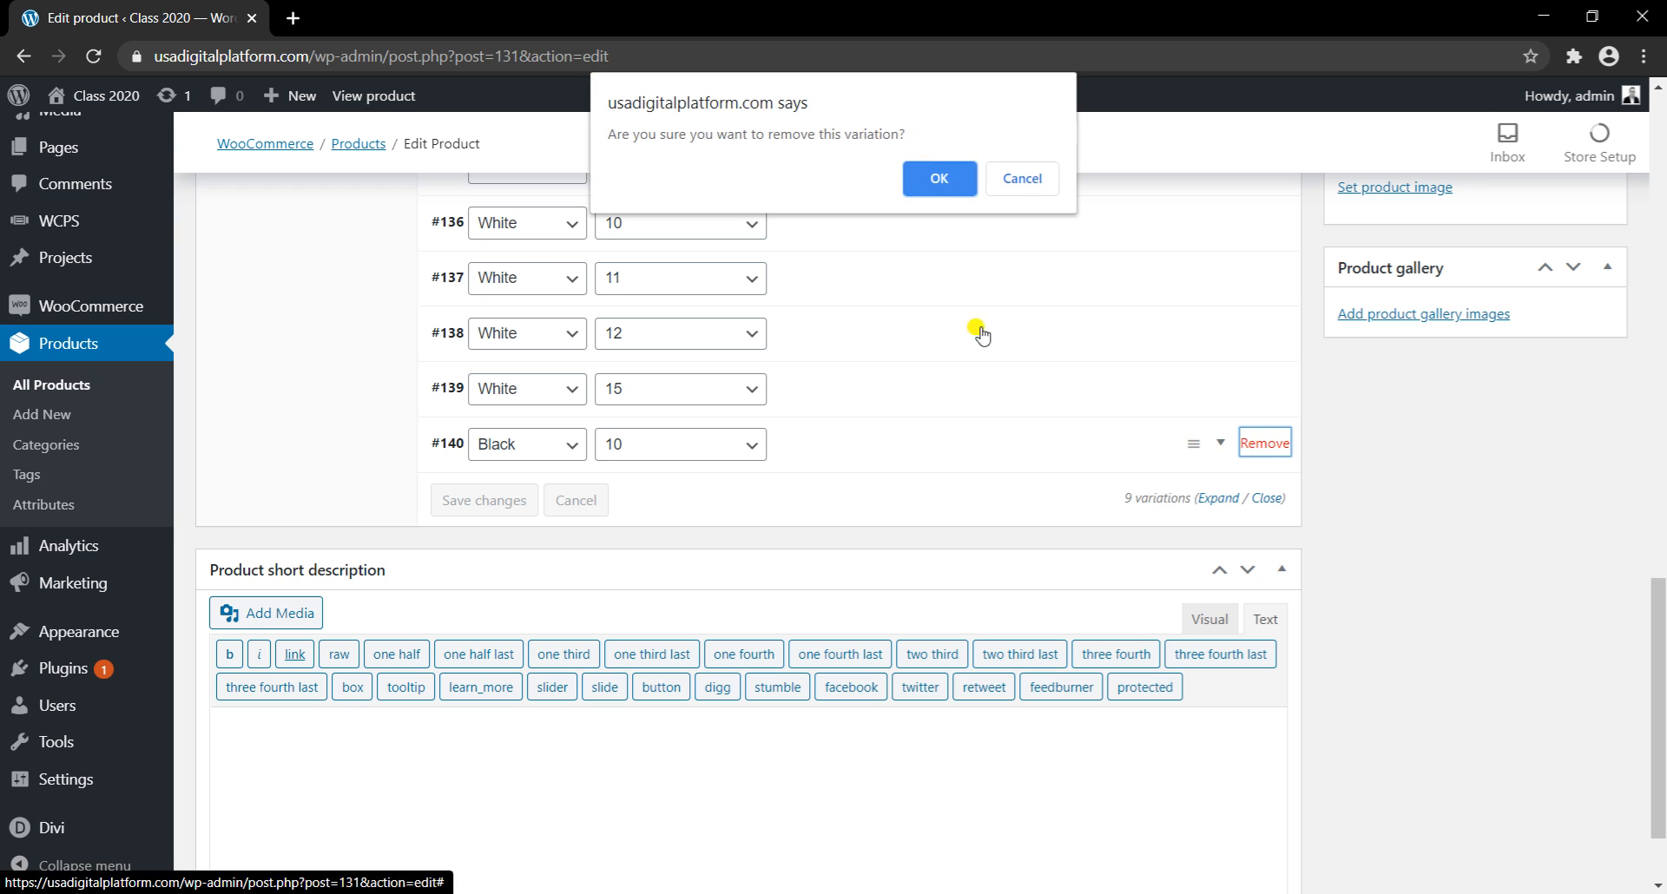
left_click(927, 173)
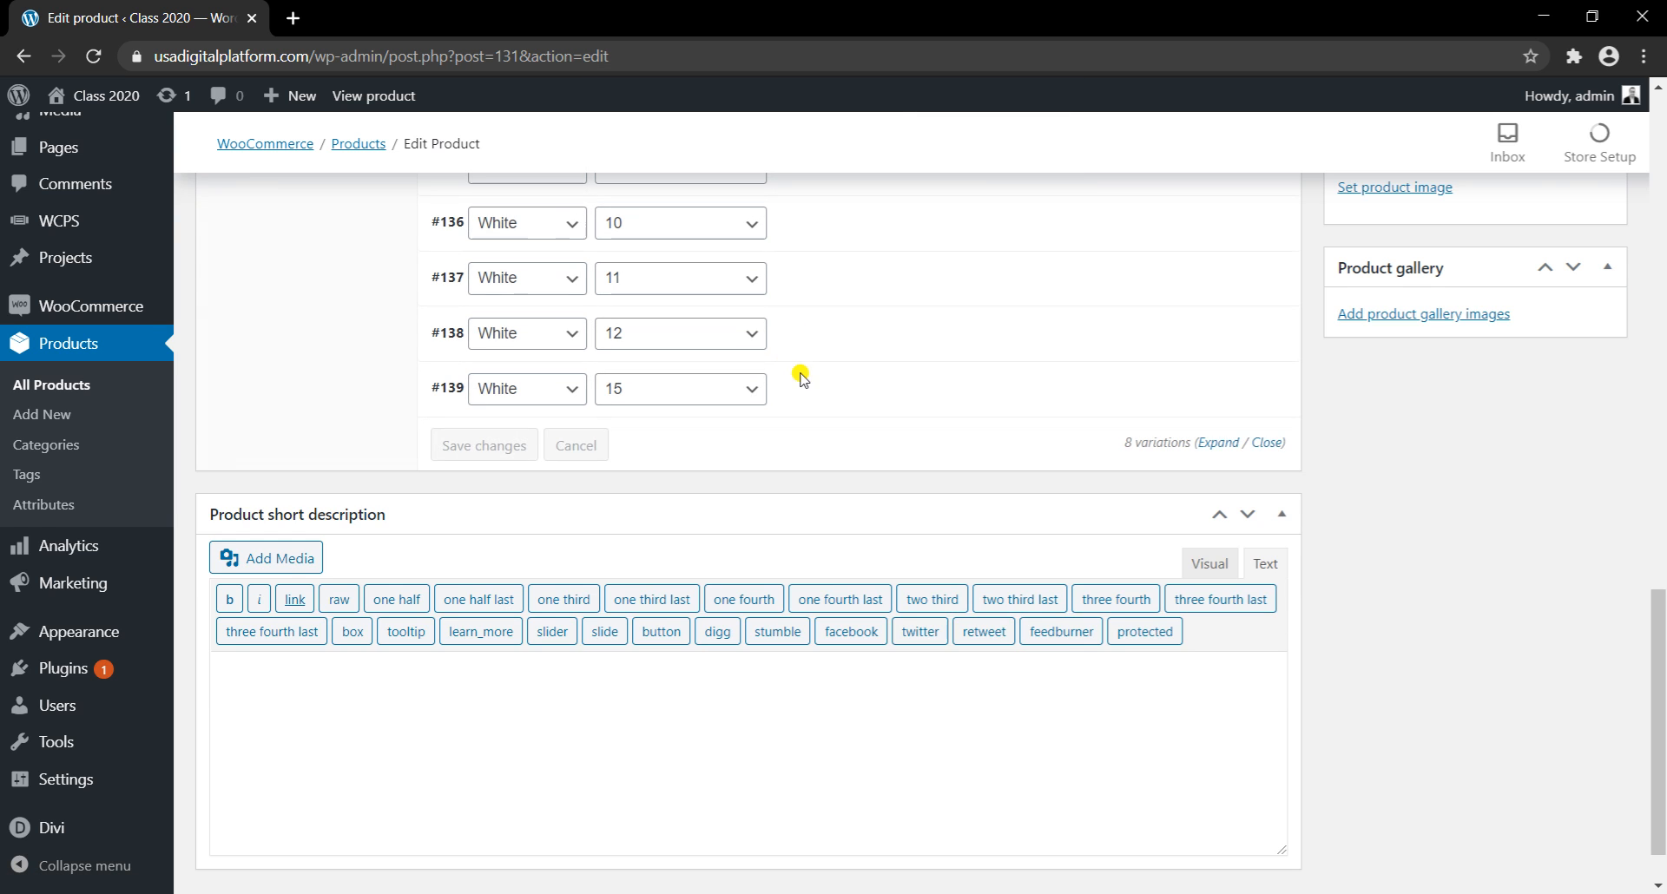
Step: Remove the White variations in sizes 15 and 12, confirming each removal
left_click(1254, 716)
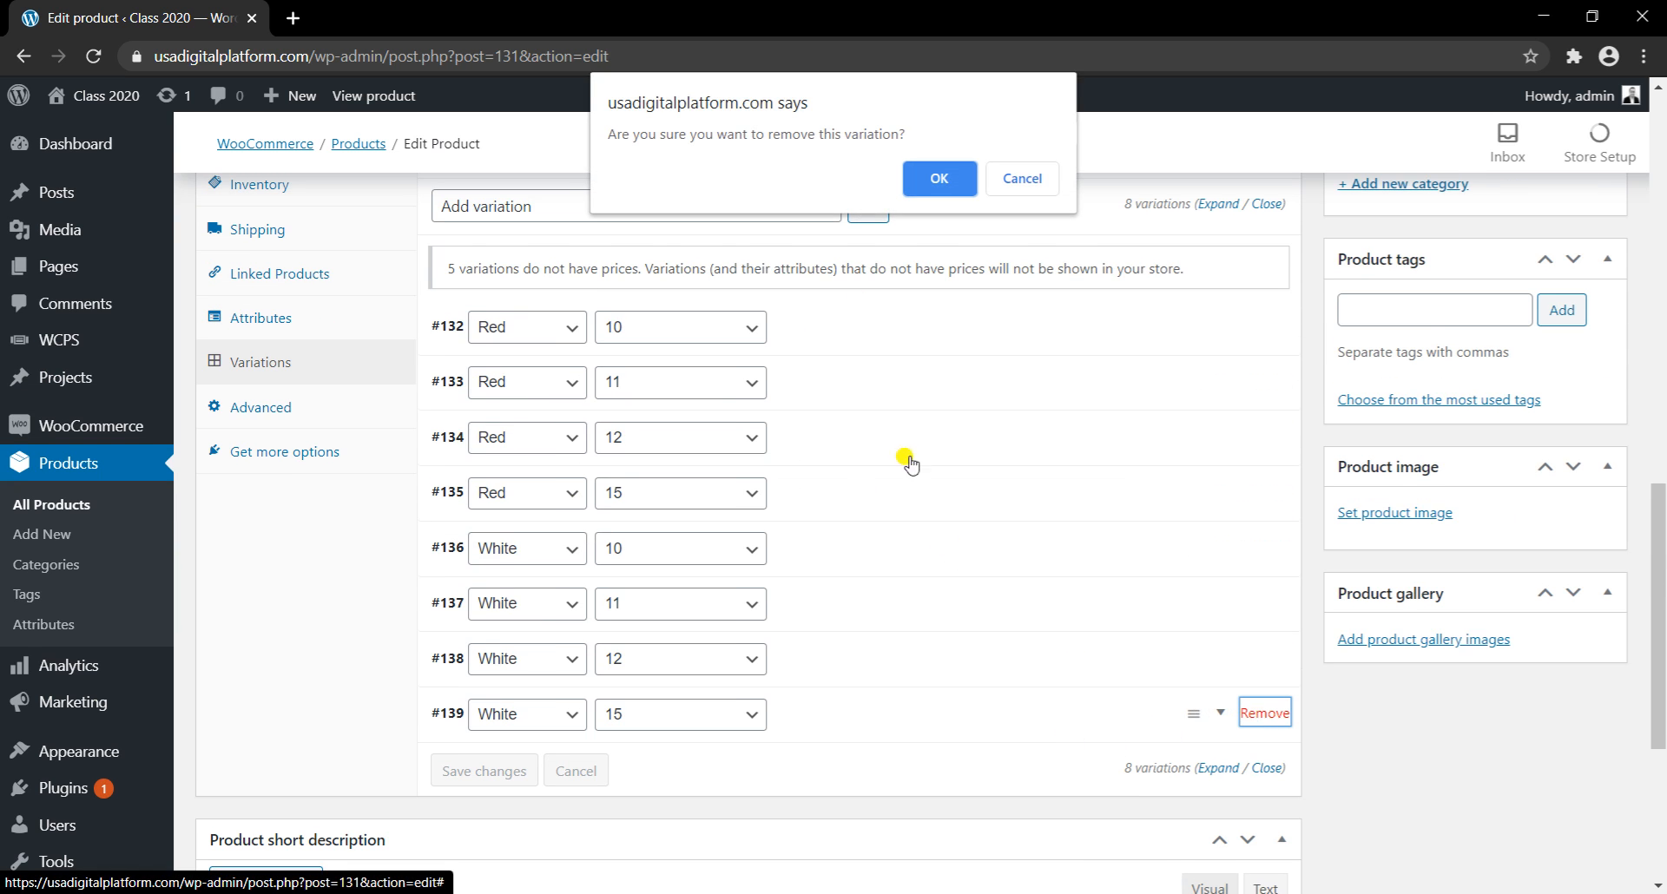
left_click(912, 177)
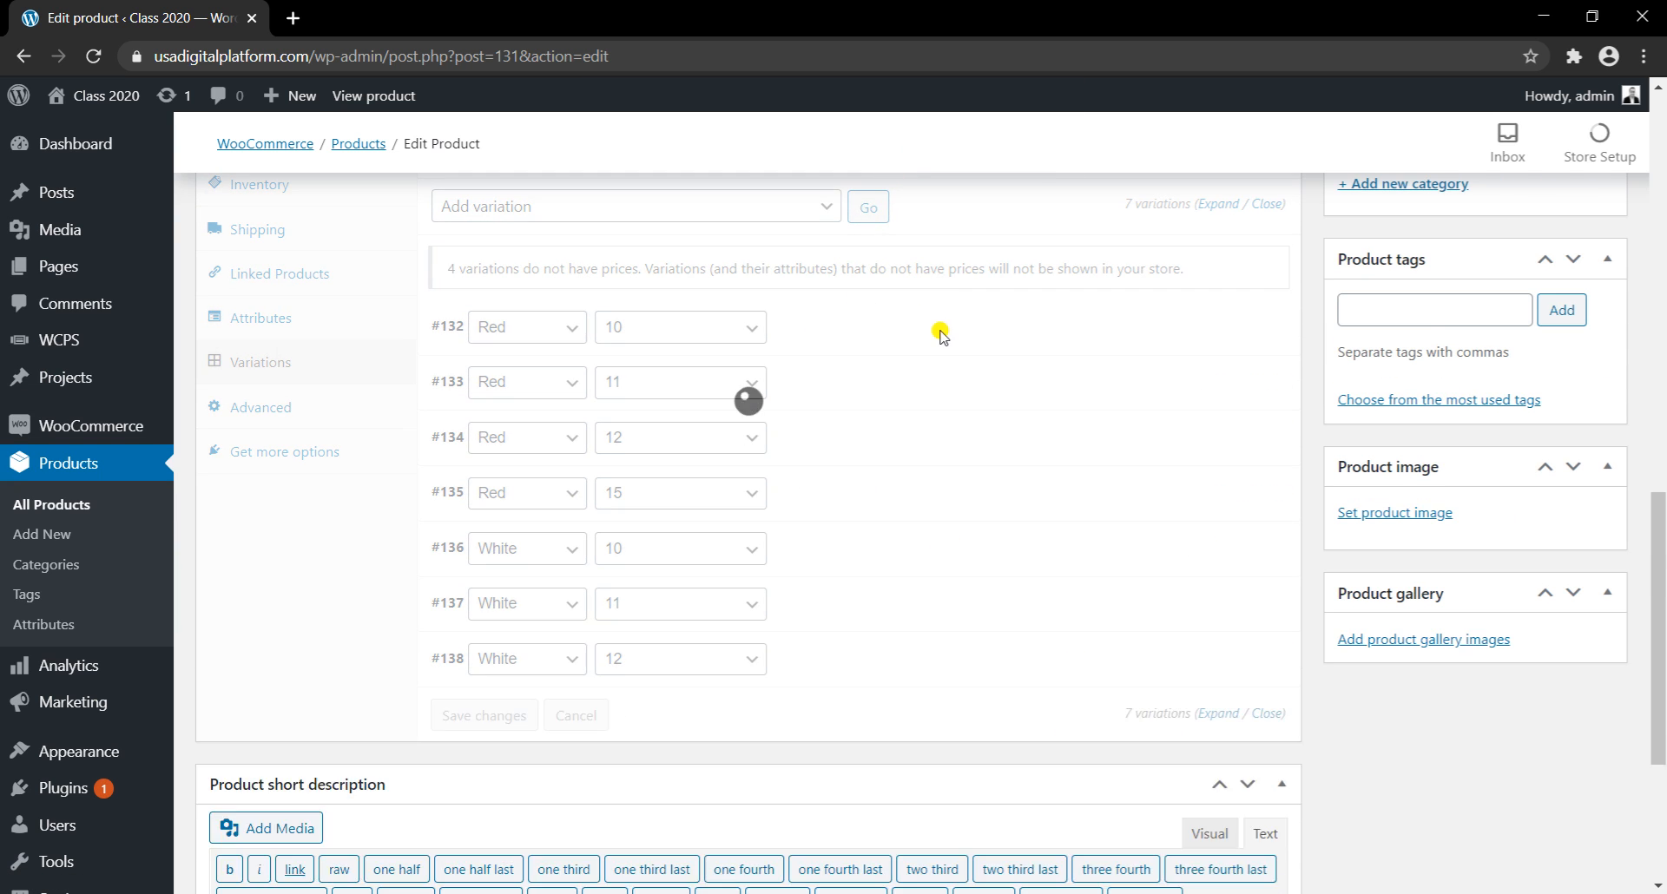
left_click(1263, 658)
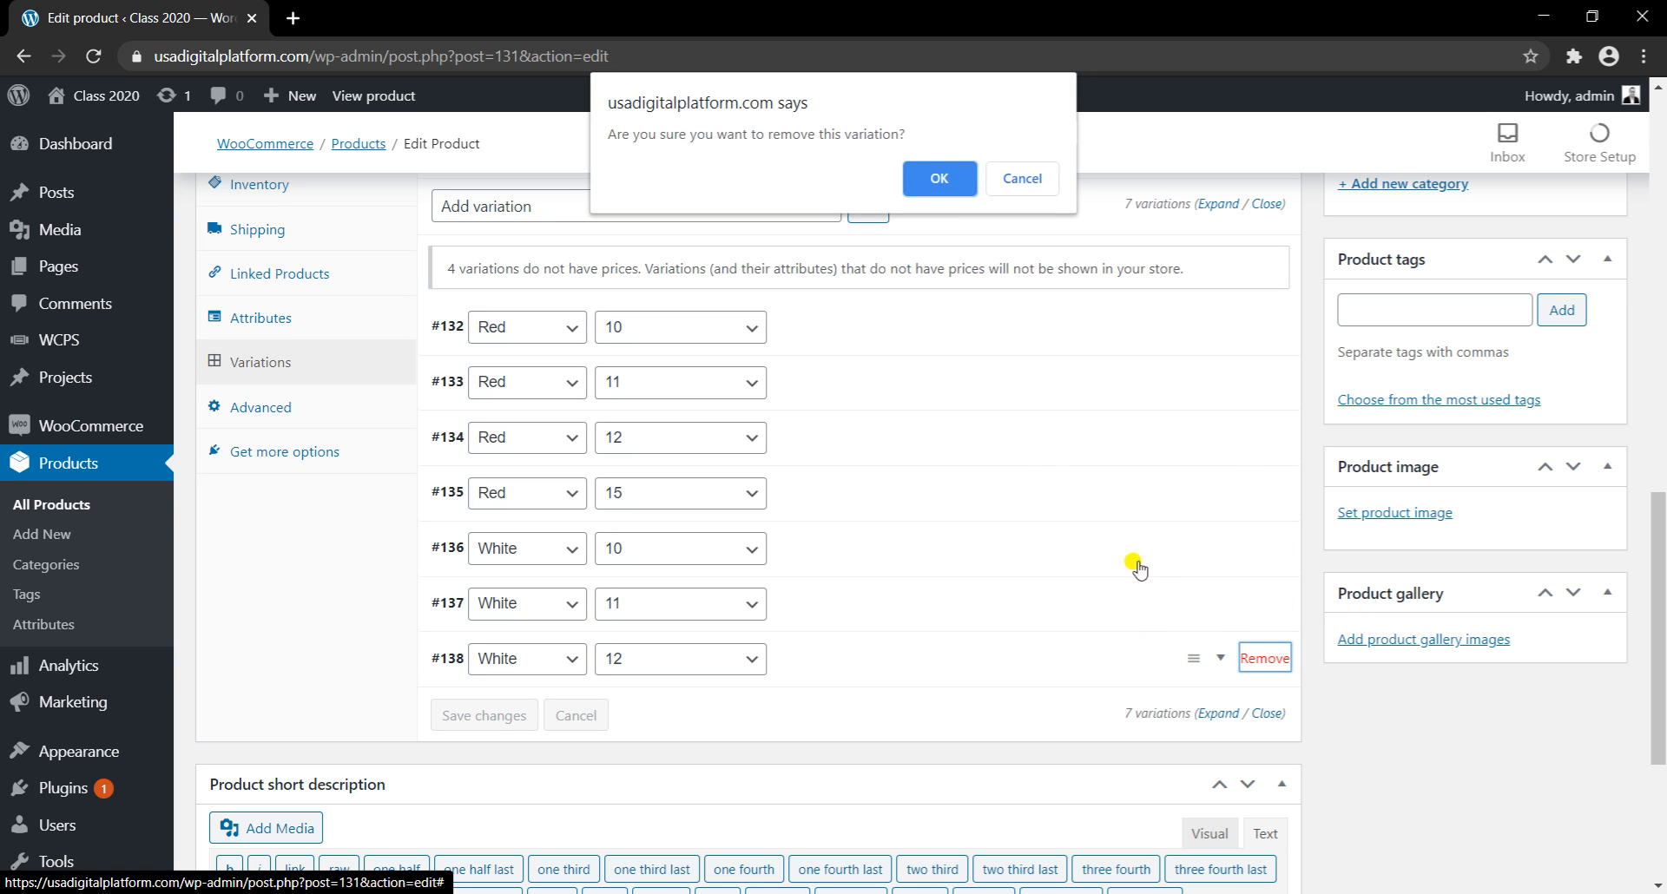
left_click(943, 191)
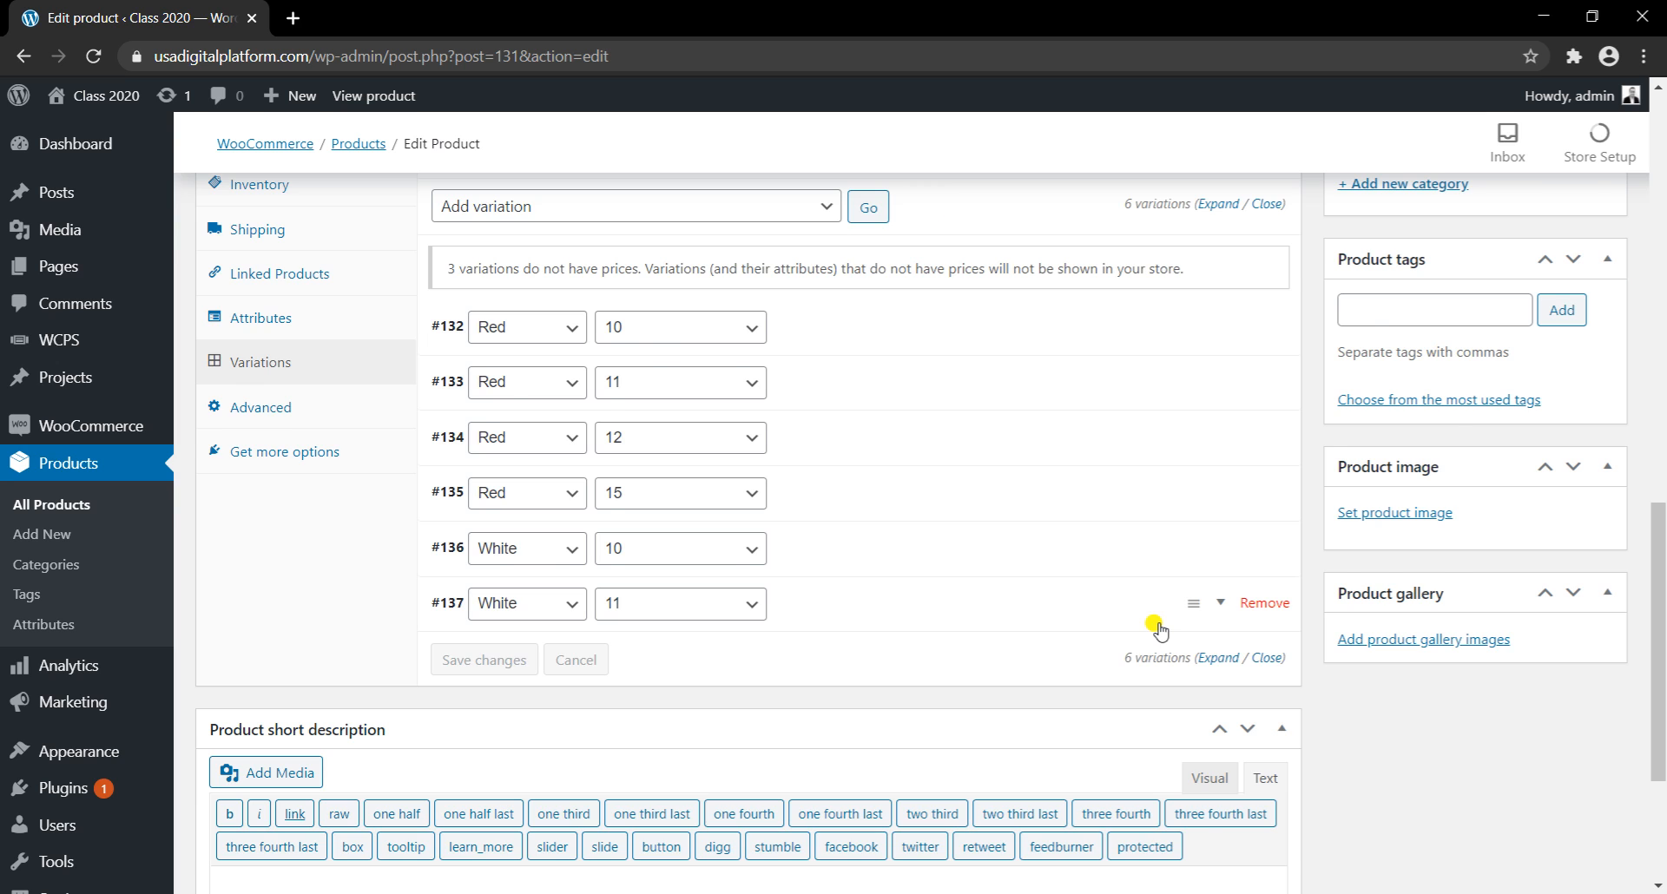
Step: Look over the product's advanced settings and the recommended extensions
scroll(1160, 632, "up", 3)
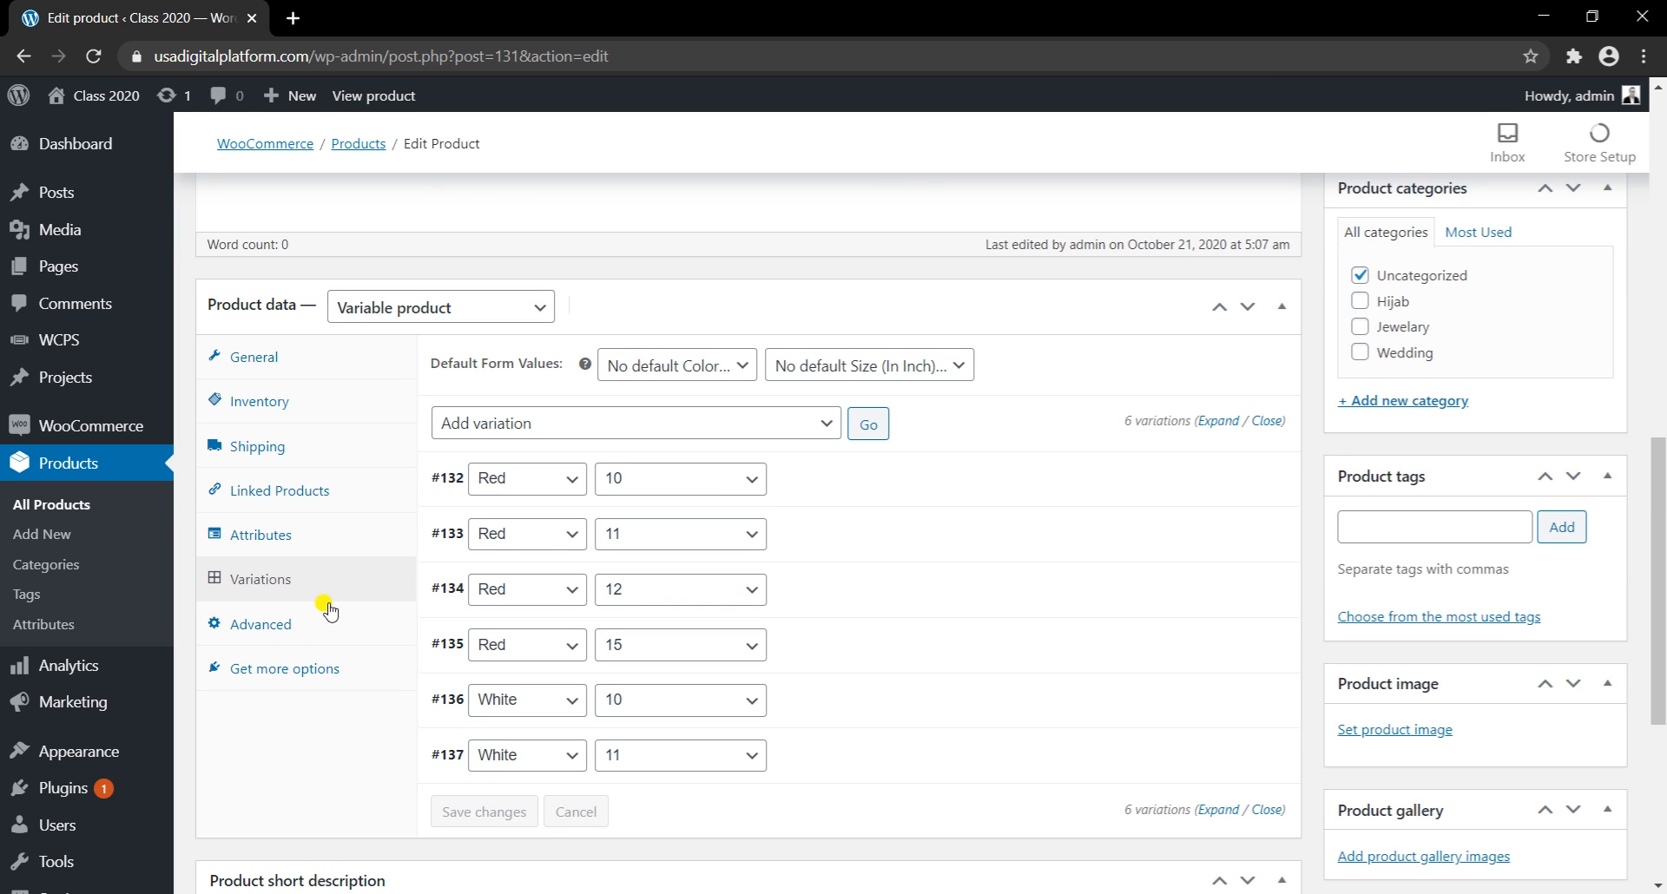
left_click(273, 636)
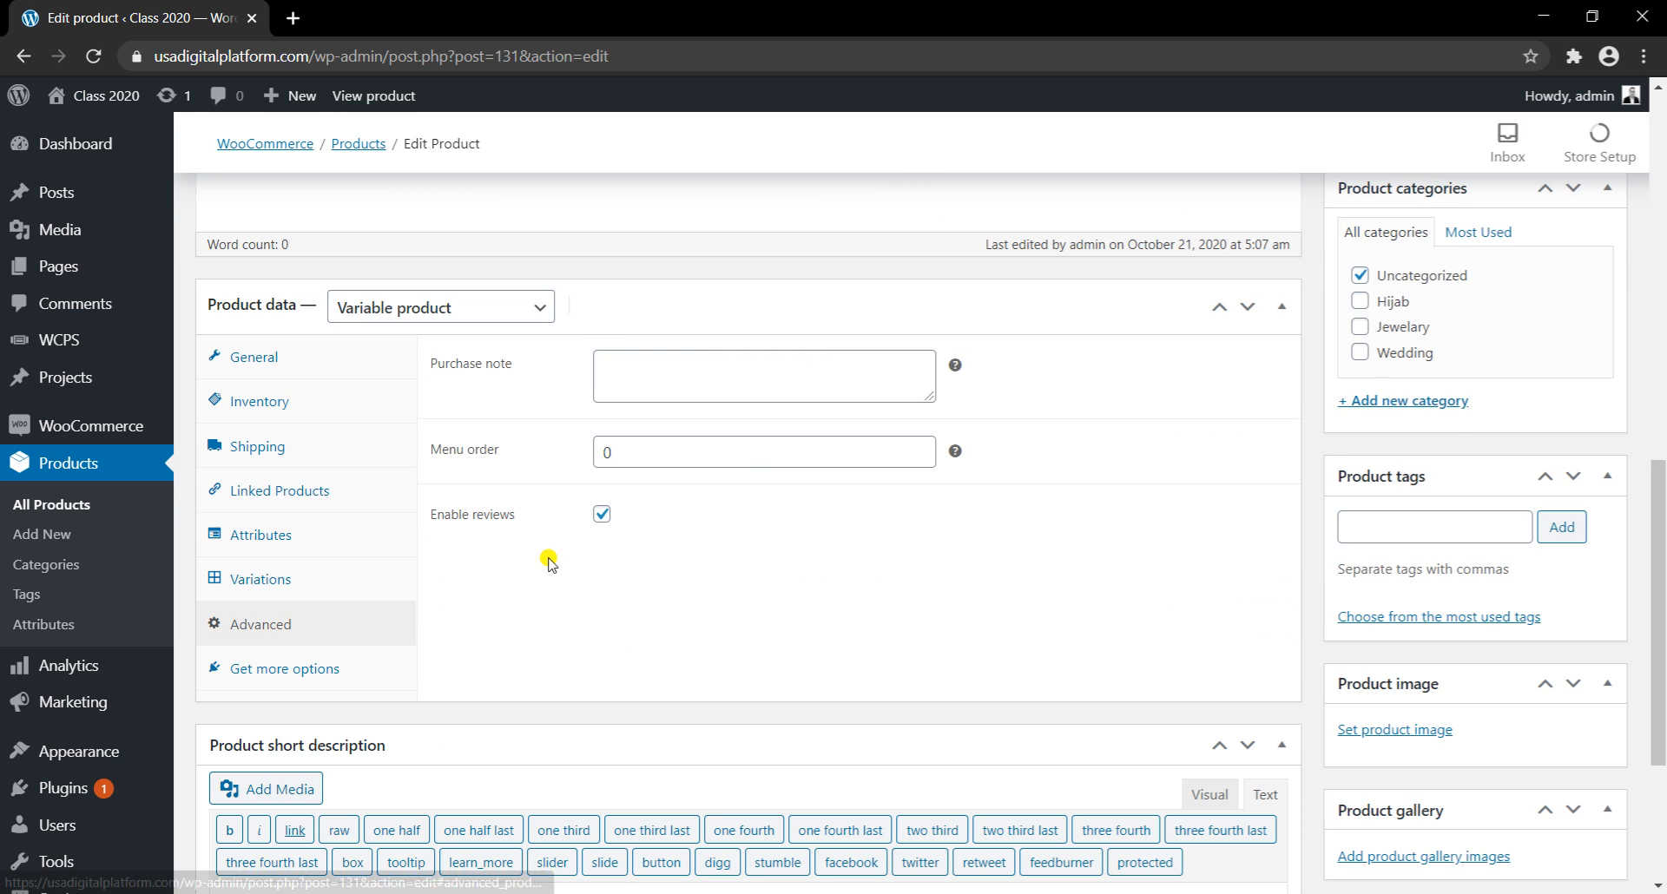
left_click(292, 670)
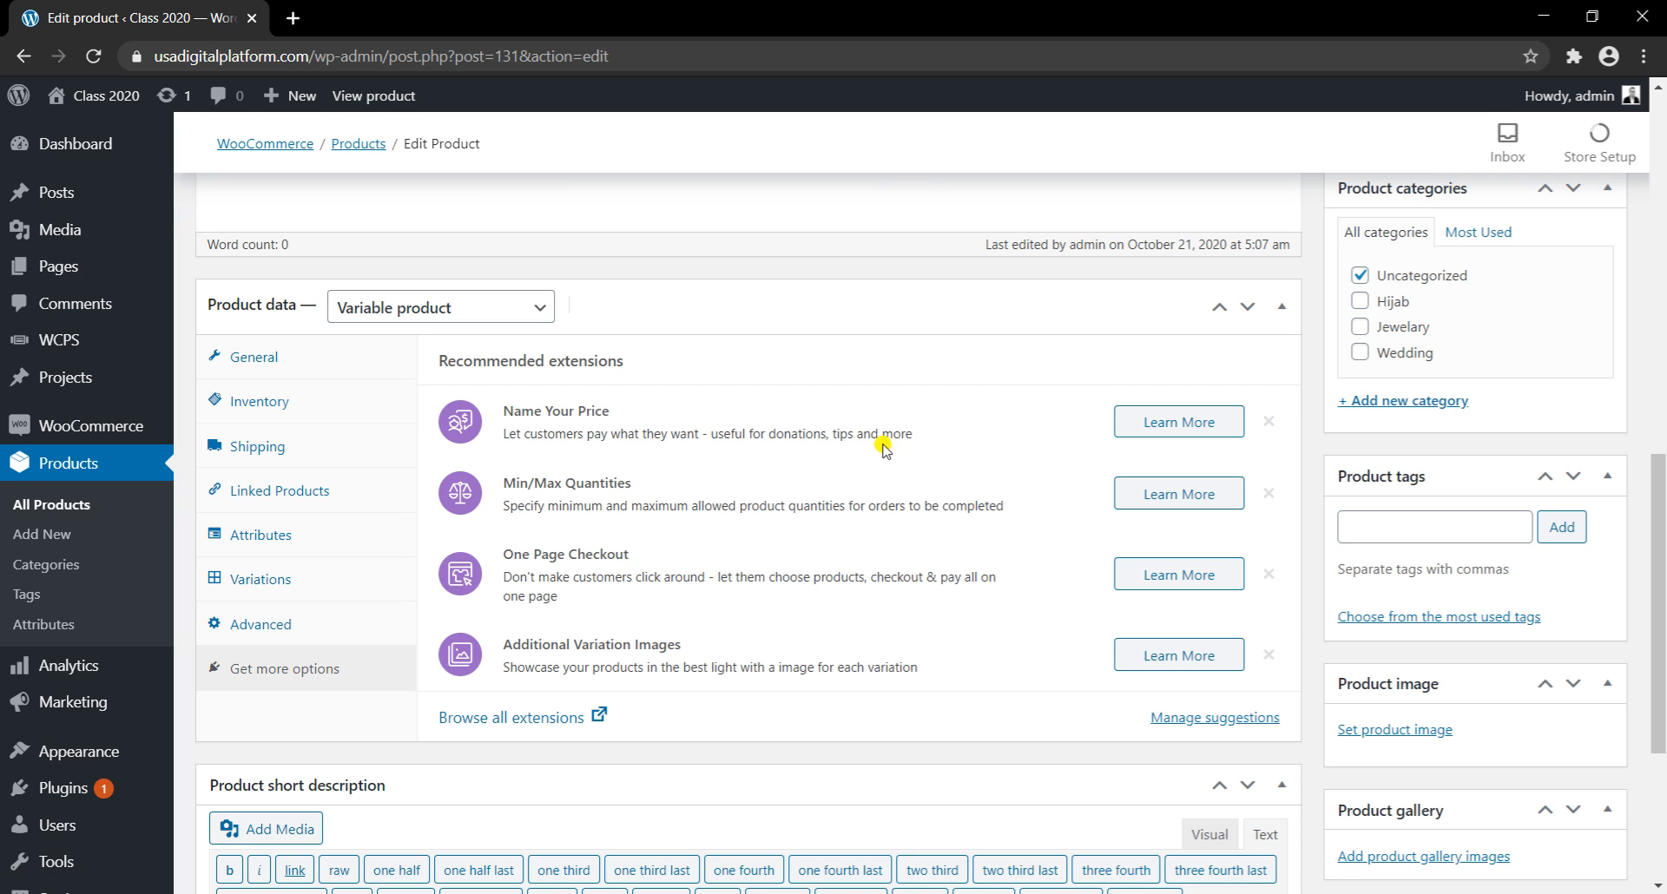
Step: Set the product image to il_794xN.1938859683_dzl6.jpg, the black hijab with gold broaches, from the media library
scroll(1389, 508, "down", 3)
left_click(1384, 621)
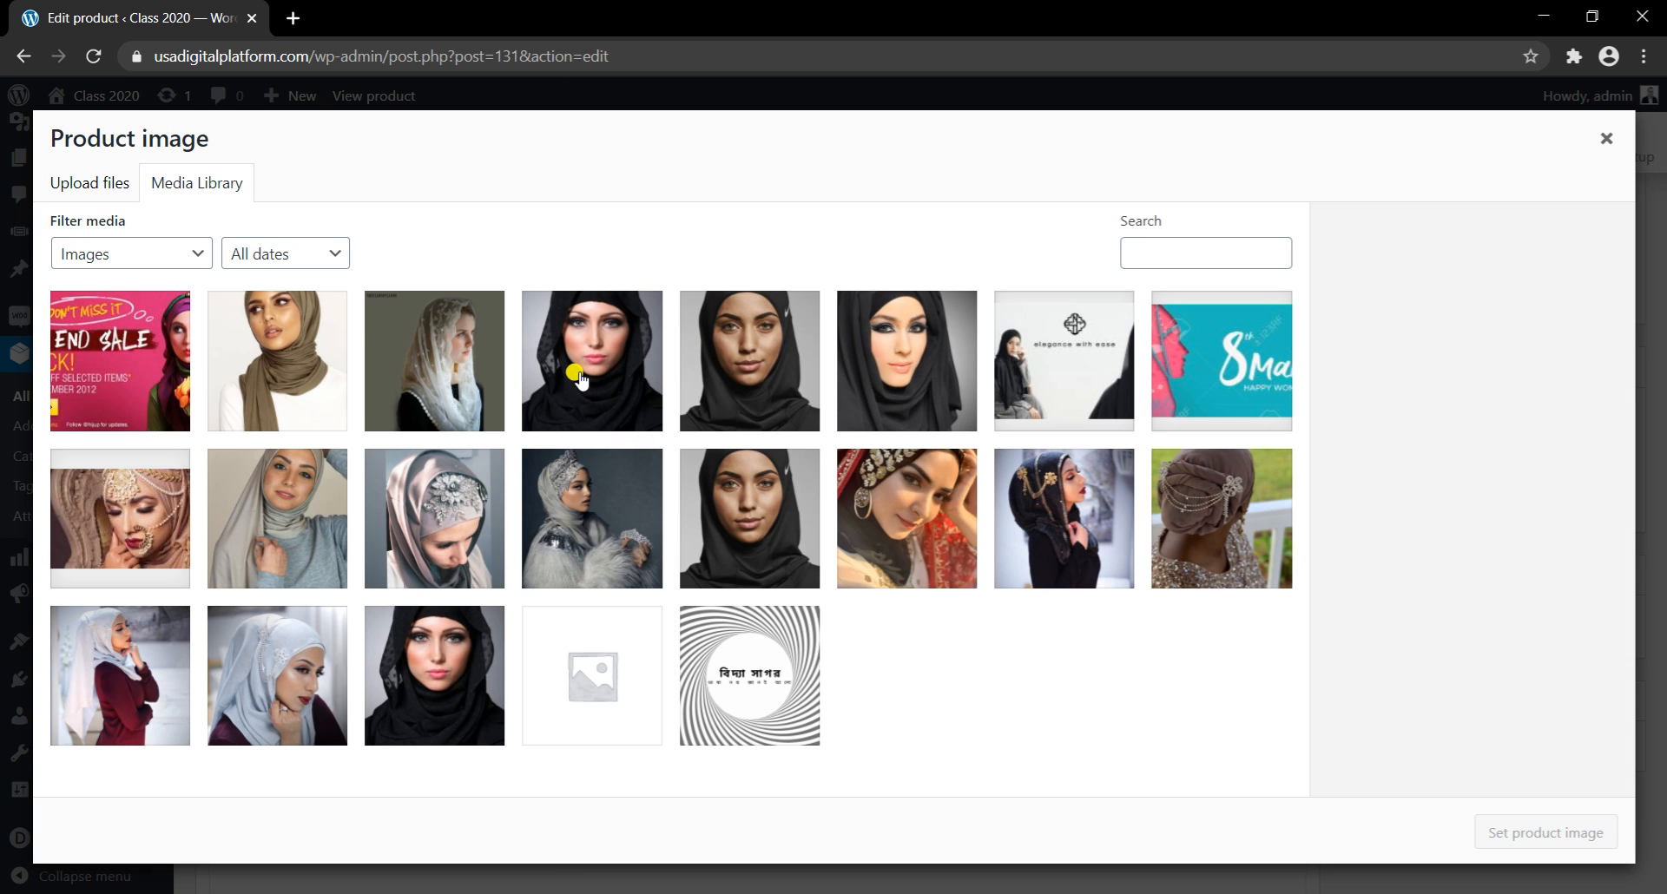
left_click(580, 380)
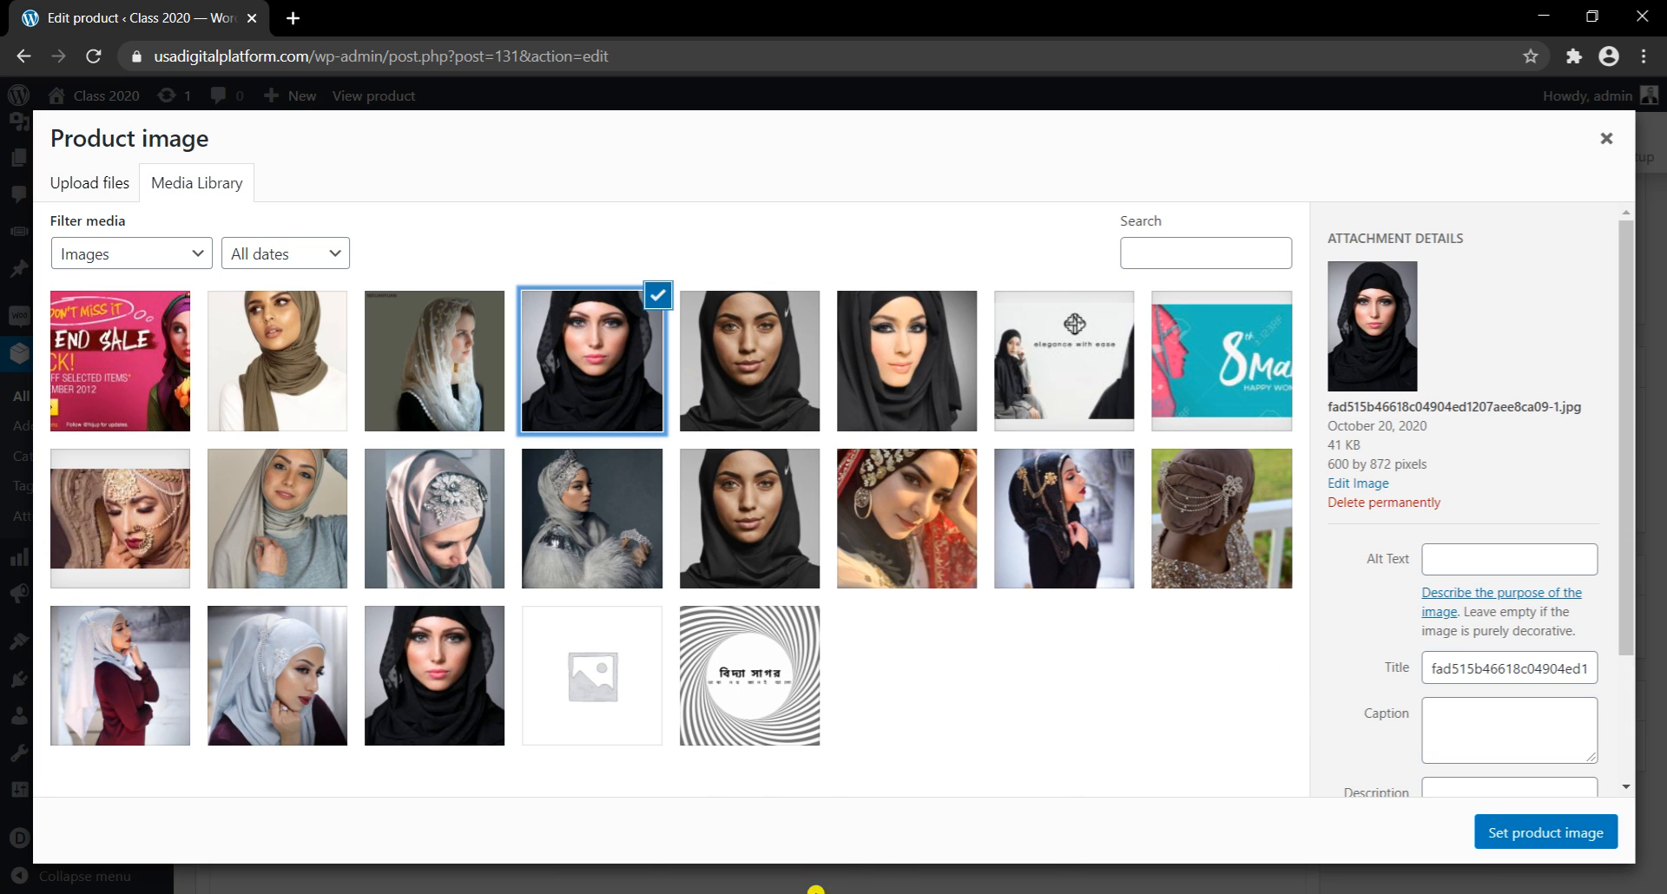
mouse_move(815, 889)
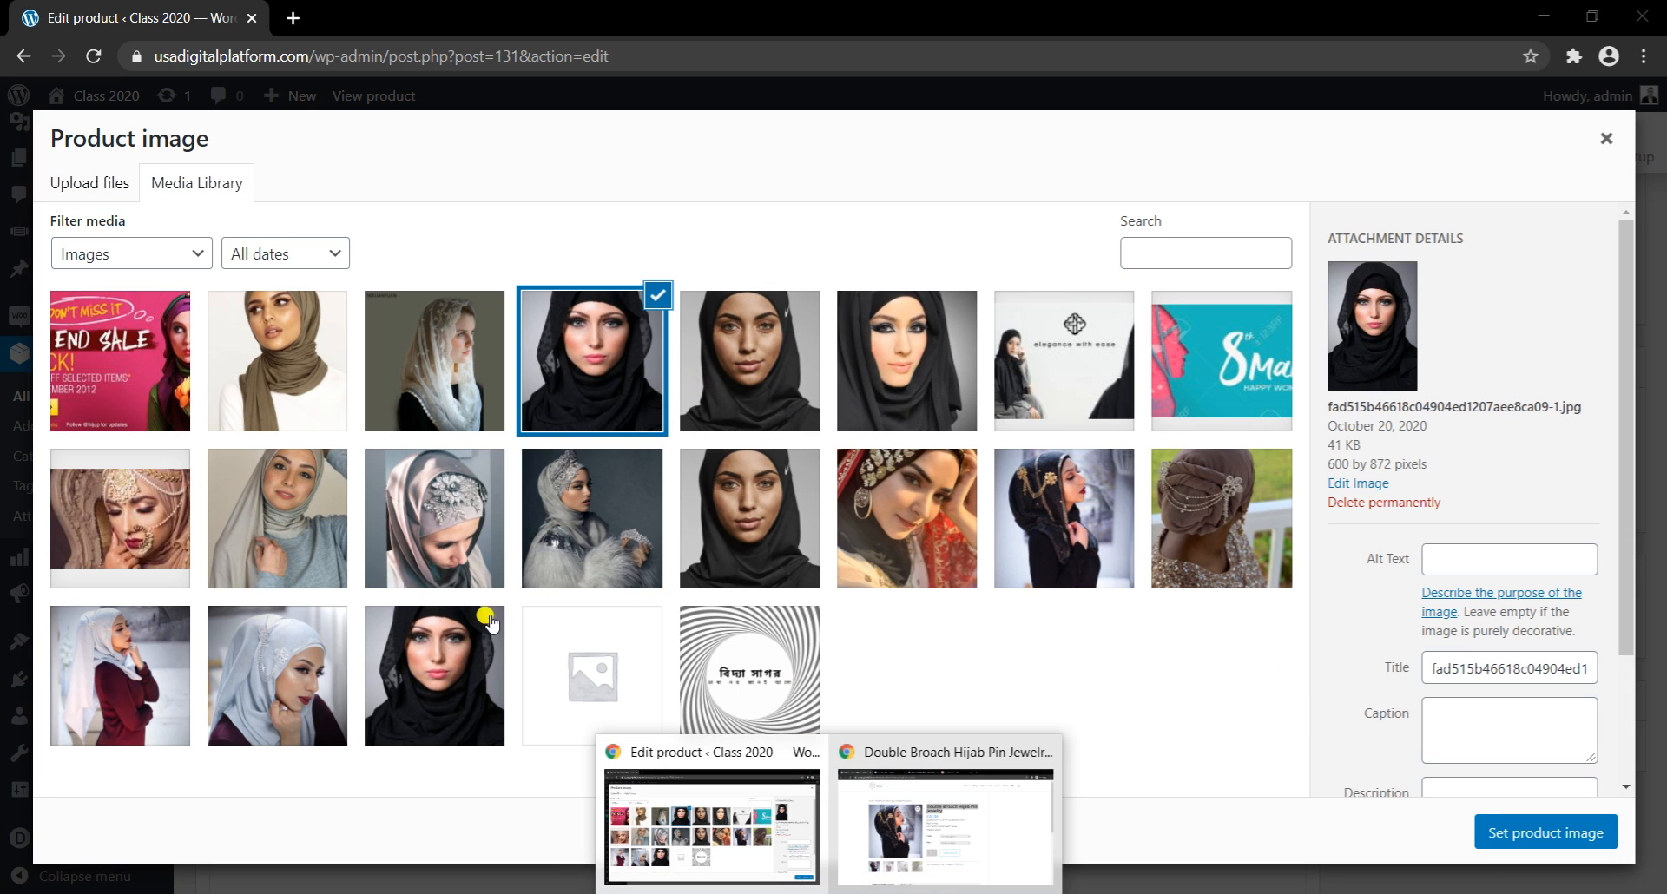
left_click(1142, 521)
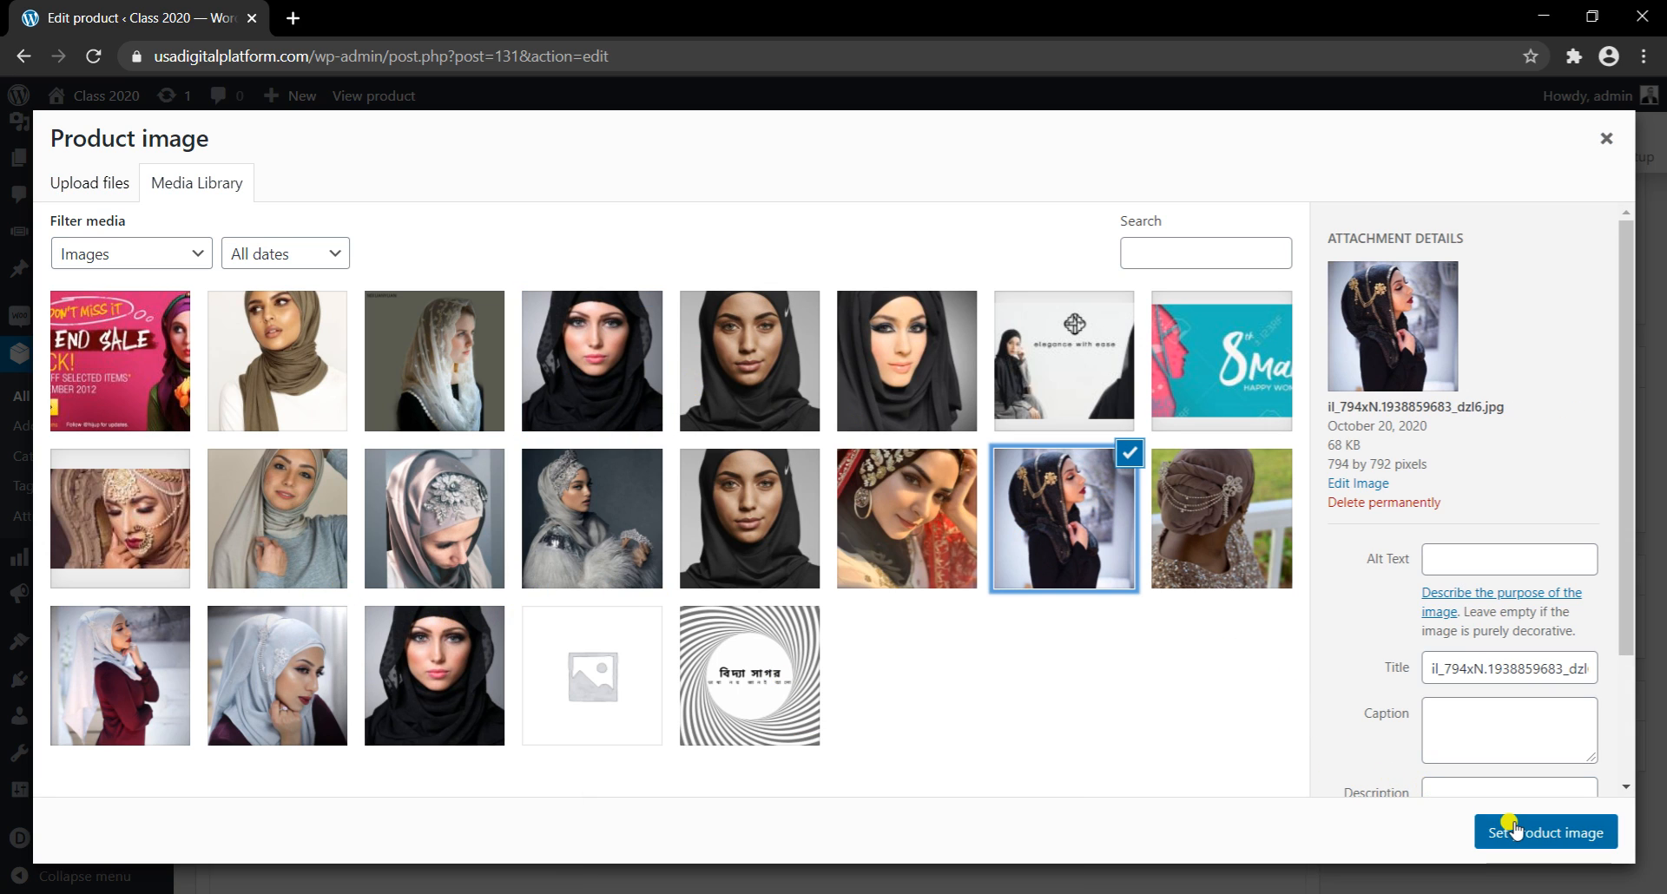
left_click(1511, 831)
Step: Add four library images to the product gallery: the red patterned hijab, black hijab with gold broaches, brown hijab from behind and jewelled bridal headpiece
scroll(1389, 451, "down", 3)
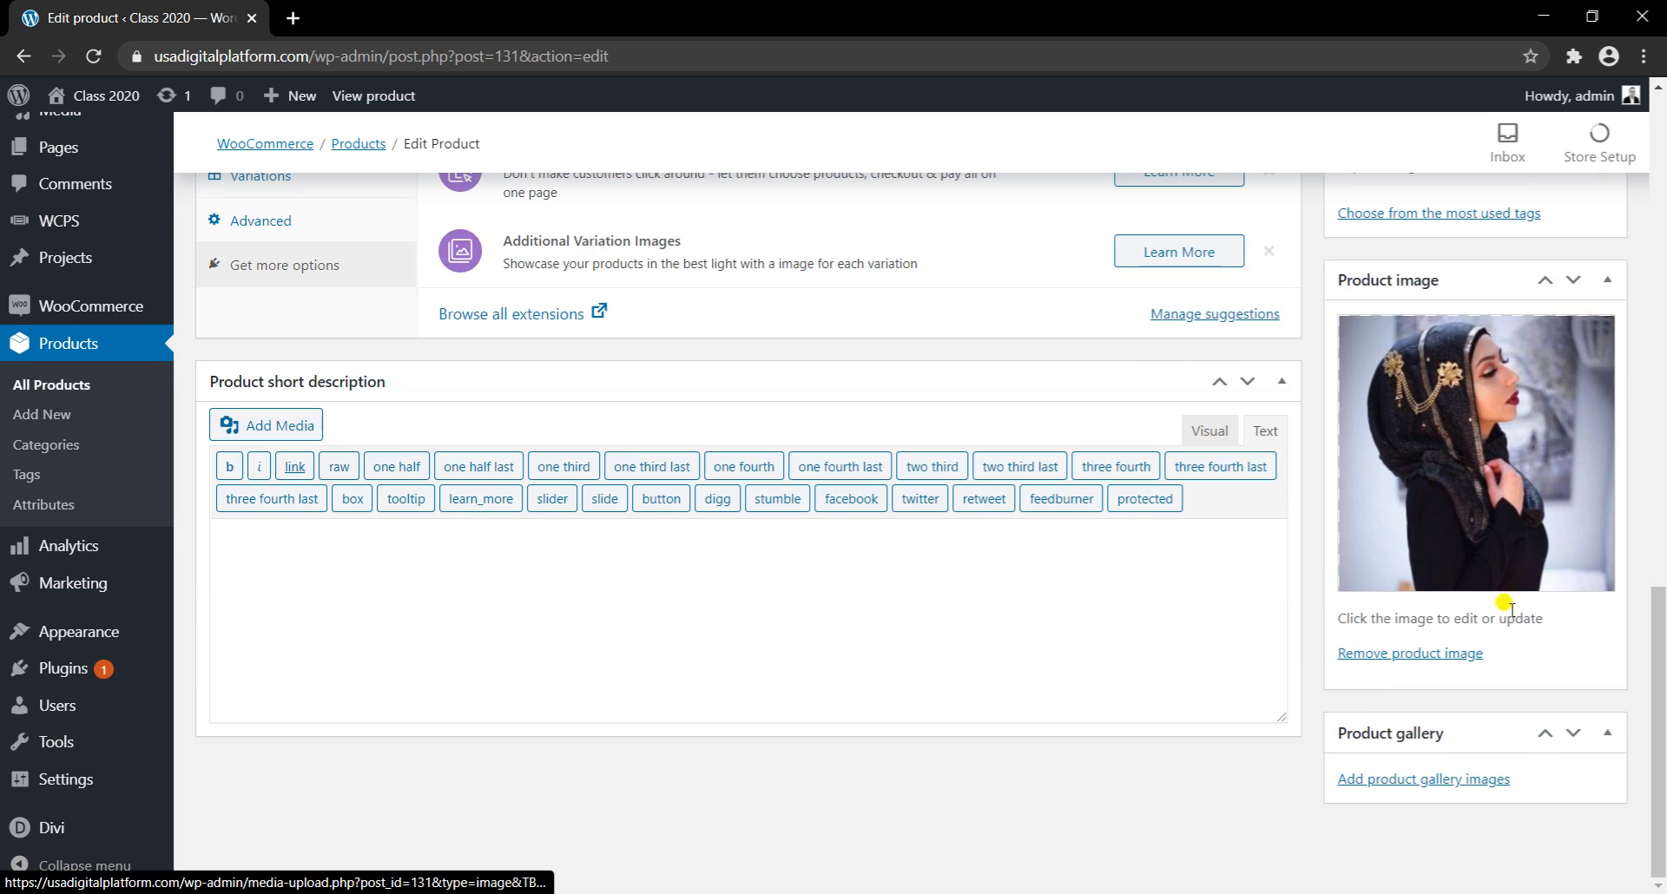
left_click(1415, 781)
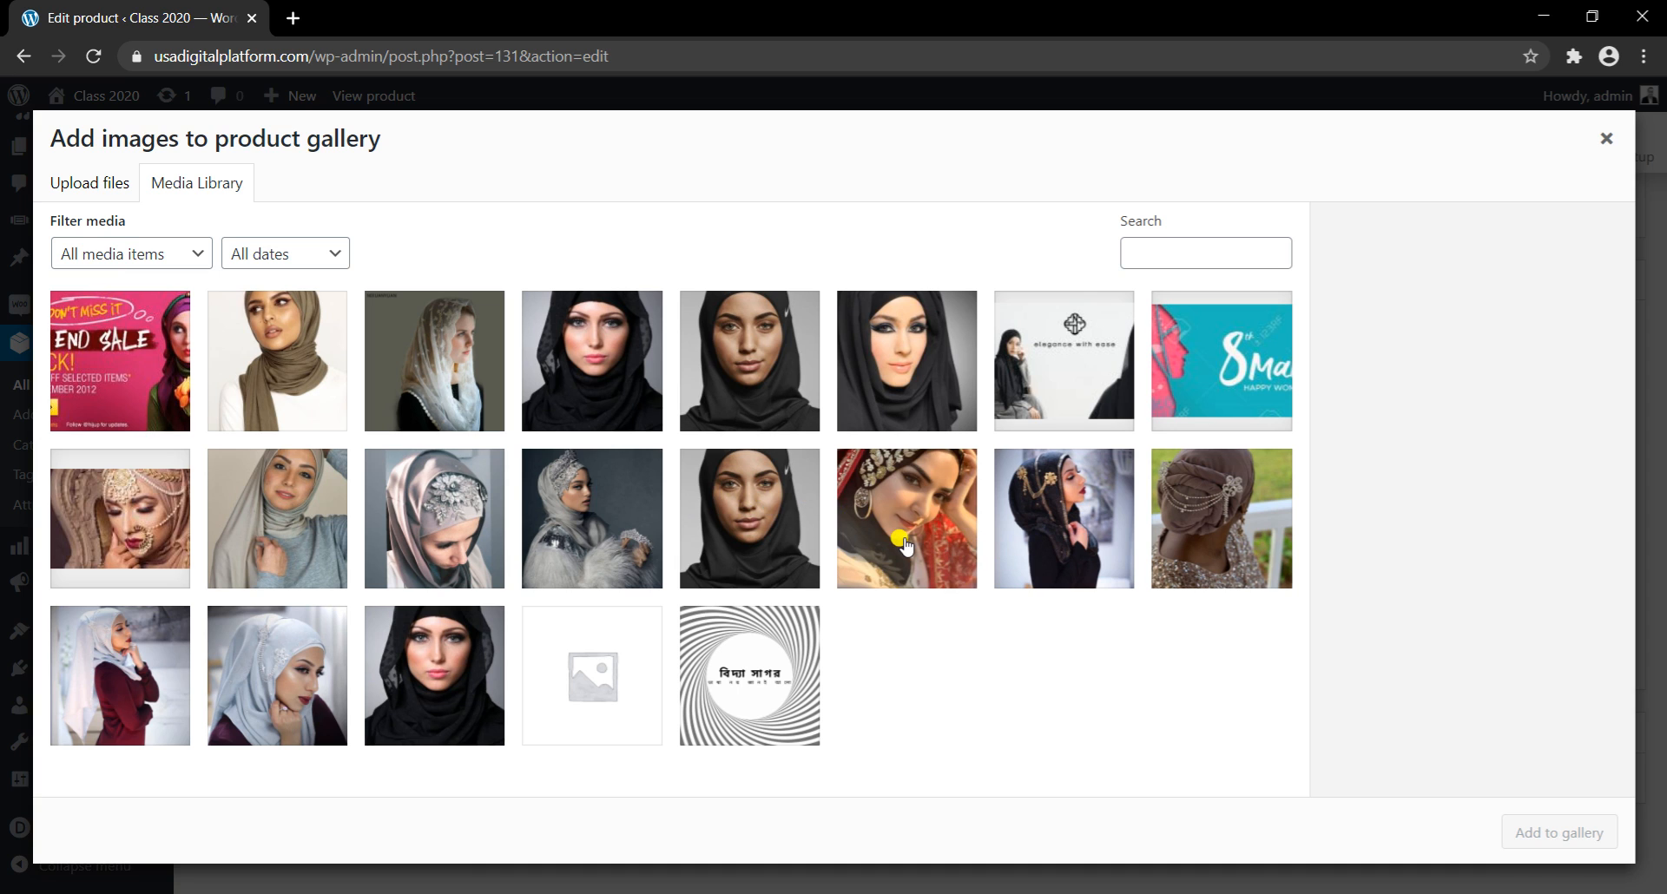
left_click(903, 545)
left_click(1099, 528)
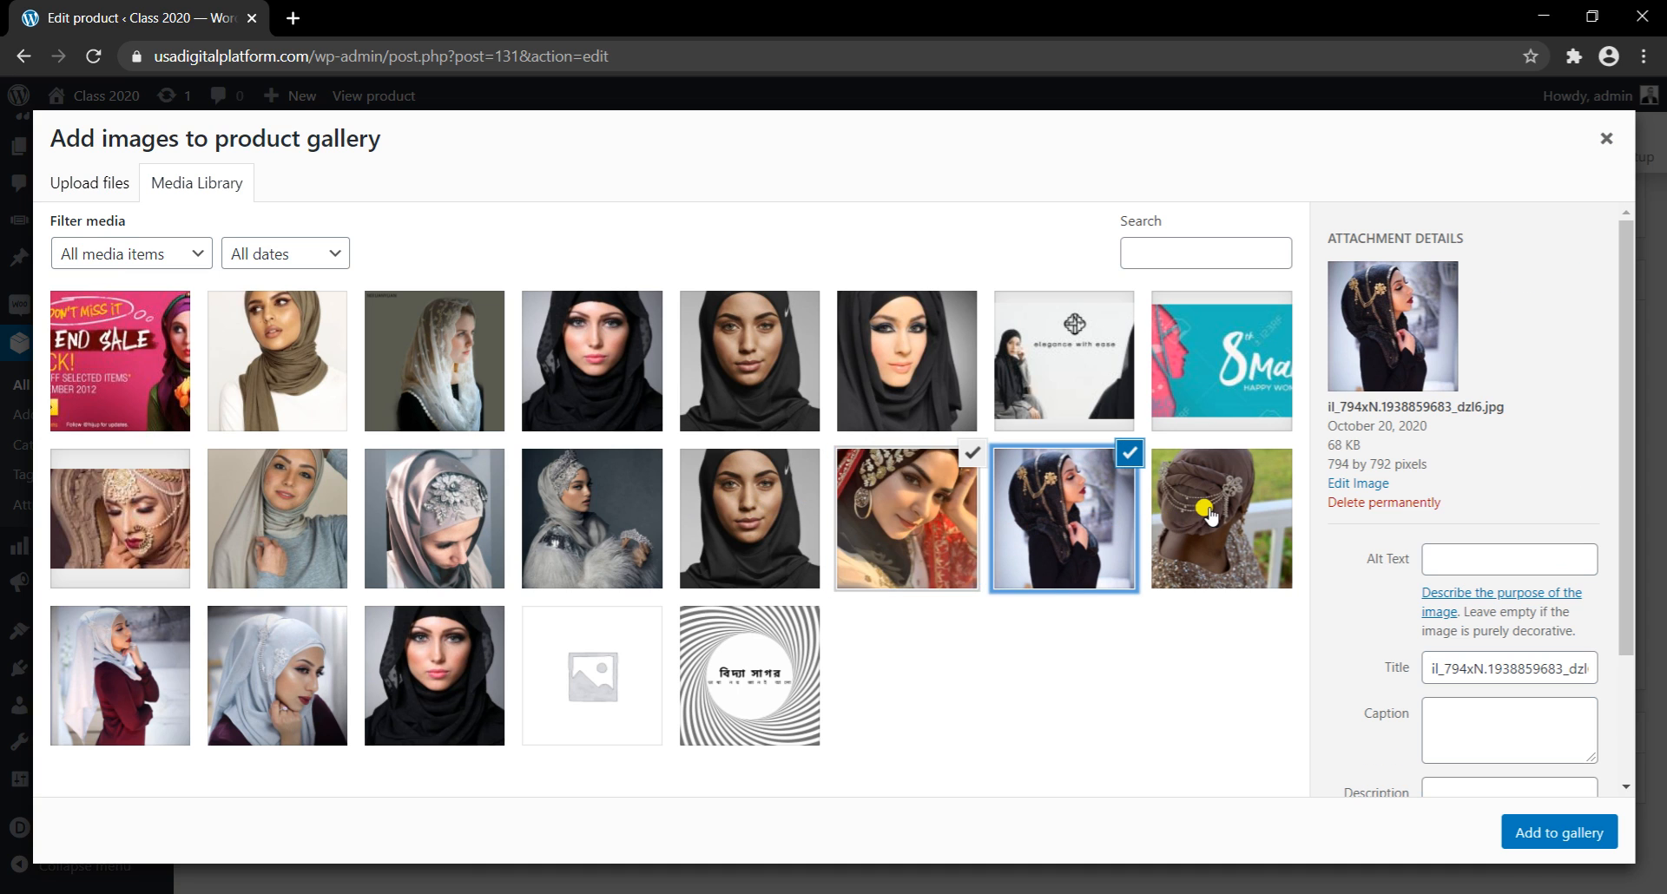
left_click(1211, 515)
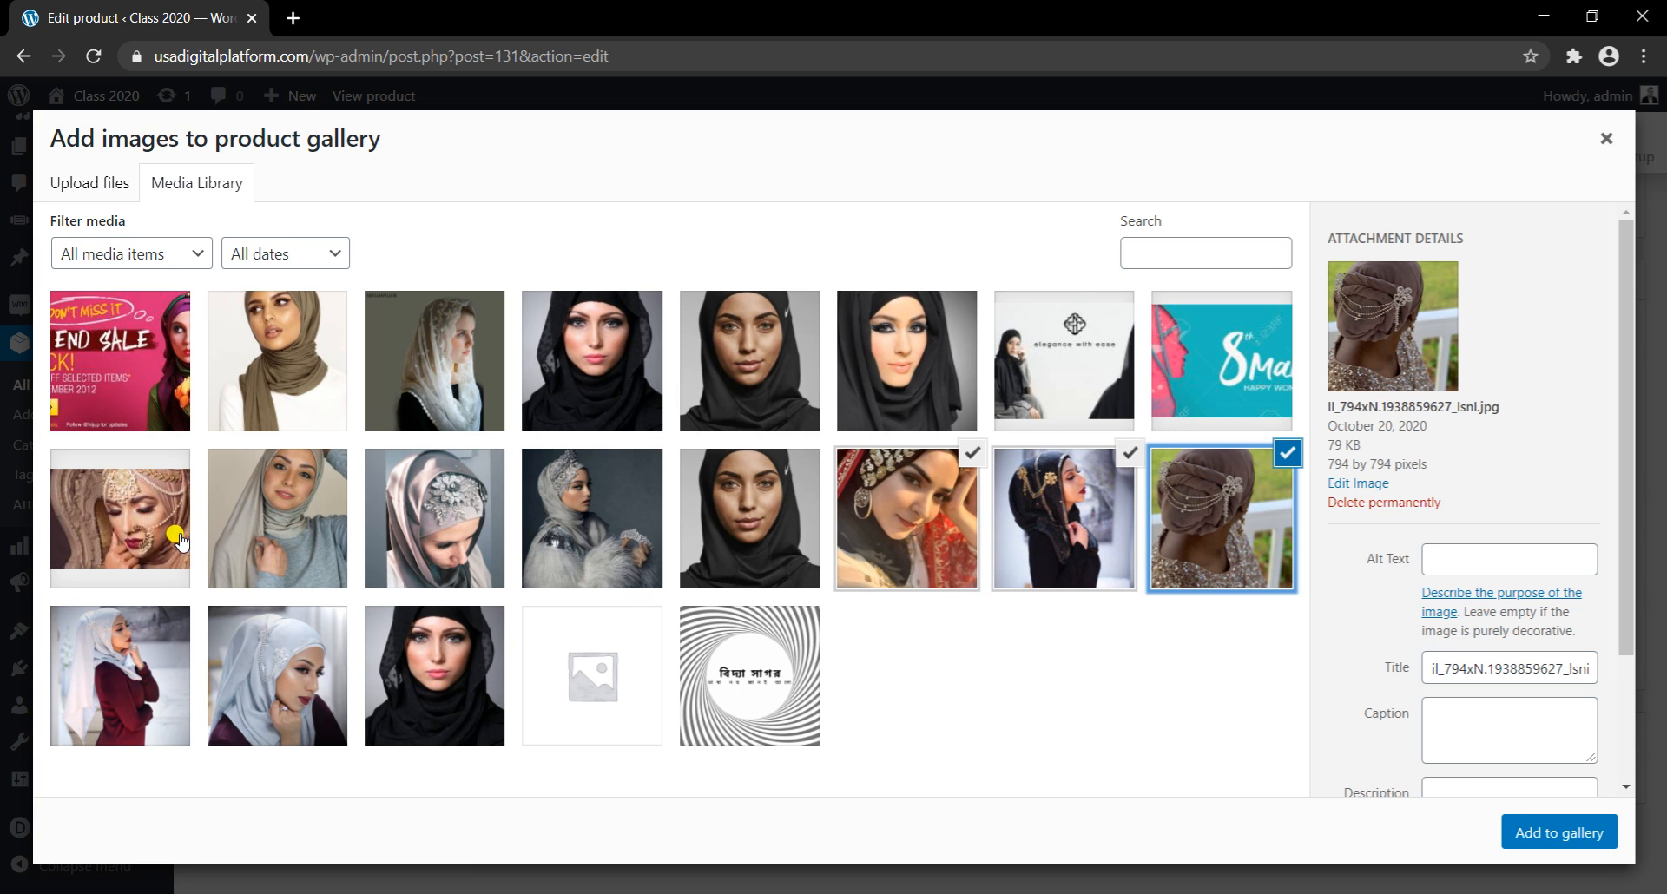
left_click(179, 543)
left_click(1553, 832)
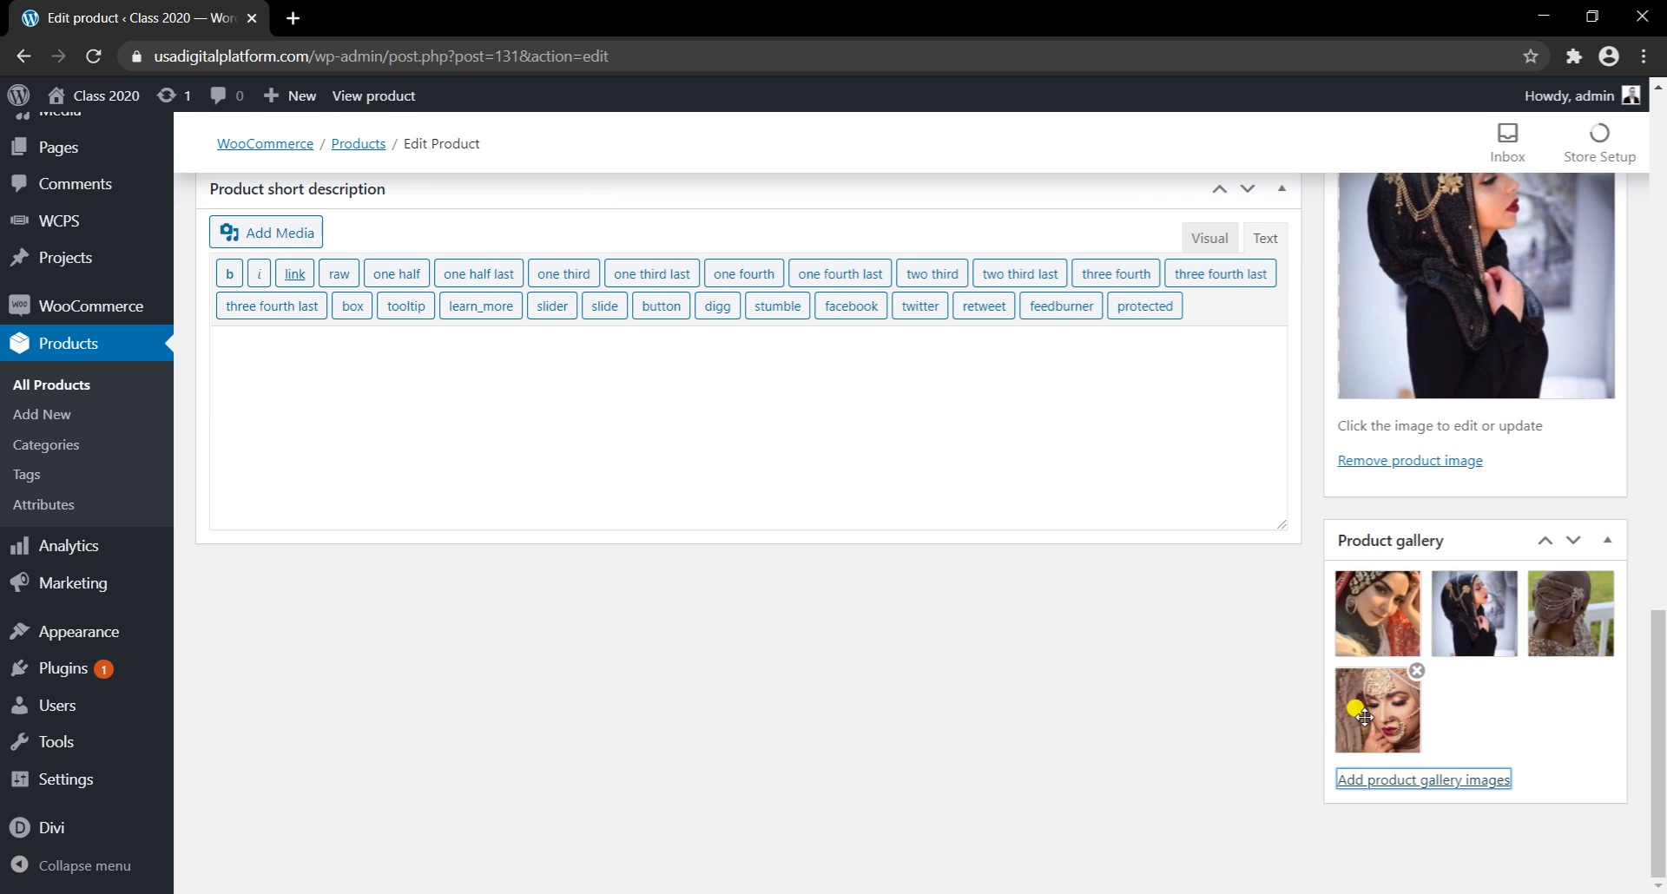
Step: Copy the four-line description from the reference Double Broach Hijab Pin Jewelry page into the product short description
scroll(956, 646, "up", 3)
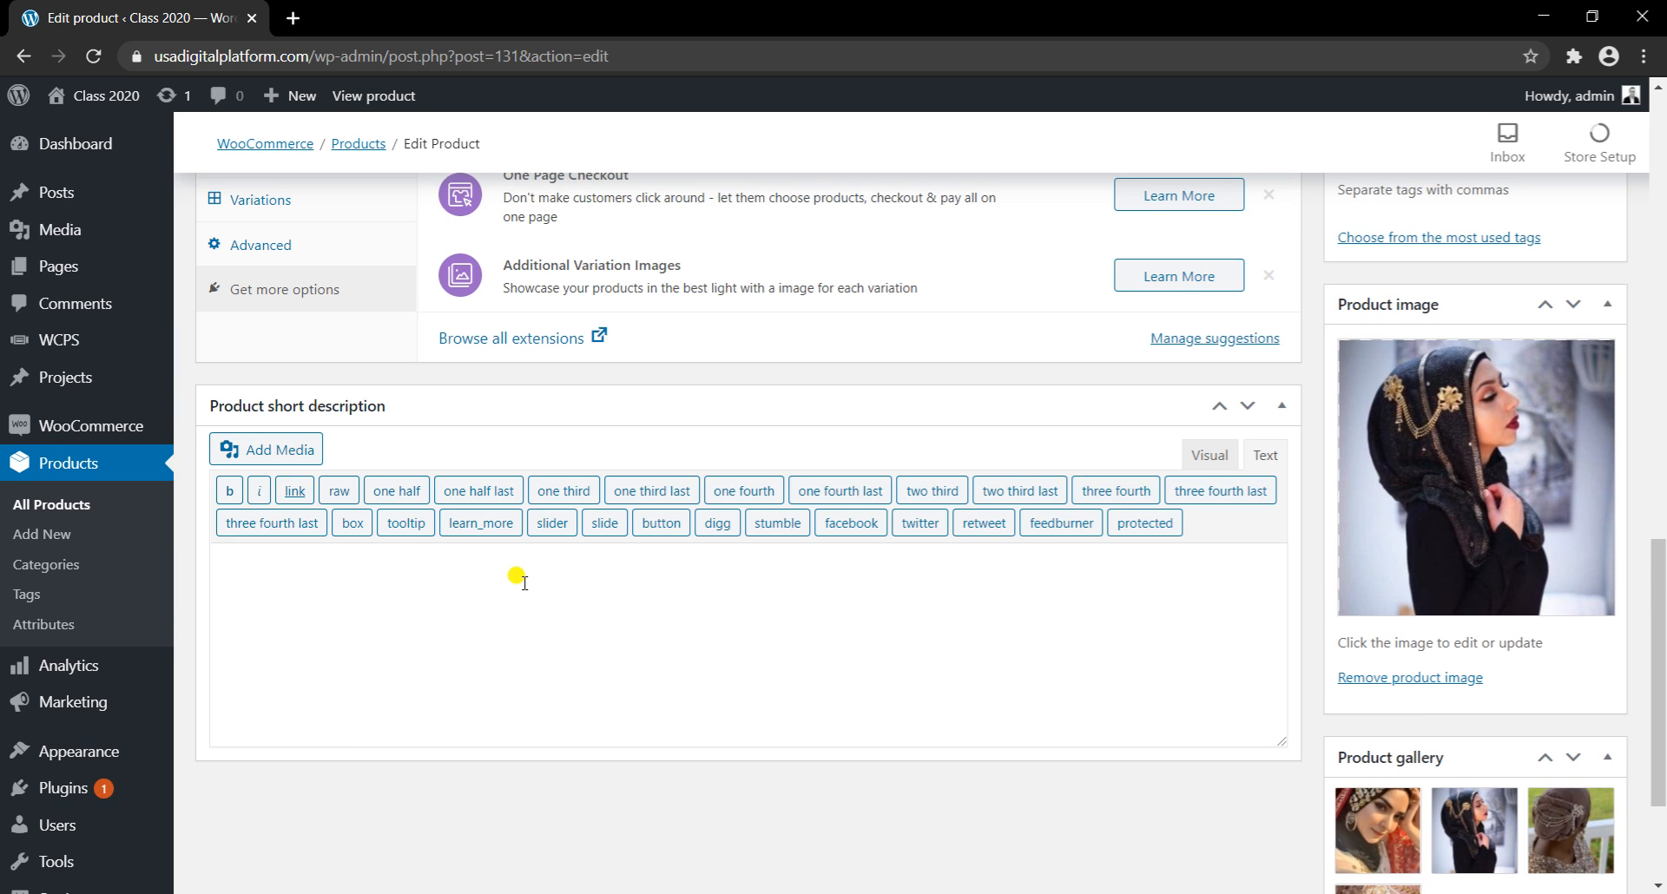
mouse_move(831, 890)
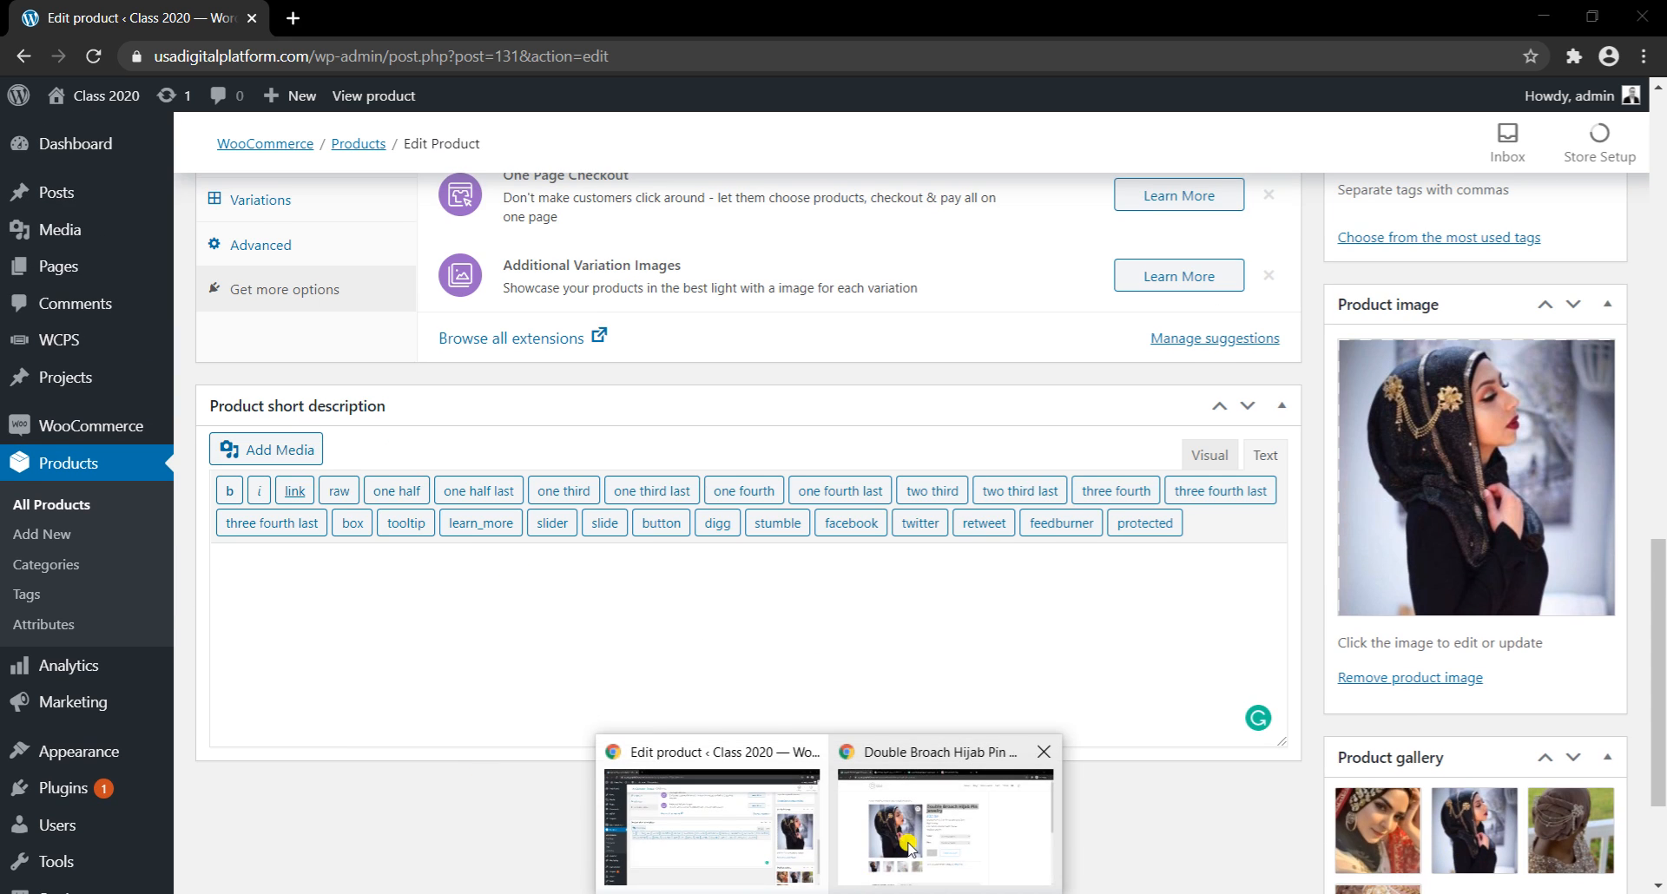
left_click(944, 816)
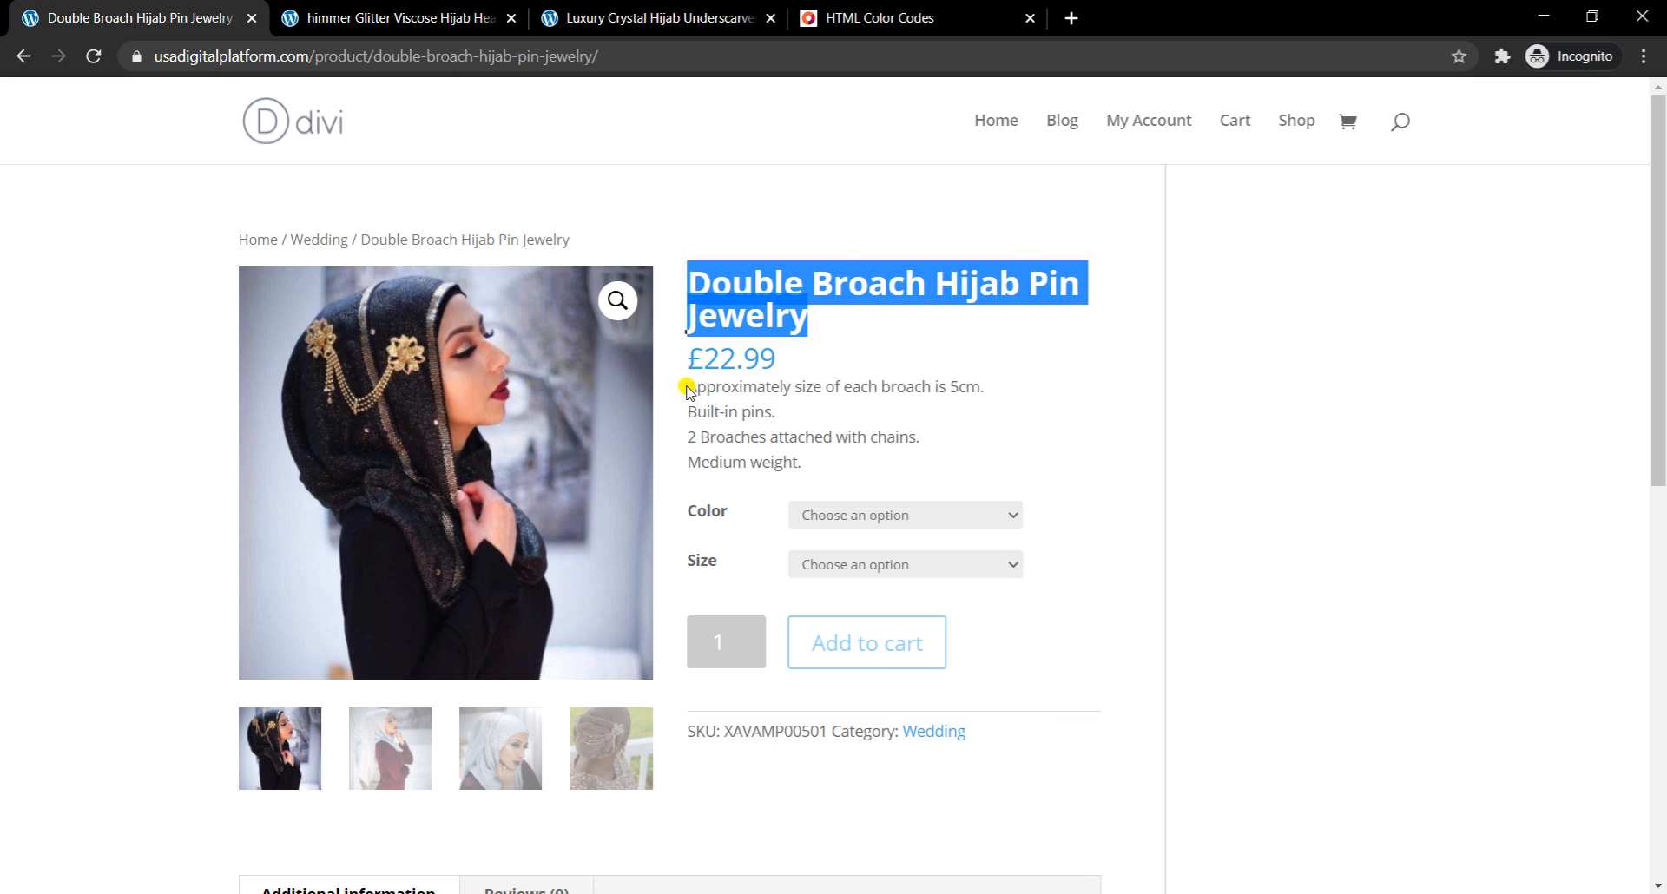
left_click_drag(687, 385, 822, 473)
key("ctrl+c")
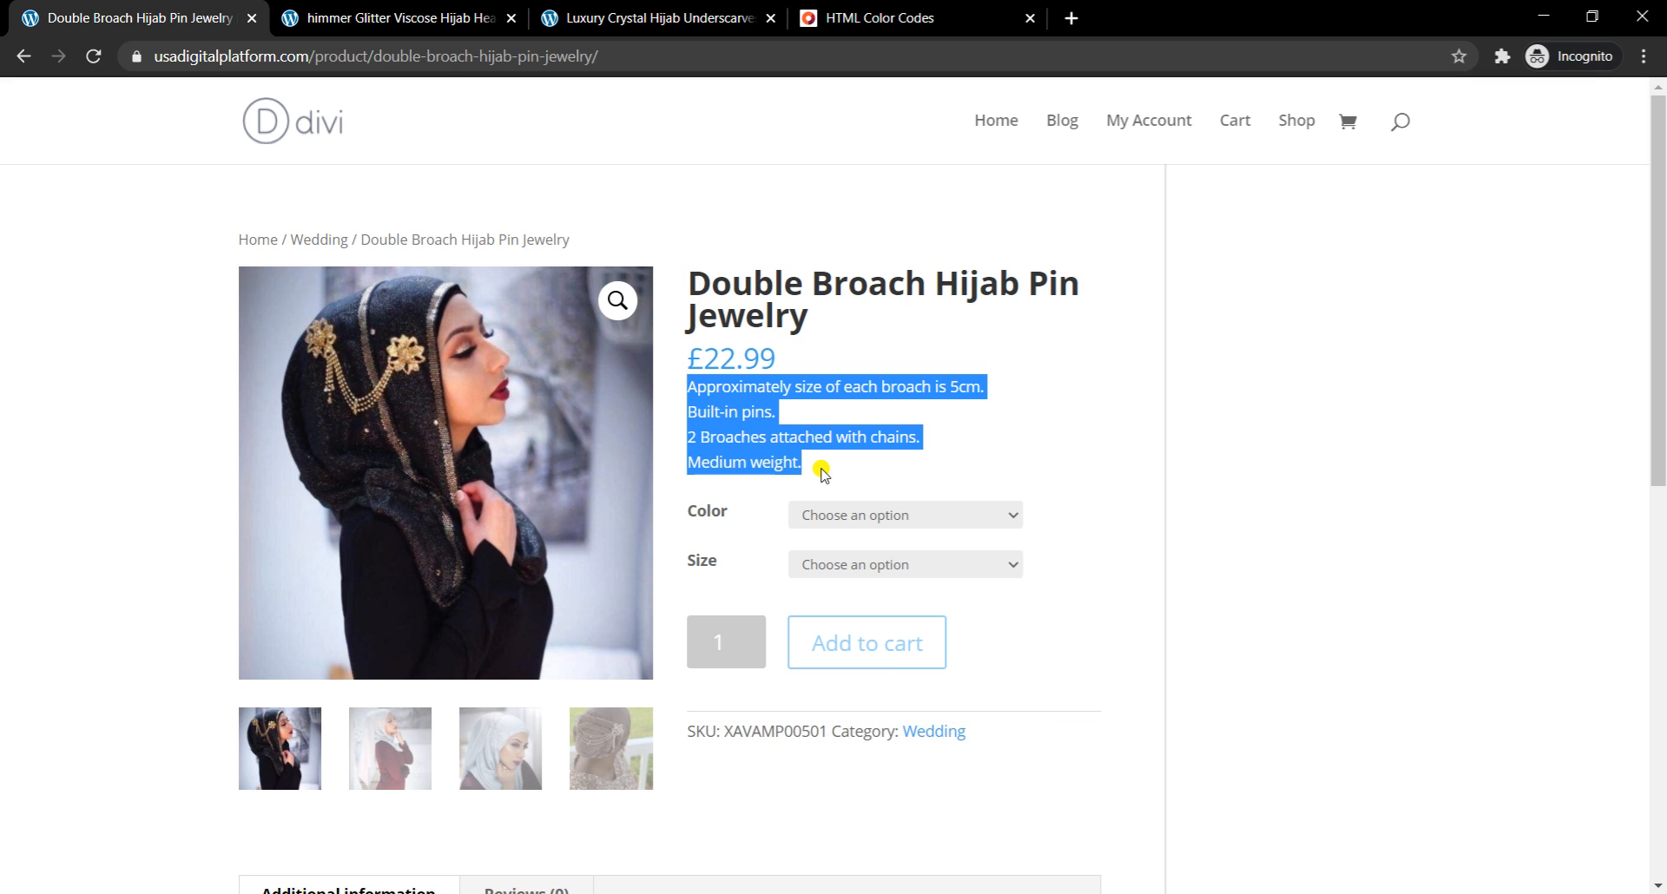
mouse_move(842, 892)
left_click(720, 812)
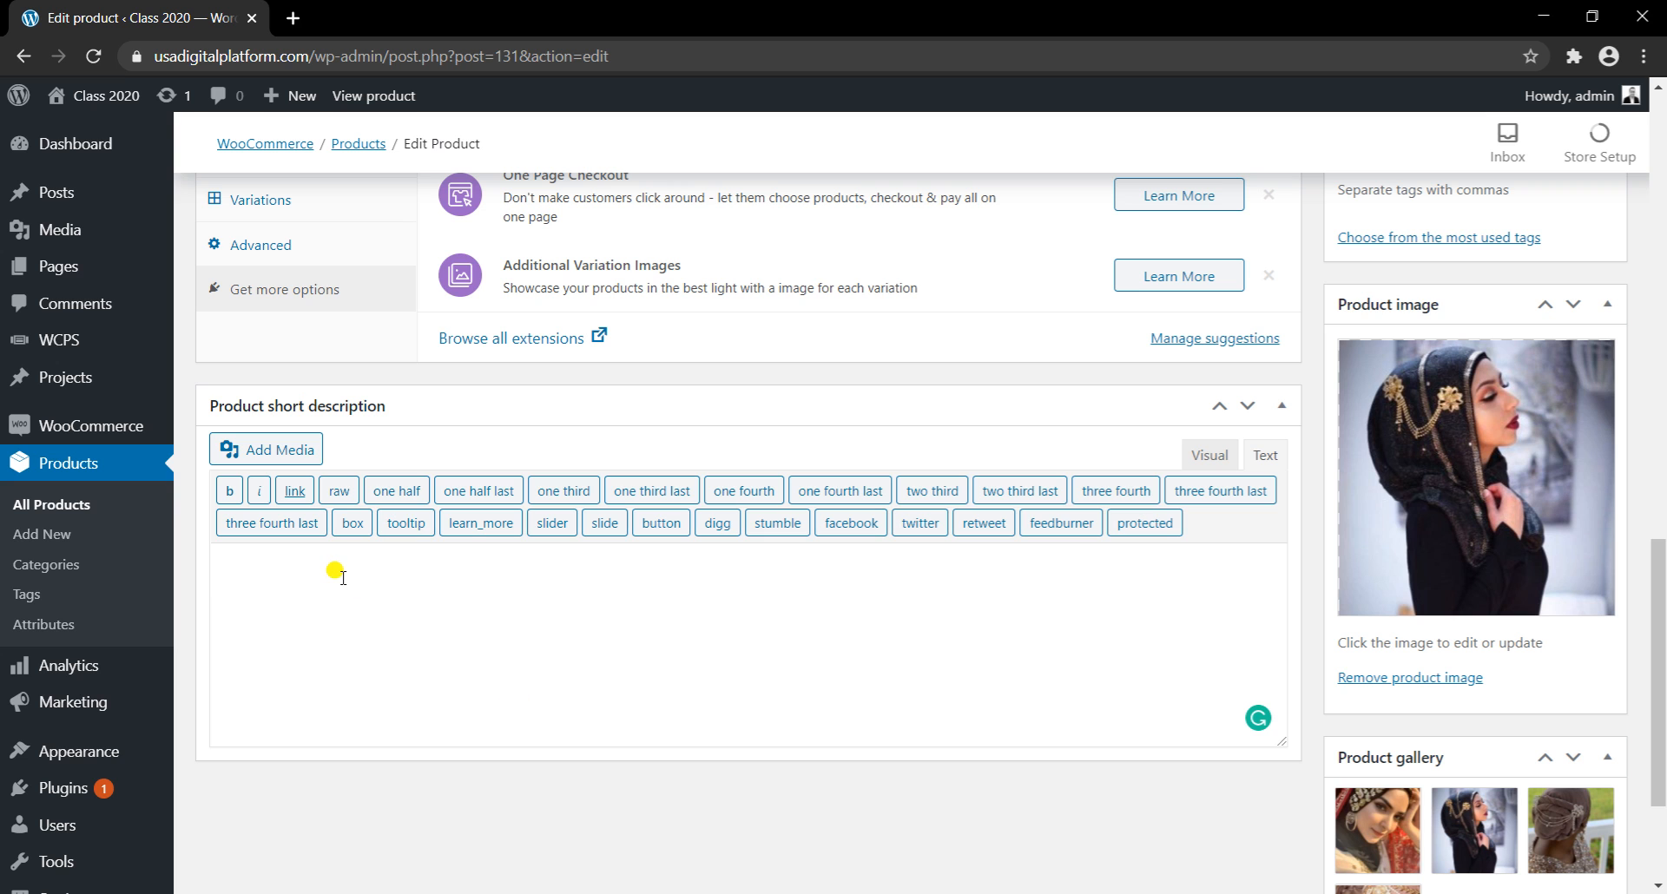
key("ctrl+v")
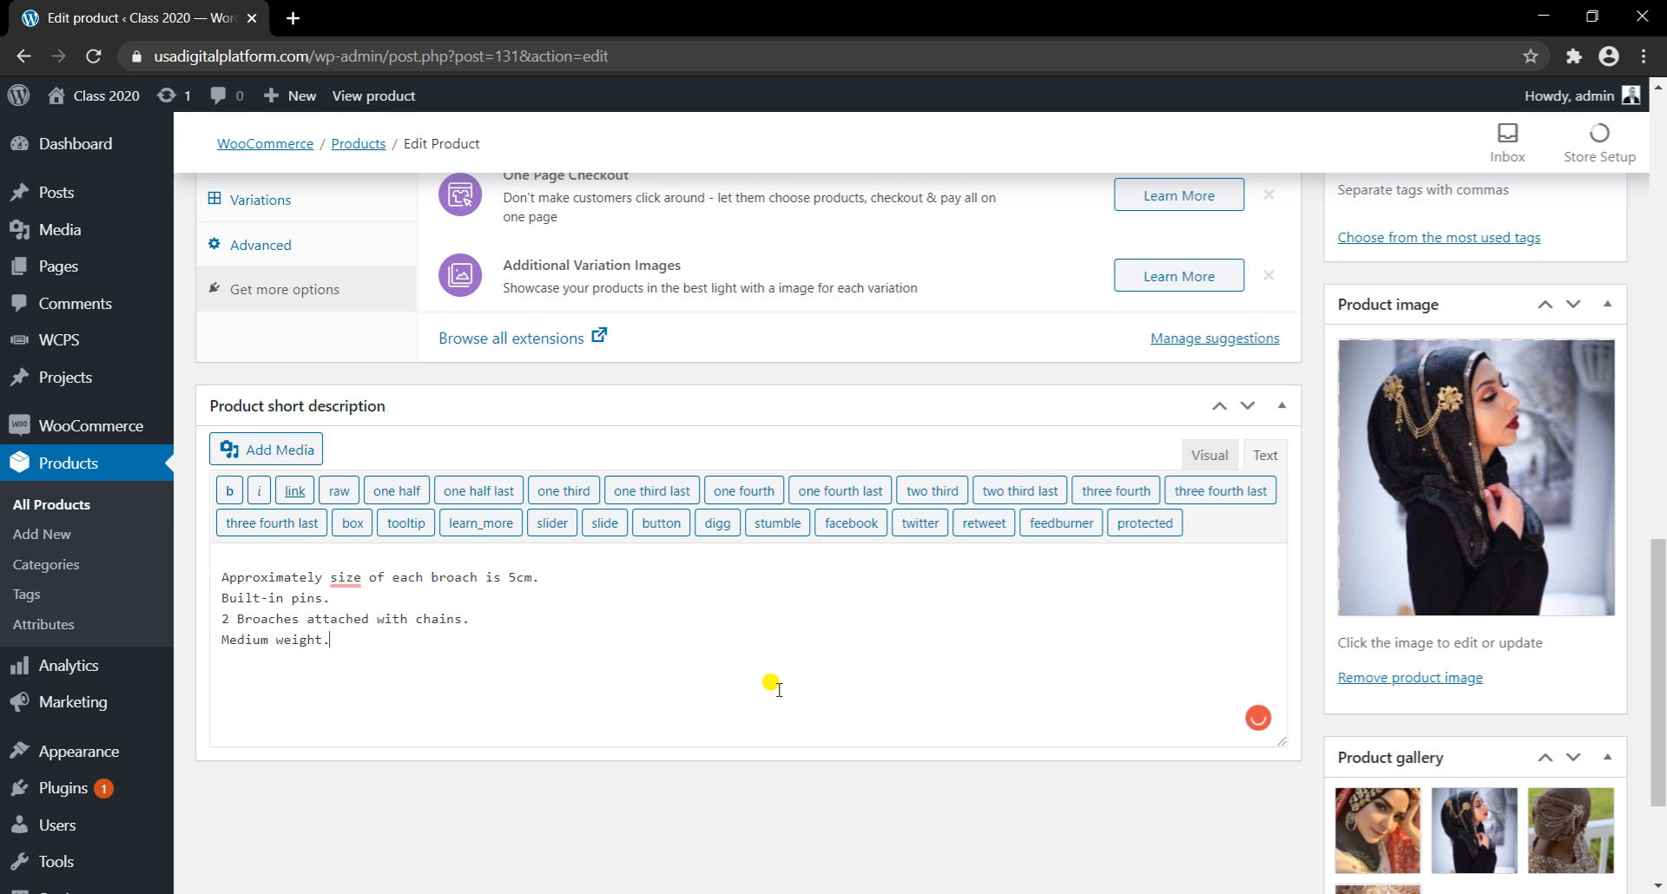
Step: Update the product and duplicate it from the list of all products
scroll(896, 663, "up", 15)
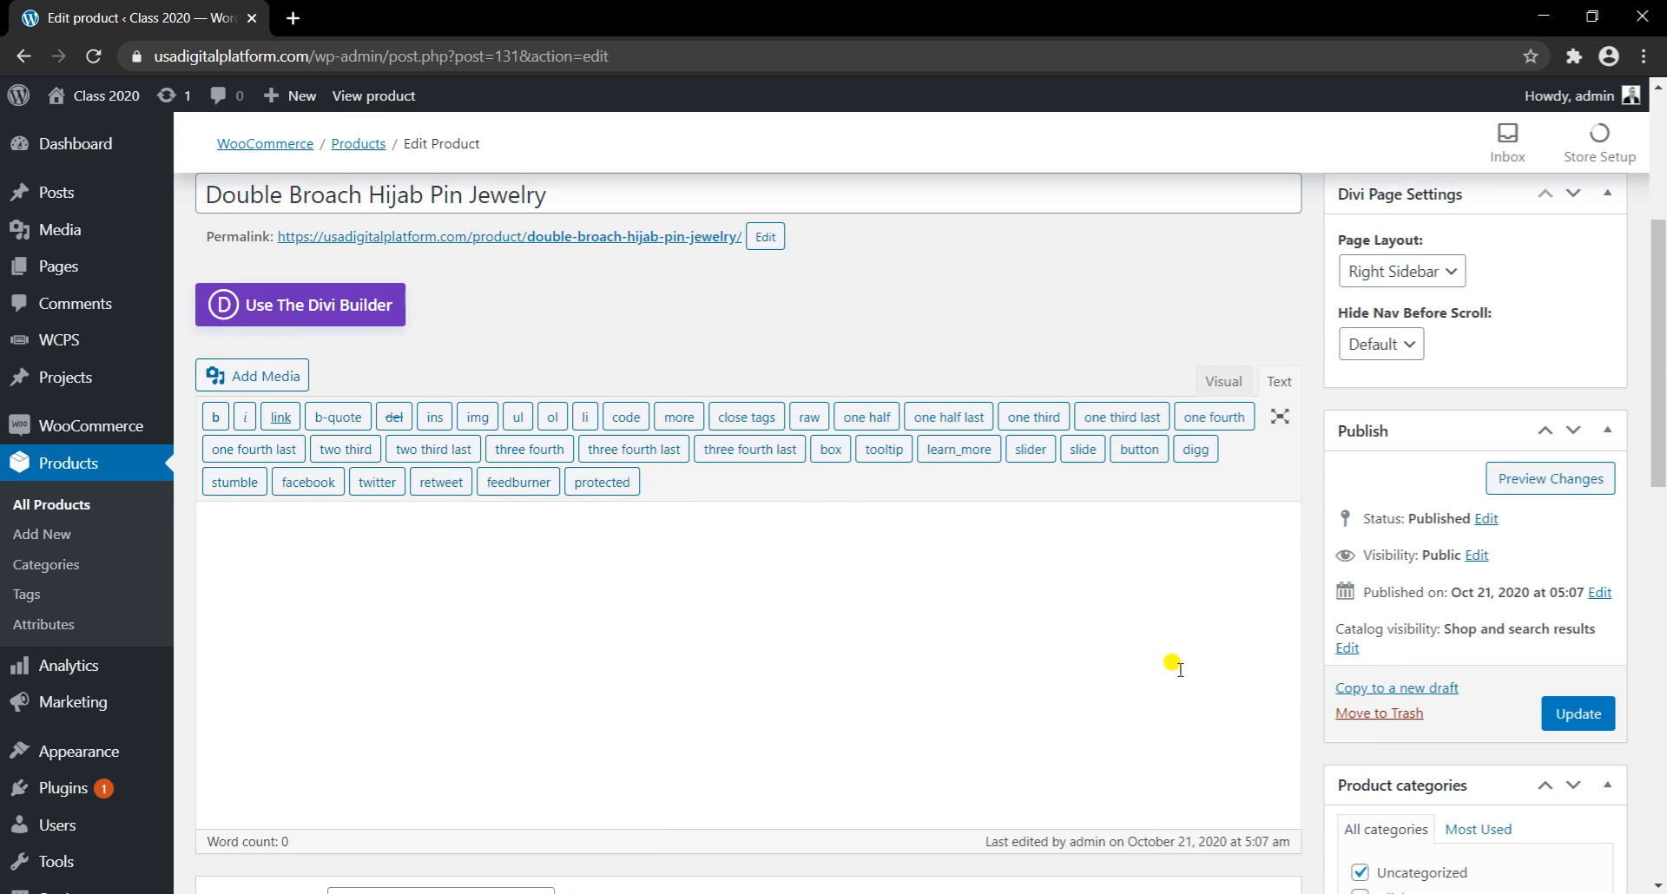
left_click(1551, 711)
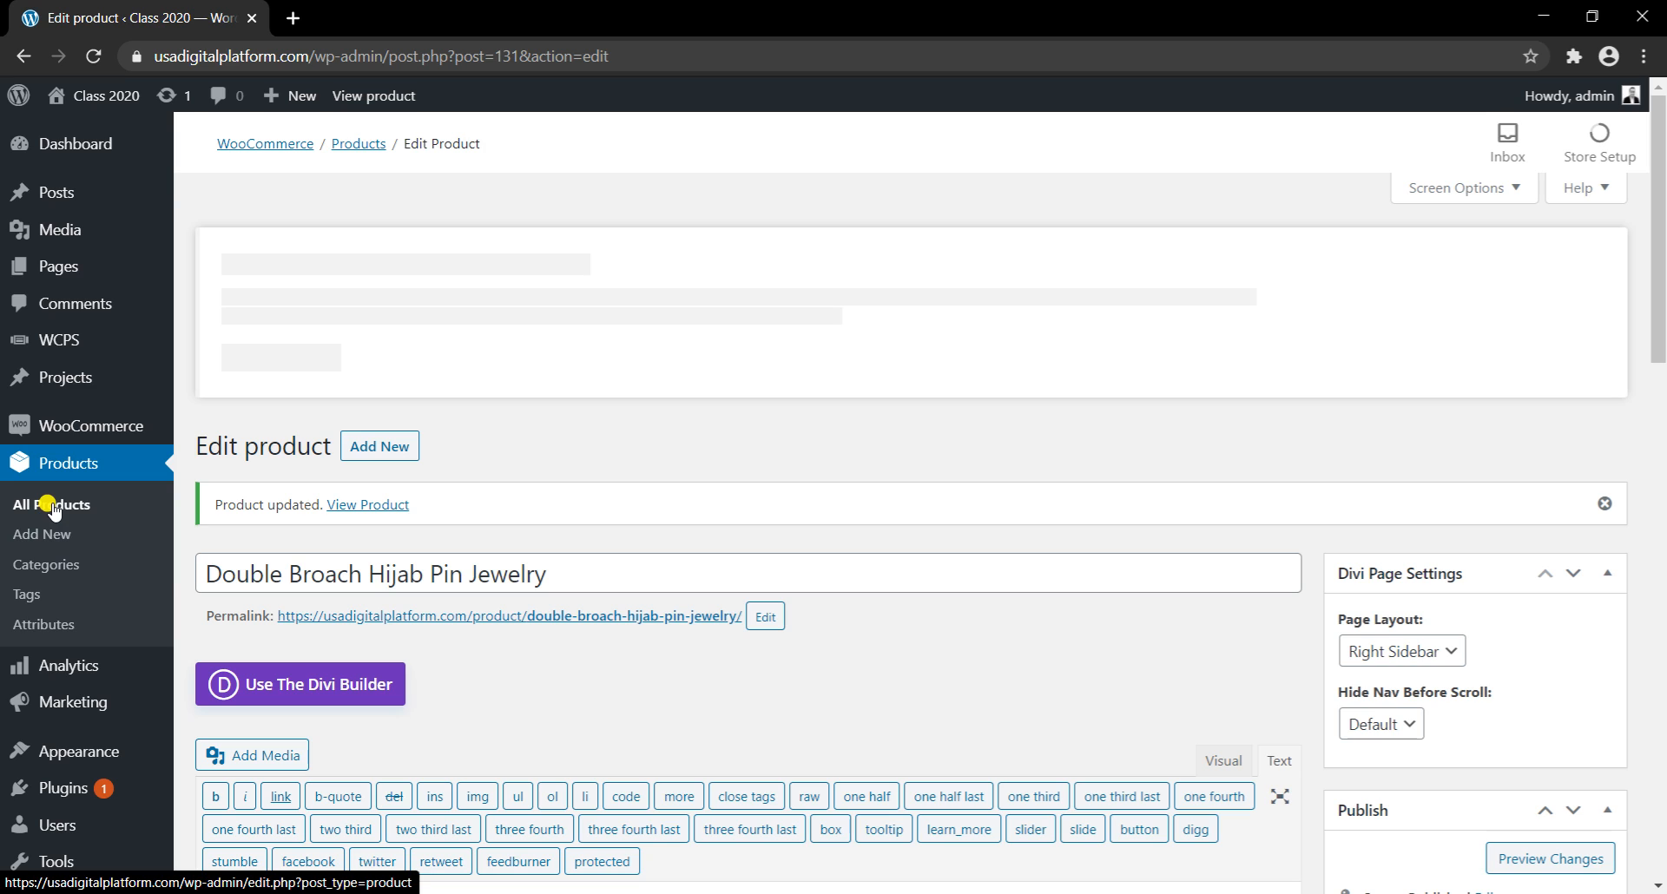
left_click(52, 507)
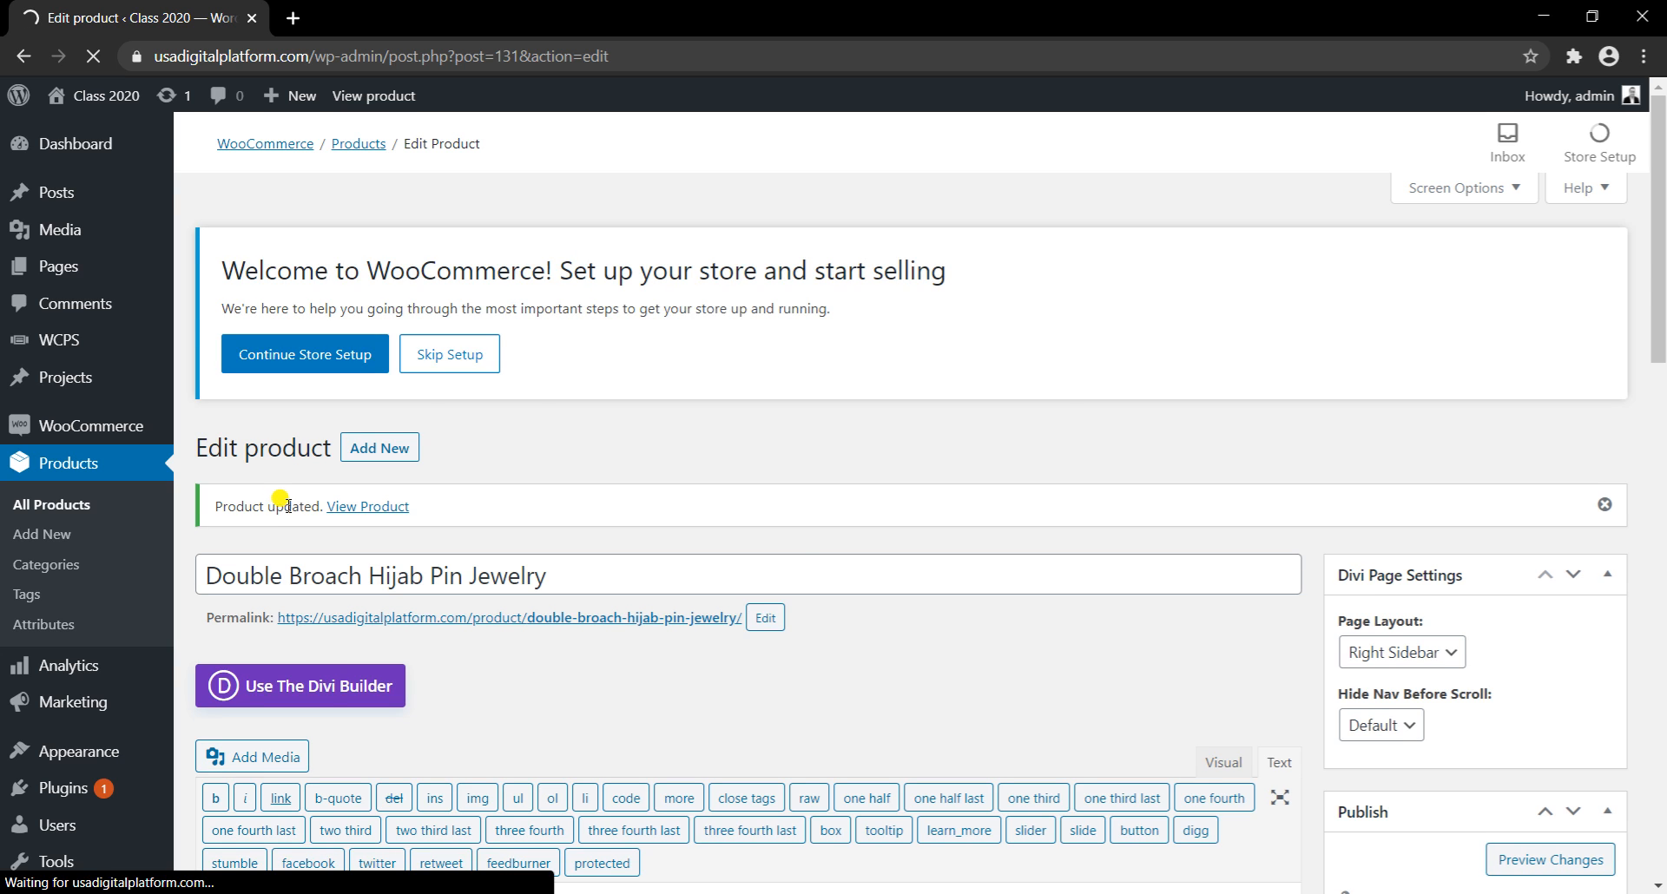
scroll(434, 391, "down", 1)
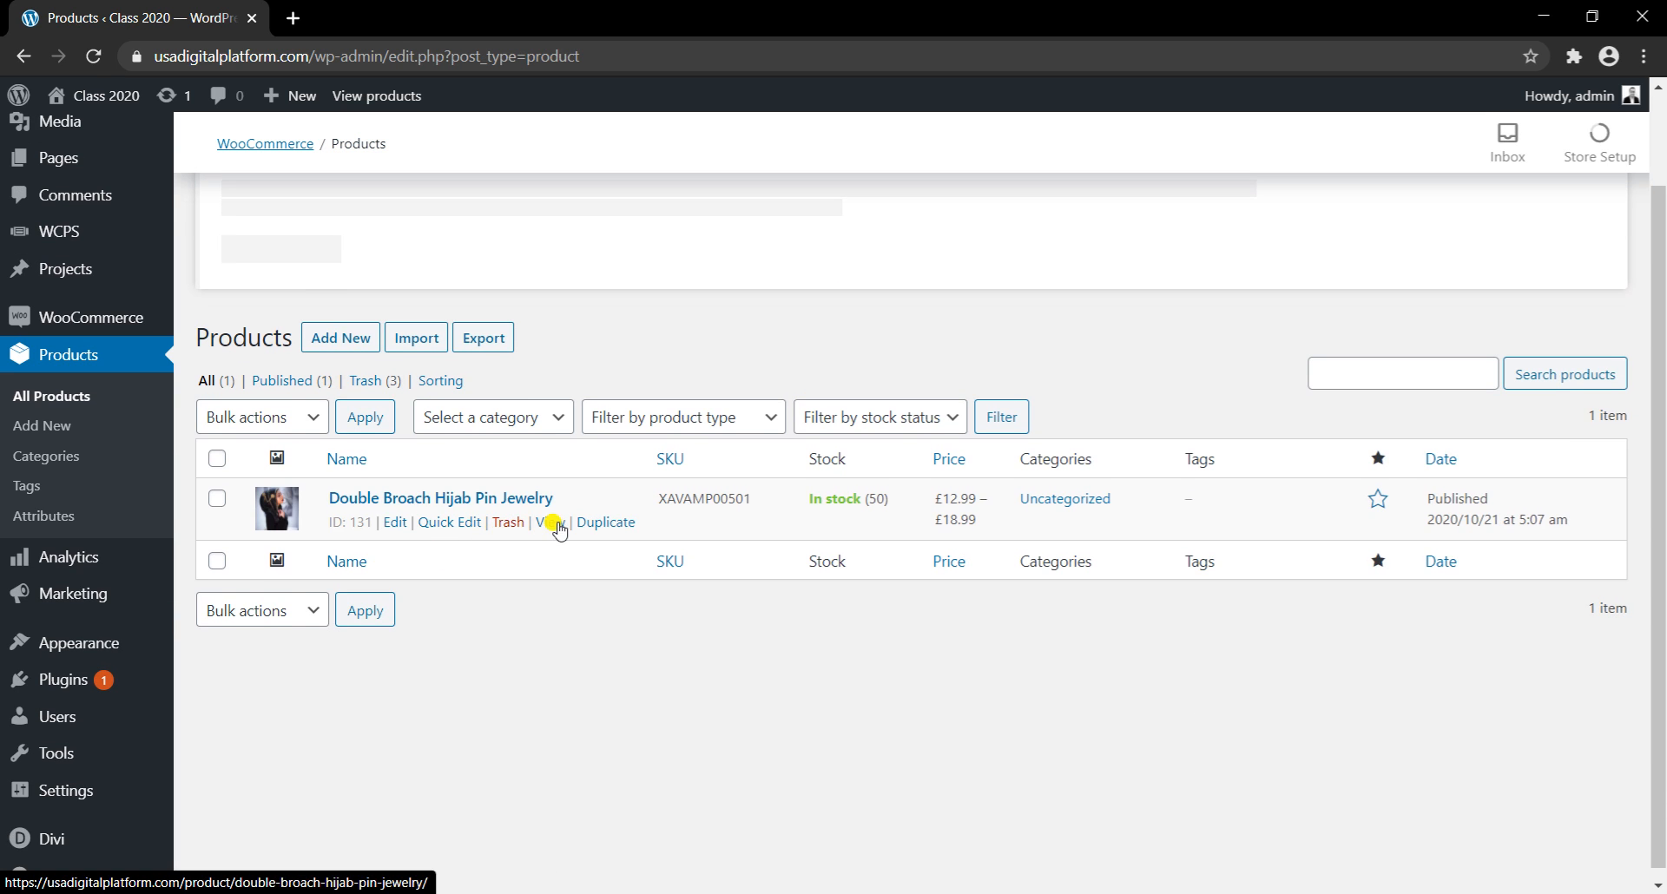
left_click(591, 522)
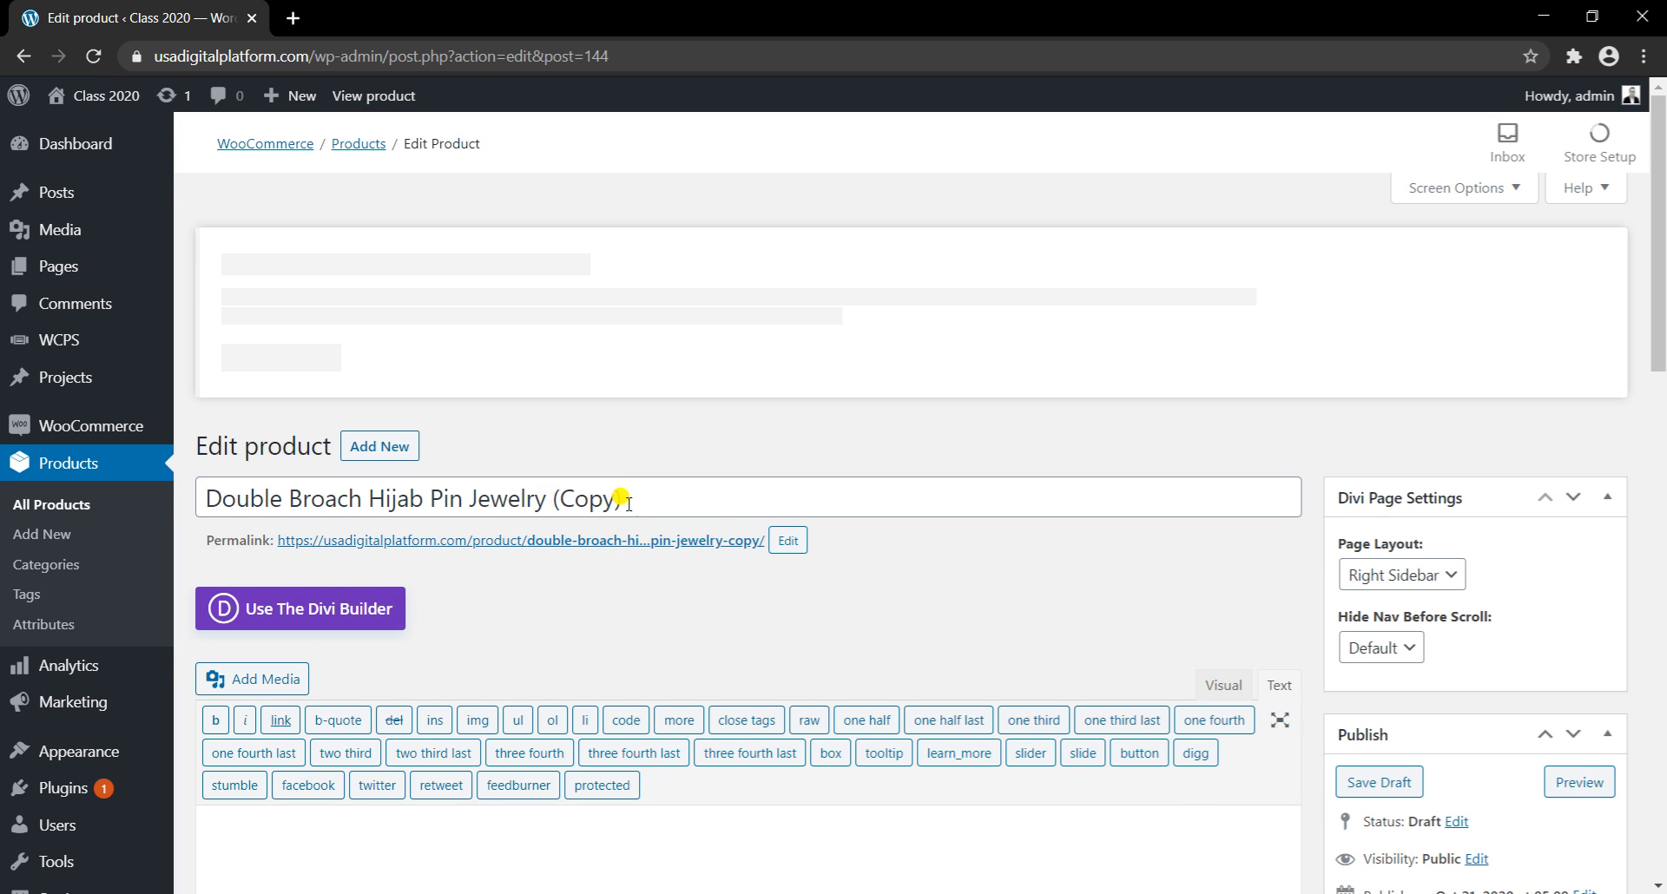
Step: Retitle the duplicated product "himmer Glitter Viscose Hijab Head Scarf shawl wrap for women", checking the title on its reference page
left_click(646, 503)
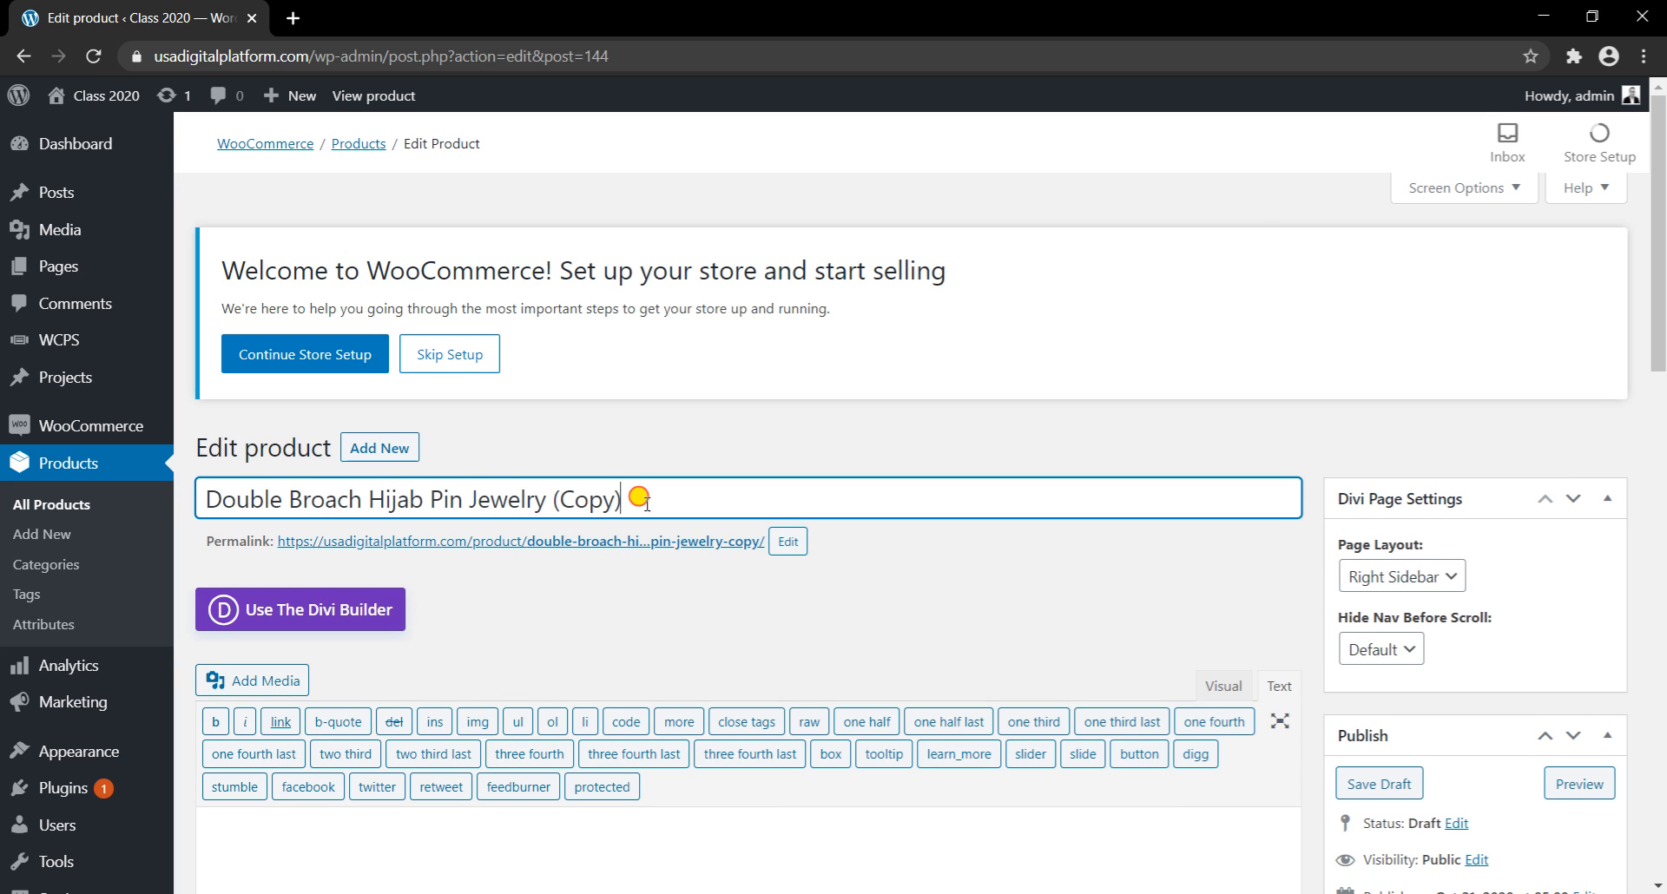
left_click_drag(631, 501, 197, 534)
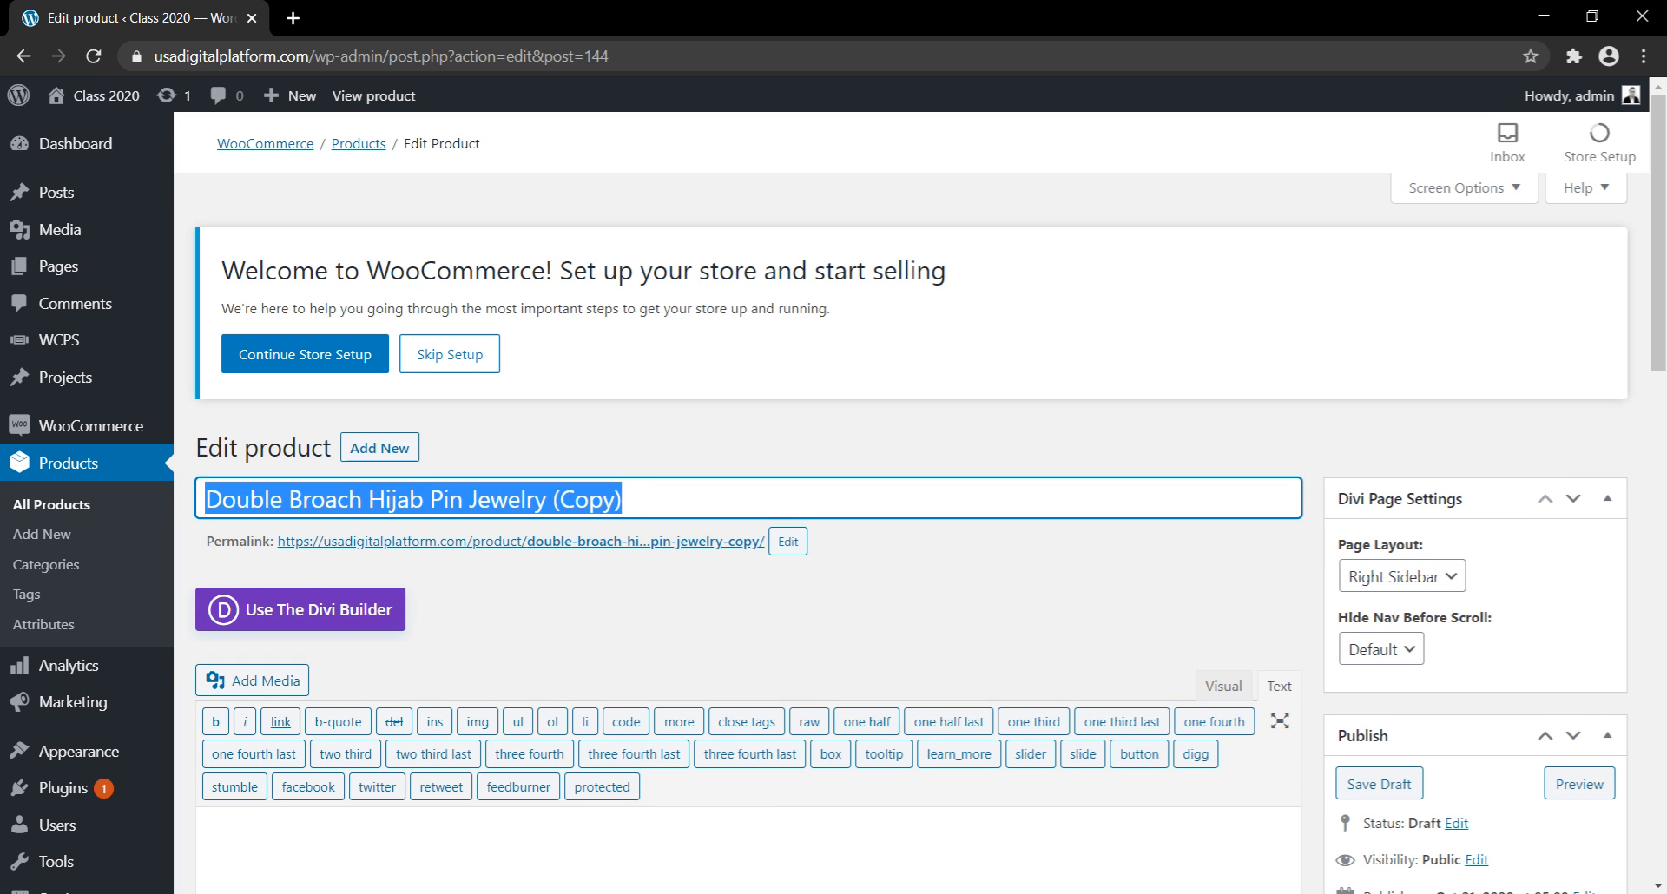
left_click(946, 803)
left_click(399, 17)
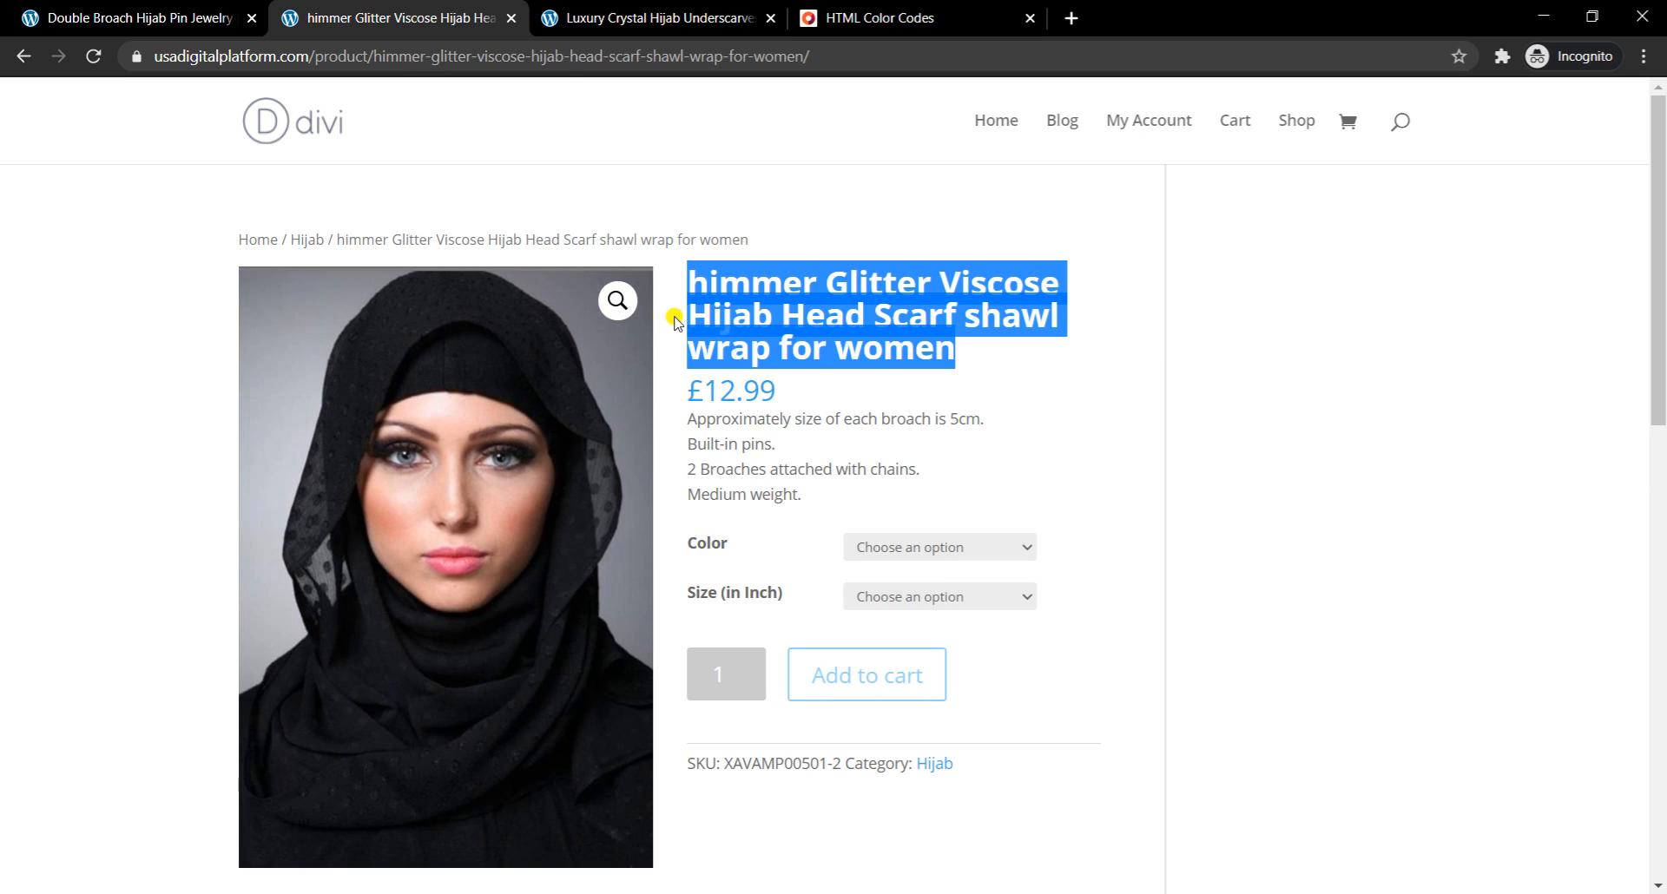
left_click(127, 19)
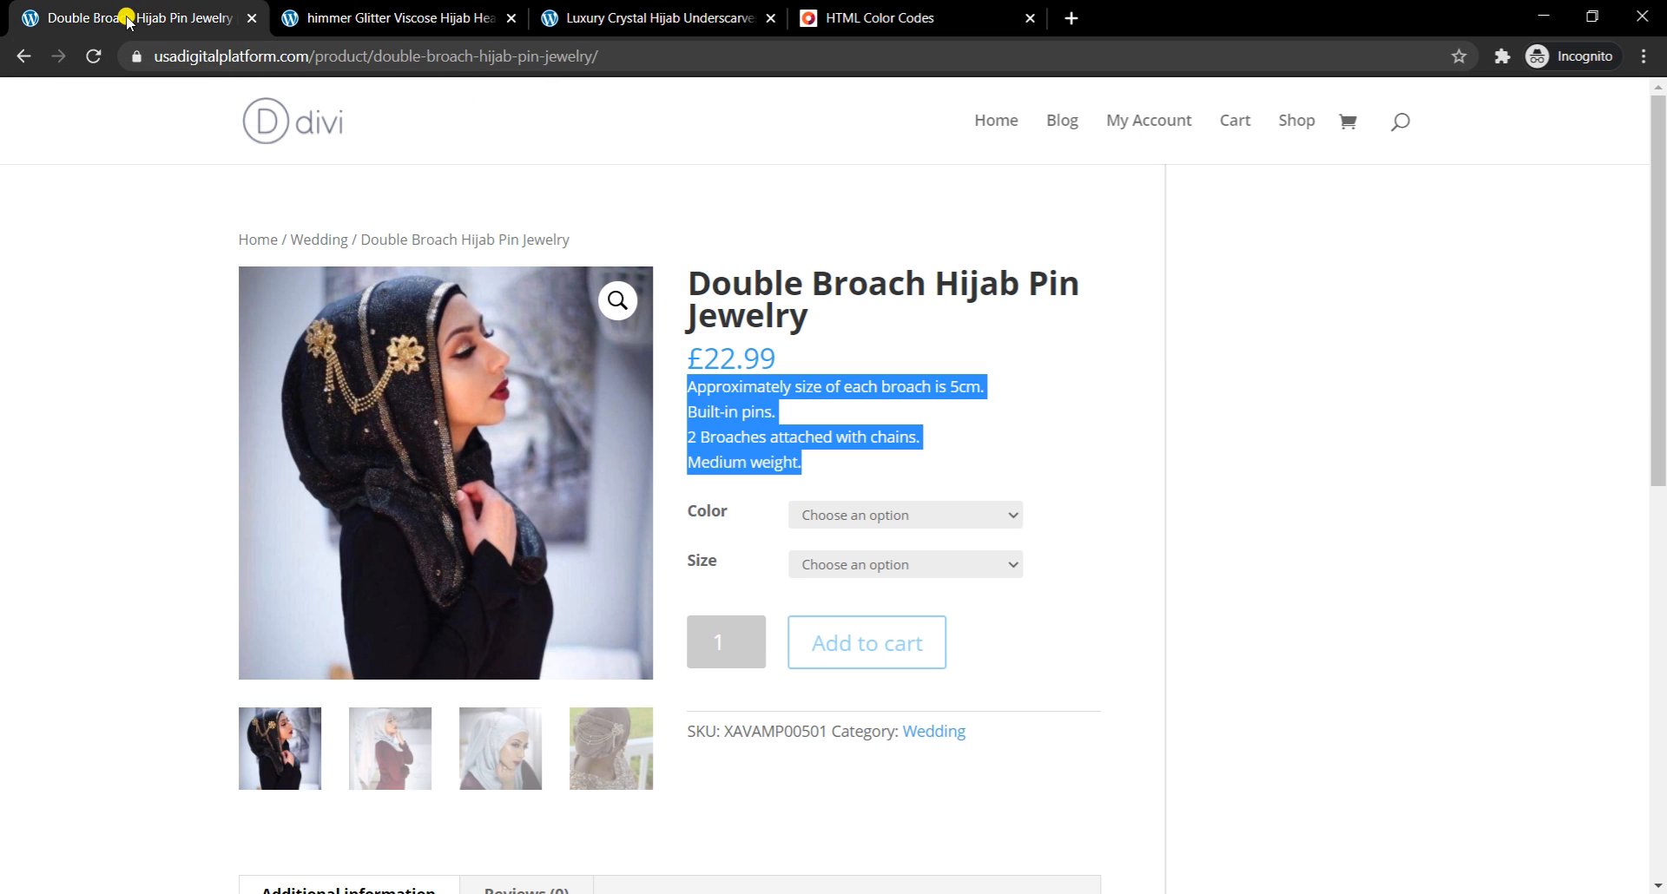
left_click(399, 18)
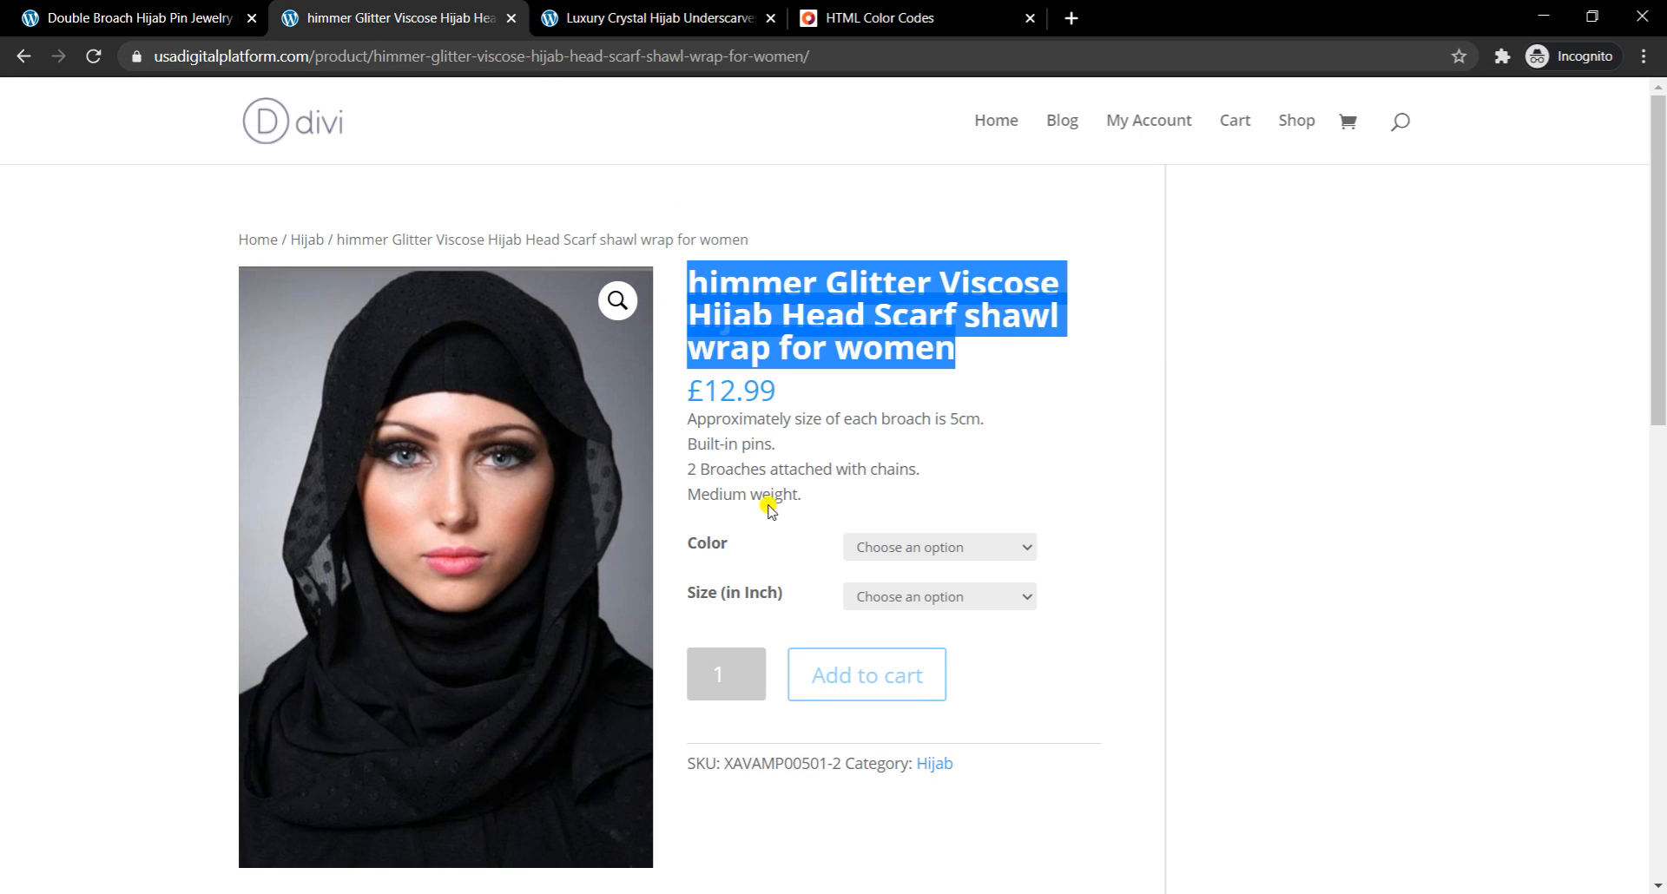
left_click(672, 795)
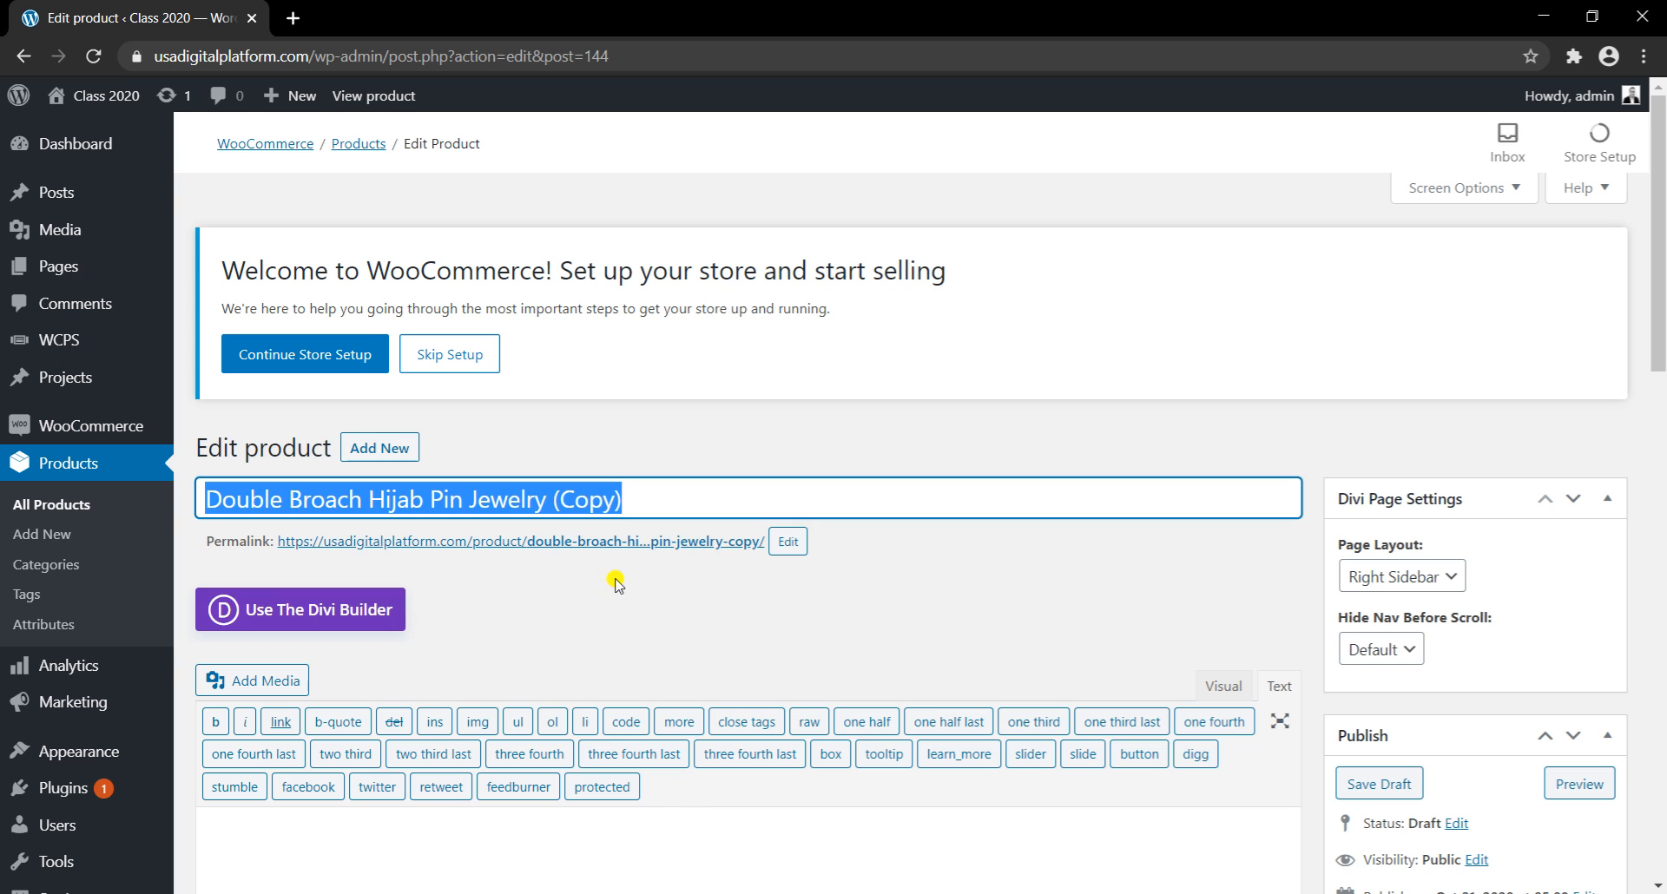
type("himmer Glitter Viscose Hijab Head Scarf shawl wrap for women")
Step: Review the description on the himmer Glitter reference page and the additional information on the Double Broach page
left_click(829, 893)
left_click(911, 803)
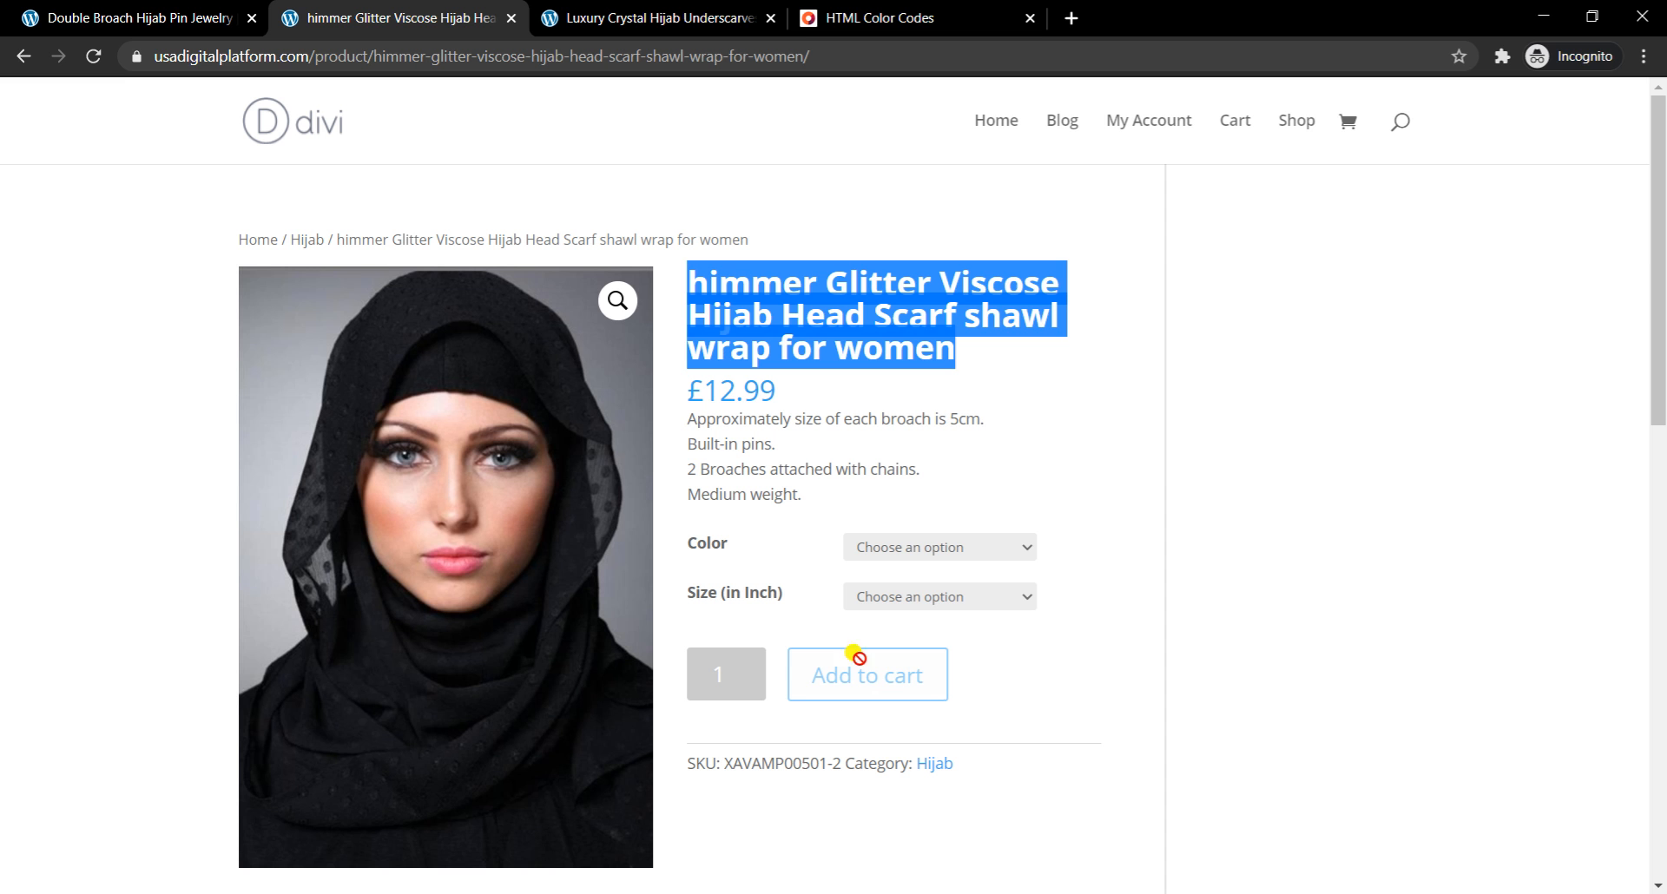
left_click_drag(689, 418, 822, 498)
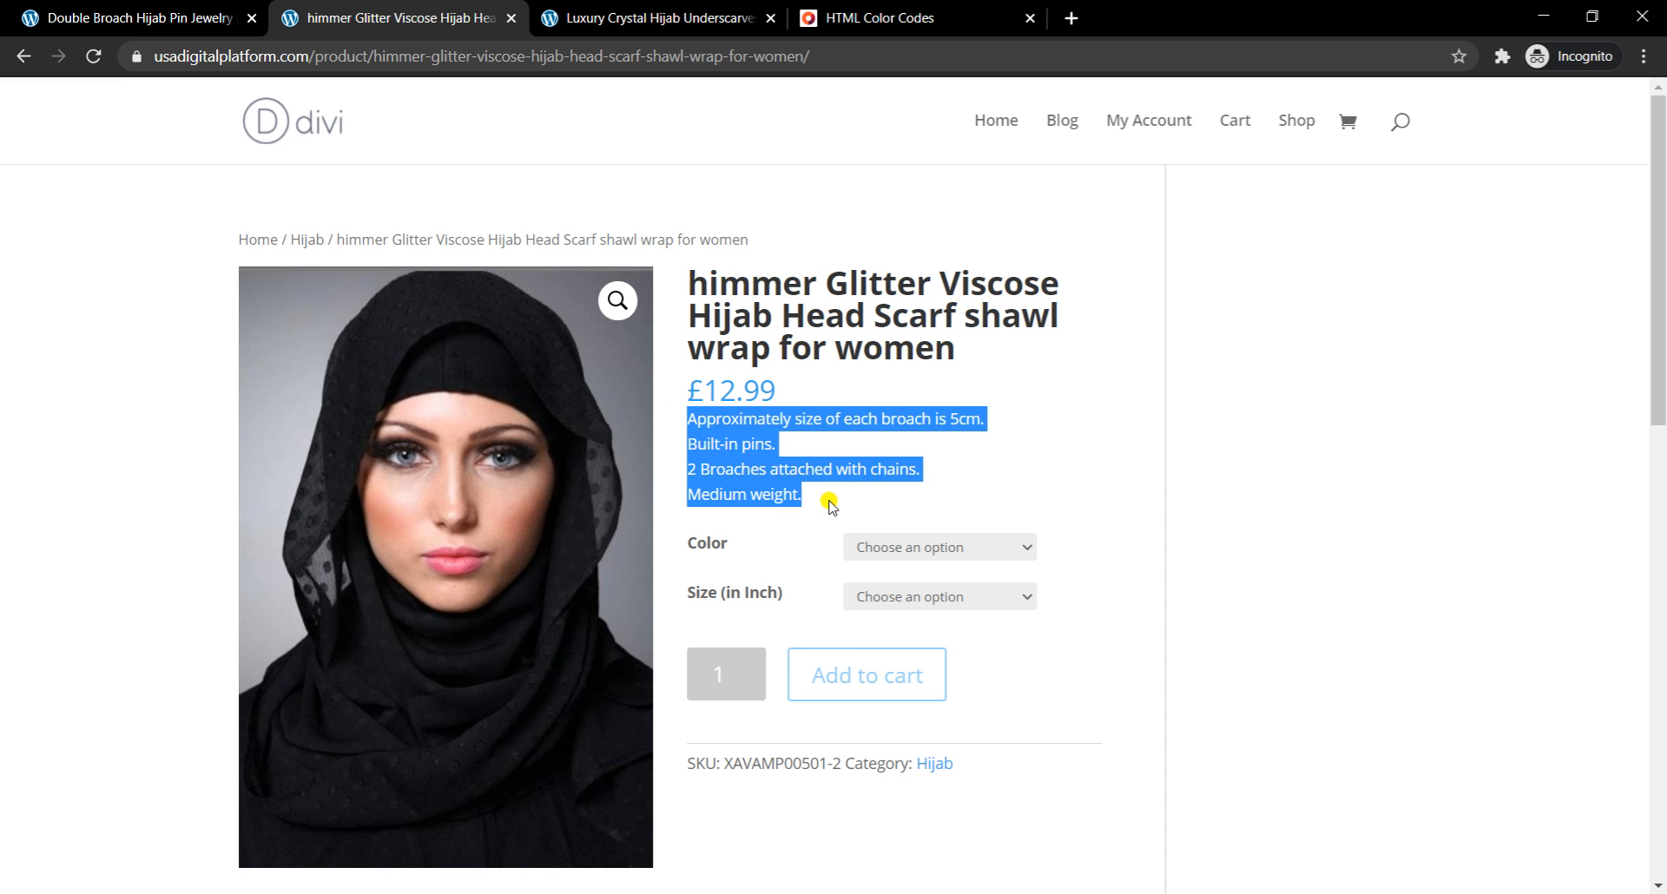
left_click(139, 18)
scroll(489, 373, "down", 7)
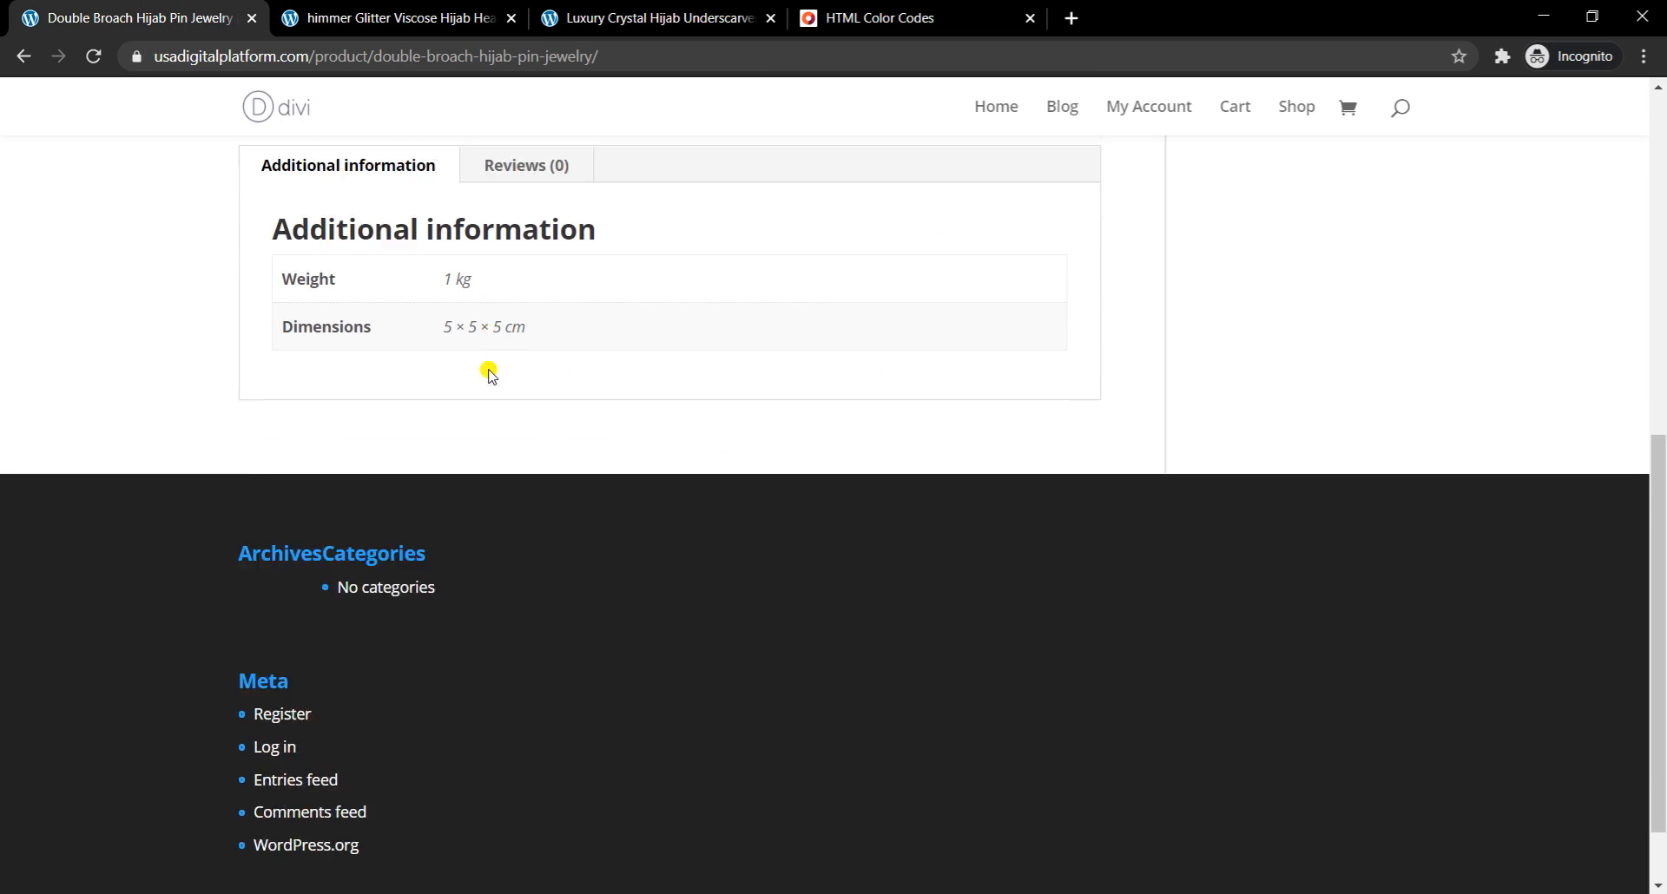
scroll(489, 374, "up", 3)
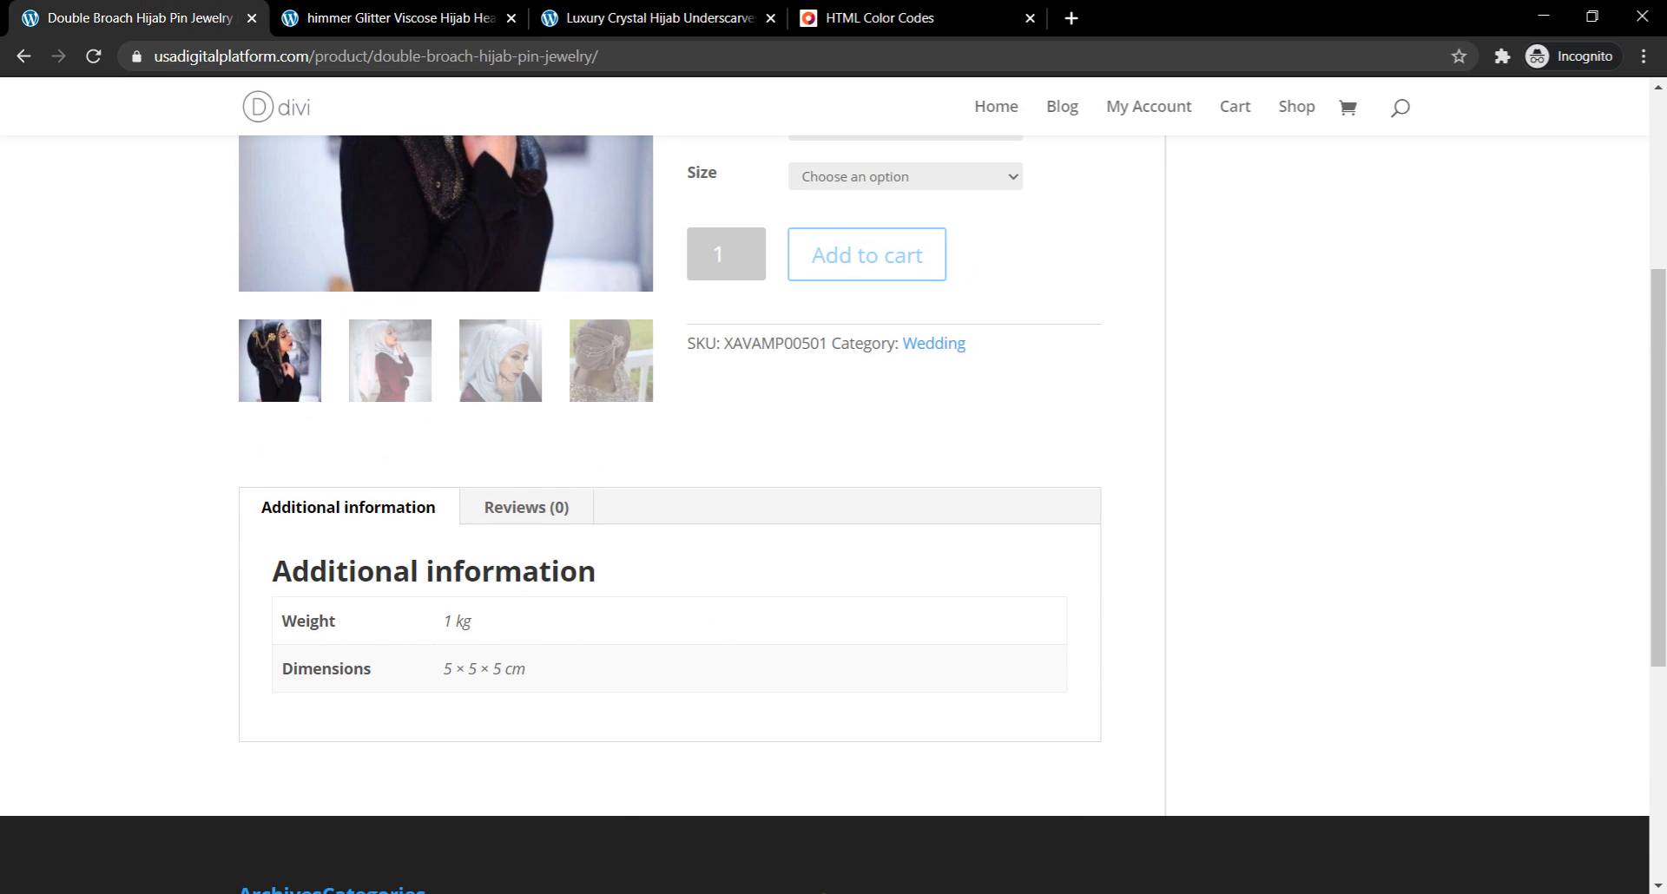
Step: Return to the duplicated himmer Glitter product and check its short description and general product data
left_click(829, 893)
left_click(772, 873)
scroll(403, 521, "down", 10)
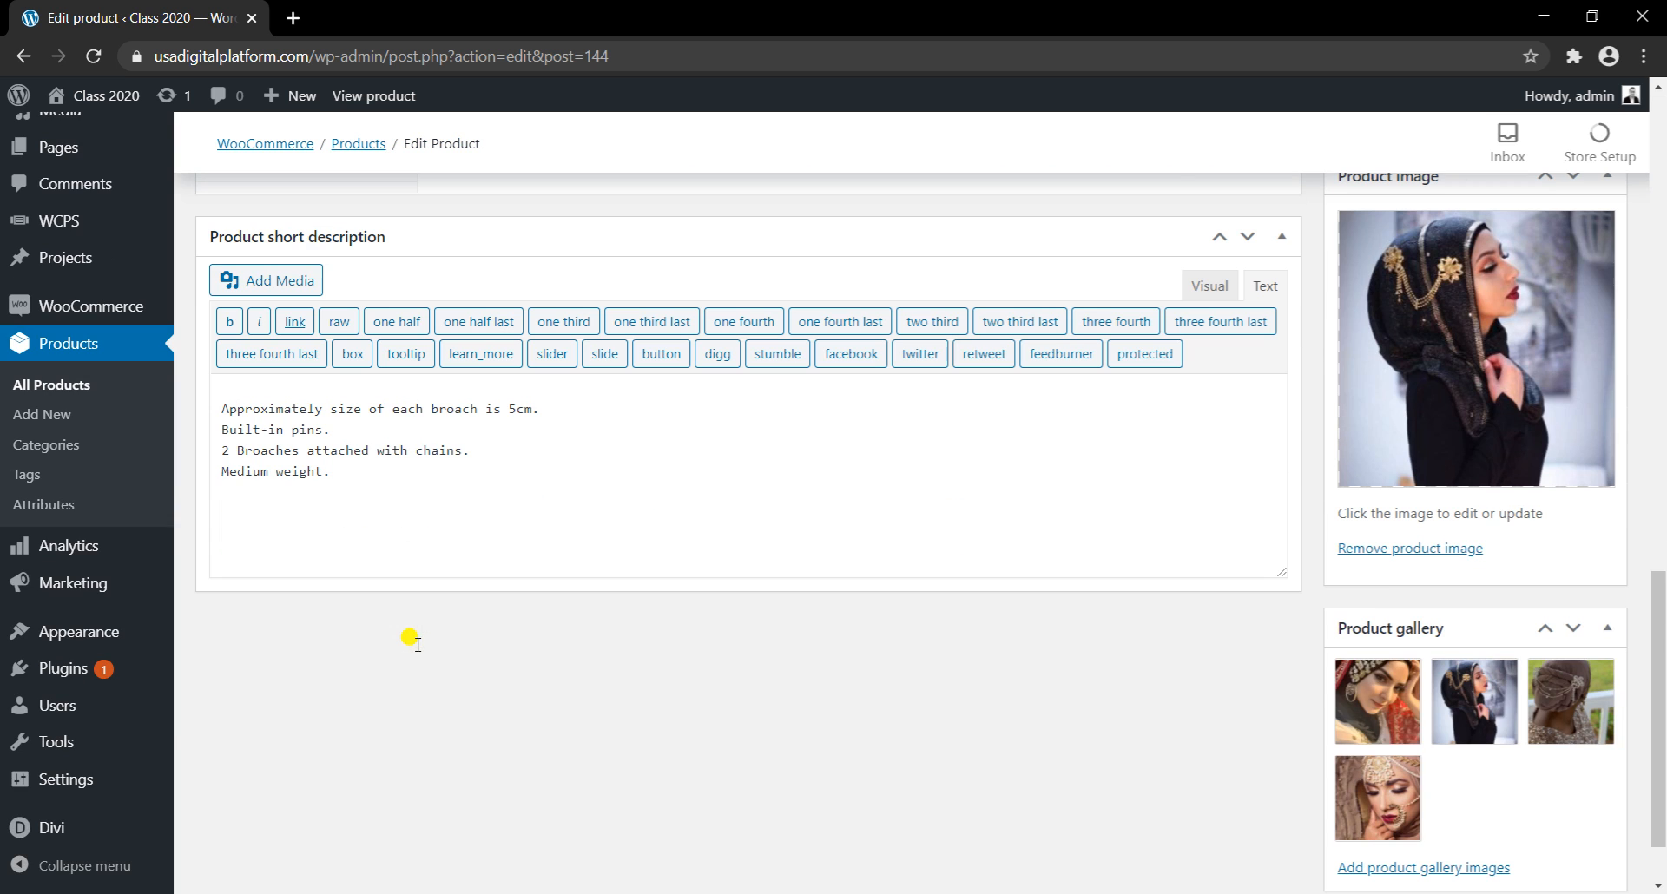
key("ctrl+a")
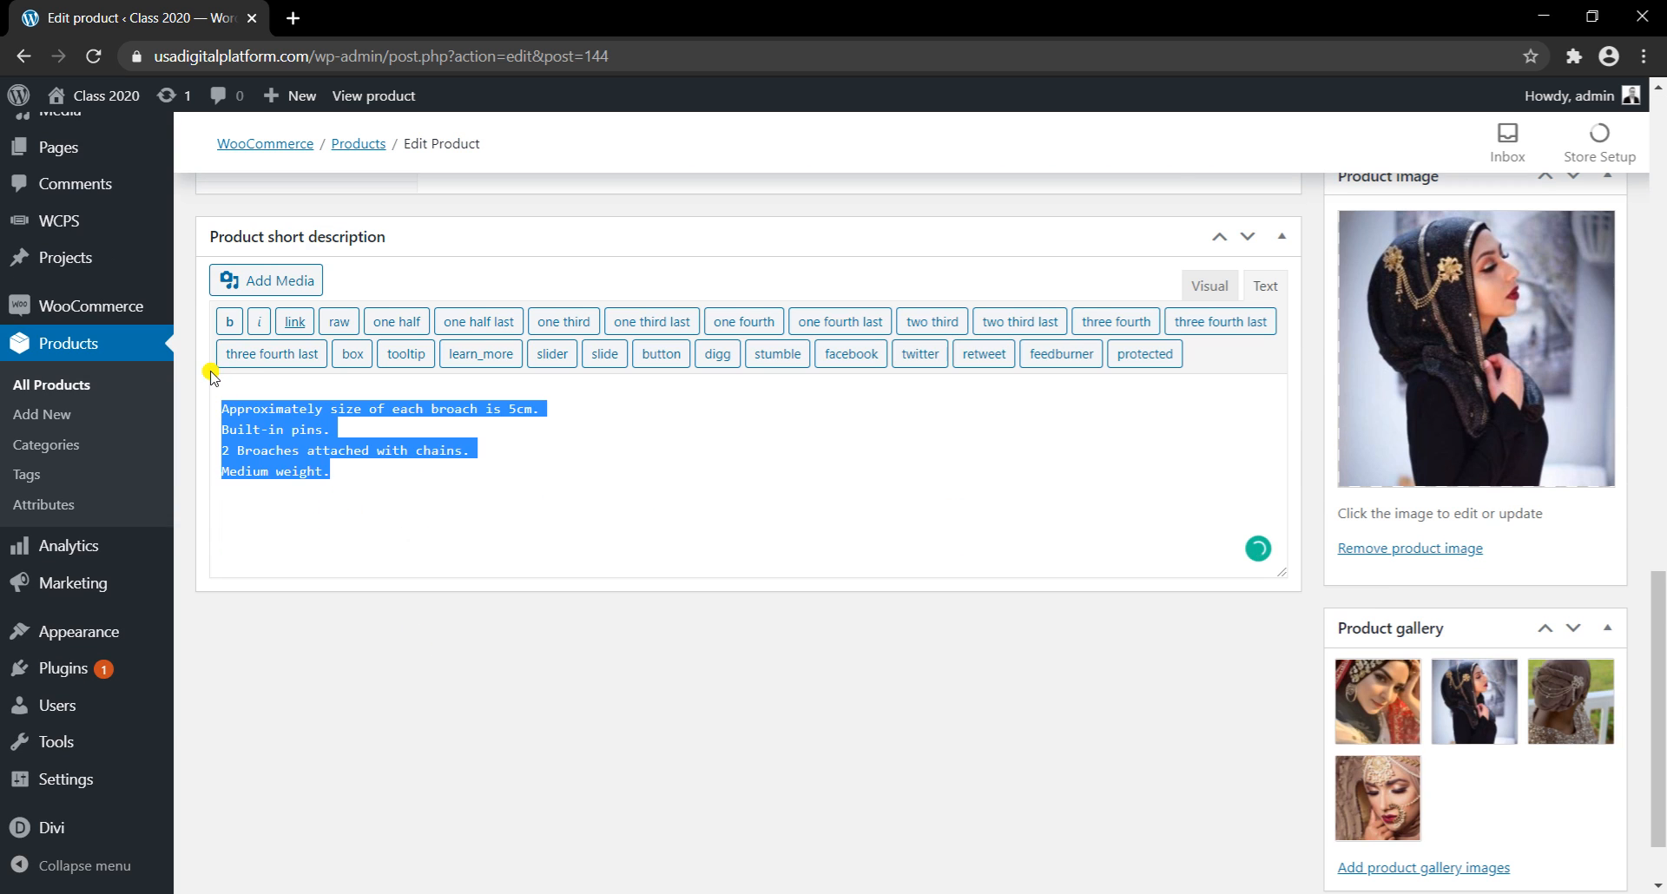
left_click(495, 479)
scroll(491, 480, "up", 7)
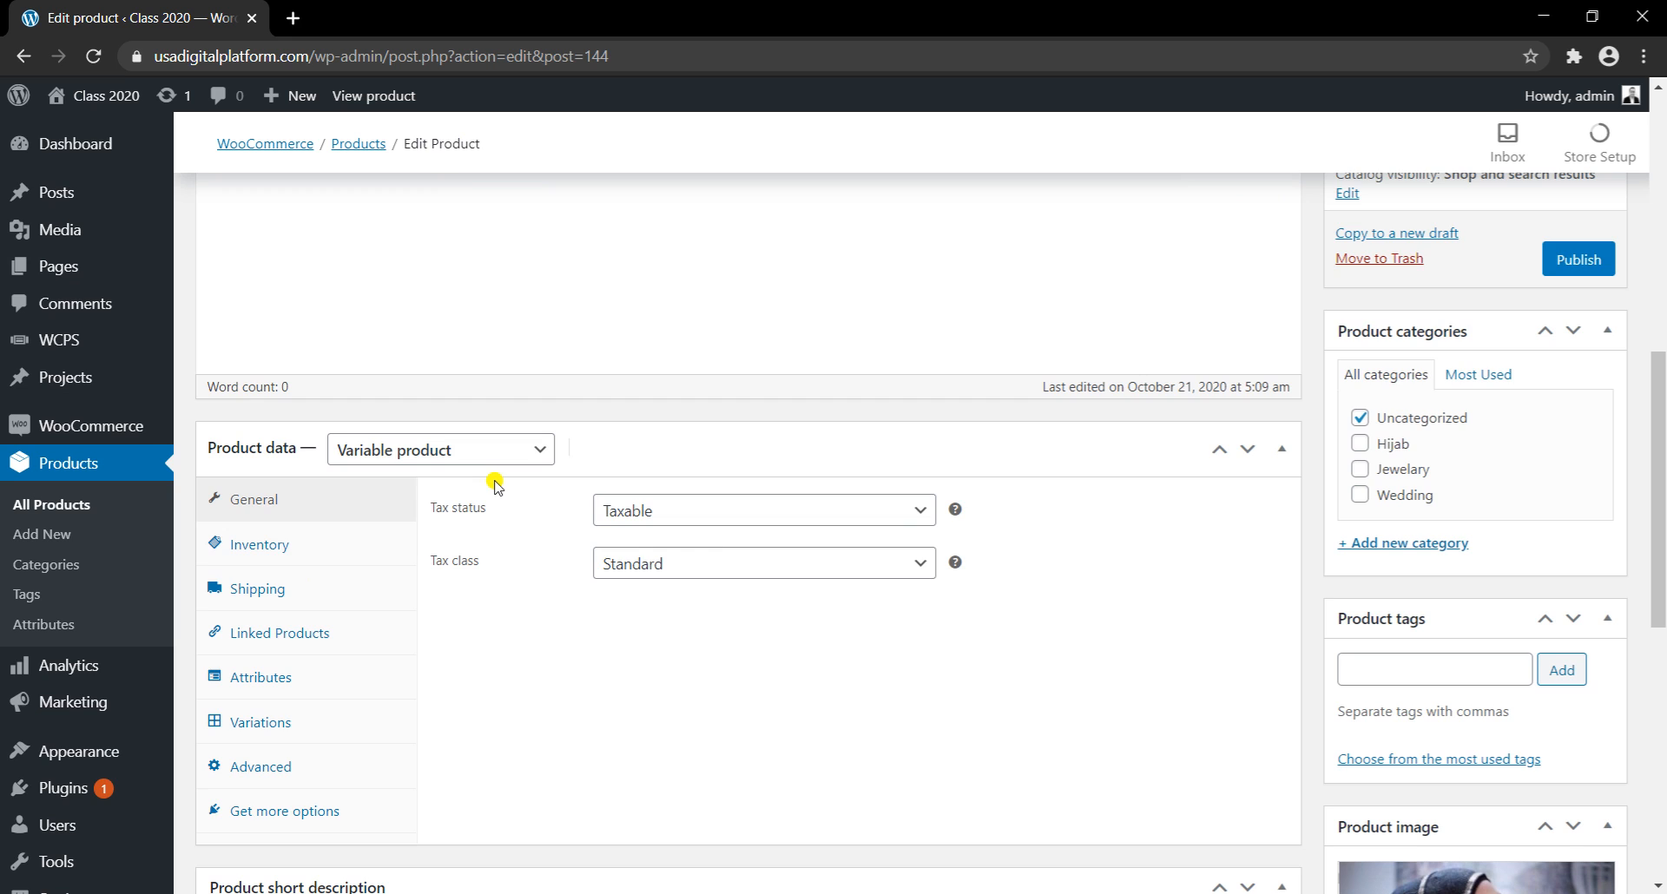
scroll(718, 431, "down", 5)
scroll(1035, 503, "down", 3)
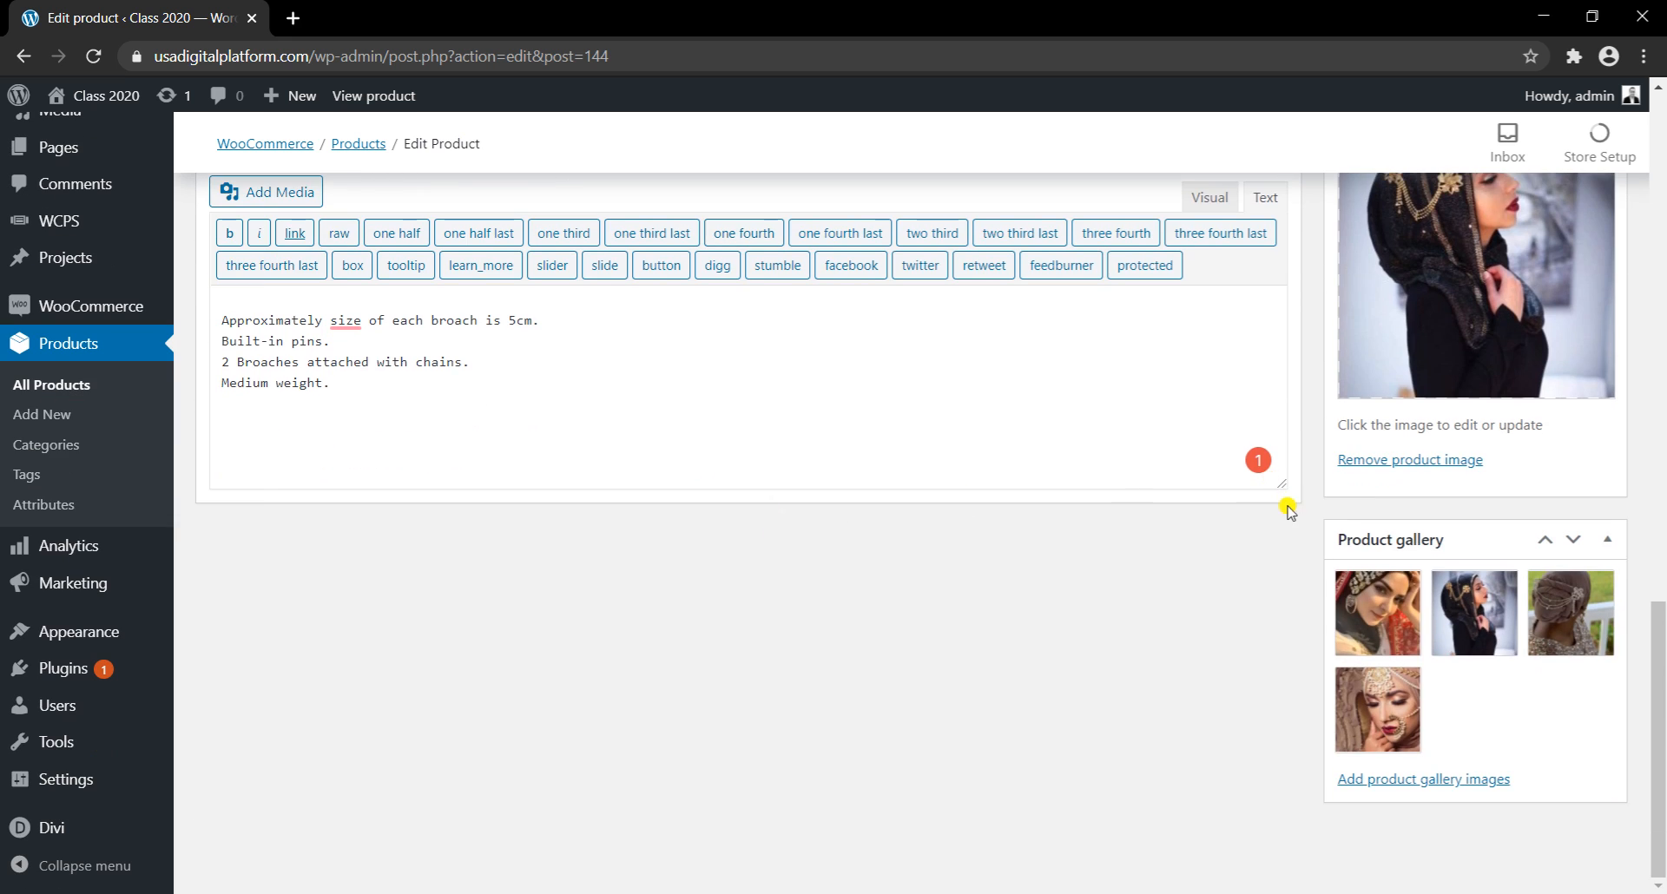
Step: Replace the product image with the side-profile photo of the woman in a white lace headscarf
left_click(1374, 461)
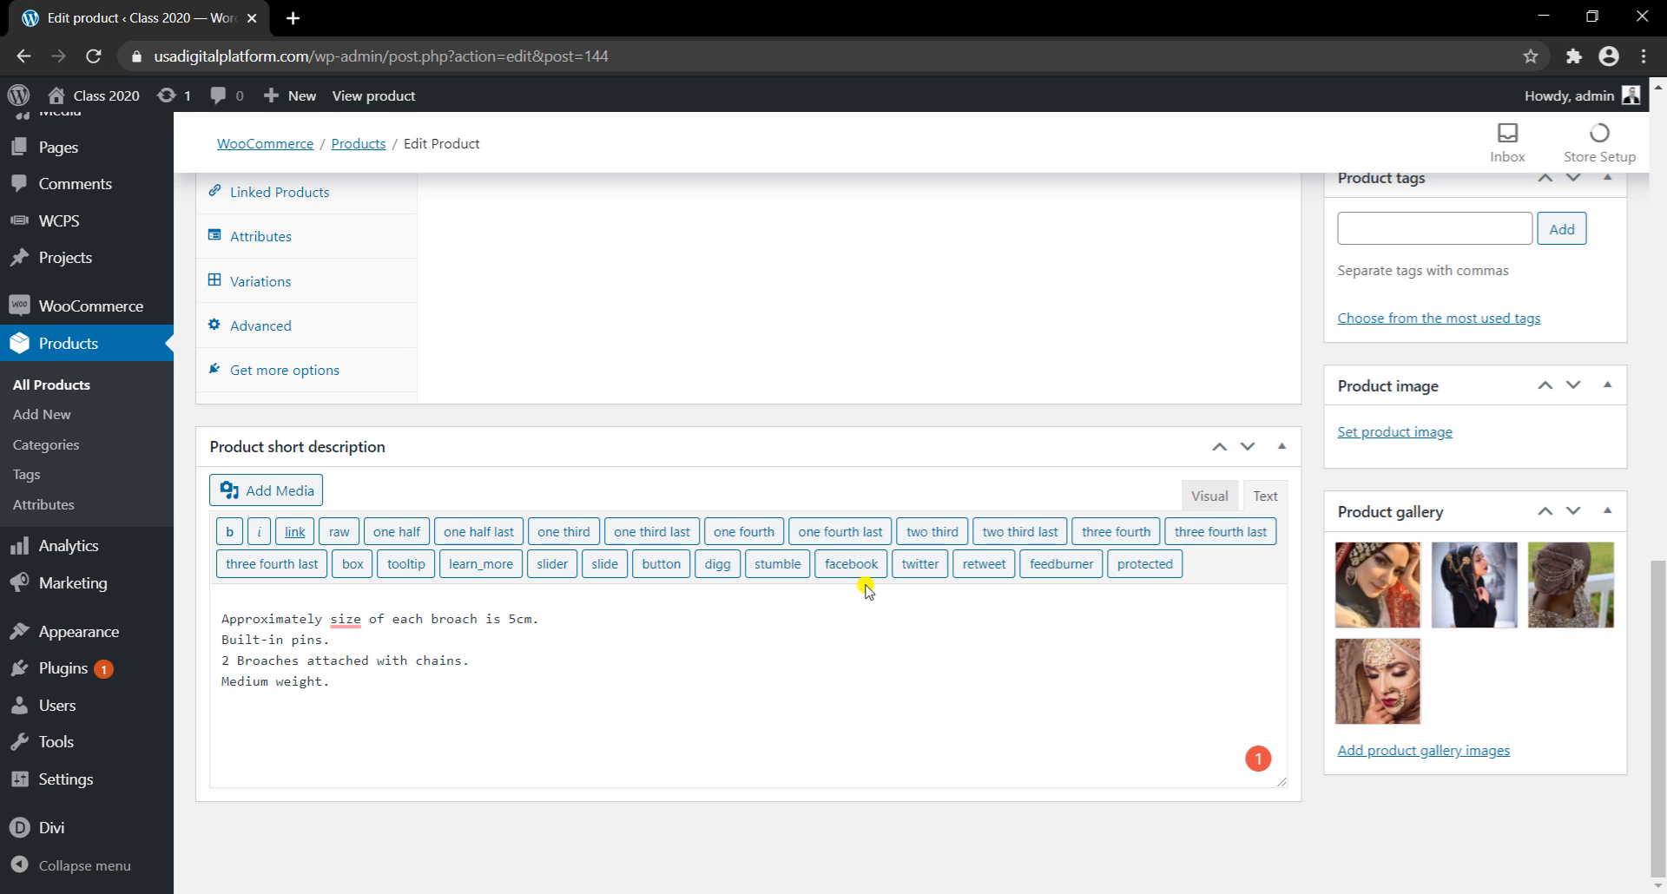
left_click(1397, 433)
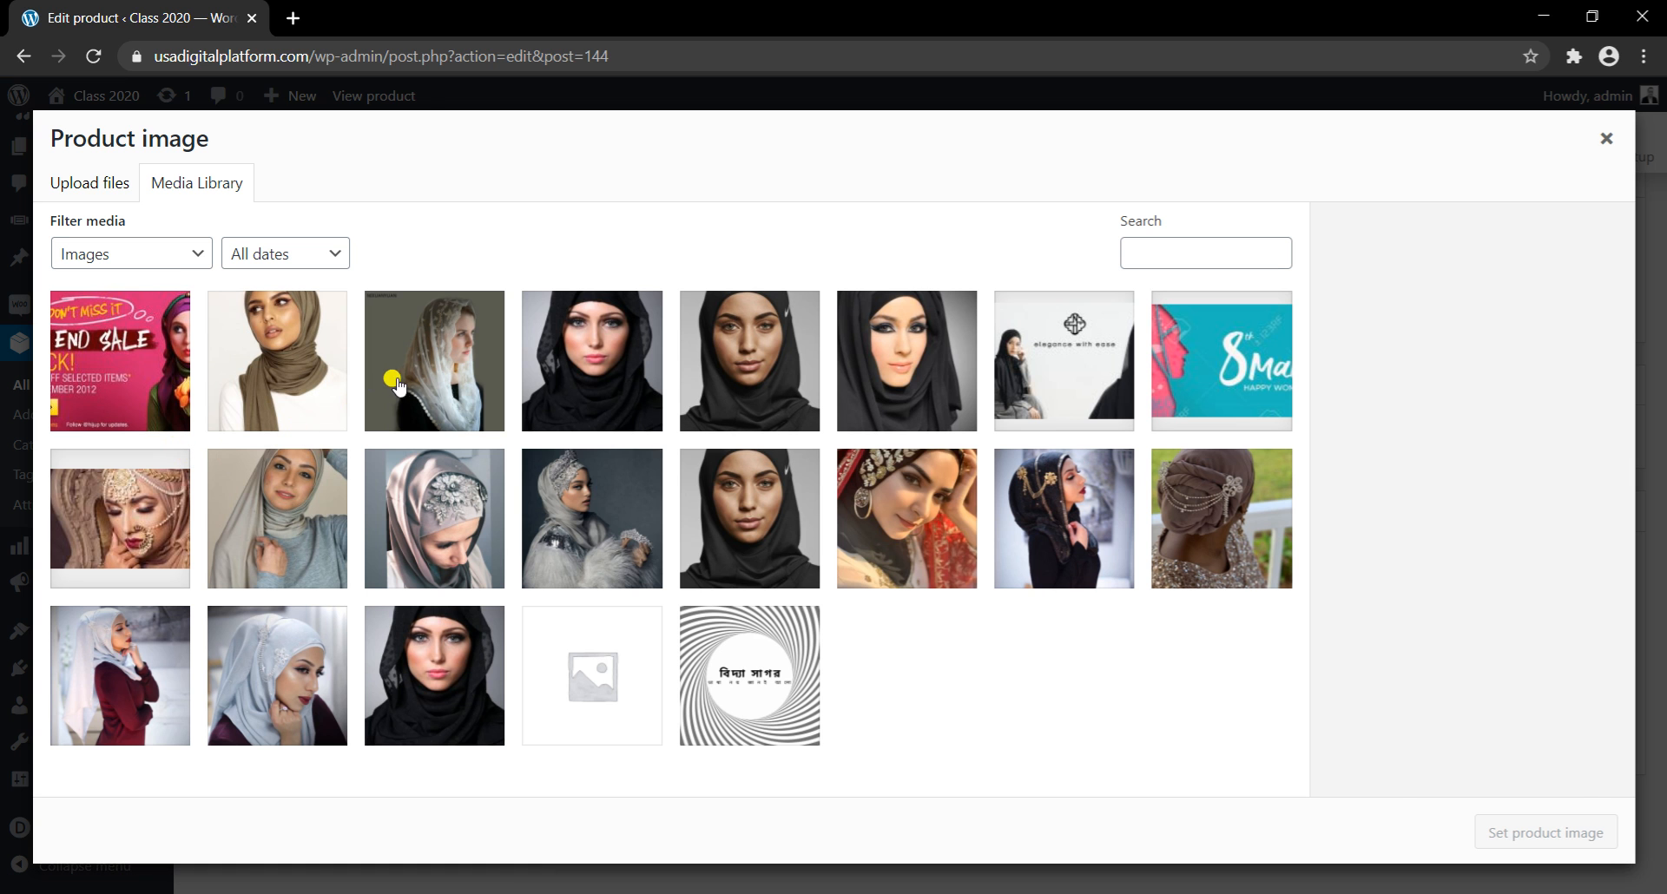
left_click(395, 382)
left_click(1486, 835)
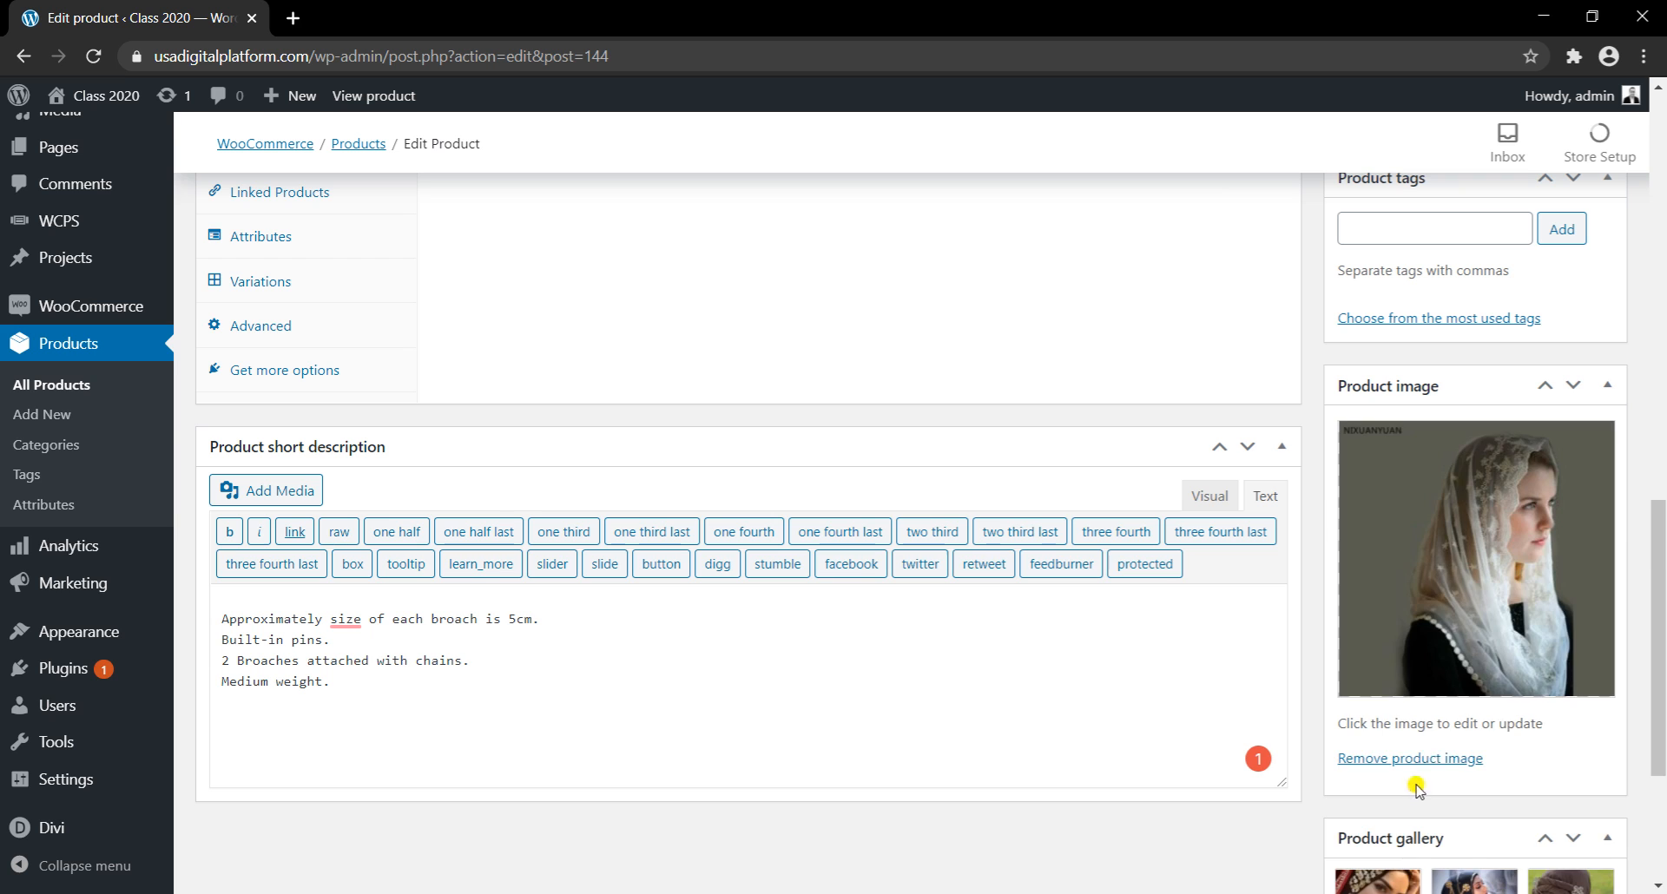
Step: Add the olive scarf, grey hijab, light grey hijab and white lace headscarf photos to the product gallery
scroll(1462, 790, "down", 3)
left_click(1423, 778)
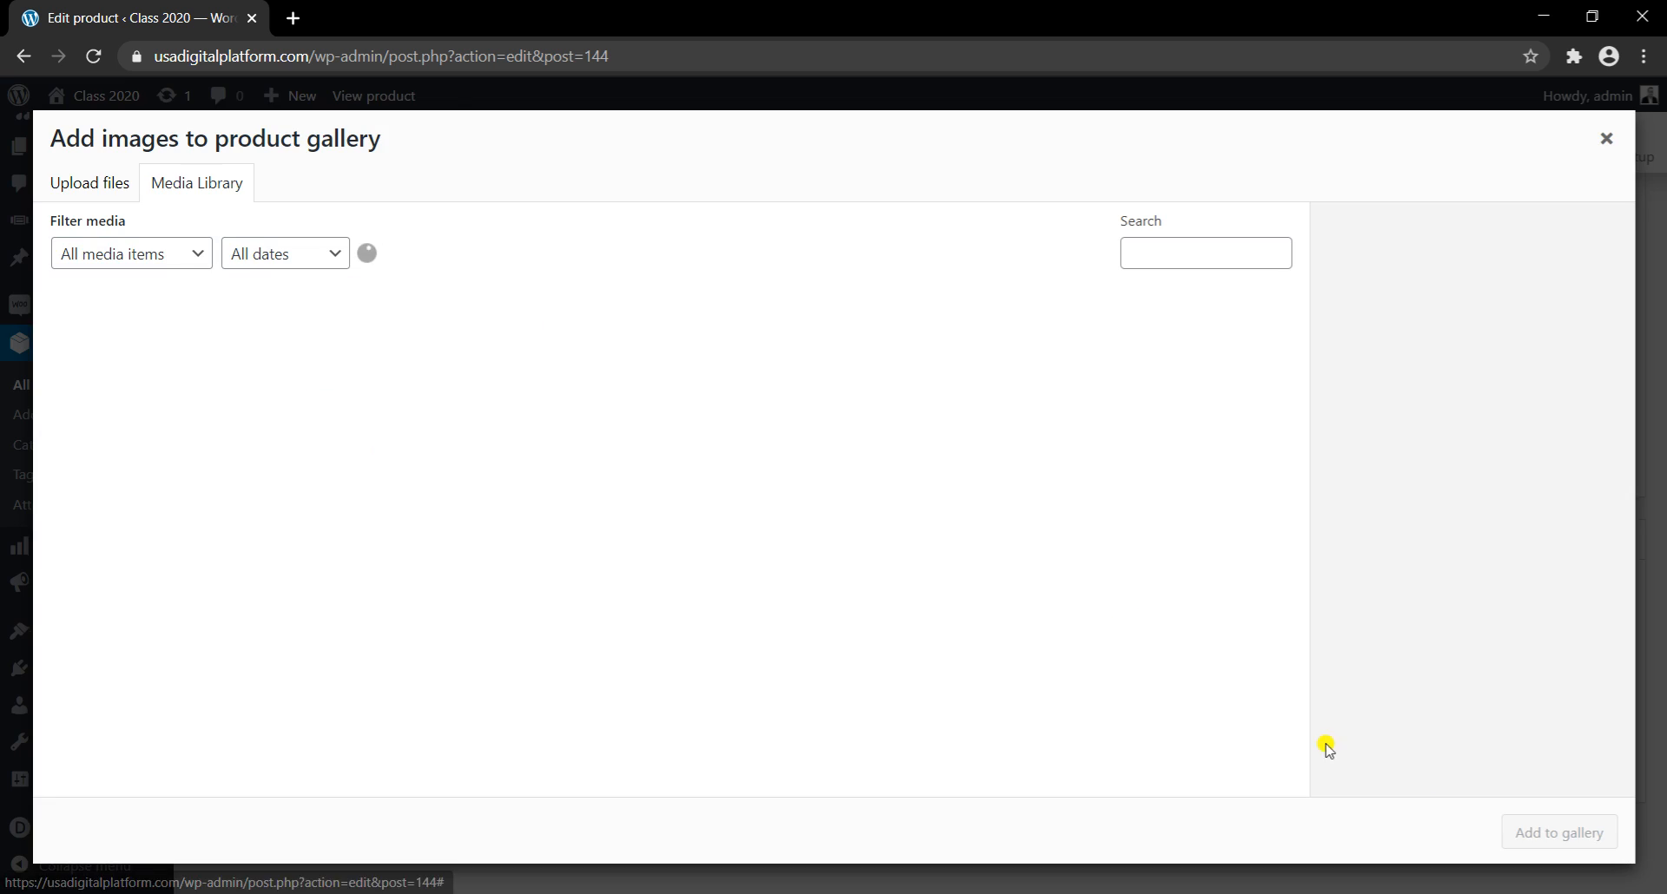
left_click(219, 343)
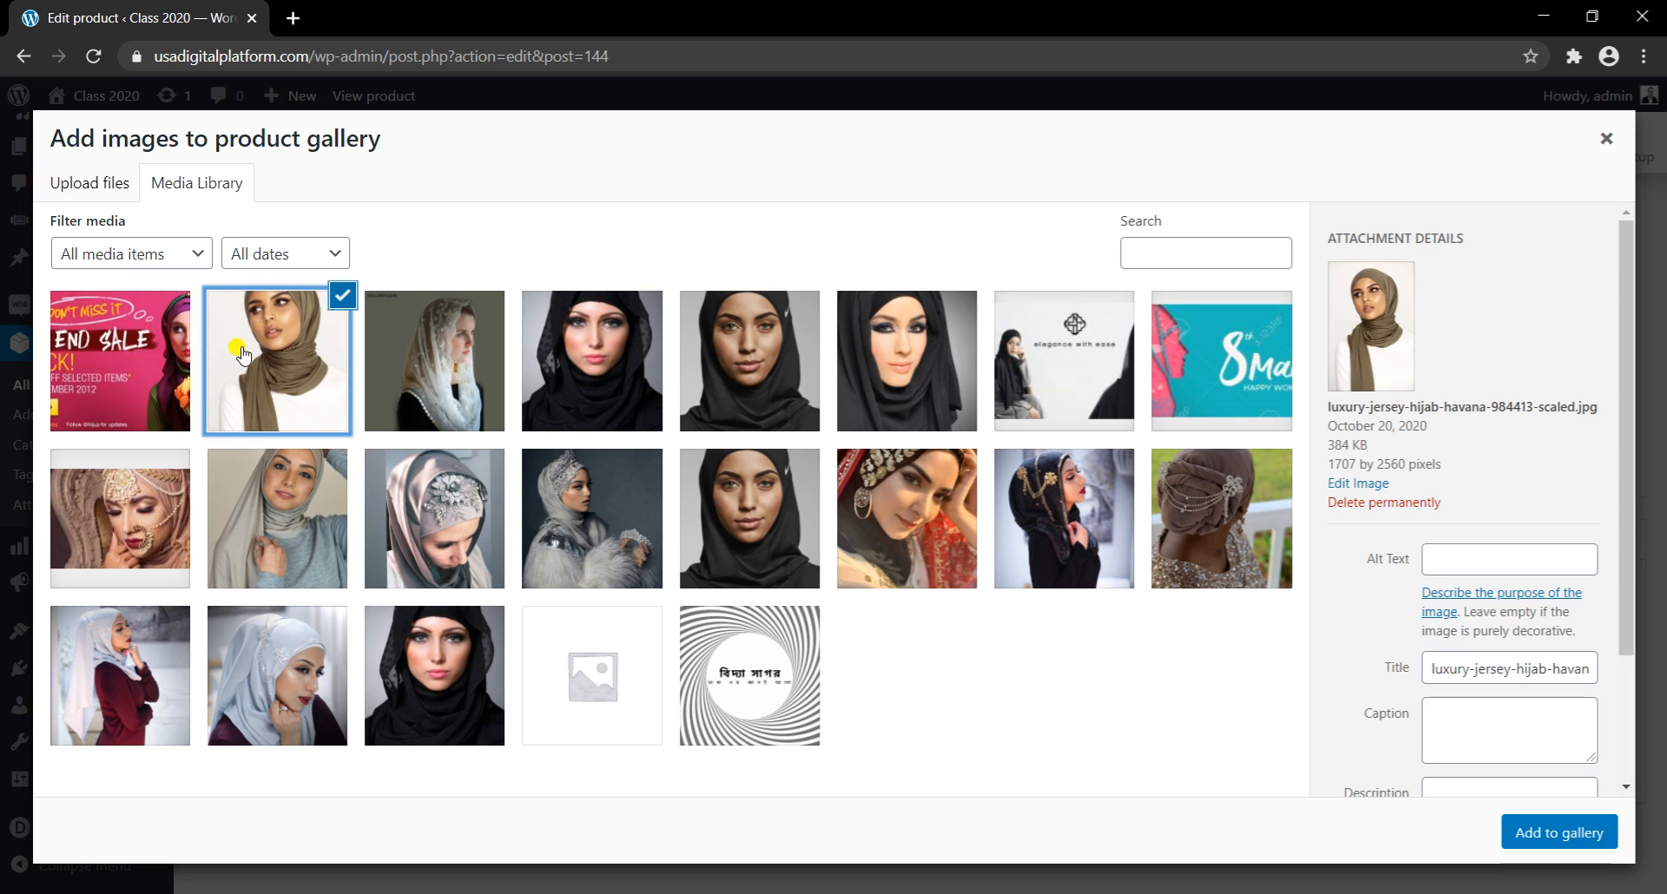
left_click(254, 514)
left_click(257, 676)
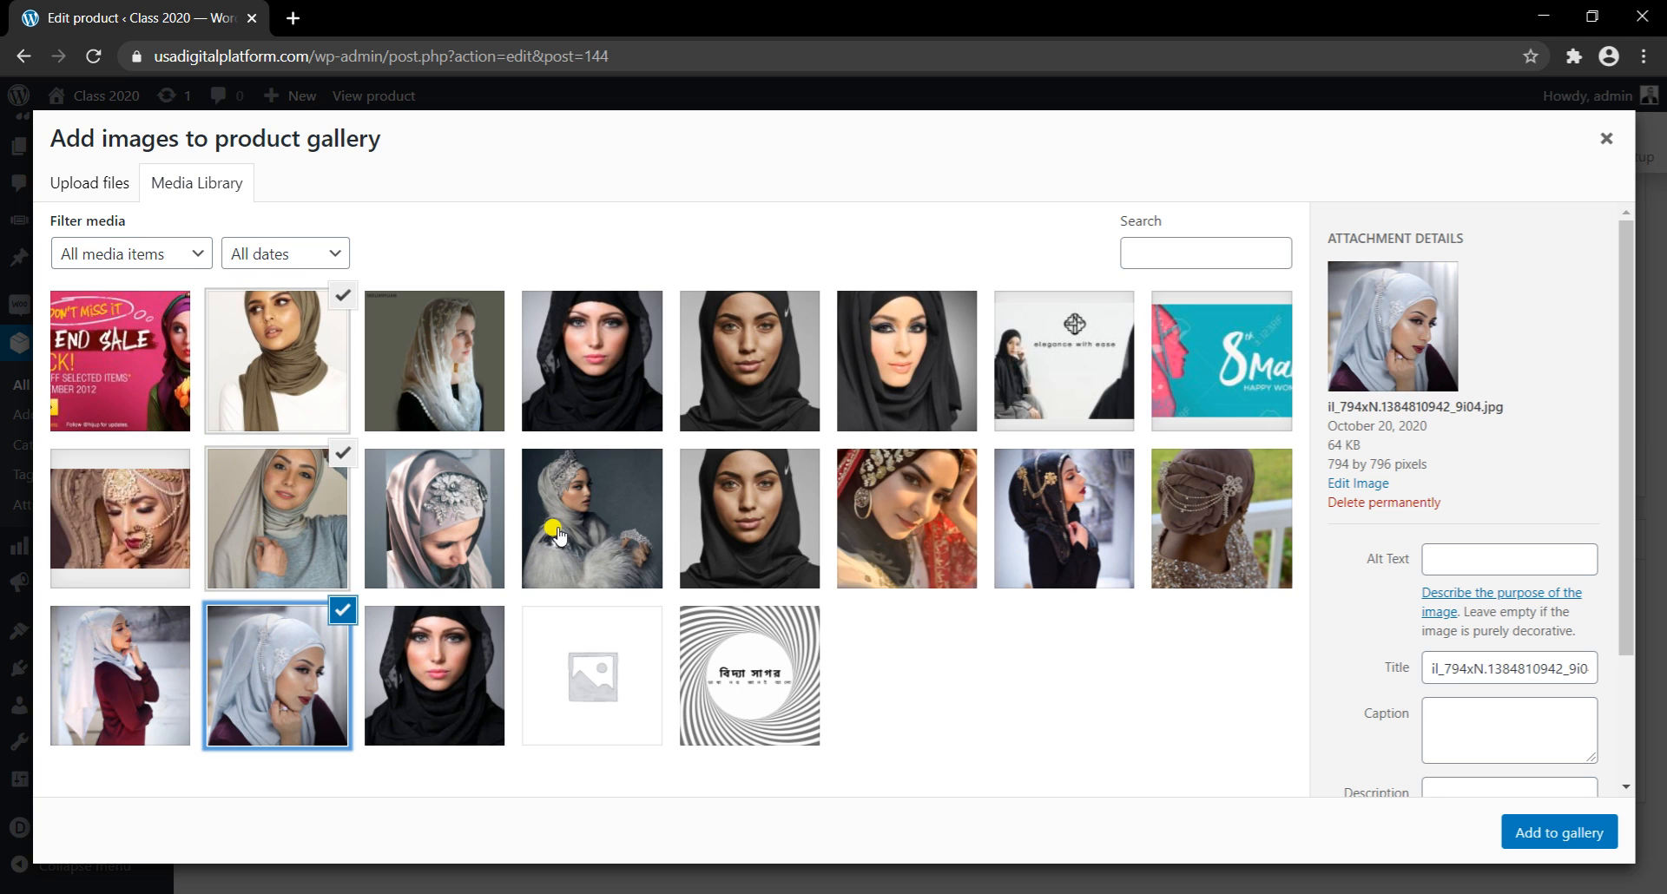
left_click(434, 426)
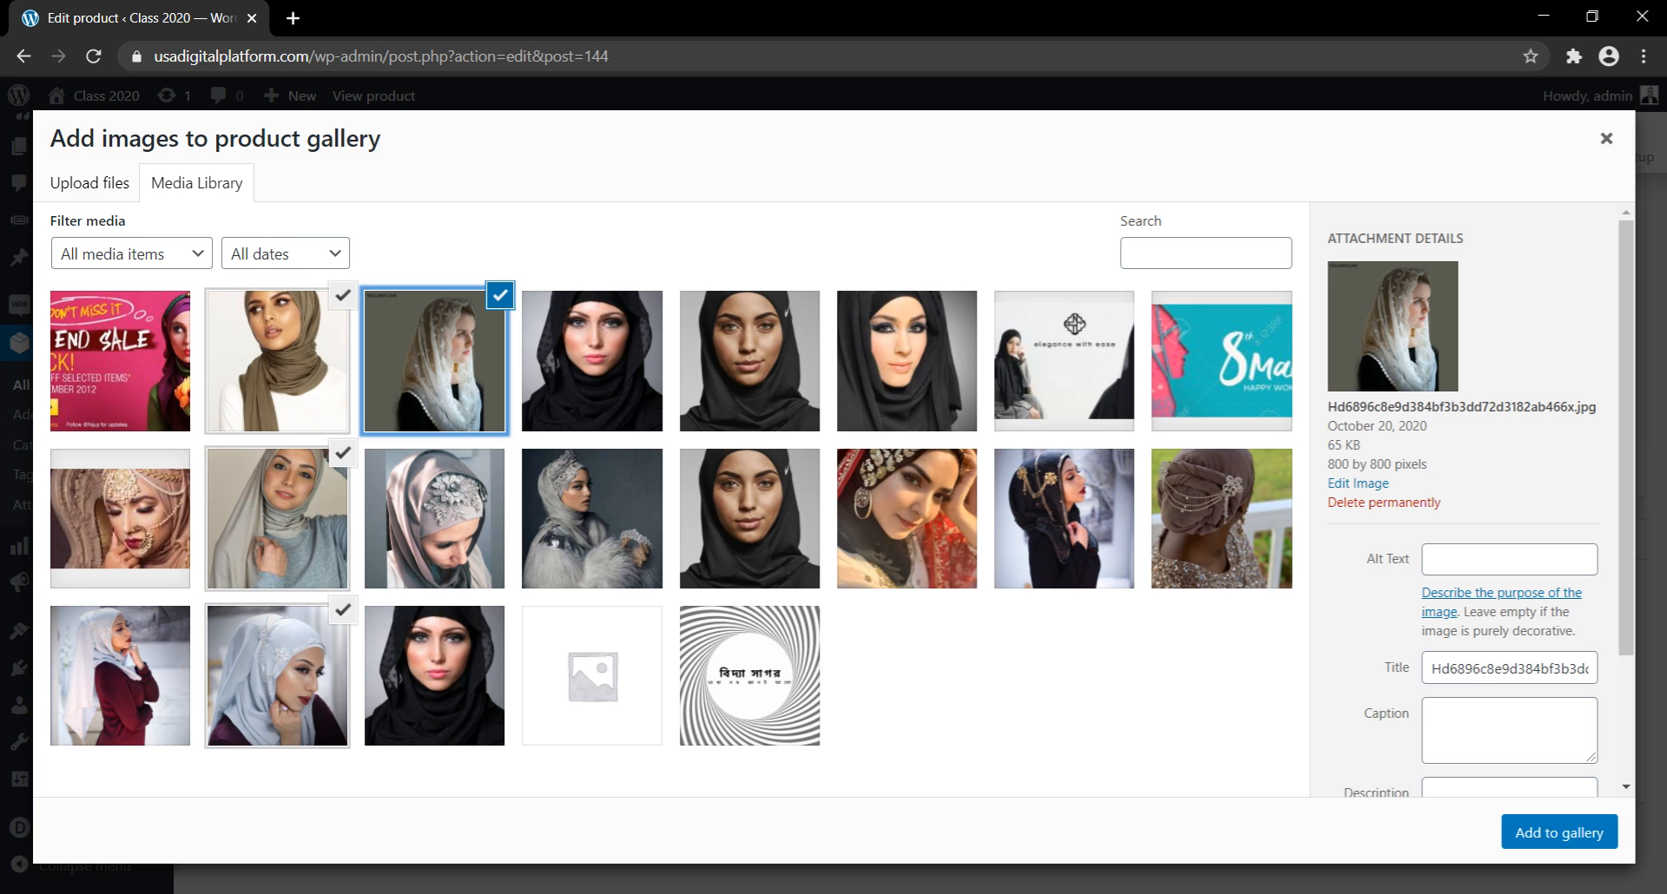
left_click(1573, 832)
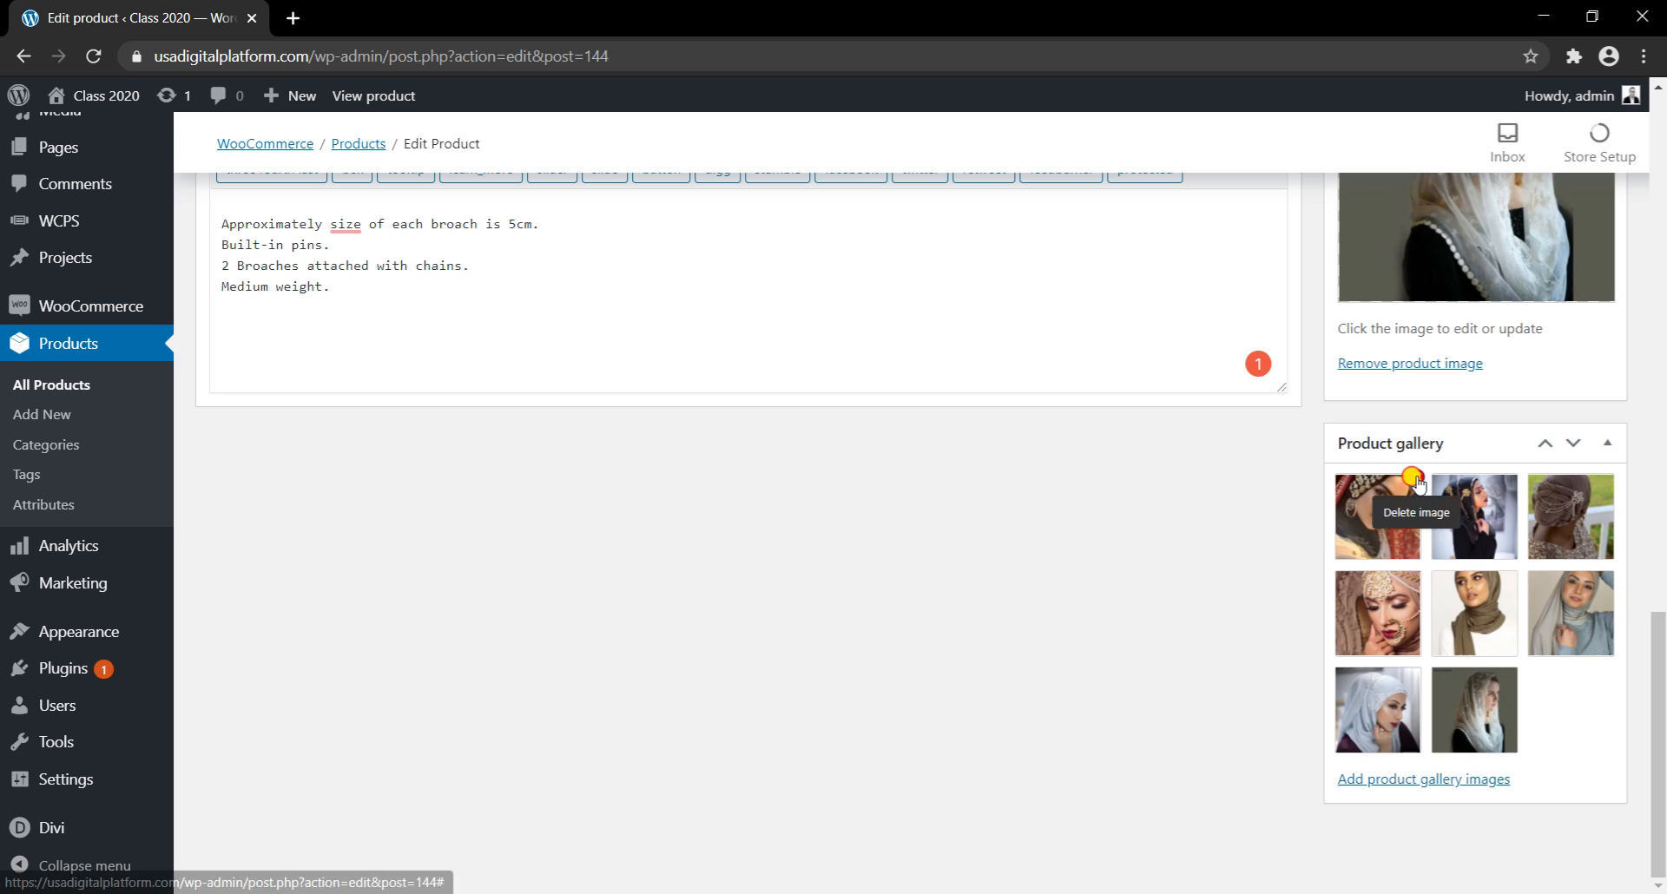
Step: Remove the red embroidered, black hijab, jewelled bridal and olive scarf photos from the product gallery
left_click(1416, 483)
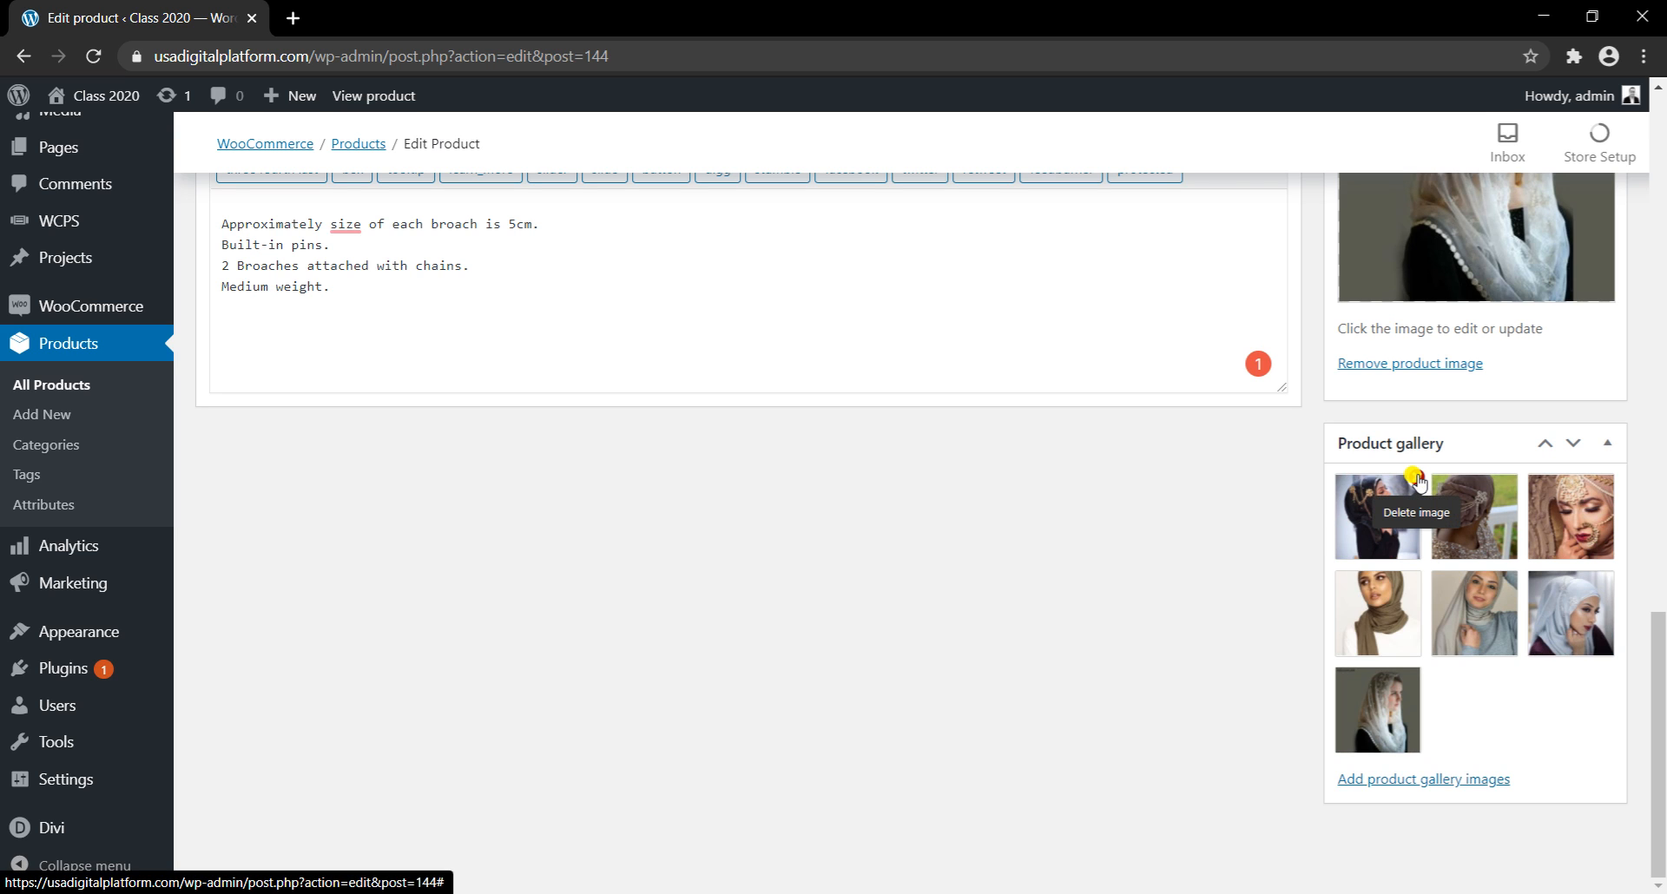
left_click(1417, 481)
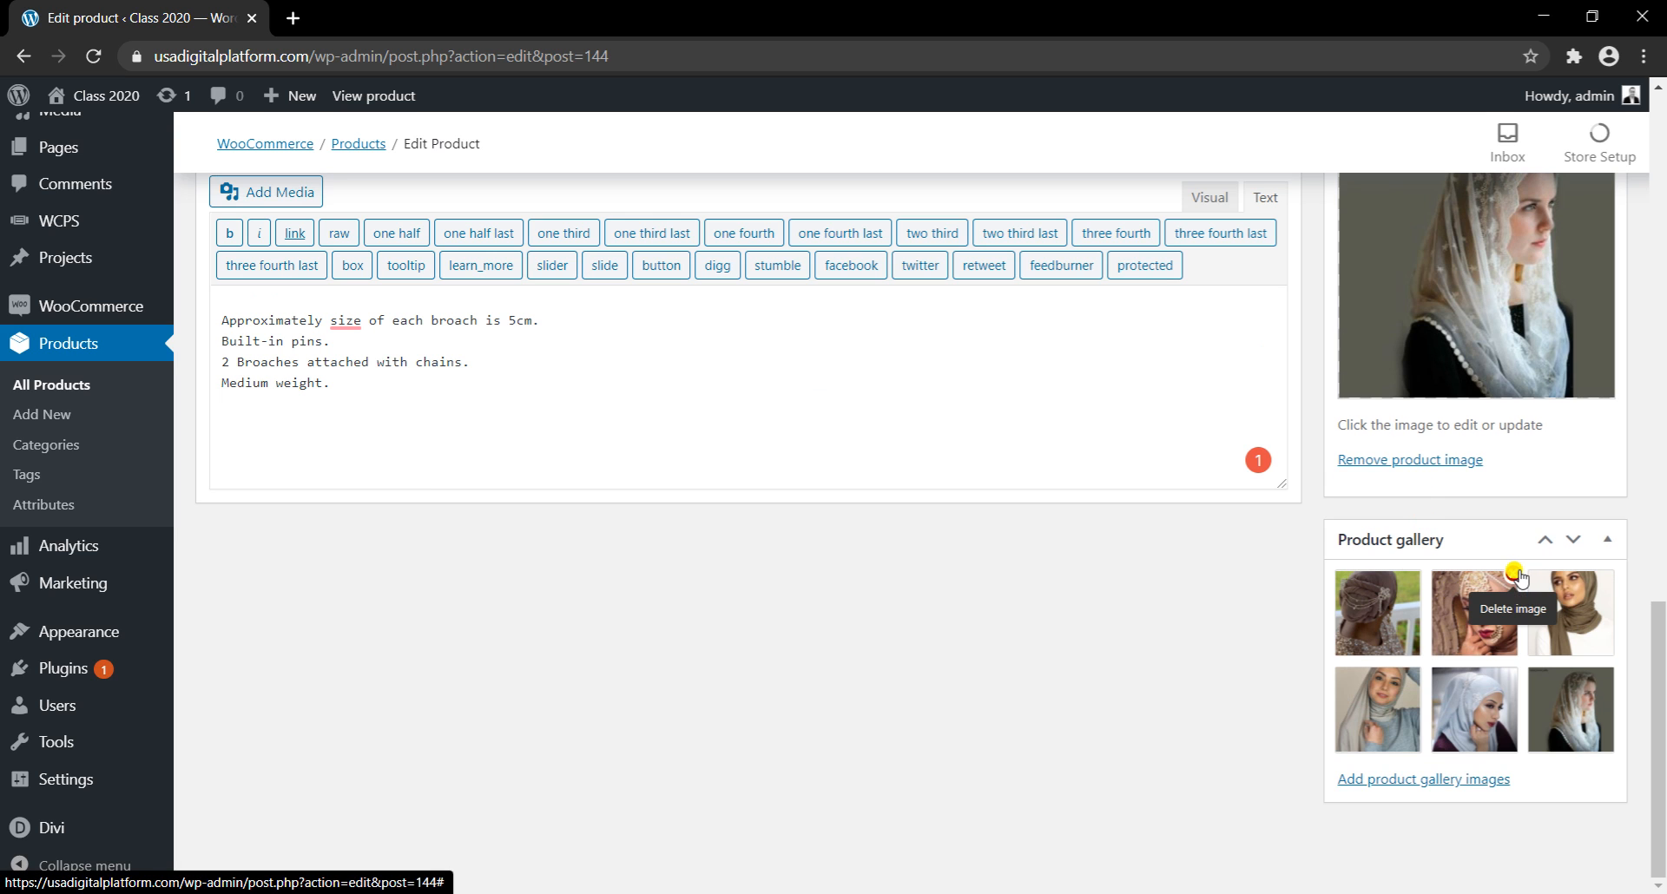
left_click(1515, 576)
left_click(1514, 576)
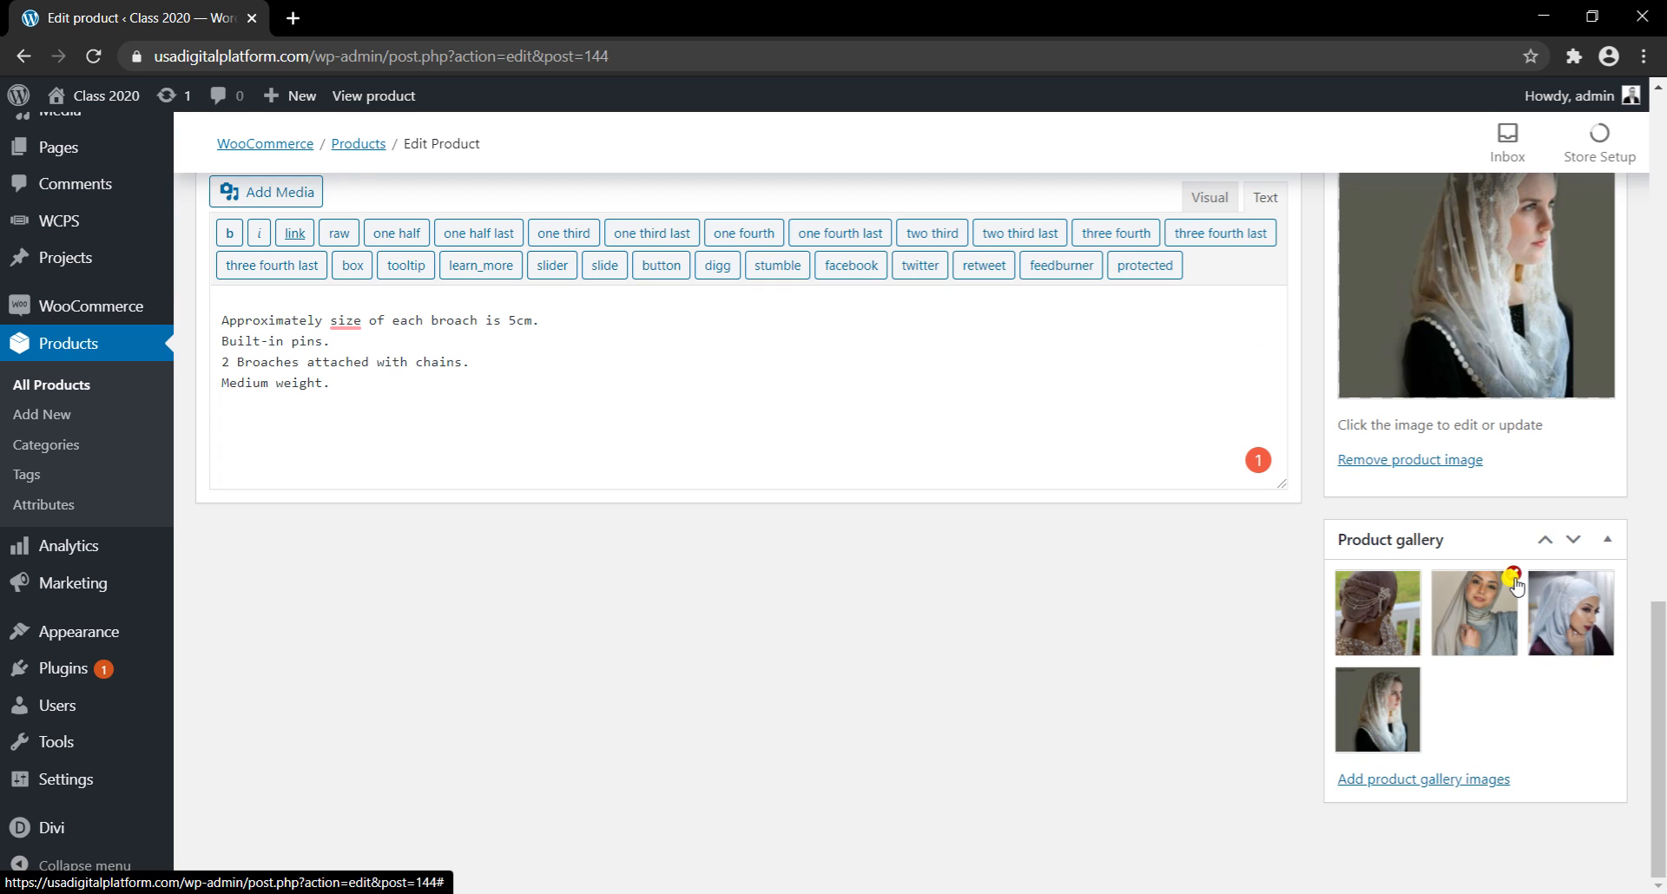
Step: Change the product category from Uncategorized to Hijab and publish the product
scroll(900, 708, "up", 7)
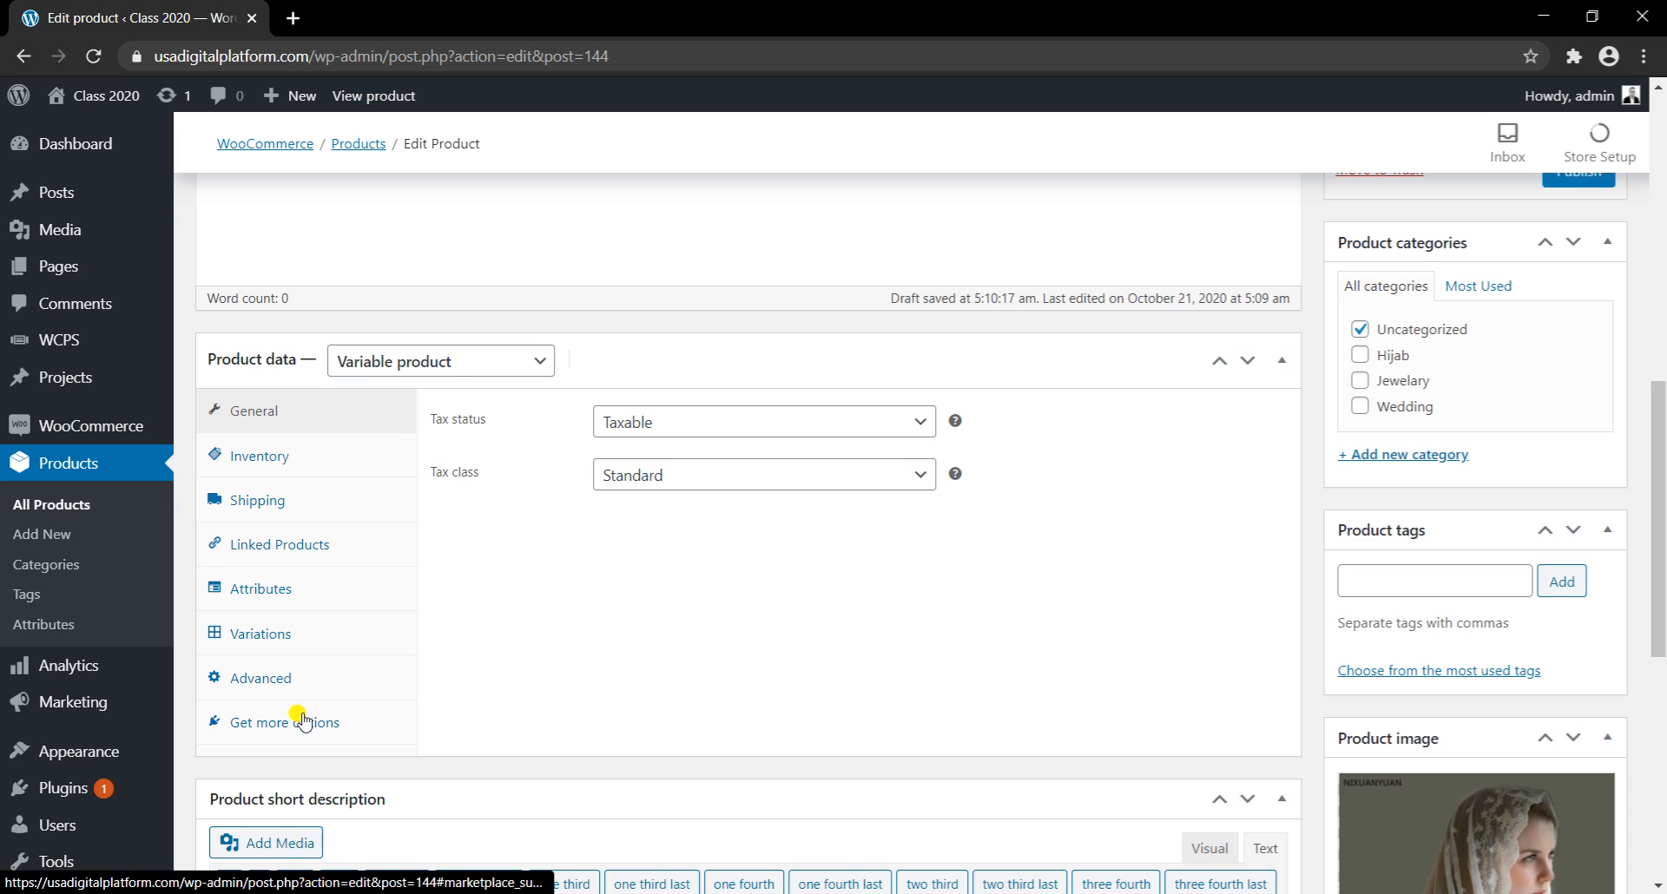
left_click(1359, 355)
left_click(1359, 329)
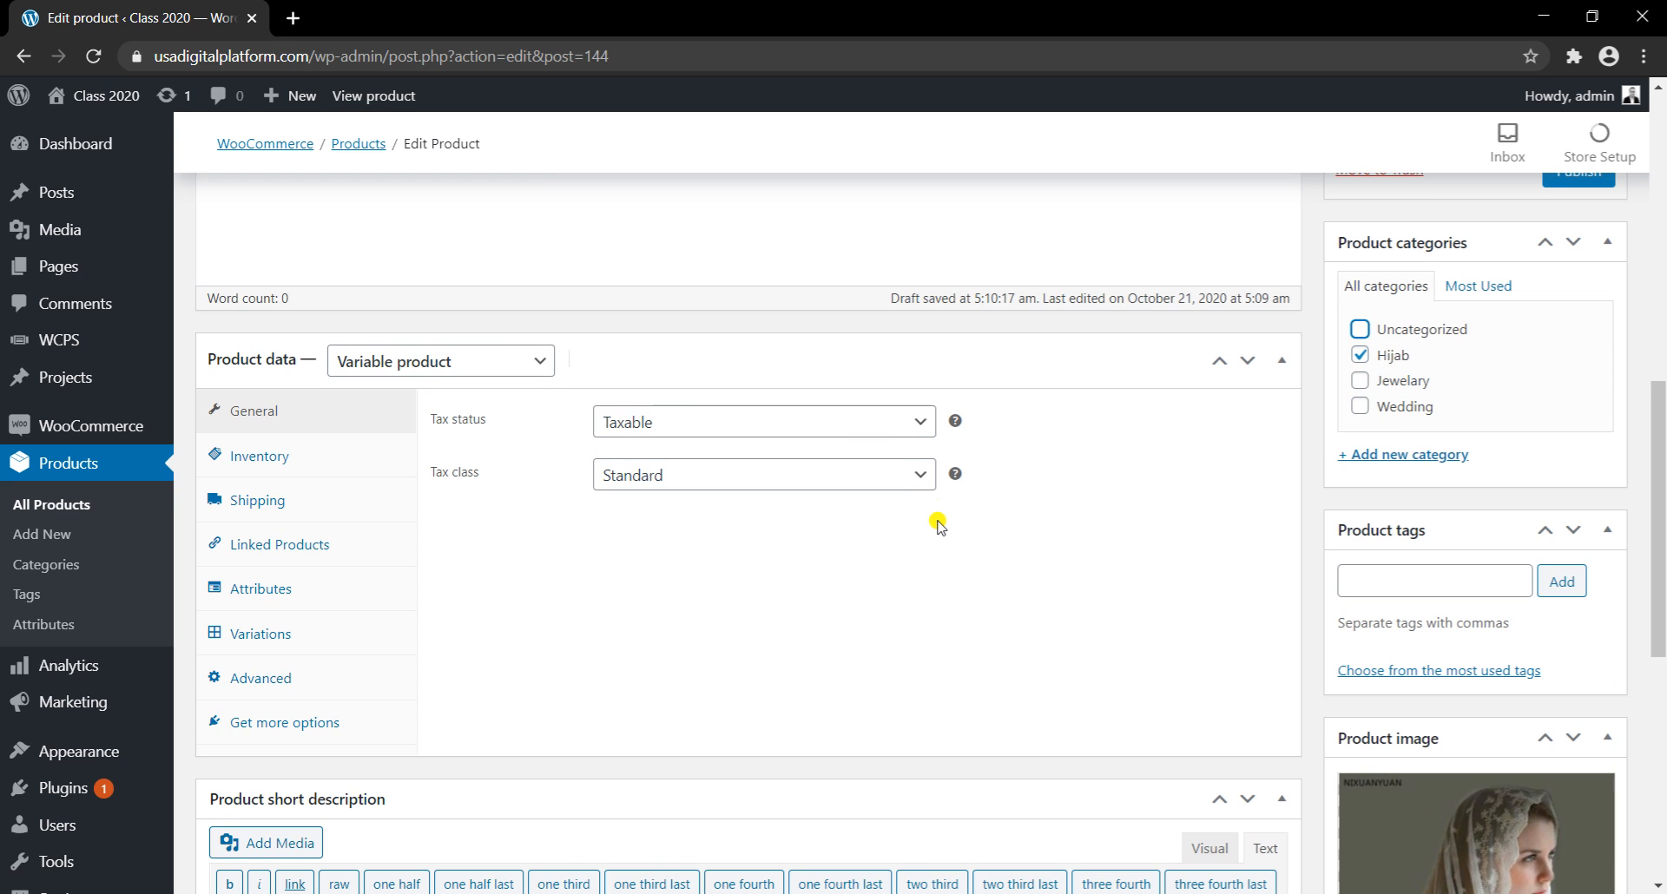
scroll(938, 525, "up", 5)
left_click(1571, 605)
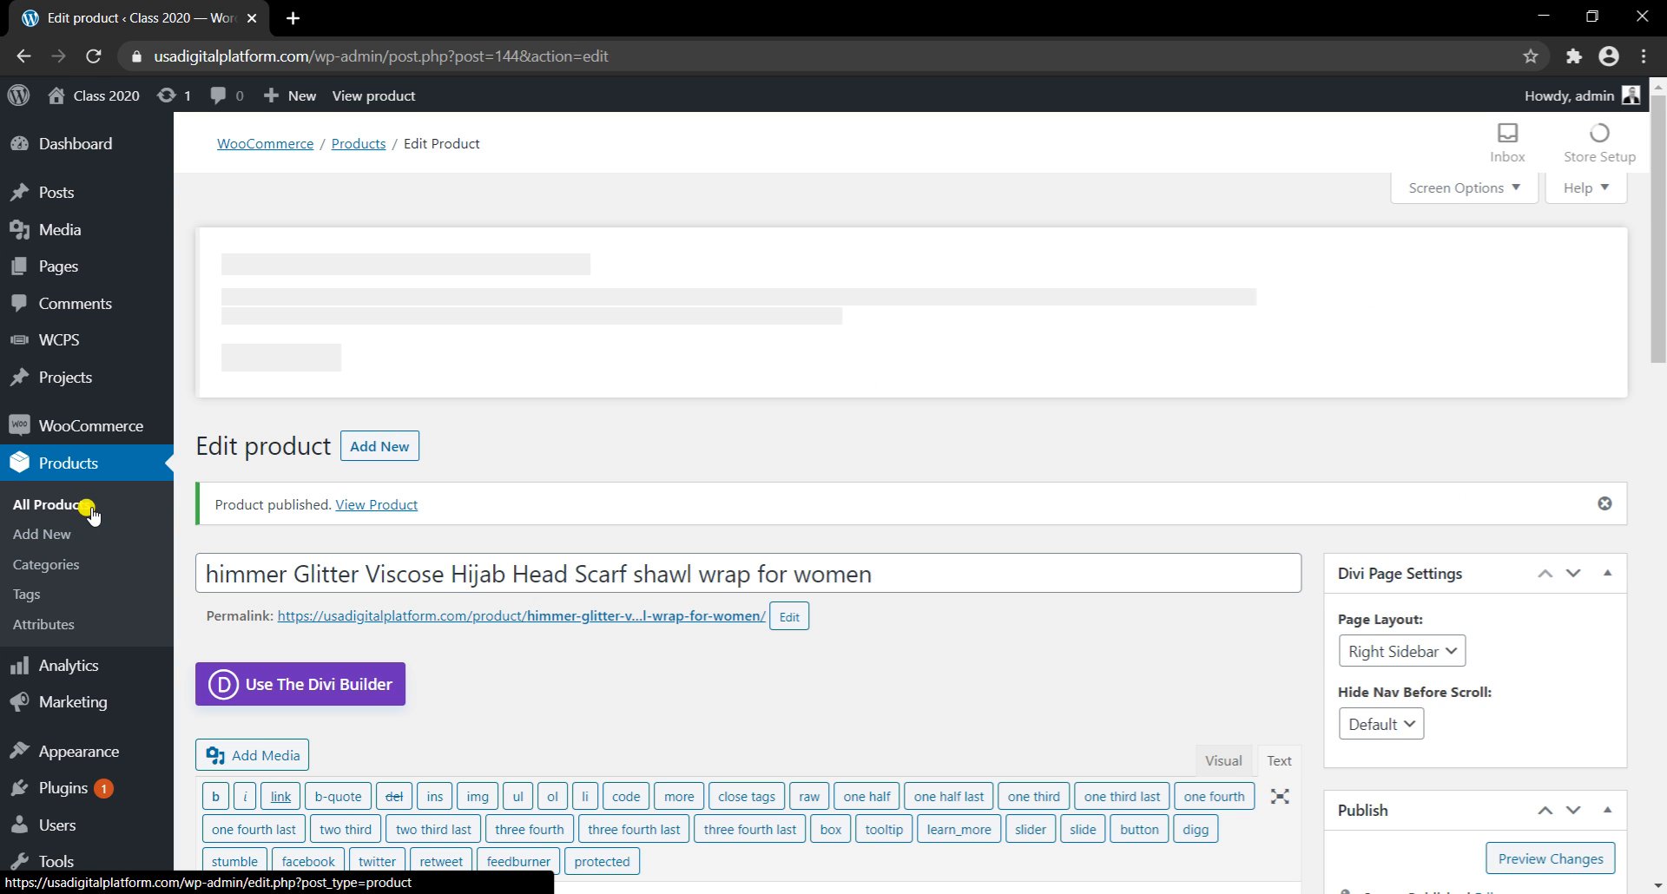
Step: Duplicate the himmer Glitter Viscose Hijab product from the list of all products
left_click(91, 512)
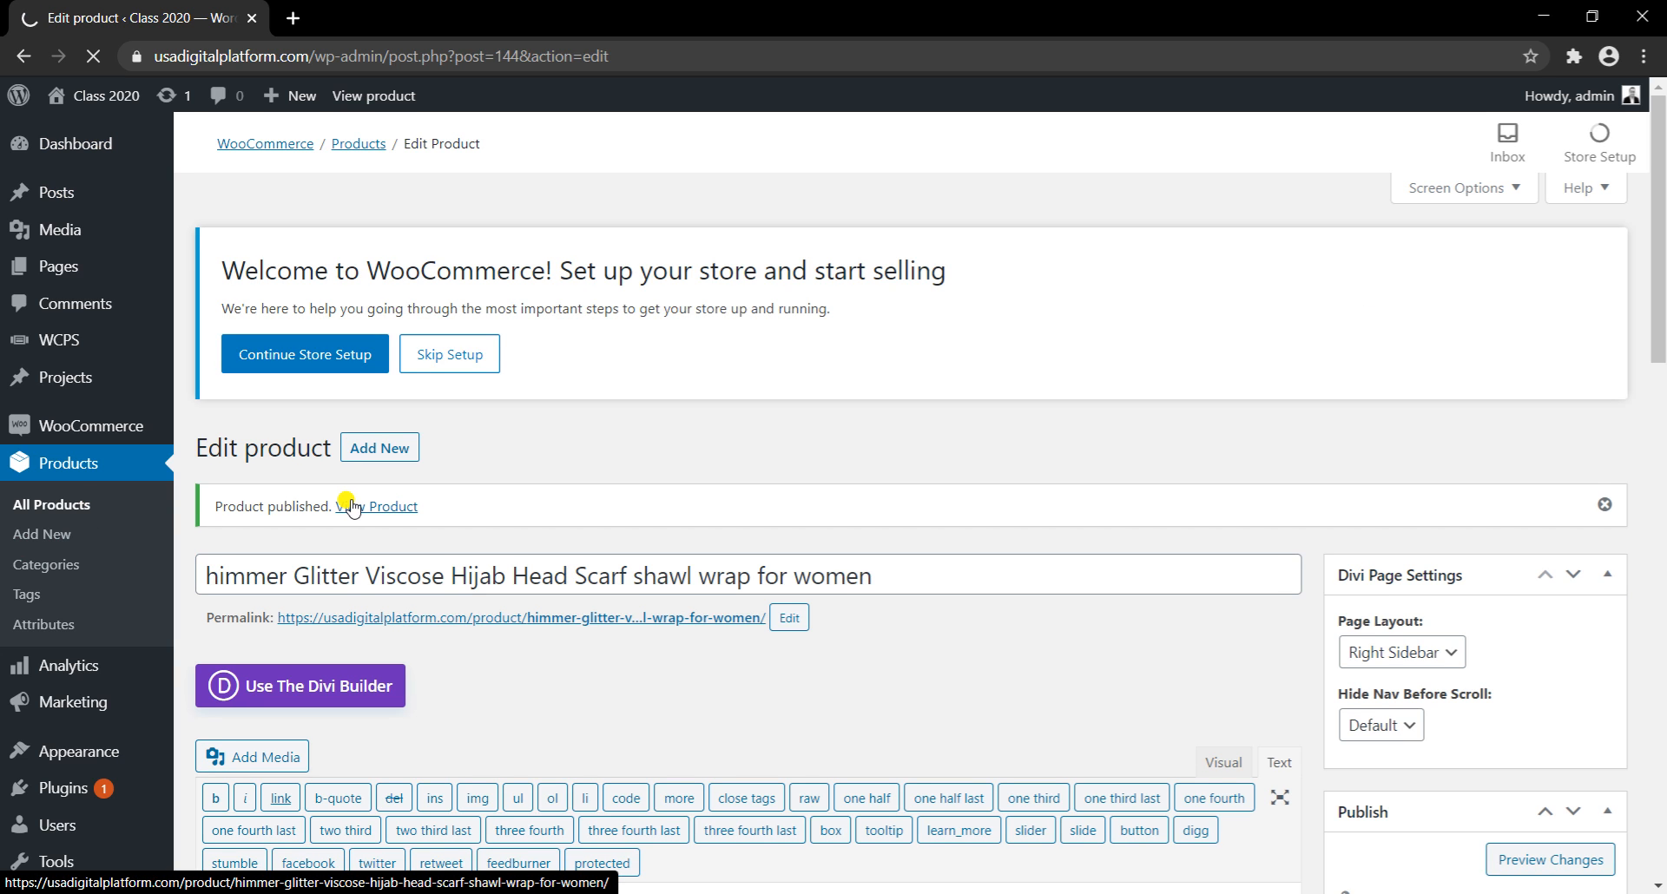
scroll(484, 556, "down", 1)
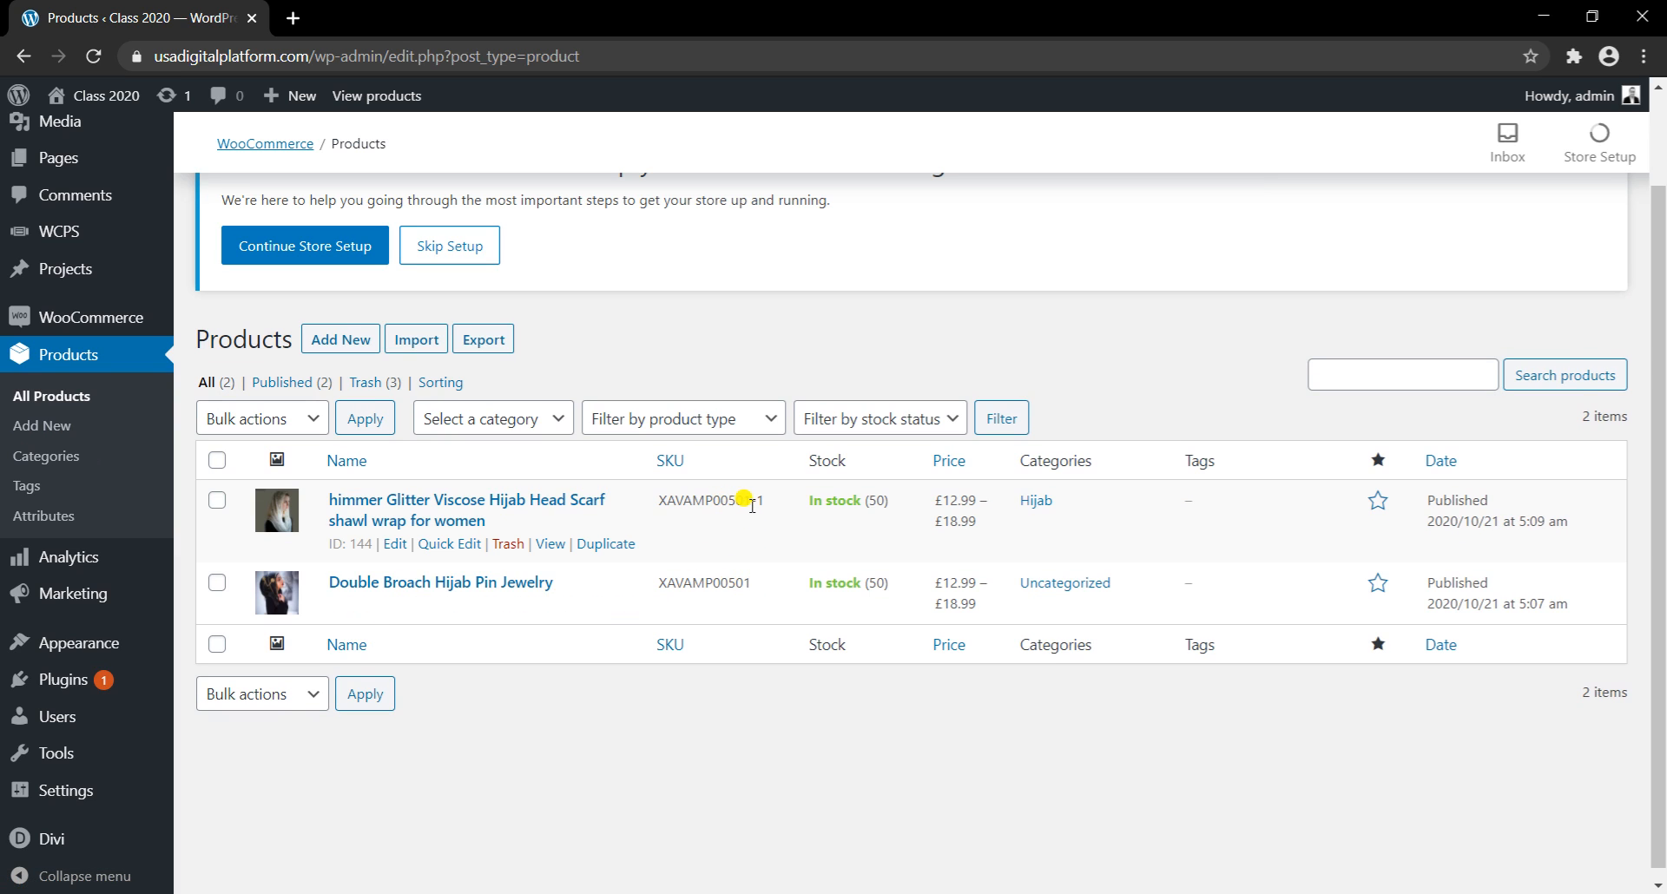
left_click(617, 547)
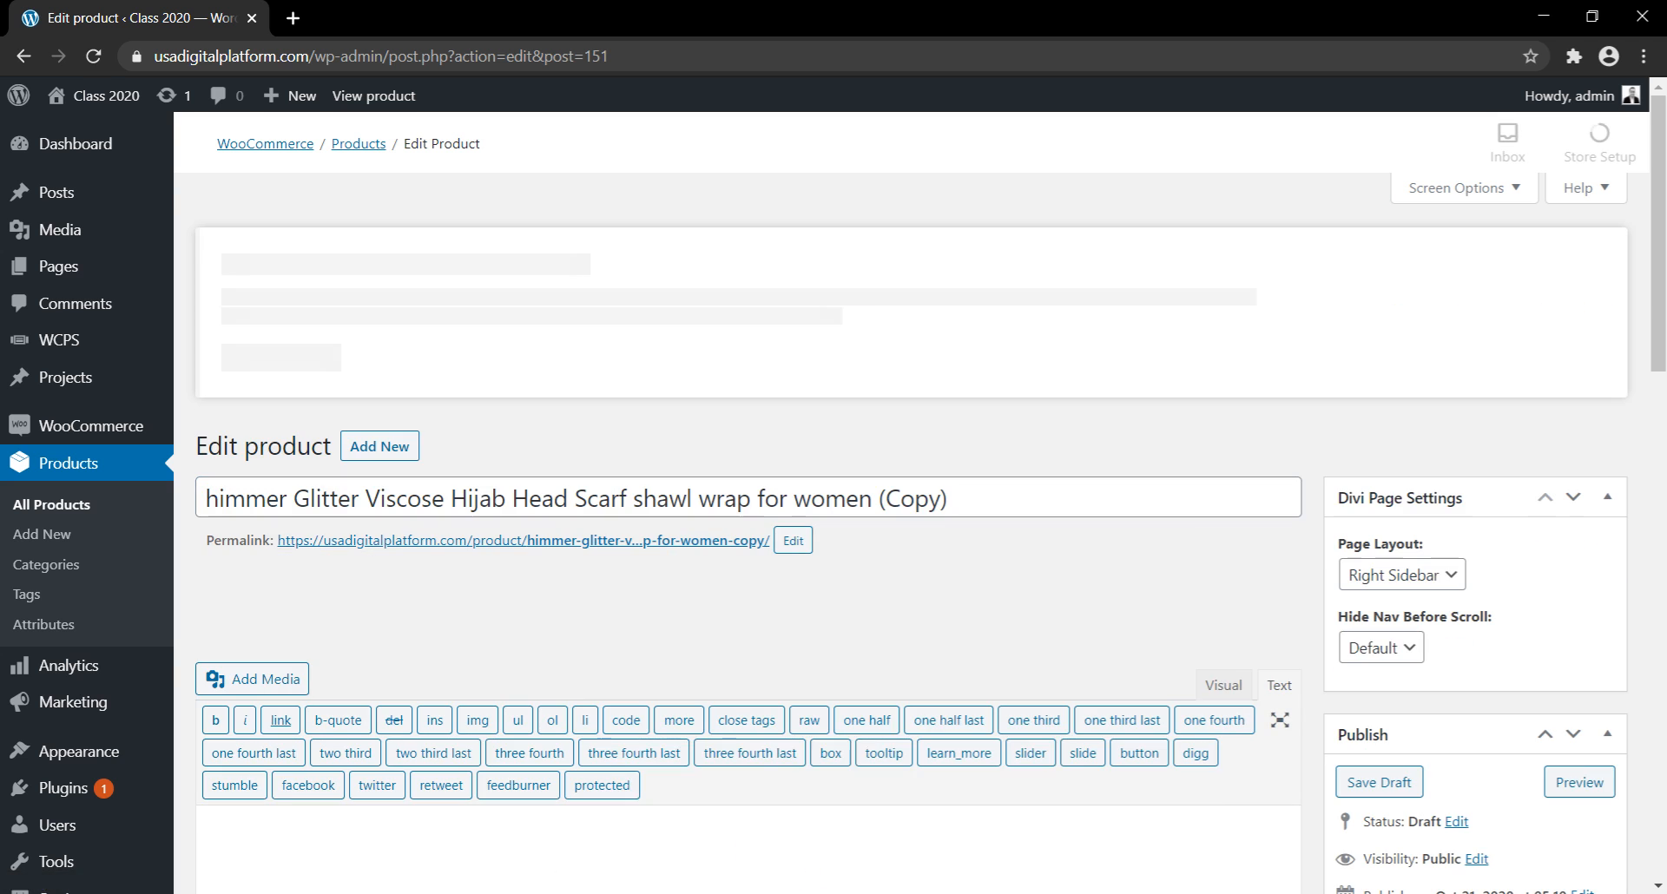
Step: Retitle the duplicated product "Luxury Crystal Hijab Underscarves Undercap", copying the title from its reference page
mouse_move(838, 890)
left_click(955, 808)
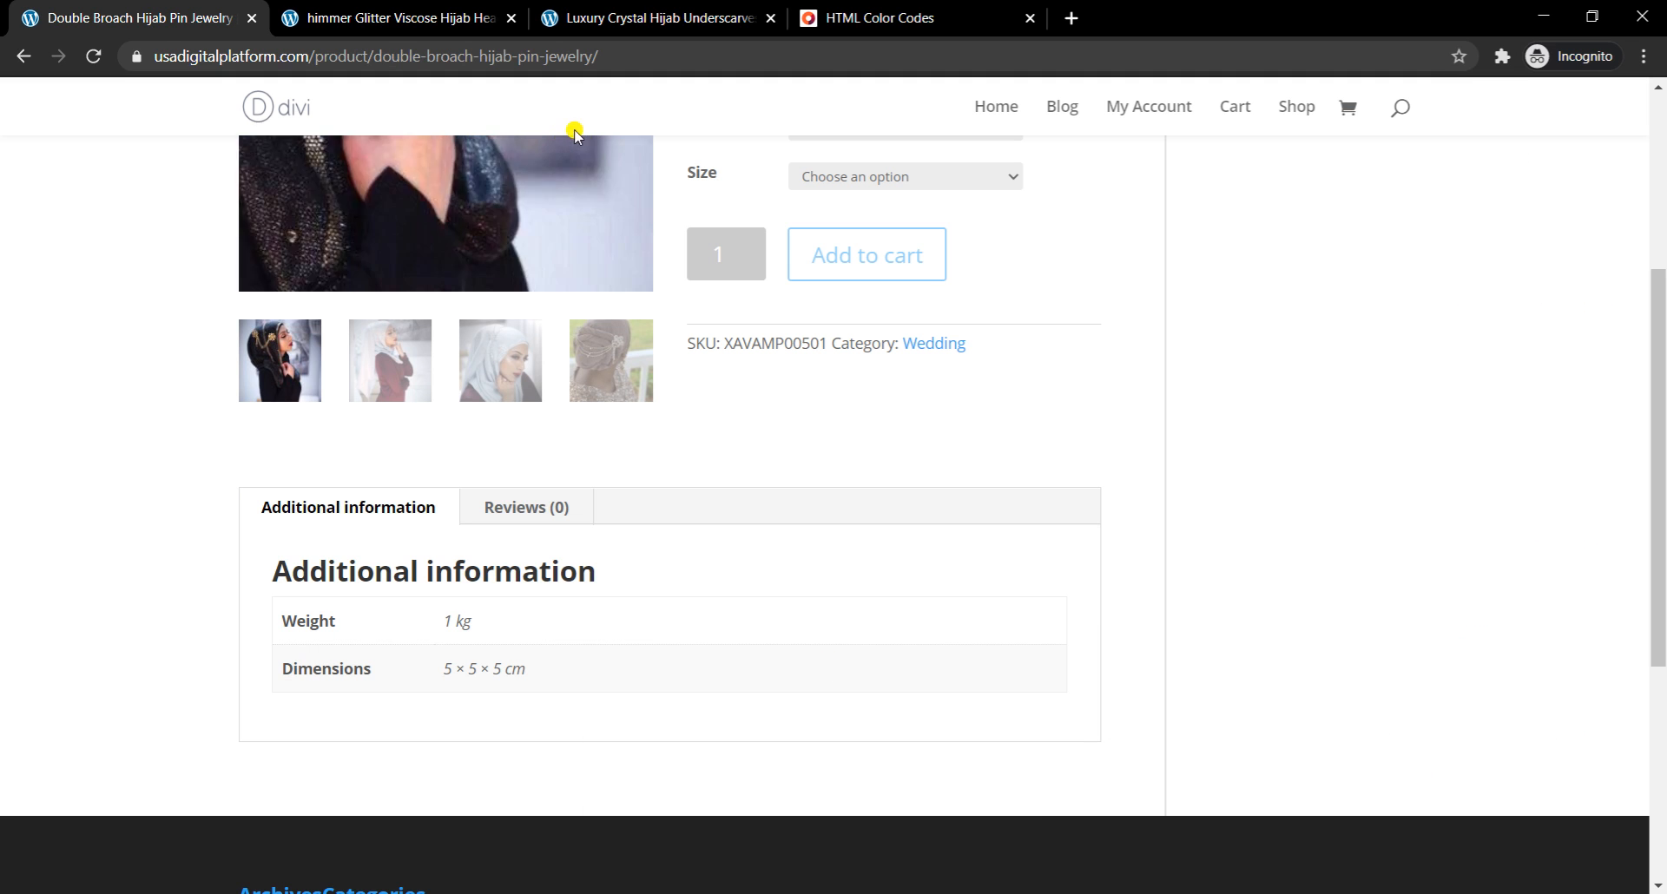
left_click(597, 19)
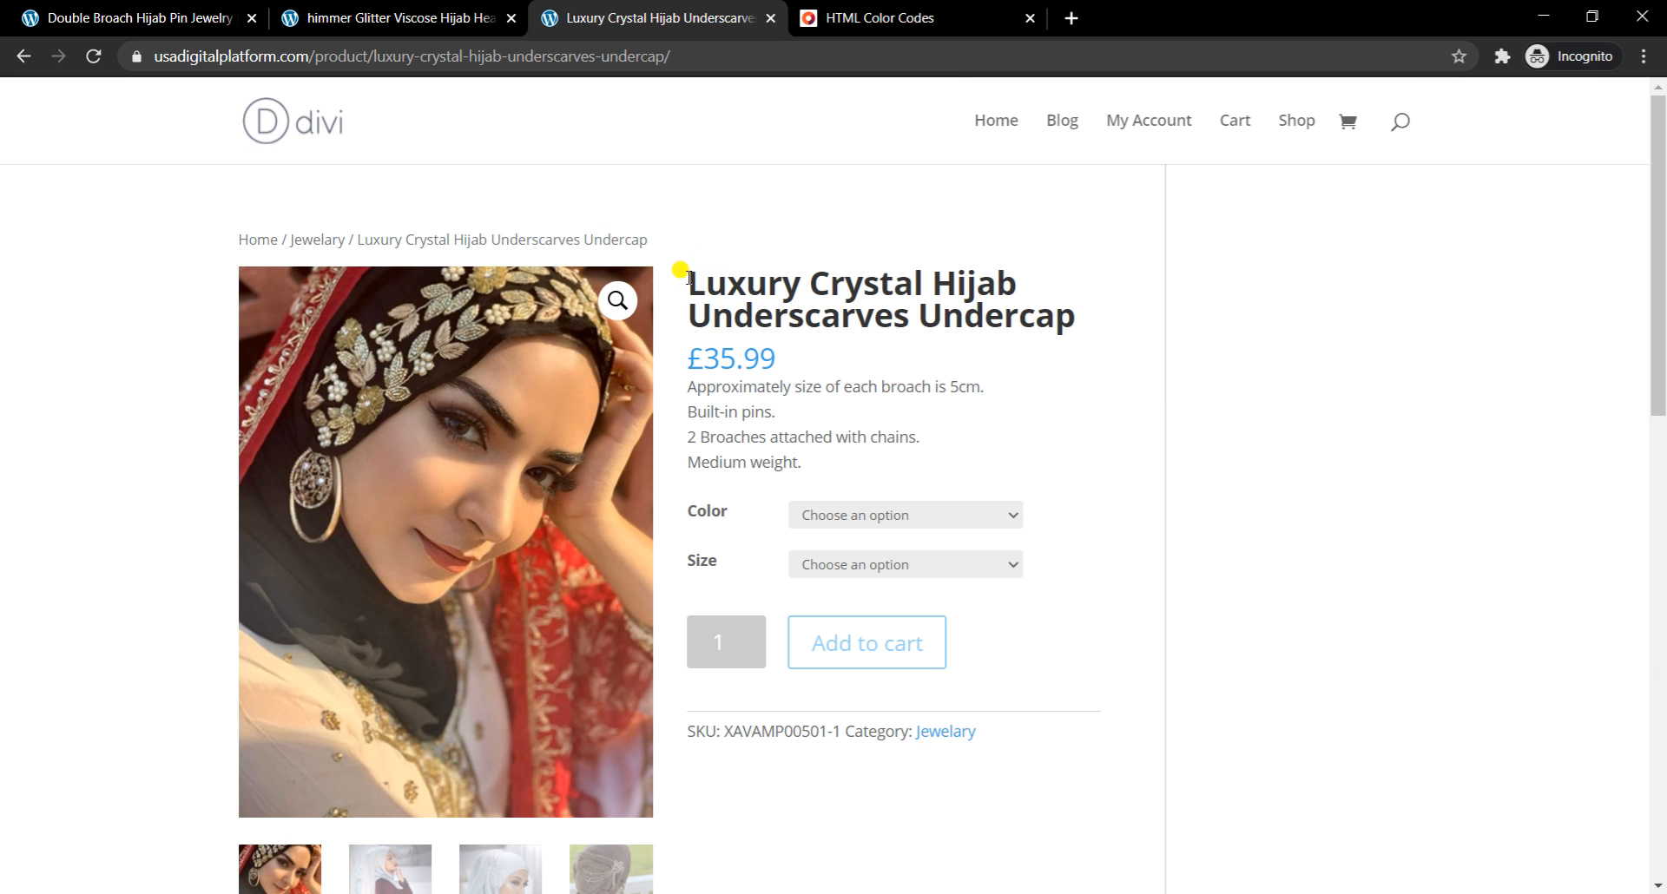
mouse_move(688, 278)
left_mouse_down()
mouse_move(1090, 348)
mouse_move(1086, 326)
mouse_move(700, 311)
mouse_move(686, 294)
left_mouse_up()
key("ctrl+c")
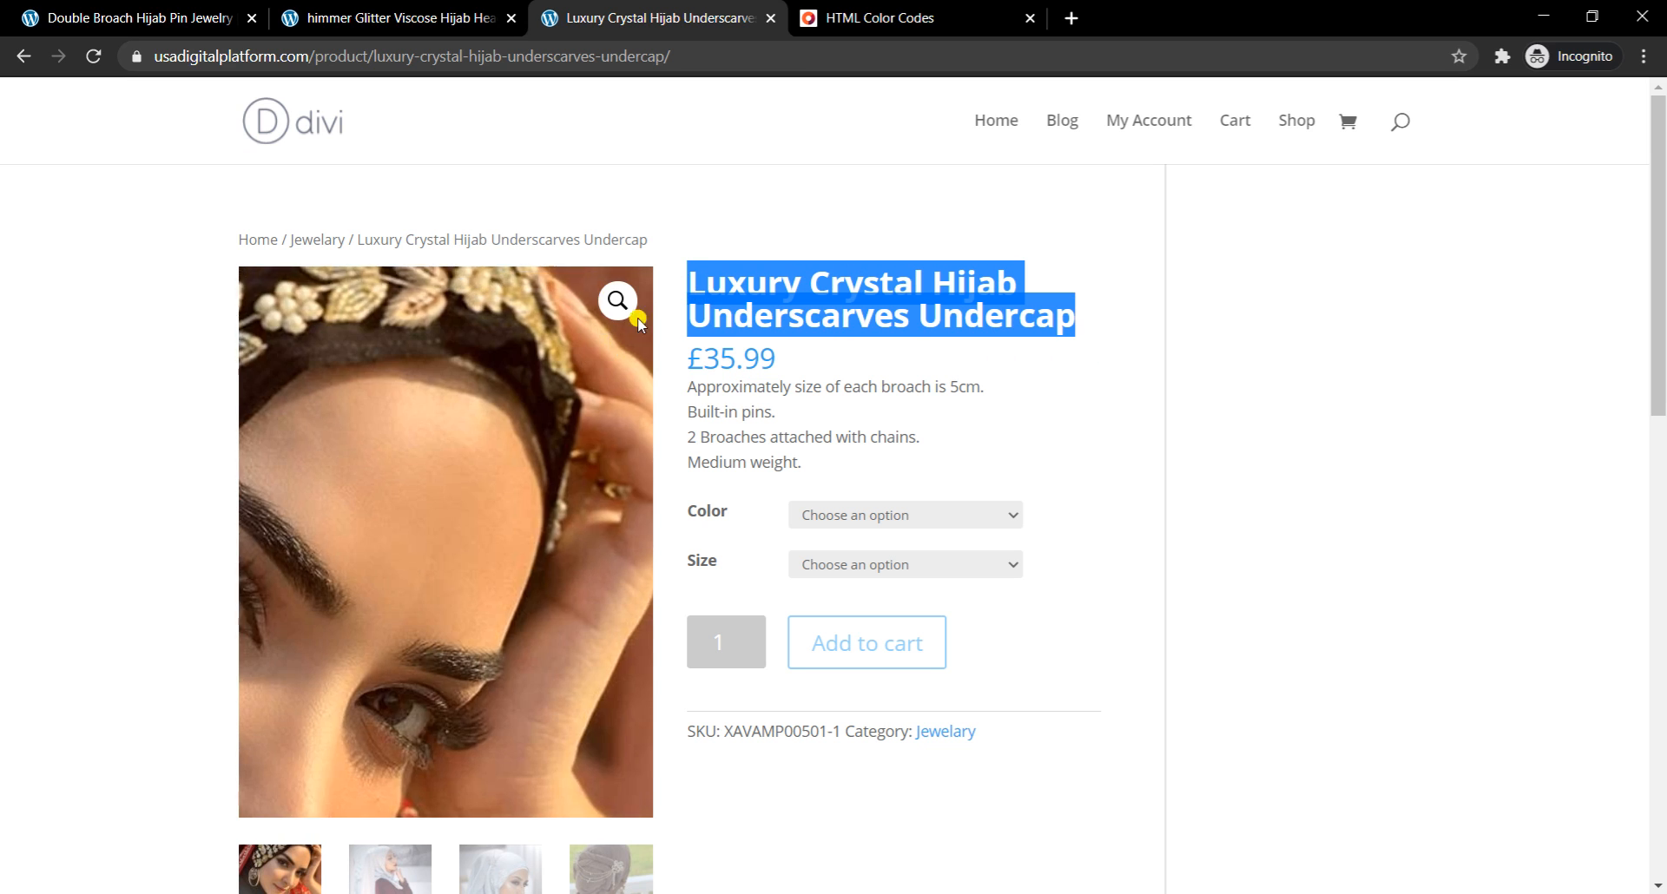
key("alt+Tab")
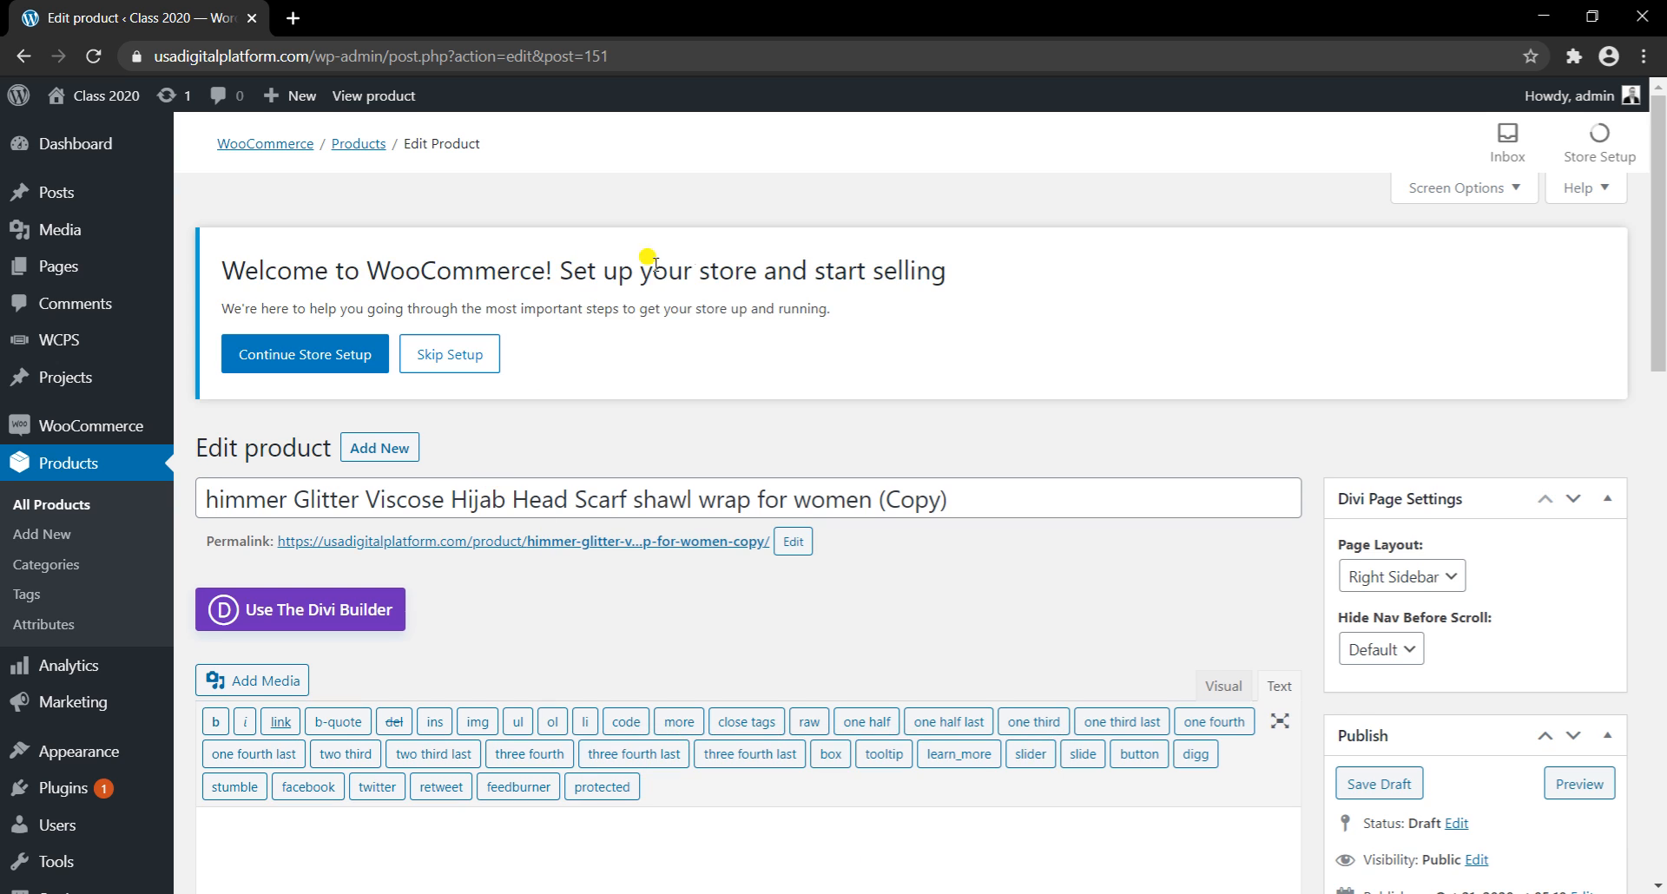
left_click_drag(978, 473, 204, 500)
key("ctrl+v")
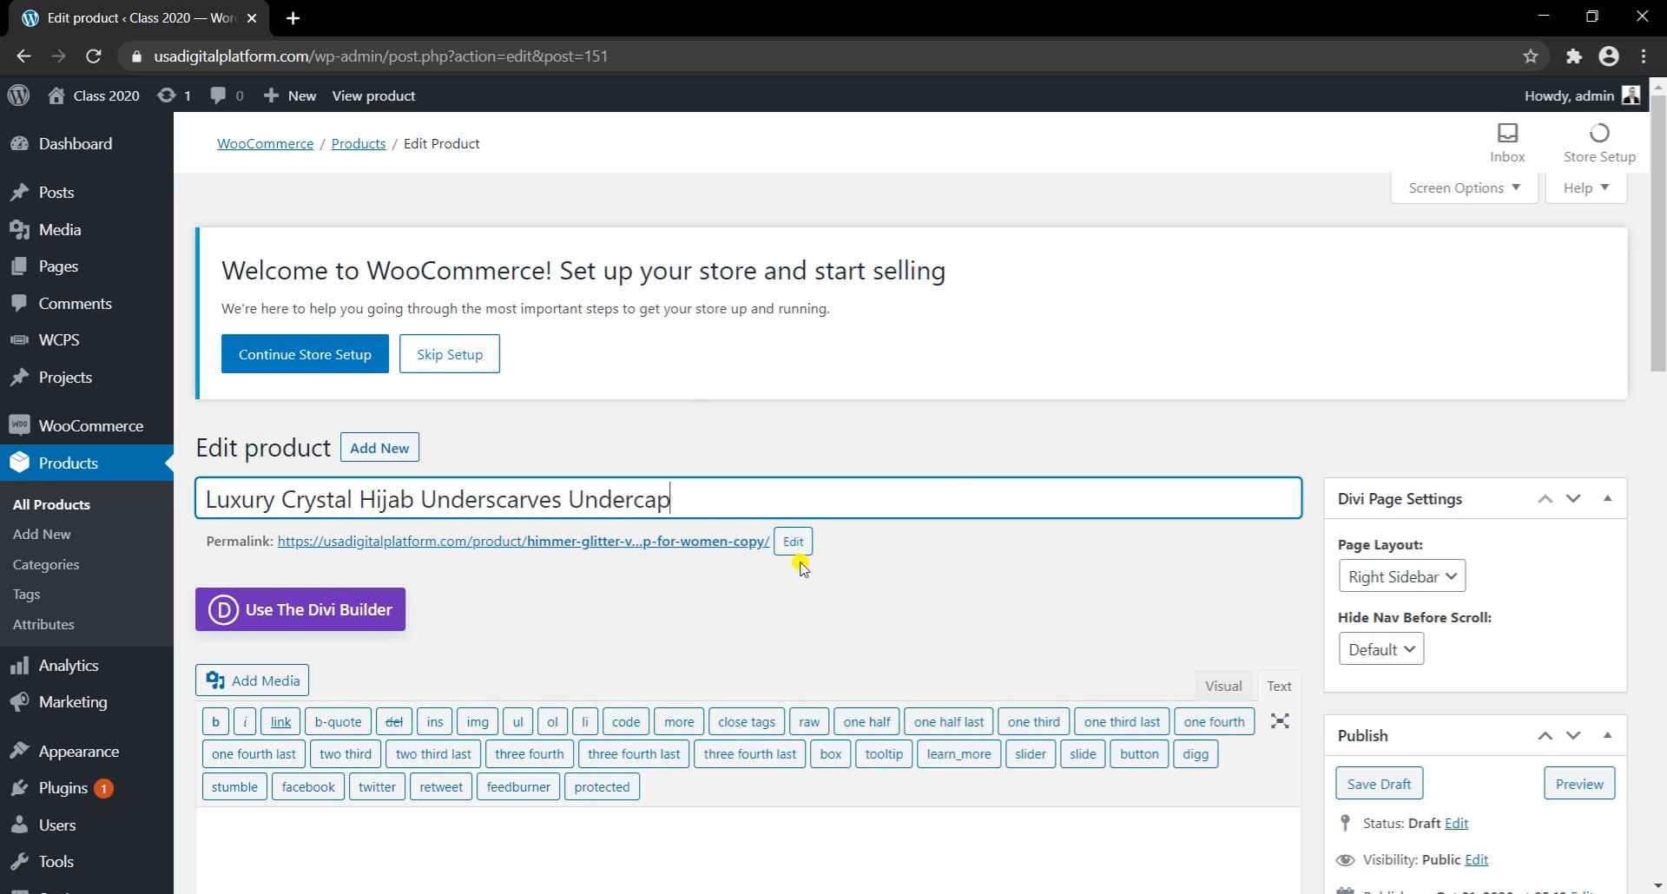
Step: Copy the four-line description from the Luxury Crystal reference page into the product short description
scroll(795, 798, "down", 2)
left_click(949, 846)
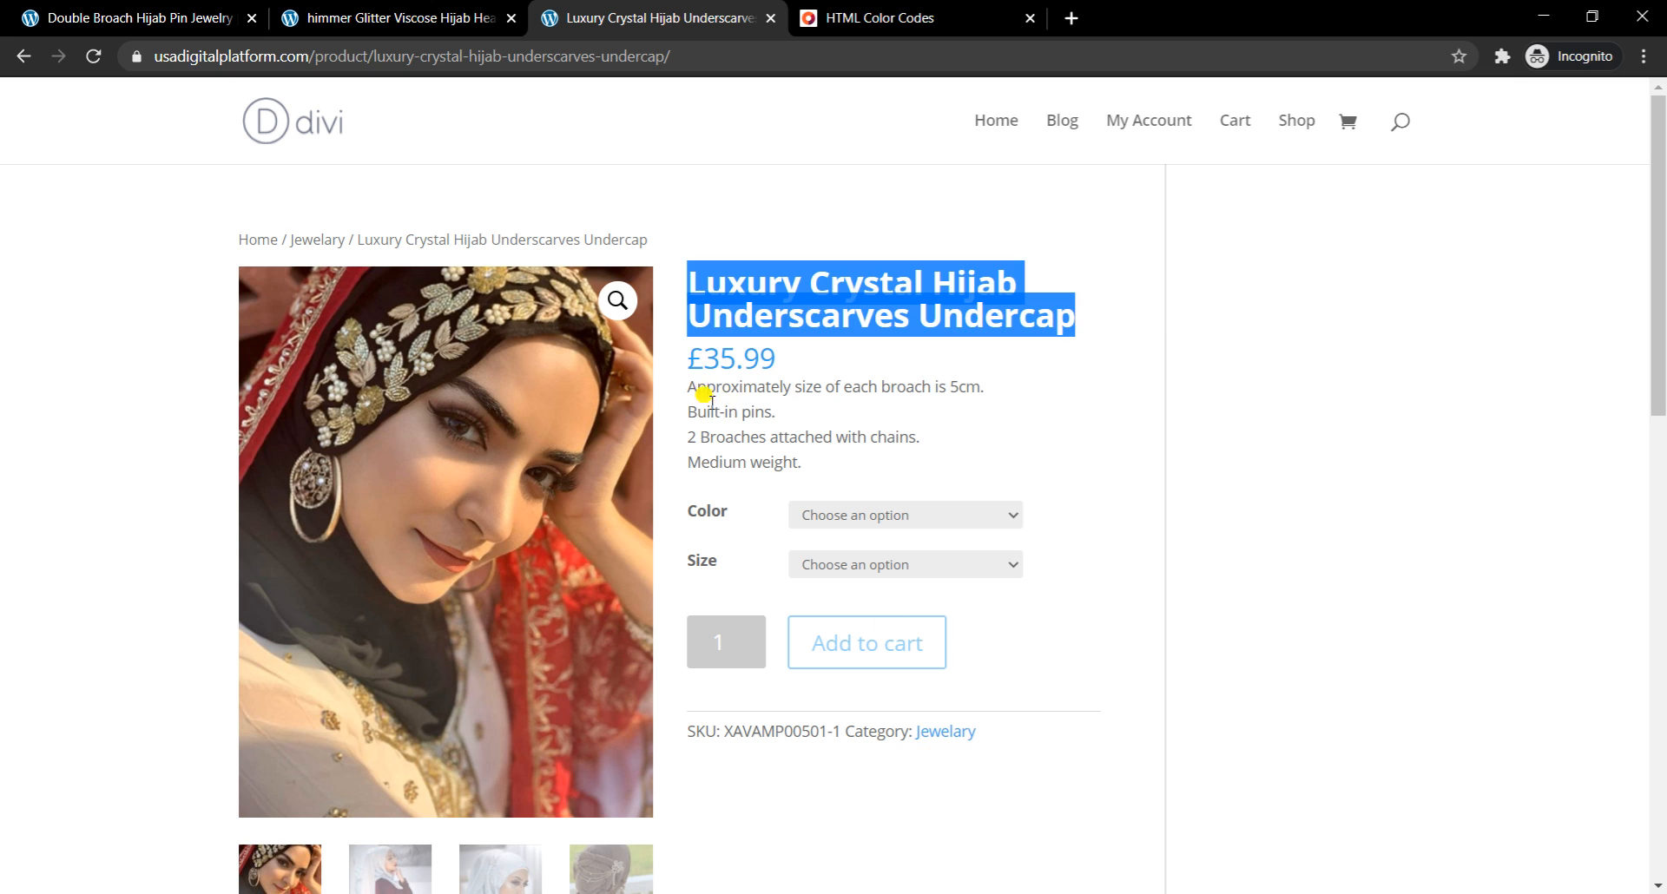
left_click_drag(683, 379, 816, 473)
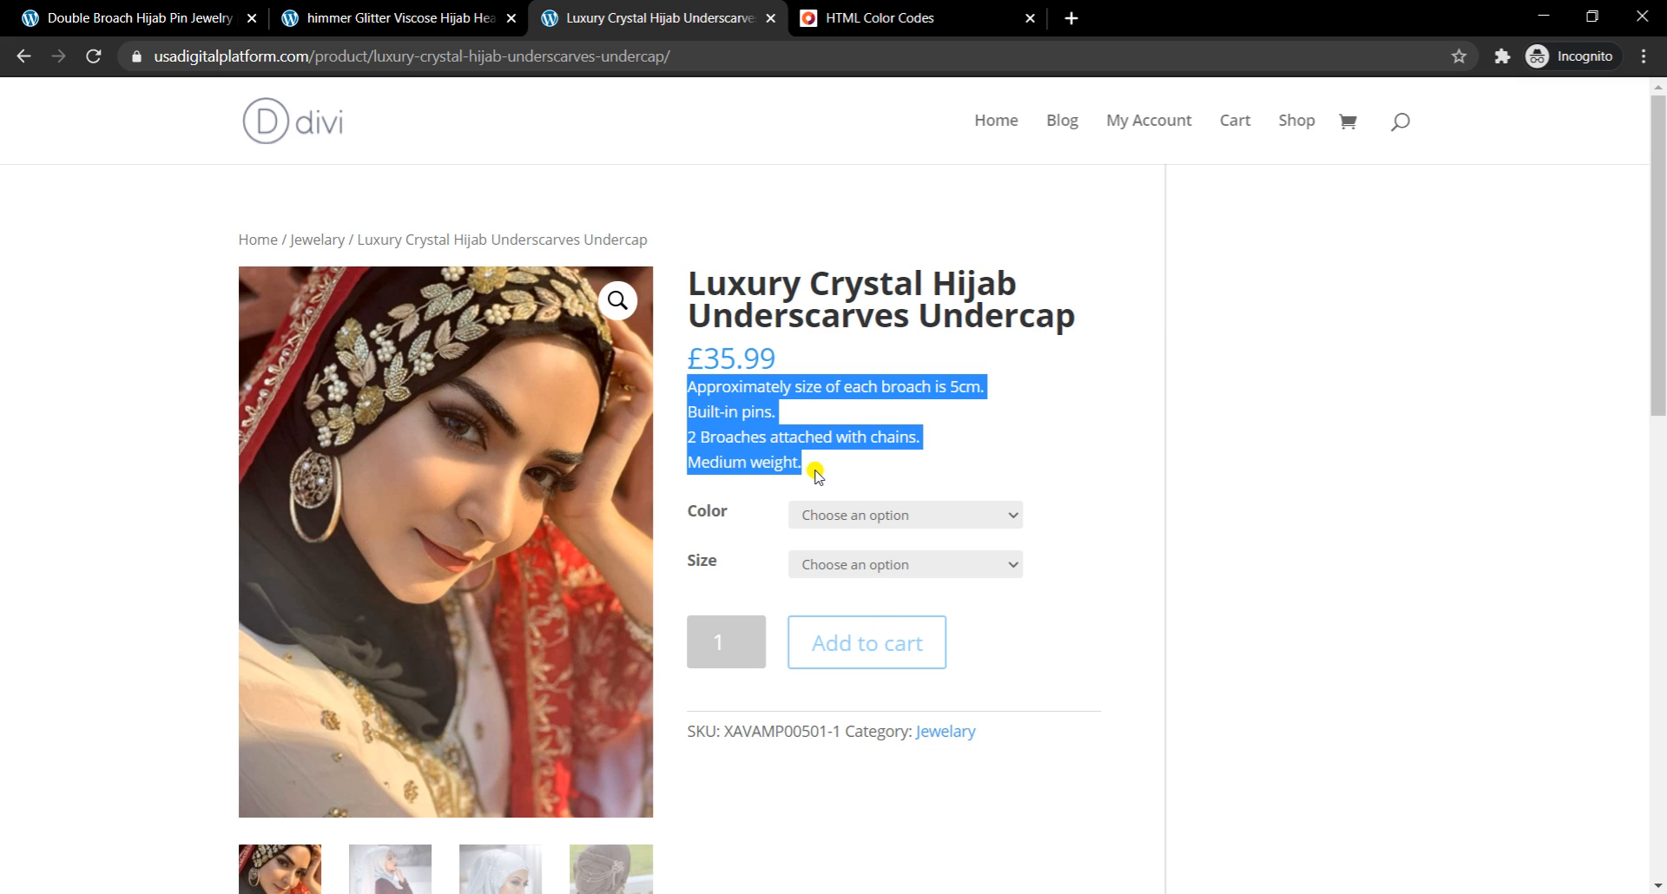
left_click(820, 893)
left_click(764, 846)
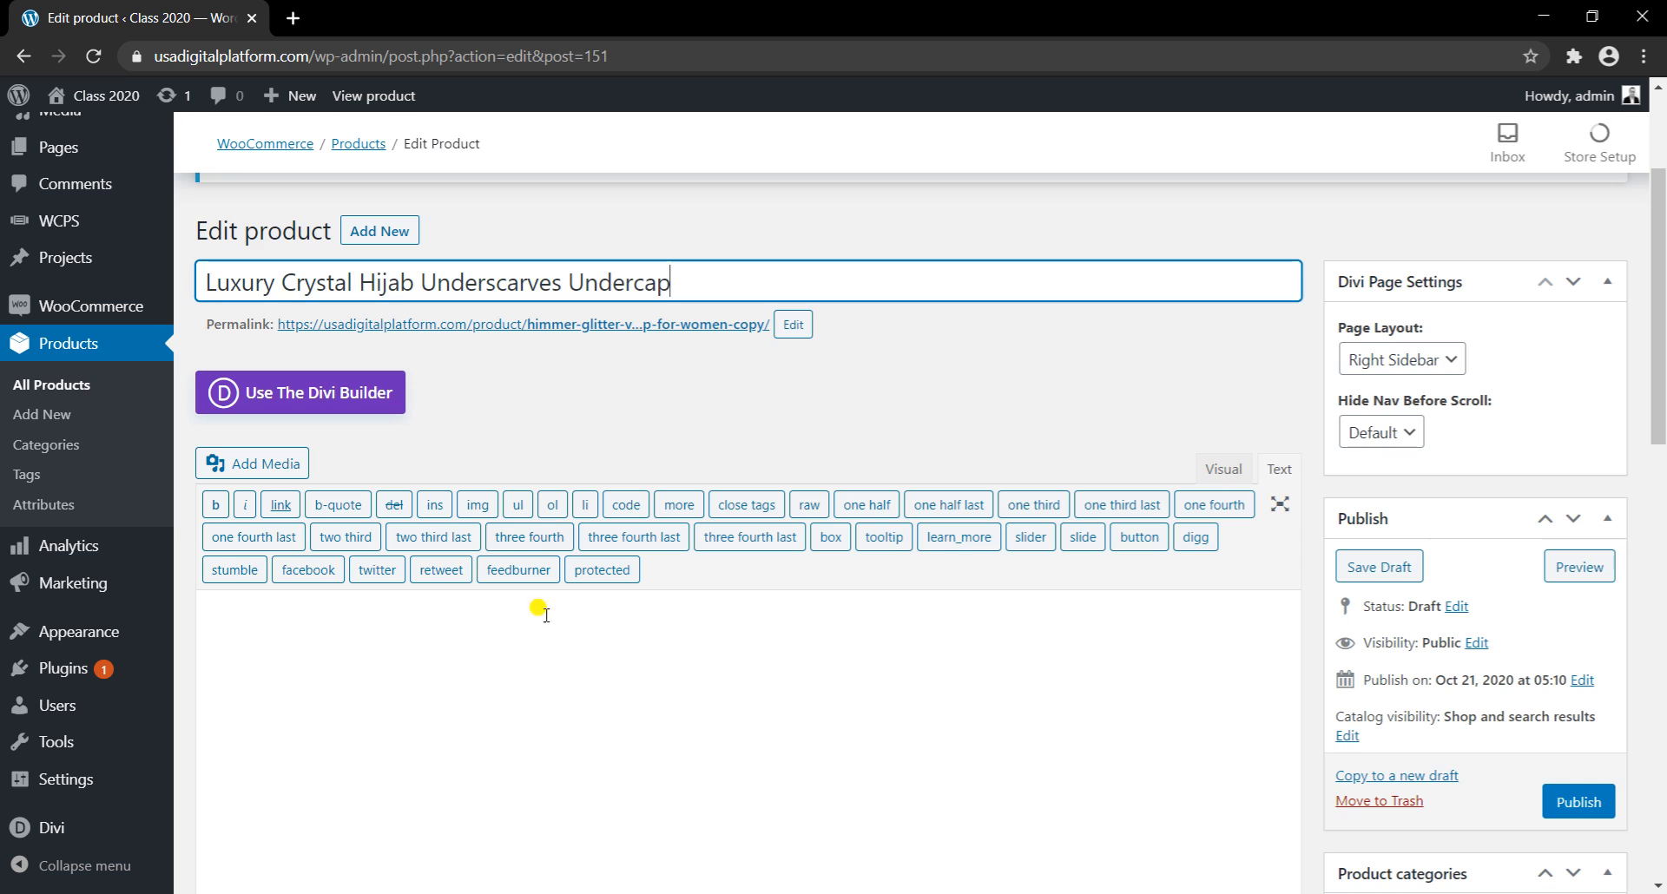
scroll(515, 542, "down", 7)
scroll(516, 543, "down", 7)
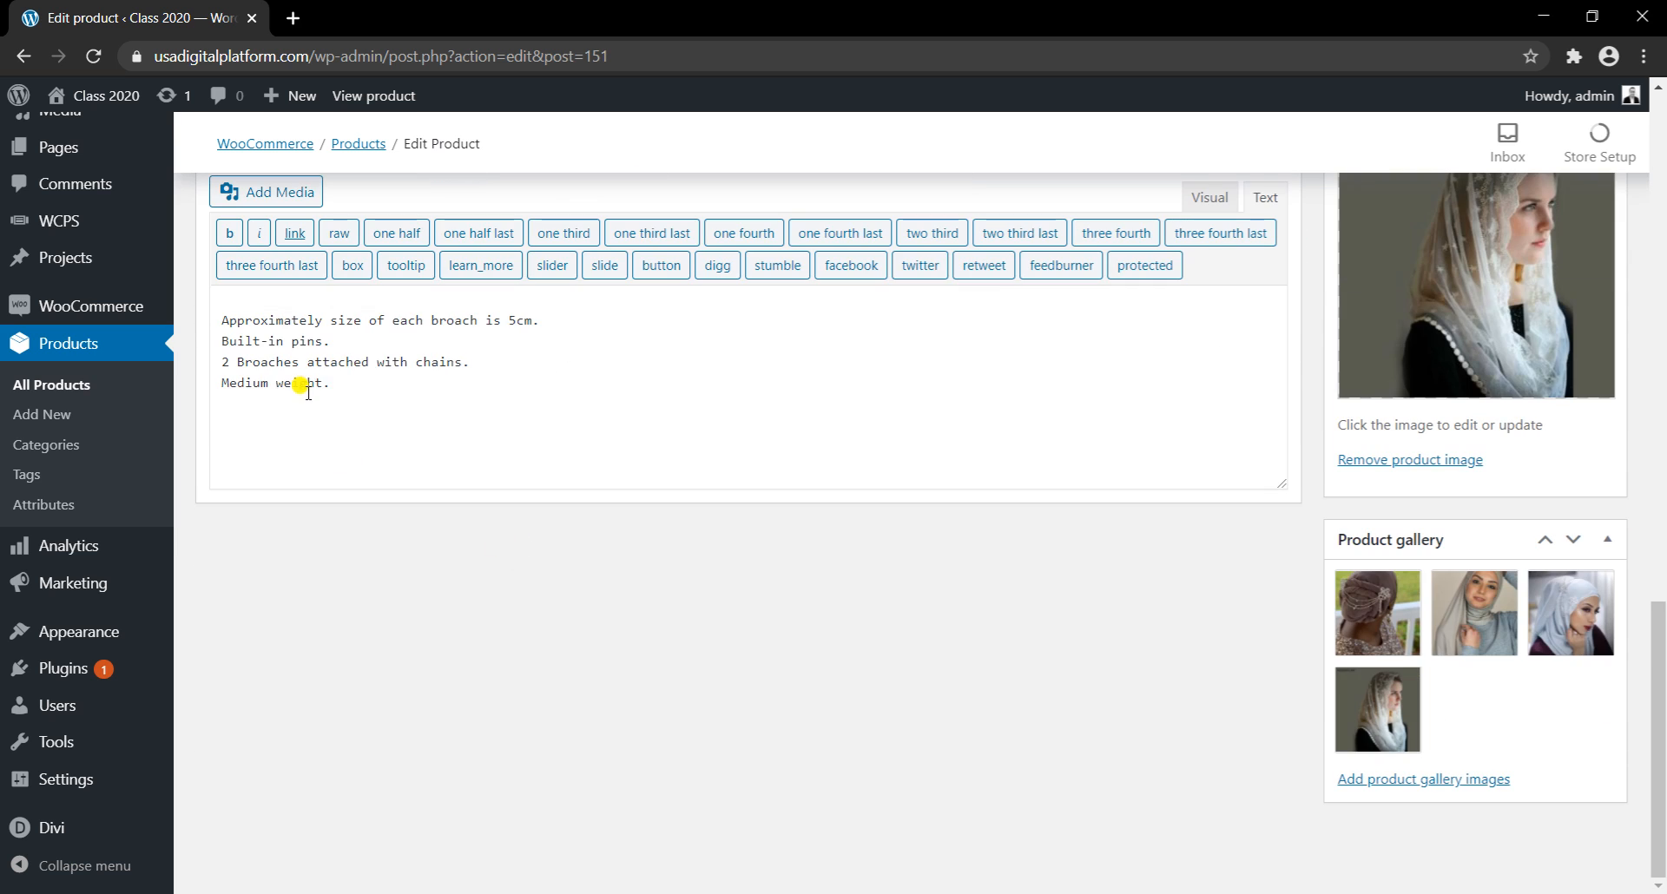
left_click_drag(340, 384, 212, 308)
left_click(554, 483)
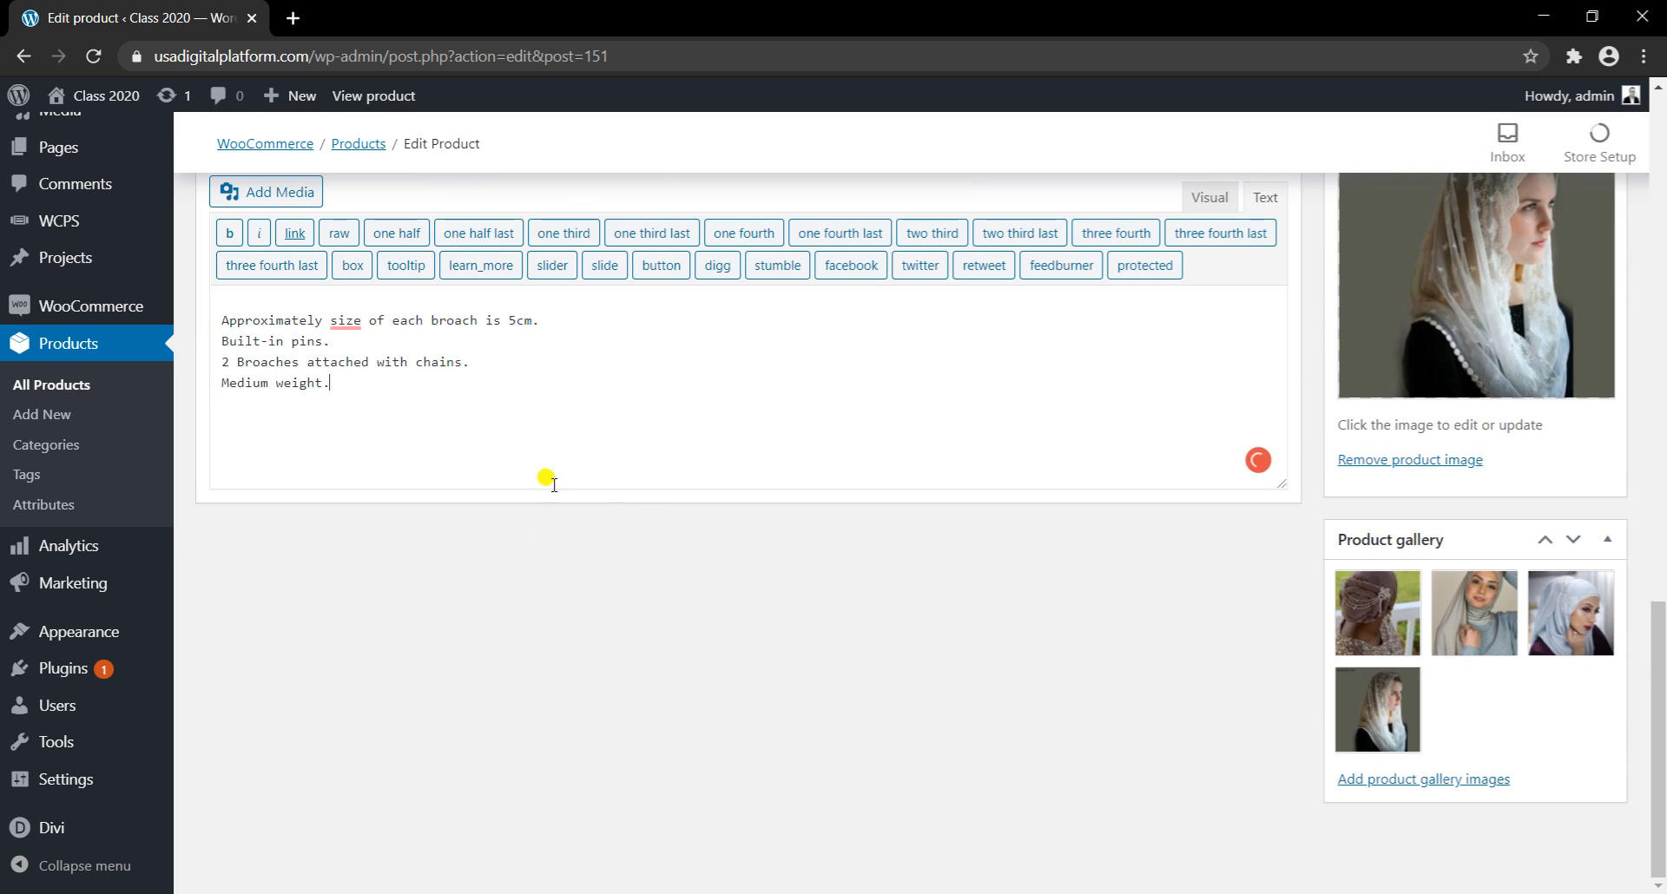
Step: Replace the product image with the library photo of the woman in a grey crystal headpiece and feathered outfit
scroll(651, 505, "up", 3)
scroll(988, 615, "down", 1)
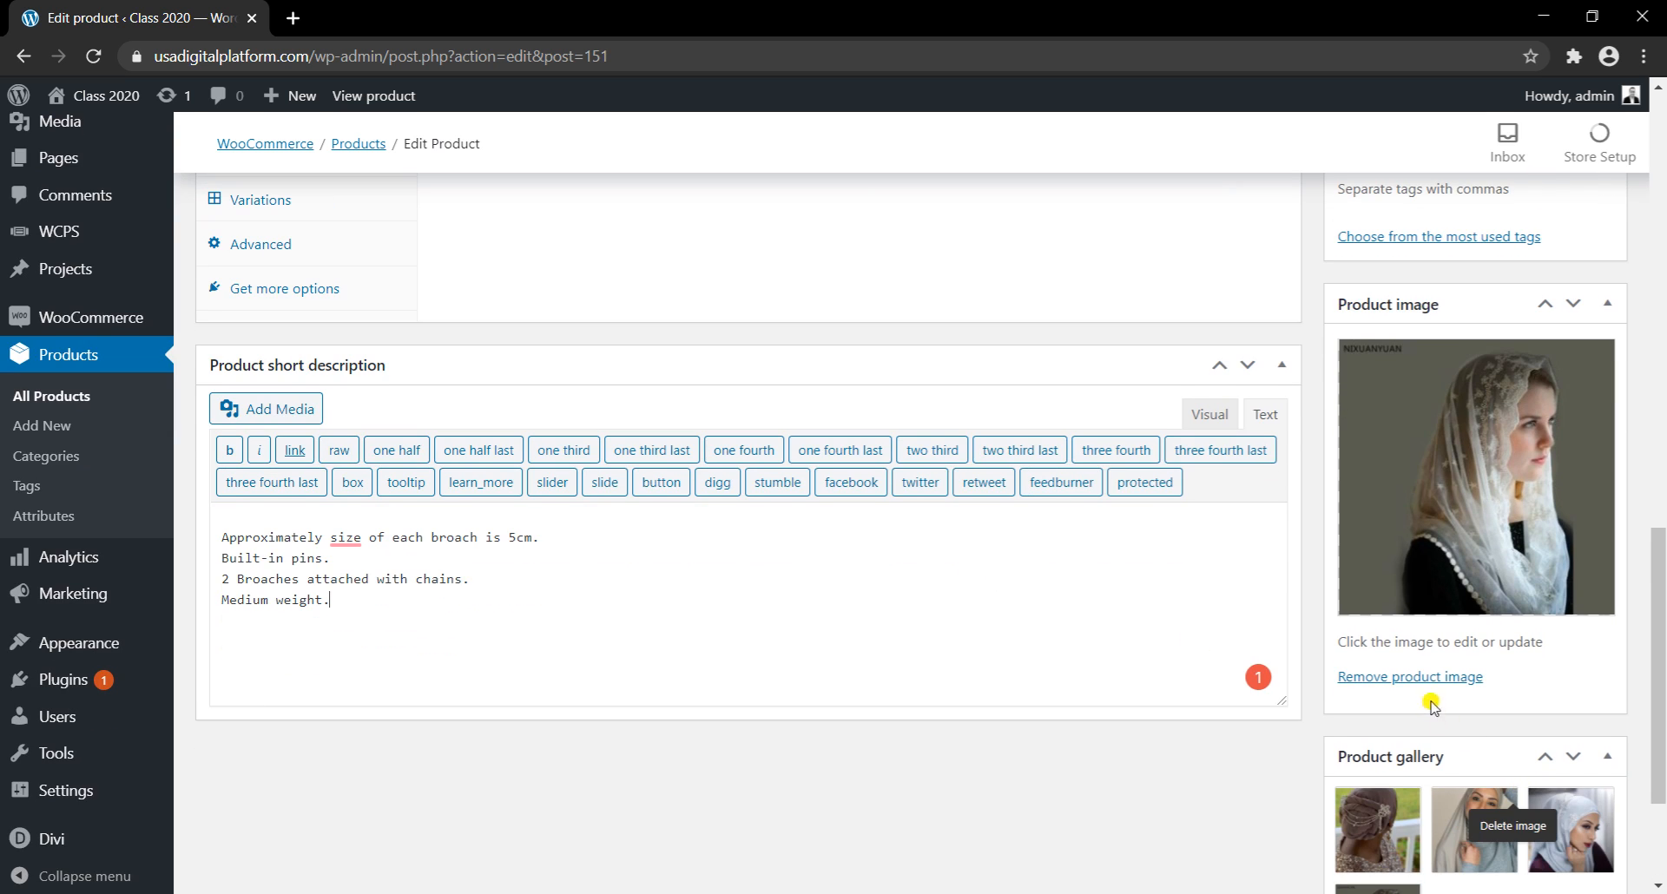
left_click(1425, 678)
left_click(1376, 675)
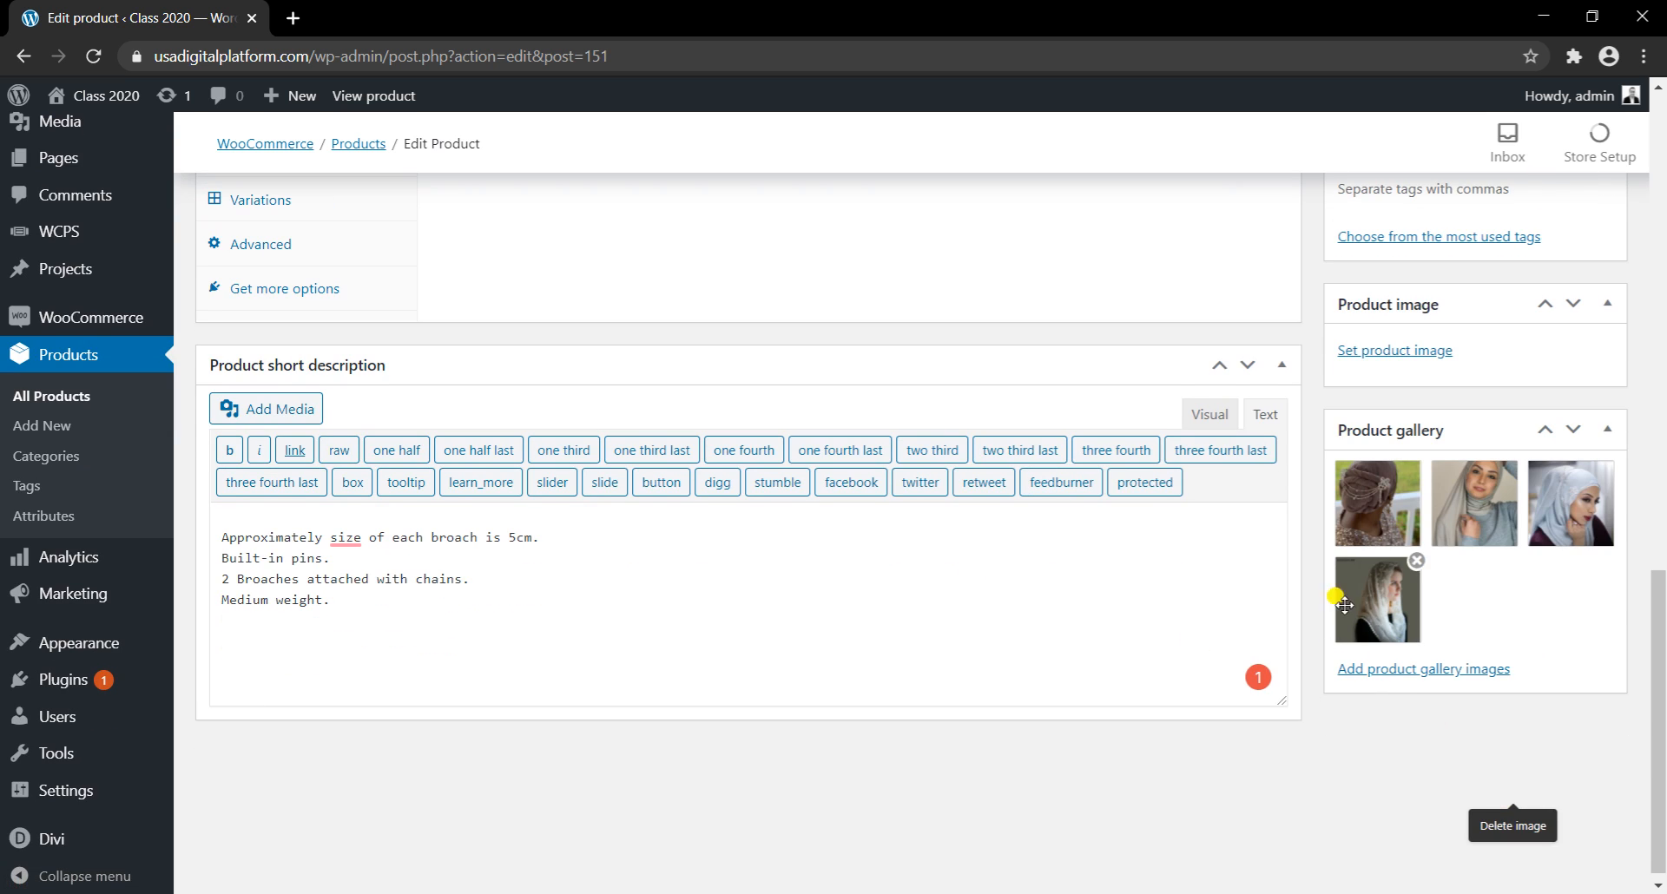
left_click(1417, 350)
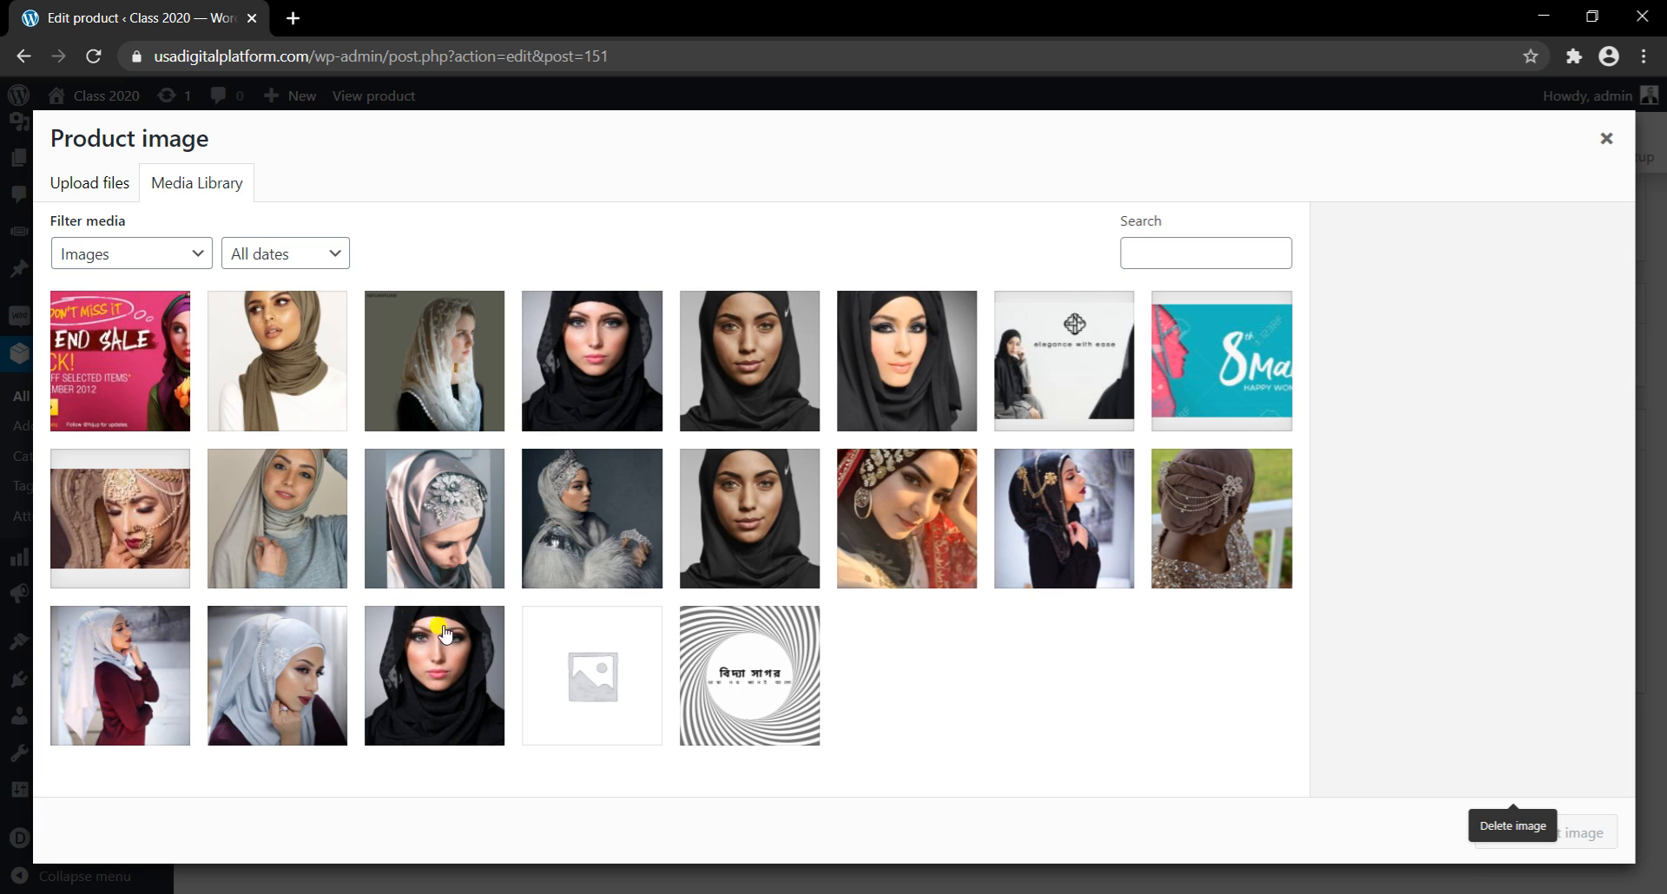
left_click(566, 528)
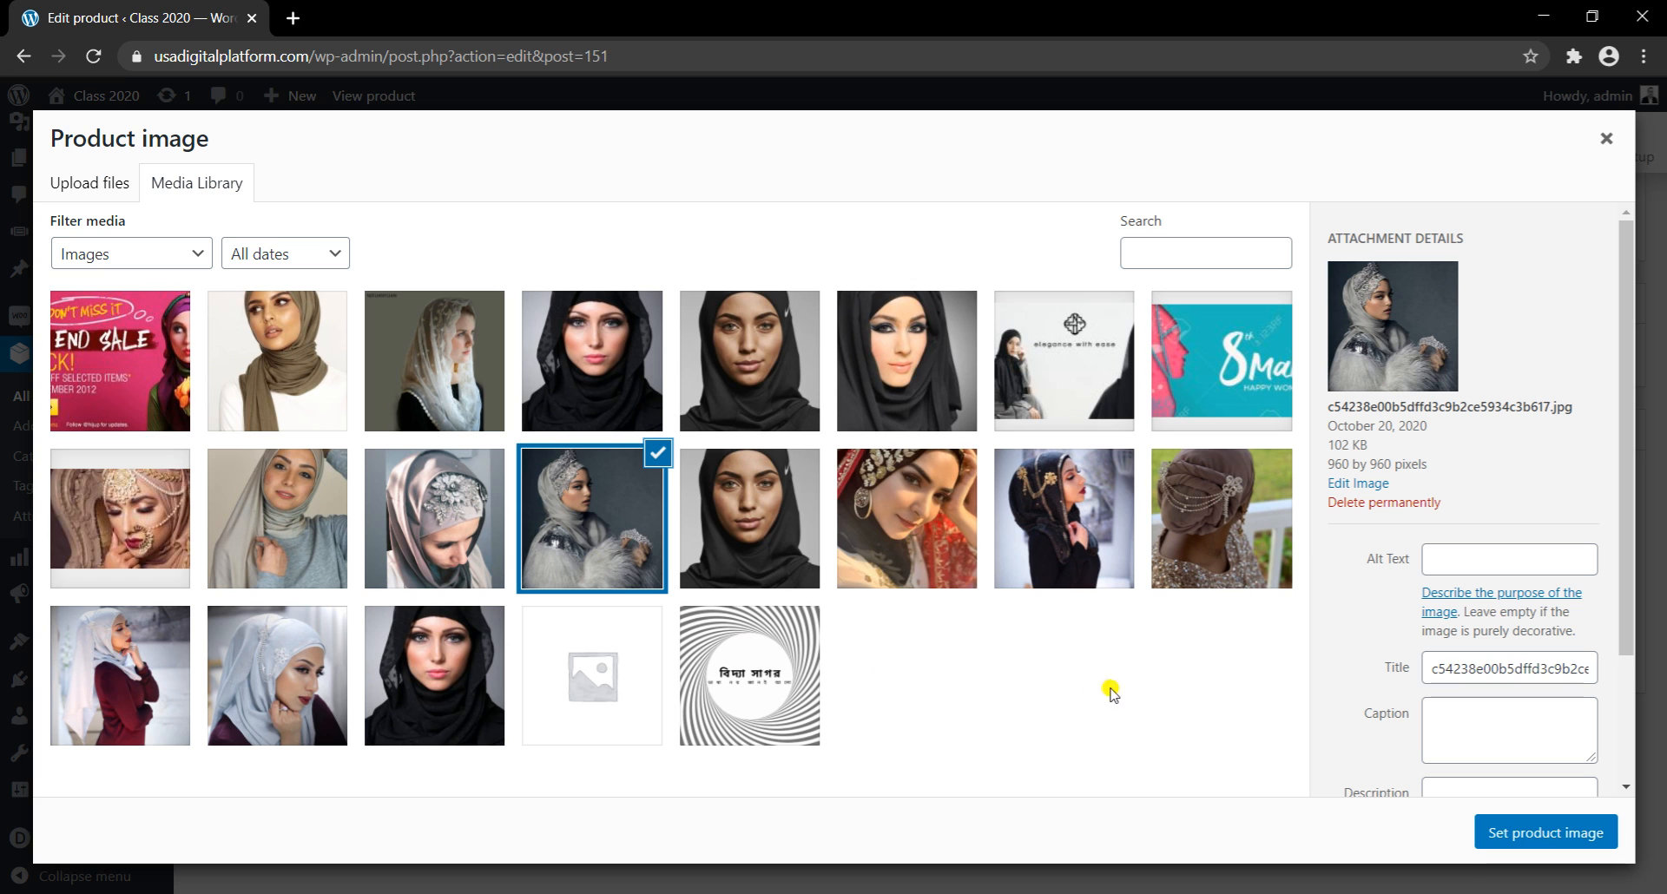
left_click(1496, 831)
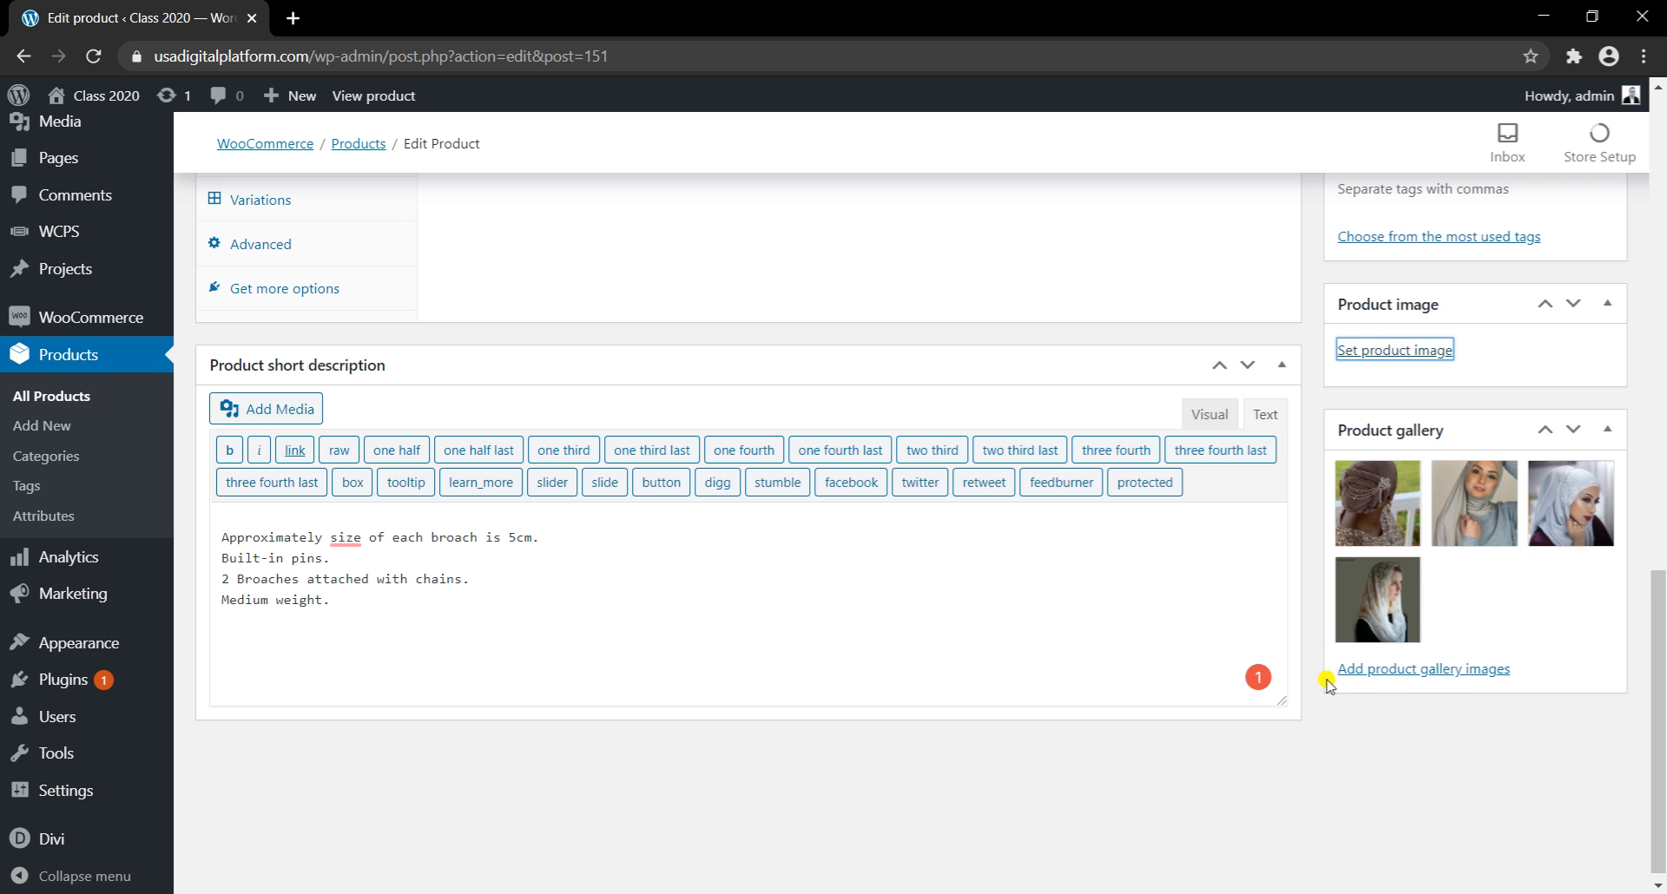
Step: Remove all the images inherited from the duplicated product from the product gallery
scroll(1436, 745, "down", 3)
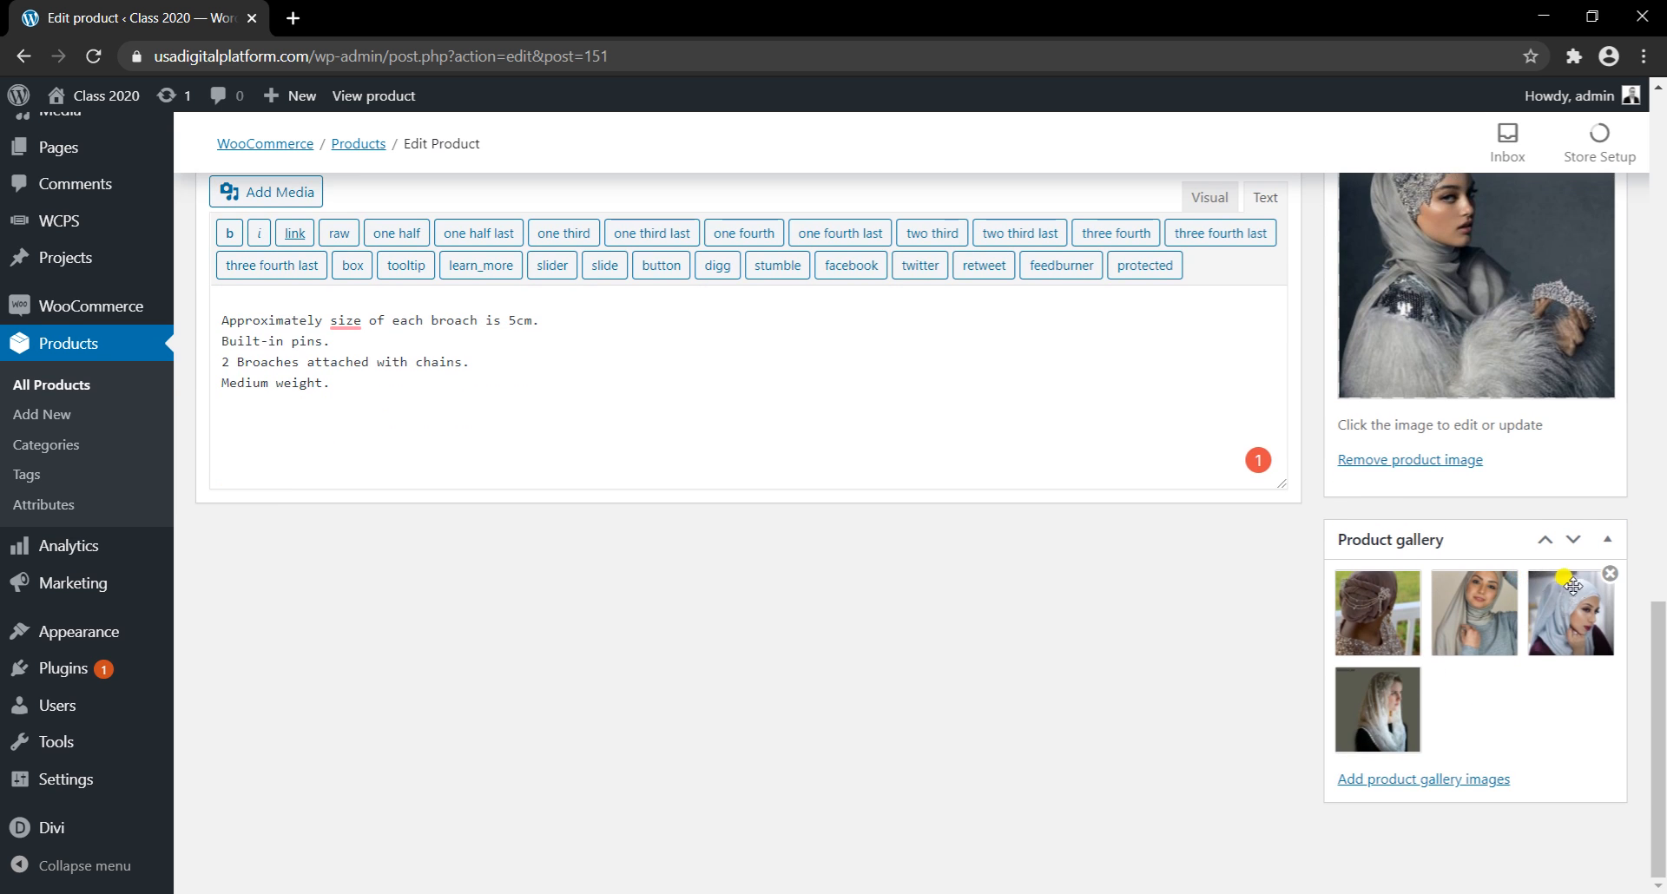
left_click(1604, 583)
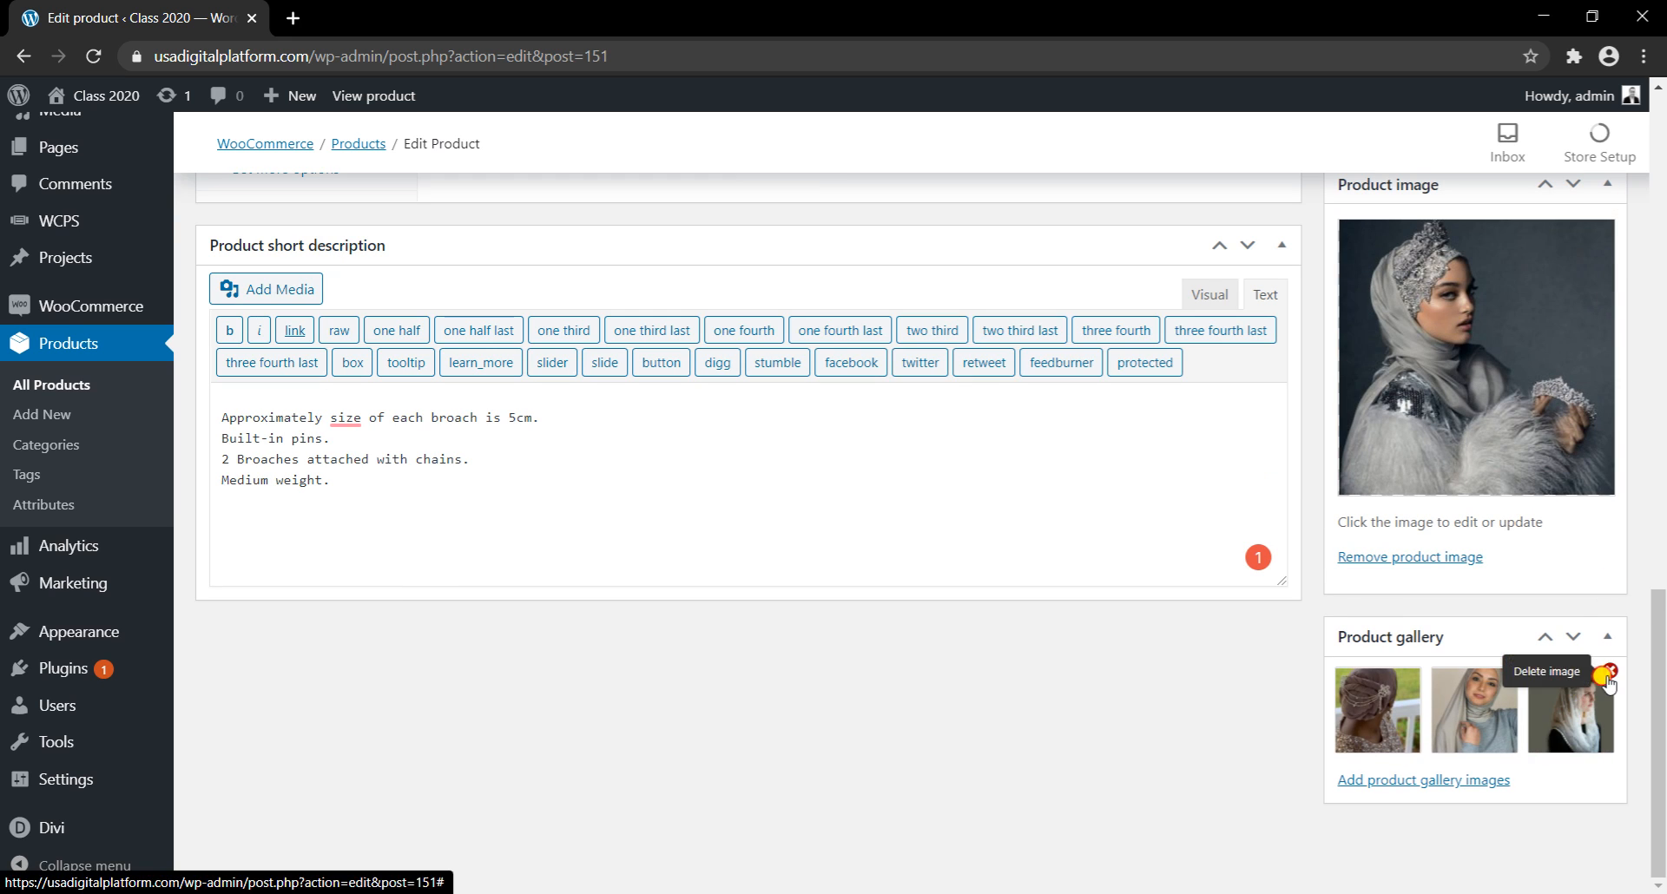
left_click(1603, 673)
left_click(1528, 677)
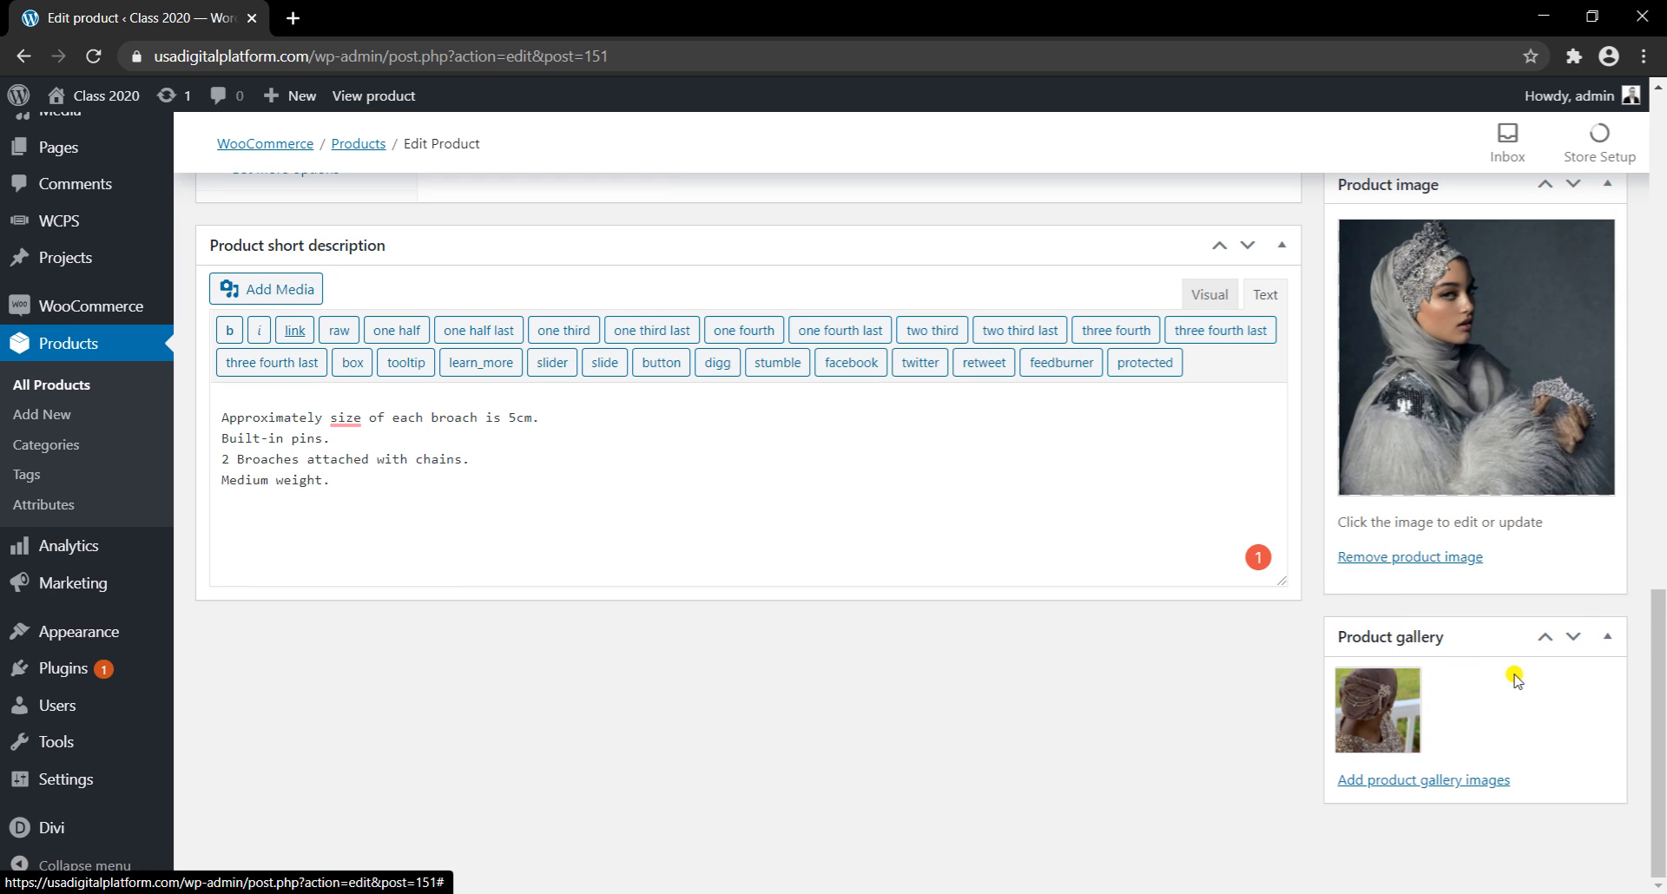
left_click(1418, 677)
Step: Add four library images to the product gallery: the floral-brooch hijab, grey crystal headpiece, second-row plain black hijab and brown chained hijab
left_click(1425, 779)
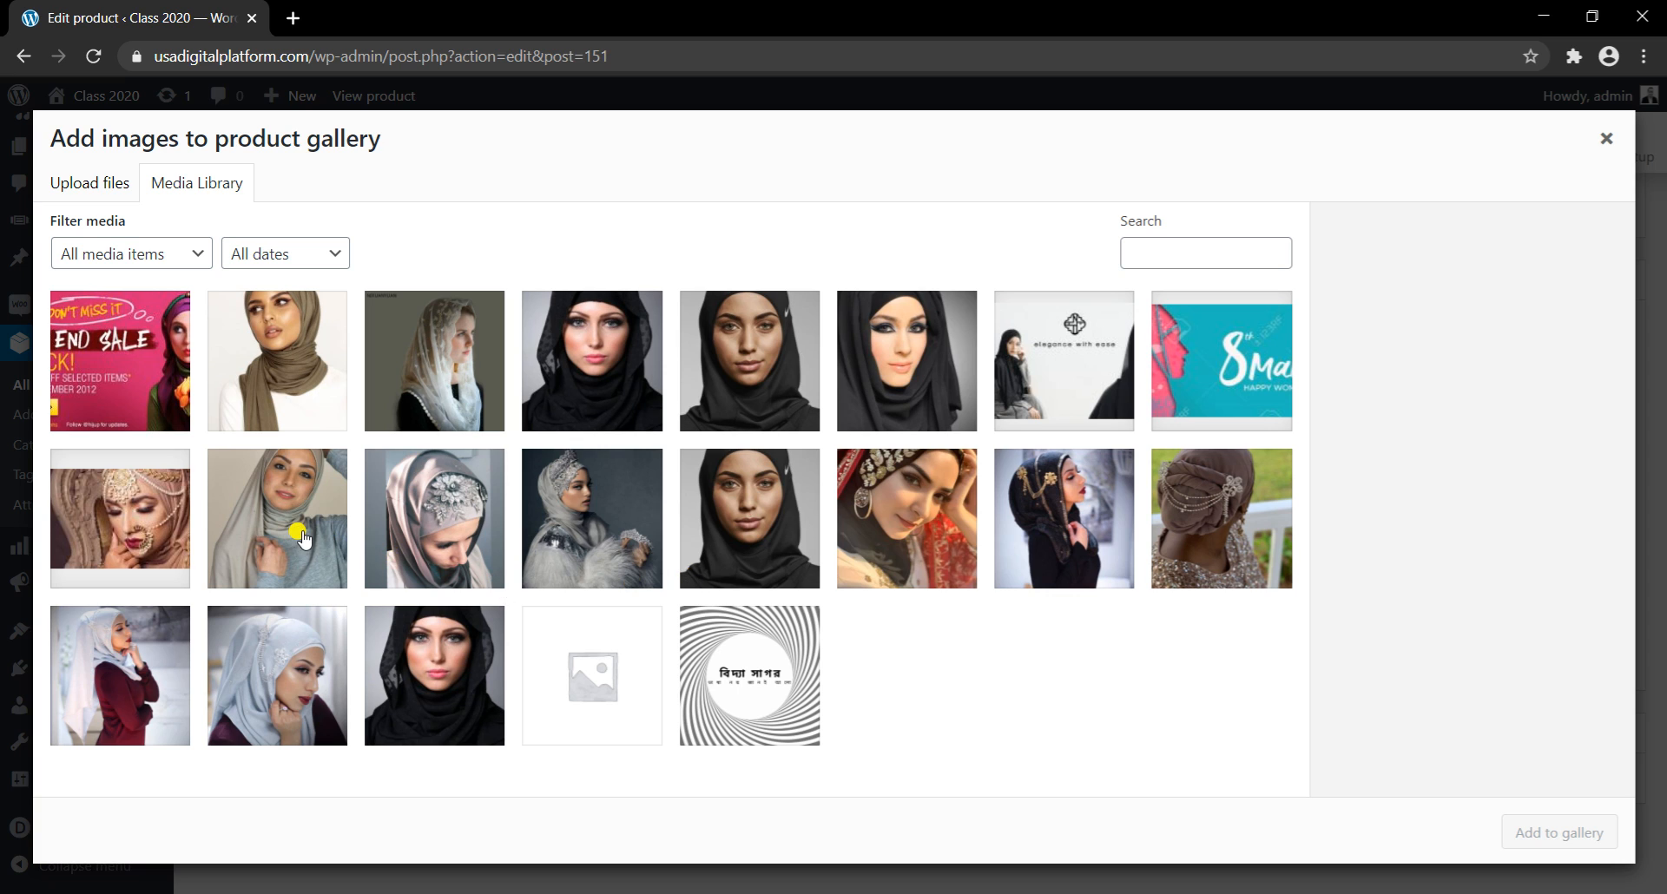
left_click(417, 524)
left_click(547, 528, "ctrl")
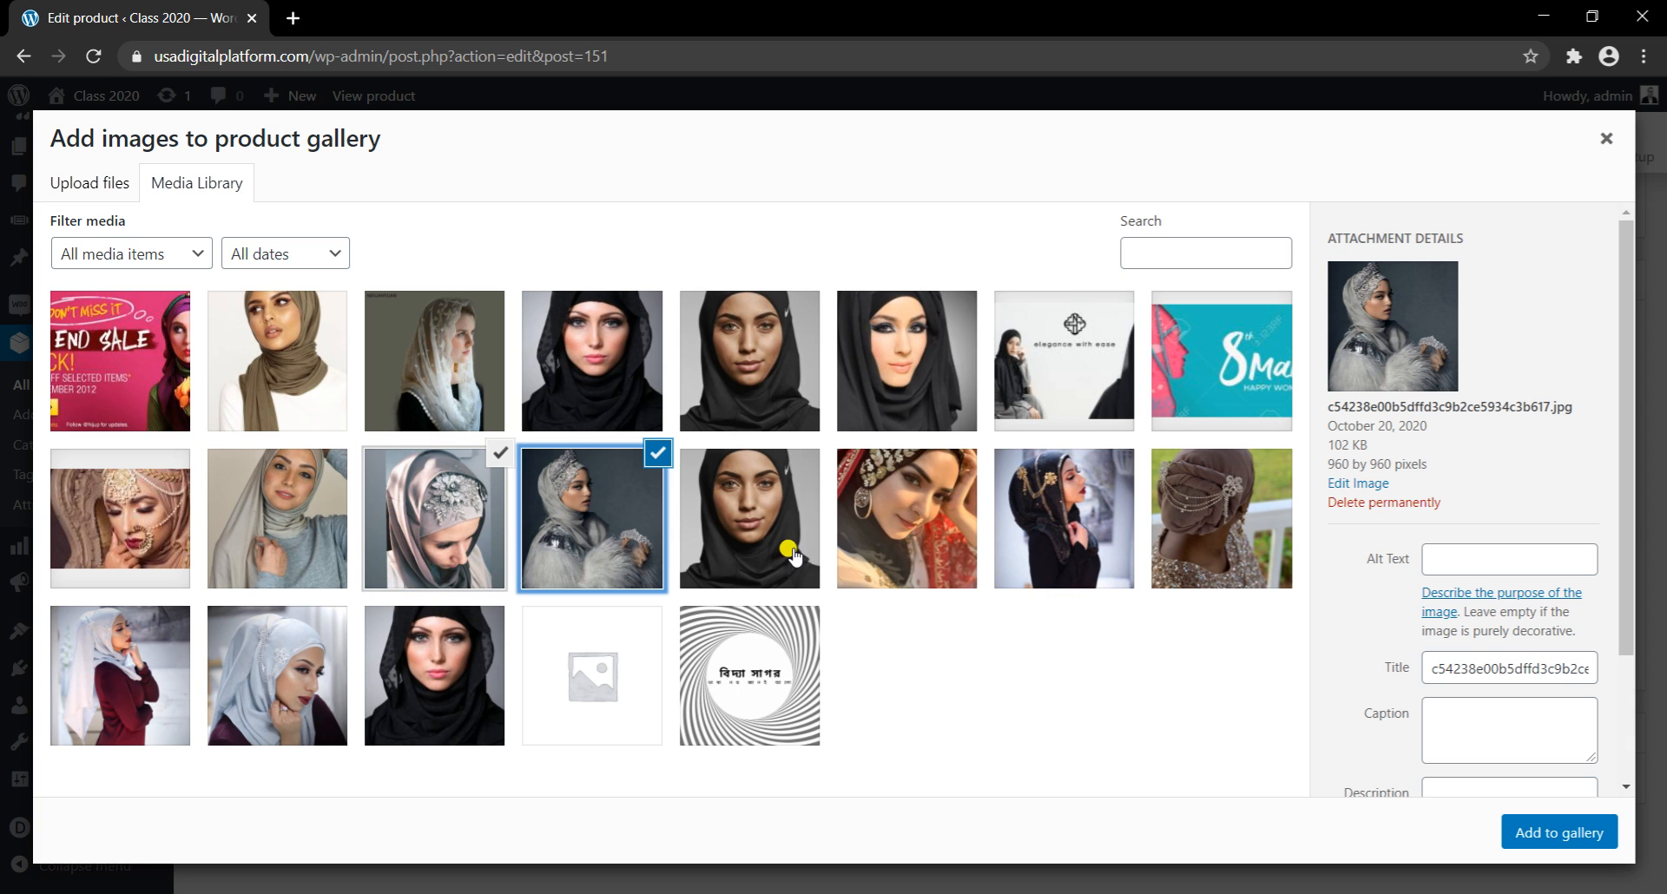
left_click(794, 554, "ctrl")
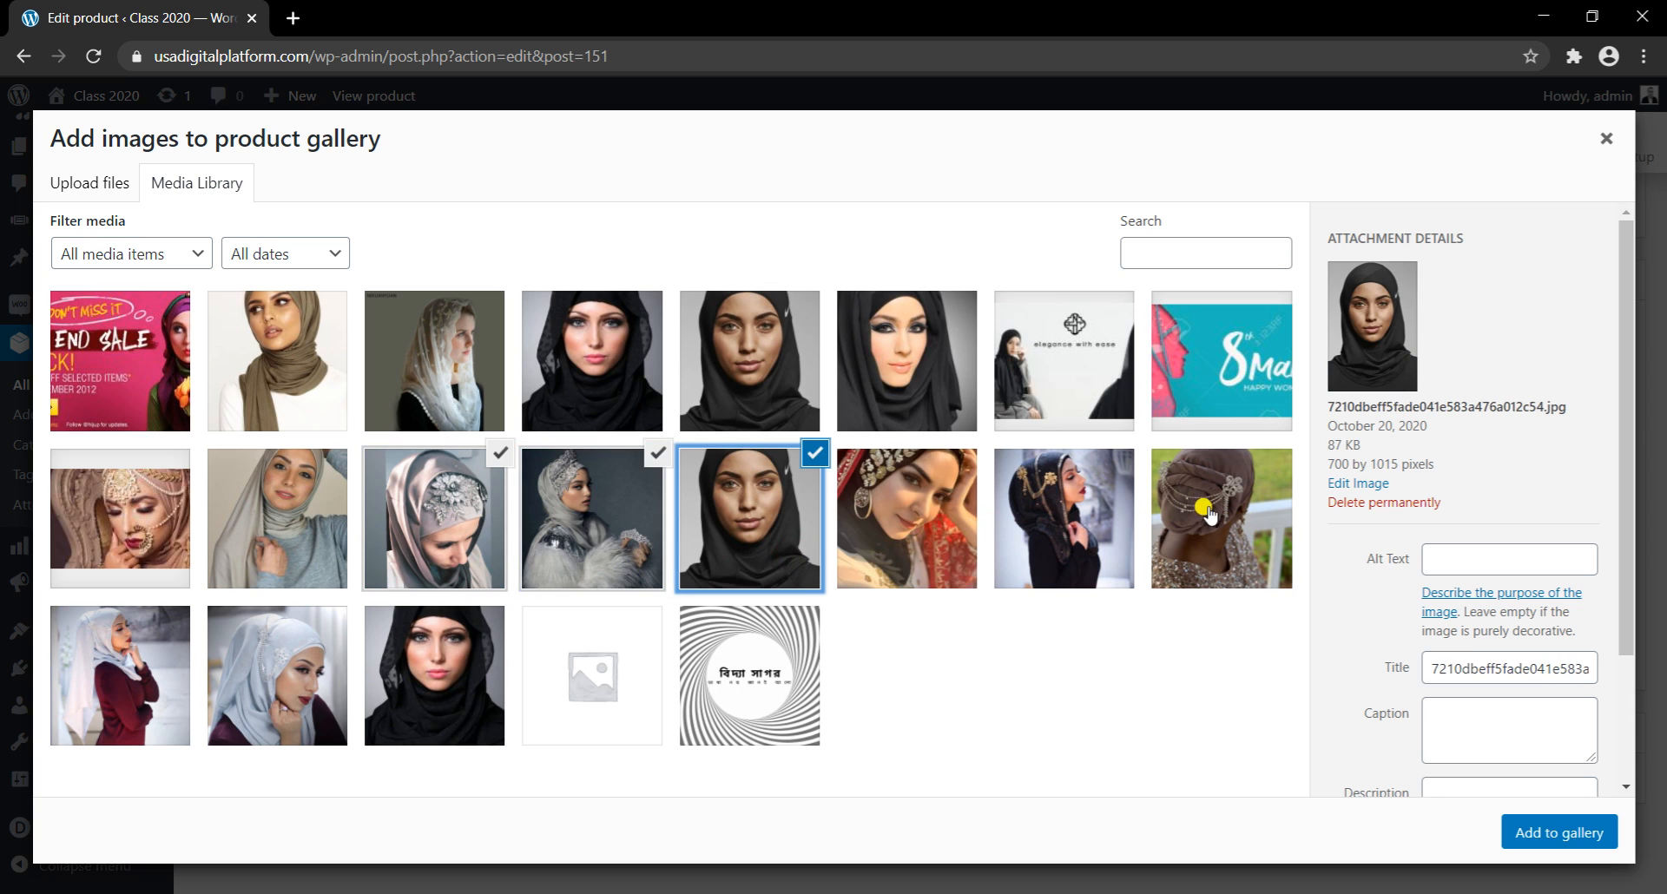
left_click(1191, 508, "ctrl")
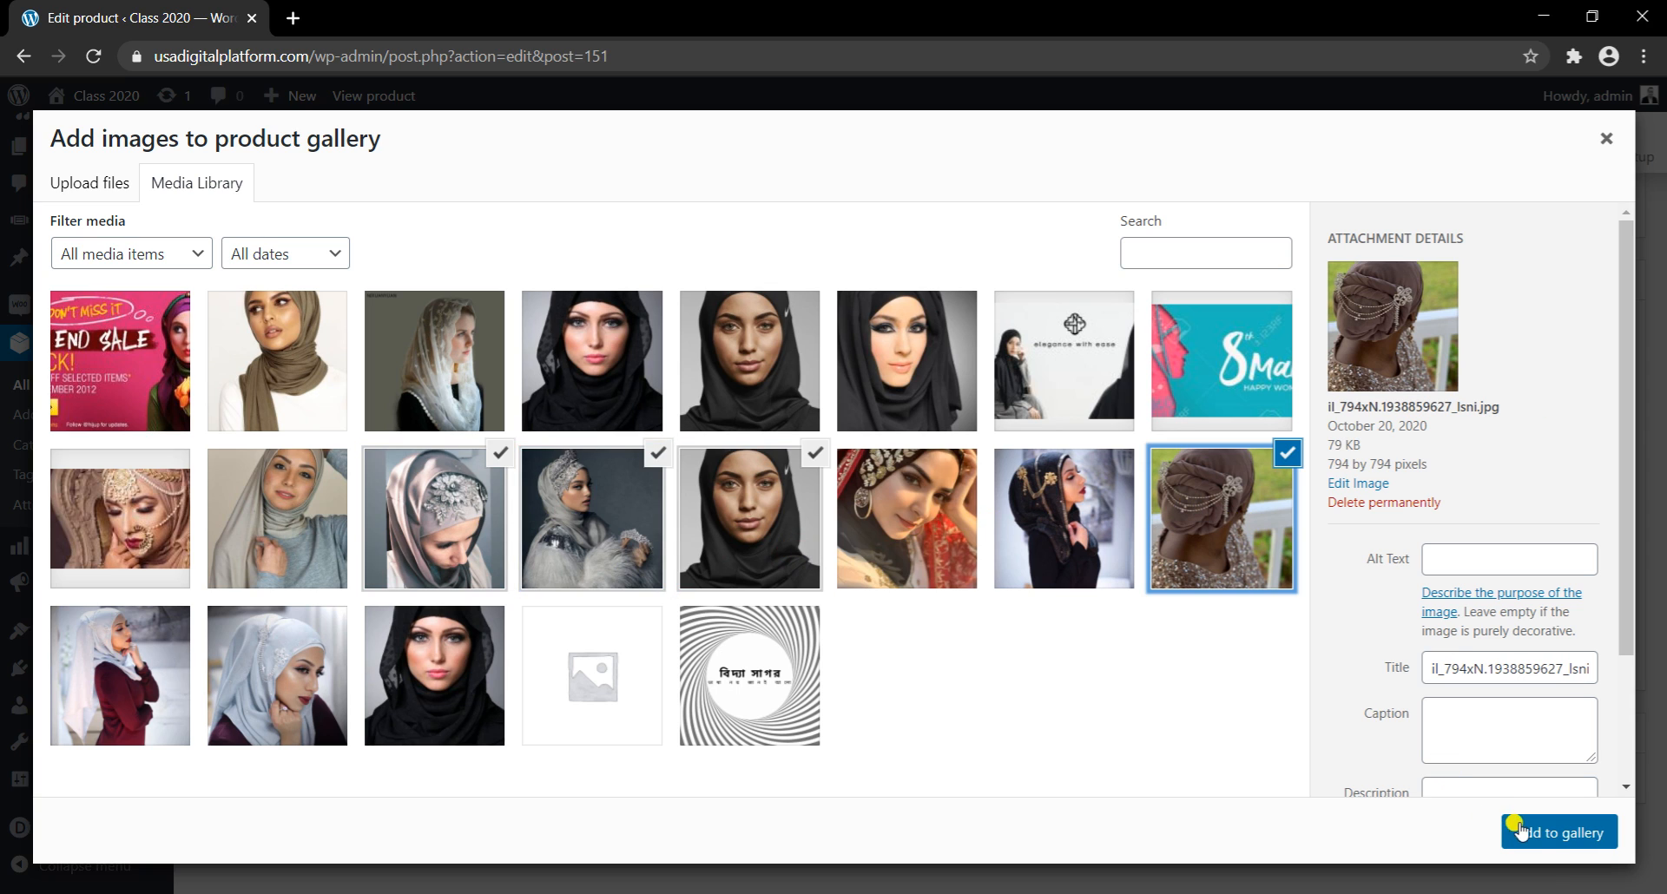
left_click(1578, 841)
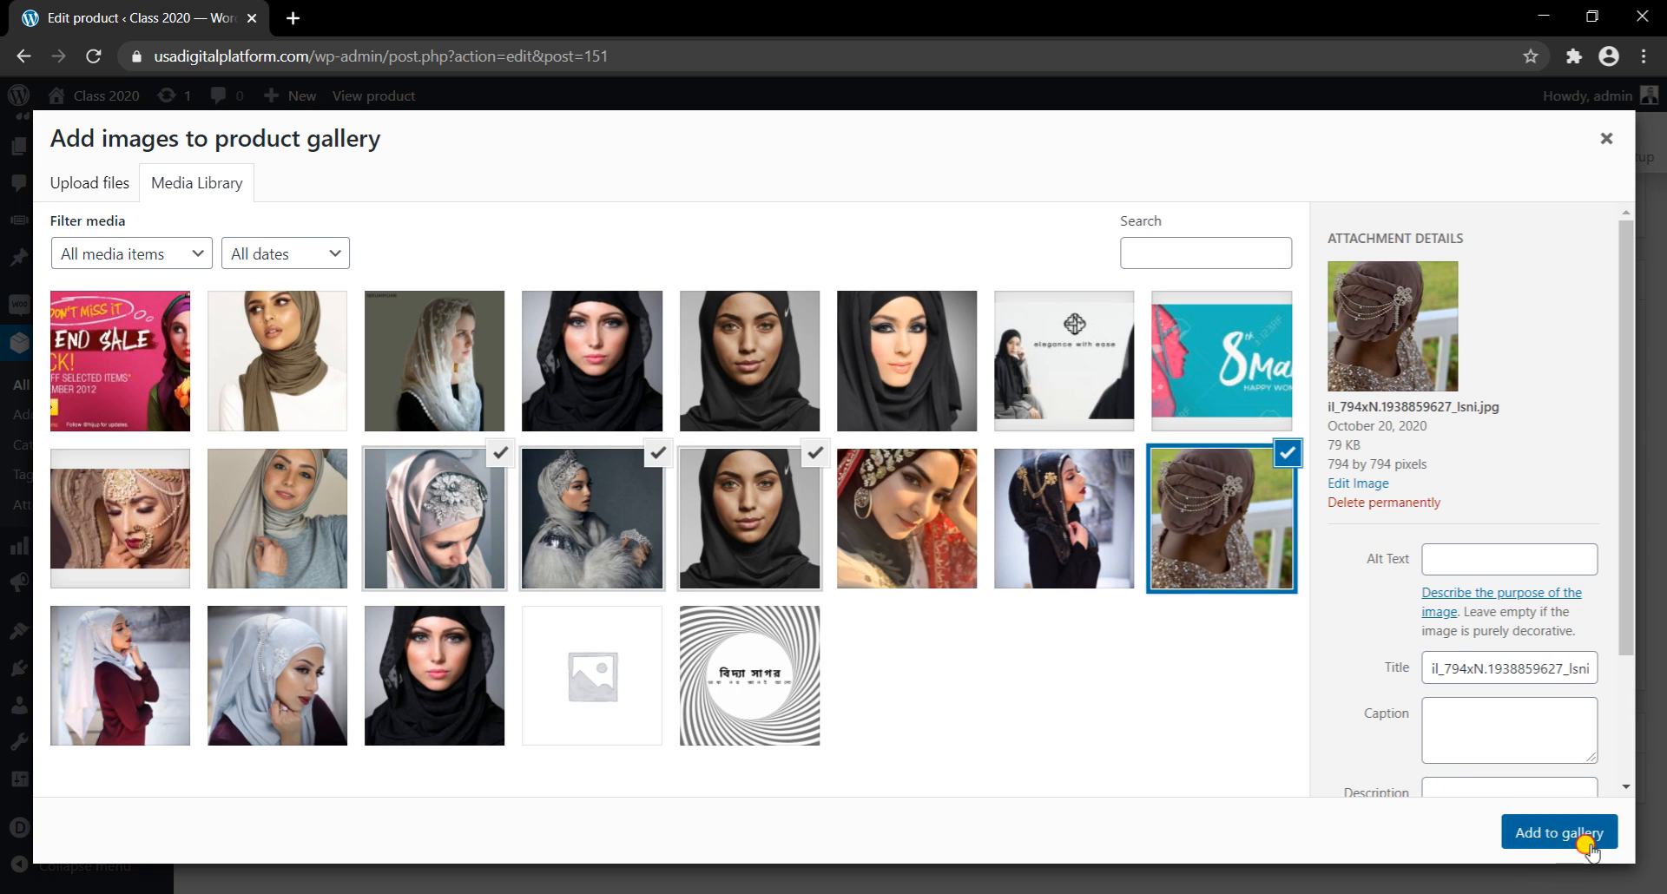
Step: Assign the product to the Wedding category instead of Hijab
scroll(669, 588, "up", 7)
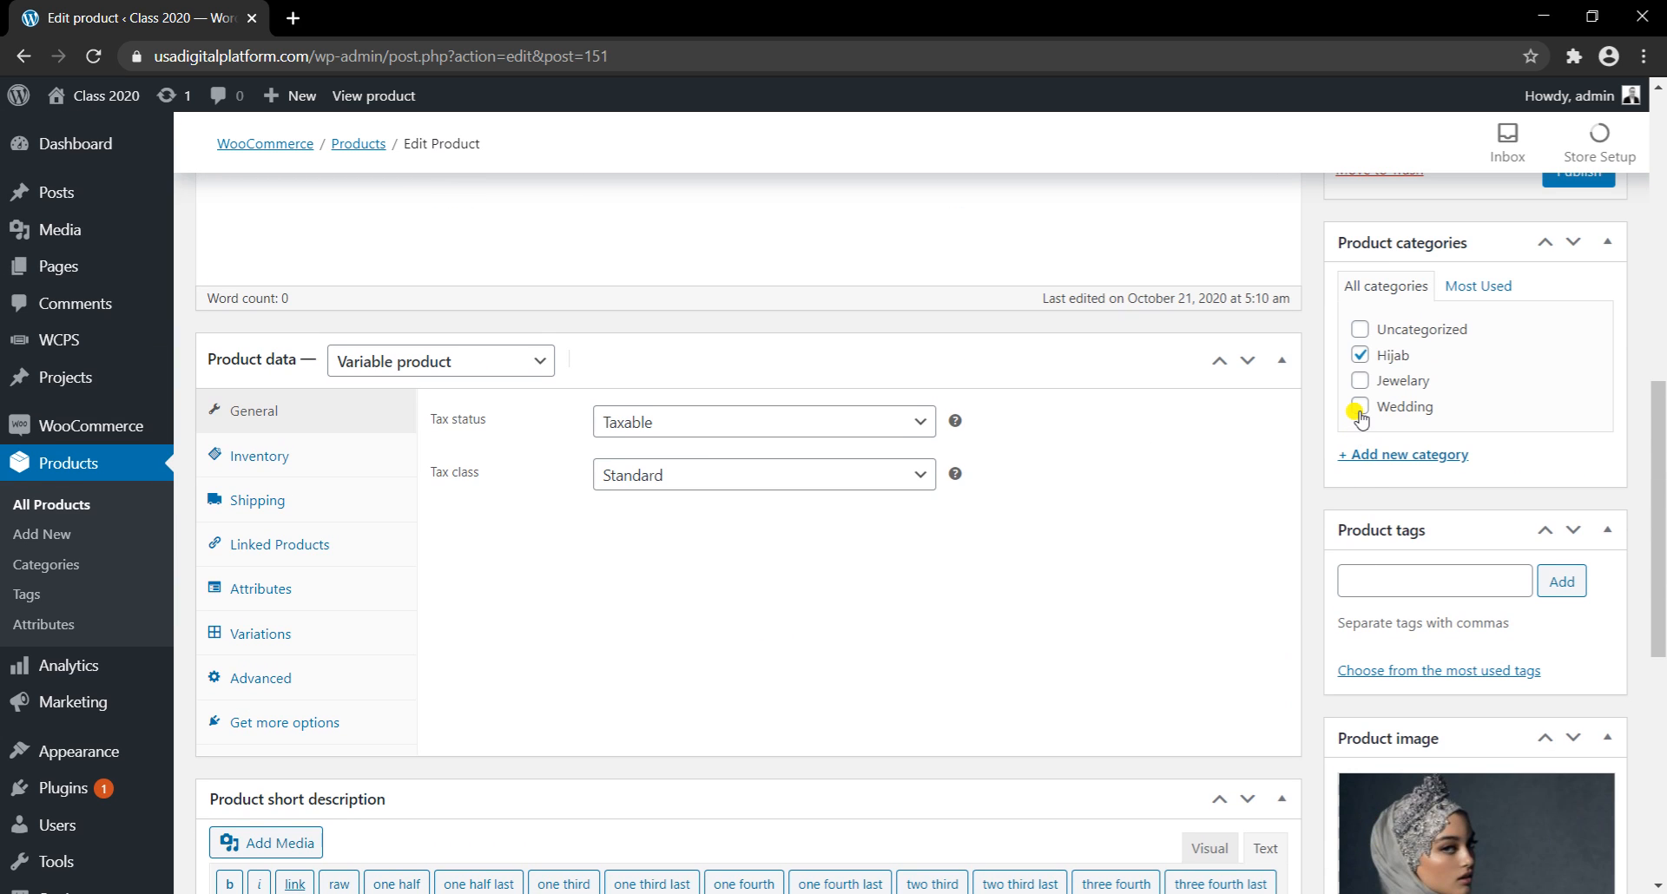
left_click(1360, 355)
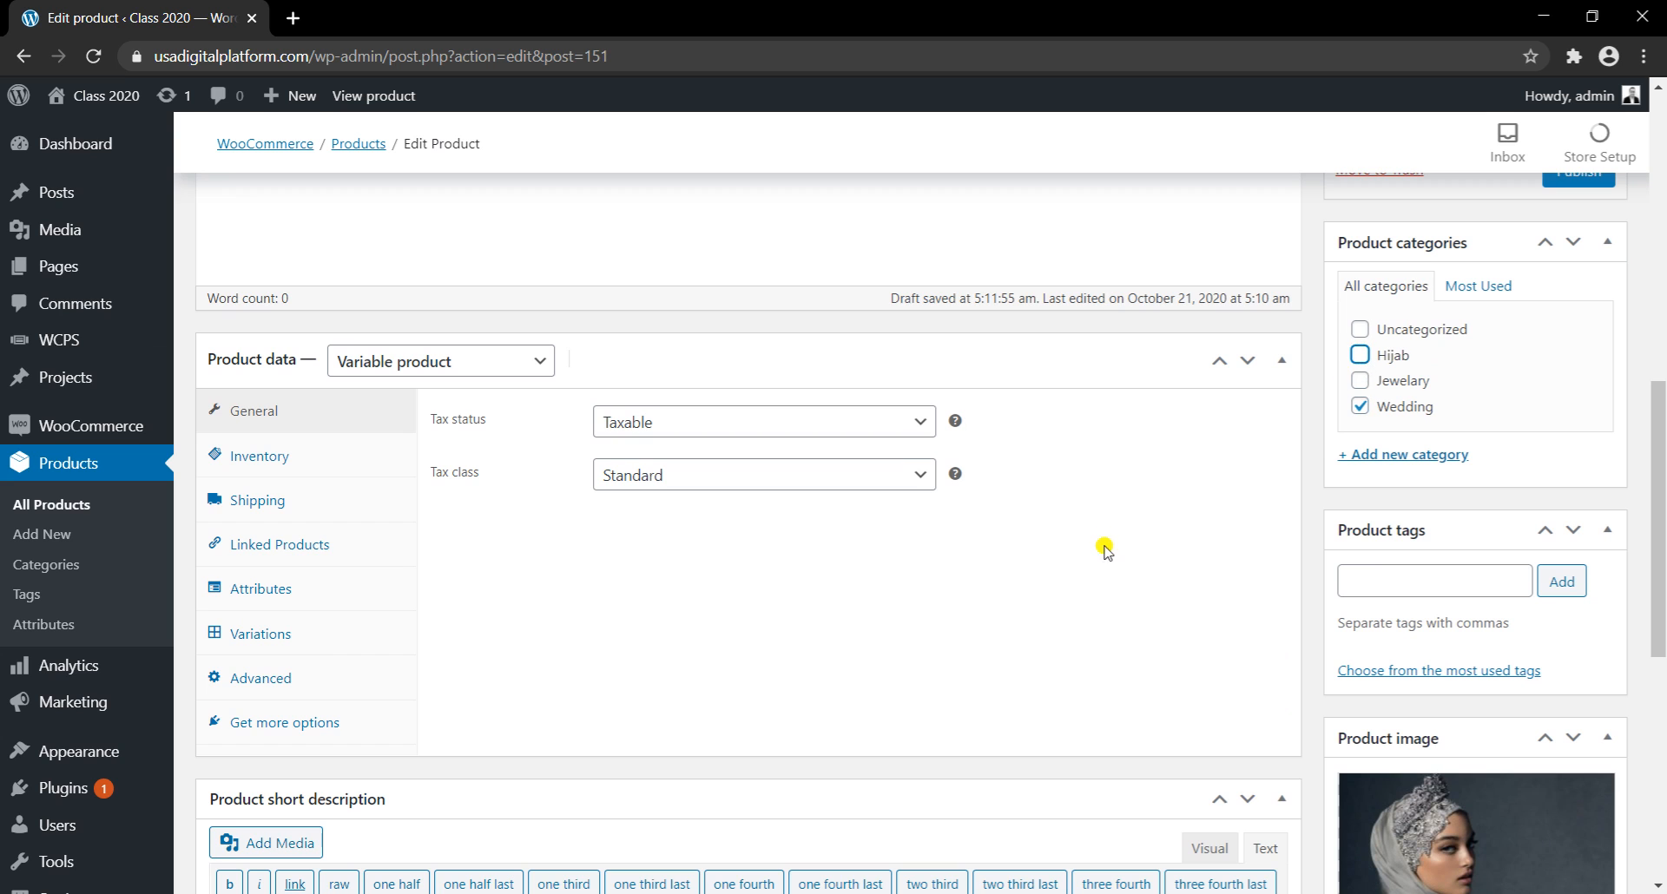
scroll(718, 626, "up", 4)
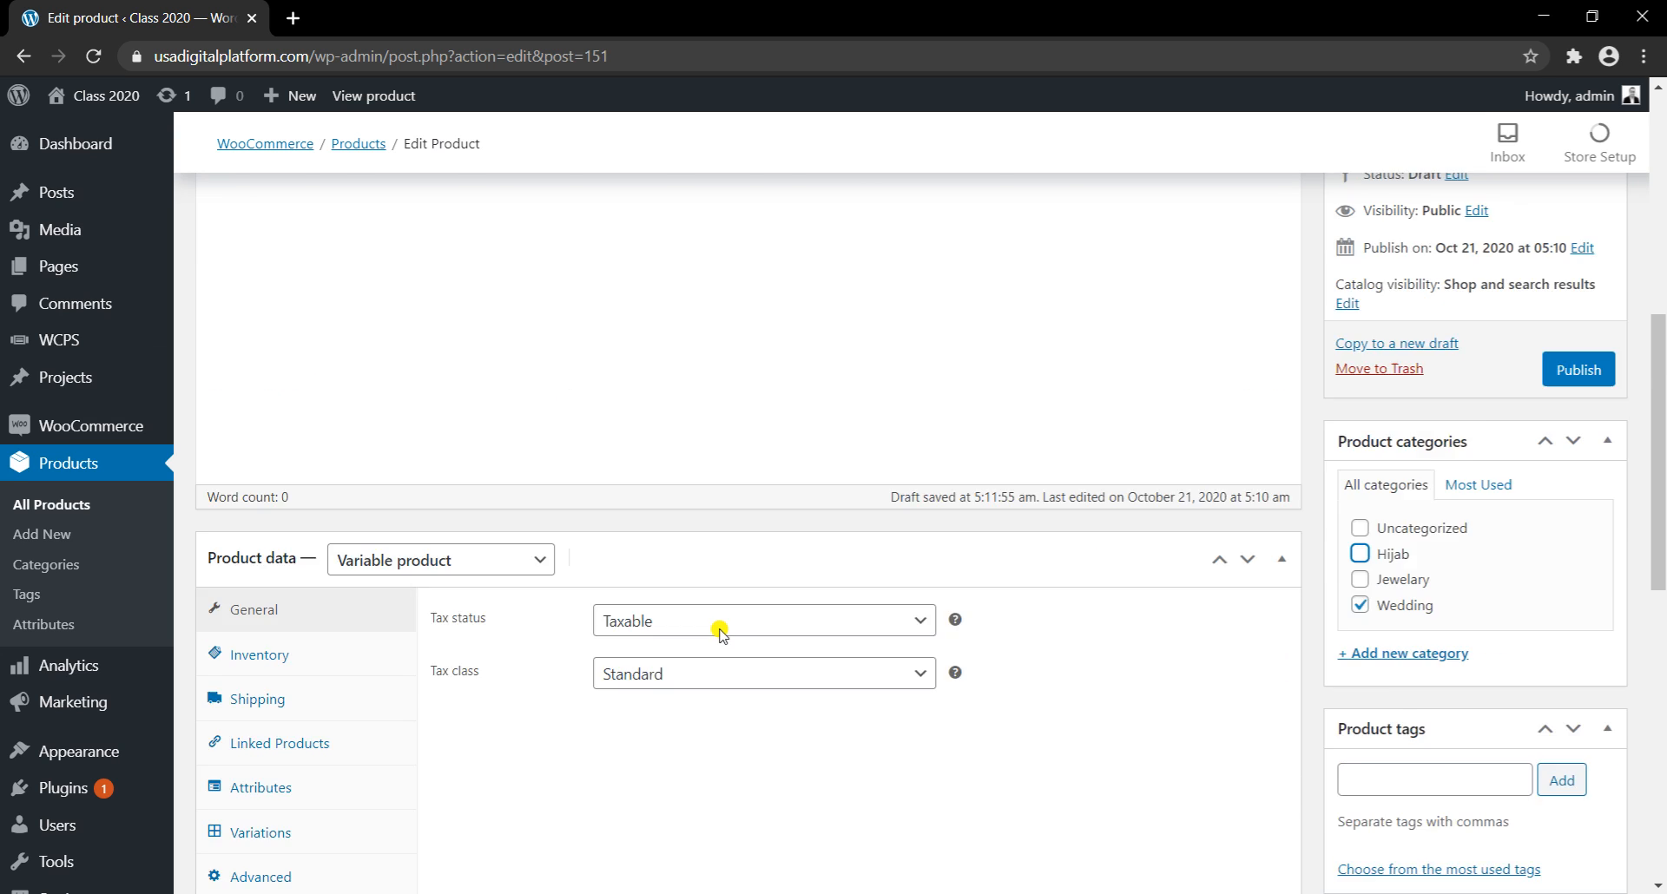
Step: Check the settings of the Red, size 10 variation and publish the product
scroll(382, 773, "down", 4)
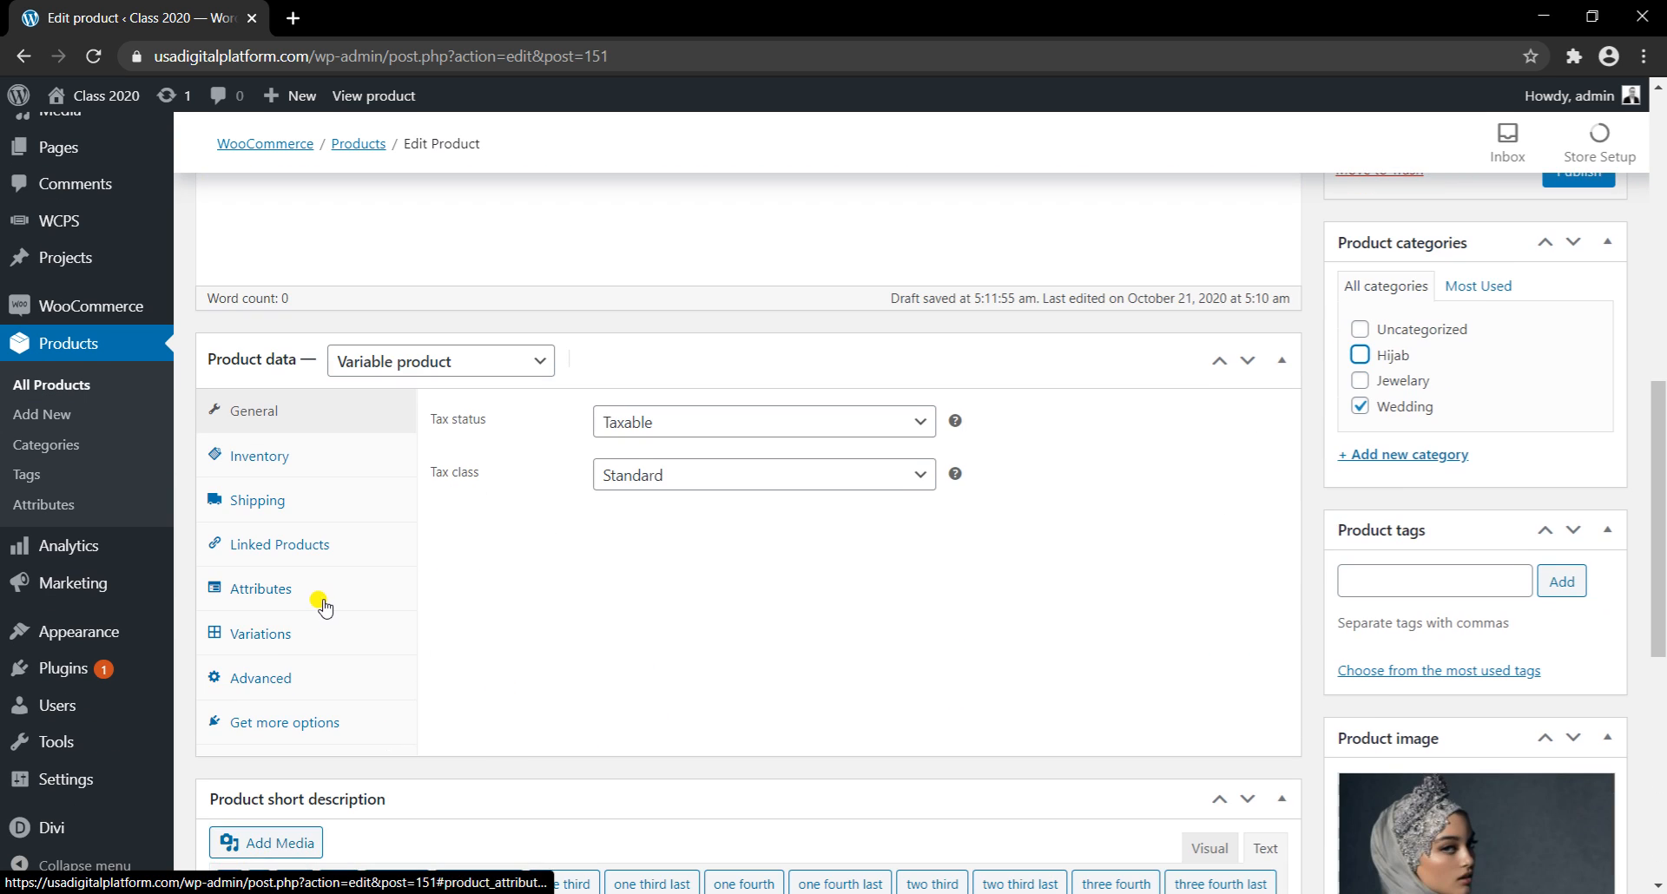
left_click(276, 627)
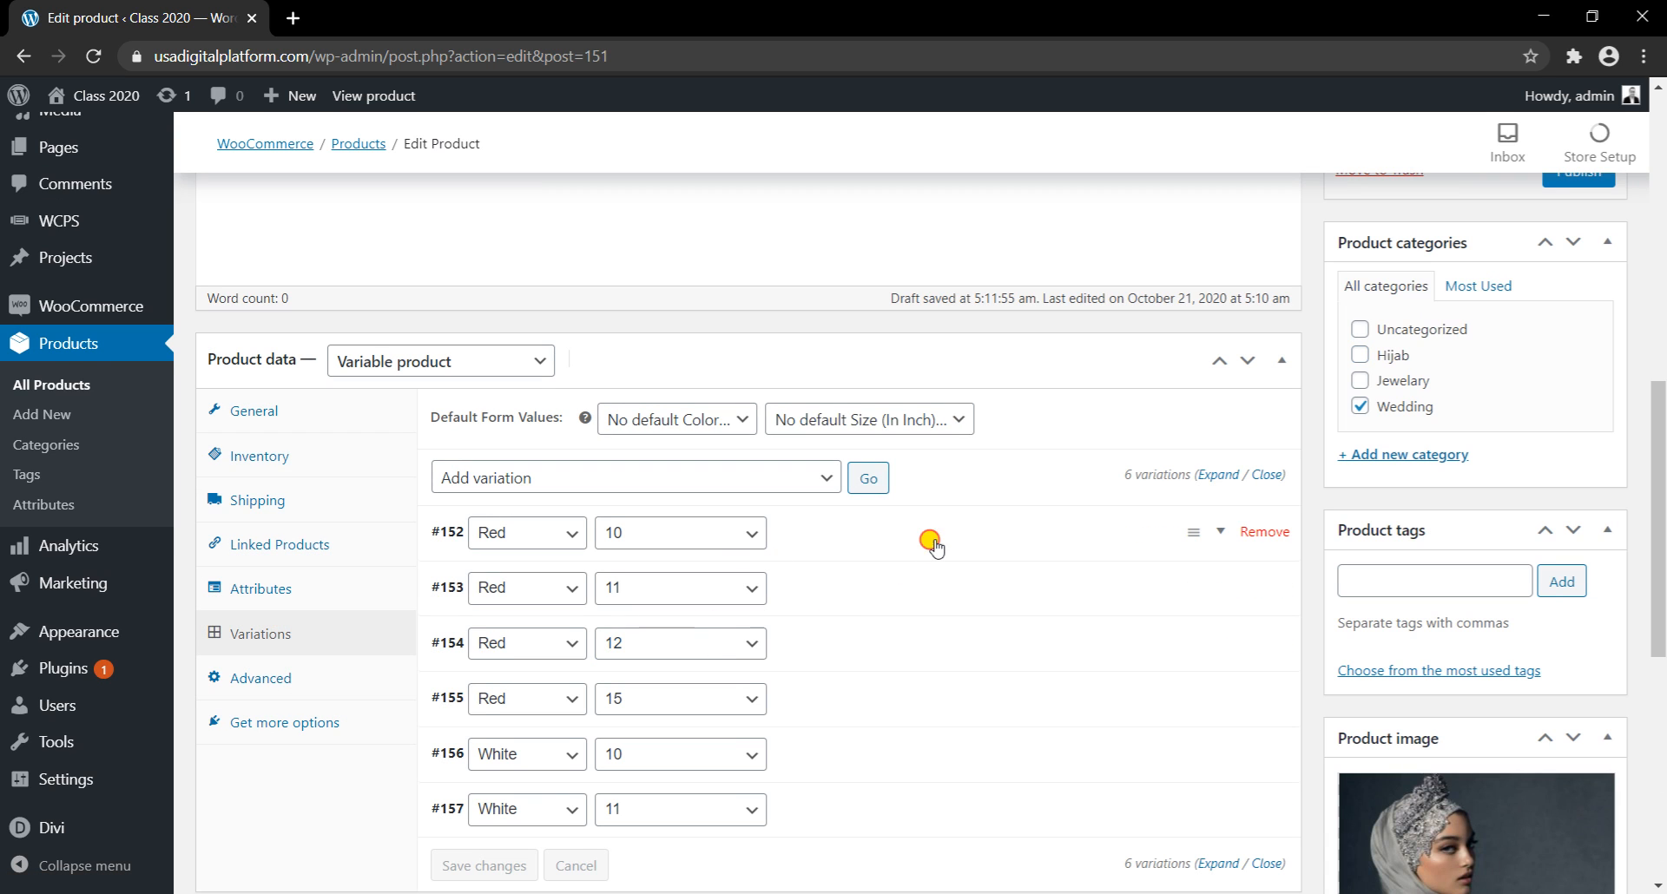
left_click(930, 545)
scroll(955, 651, "down", 3)
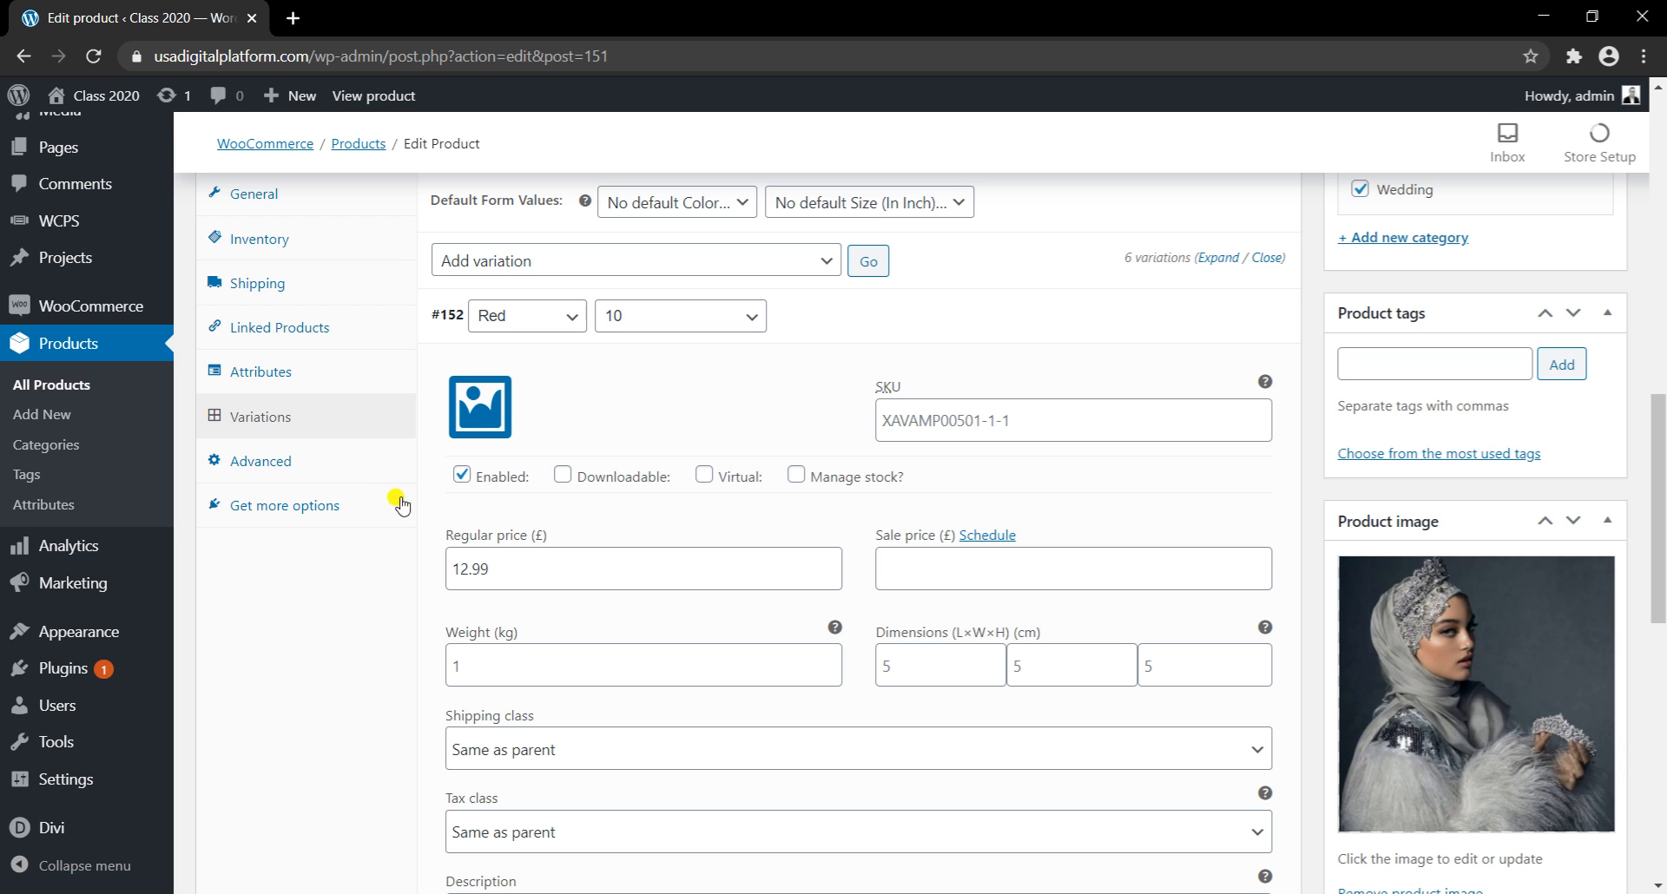
scroll(682, 456, "up", 10)
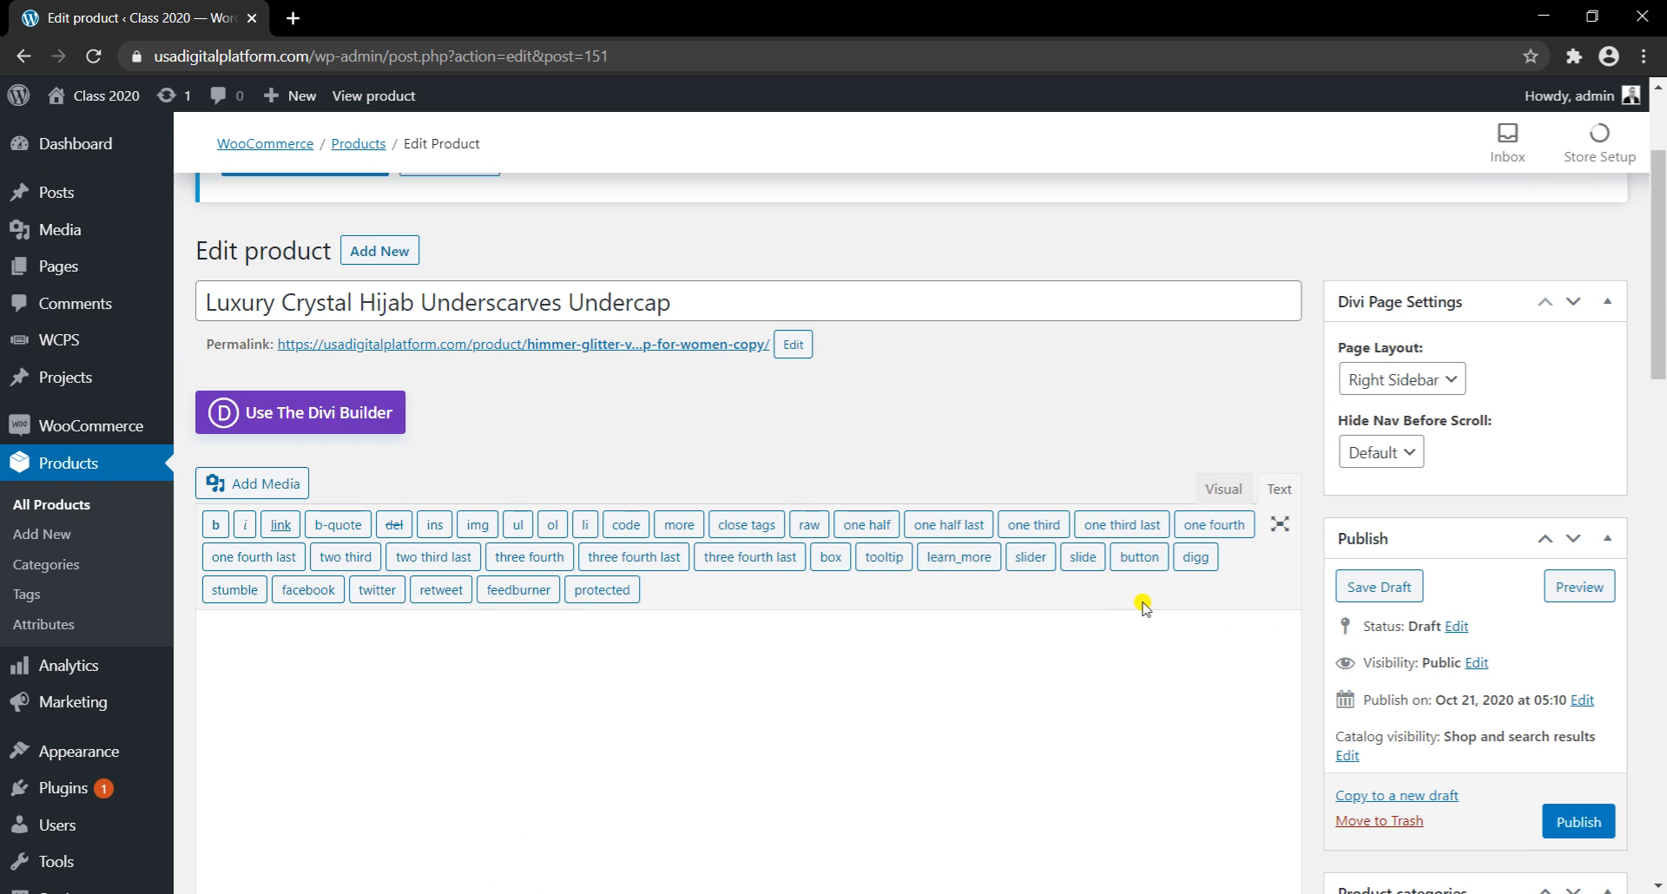
left_click(1578, 821)
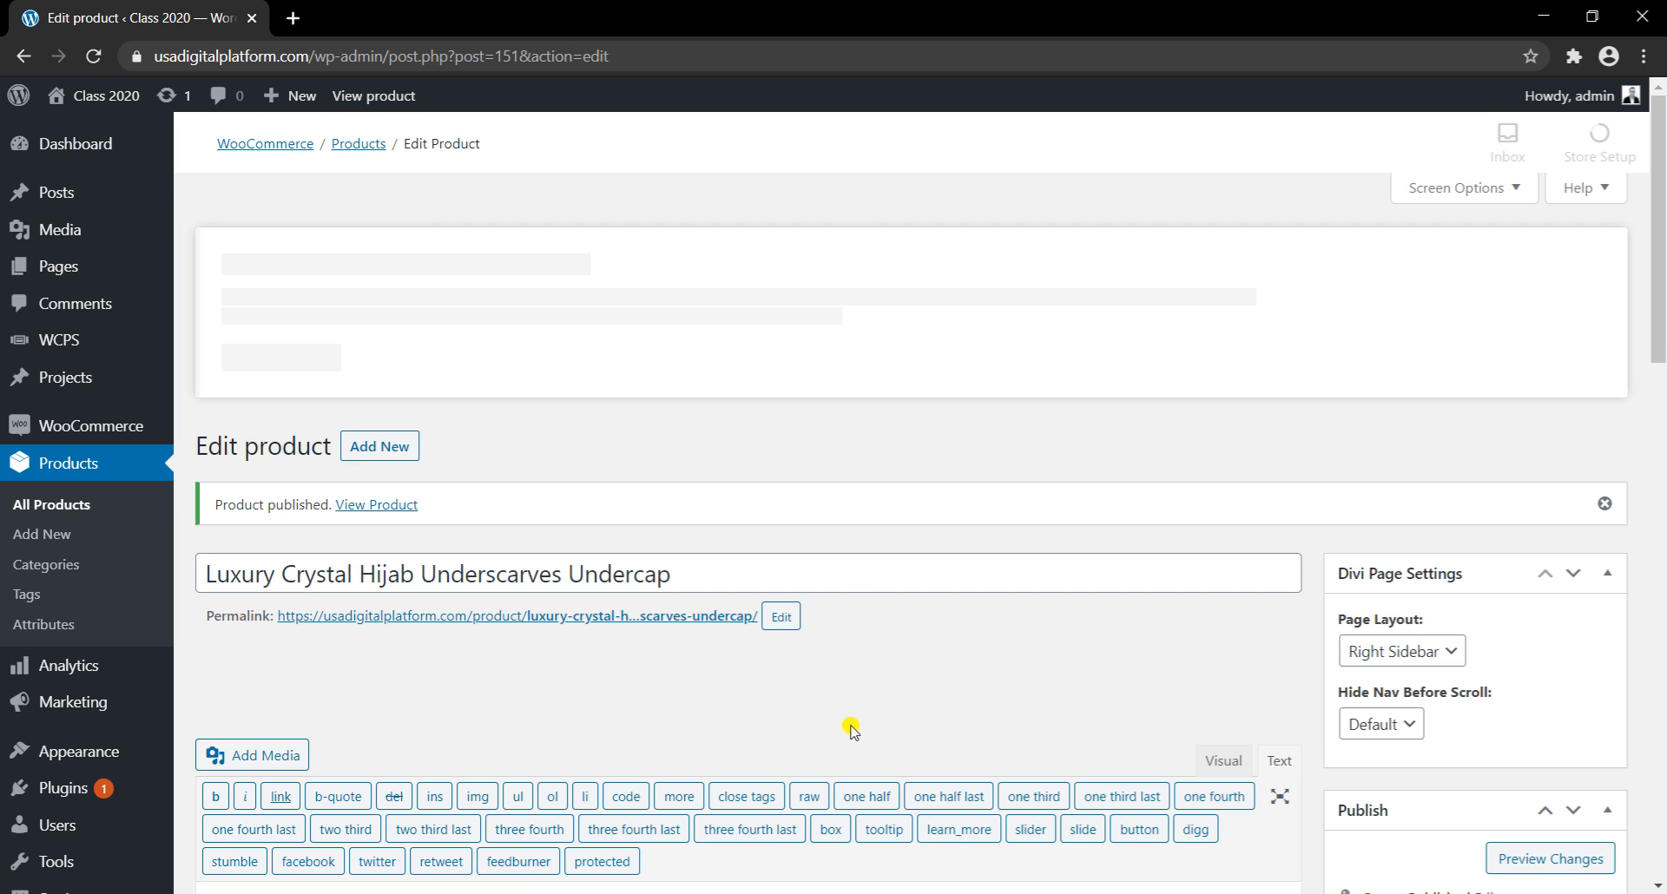
Step: Review the list of all products and view the products on the storefront's Shop page
left_click(105, 471)
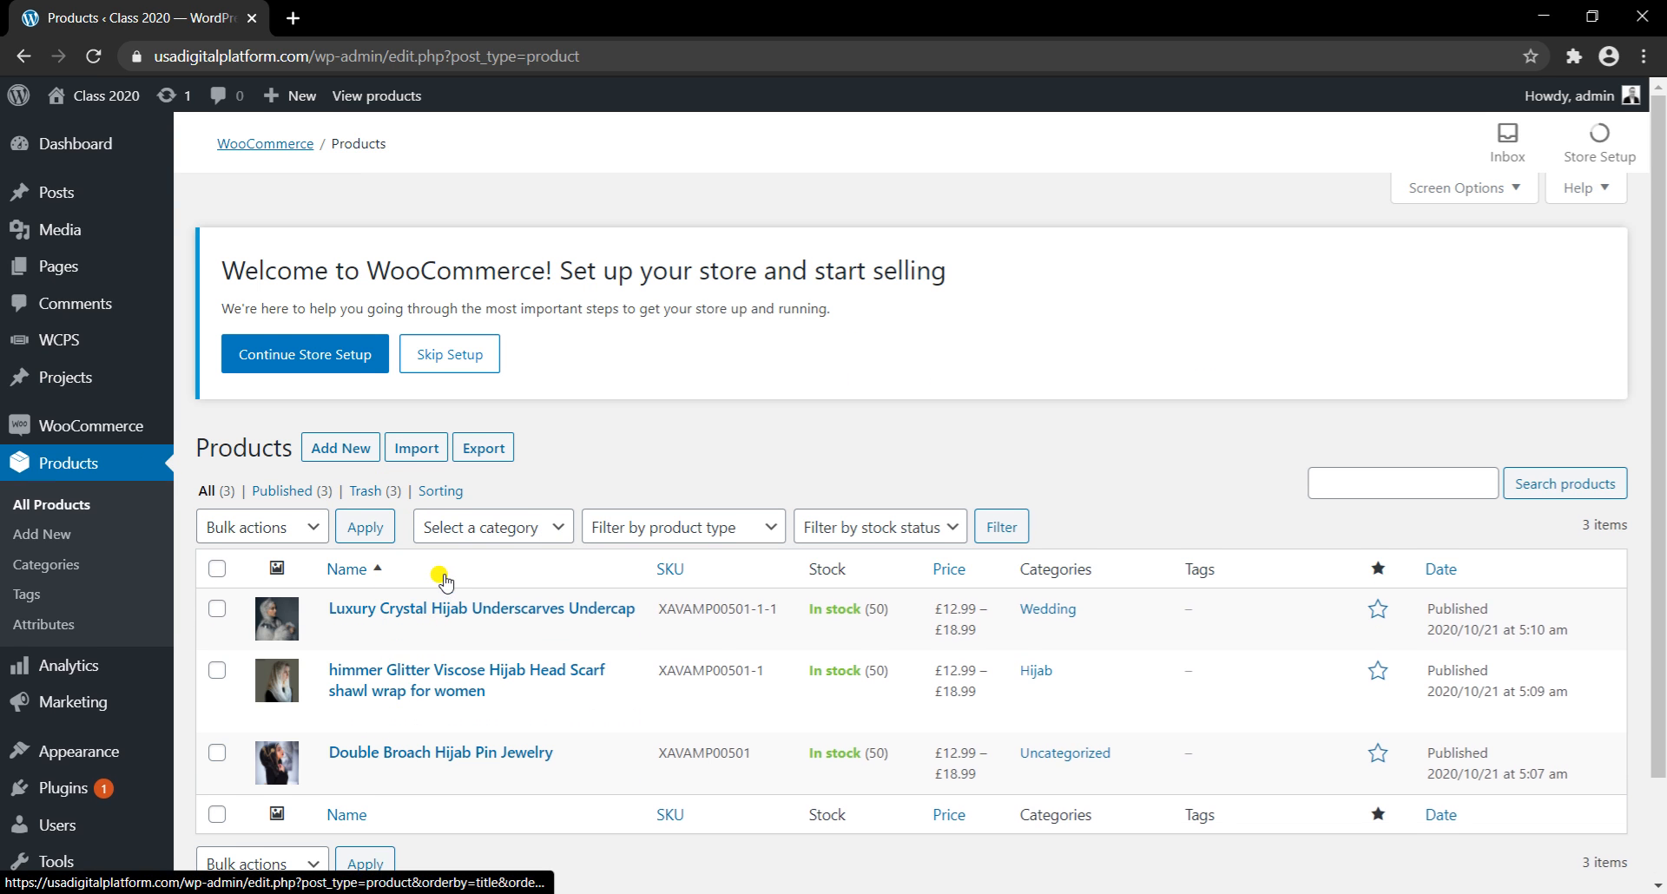
scroll(443, 580, "down", 1)
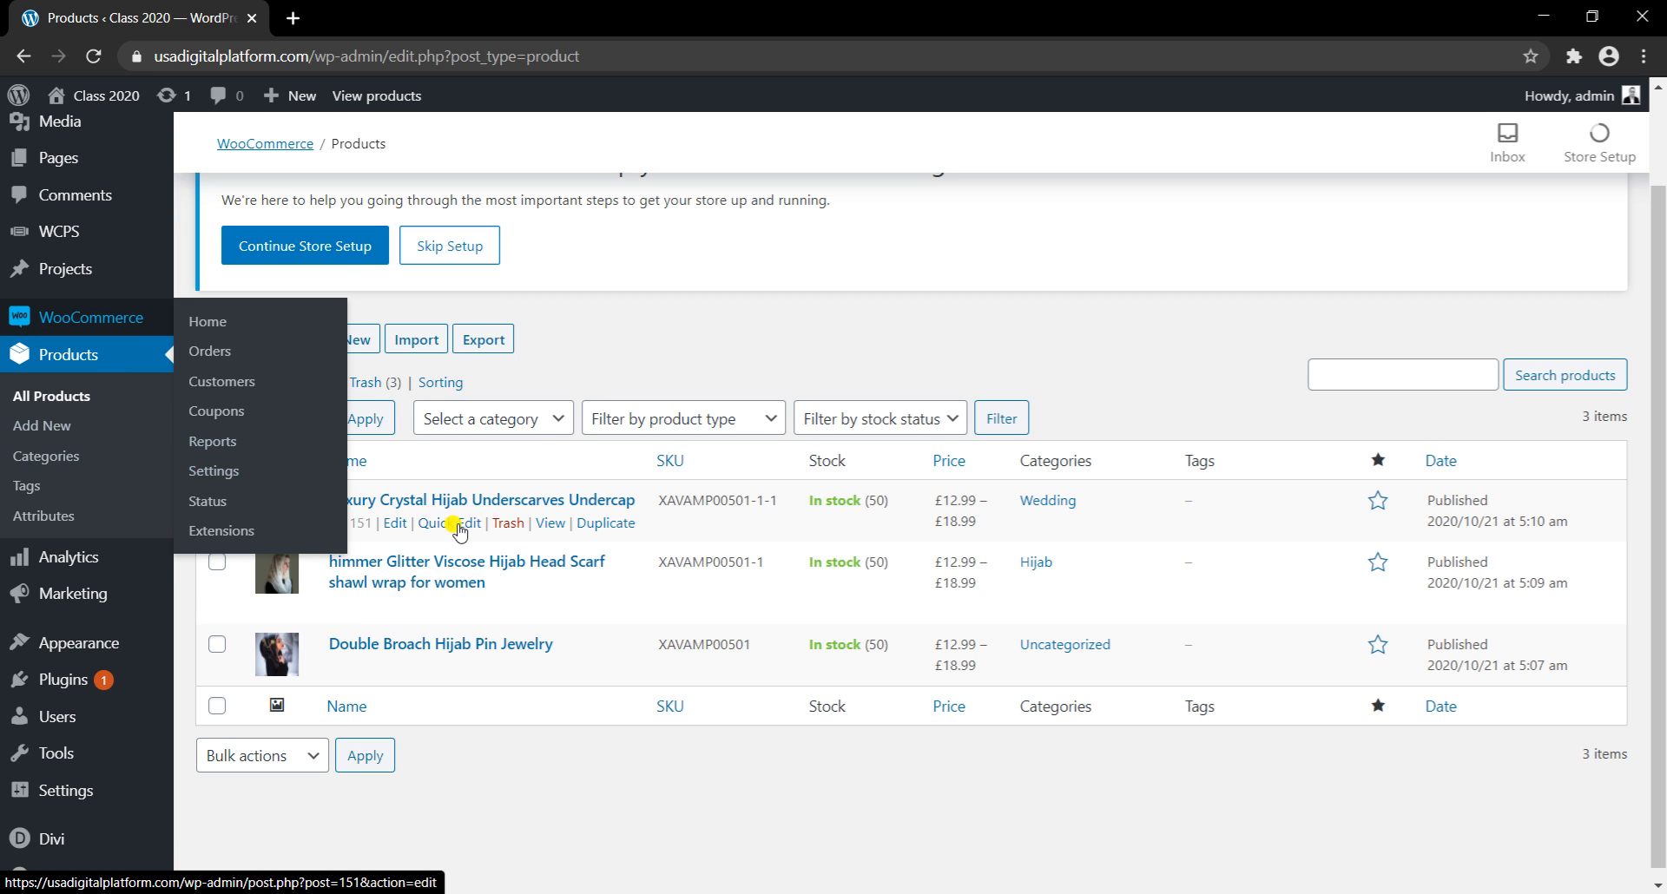
mouse_move(106, 104)
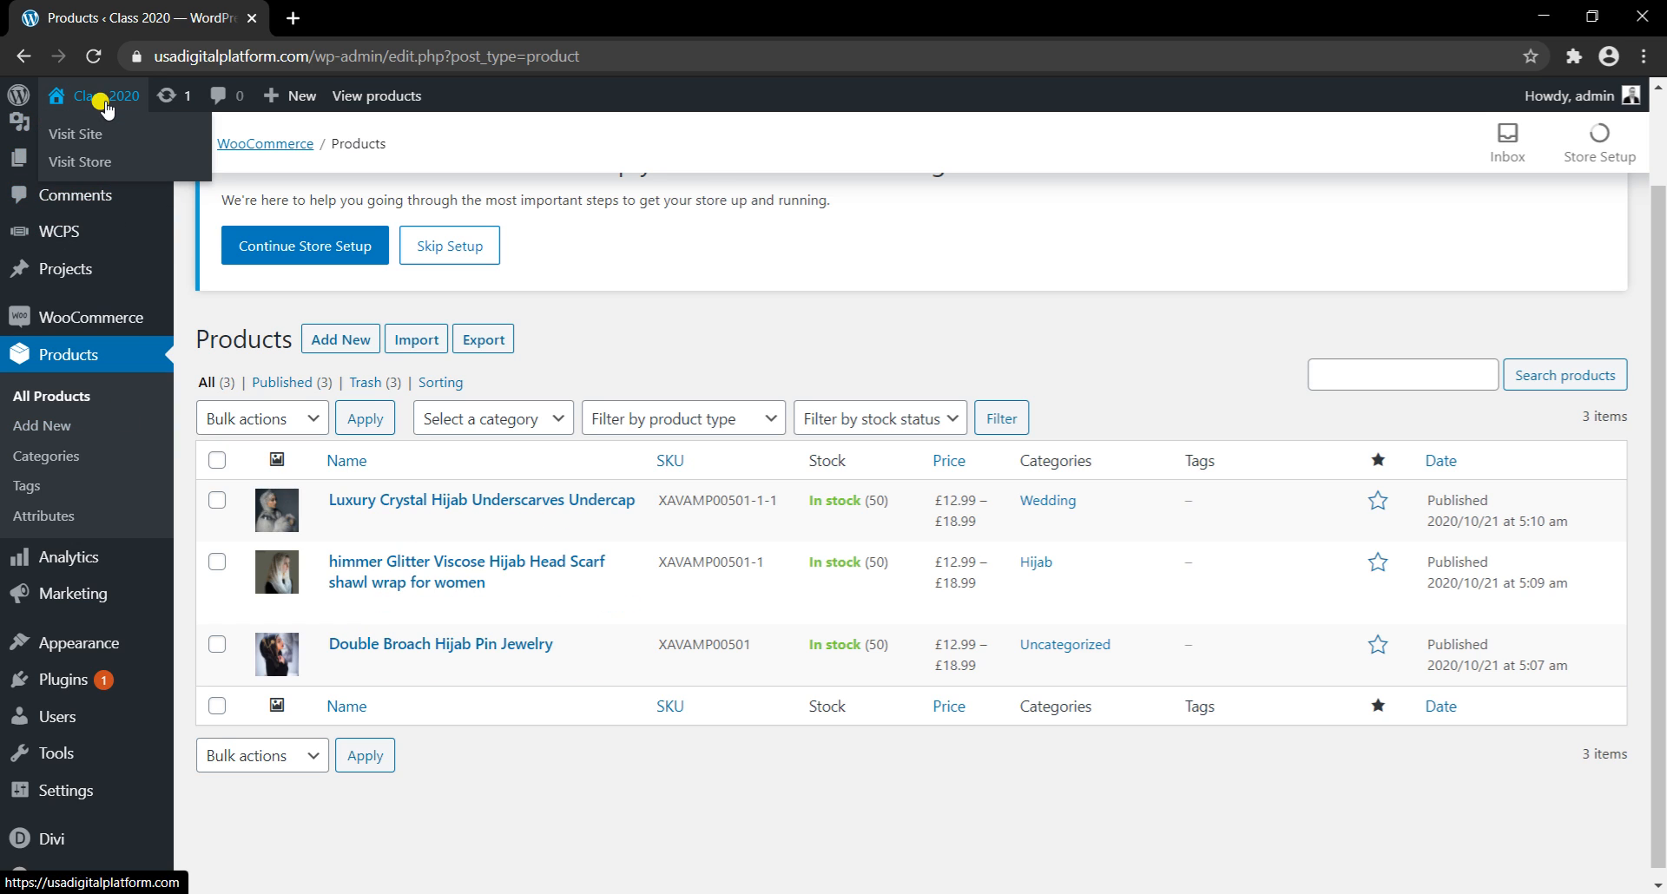
left_click(78, 139)
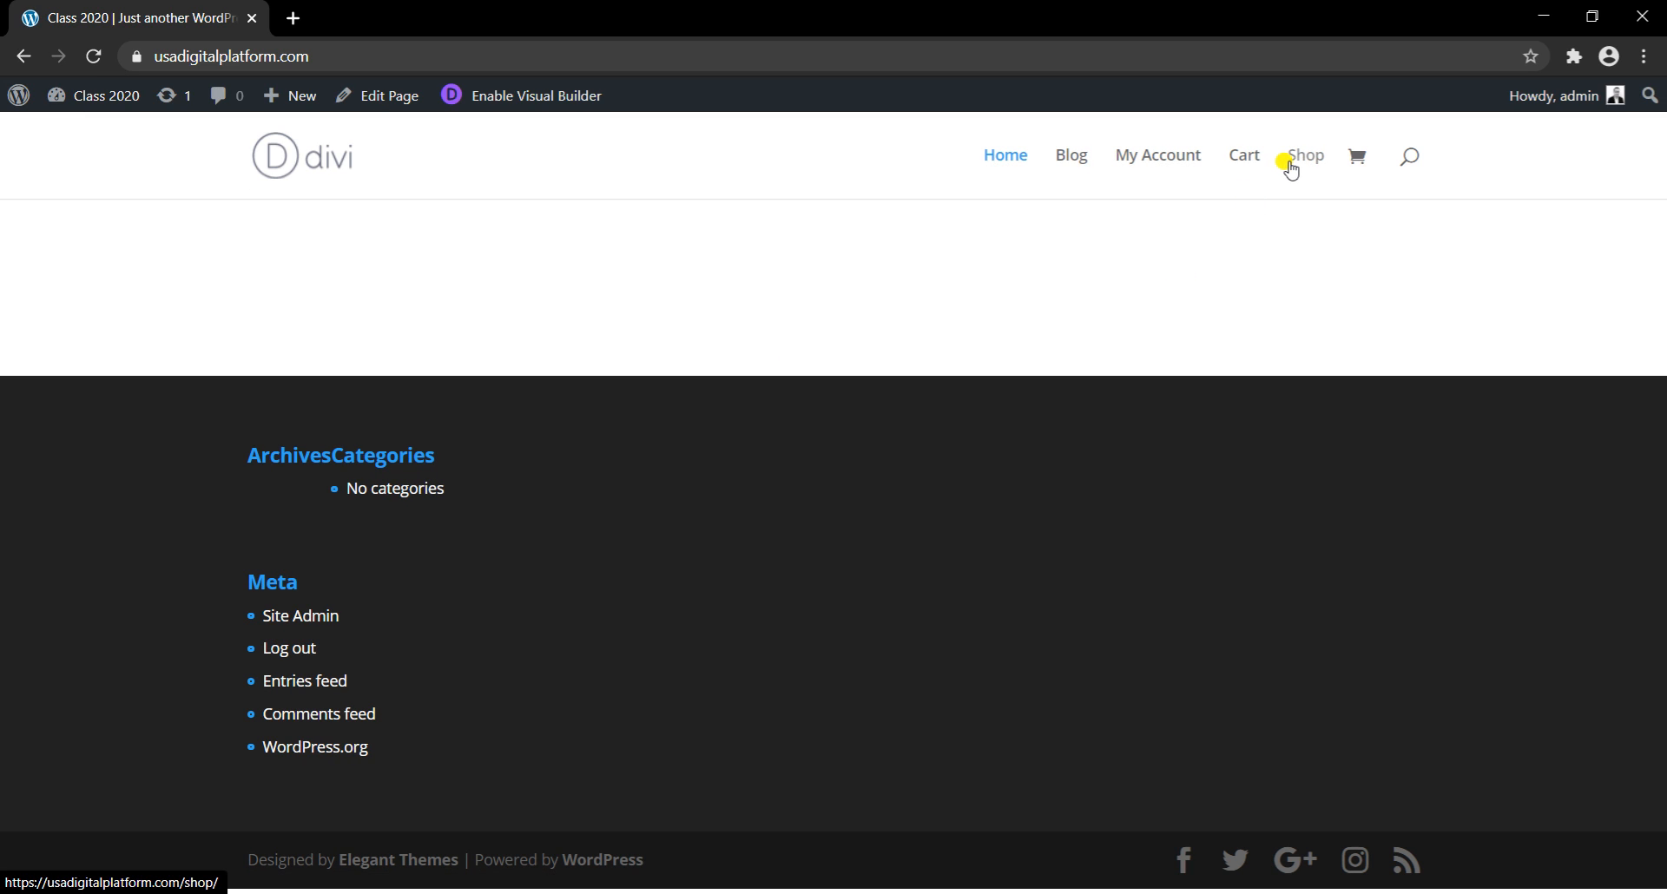
left_click(1291, 165)
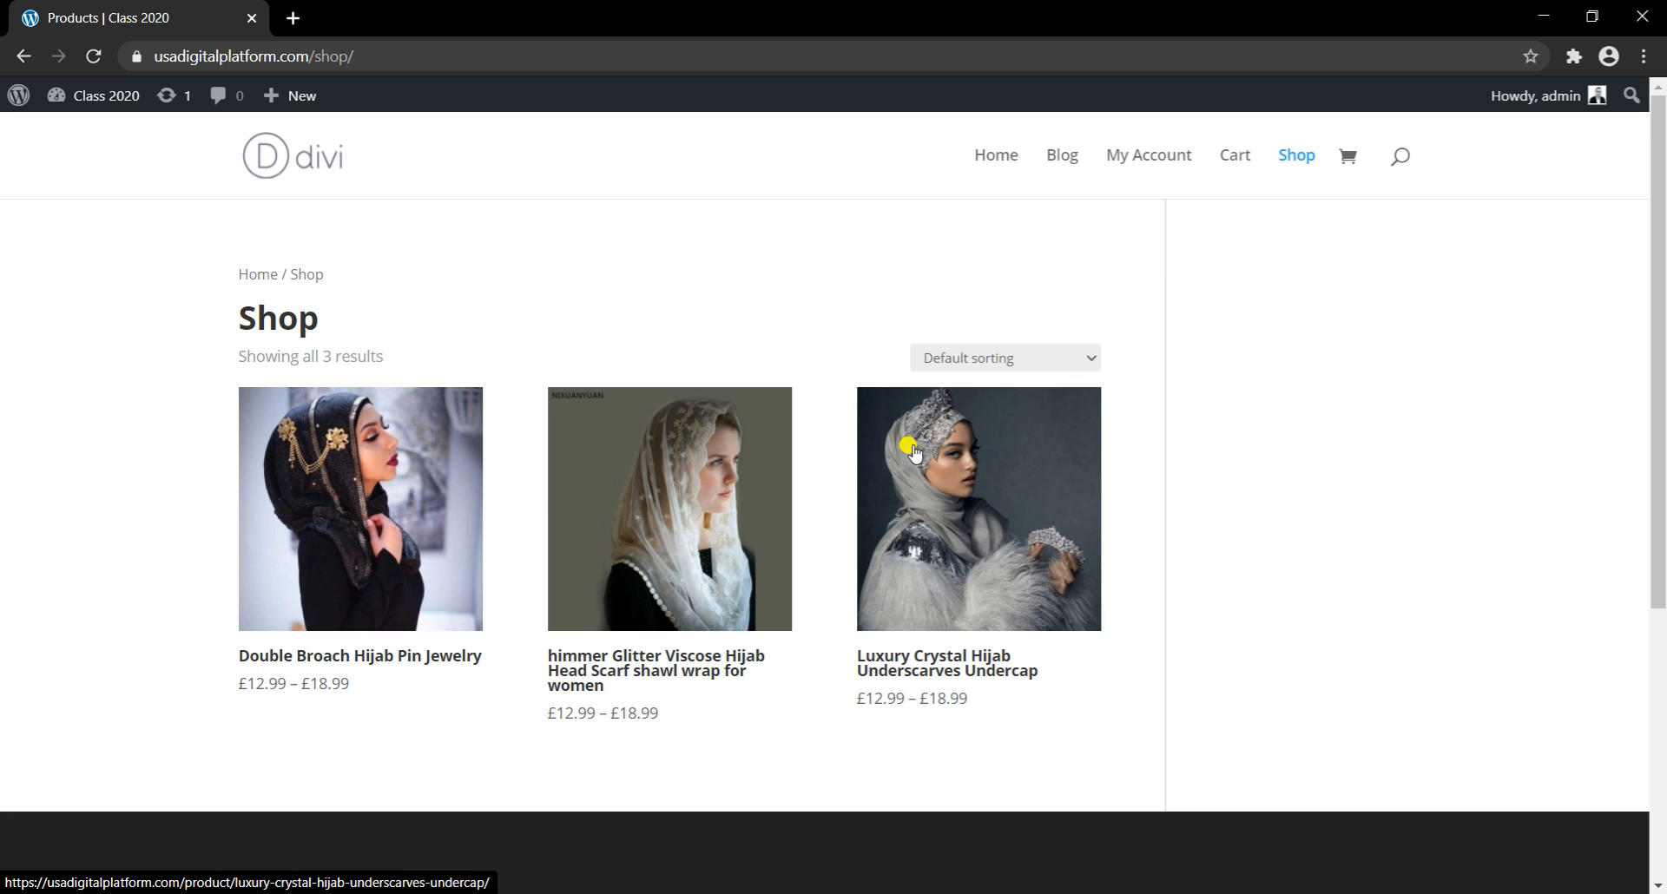
Step: Return to the site's admin dashboard and open the Divi Theme Builder
mouse_move(71, 103)
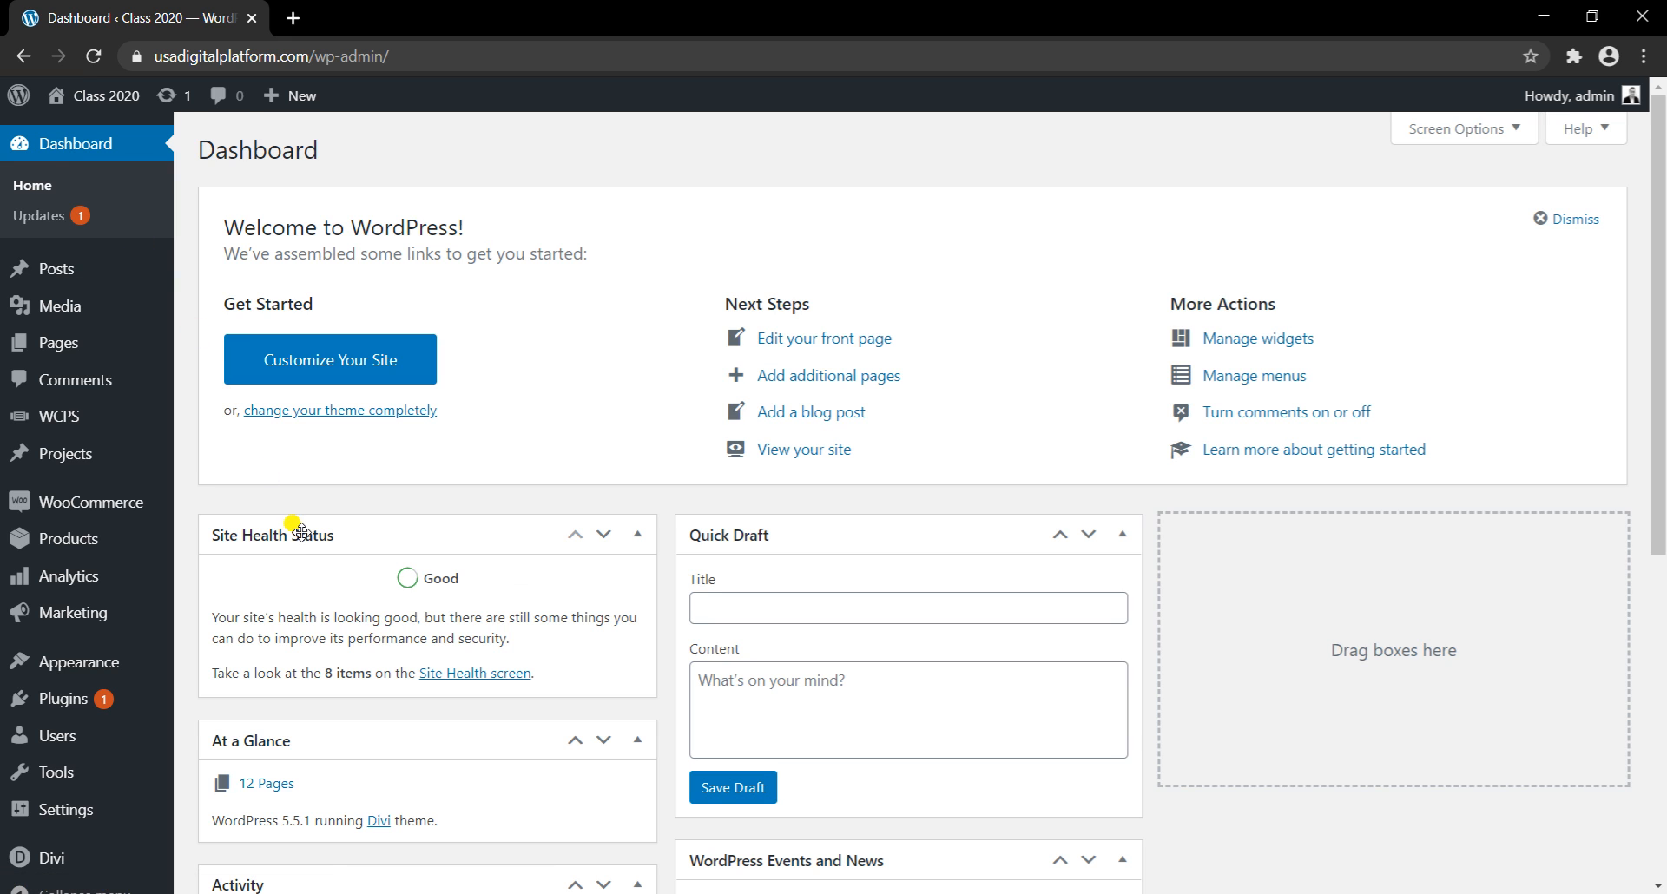
scroll(224, 618, "down", 4)
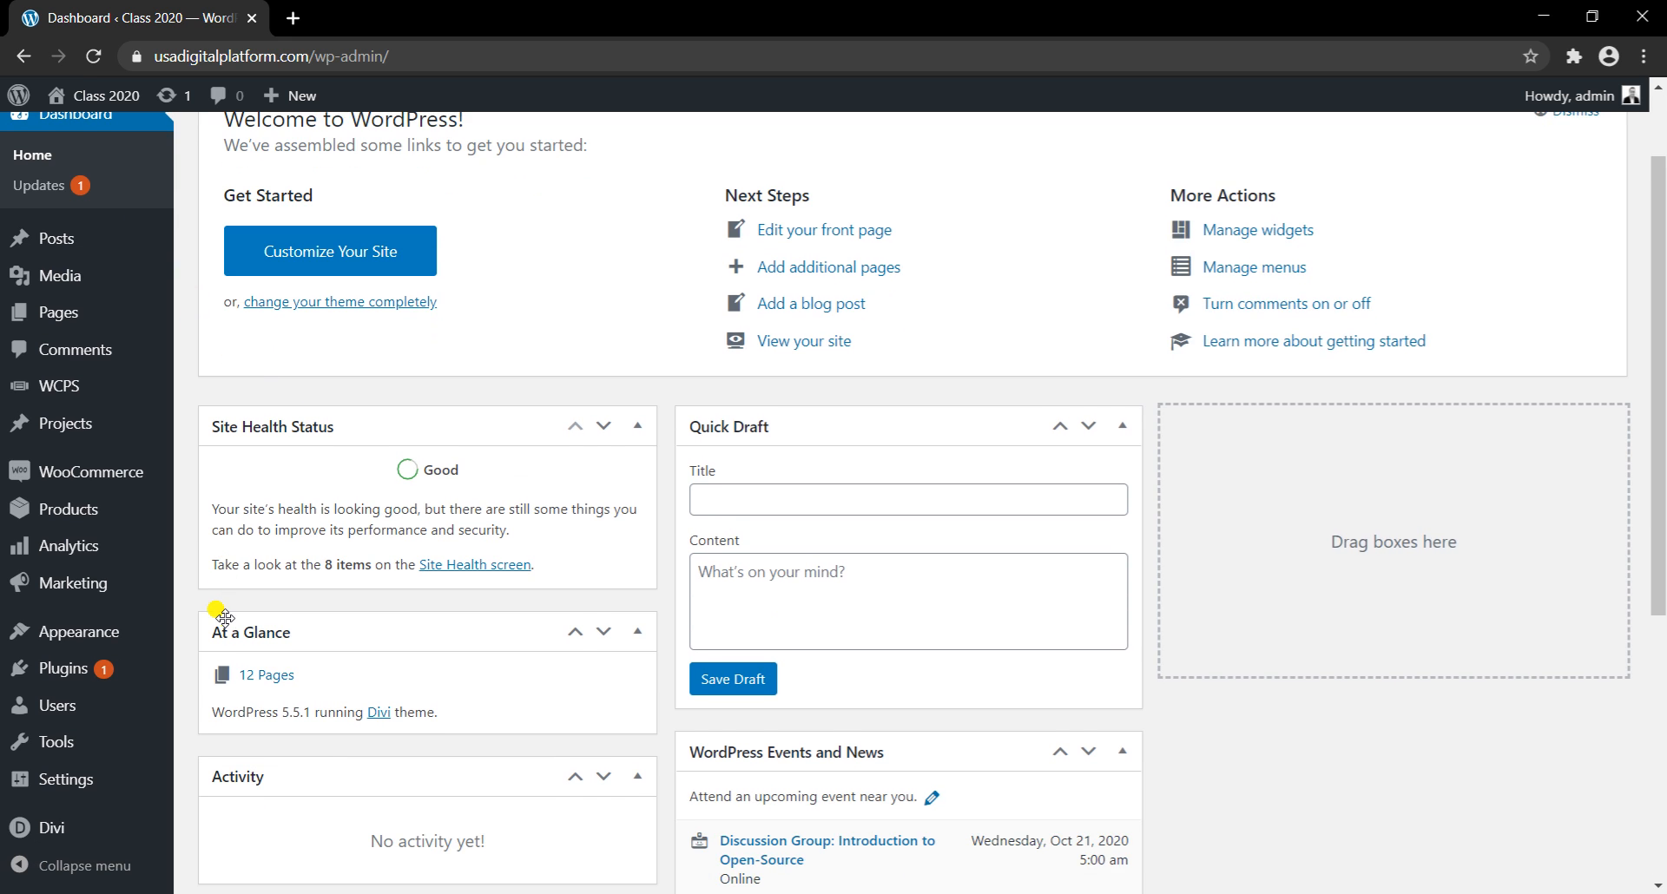
scroll(224, 618, "down", 3)
mouse_move(75, 828)
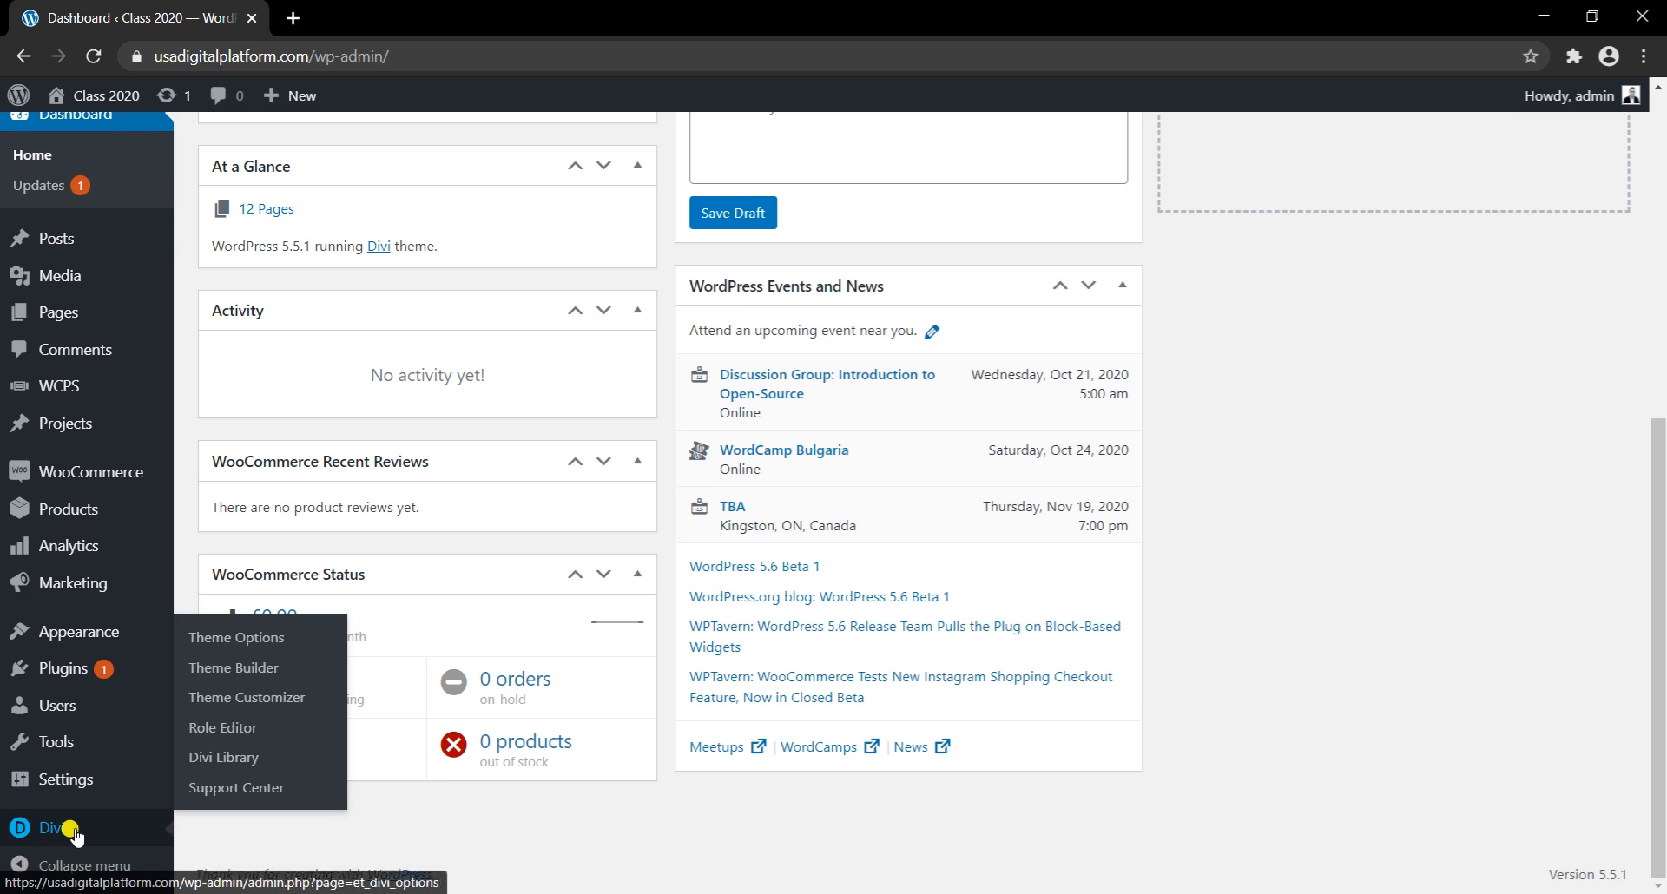
left_click(265, 667)
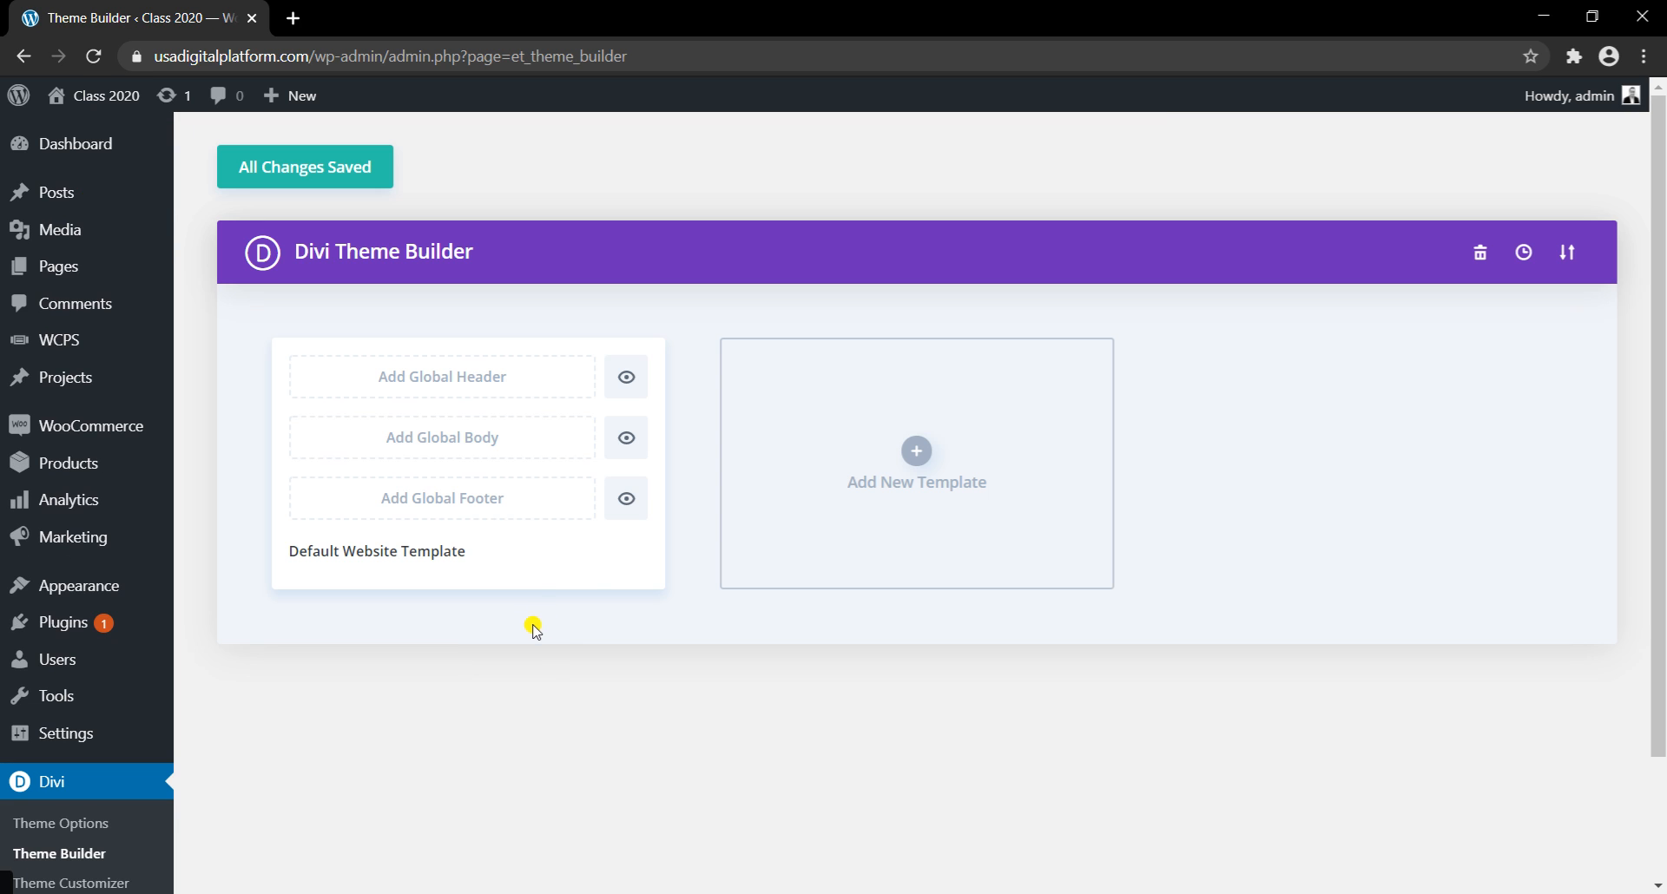
Step: Create a new template used on the WooCommerce Shop page
left_click(916, 451)
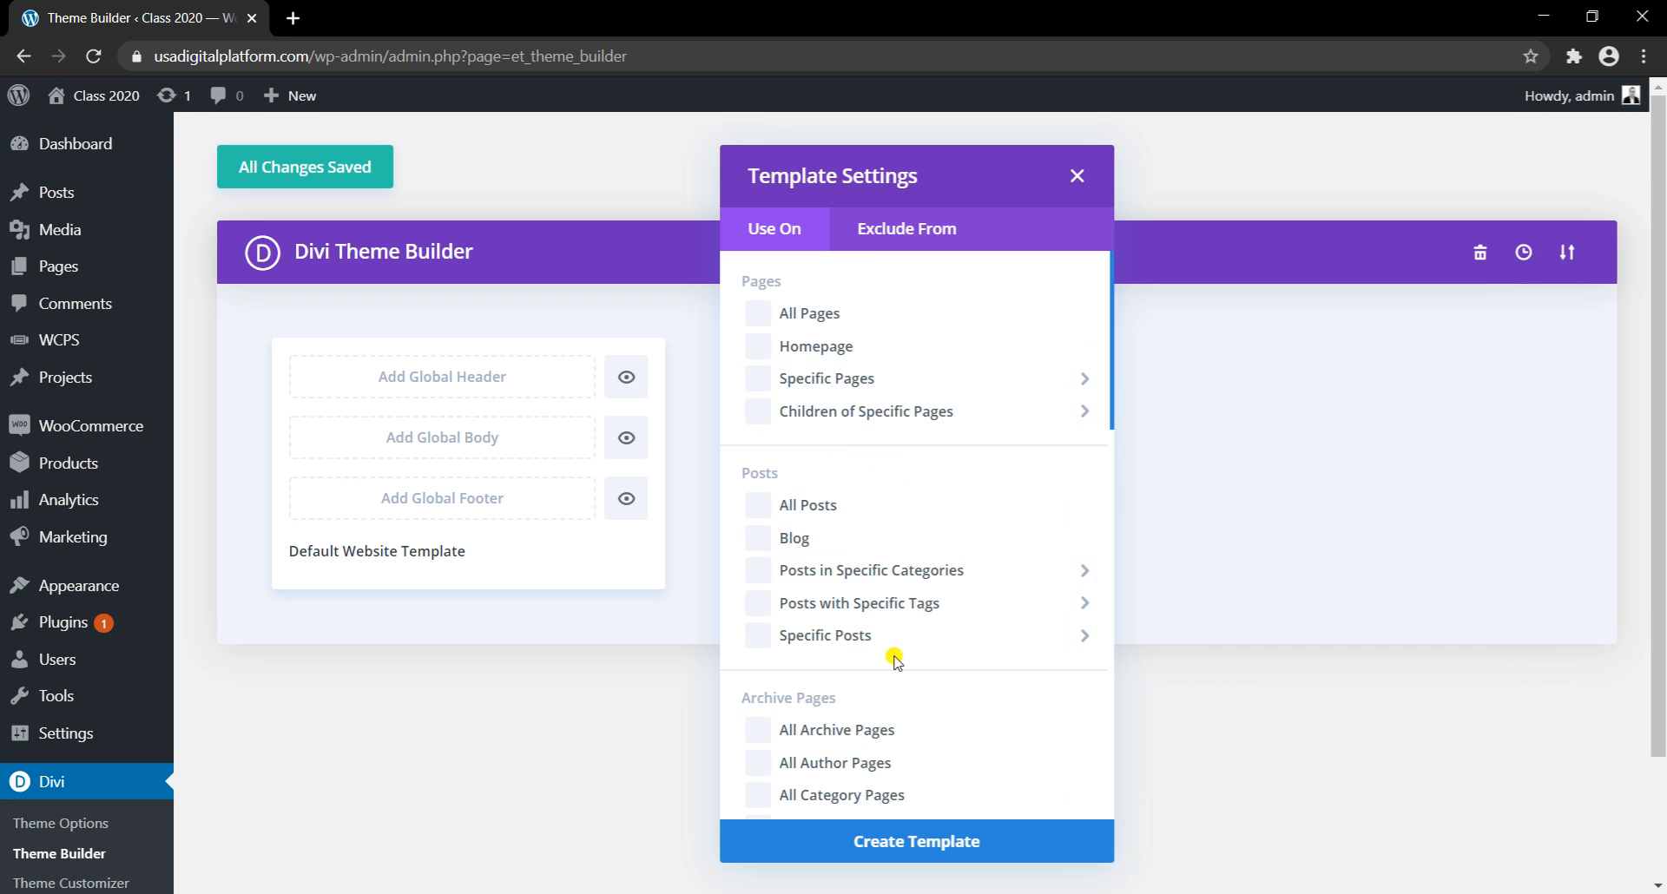
scroll(894, 659, "down", 5)
scroll(894, 659, "down", 4)
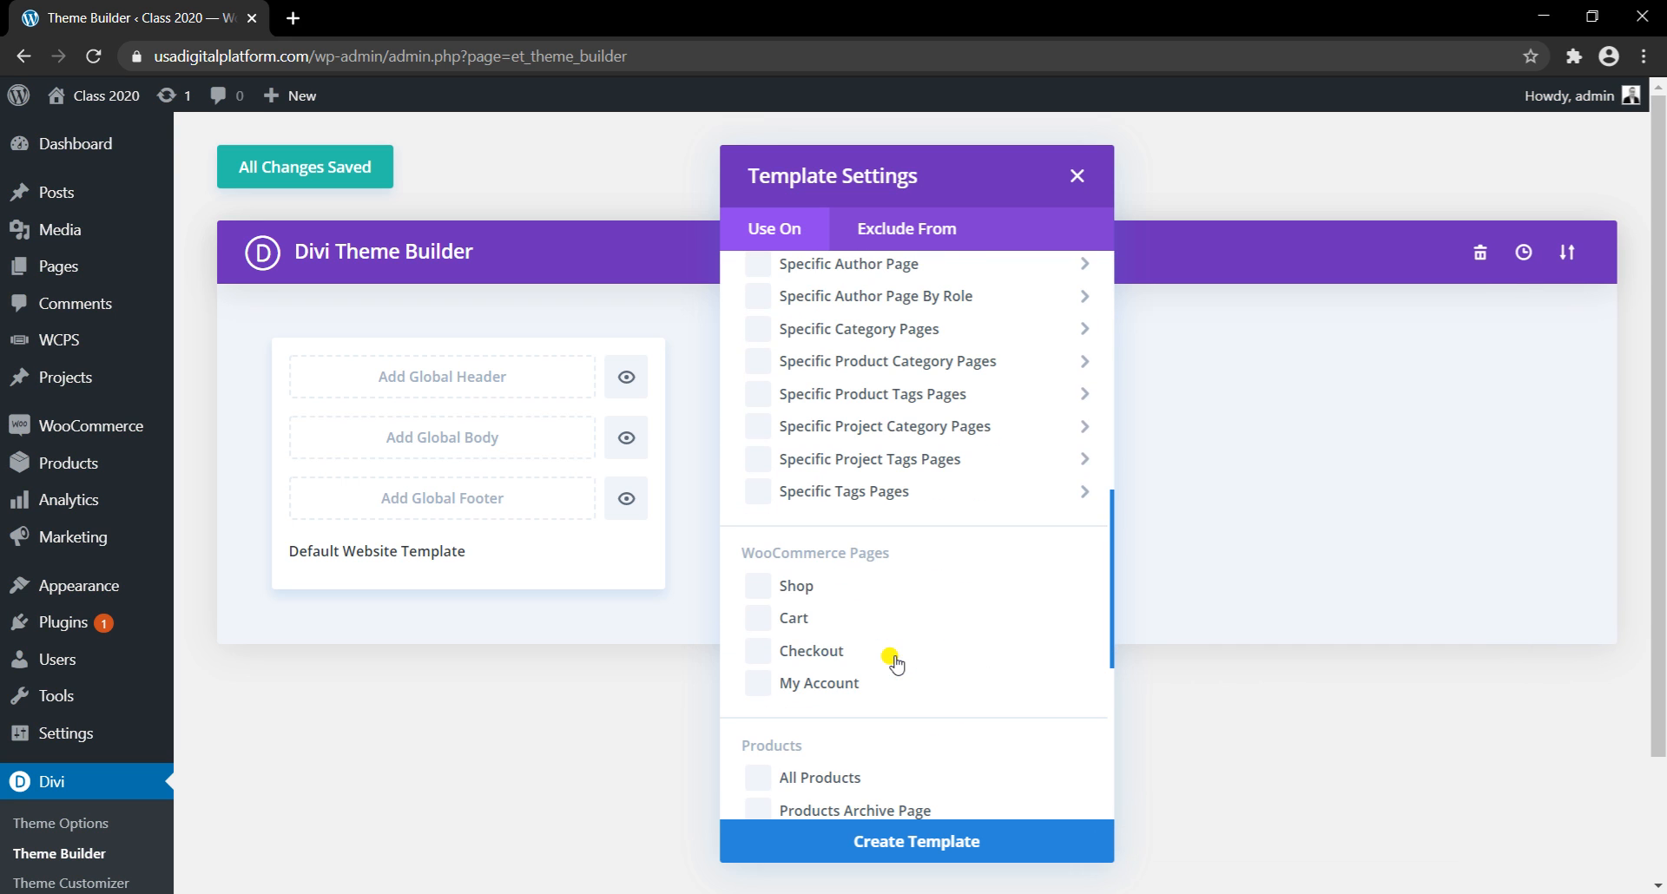
left_click(794, 587)
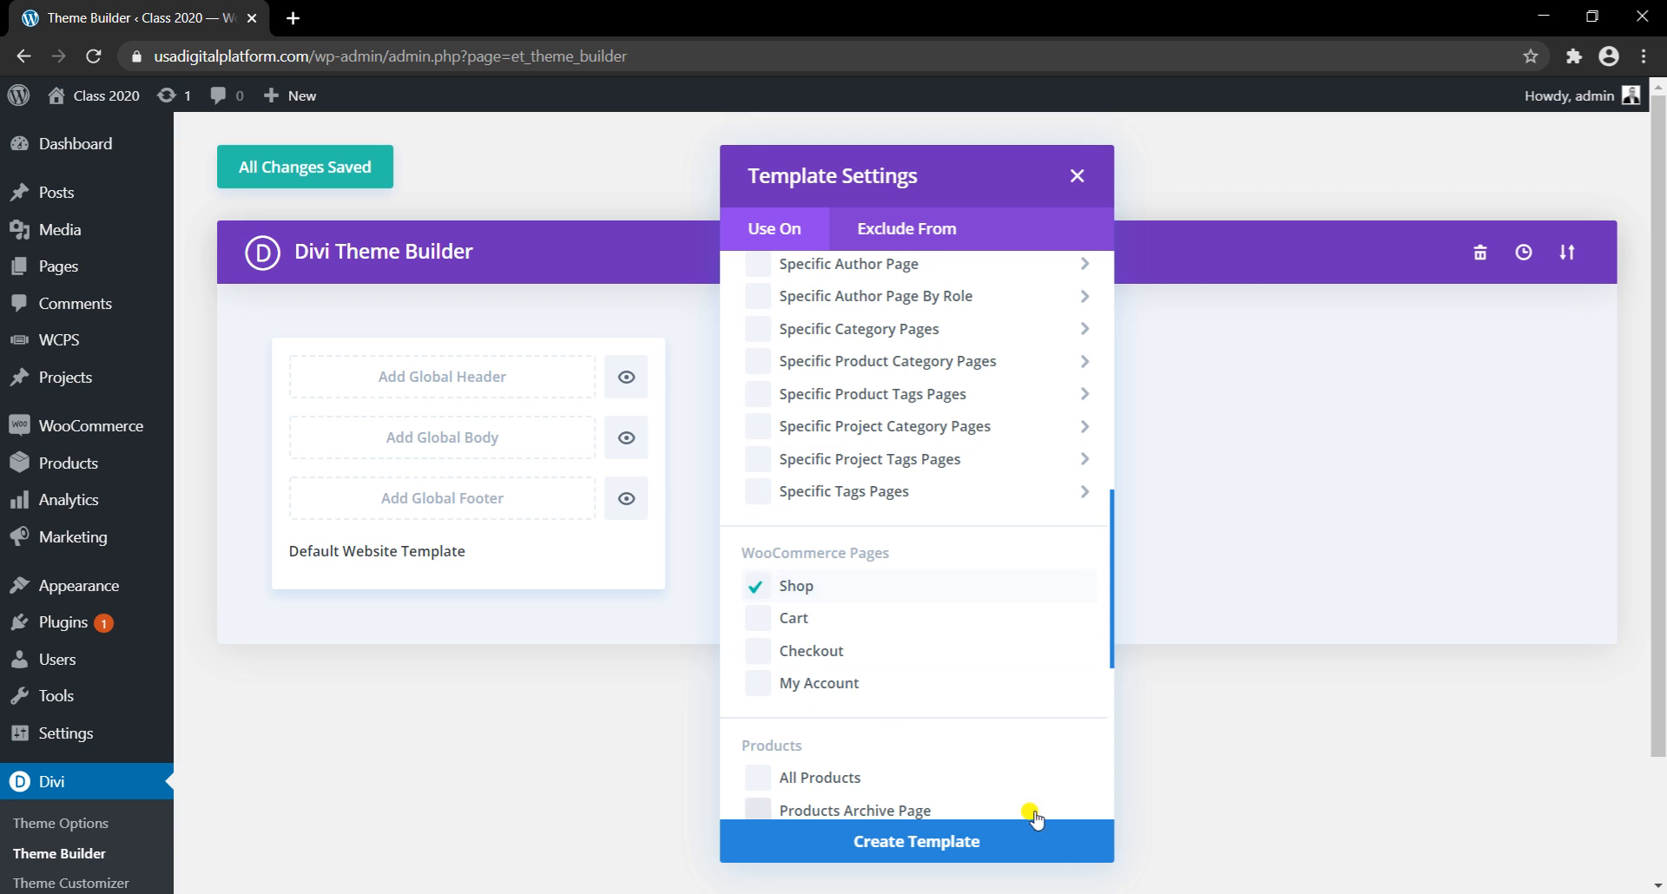
left_click(946, 841)
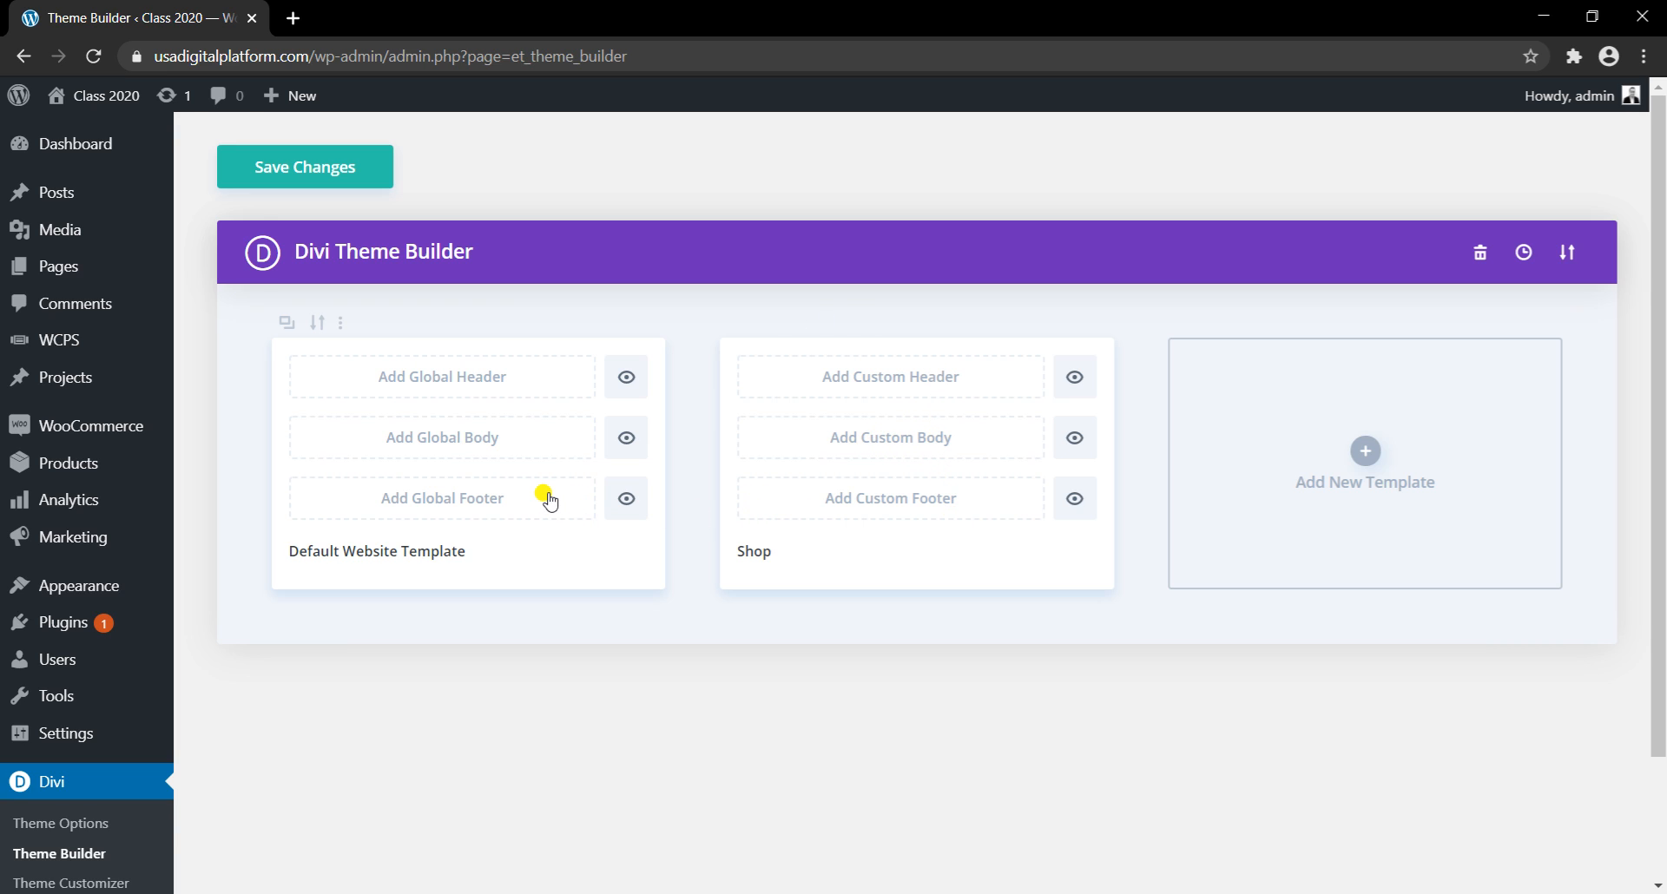
Step: Start building the Shop template's custom body from scratch with a single-column row
left_click(885, 443)
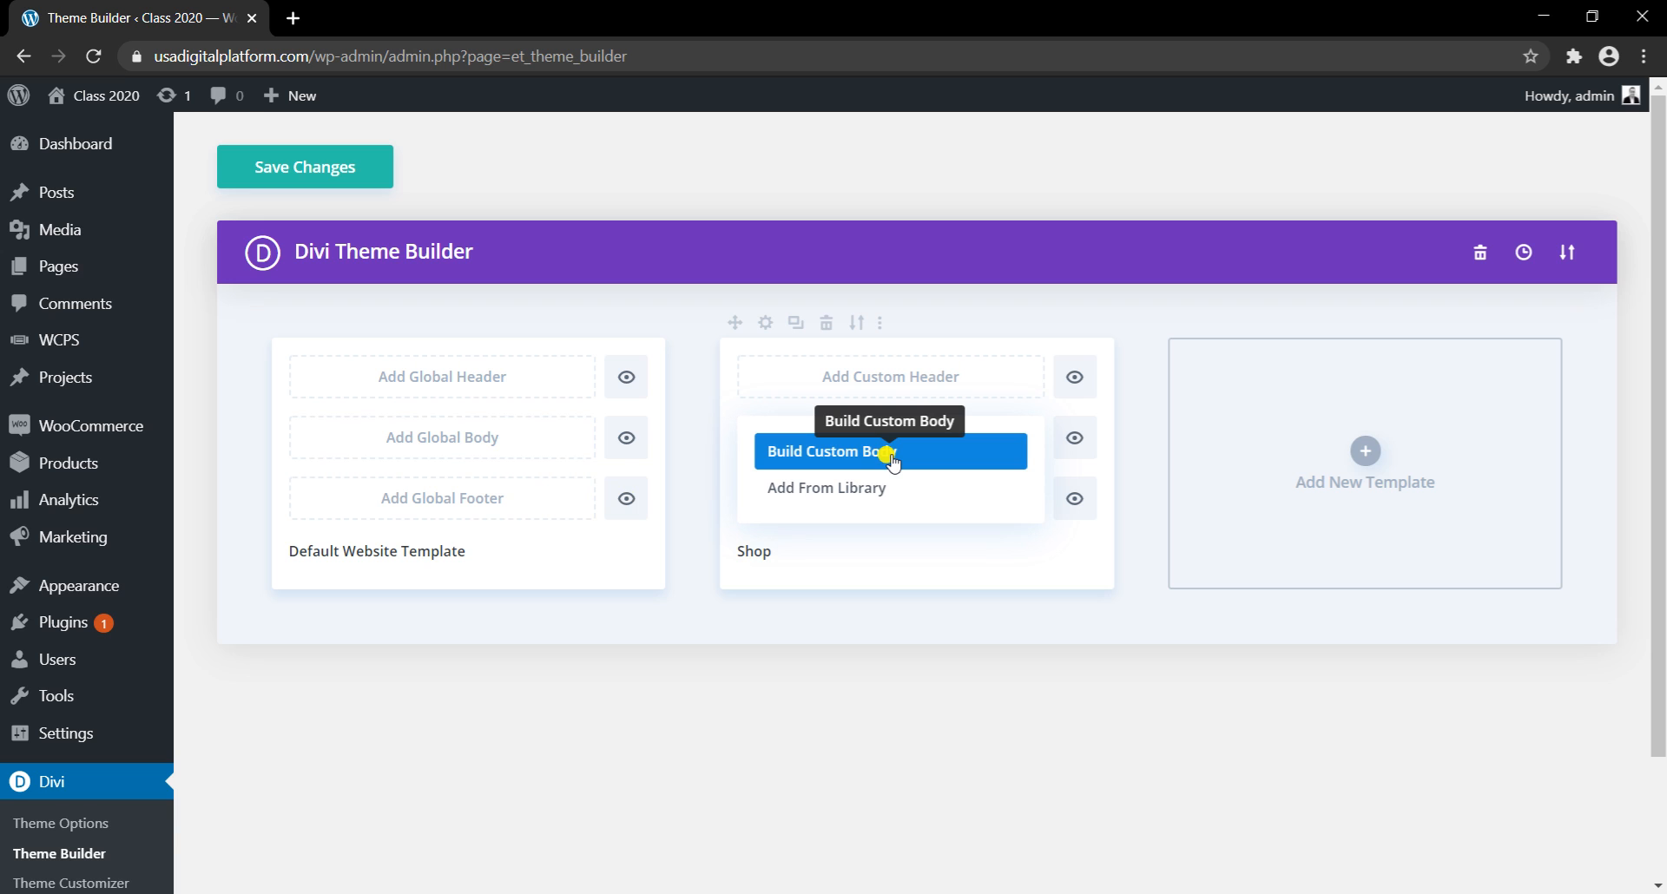
left_click(892, 460)
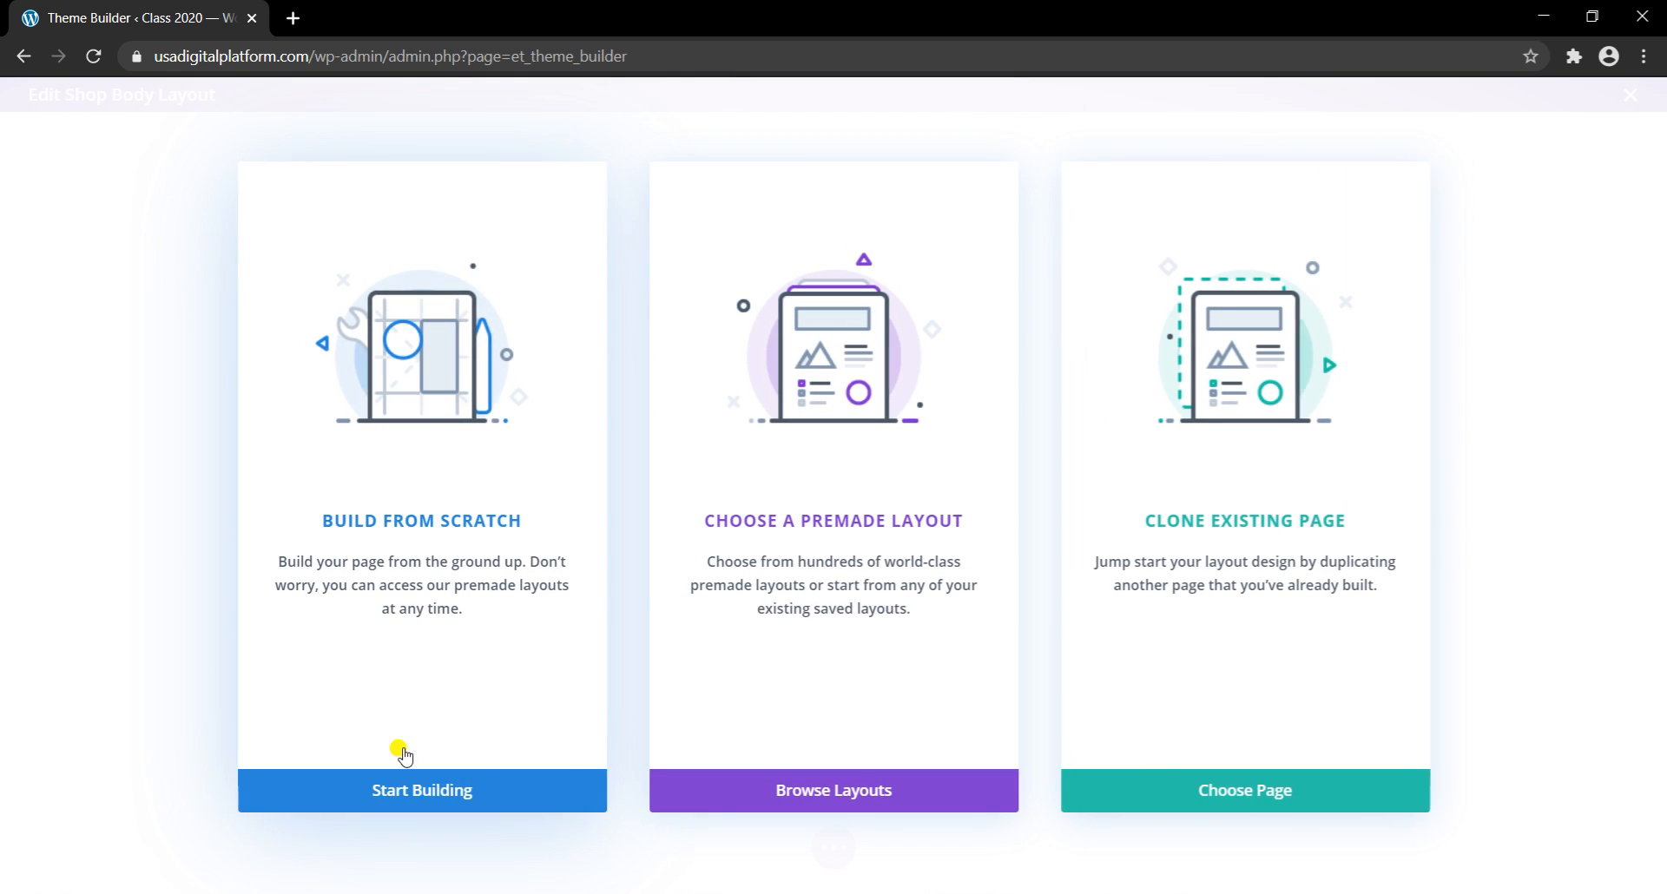
left_click(438, 768)
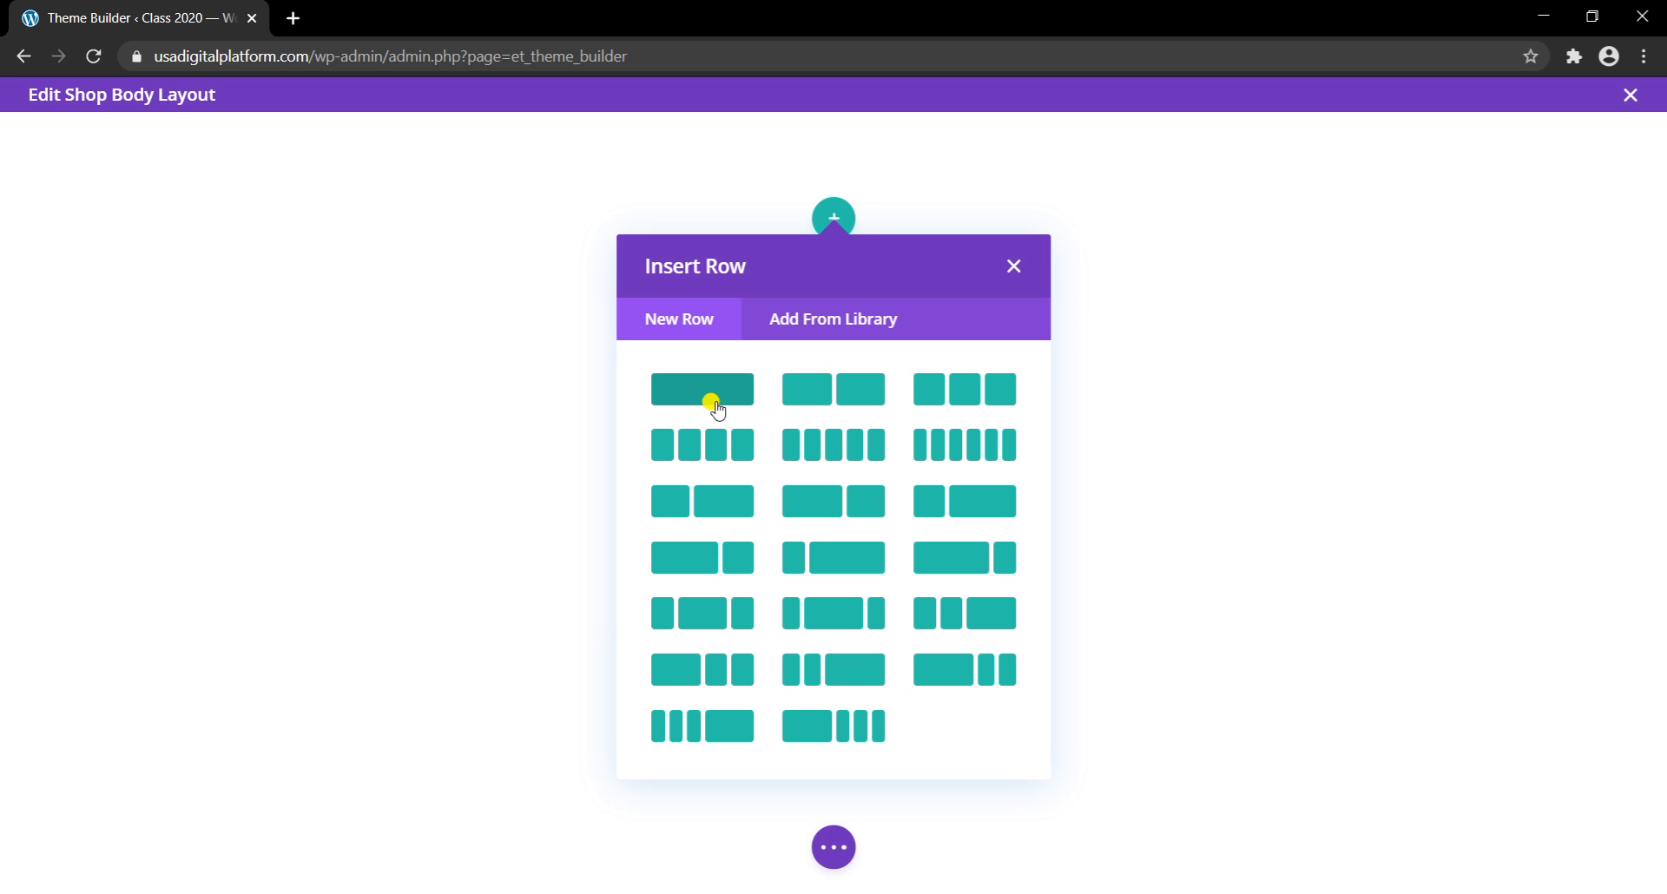
left_click(716, 406)
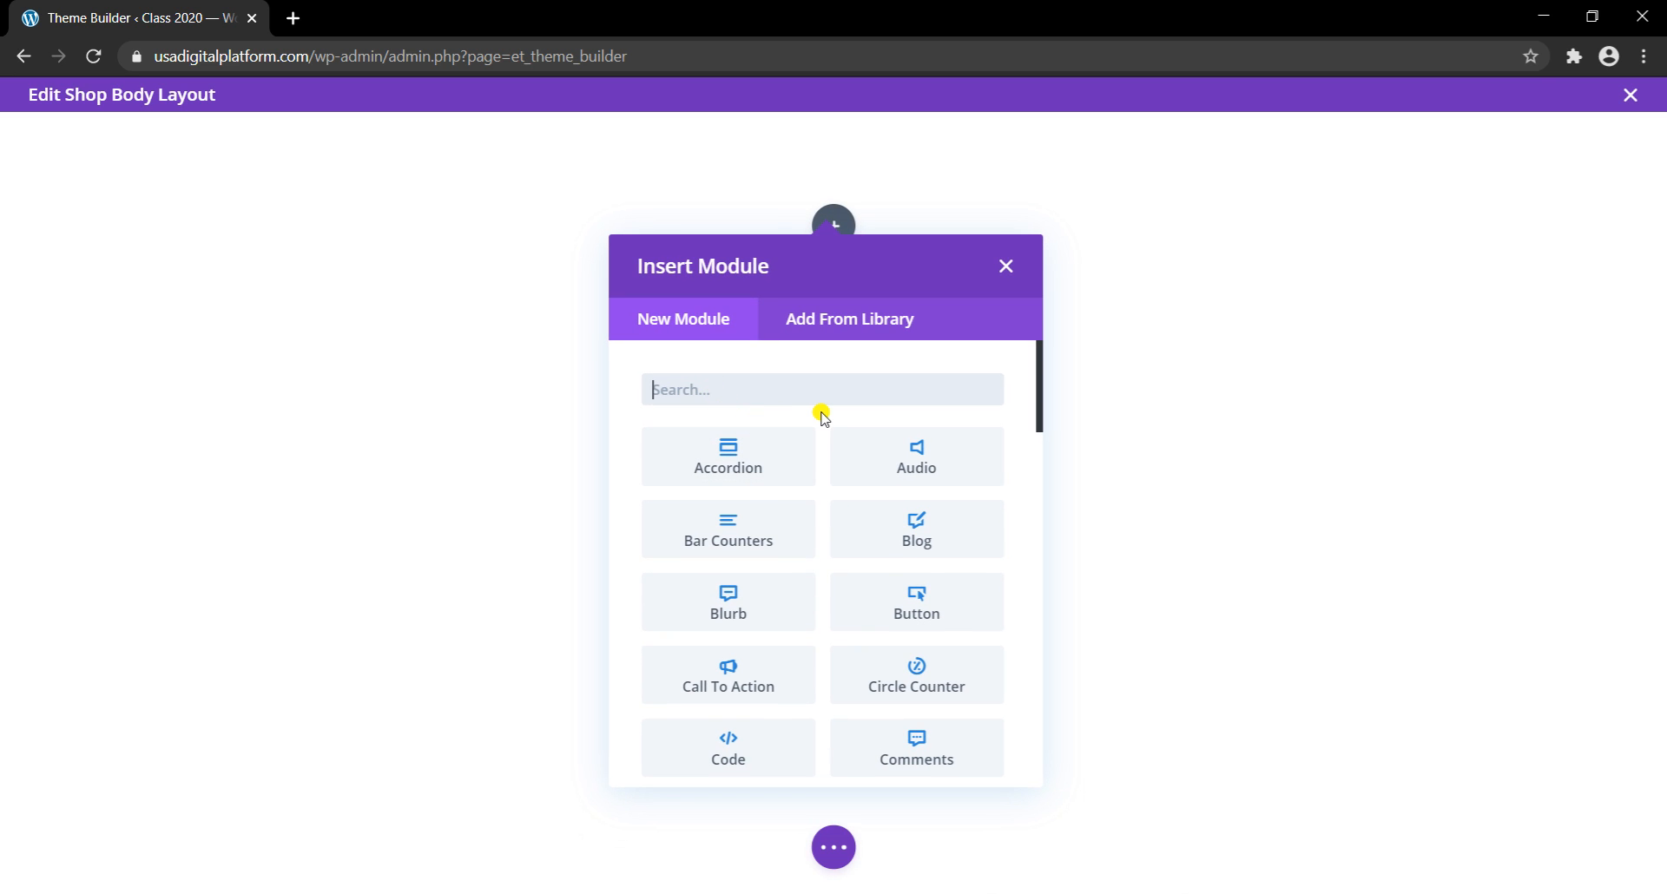
Step: Add a Text module to the row and replace its placeholder content with "Year End Sale"
type("te")
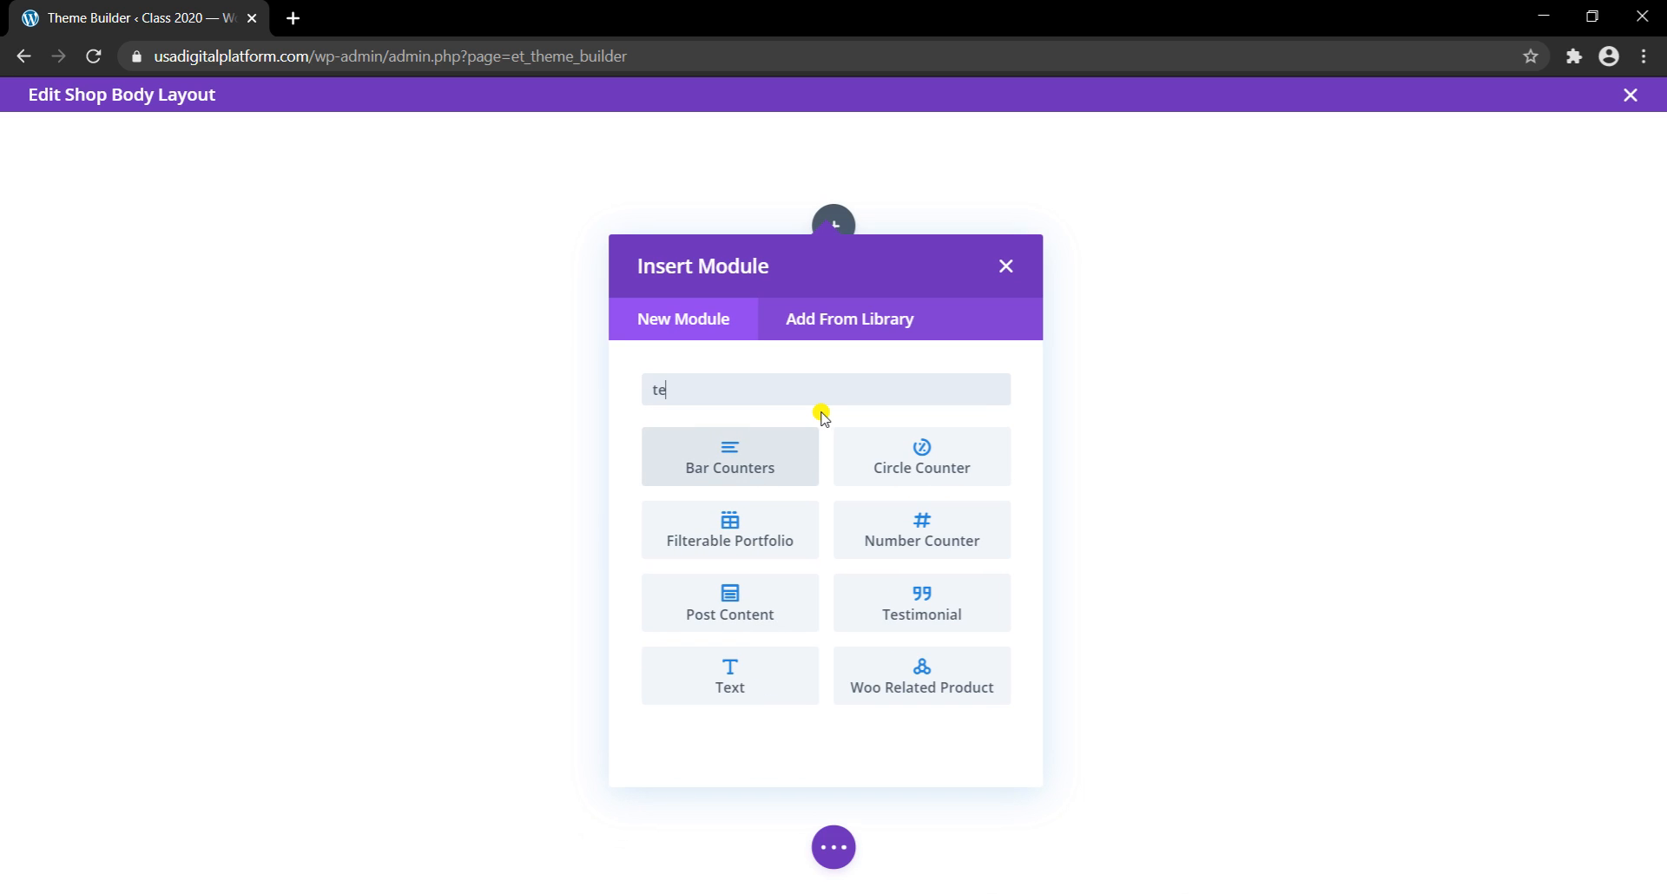
left_click(732, 673)
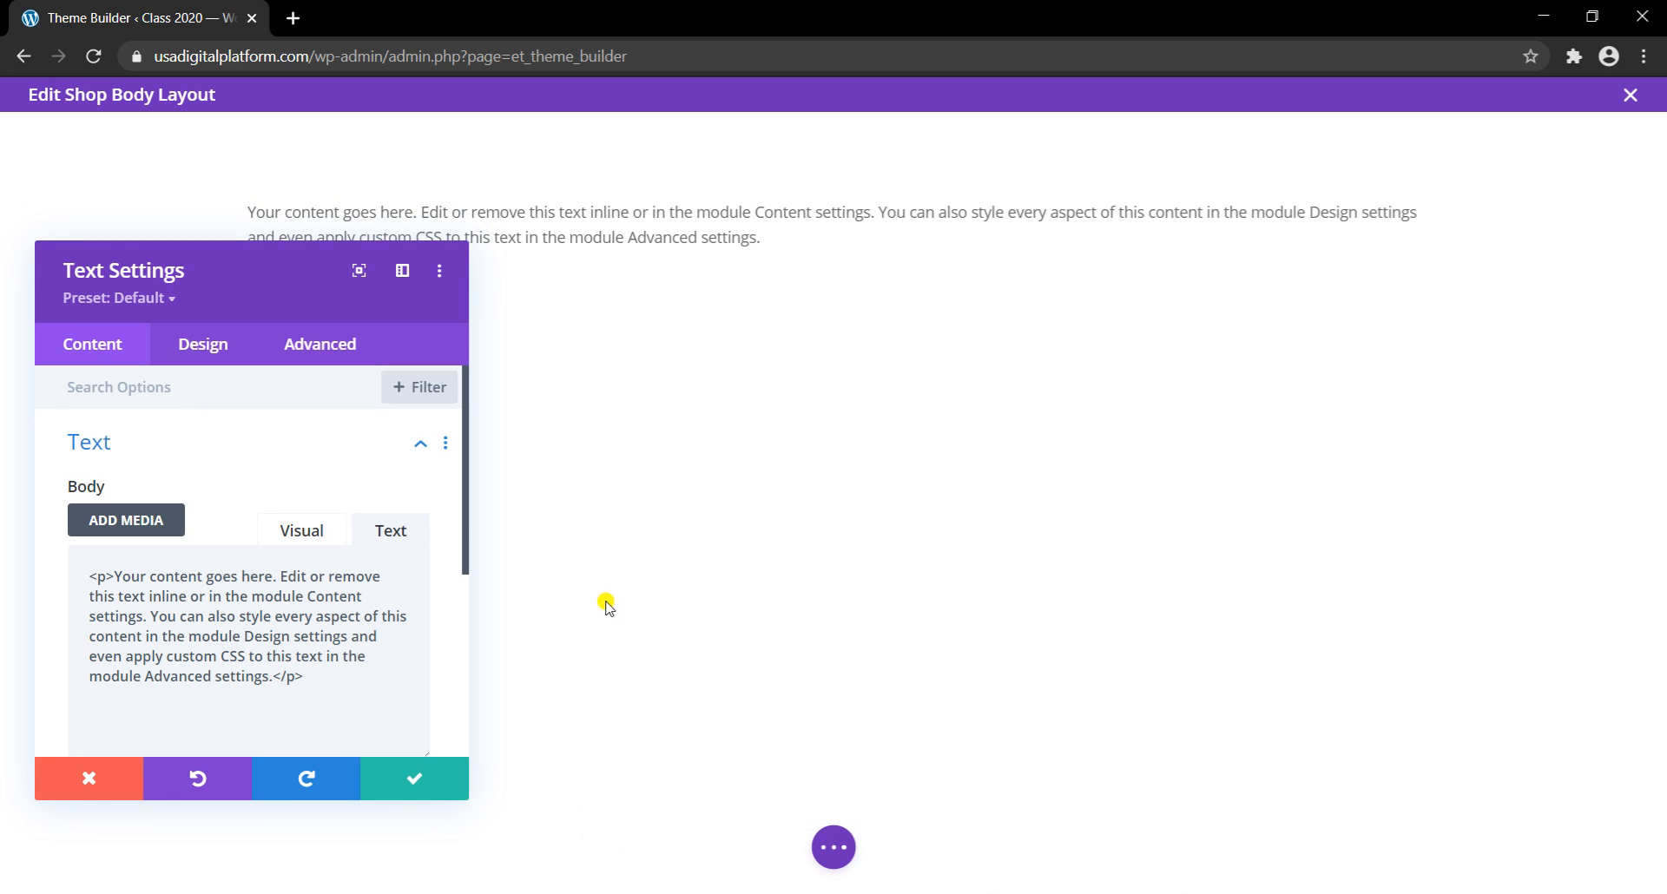
left_click(318, 668)
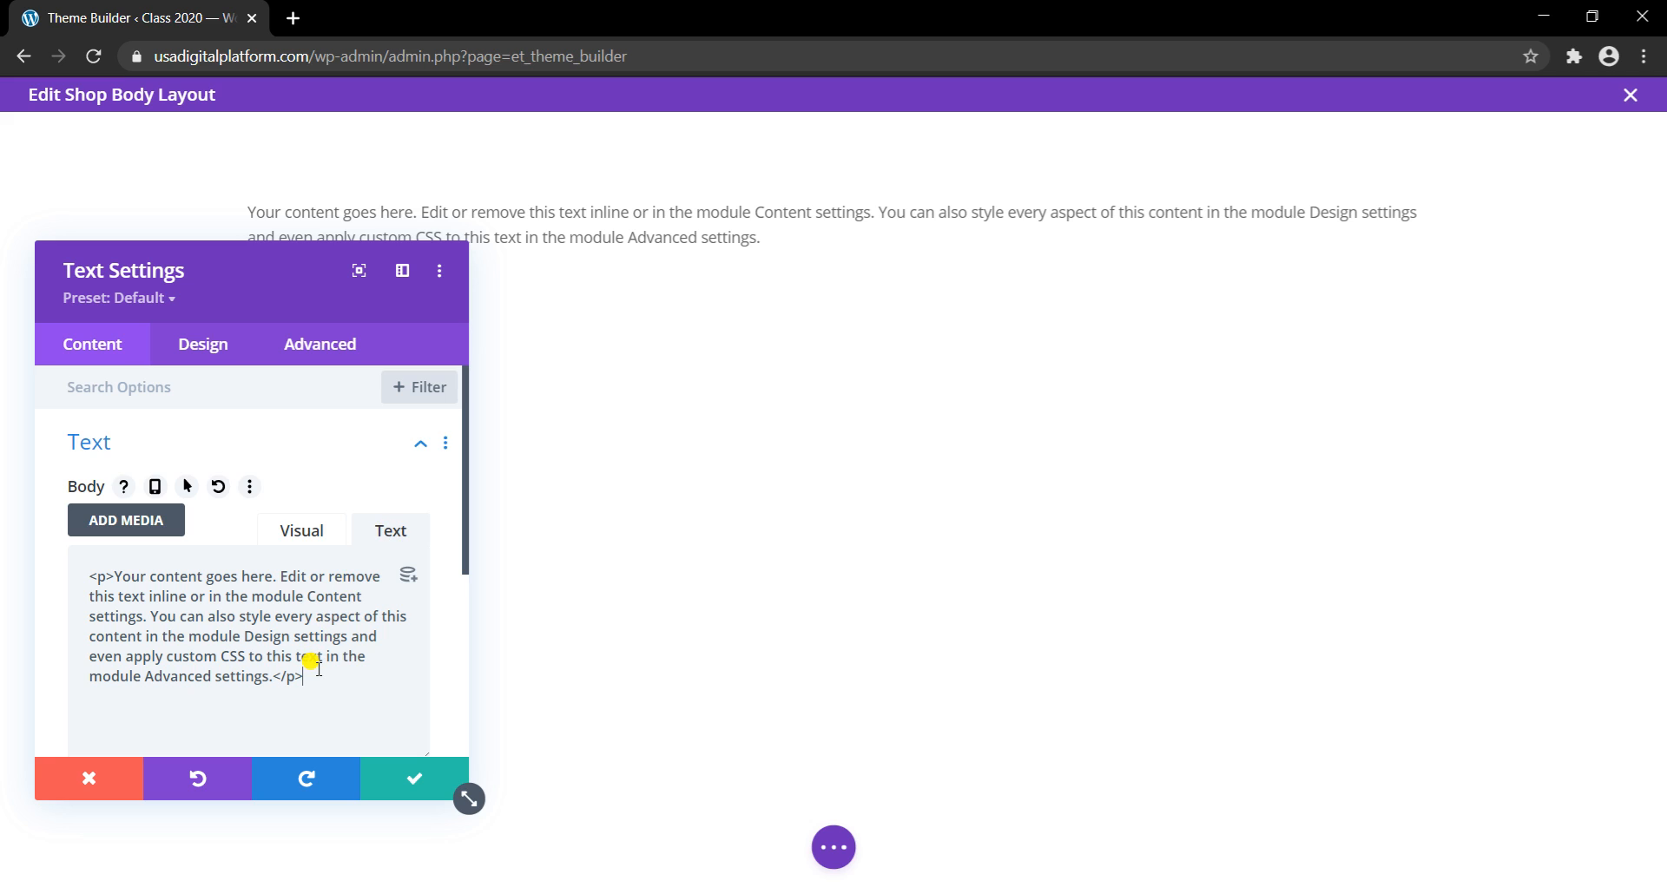
key("ctrl+a")
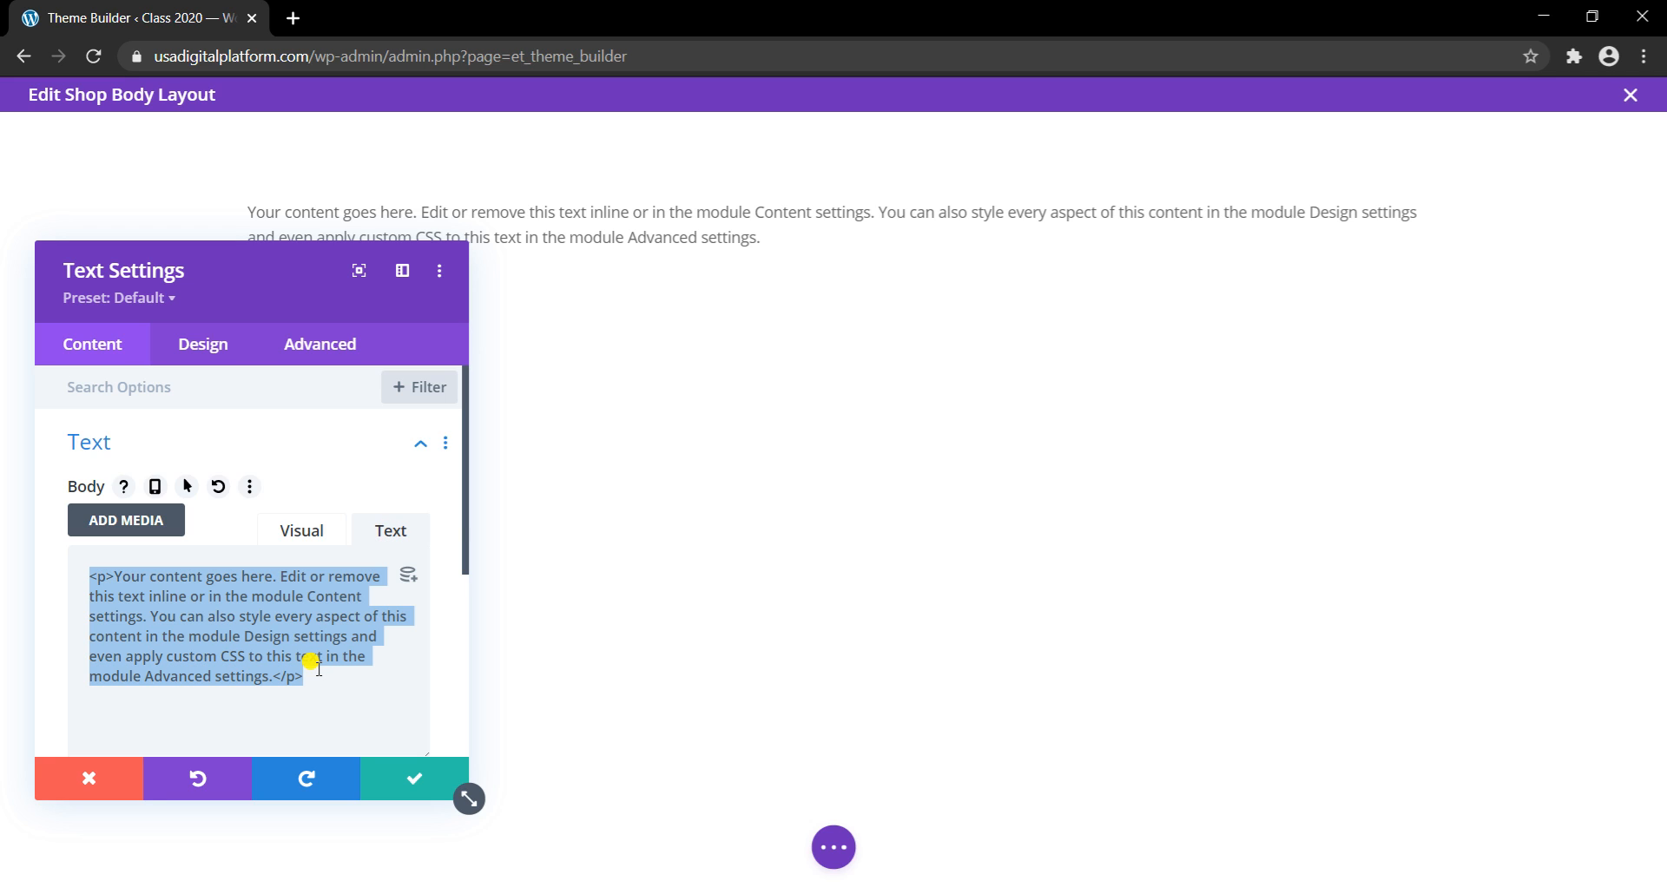
type("Year End Sale")
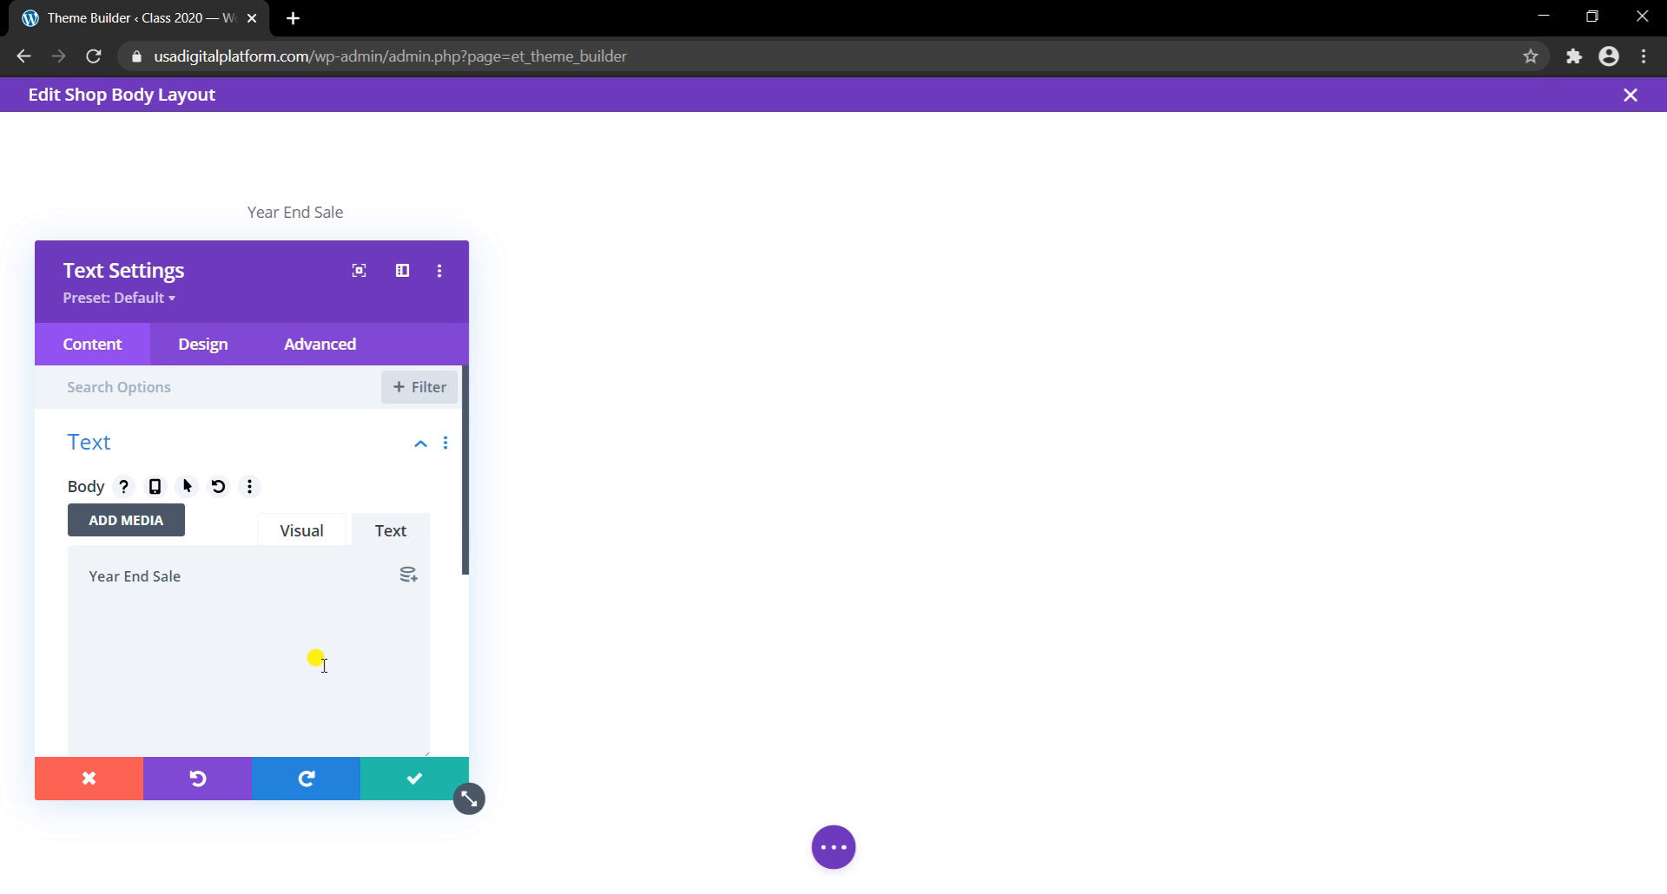
scroll(294, 508, "down", 3)
scroll(297, 521, "up", 3)
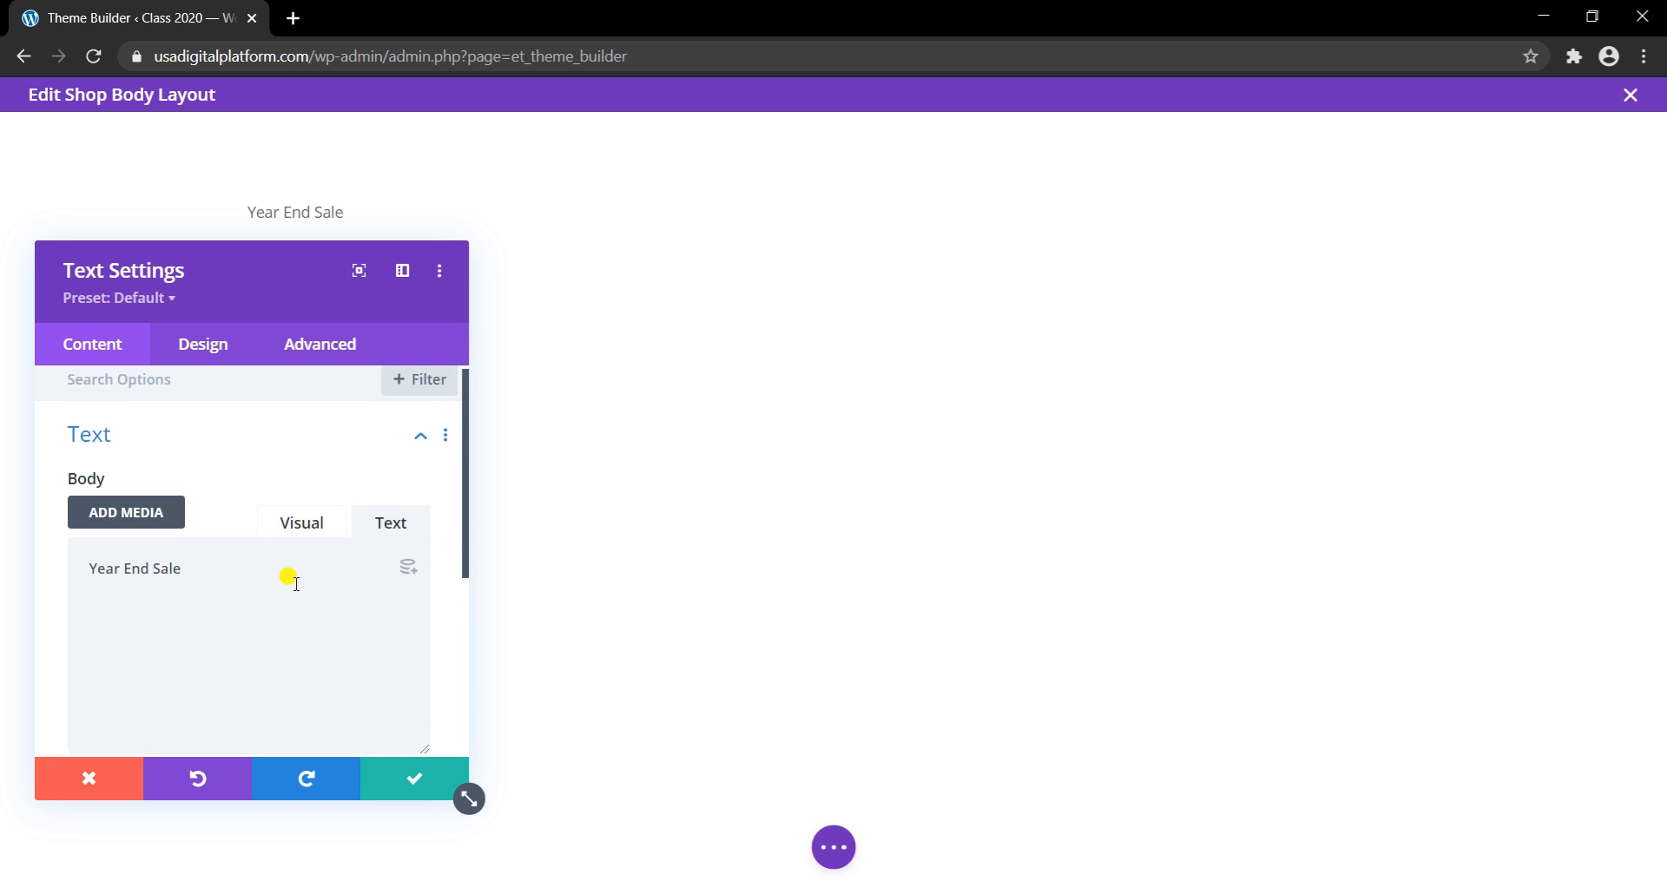
Step: Set the "Year End Sale" text colour to black and centre its alignment
left_click(198, 353)
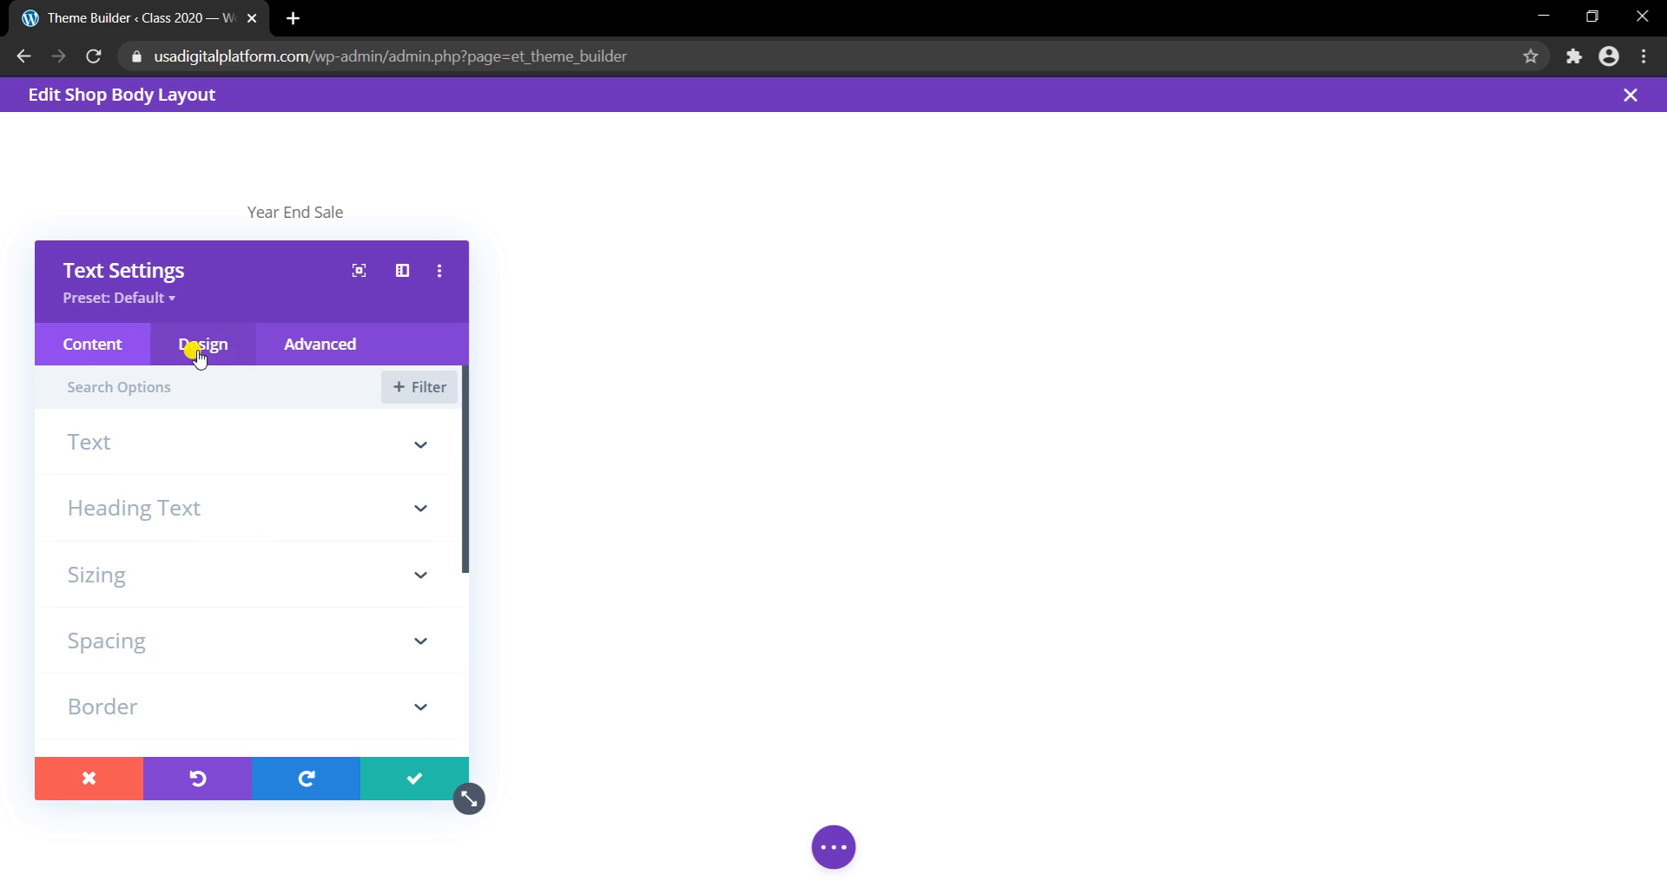
left_click(209, 463)
scroll(208, 460, "down", 3)
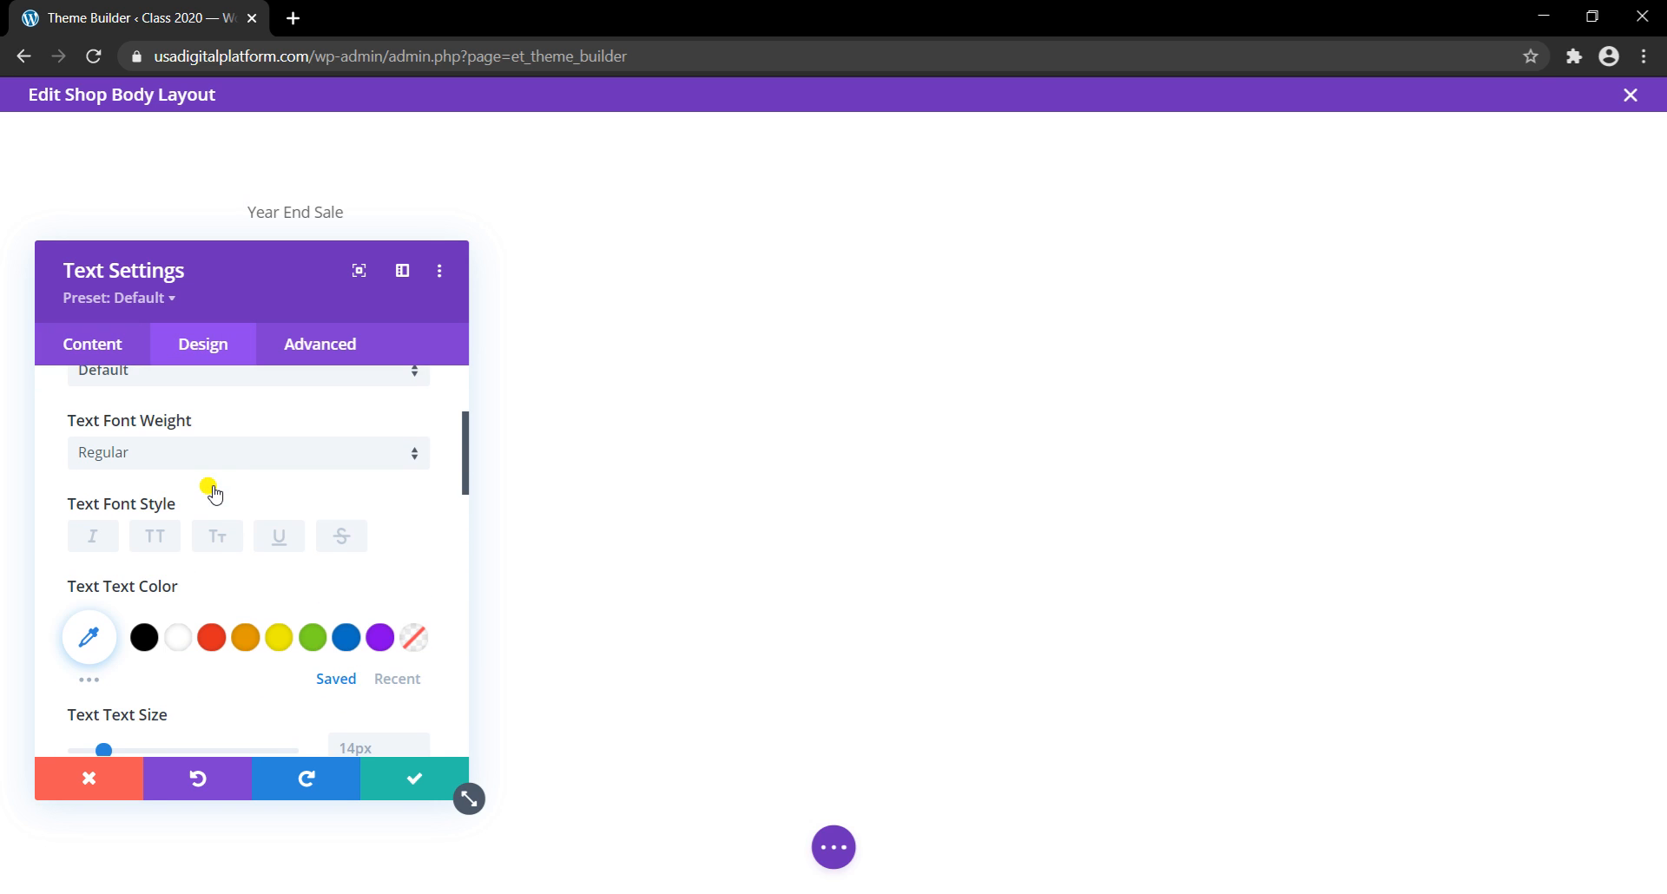
left_click(144, 529)
scroll(164, 573, "down", 5)
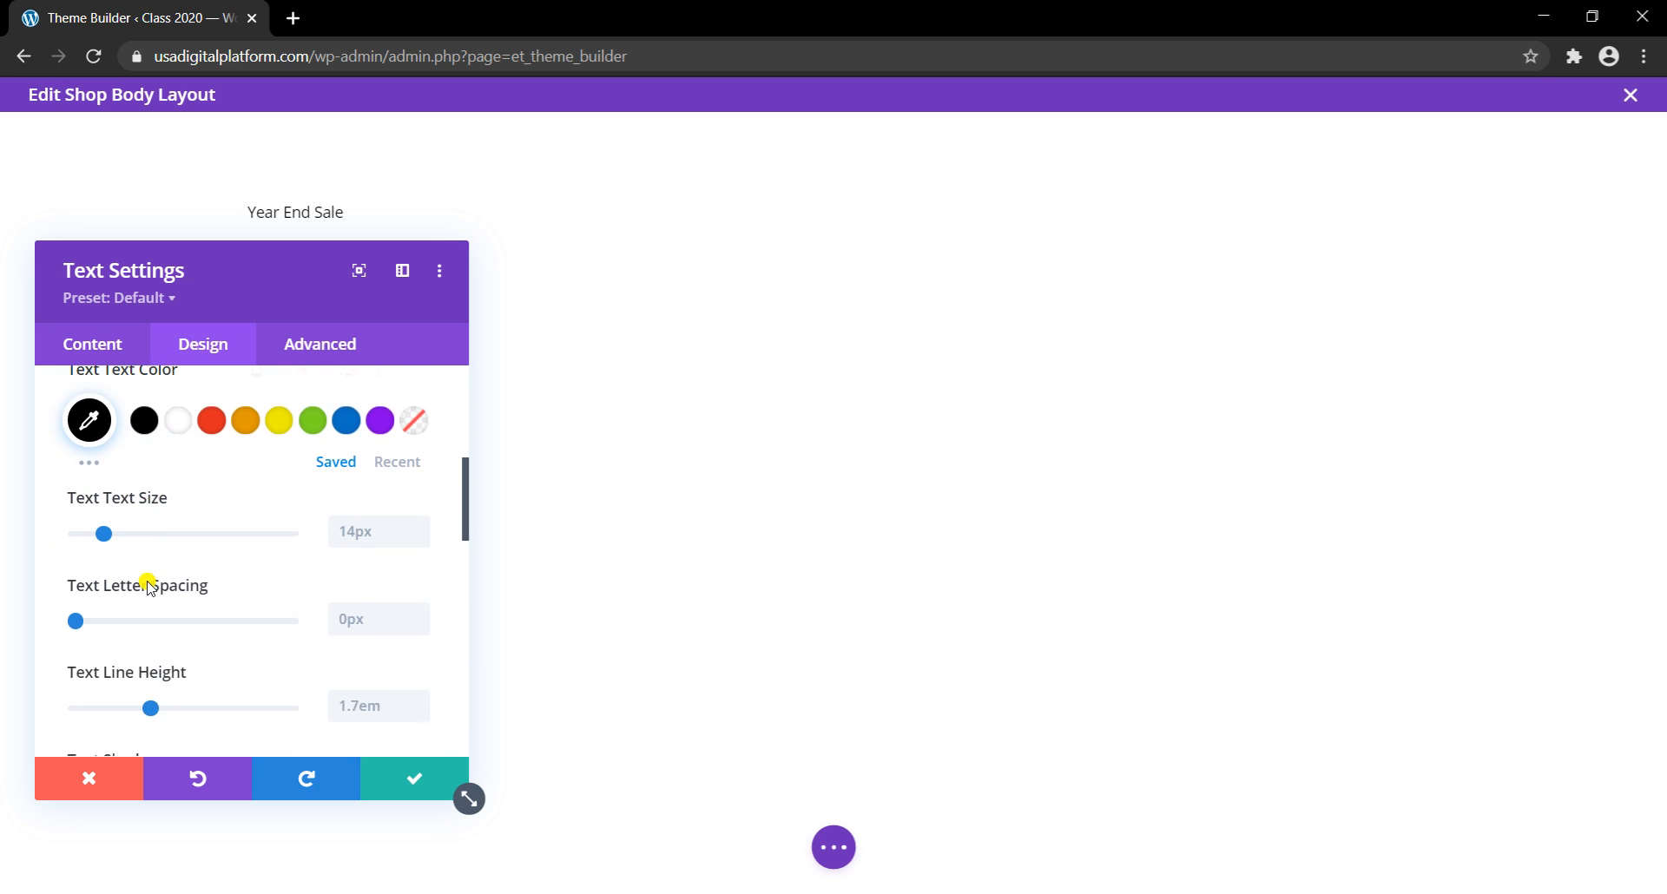
scroll(173, 607, "down", 2)
left_click(197, 577)
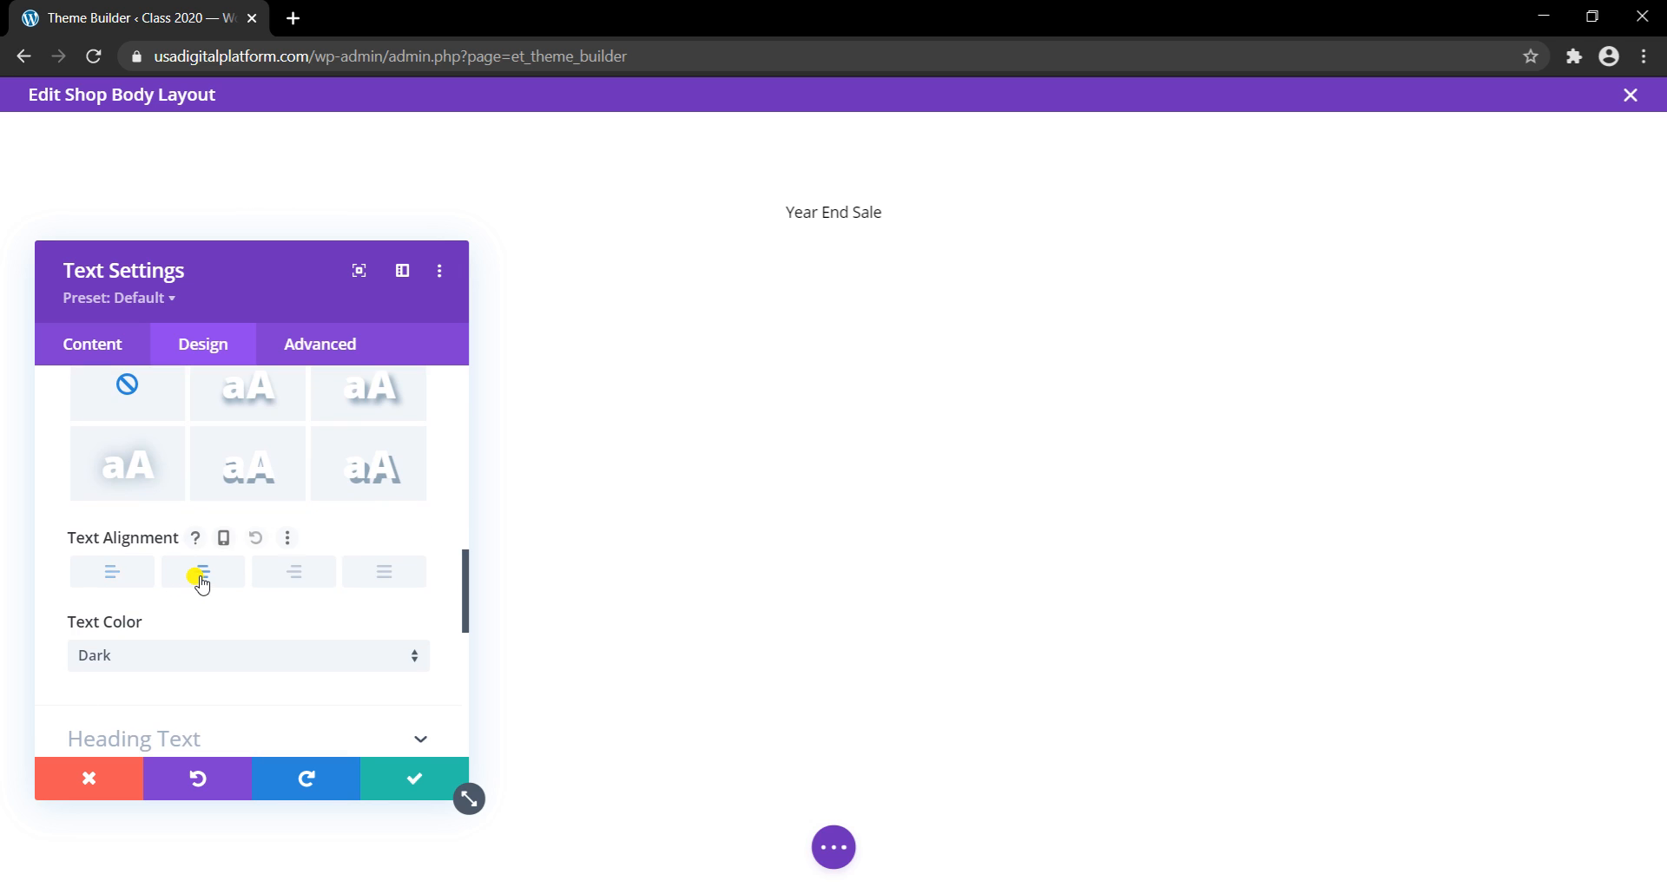
Step: Increase the heading's text size to 59px and apply the first text shadow preset
scroll(200, 577, "up", 4)
scroll(200, 579, "up", 3)
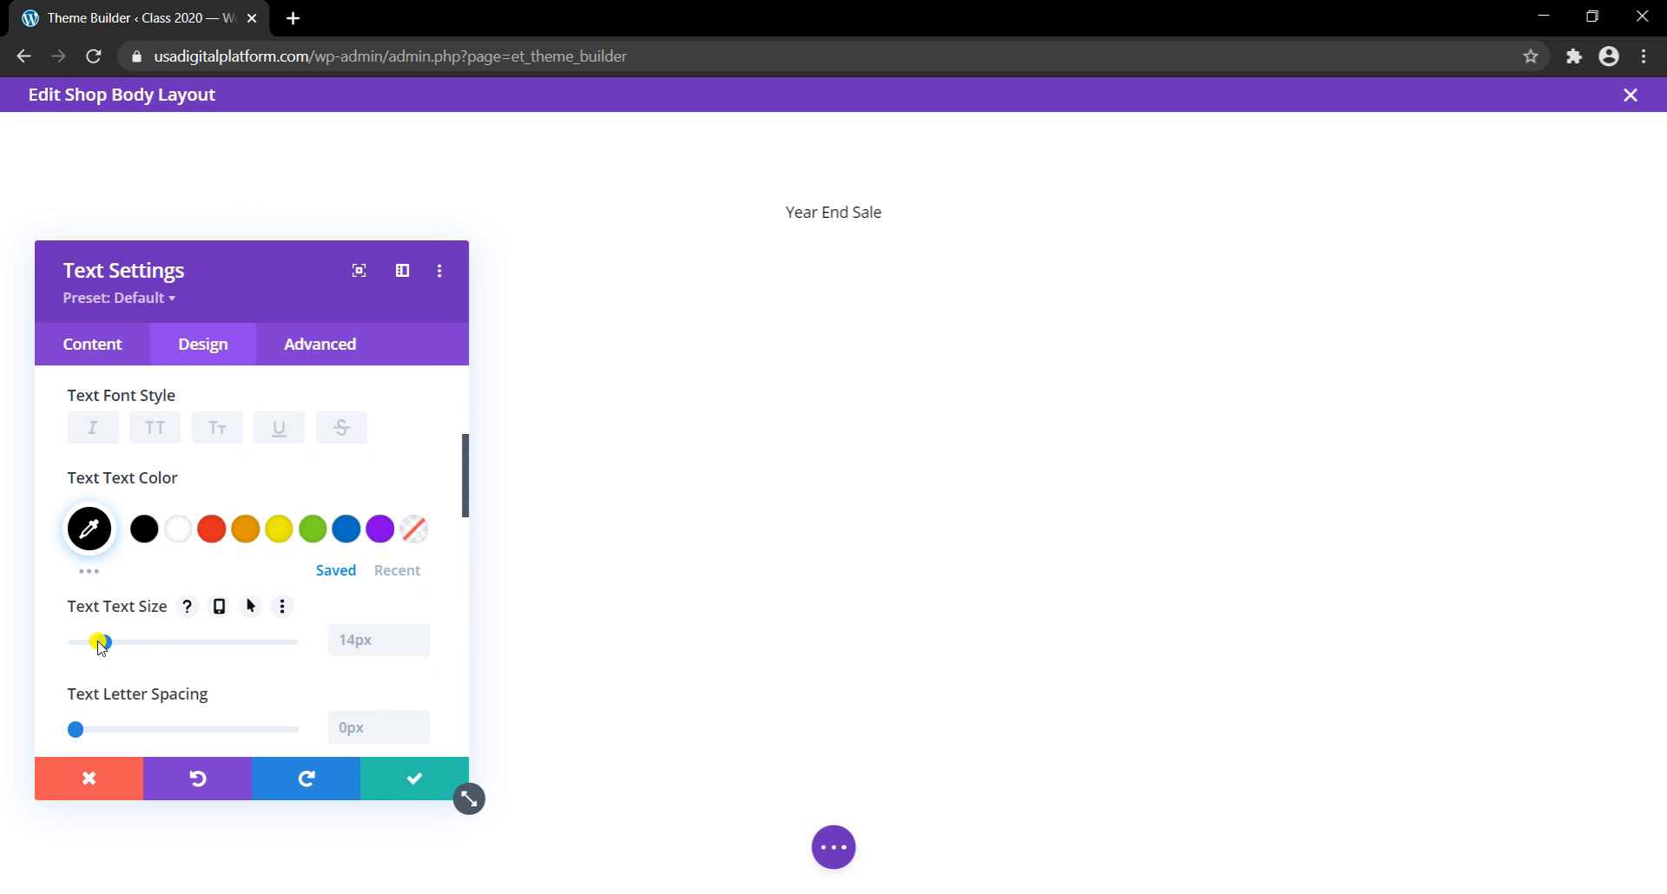
left_click_drag(110, 645, 201, 646)
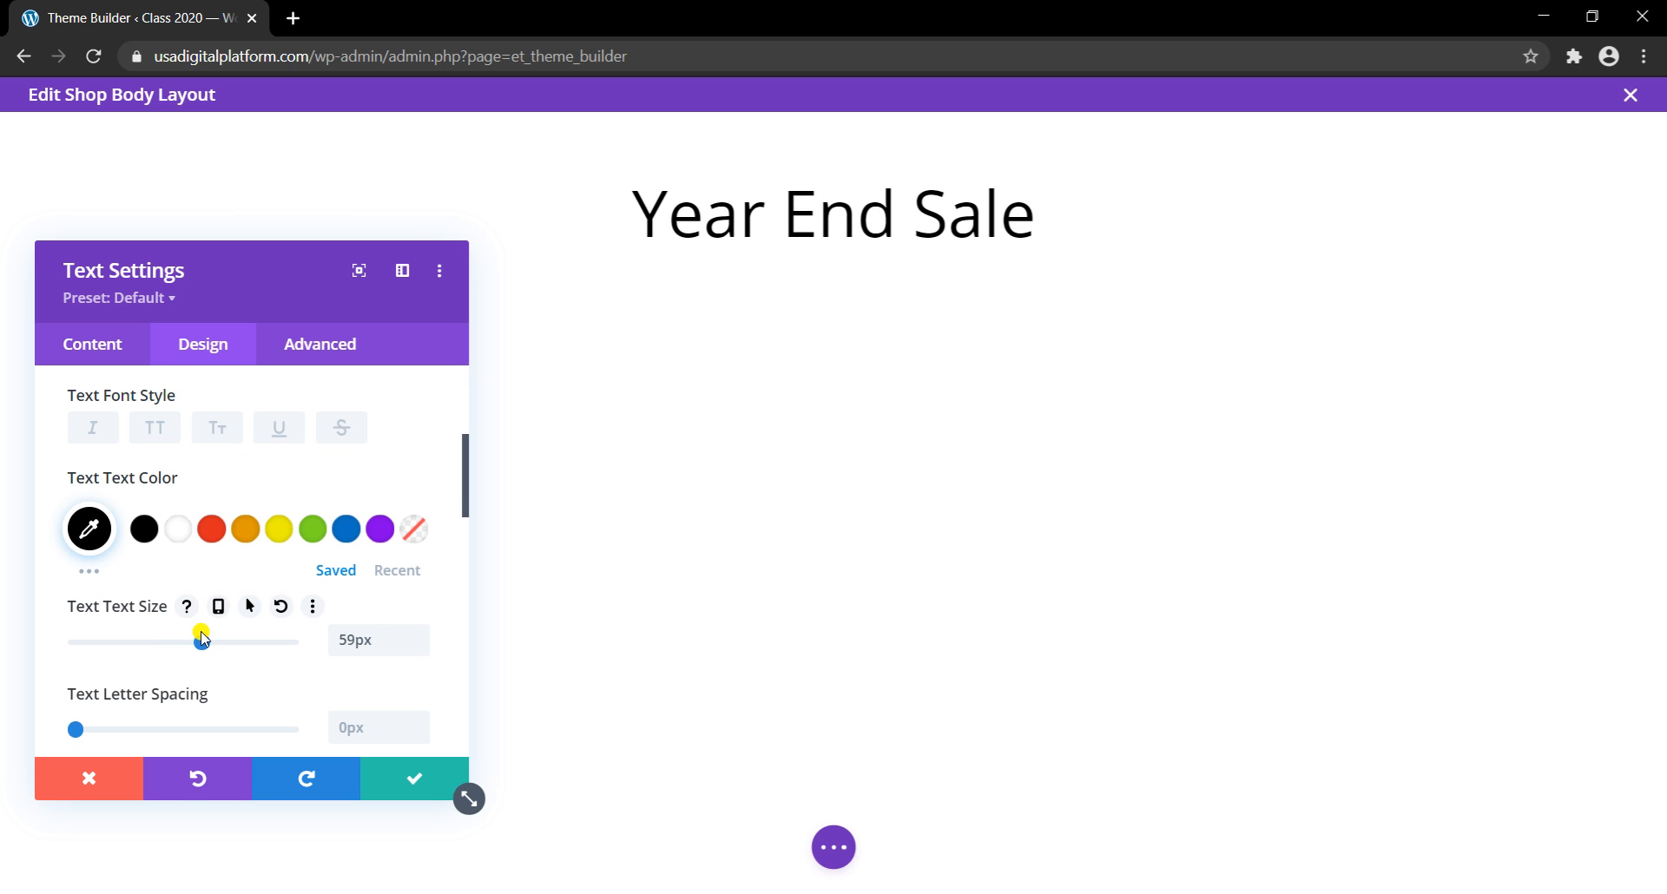
scroll(170, 538, "down", 4)
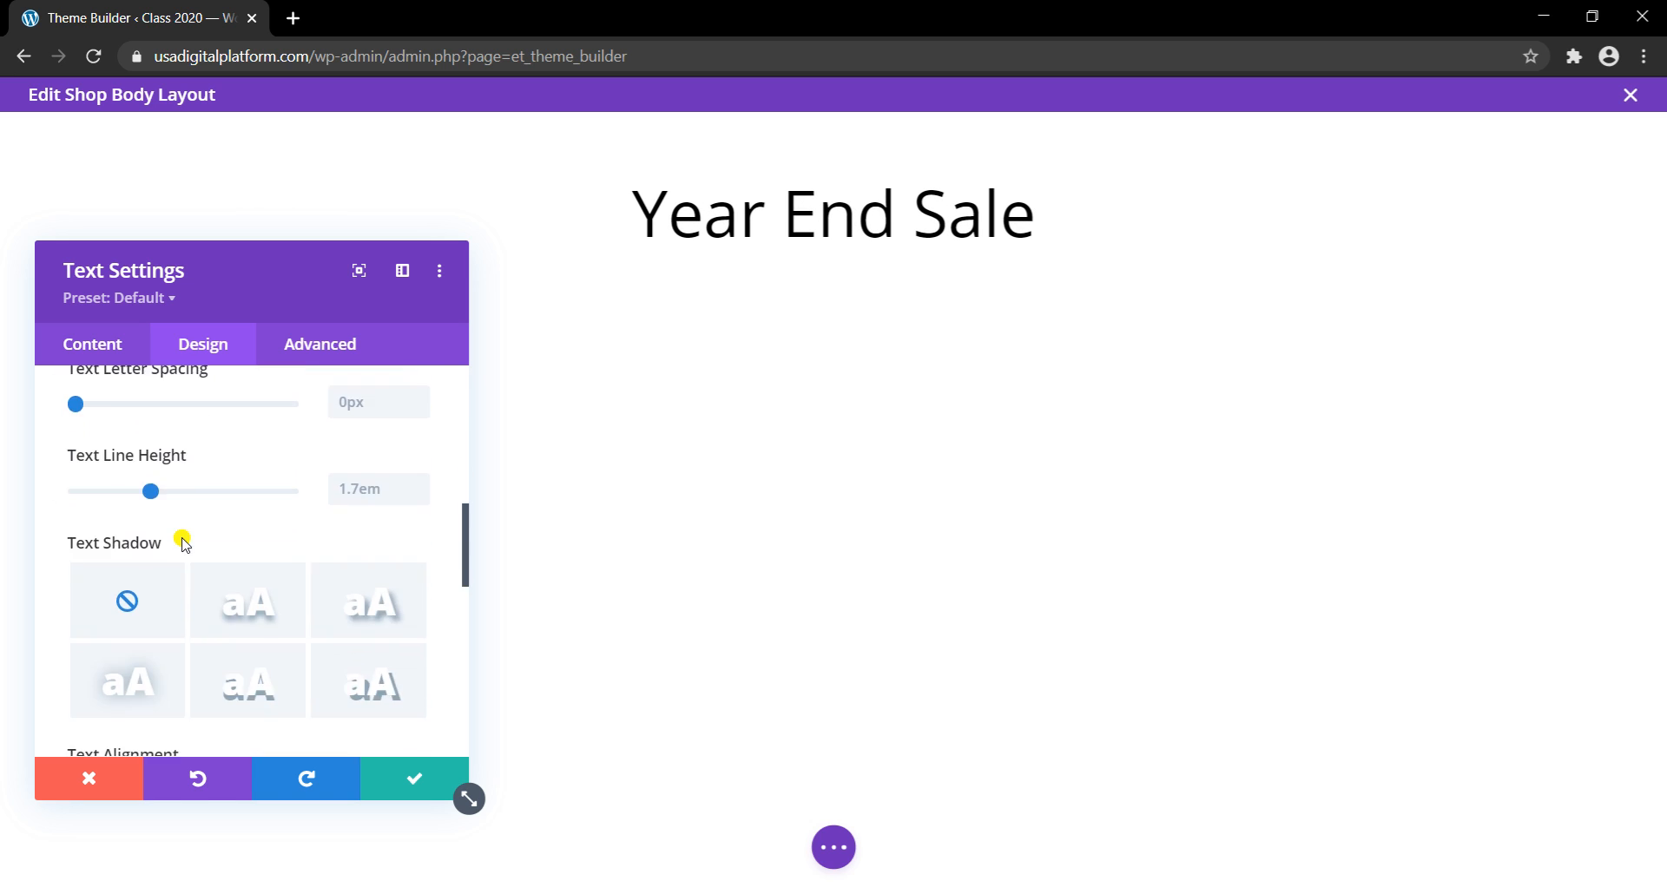
left_click(252, 603)
Step: Set the heading's font to Poppins with Bold weight and save the text module
scroll(298, 493, "up", 6)
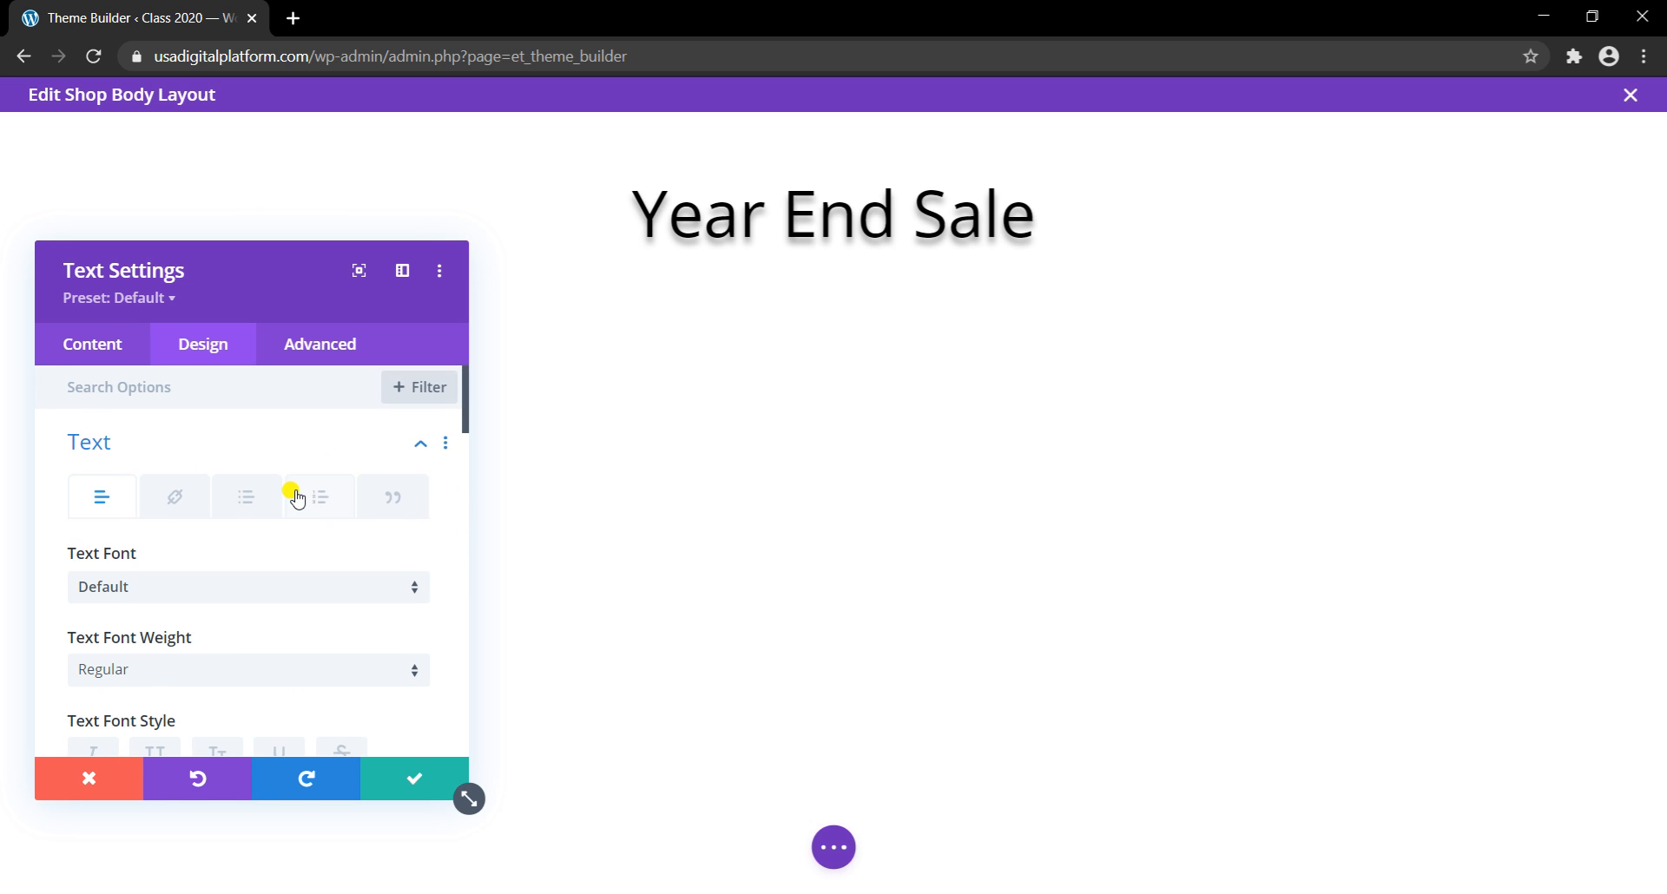
left_click(287, 586)
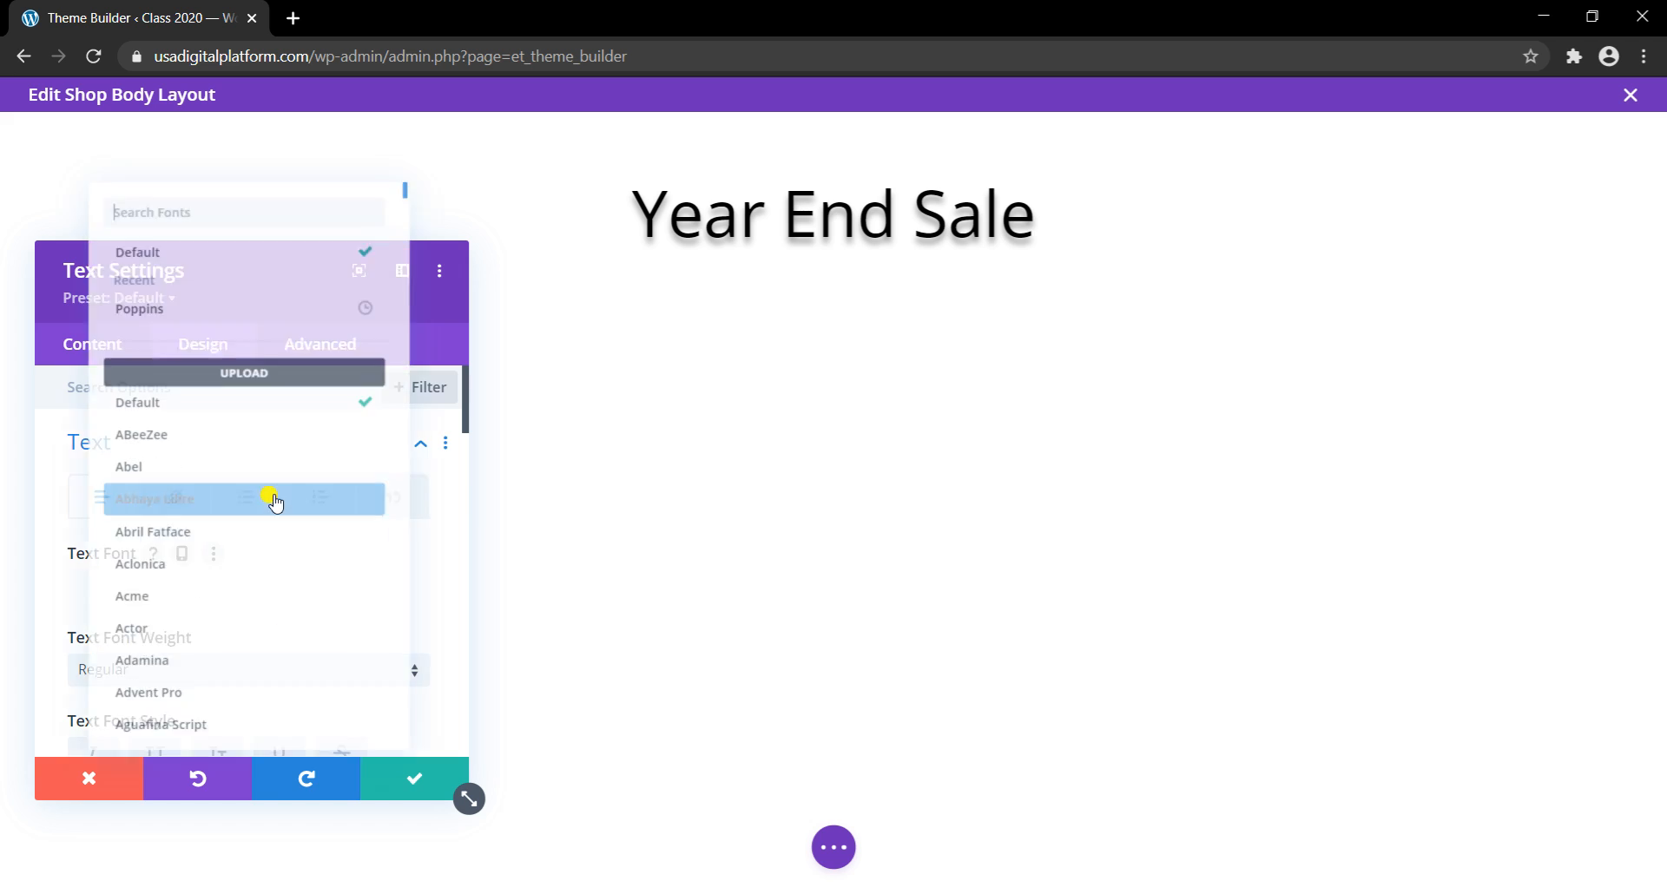
left_click(211, 306)
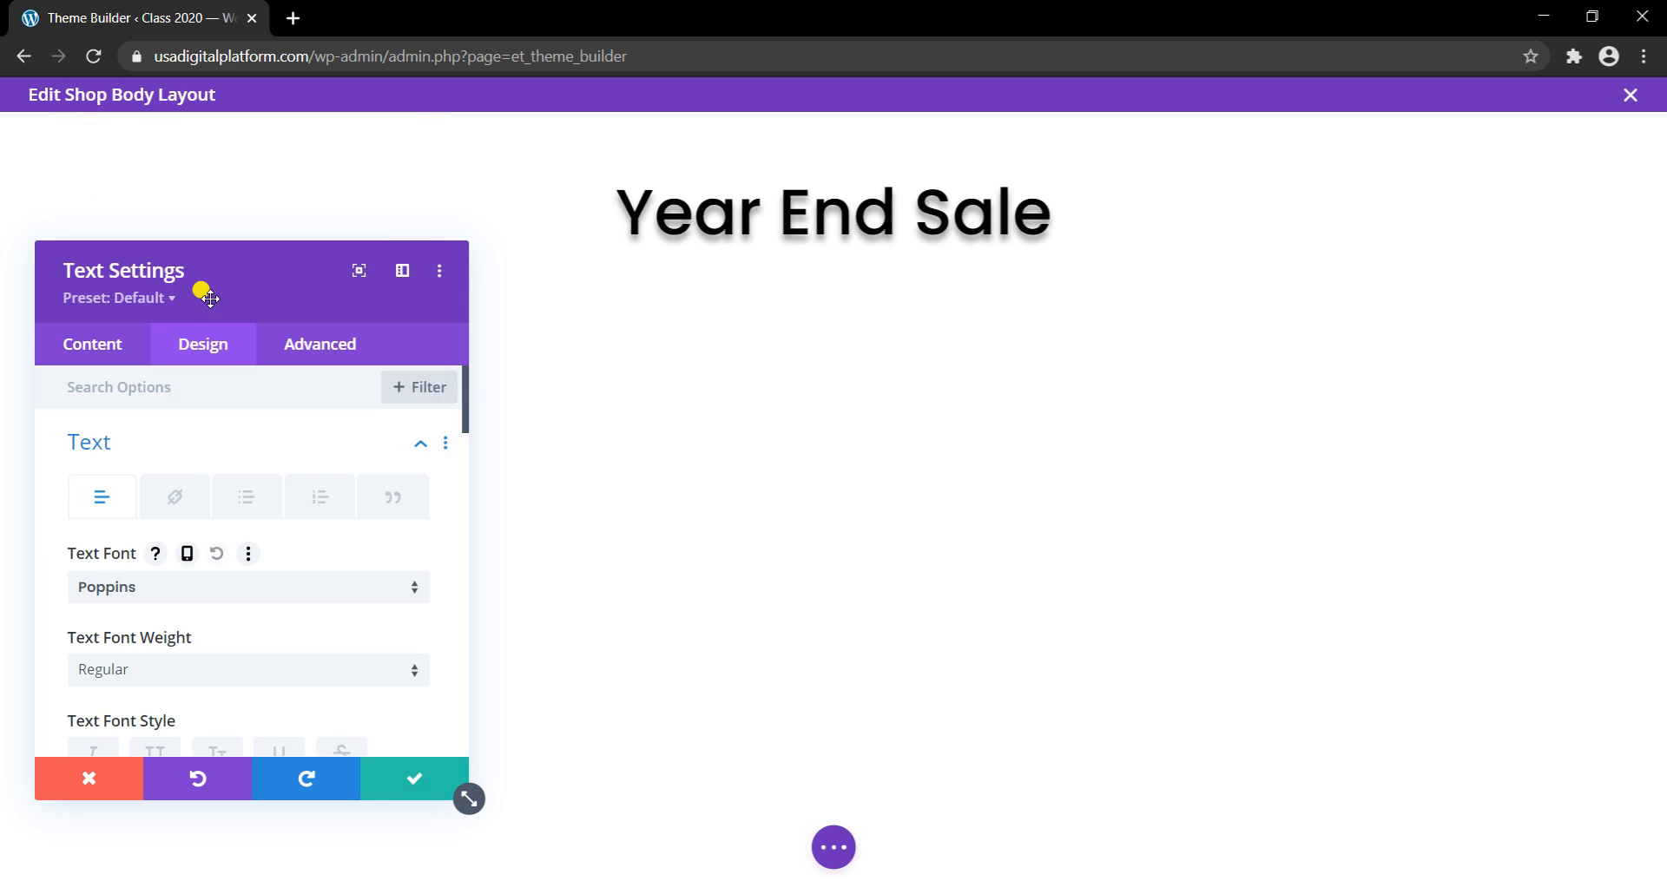
left_click(269, 683)
left_click(169, 687)
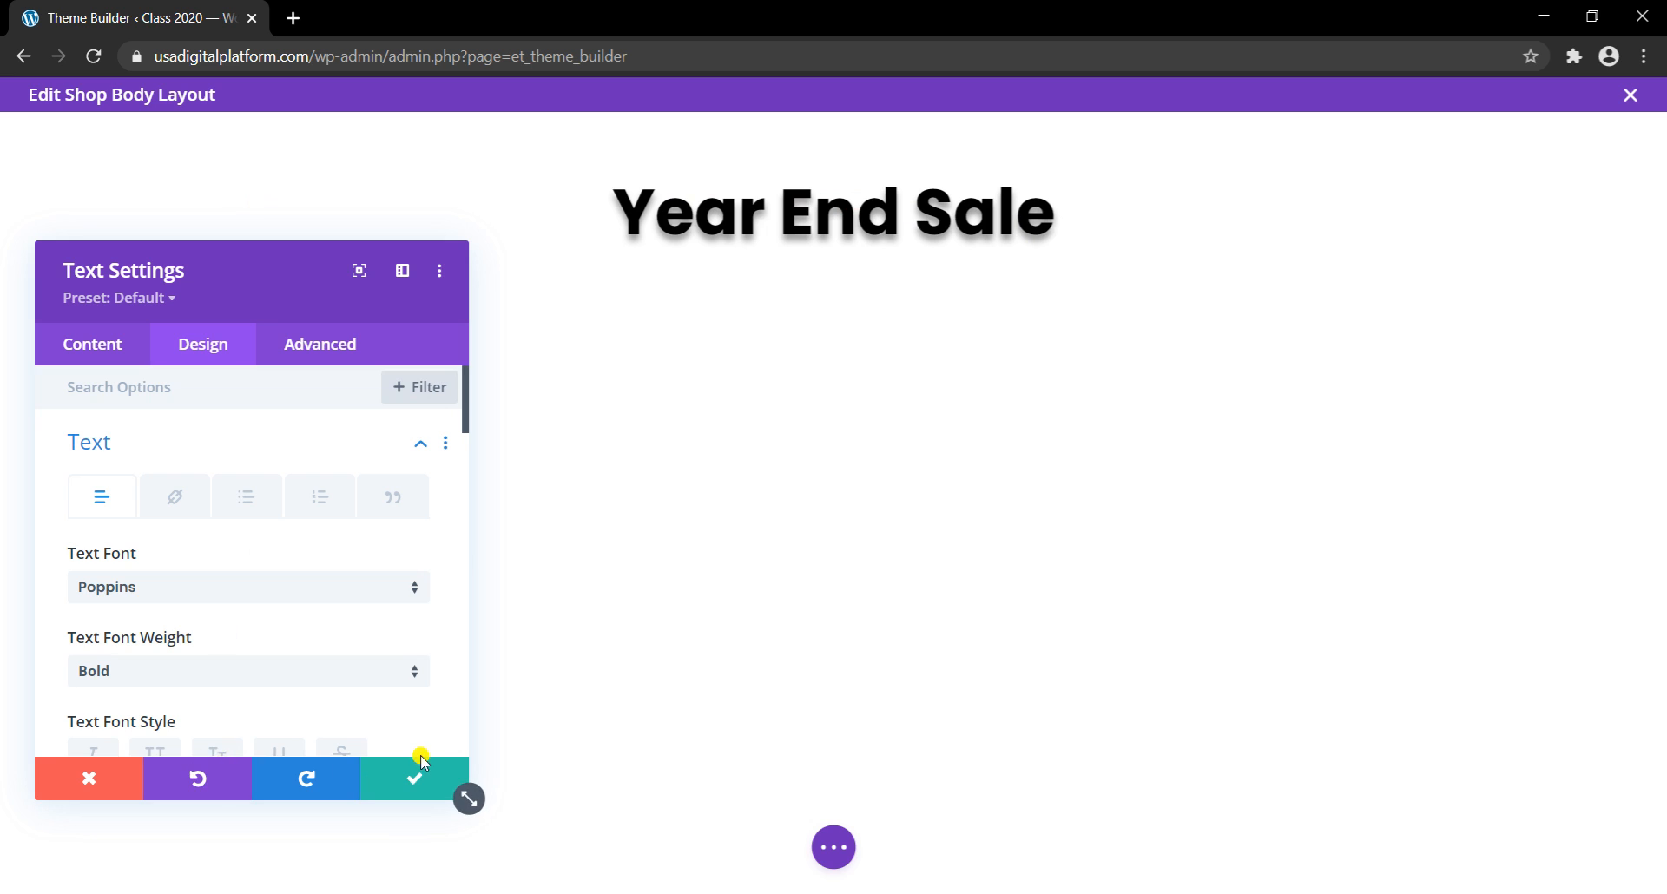
left_click(398, 778)
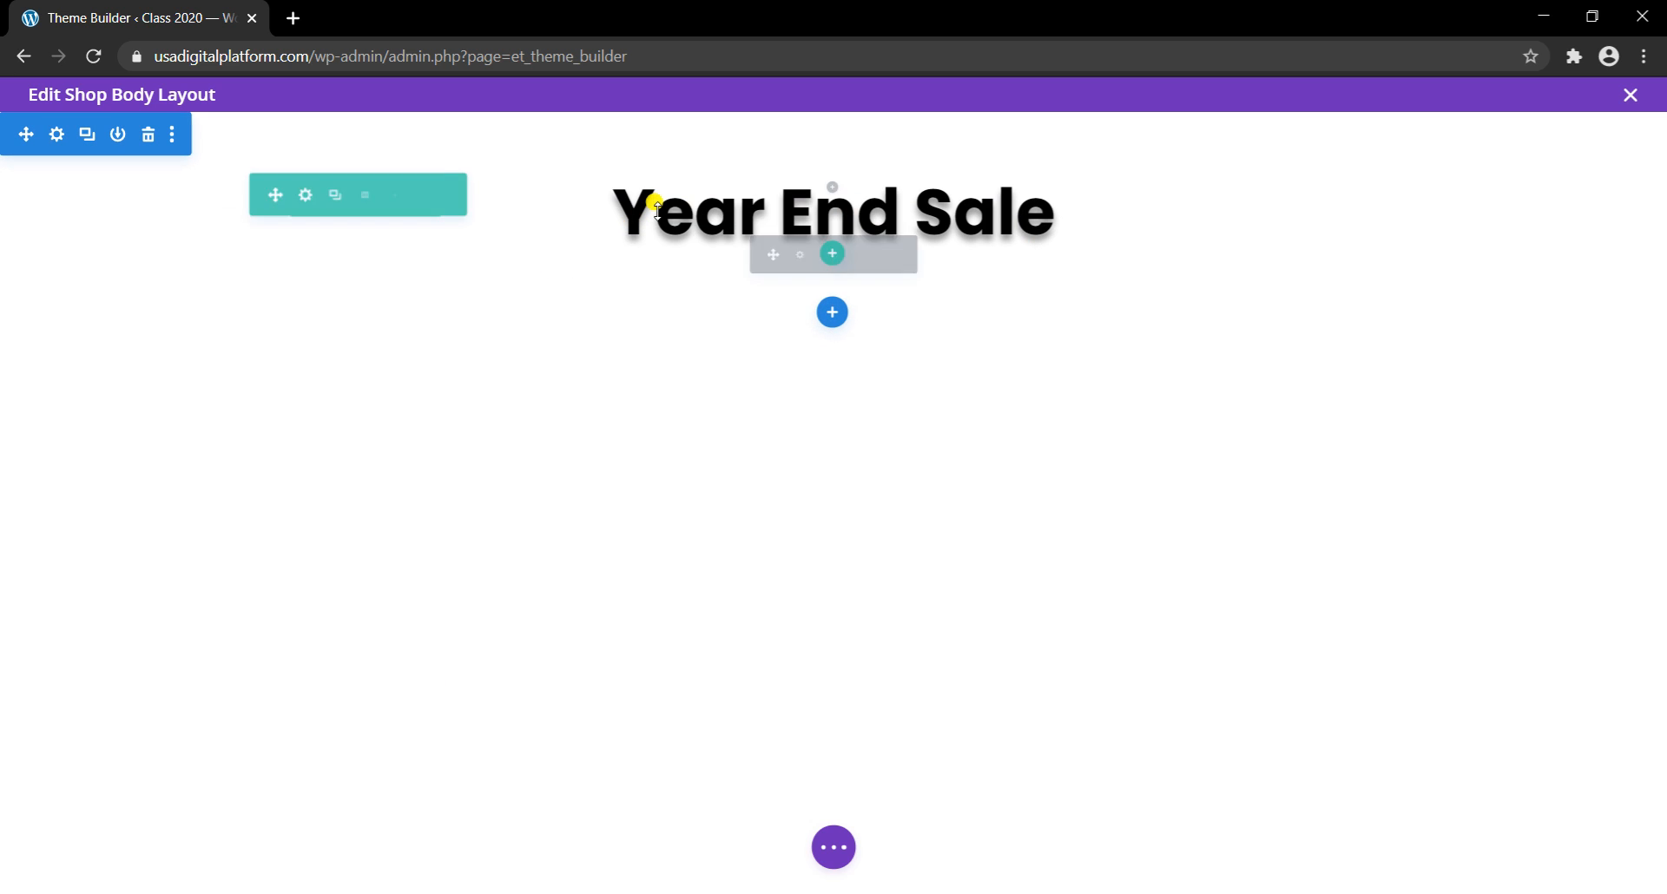
Step: Set the section's background image to neda-pinless-hijab-website-banner-2-3-1680x600-1.jpg from the media library and save the section settings
left_click(54, 136)
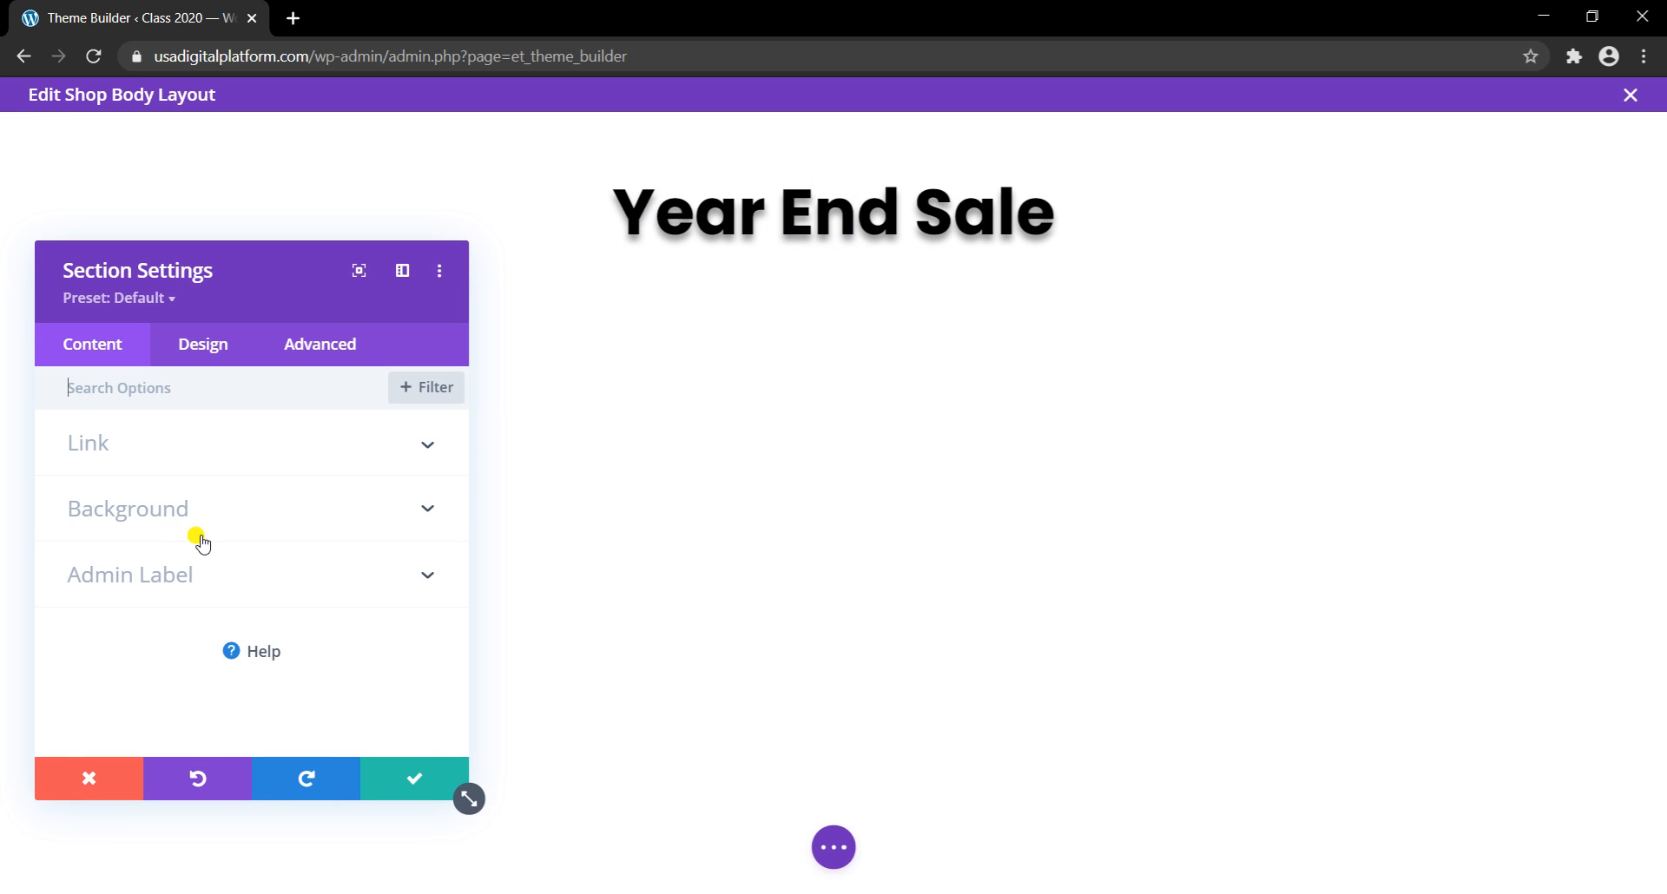
left_click(217, 495)
scroll(231, 538, "down", 3)
left_click(247, 506)
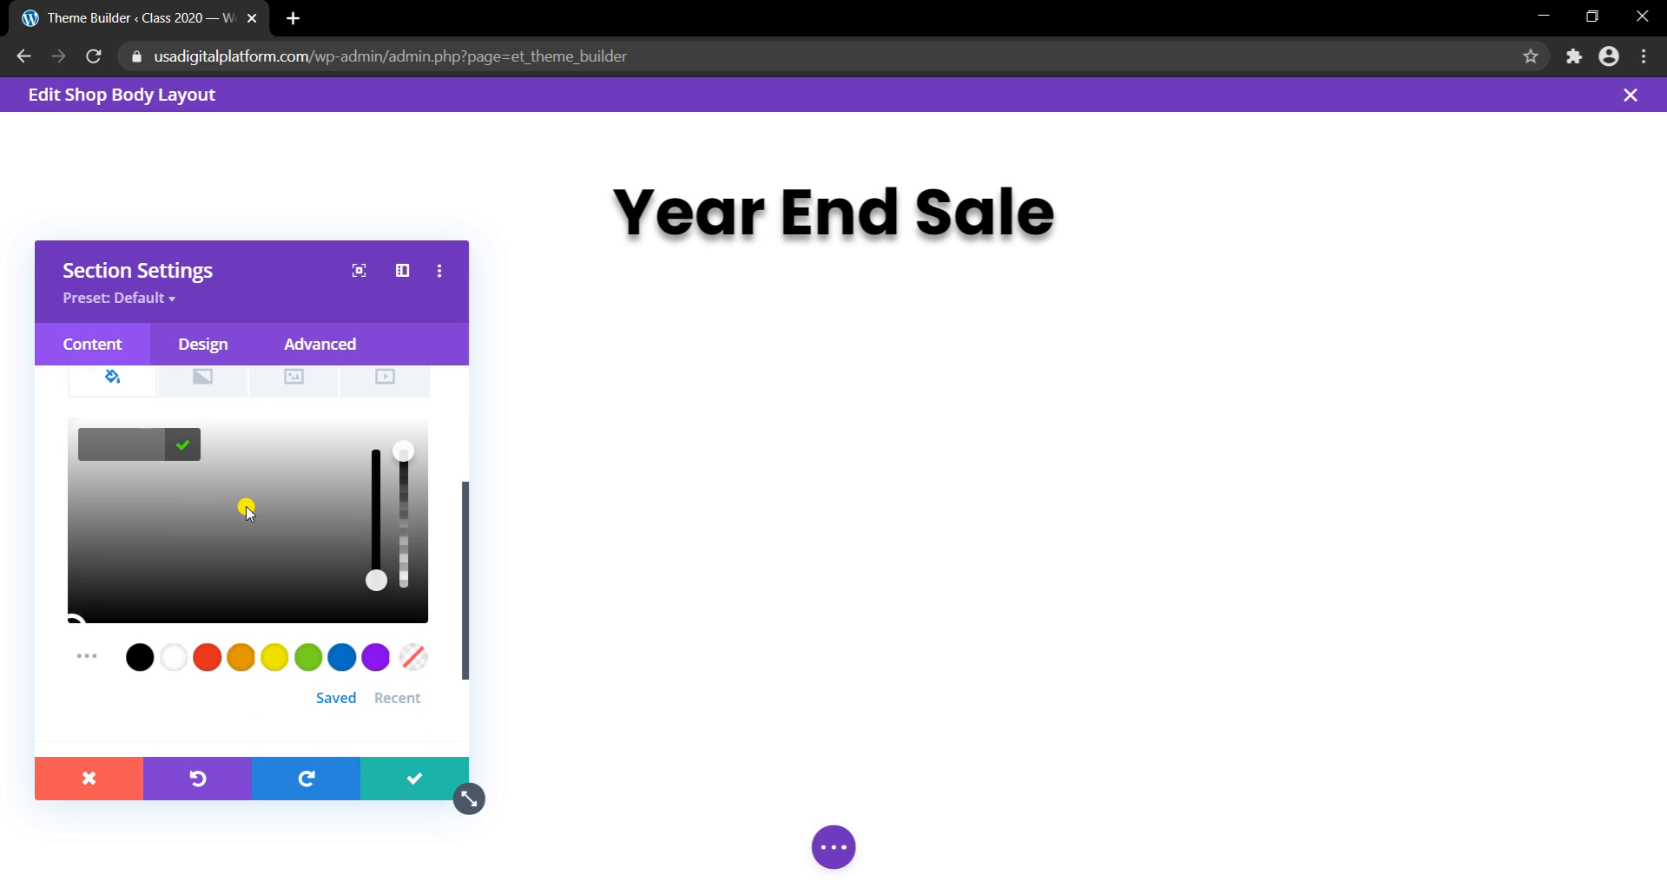
scroll(312, 484, "up", 2)
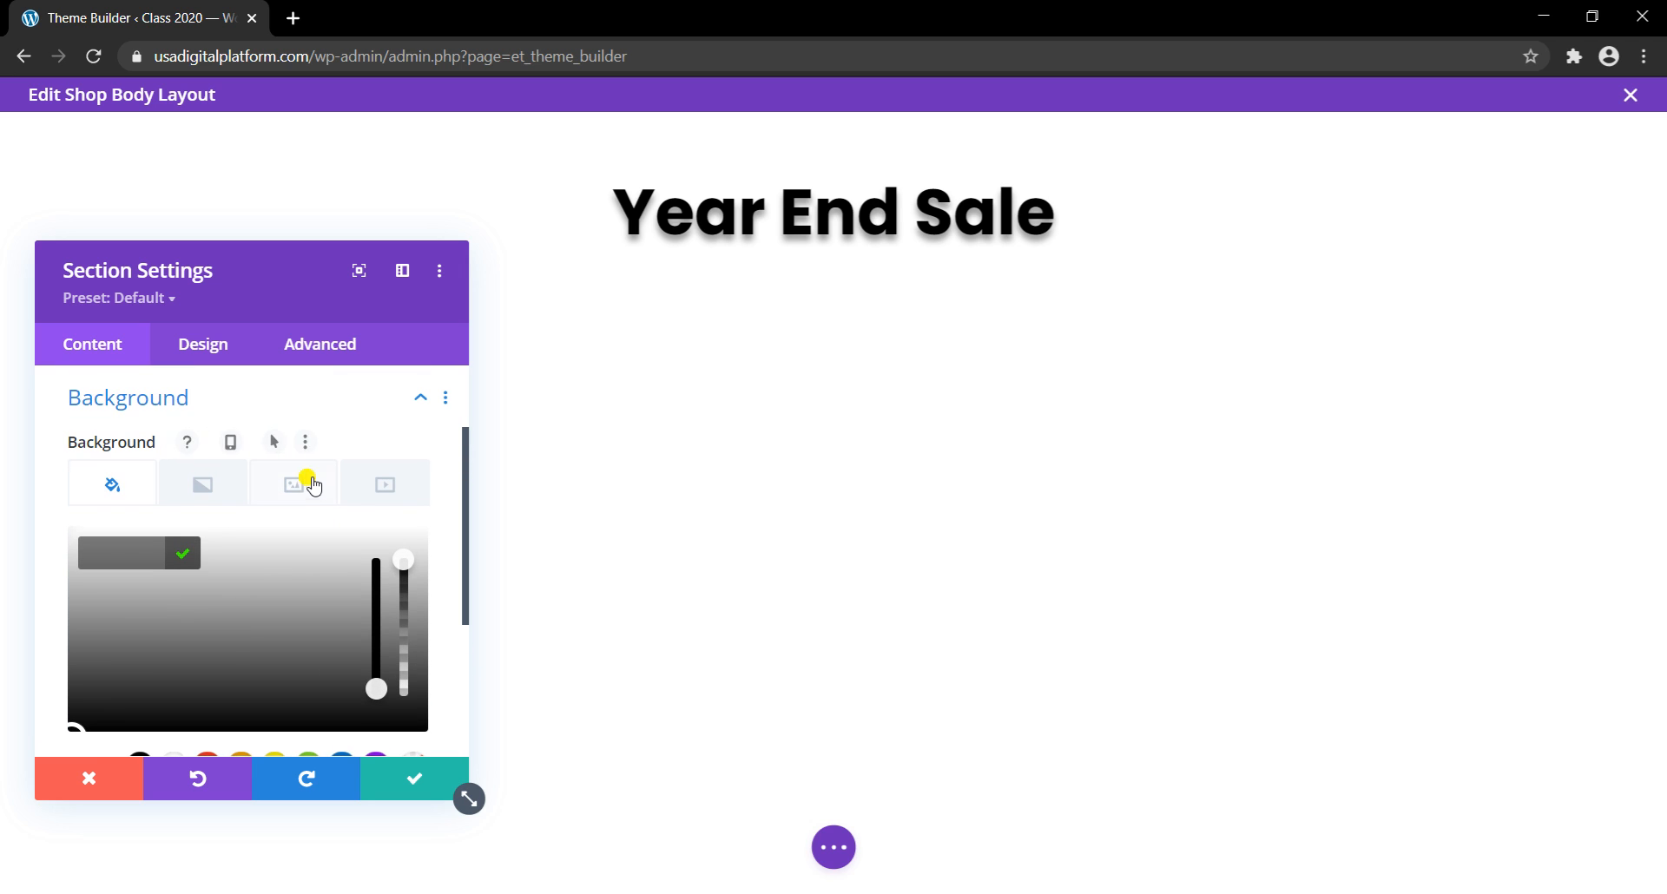
left_click(299, 487)
left_click(245, 608)
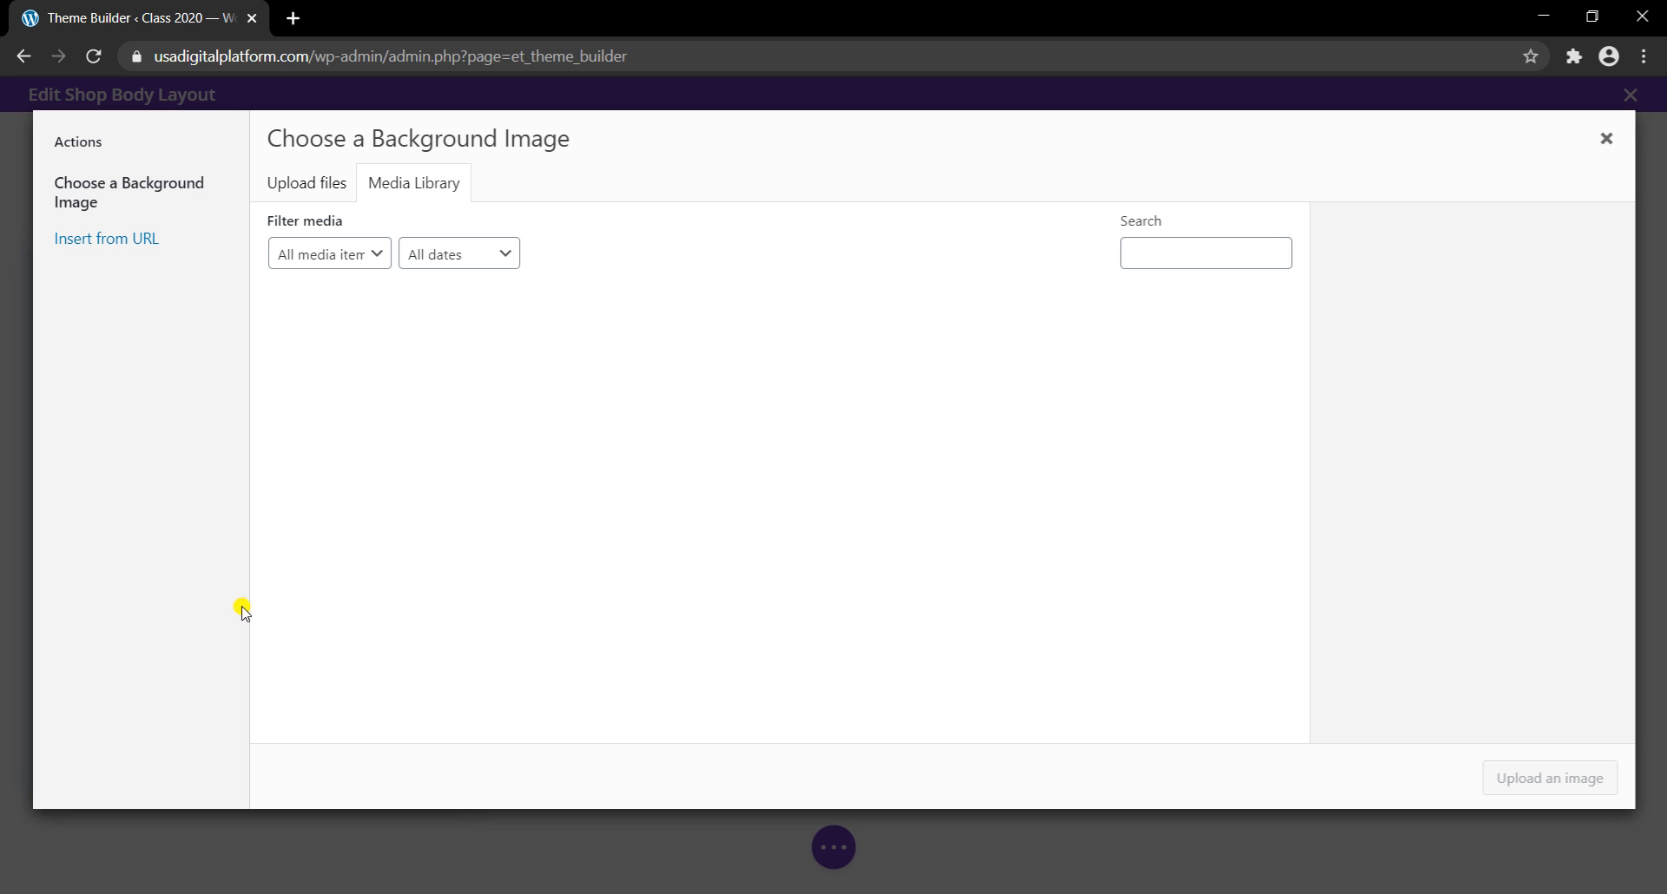
scroll(651, 486, "down", 3)
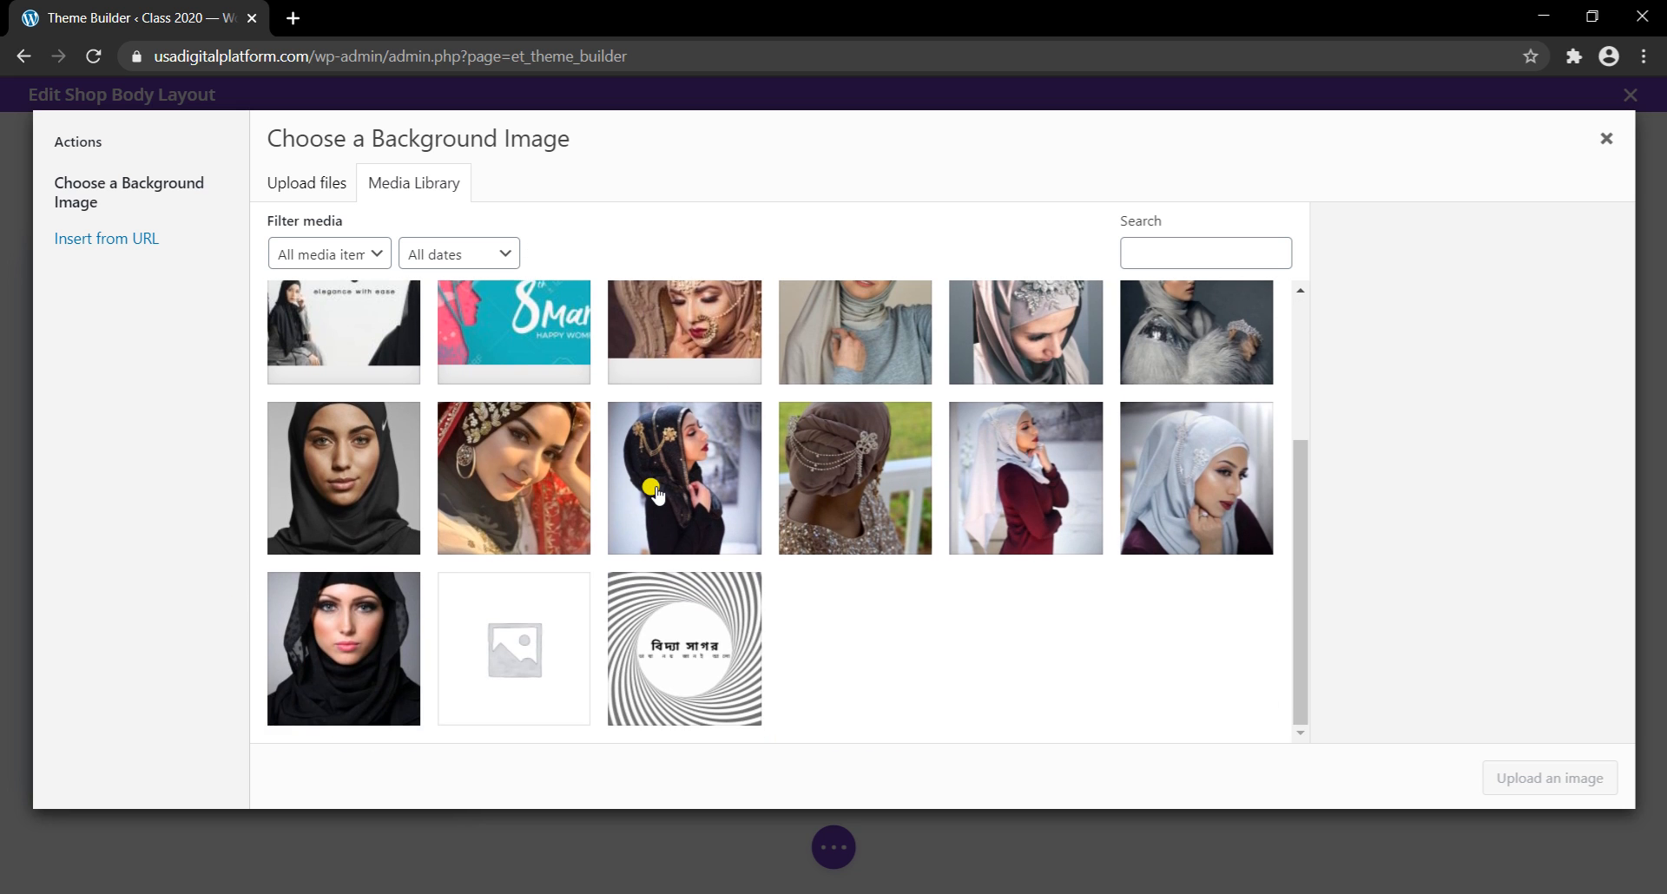
scroll(655, 492, "up", 3)
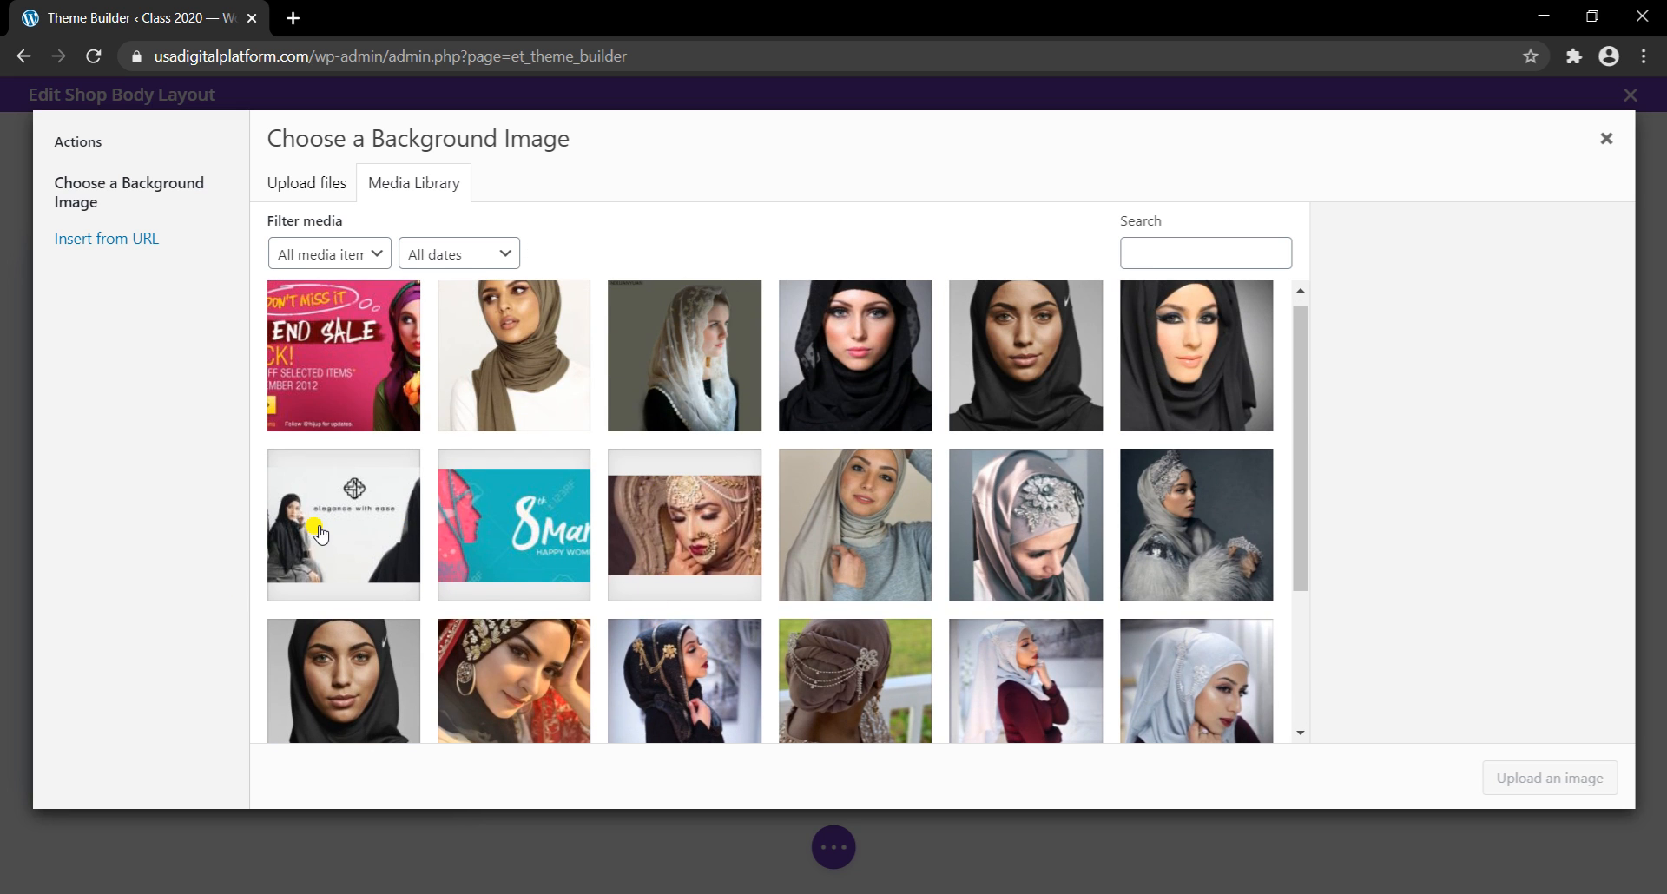
scroll(322, 534, "up", 1)
left_click(334, 562)
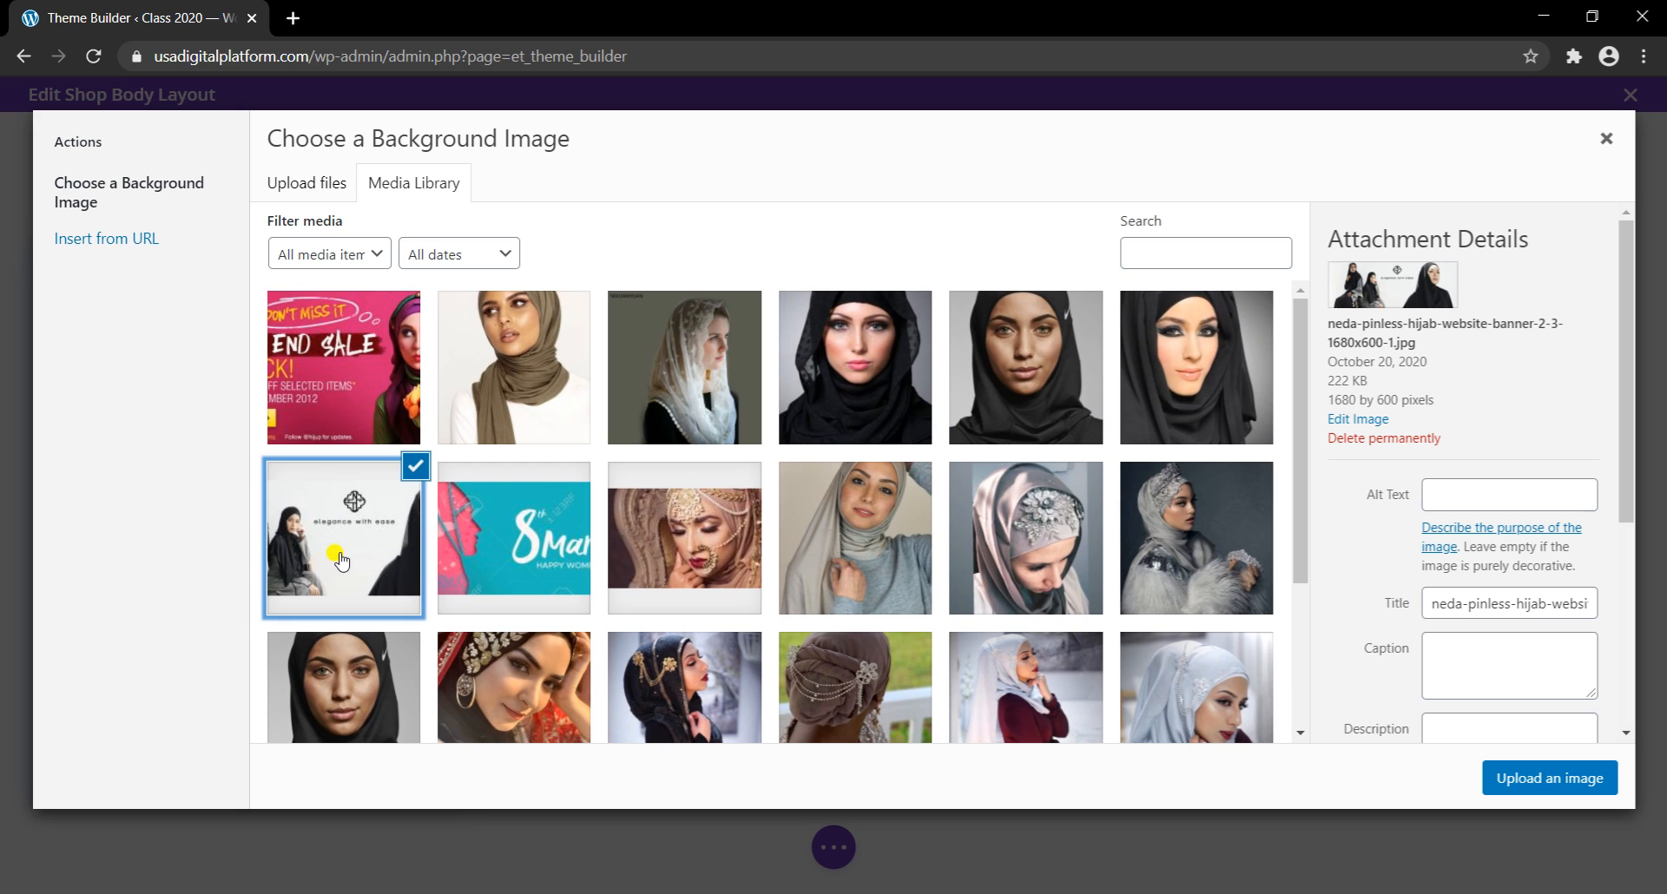
left_click(1517, 781)
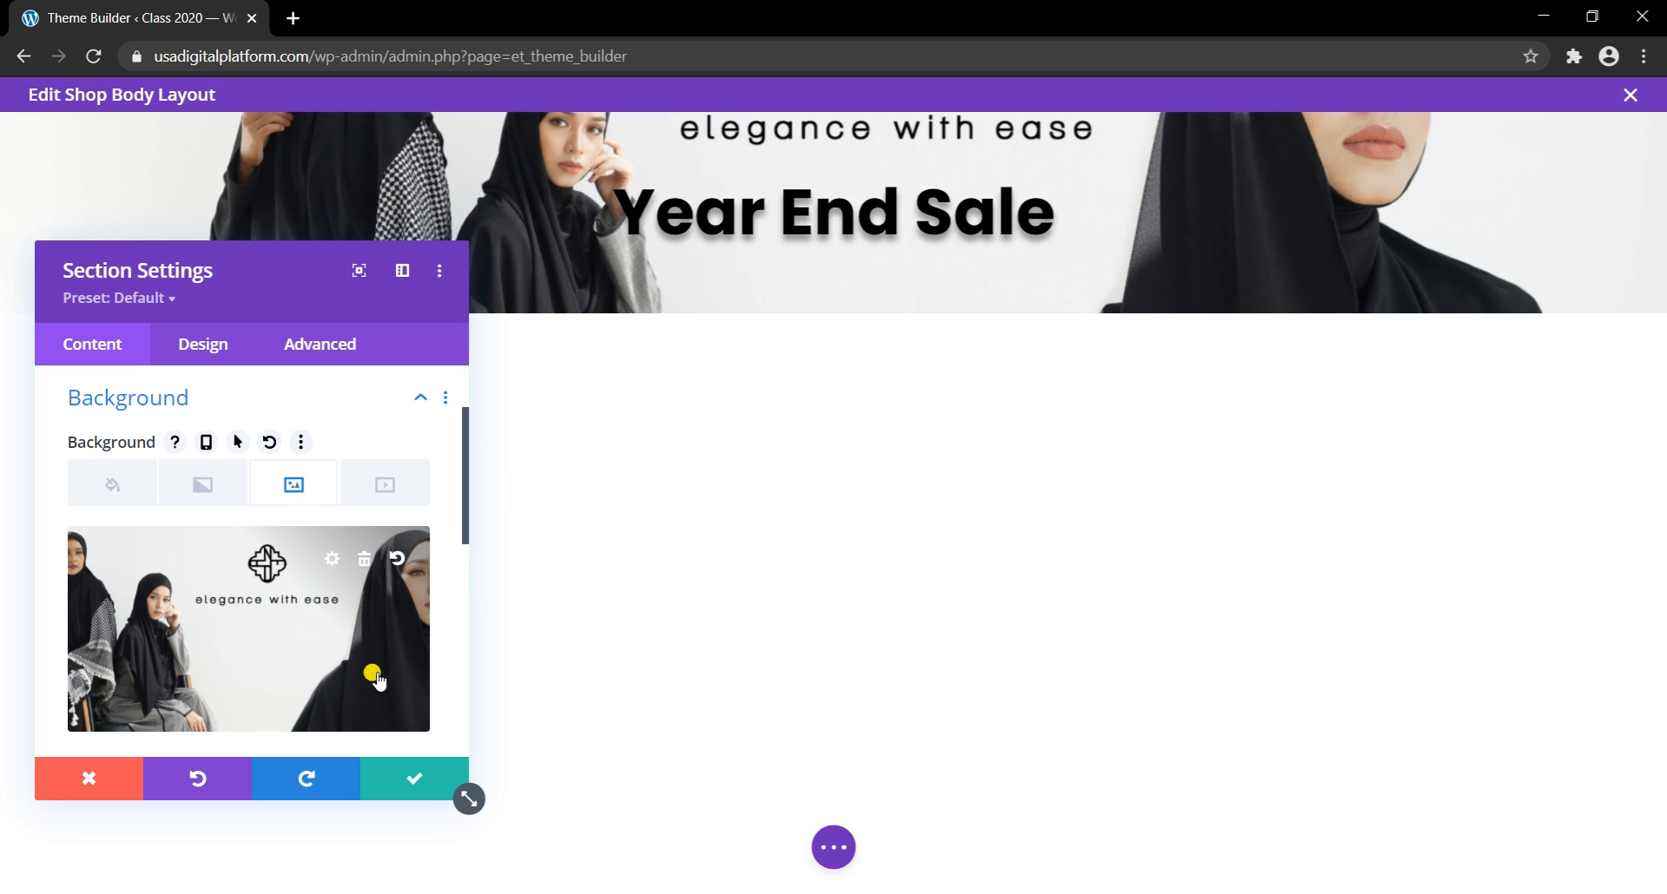
left_click(372, 779)
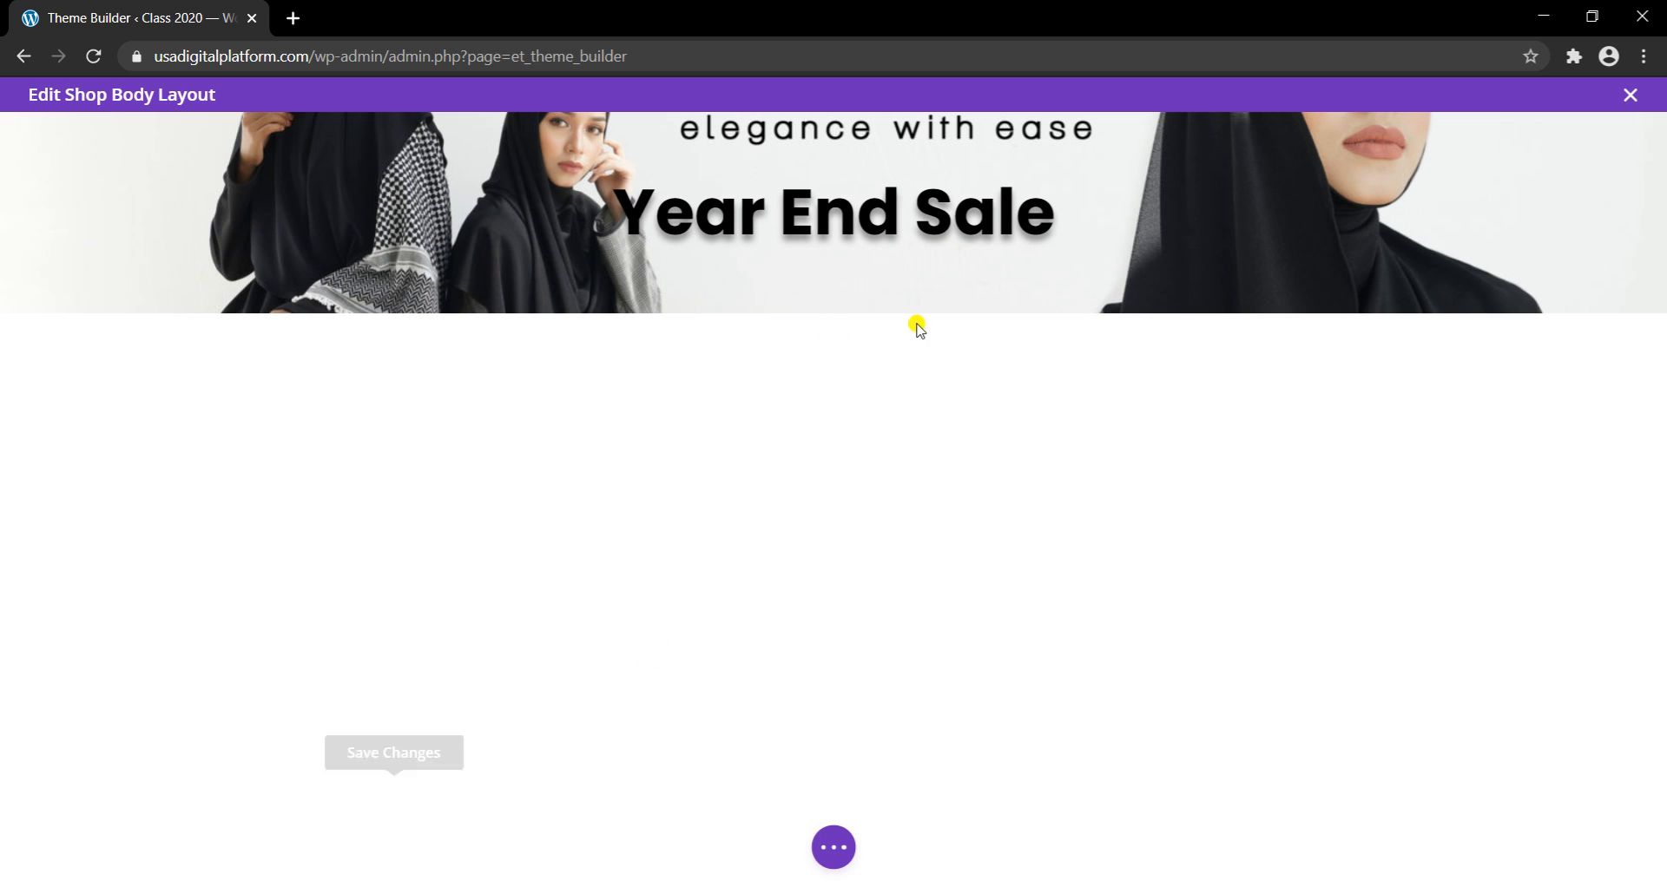
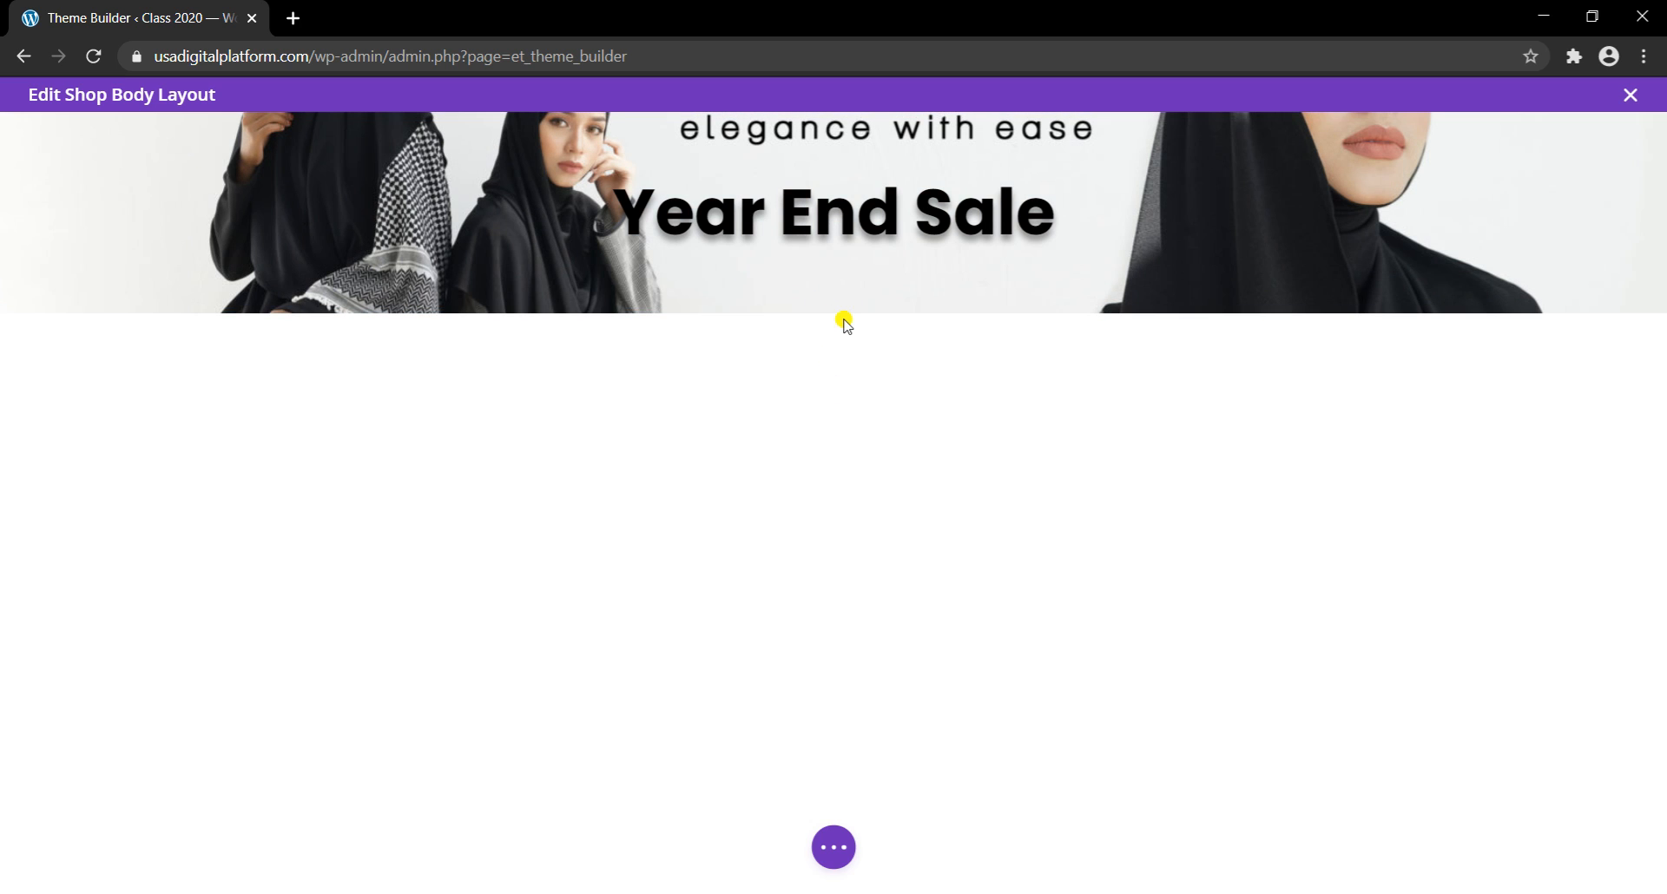
Step: Add a new regular section below the banner with a row of two equal columns
left_click(832, 311)
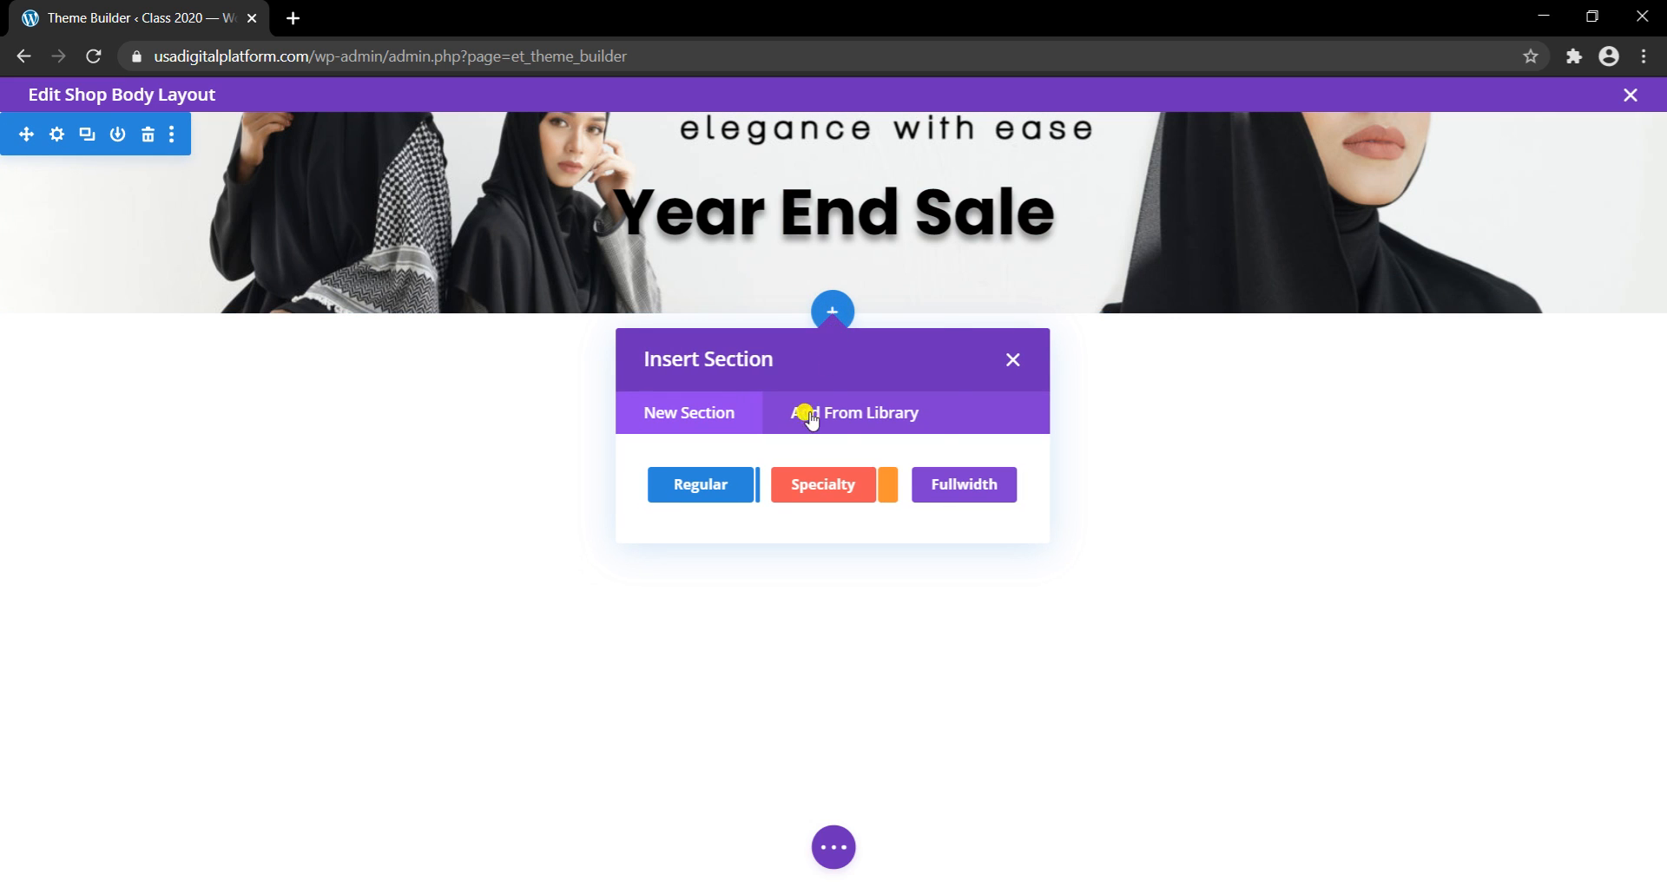
left_click(711, 485)
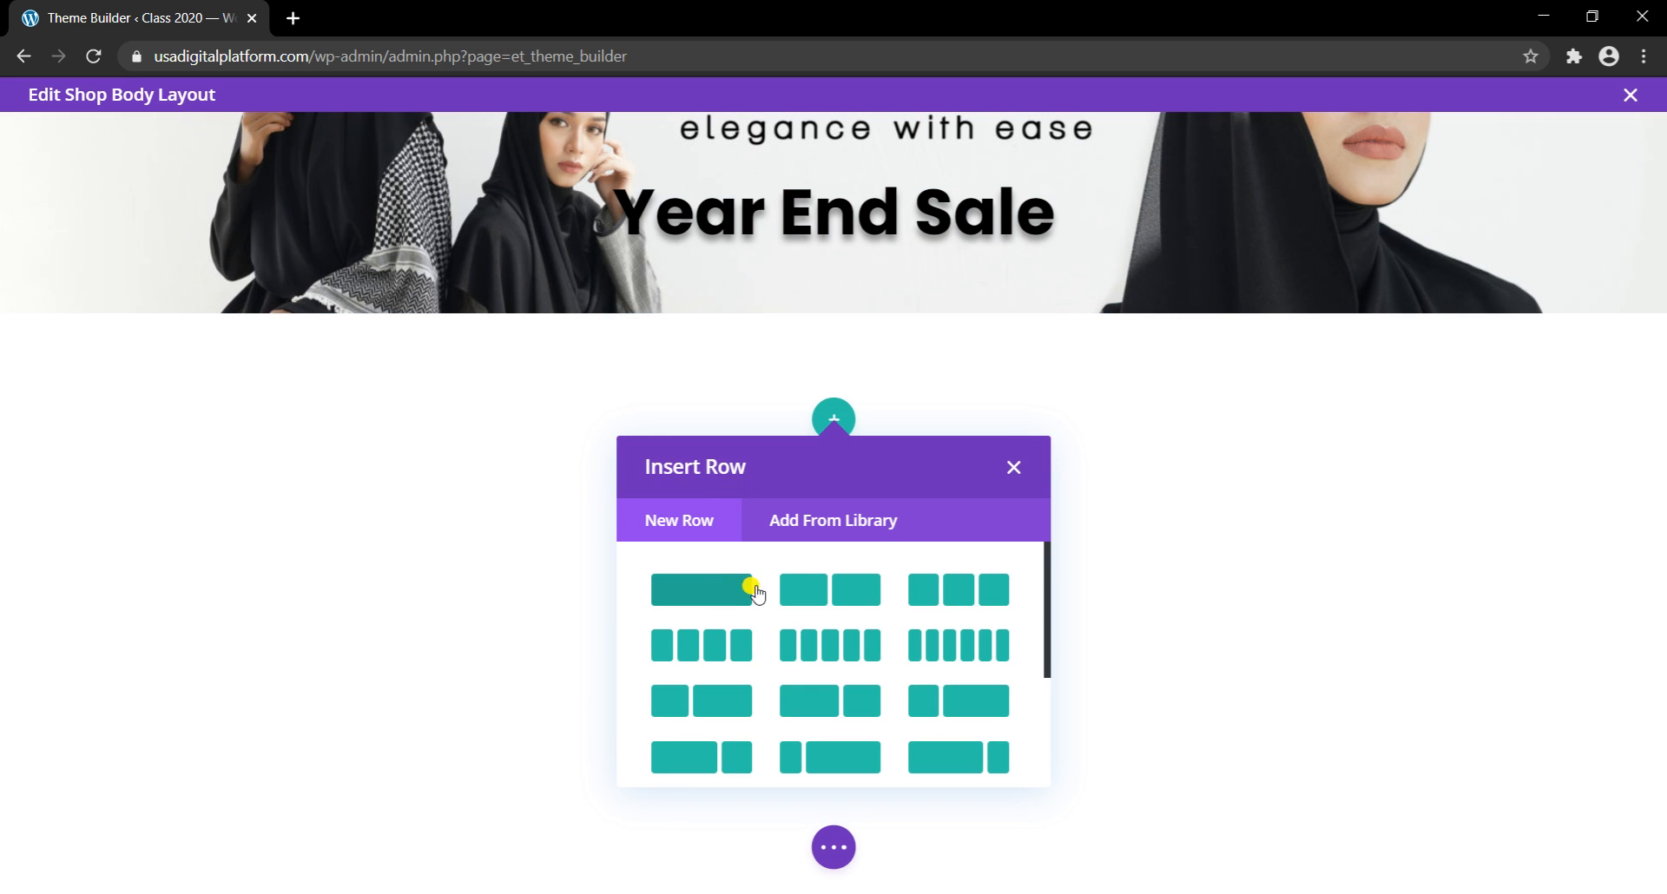
left_click(823, 596)
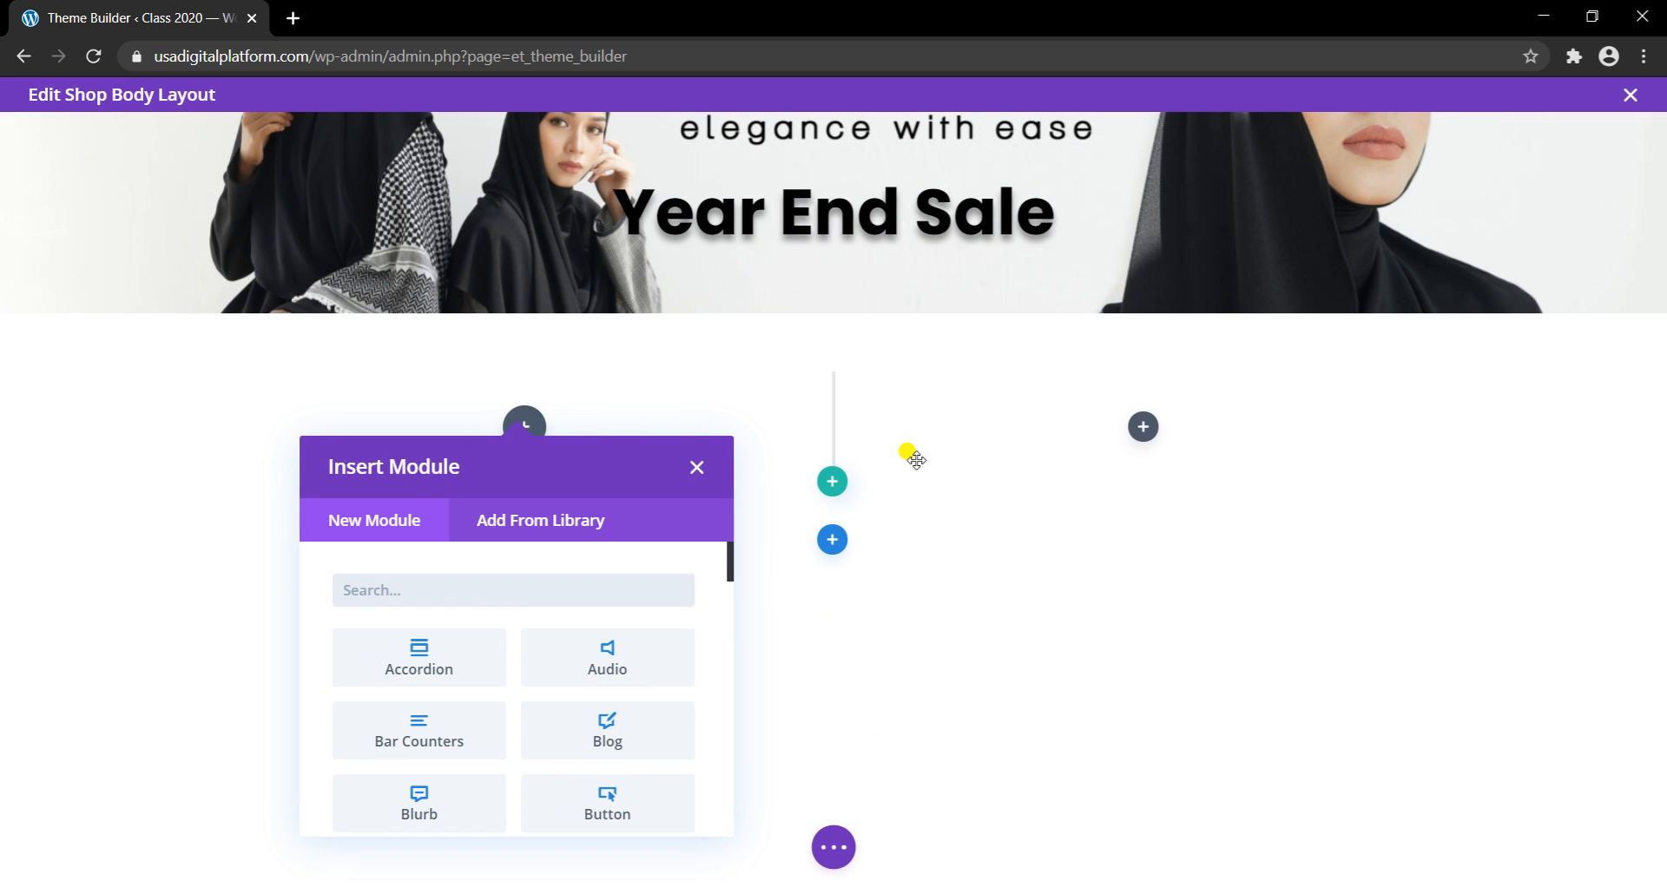
Step: Add a Sidebar module showing the Sidebar widget area to the row's first column and save it
type("si")
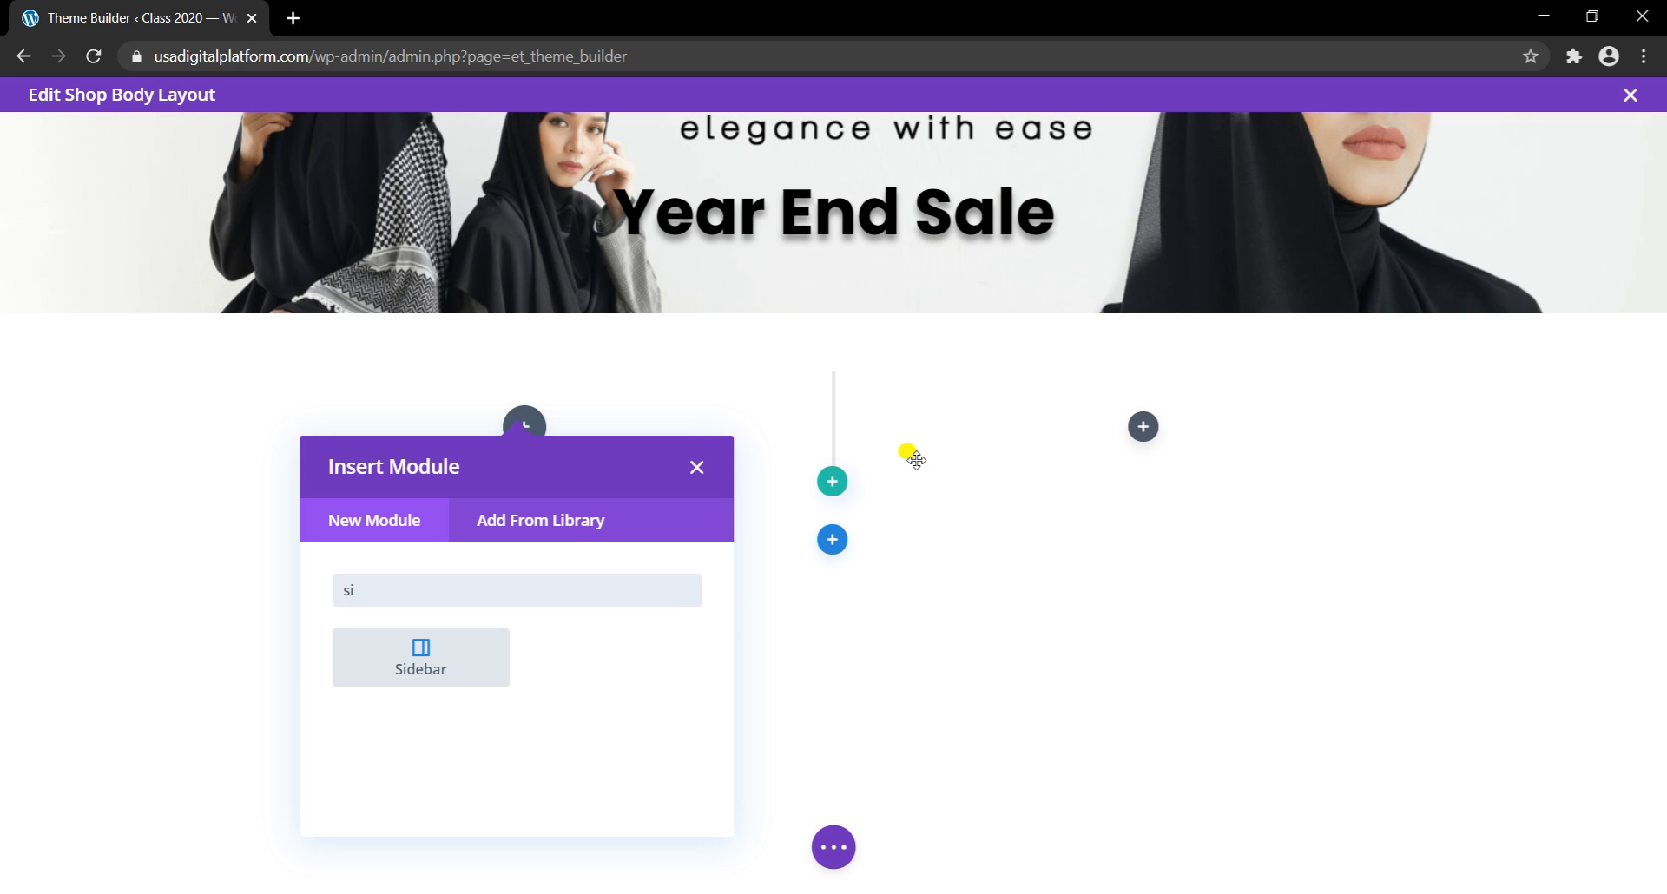
left_click(438, 662)
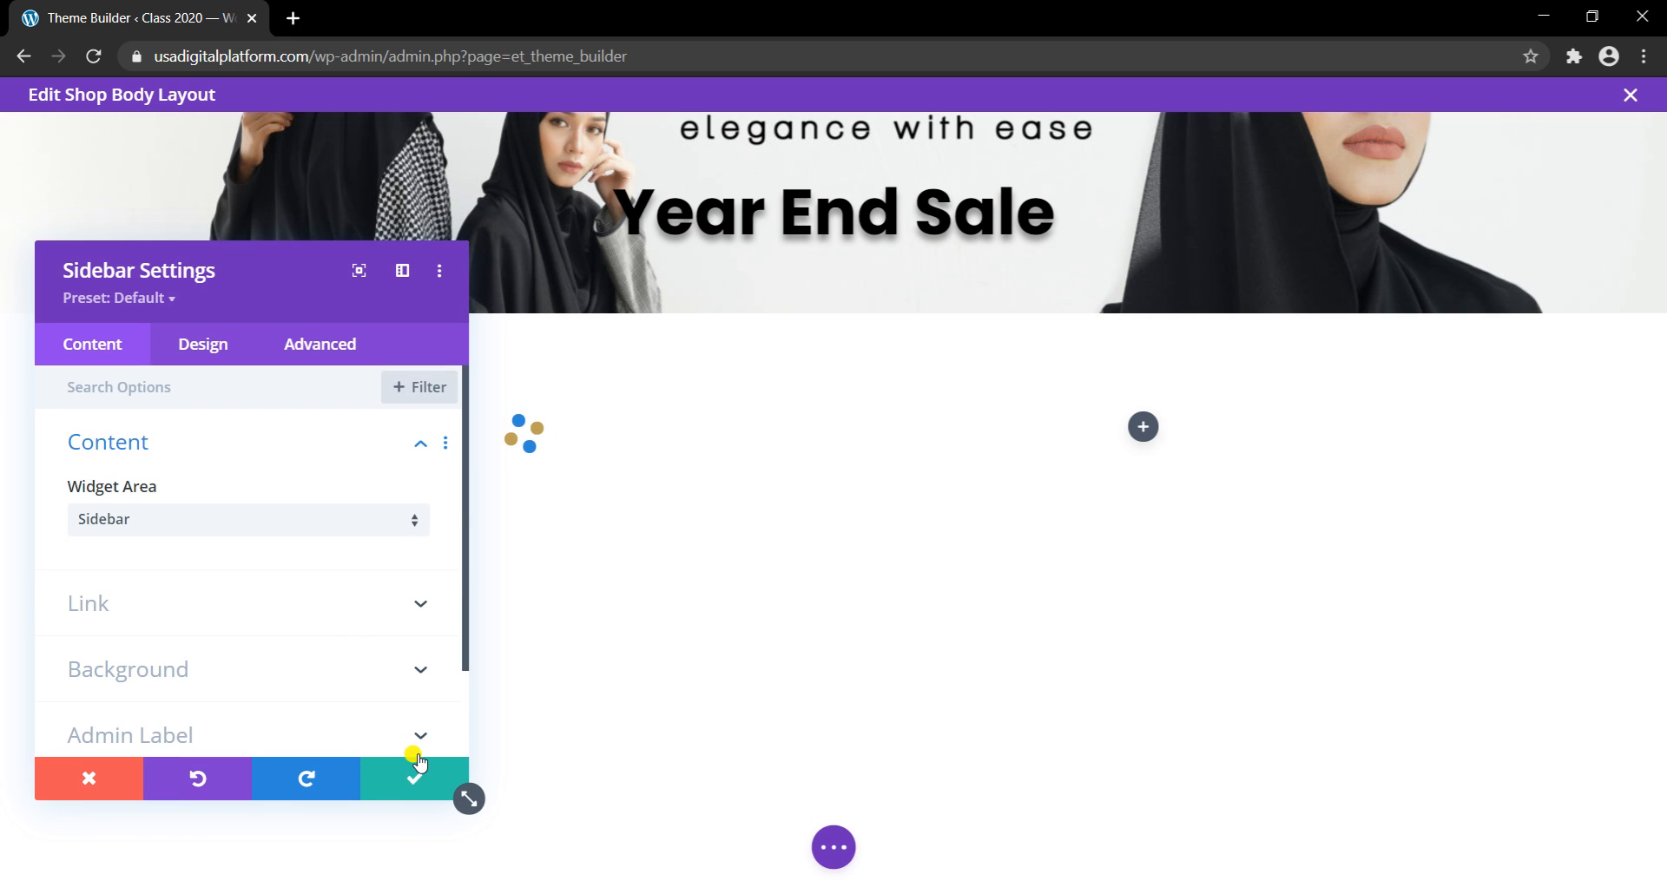
left_click(410, 778)
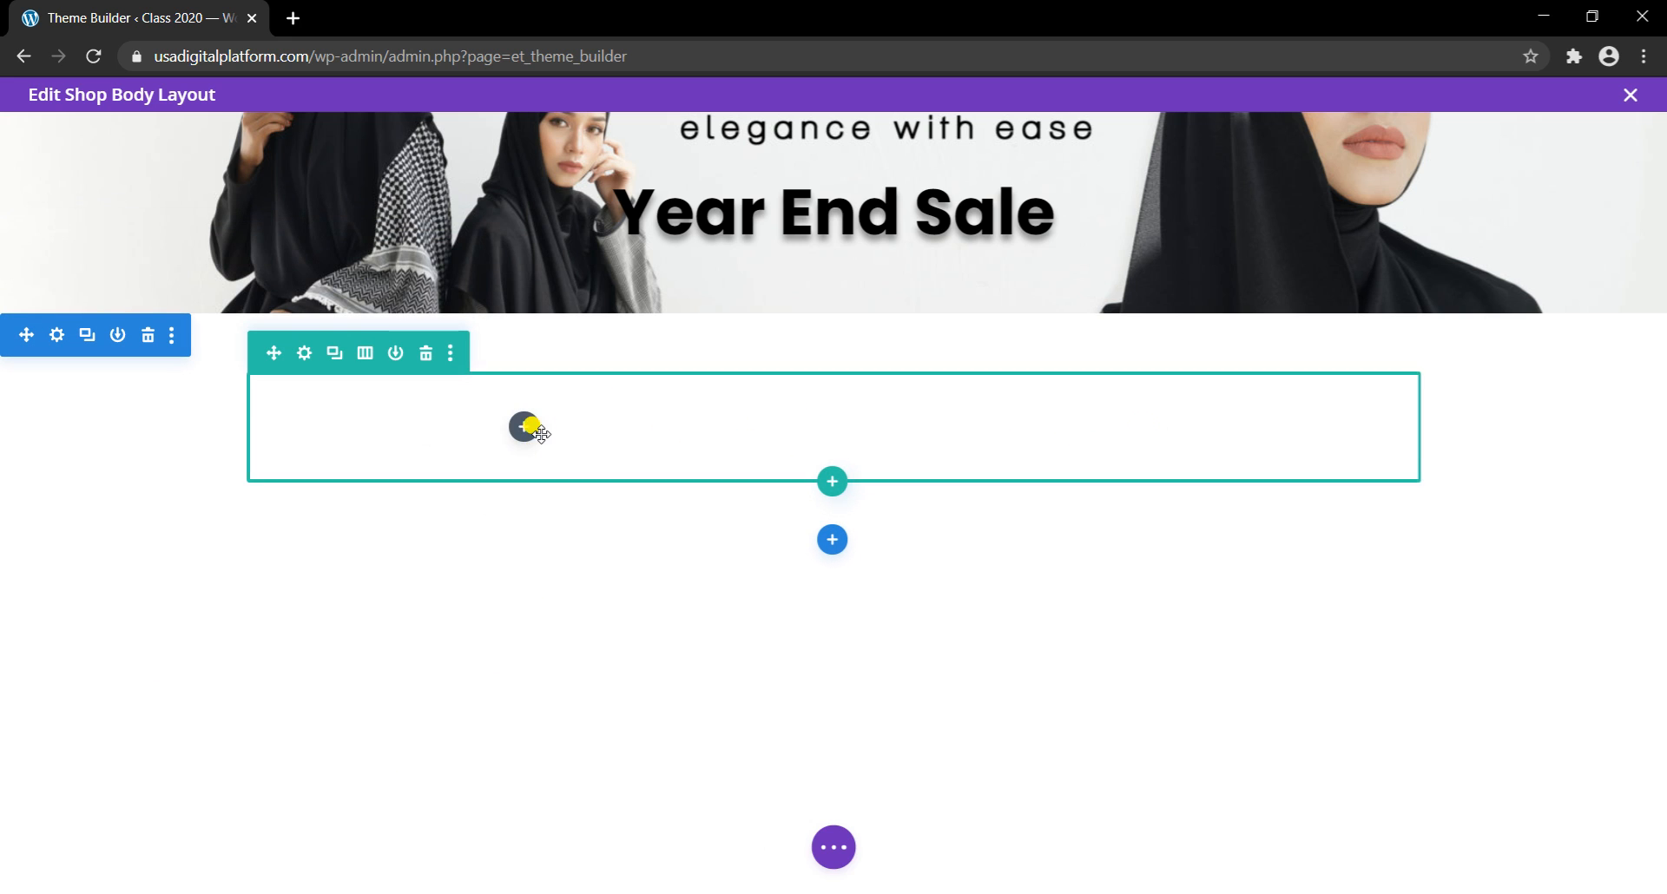
left_click_drag(1061, 432, 538, 430)
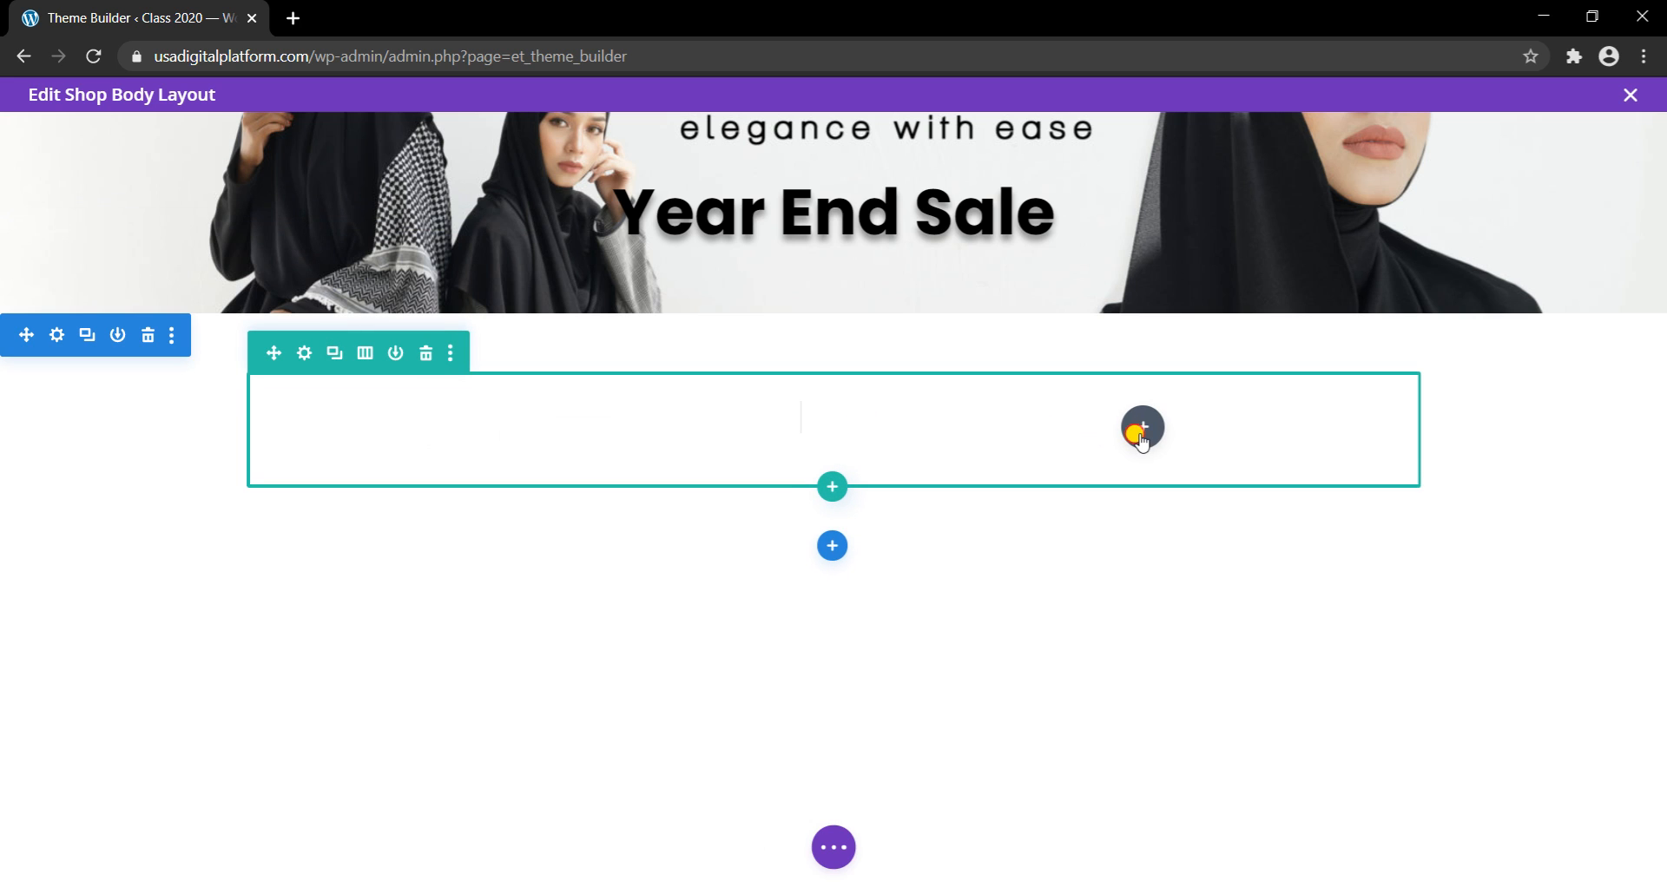
Step: Search the modules for "woo" for the row's second column and look through the available Woo modules
left_click(1140, 431)
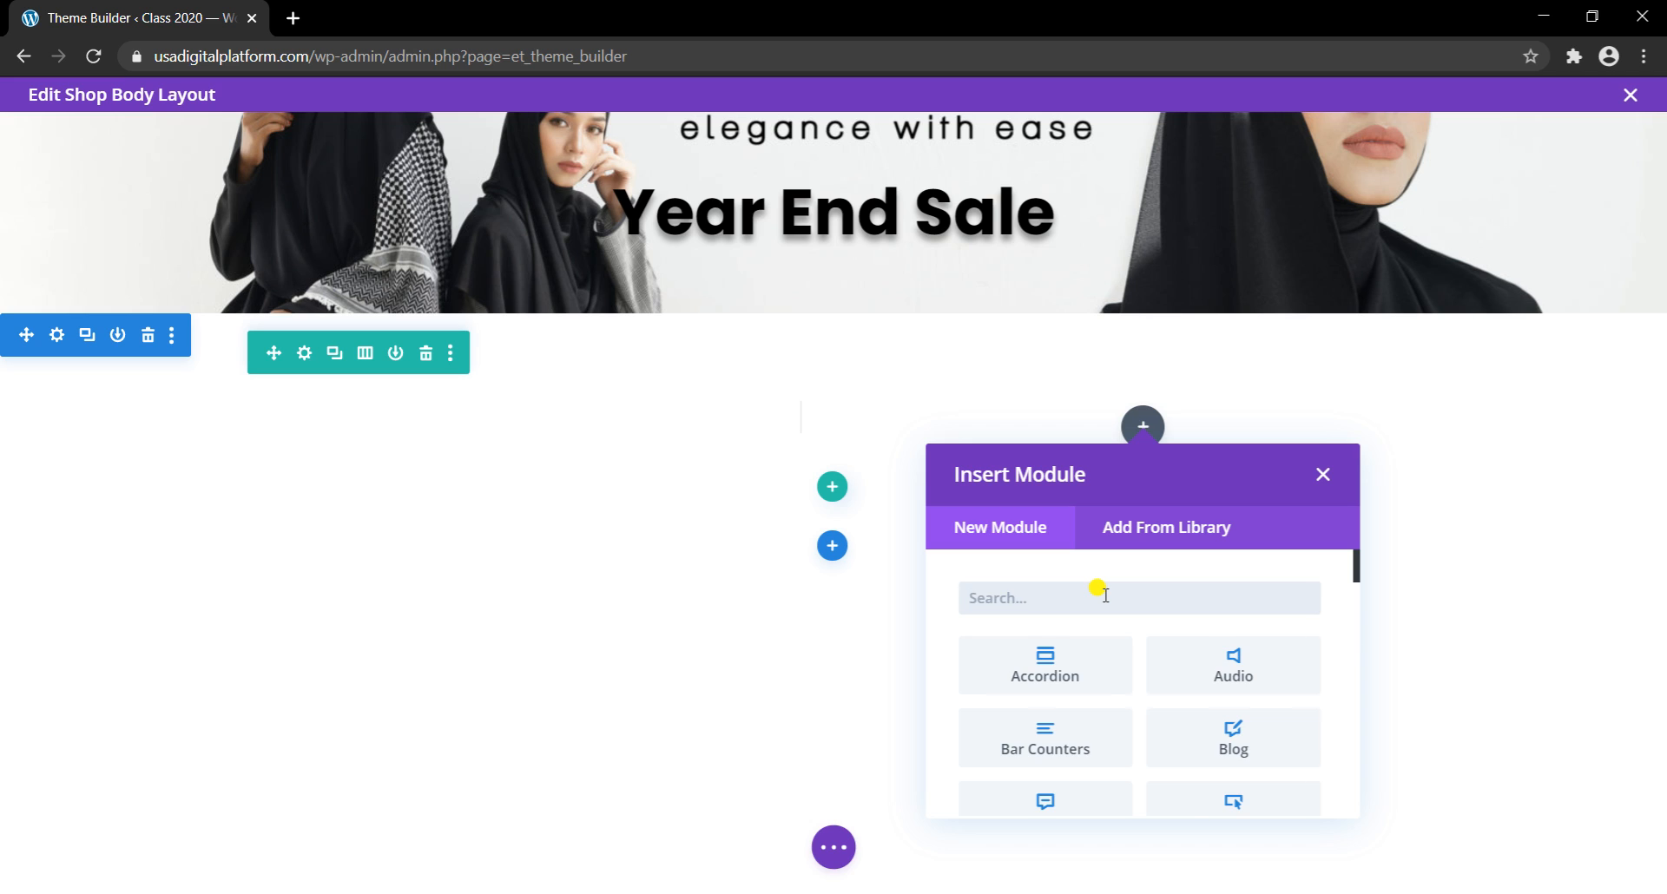
type("woo")
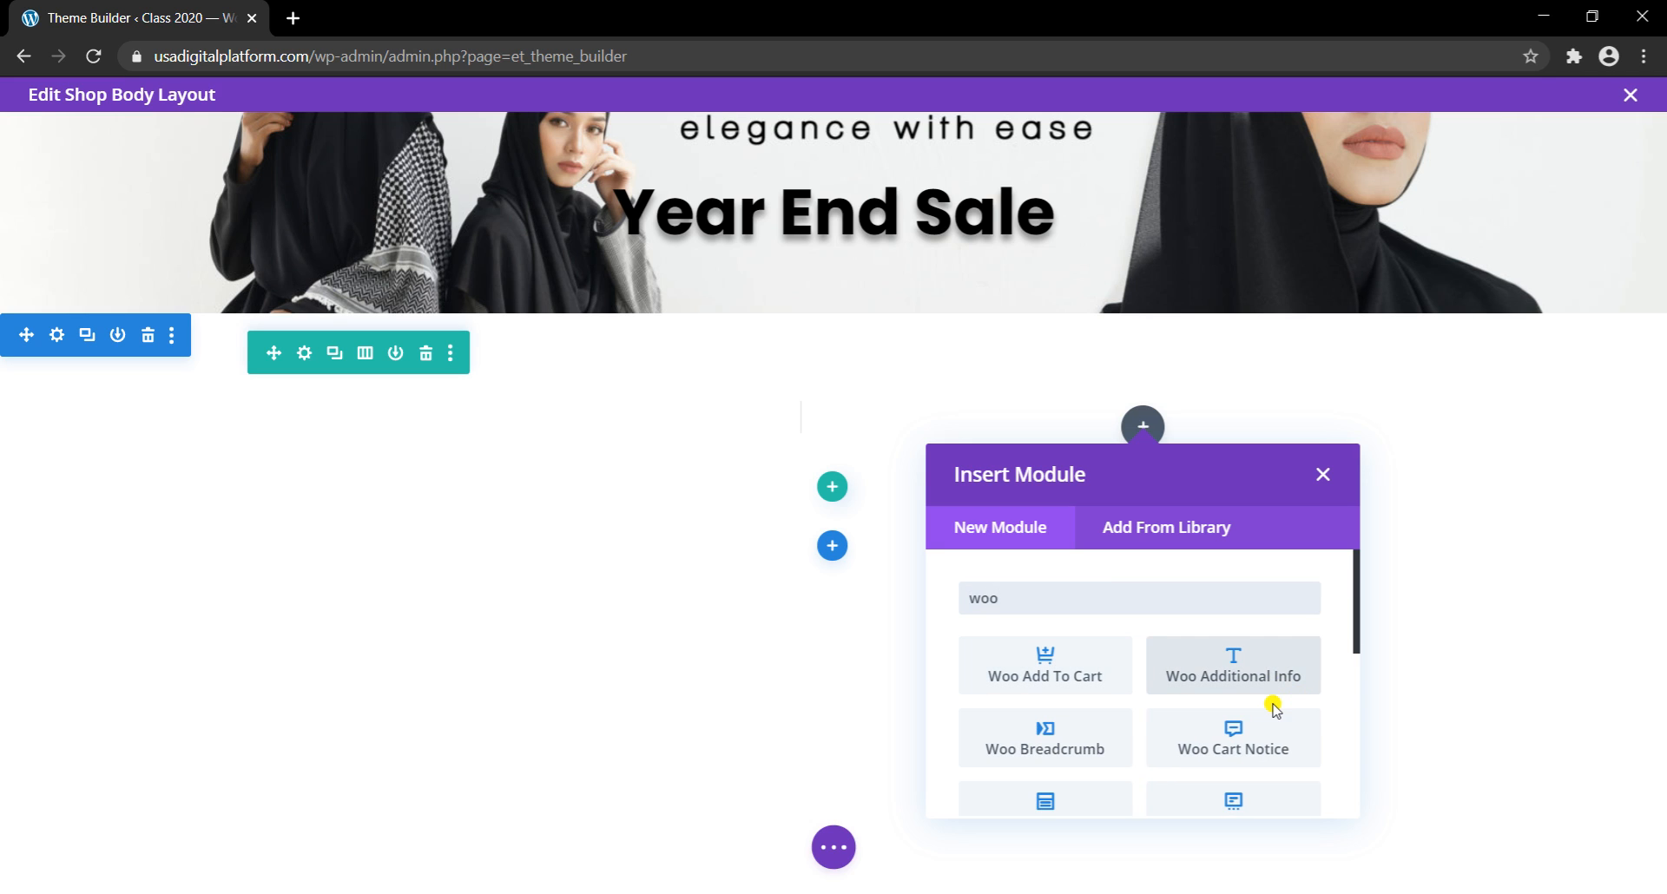
scroll(1272, 699, "down", 1)
scroll(1285, 703, "down", 1)
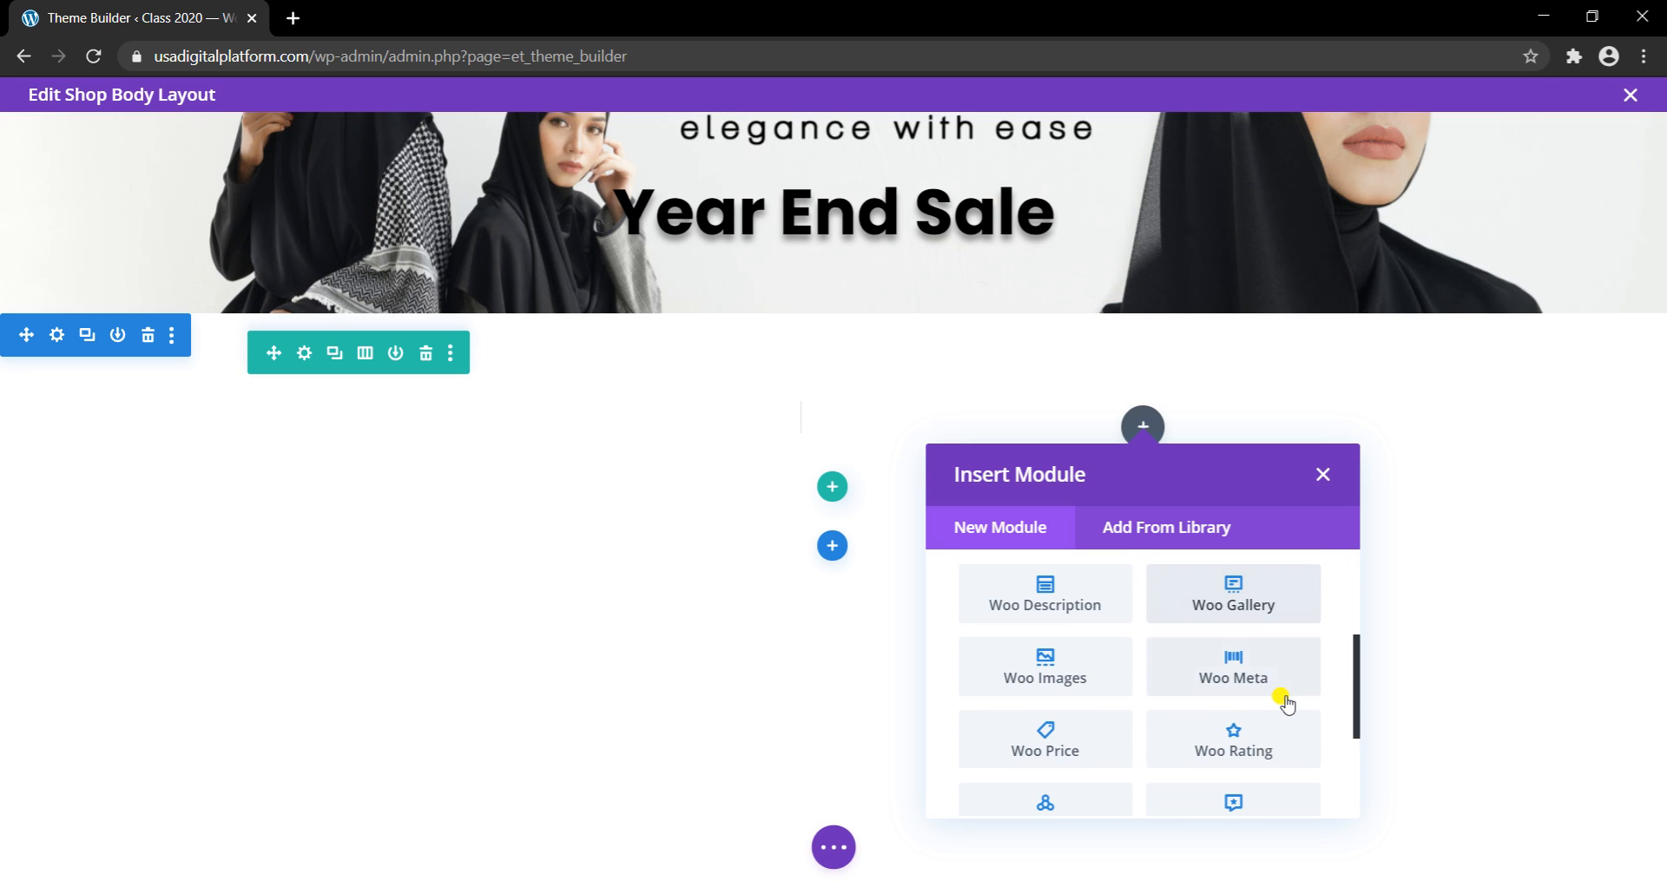
scroll(1285, 703, "down", 1)
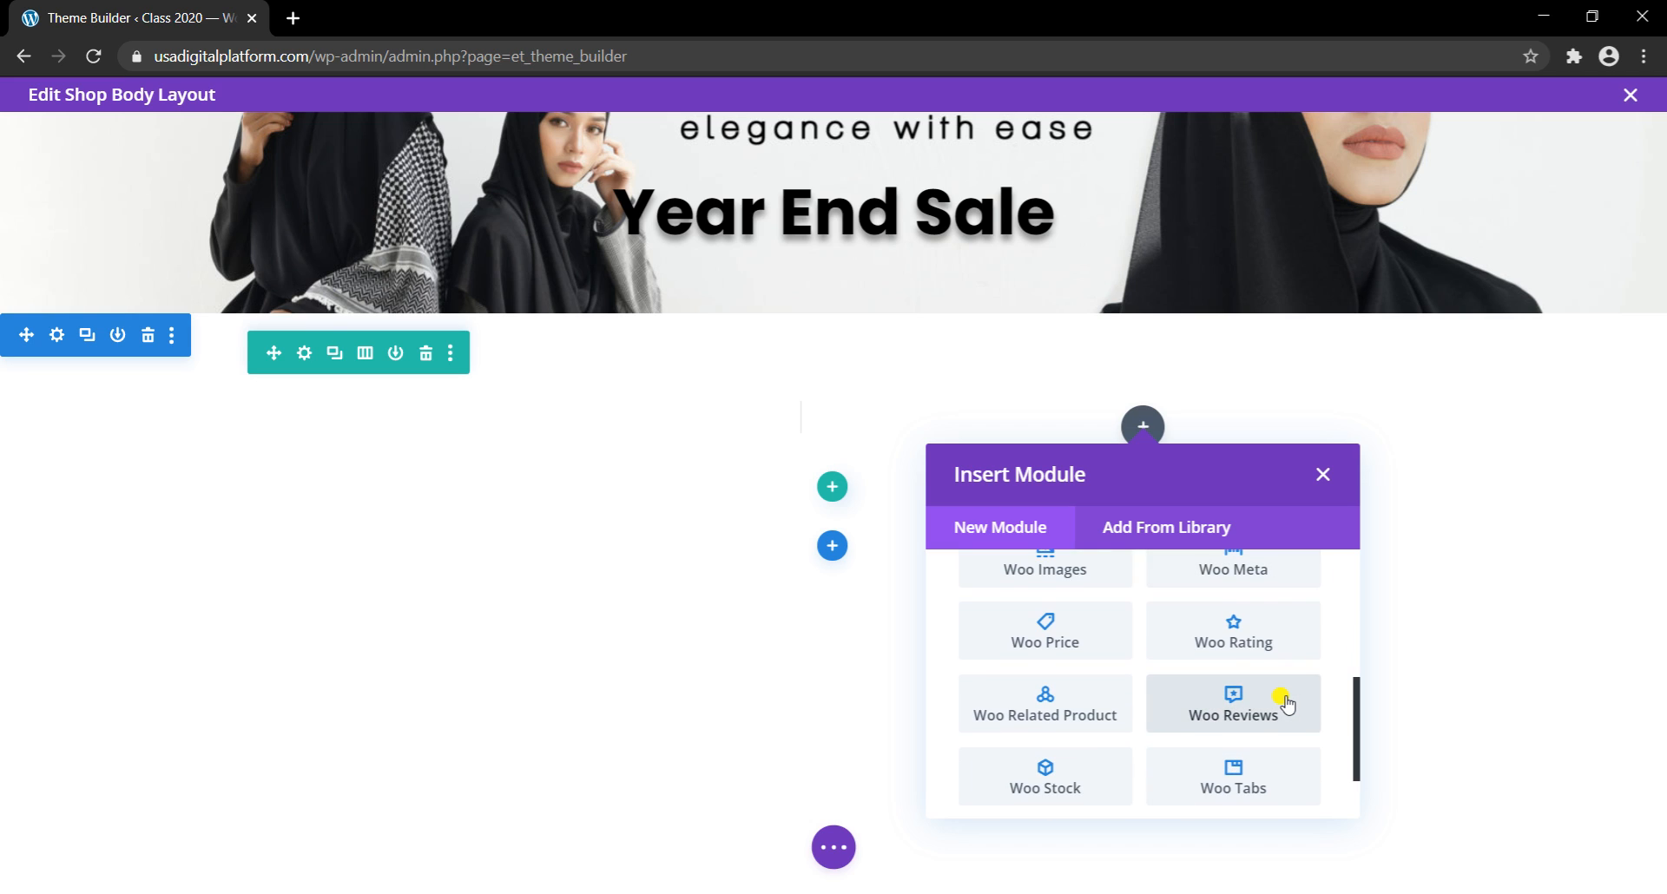
scroll(1285, 703, "down", 1)
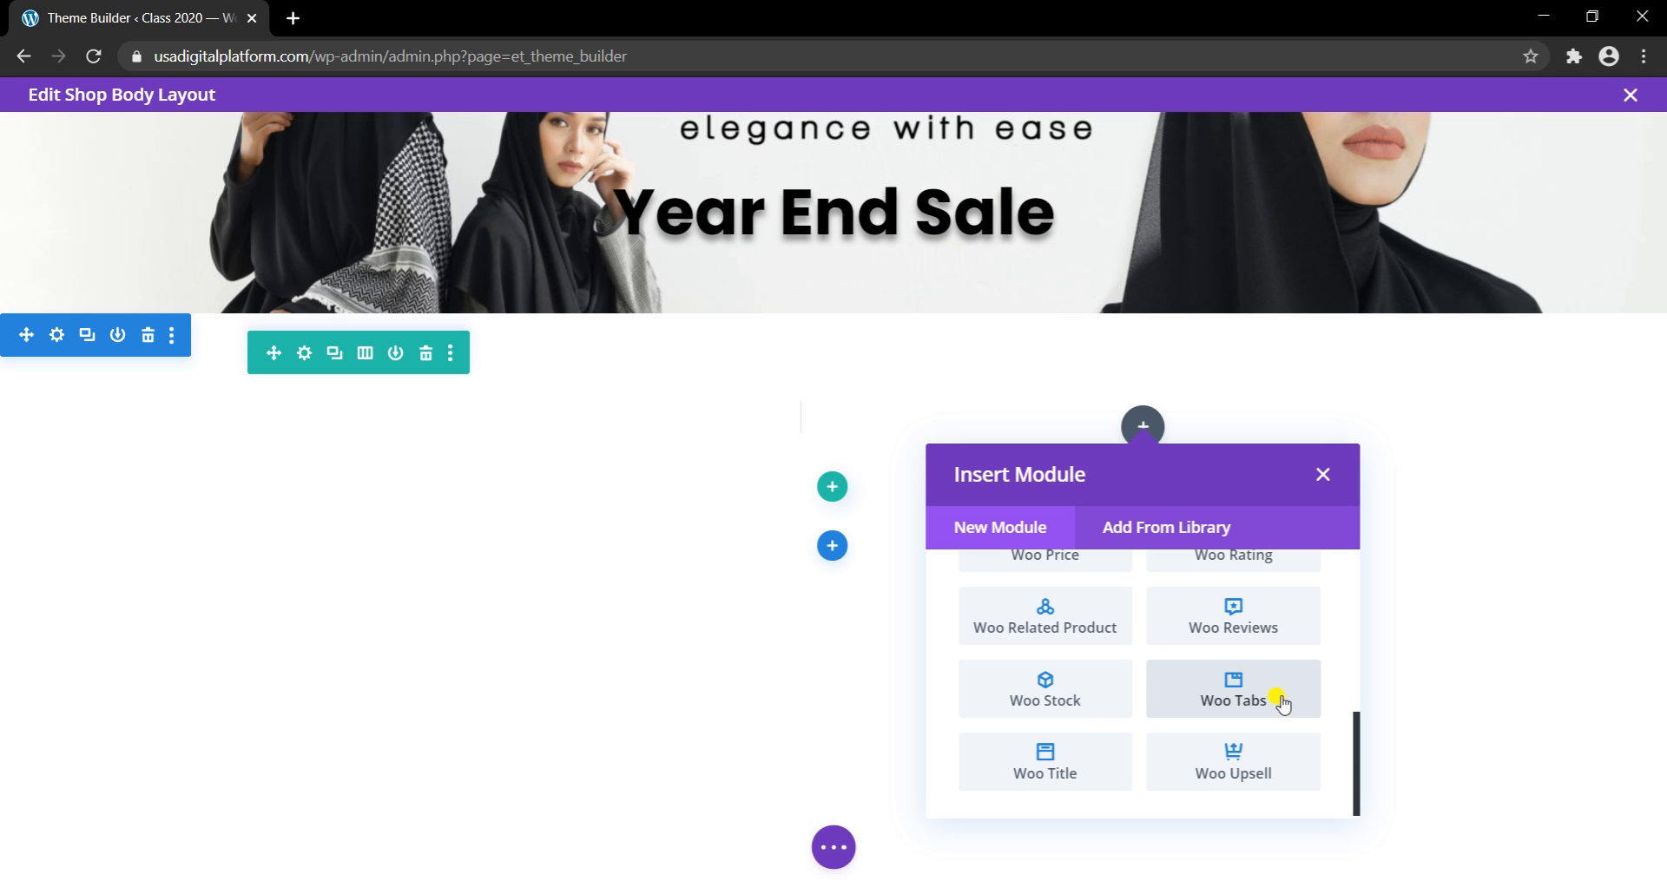
scroll(1283, 703, "up", 3)
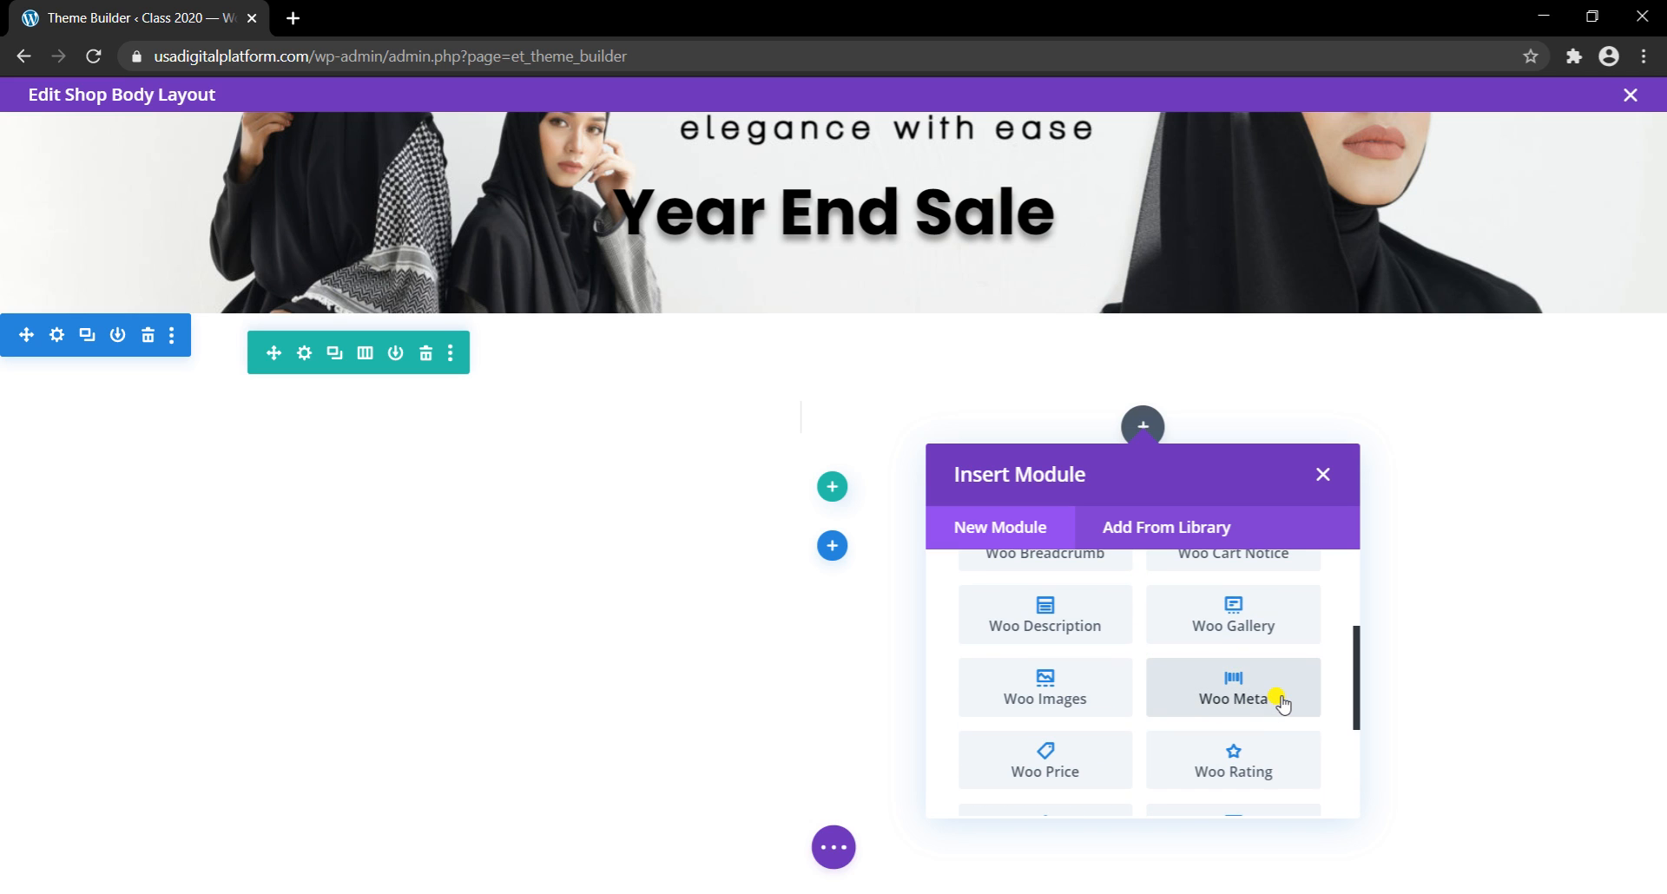
scroll(1283, 703, "up", 3)
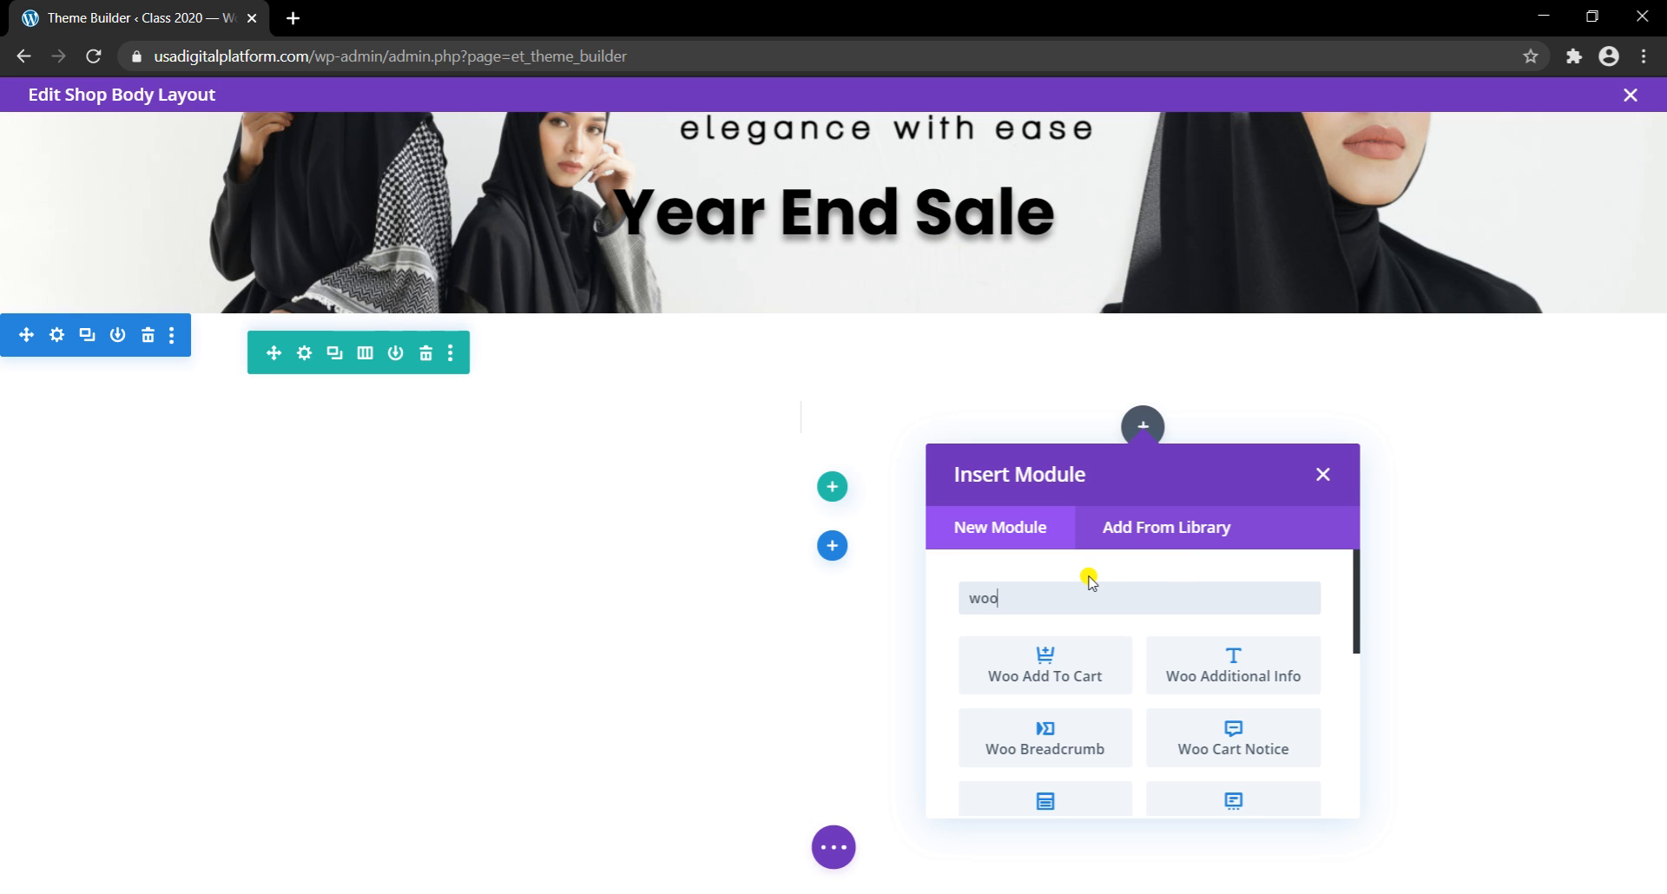
Step: Find the Shop module by searching for "sho" and insert it in the row's second column
key("BackSpace")
key("BackSpace")
key("BackSpace")
type("sho")
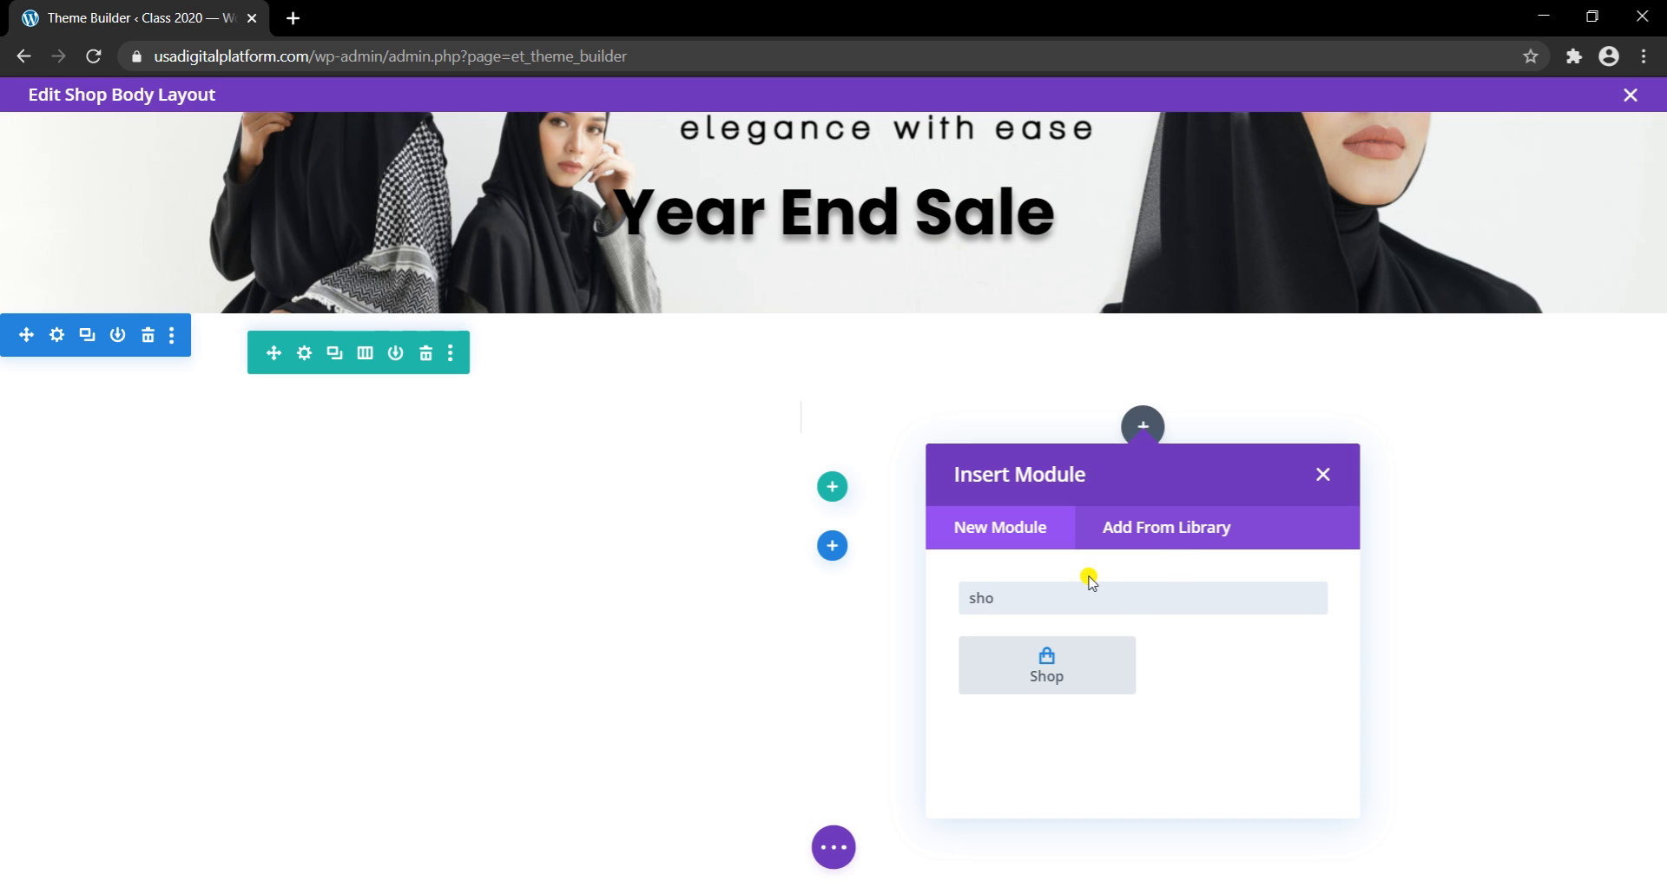
left_click(1067, 697)
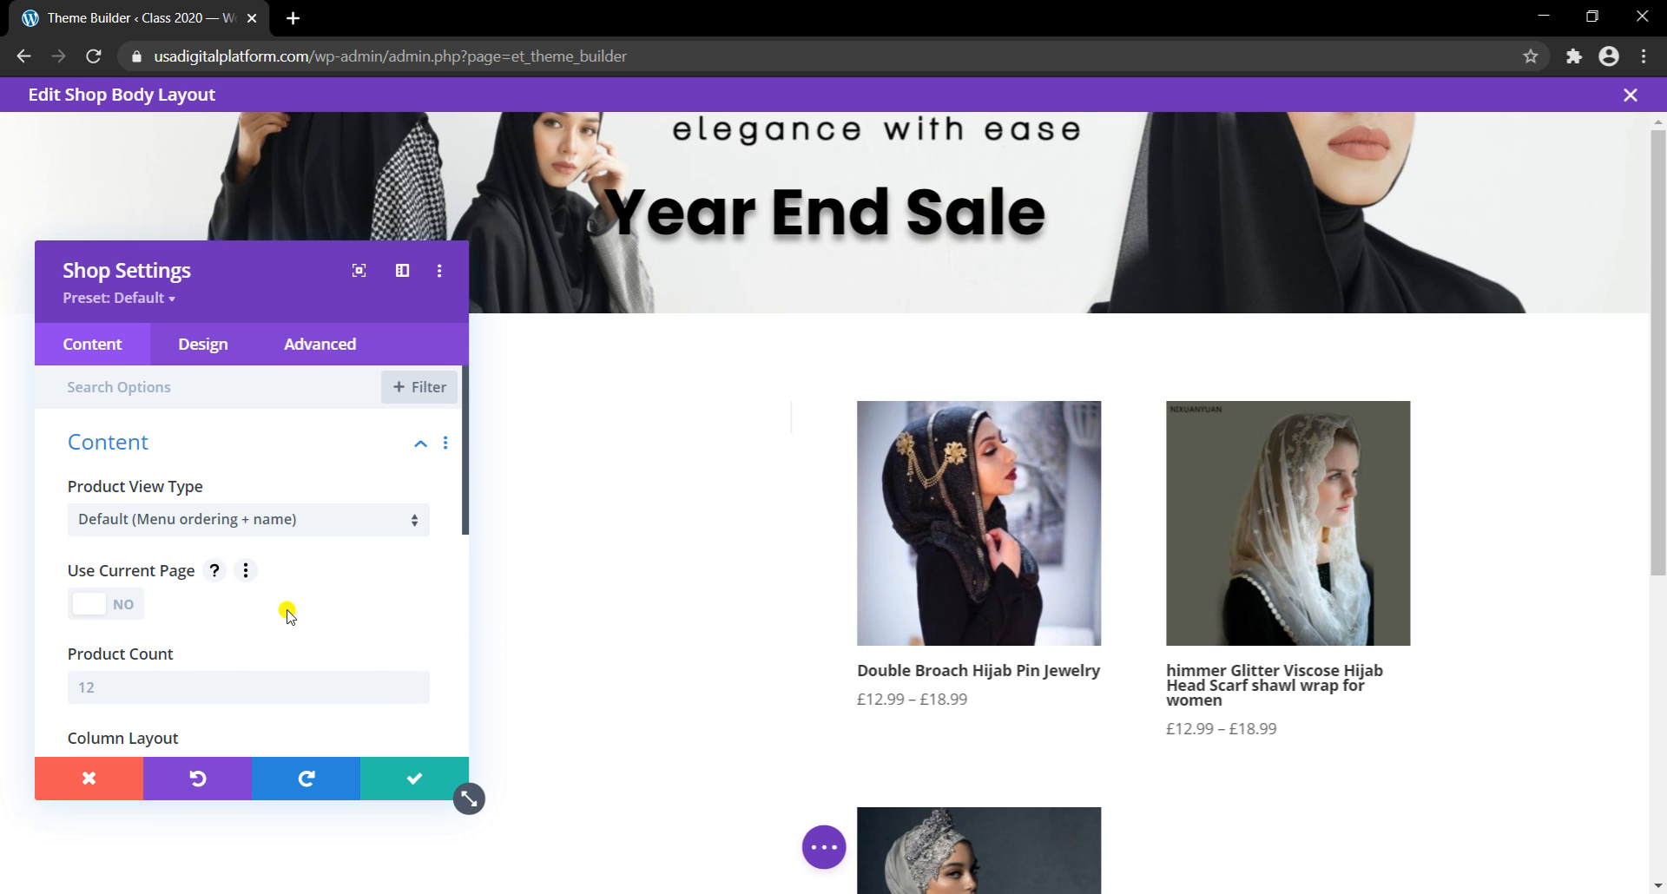
Step: Review the Shop module's content settings, including the product count, column layout choices and sort order
scroll(291, 615, "down", 3)
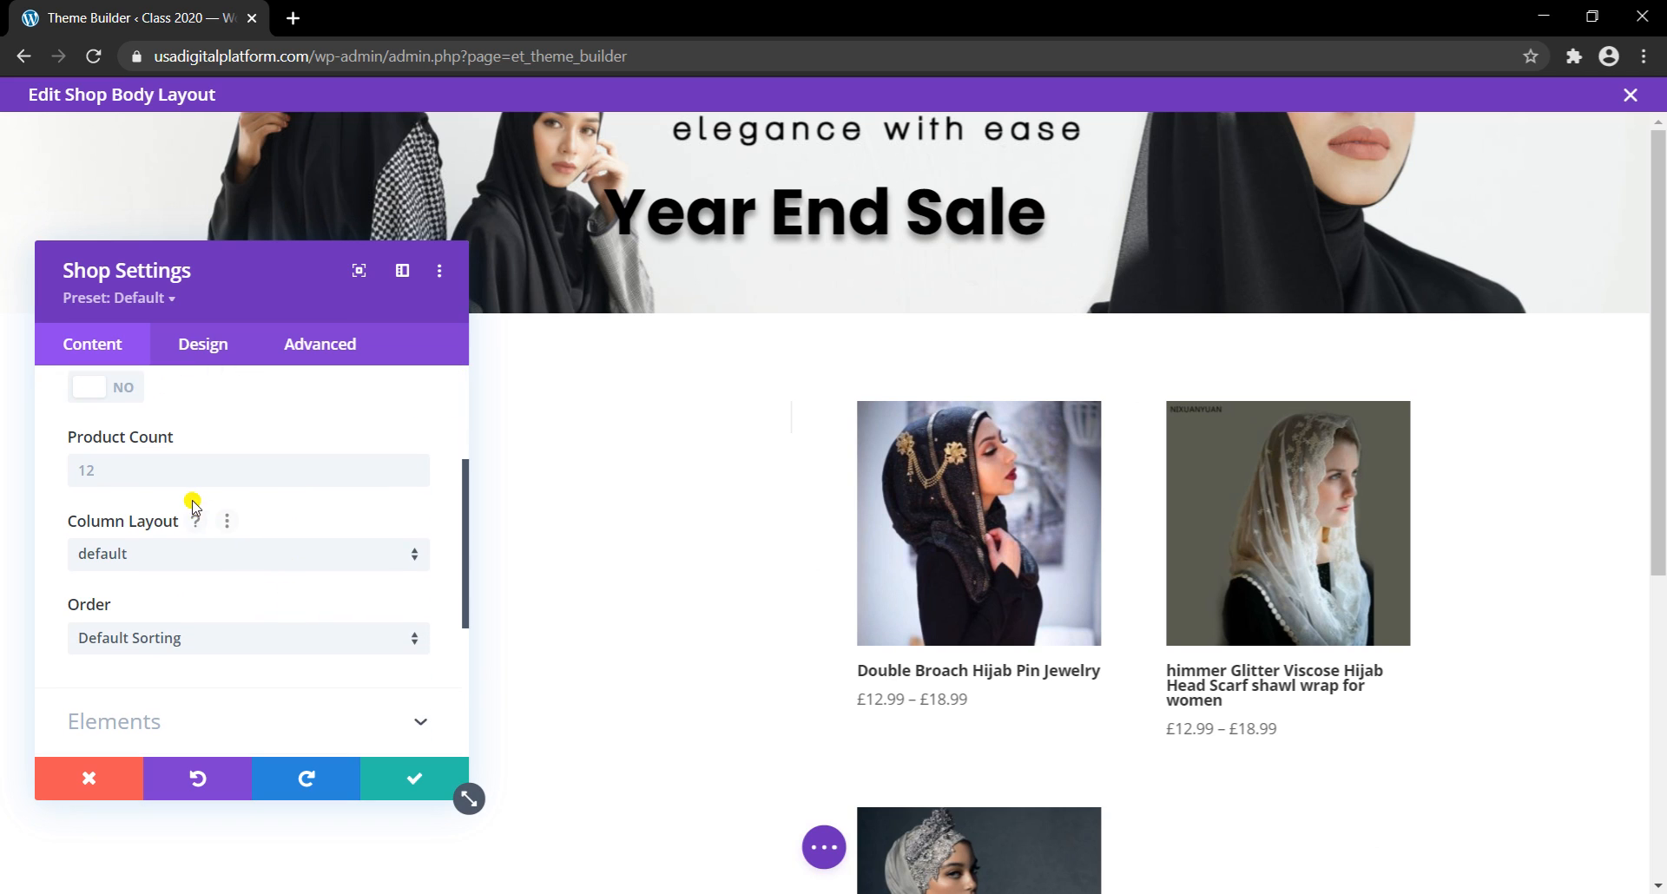
scroll(120, 472, "up", 1)
scroll(120, 471, "up", 1)
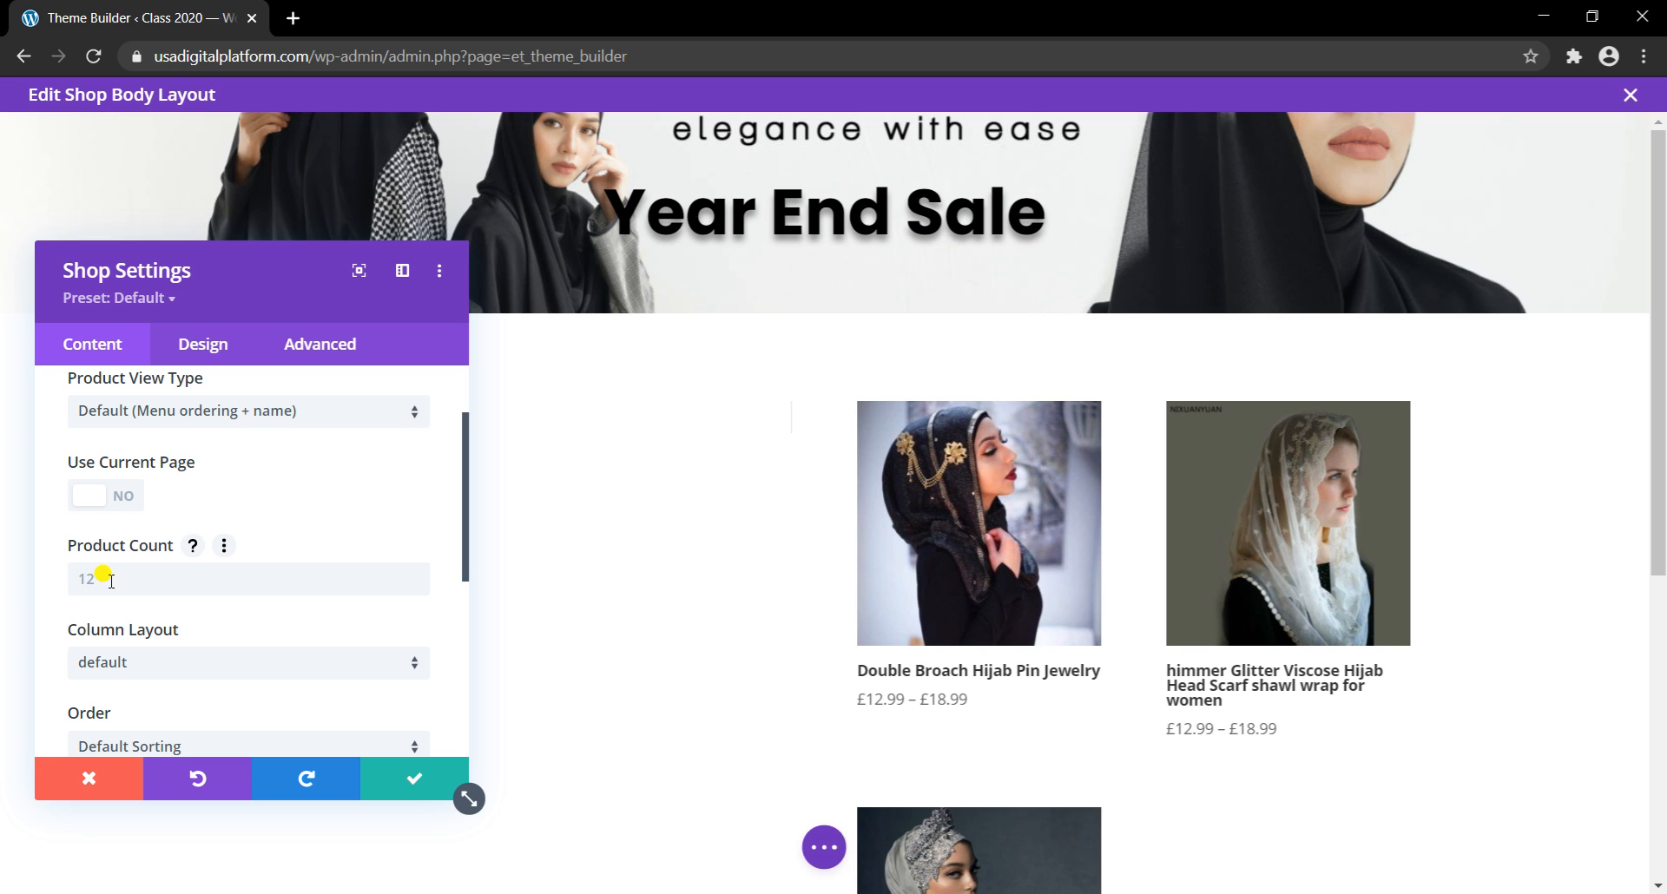
scroll(152, 590, "down", 2)
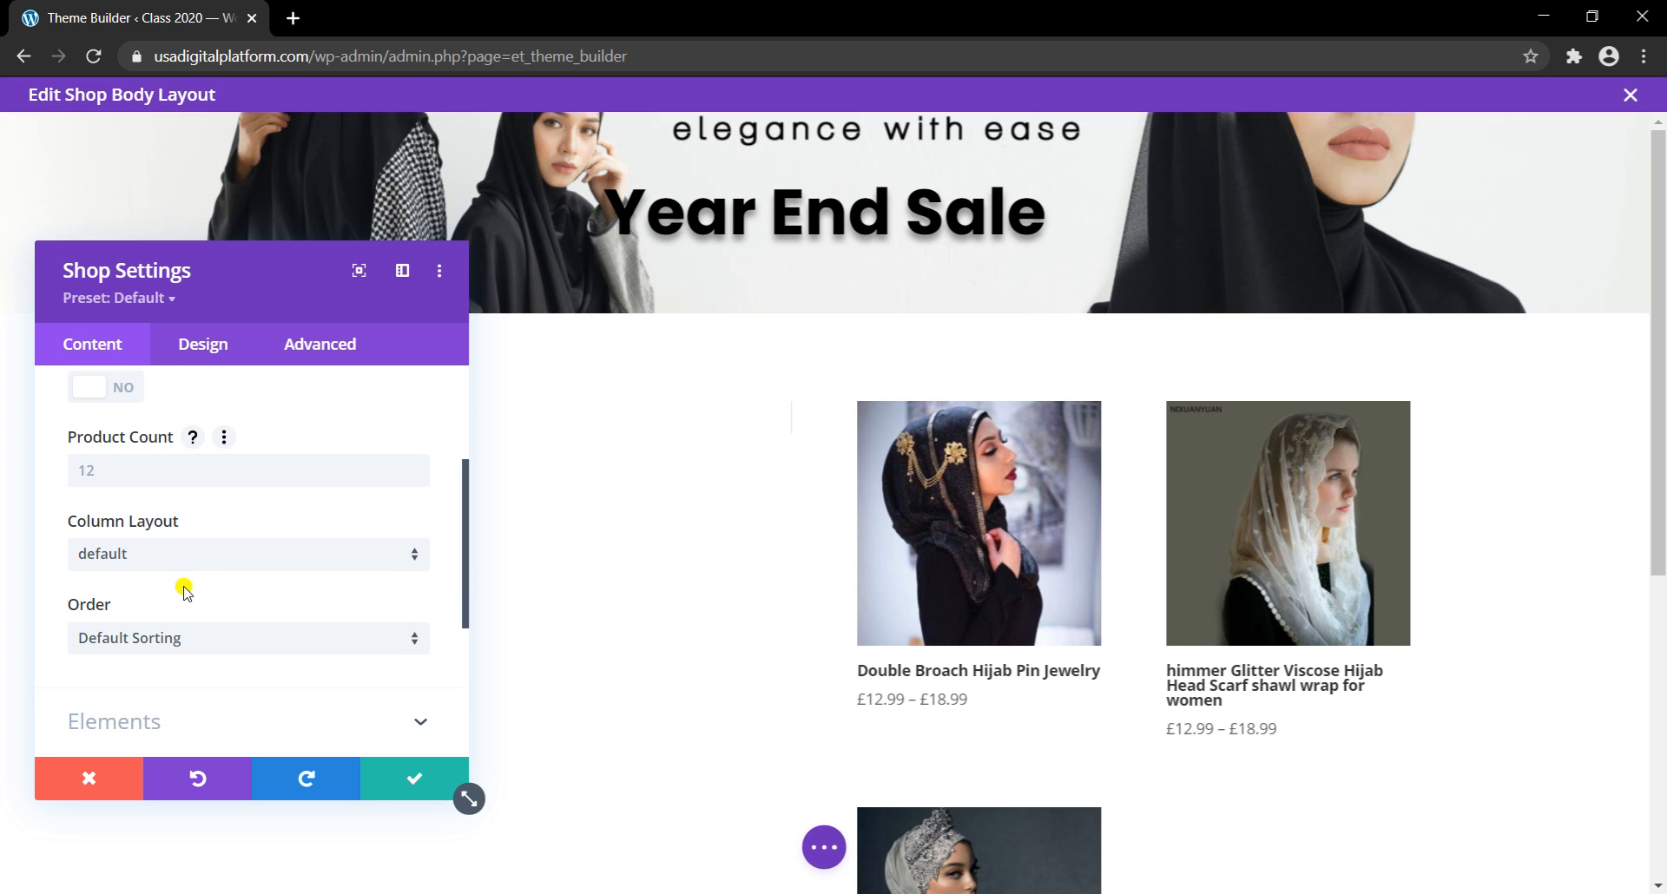
left_click(204, 563)
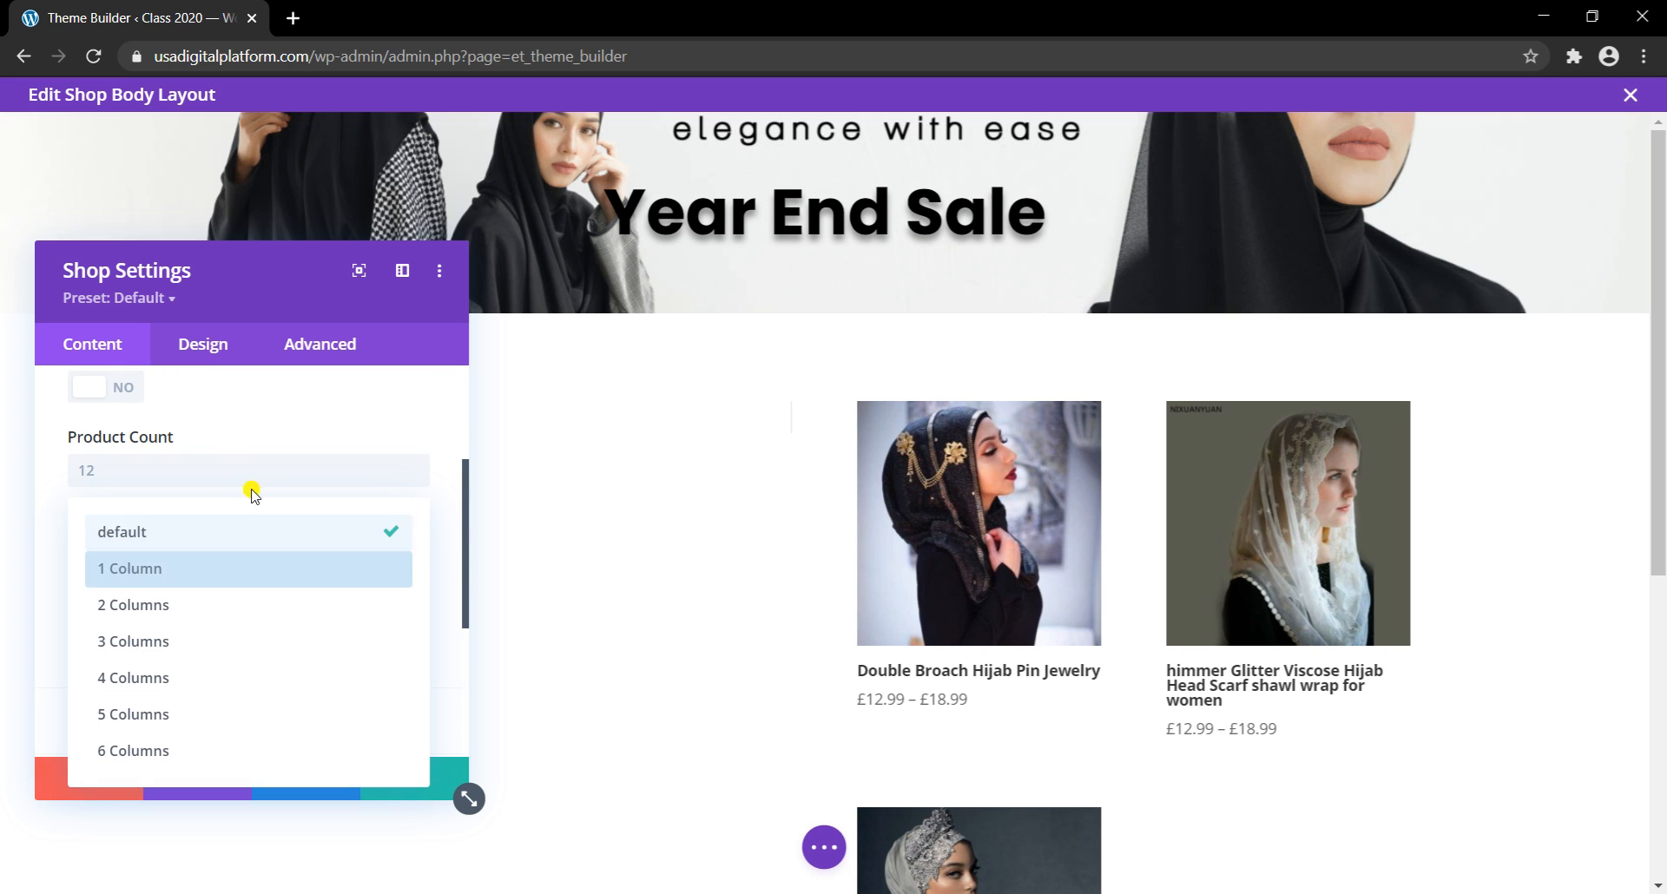
left_click(297, 415)
scroll(272, 543, "down", 4)
scroll(272, 545, "up", 5)
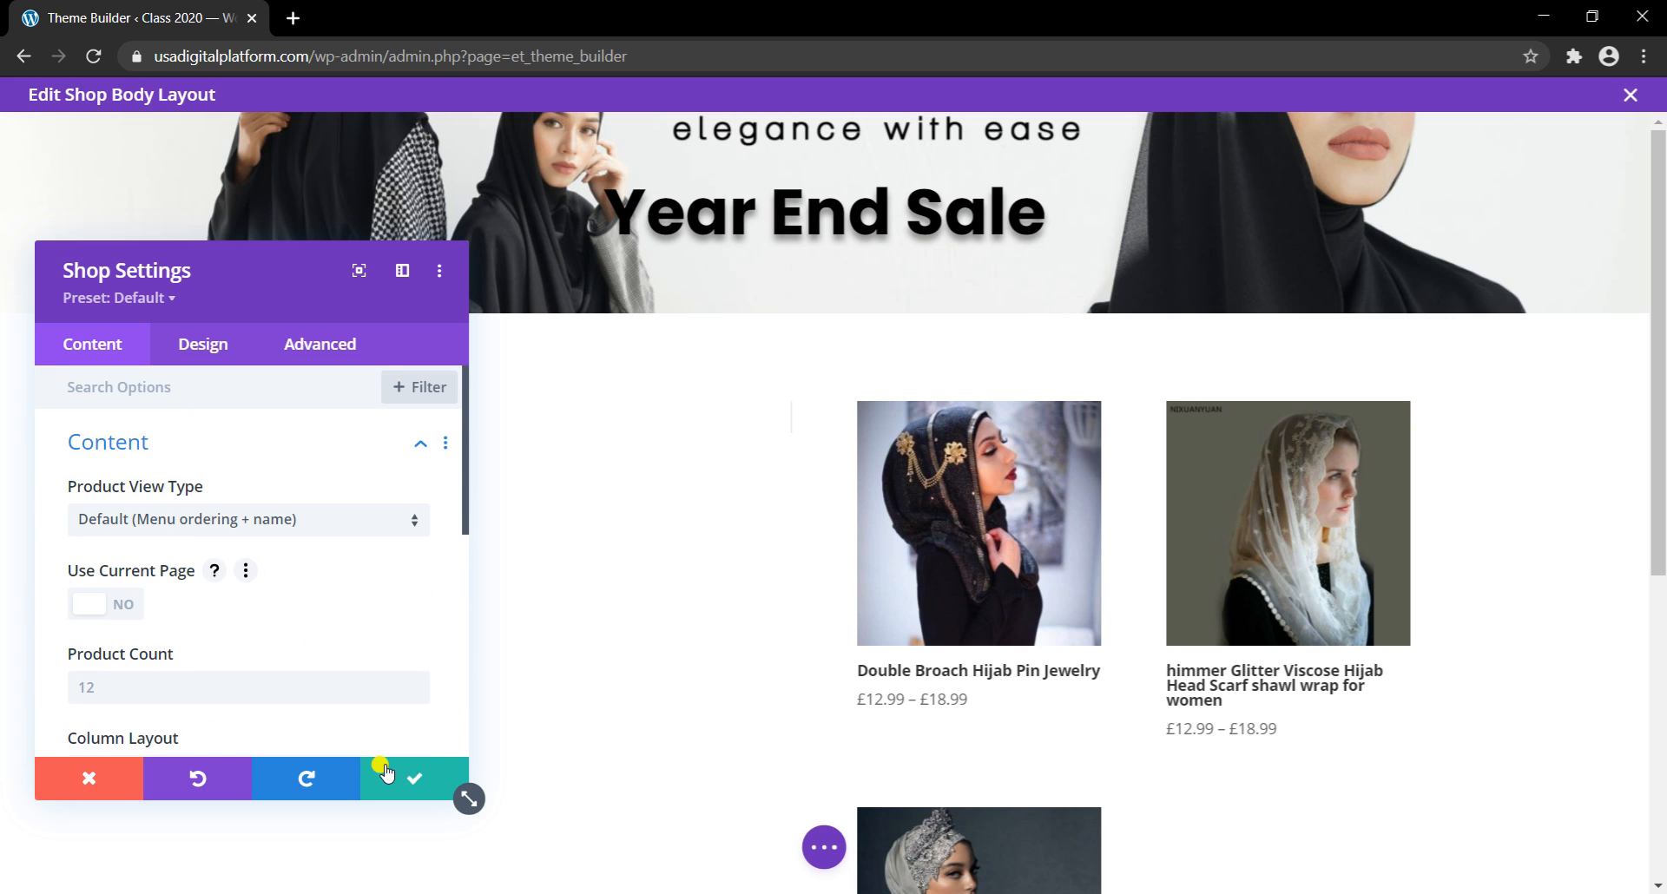
Step: Center the text alignment of the products in the Shop module's design settings
left_click(221, 352)
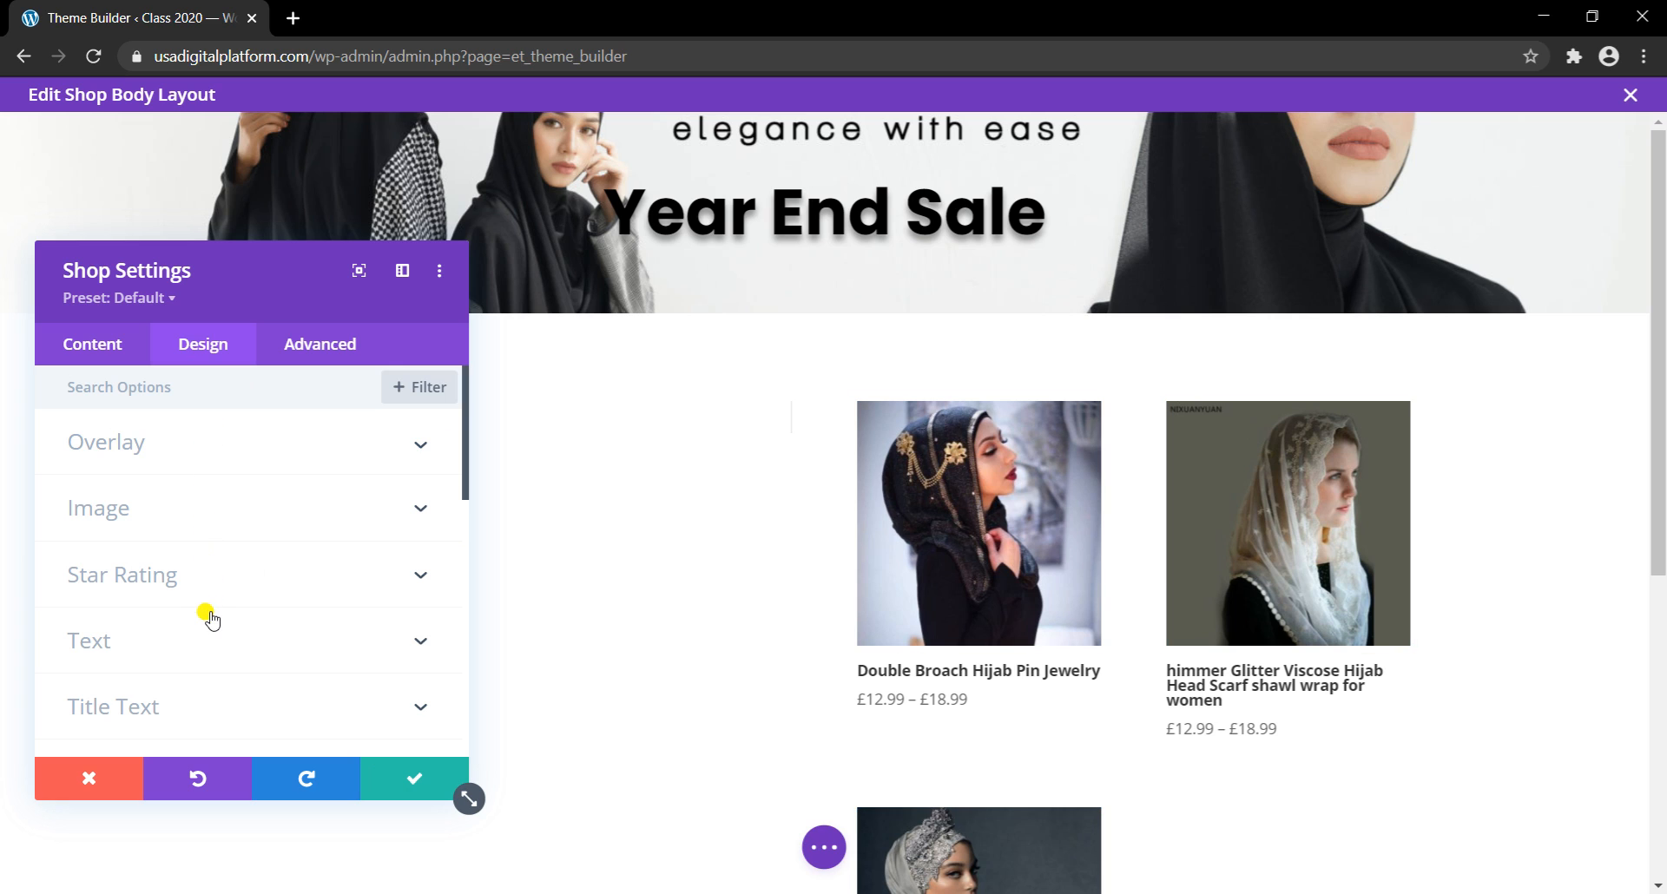
left_click(209, 643)
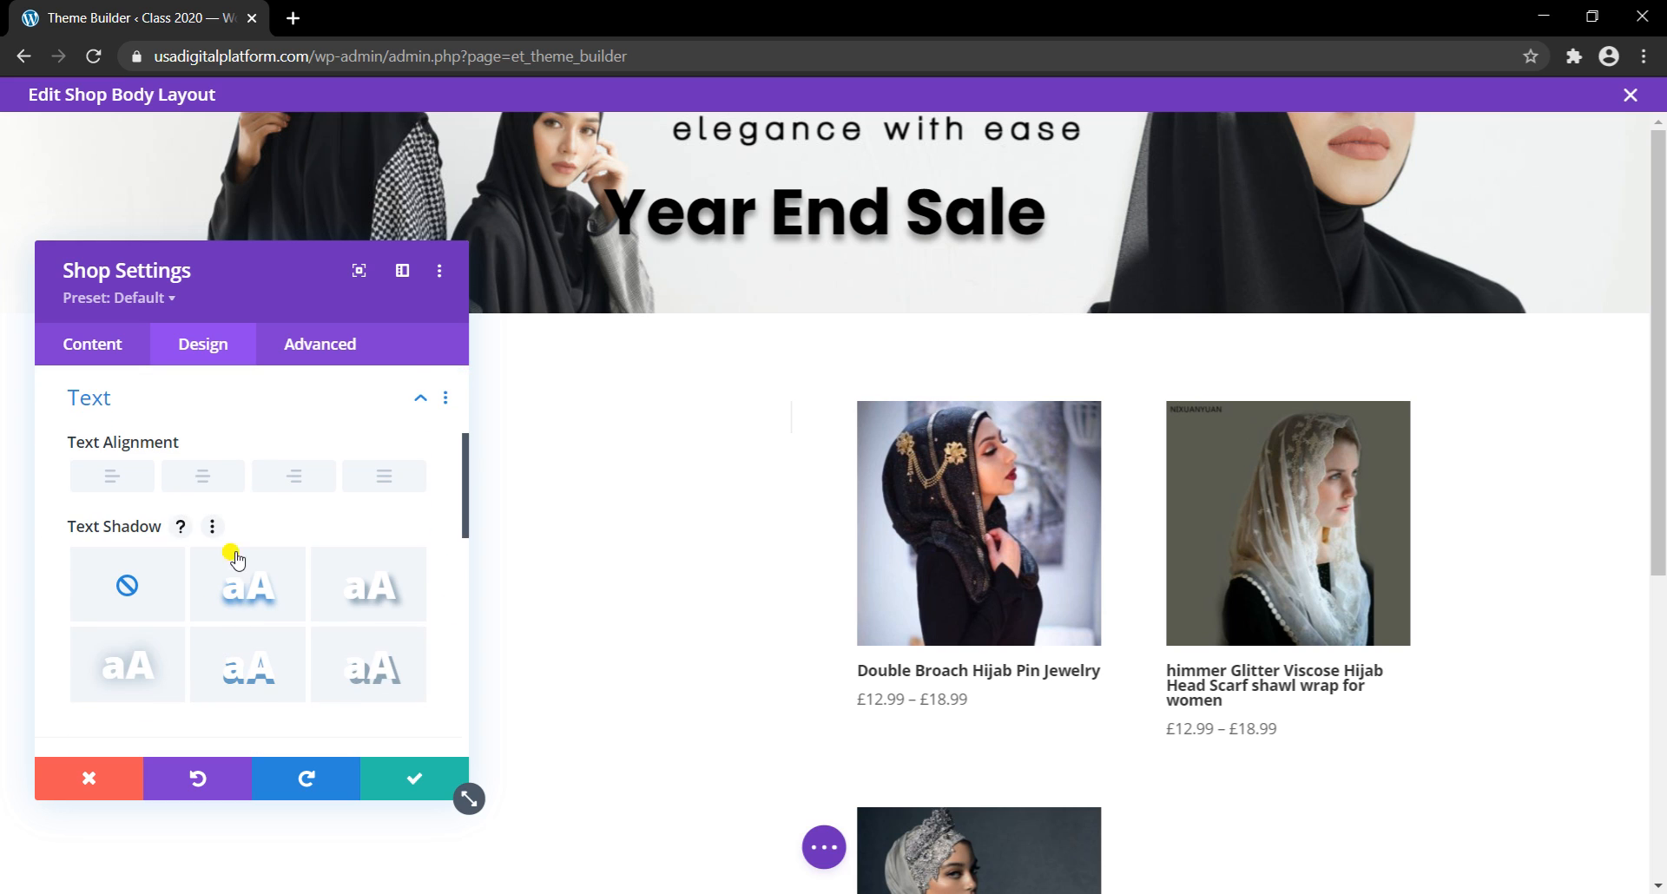
left_click(205, 482)
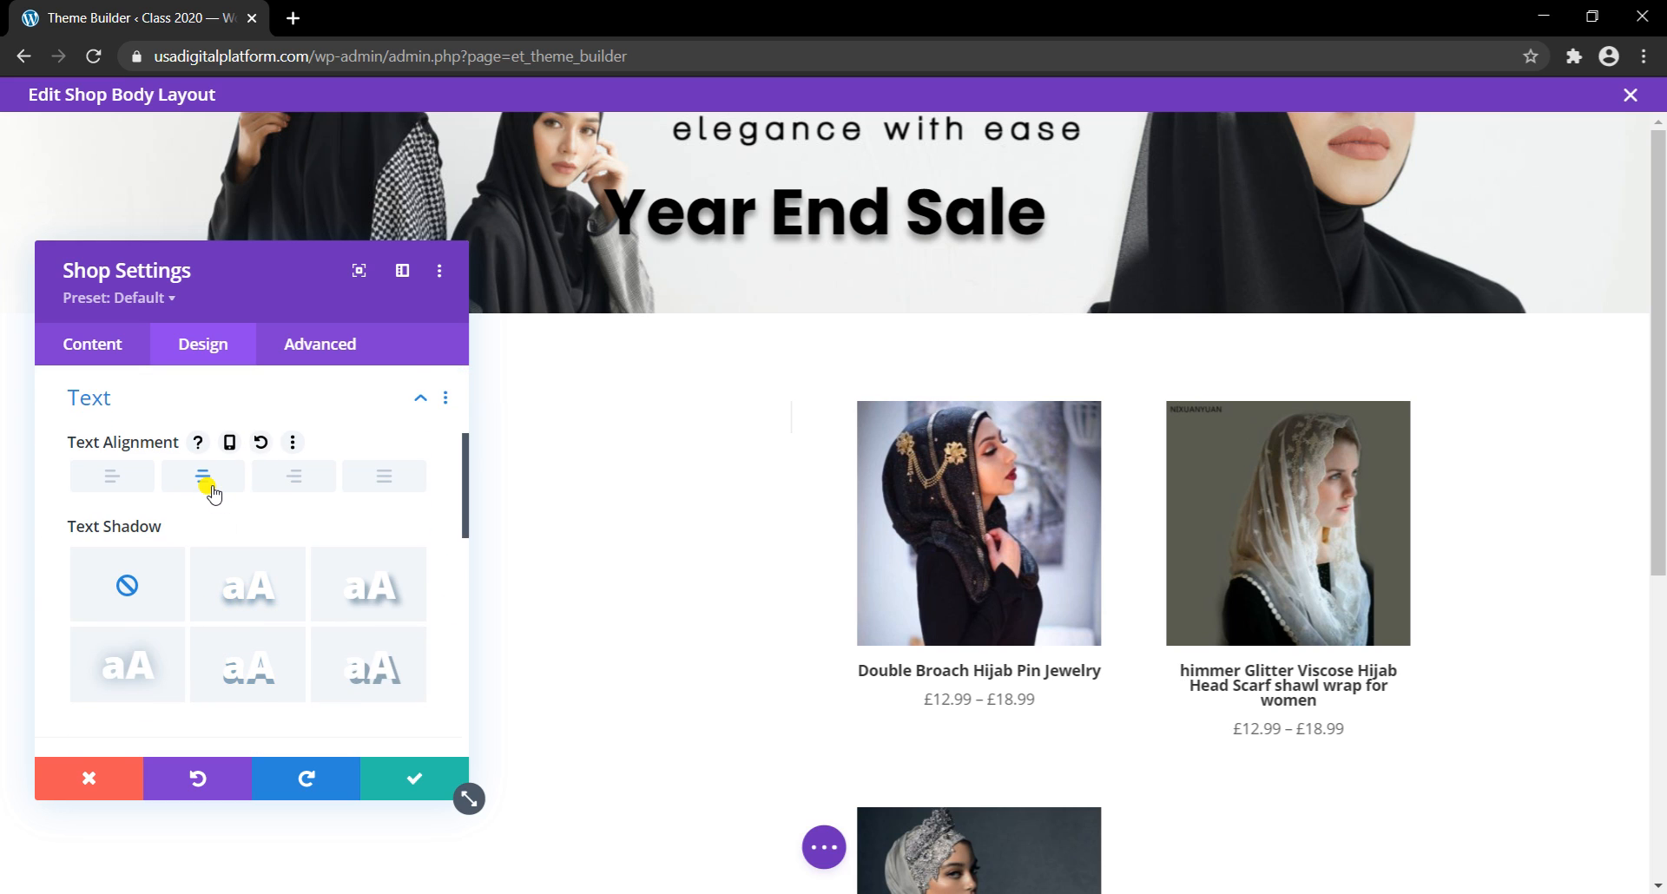
Step: Style the Shop module's product titles with the Poppins font, Bold weight and black (#000000) text color
scroll(213, 493, "down", 5)
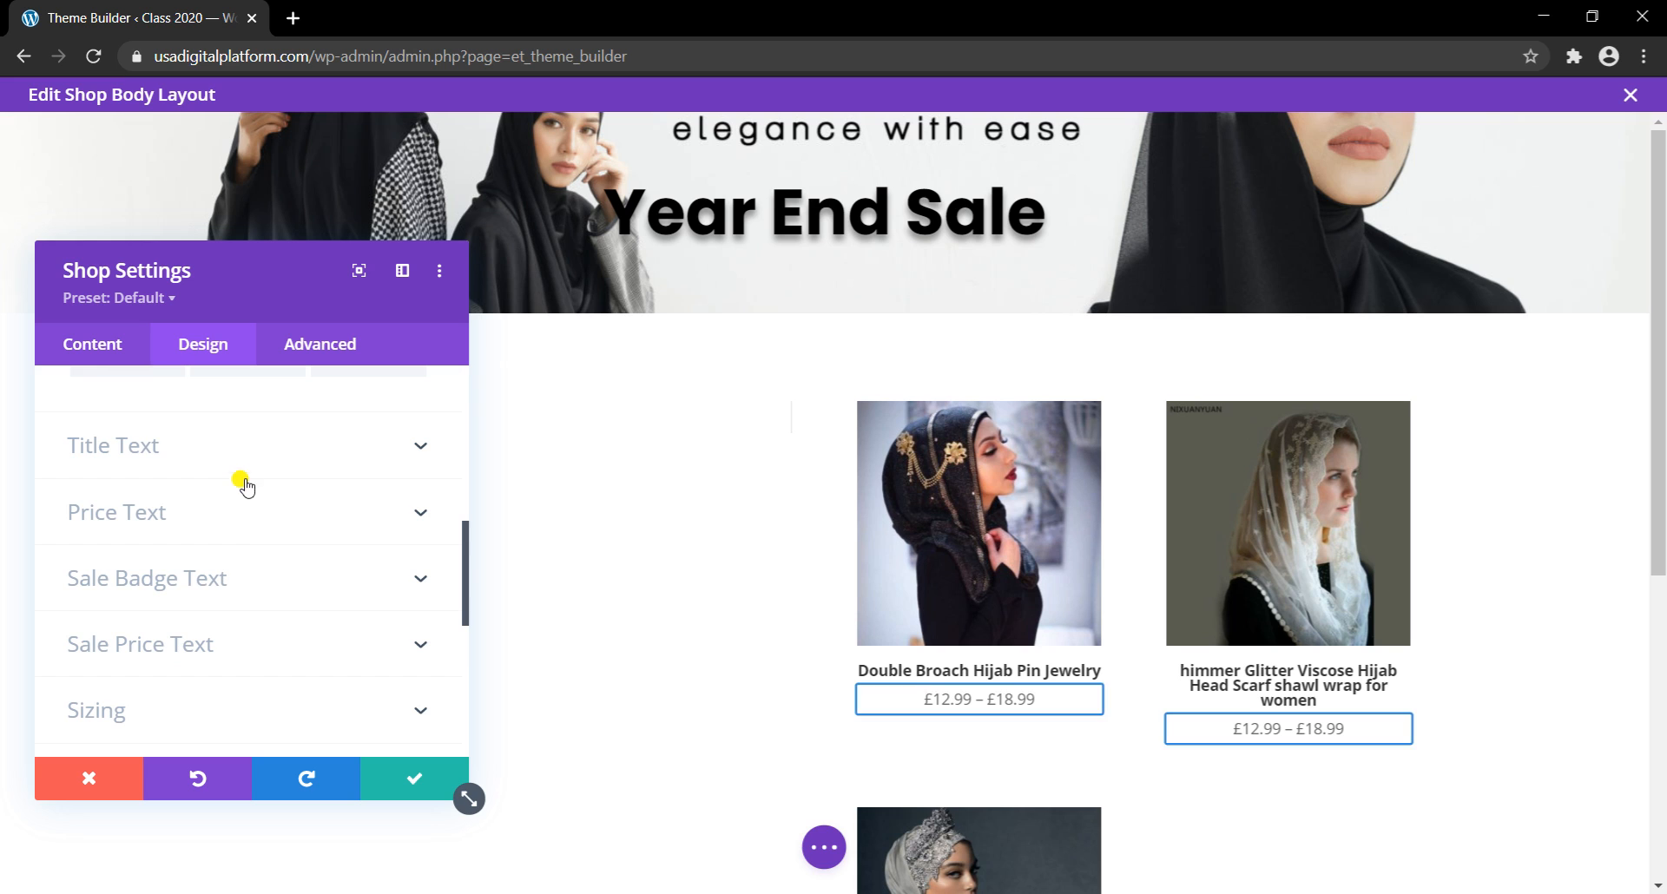
left_click(249, 449)
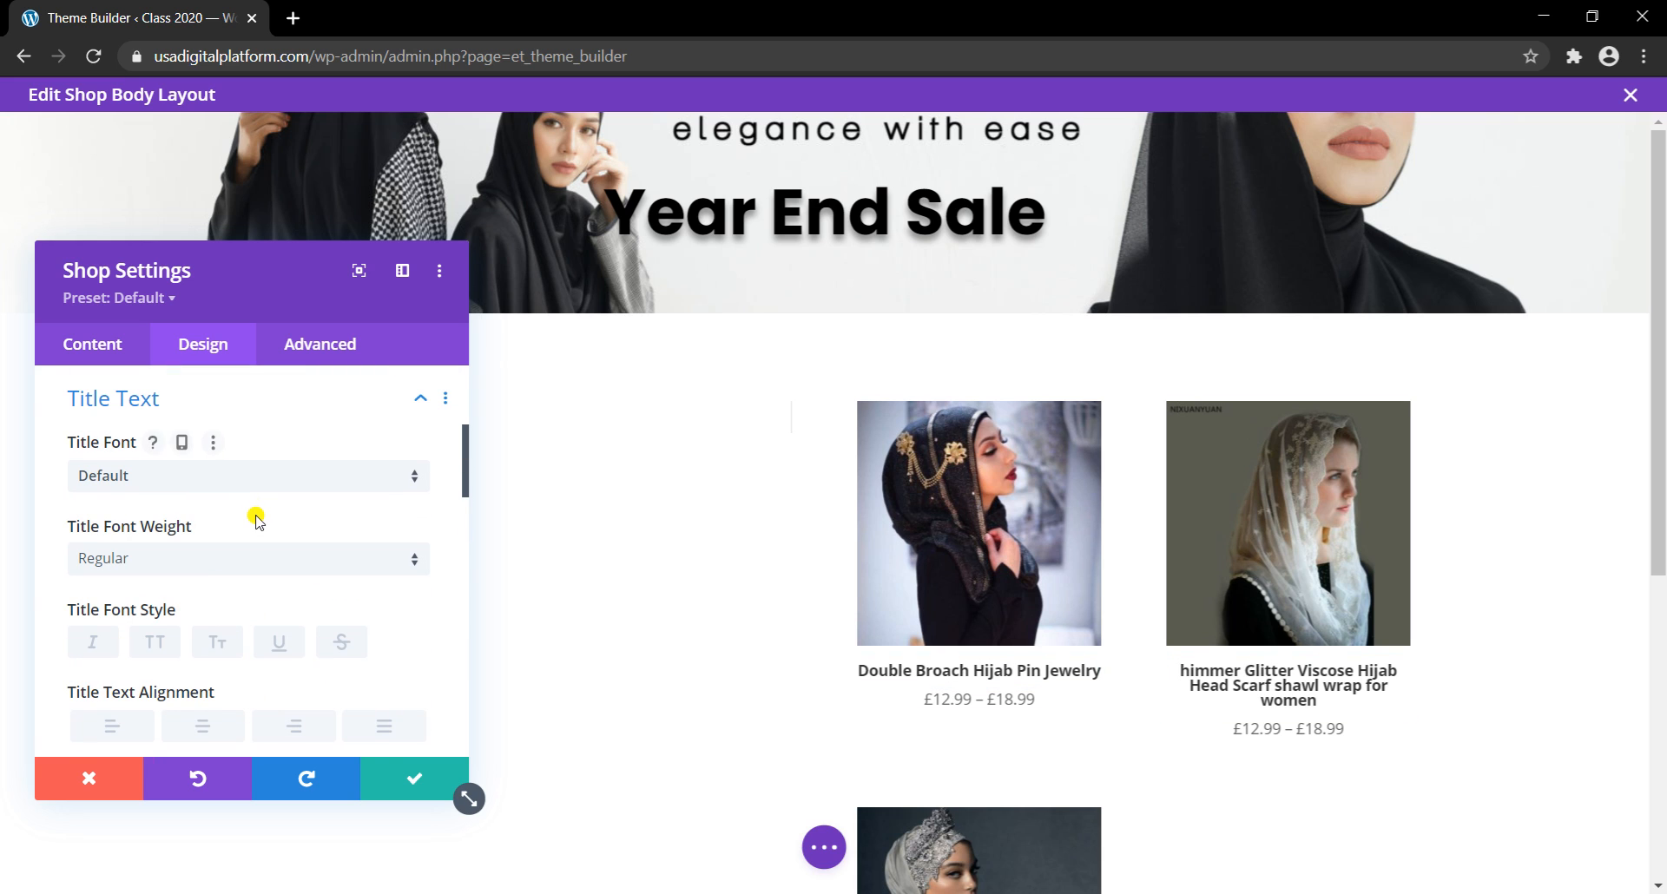
left_click(279, 474)
left_click(233, 283)
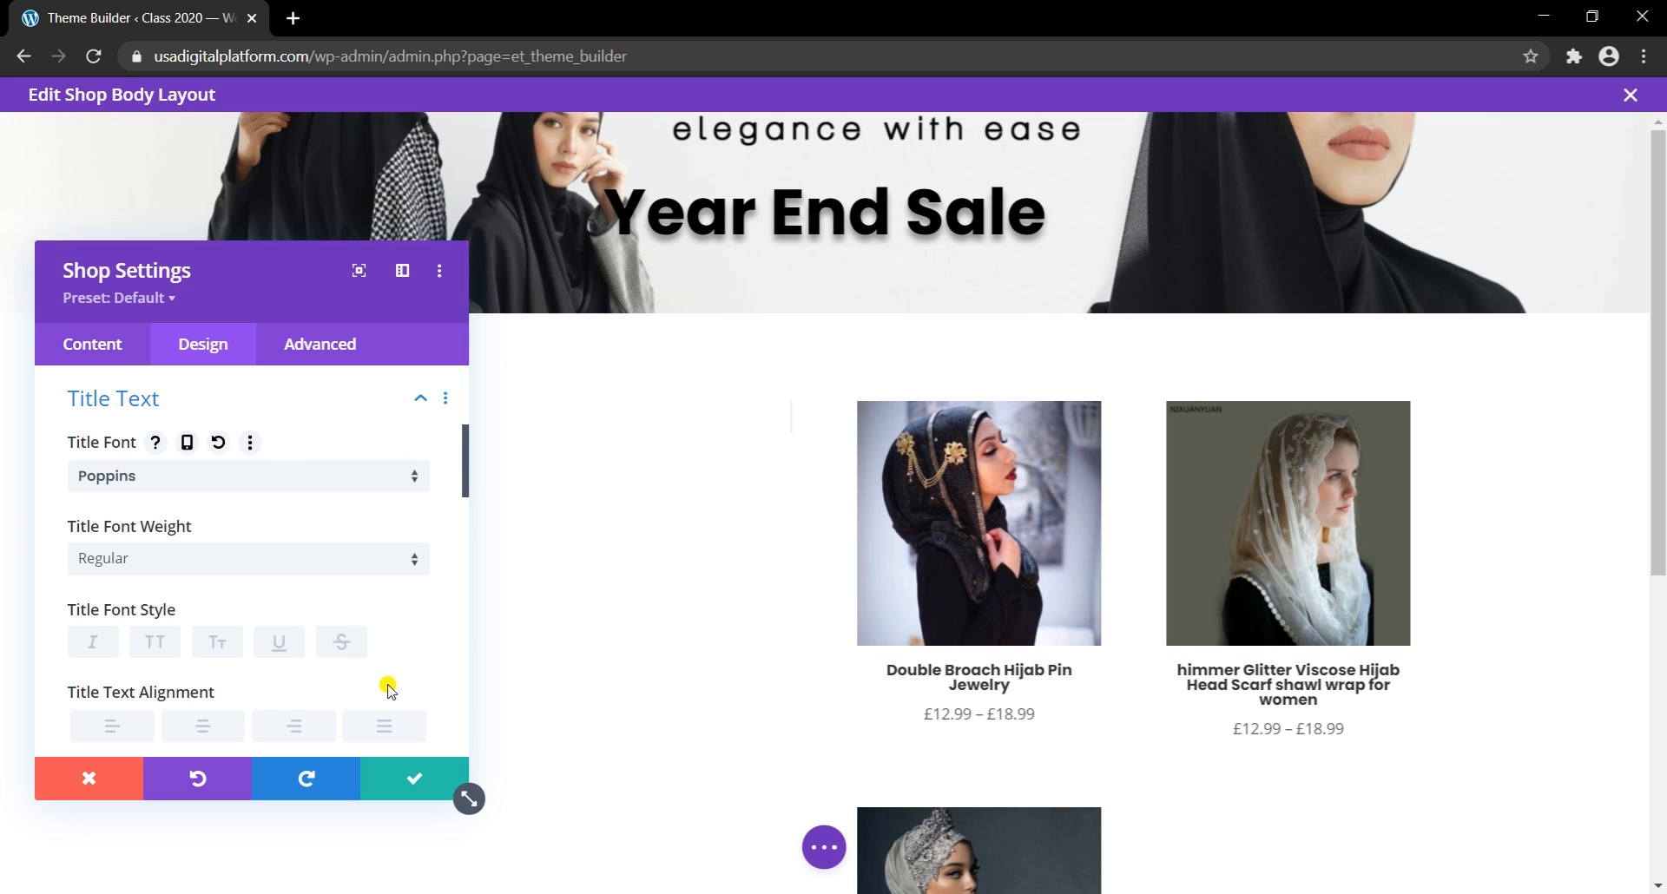
left_click(276, 573)
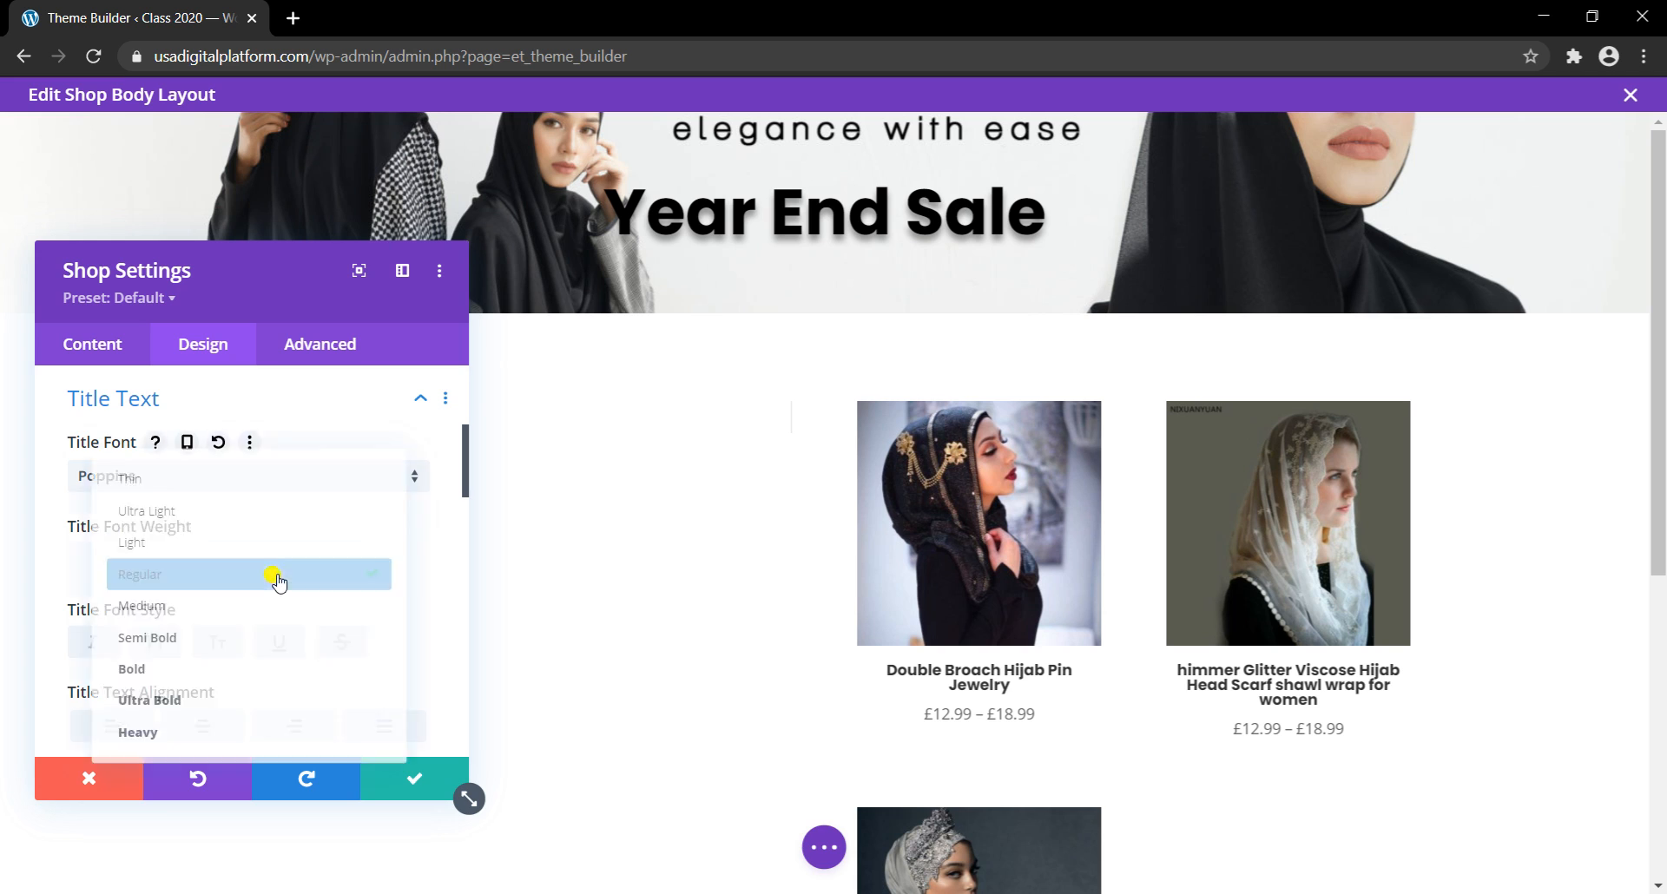
left_click(192, 670)
scroll(276, 573, "down", 2)
scroll(275, 577, "down", 2)
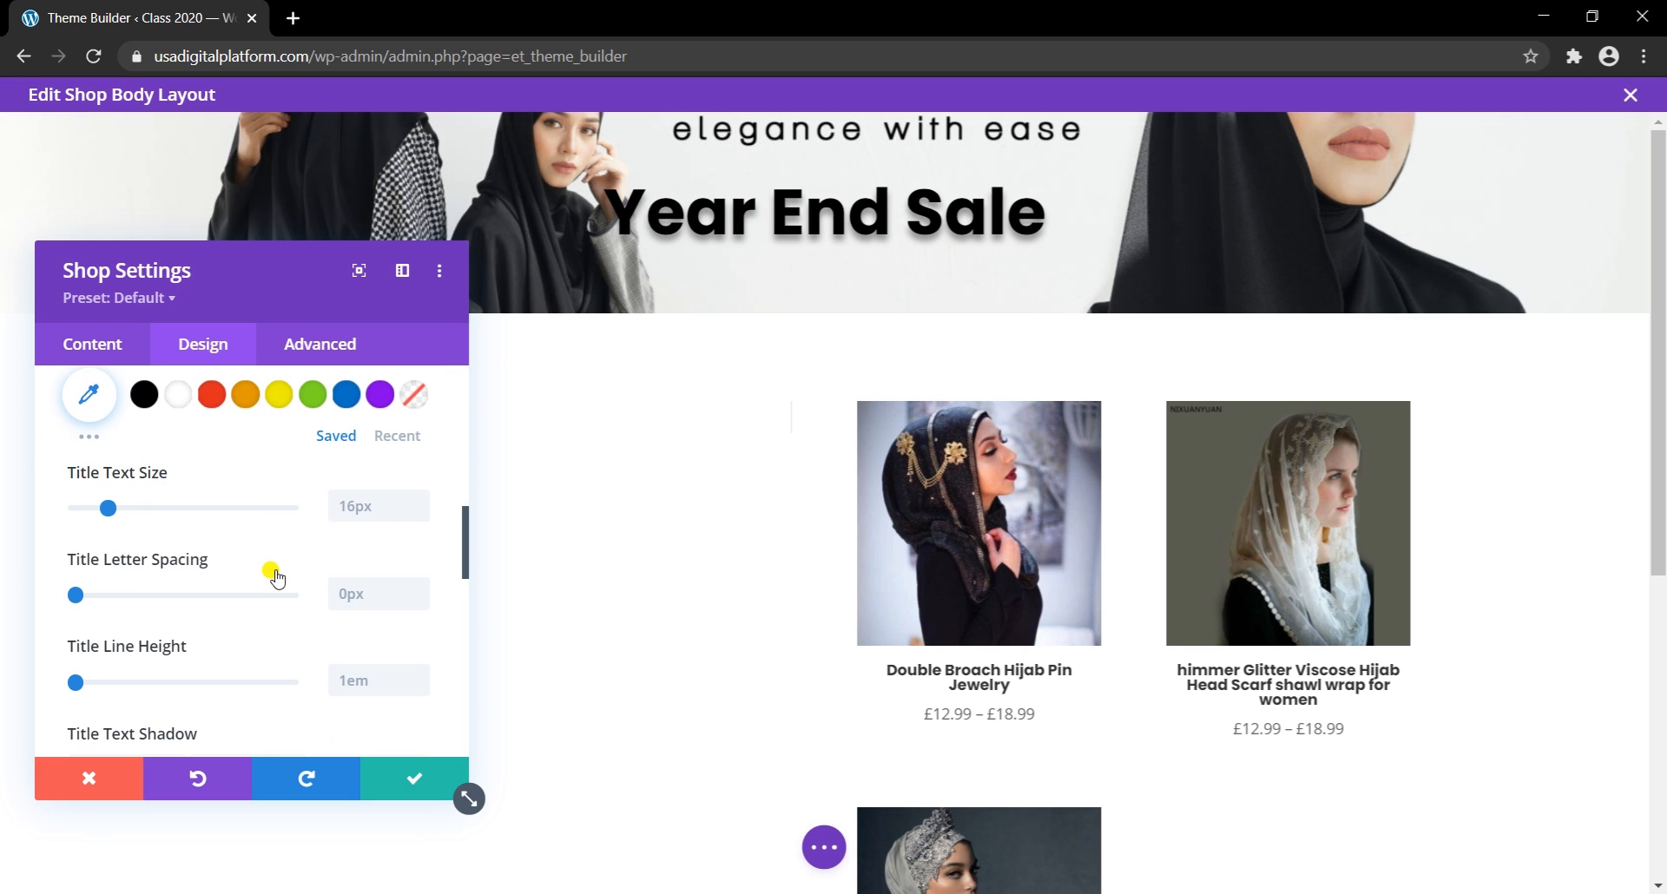
scroll(152, 488, "up", 1)
left_click(149, 493)
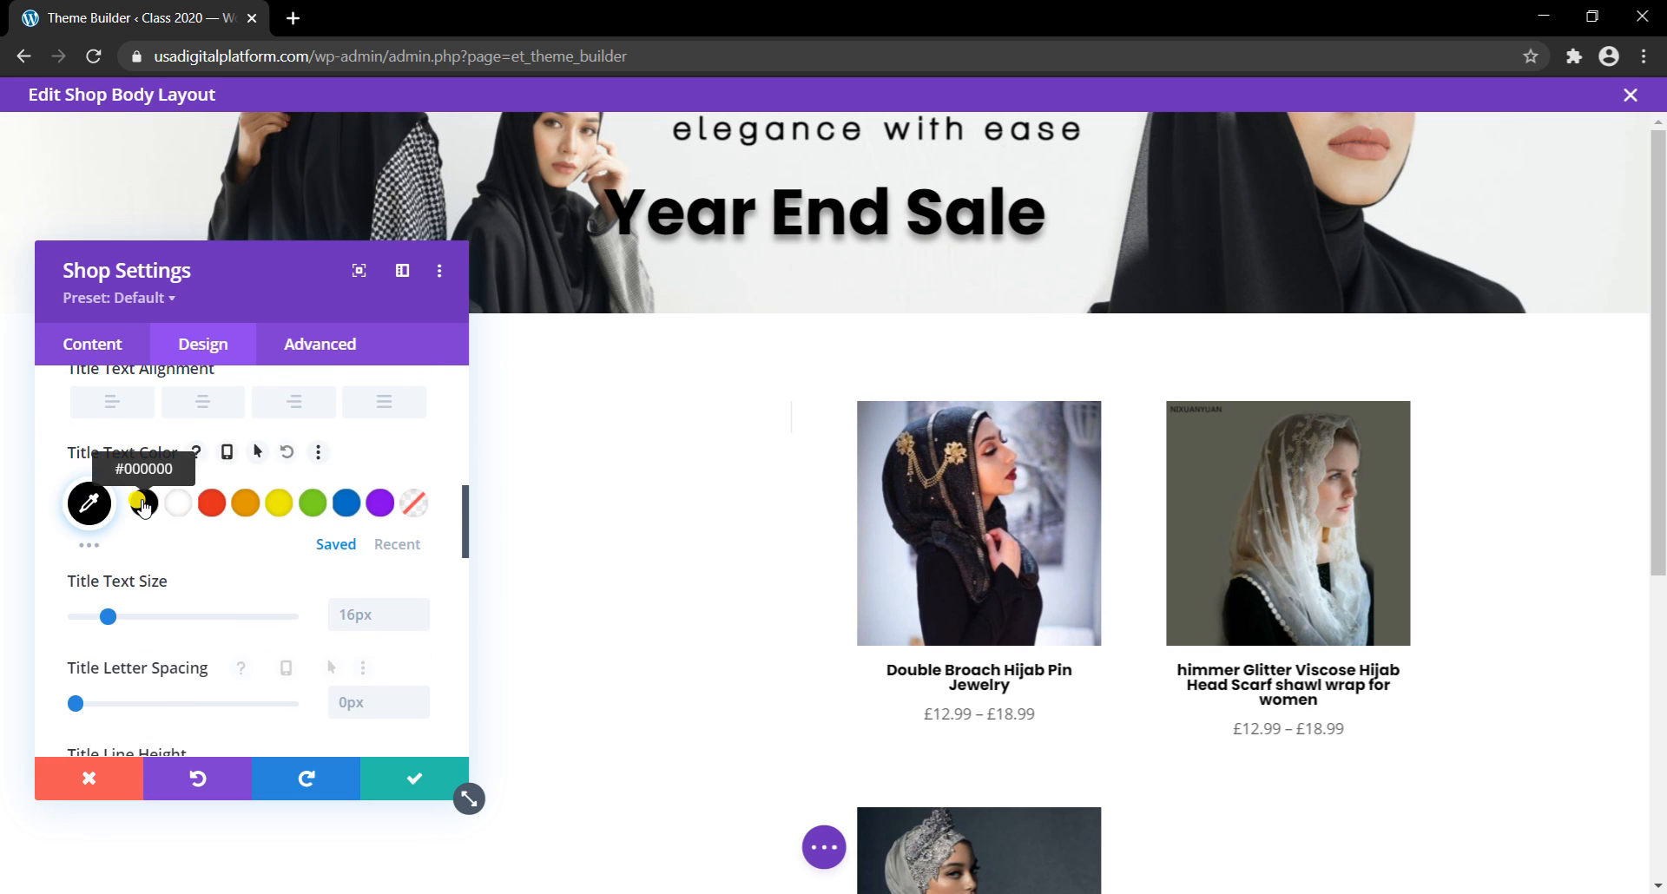
Step: Set the Shop module's price text to the Poppins font with Bold weight
scroll(185, 547, "down", 5)
scroll(190, 552, "down", 1)
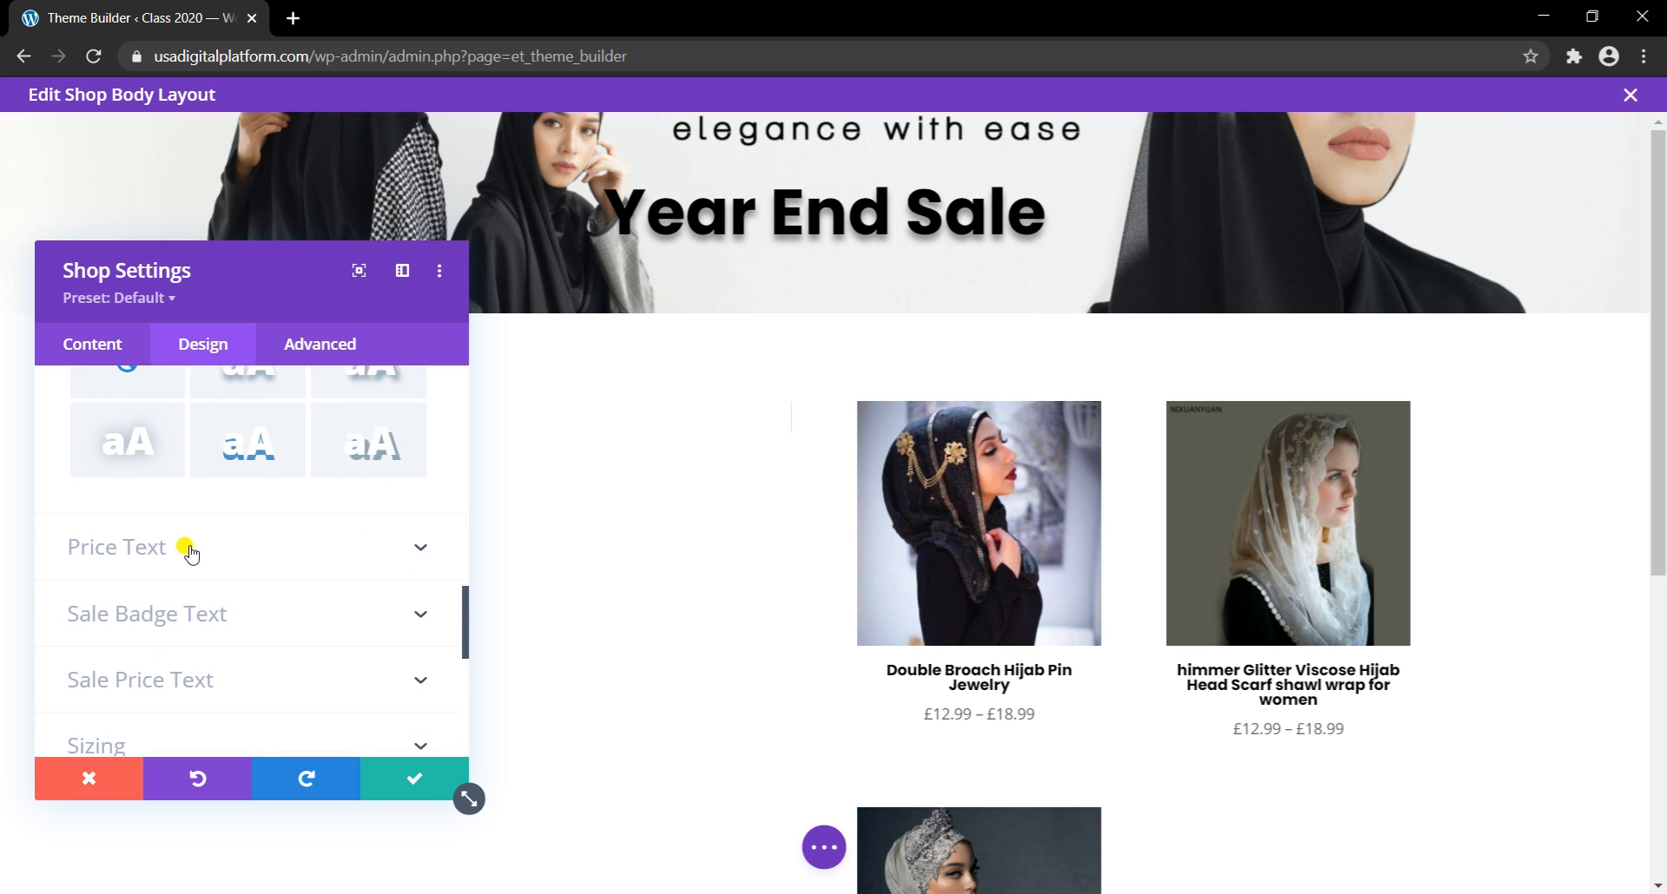
left_click(193, 544)
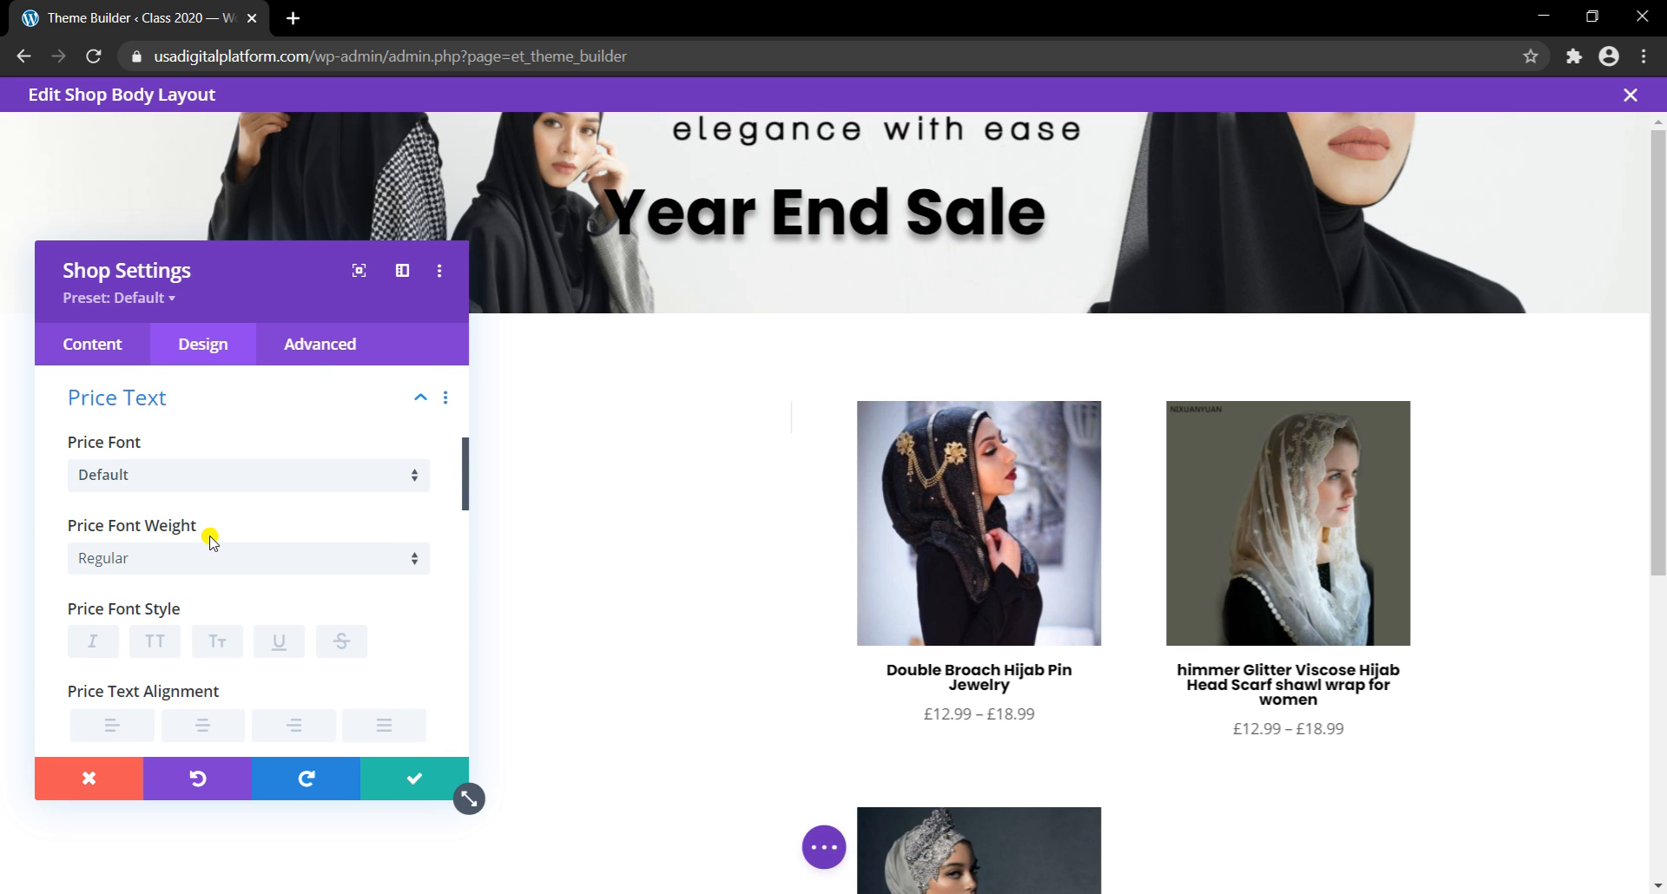
left_click(197, 477)
left_click(212, 283)
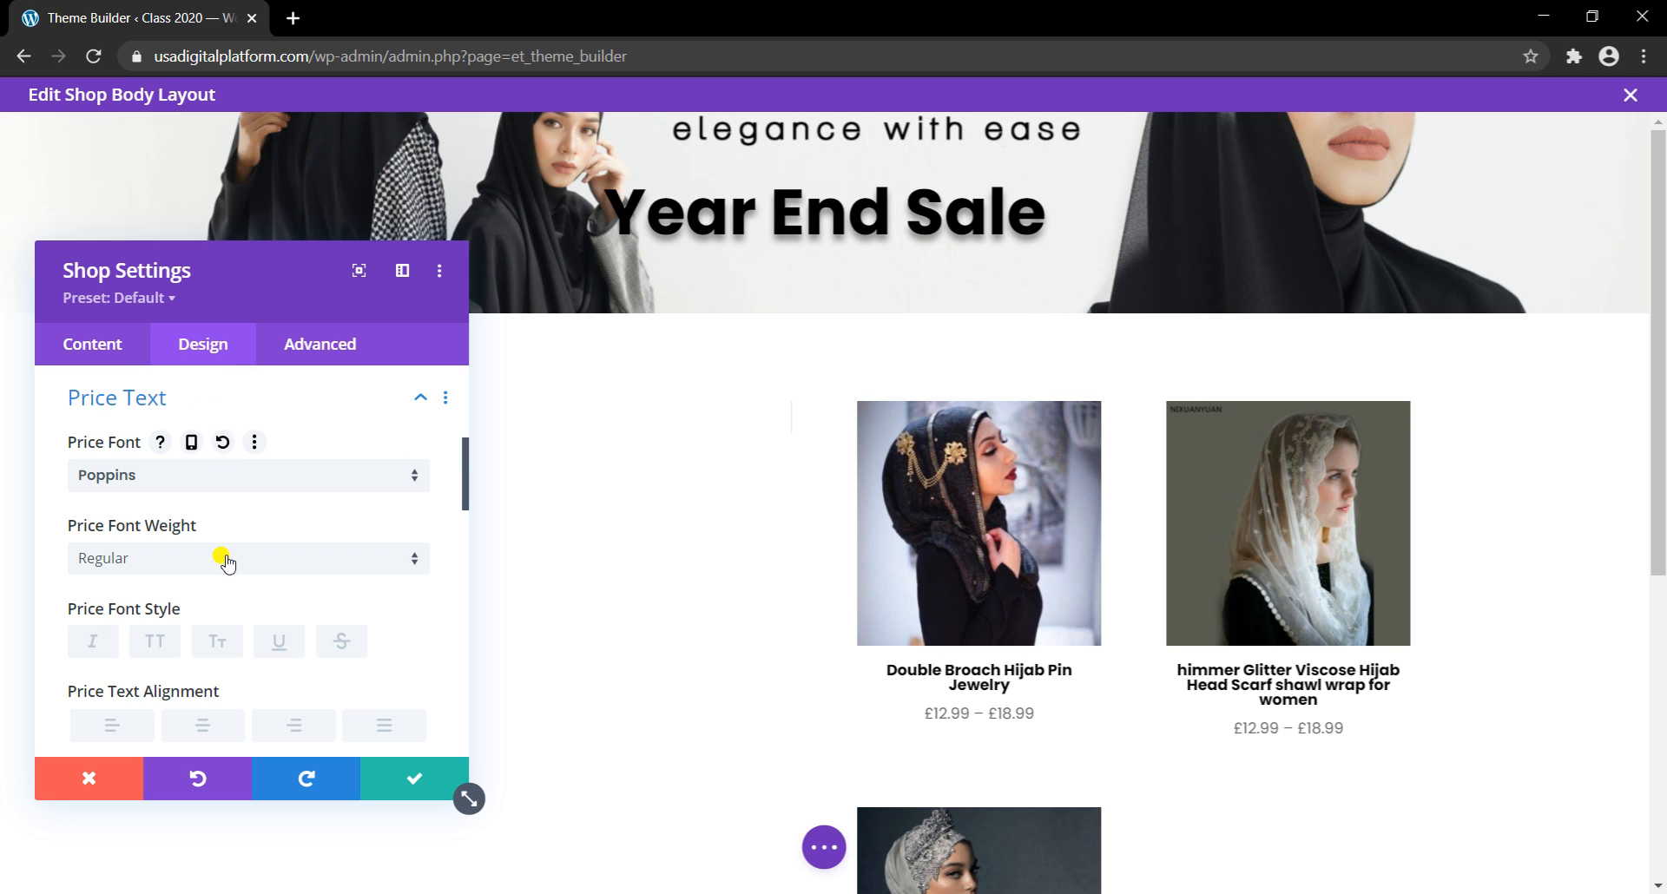
left_click(223, 560)
left_click(164, 675)
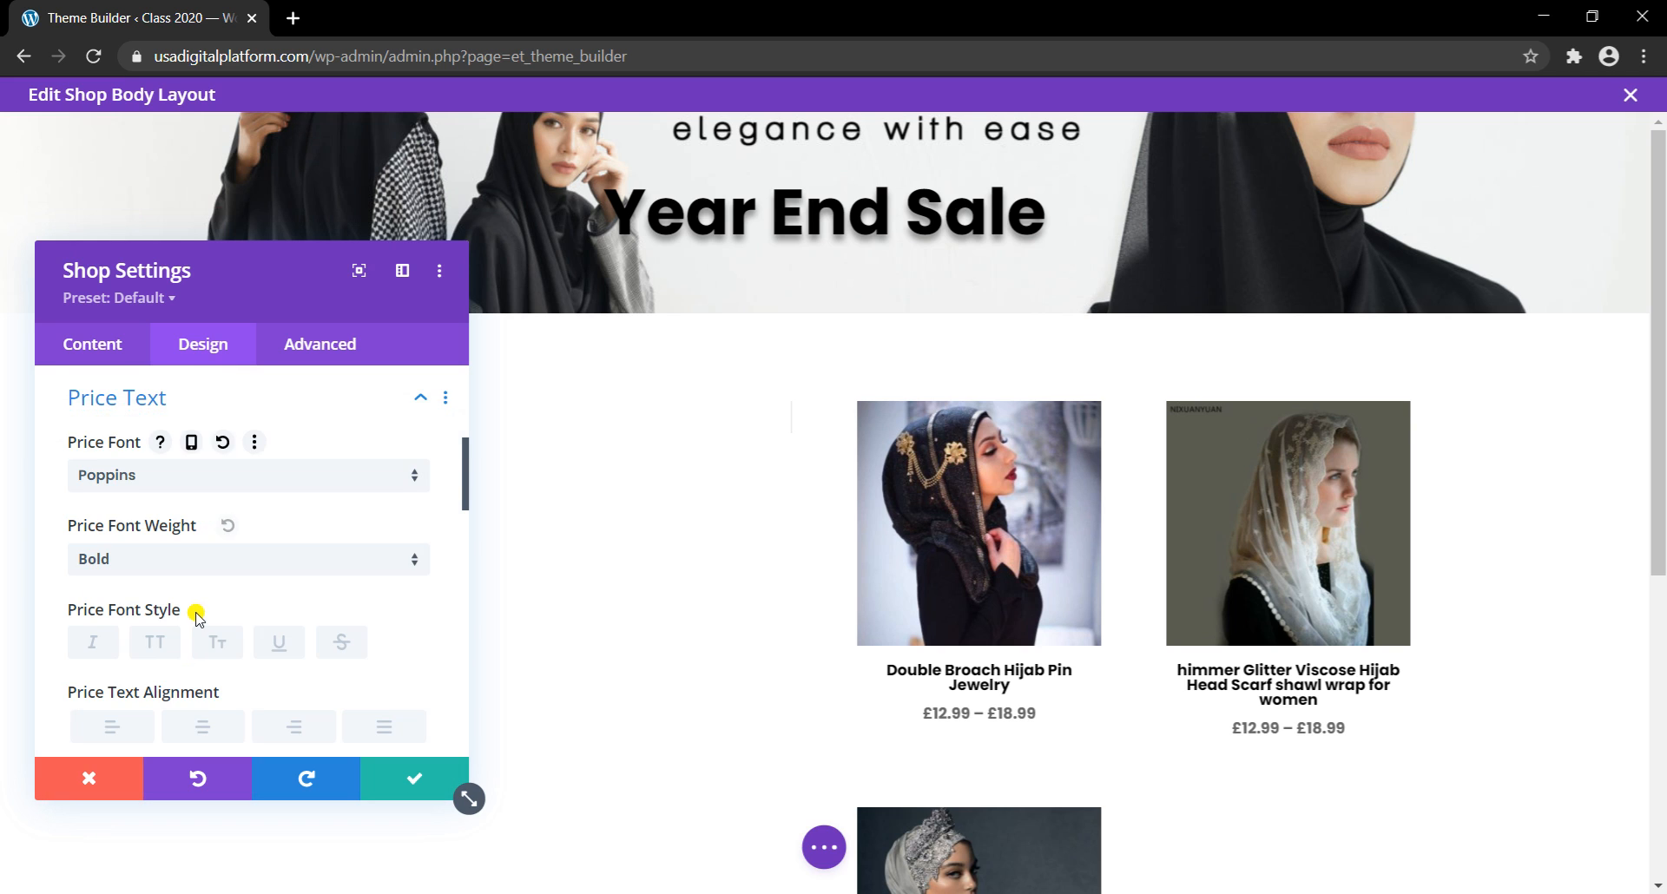
Step: Color the Shop module's price text with the purple swatch from the saved colors
scroll(196, 612, "down", 3)
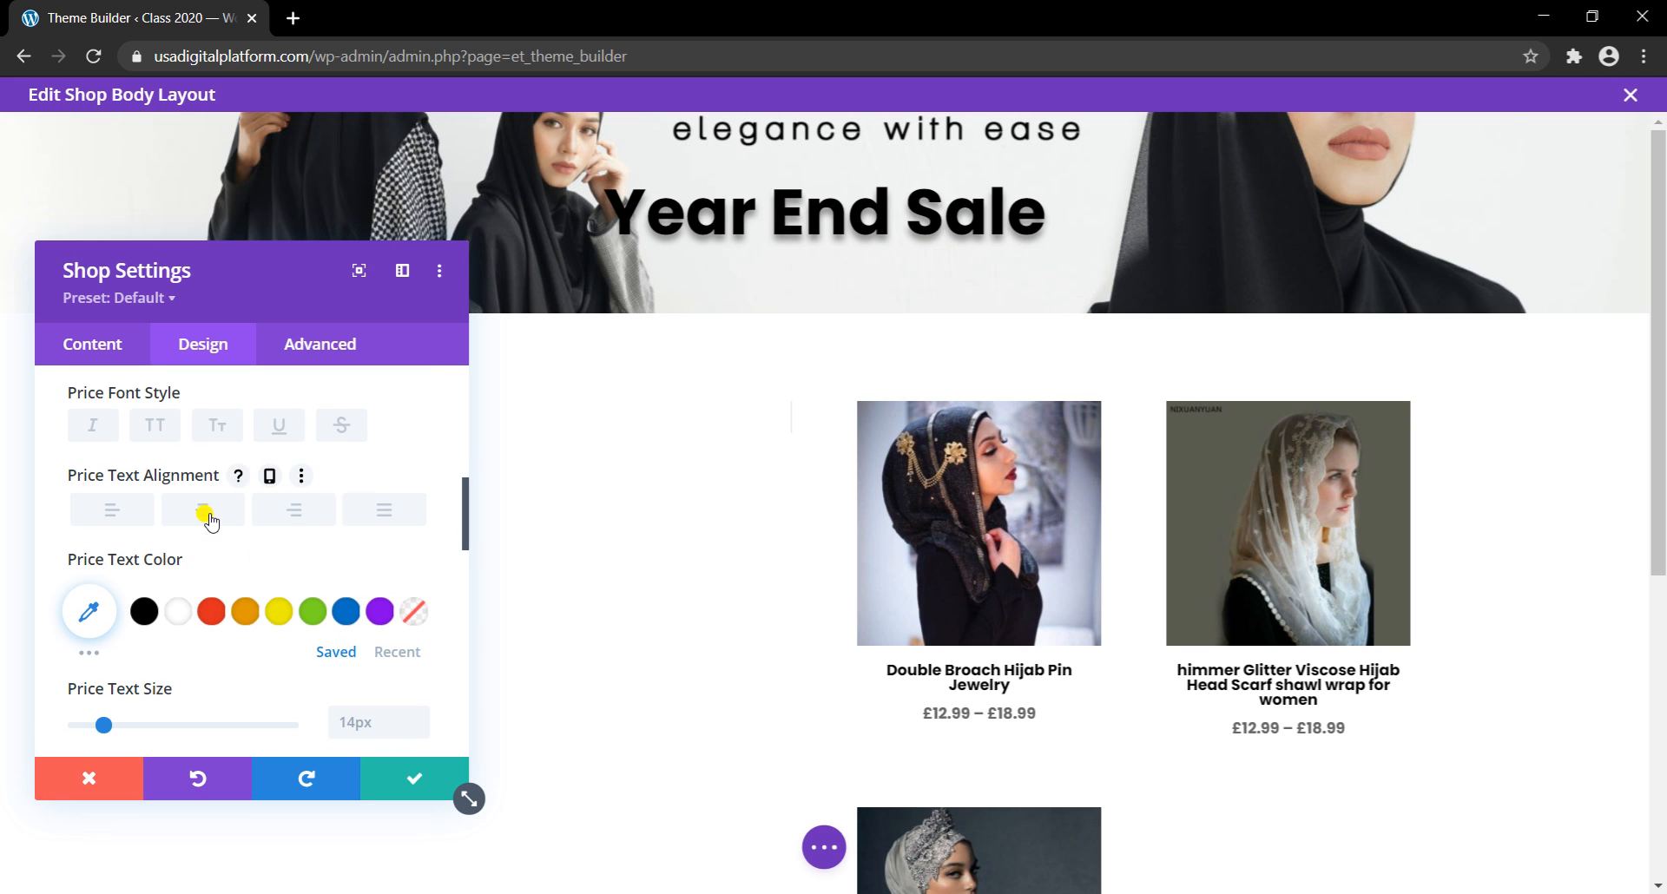
scroll(212, 521, "down", 4)
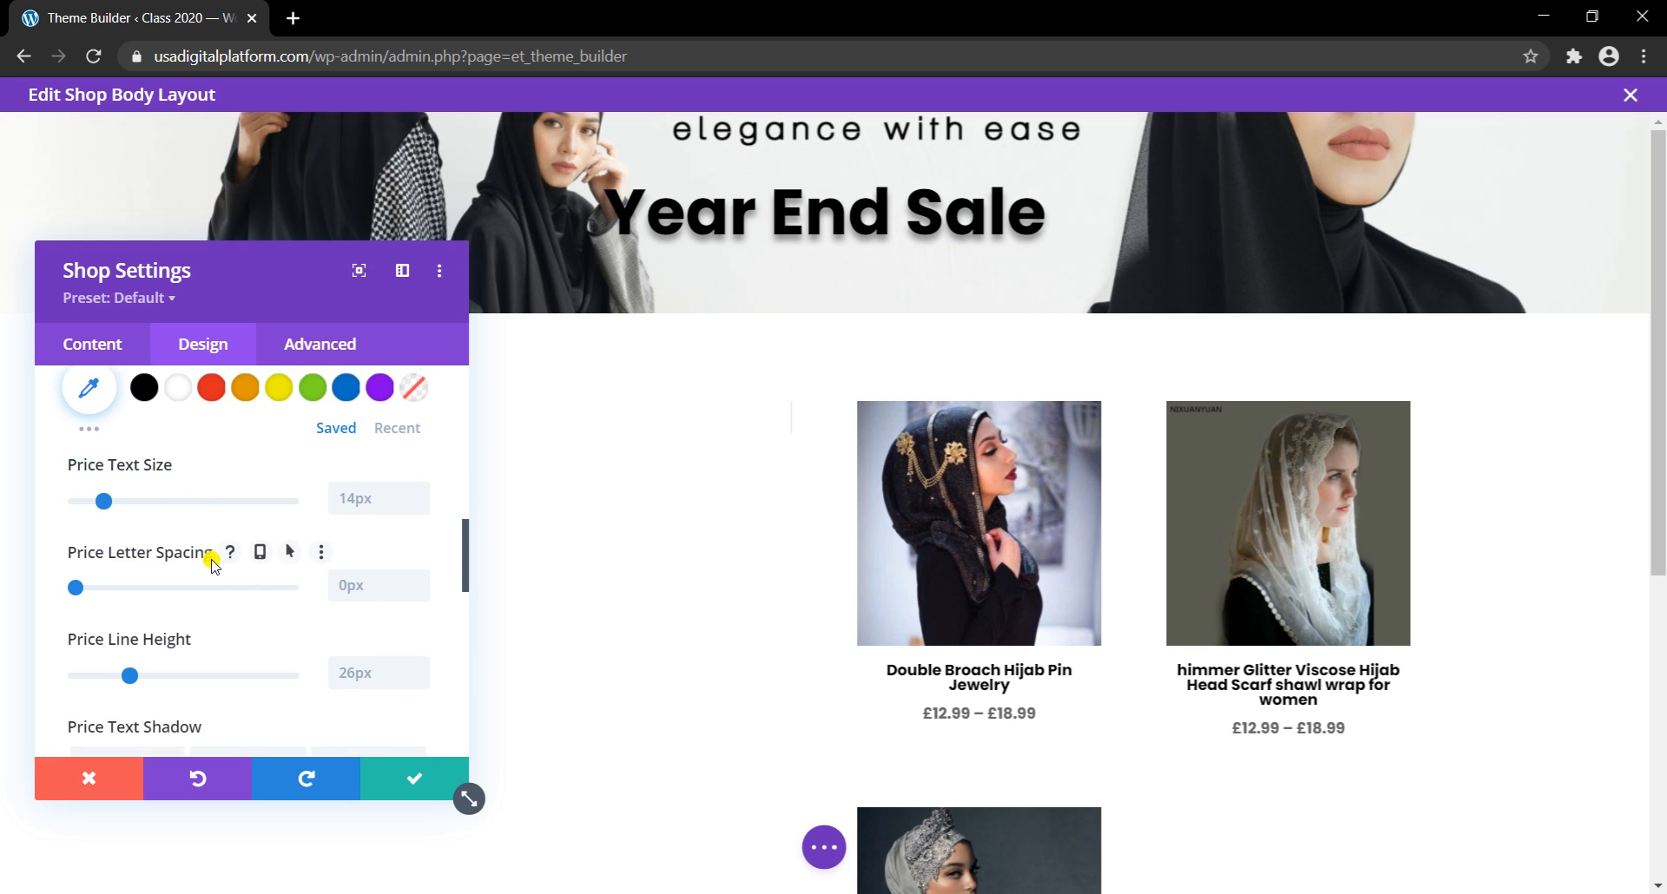
left_click(377, 396)
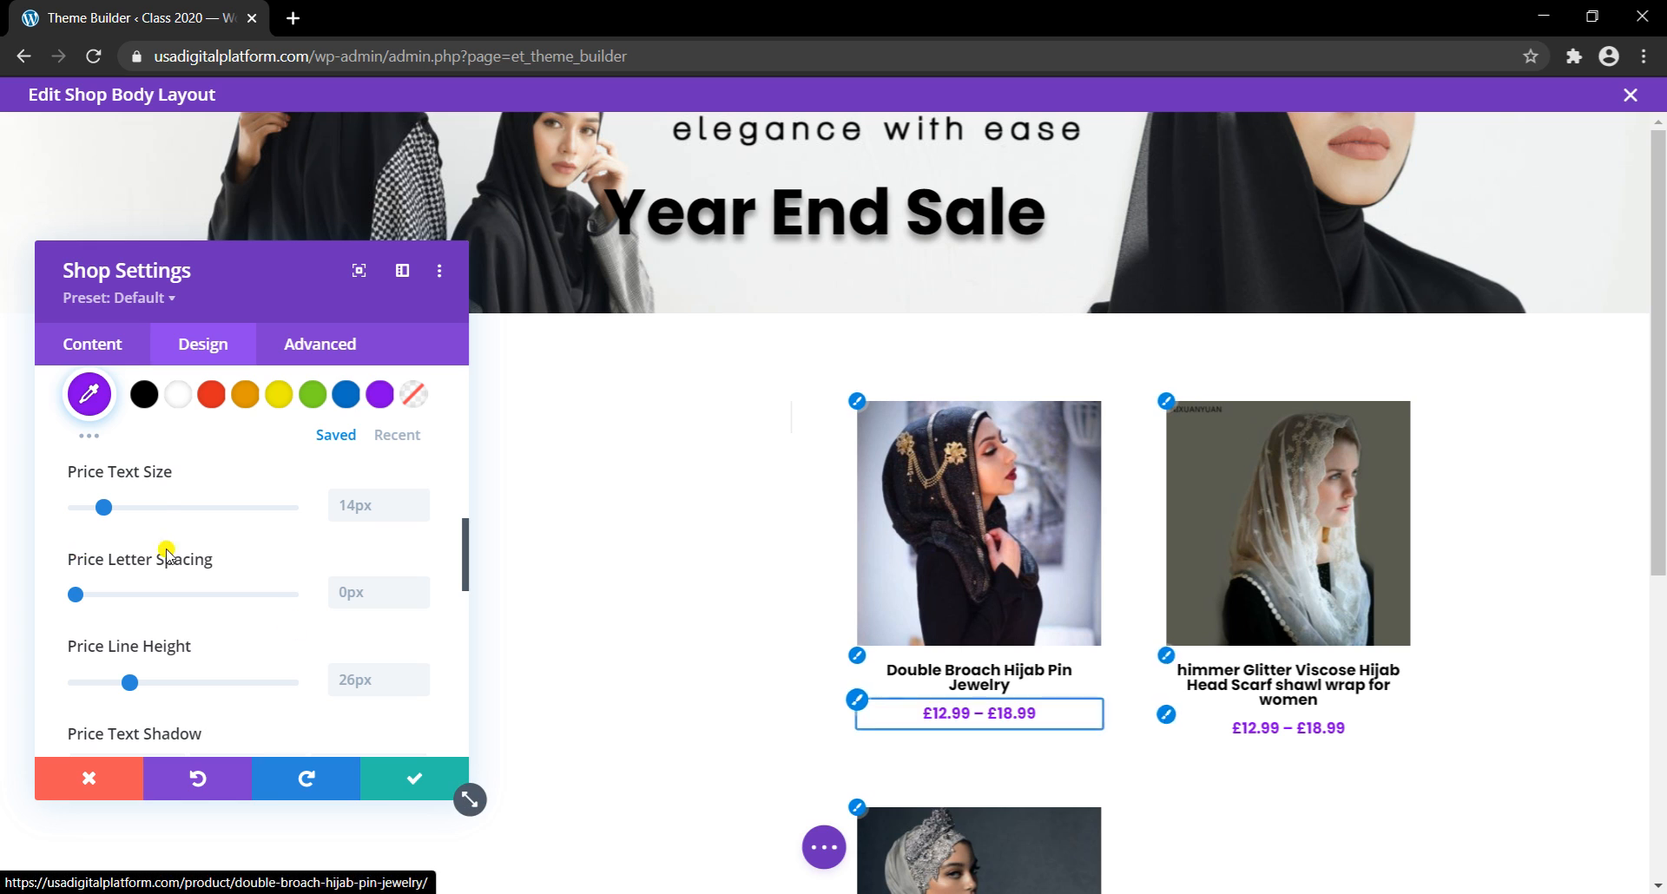
scroll(208, 525, "down", 3)
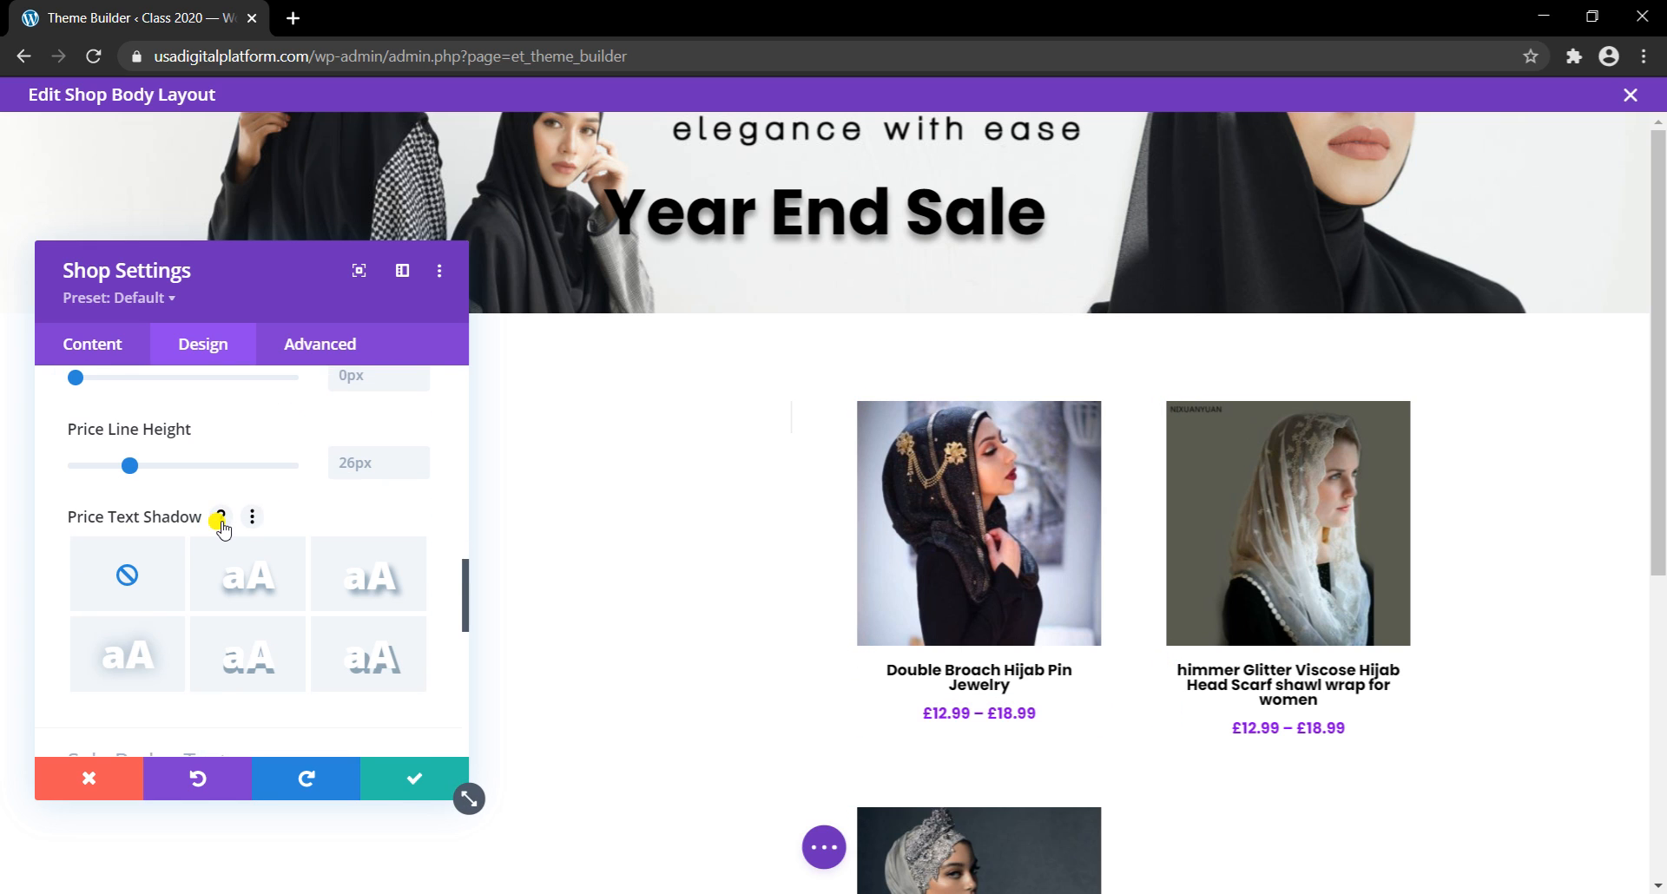
left_click(230, 577)
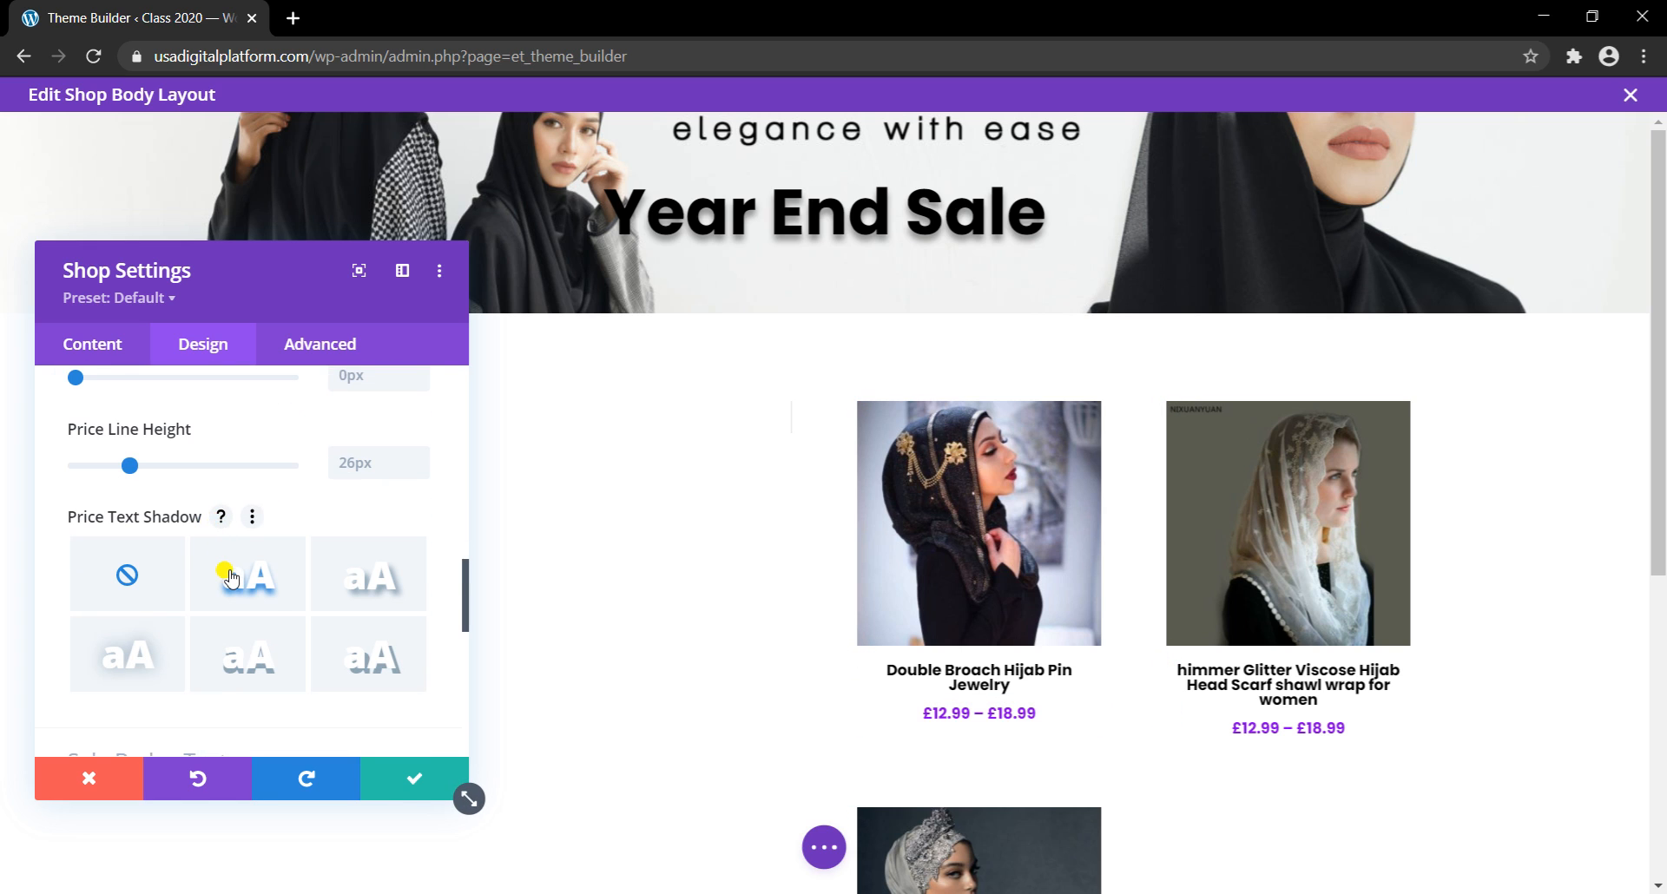
left_click(172, 583)
scroll(198, 576, "down", 4)
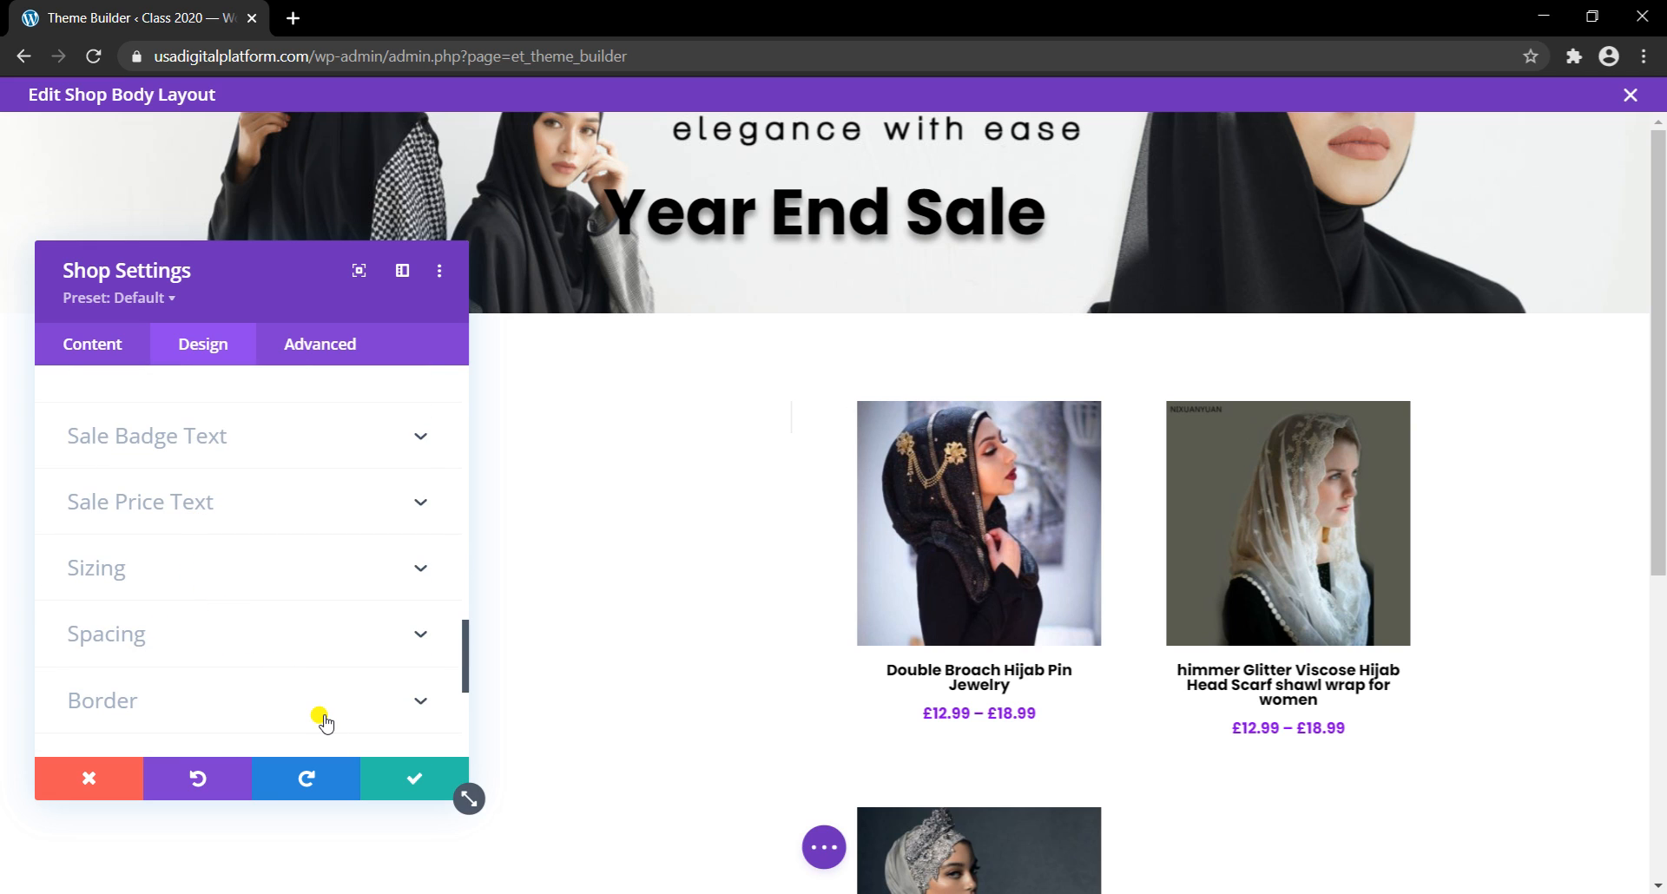
scroll(261, 551, "up", 4)
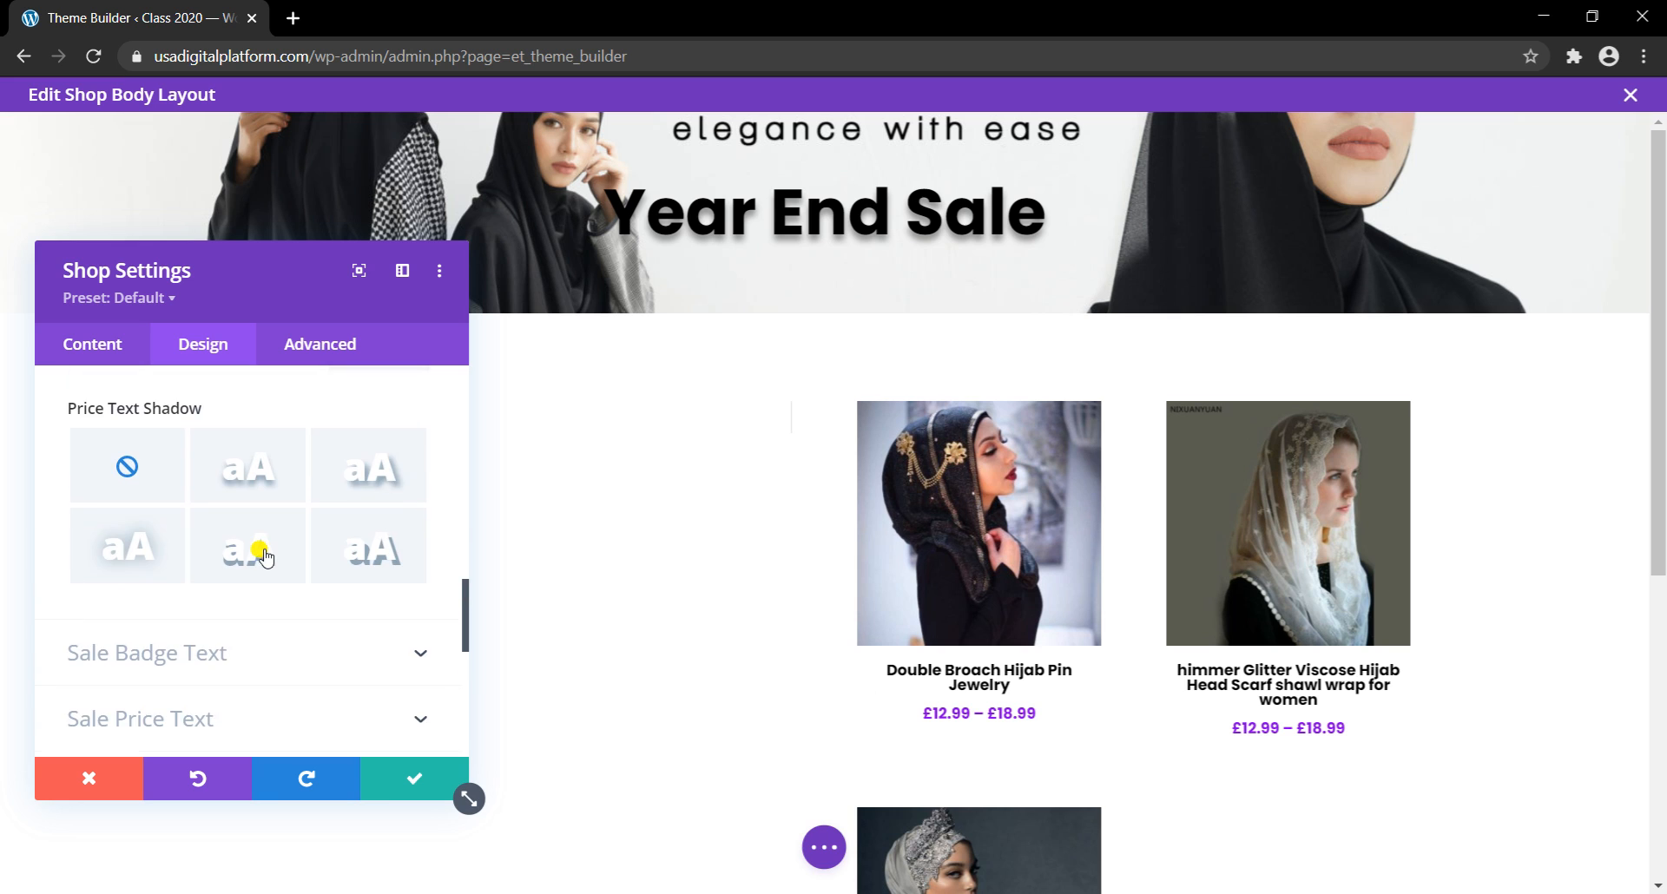
Step: Set the Shop module's title text size to 17px and save the module settings
scroll(263, 556, "up", 5)
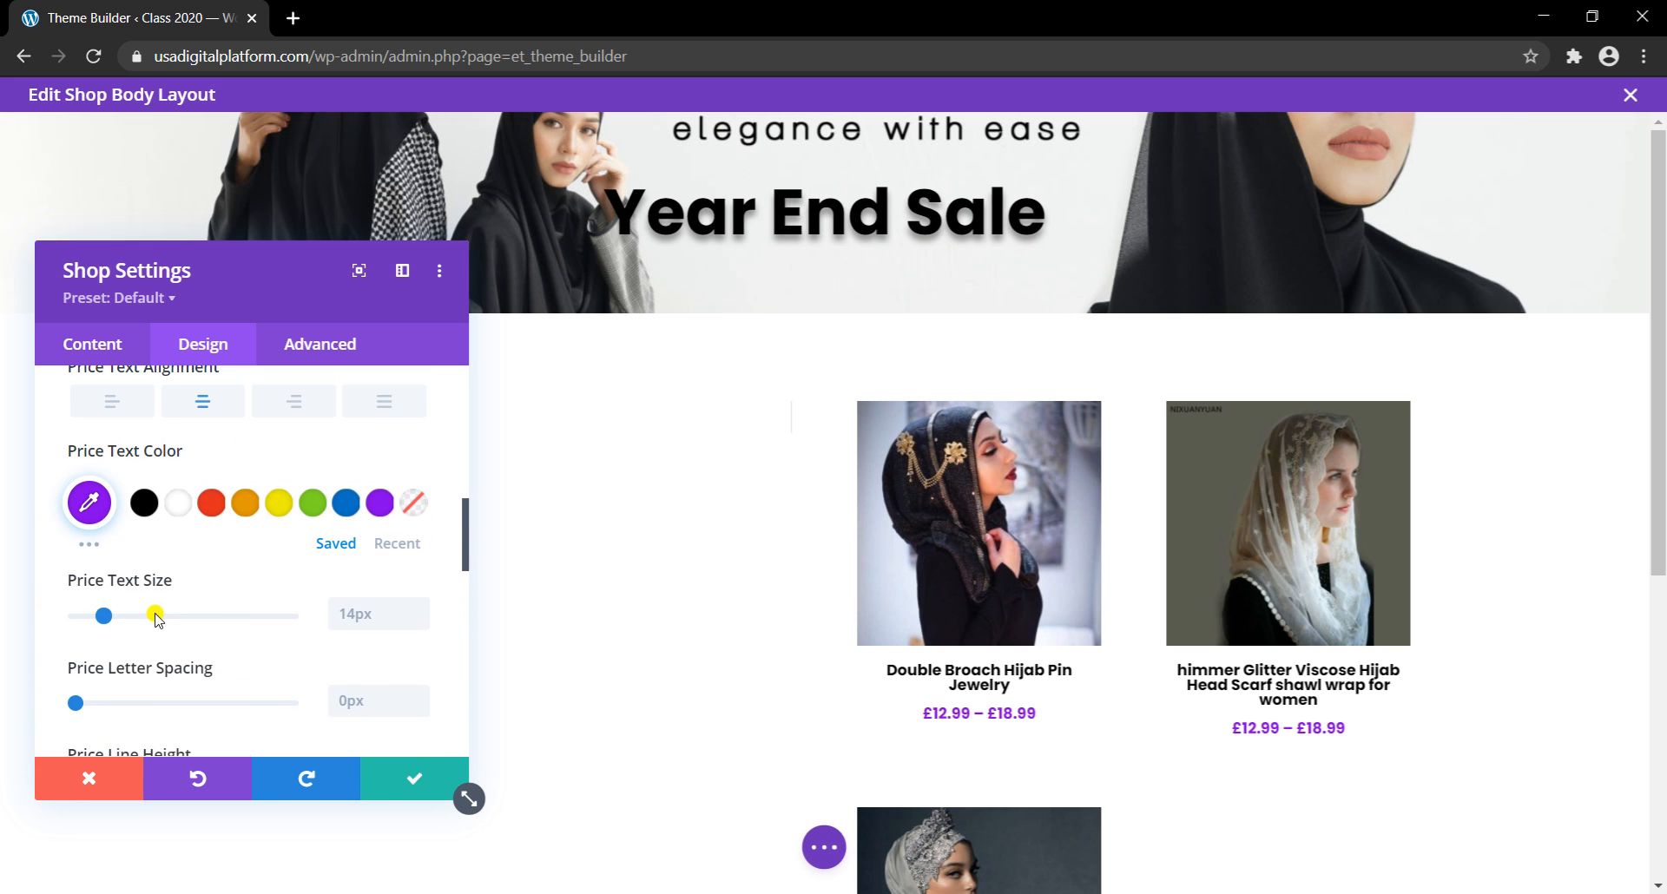
scroll(128, 618, "up", 6)
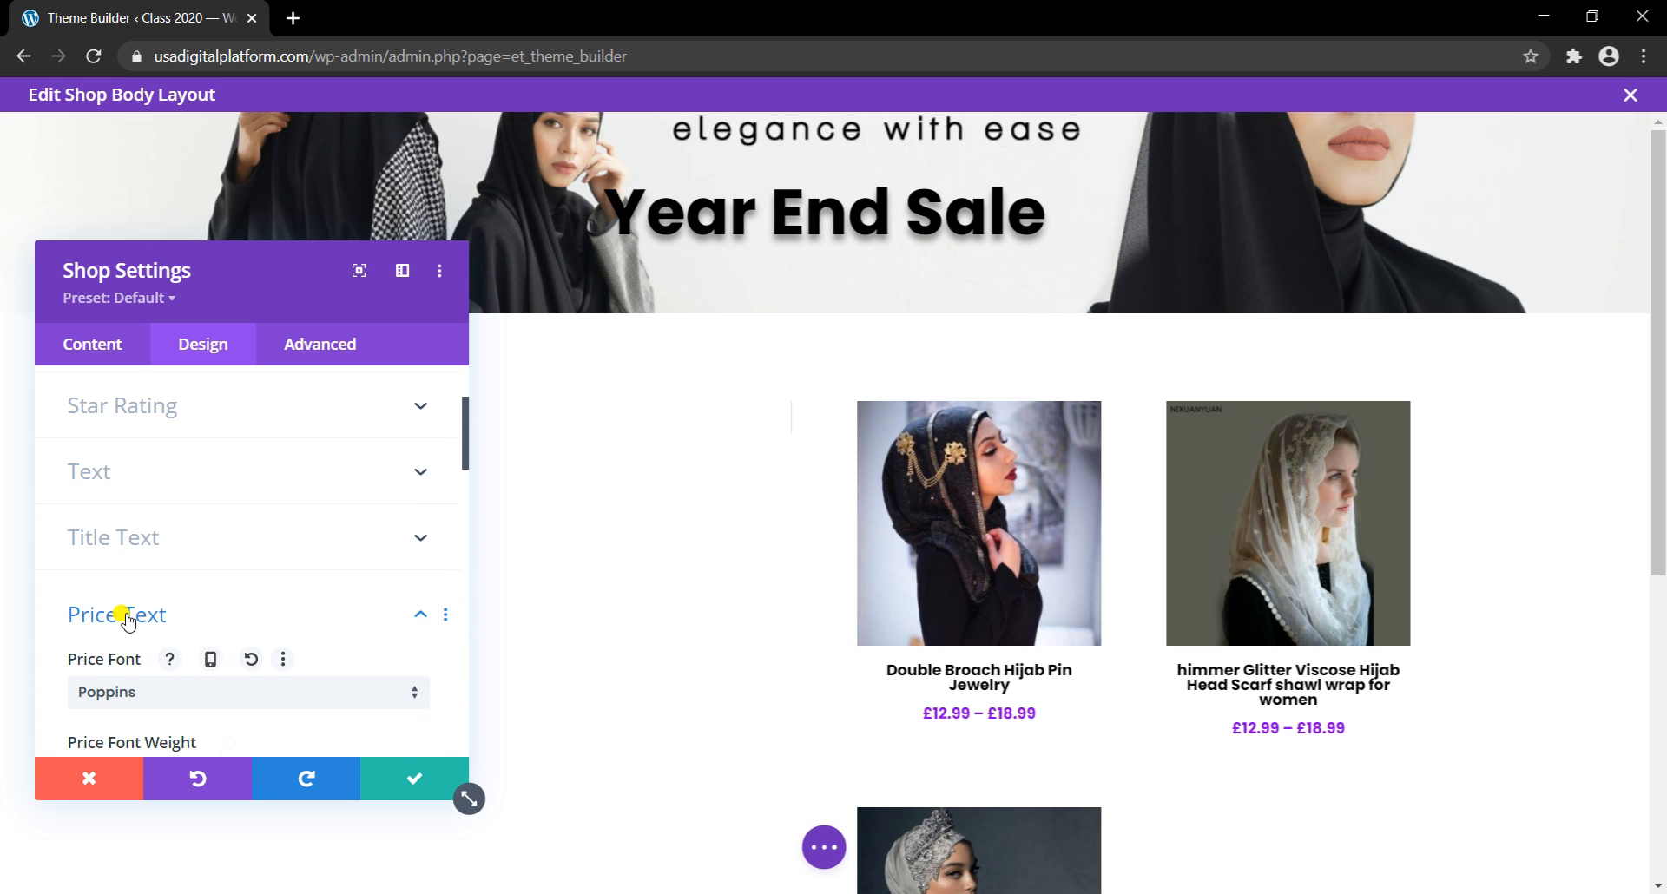
left_click(160, 547)
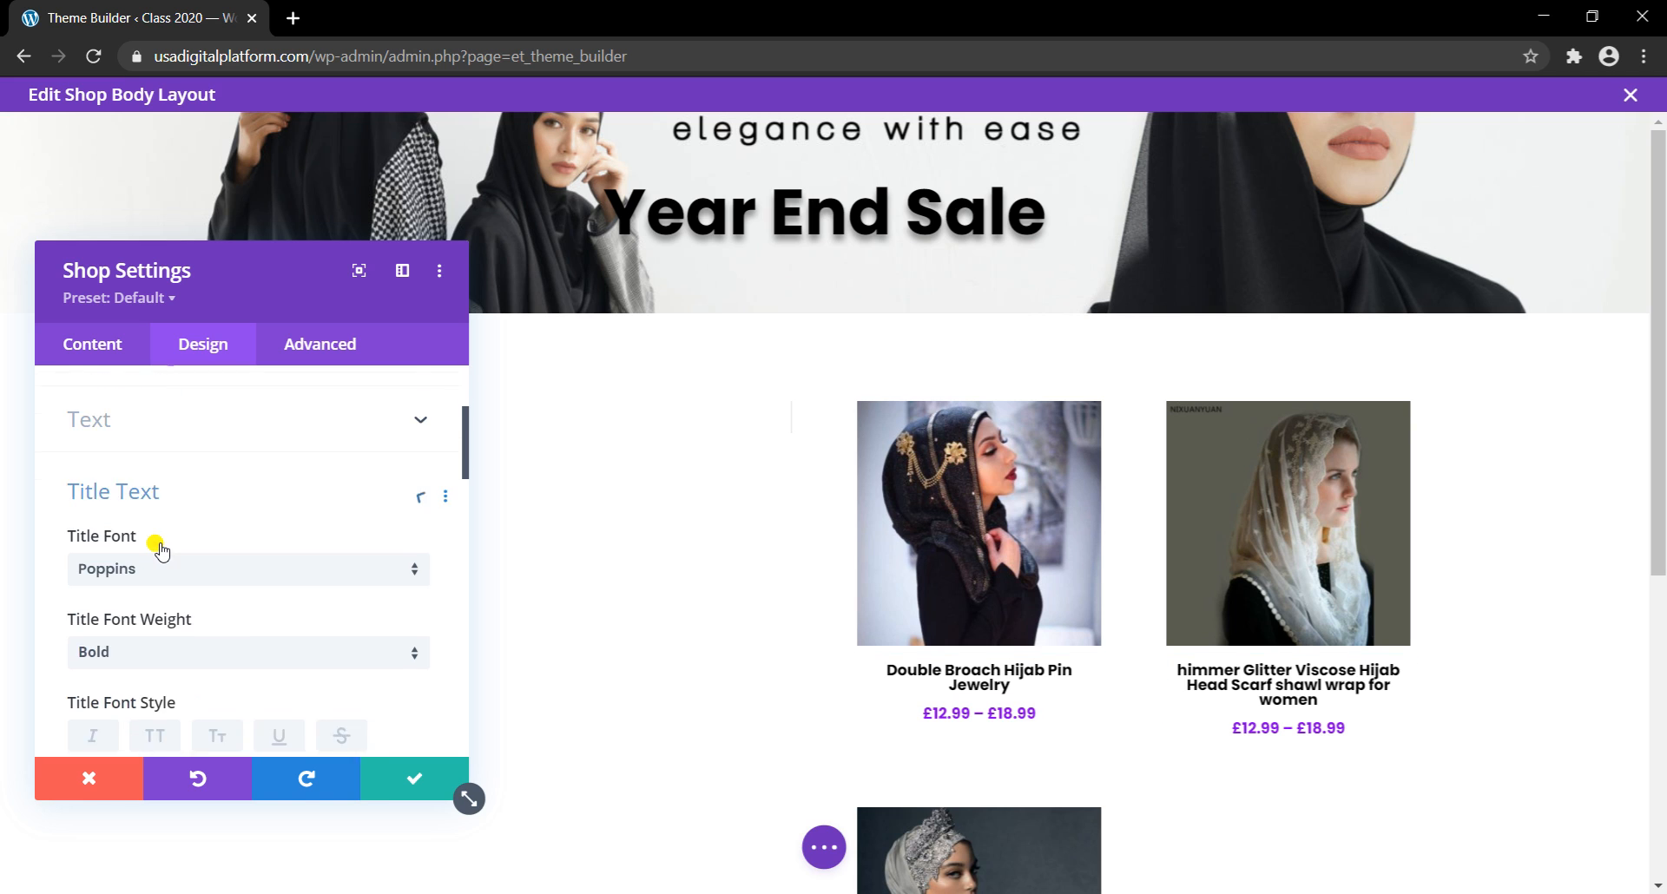
scroll(160, 547, "down", 5)
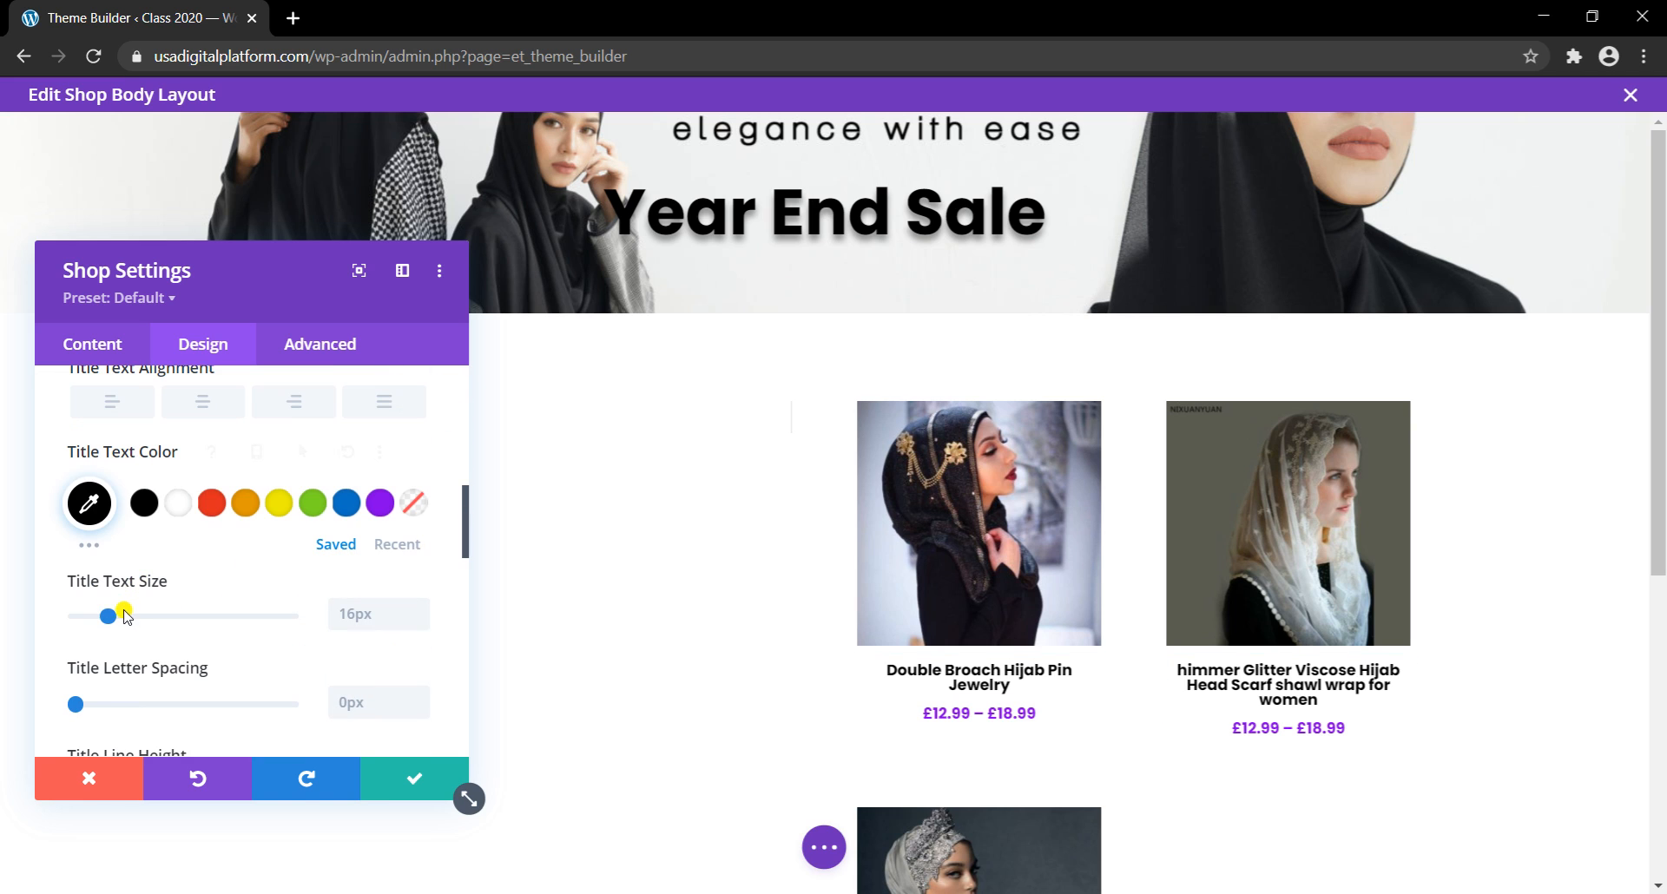
left_click_drag(107, 617, 113, 618)
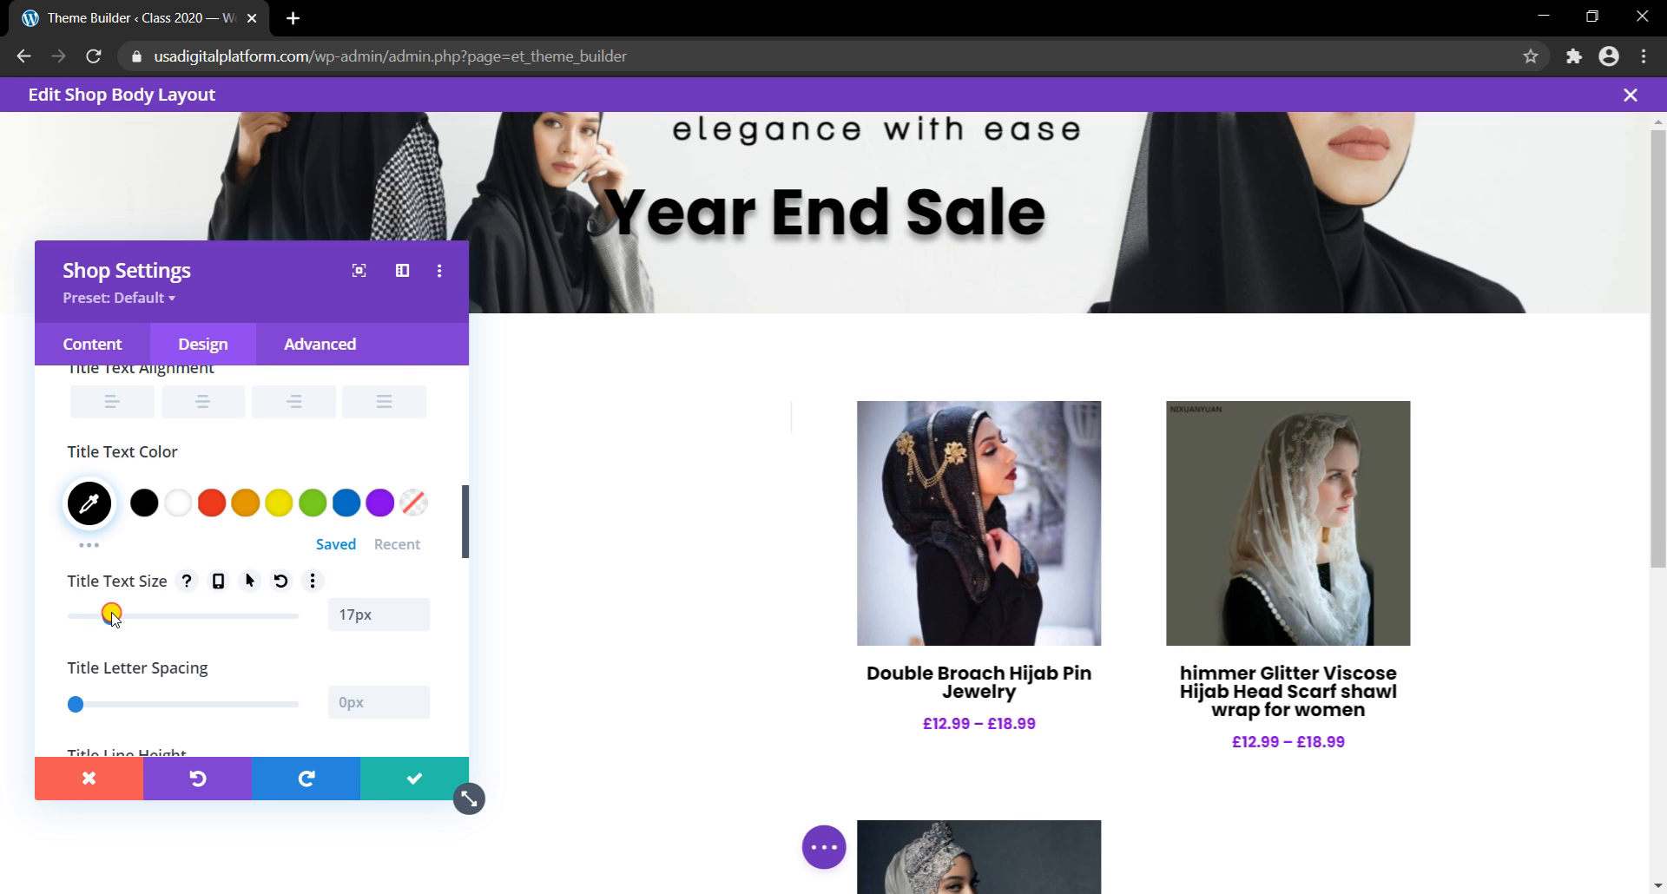
left_click(378, 777)
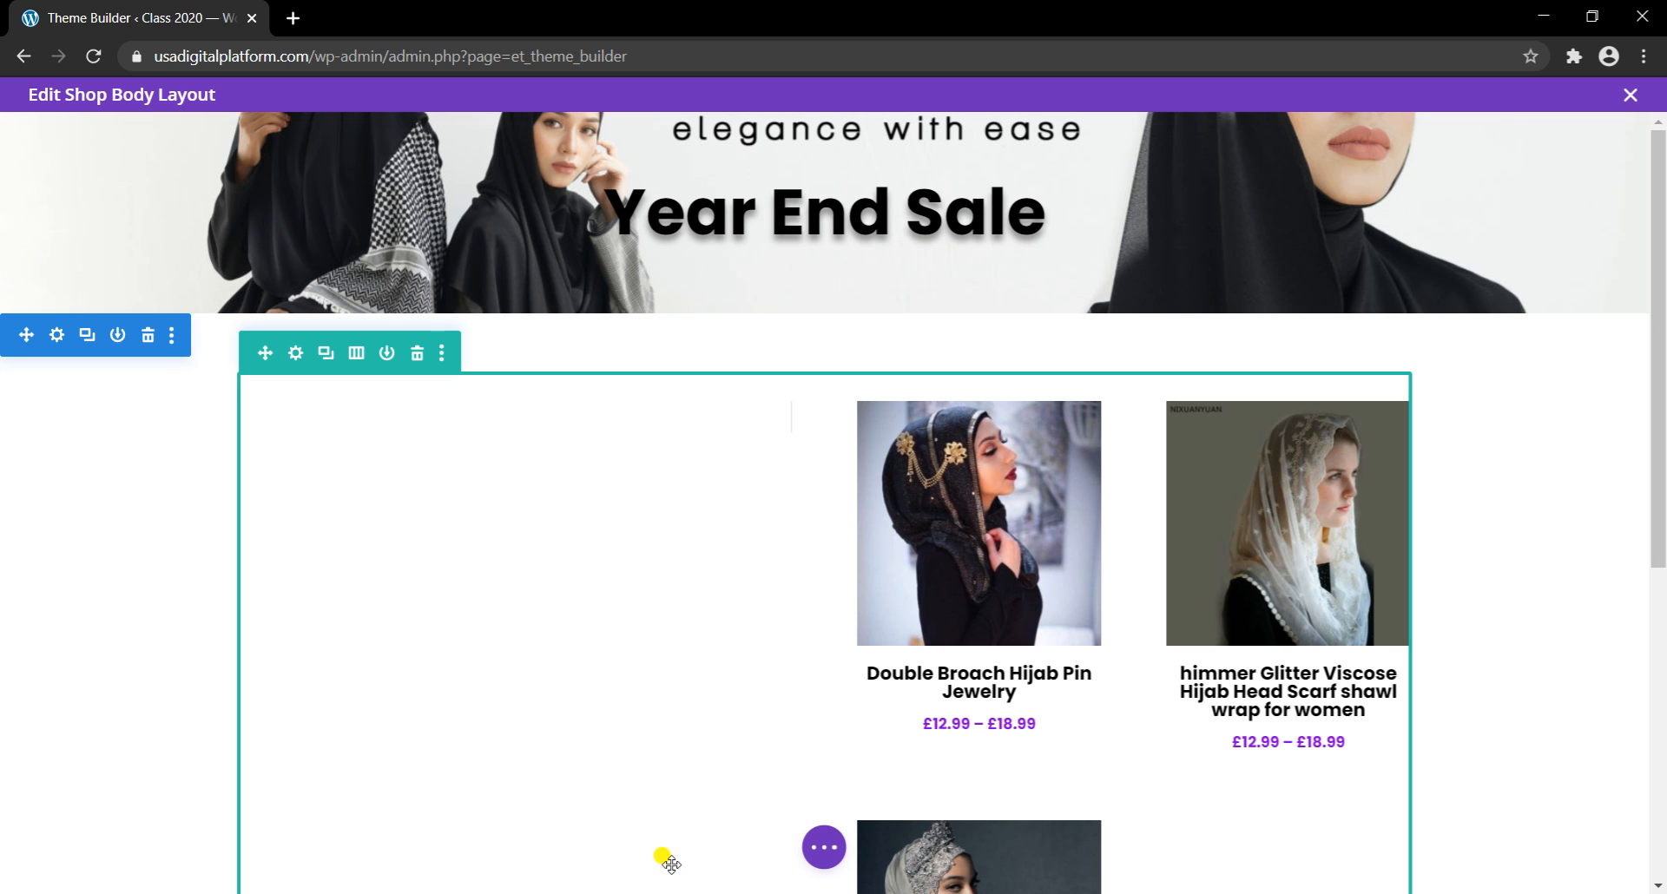
Step: Change the Sidebar and Shop row to a one-quarter, three-quarter column structure in wireframe view and return to the desktop view
left_click(824, 847)
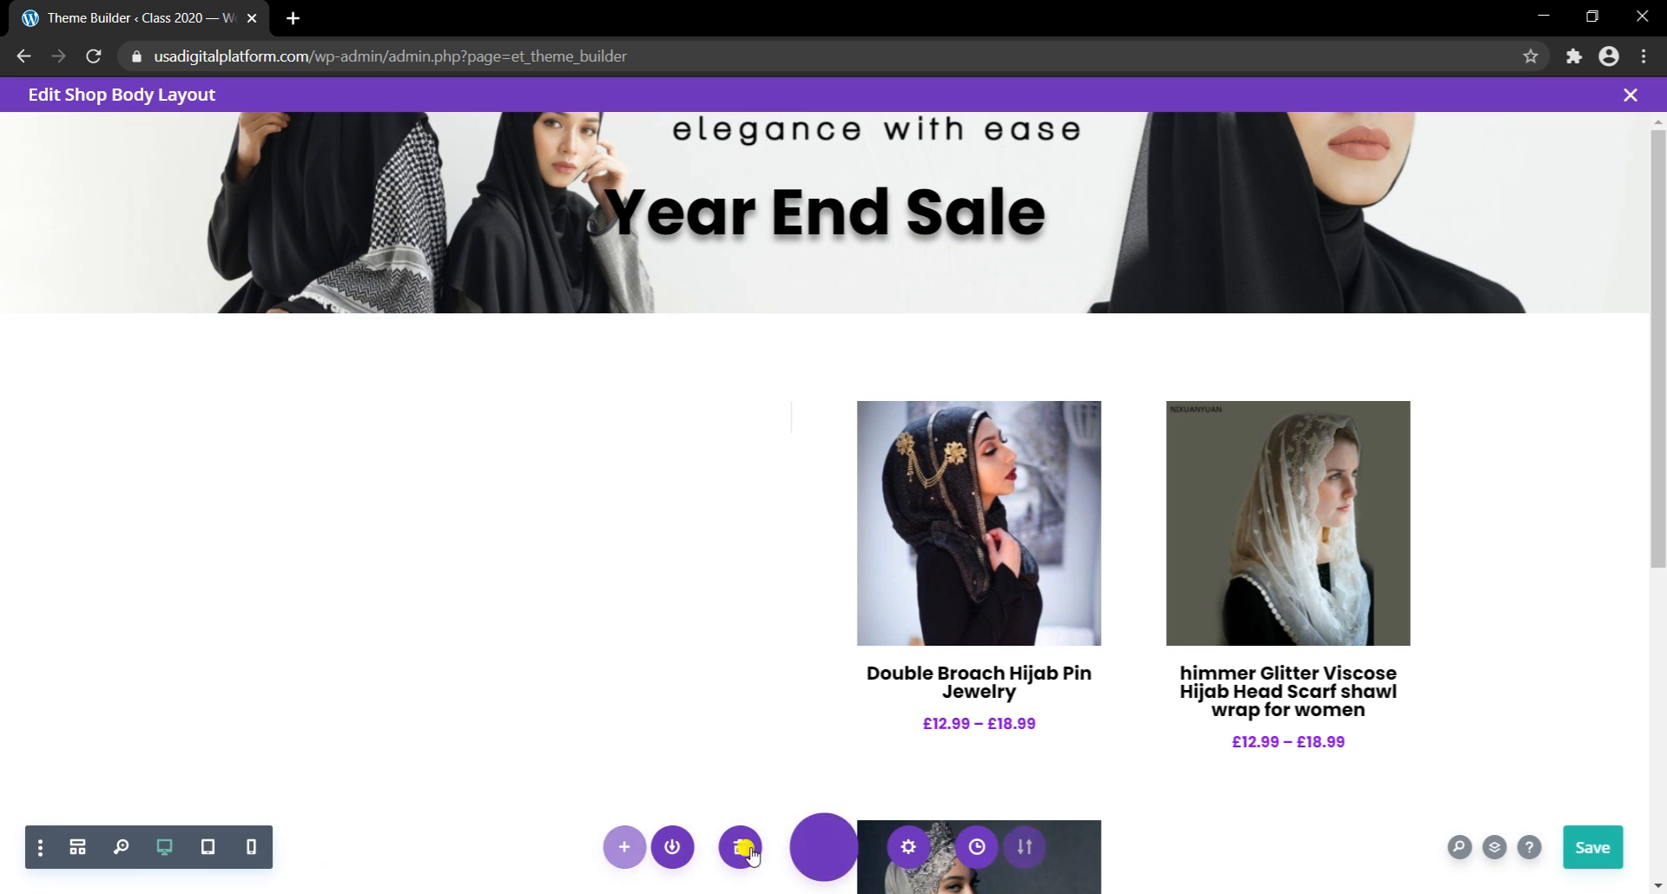
left_click(84, 847)
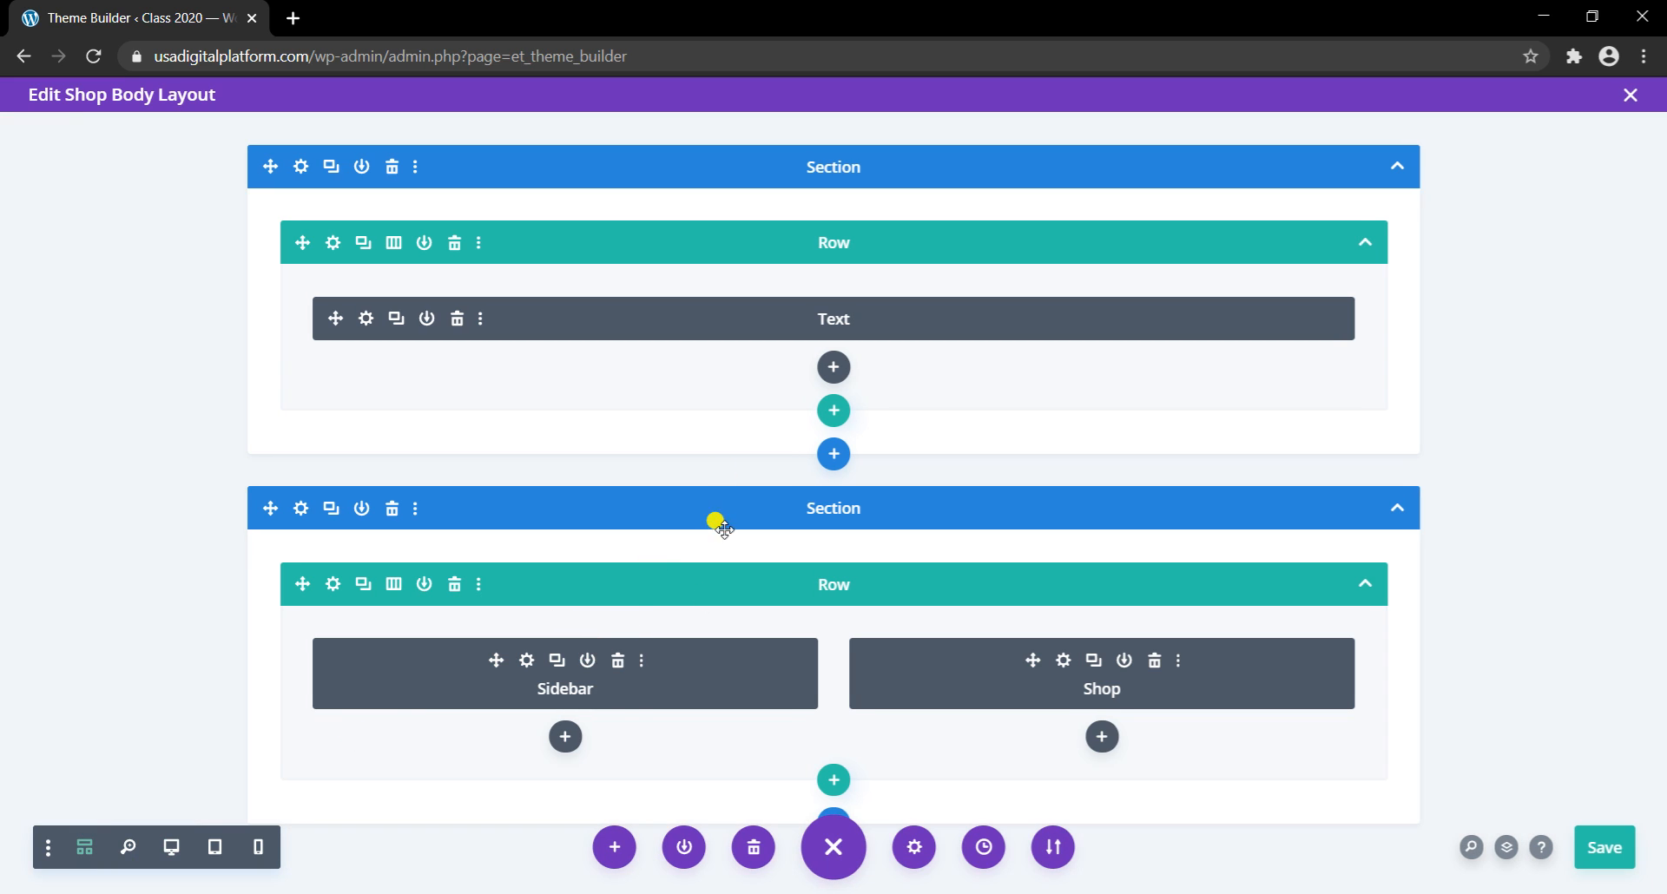
left_click(333, 584)
left_click(408, 477)
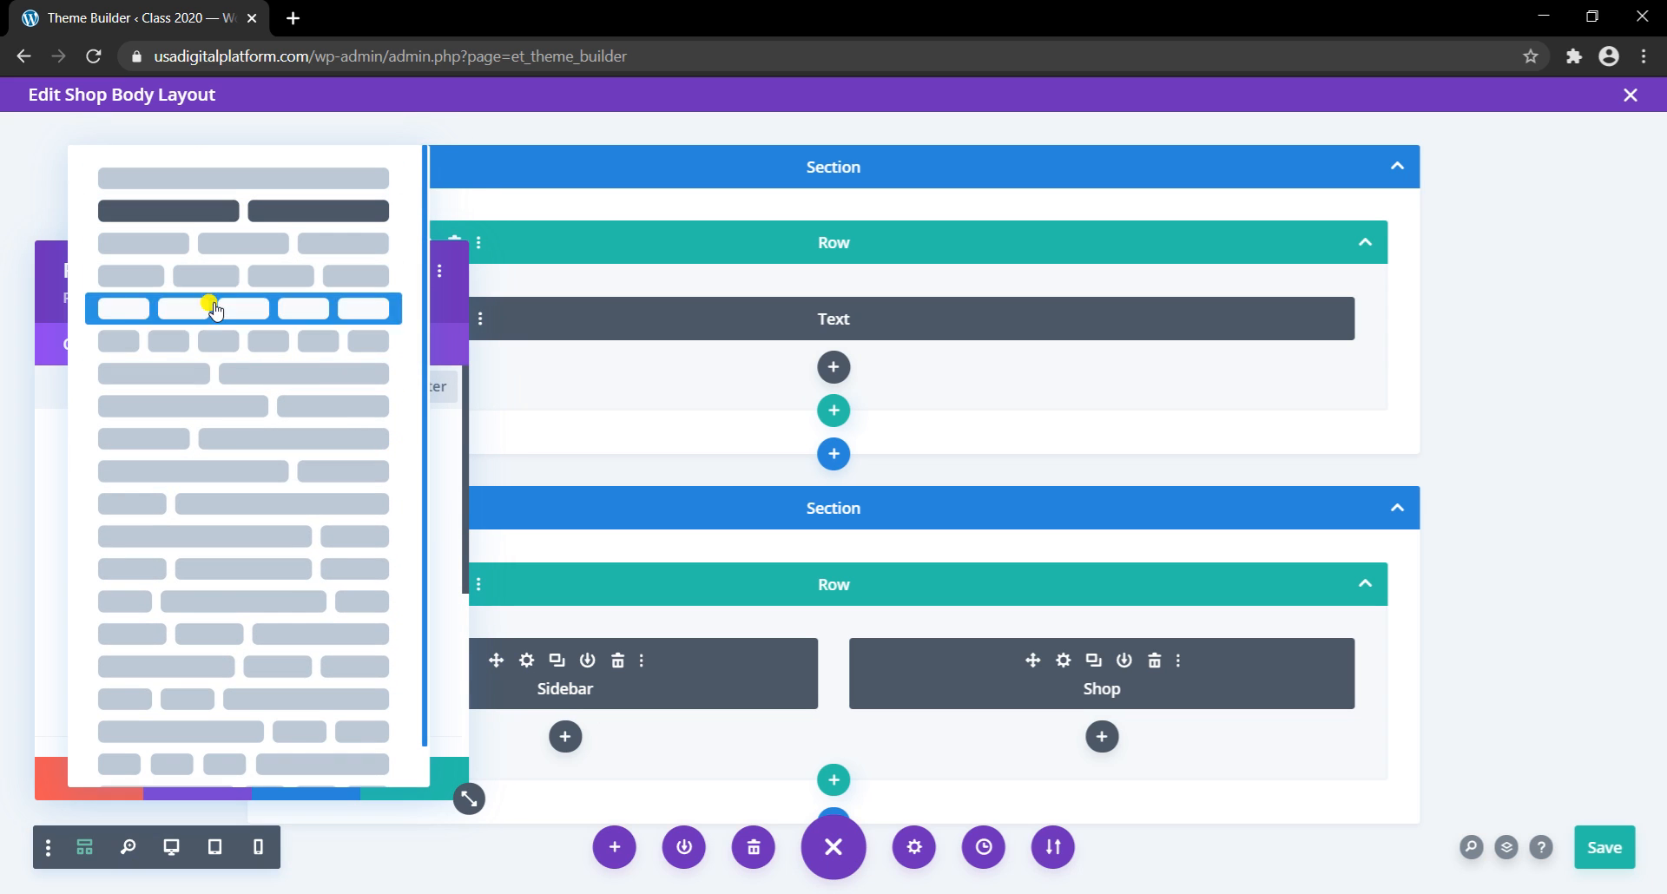
left_click(225, 507)
left_click(382, 781)
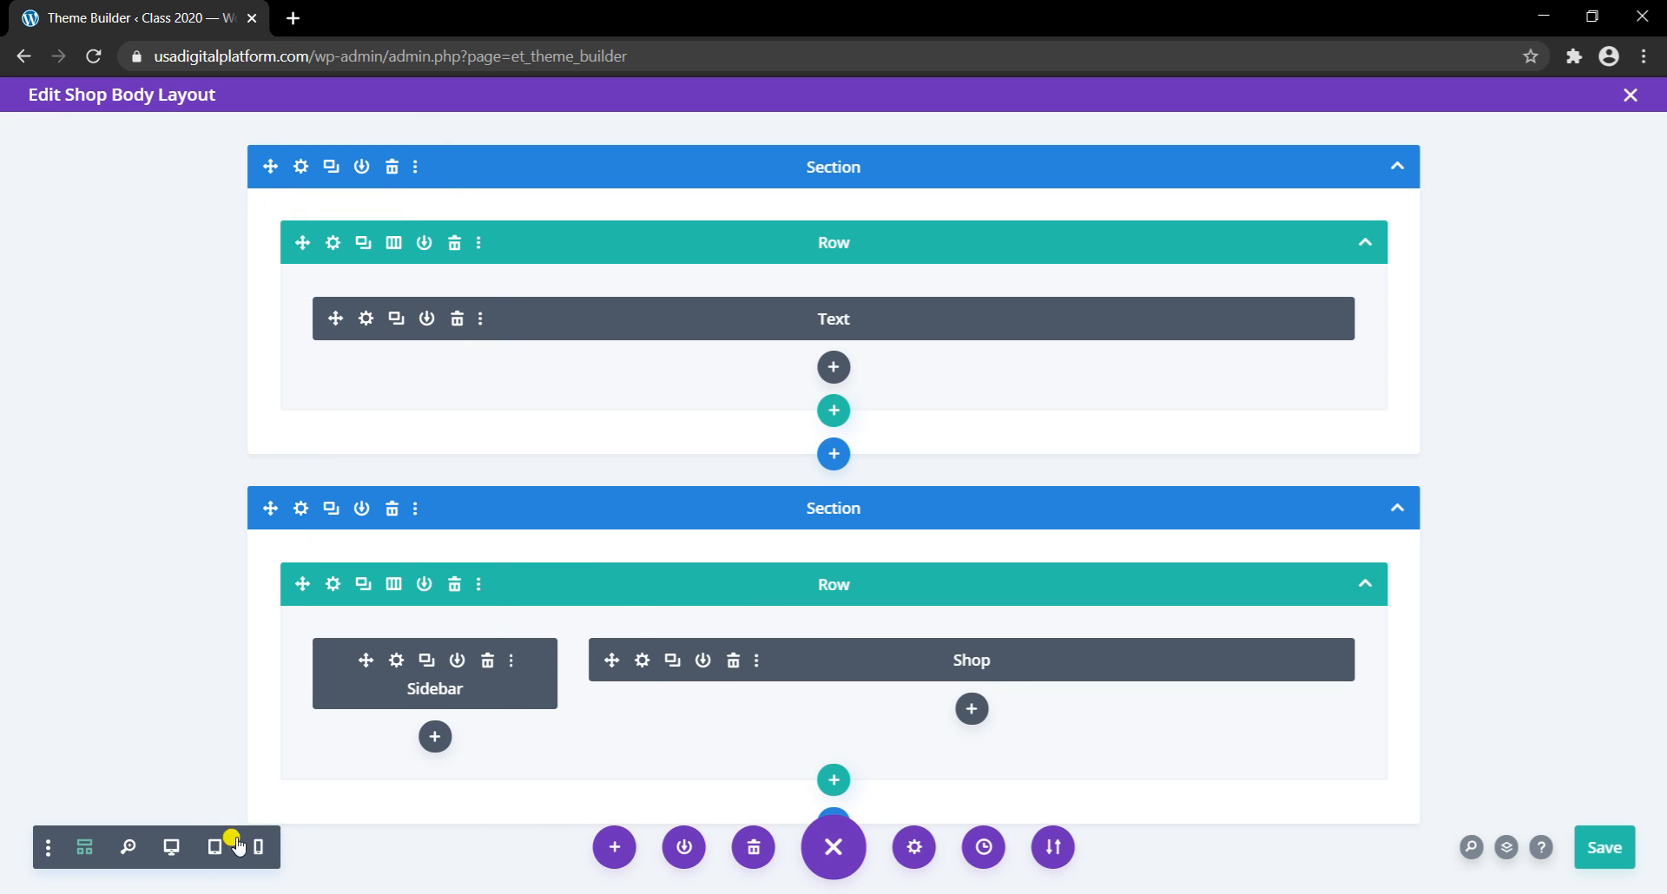
left_click(171, 847)
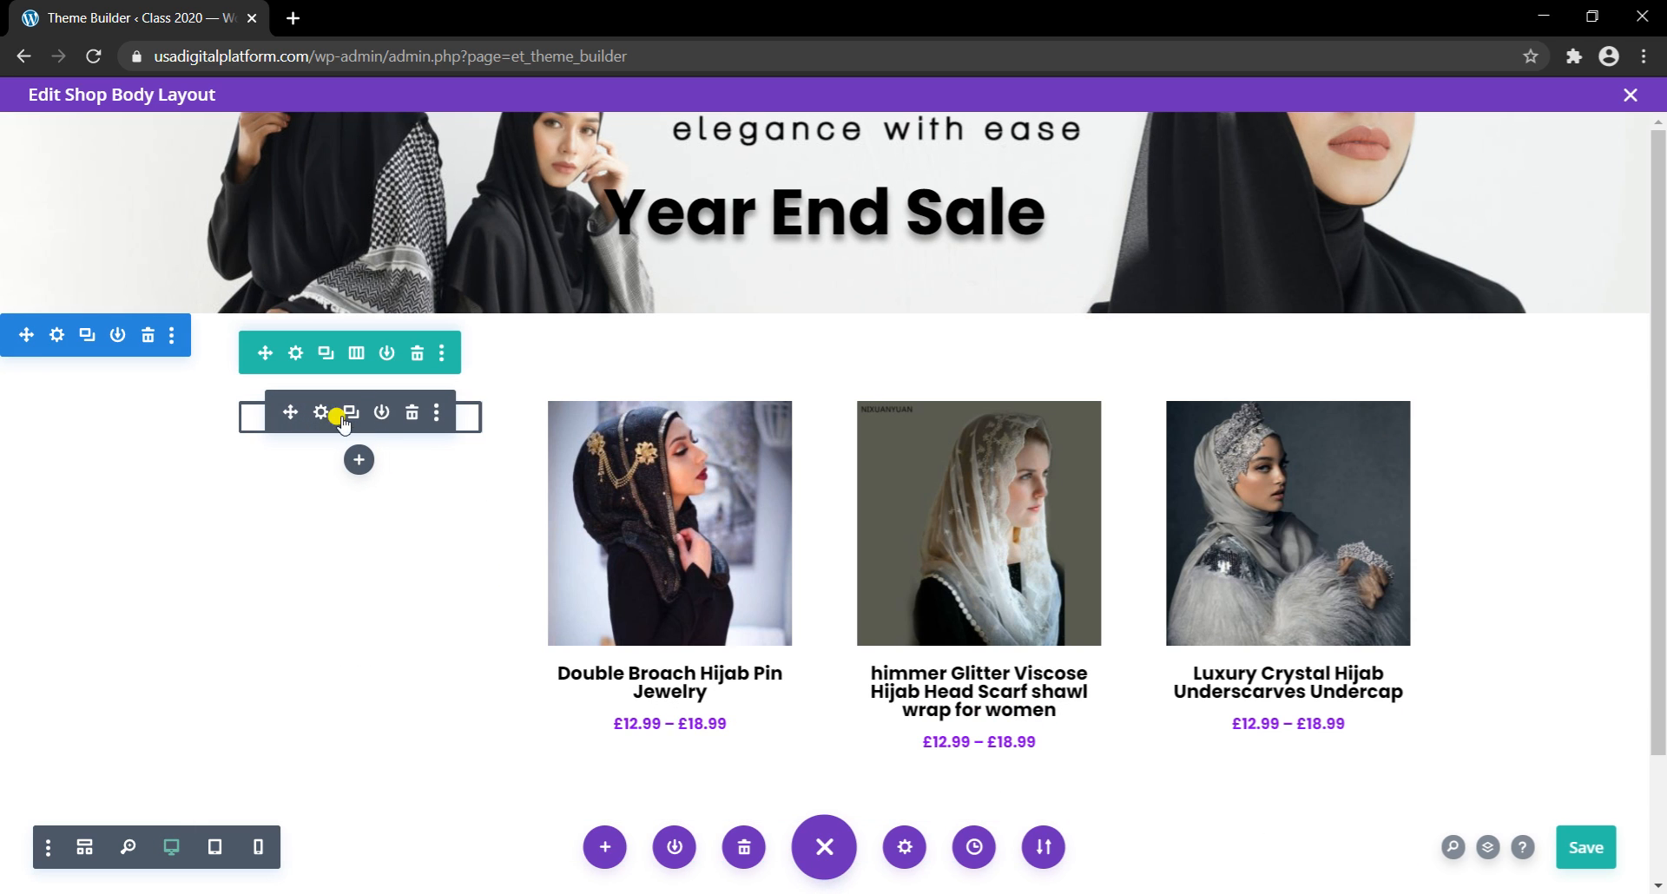
Step: Check the Sidebar module's widget area, save and close the Shop body layout, and save the Theme Builder changes
left_click(320, 412)
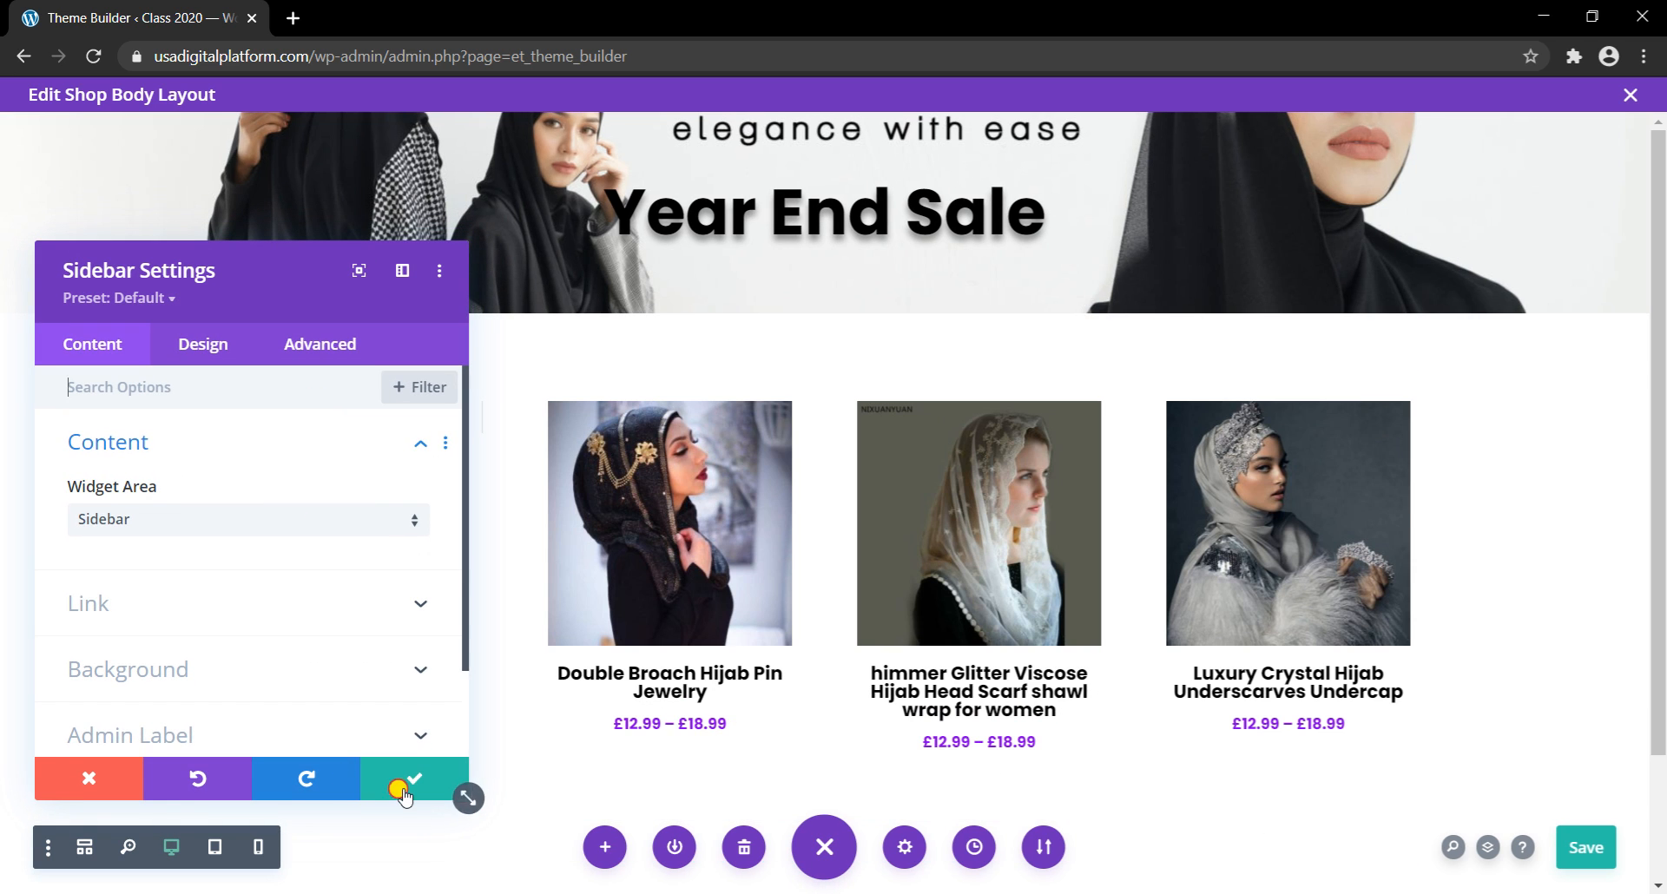
left_click(405, 778)
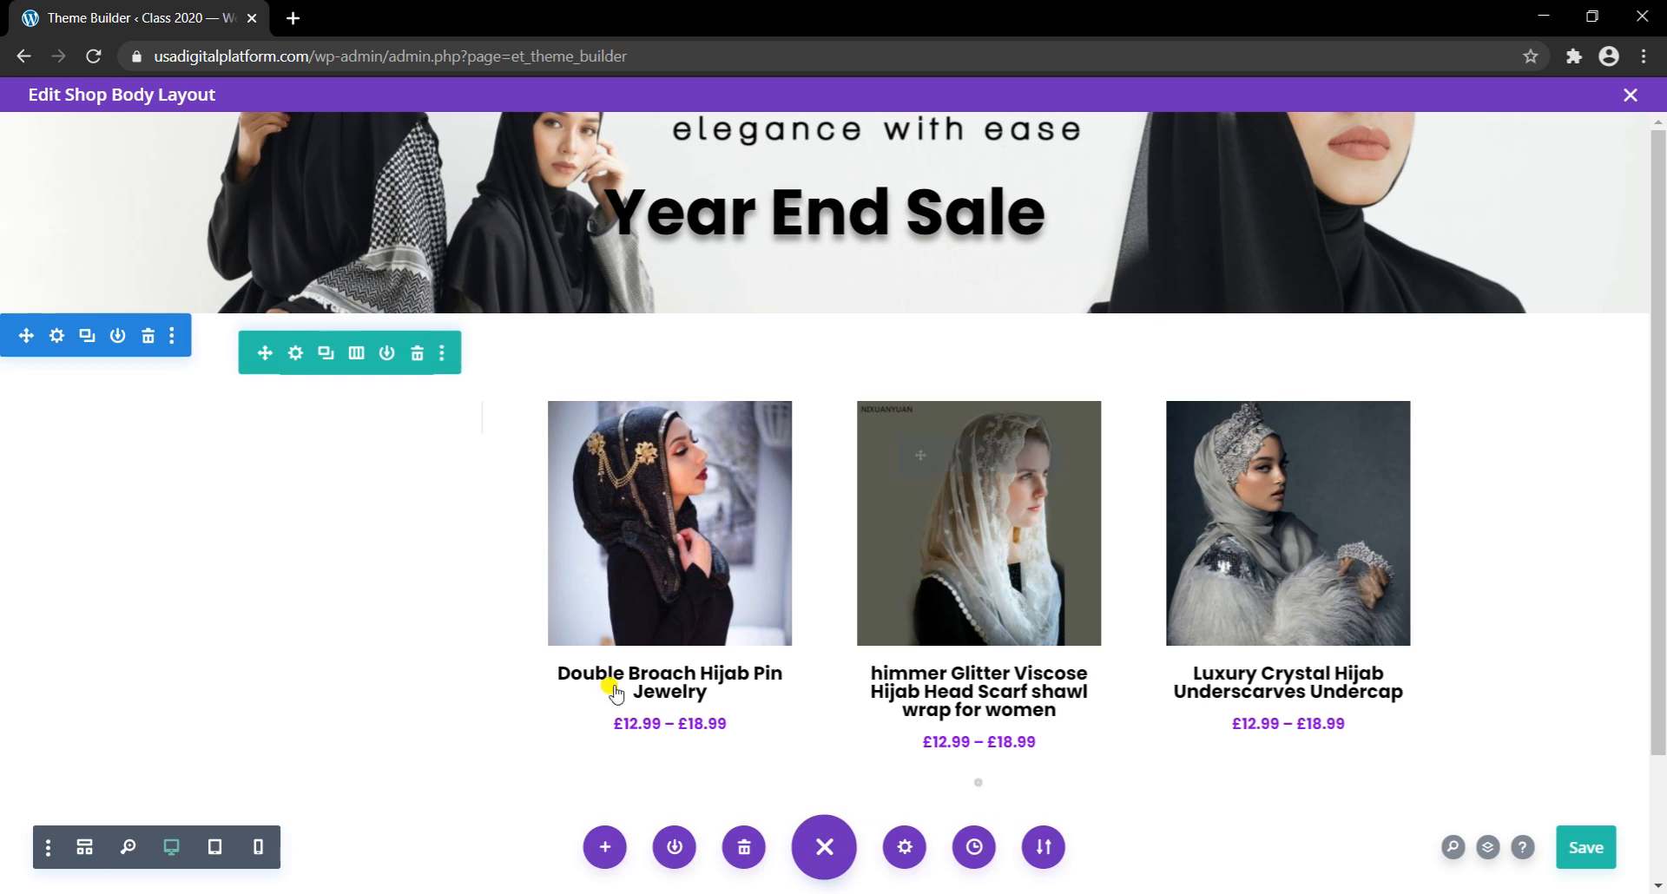
left_click(1595, 844)
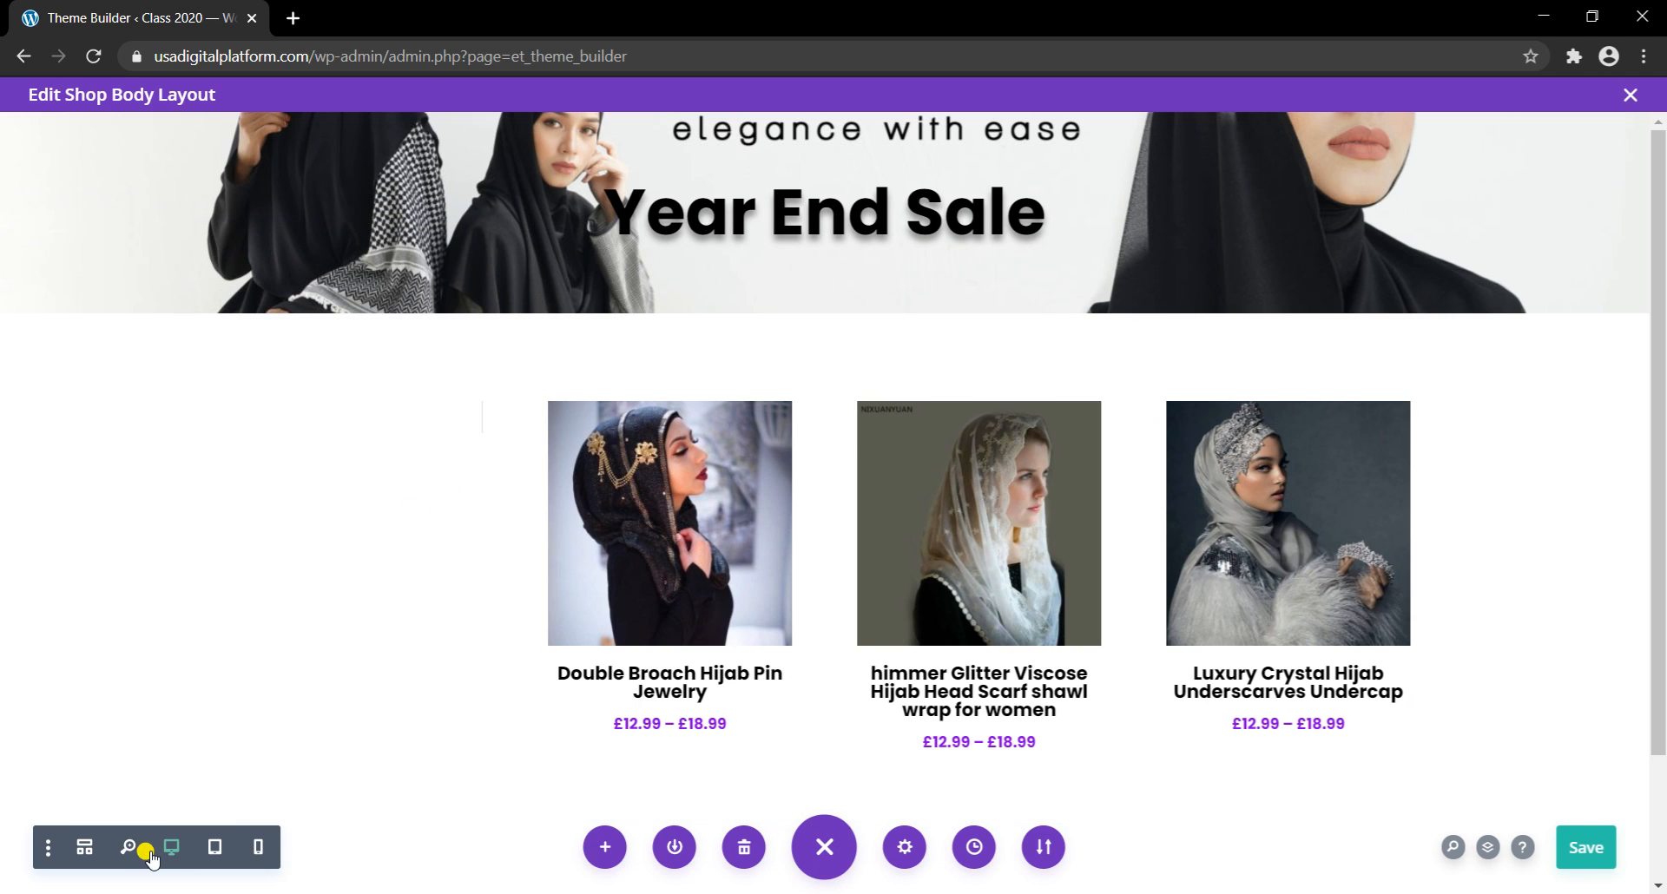
left_click(1631, 94)
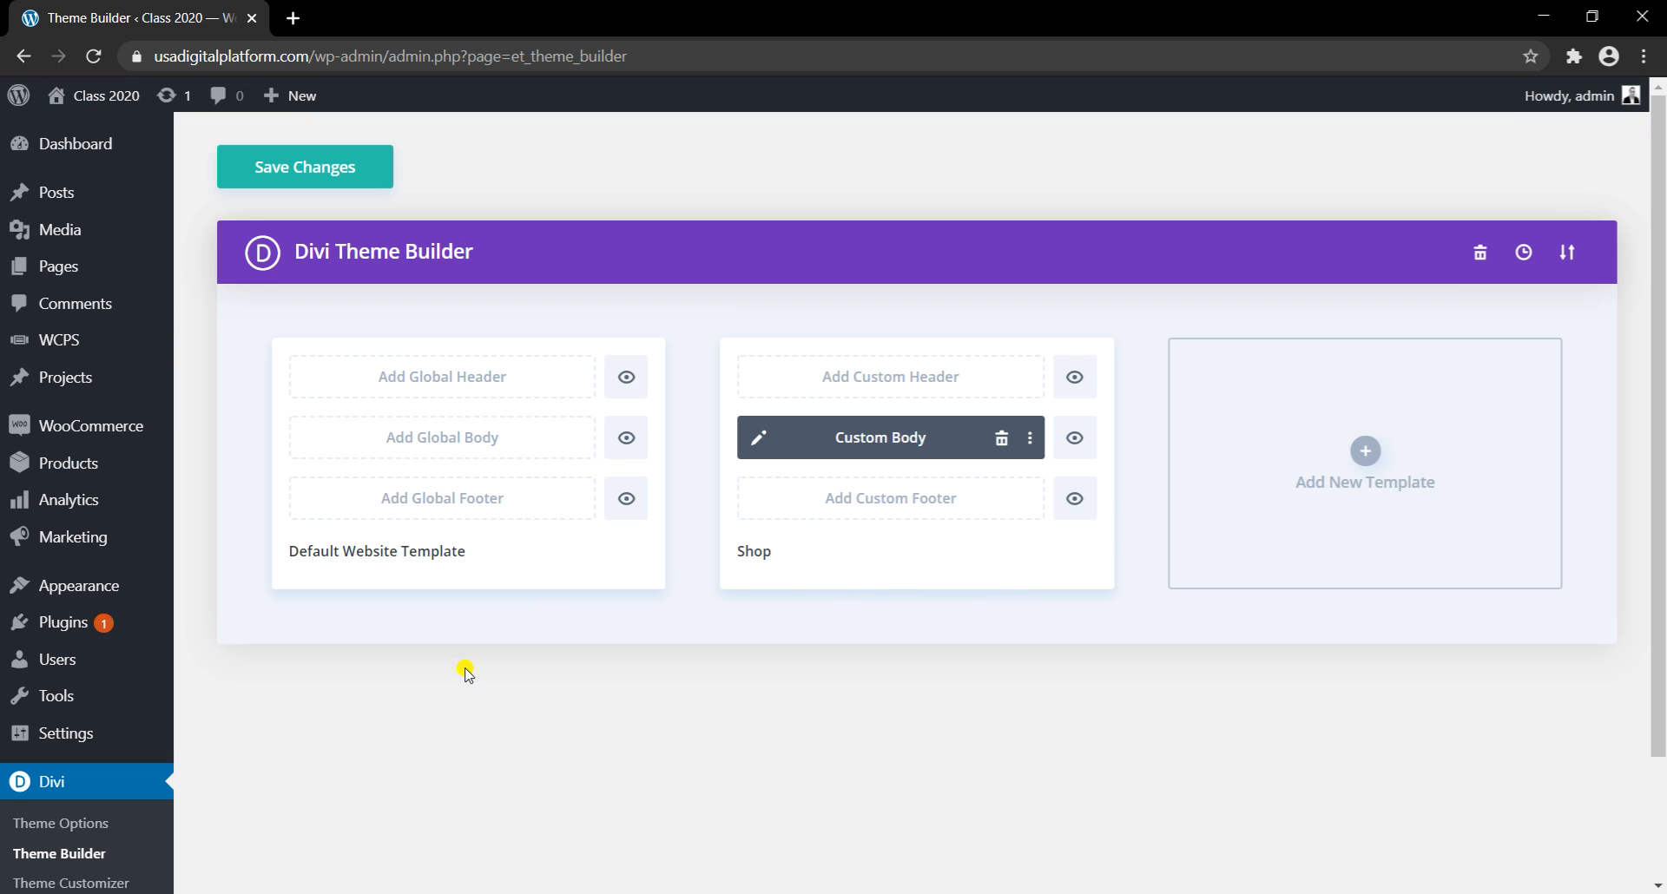
left_click(356, 174)
Step: Open the WordPress Widgets page and add the Product Search widget to the Sidebar area
scroll(95, 634, "down", 2)
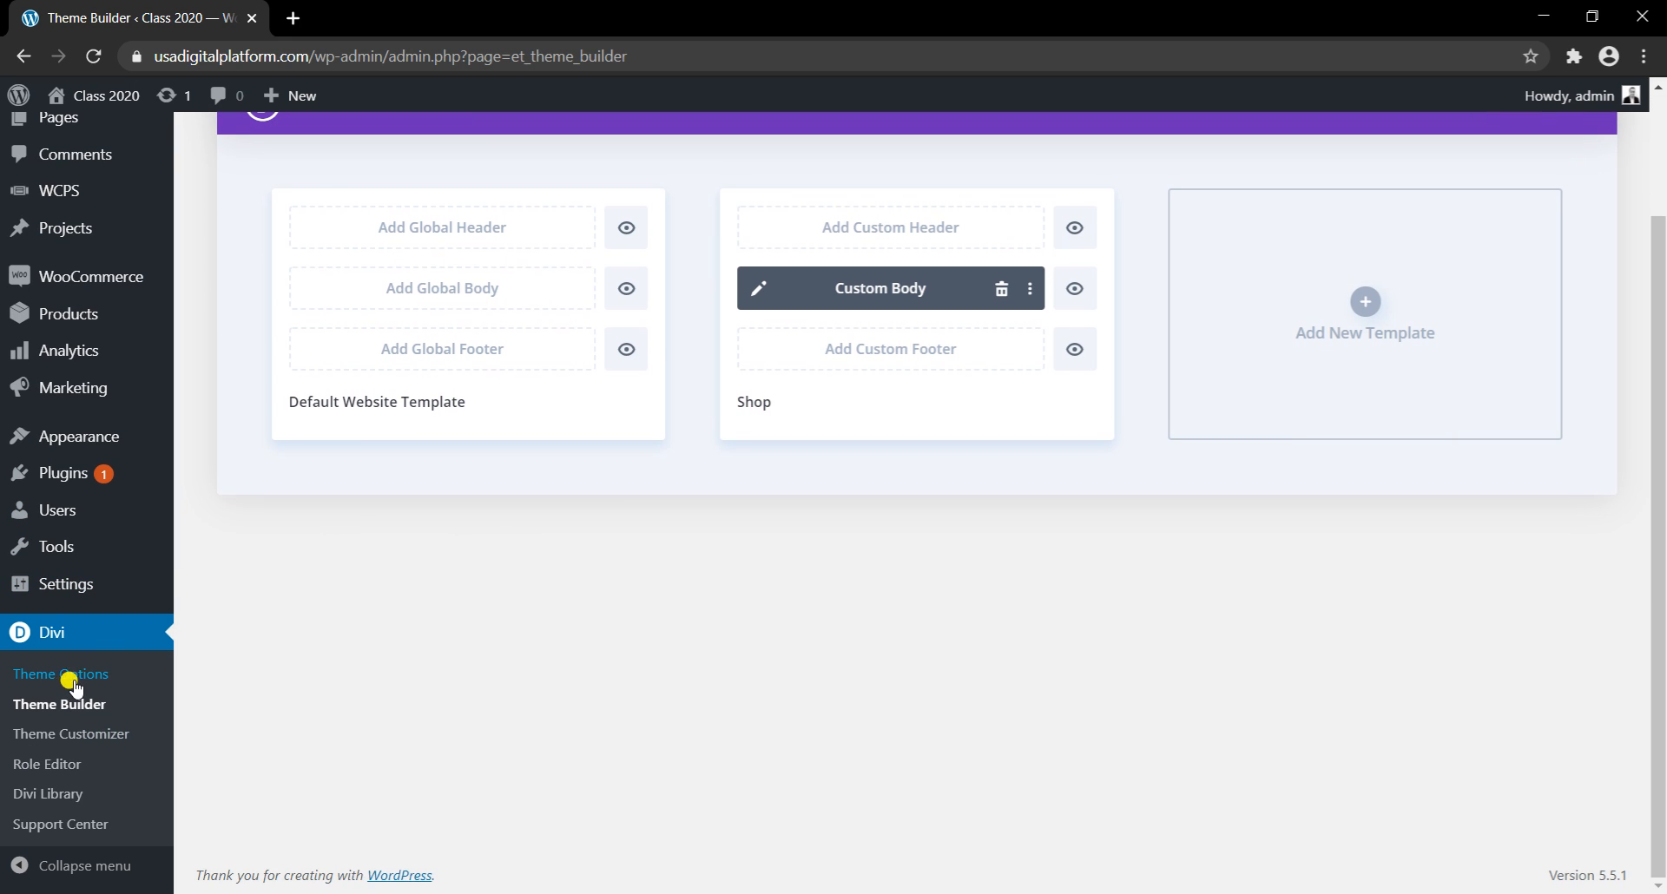
mouse_move(63, 436)
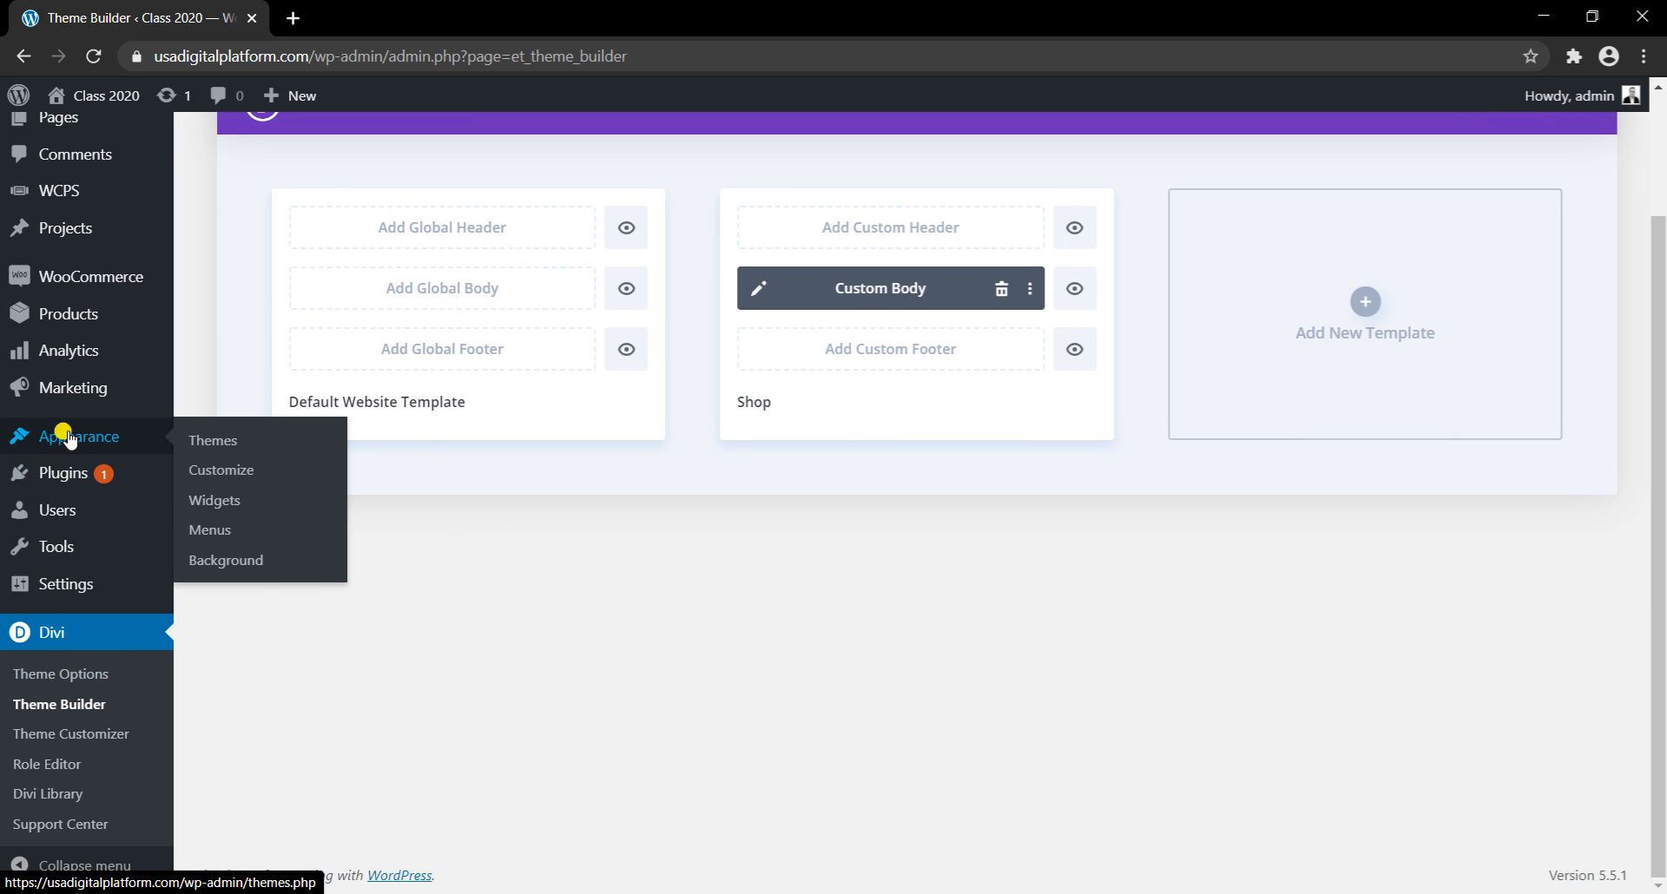
left_click(210, 503)
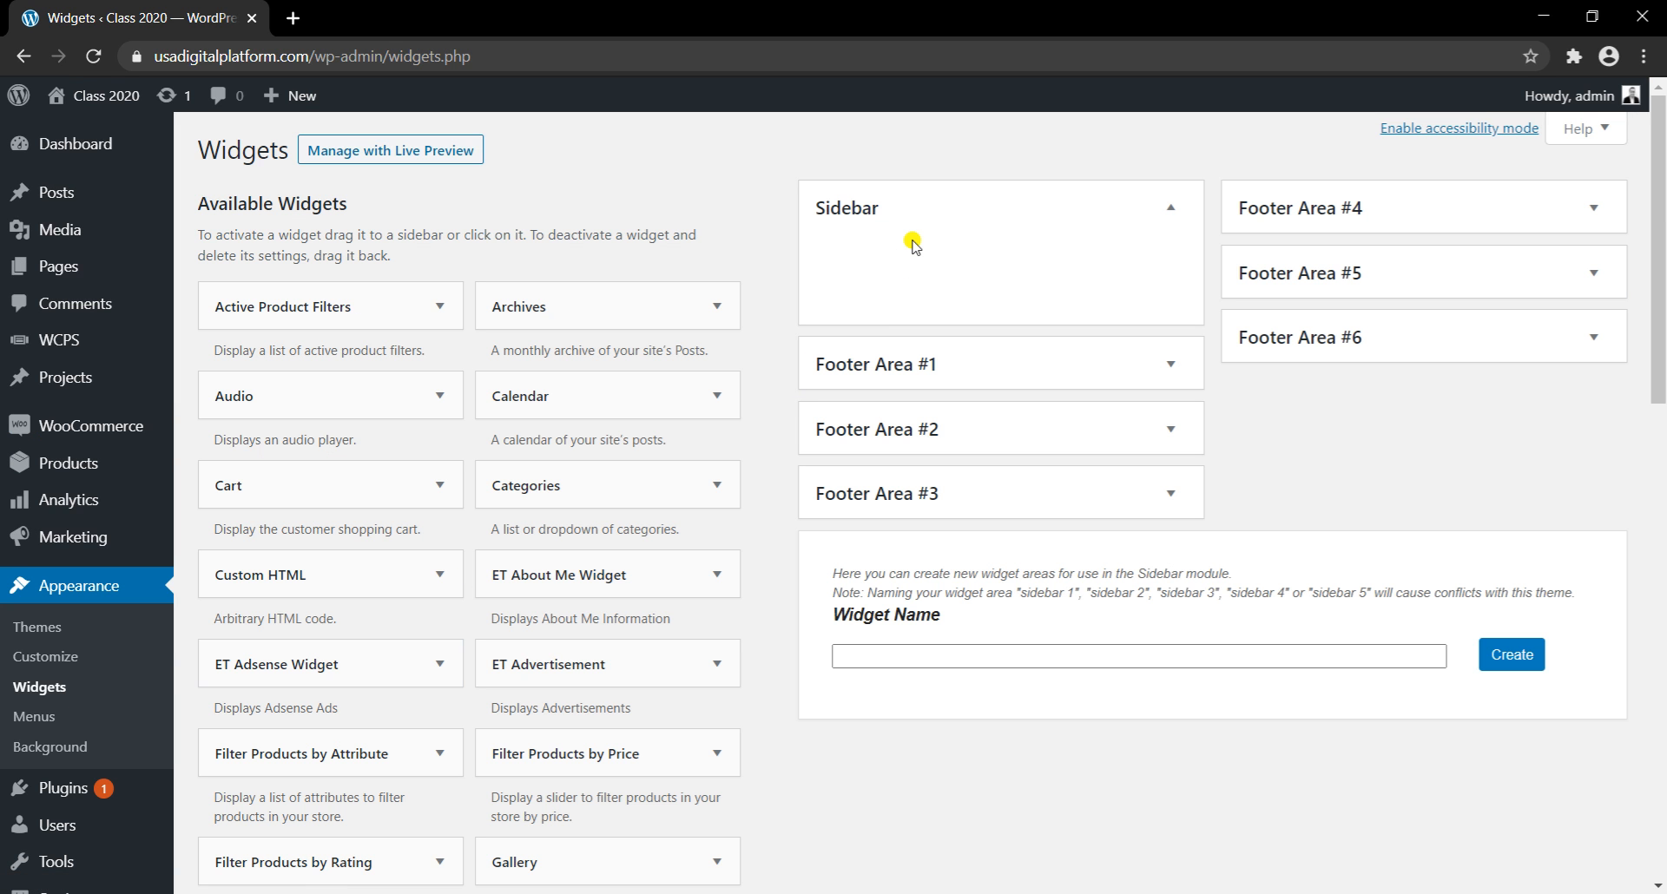
scroll(708, 543, "down", 8)
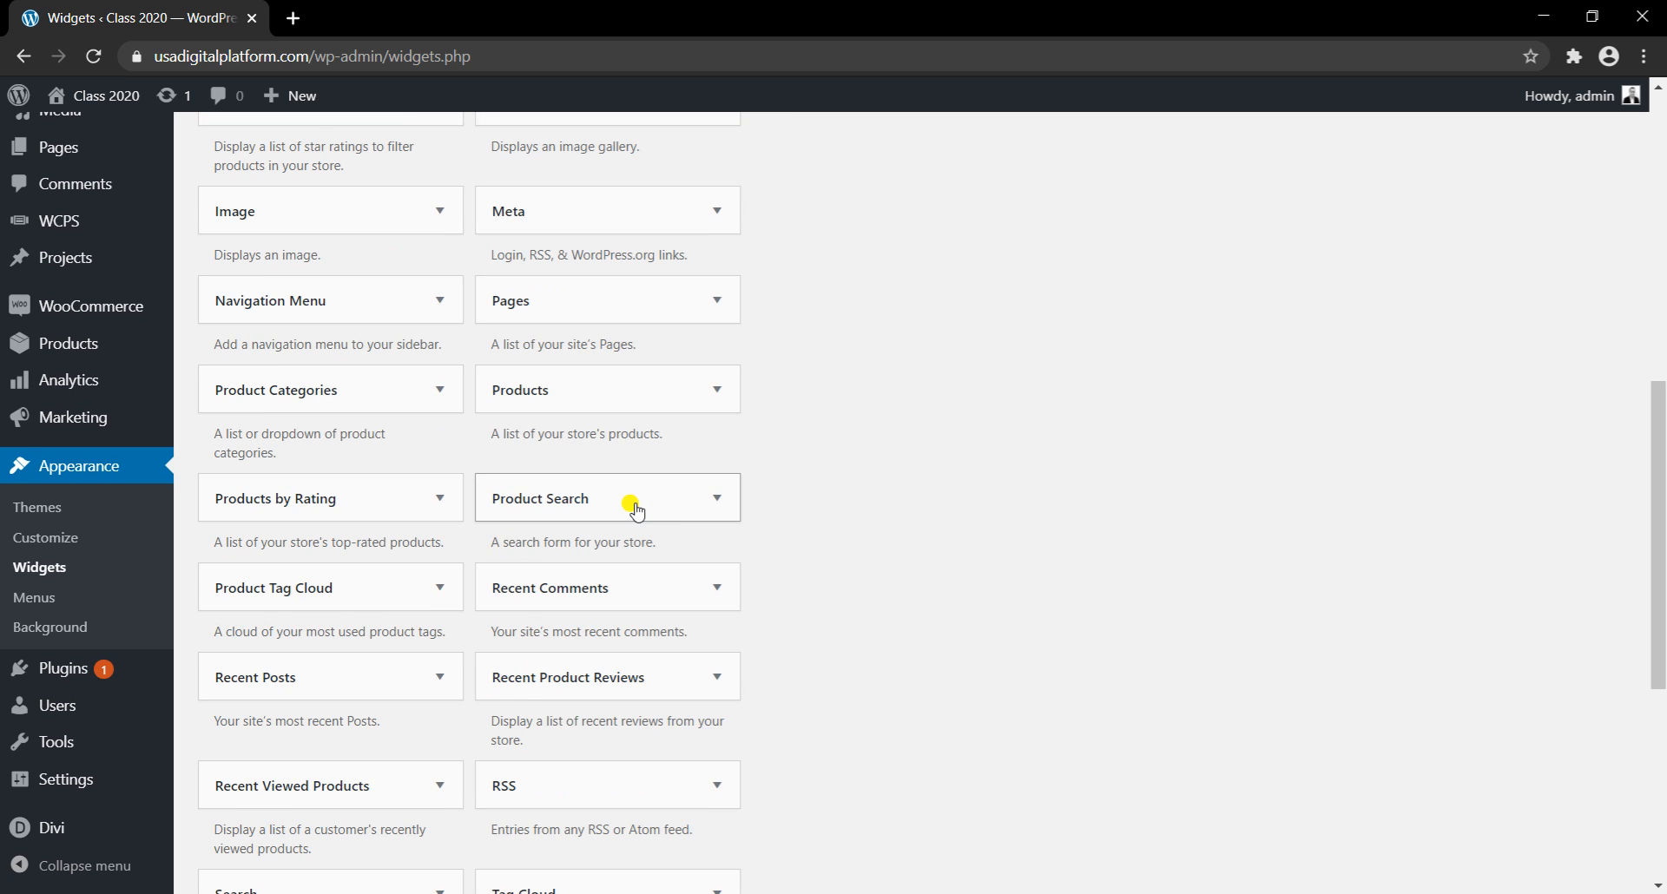
left_click_drag(631, 508, 964, 249)
scroll(949, 443, "up", 8)
Step: Title the Sidebar's Product Search widget "Product search" and save it
scroll(695, 486, "down", 5)
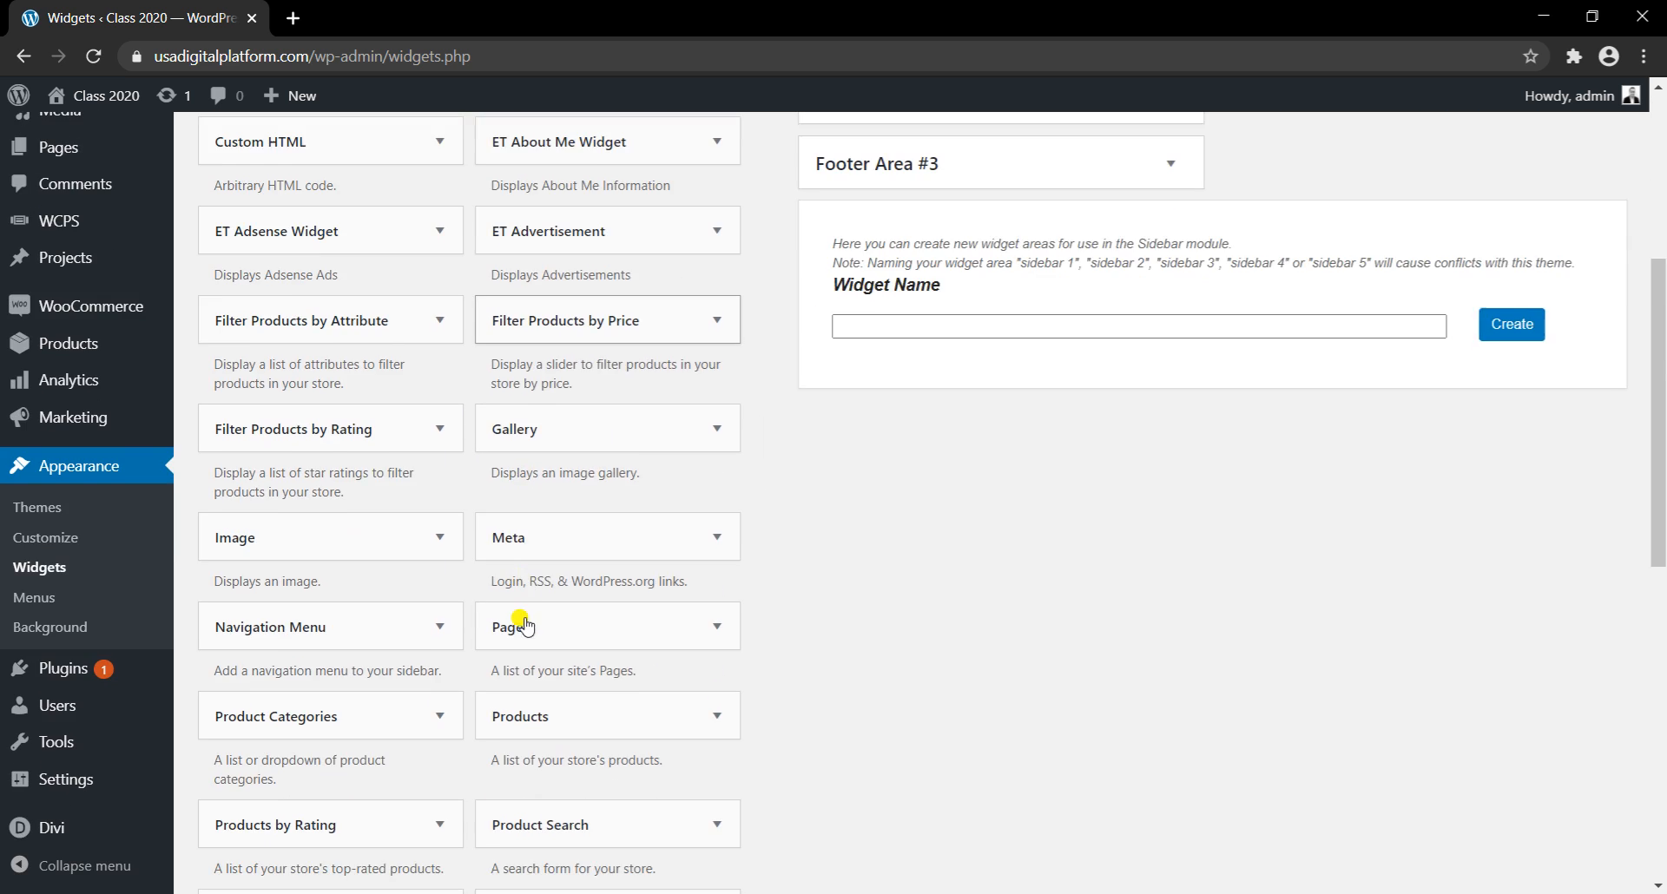
scroll(782, 434, "up", 5)
left_click(901, 344)
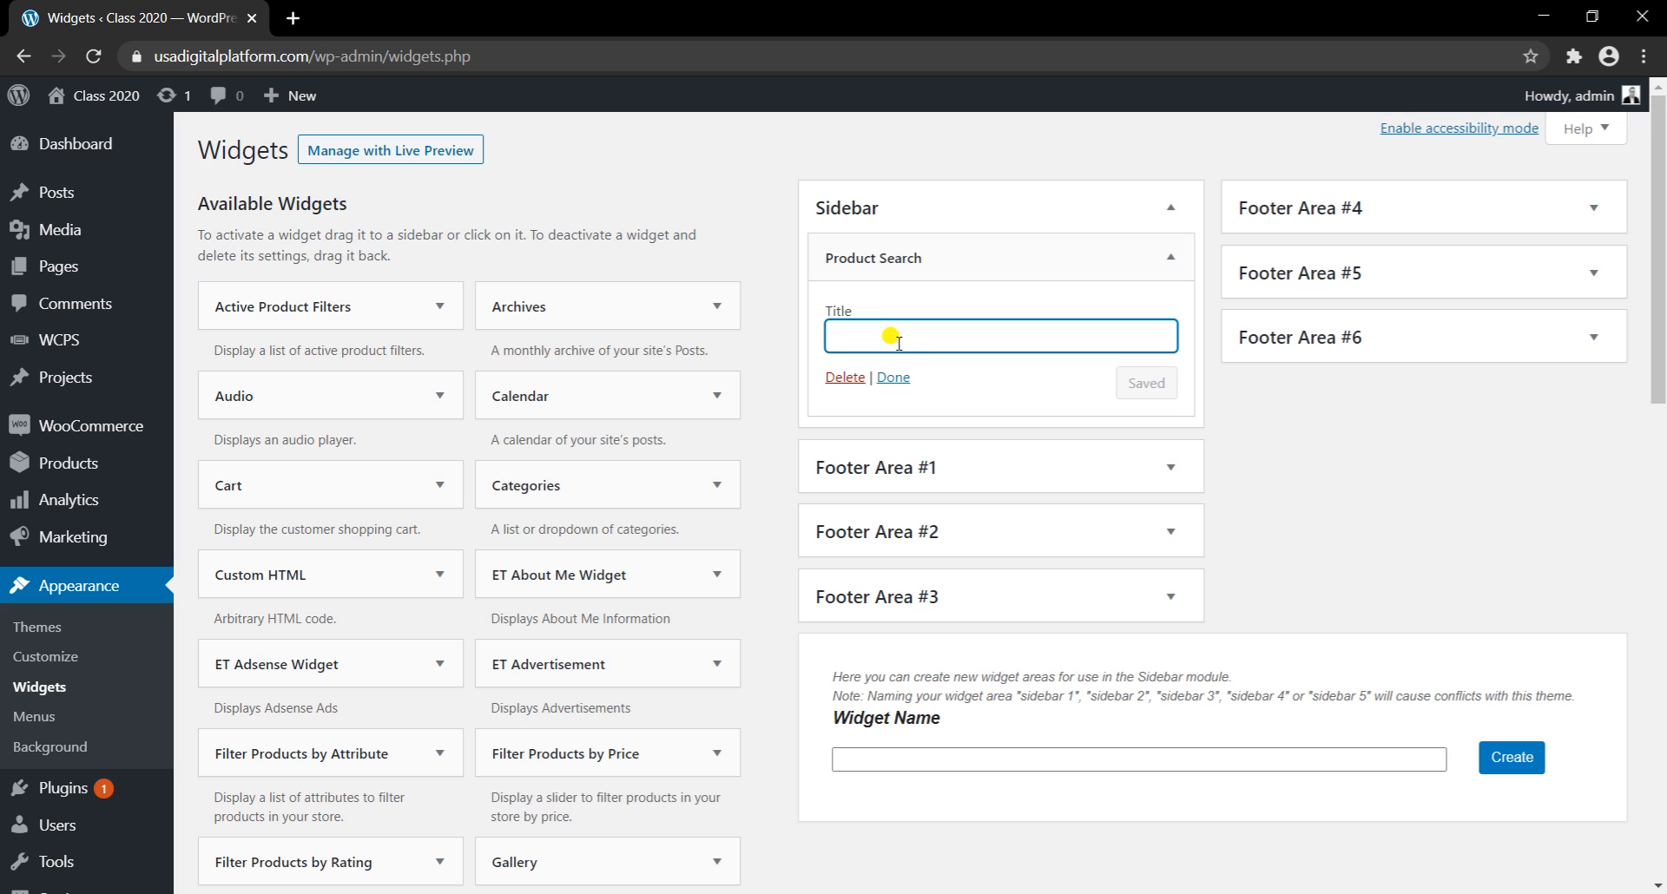
type("Product search")
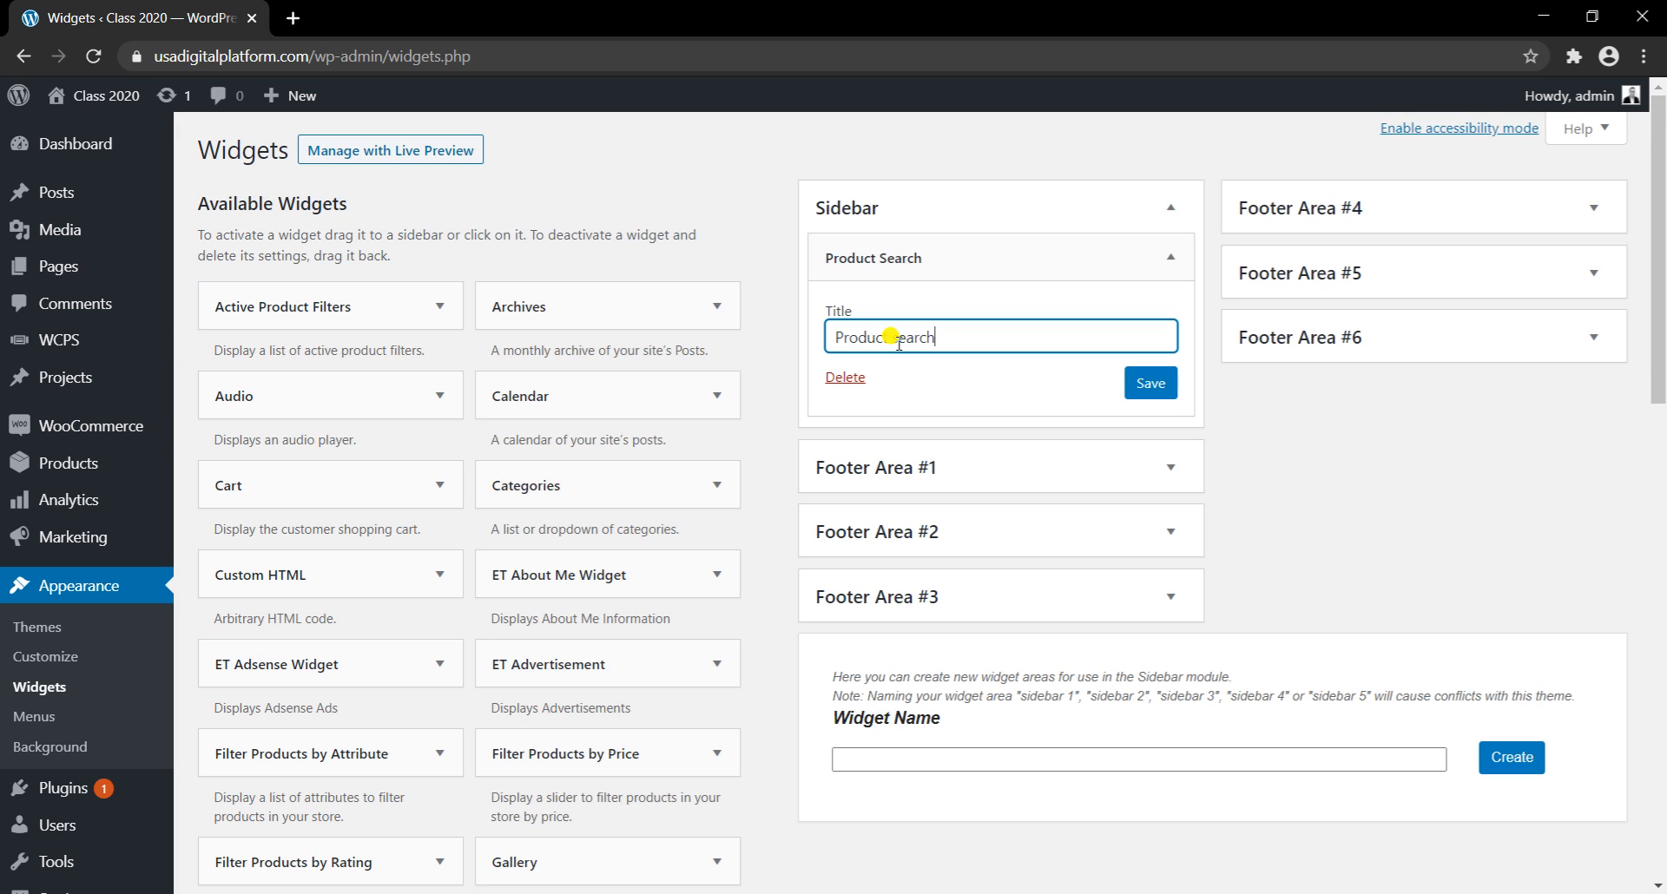
left_click(1150, 383)
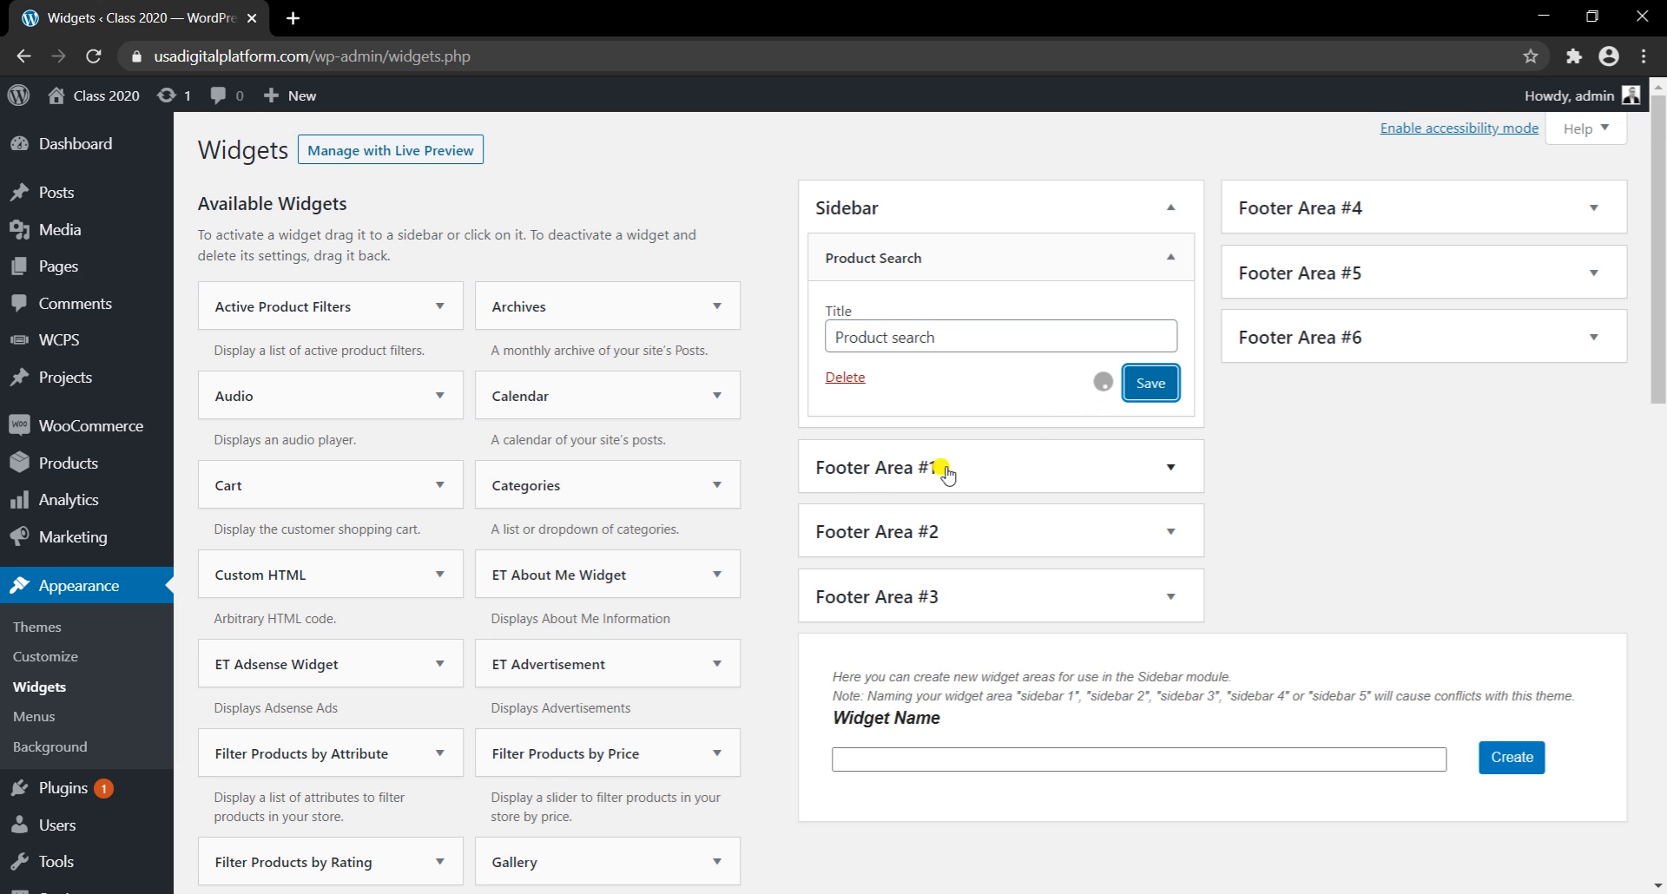
Step: Add an Image widget below Product Search in the Sidebar area and title it "Promotions"
scroll(529, 603, "down", 6)
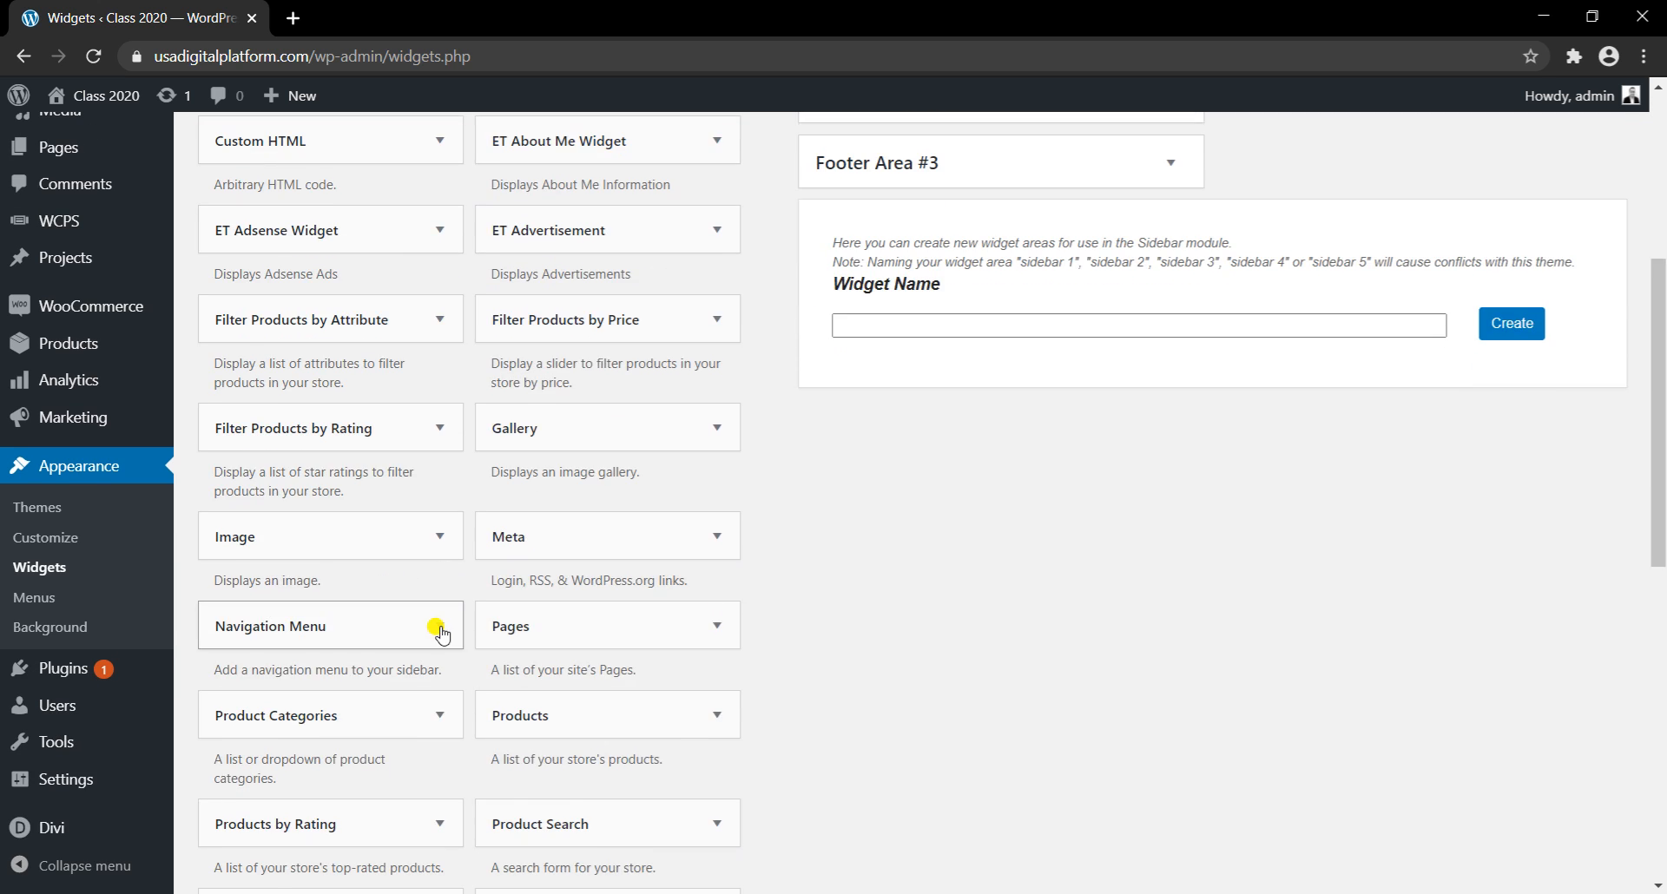
scroll(278, 655, "up", 1)
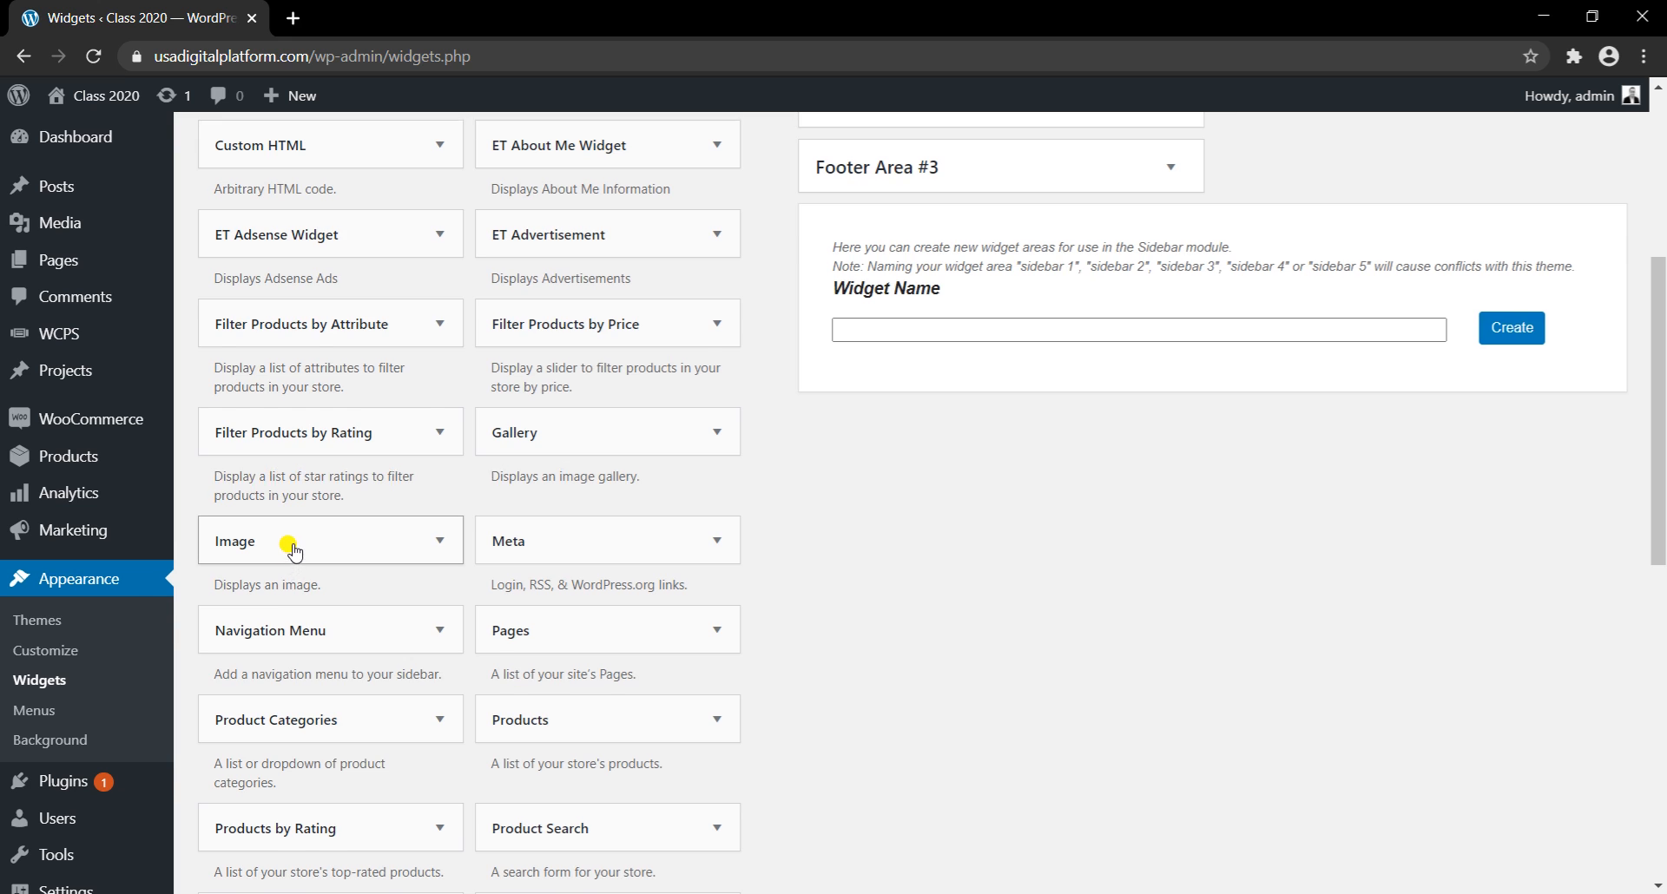
scroll(271, 744, "up", 3)
left_click_drag(269, 744, 894, 205)
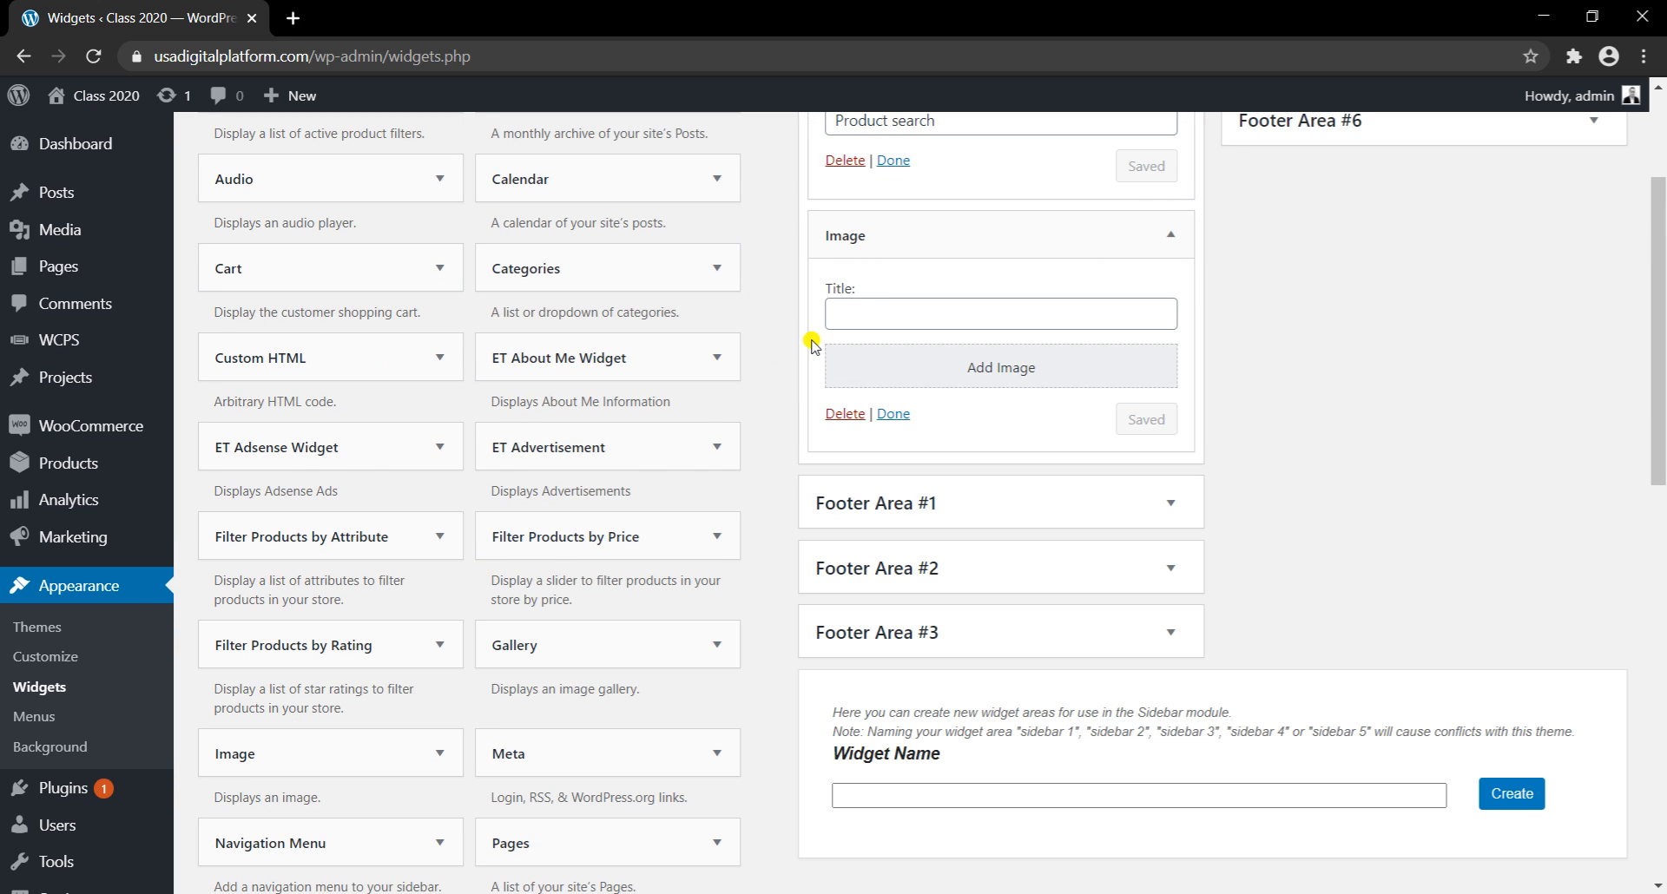
left_click(872, 309)
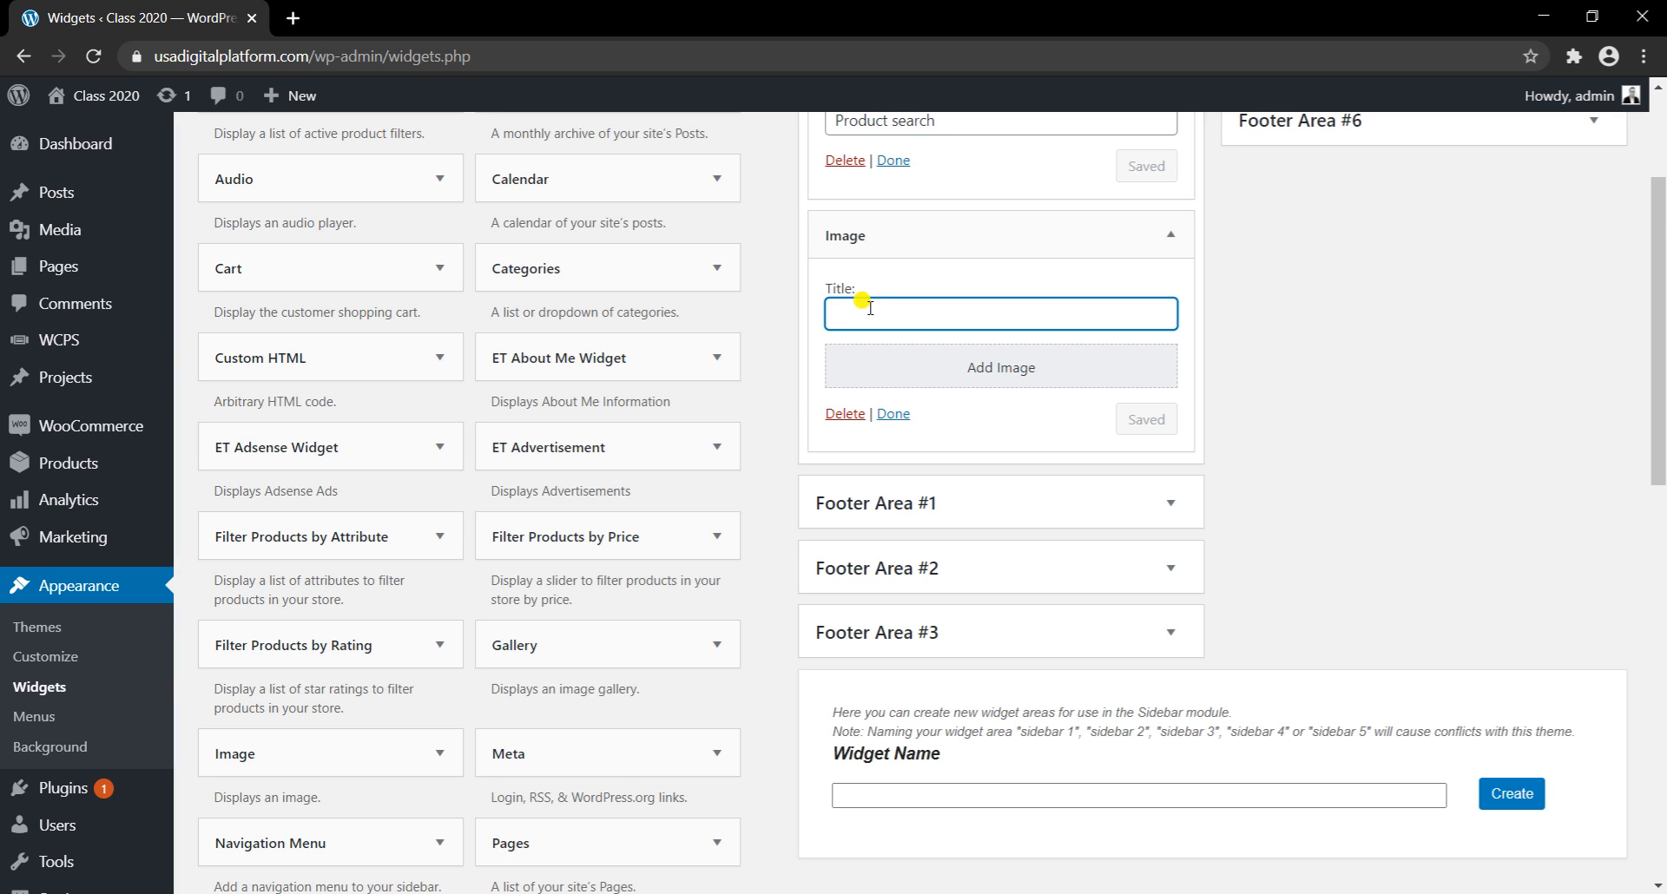
type("Promotions")
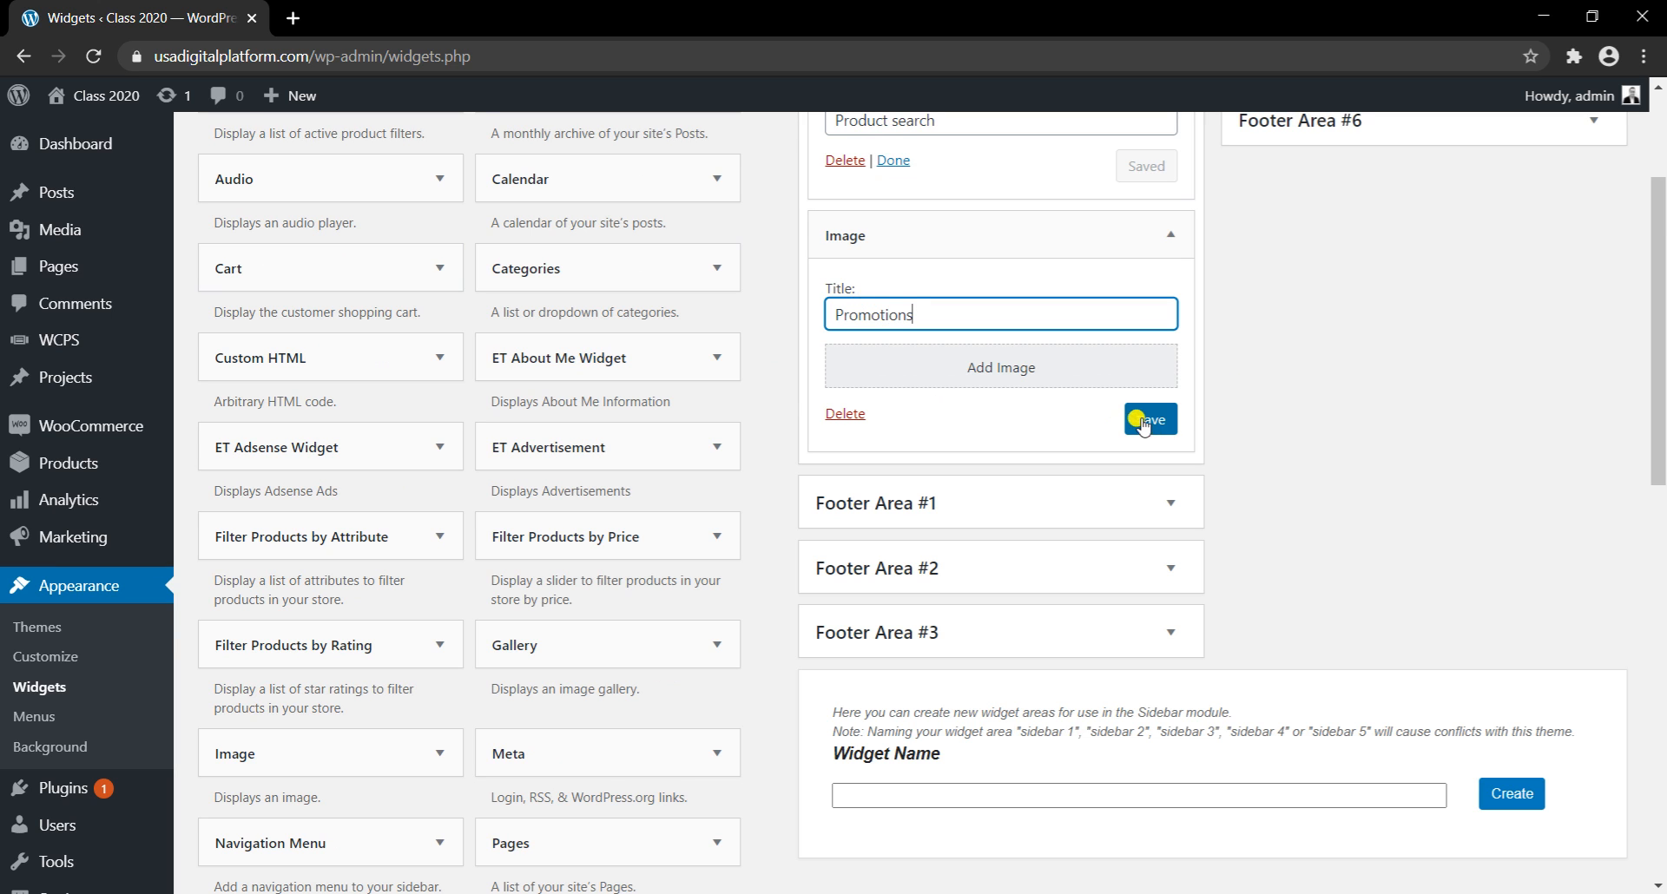
Step: Insert the pink Year End Sale picture from the media library into the Promotions image widget and save the widget
left_click(1040, 379)
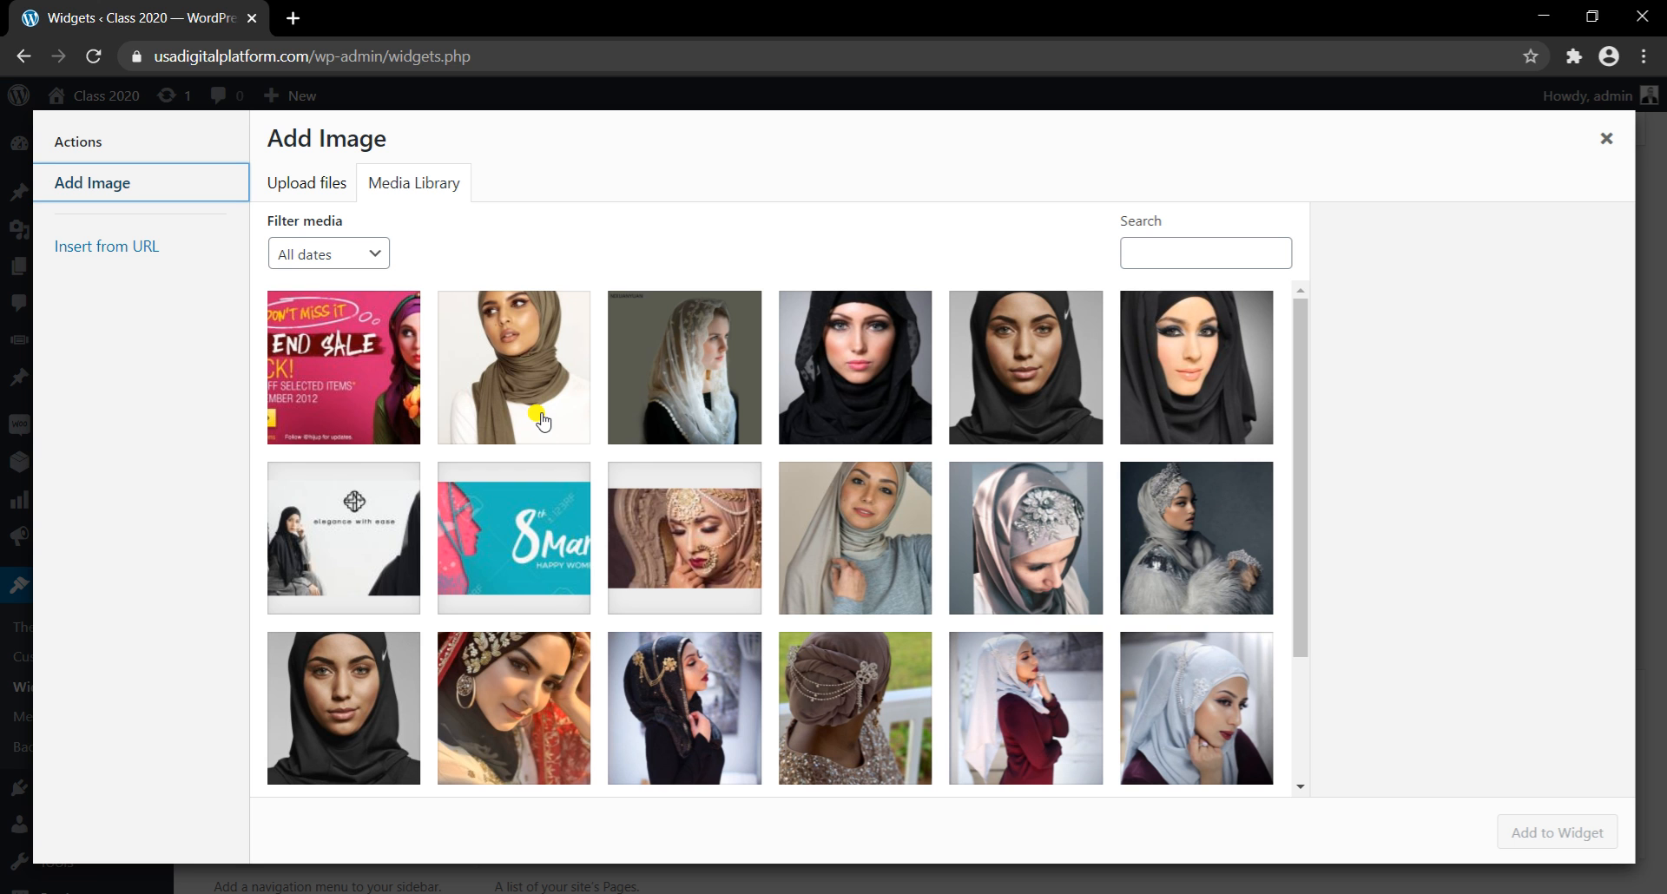
left_click(371, 362)
left_click(1535, 831)
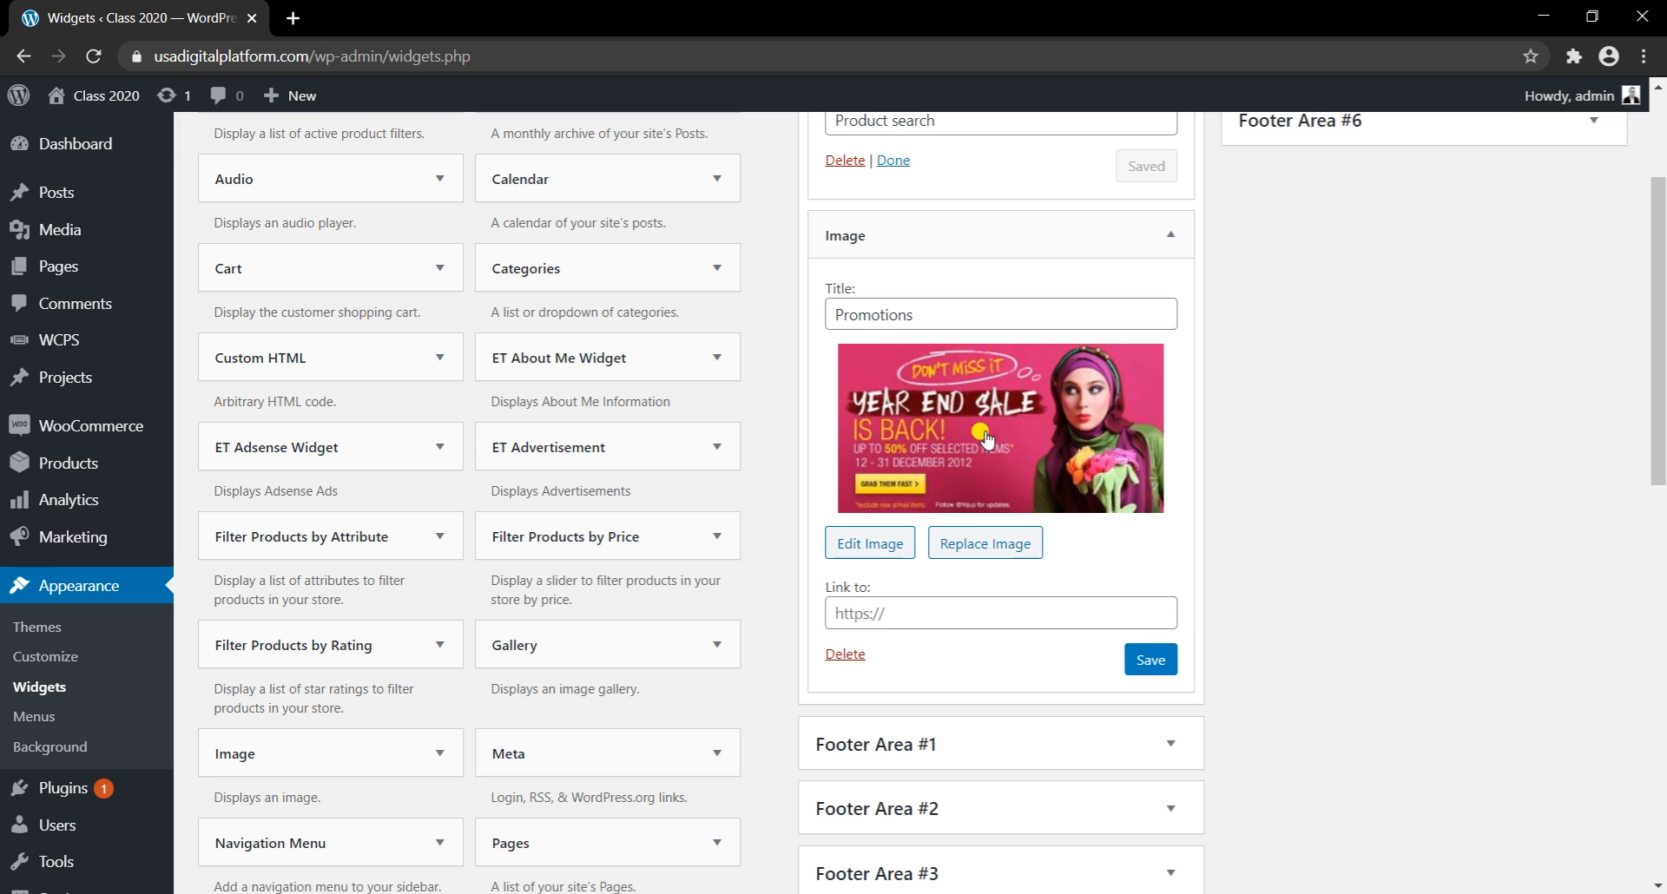
left_click(1147, 659)
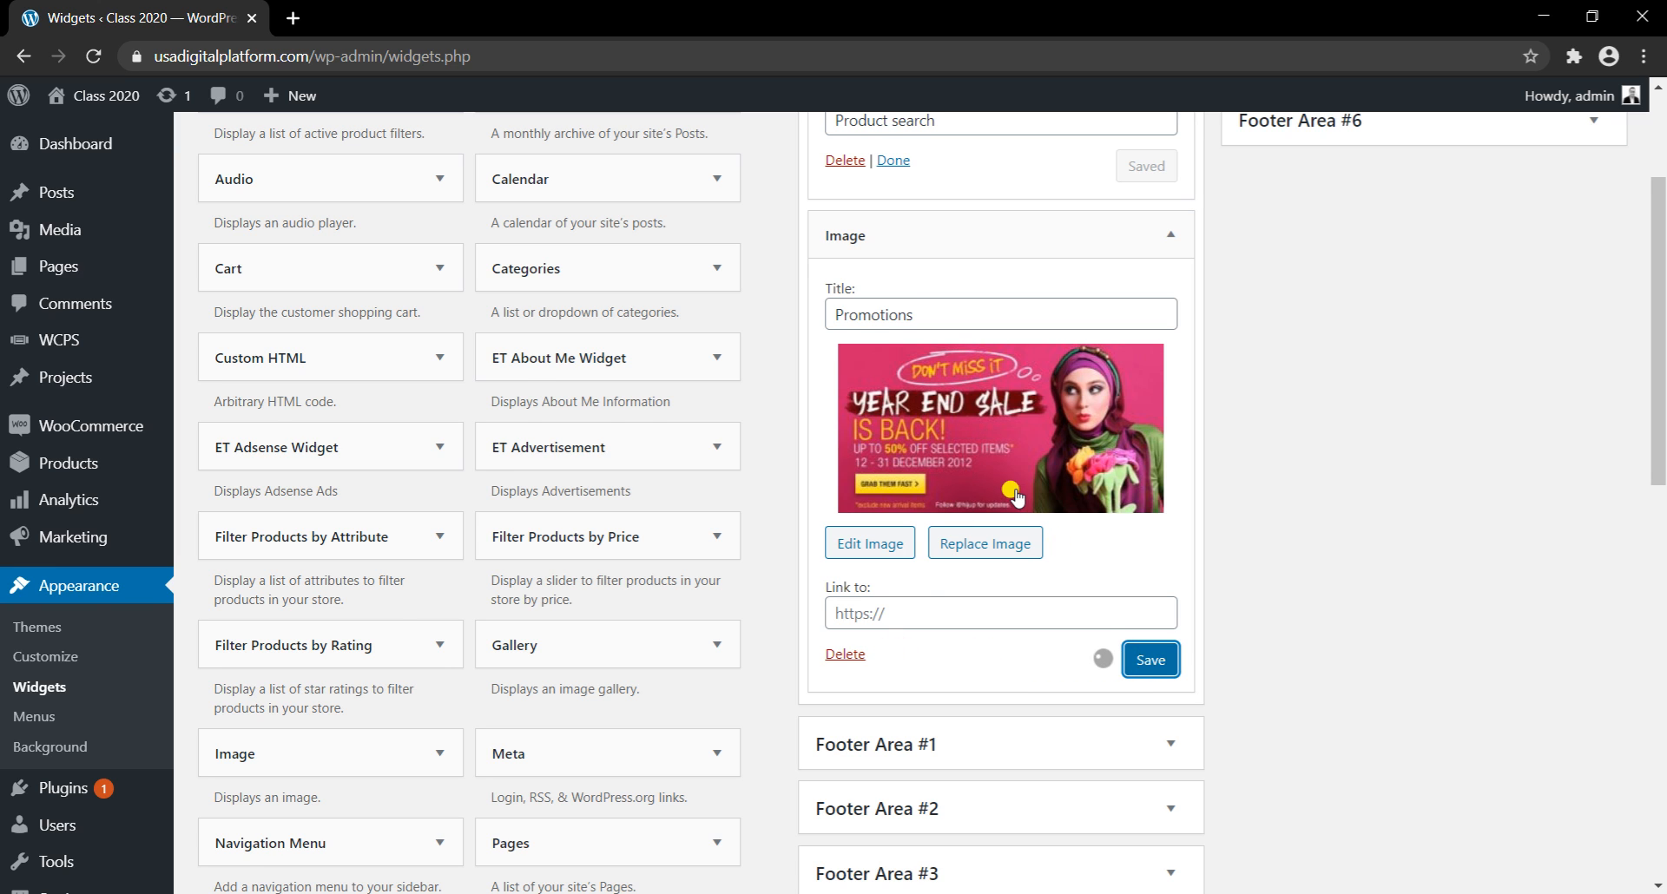
scroll(1017, 495, "up", 2)
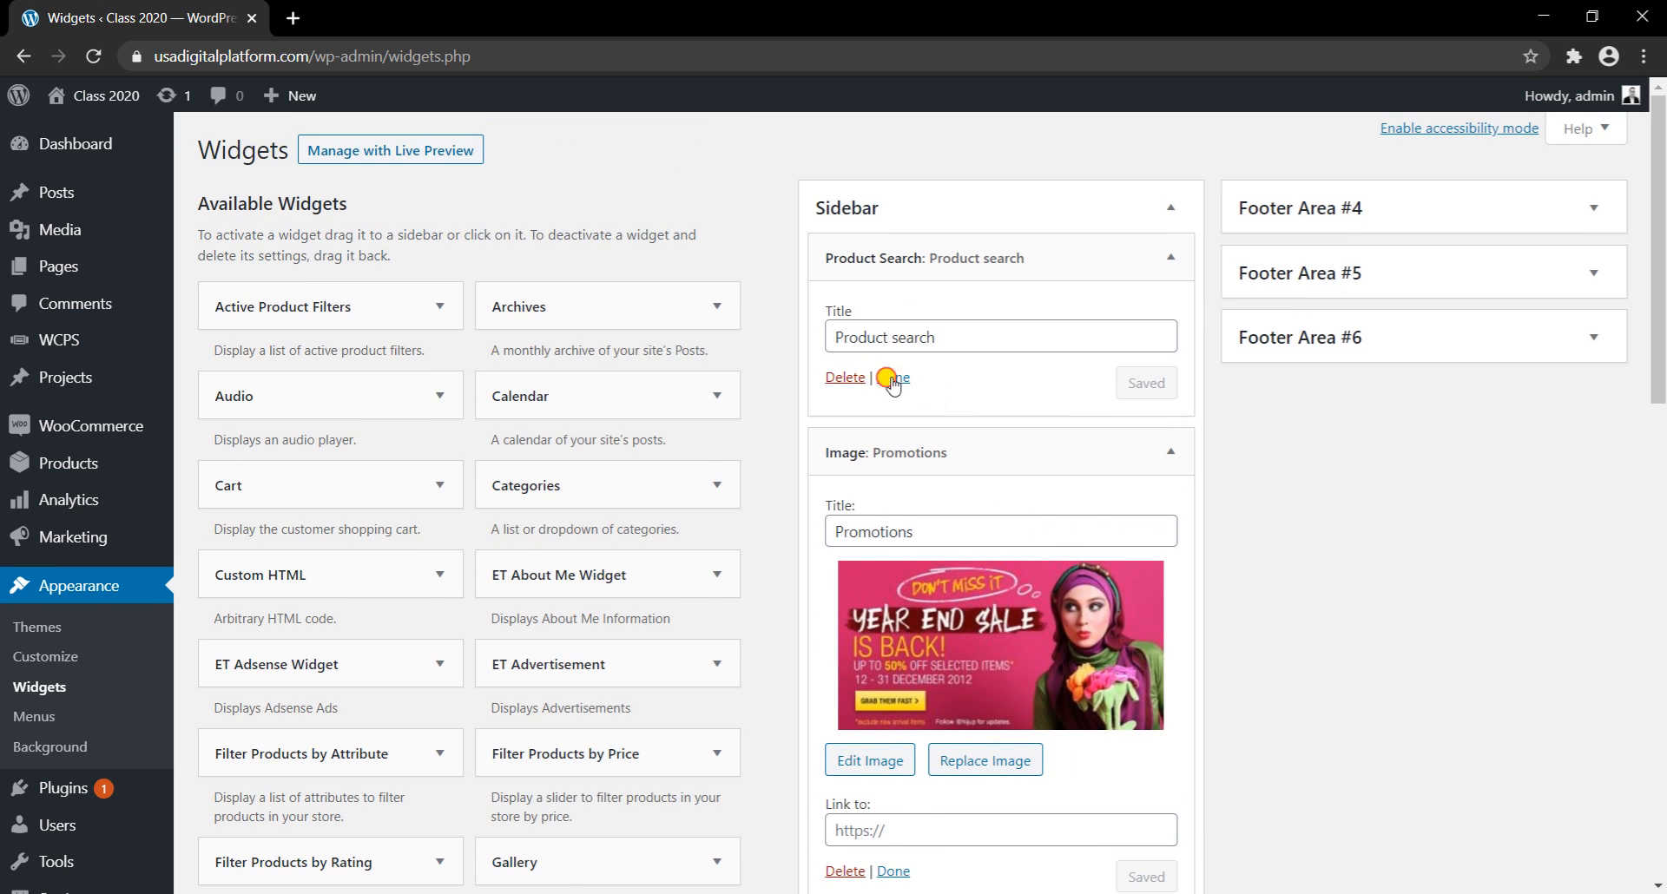
Step: Collapse the Product Search and Promotions widgets and add a Product Categories widget between them in the Sidebar area
left_click(892, 379)
left_click(893, 731)
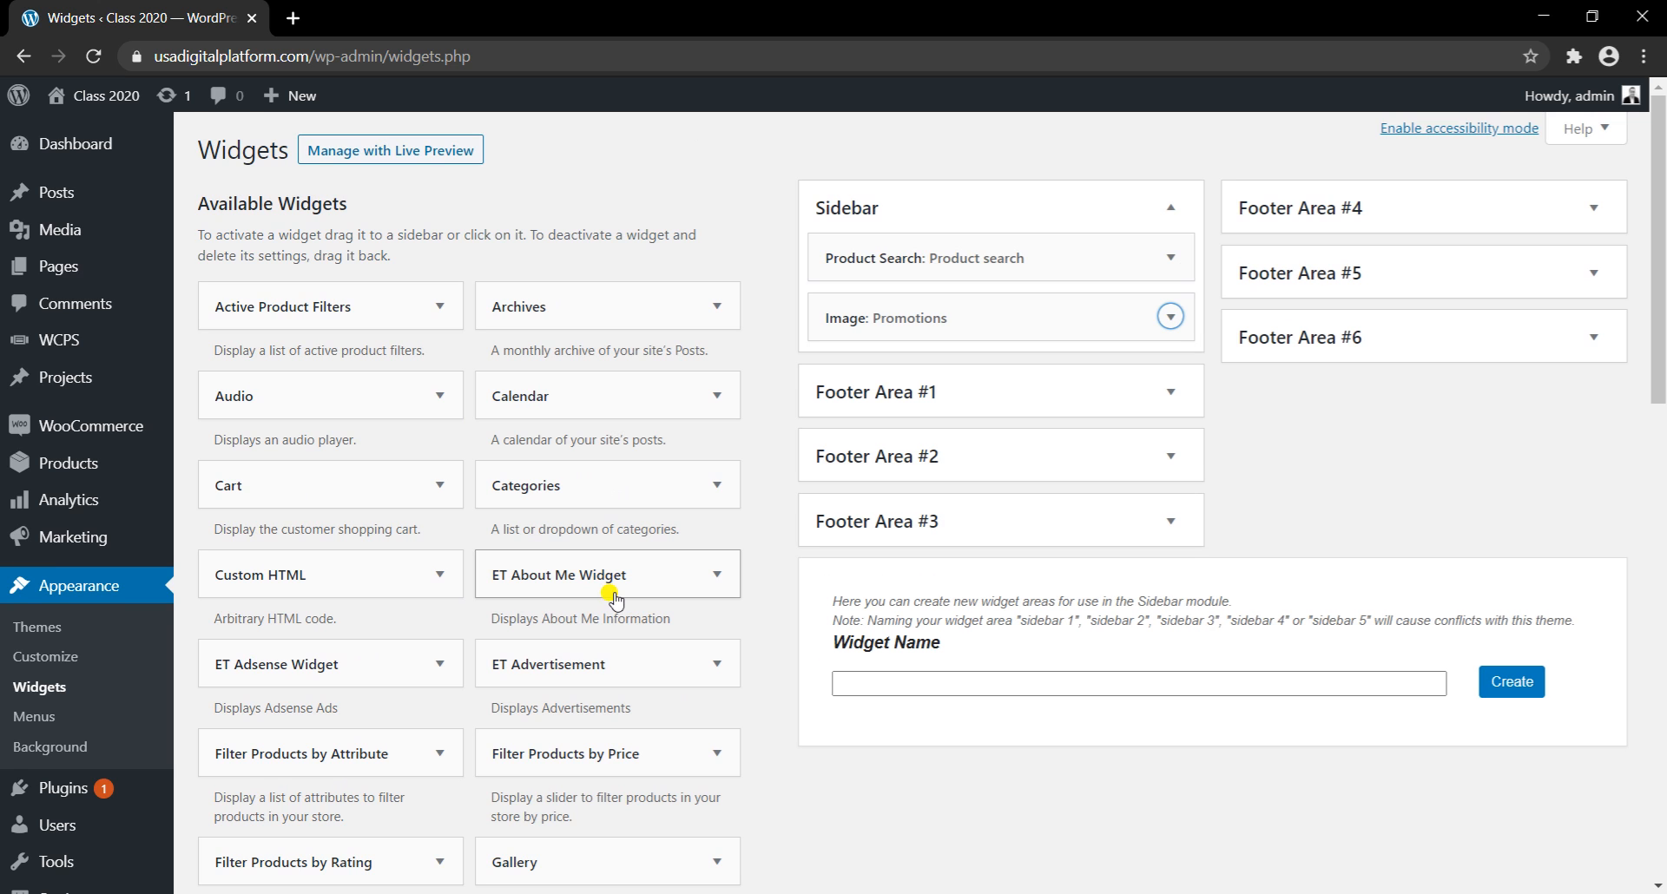
scroll(412, 659, "down", 6)
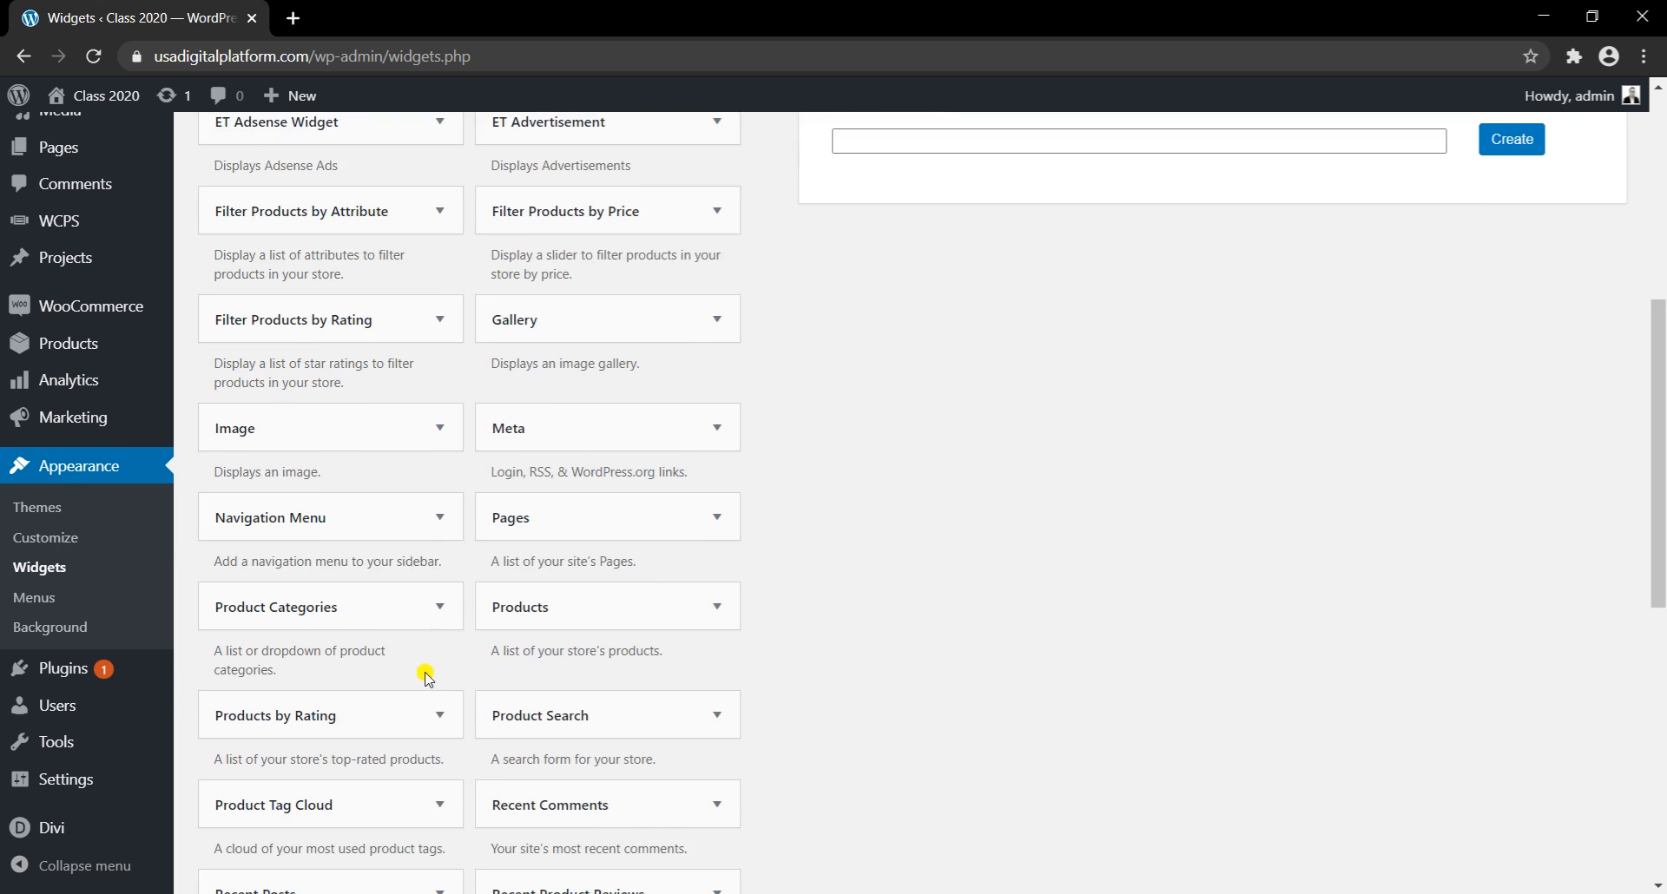
scroll(426, 678, "down", 1)
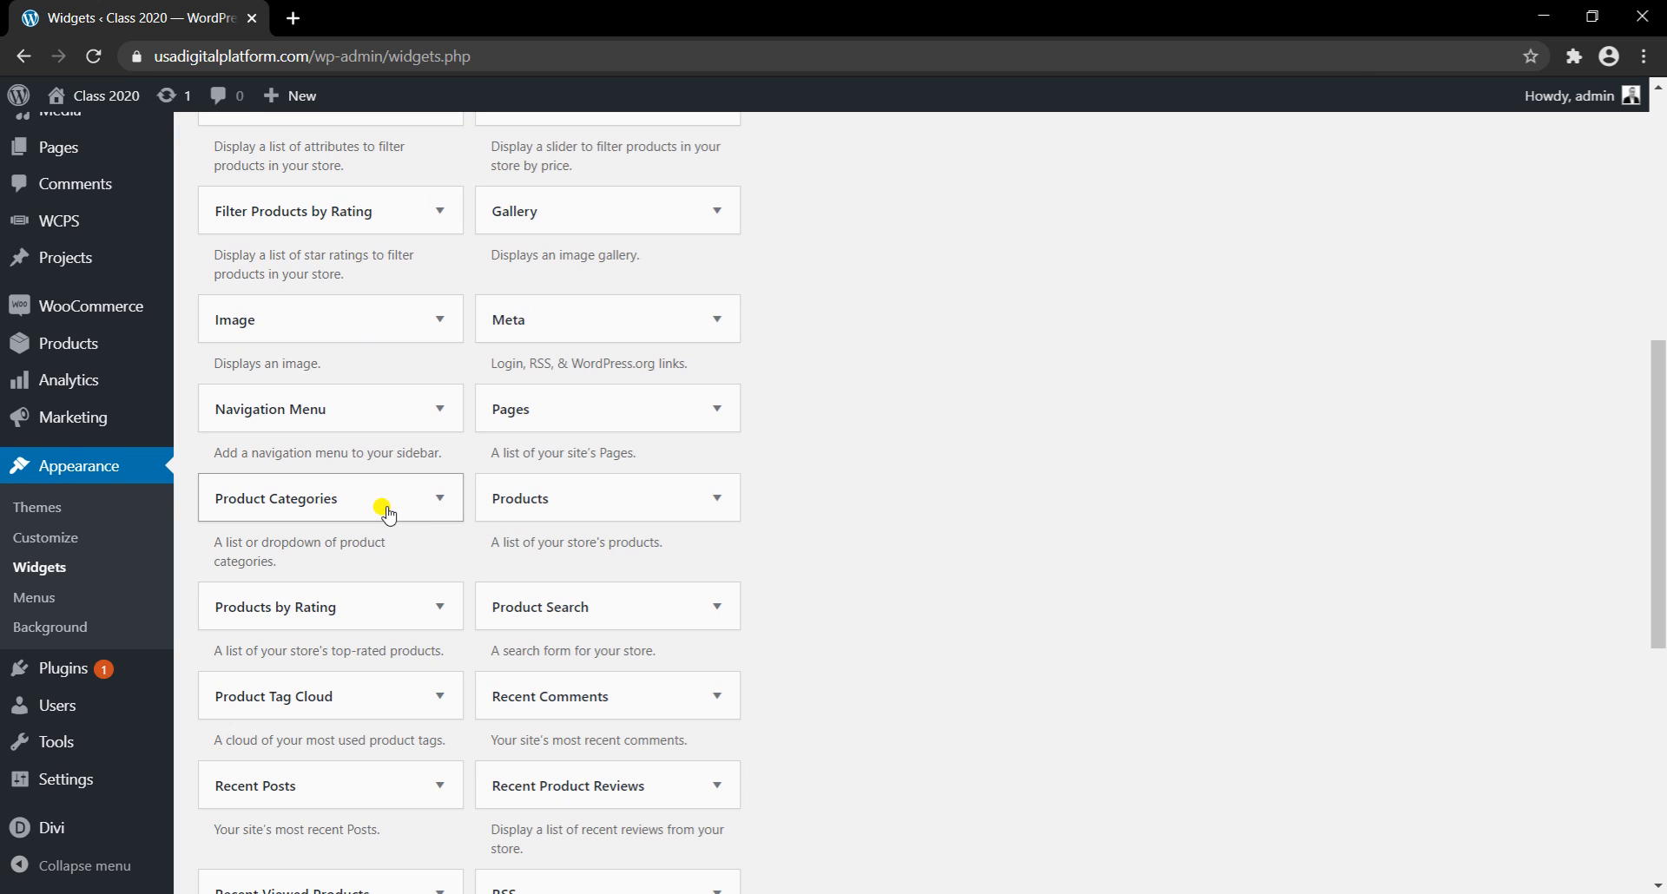
left_click_drag(388, 513, 998, 383)
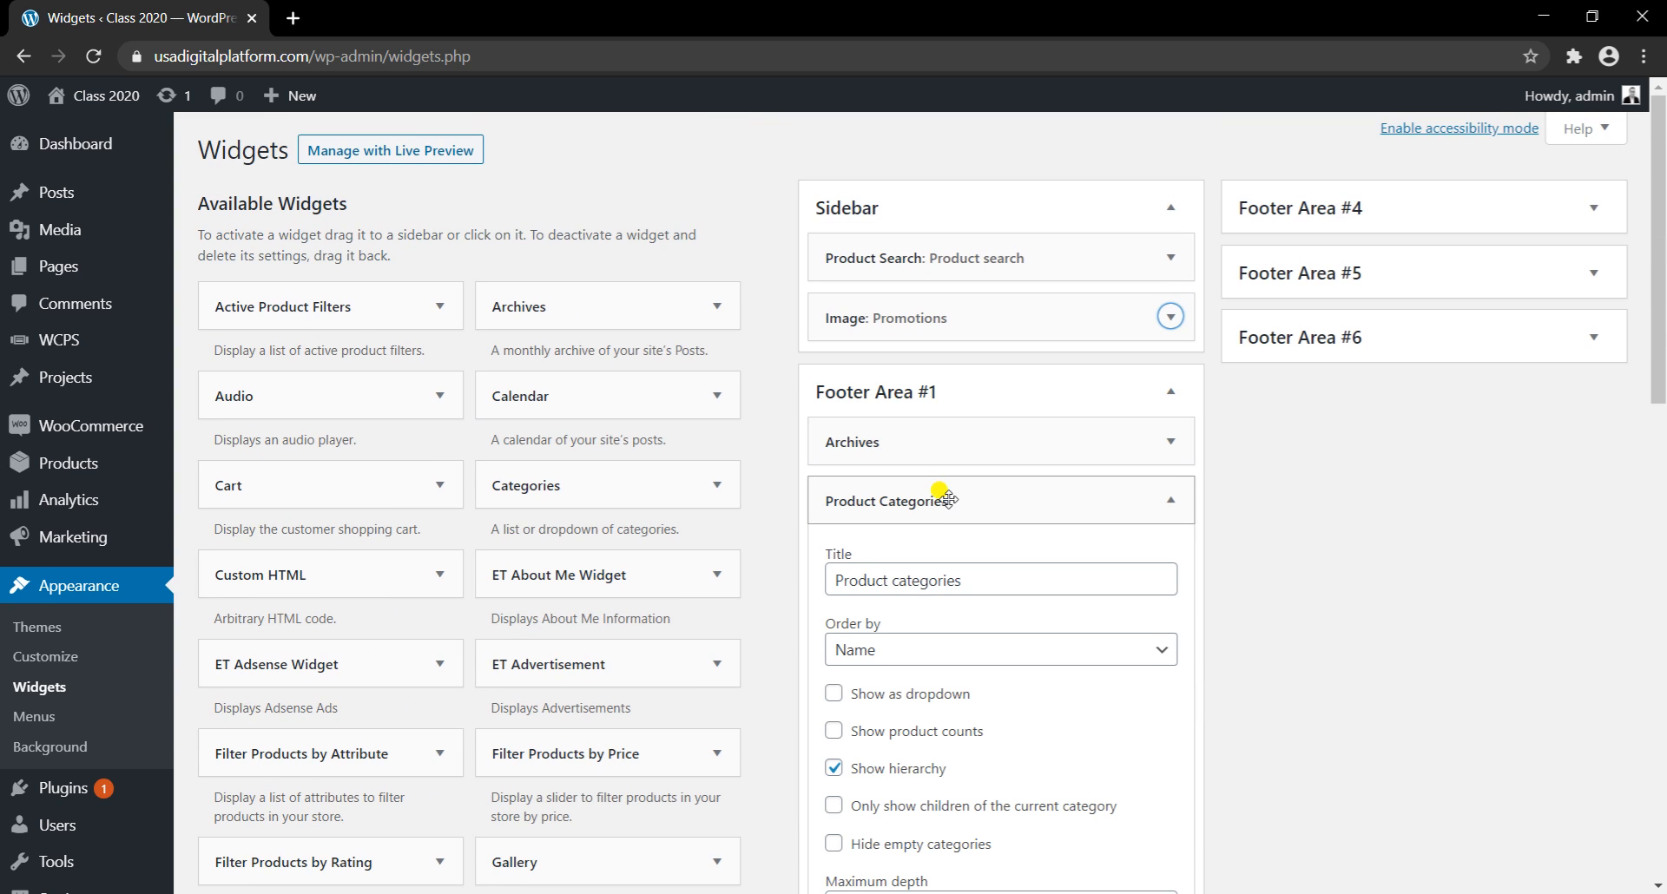
left_click_drag(938, 501, 941, 324)
Step: Add the Recent Viewed Products widget to the Sidebar area directly below Product Search
scroll(477, 588, "down", 8)
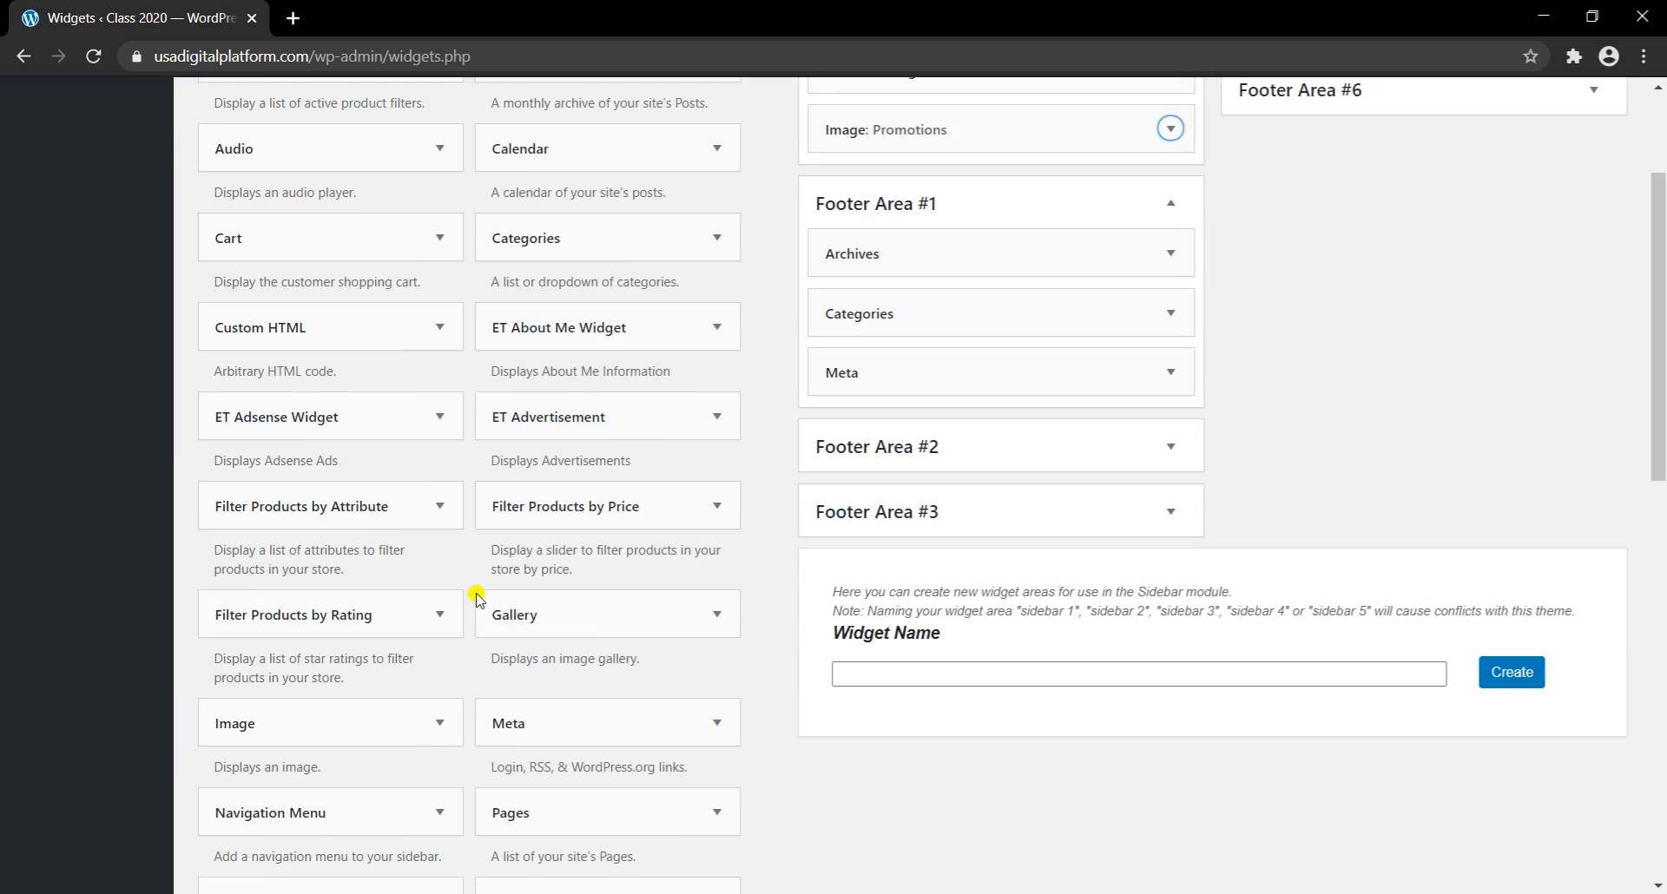
scroll(445, 640, "down", 1)
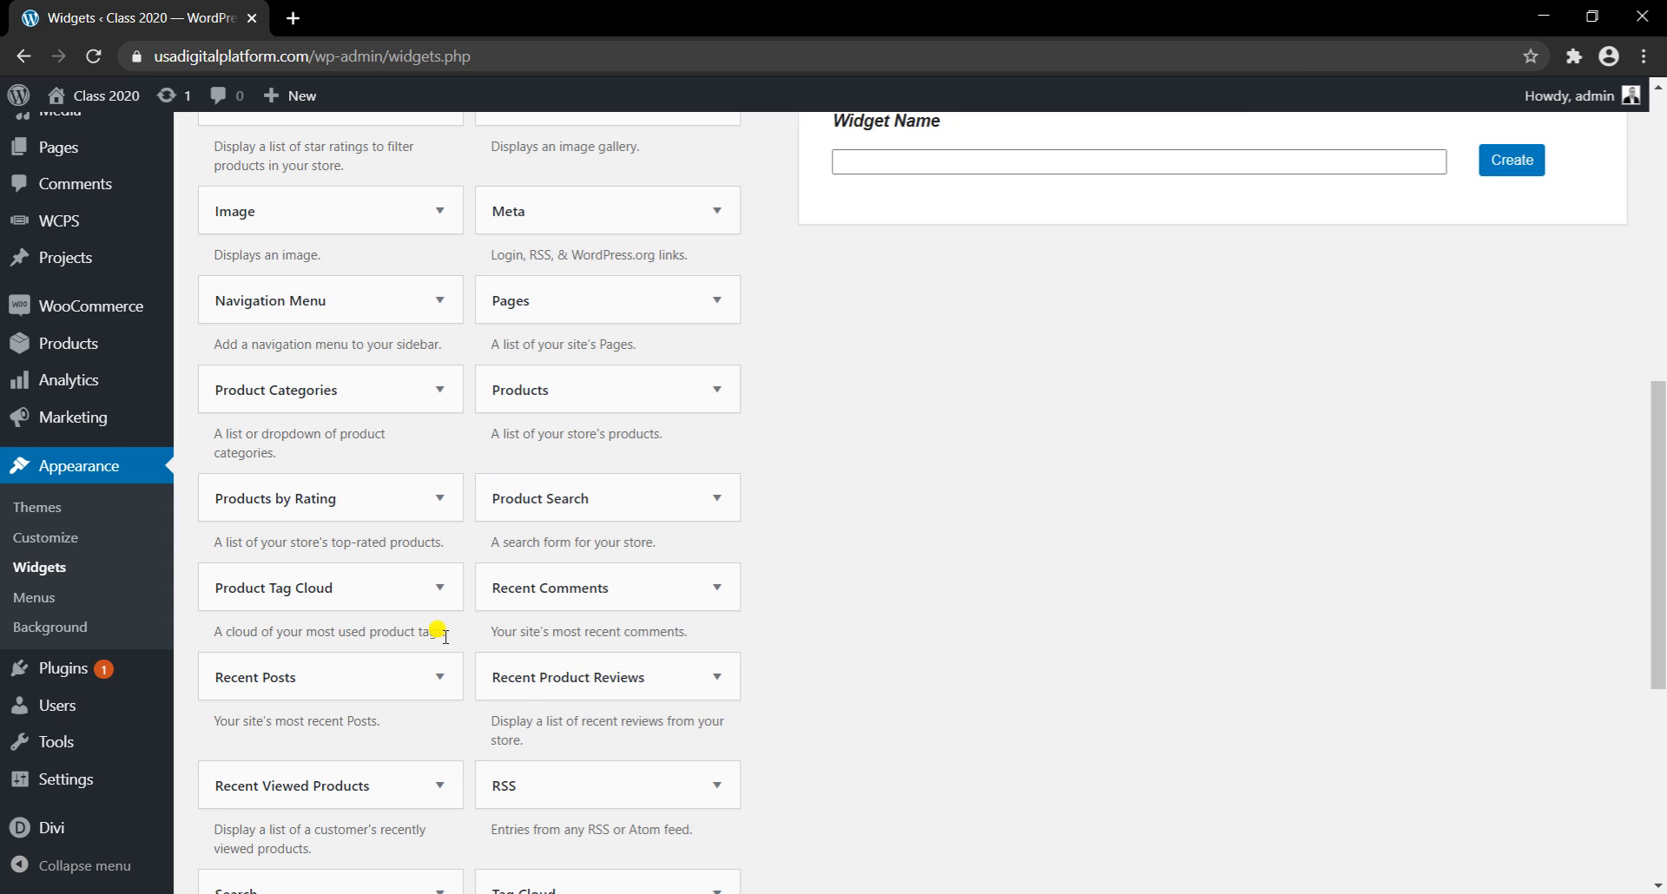
scroll(584, 644, "down", 1)
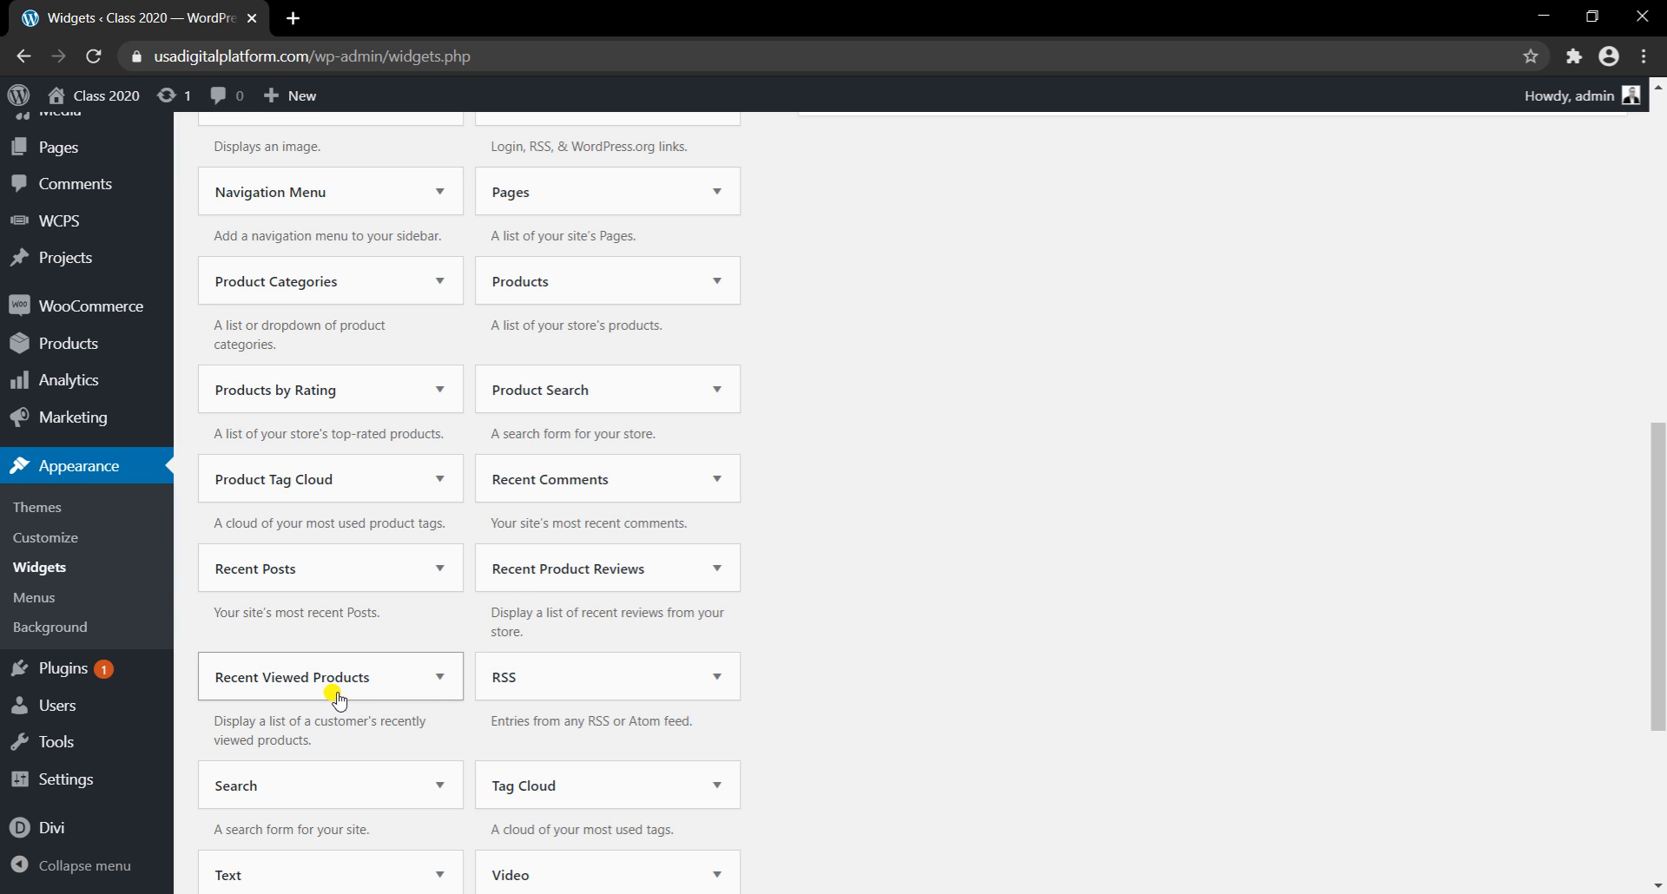
left_click_drag(340, 690, 976, 307)
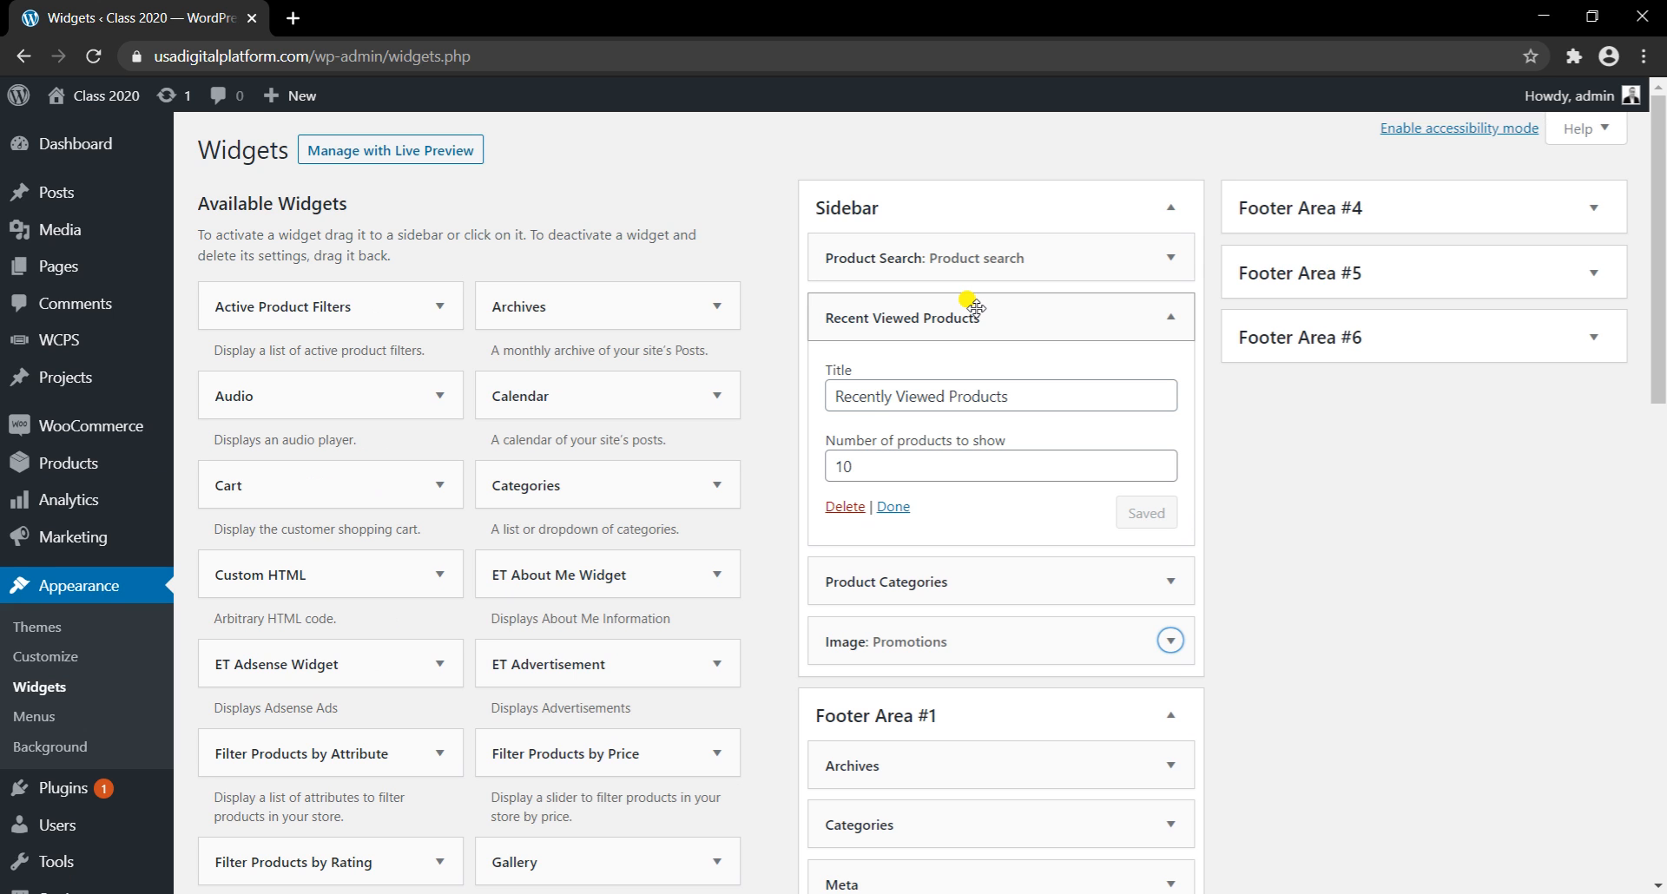
Step: Add the Filter Products by Price widget directly below Product Search in the Sidebar area and collapse the open widgets
scroll(113, 646, "down", 4)
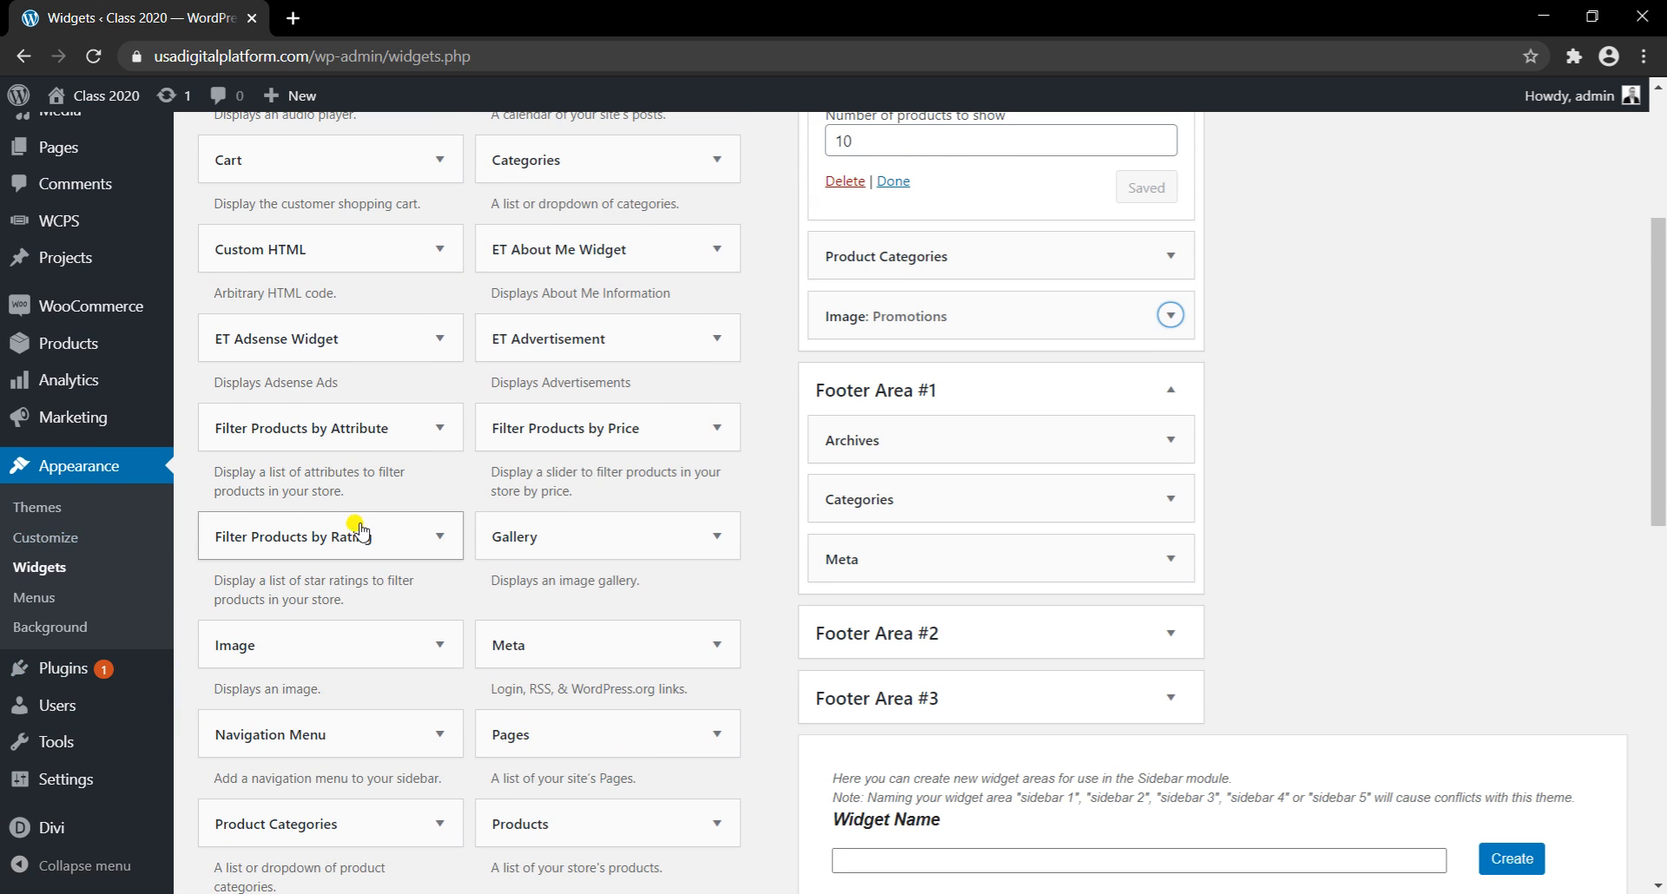
scroll(409, 540, "down", 8)
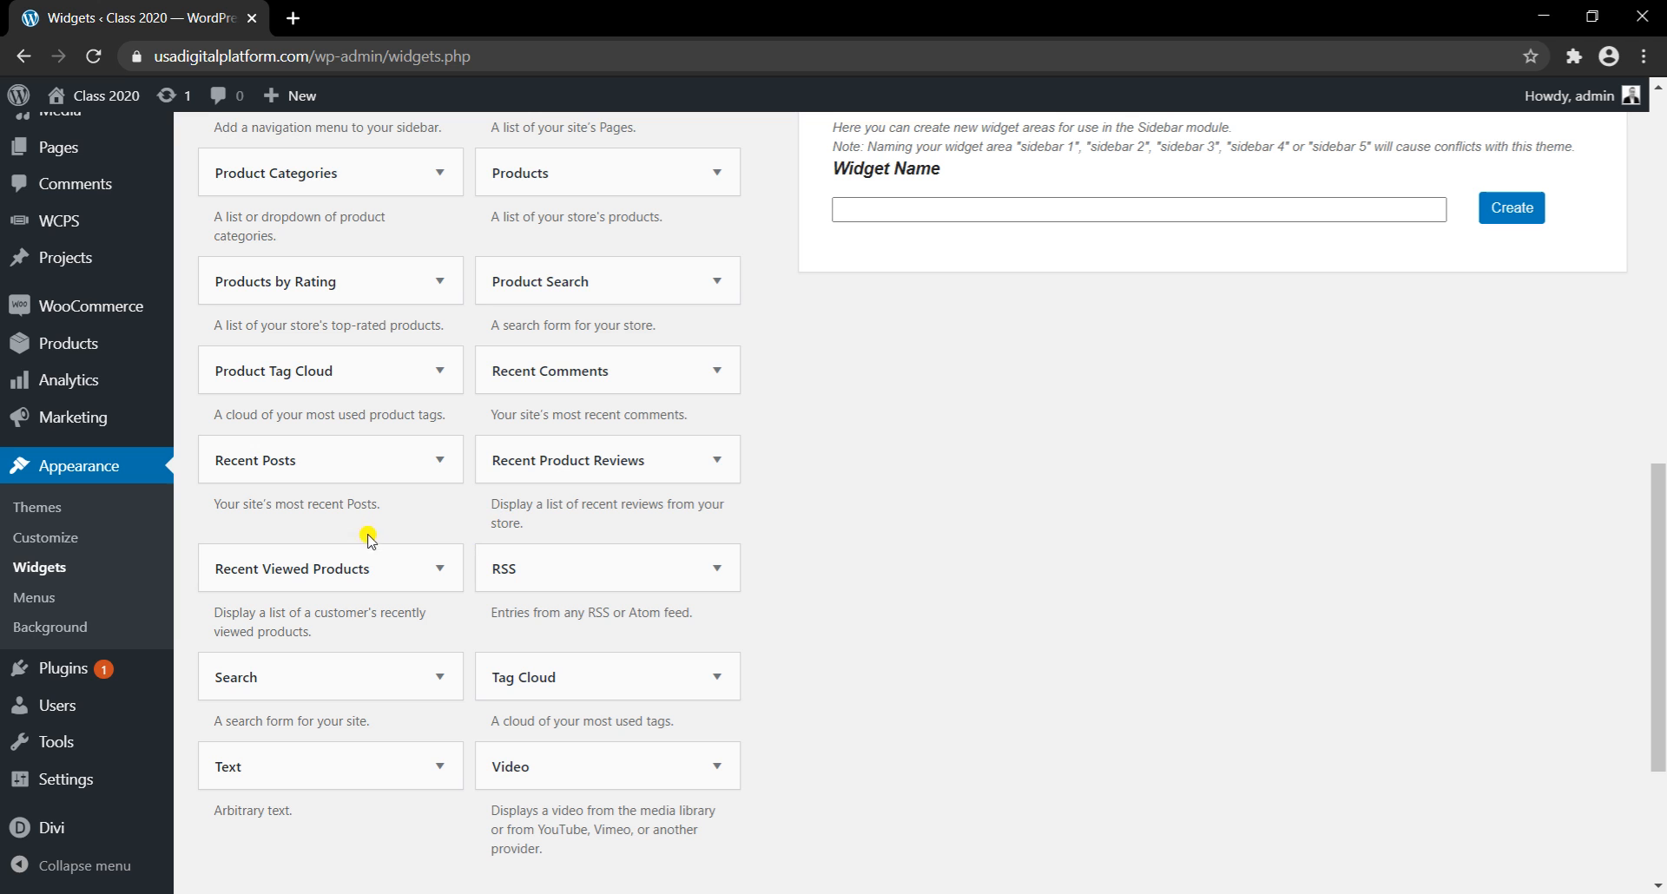
scroll(526, 755, "down", 1)
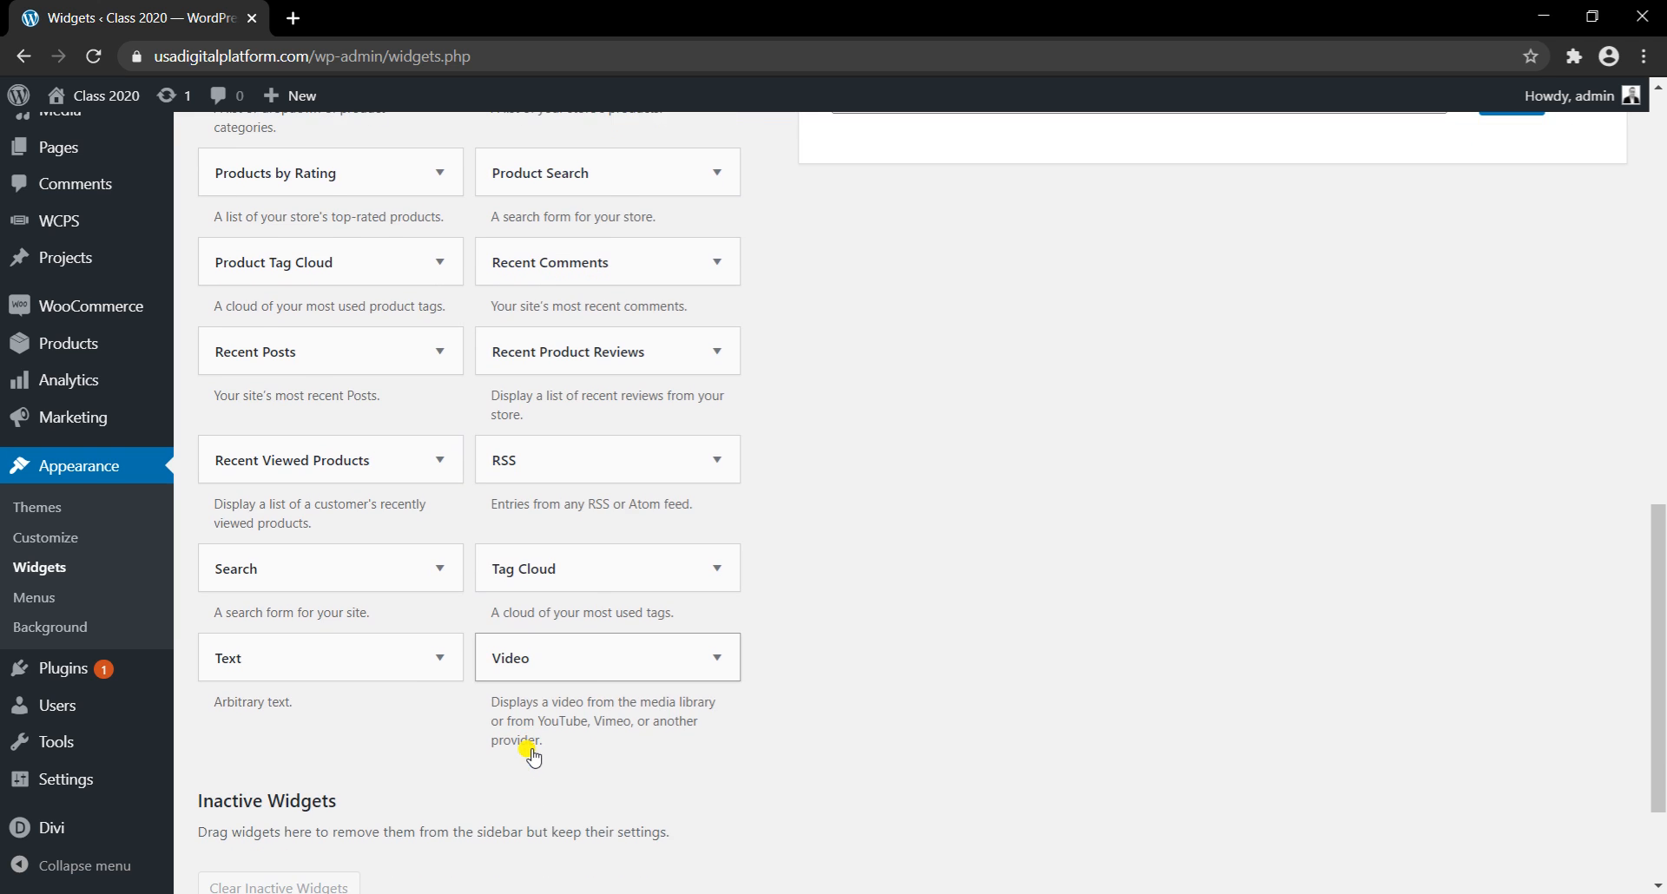
scroll(534, 758, "up", 1)
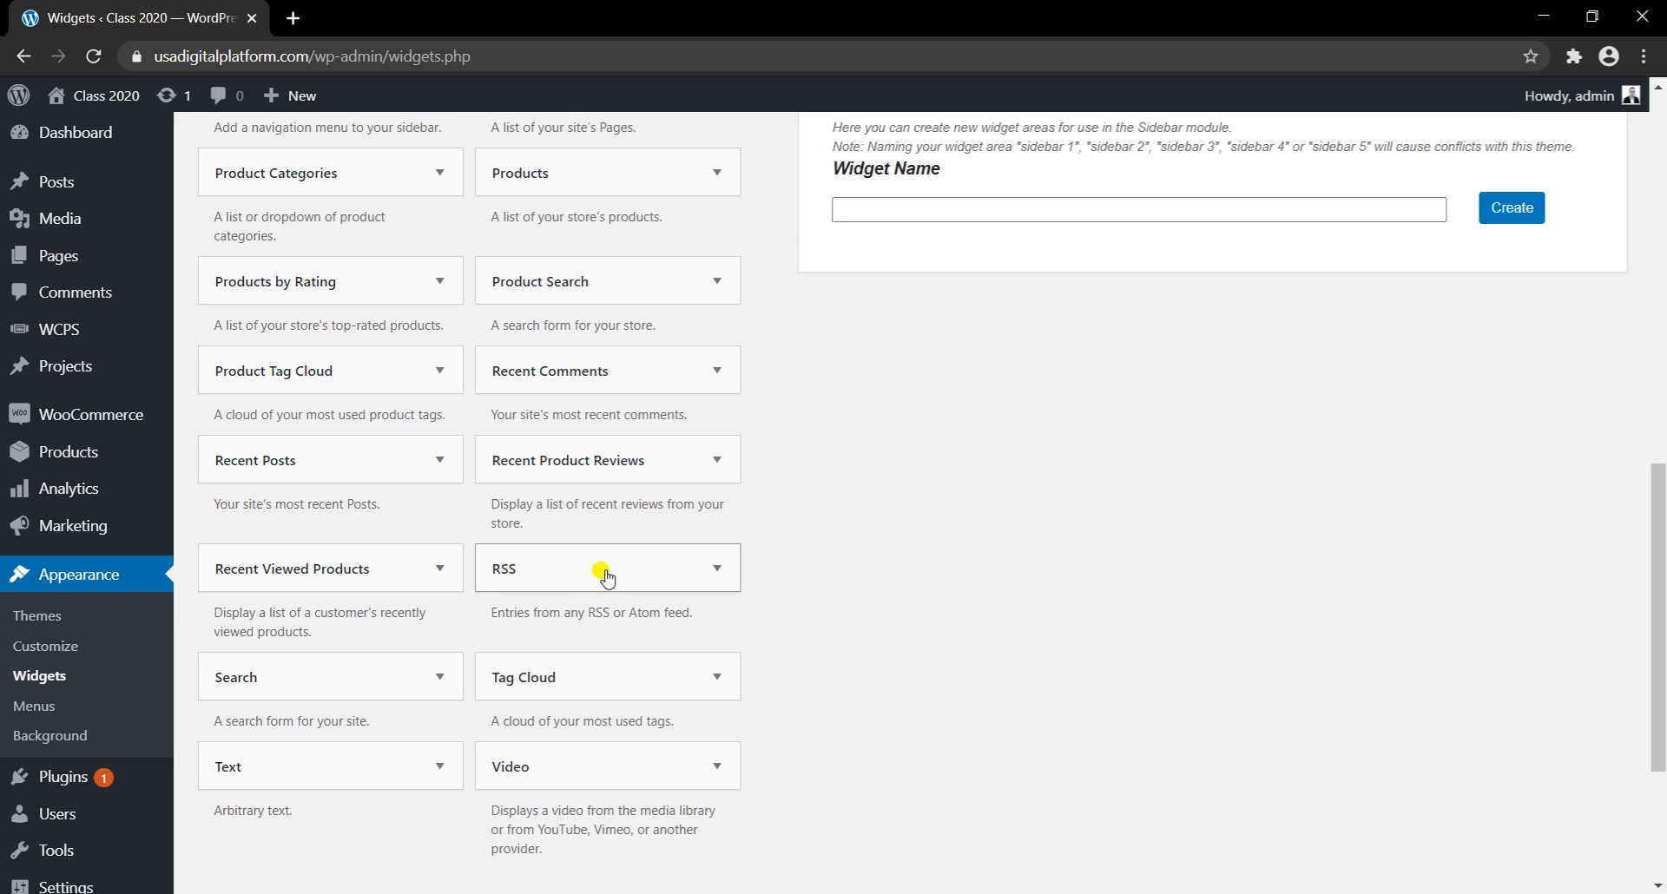
scroll(605, 577, "up", 2)
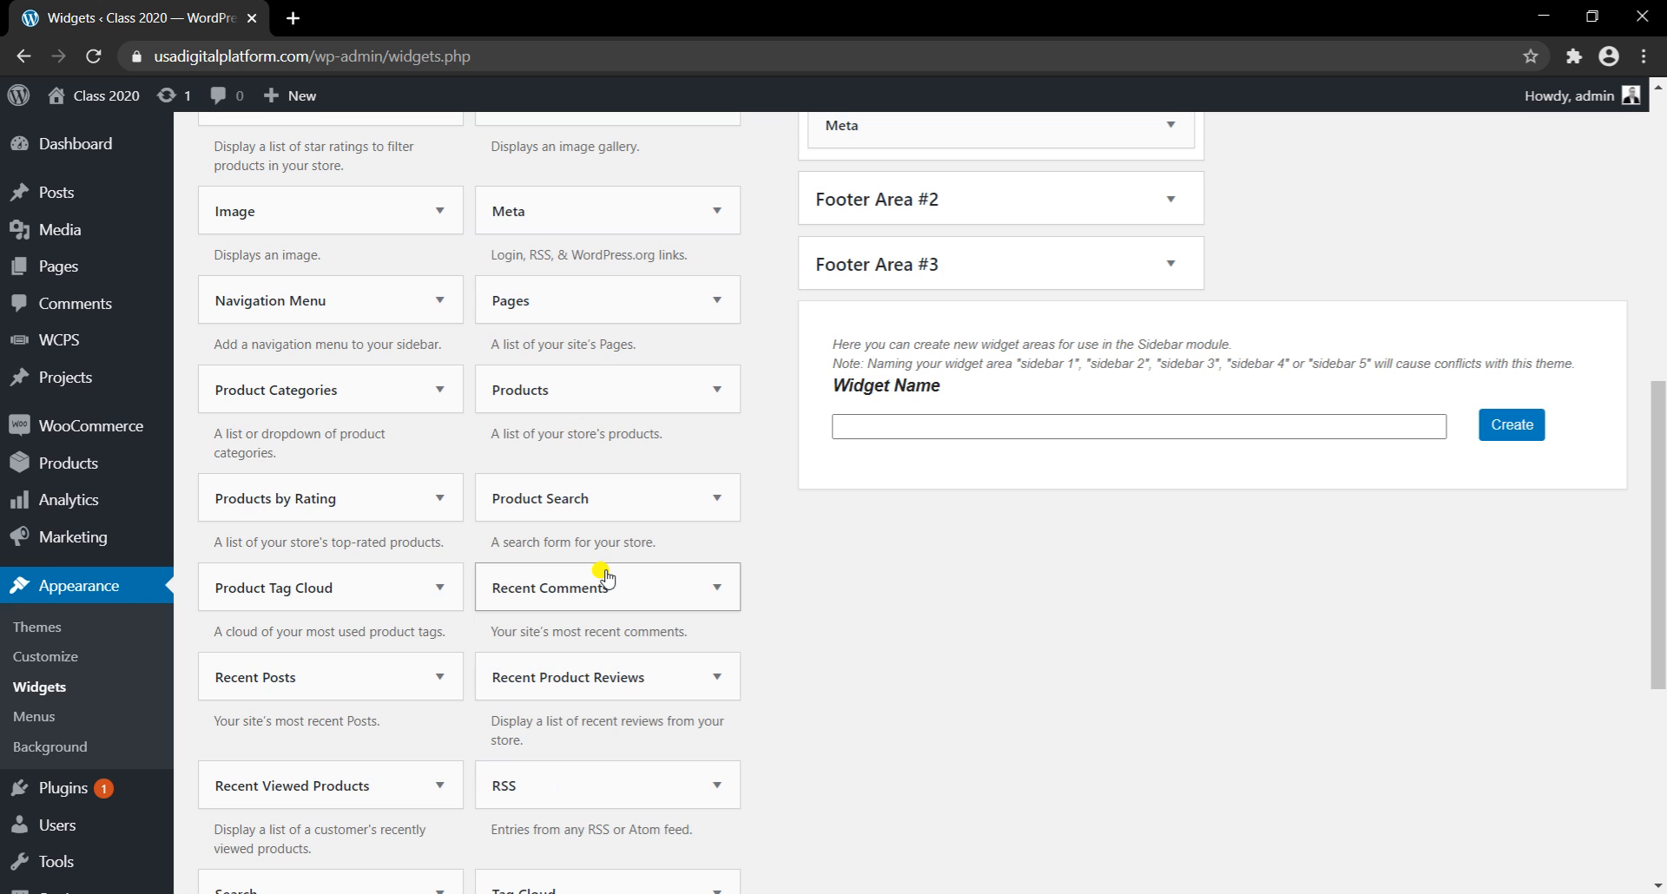
scroll(605, 577, "up", 1)
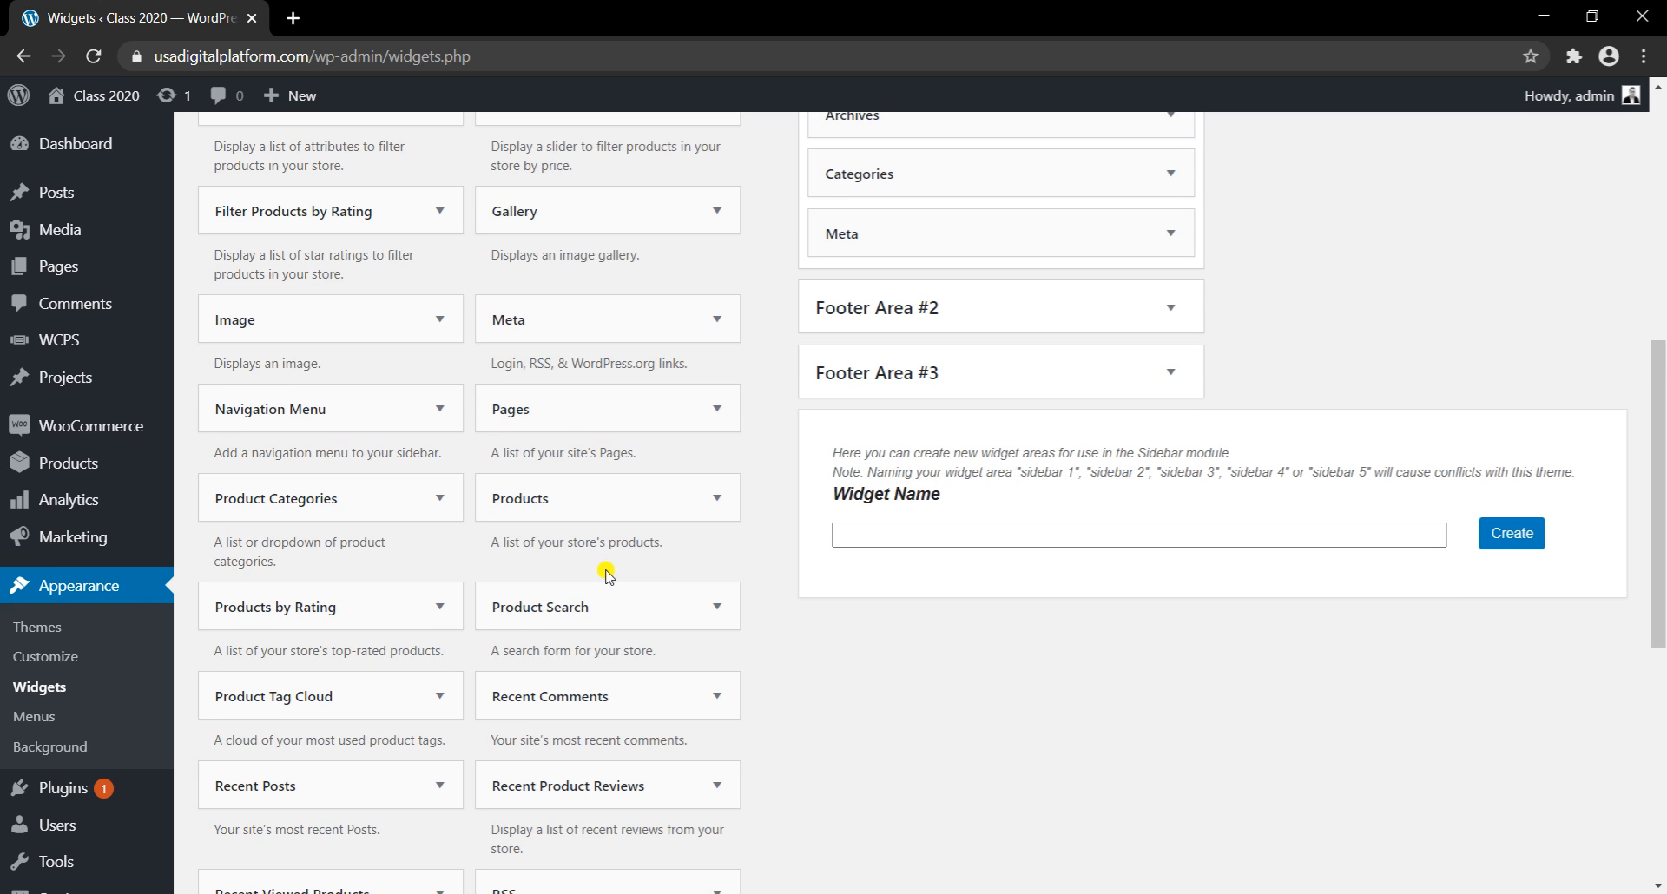
scroll(605, 572, "up", 1)
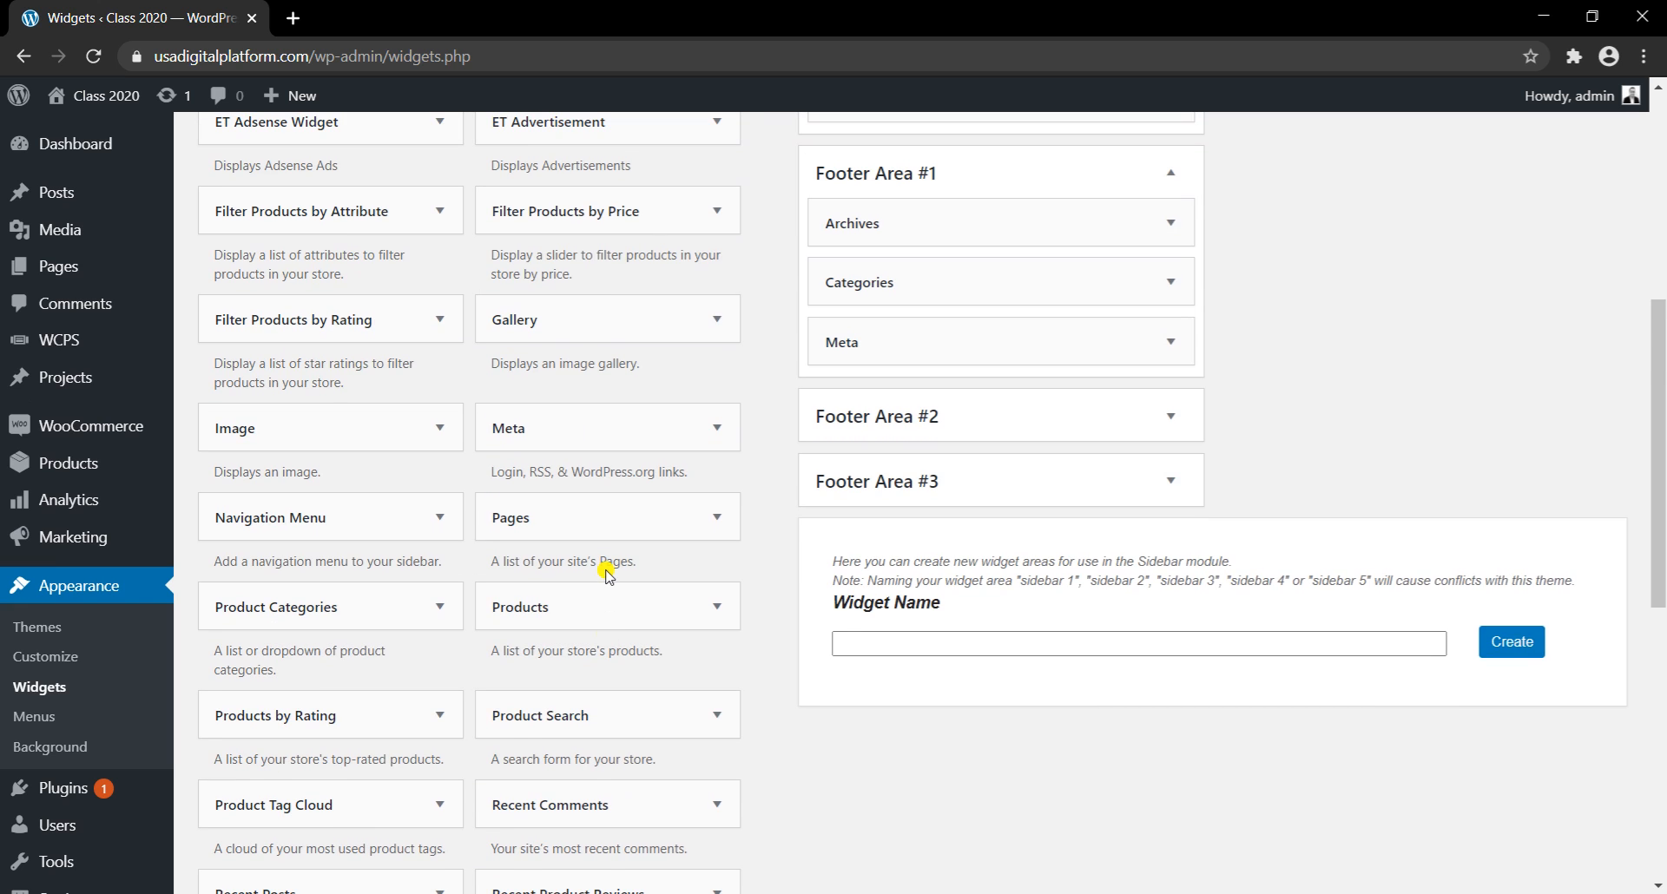
scroll(605, 573, "up", 3)
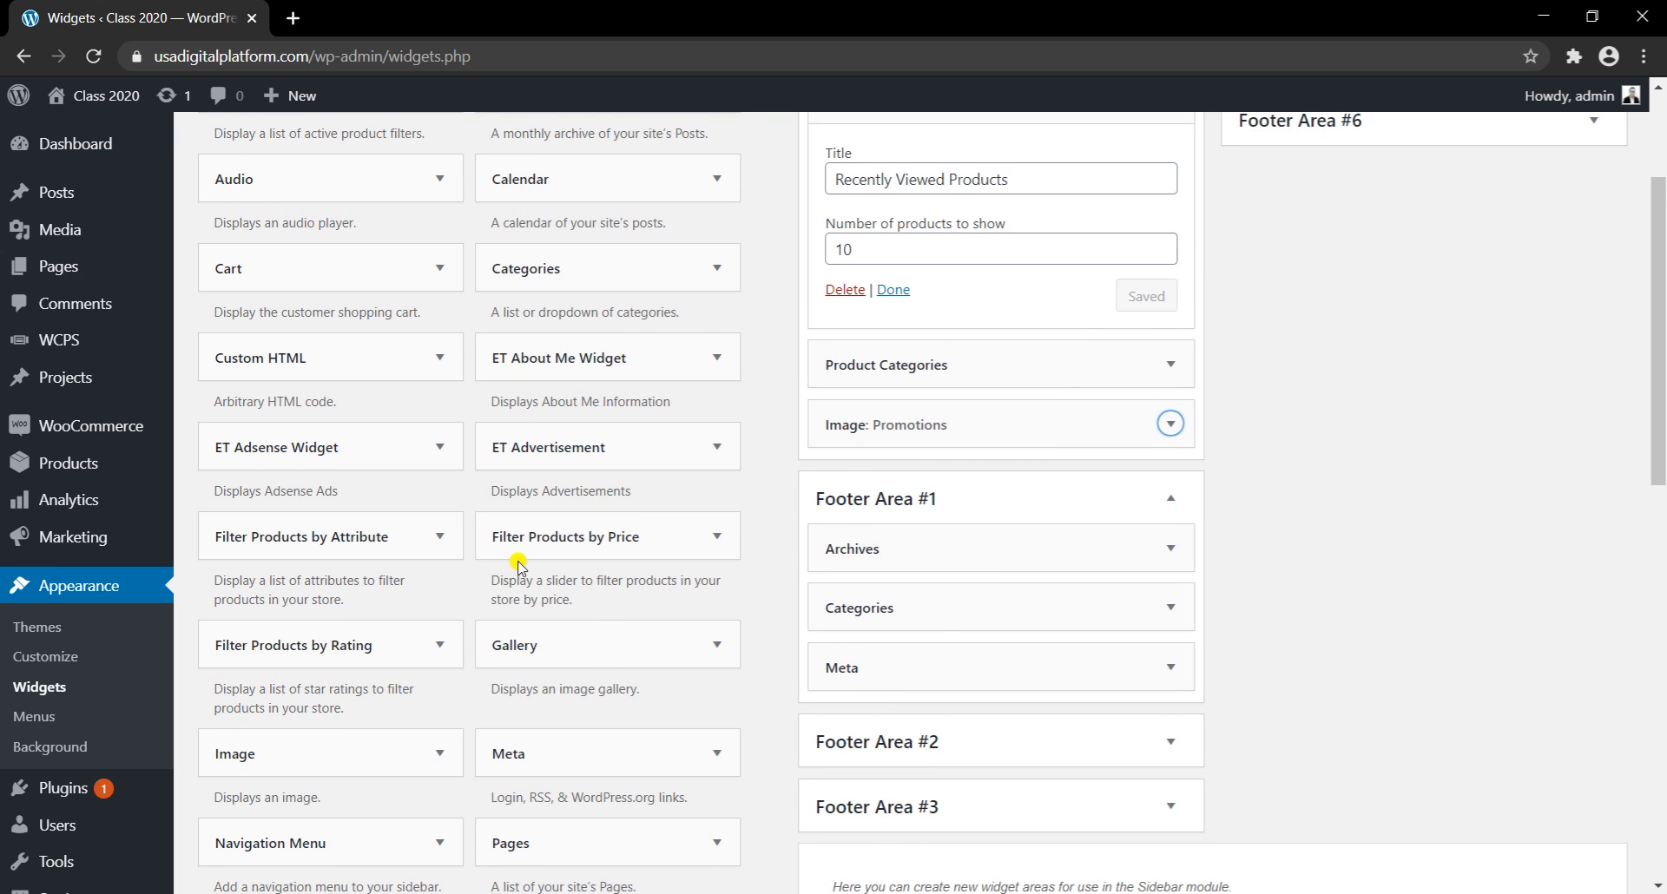
scroll(521, 569, "up", 1)
left_click_drag(570, 646, 914, 319)
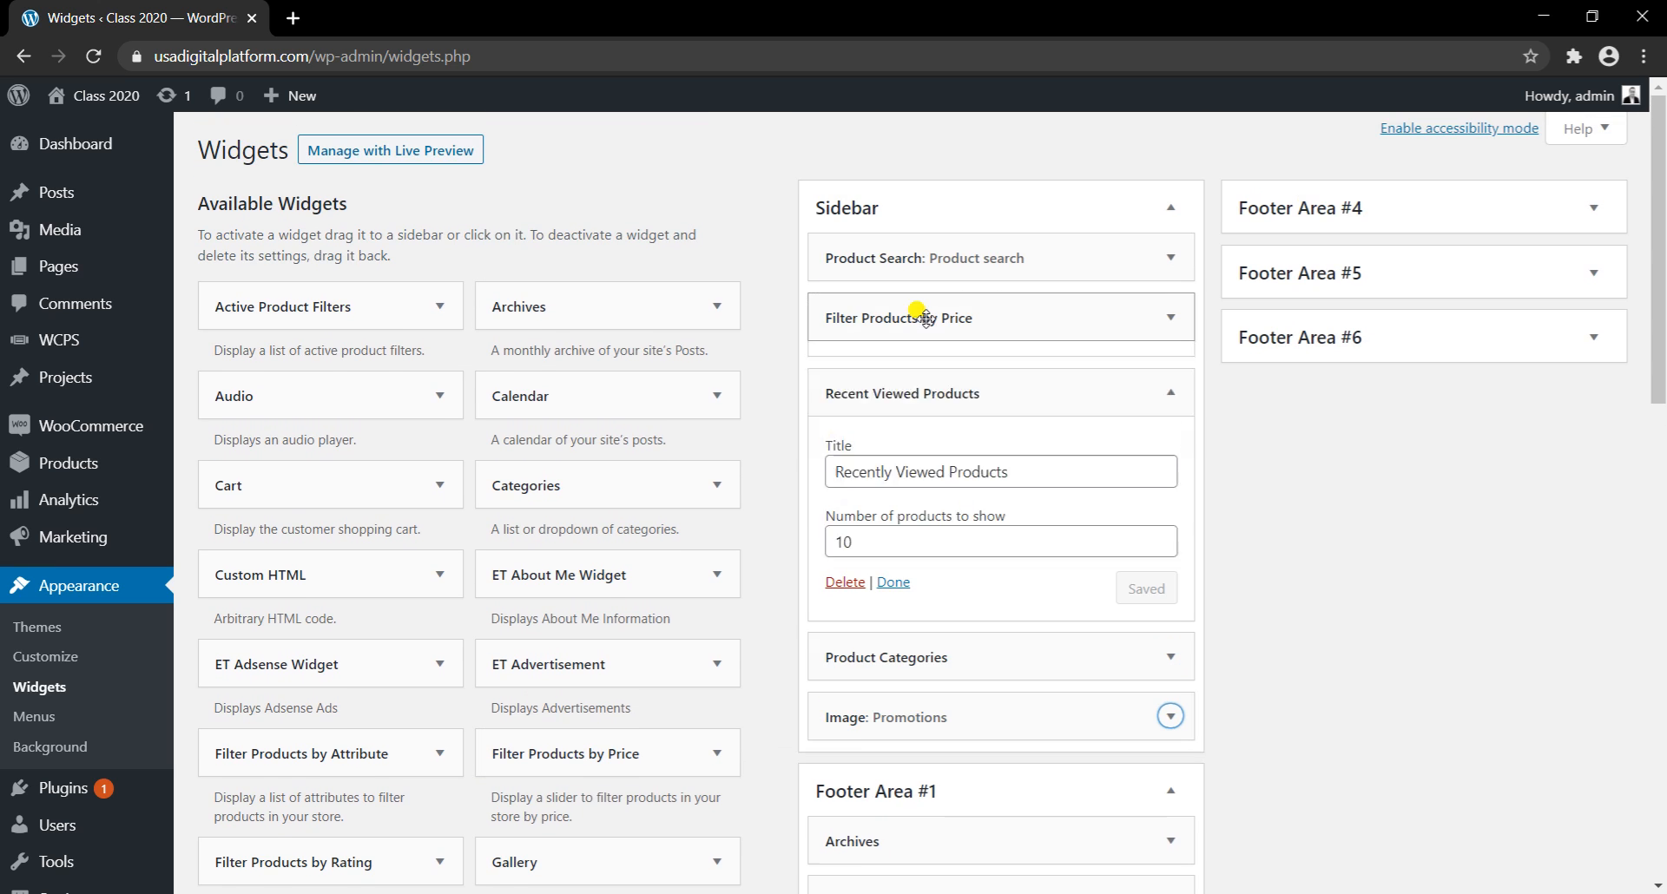
left_click(895, 437)
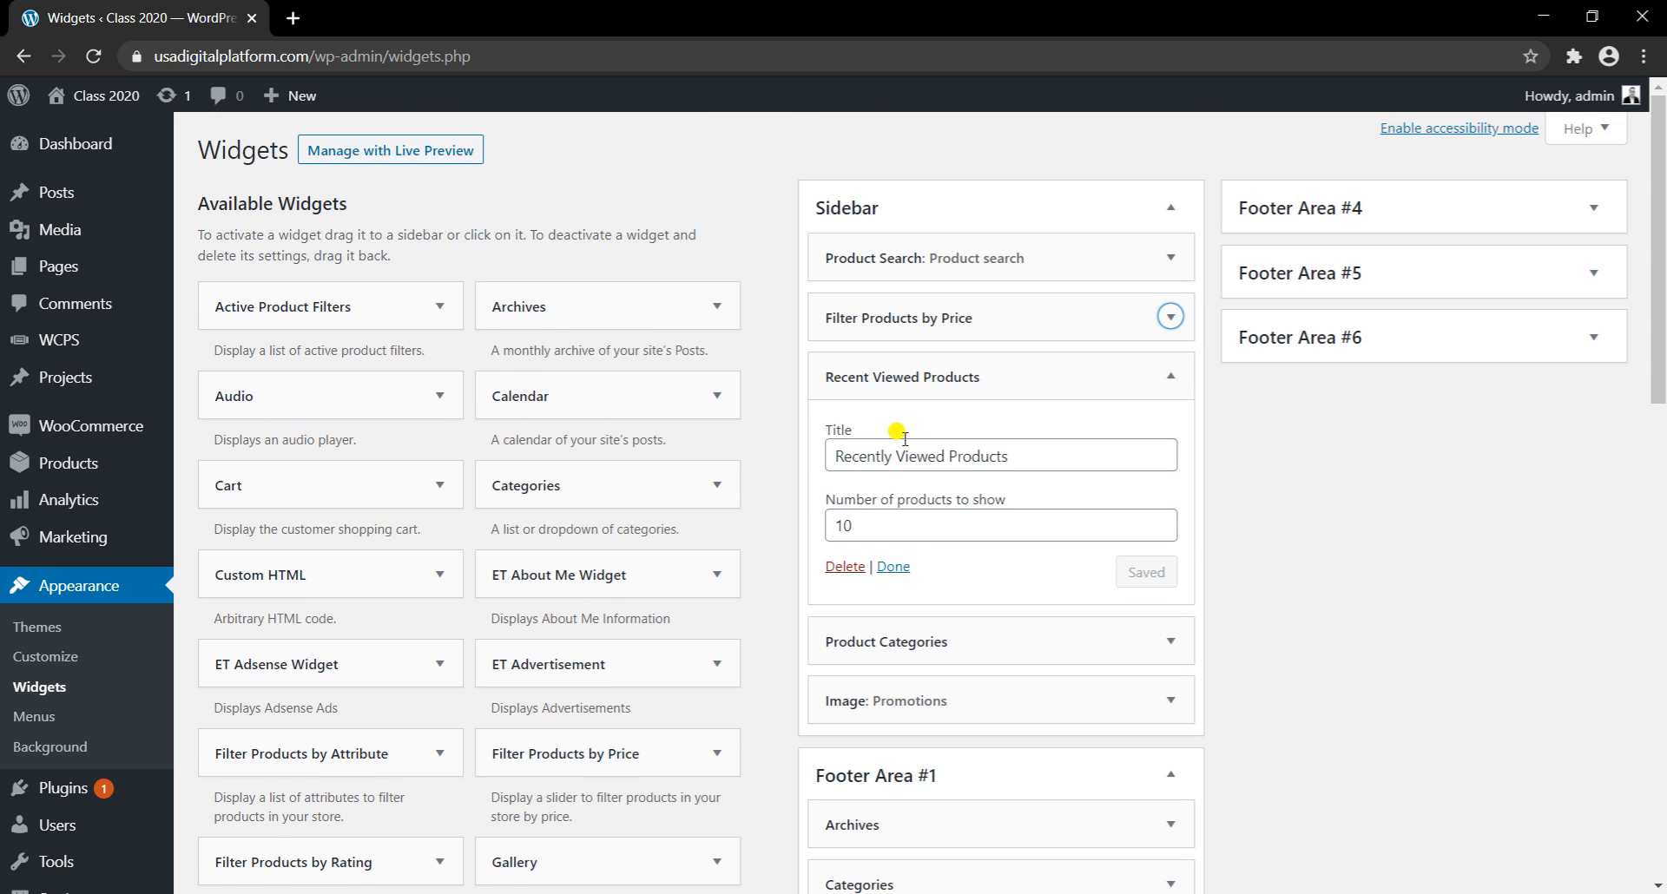
left_click(889, 567)
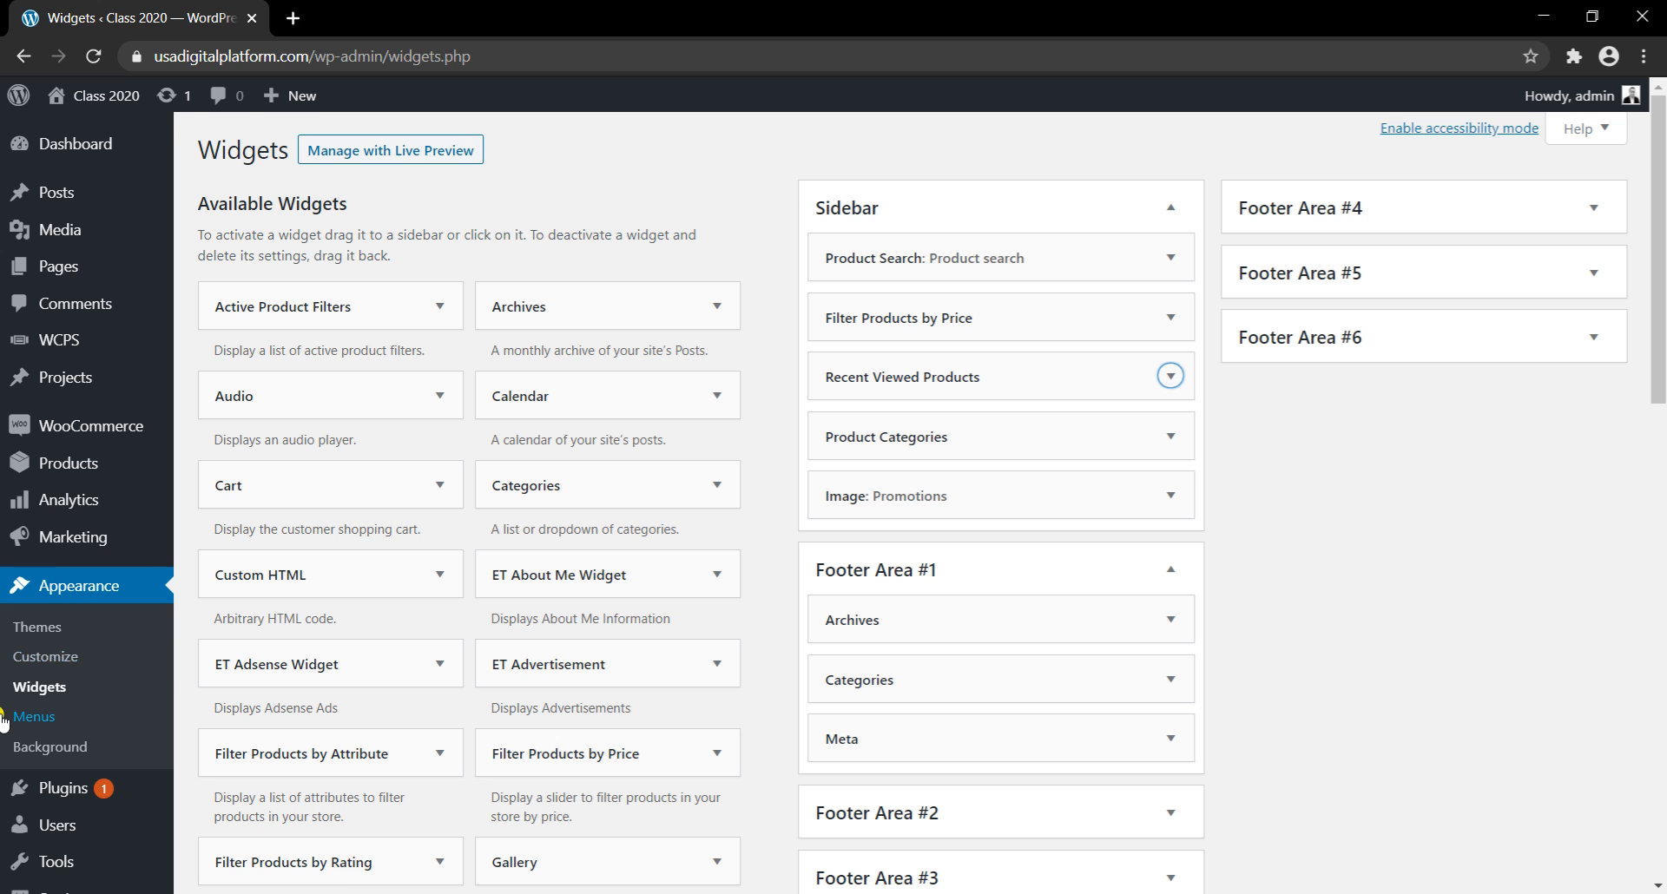
Step: Open the Shop template's custom body from the Divi Theme Builder and check the widgets in its sidebar
mouse_move(73, 434)
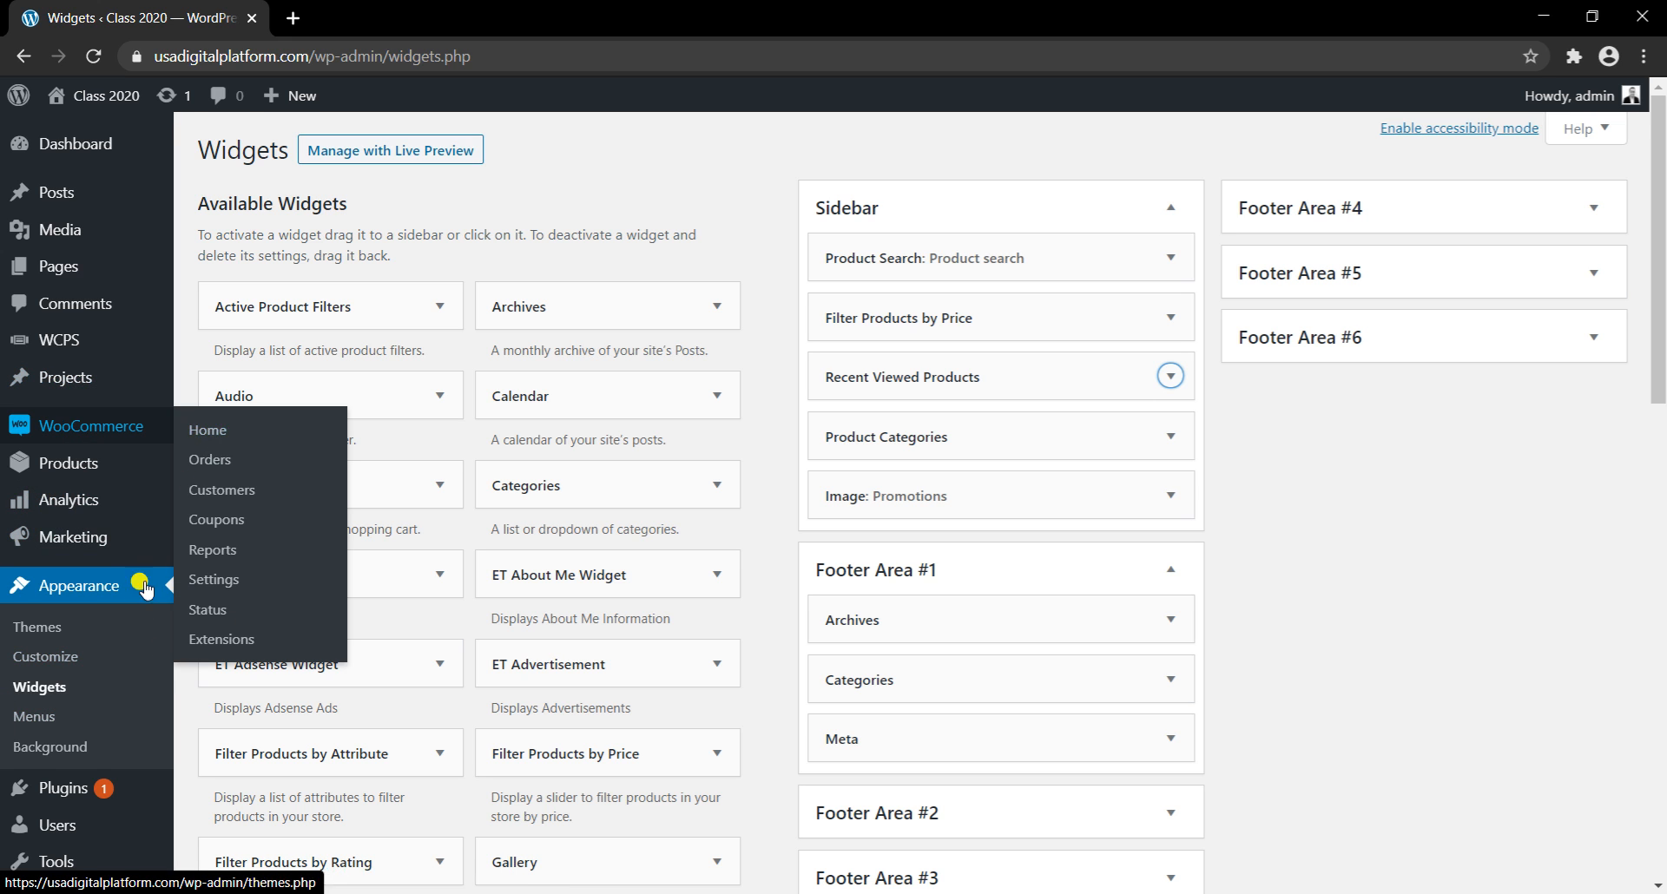
scroll(87, 824, "down", 5)
mouse_move(65, 829)
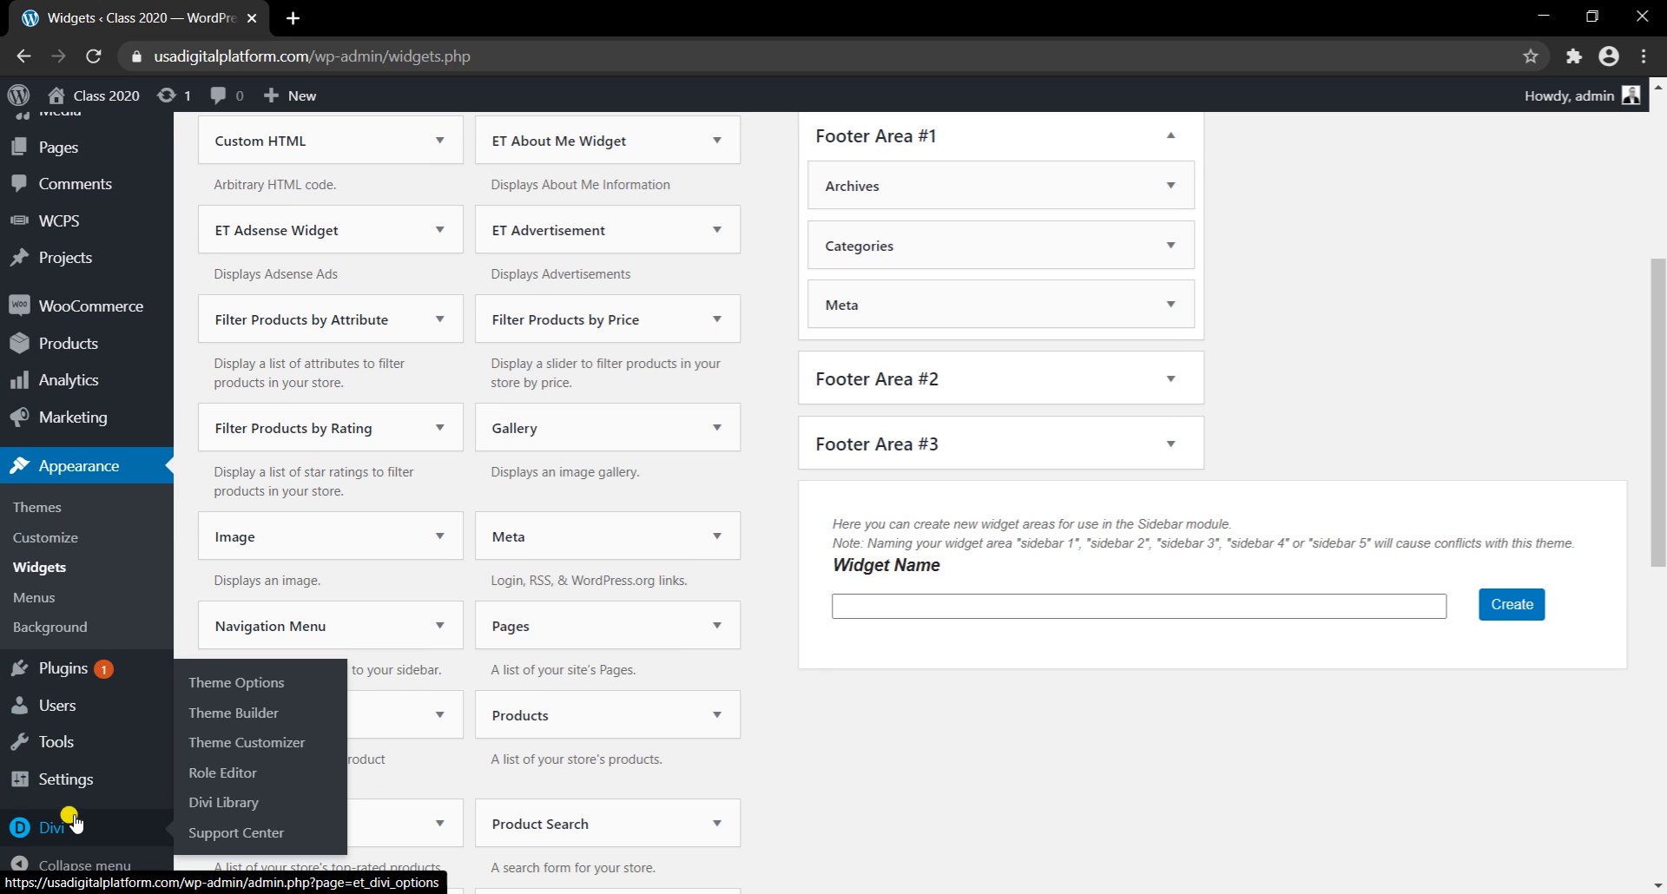
left_click(263, 723)
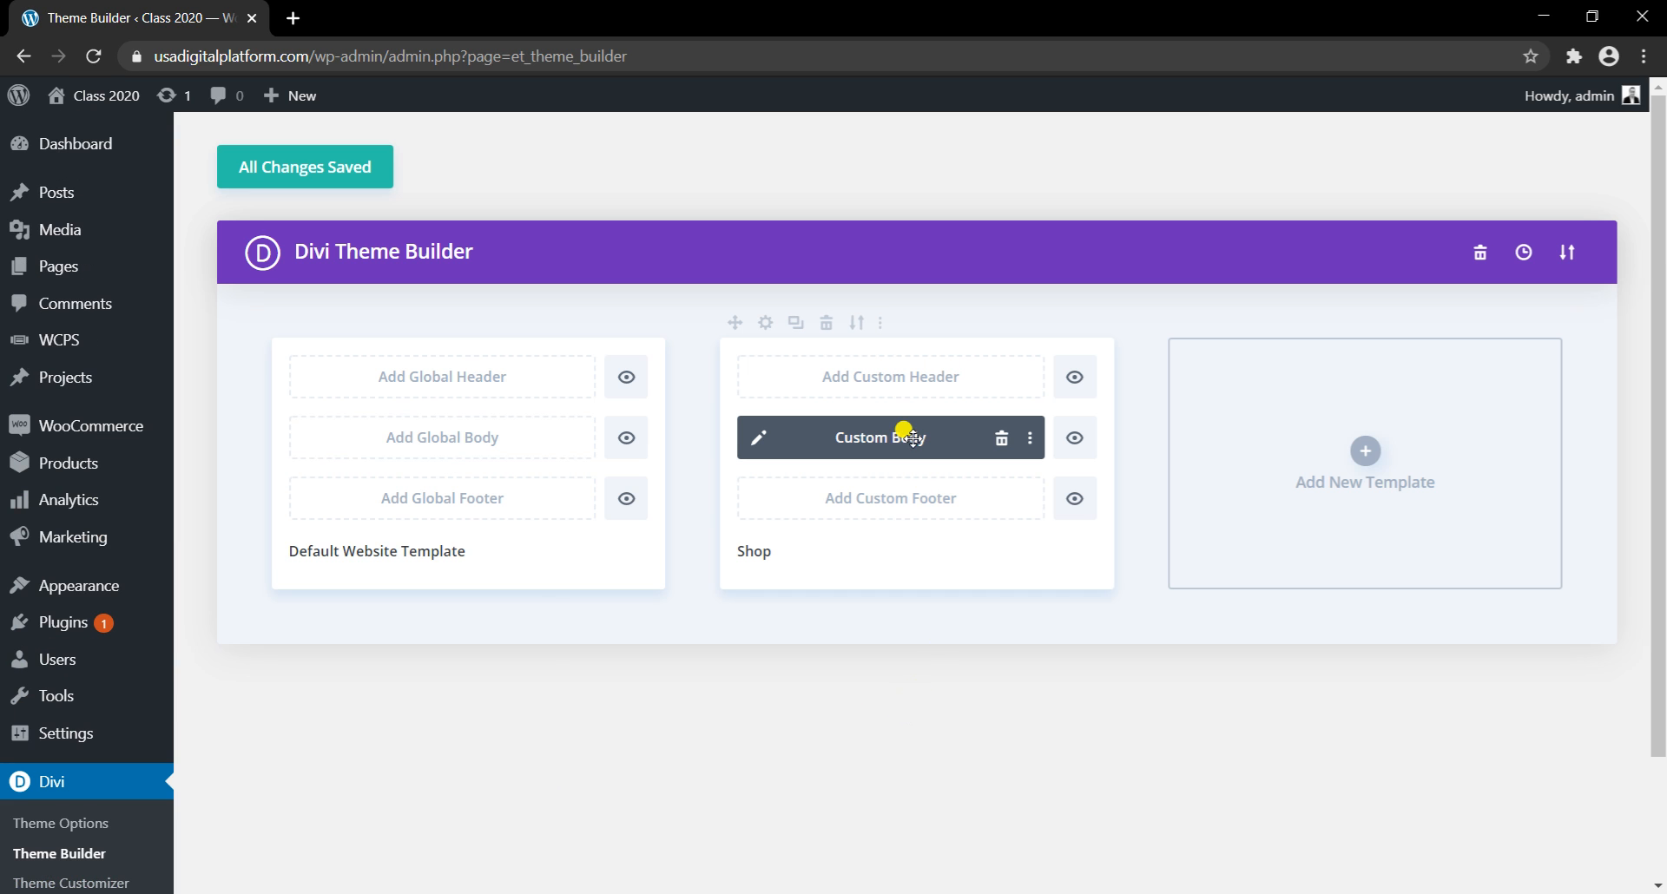
left_click(752, 440)
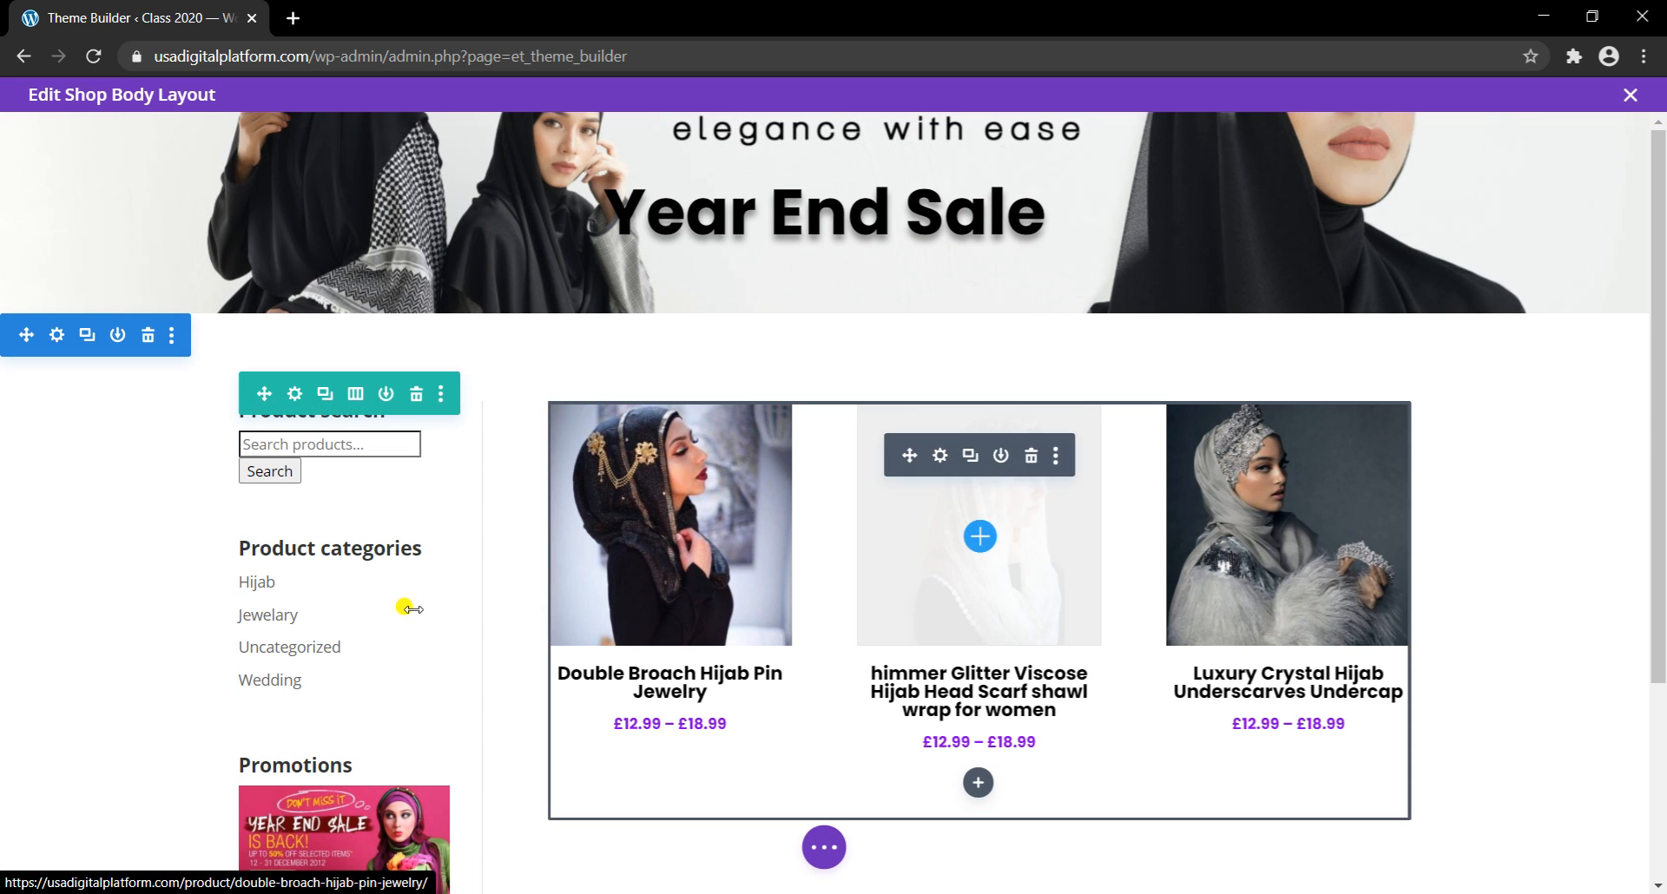
scroll(360, 646, "down", 3)
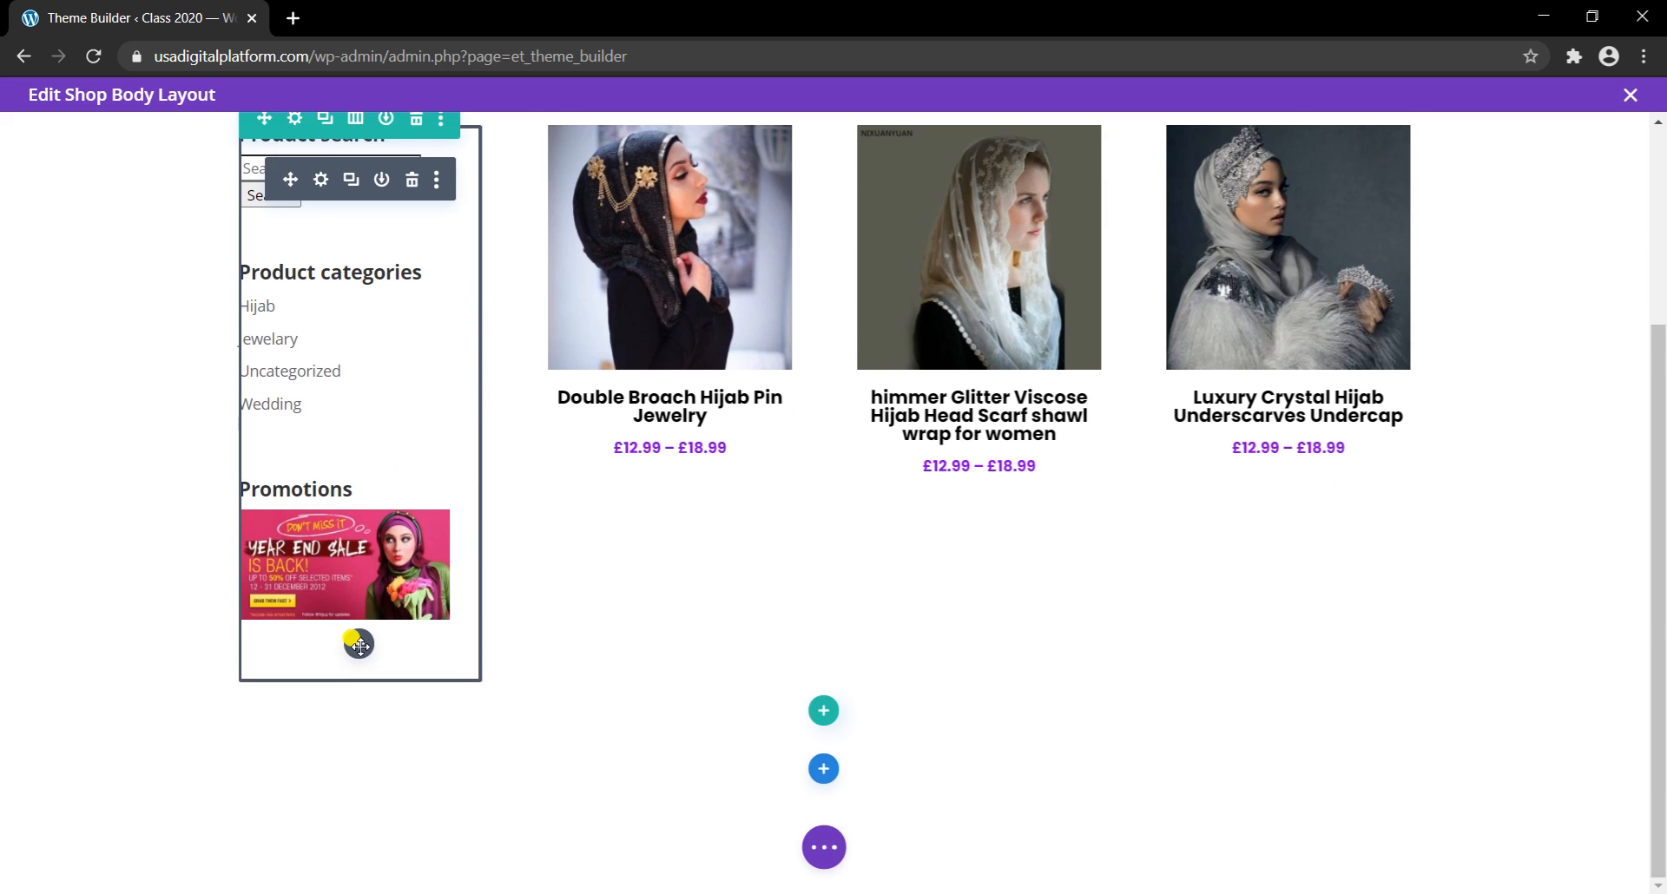
scroll(360, 646, "up", 3)
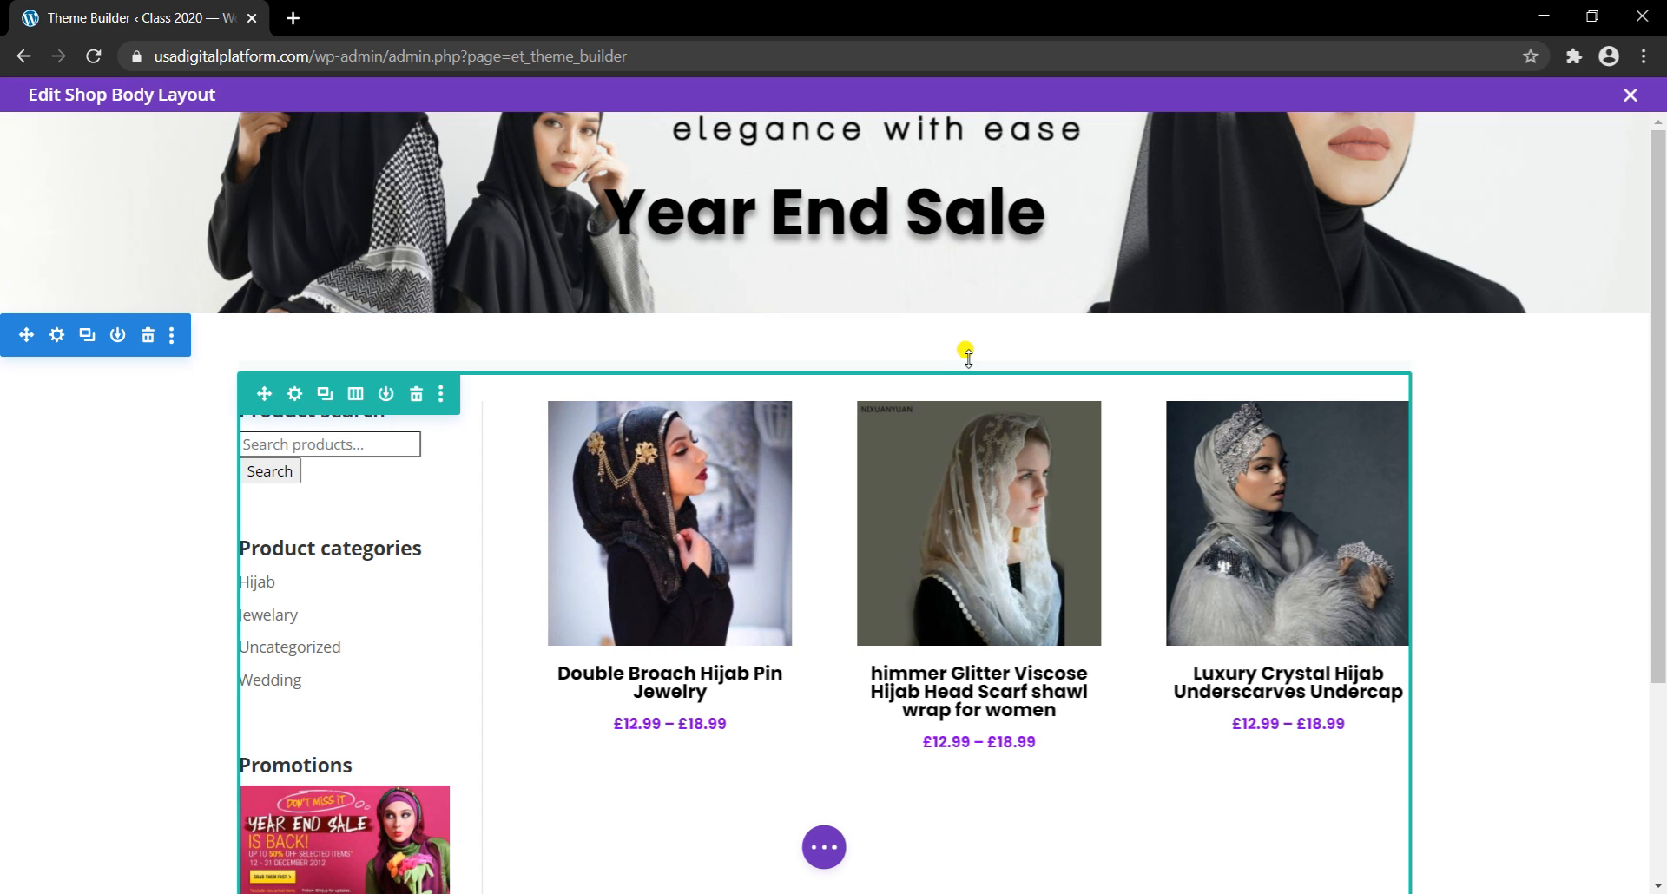
scroll(1053, 670, "down", 1)
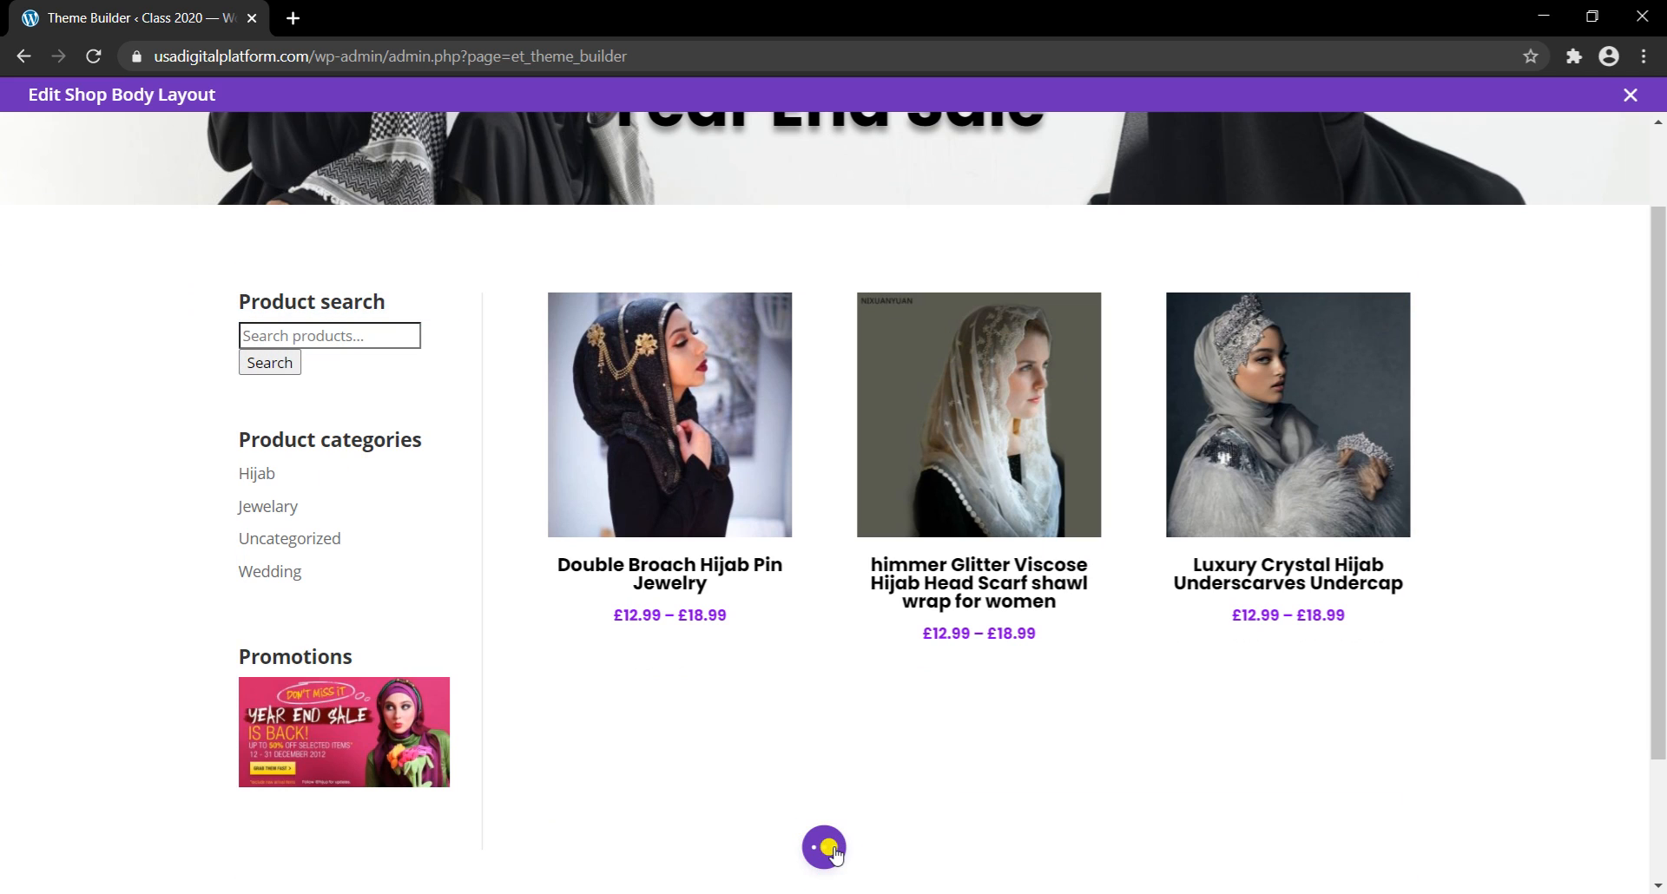
Step: Save the Shop body layout, close its editor and save the Theme Builder changes
left_click(831, 851)
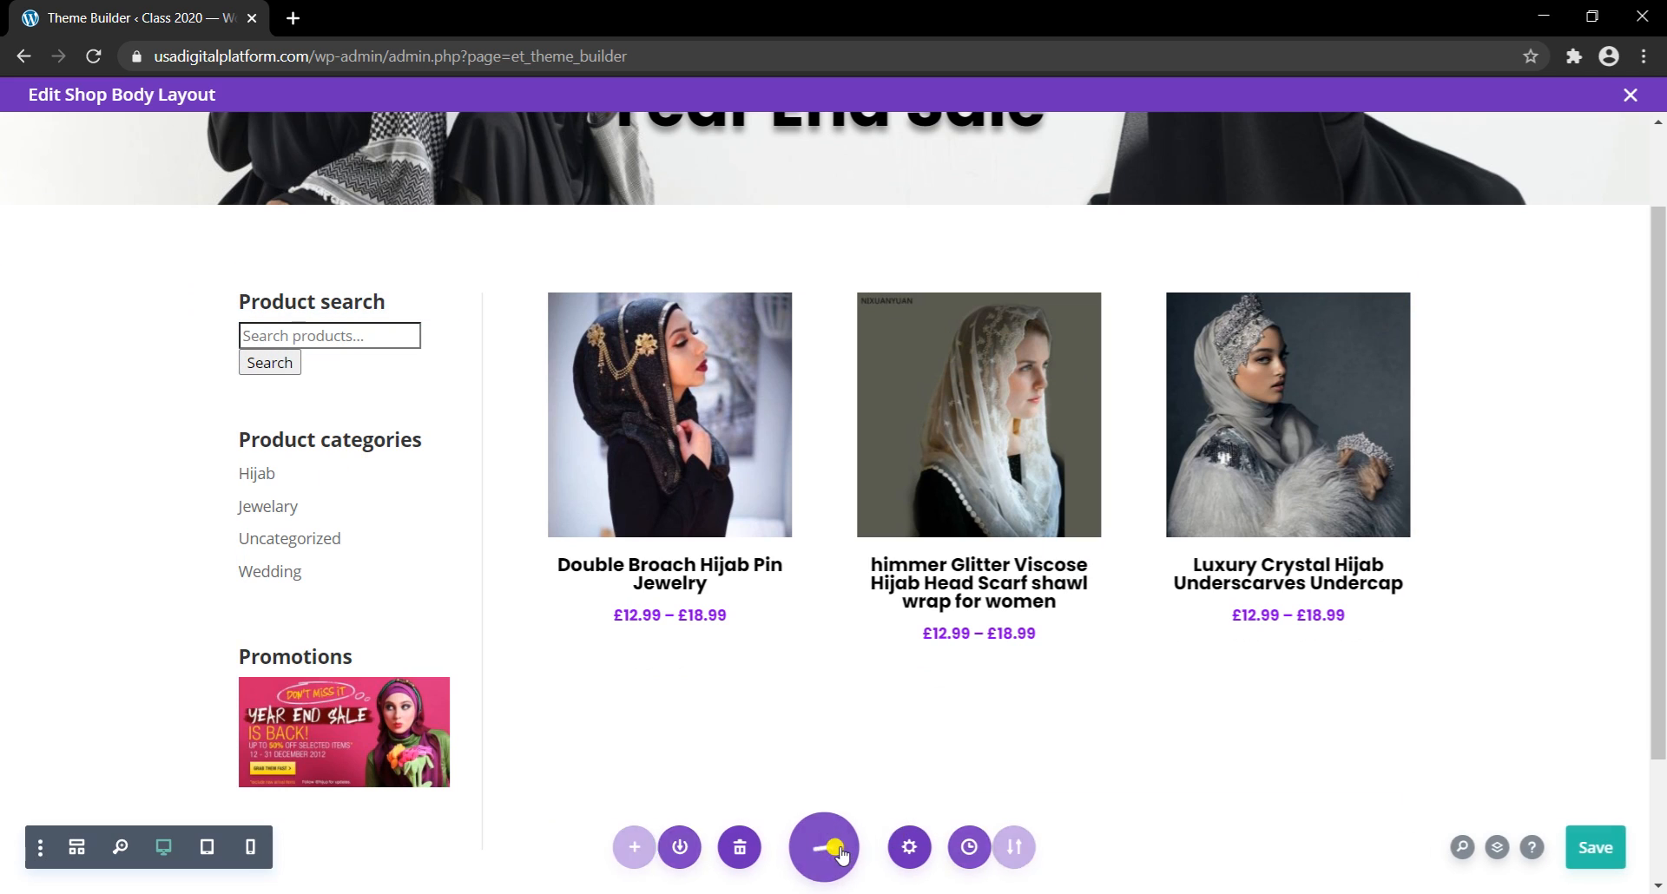
left_click(1575, 853)
scroll(1180, 569, "up", 1)
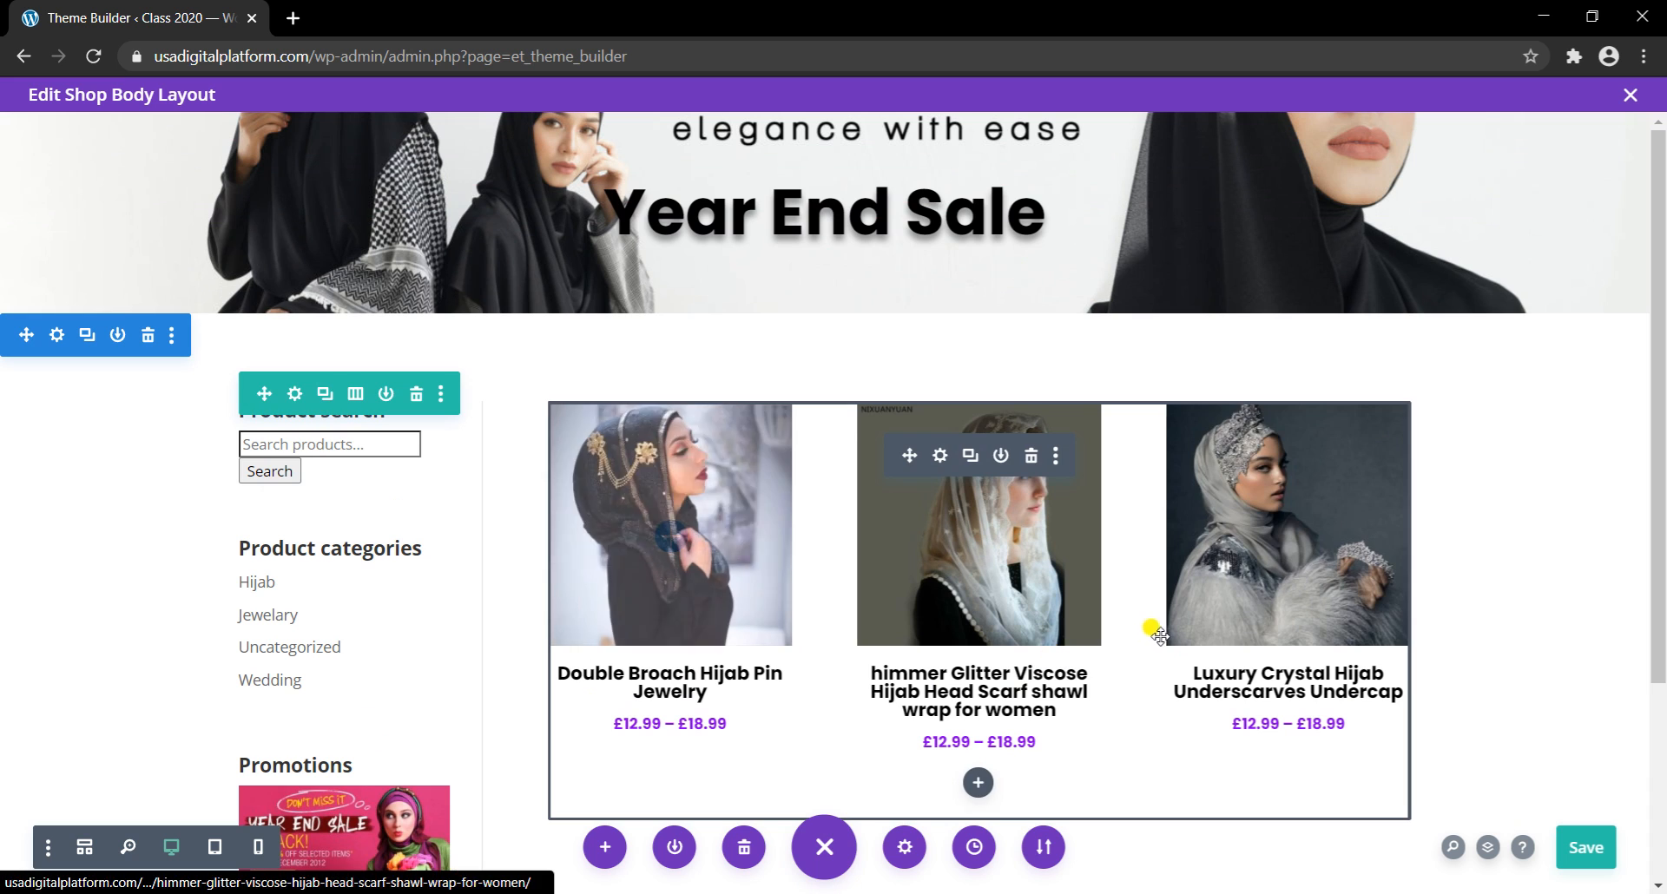
scroll(341, 391, "down", 3)
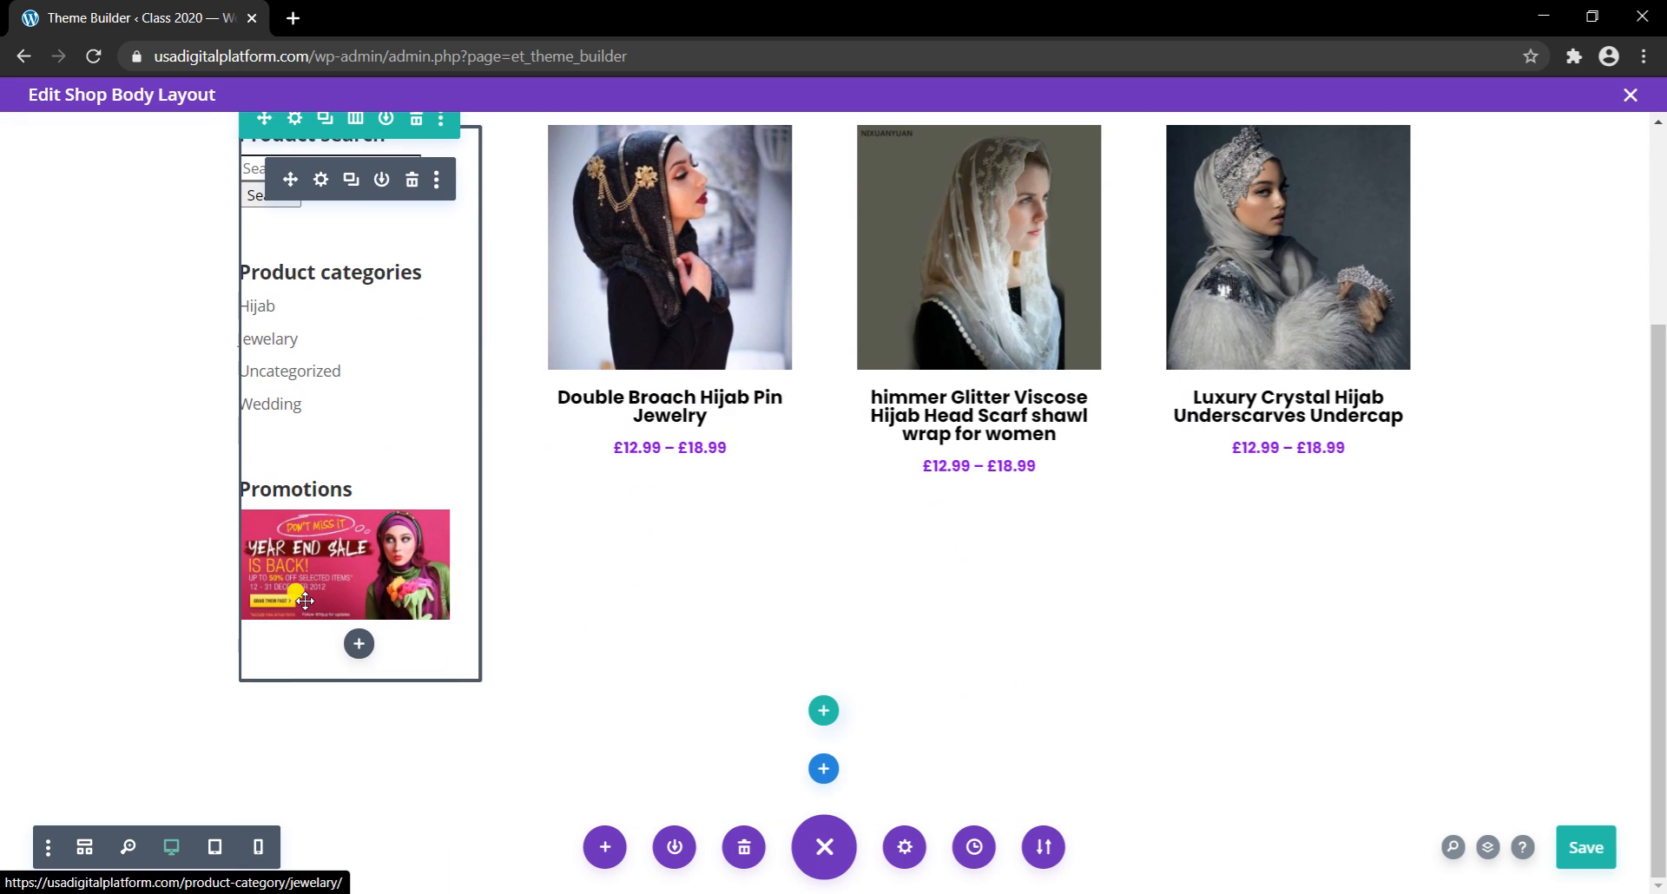
scroll(323, 380, "up", 1)
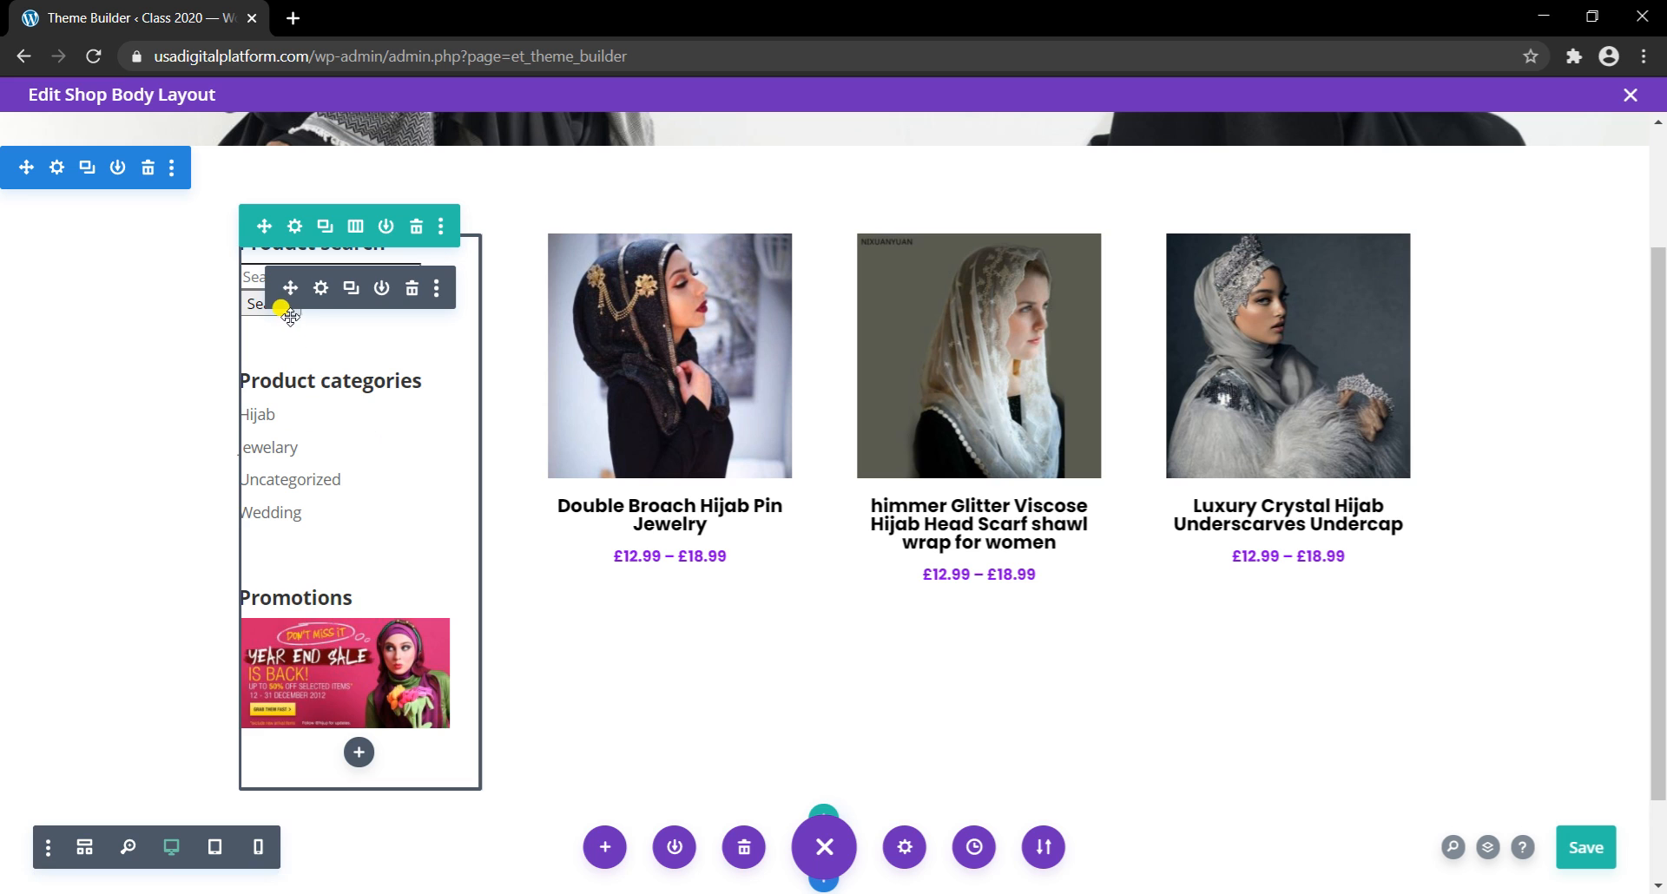
scroll(1556, 198, "up", 2)
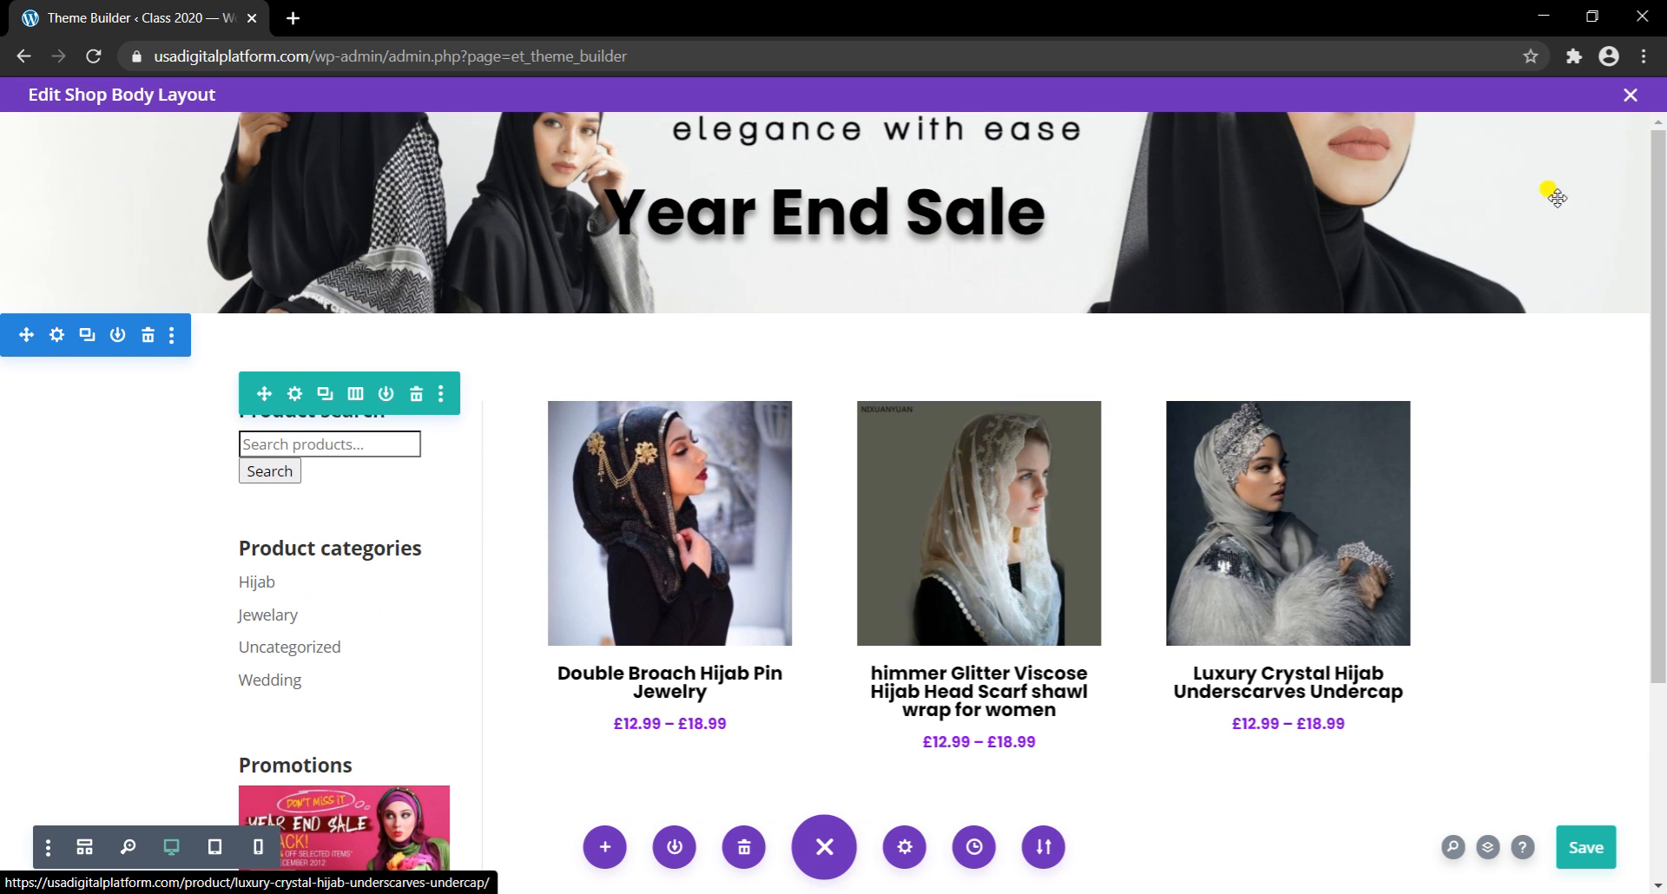
left_click(1631, 95)
left_click(353, 178)
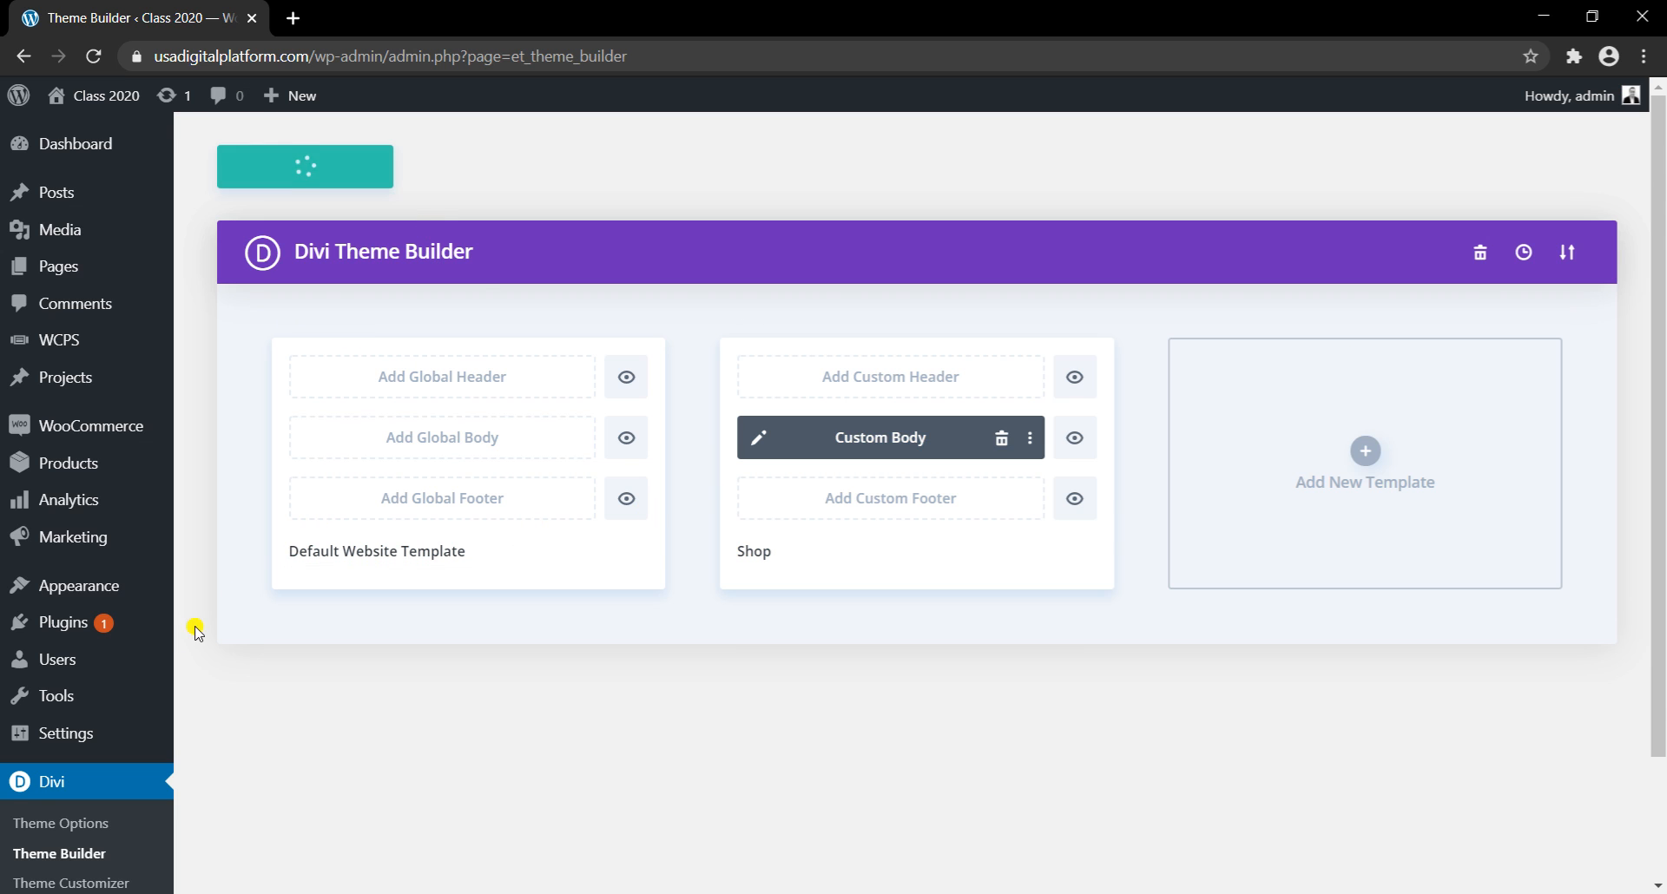
Step: Return to the WordPress Widgets page to check which widgets the Sidebar area contains
scroll(209, 634, "down", 2)
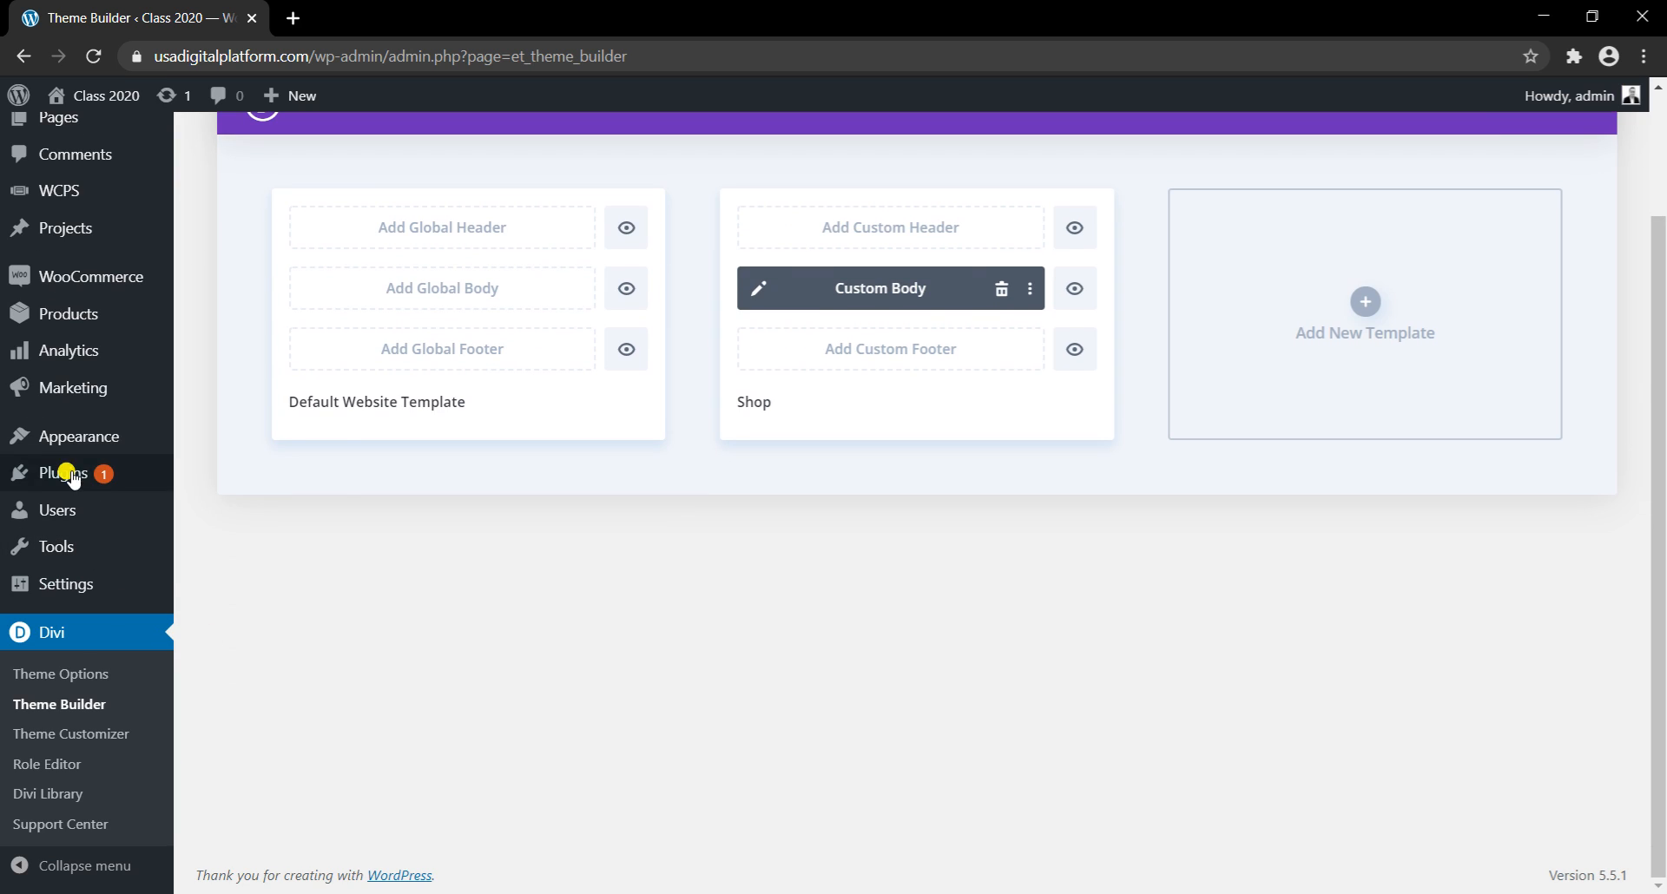
mouse_move(74, 434)
left_click(190, 502)
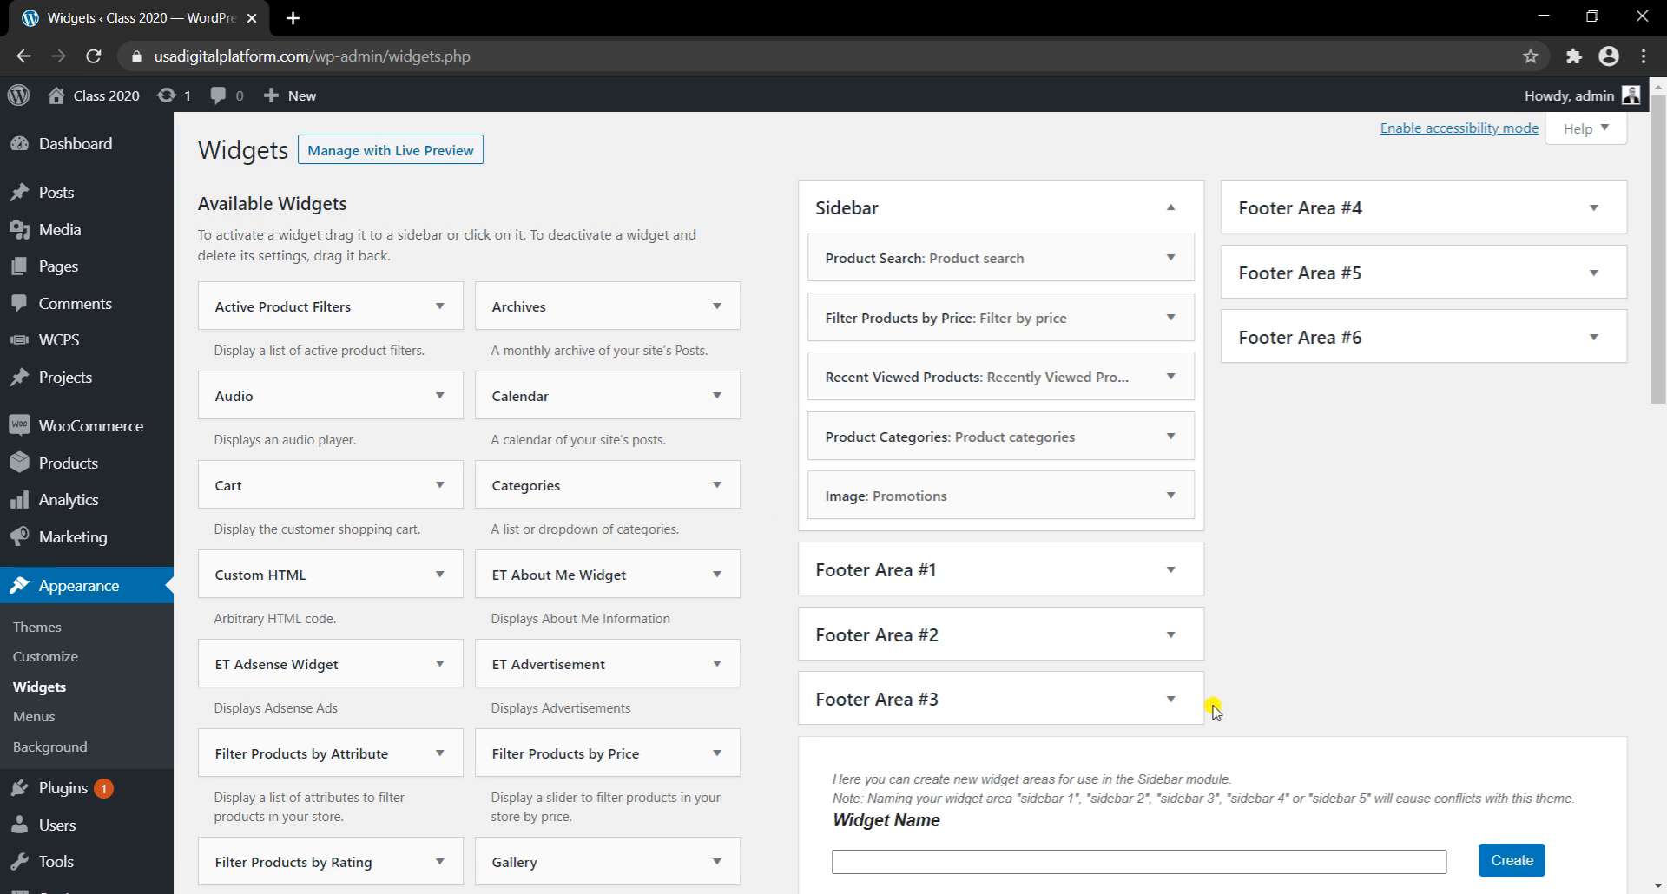
Step: Go from the Widgets page to the Divi section of the WordPress admin
mouse_move(94, 375)
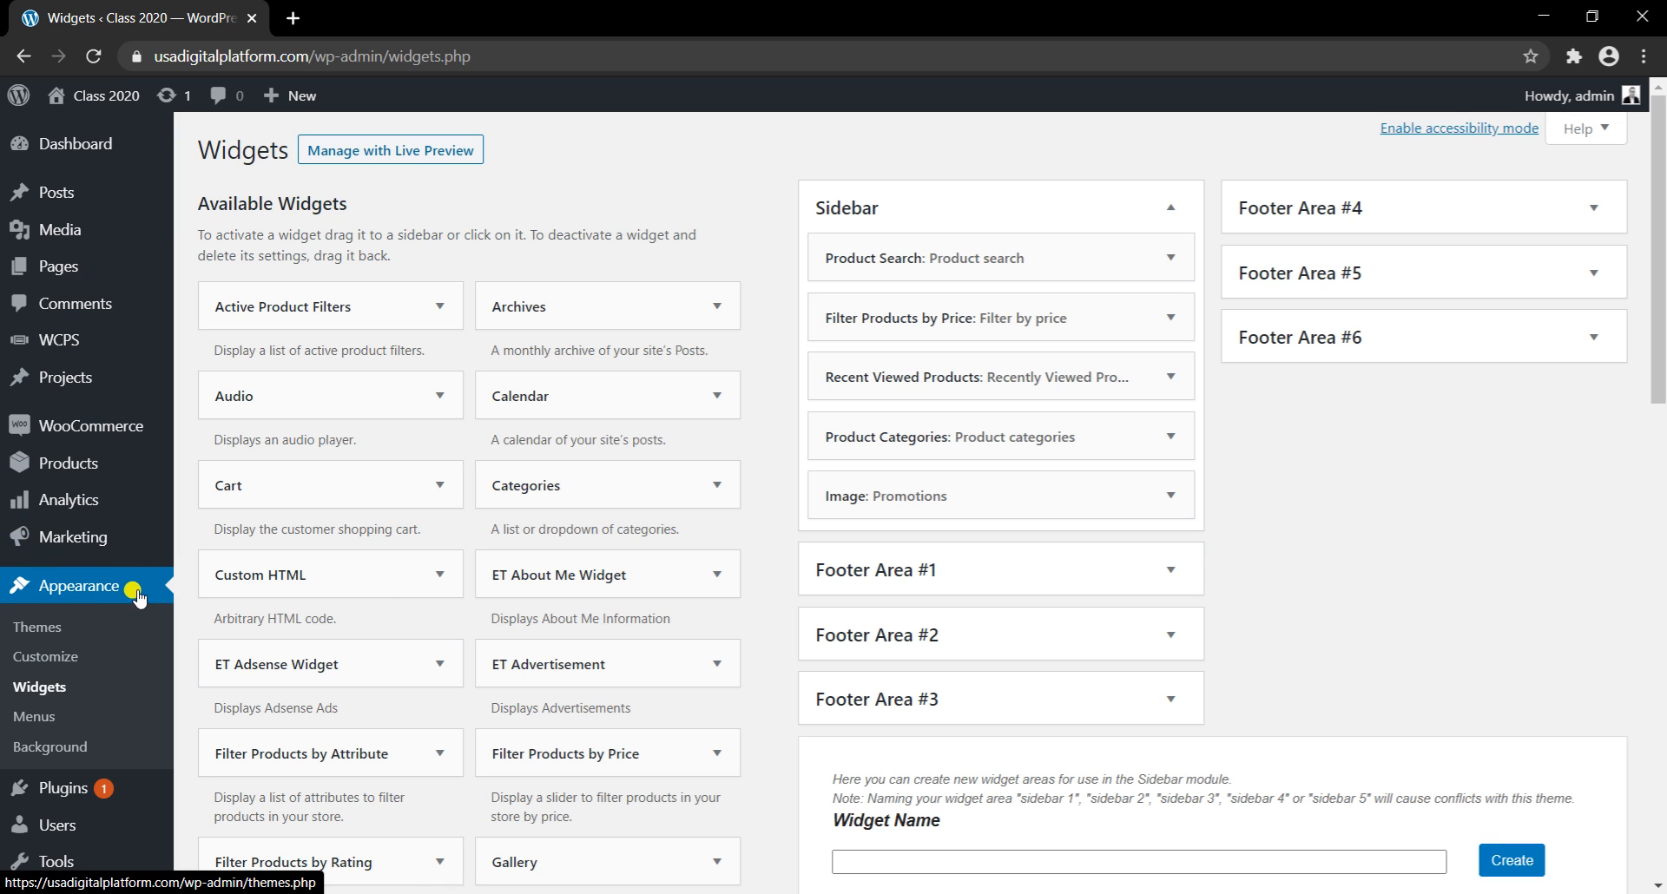
scroll(121, 608, "down", 4)
mouse_move(107, 751)
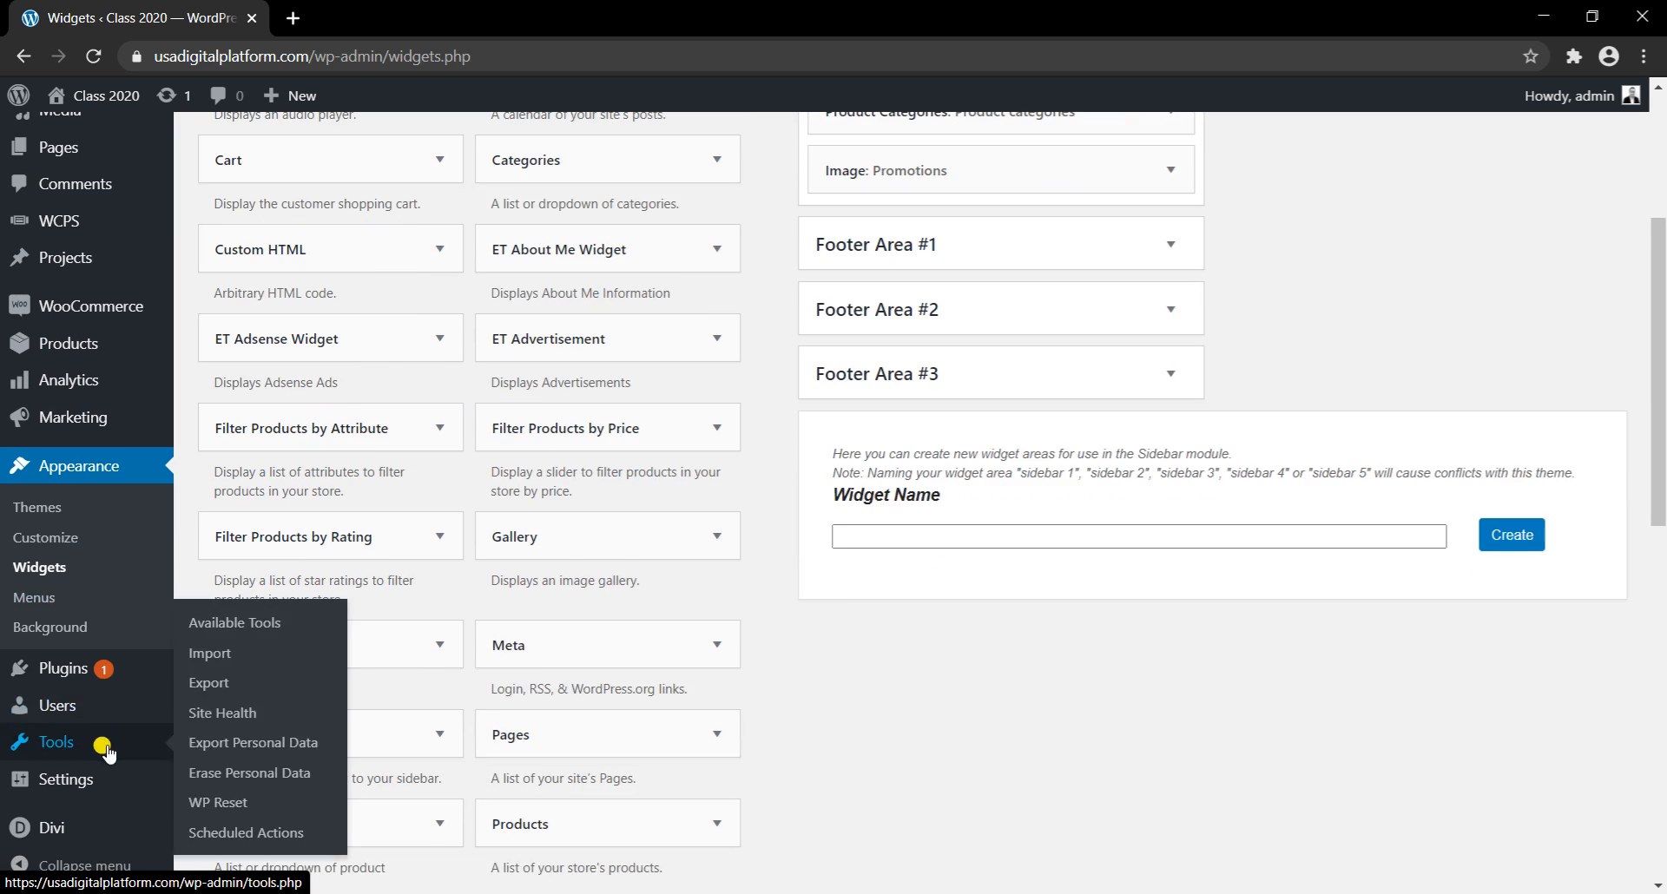
mouse_move(69, 825)
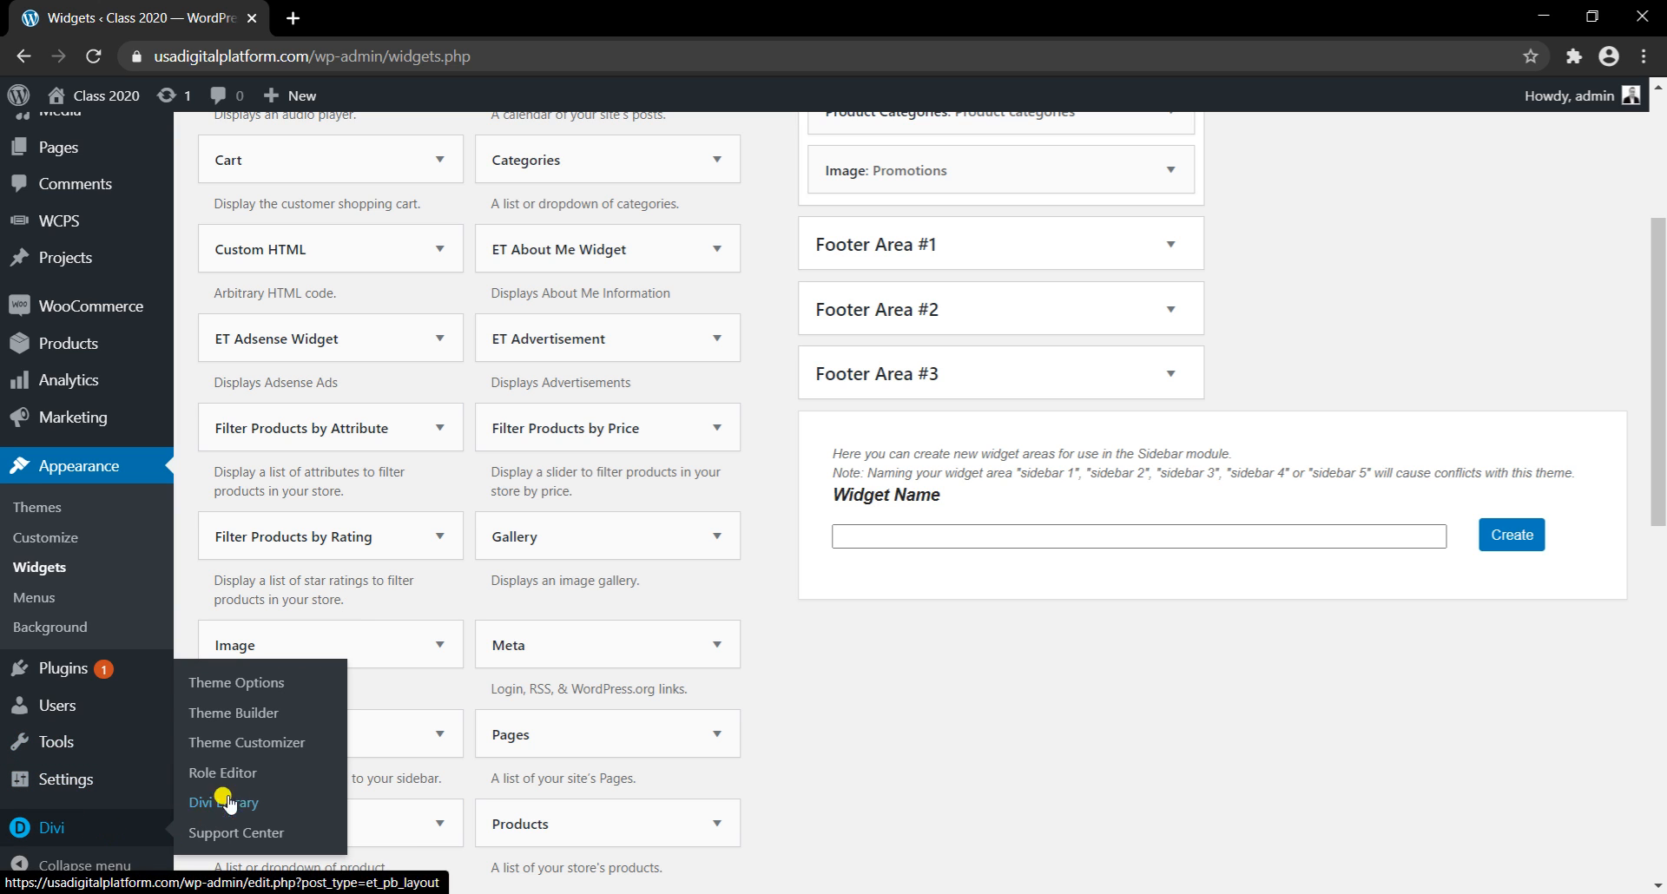
Step: Create a new Divi Theme Builder template assigned to All Products
left_click(221, 713)
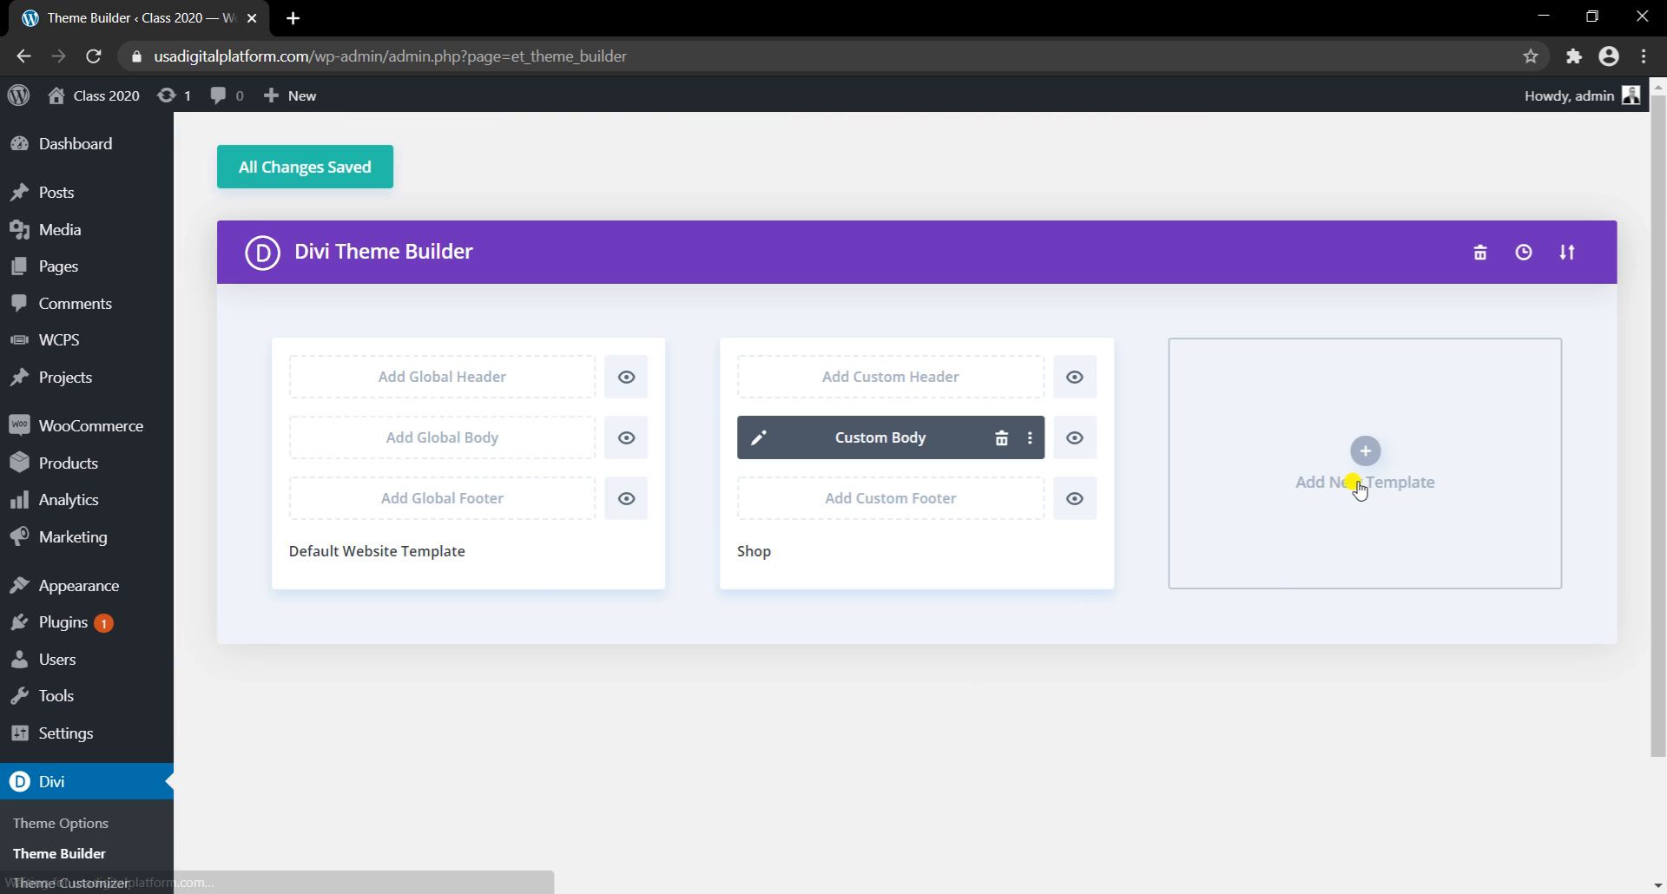
left_click(1361, 460)
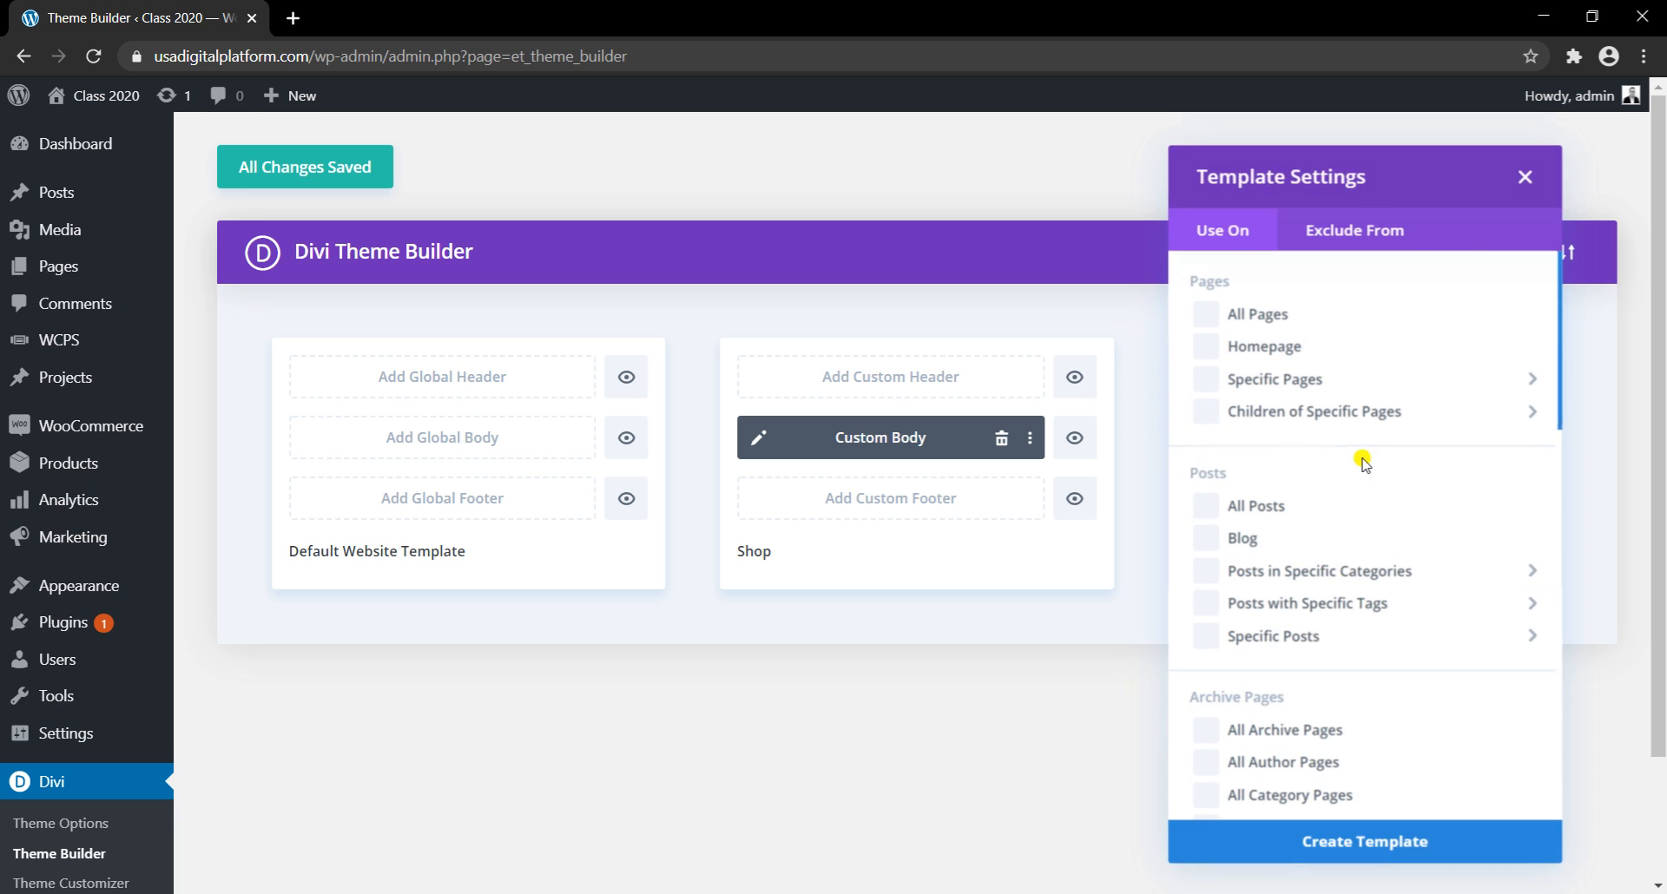
left_click(1272, 568)
scroll(1272, 568, "down", 2)
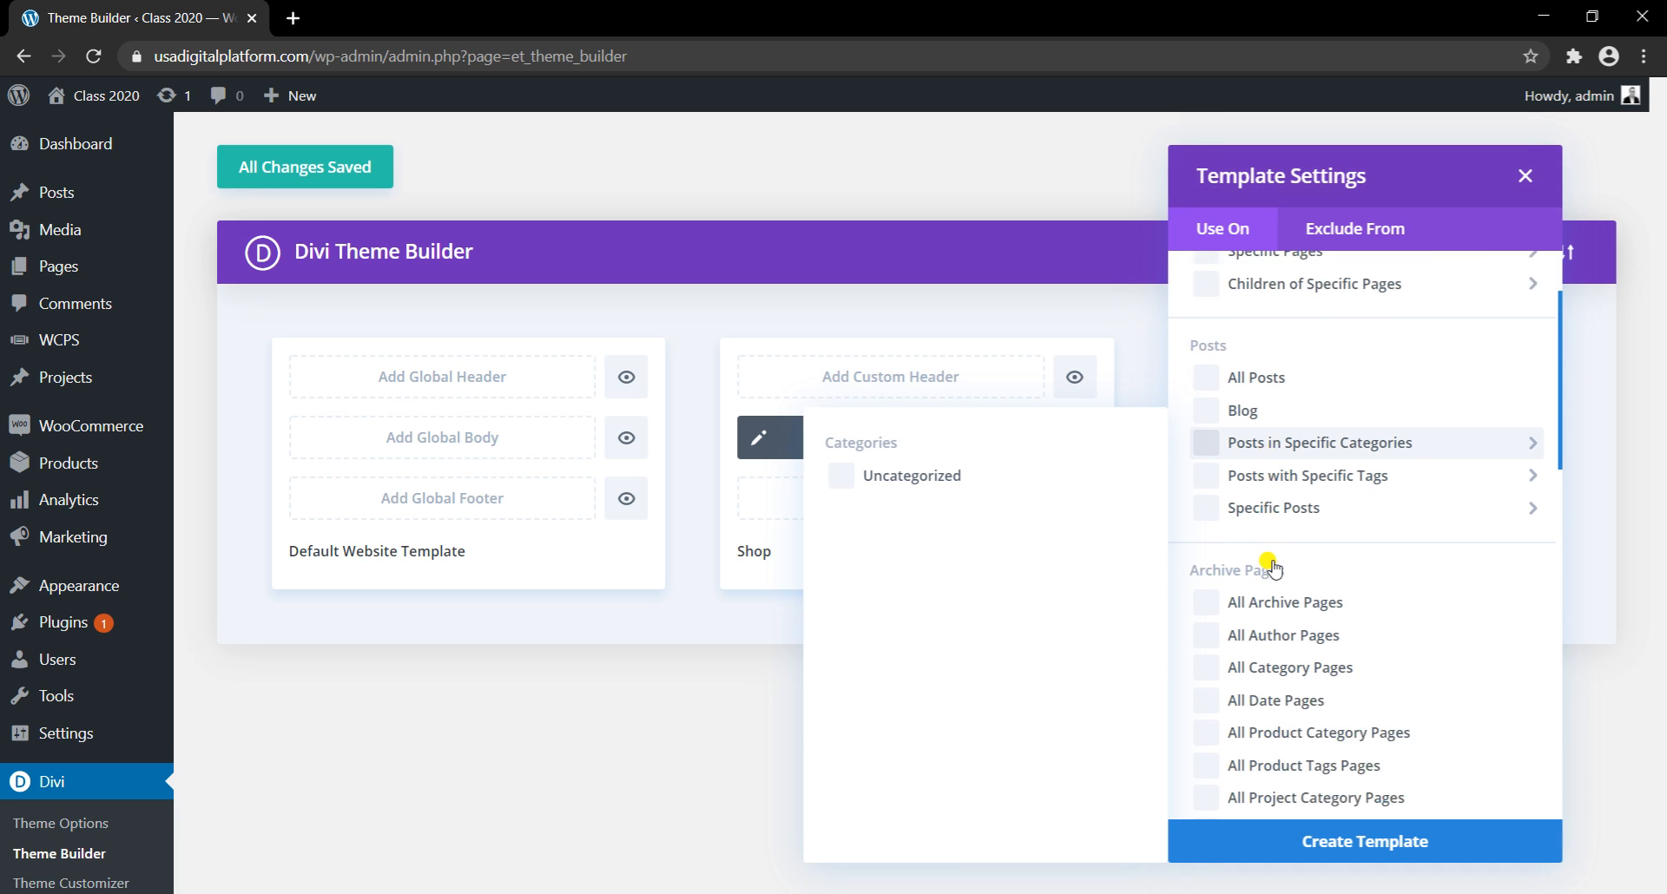
scroll(1272, 569, "down", 10)
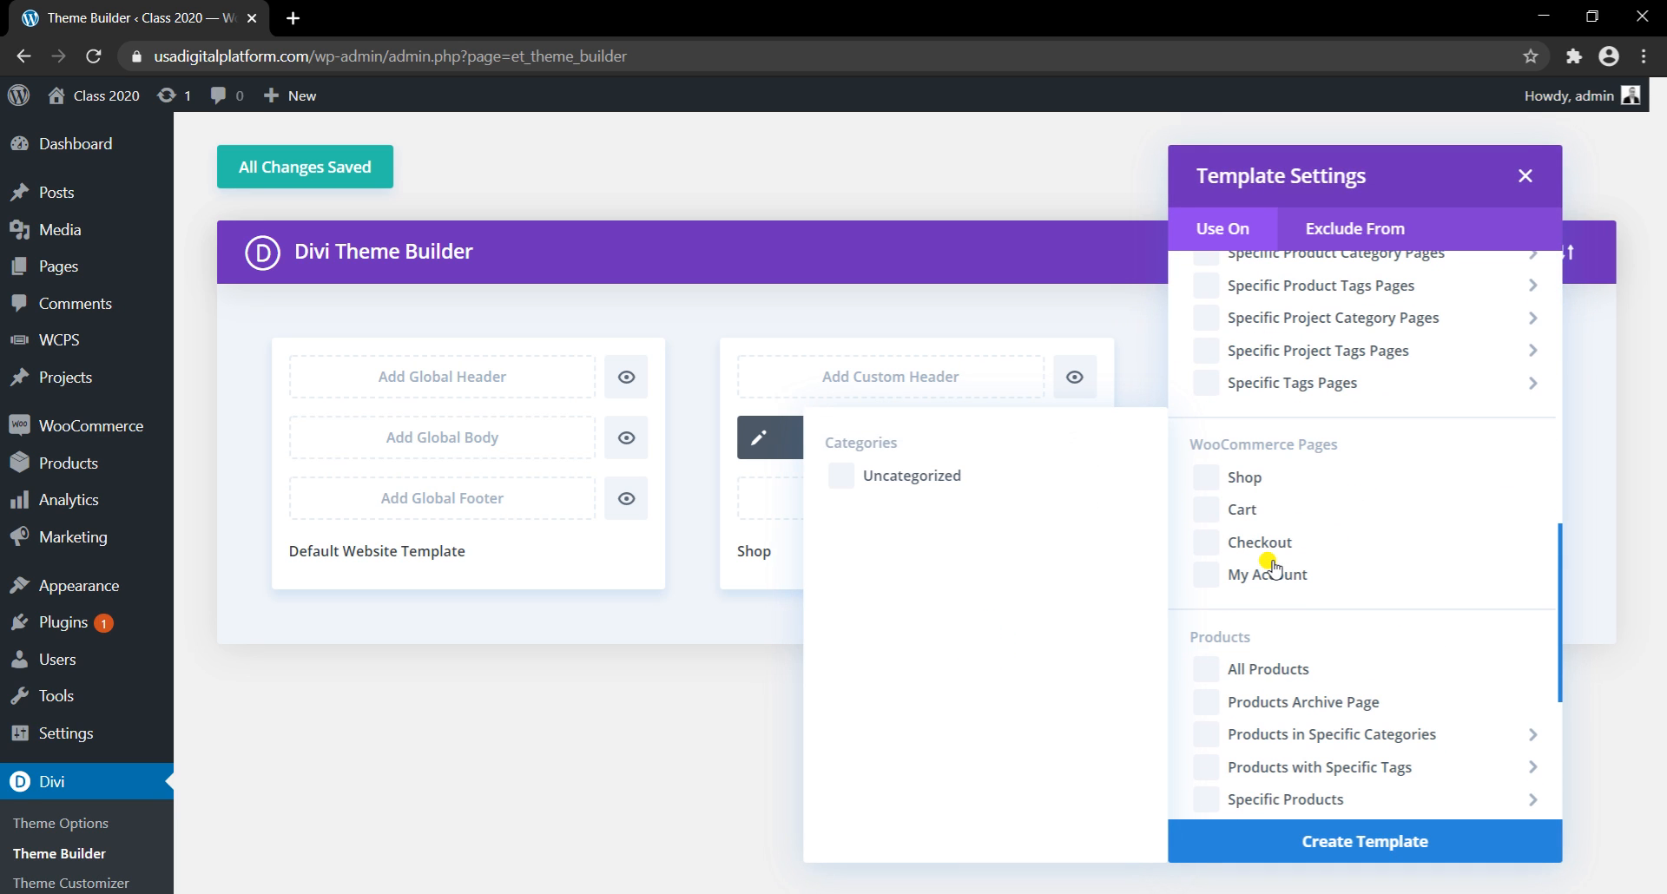
scroll(1272, 566, "down", 2)
left_click(1207, 560)
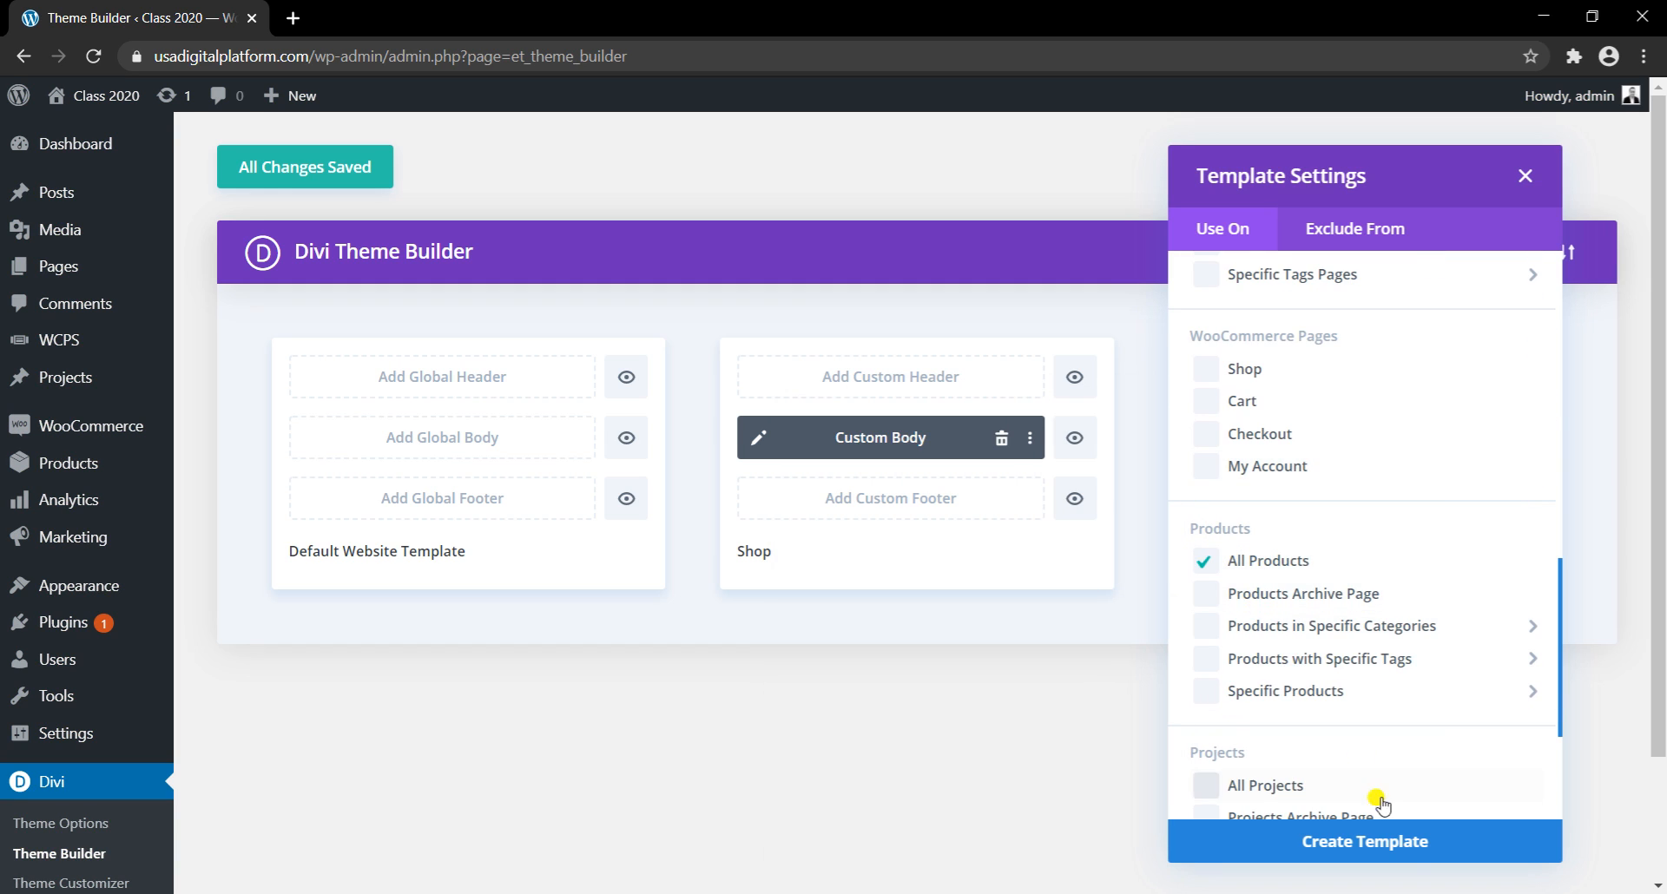
left_click(1413, 842)
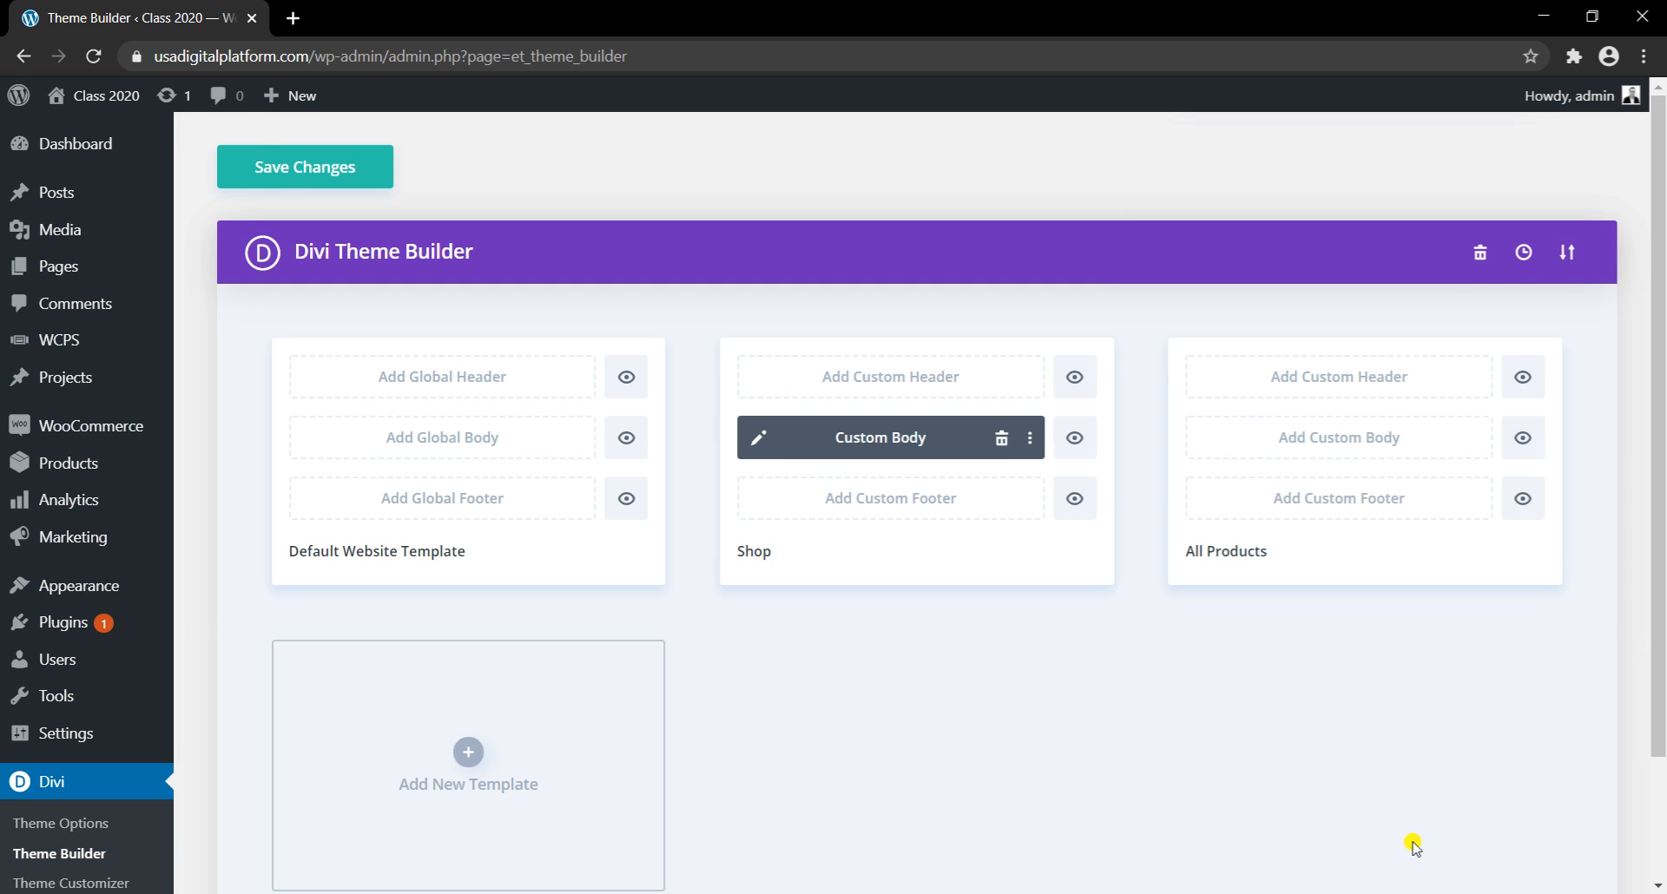
Step: Build a custom body from scratch for the All Products template, starting with a single-column row
left_click(1351, 446)
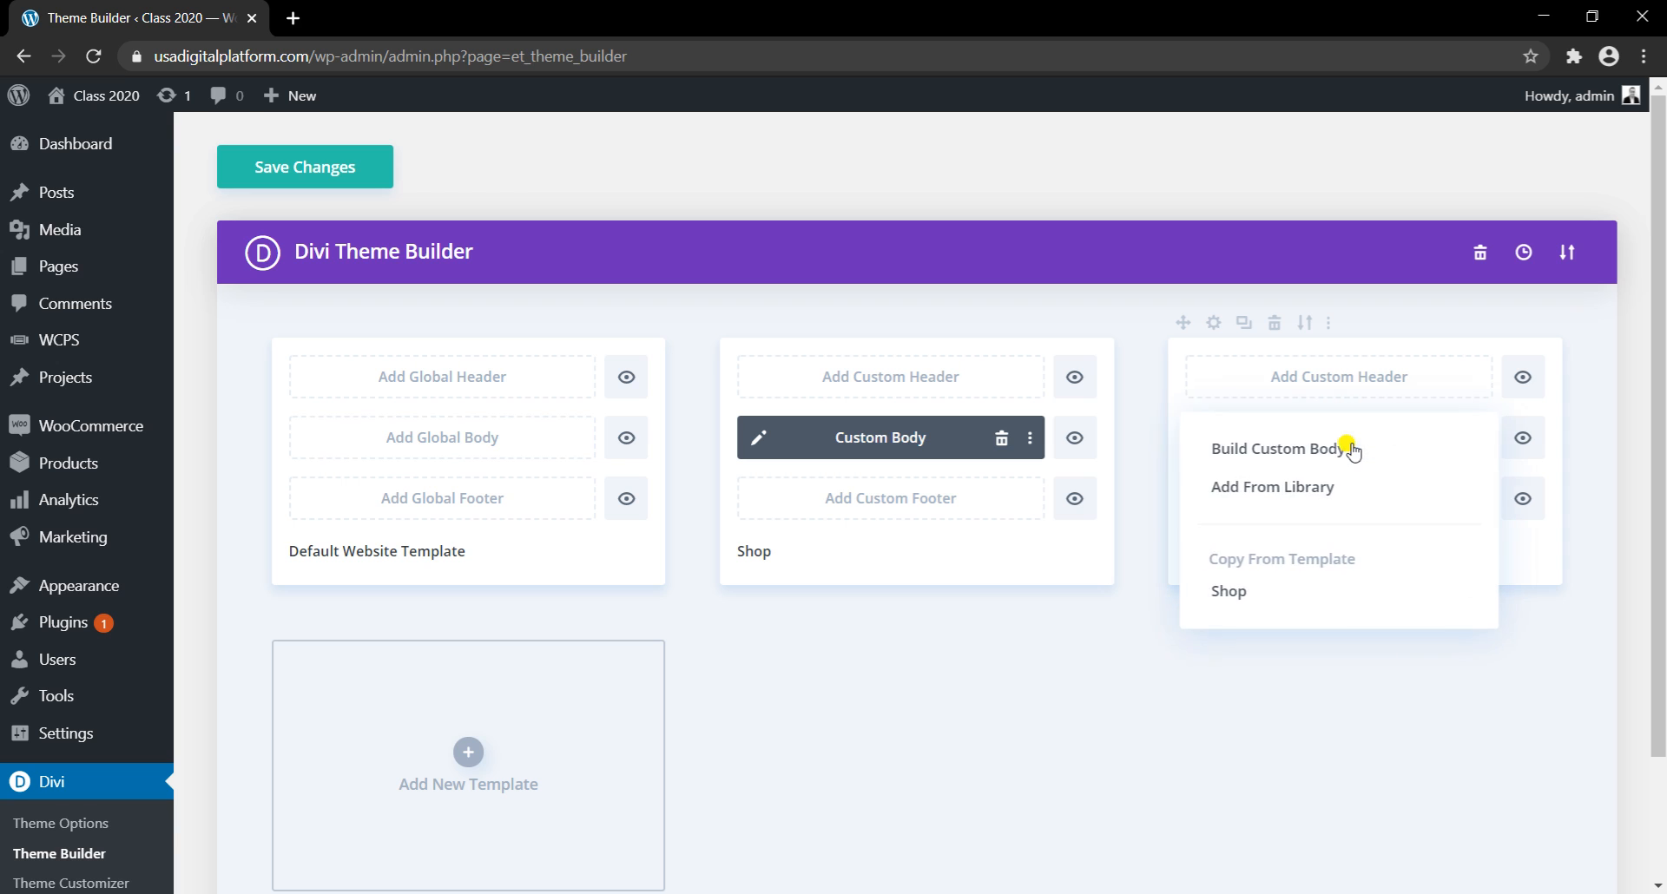
left_click(1307, 467)
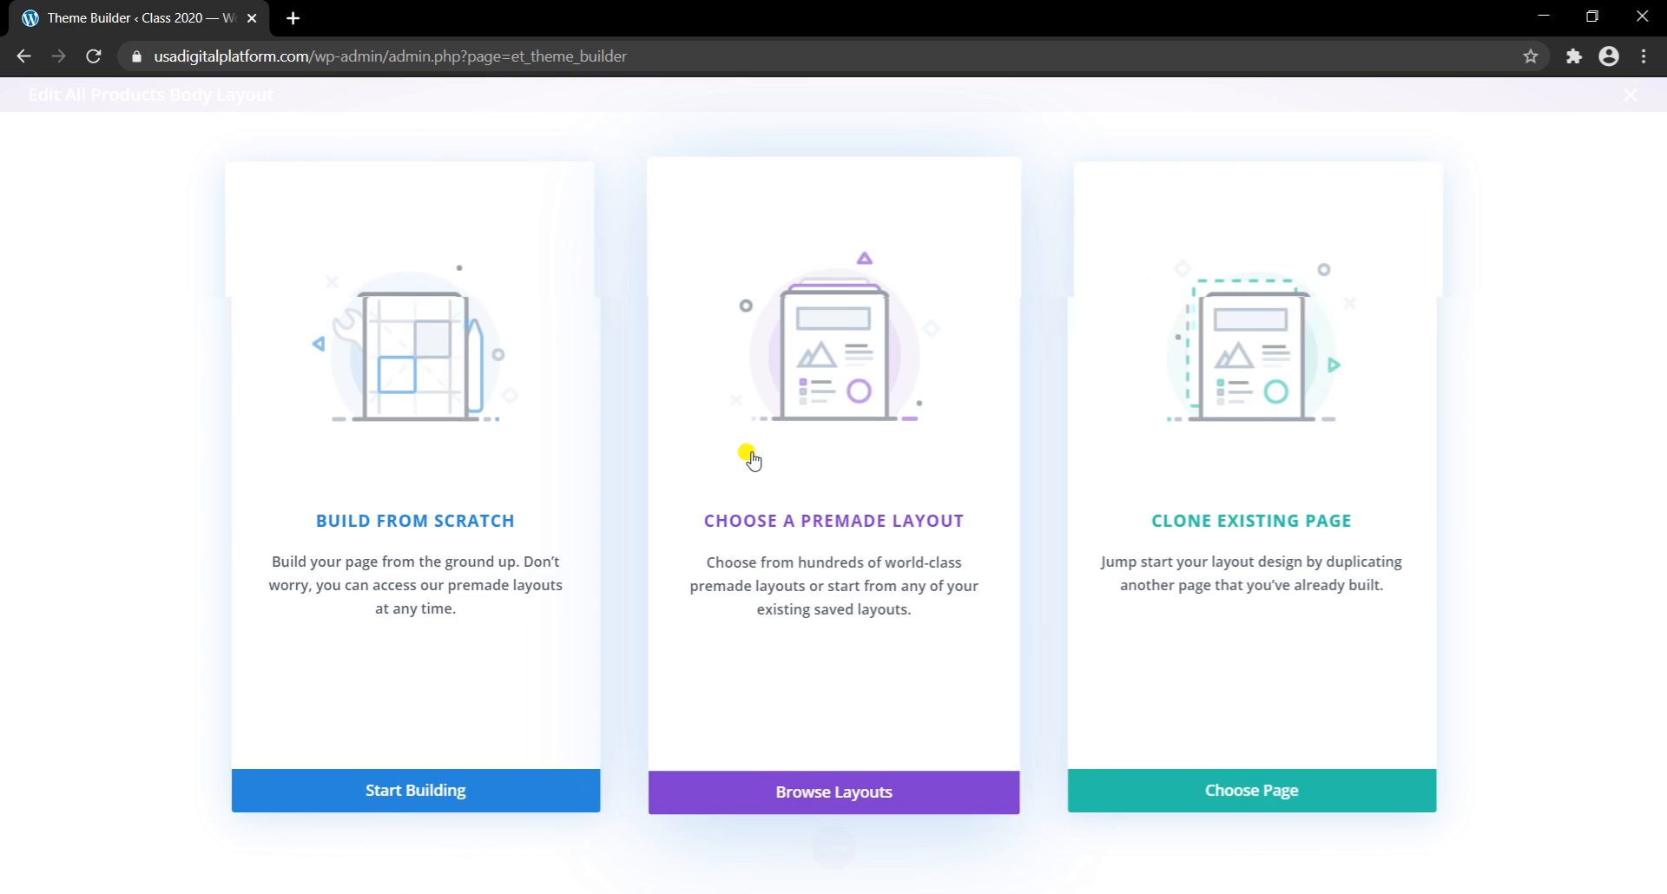
left_click(408, 785)
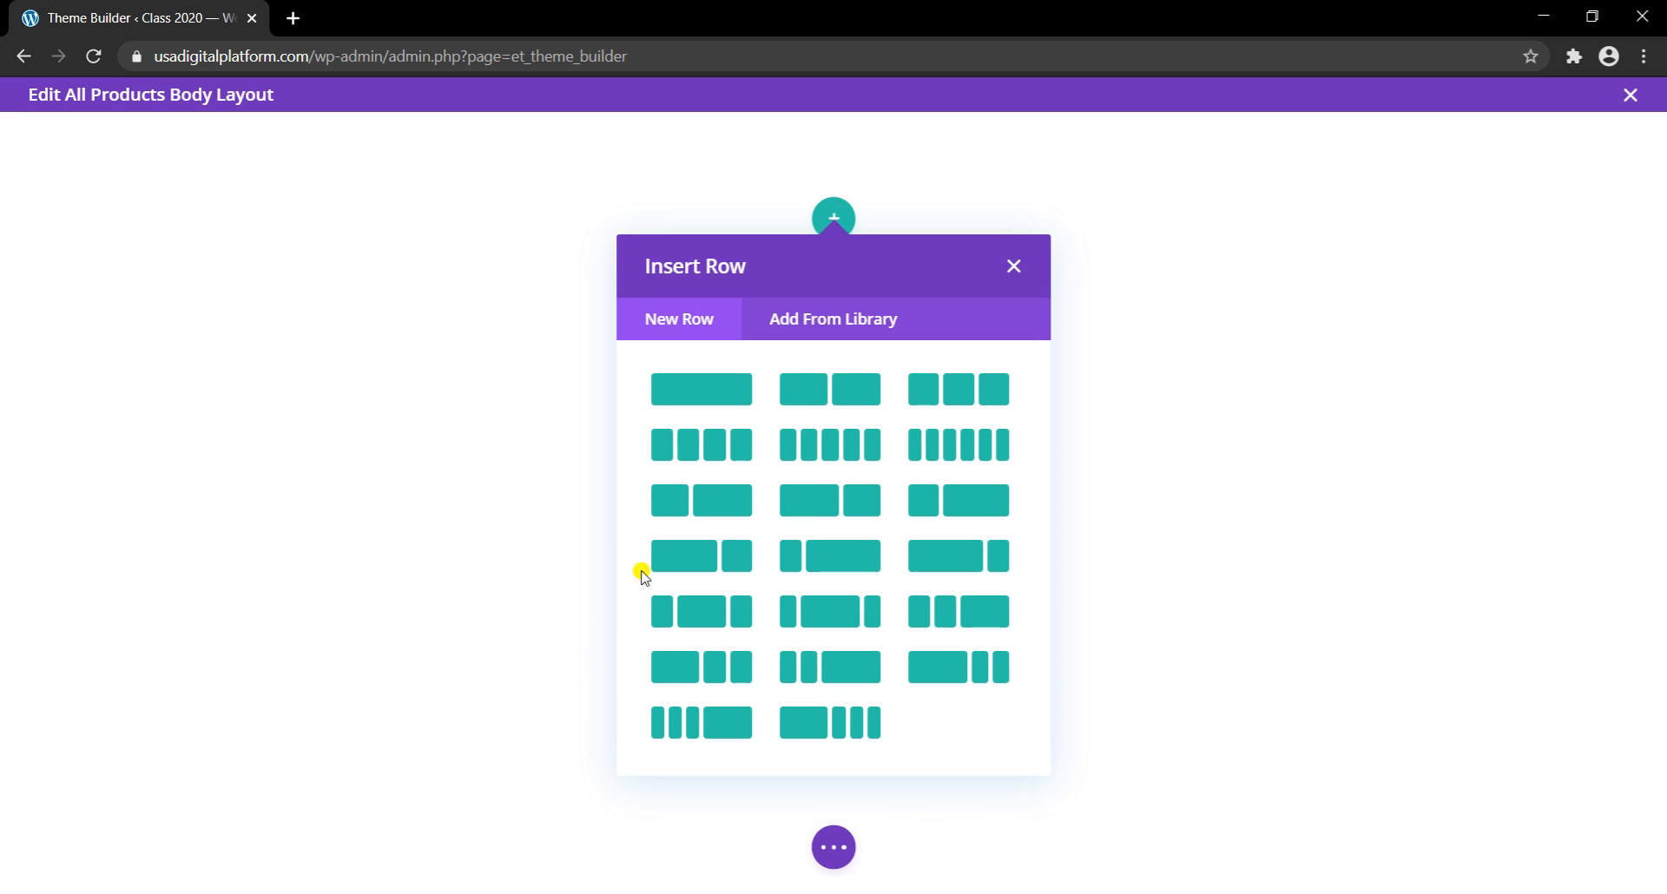
left_click(706, 392)
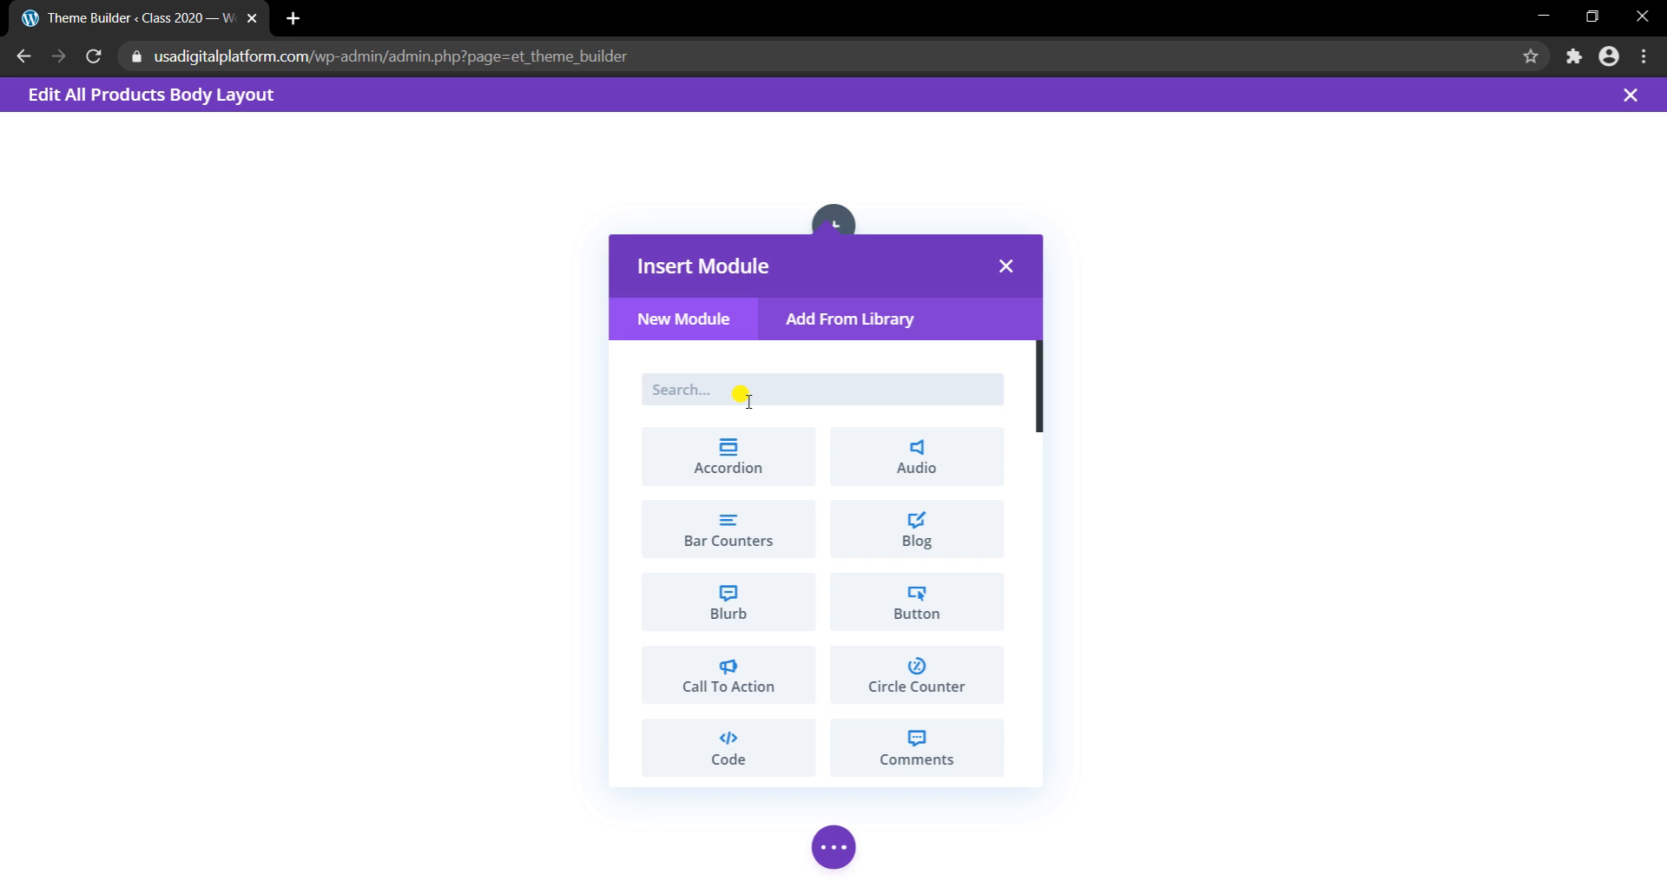
Step: Find the "woo" modules and insert a Woo Title module in the row
type("woo")
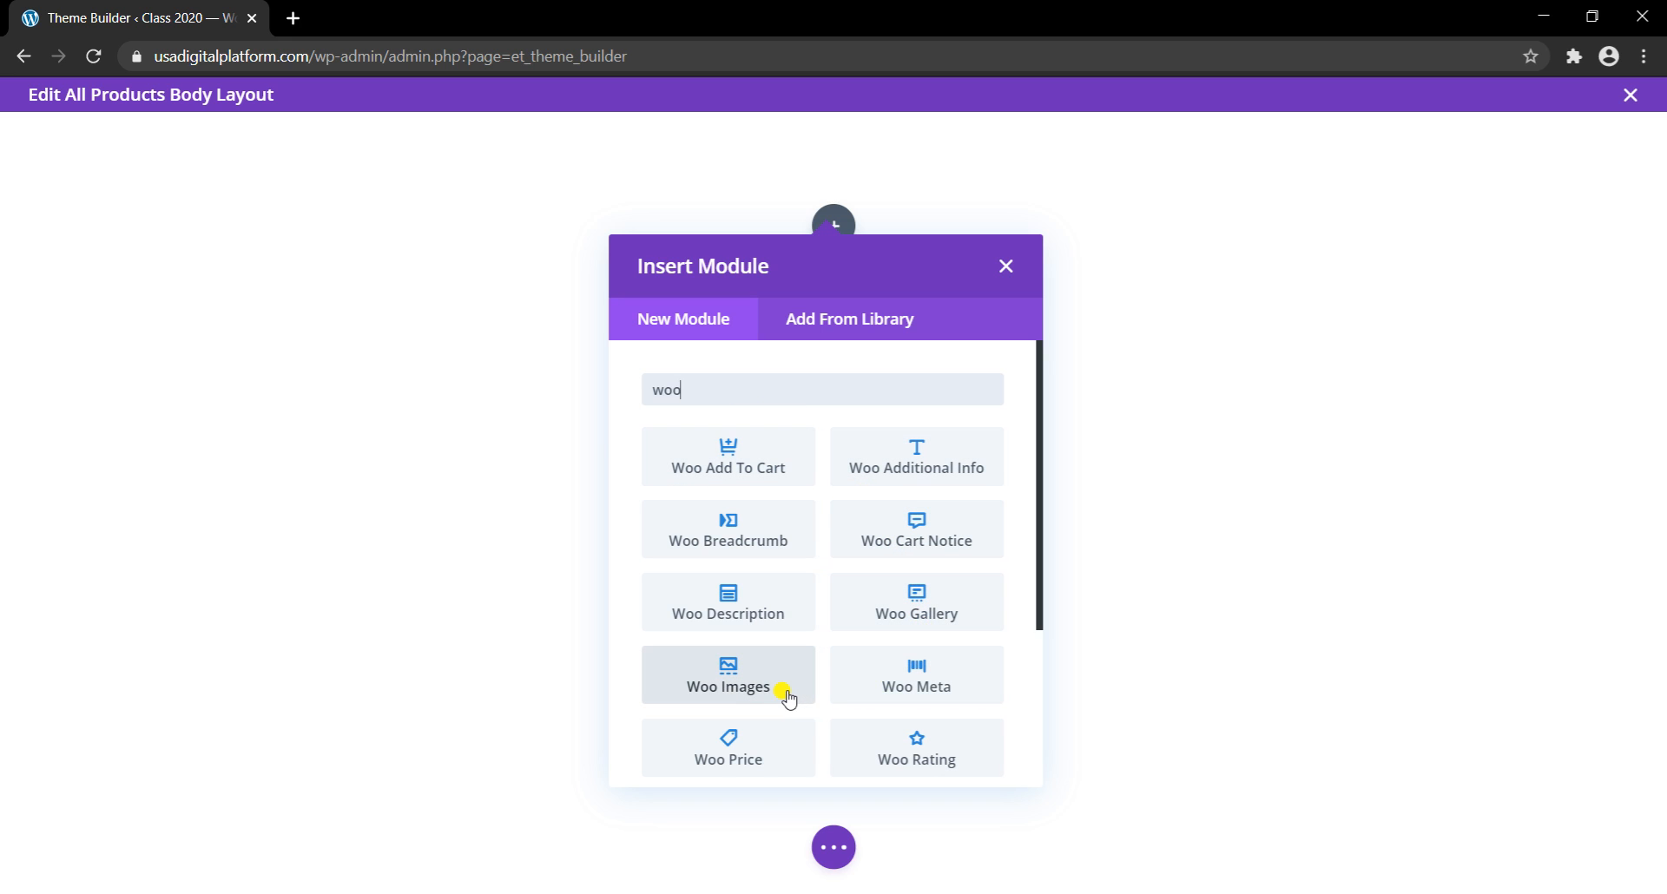
scroll(833, 625, "down", 1)
scroll(842, 625, "down", 1)
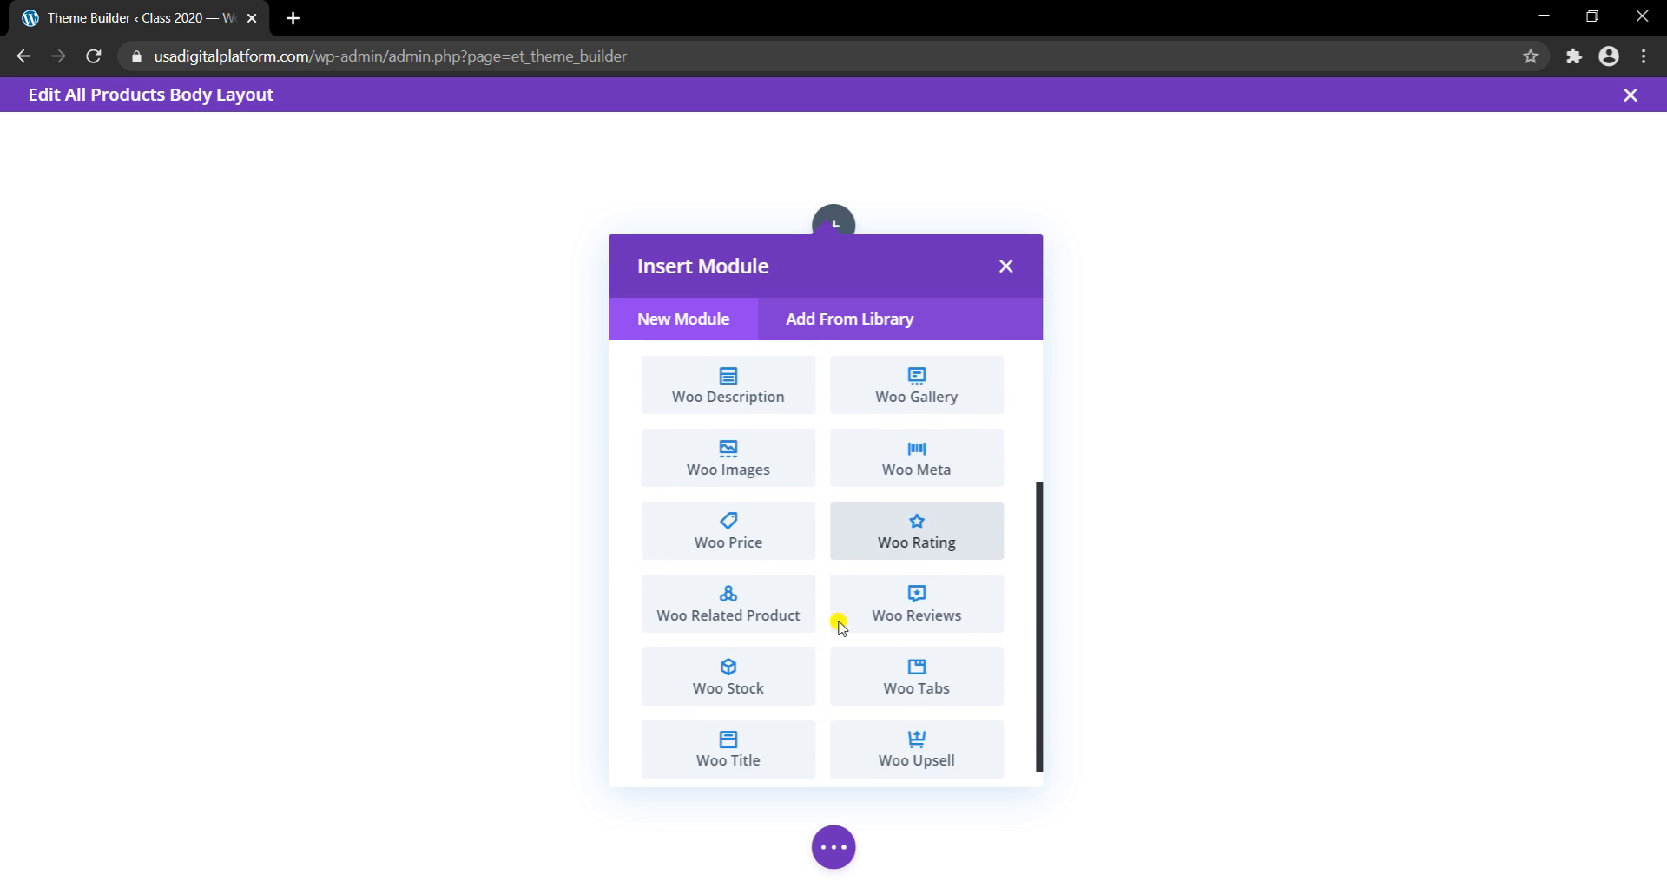
scroll(930, 591, "down", 1)
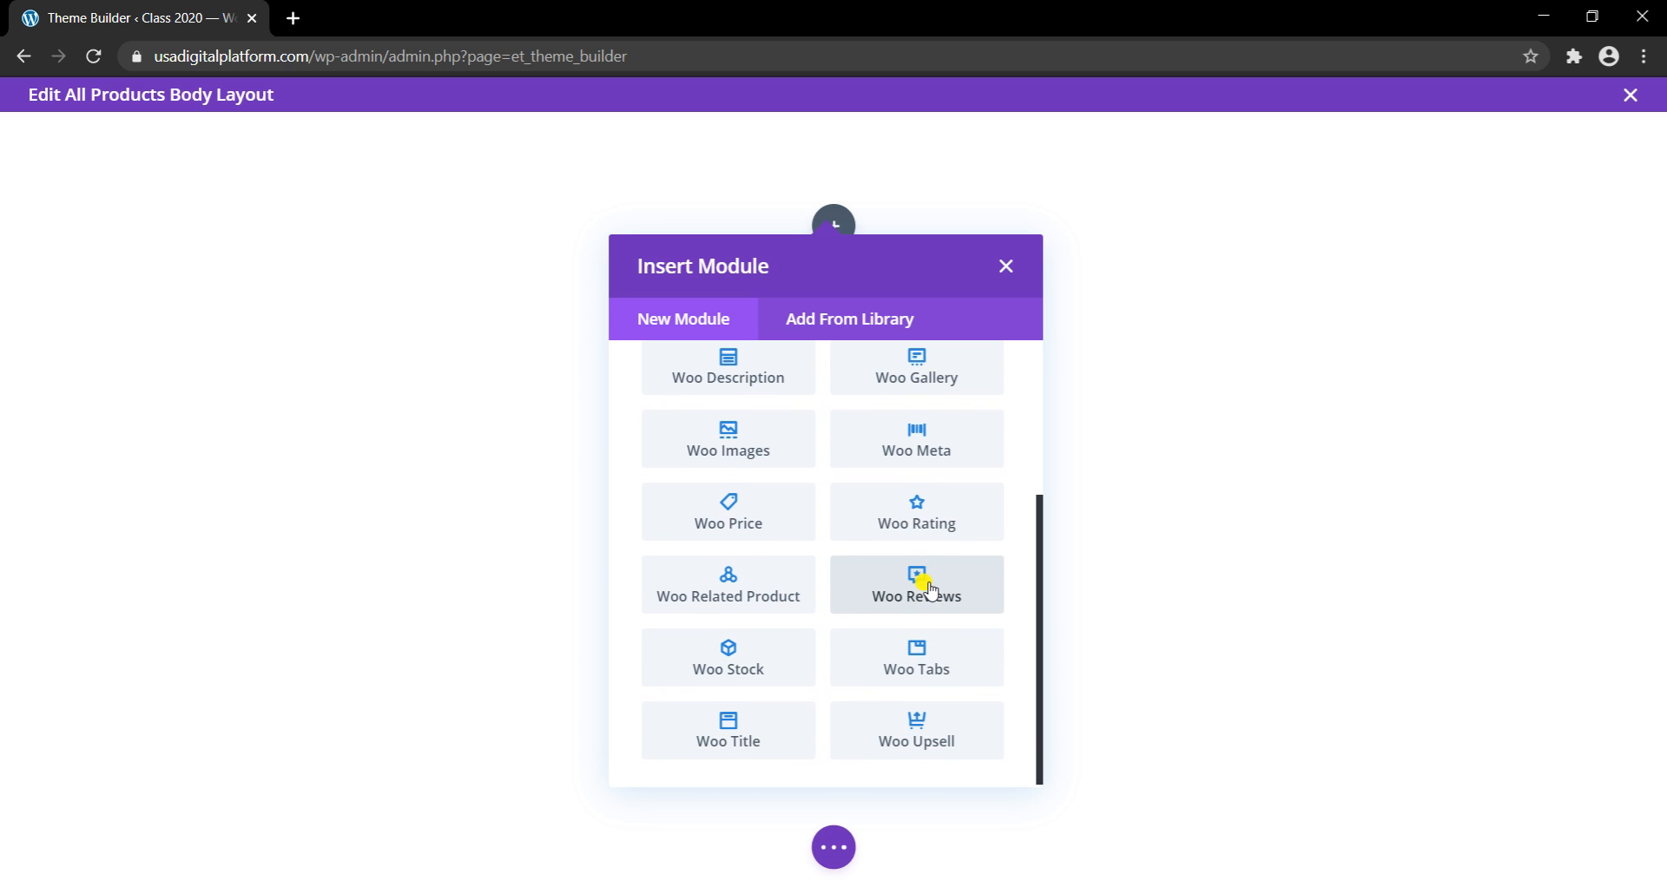
left_click(750, 728)
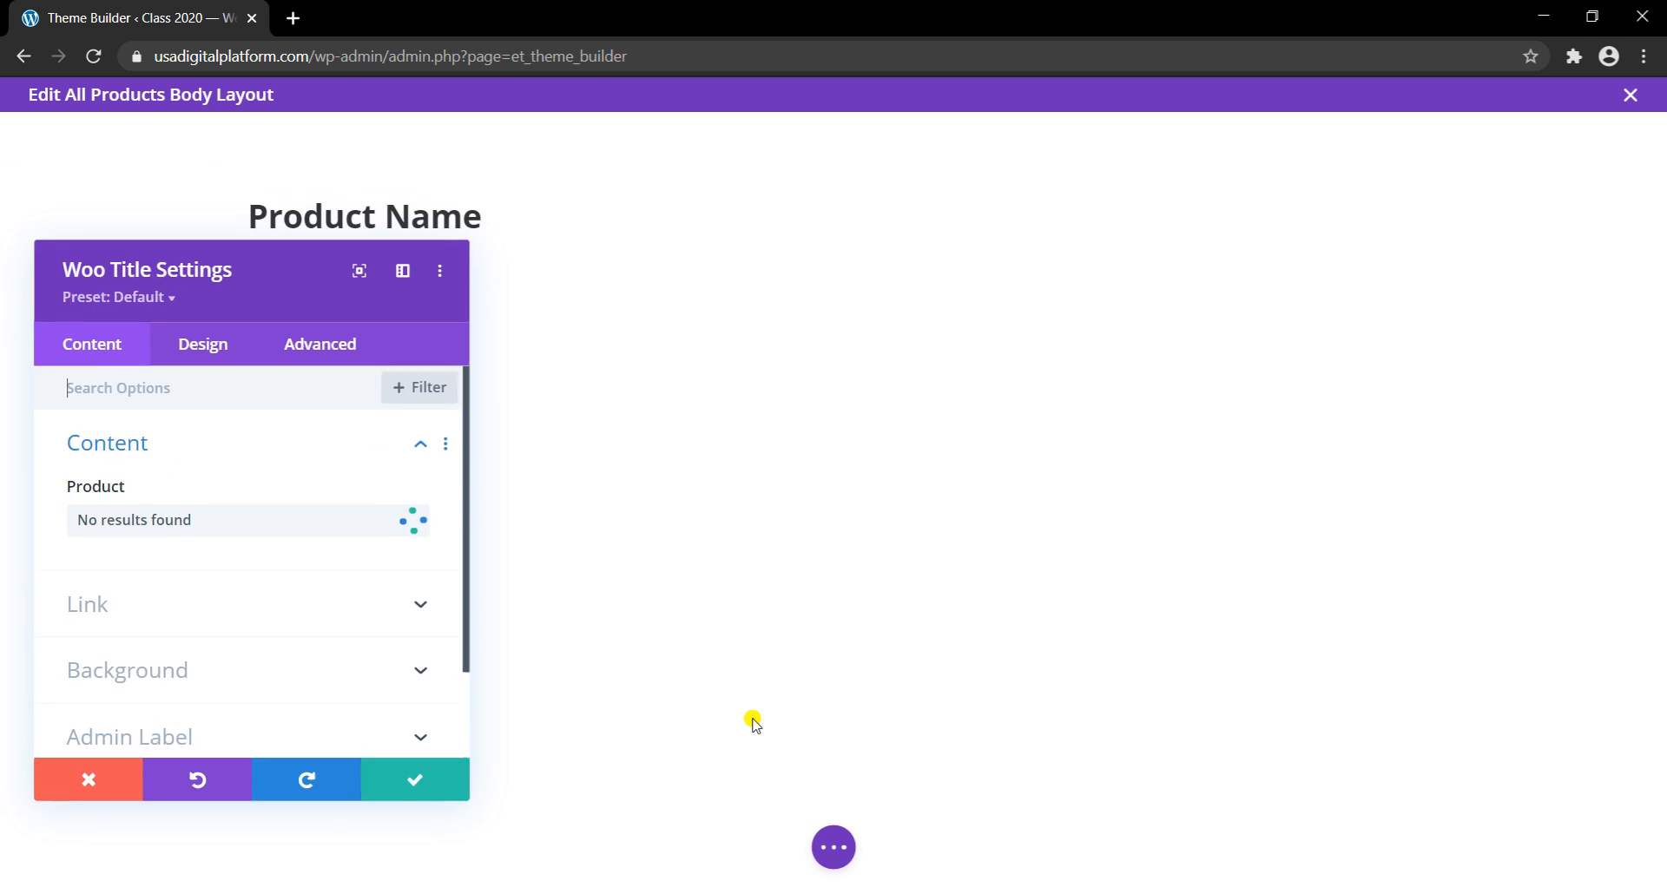
Step: Set the Woo Title's font to Poppins with a Bold weight
left_click(165, 359)
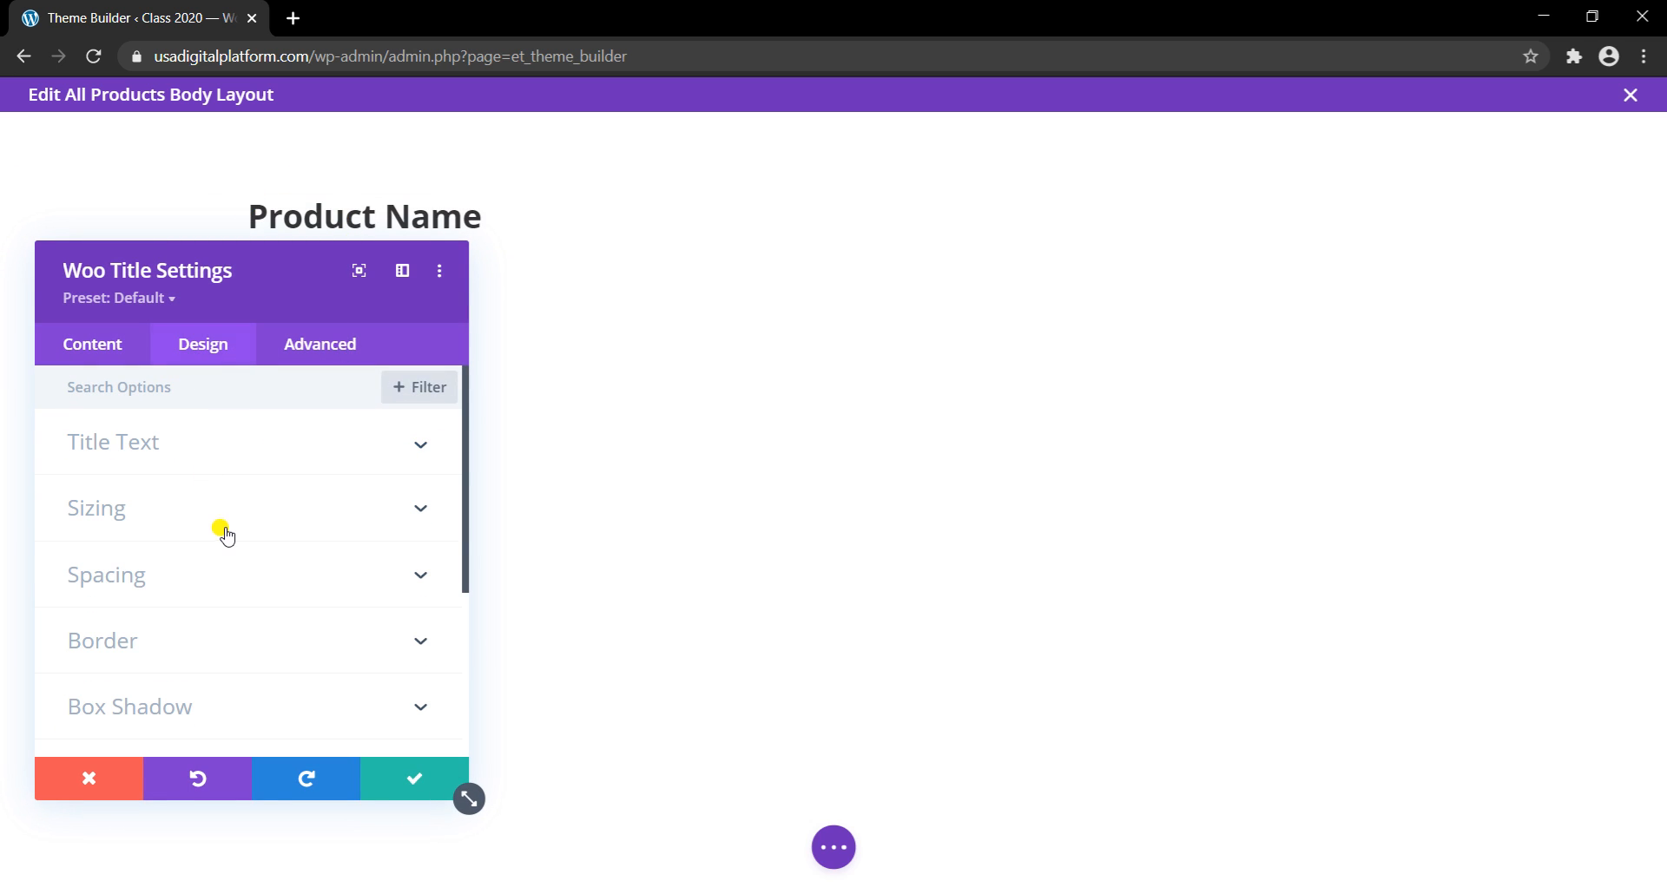
left_click(206, 443)
scroll(205, 525, "down", 2)
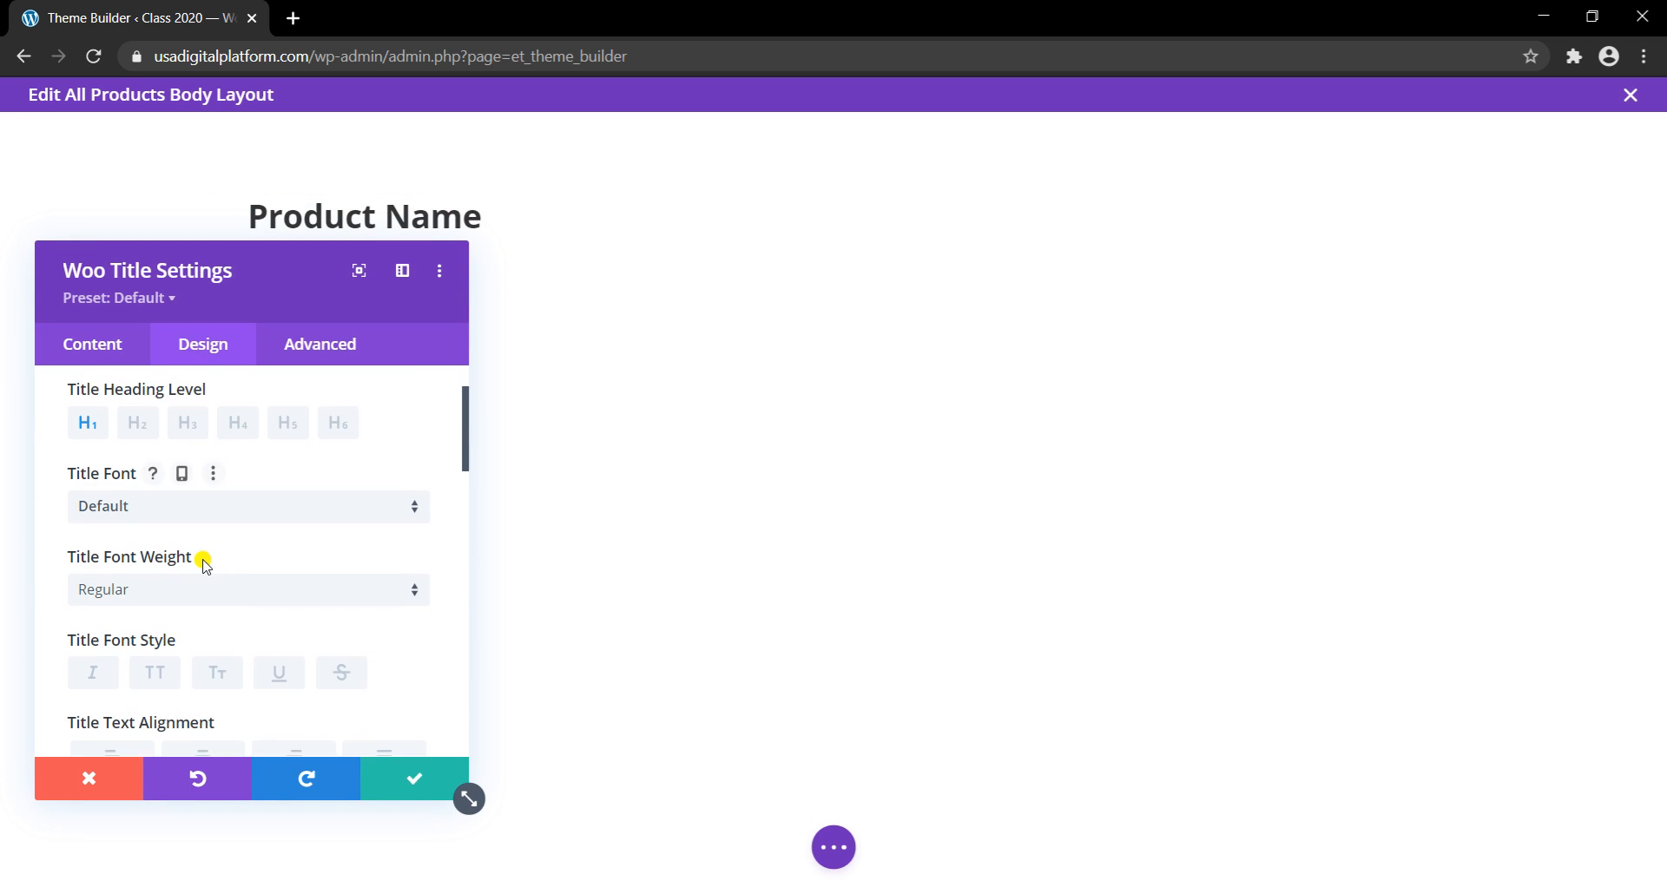
left_click(191, 491)
left_click(202, 286)
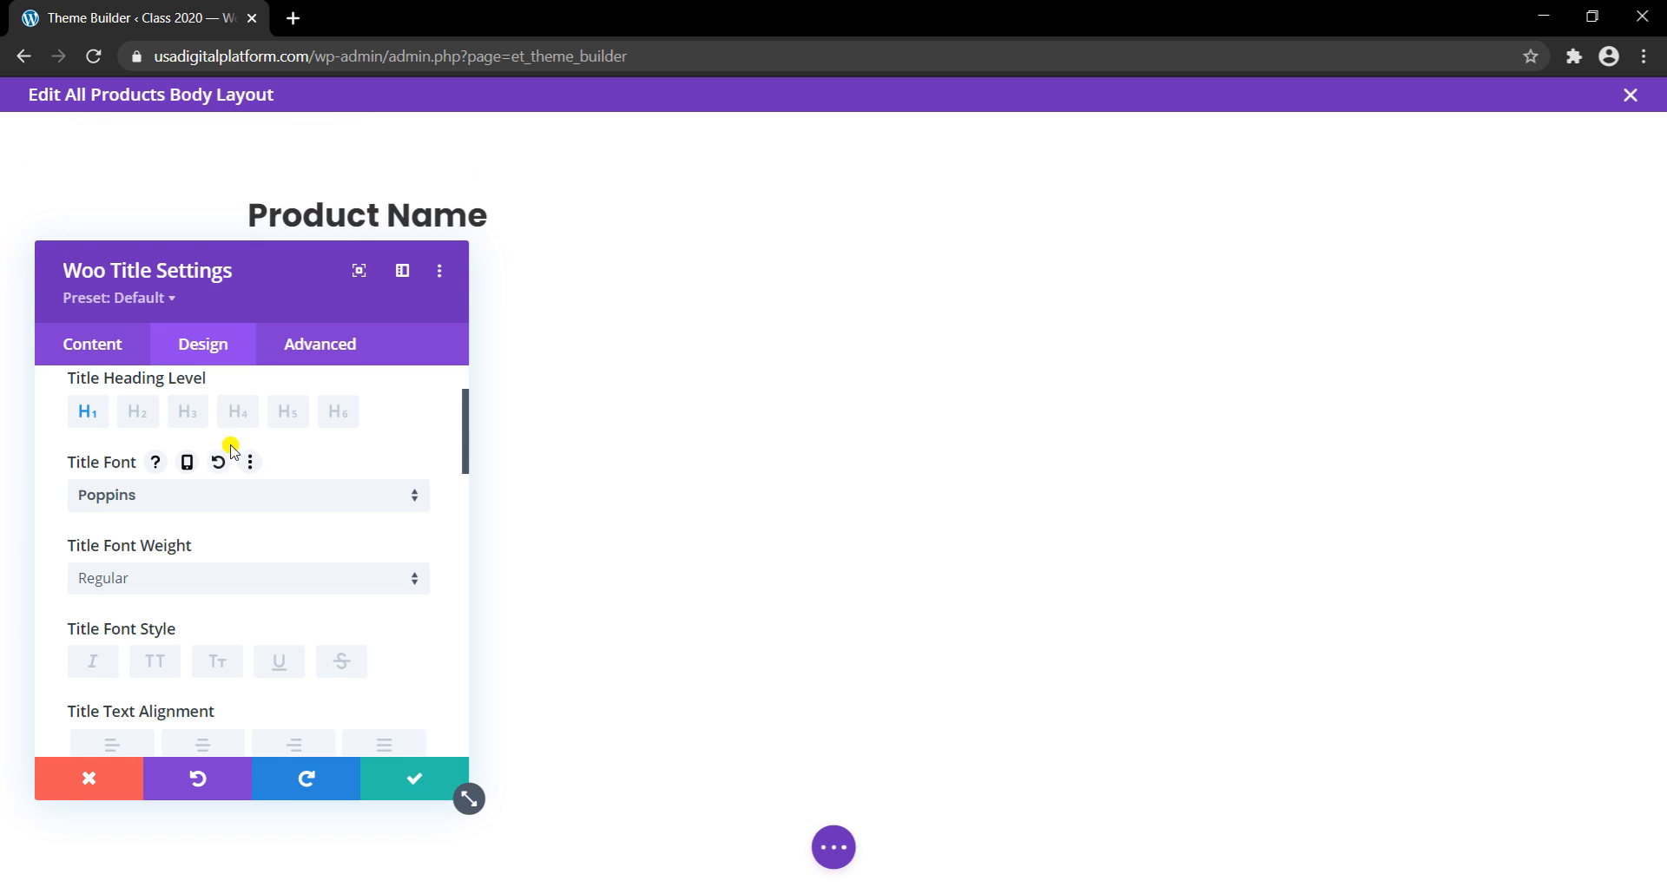
left_click(223, 578)
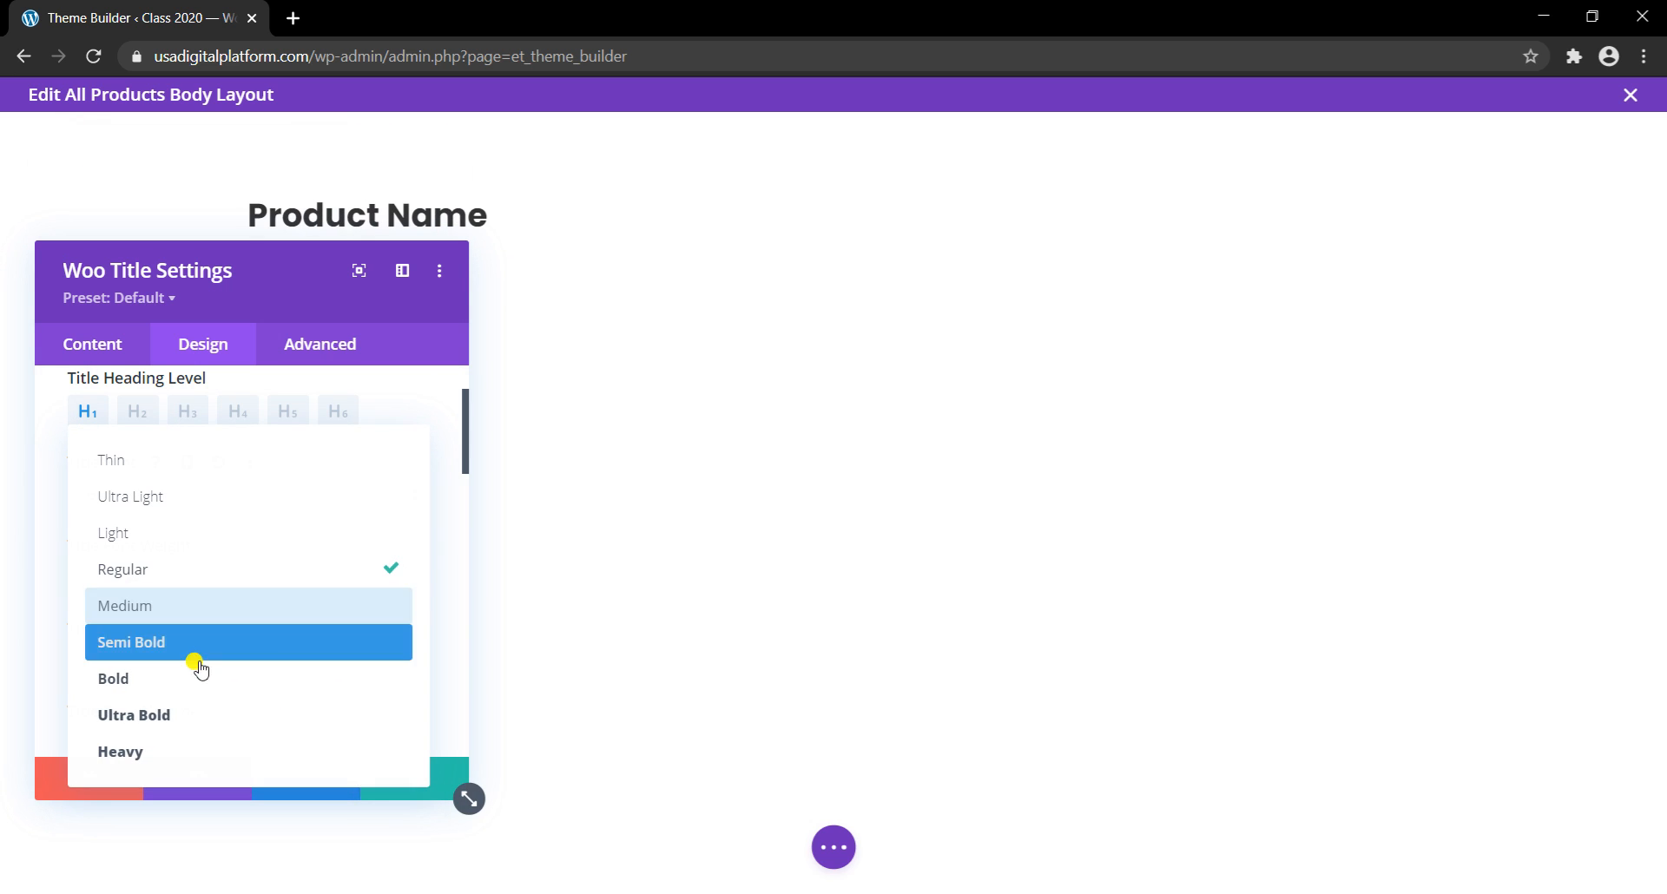
left_click(161, 674)
Step: Center the title text, colour it black and set its size to 53px
scroll(260, 677, "down", 5)
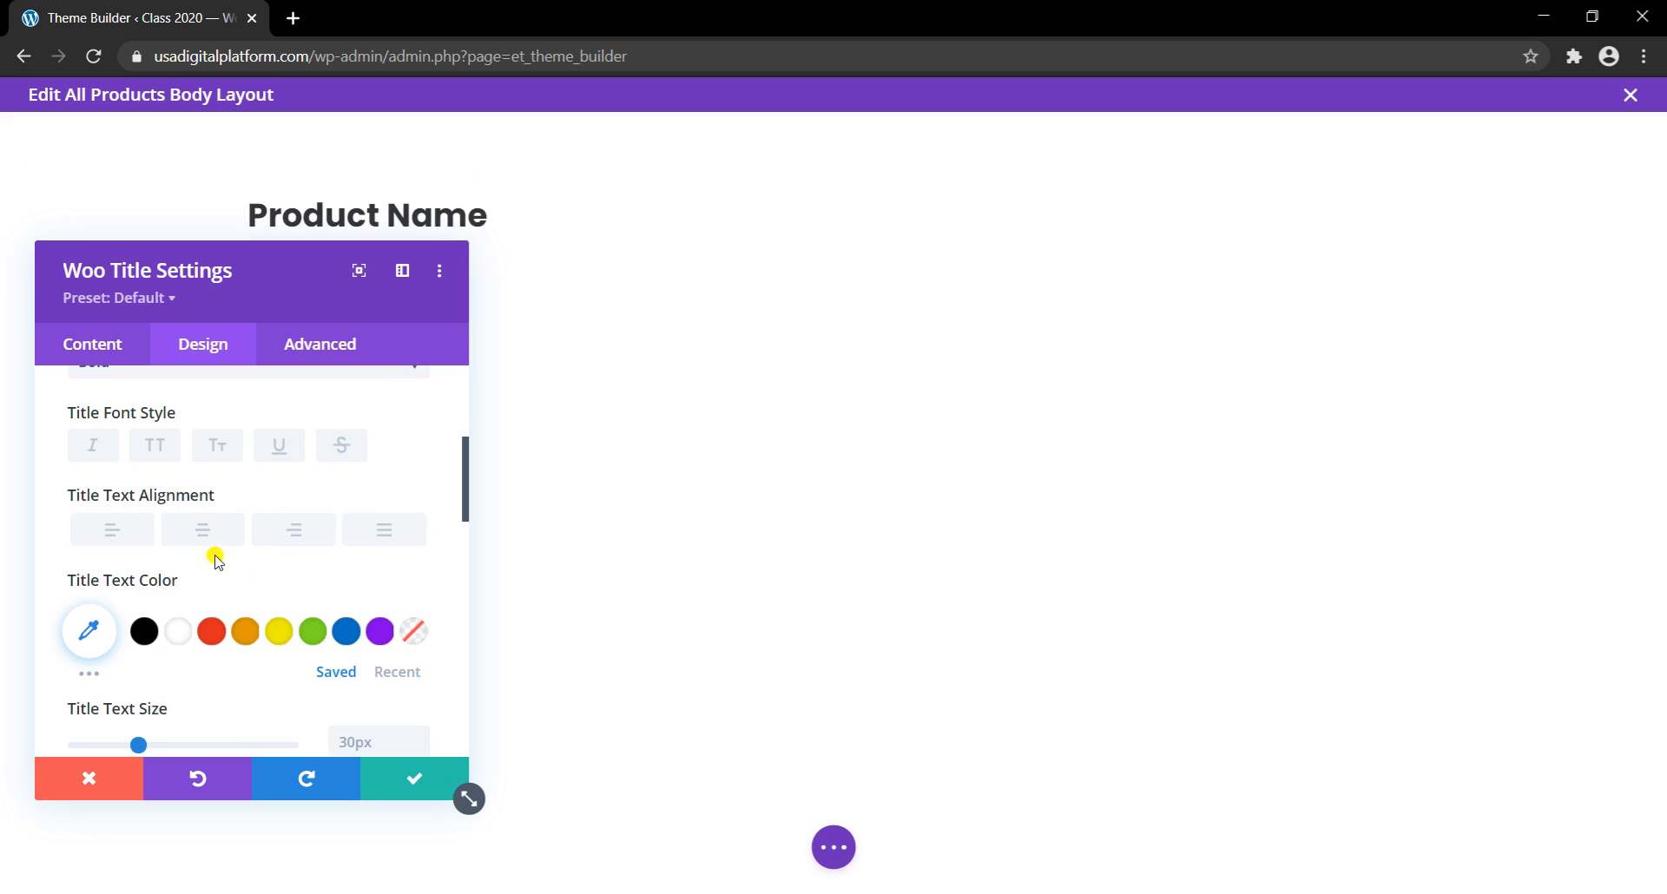
left_click(206, 529)
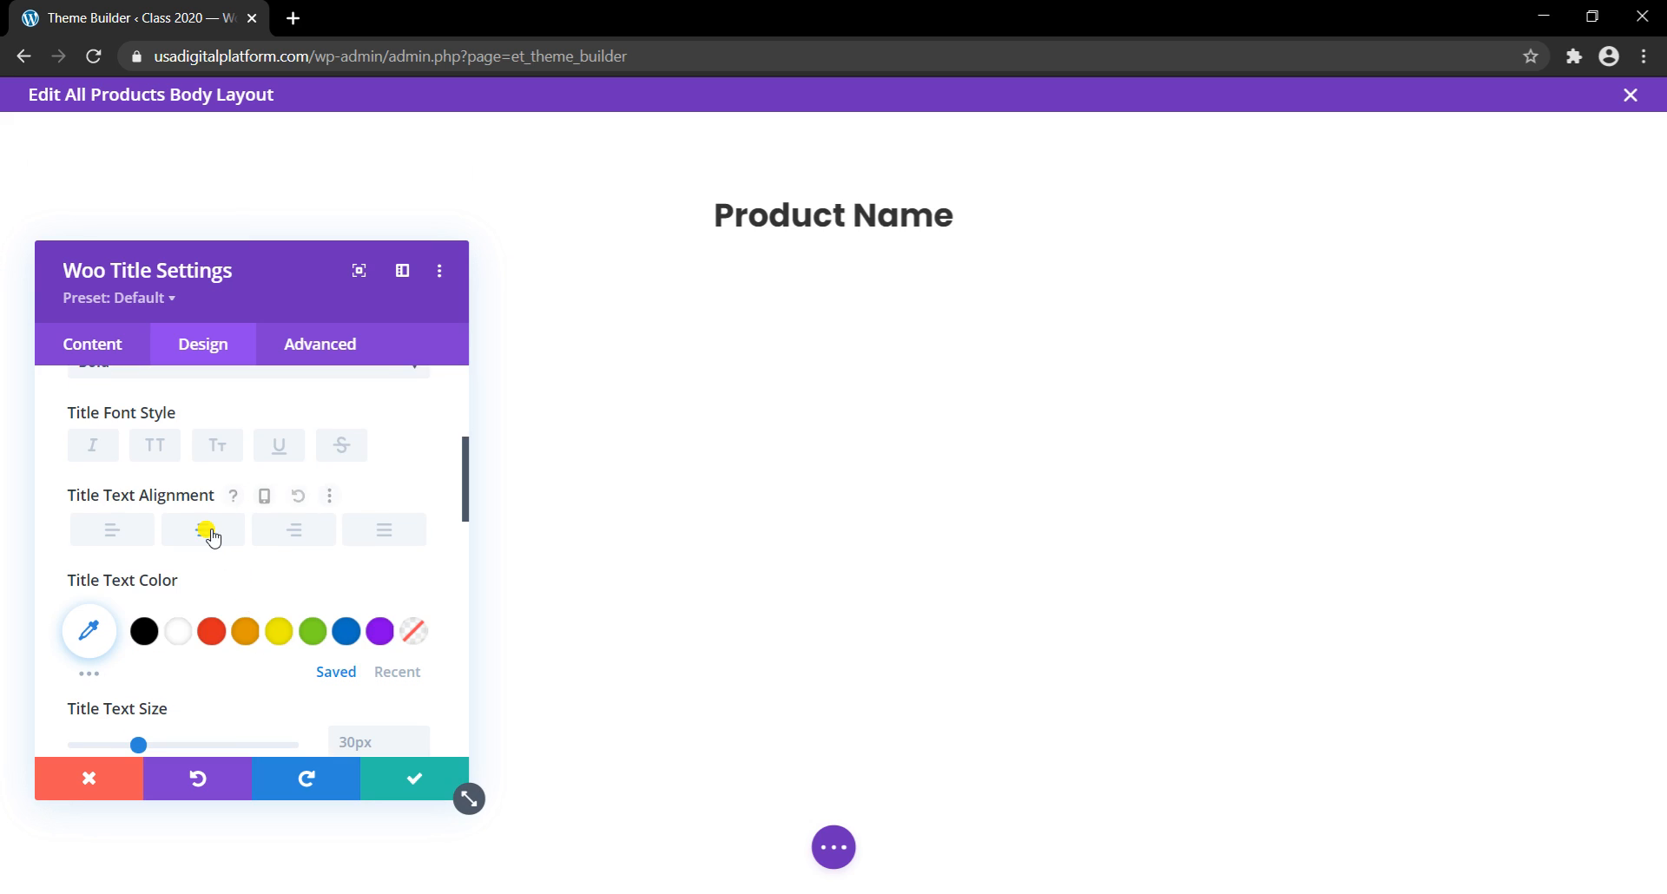
left_click(144, 632)
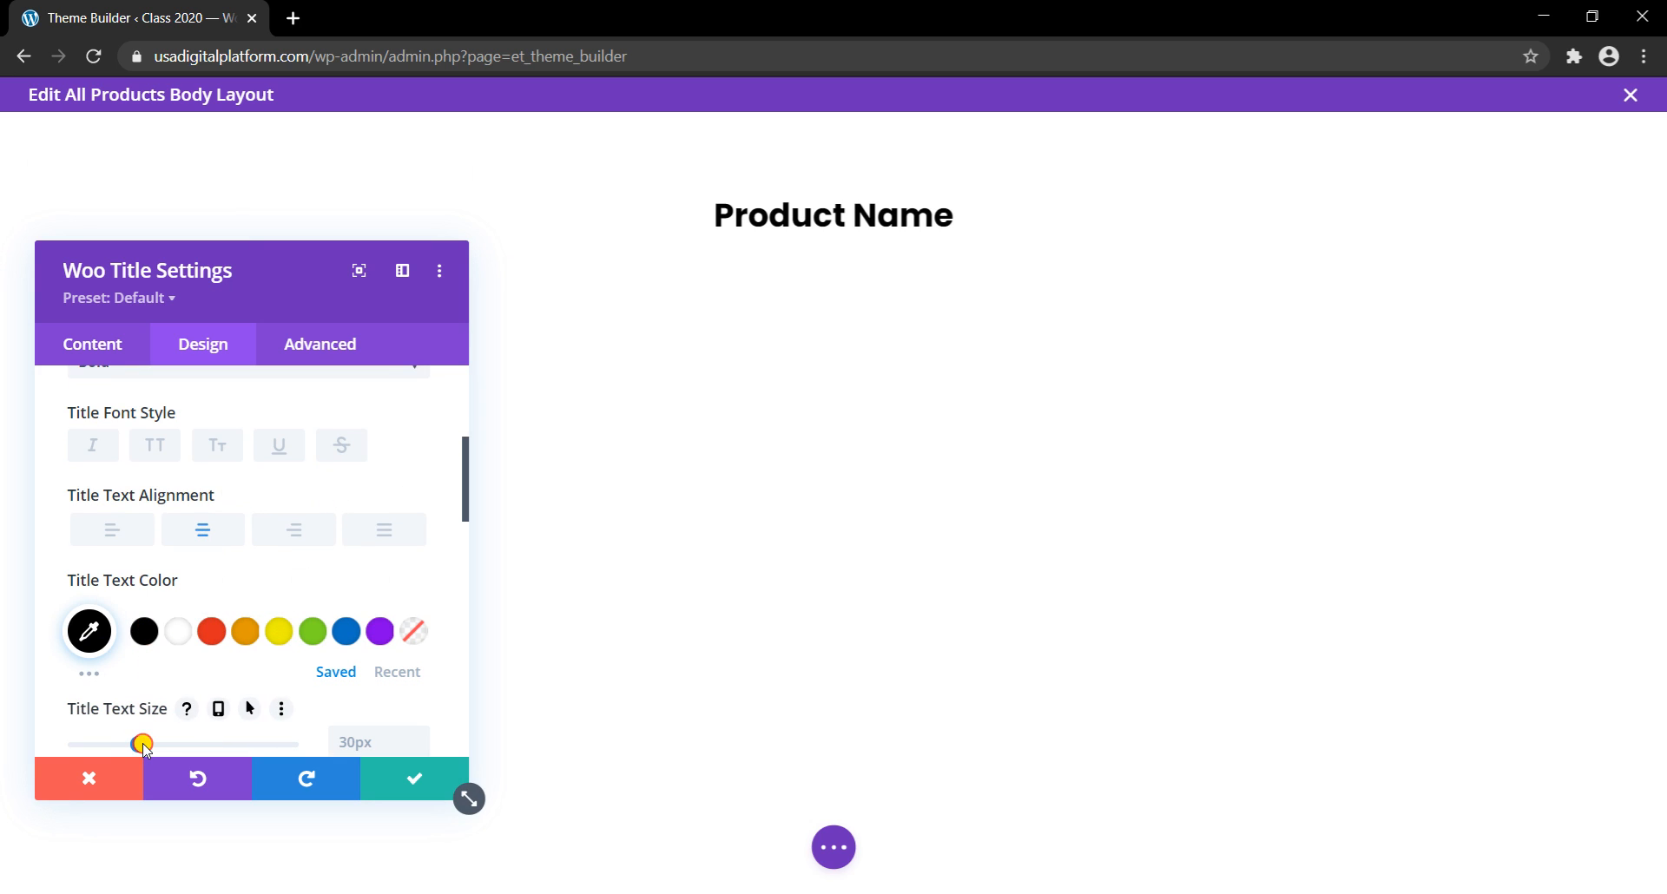
left_click_drag(142, 745, 188, 744)
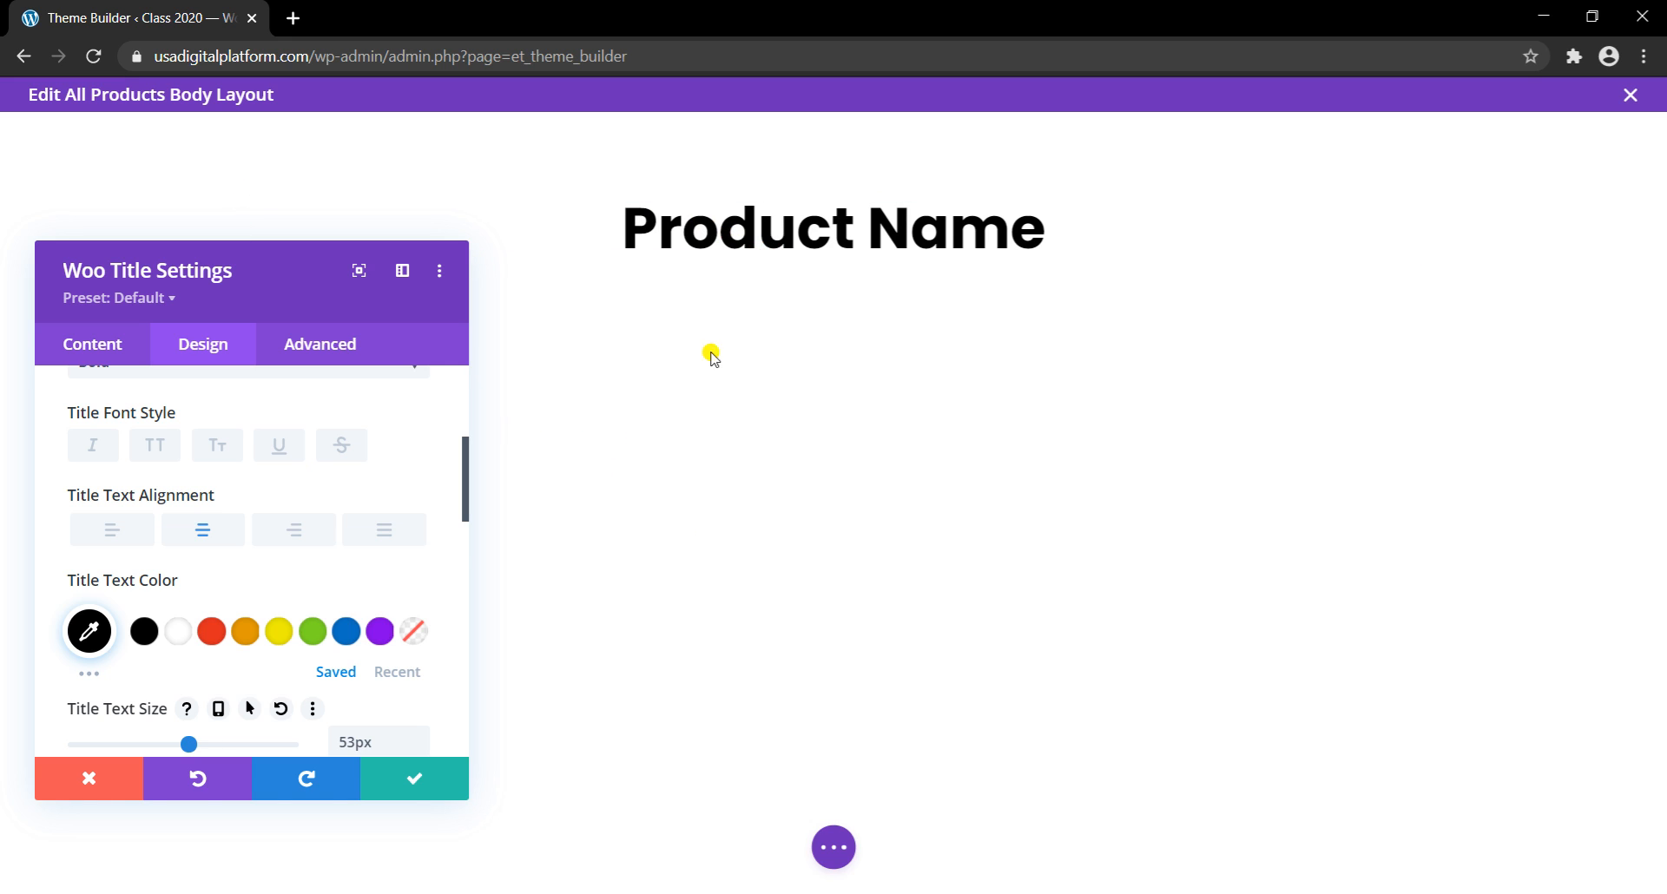
Step: Apply the first text shadow preset to the title and save the module settings
scroll(233, 694, "down", 4)
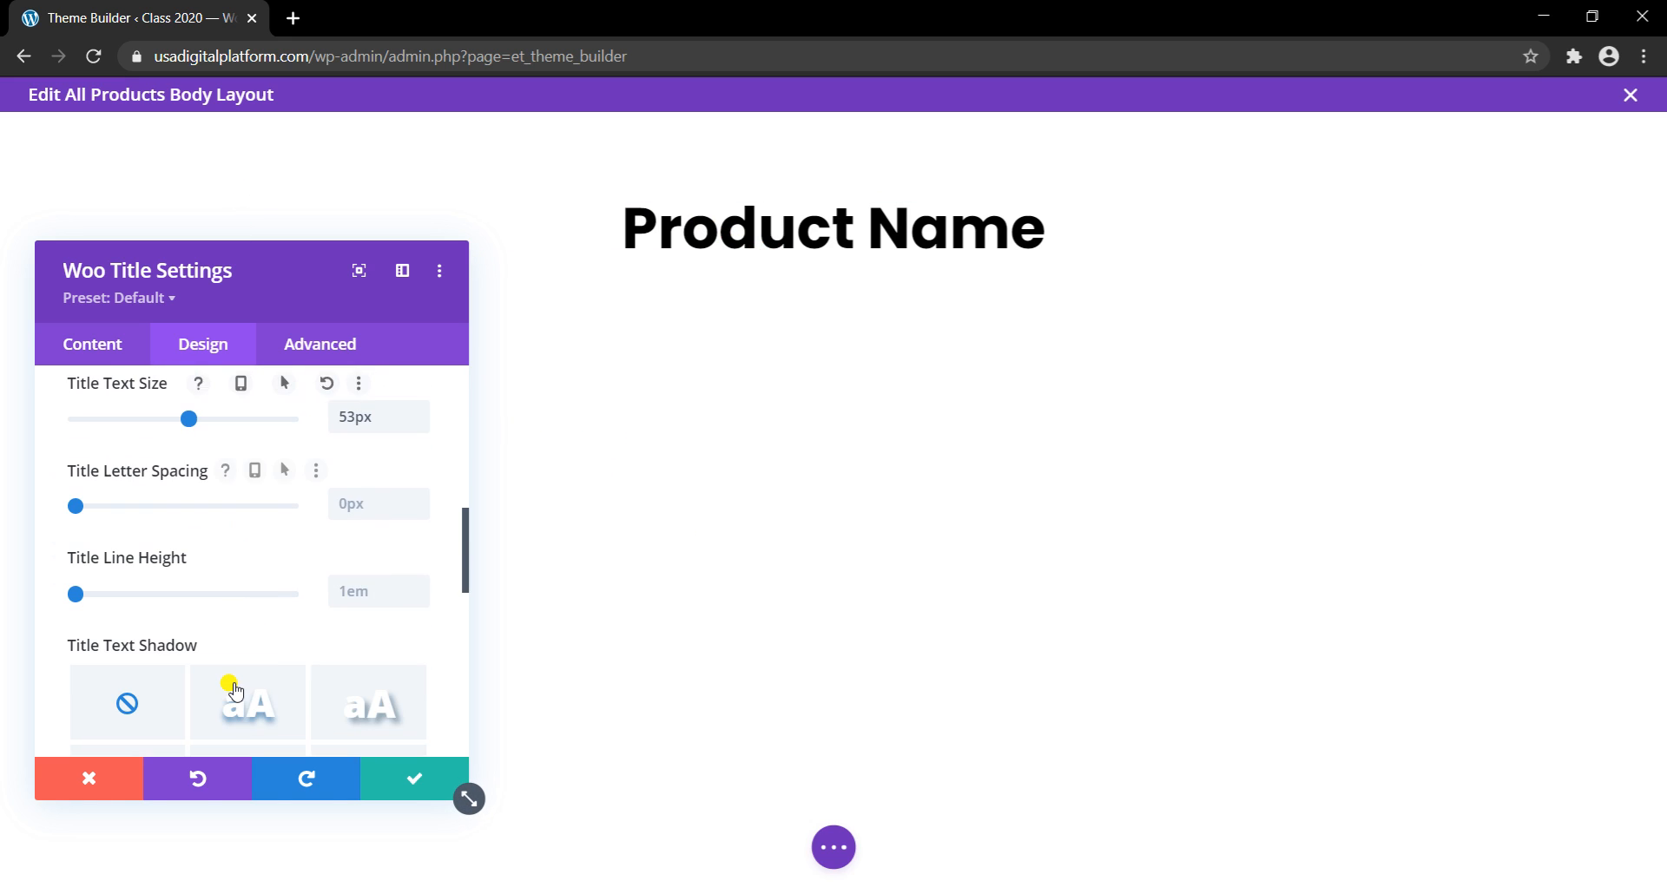
scroll(234, 687, "down", 1)
left_click(247, 590)
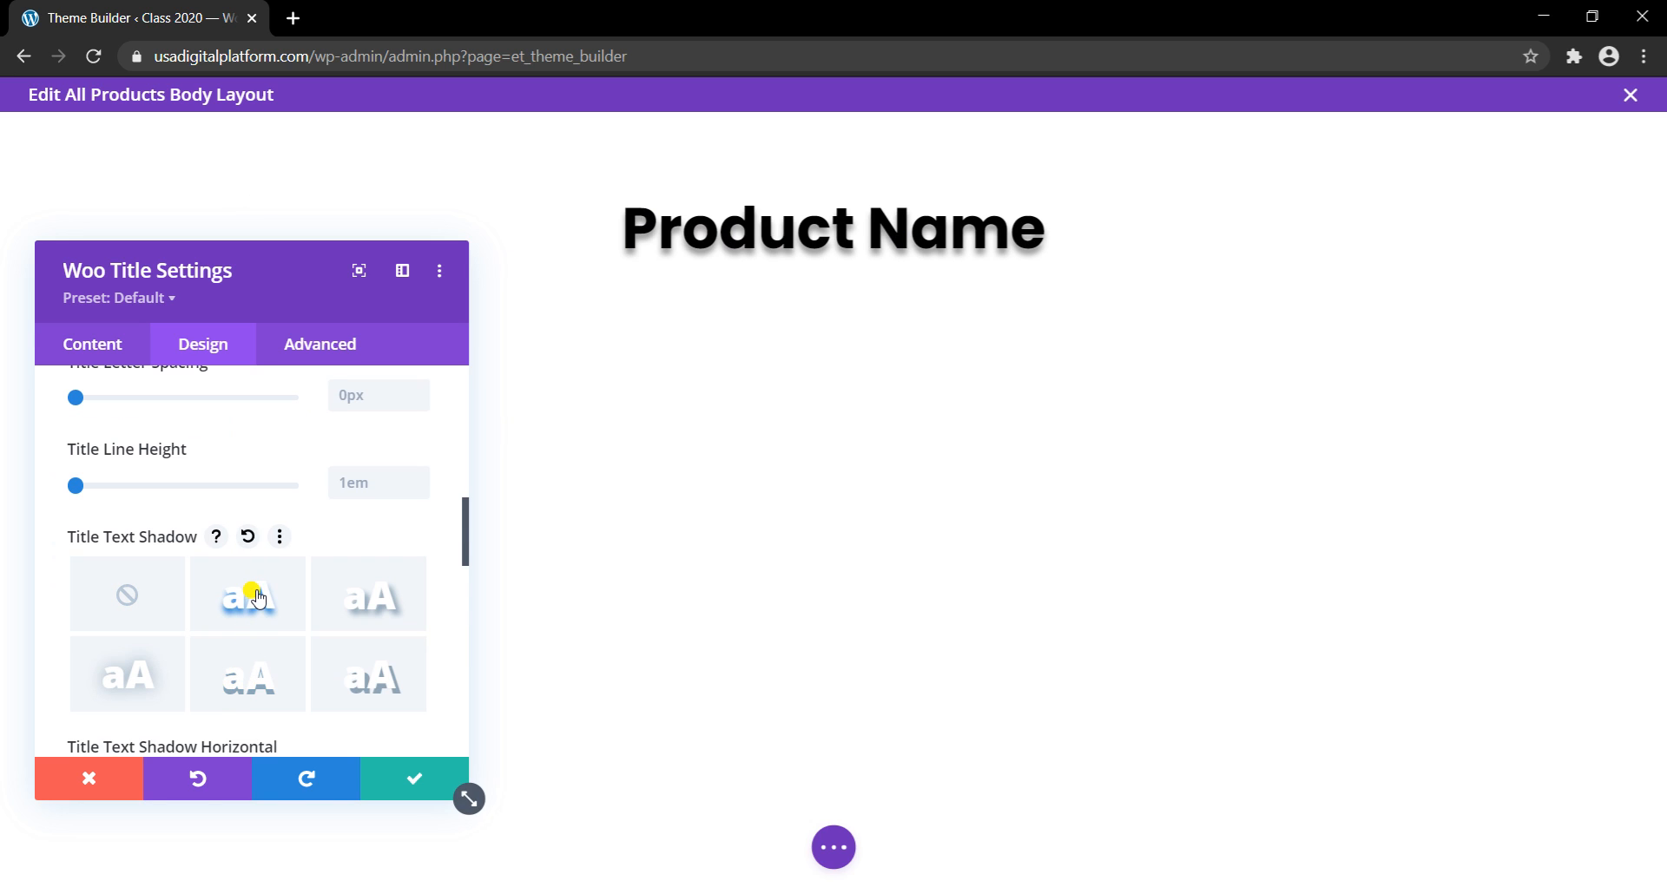
scroll(257, 595, "down", 2)
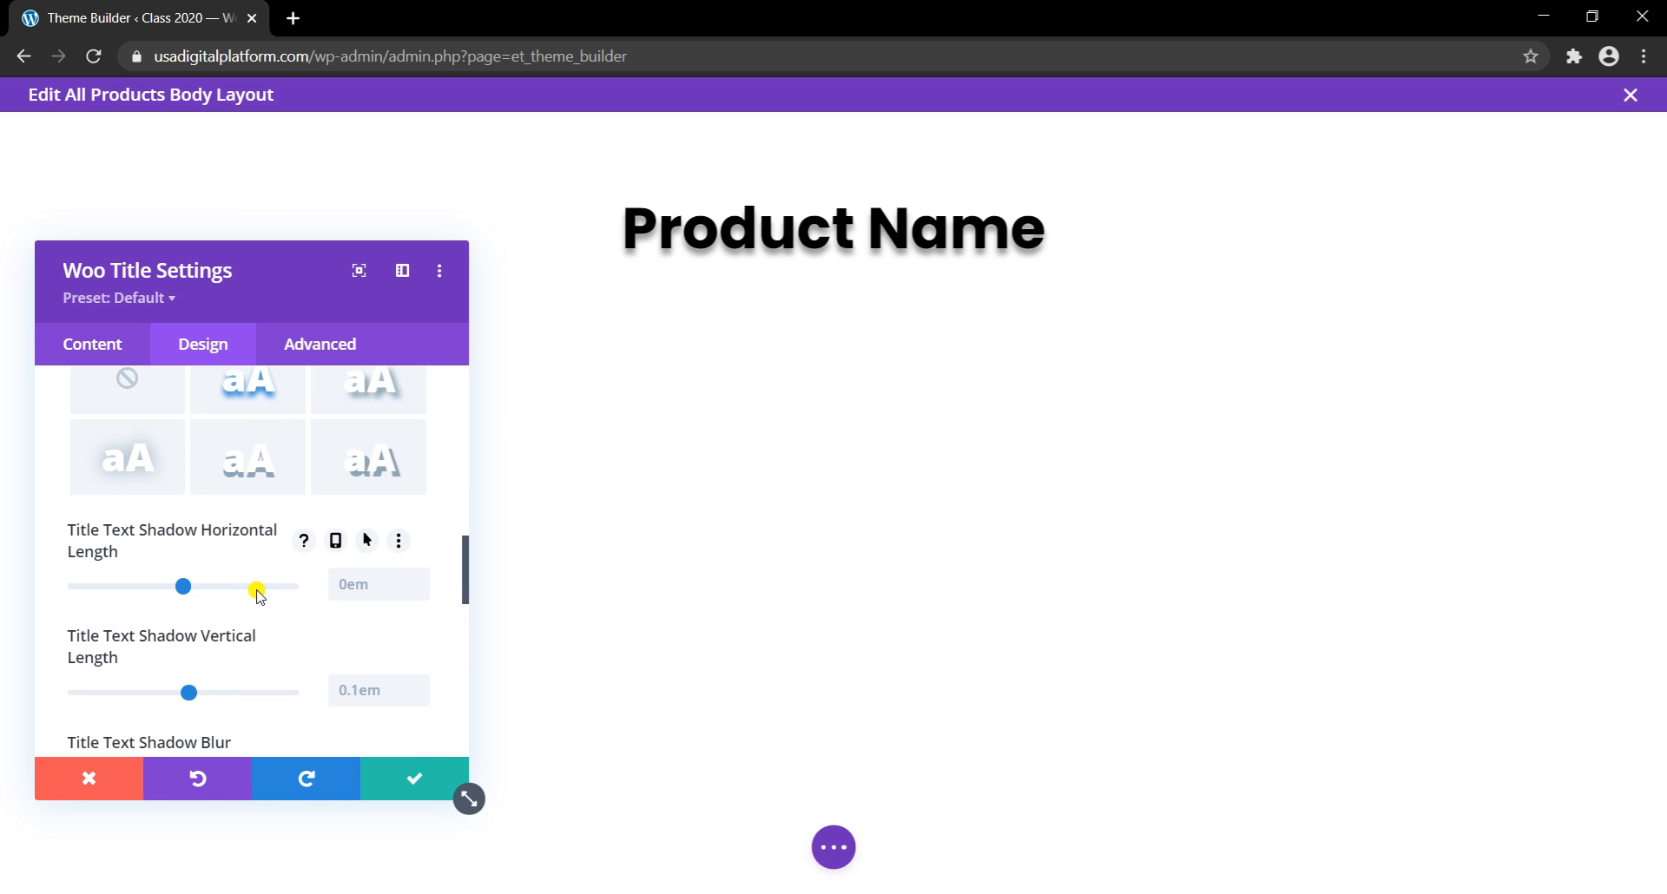
scroll(257, 594, "up", 2)
scroll(339, 703, "down", 2)
left_click(397, 776)
Step: Add a gradient background to the section containing the product title
mouse_move(487, 149)
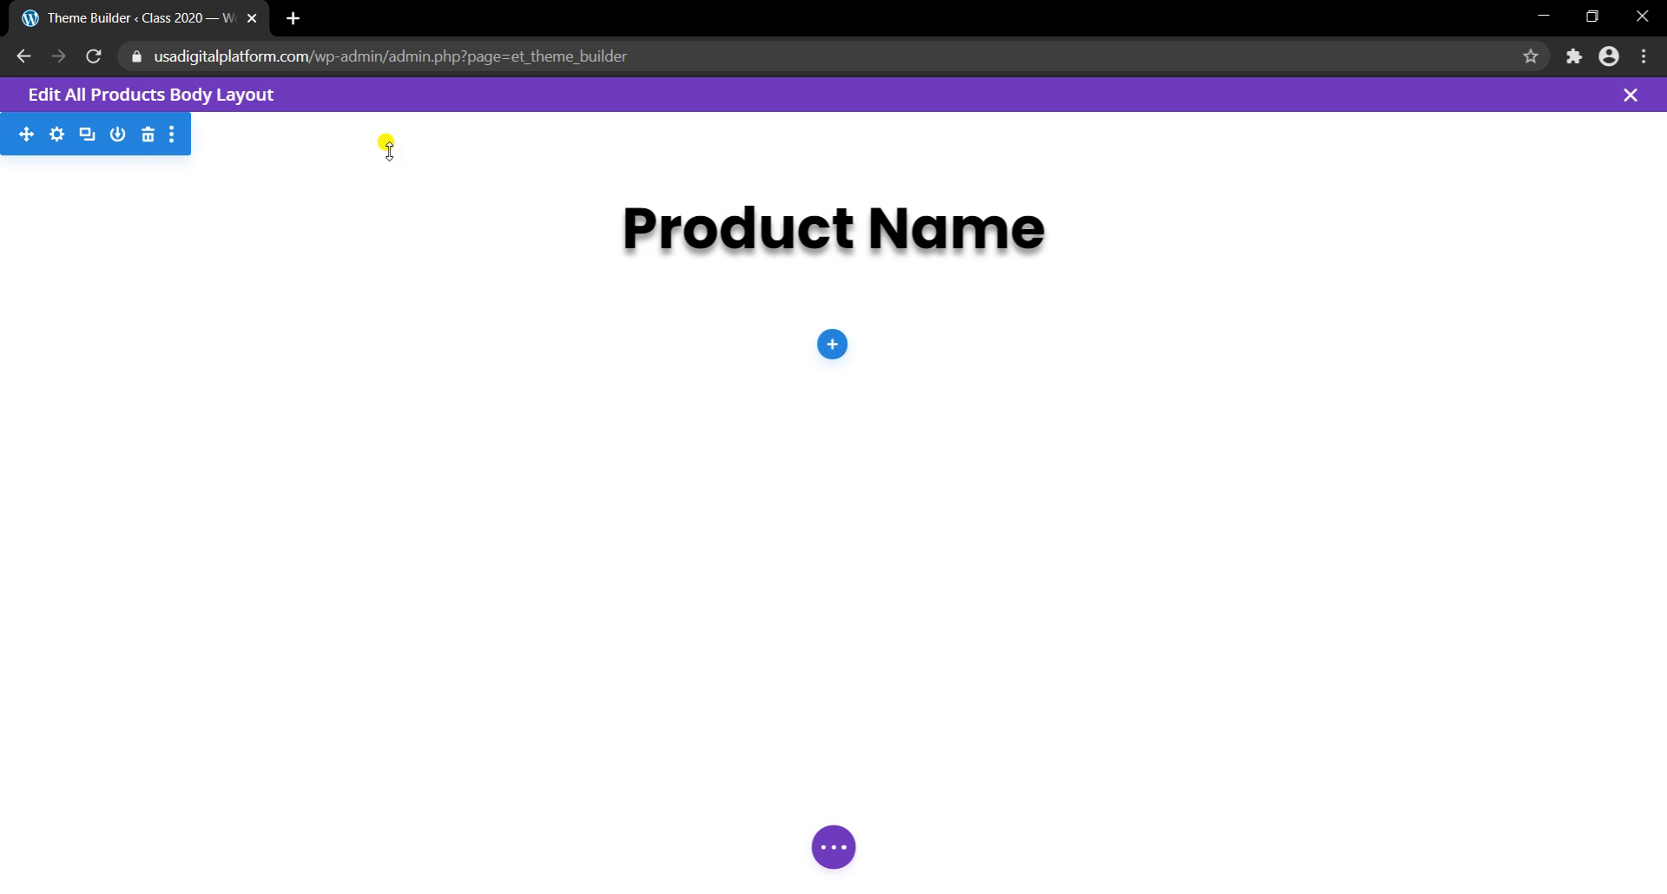
left_click(54, 135)
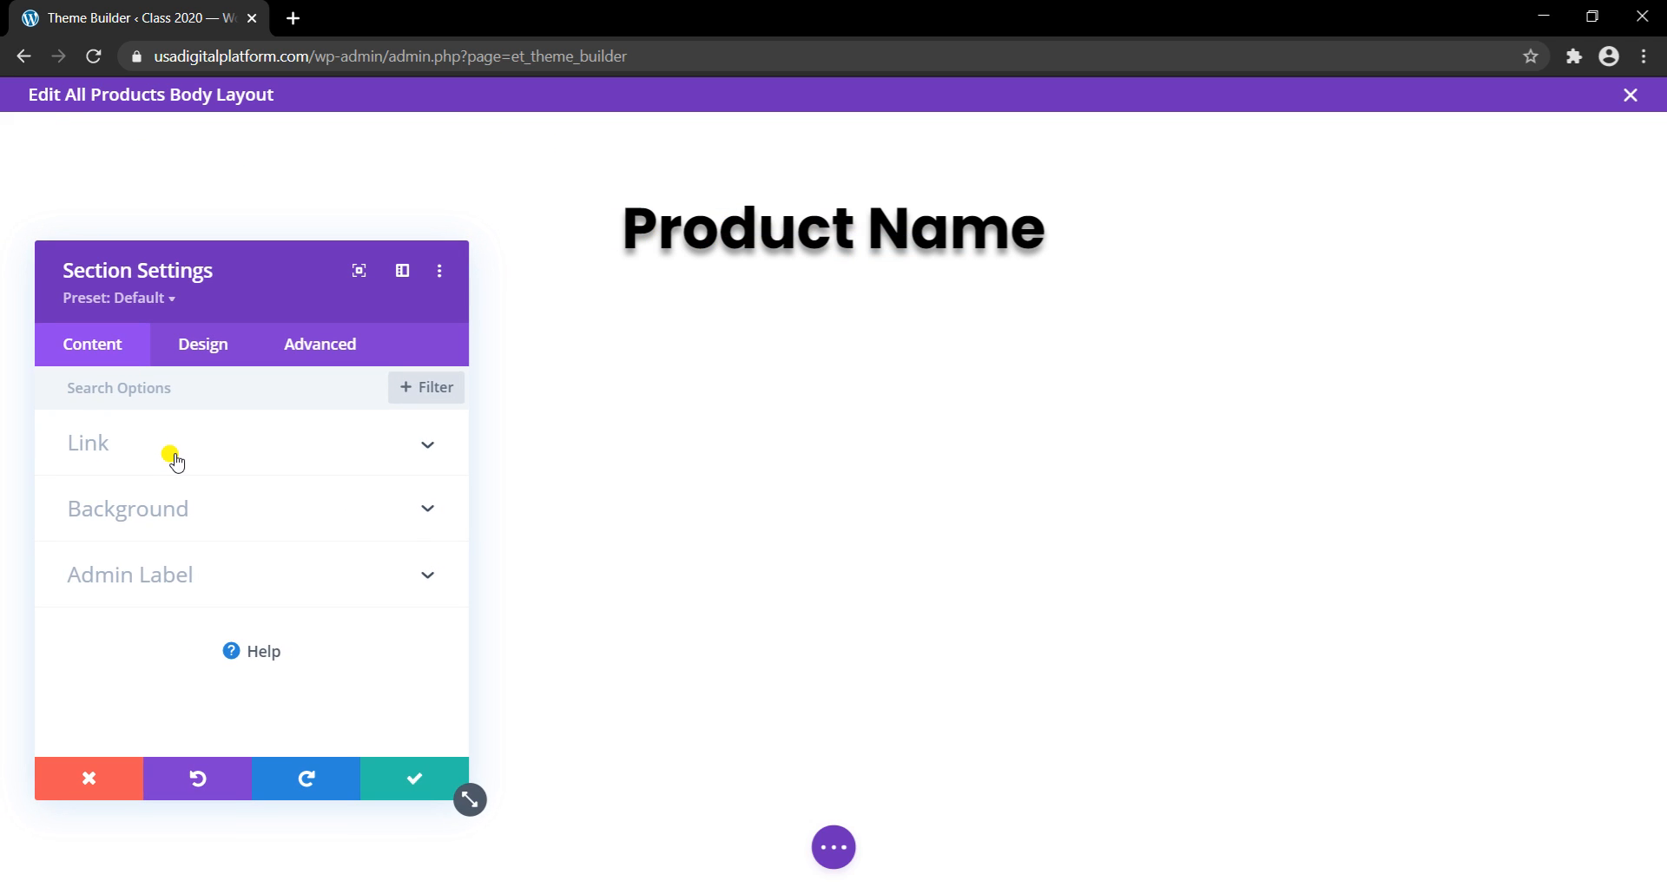
left_click(194, 493)
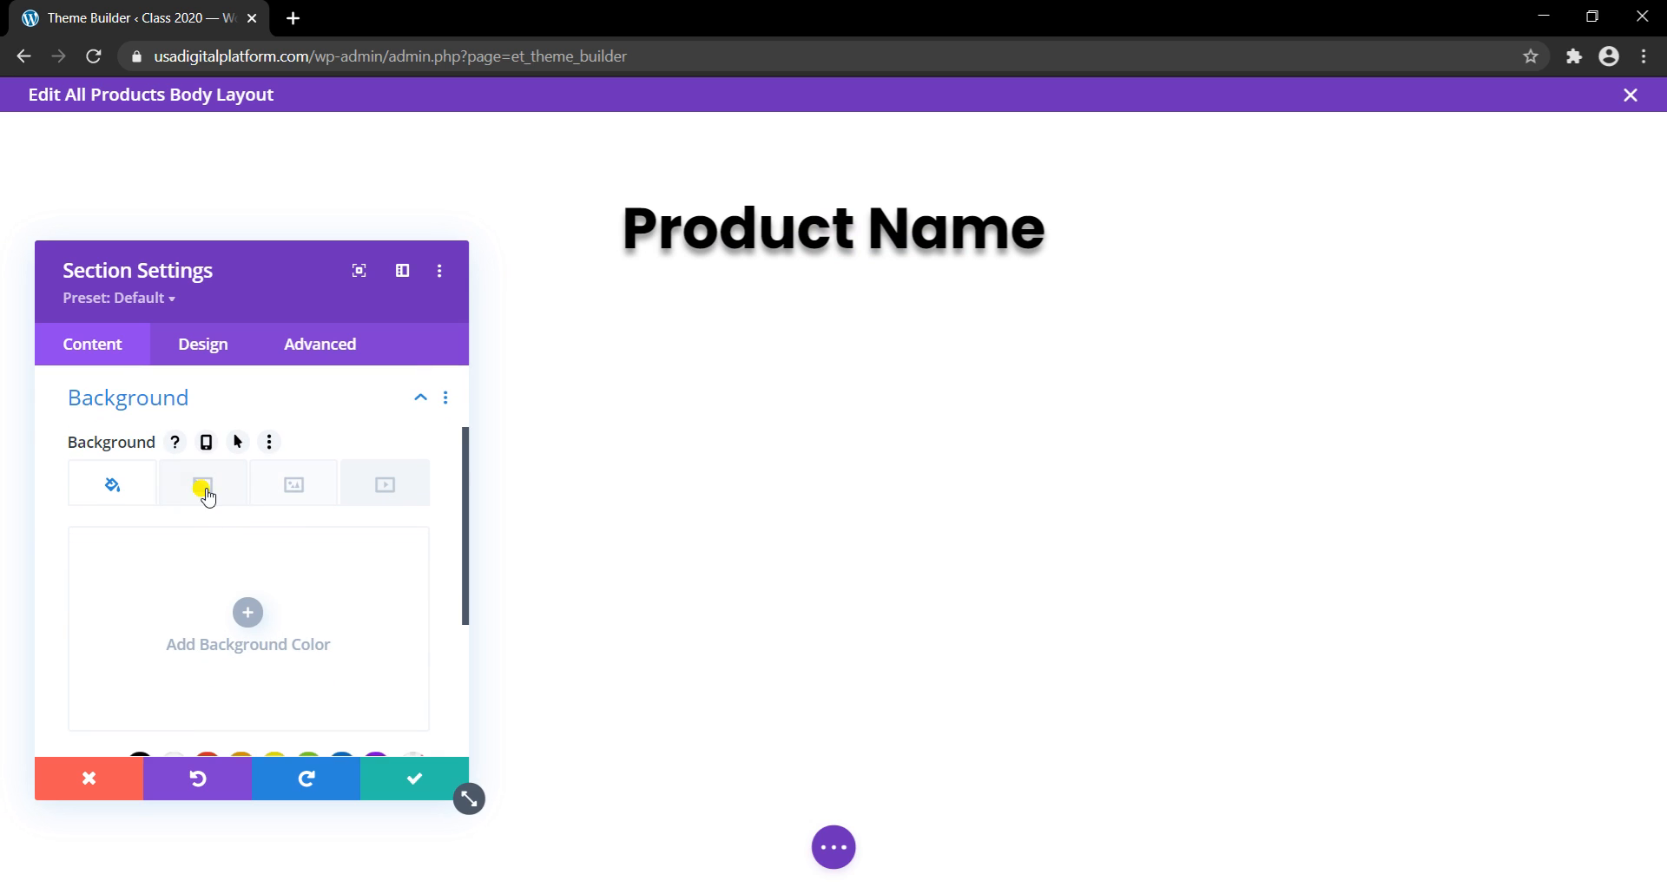
left_click(206, 496)
scroll(249, 550, "down", 2)
left_click(246, 503)
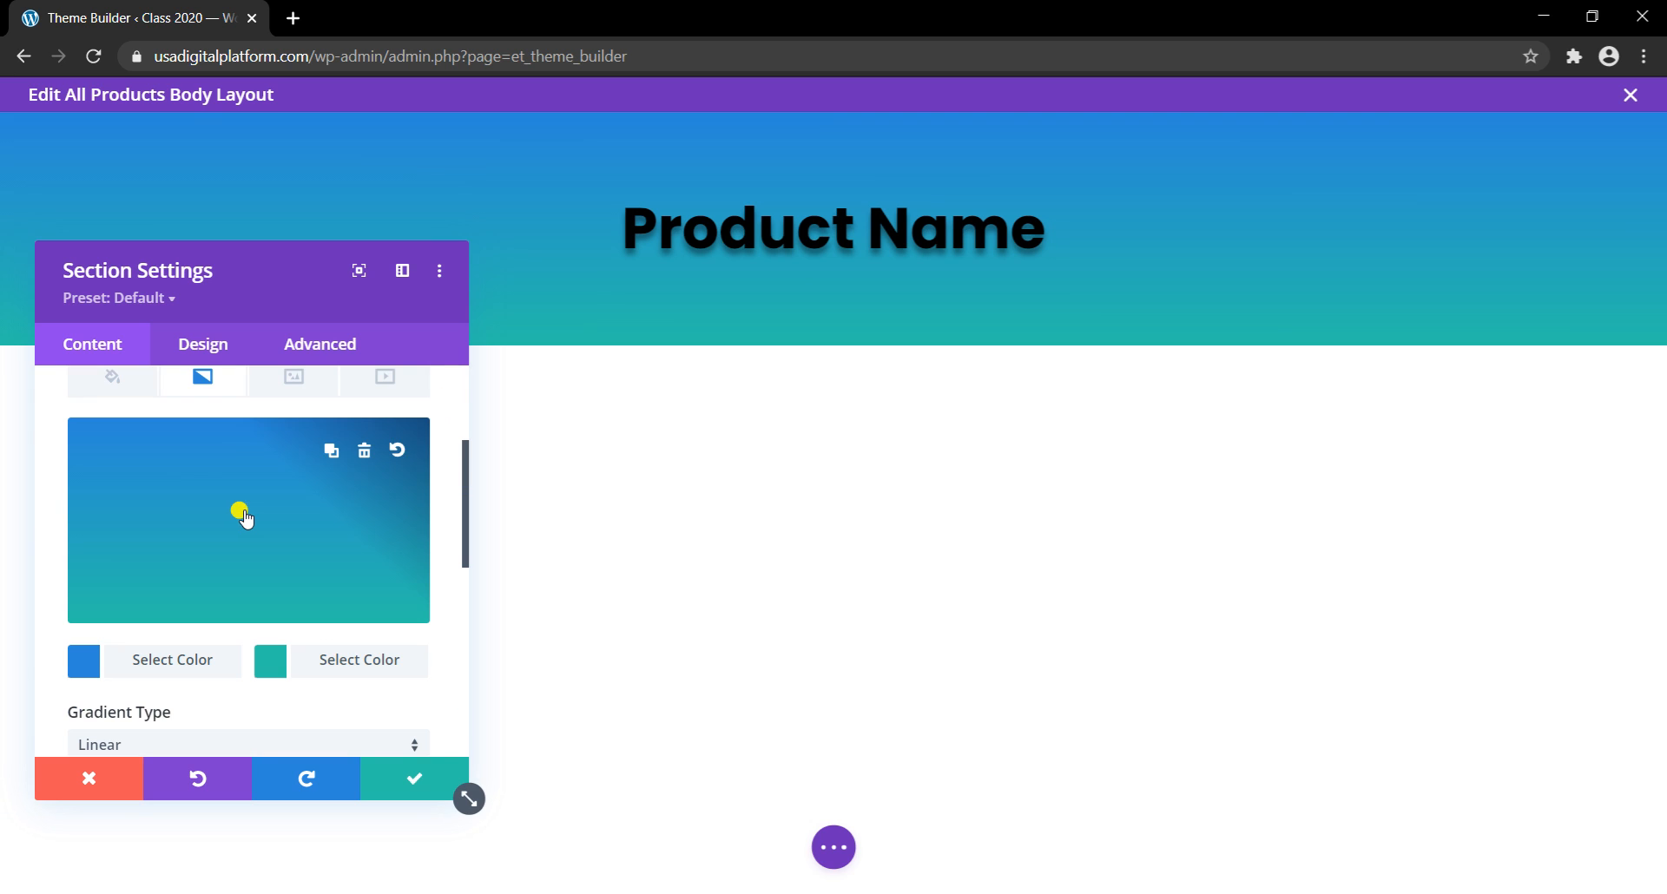
Step: Set the section's gradient to run from white #ffffff to rgba(45,45,45,0.57) and save the section settings
left_click(84, 661)
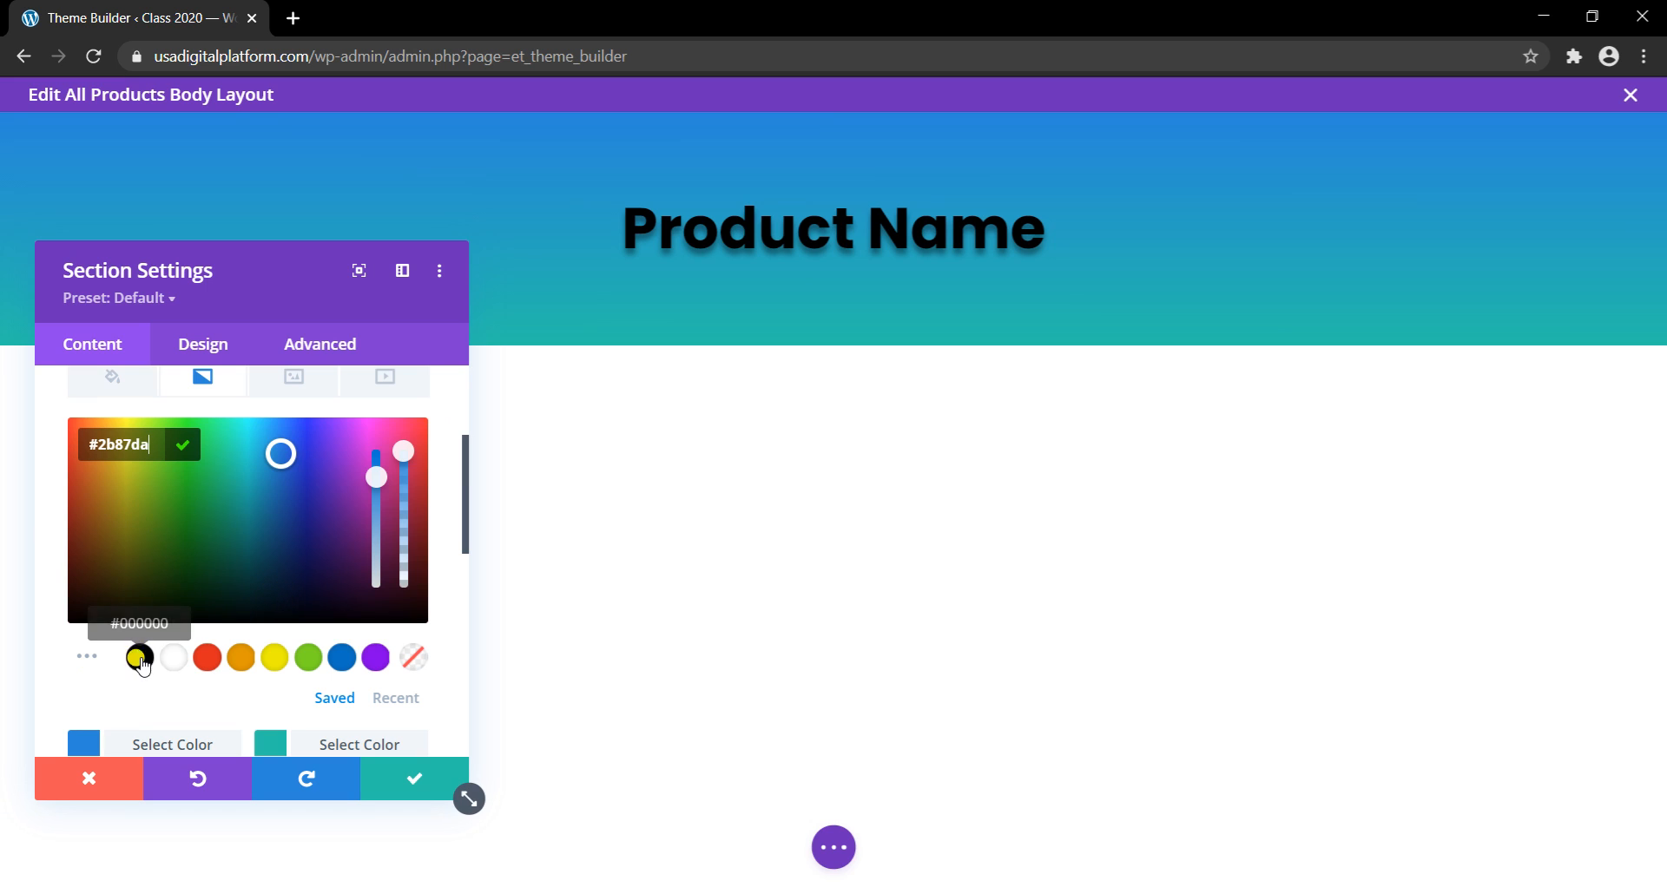
left_click(176, 660)
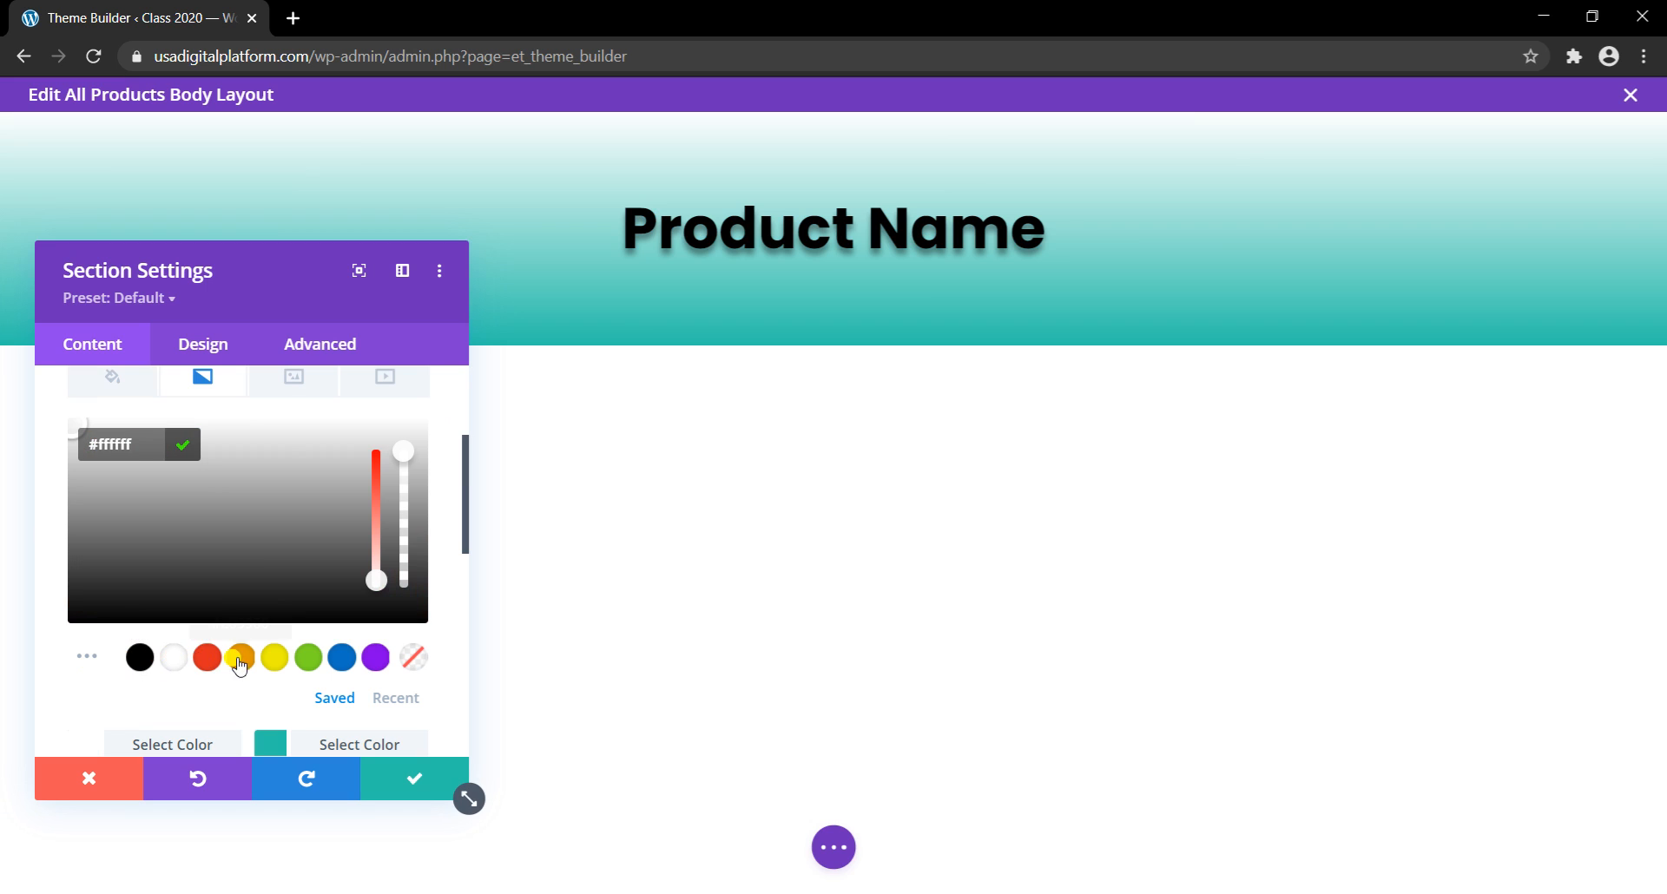
scroll(293, 653, "down", 2)
left_click(273, 534)
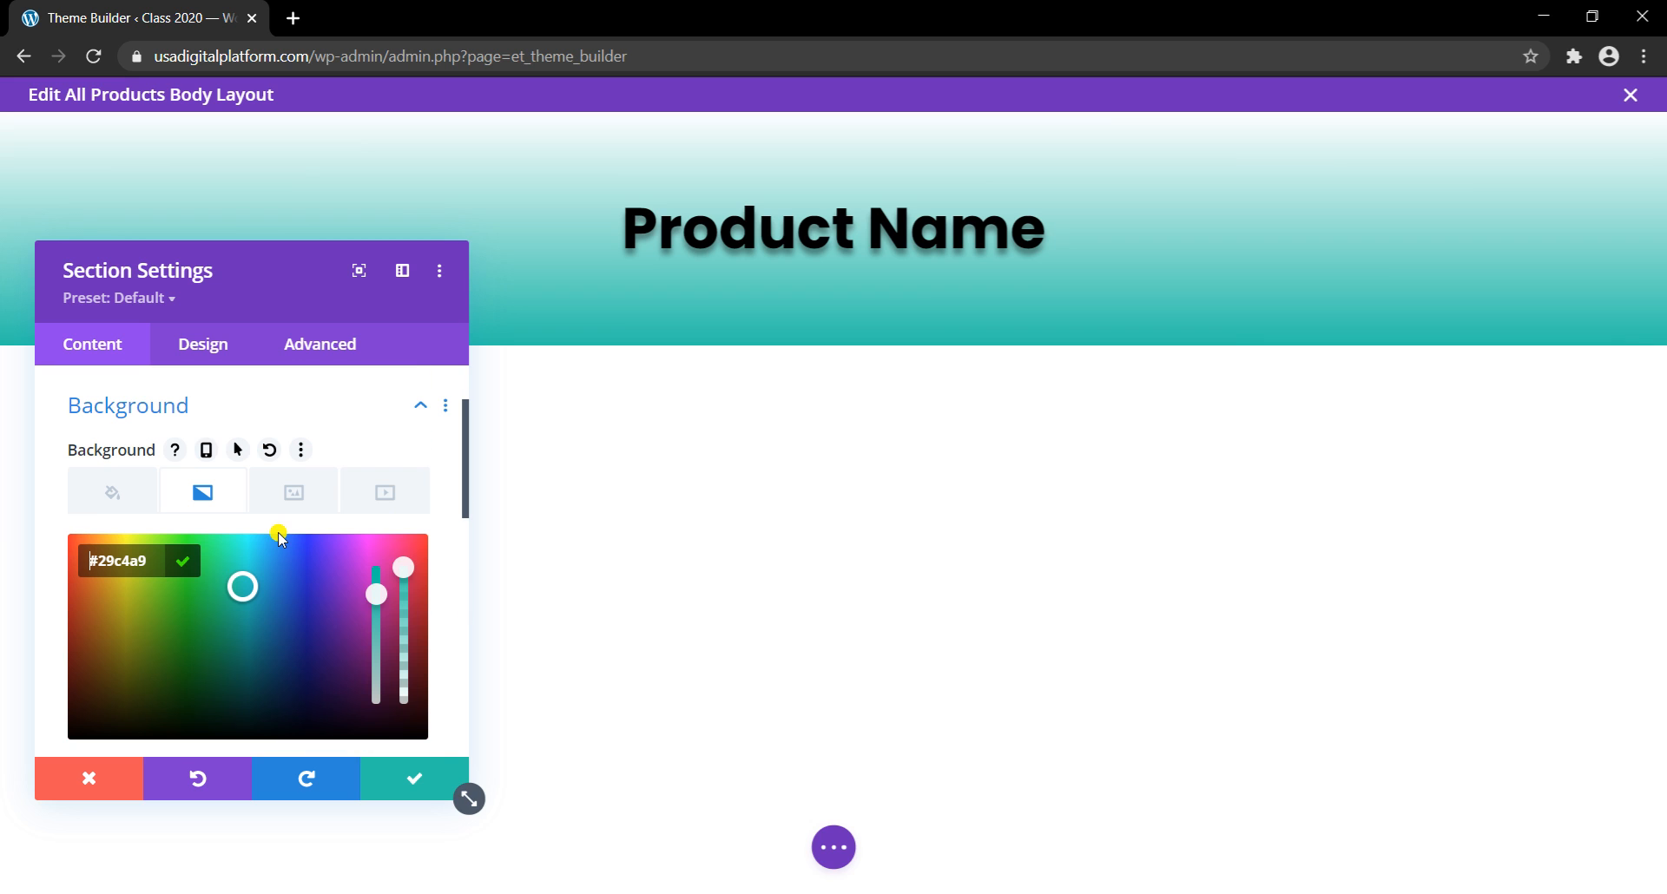
scroll(199, 664, "down", 3)
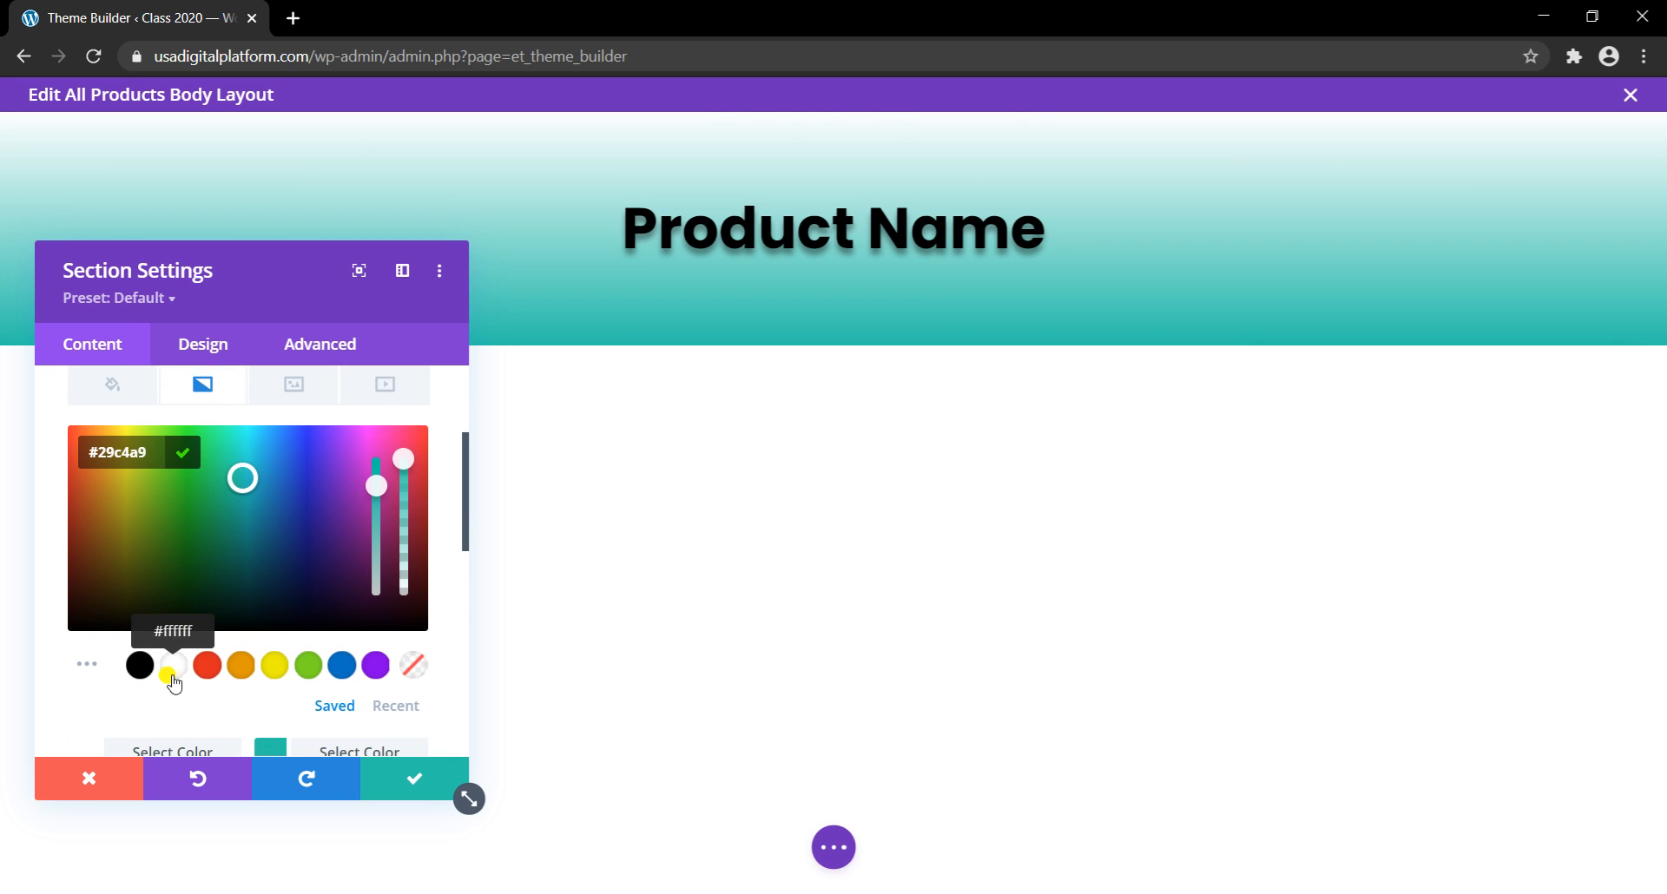
left_click(172, 668)
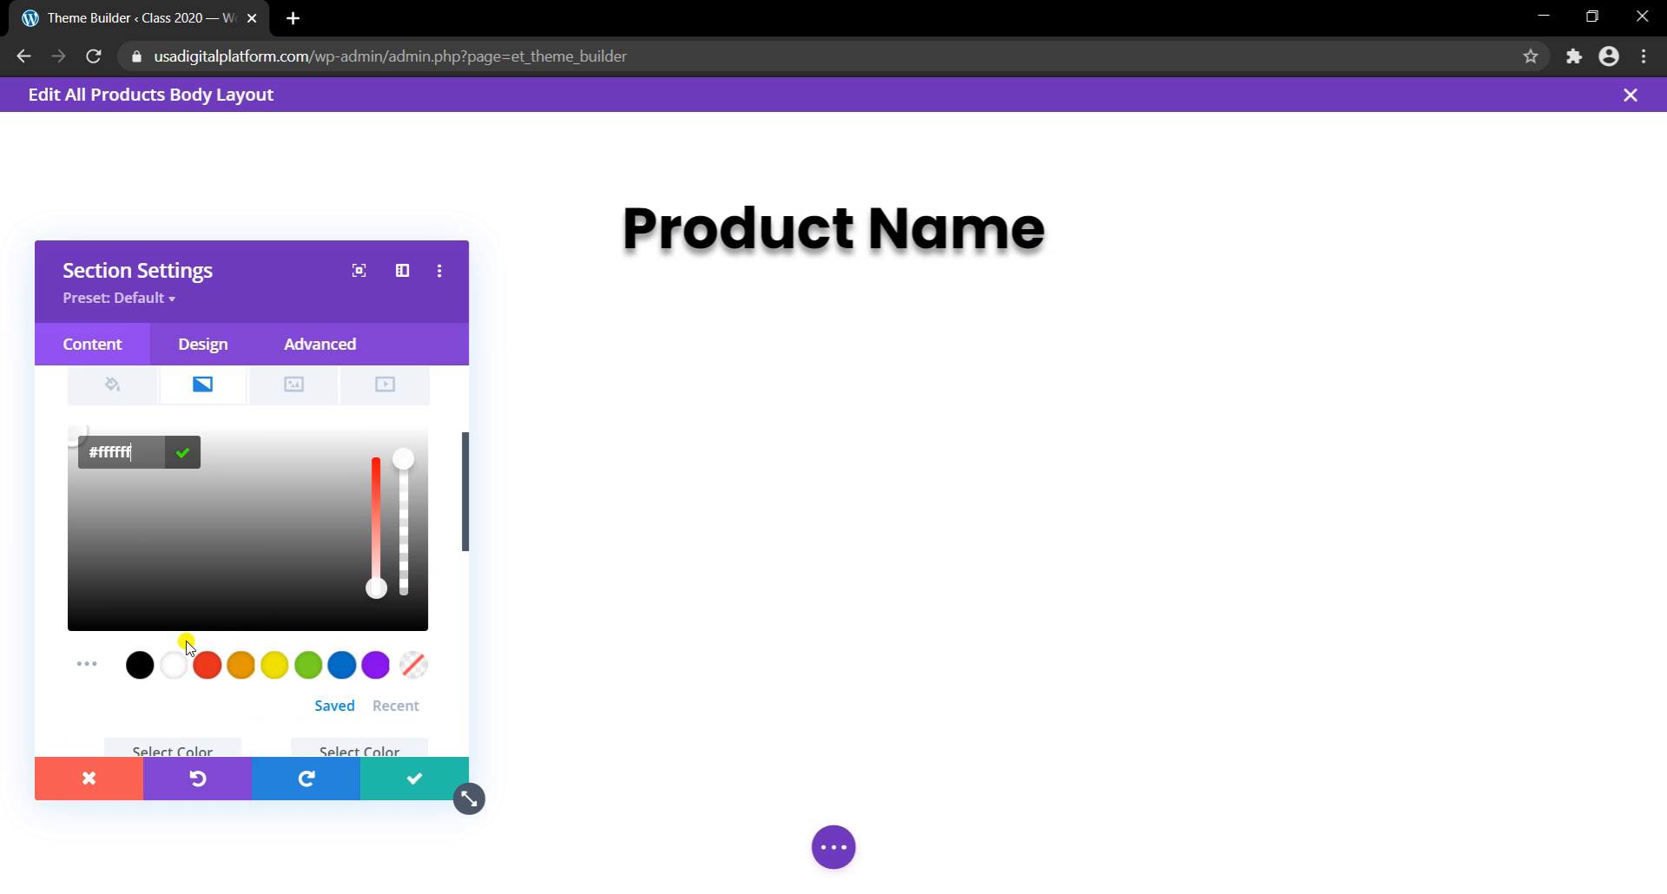
left_click(179, 600)
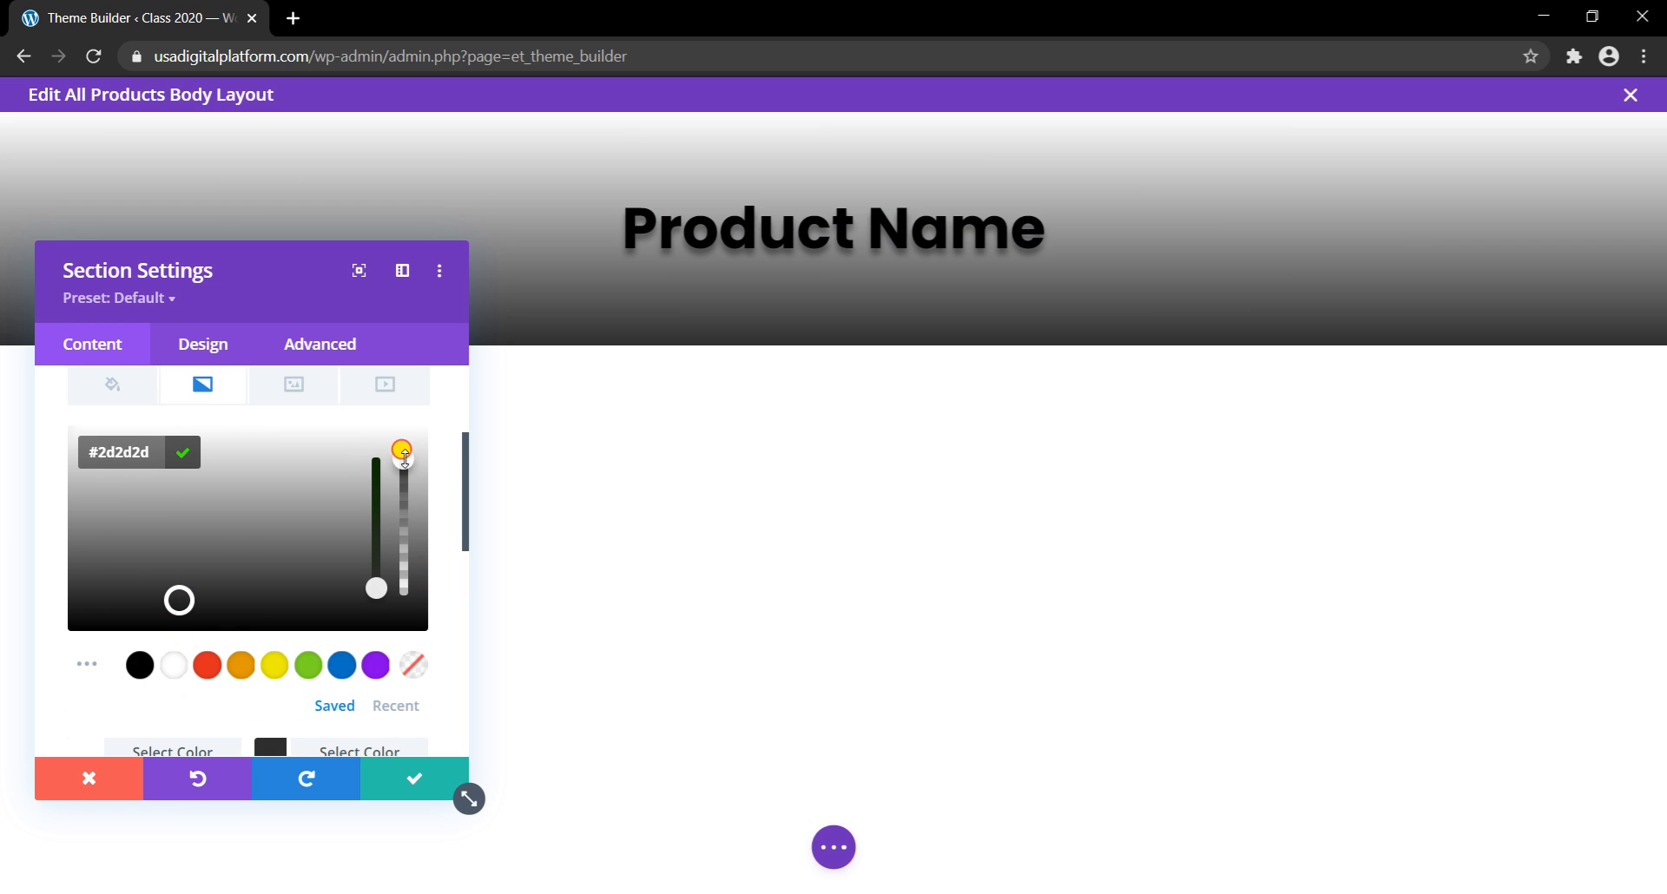
left_click_drag(403, 455, 407, 515)
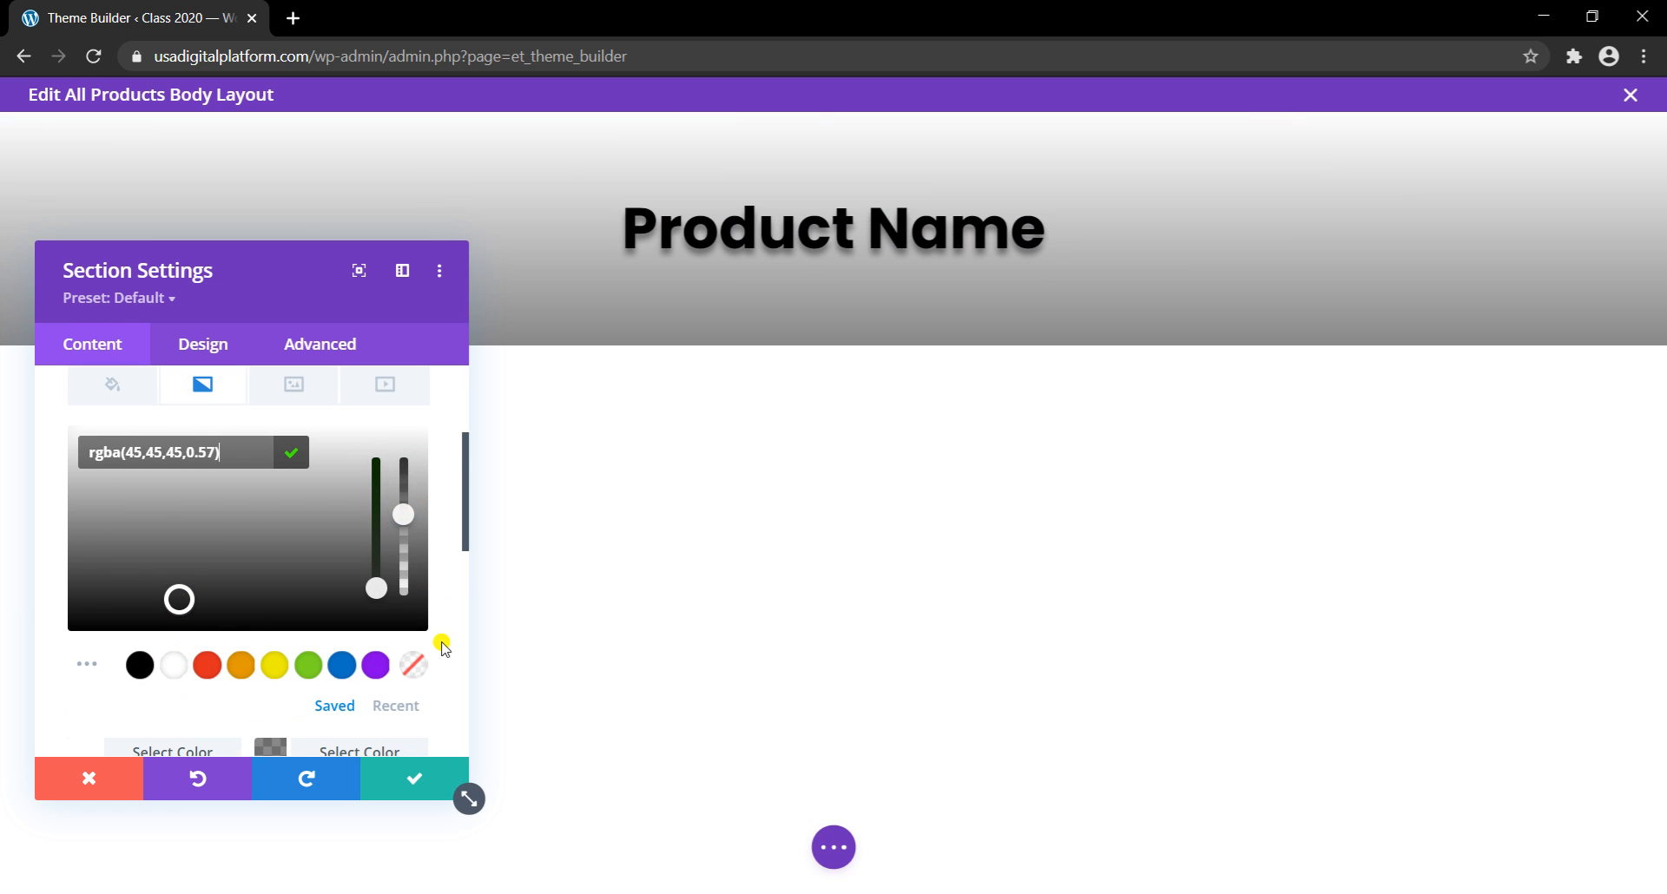
left_click(401, 781)
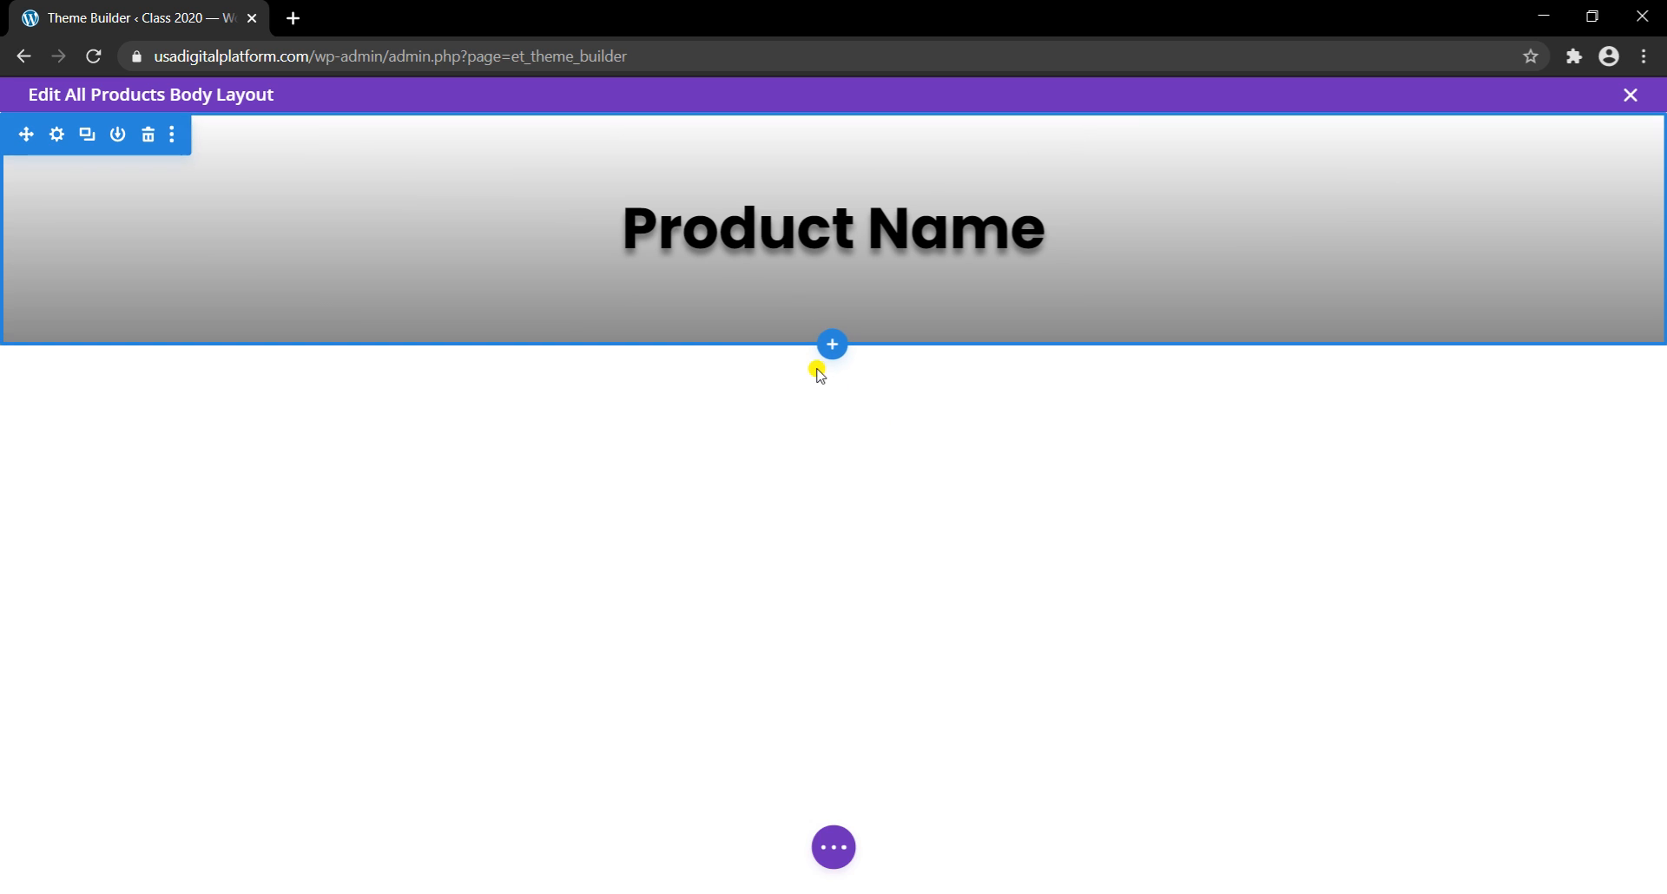
Step: Add a regular section below the product title section
left_click(833, 342)
left_click(731, 503)
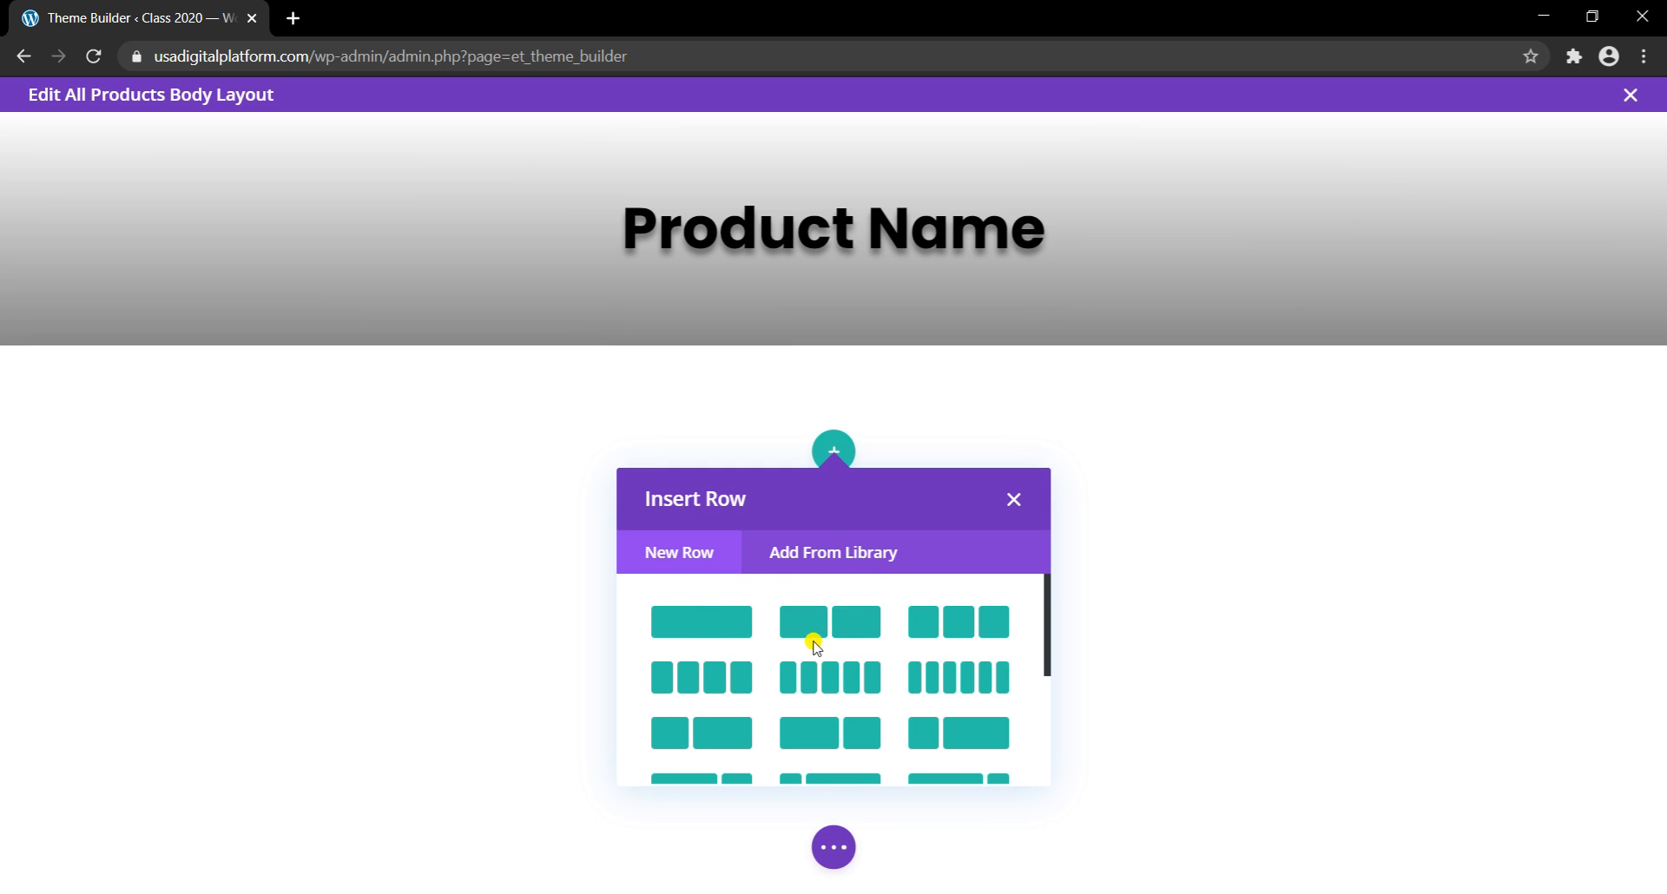
scroll(811, 638, "down", 2)
scroll(817, 659, "up", 1)
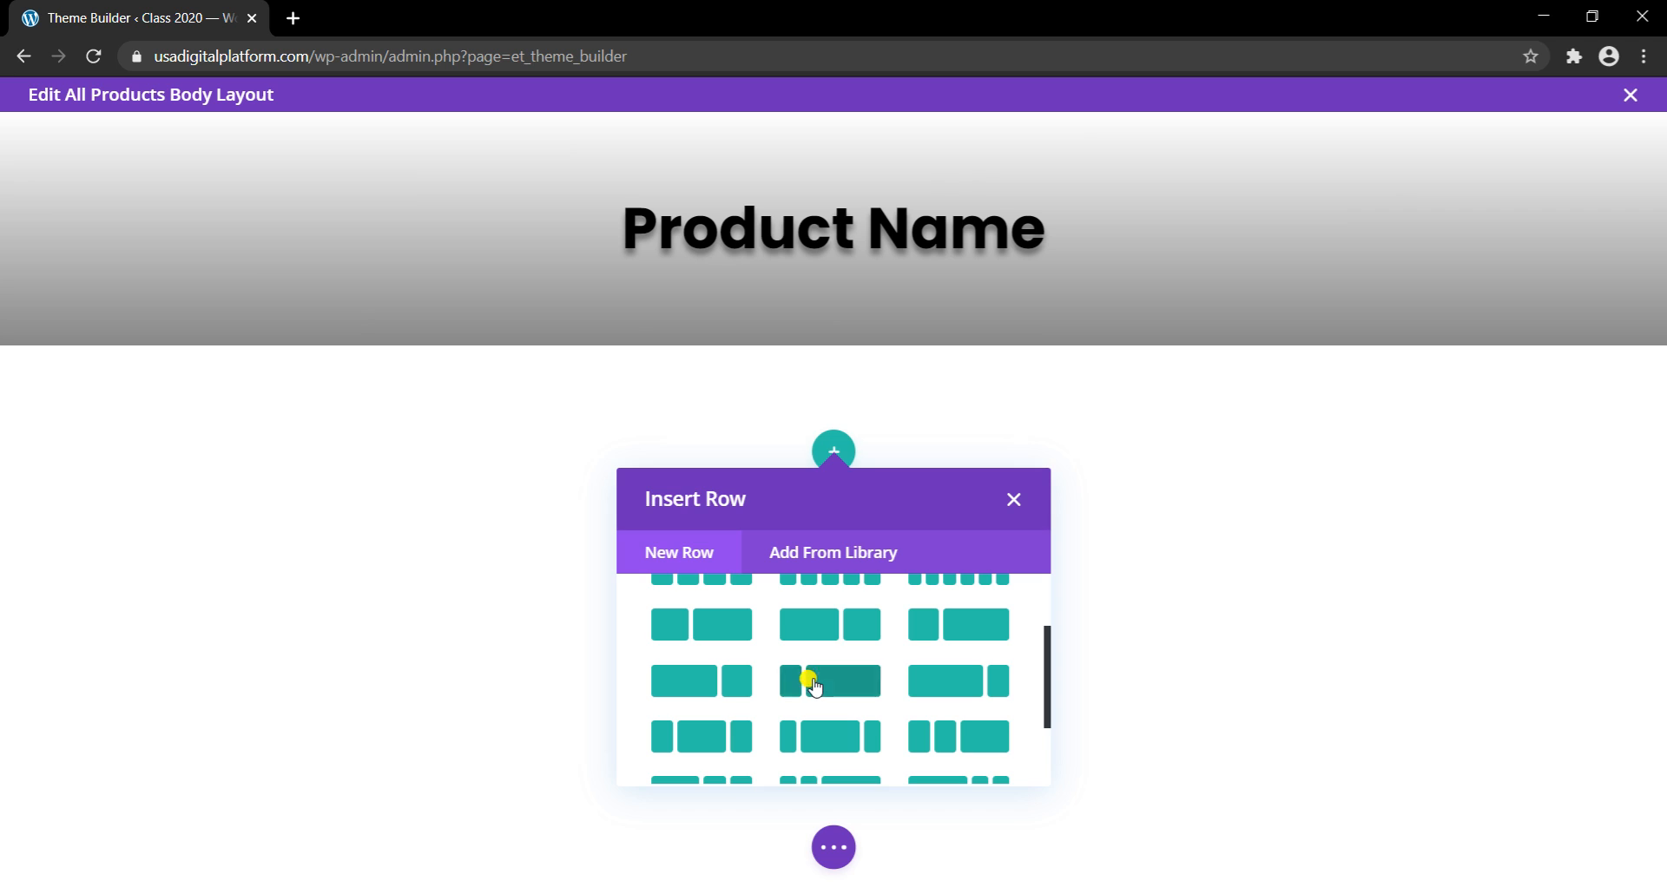
left_click(813, 683)
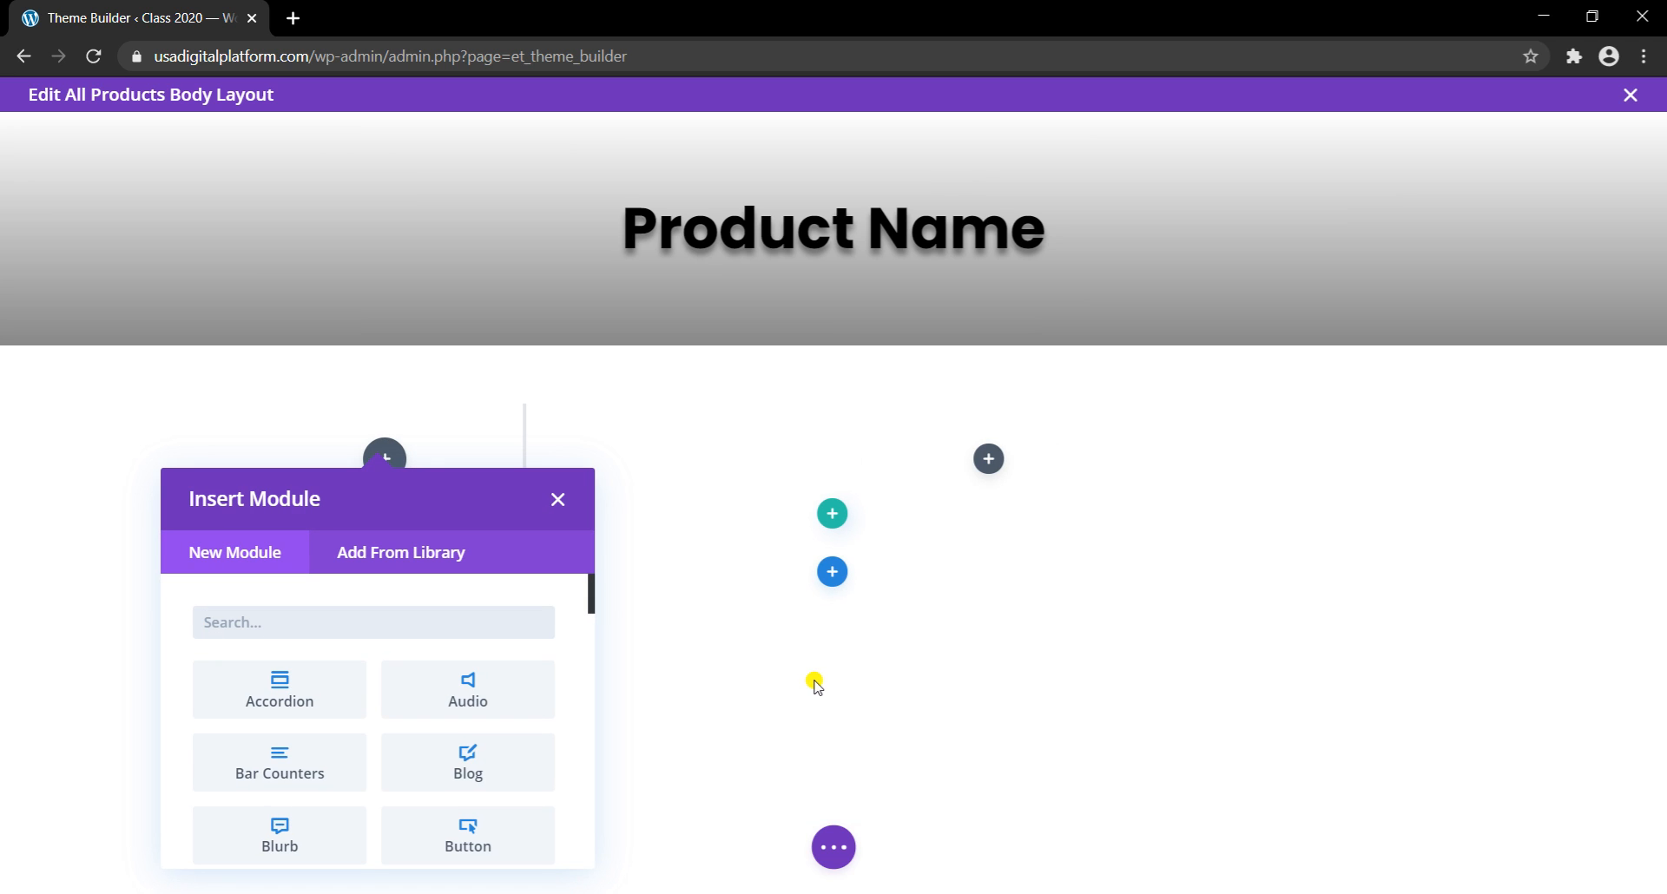
left_click(556, 503)
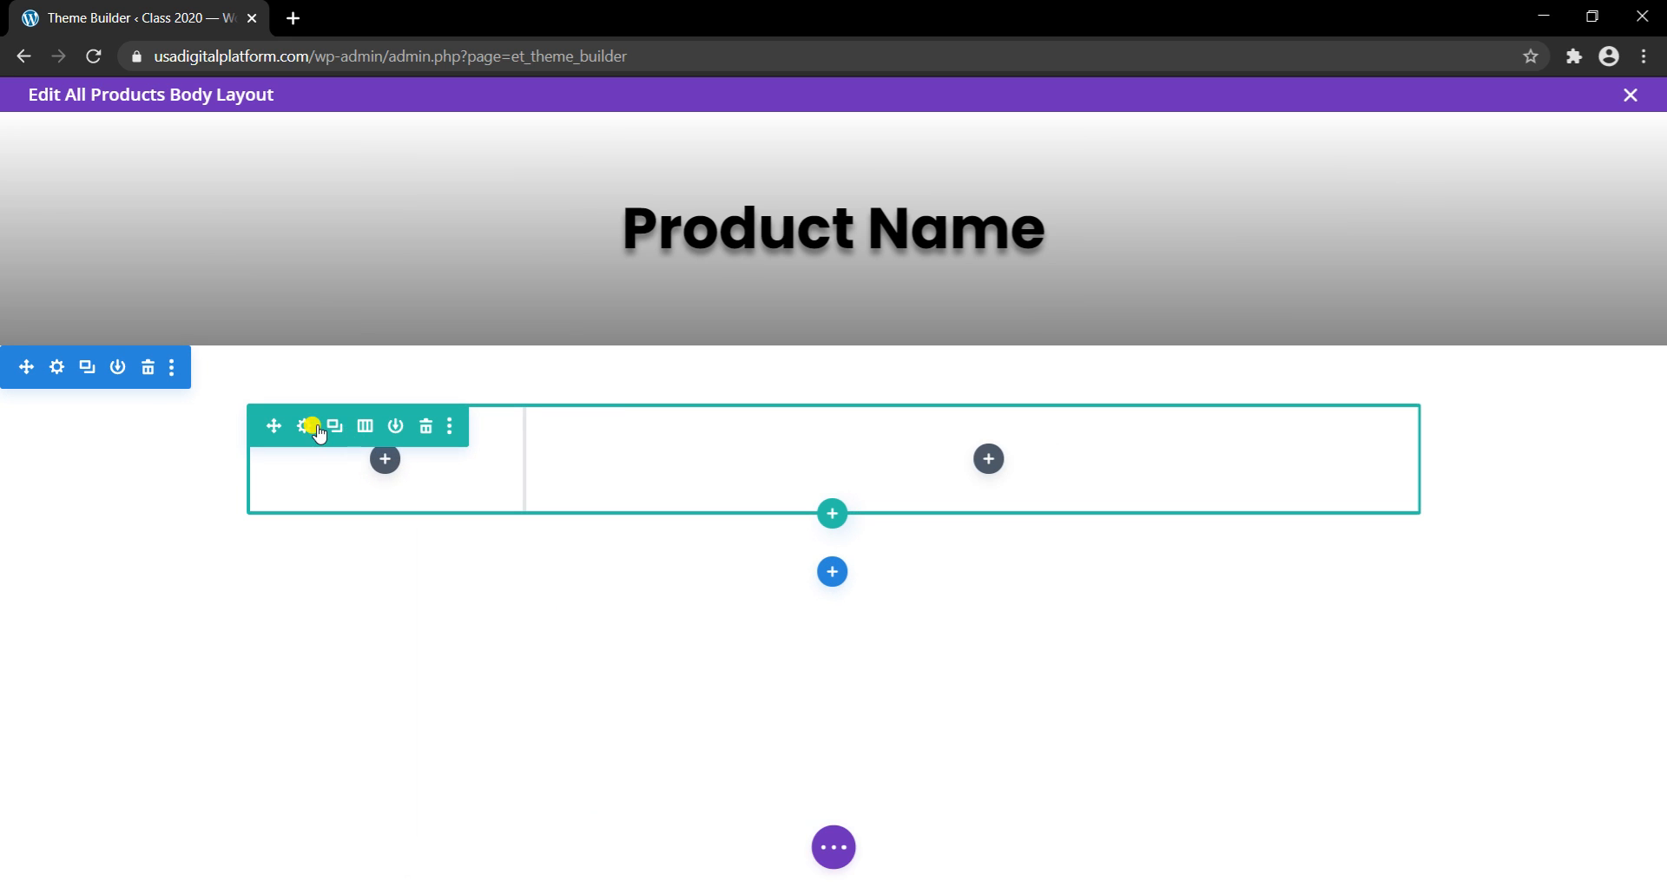
left_click(424, 427)
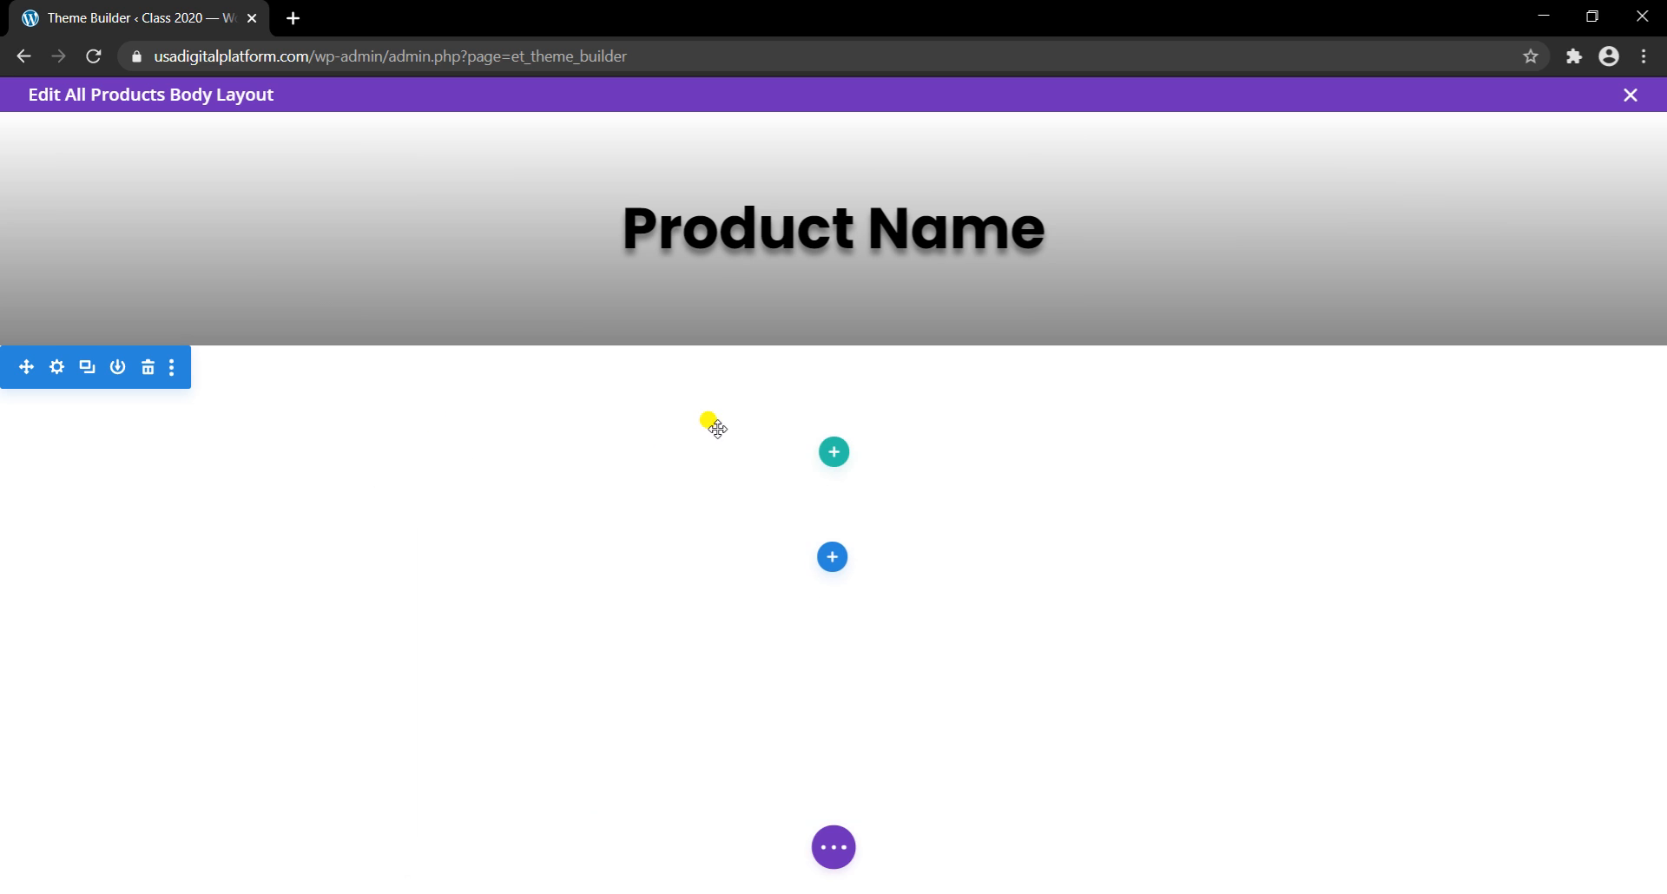
Step: Insert a row with two equal columns in the new section and add a Woo Images module to its first column
left_click(833, 451)
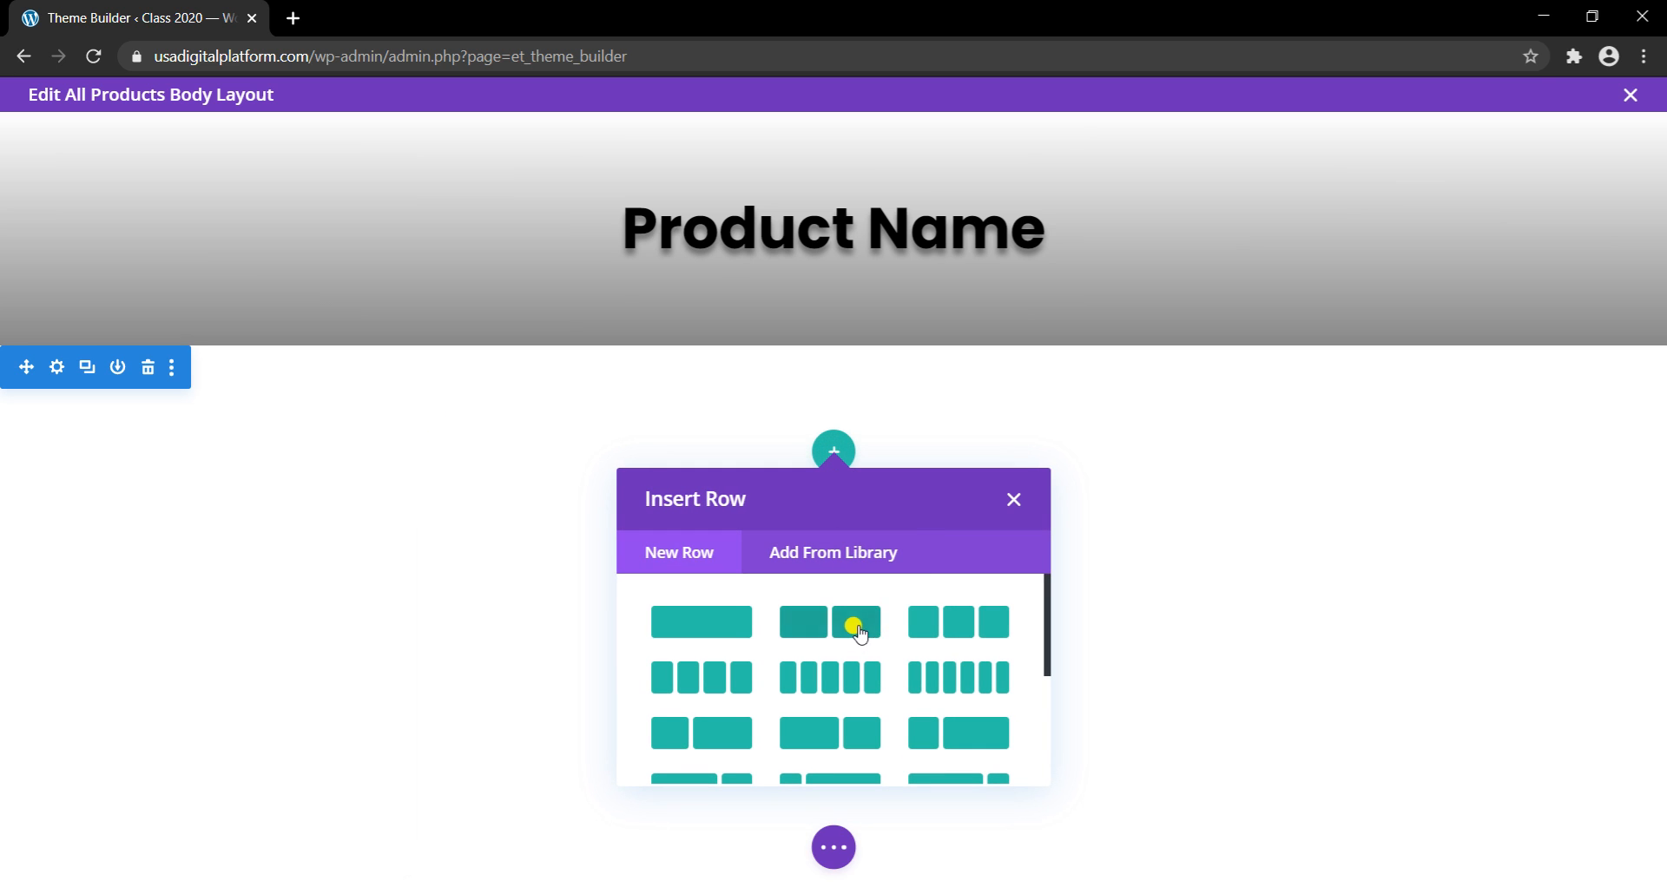
left_click(850, 624)
scroll(507, 662, "down", 1)
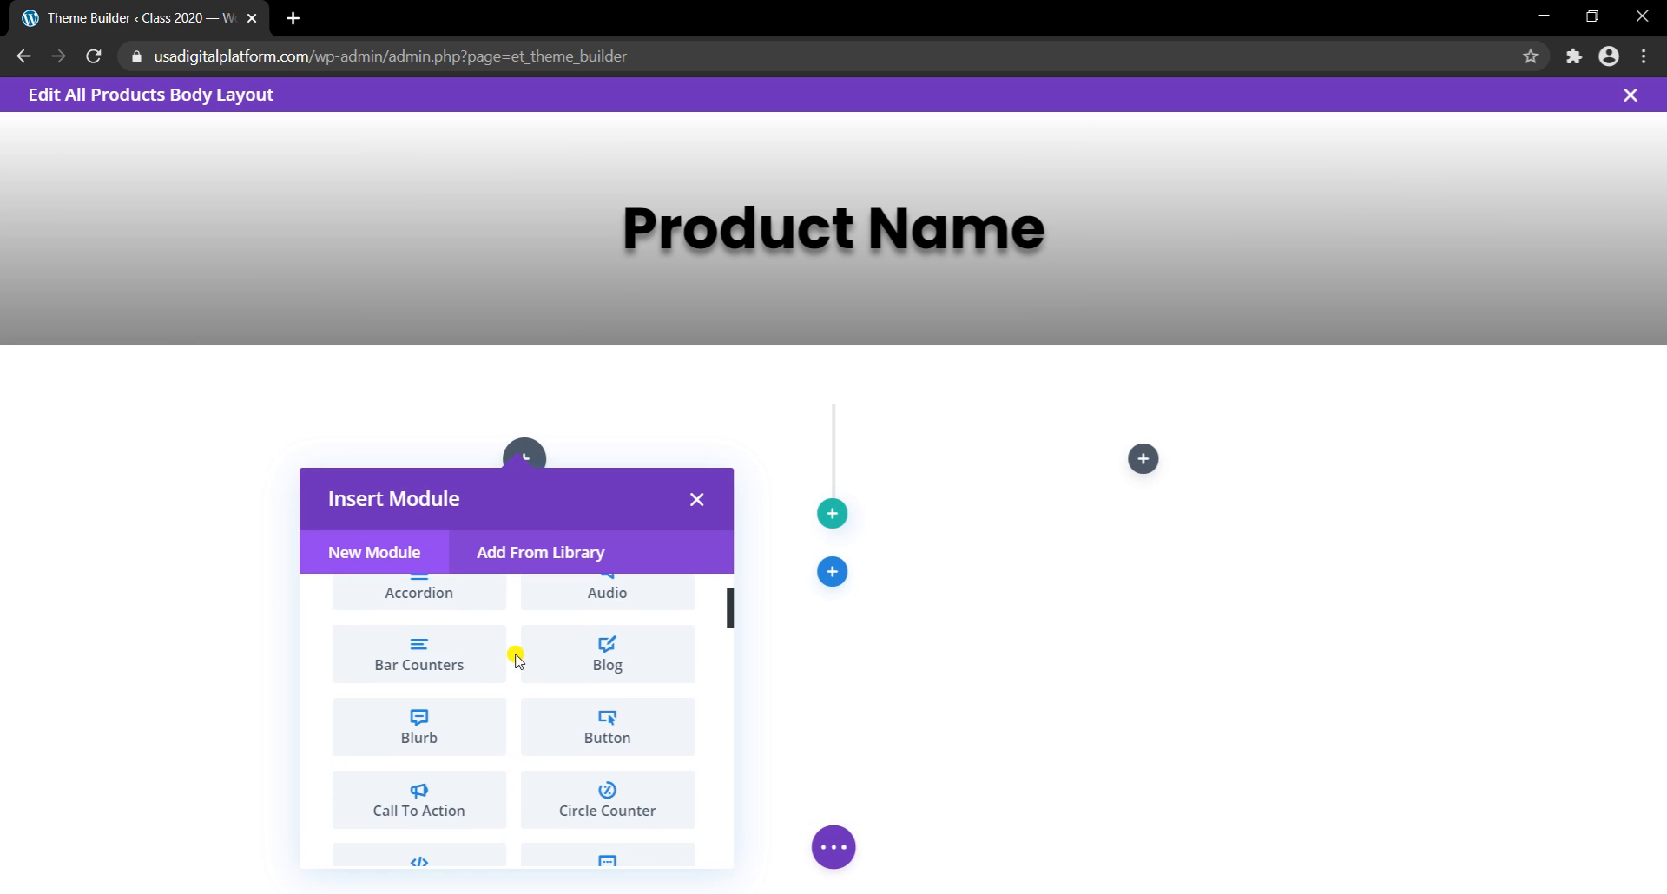
scroll(518, 657, "up", 1)
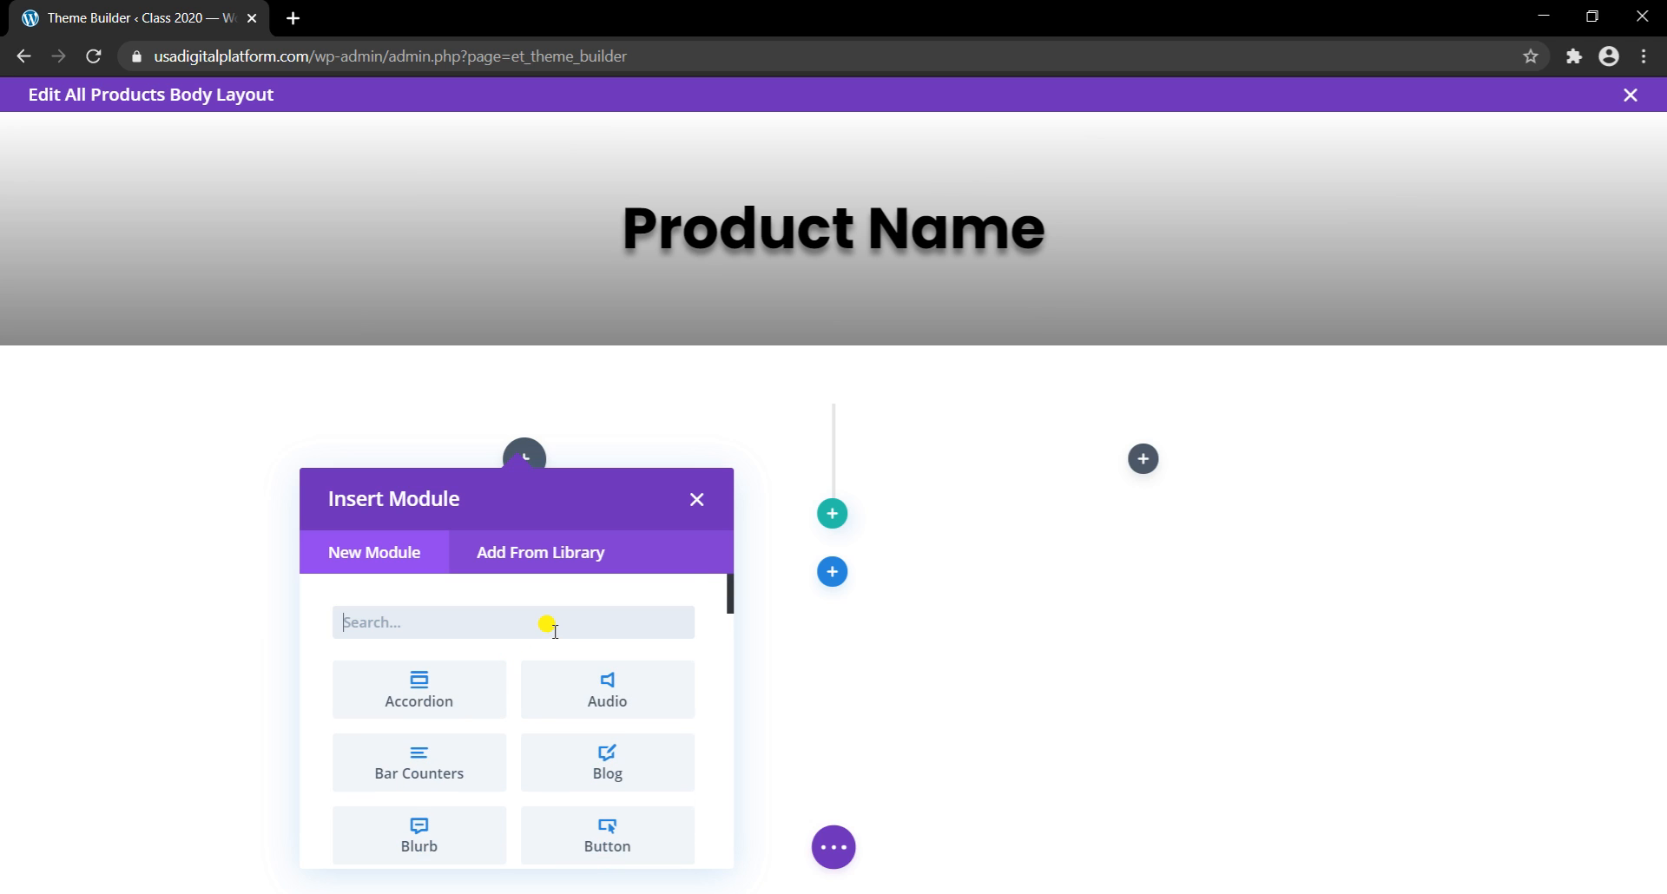
type("woo")
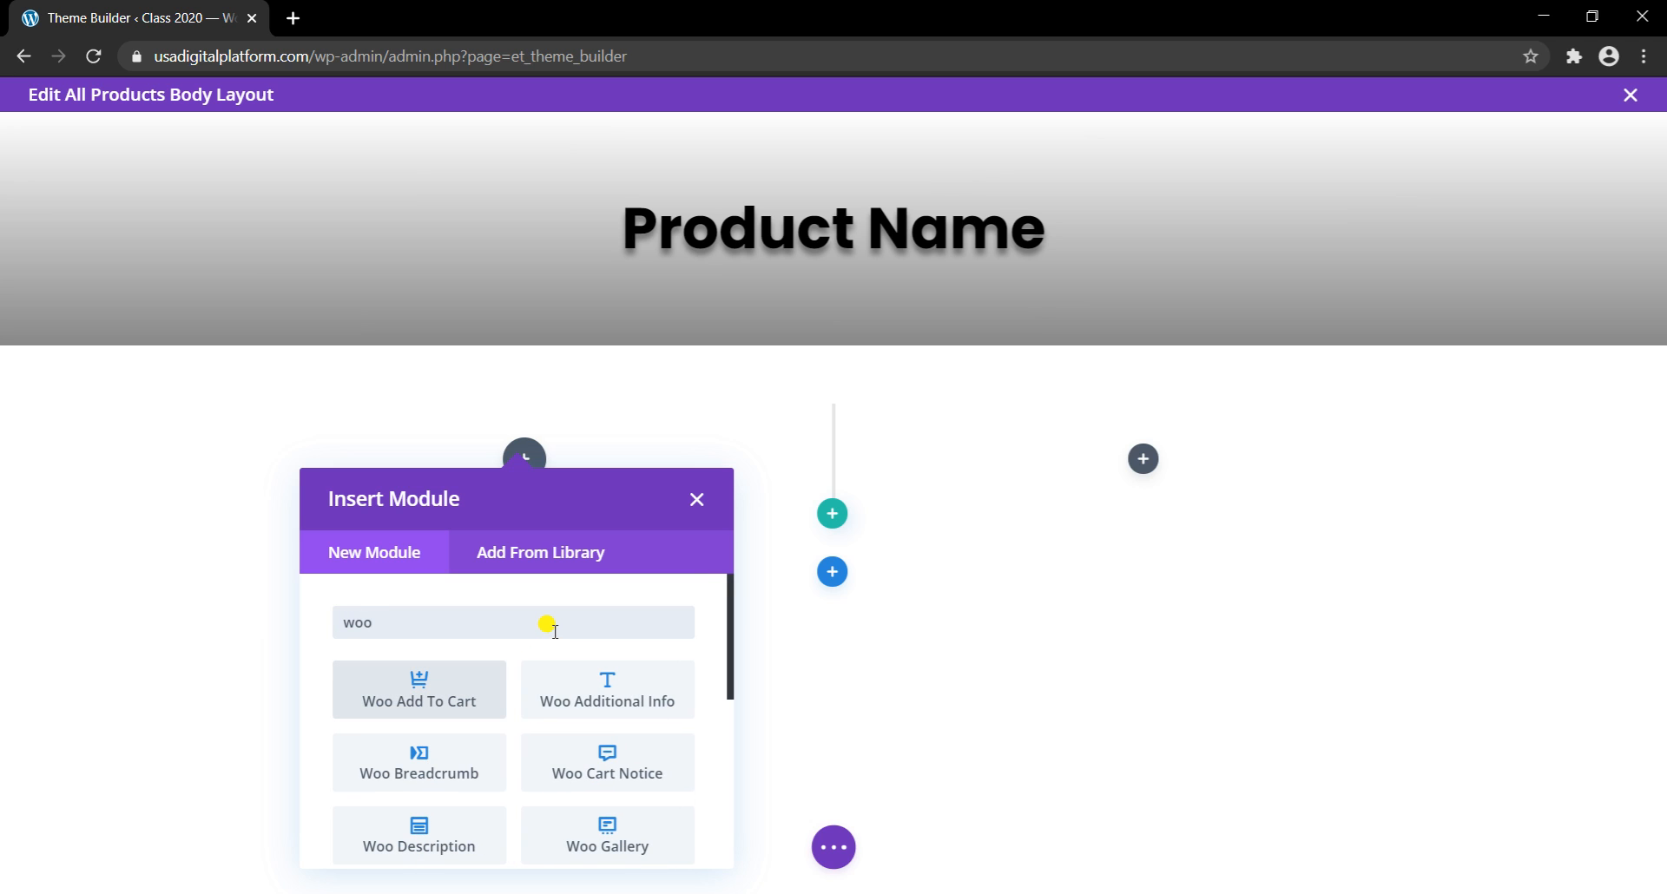
scroll(553, 653, "down", 3)
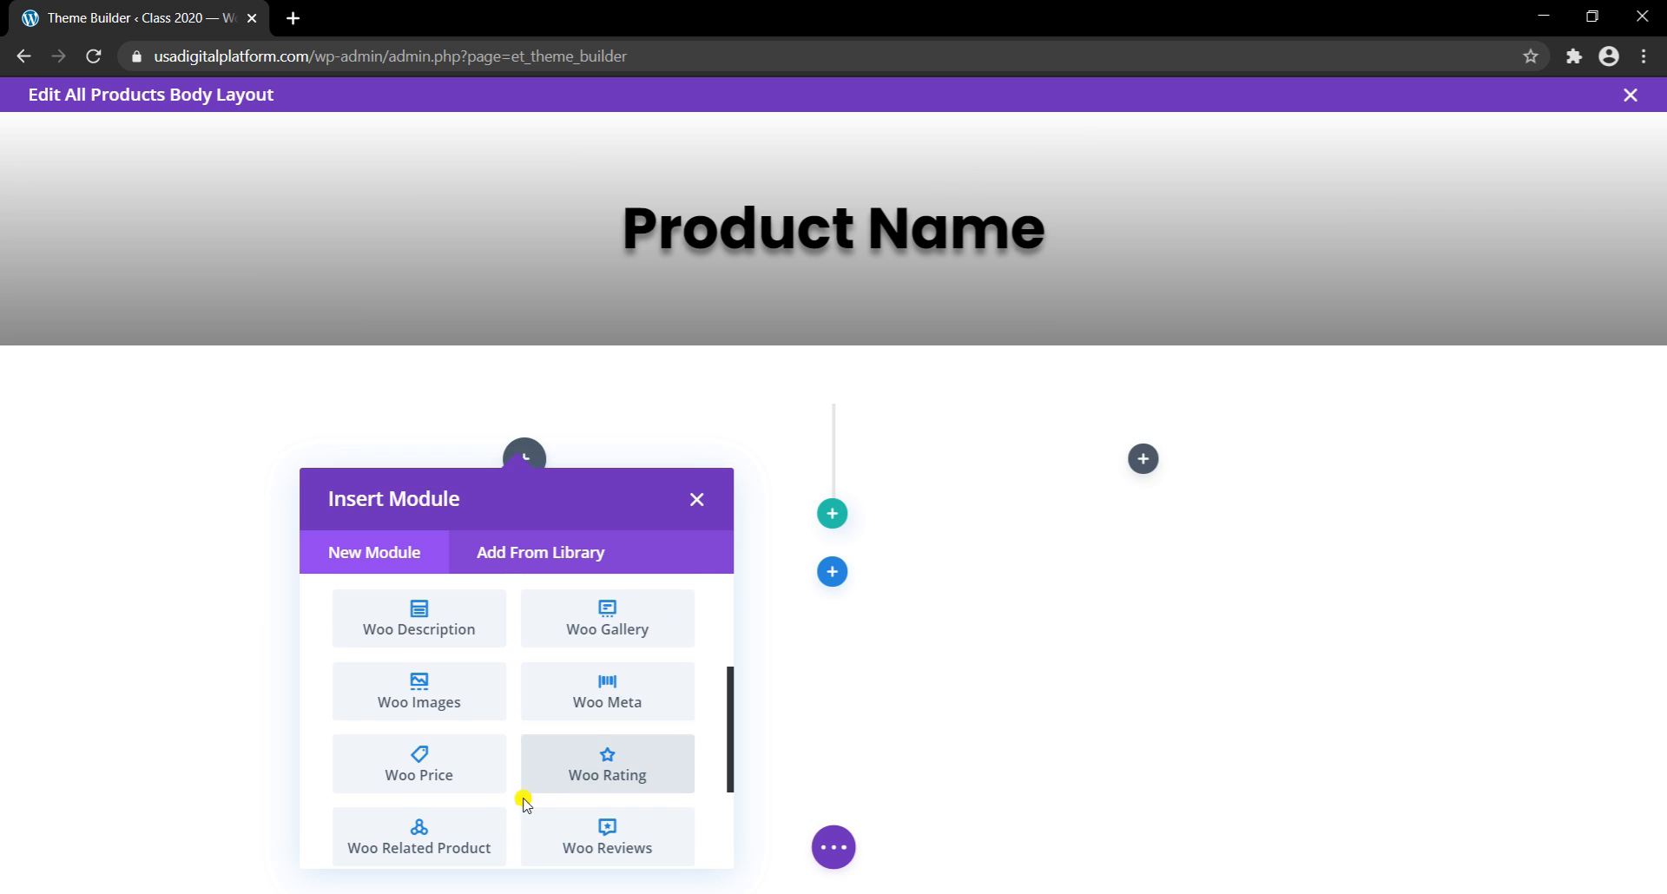
left_click(450, 717)
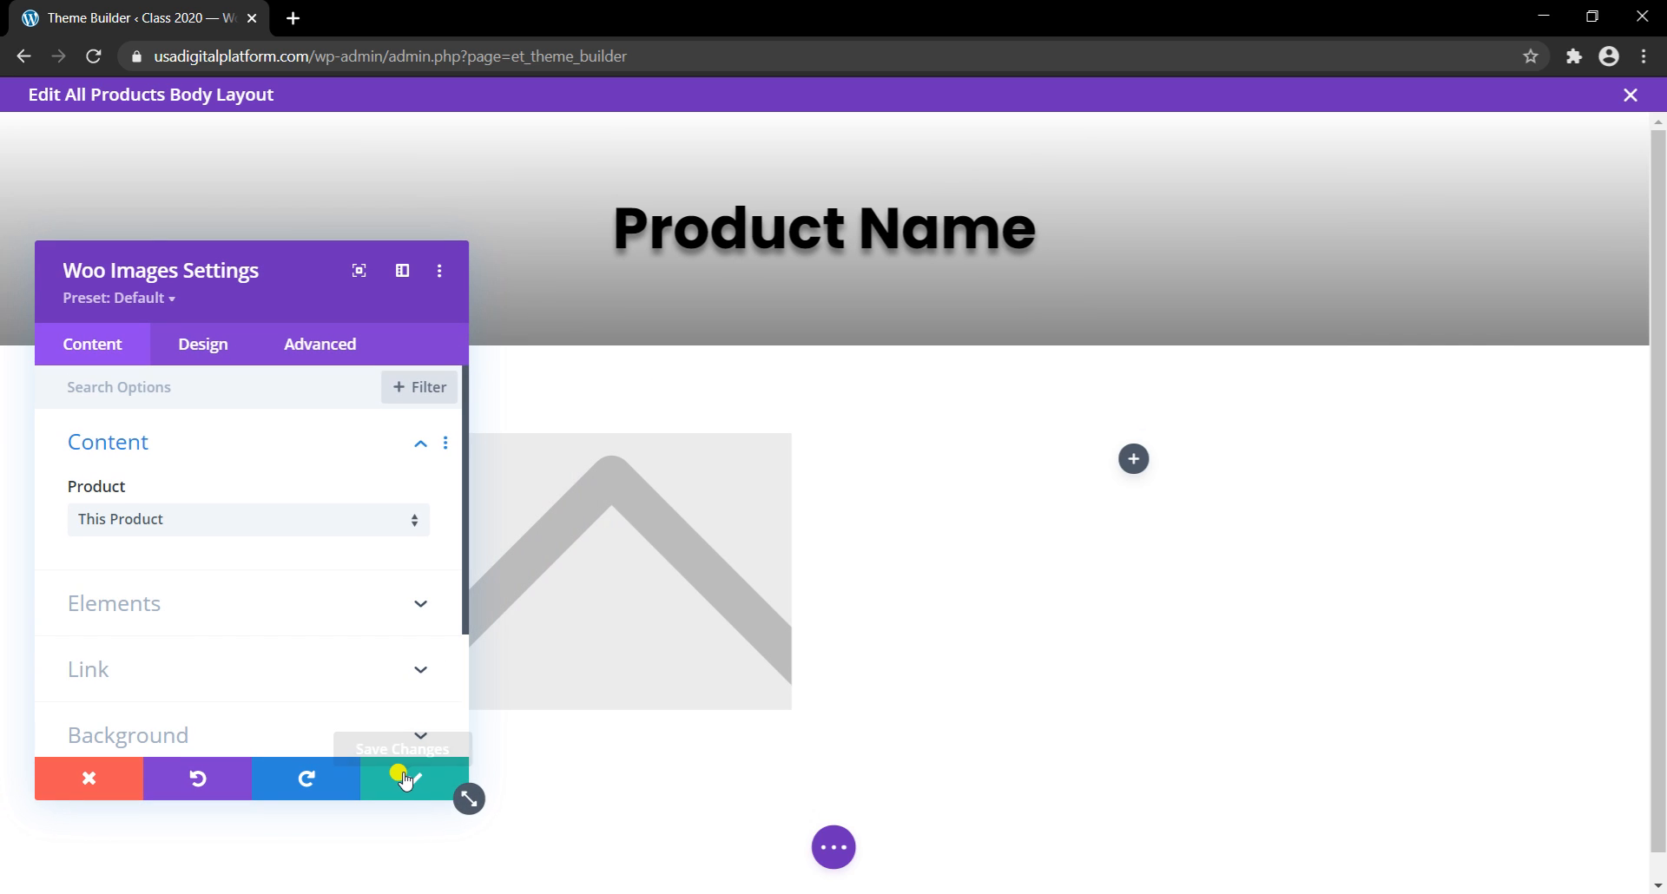
left_click(404, 778)
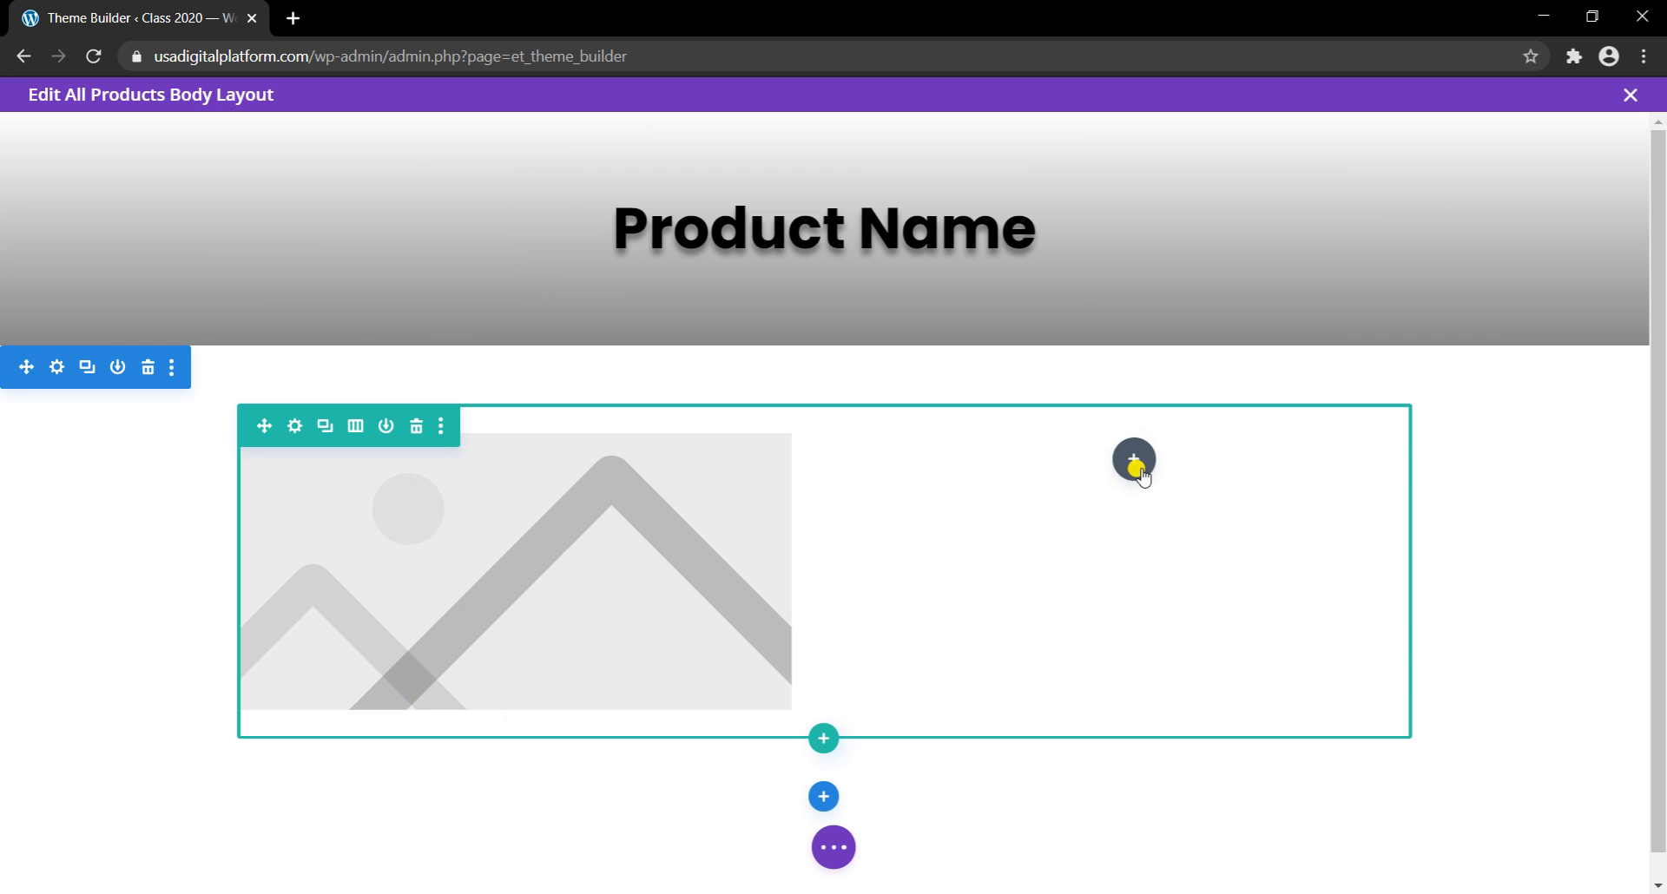
Step: Add a Woo Breadcrumb module to the row's empty second column
left_click(1134, 459)
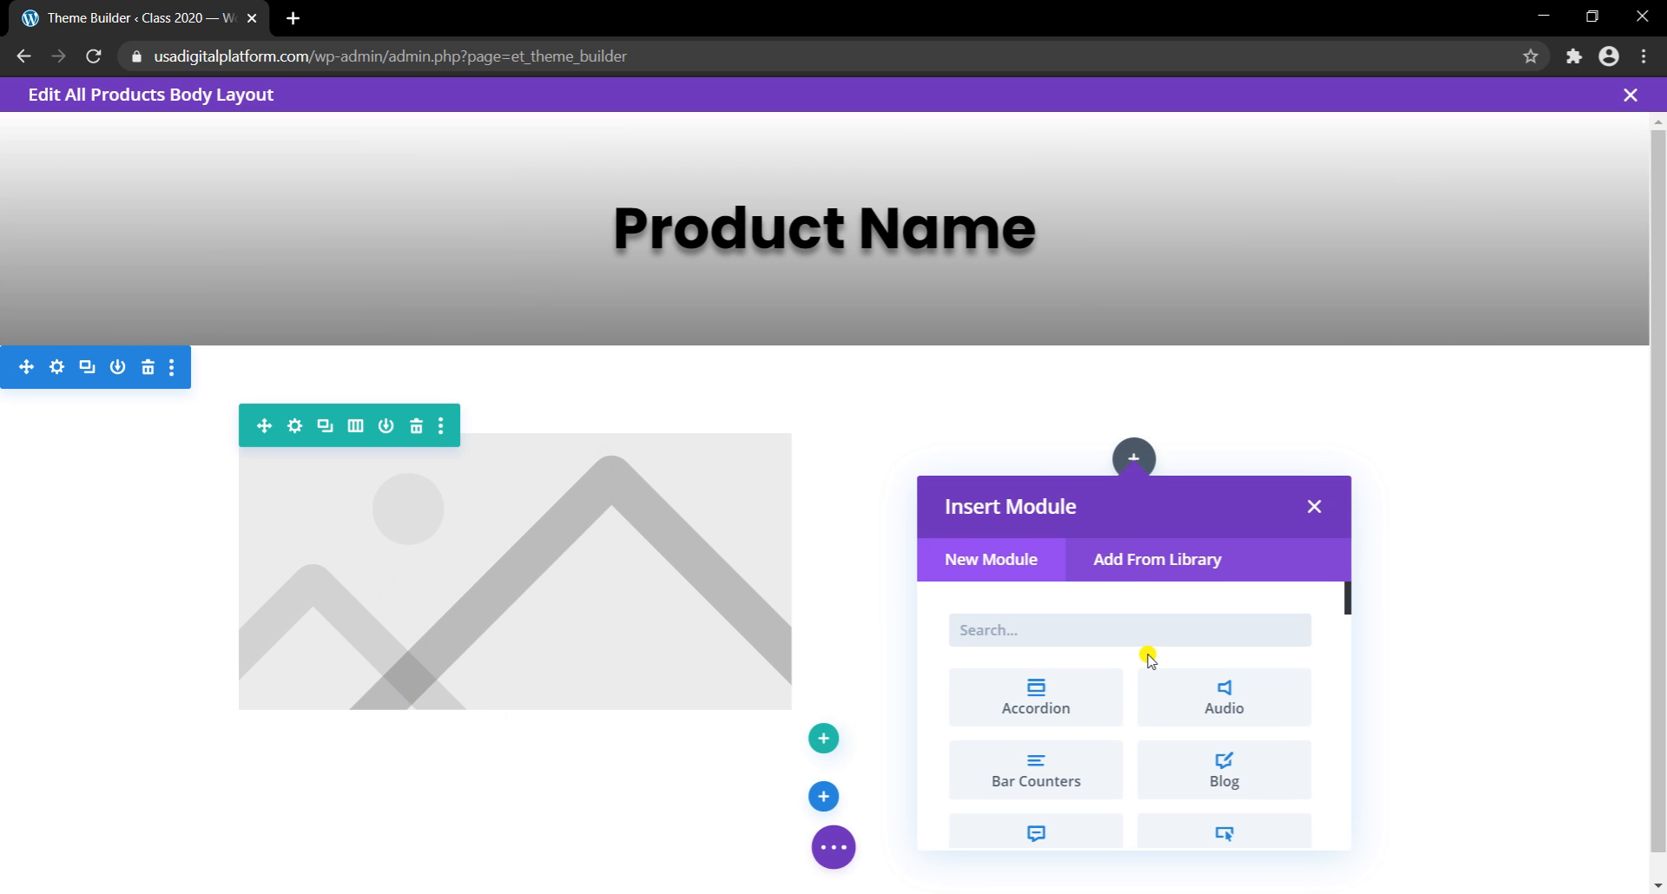
type("woo")
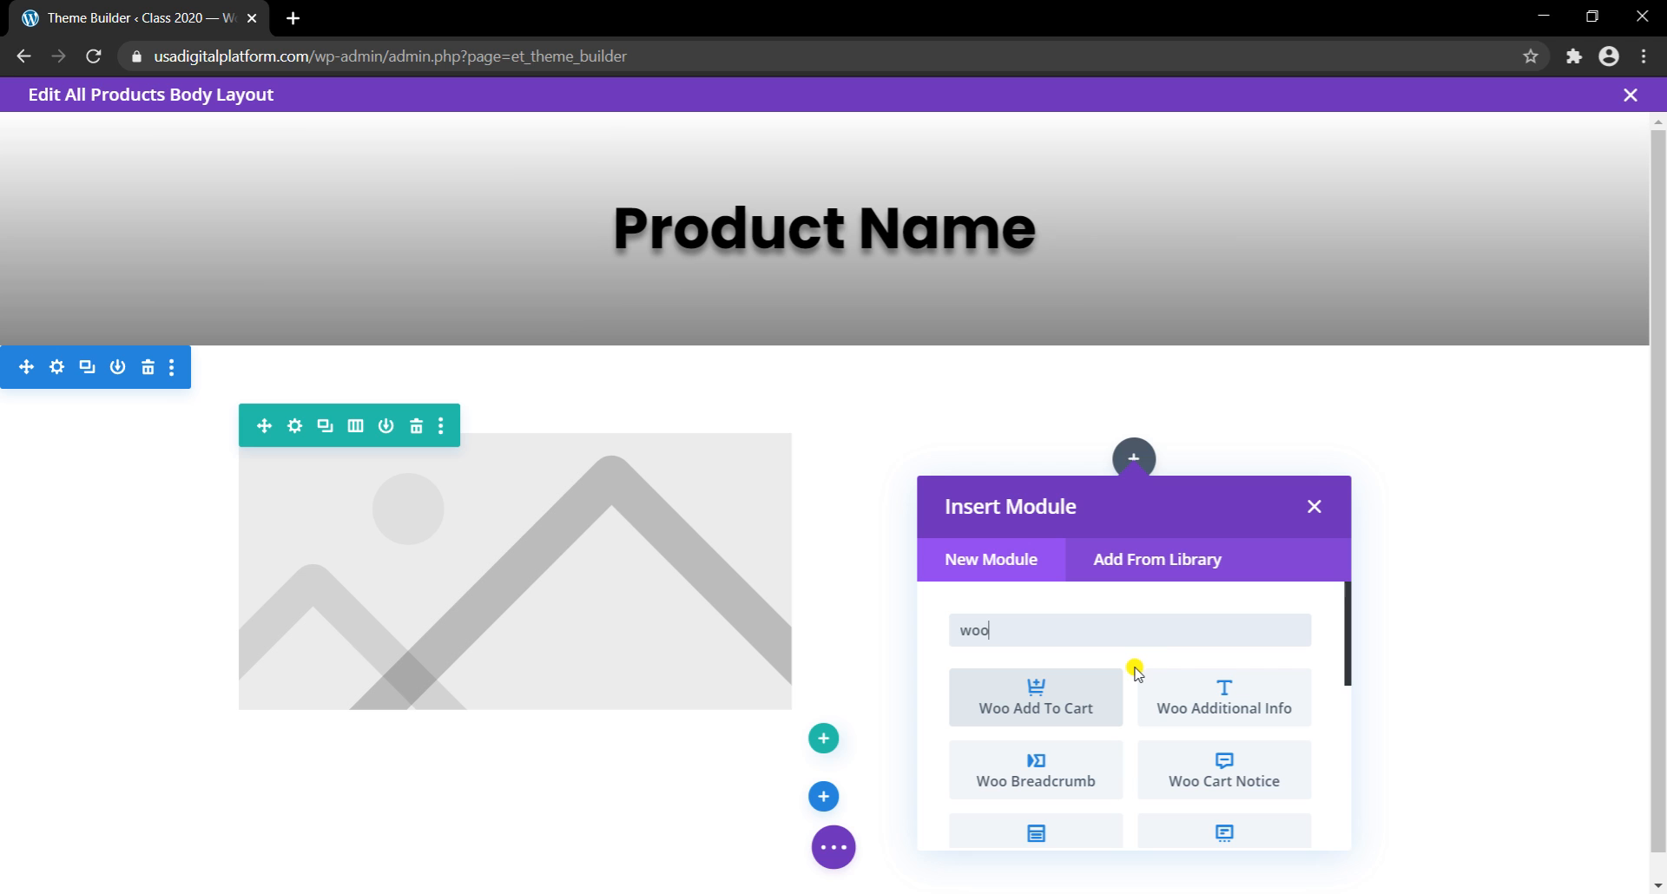
left_click(1064, 781)
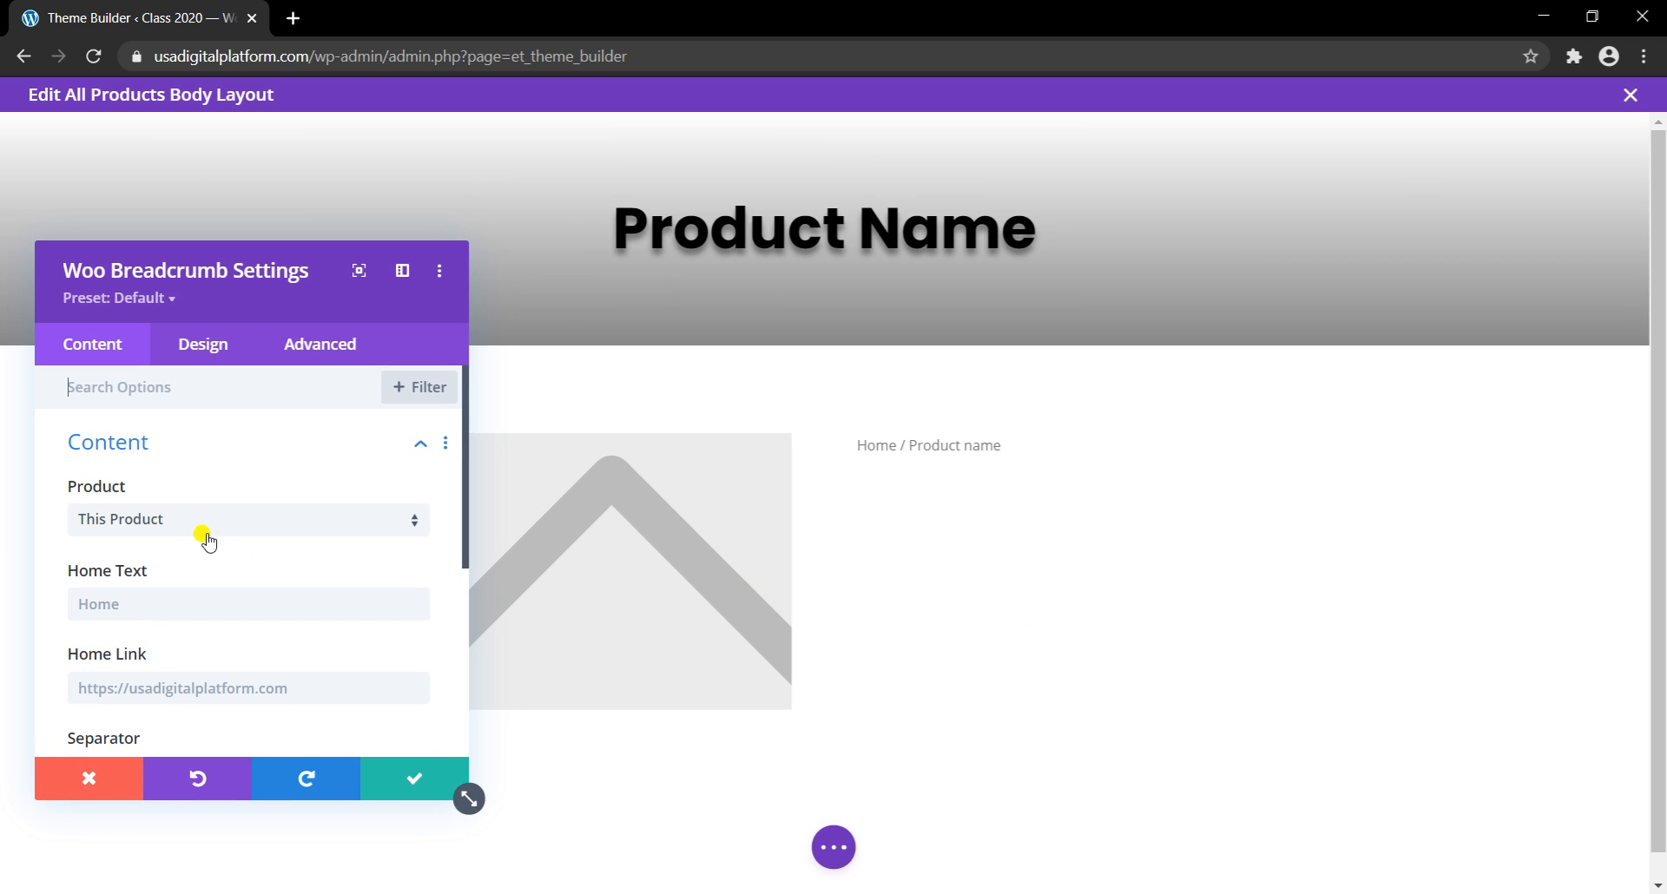
Step: Set the breadcrumb text's font to Poppins with a Bold weight and colour it black
scroll(239, 627, "down", 3)
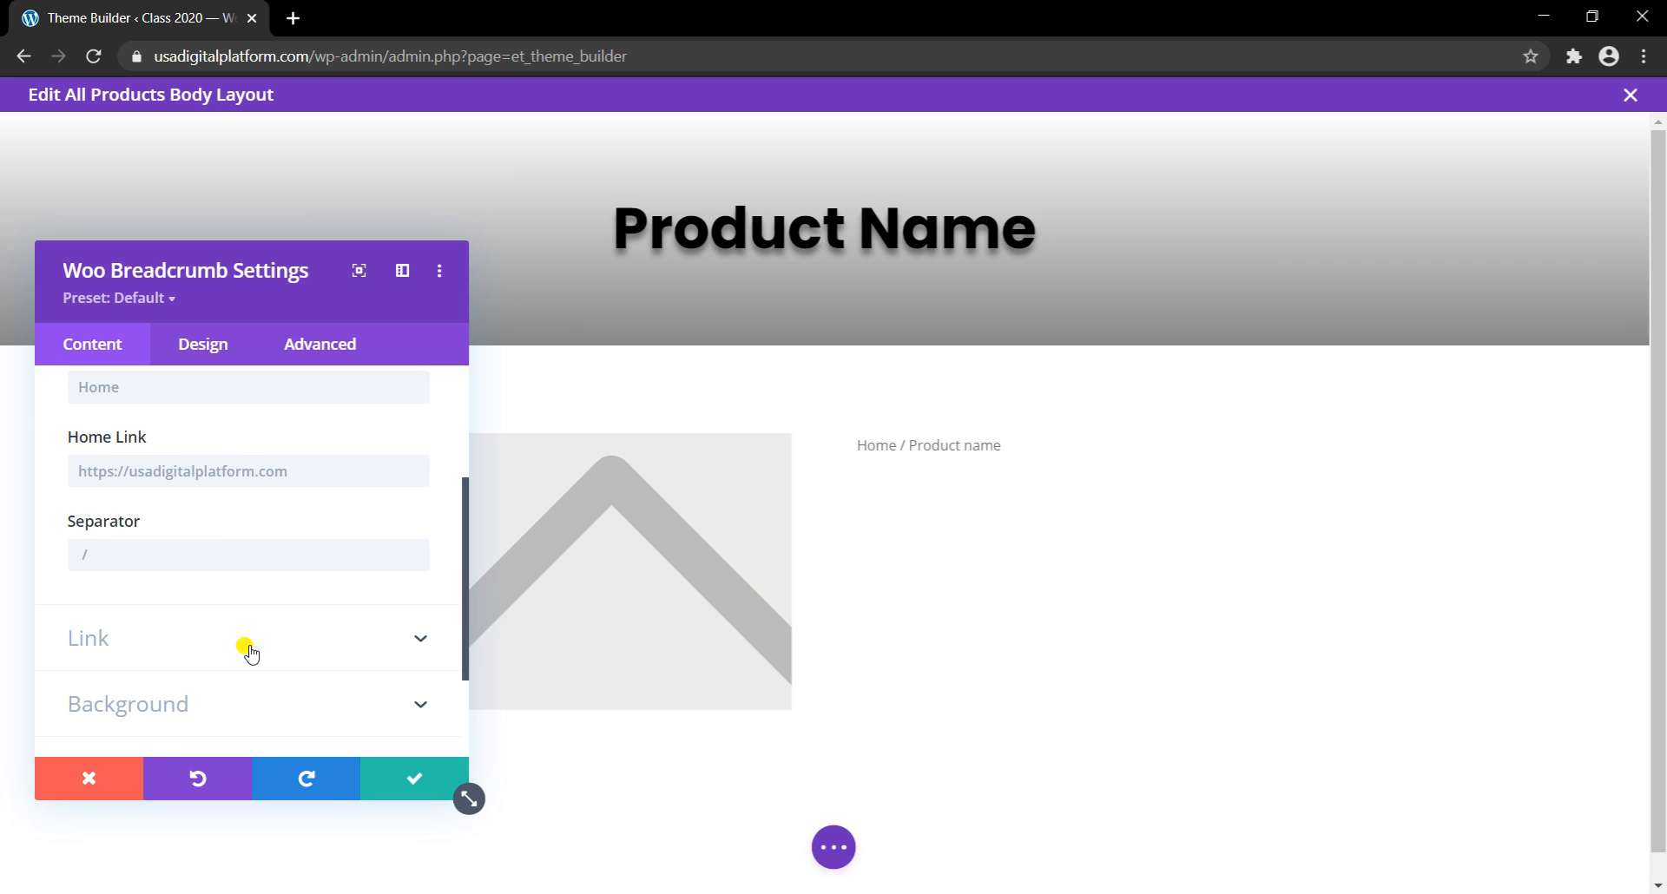
left_click(185, 336)
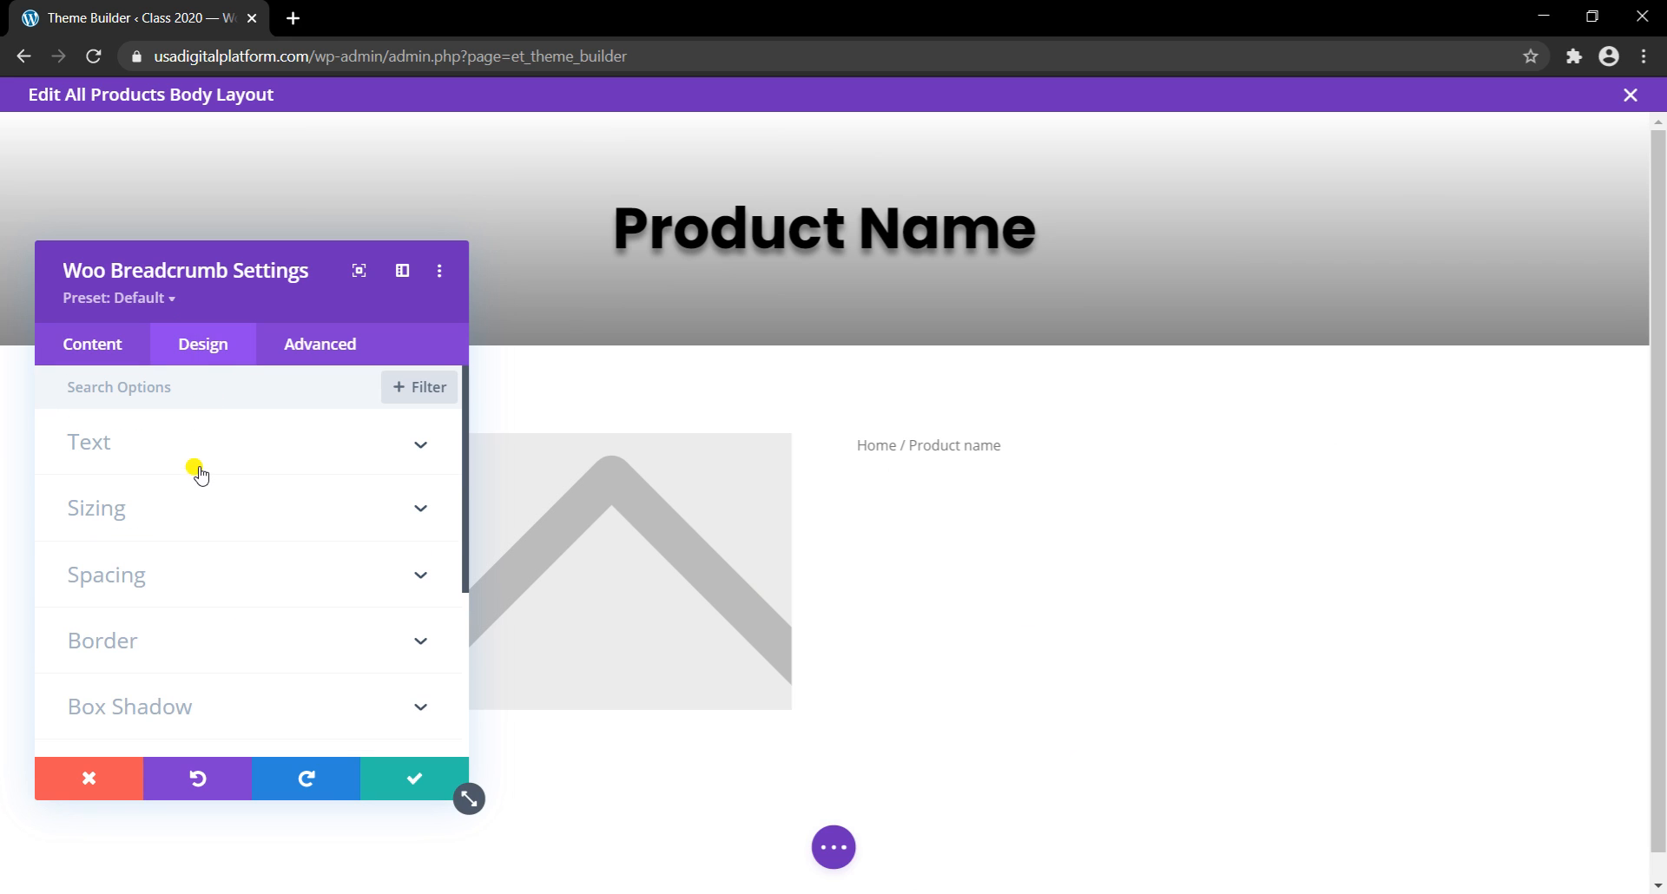
left_click(211, 454)
scroll(222, 531, "down", 1)
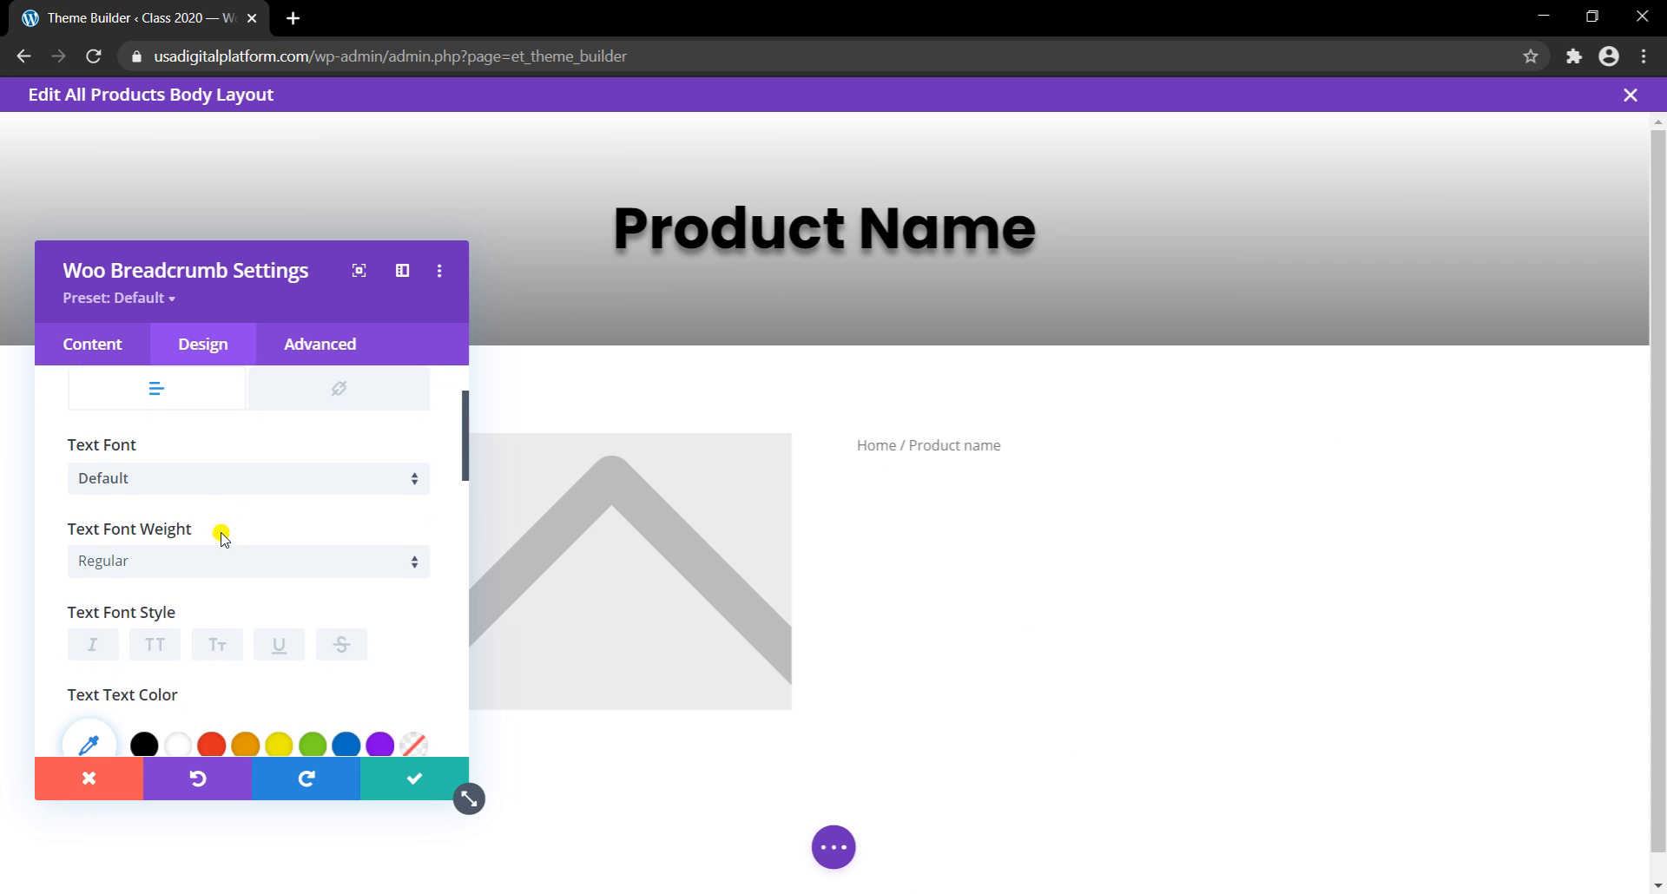
left_click(232, 484)
left_click(223, 283)
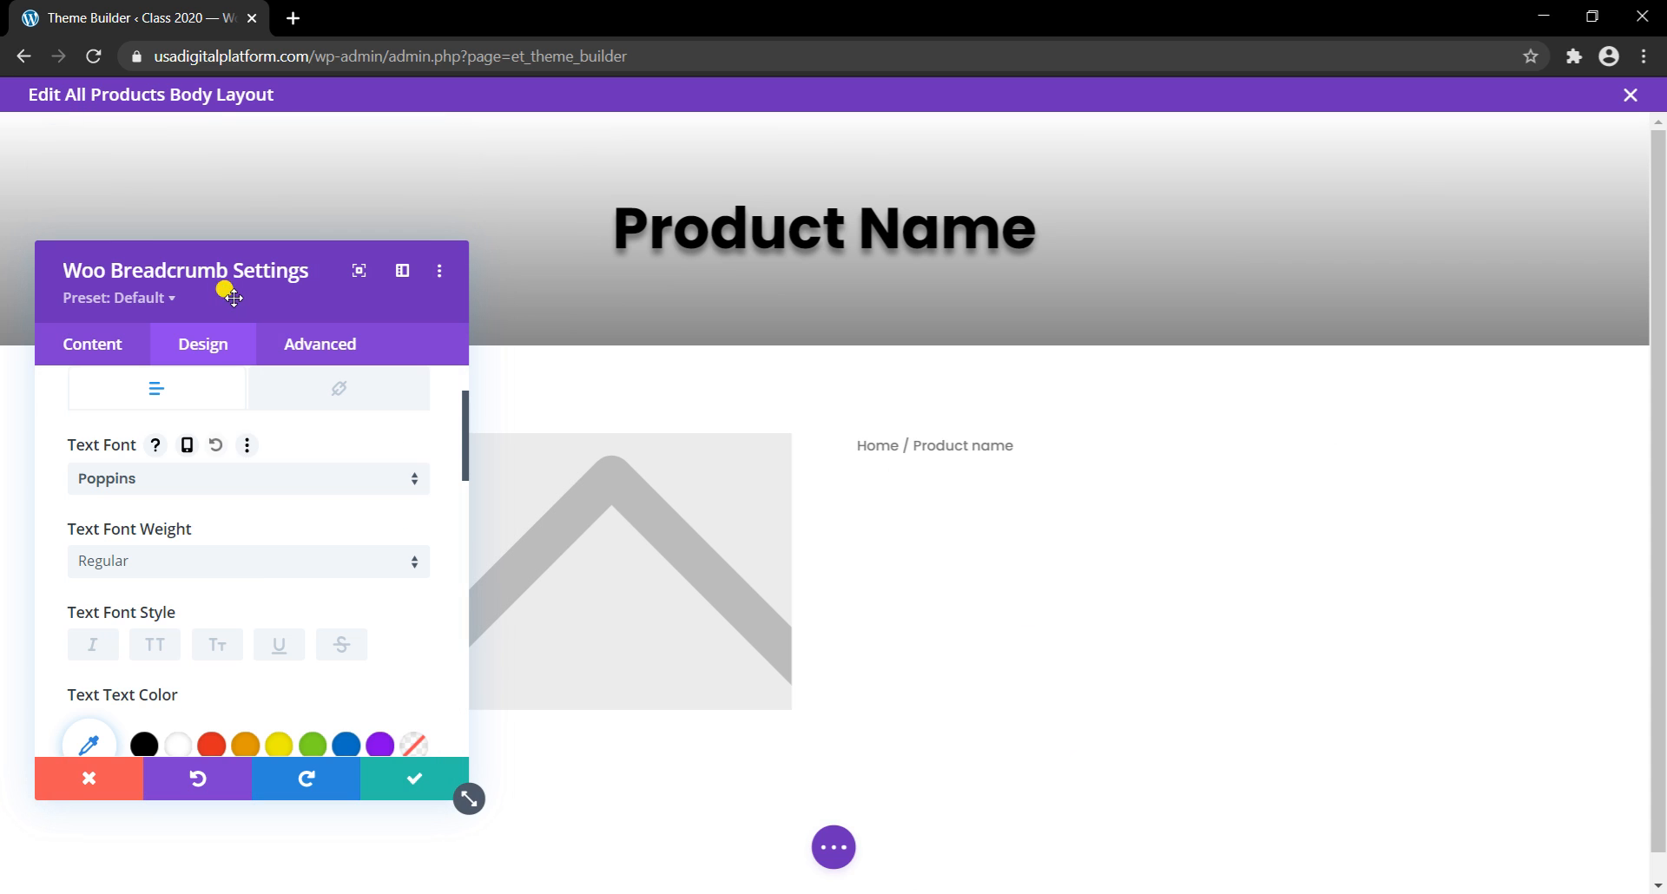
left_click(269, 569)
left_click(216, 681)
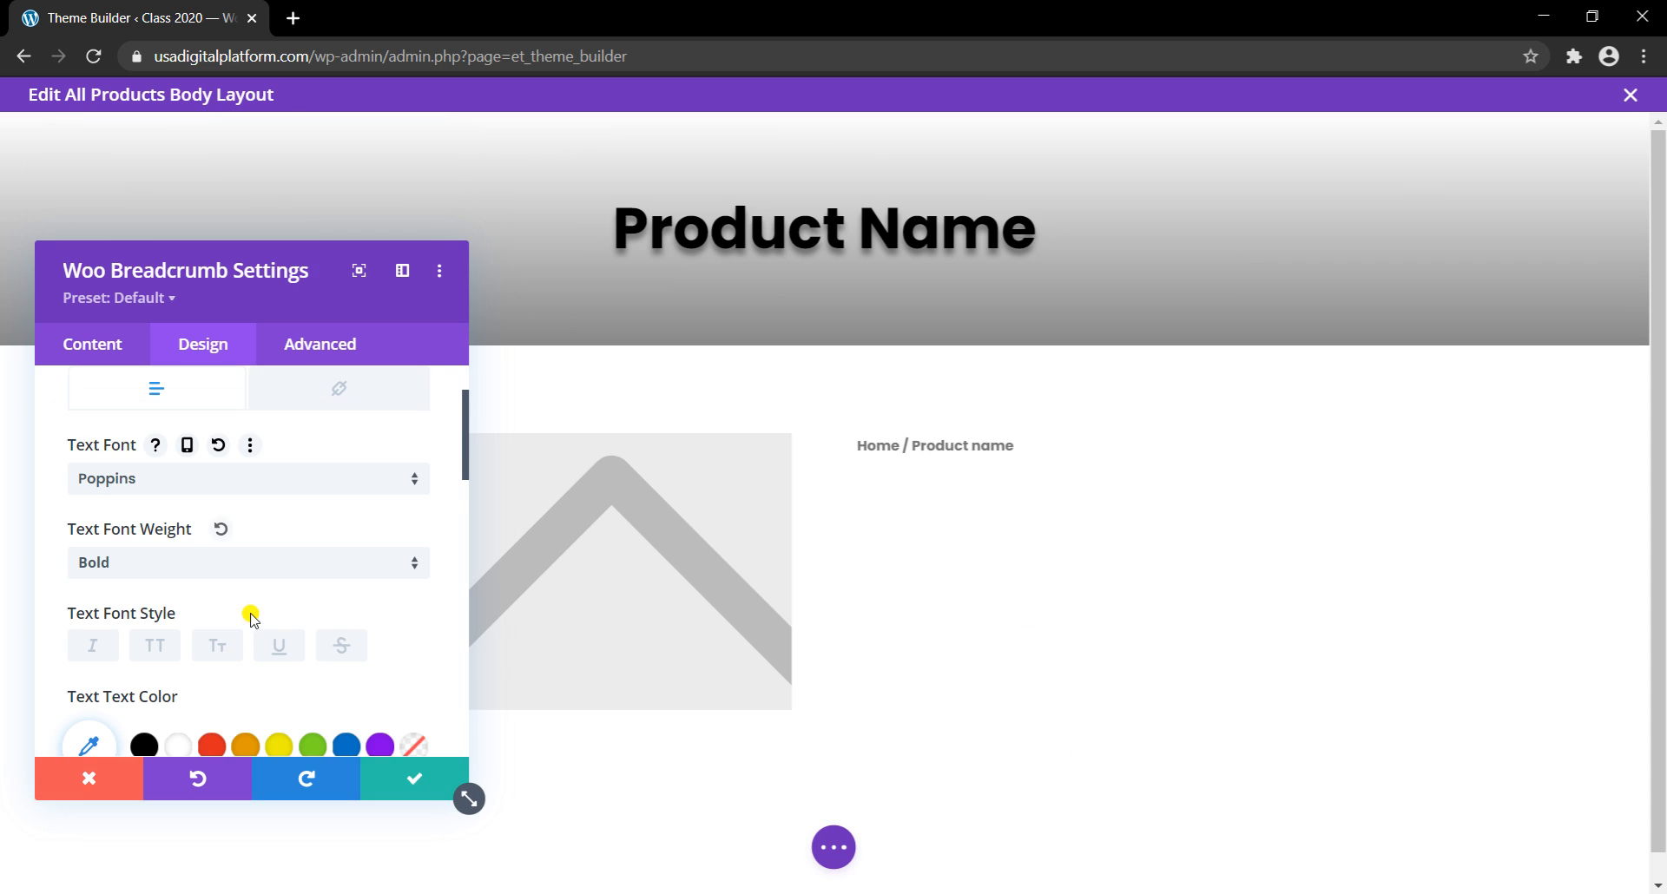
scroll(252, 618, "down", 1)
left_click(144, 638)
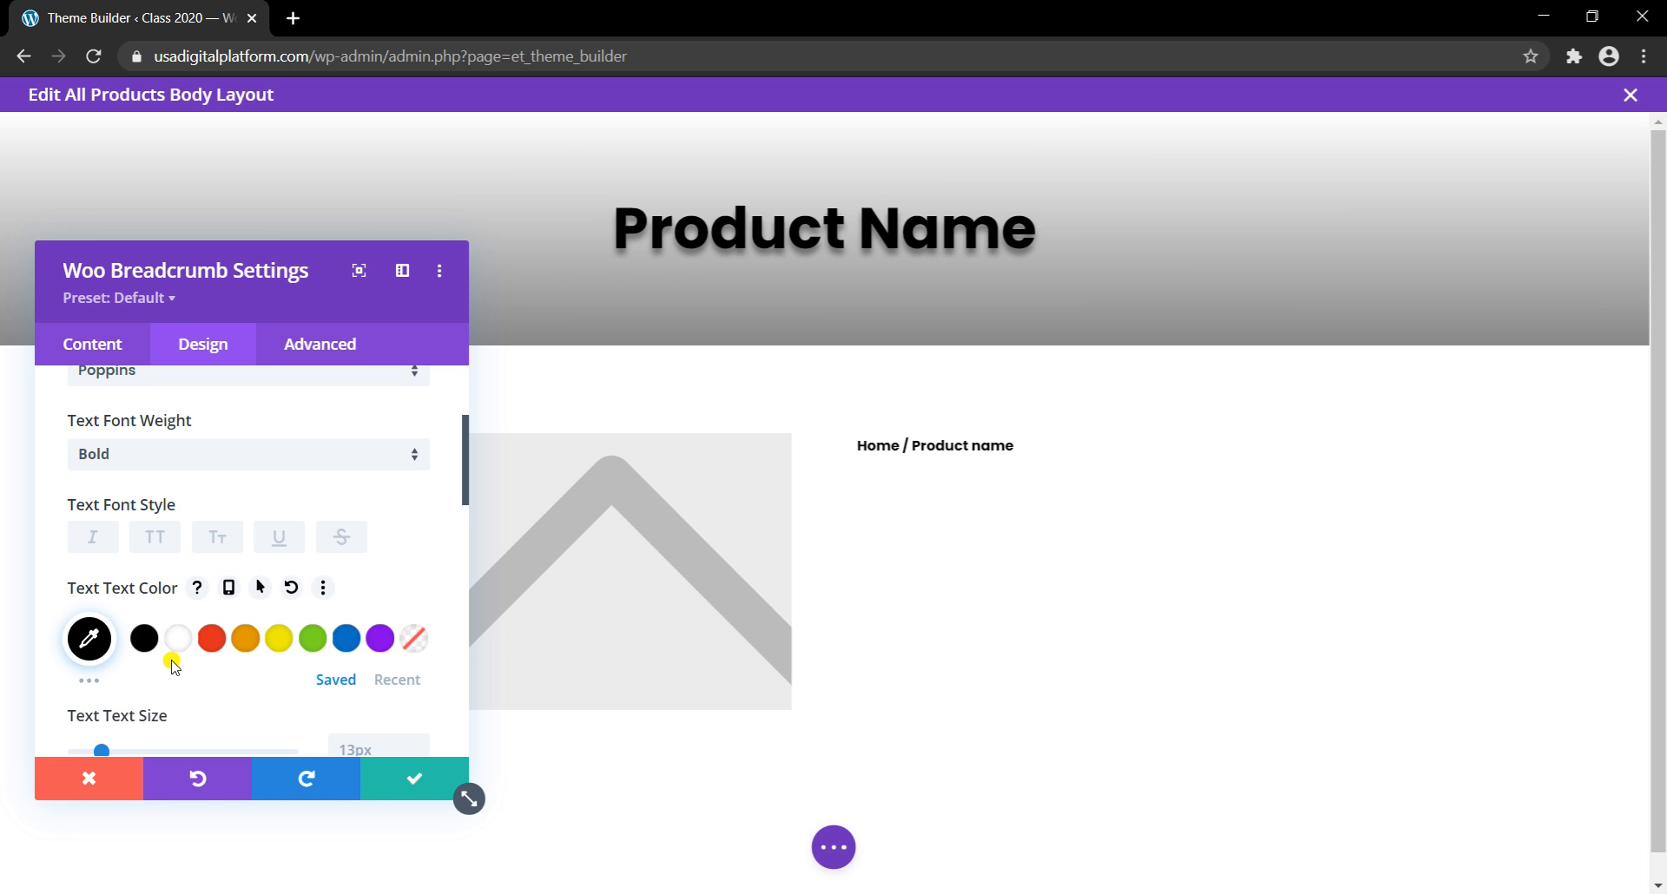
Step: Center the breadcrumb text, set its size to 17px and save the module settings
scroll(228, 599, "down", 6)
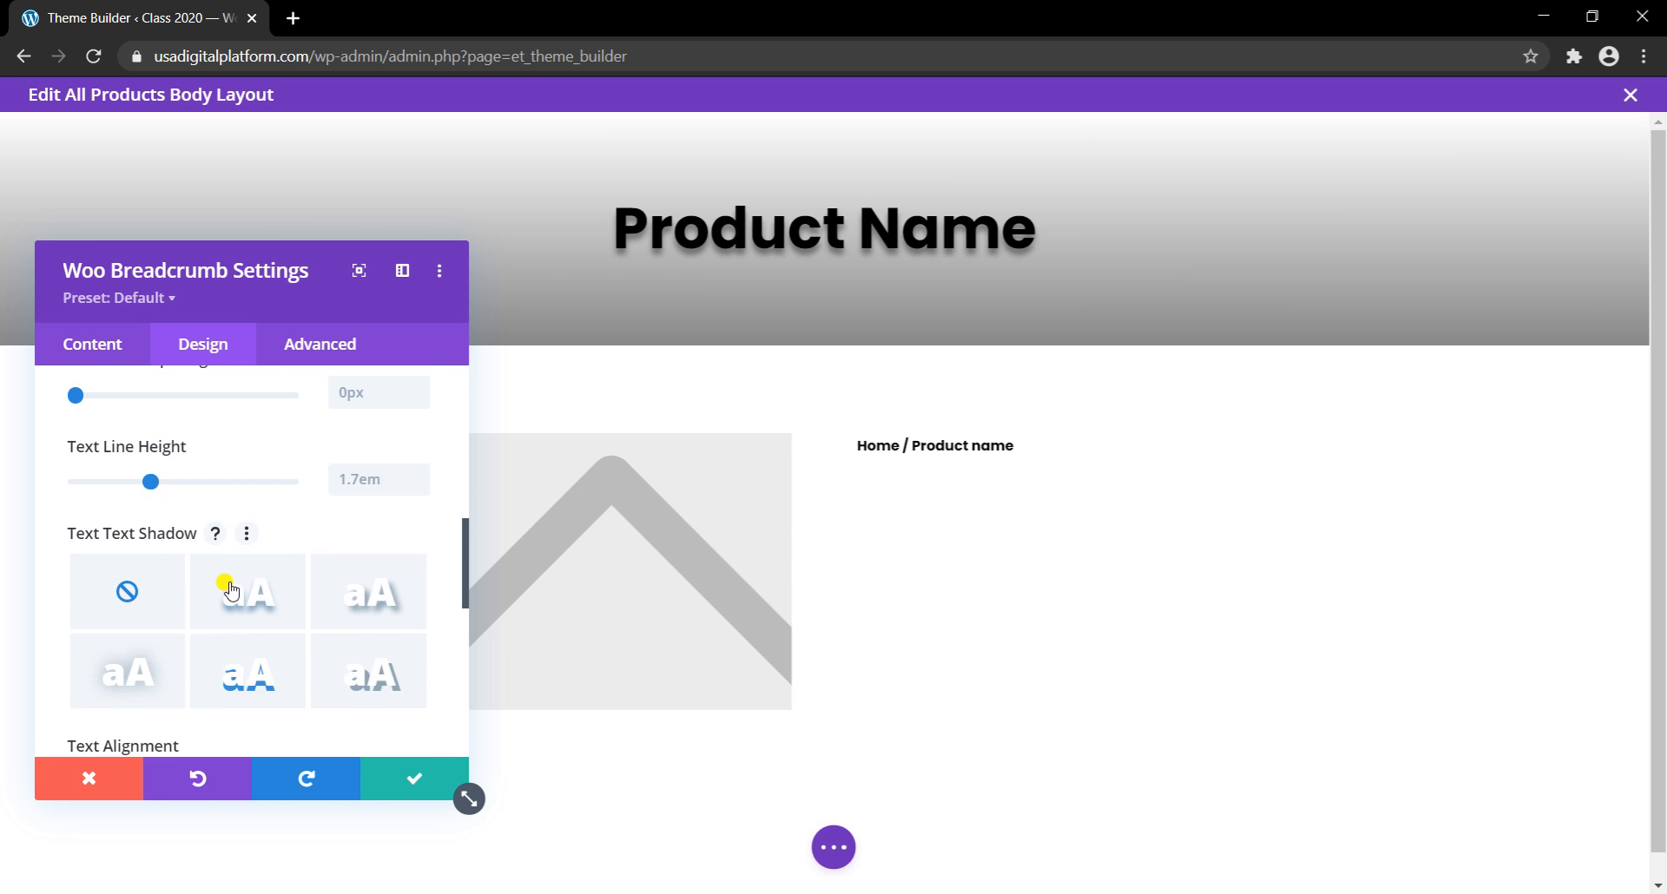
left_click(204, 572)
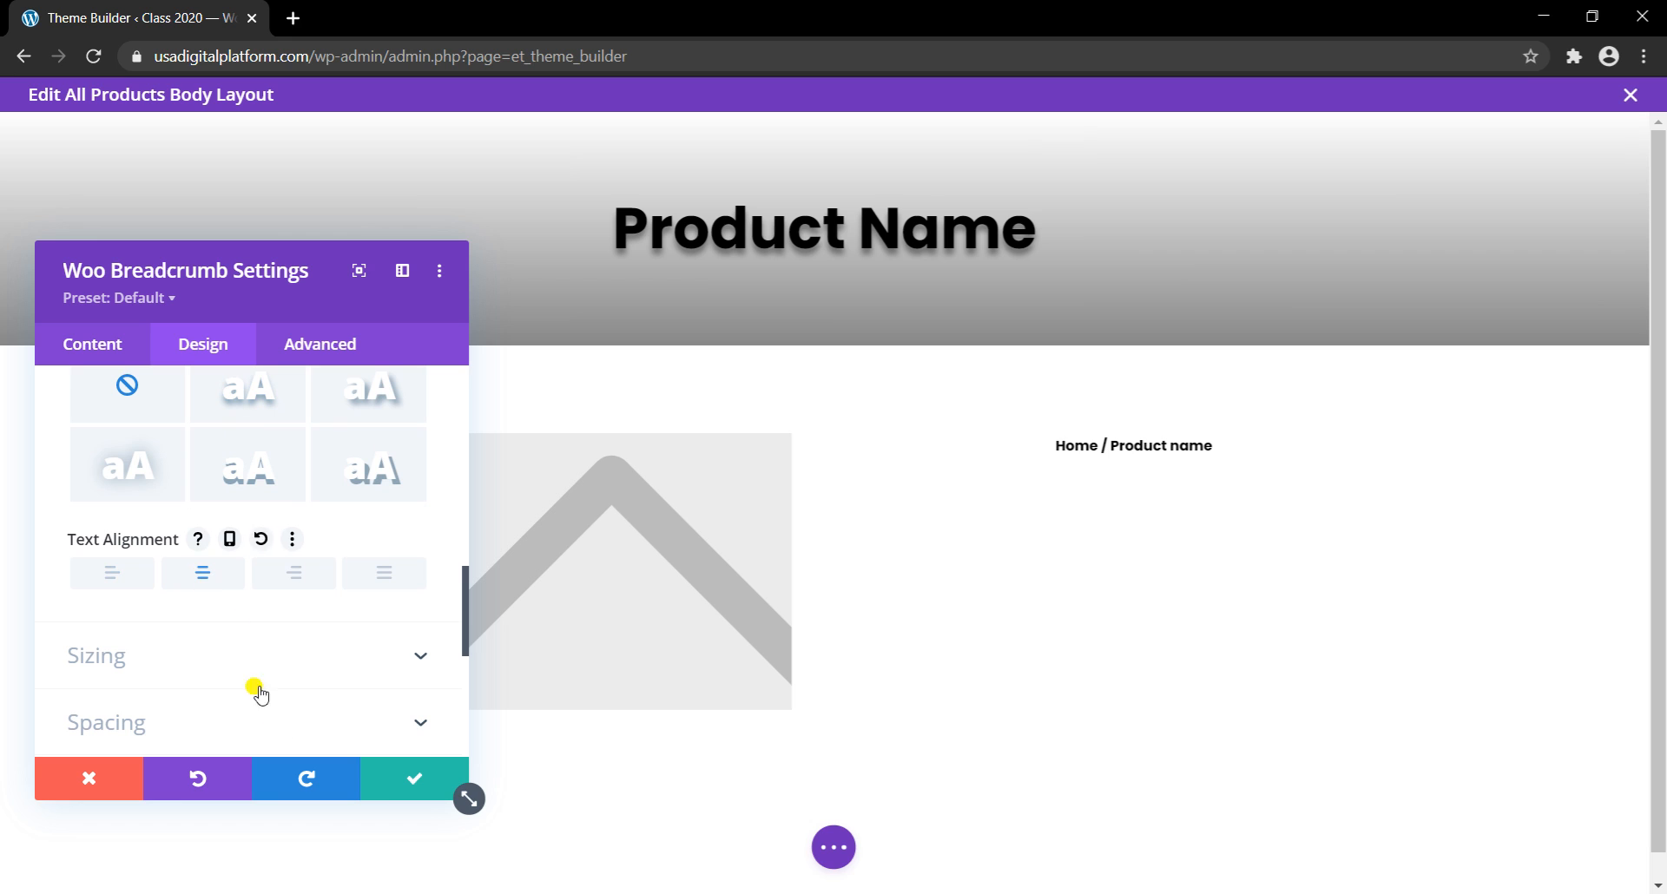
scroll(312, 658, "up", 5)
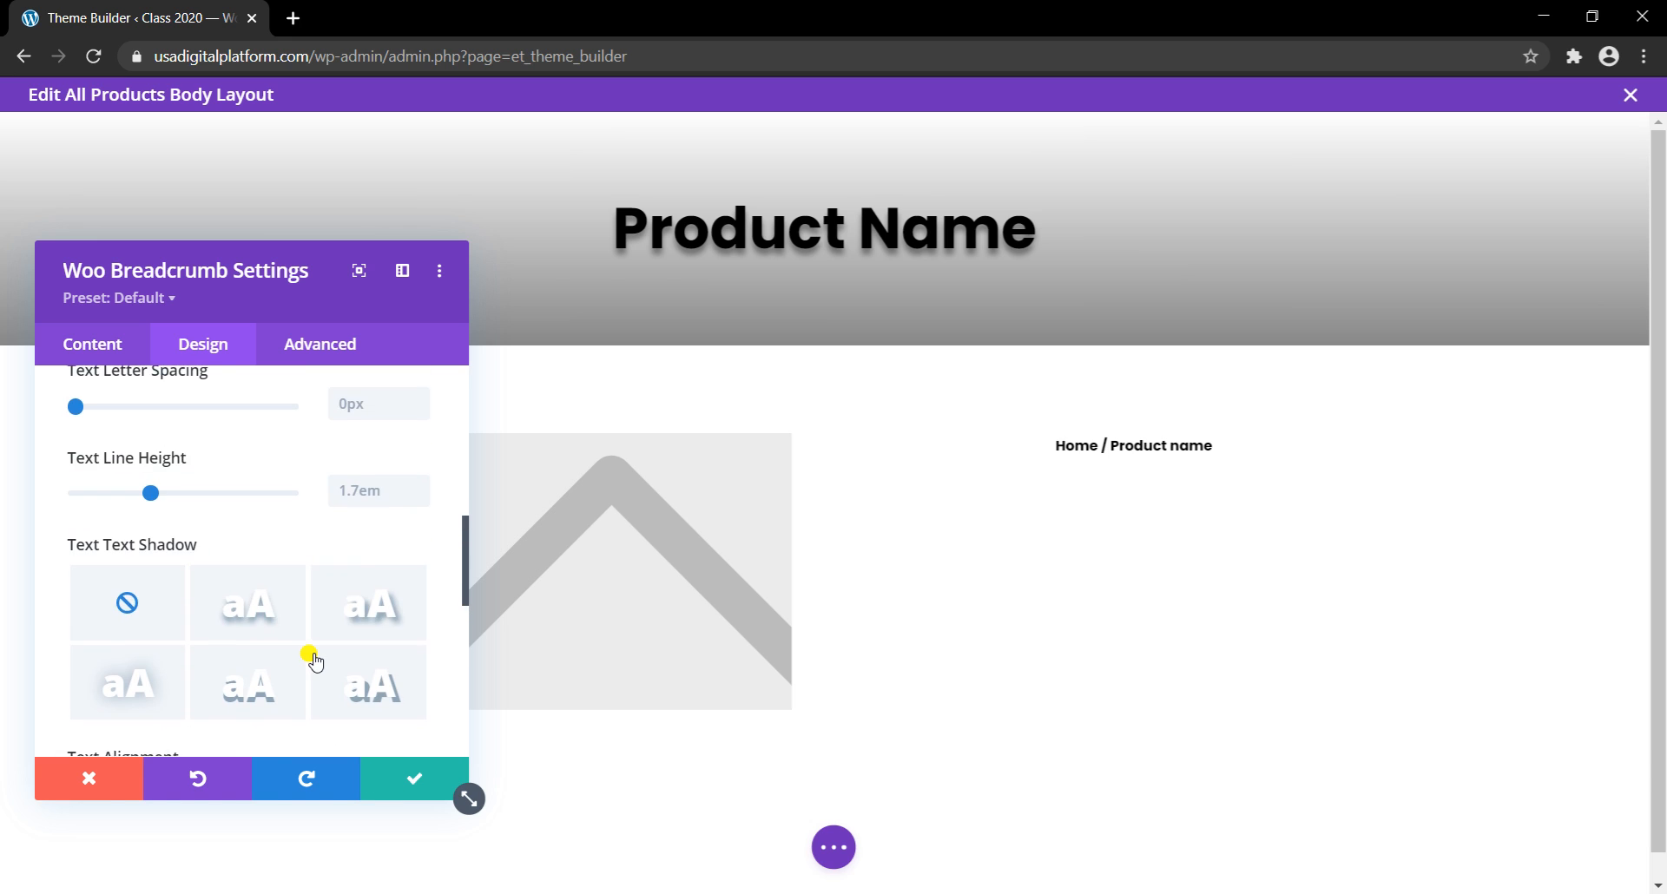
left_click_drag(105, 540, 112, 543)
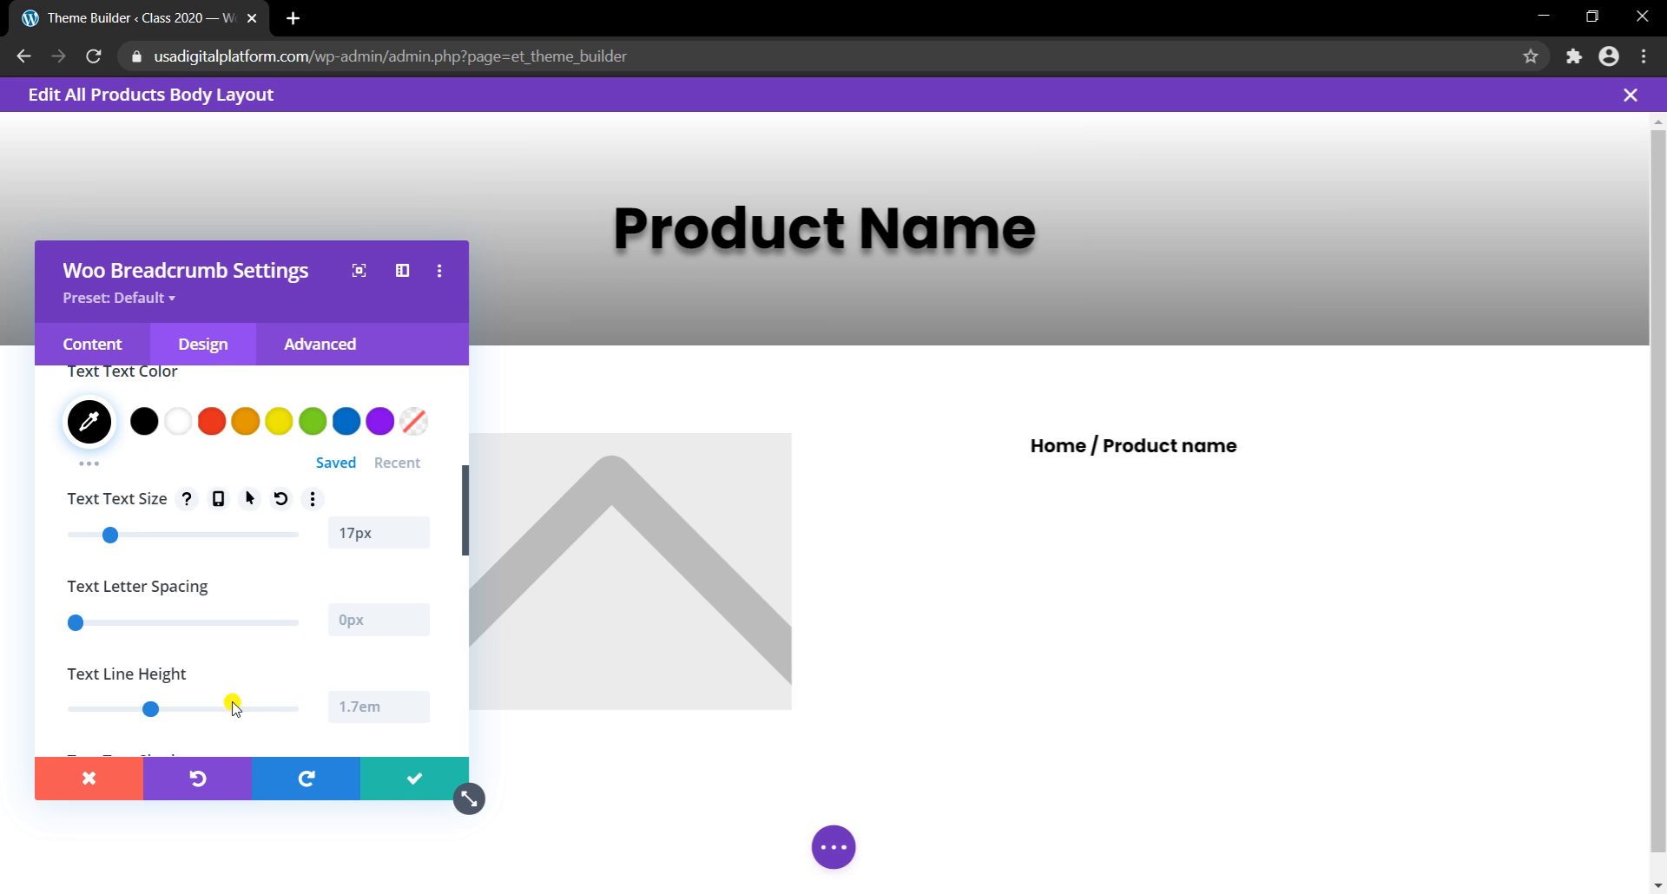
left_click(404, 781)
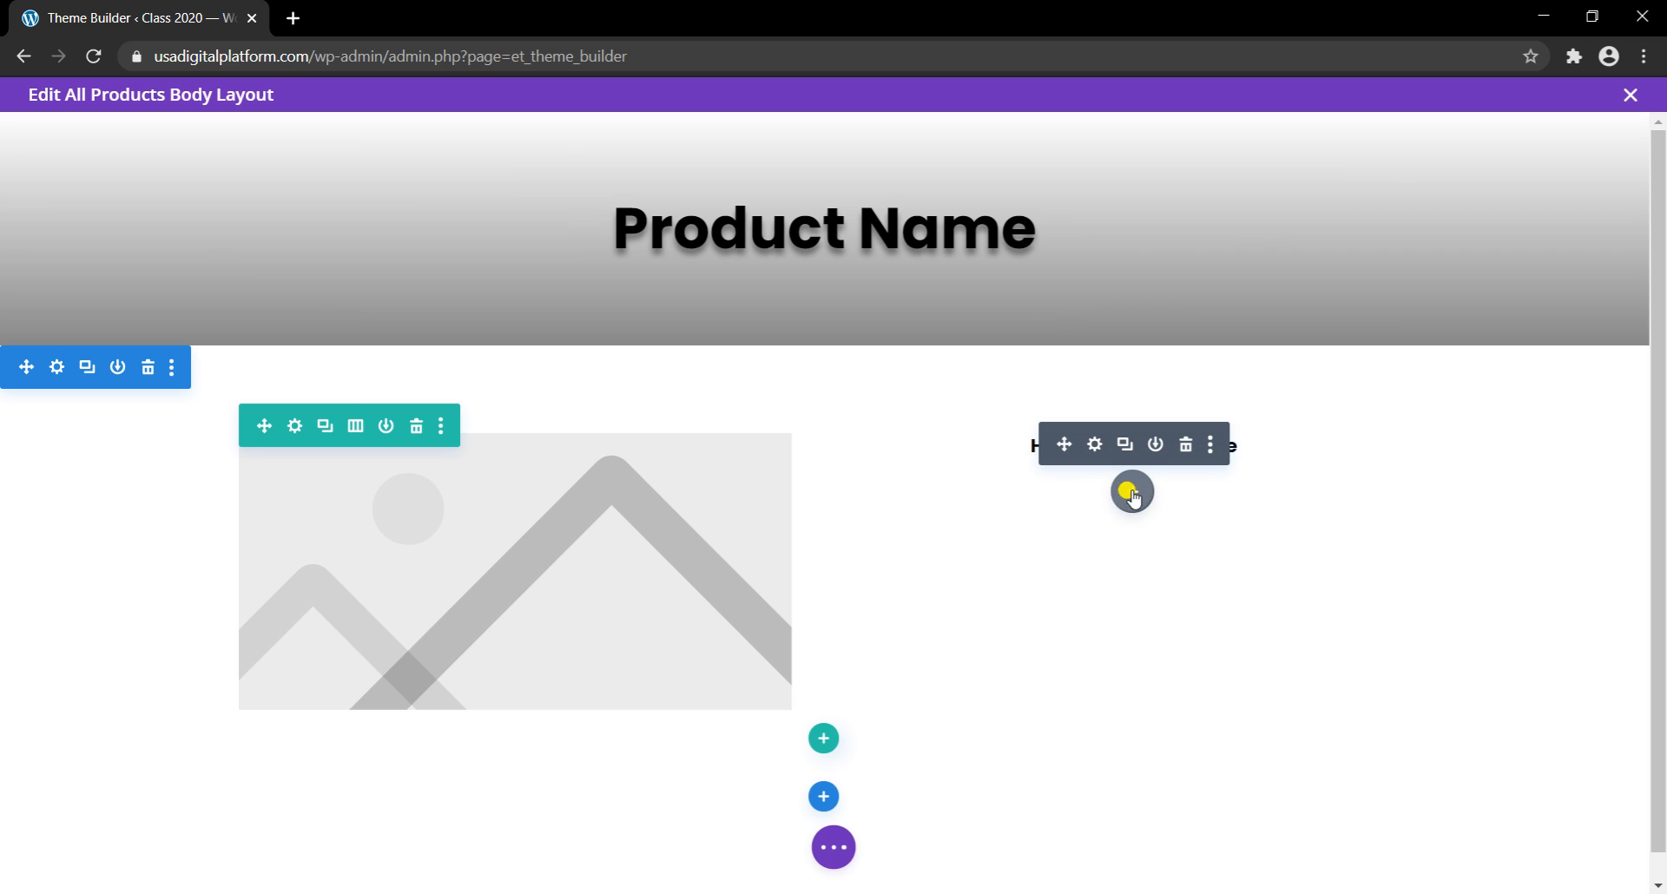
Step: Add a Woo Title module below the breadcrumb in the row's second column
left_click(1132, 490)
type("woo")
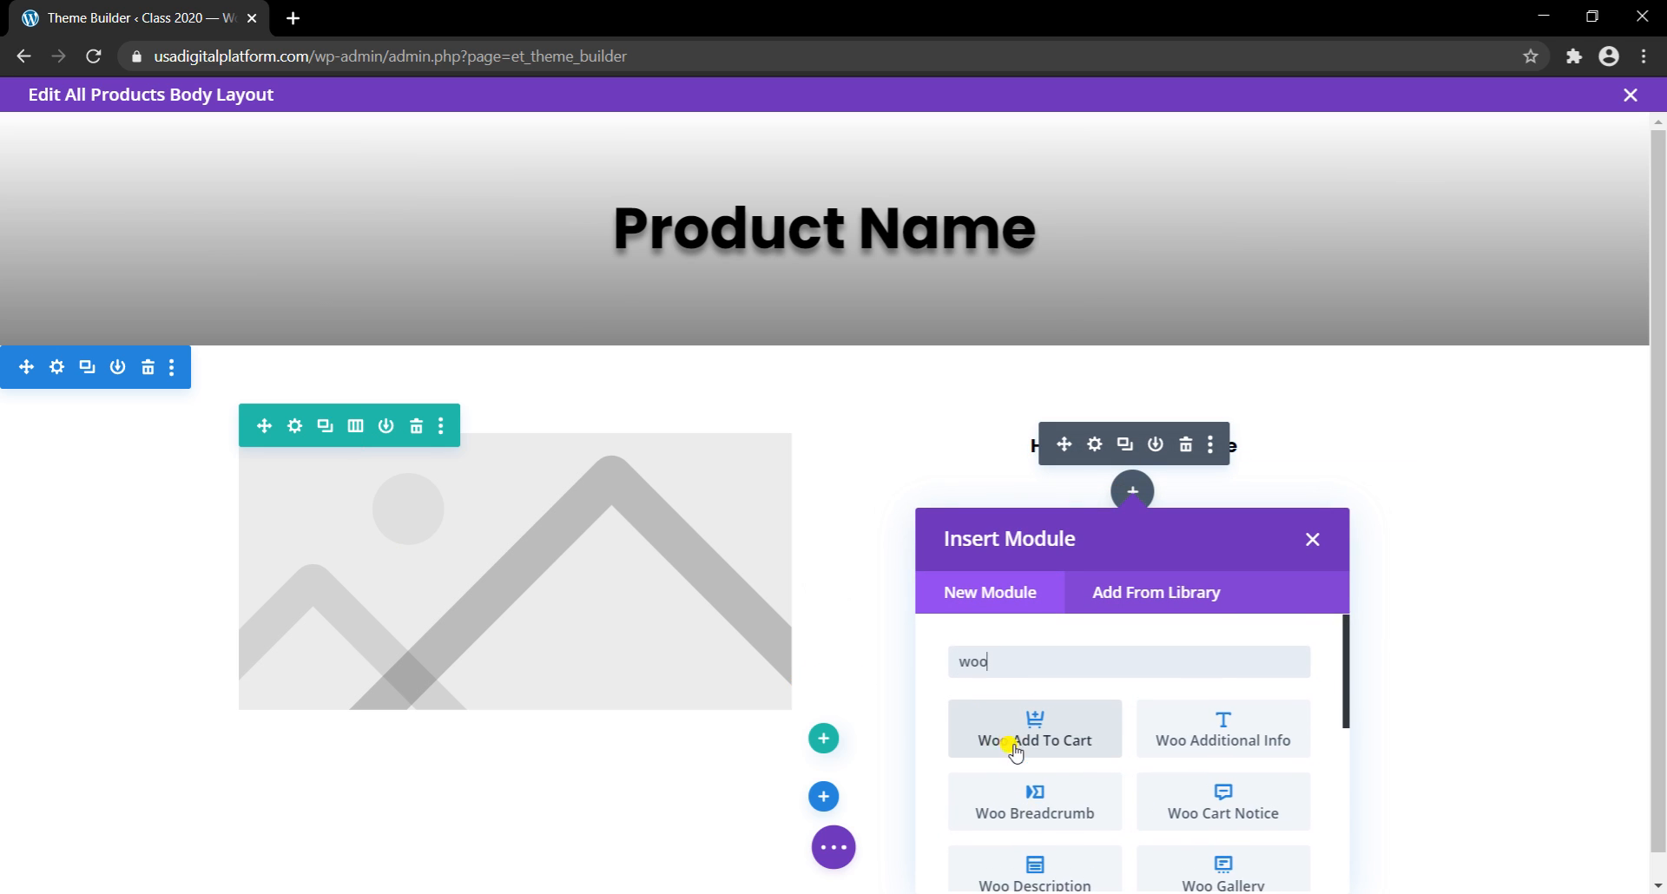
scroll(1015, 746, "down", 5)
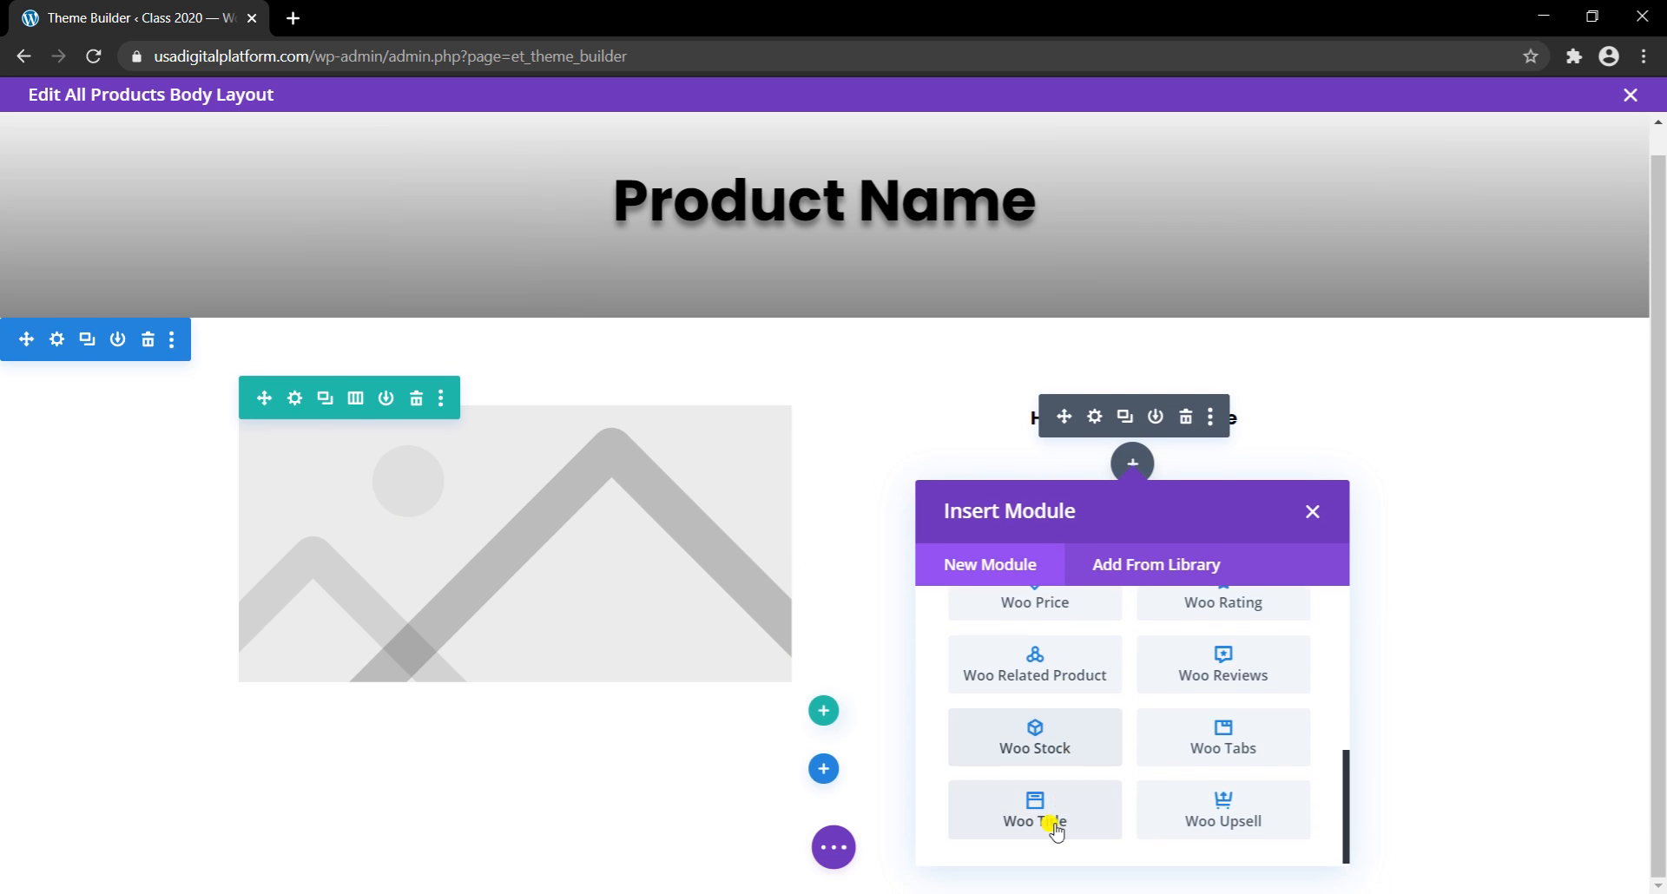
left_click(1053, 829)
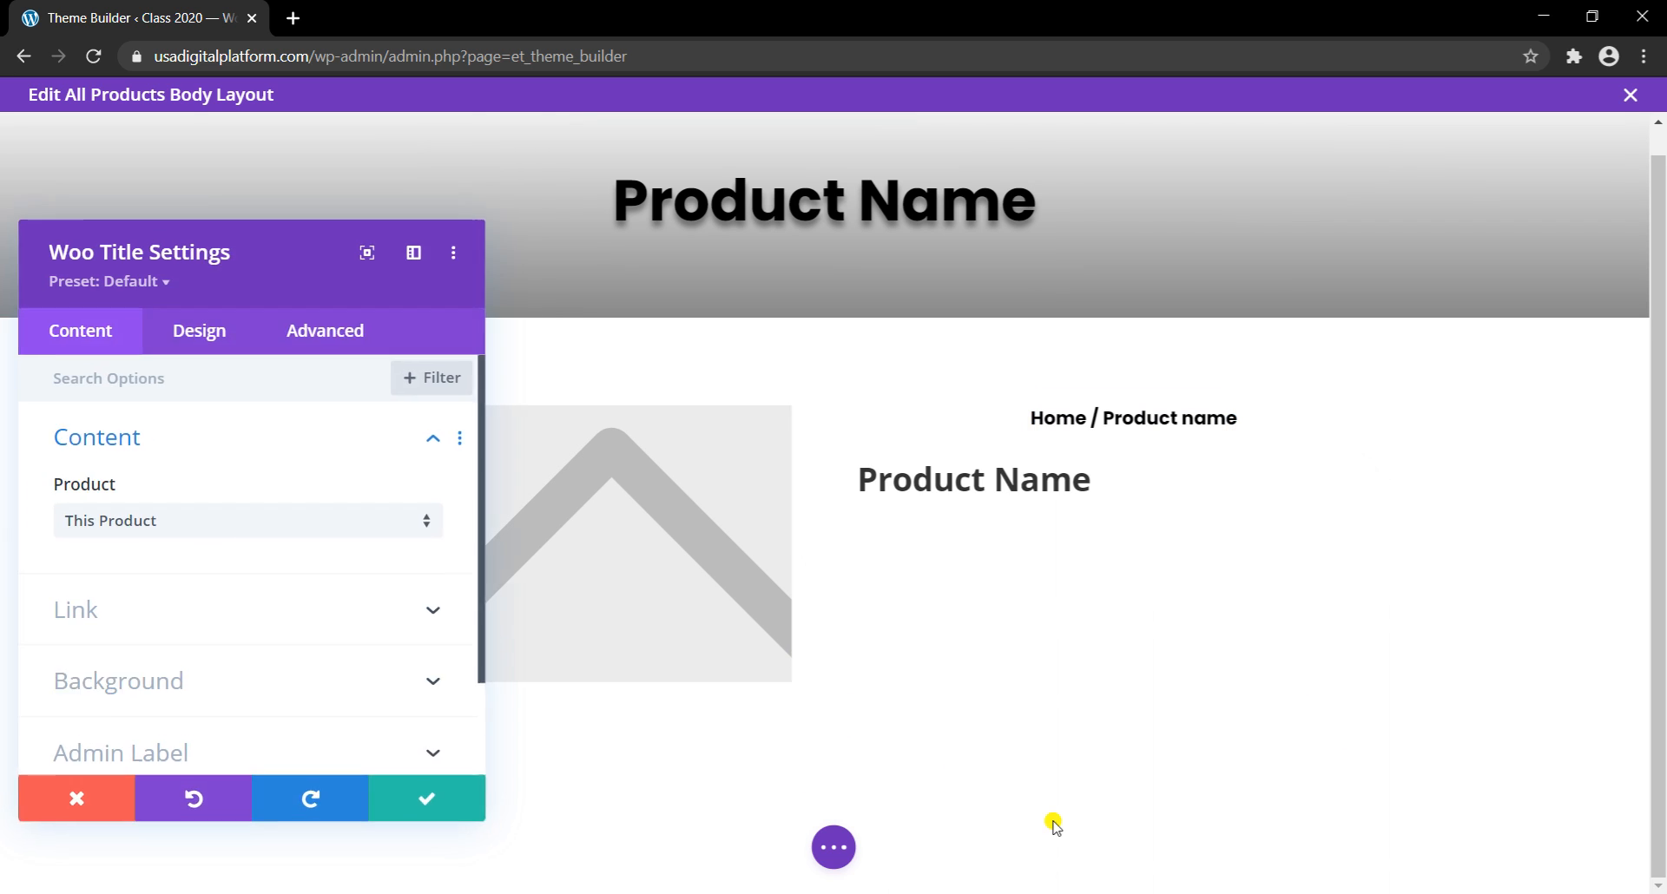
Step: Set the Woo Title text's font to Poppins with a Bold weight
left_click(189, 343)
left_click(118, 364)
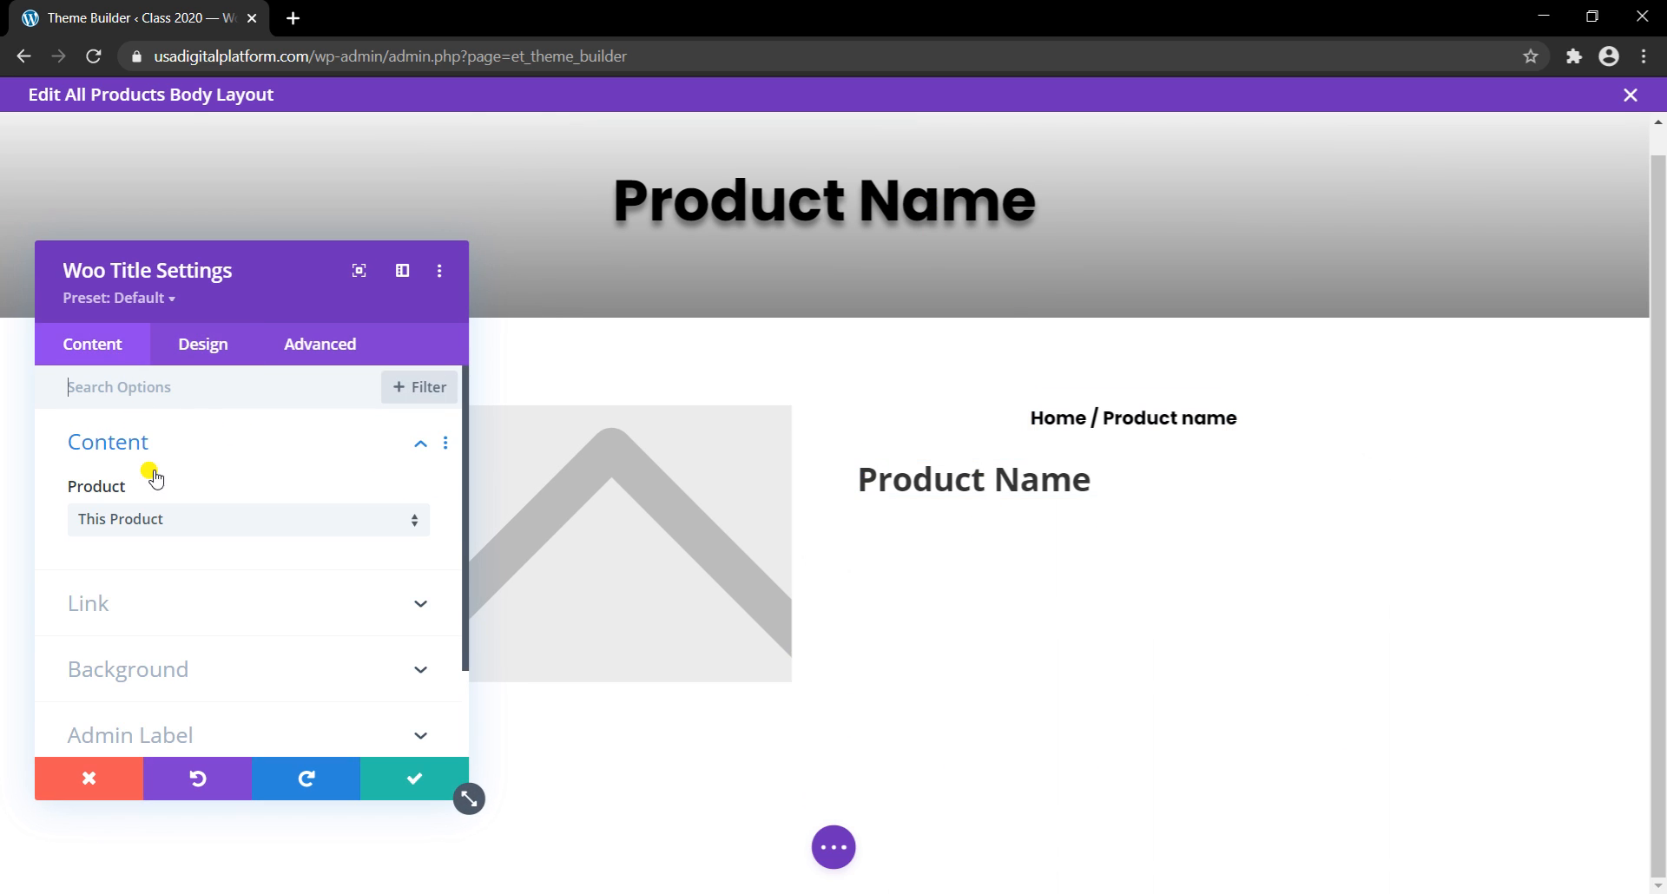
left_click(189, 355)
left_click(241, 447)
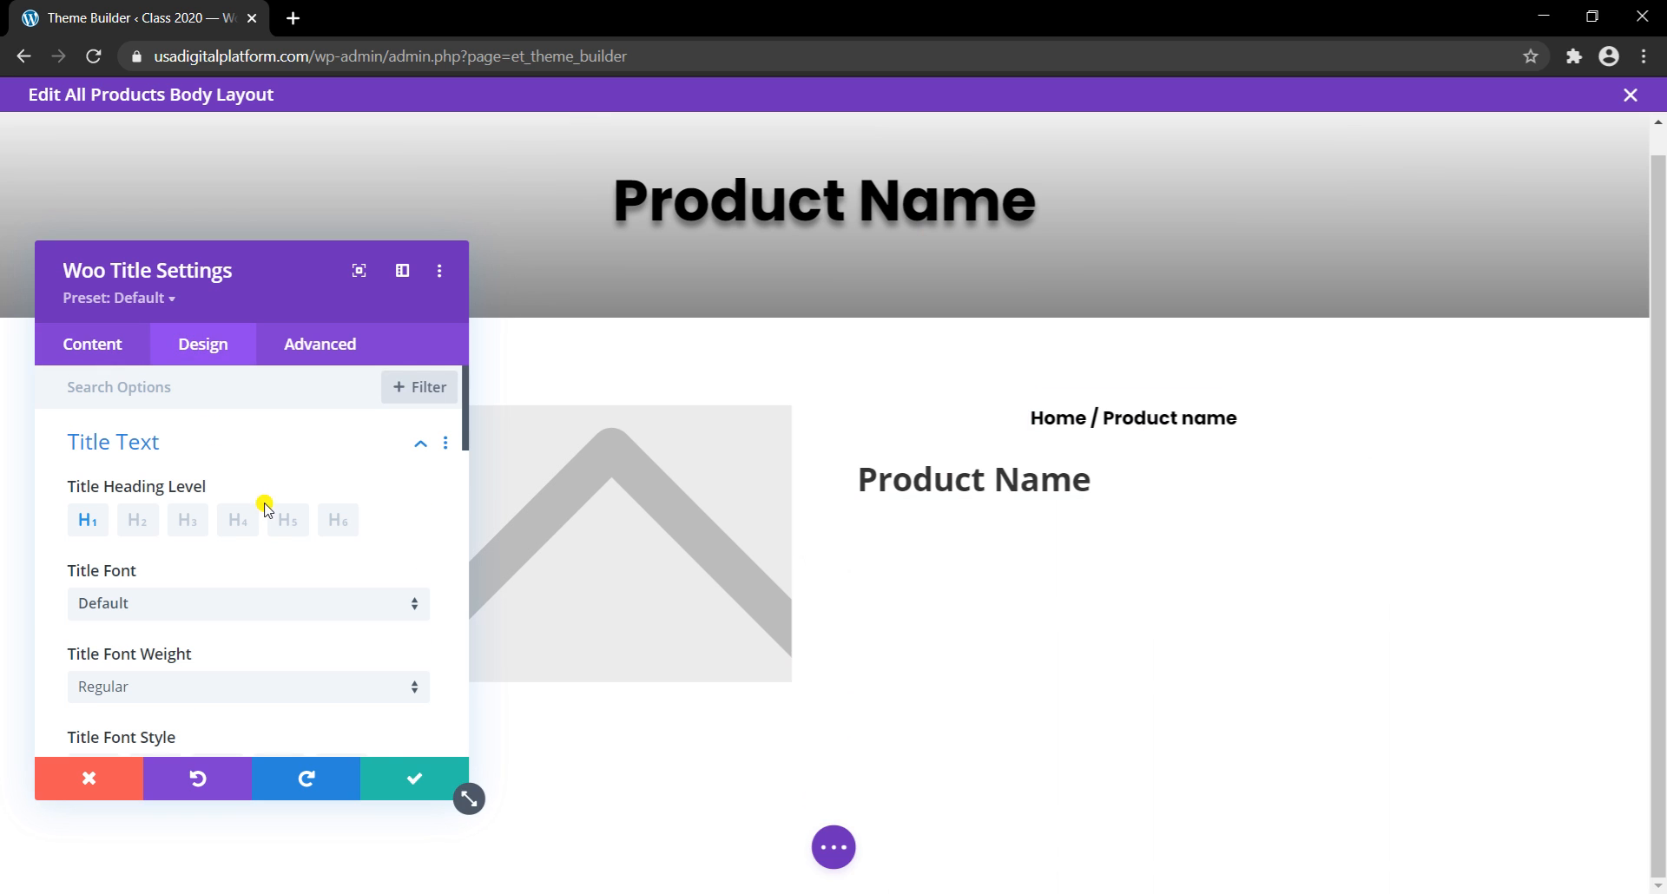
left_click(206, 594)
left_click(214, 302)
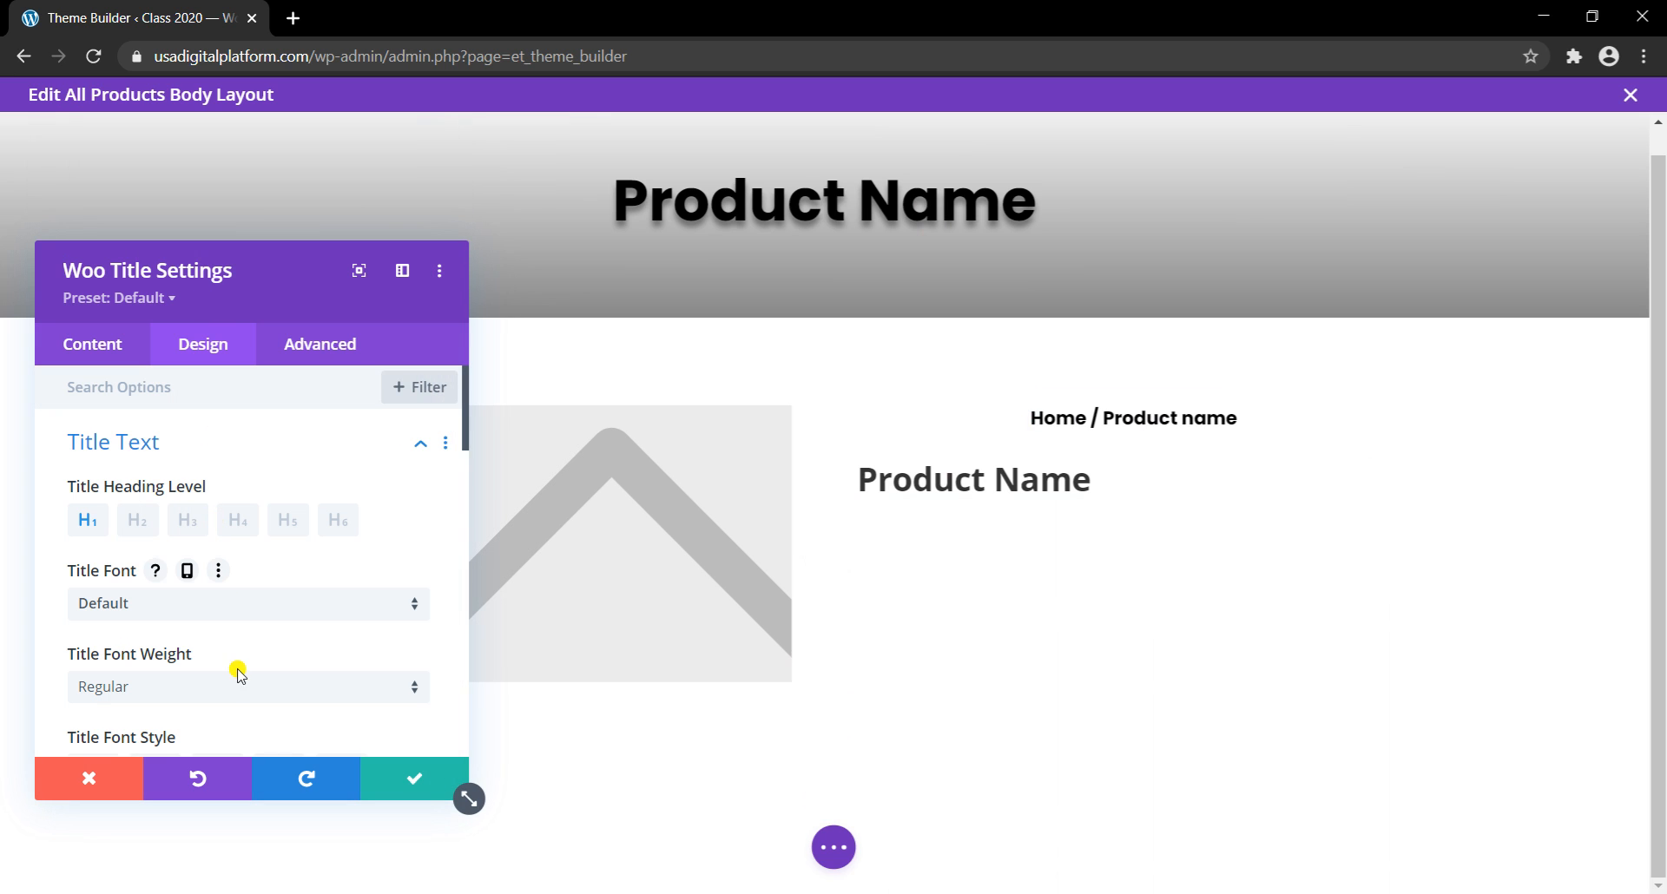
left_click(212, 288)
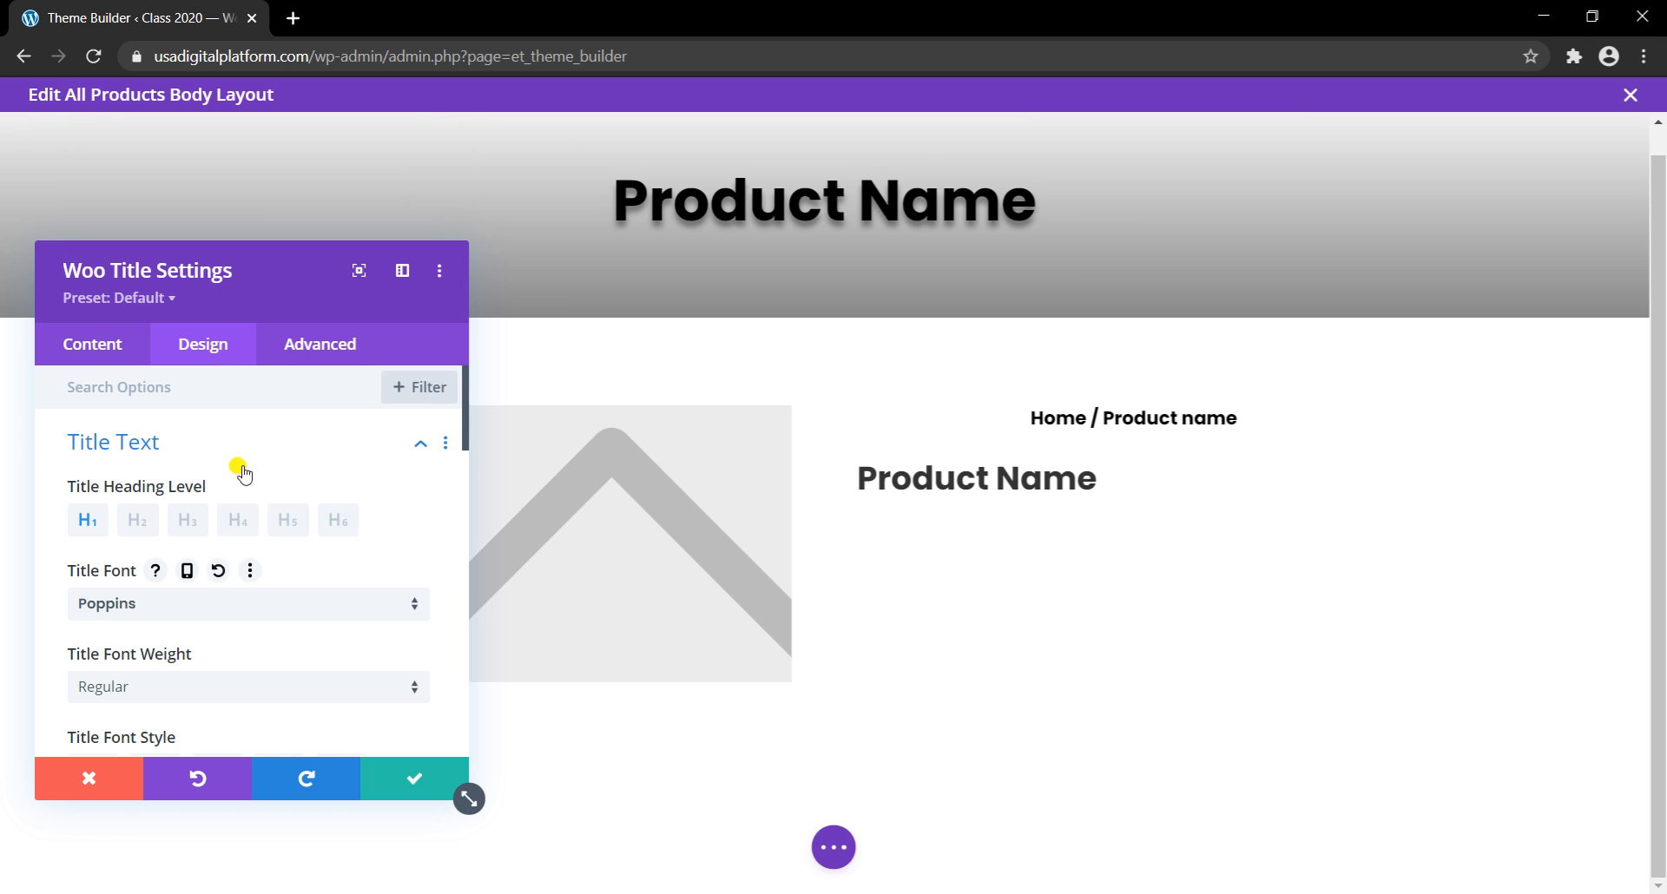
left_click(230, 677)
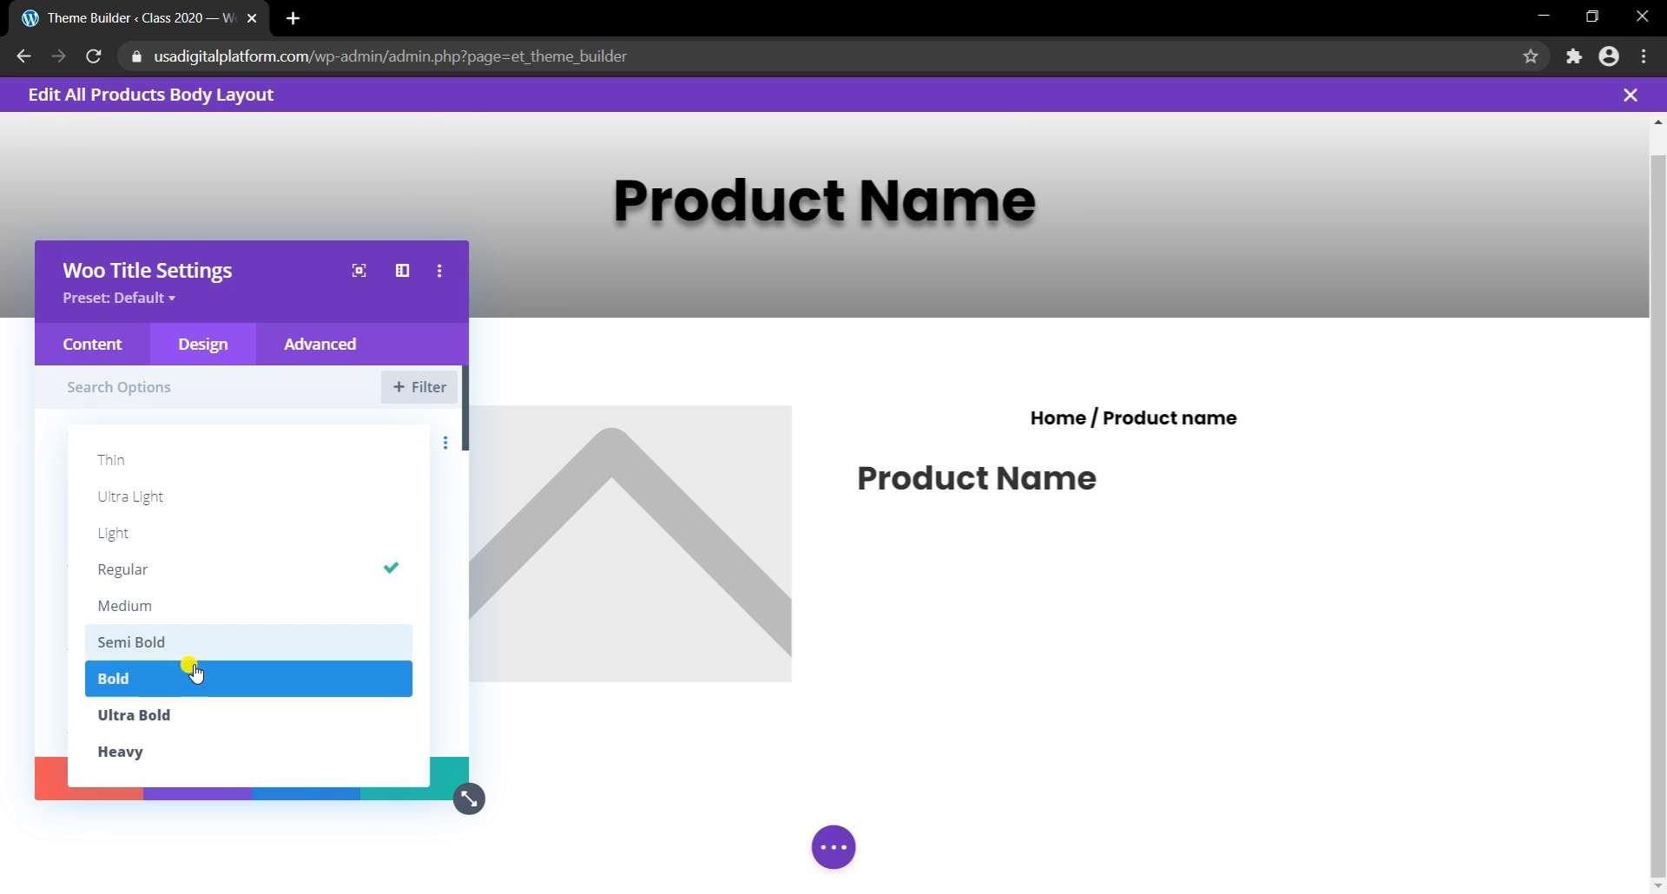
left_click(215, 667)
Step: Center the title text, colour it black (#000000) at 31px and save the Woo Title module settings
scroll(217, 664, "down", 4)
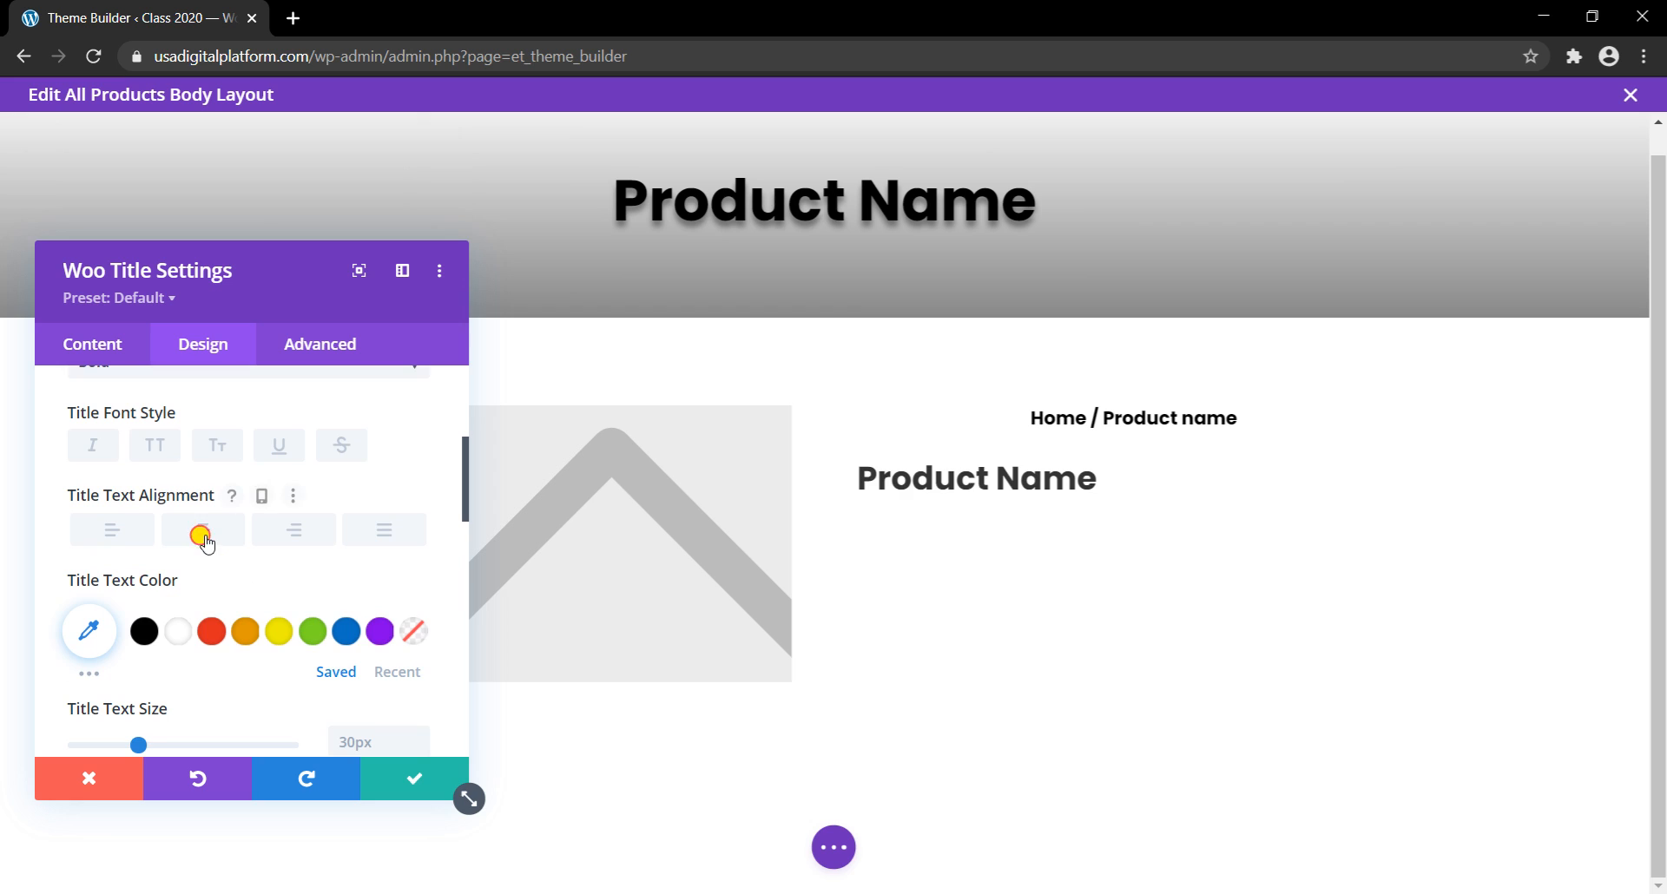
left_click(202, 539)
scroll(224, 581, "down", 1)
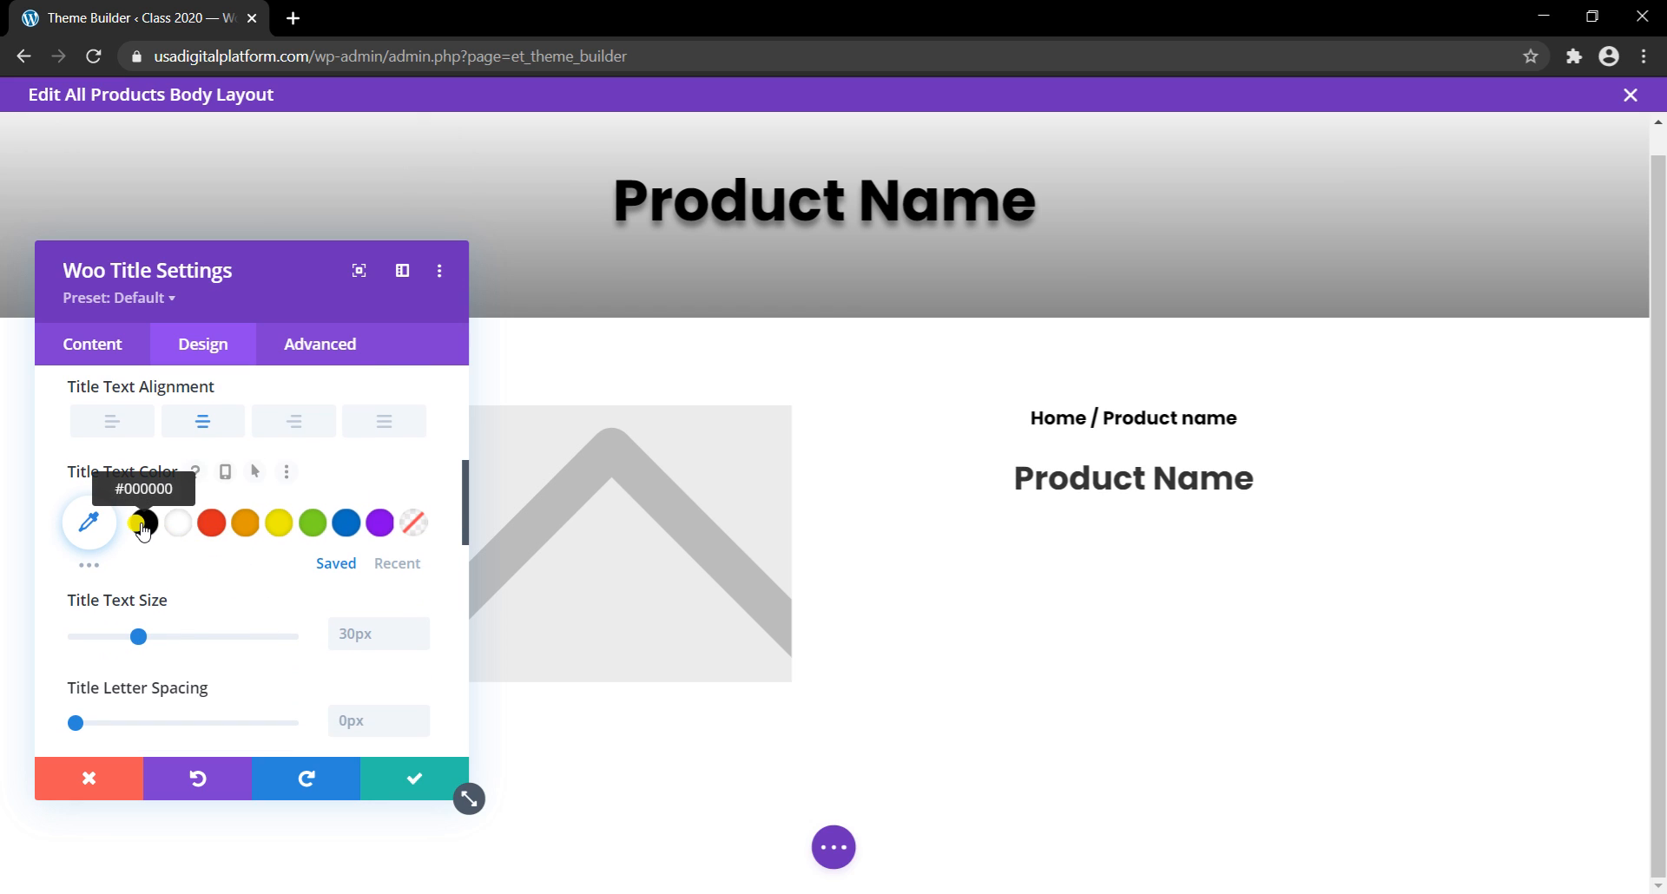
left_click(144, 522)
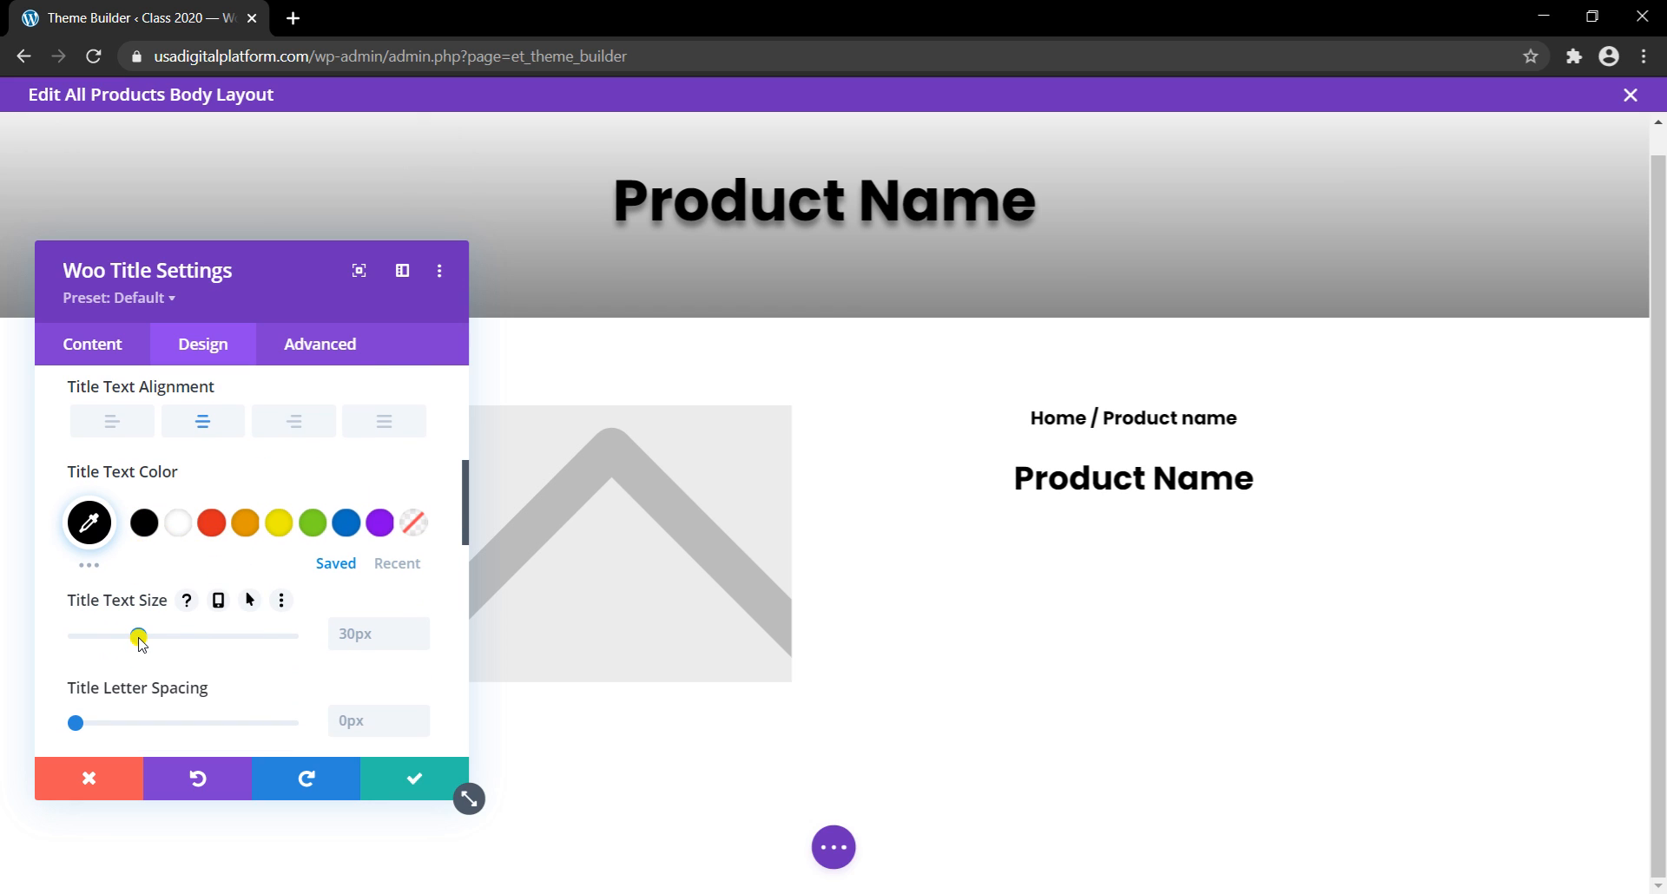
left_click_drag(139, 638, 143, 641)
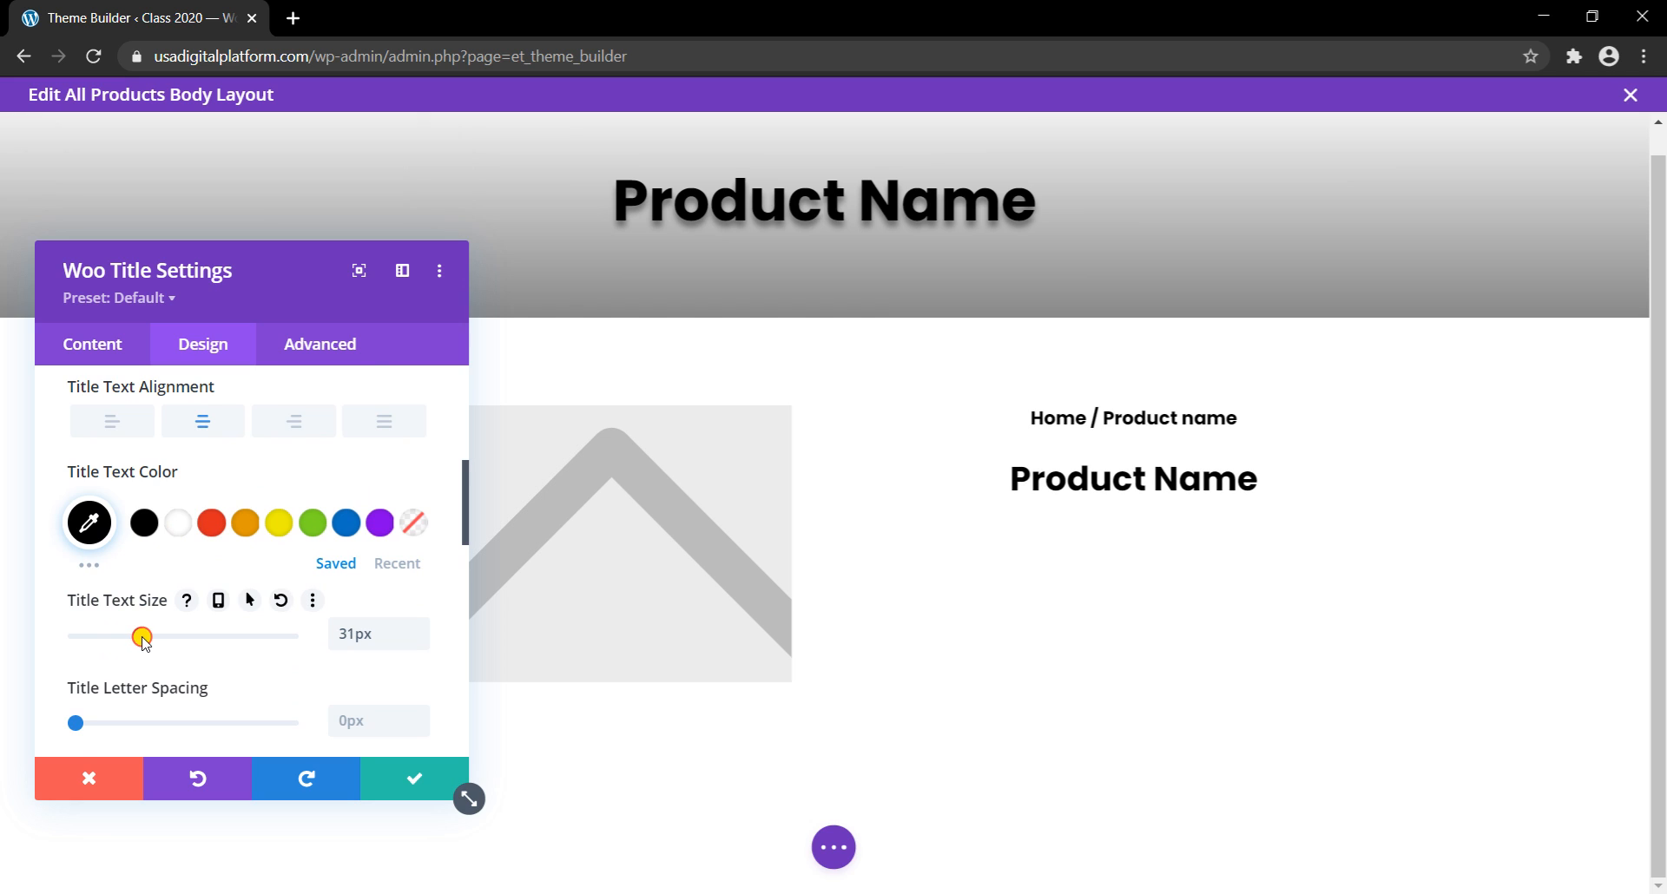
scroll(214, 599, "down", 3)
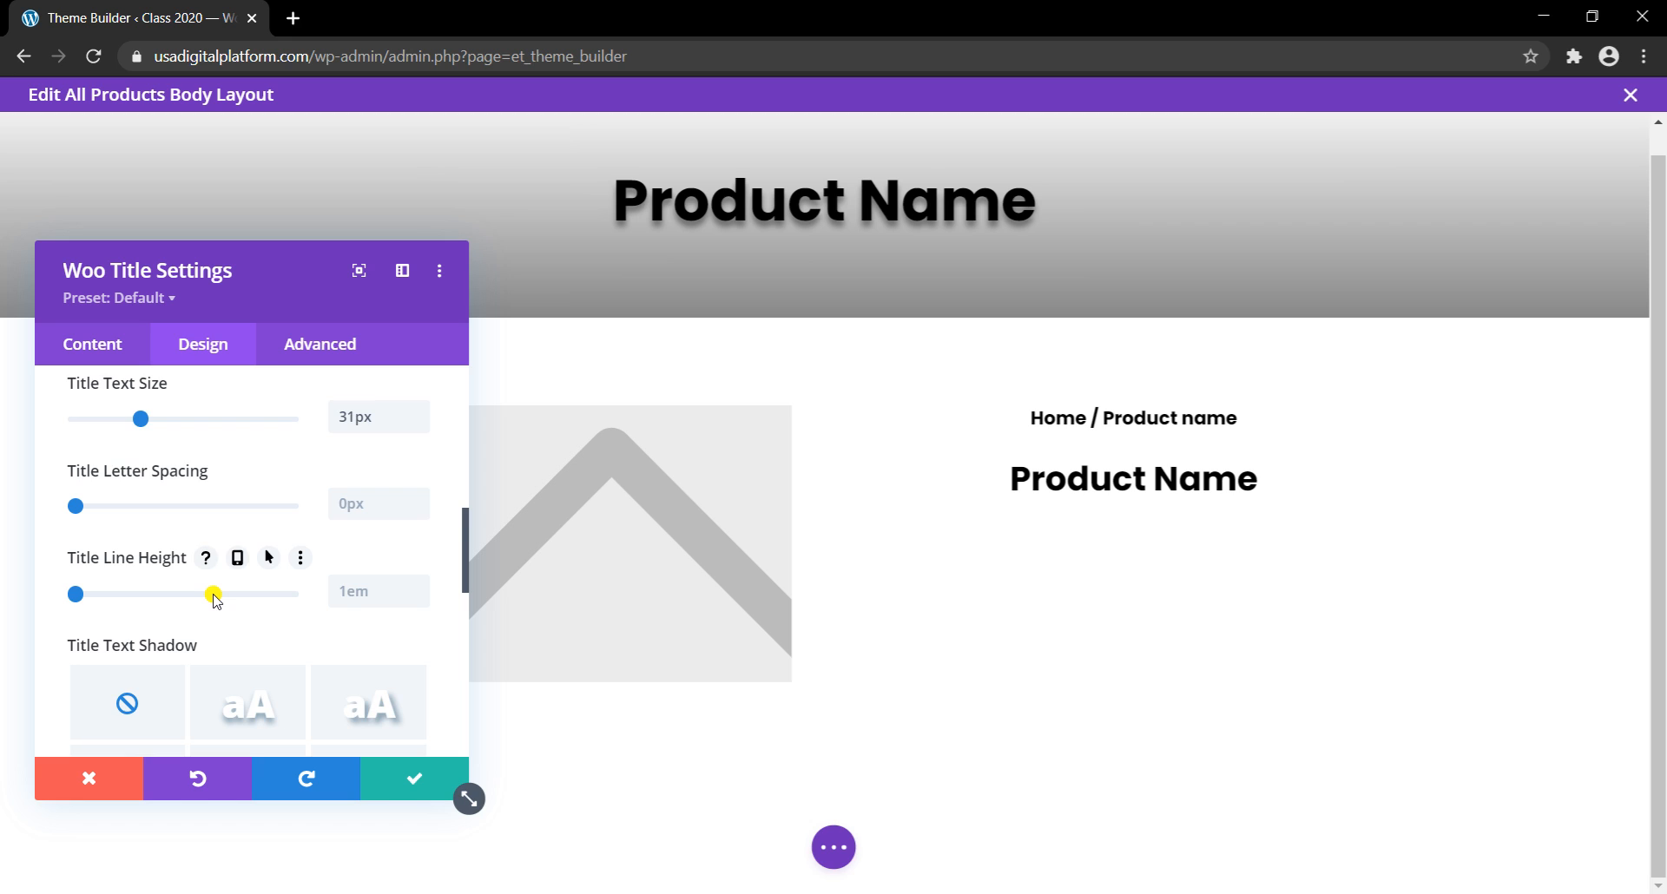
scroll(214, 599, "down", 4)
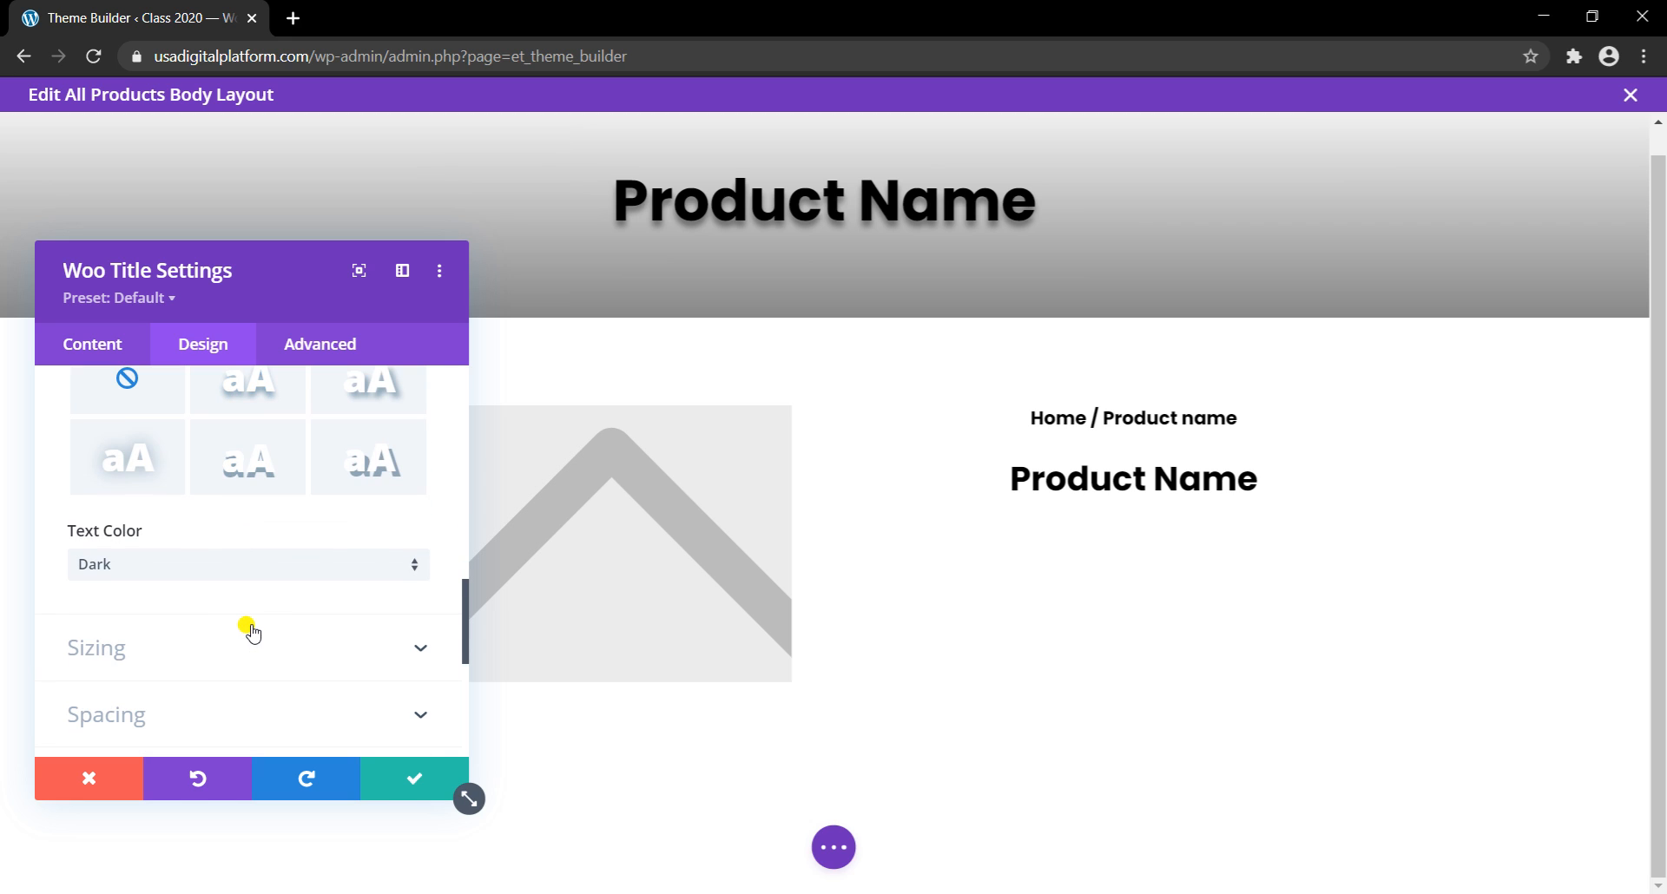
left_click(401, 797)
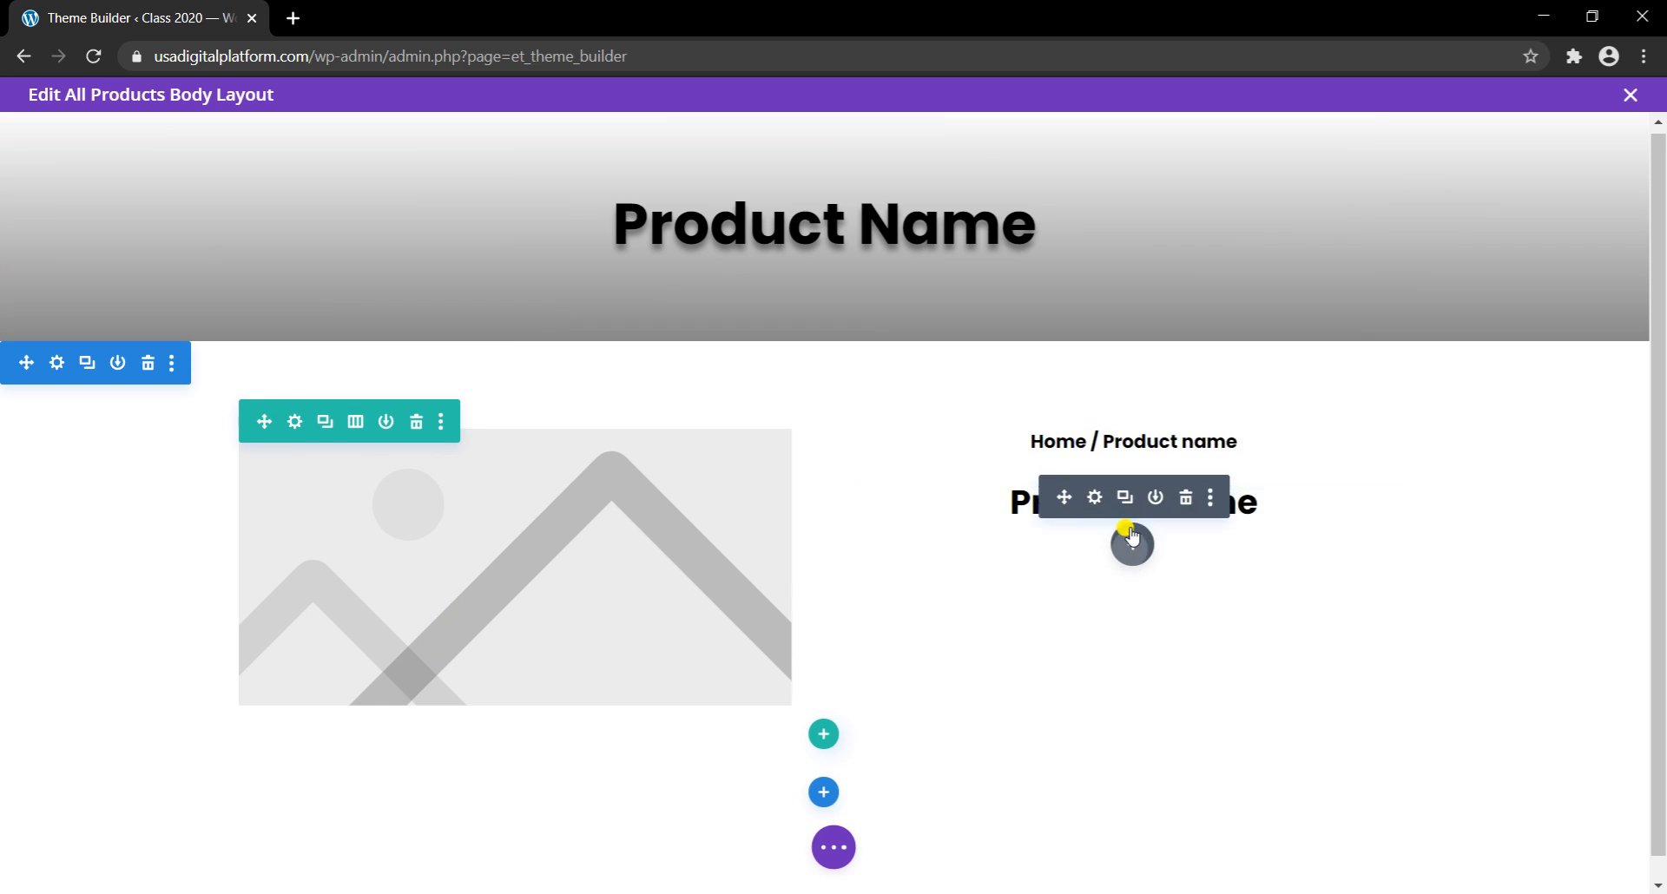
Step: Add a Woo Rating module below the product title in the second column
left_click(1132, 542)
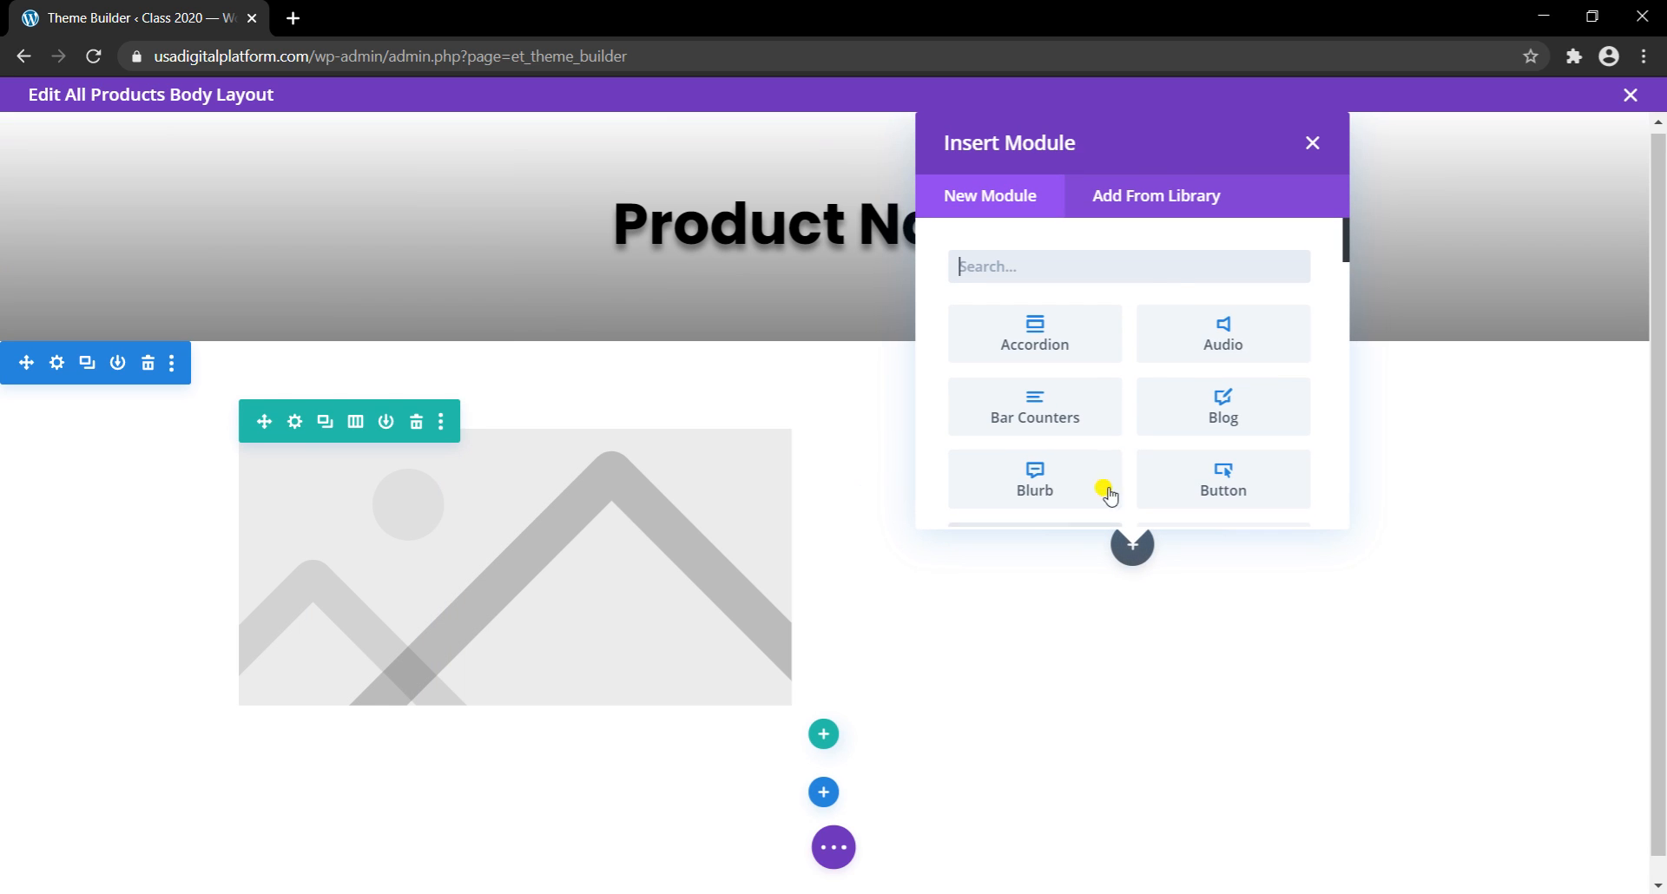
type("ra")
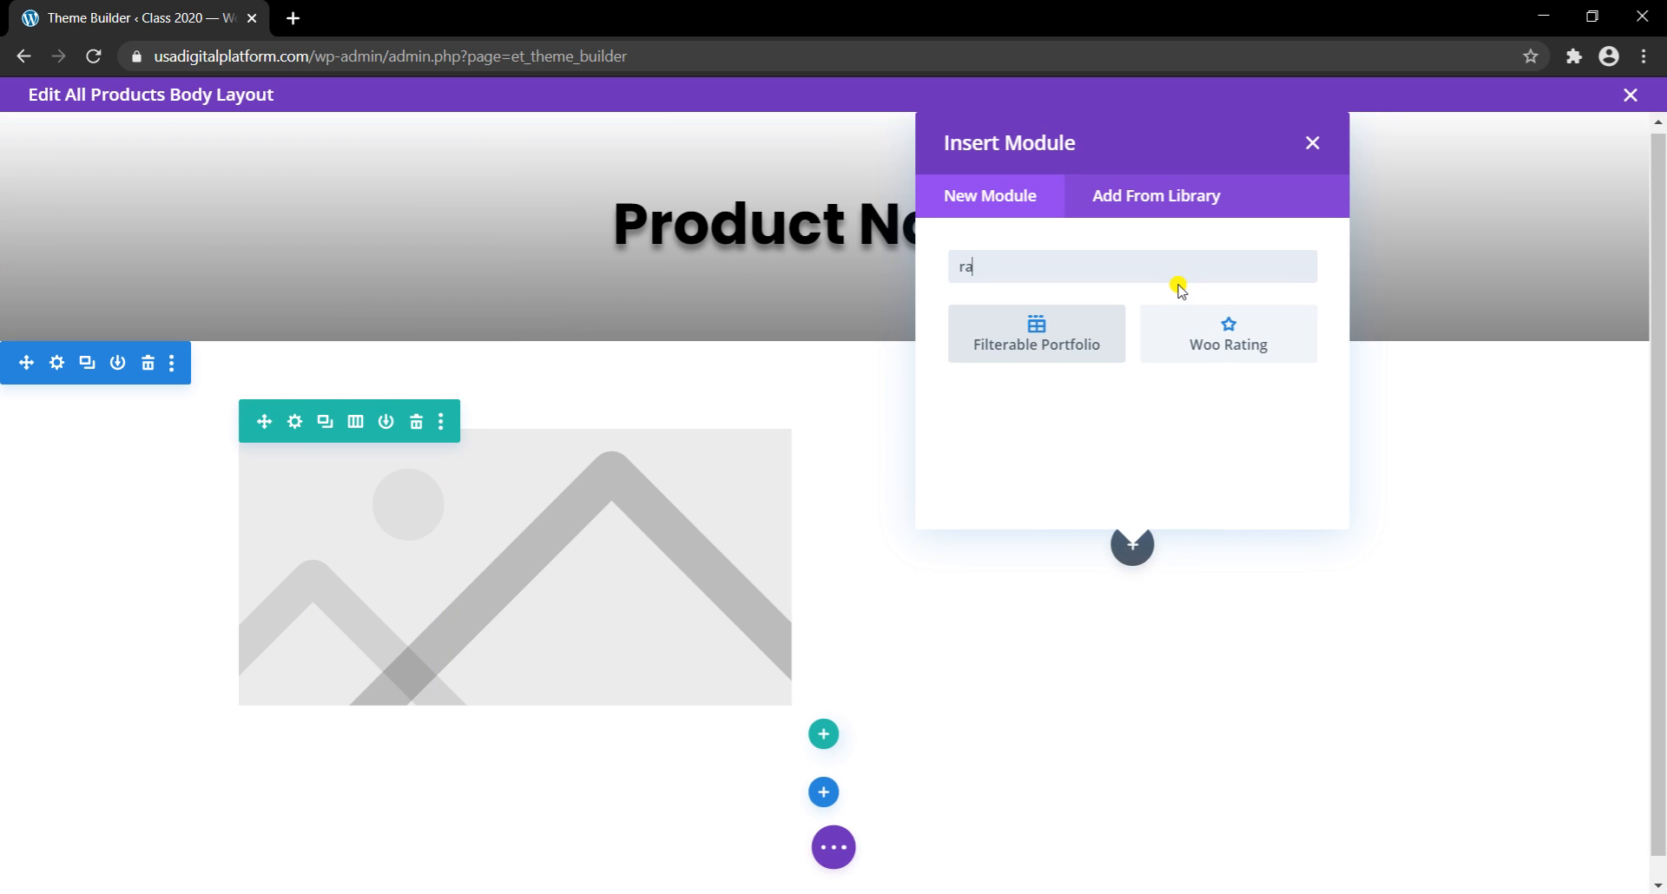
left_click(1203, 354)
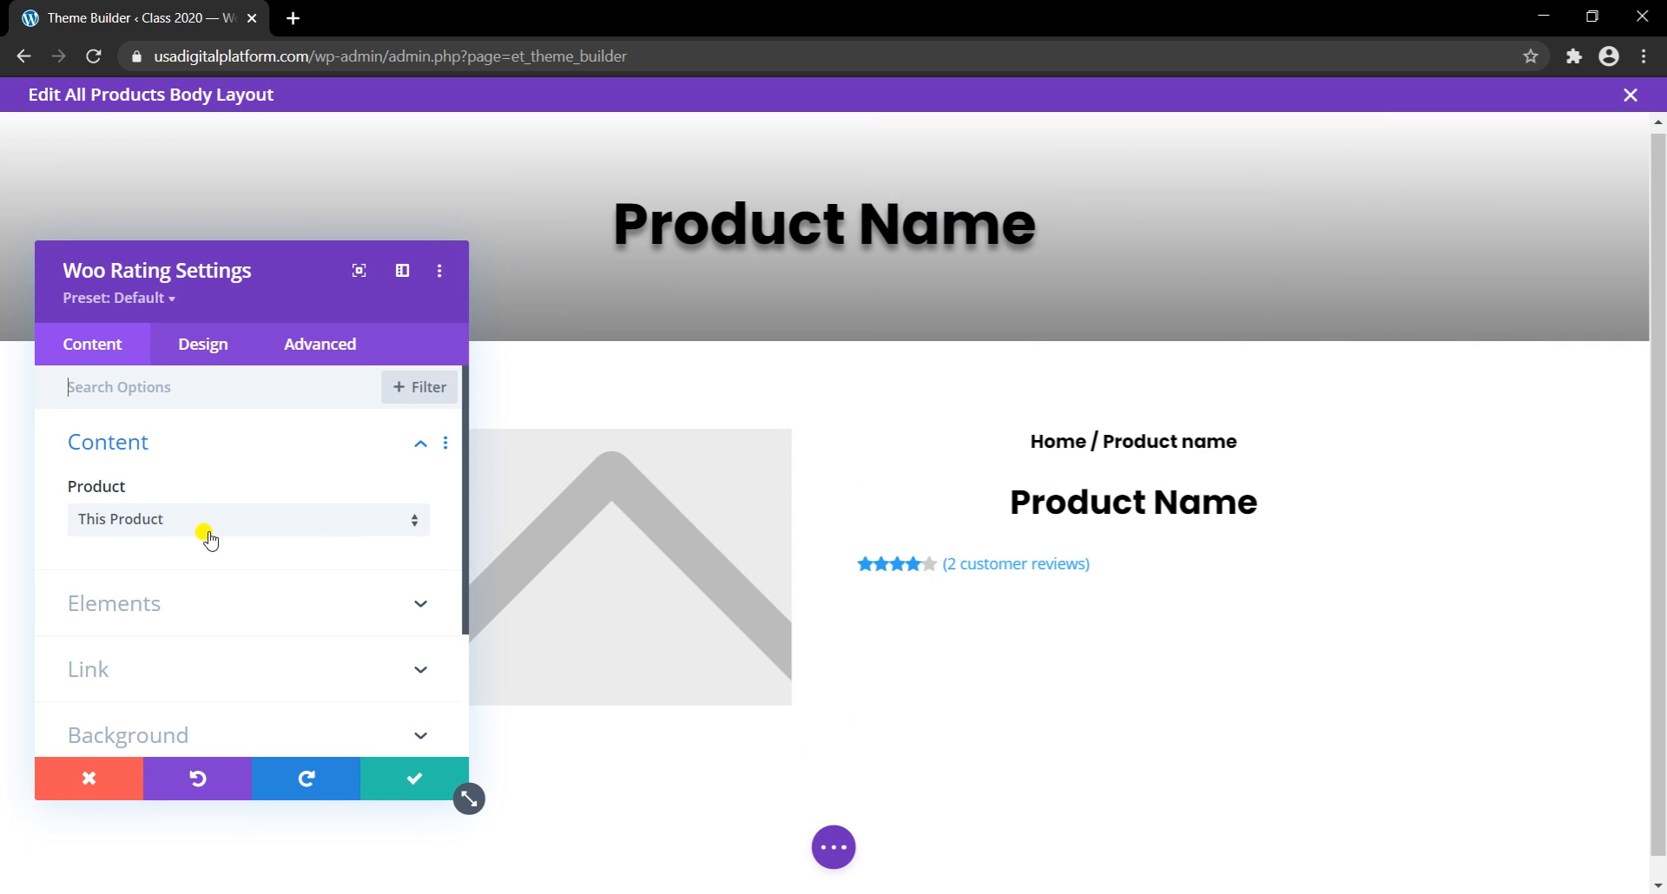
Step: Colour the rating stars black (#000000) and turn off the customer reviews count
left_click(215, 346)
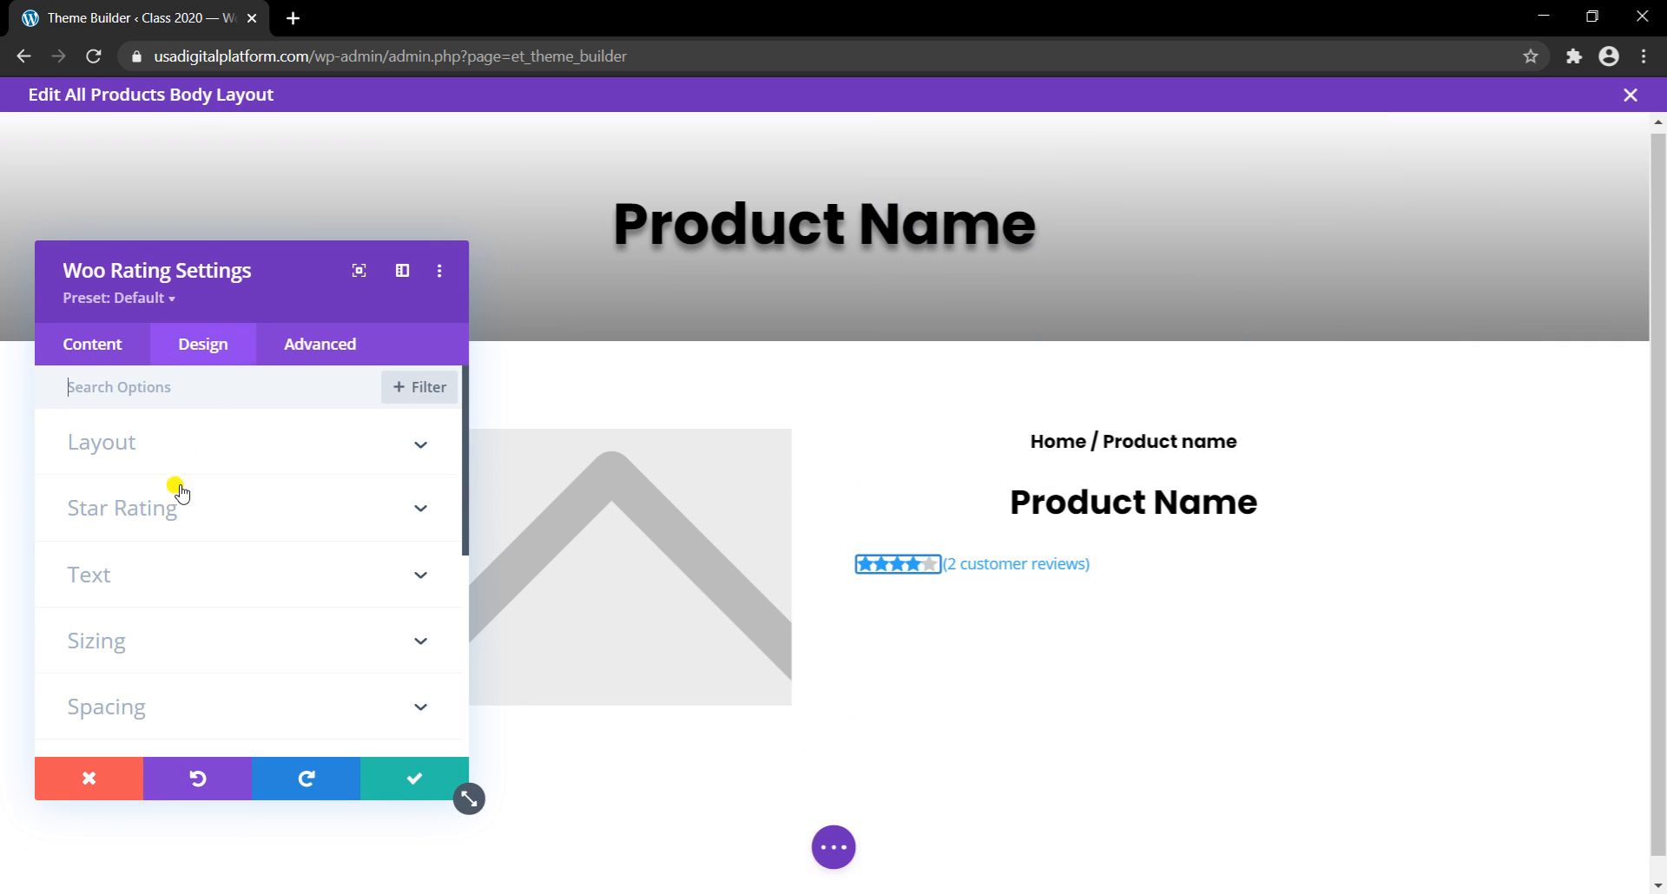
left_click(170, 513)
left_click(145, 577)
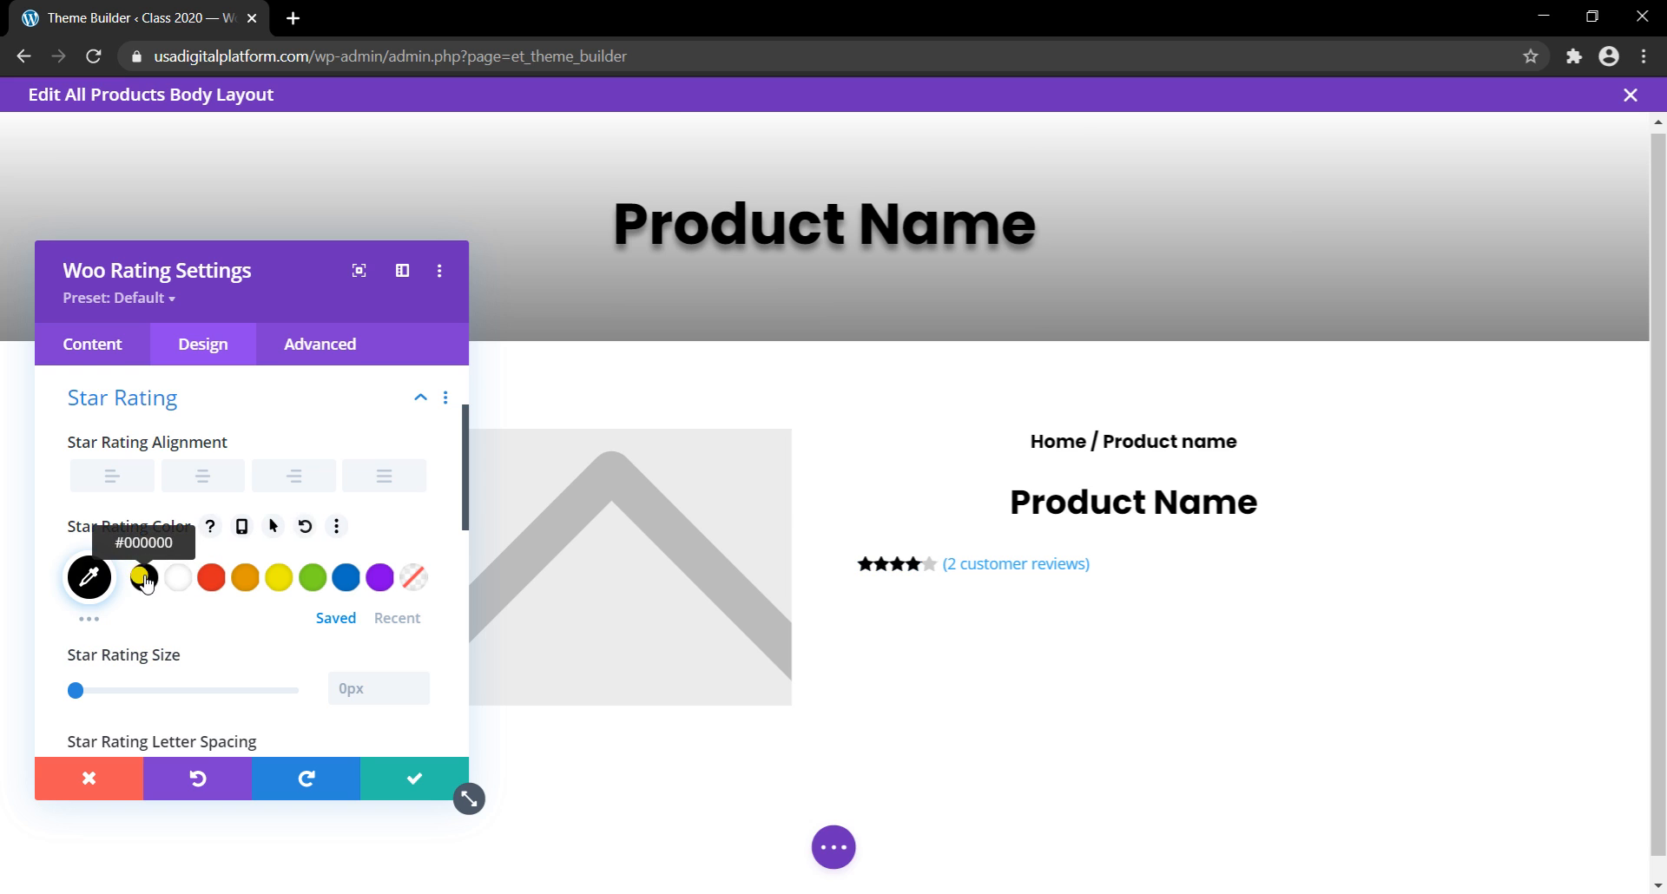
left_click(109, 344)
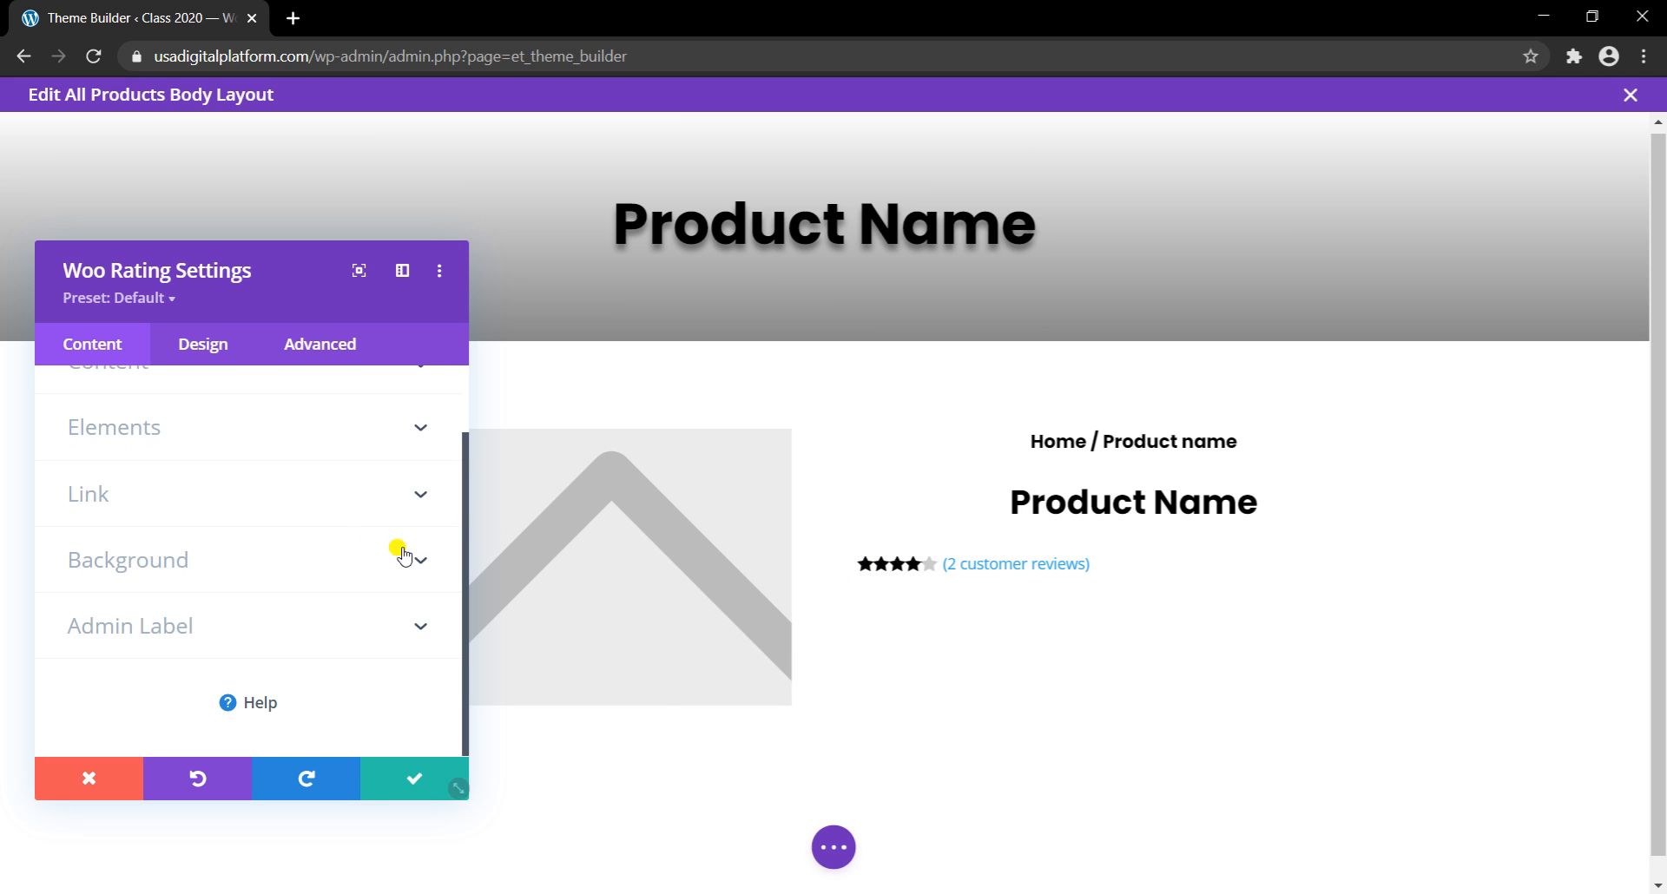
scroll(200, 543, "up", 1)
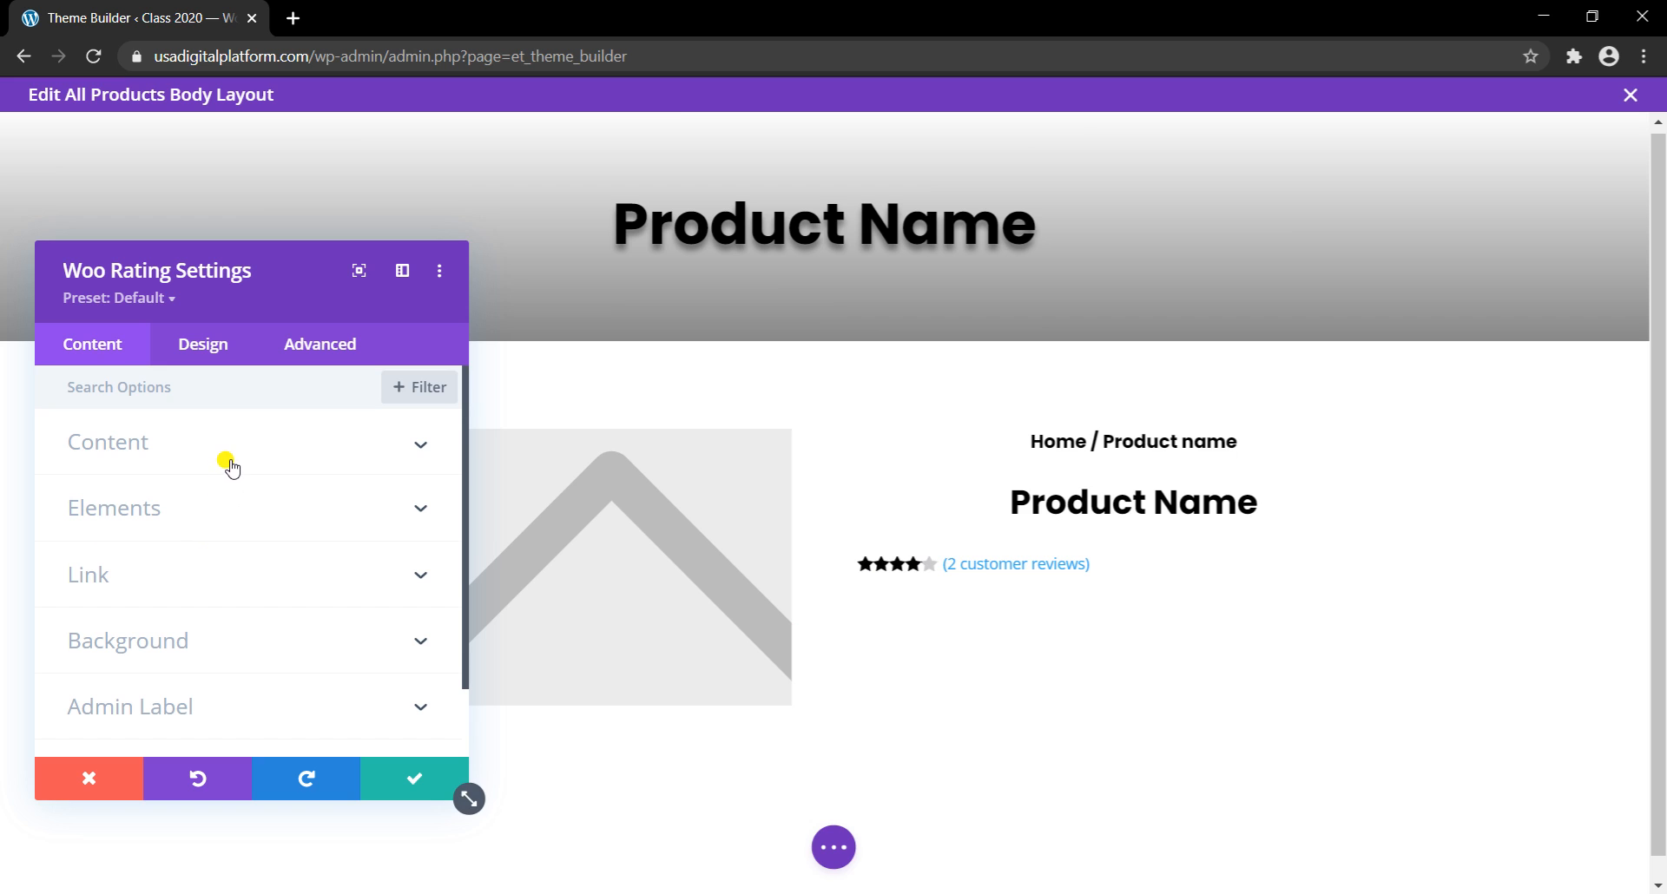
left_click(224, 512)
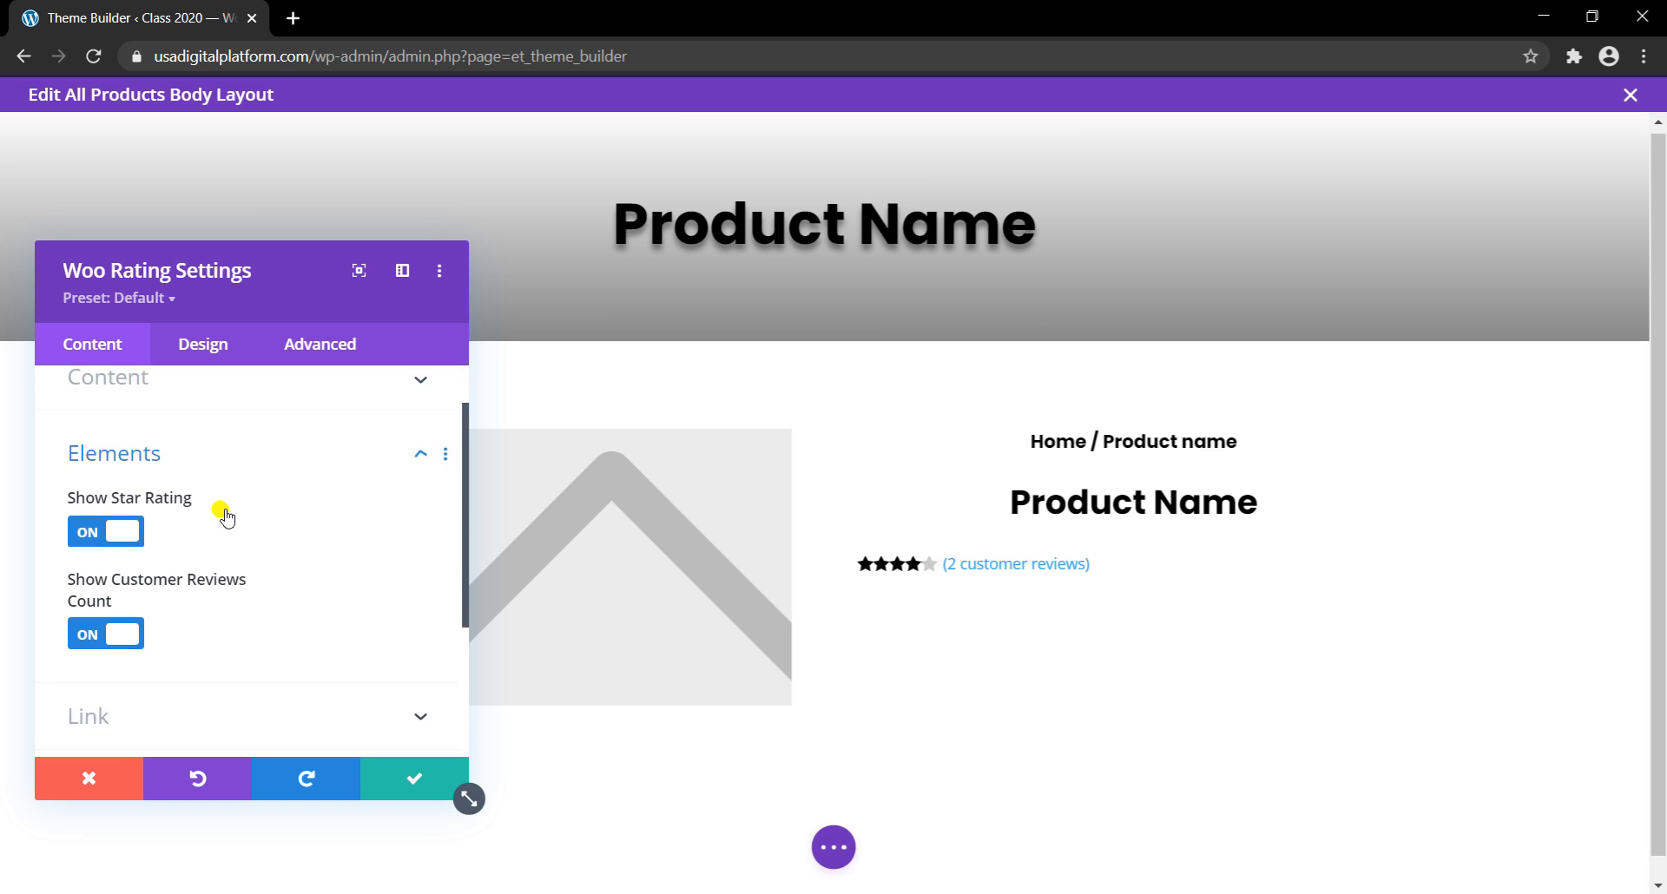
left_click(128, 578)
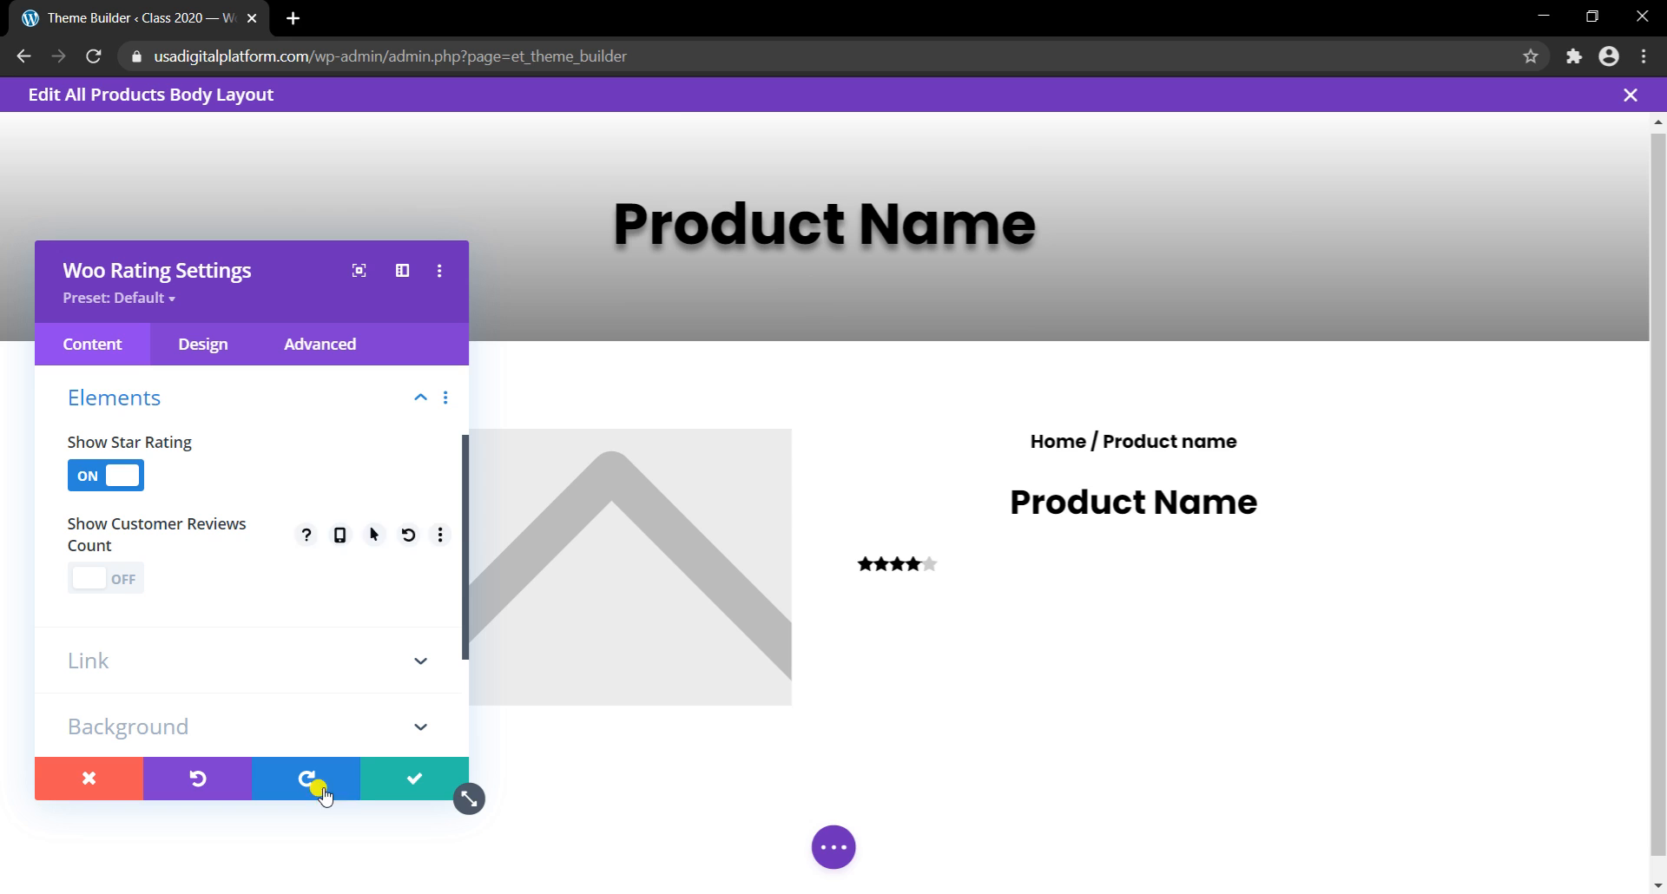
Step: Set the star rating size to 20px, center the stars and save the Woo Rating module settings
left_click(193, 348)
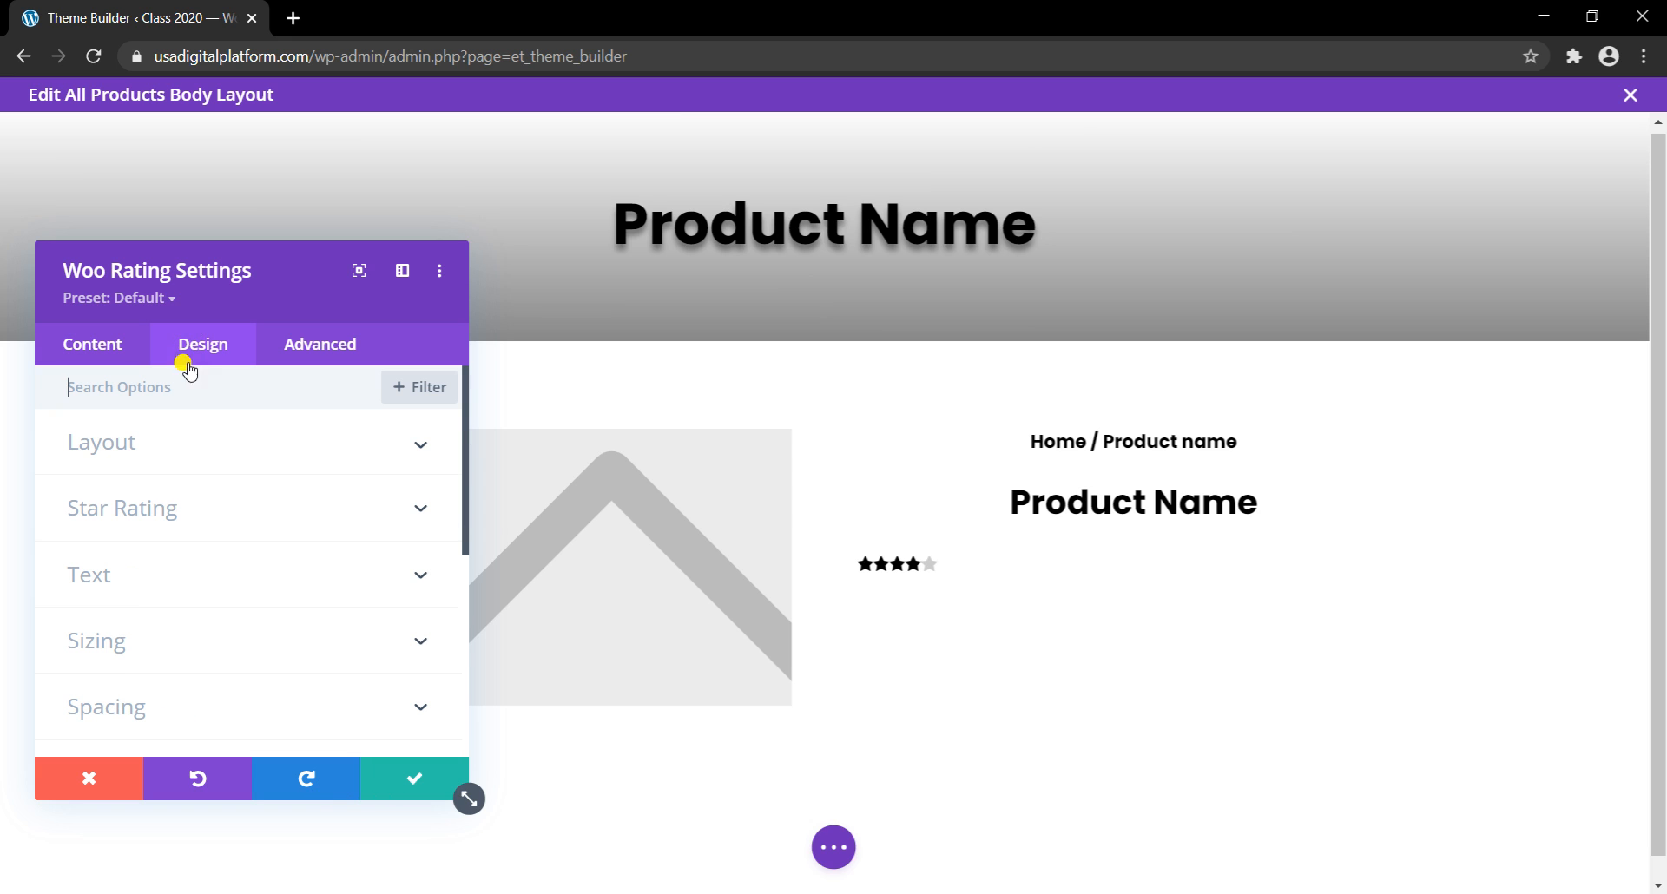
left_click(194, 495)
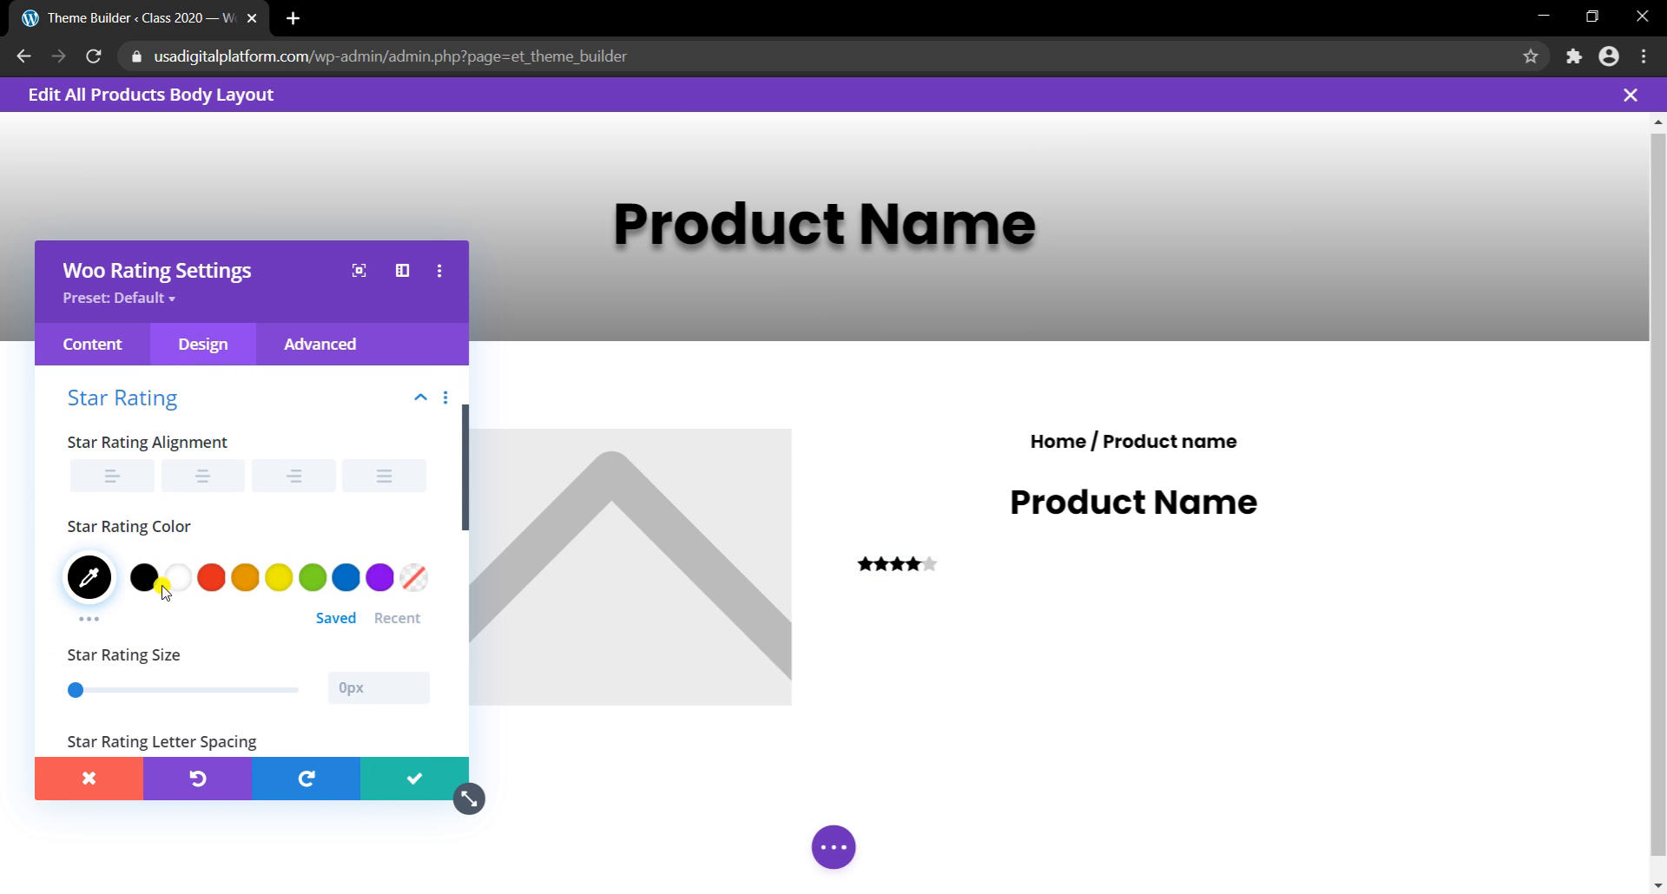
left_click_drag(76, 690, 118, 694)
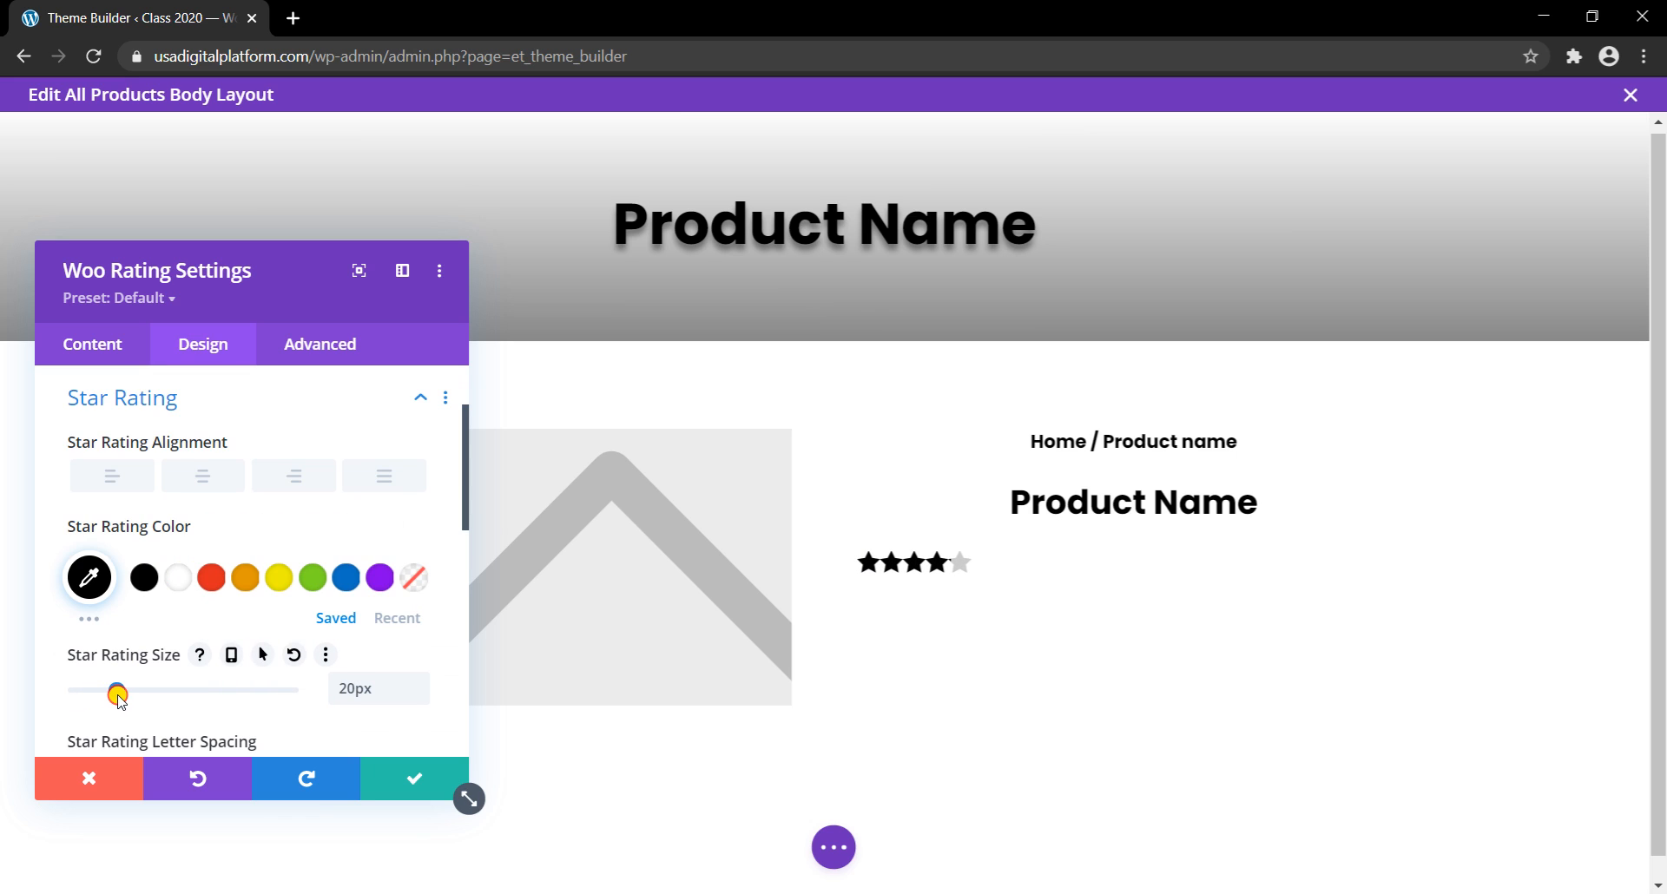
left_click(195, 479)
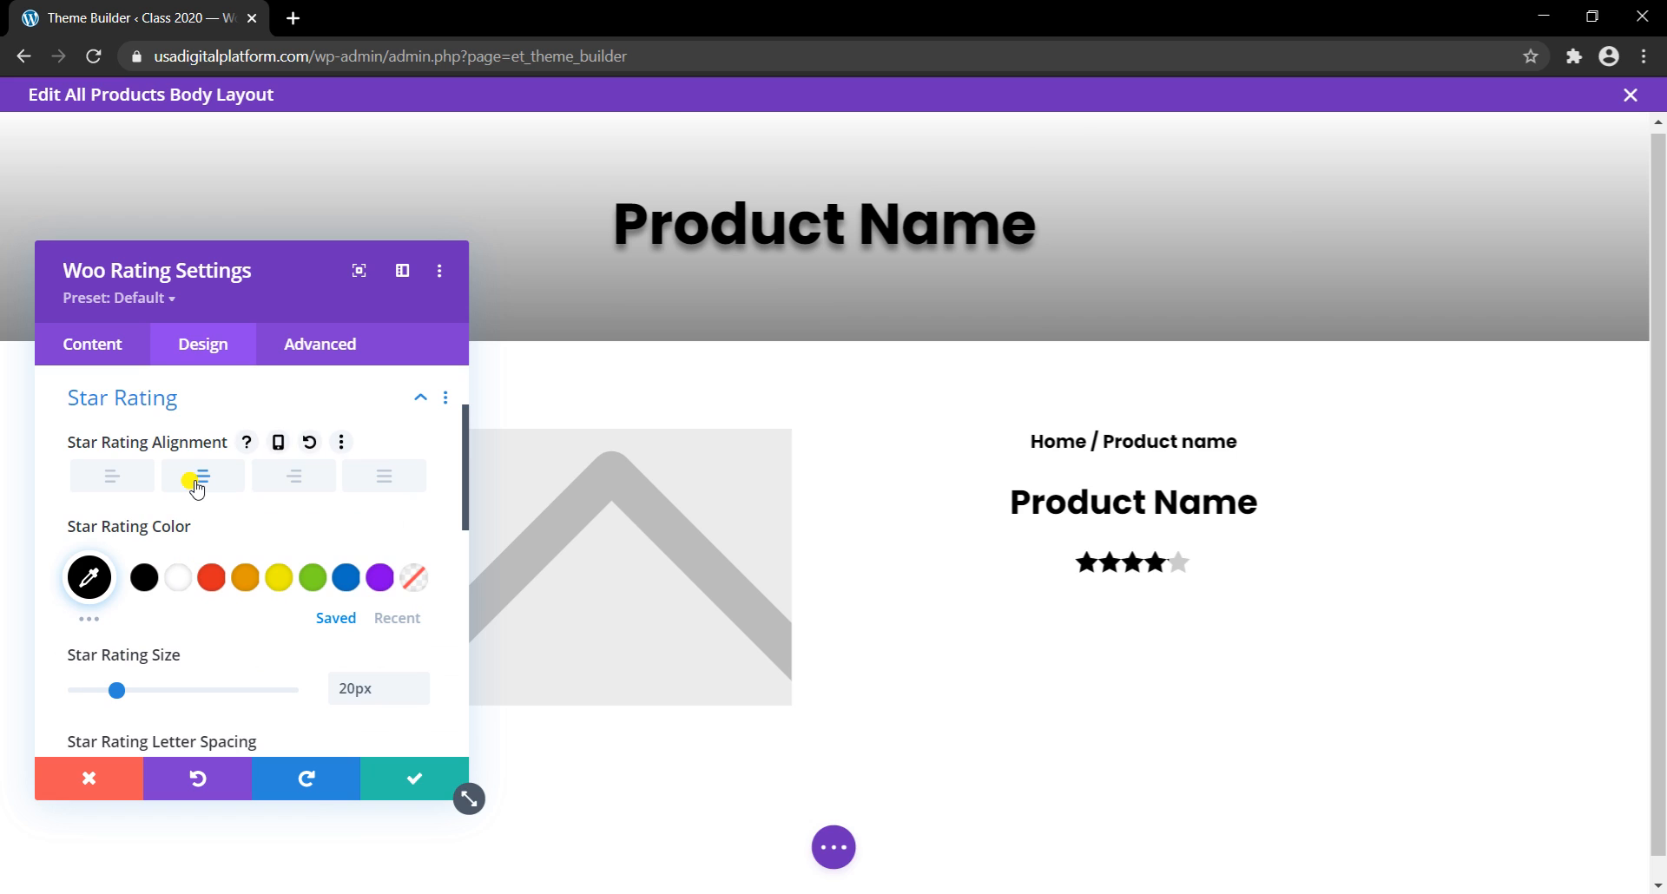
left_click(386, 778)
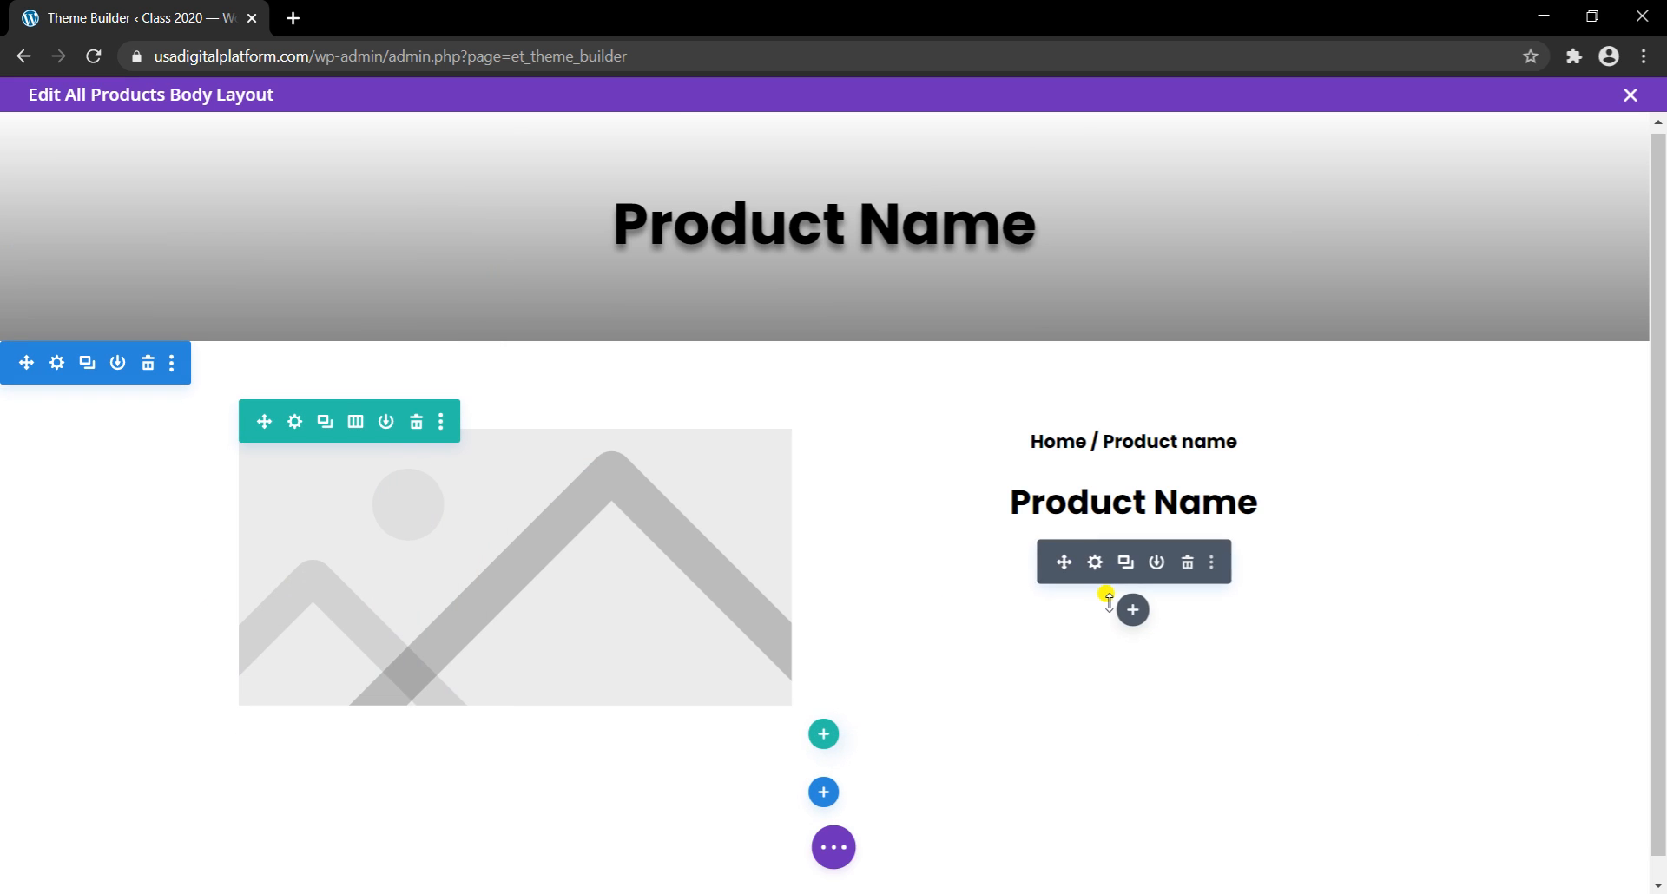
Step: Add a Woo Price module below the star rating in the second column
left_click(1131, 611)
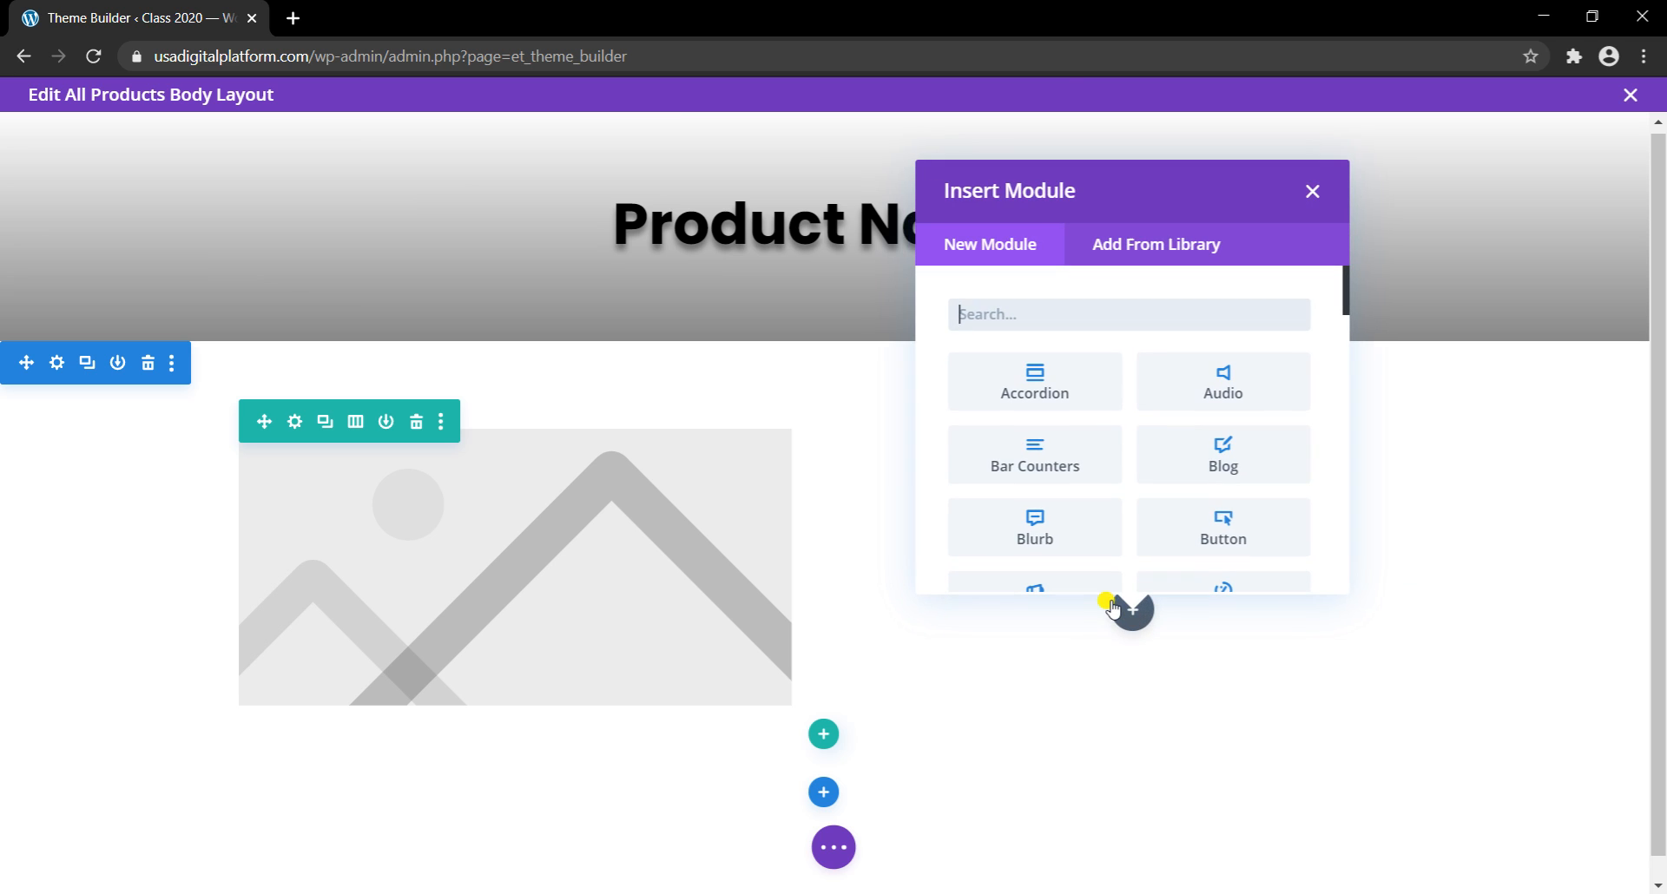
type("pri")
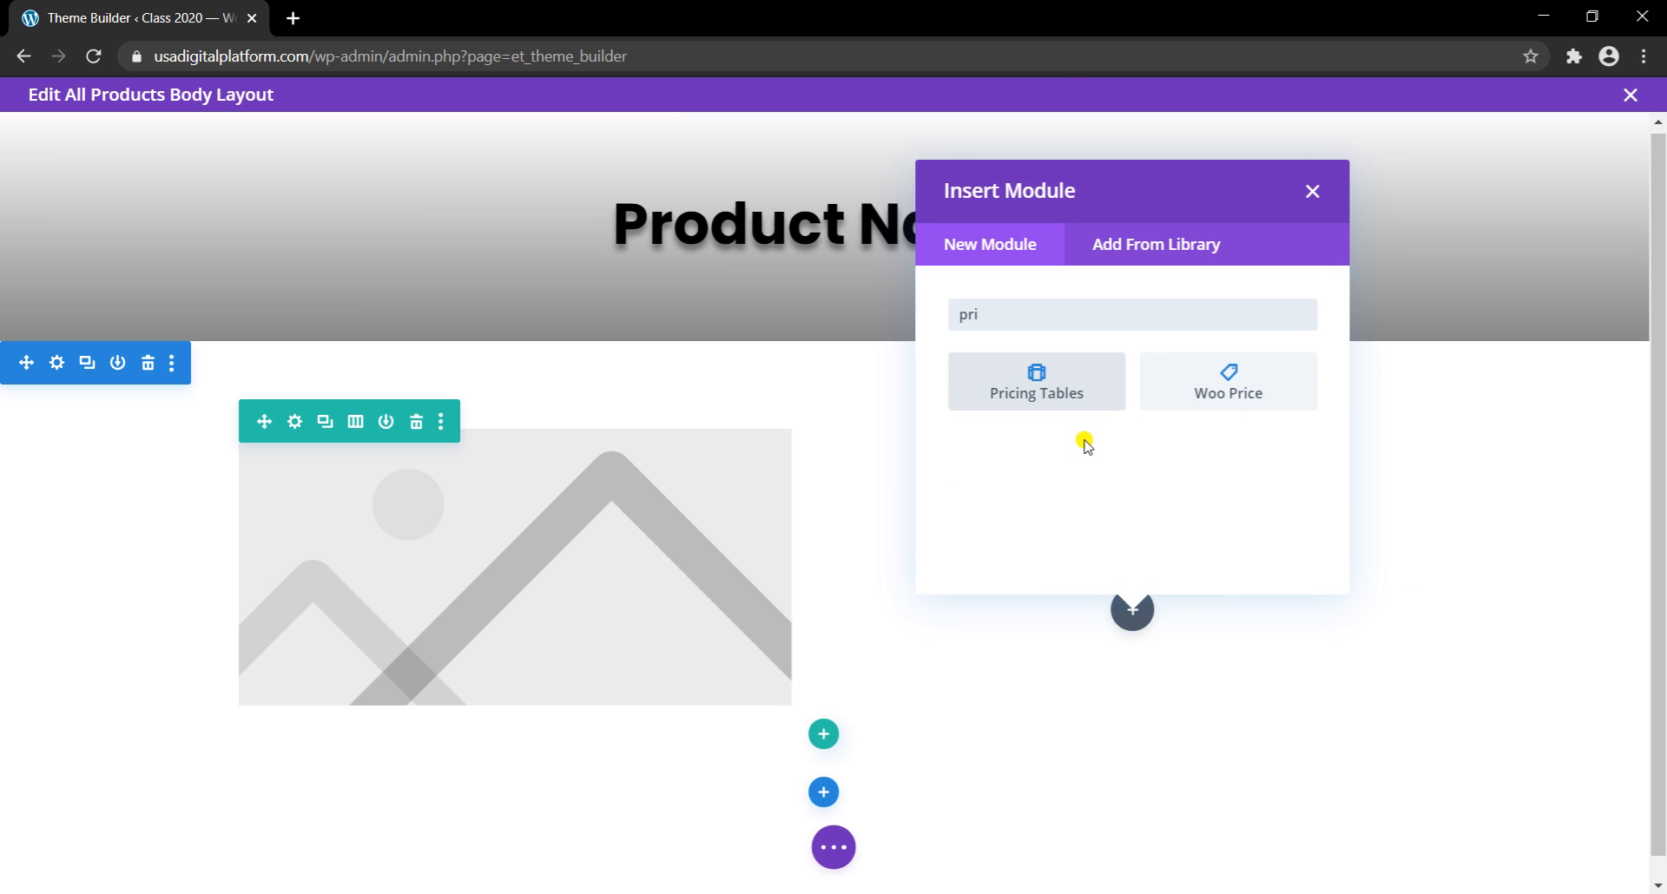
left_click(1161, 384)
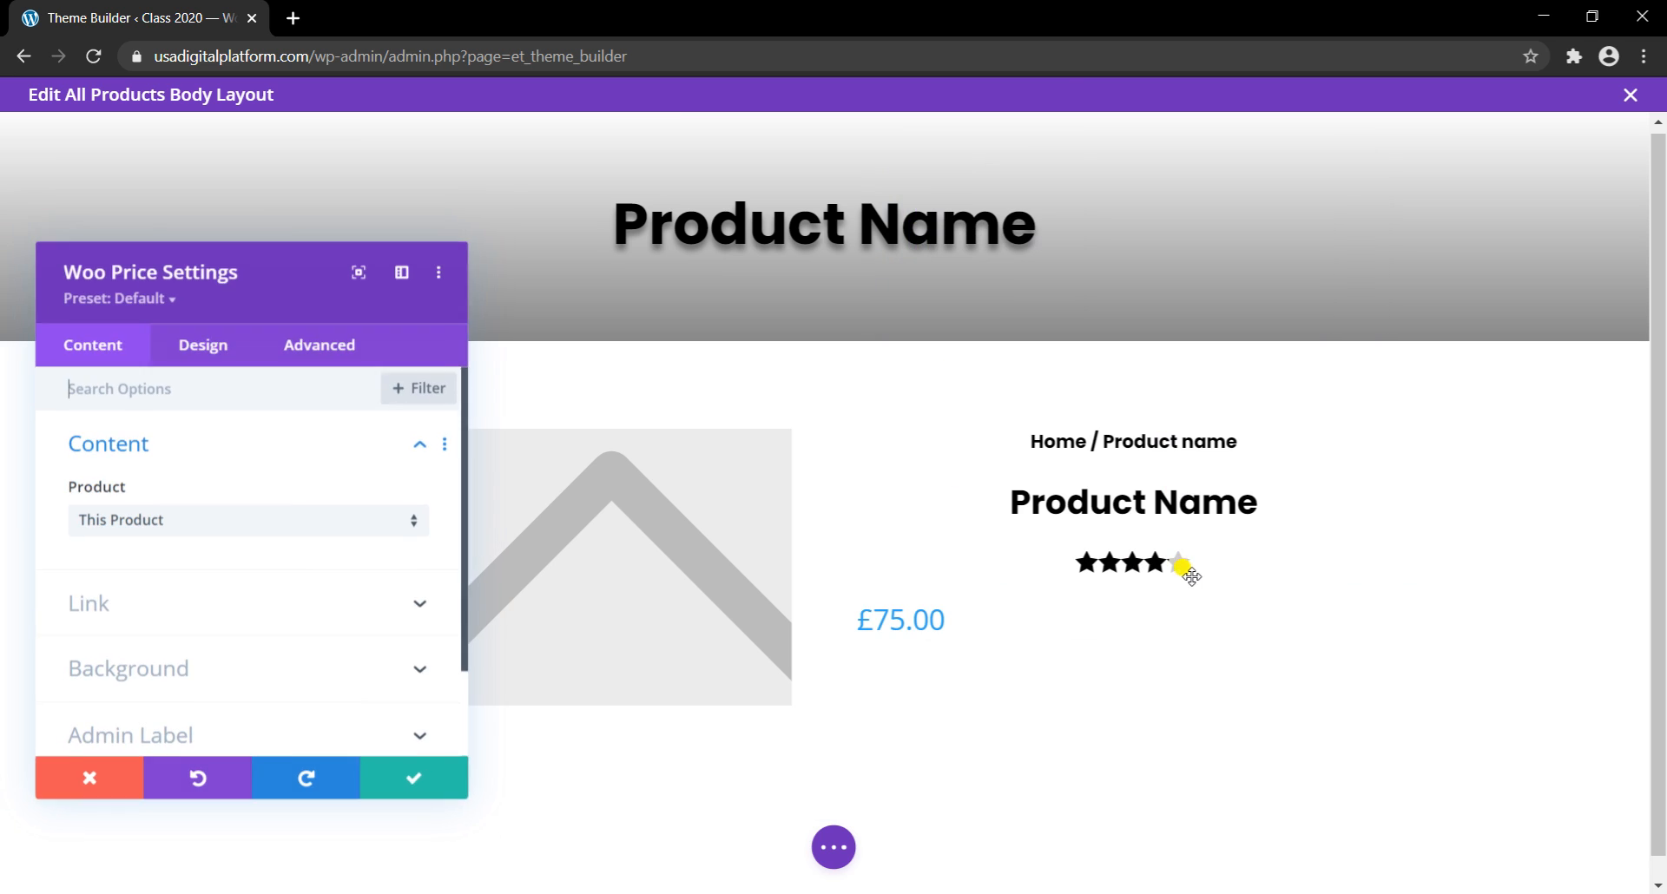
Step: Set the Woo Price module's price text font to Poppins
left_click(187, 356)
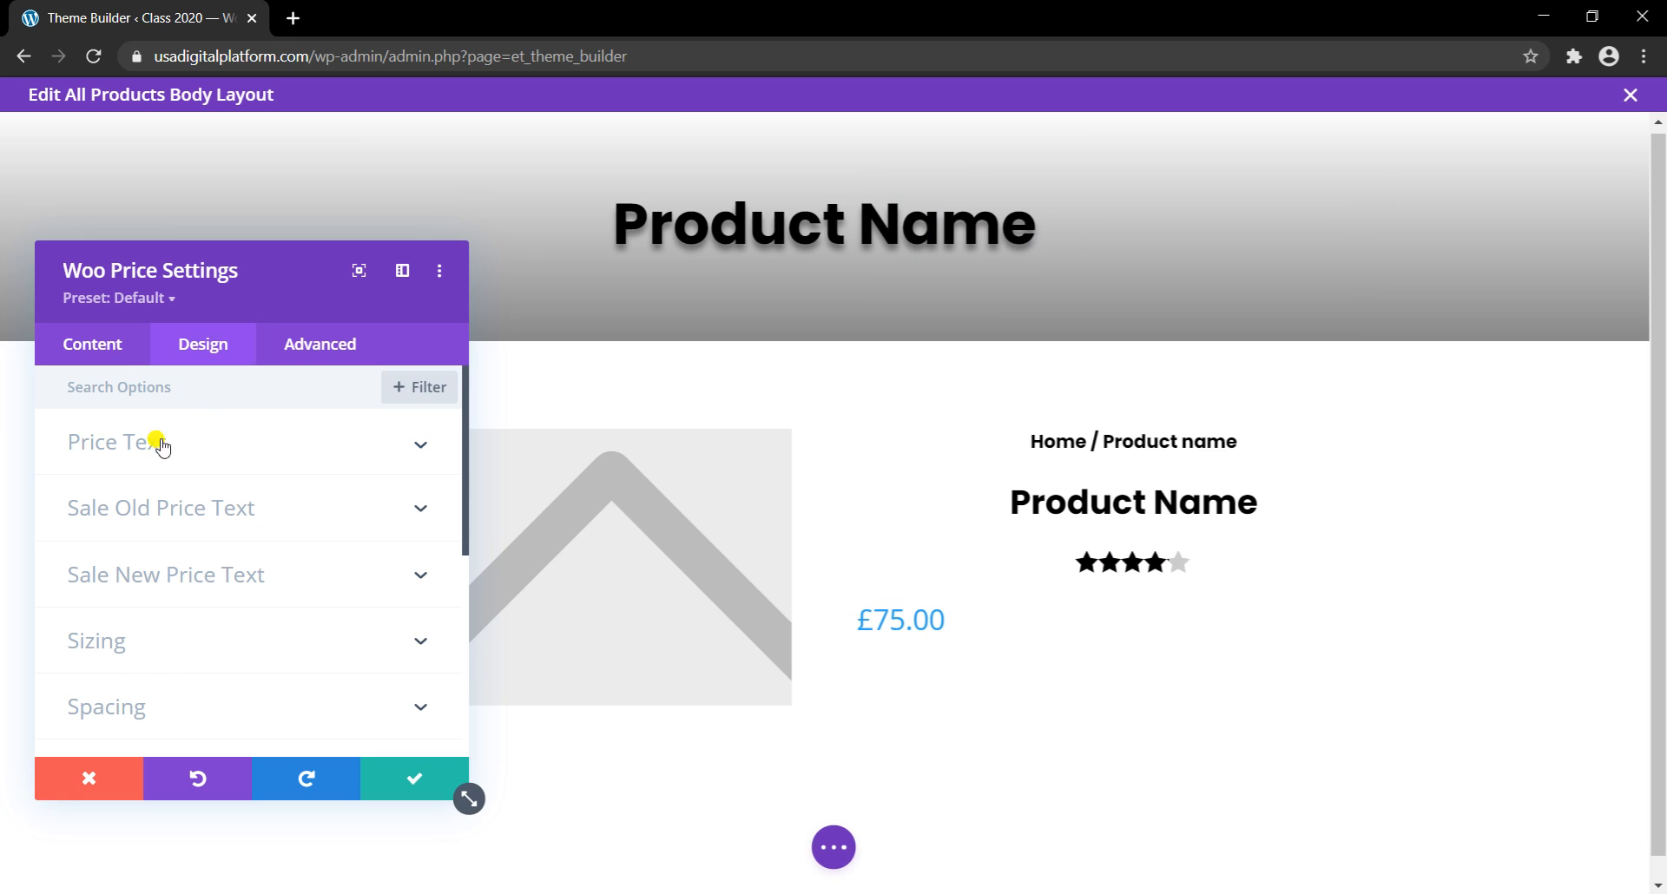
left_click(111, 352)
left_click(205, 357)
left_click(195, 453)
left_click(210, 521)
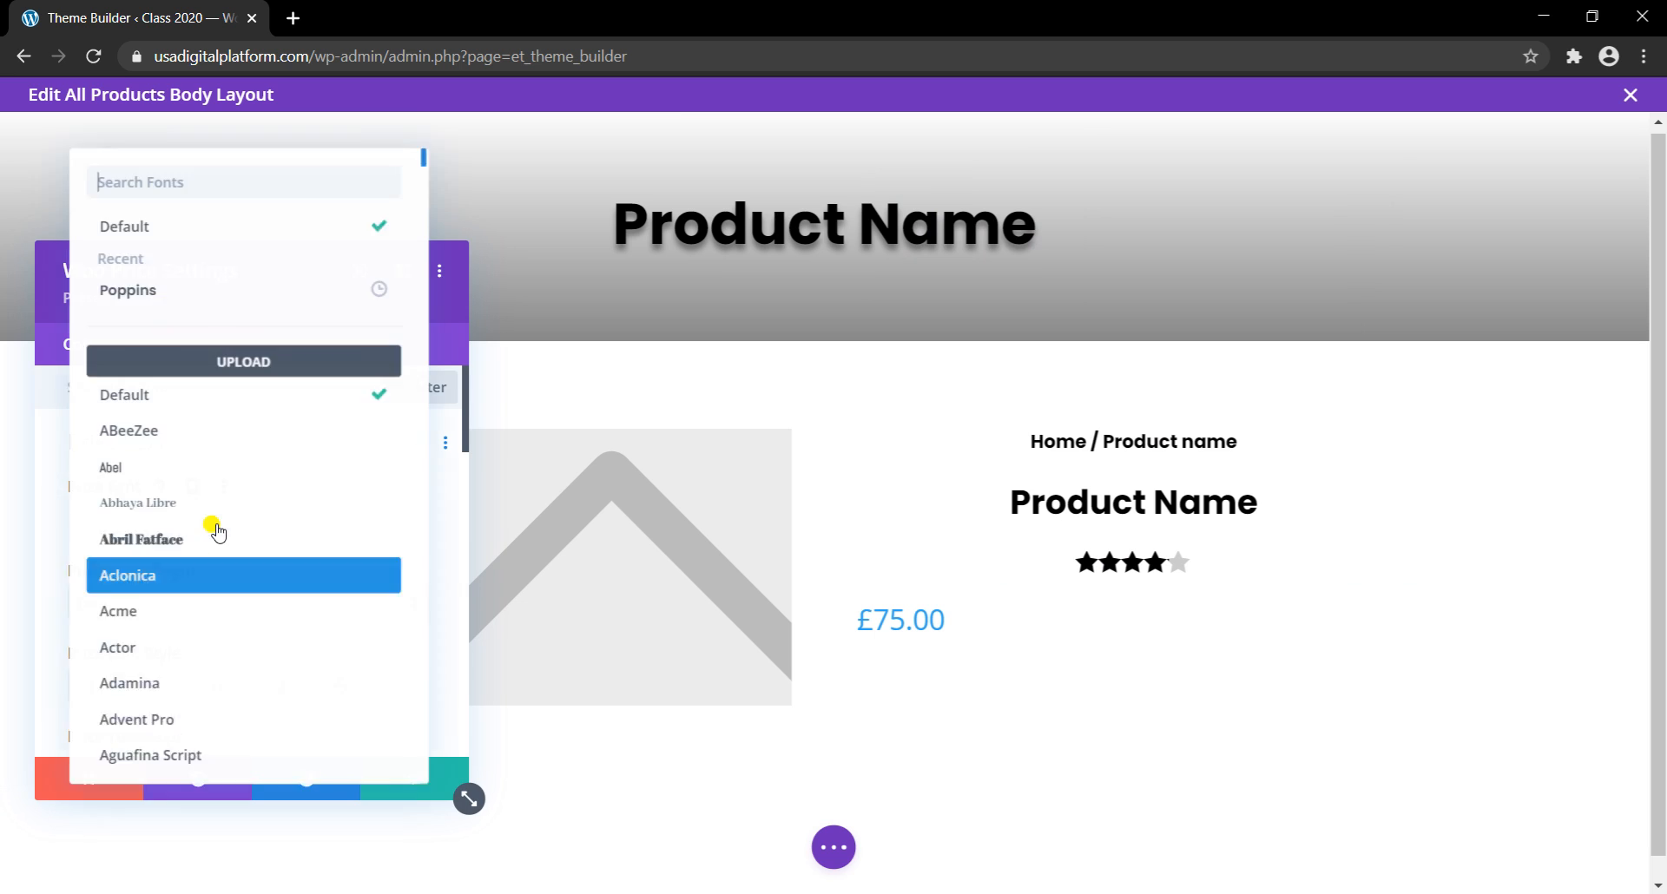
left_click(169, 289)
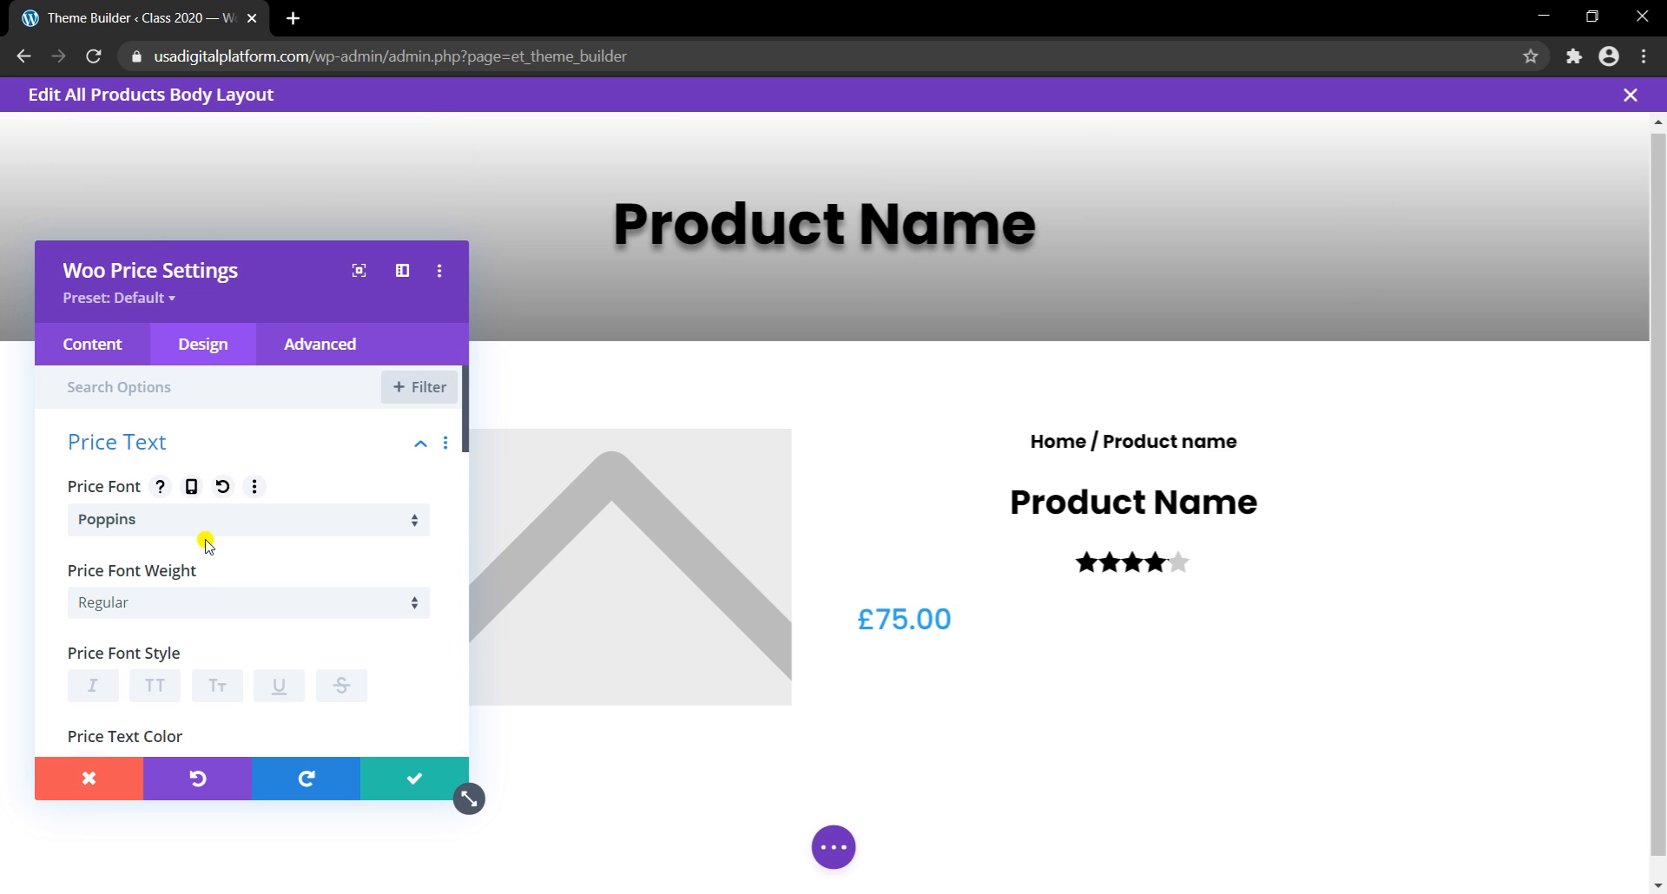
Step: Set the price text's font weight to Bold and colour it purple from the saved swatches
left_click(197, 602)
left_click(175, 685)
scroll(227, 601, "down", 3)
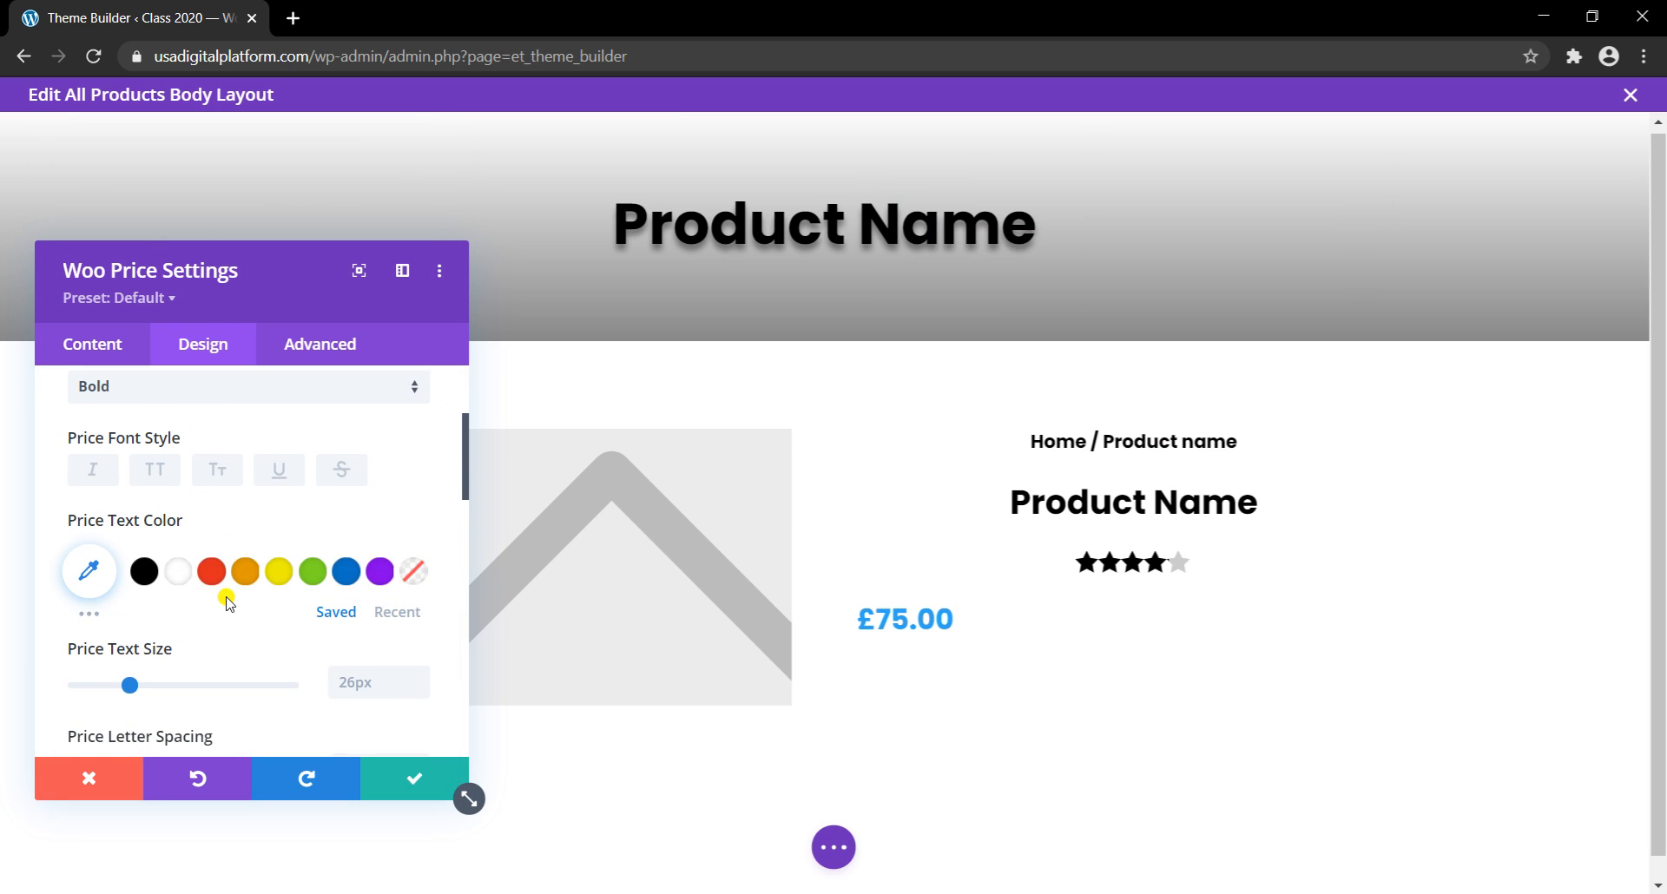
left_click(144, 572)
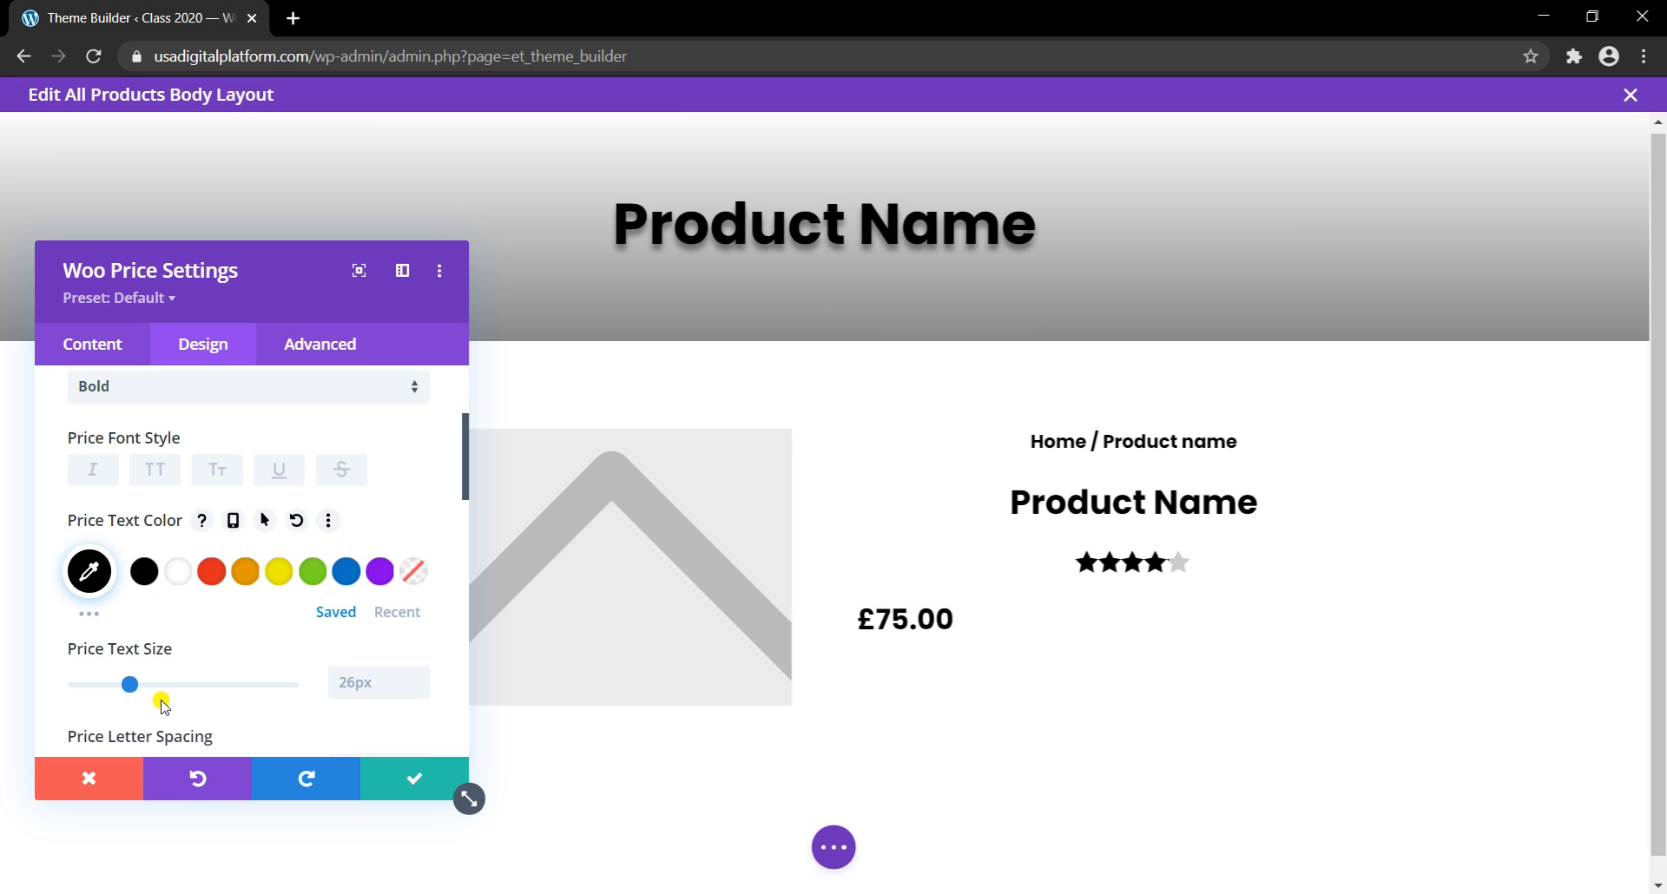
left_click(379, 572)
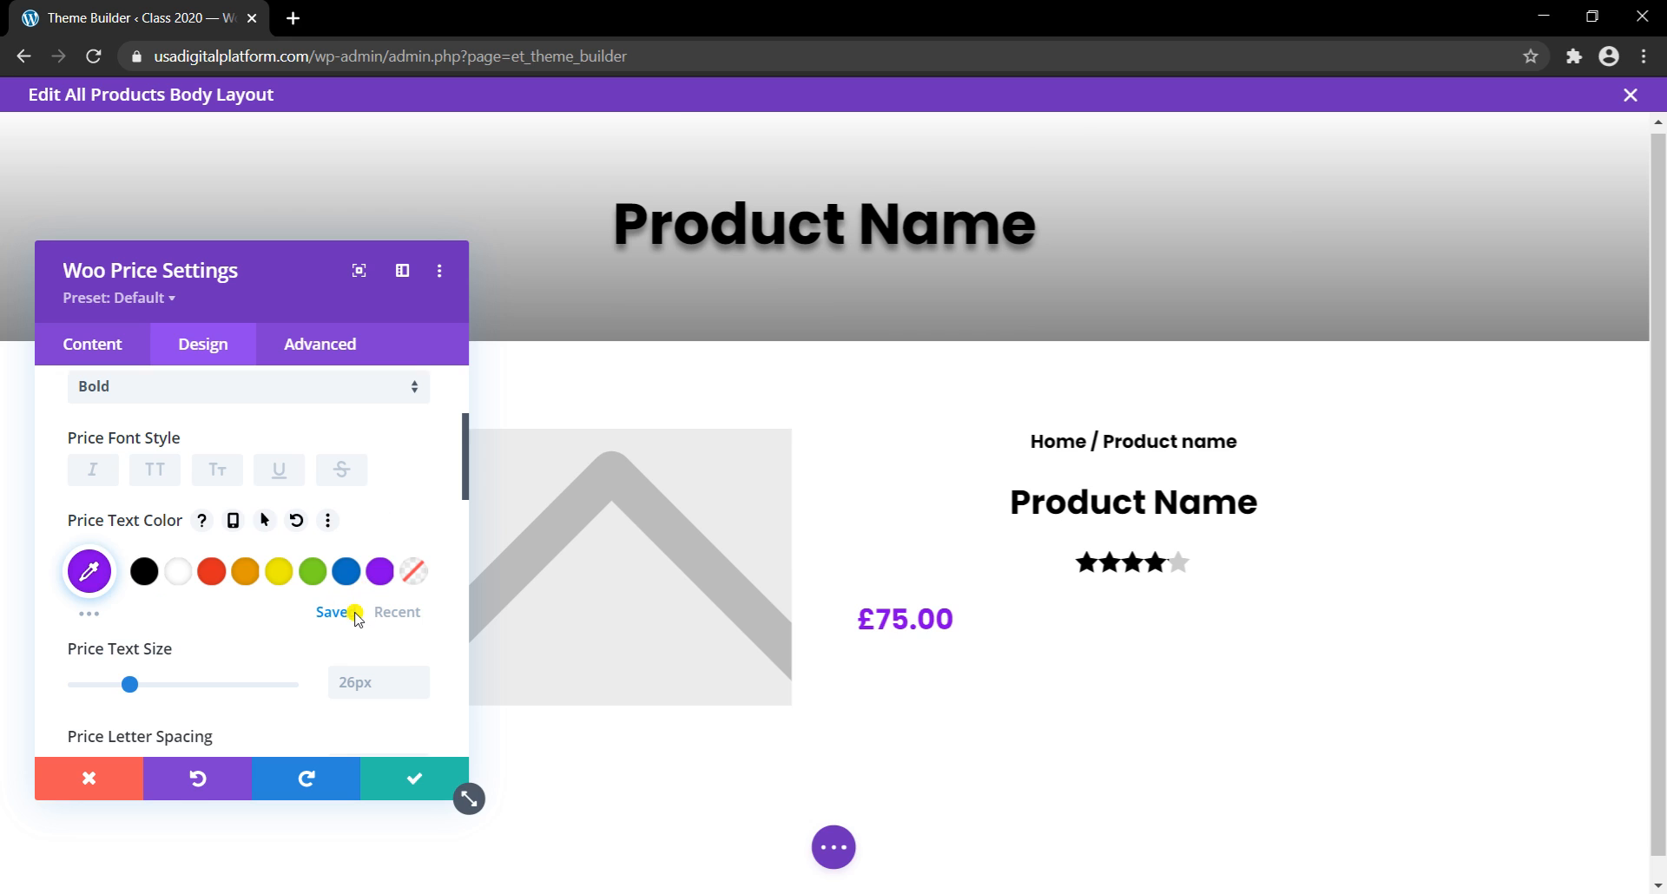
Step: Center the price text and save the Woo Price module settings
scroll(227, 668, "down", 5)
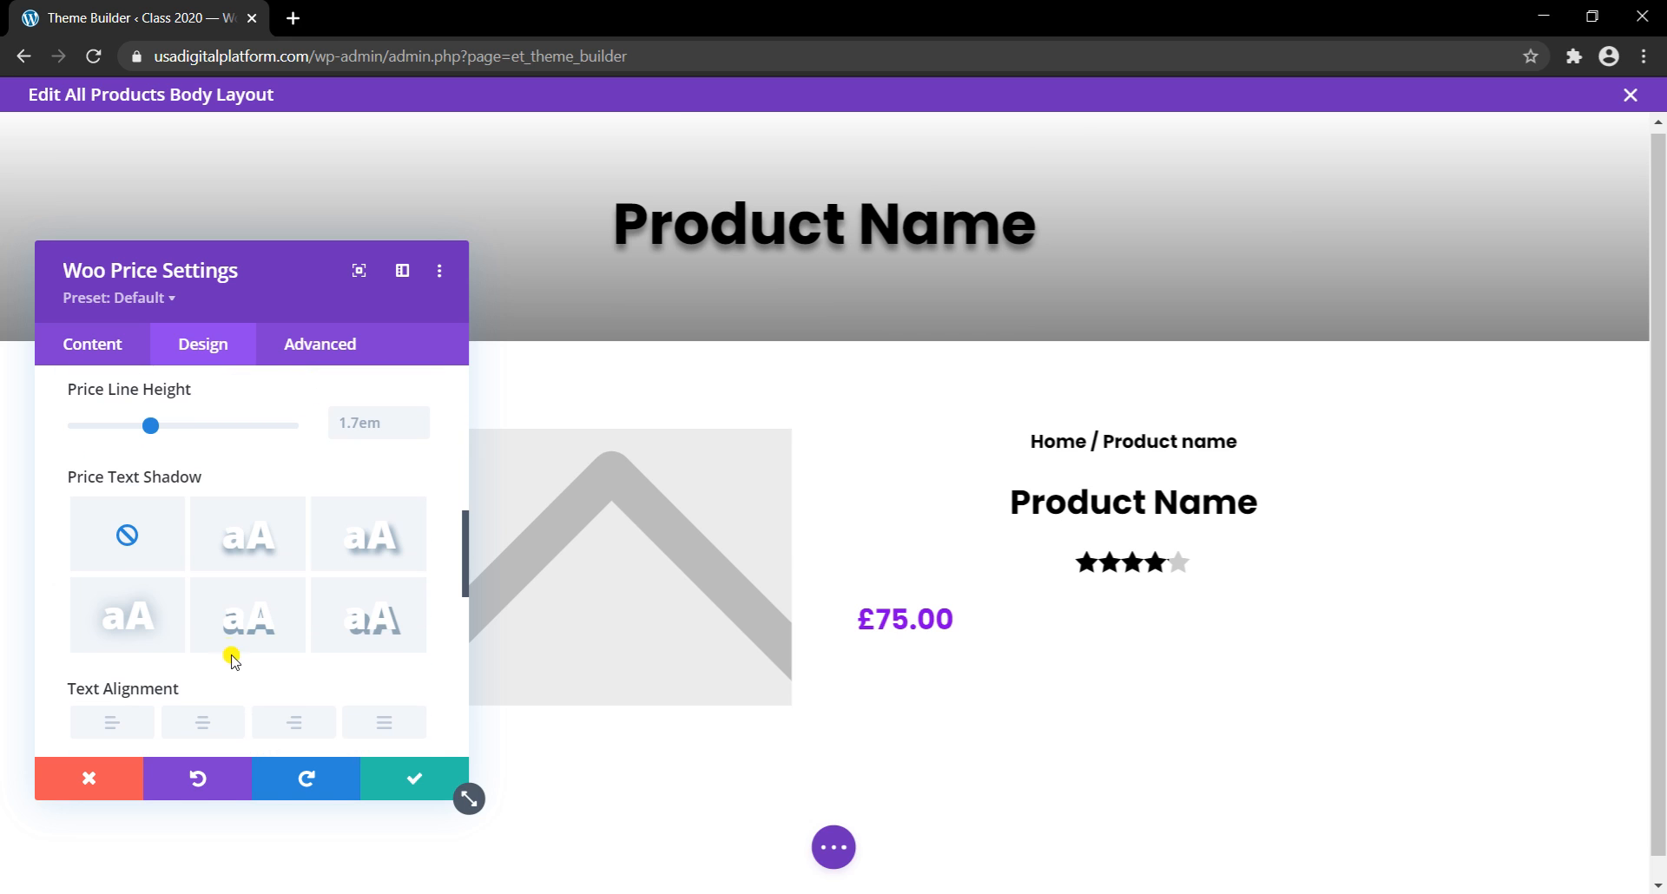
scroll(235, 625, "down", 2)
left_click(219, 614)
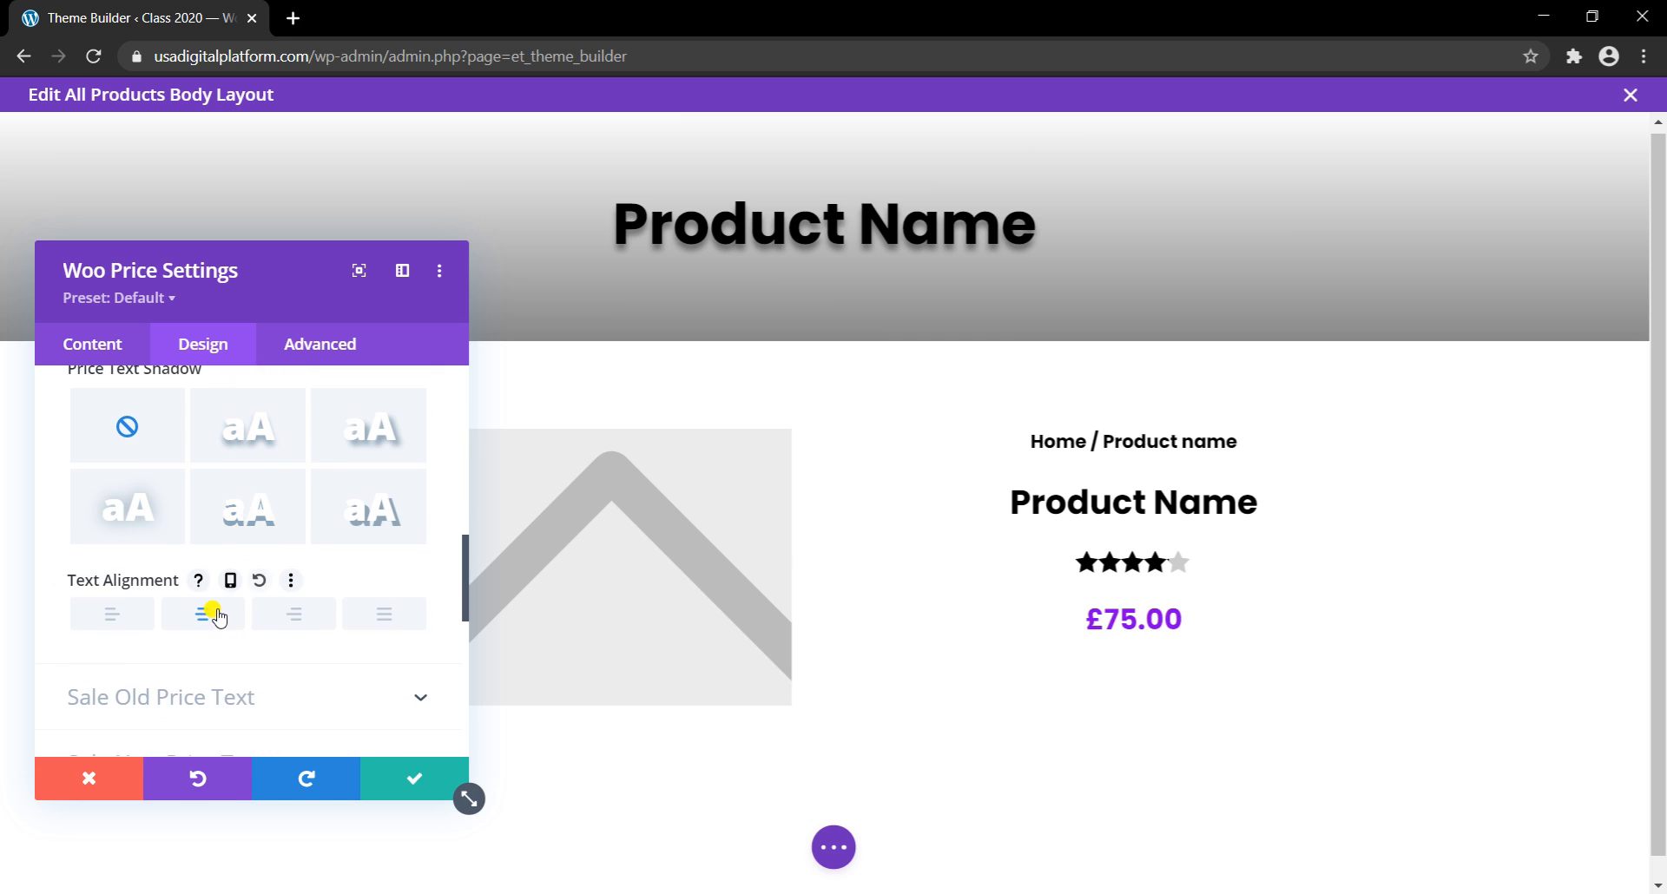
left_click(382, 774)
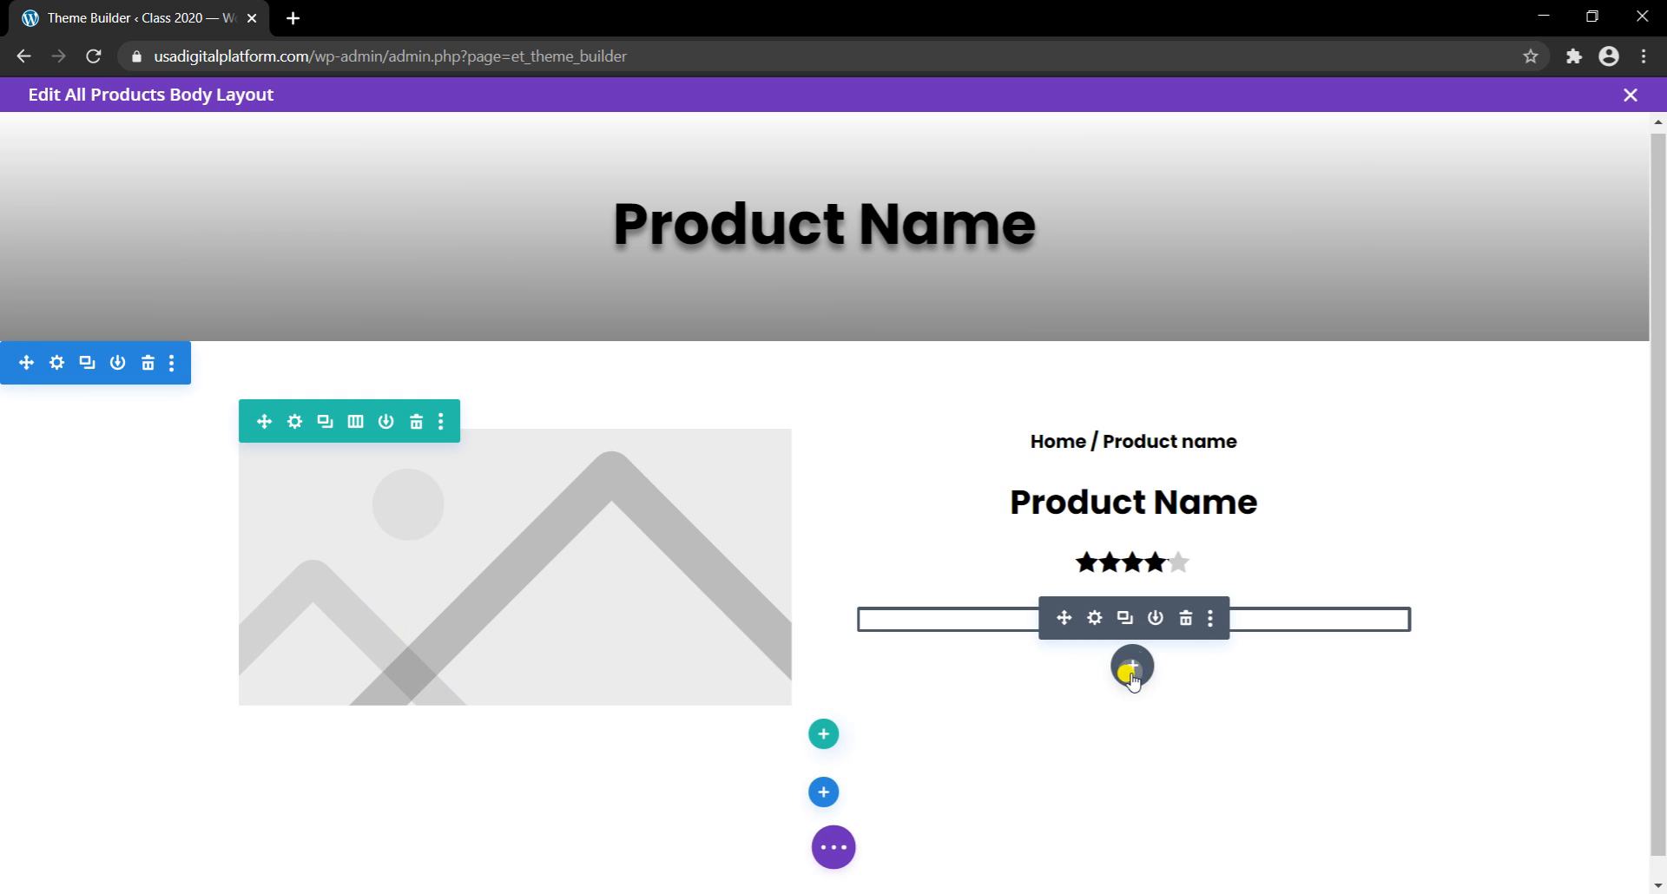
Step: Add a Woo Description module below the price in the second column
left_click(1132, 668)
type("des")
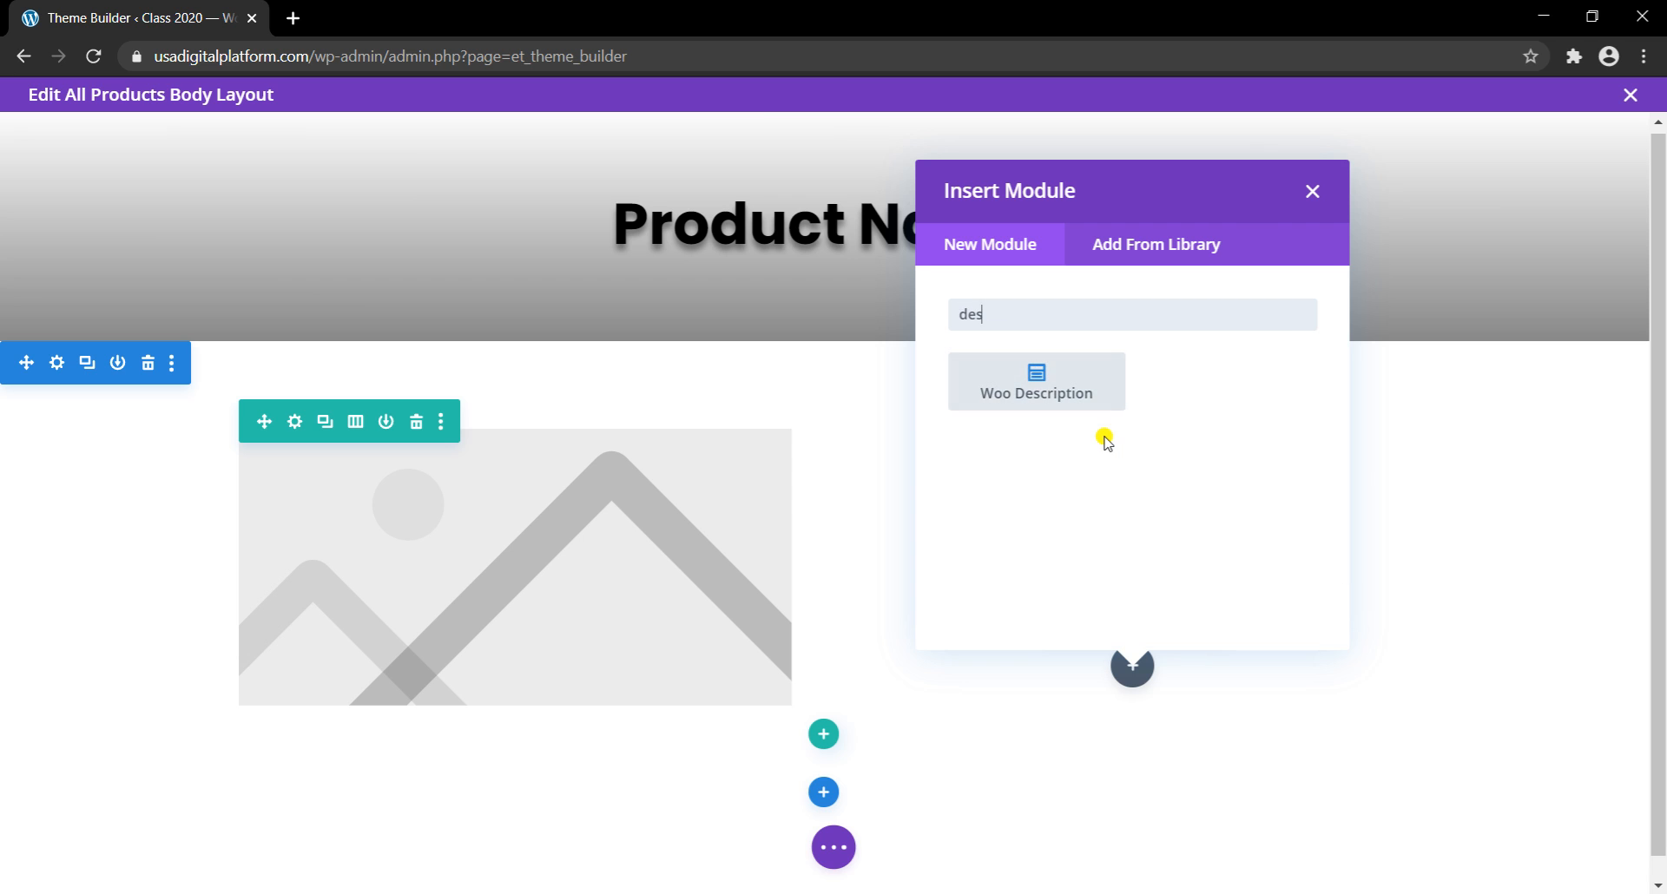
left_click(1067, 401)
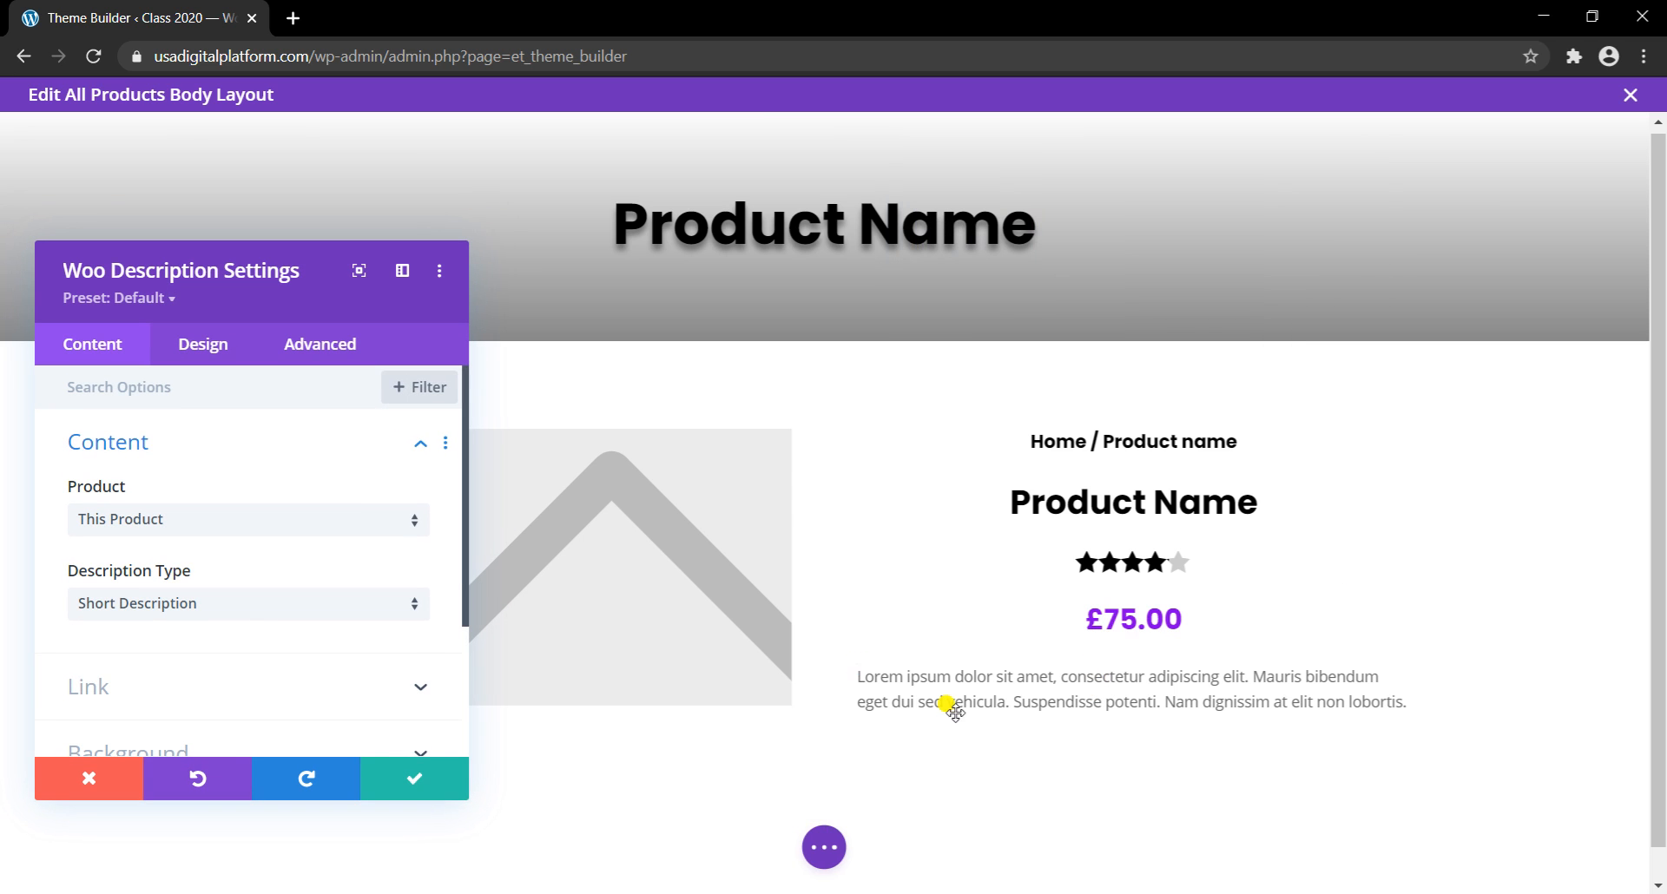
Step: Set the Woo Description module's text font to Poppins with Bold weight
mouse_move(818, 885)
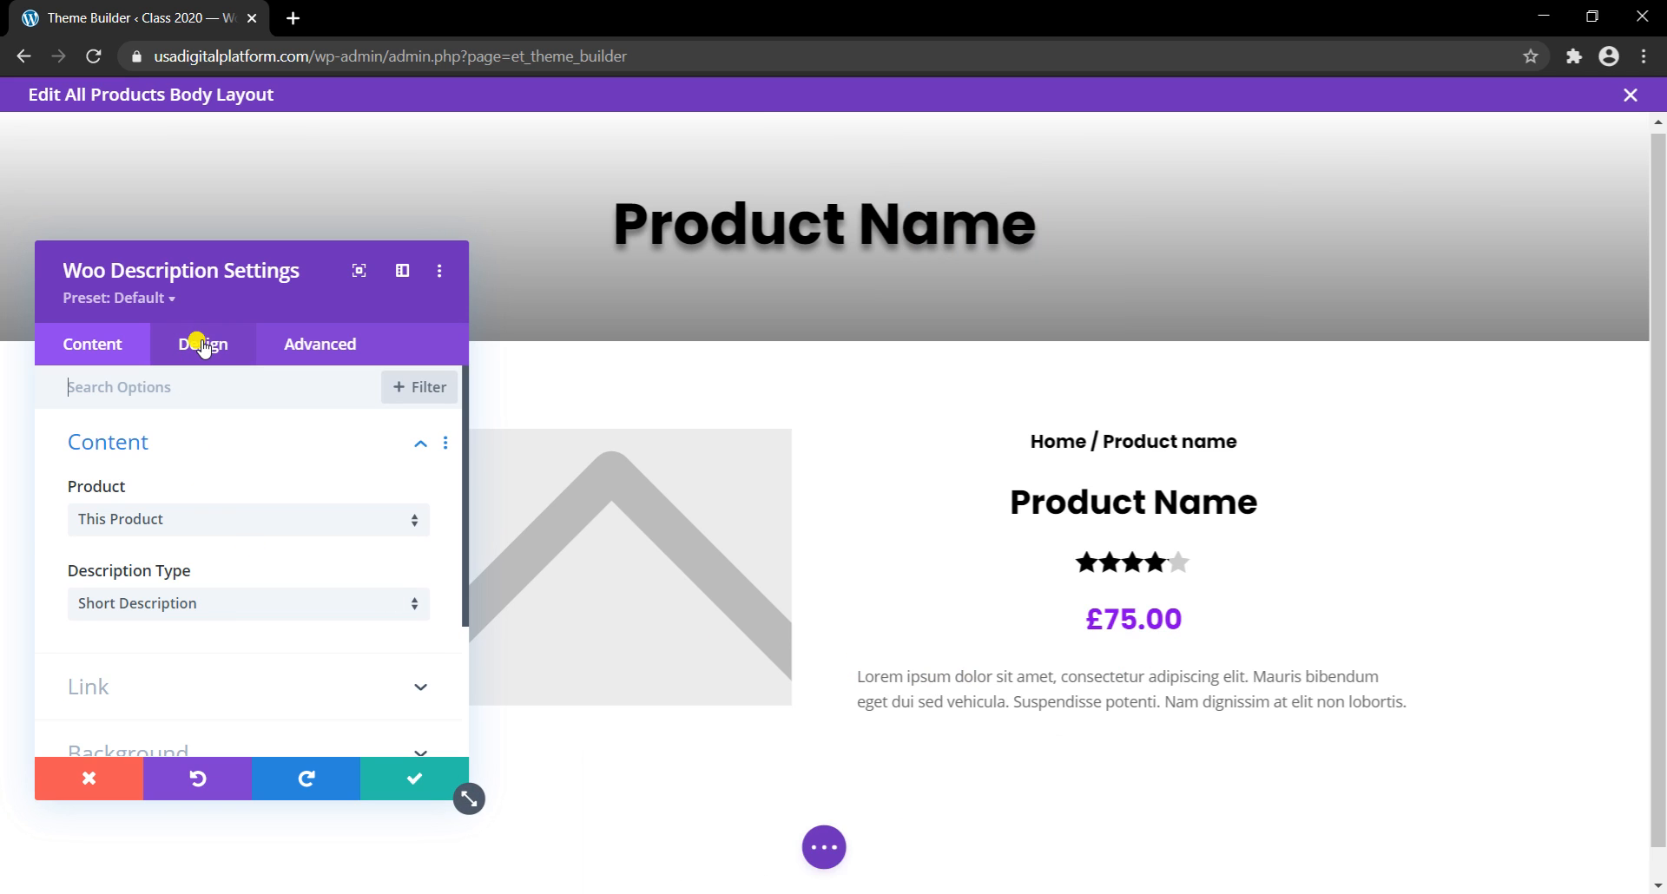
left_click(183, 361)
left_click(139, 464)
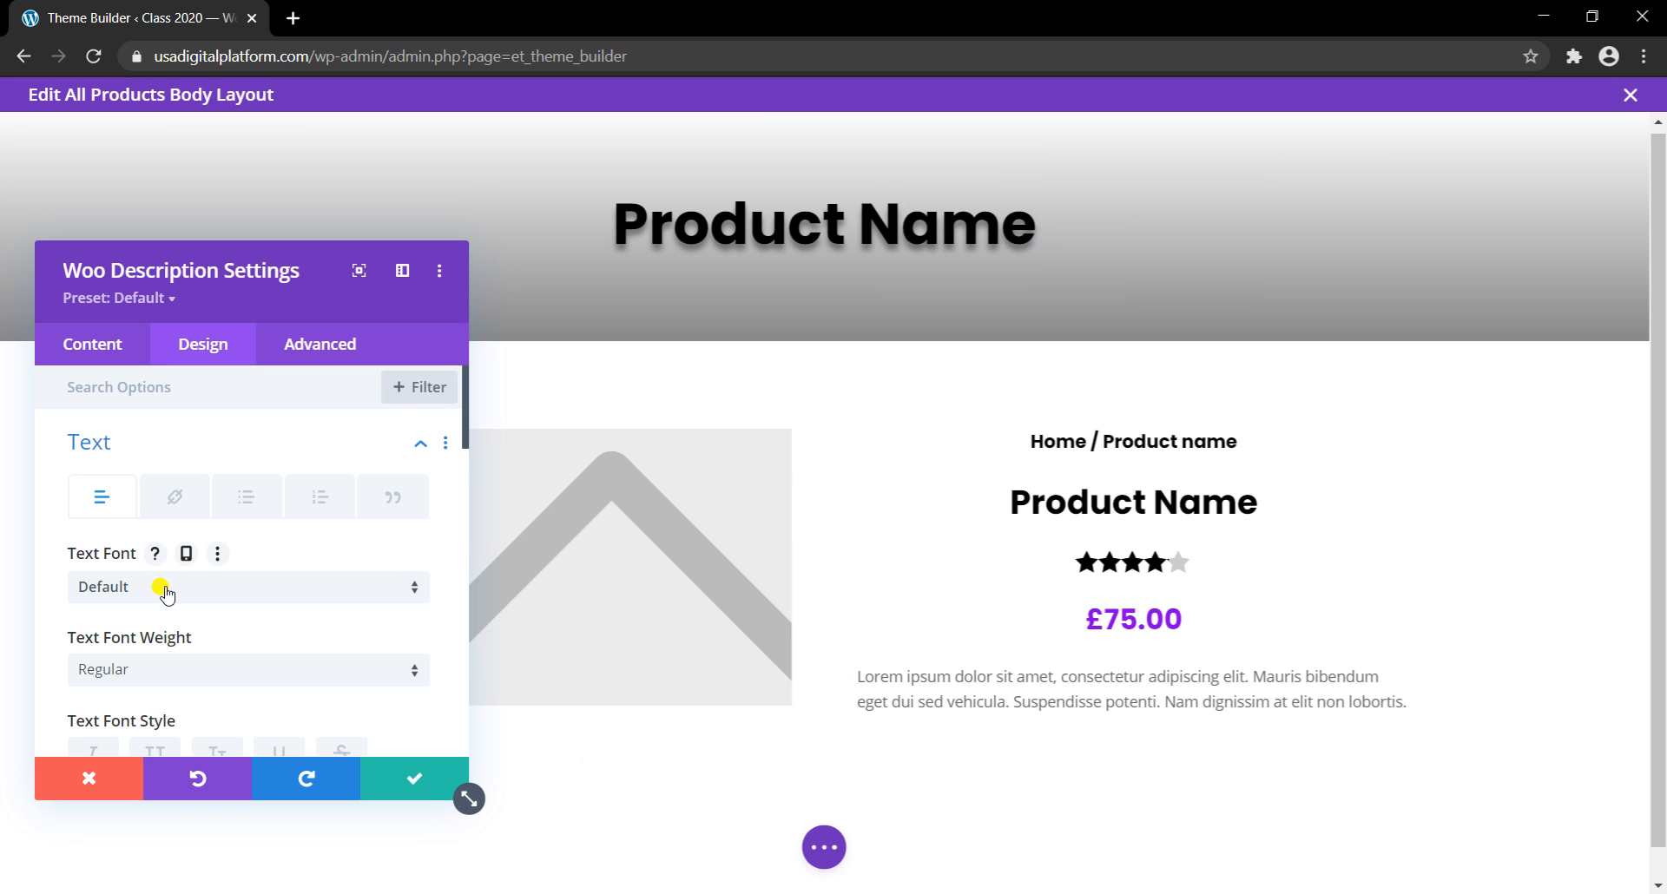
left_click(162, 590)
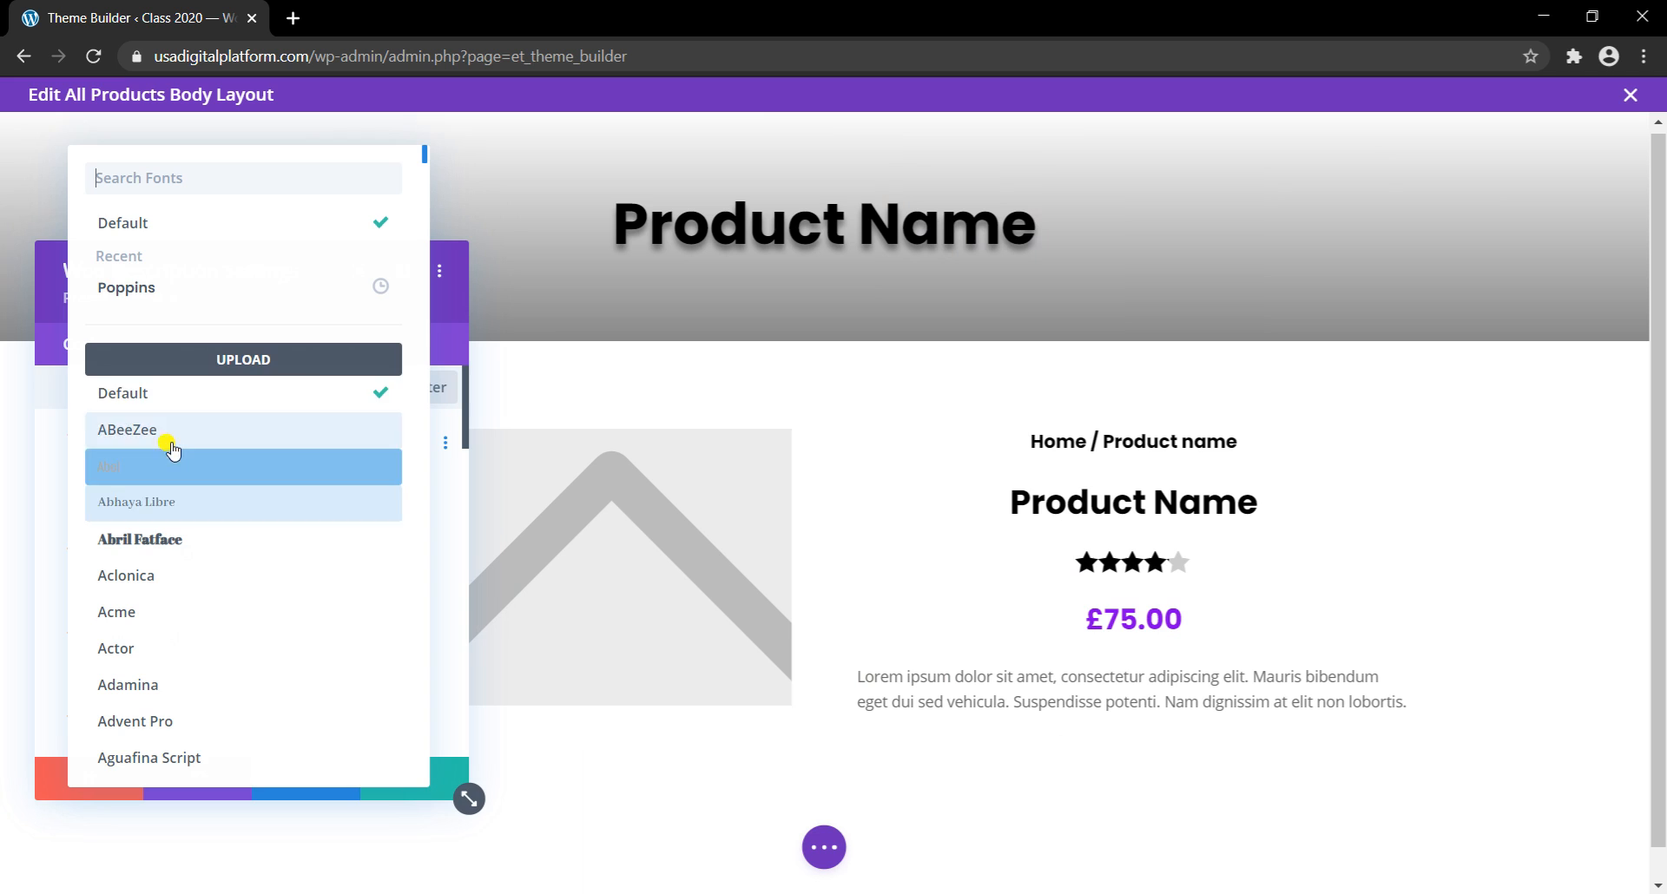
left_click(174, 294)
left_click(196, 674)
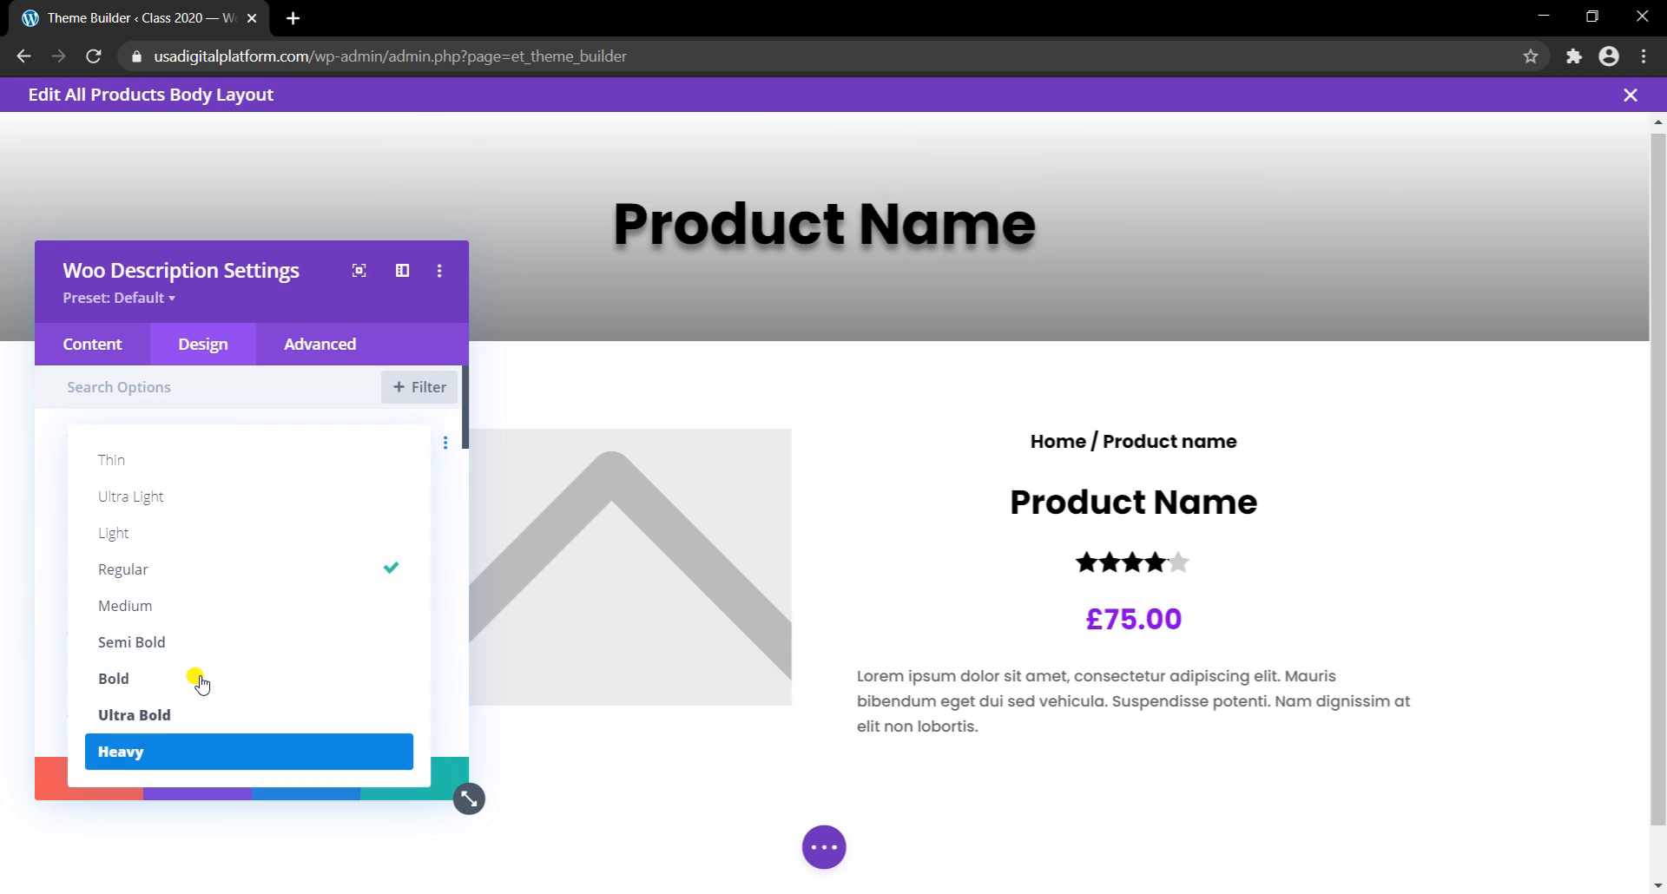
left_click(173, 677)
scroll(274, 670, "down", 1)
scroll(275, 670, "down", 1)
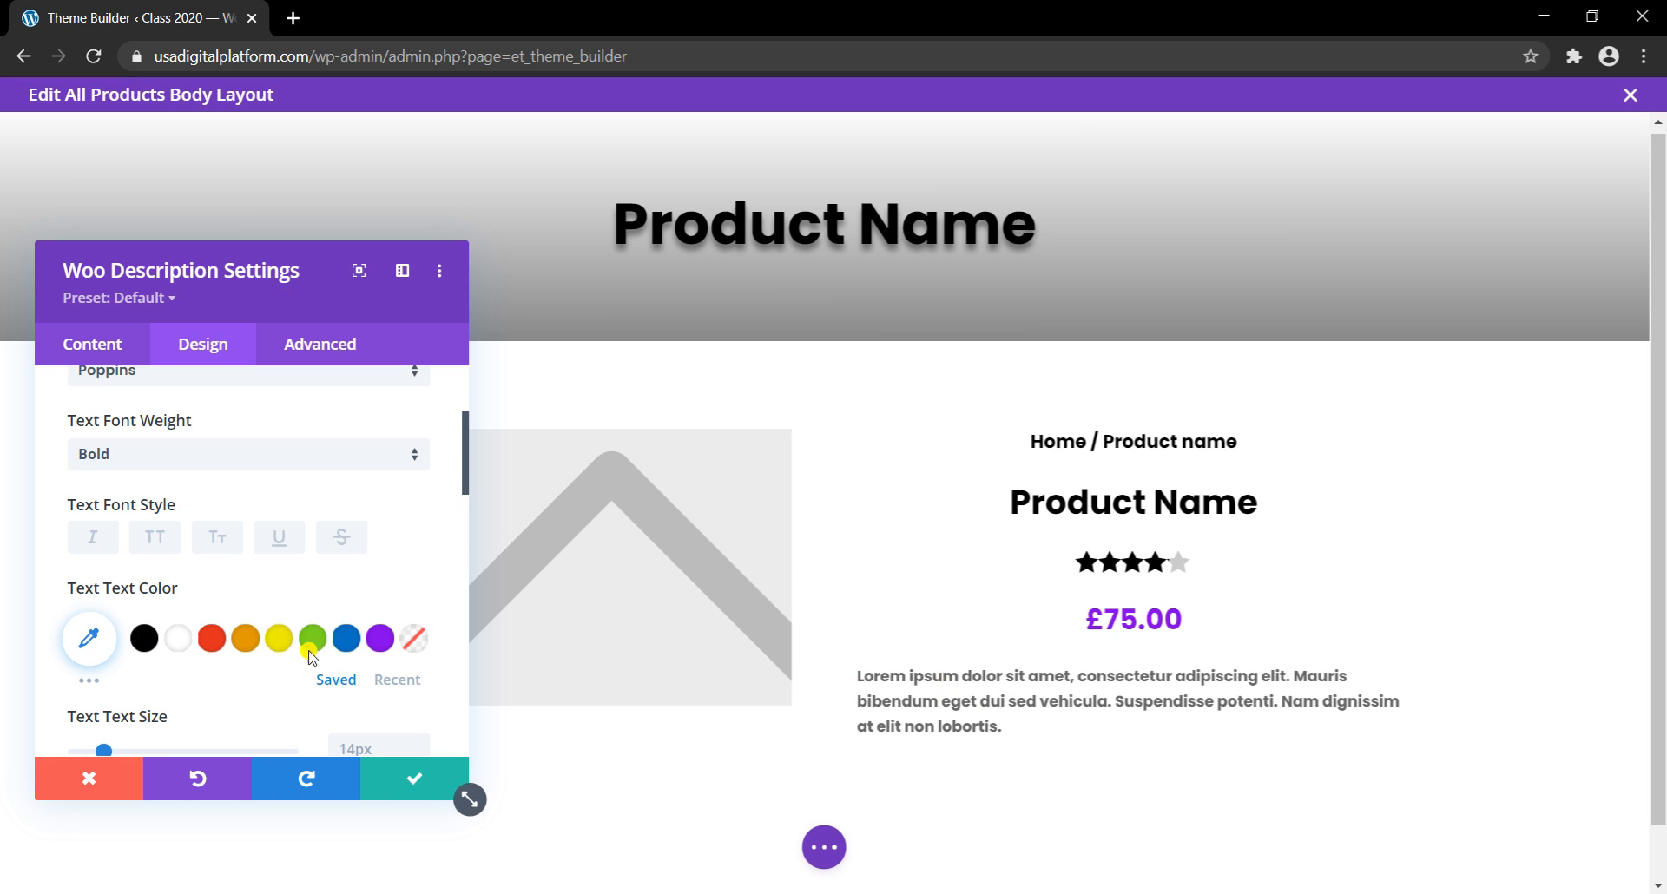
Step: Center the description text and save the Woo Description module settings
scroll(304, 653, "down", 2)
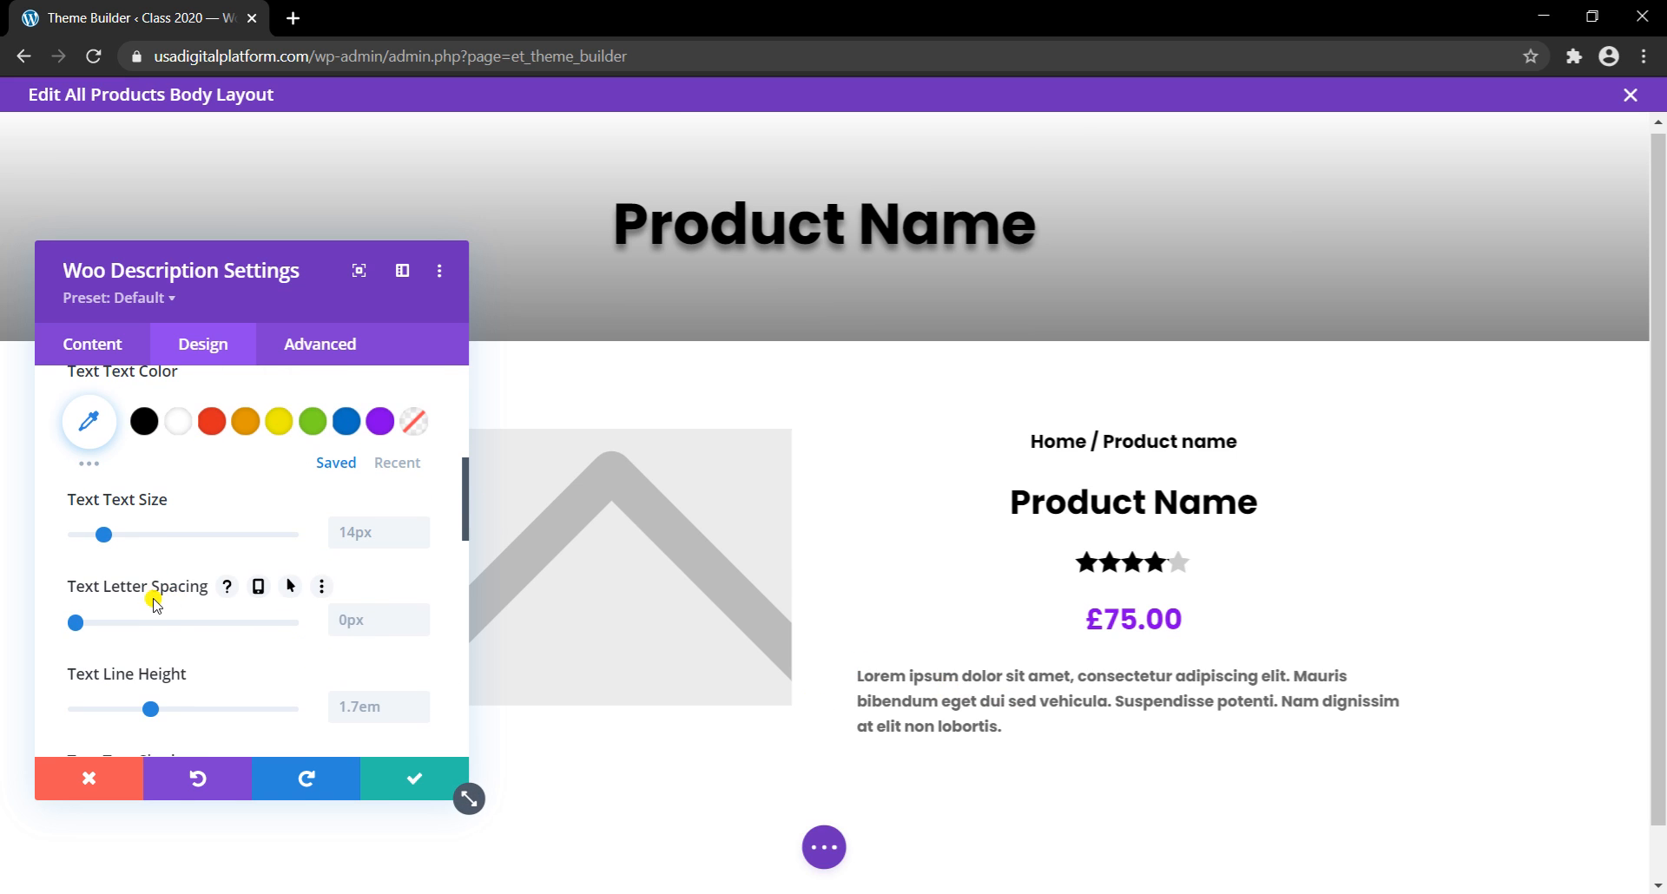
scroll(156, 573, "down", 4)
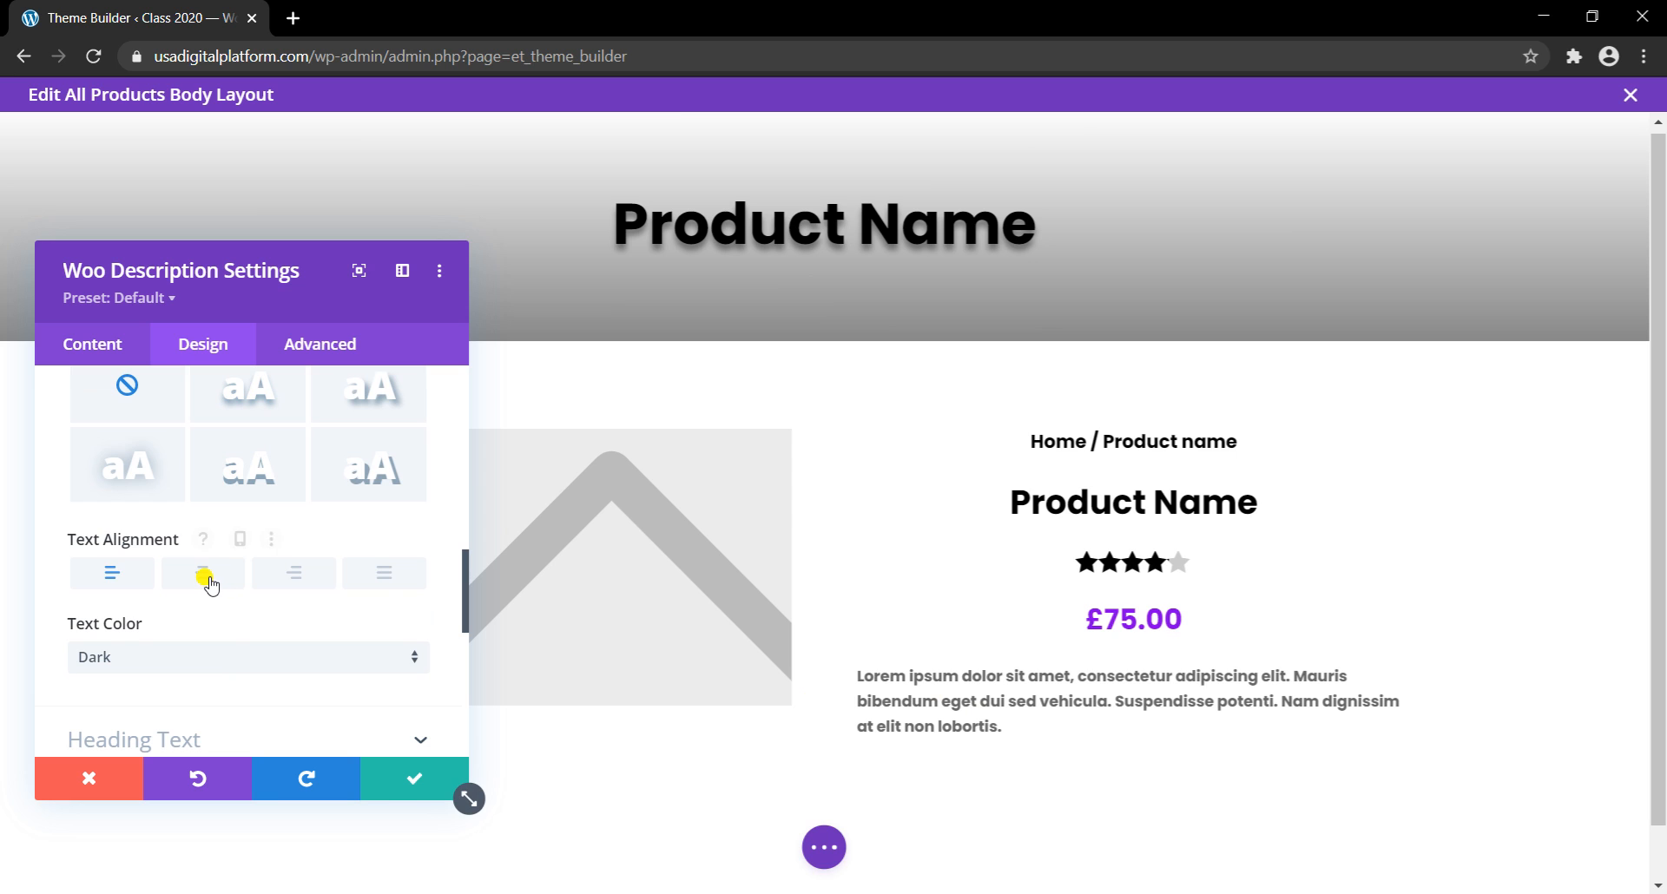
left_click(204, 574)
left_click(414, 778)
Step: Add a Woo Add To Cart module below the product description in the second column
scroll(1135, 682, "down", 1)
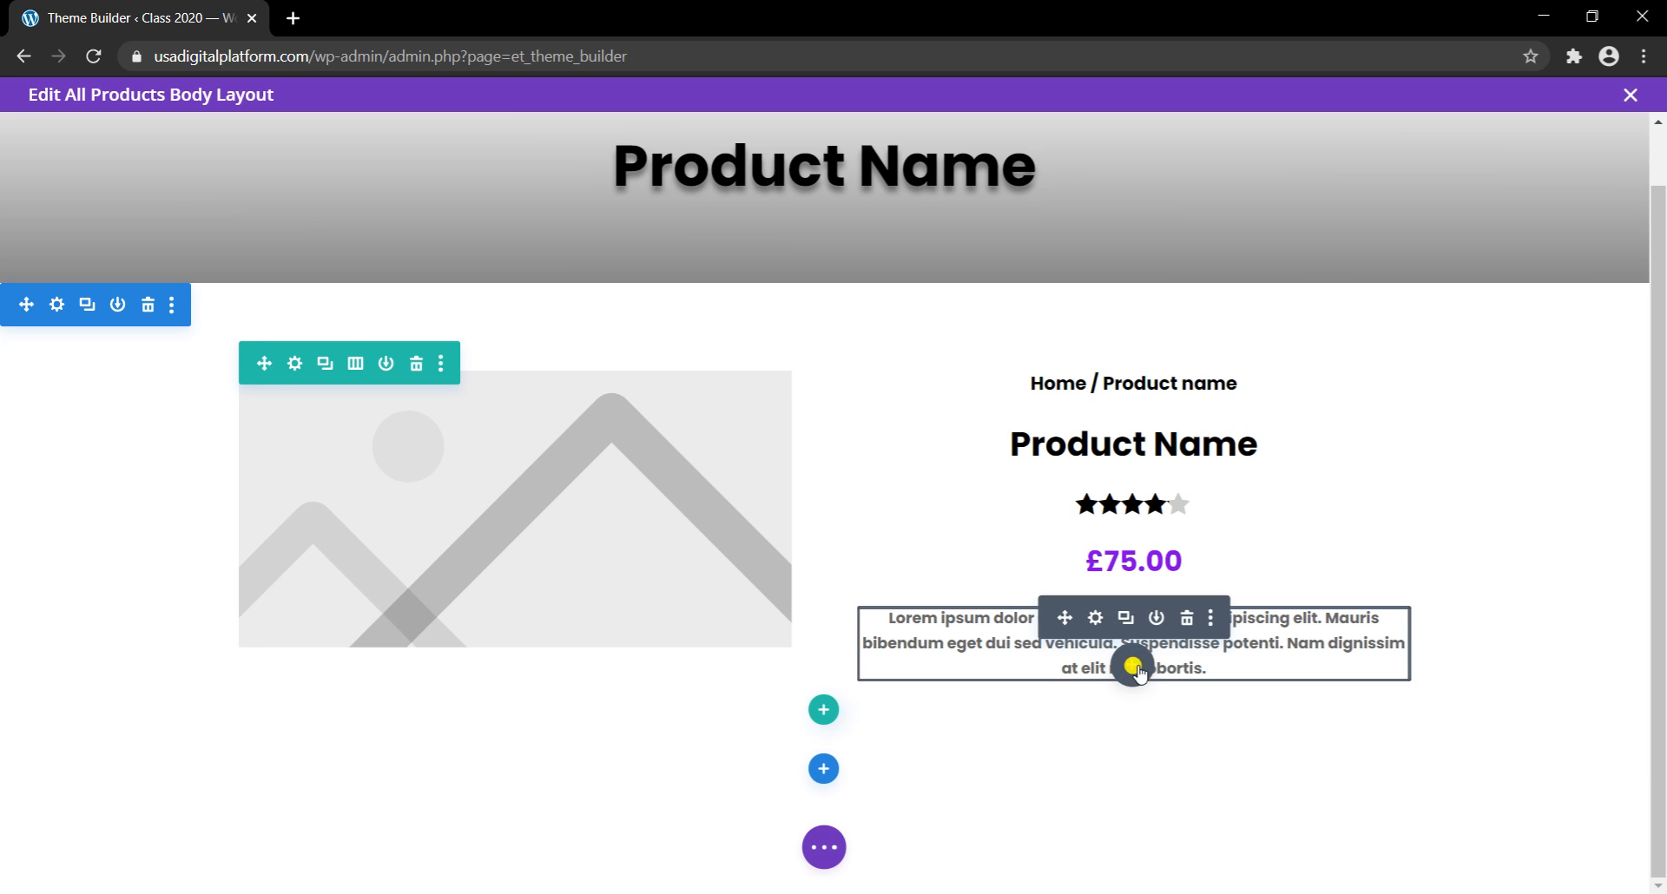
left_click(1132, 667)
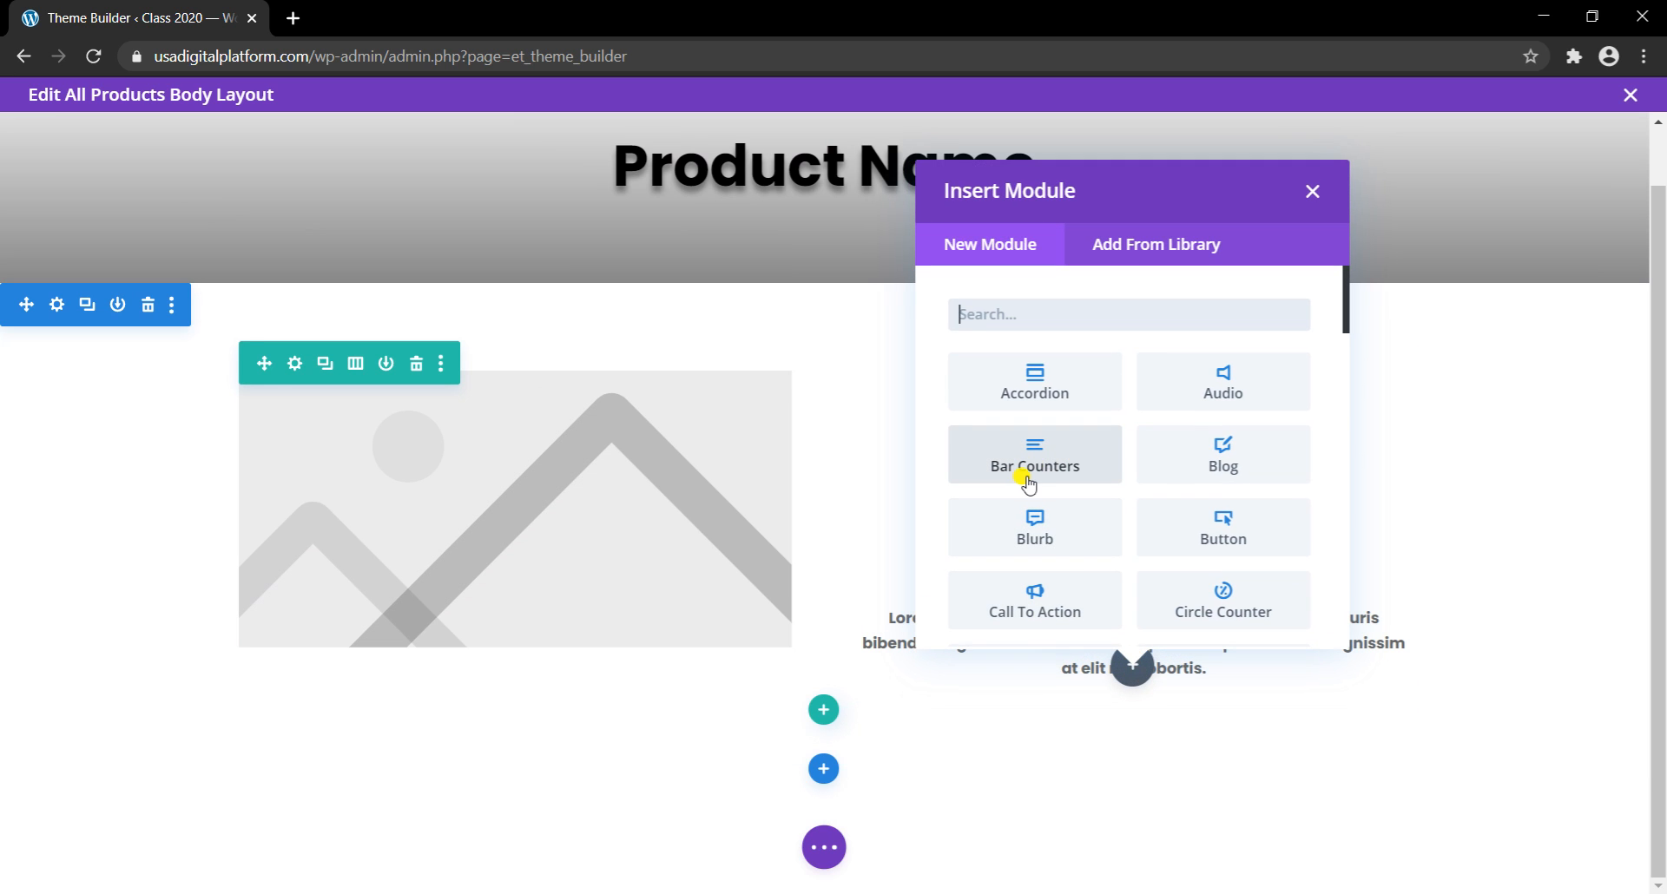
type("add")
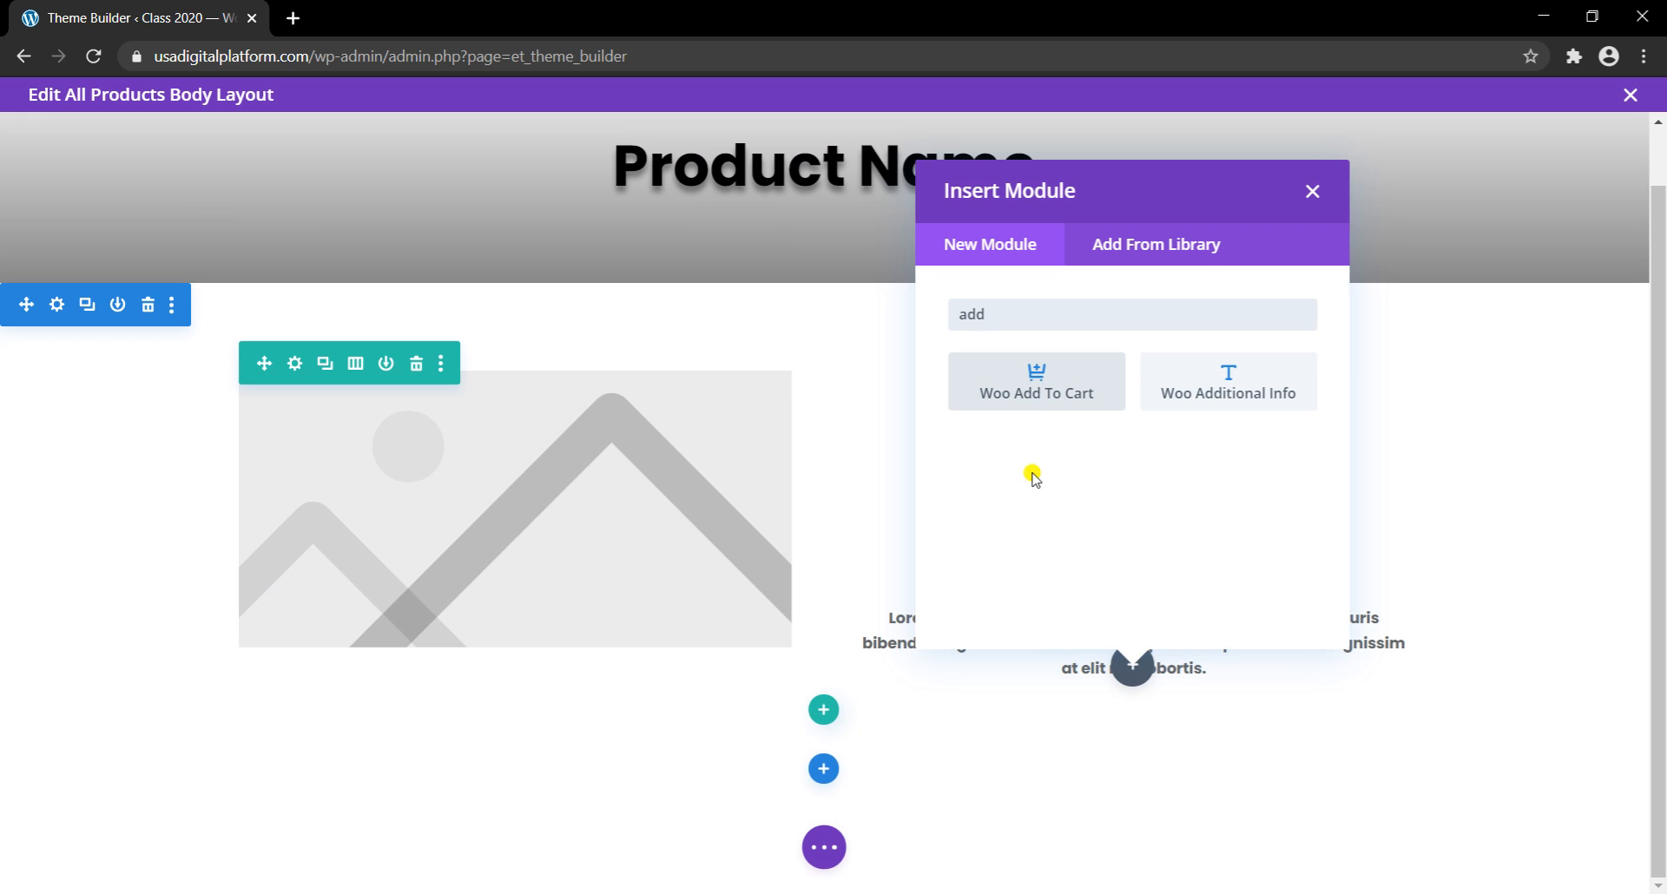
left_click(1032, 394)
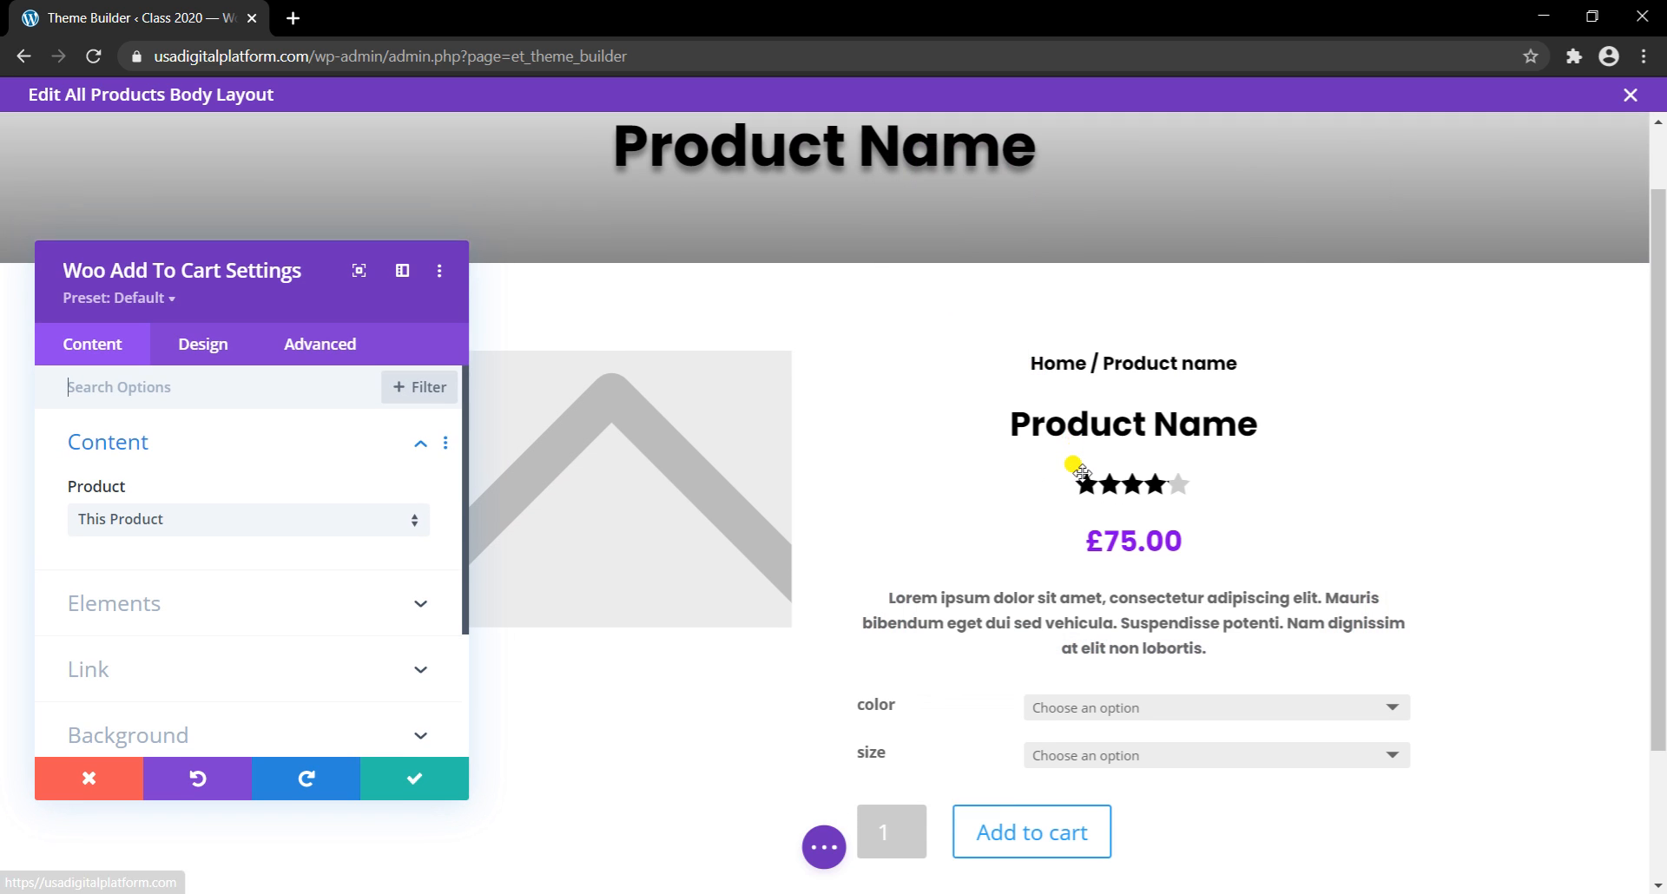
scroll(1079, 462, "down", 2)
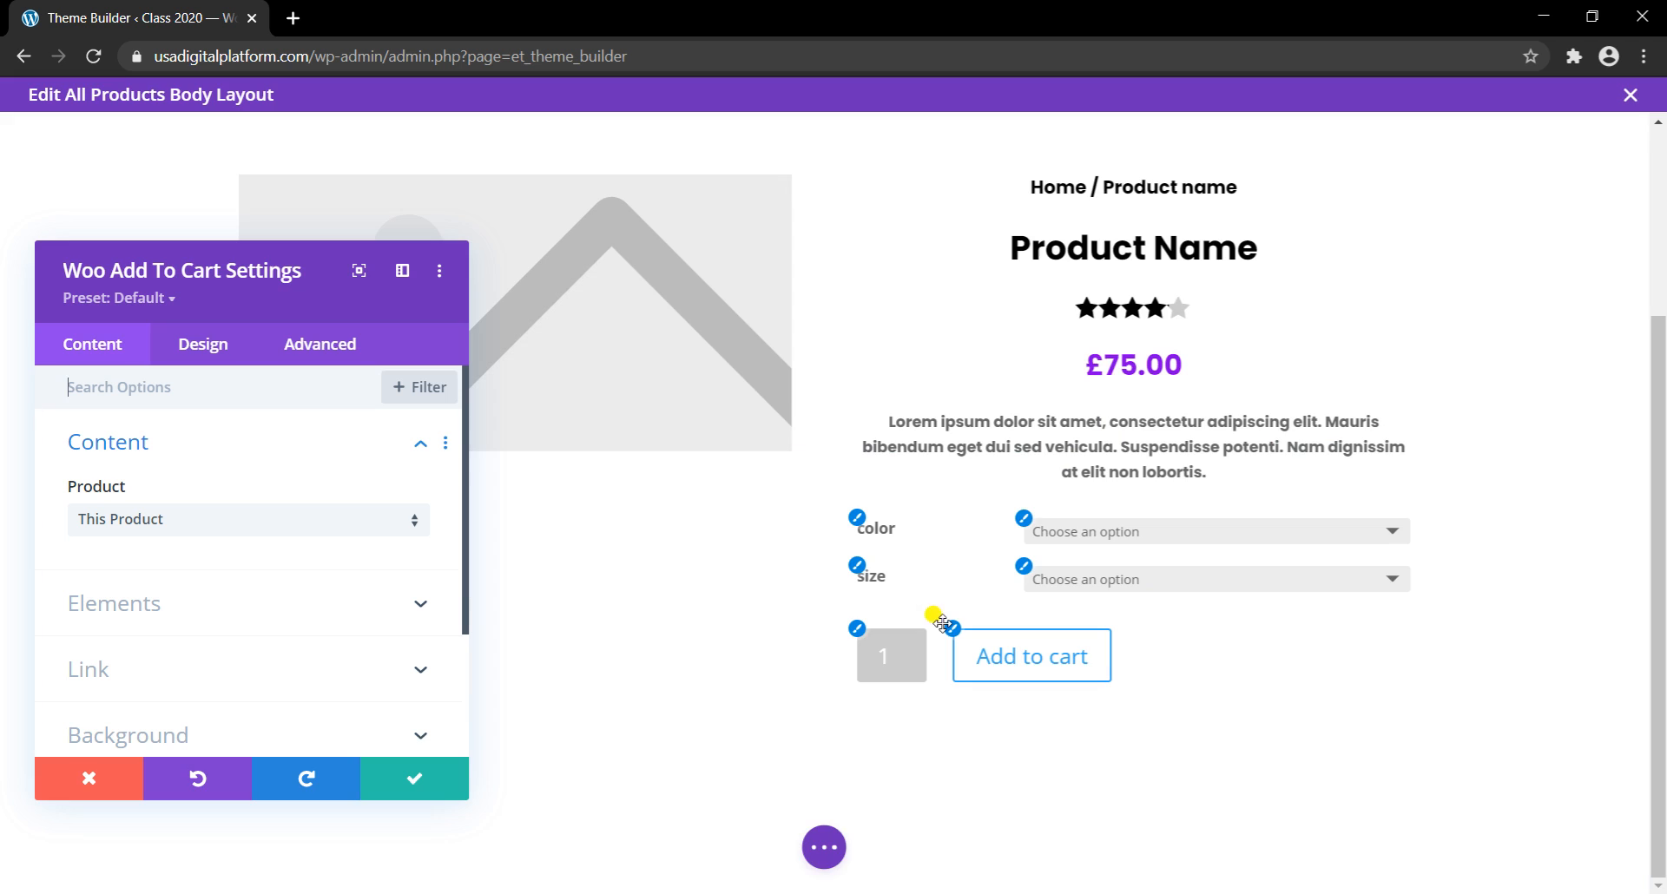
Step: Set the Add To Cart dropdown menus' background to black at 0.7 opacity, rgba(0,0,0,0.7)
left_click(1026, 529)
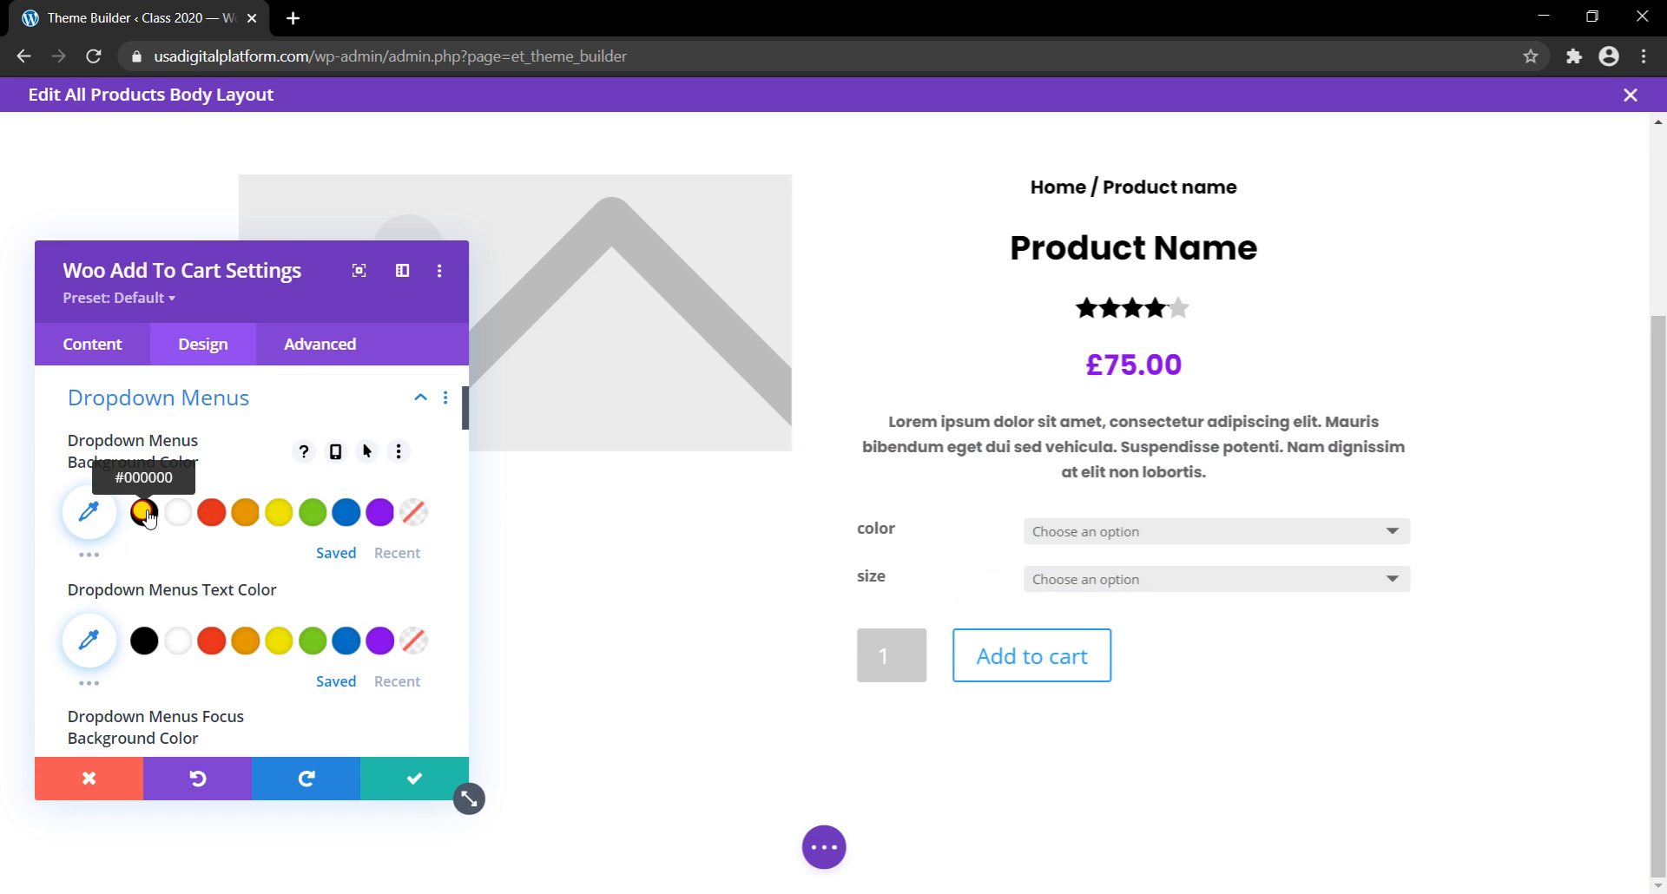
left_click(144, 513)
scroll(347, 556, "down", 2)
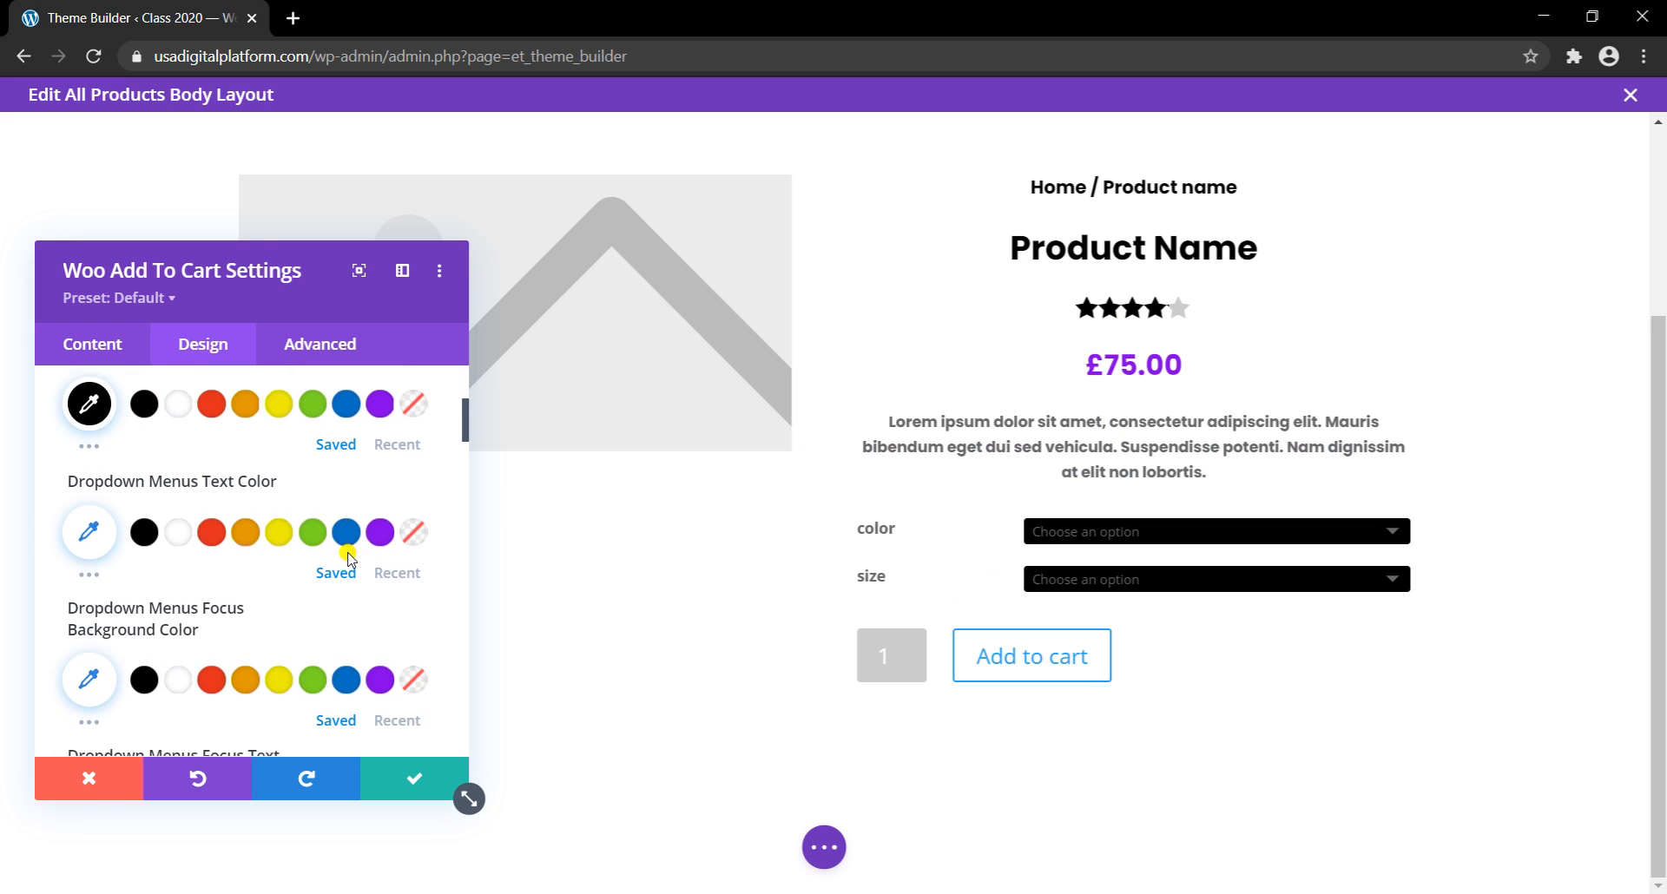
scroll(348, 557, "down", 7)
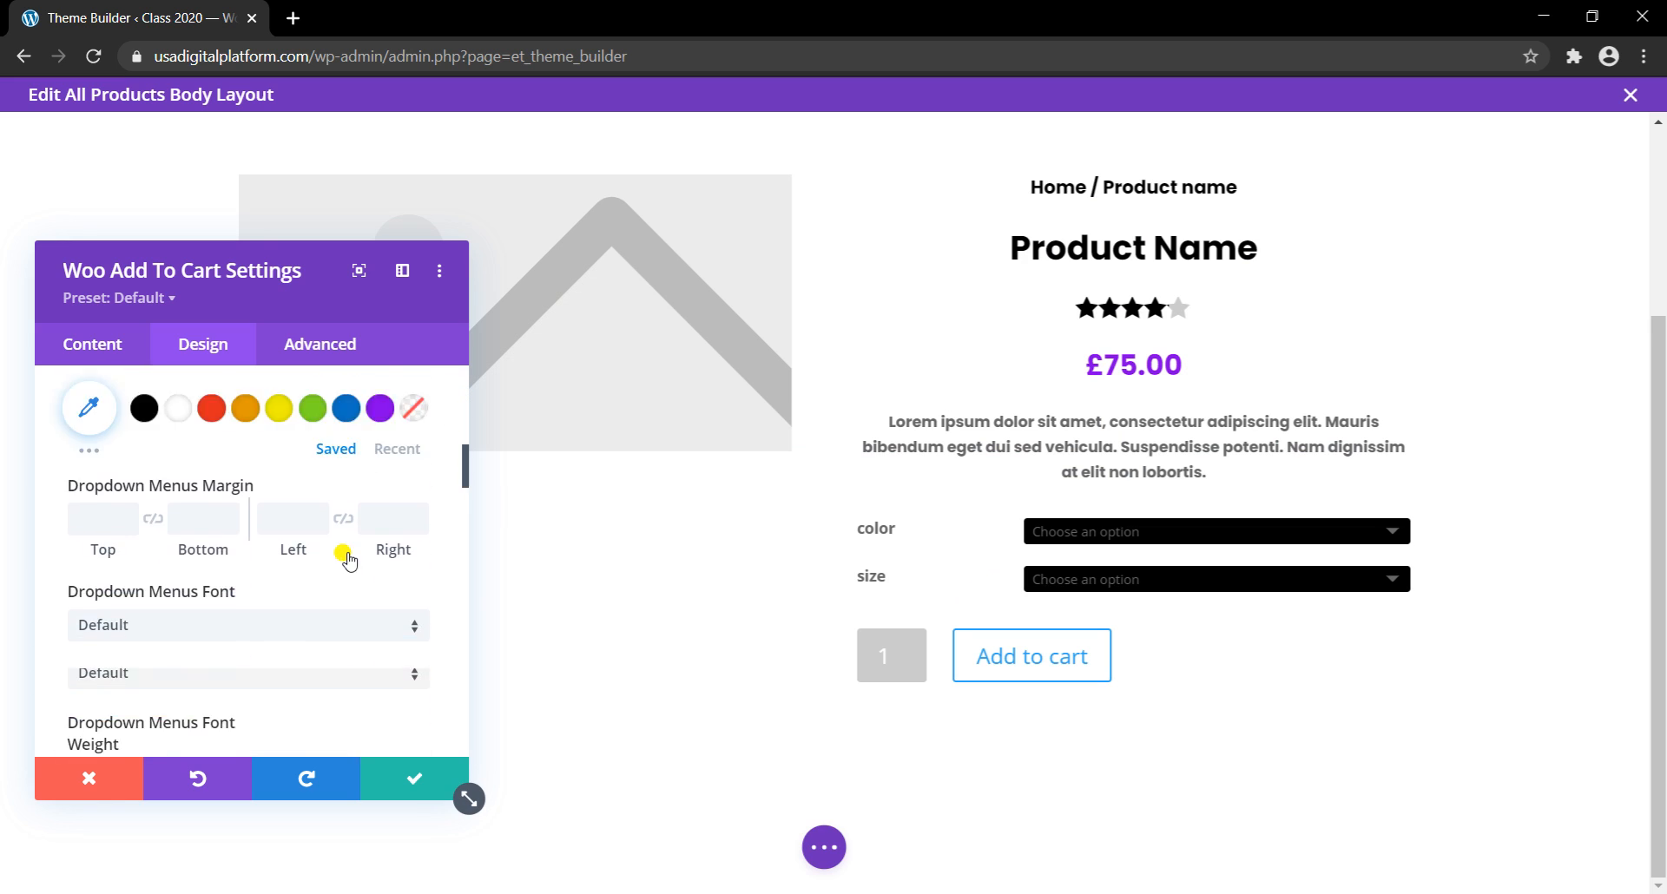
scroll(348, 557, "up", 6)
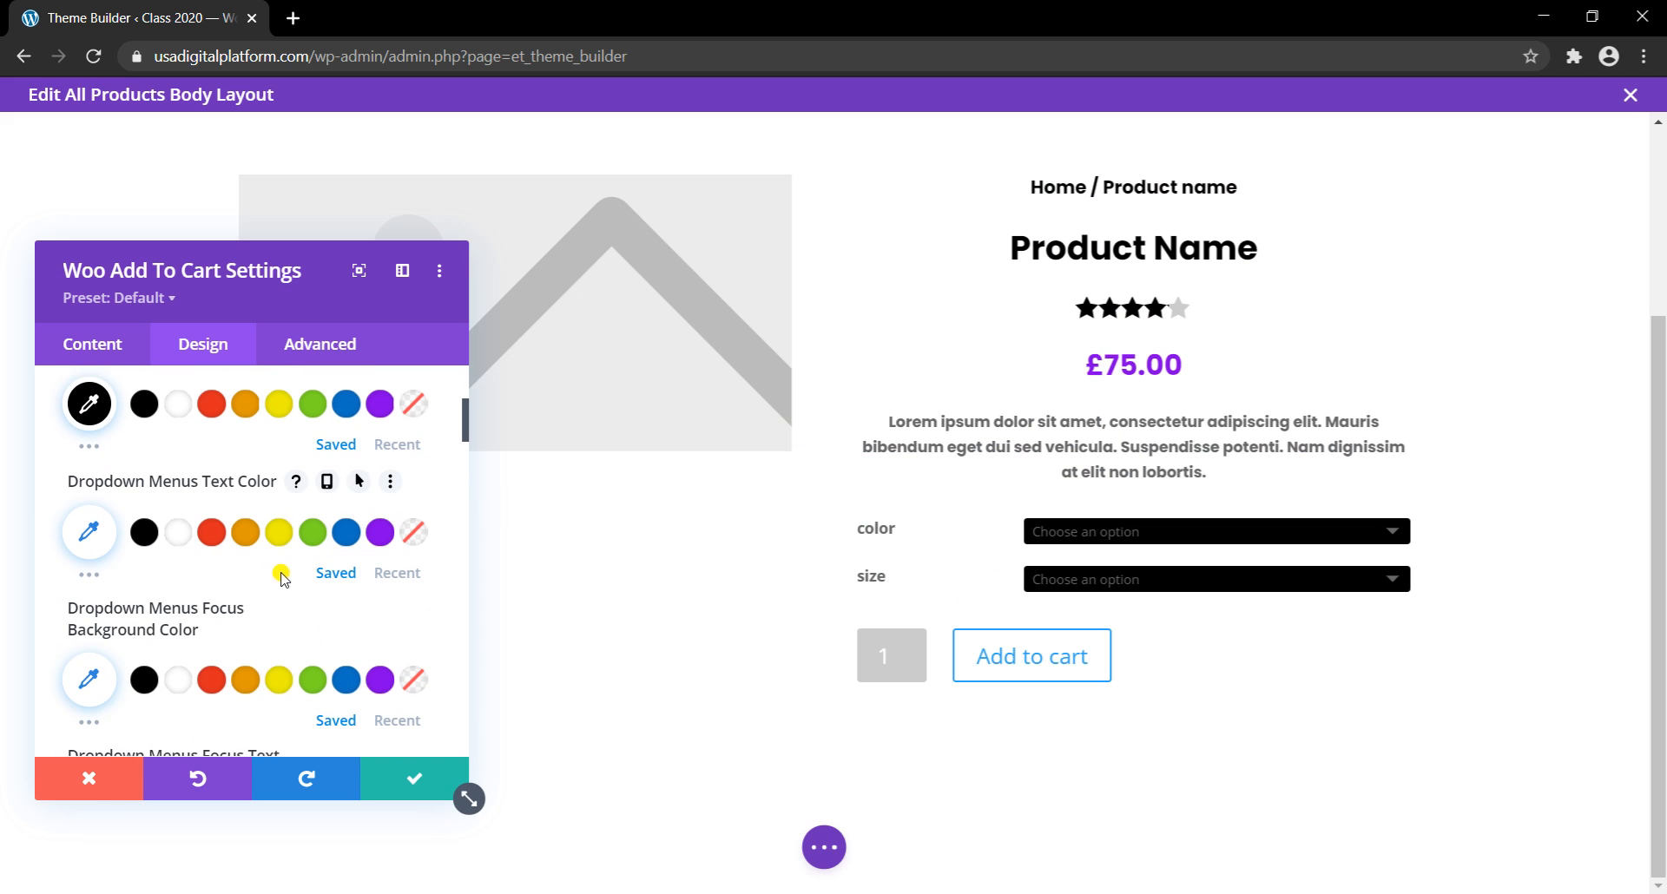
scroll(148, 556, "up", 3)
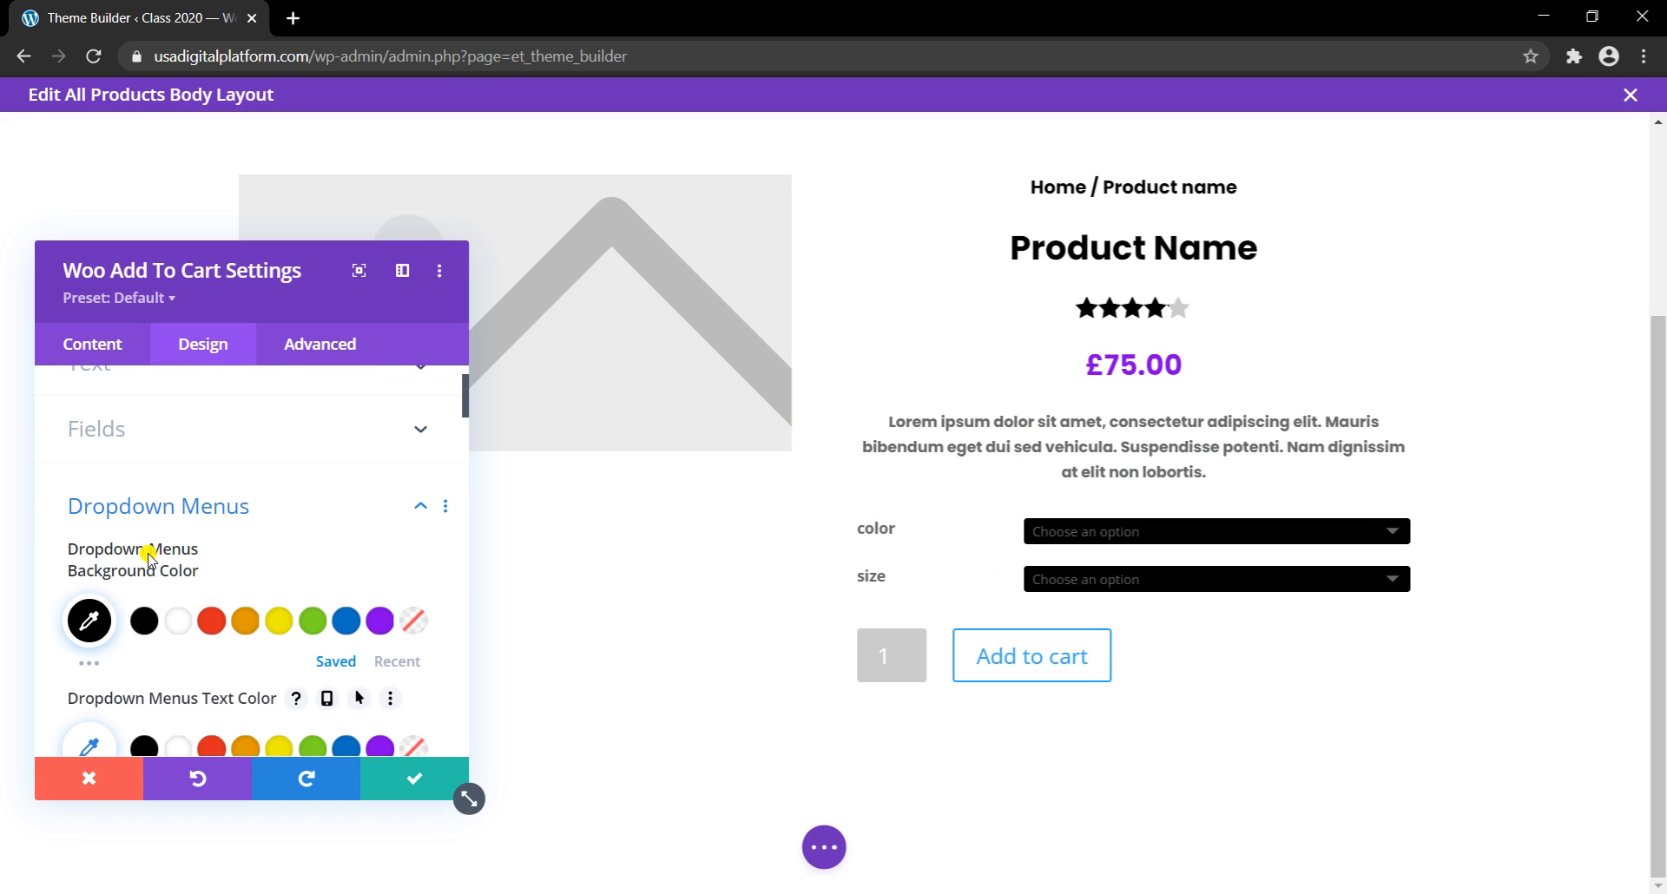
left_click(86, 619)
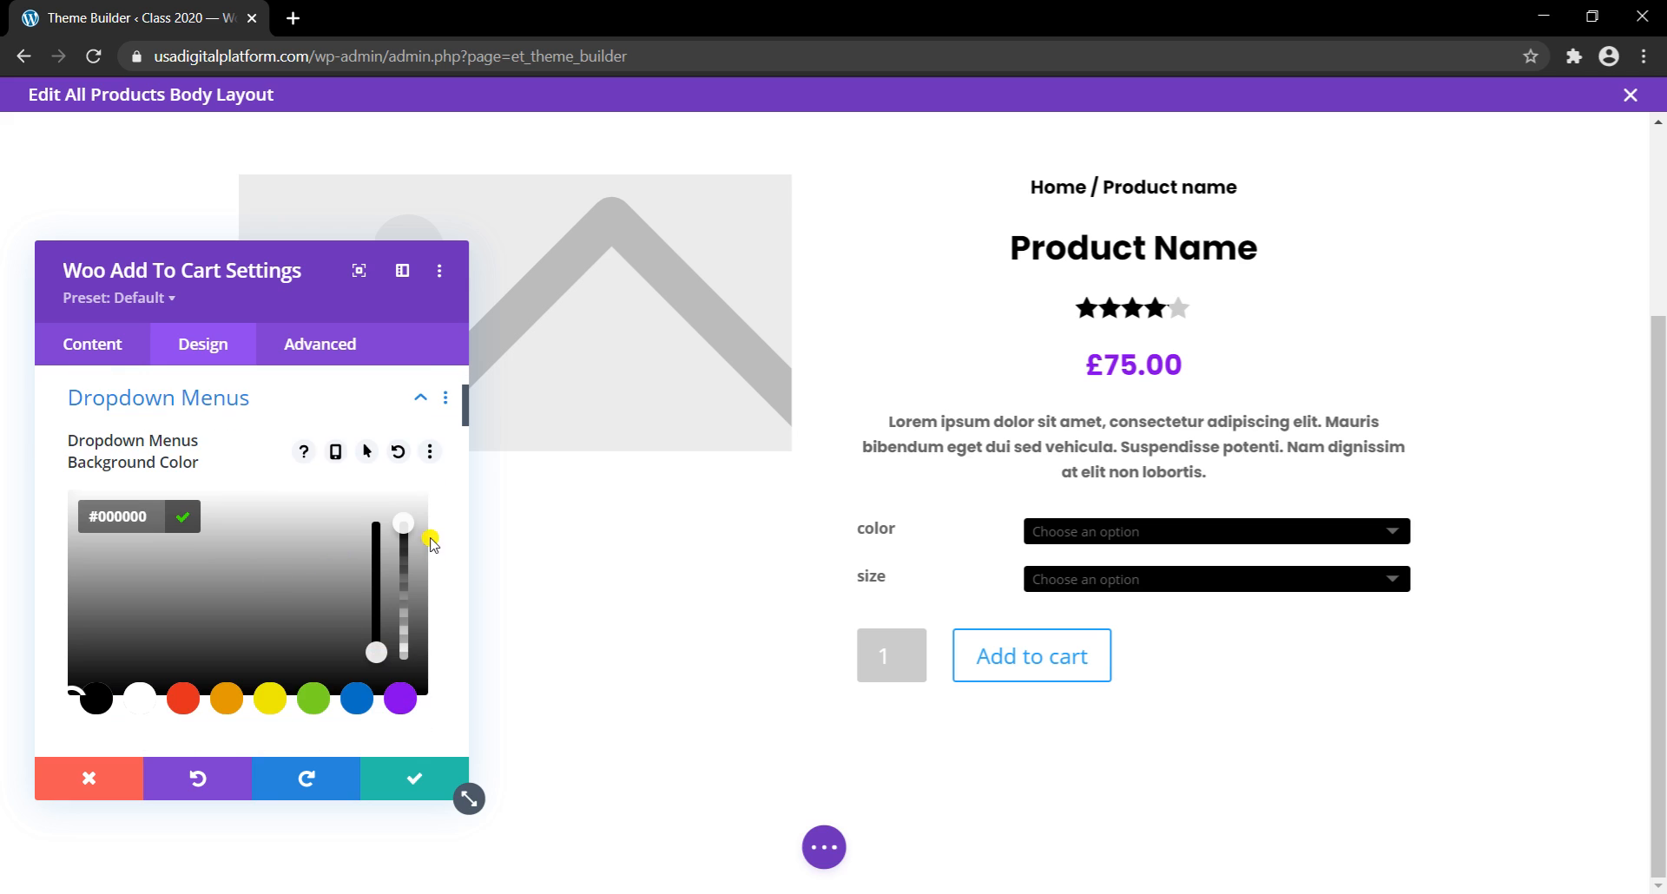
left_click_drag(404, 525, 408, 565)
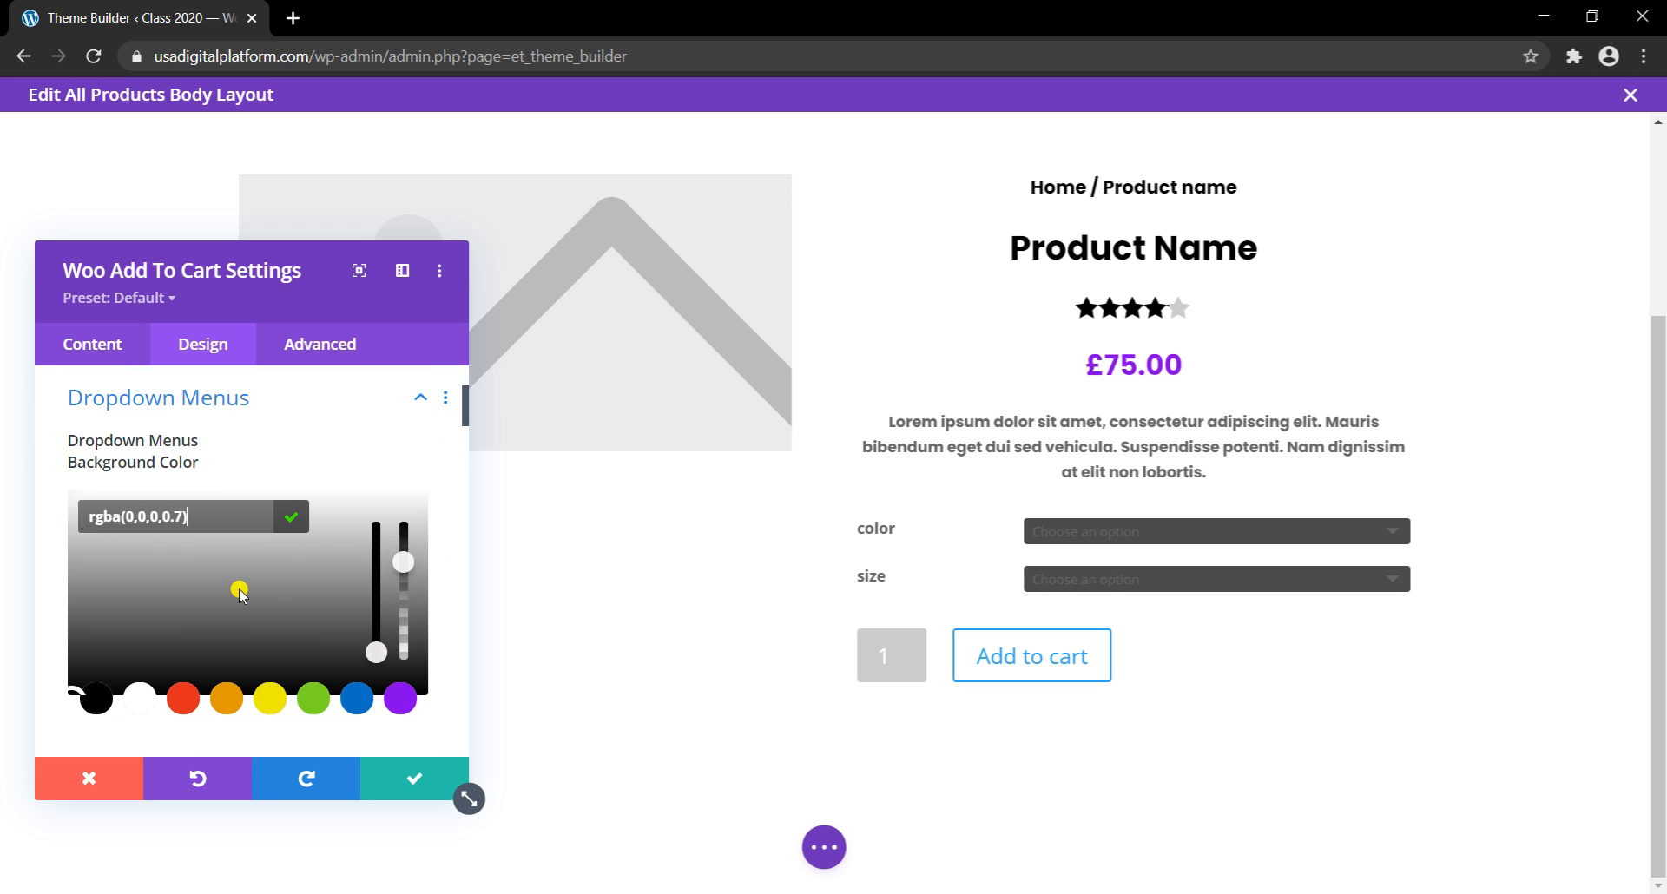
Step: Set both the focus text color and the text color of the dropdown menus to white (#ffffff)
scroll(230, 586, "down", 3)
scroll(217, 583, "down", 2)
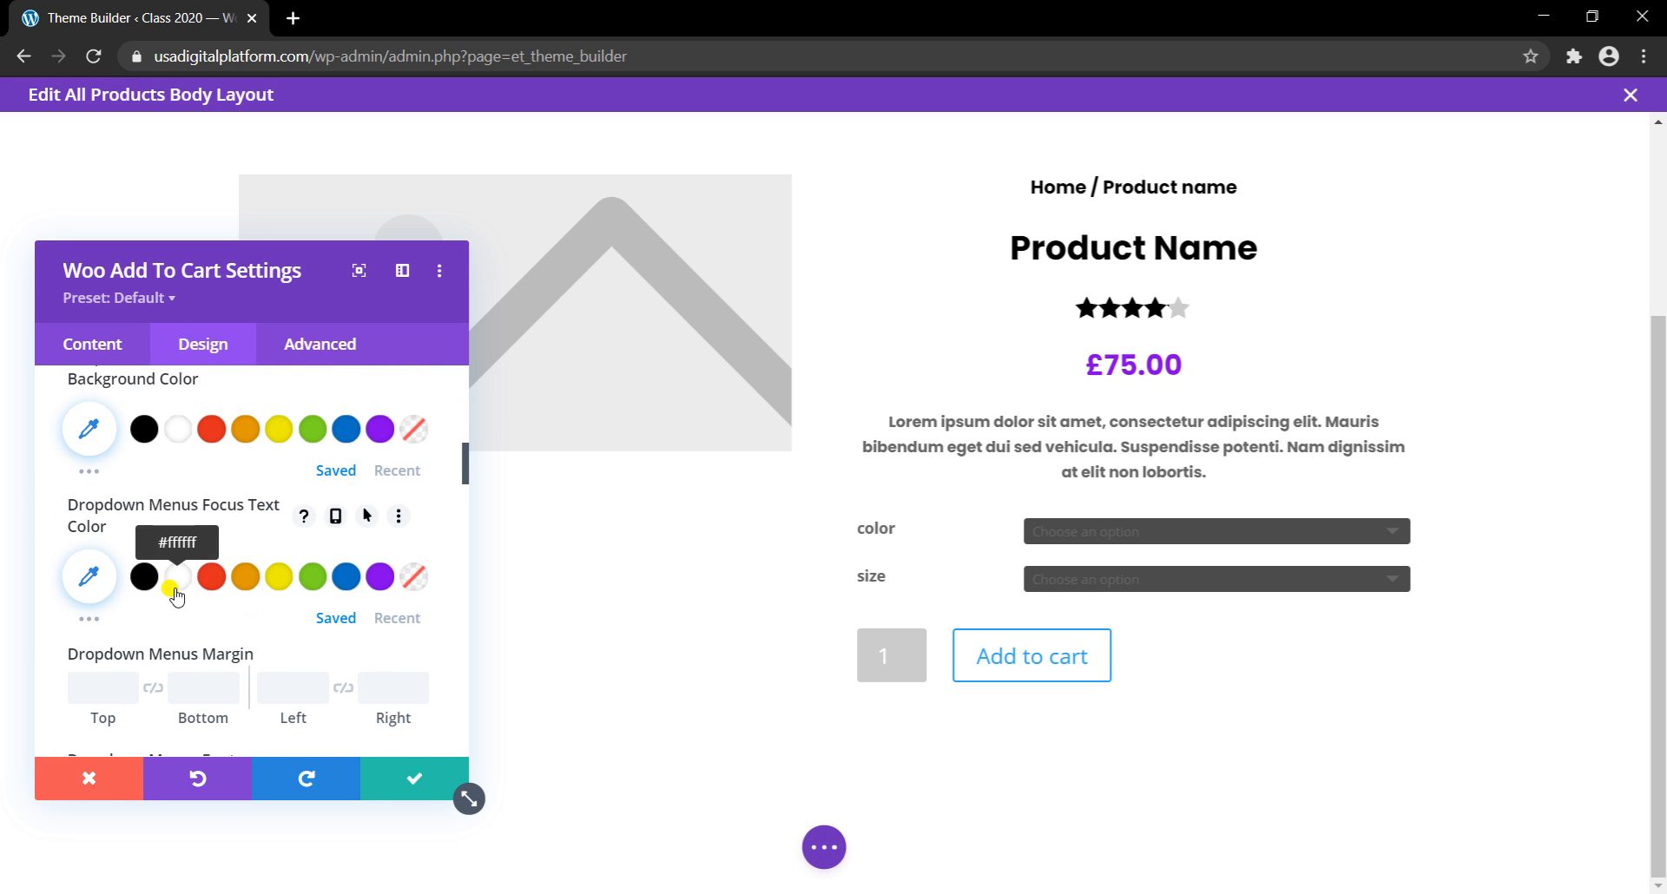
left_click(179, 578)
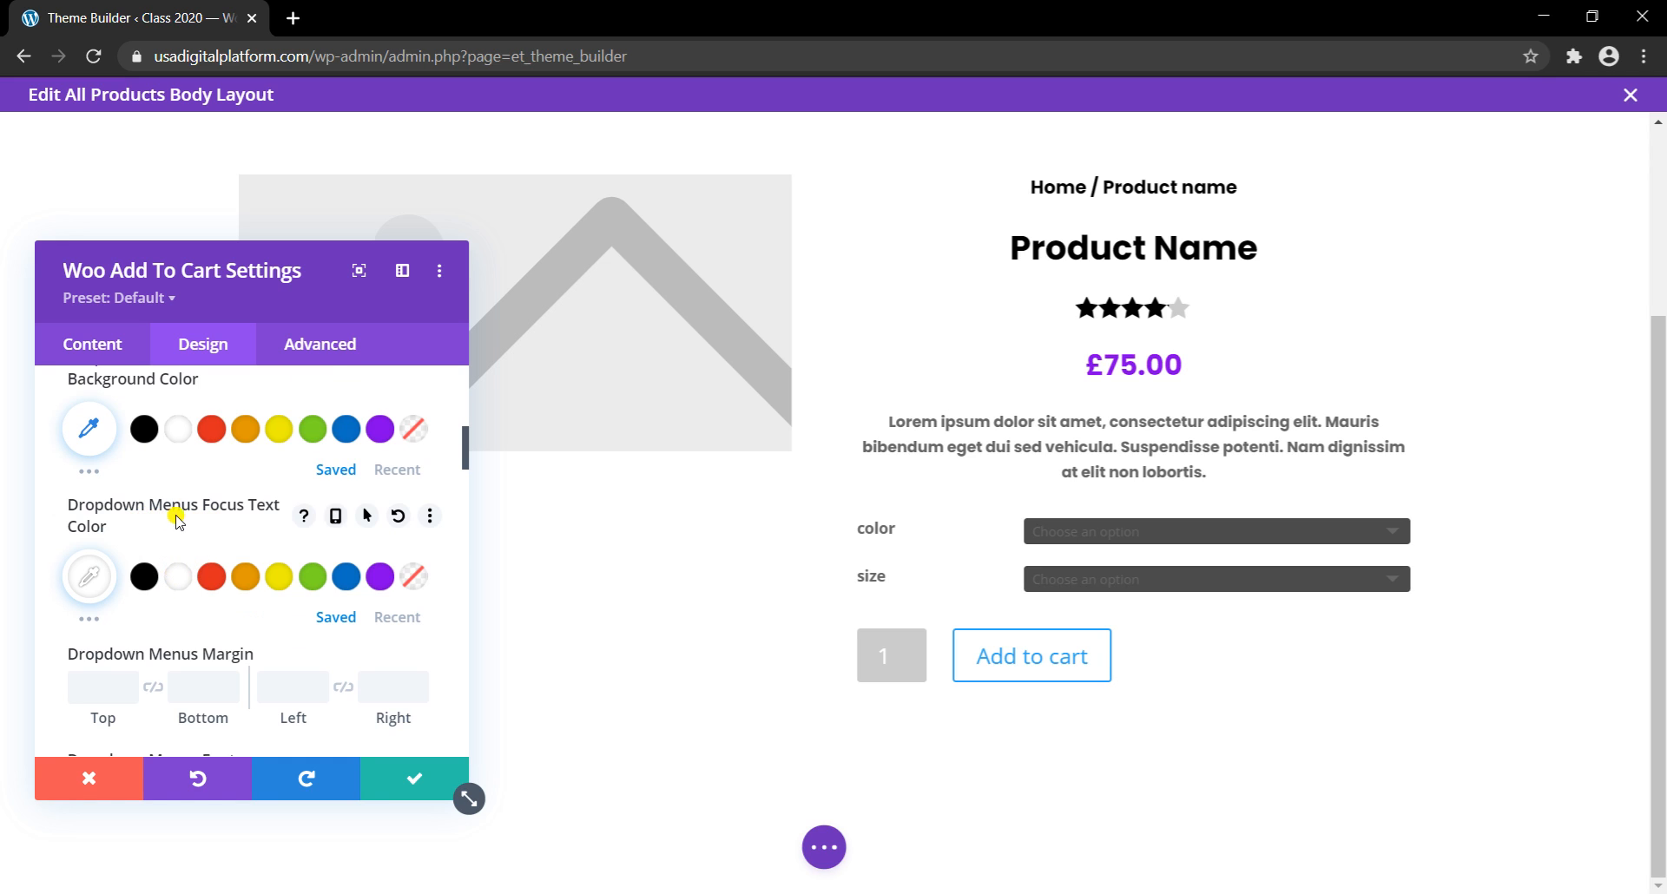
scroll(221, 521, "up", 2)
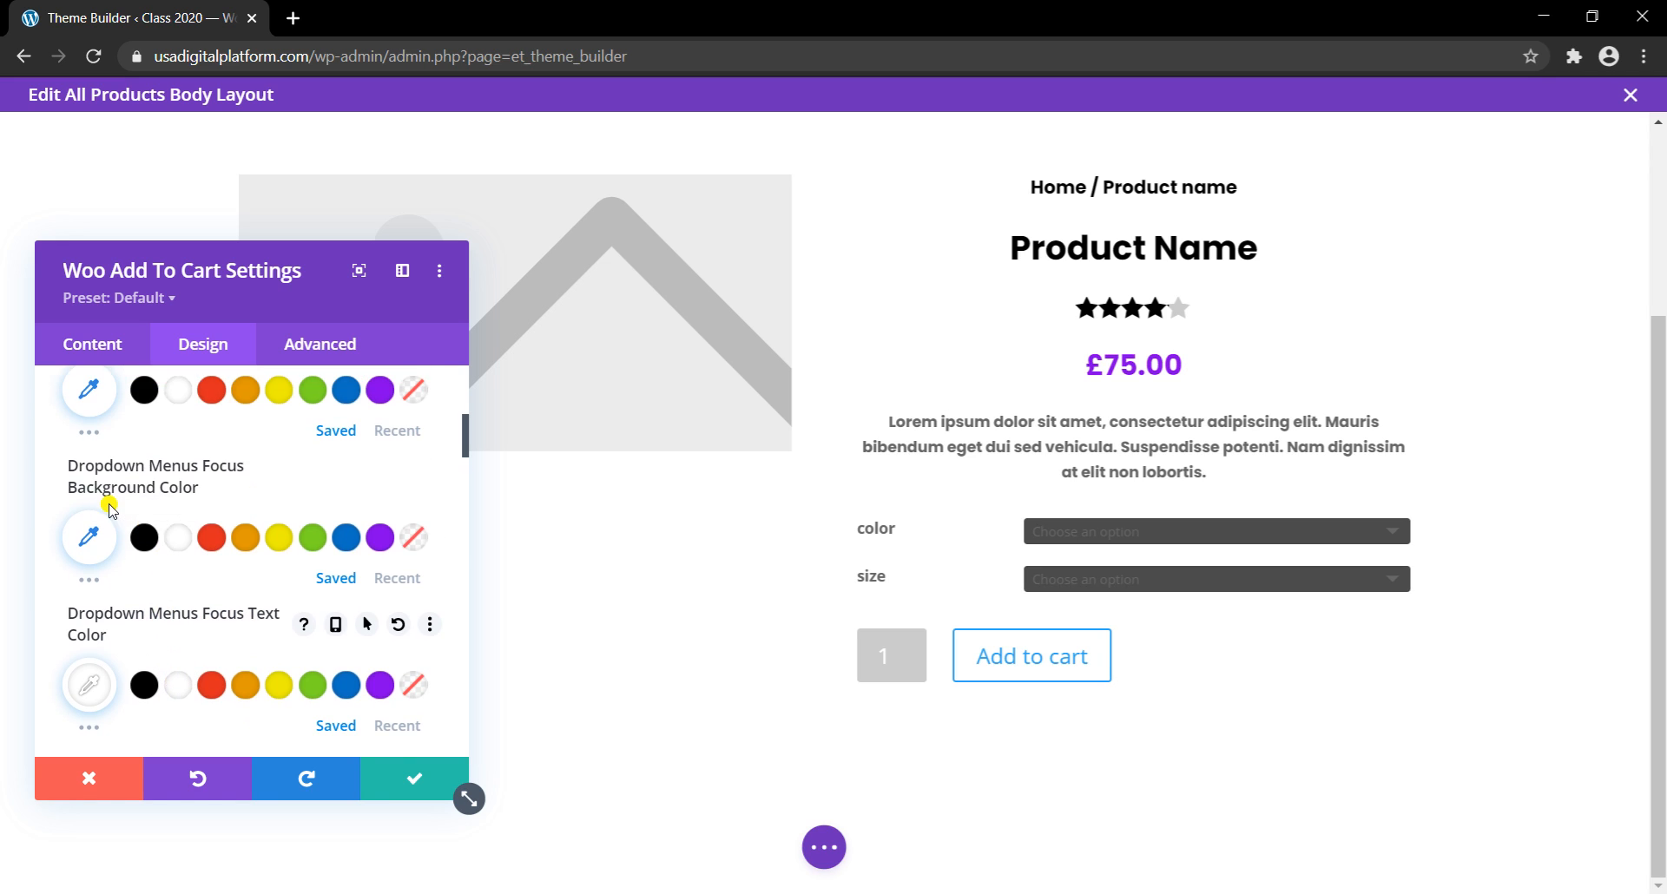
scroll(176, 521, "up", 2)
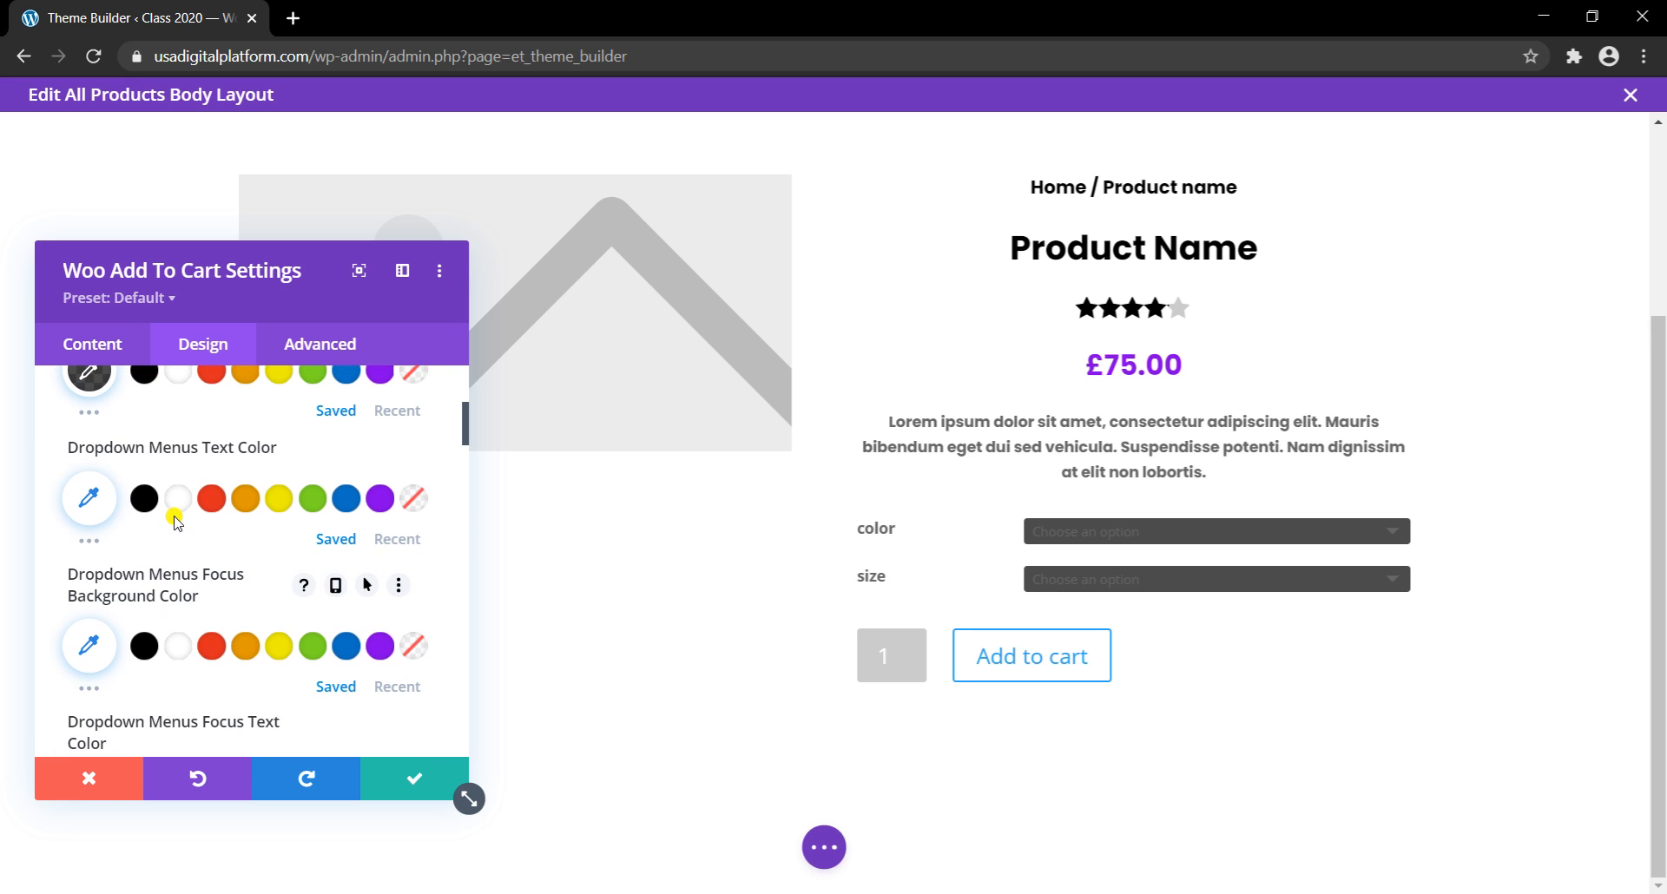
left_click(178, 499)
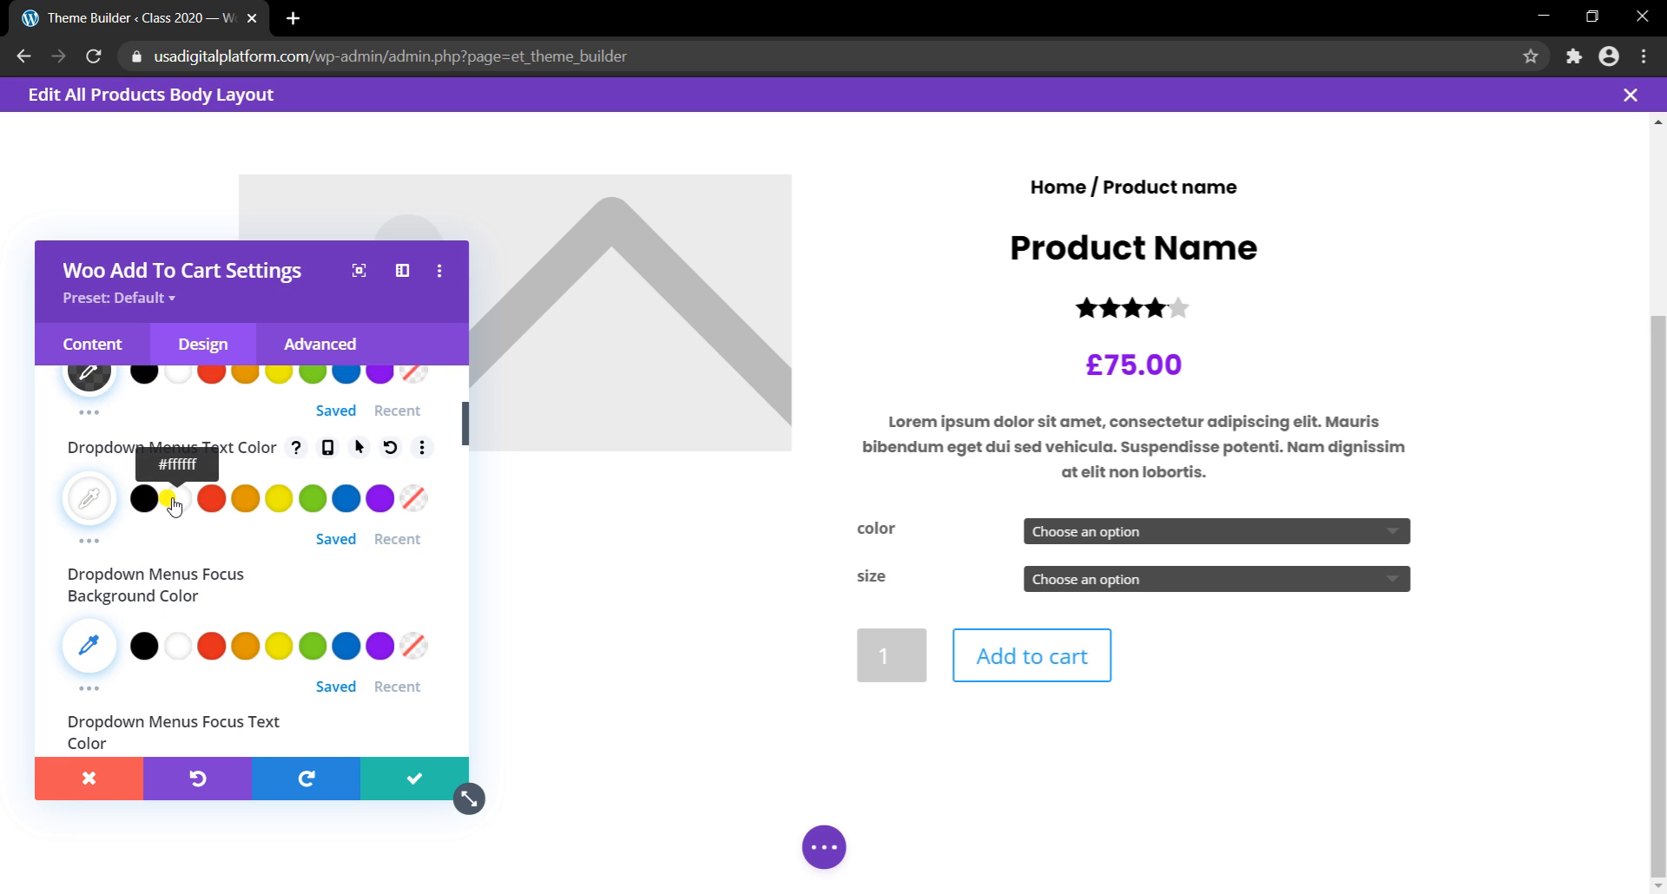
Step: Set the Add To Cart dropdown menus' font to Poppins with a Bold weight
scroll(200, 555, "down", 5)
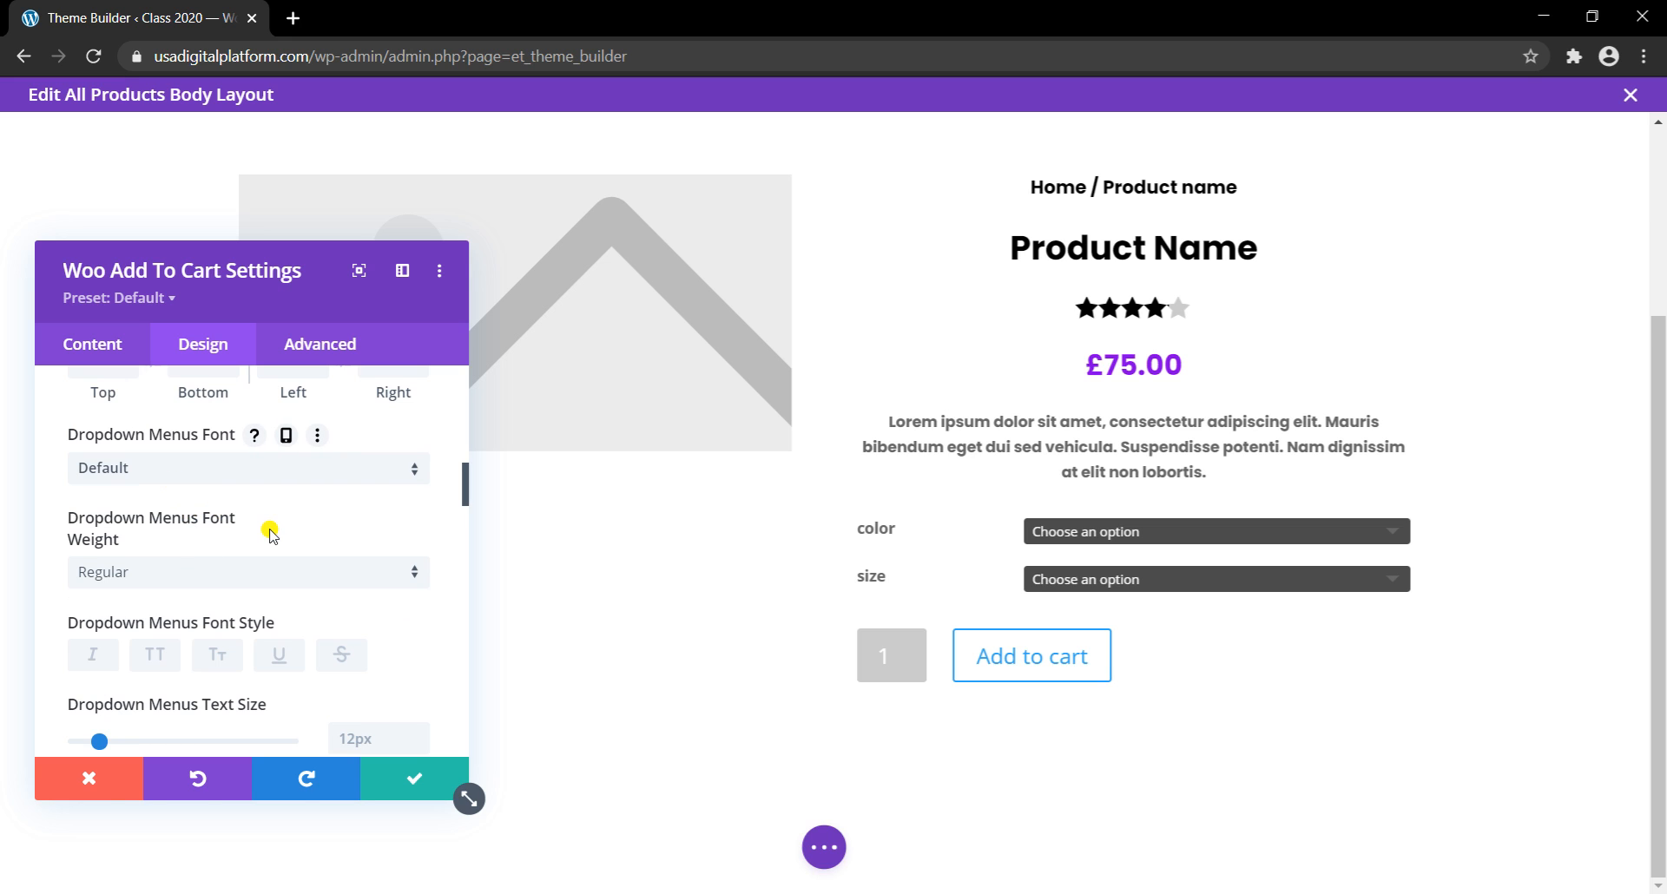
left_click(283, 476)
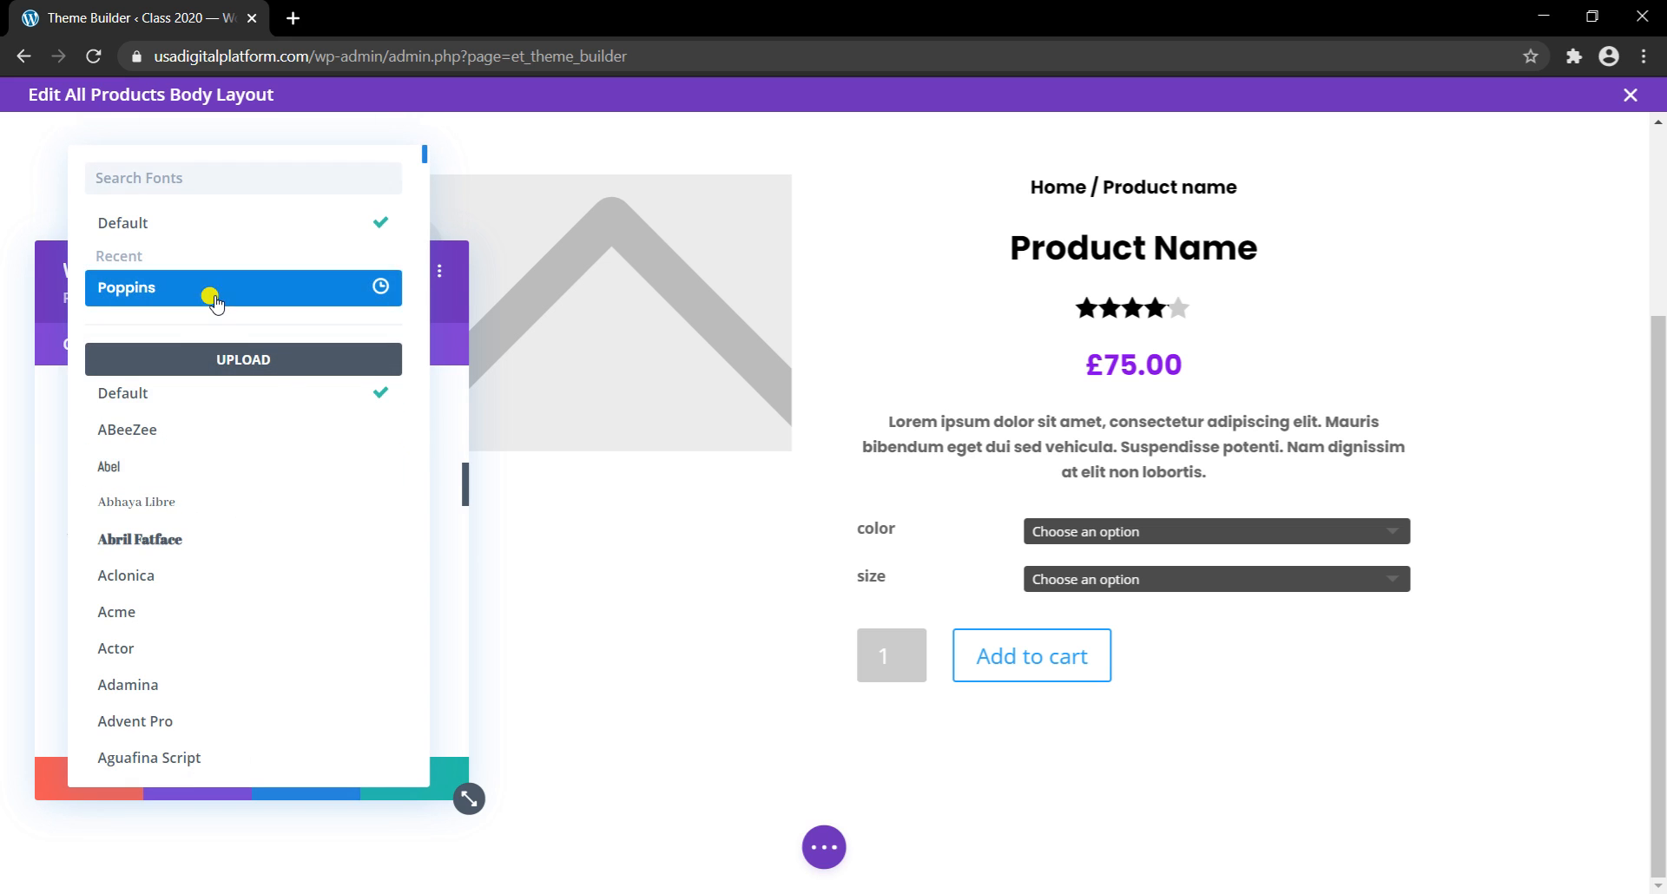
left_click(211, 283)
left_click(257, 588)
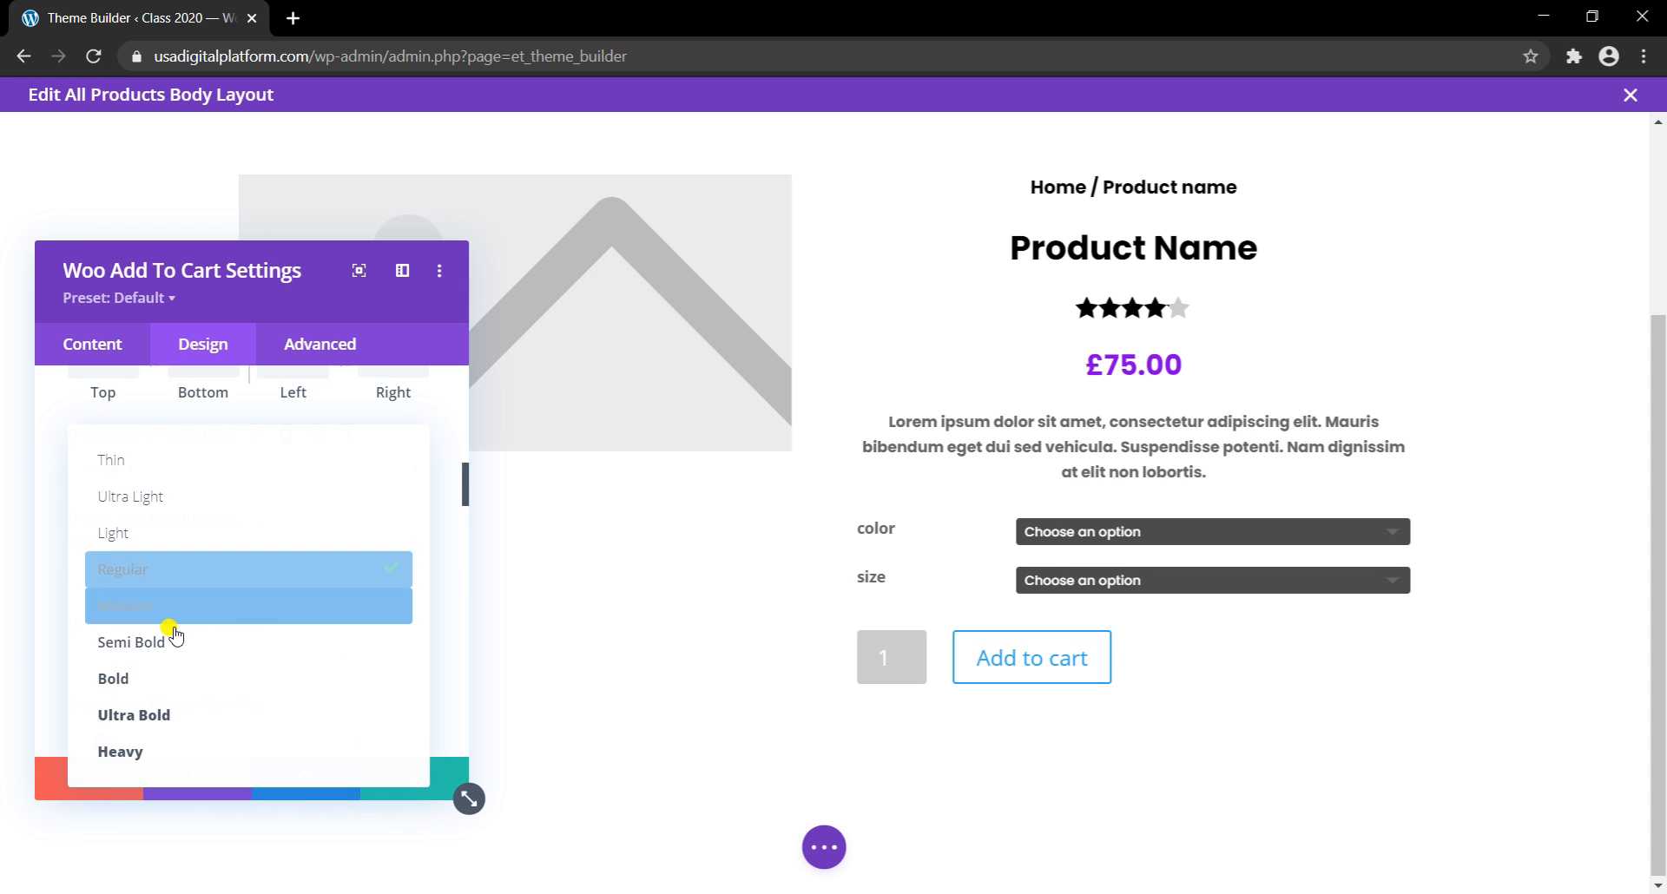
left_click(172, 674)
Step: Apply the soft all-around box shadow preset to the dropdown menus and color the shadow black (#000000)
scroll(178, 715, "down", 3)
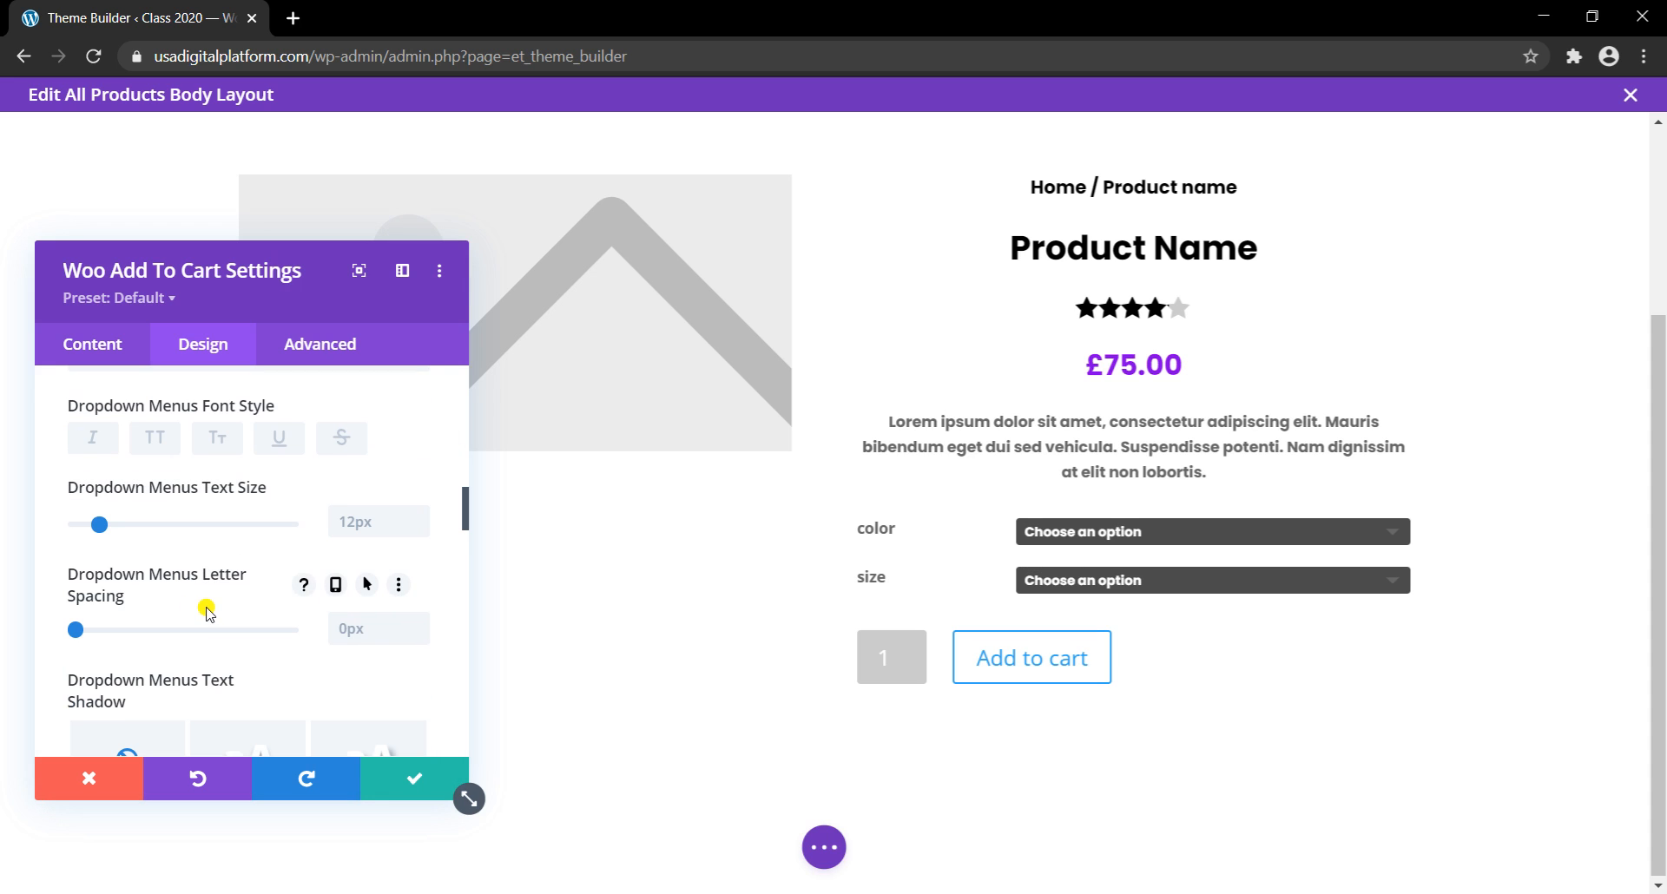
scroll(209, 611, "down", 4)
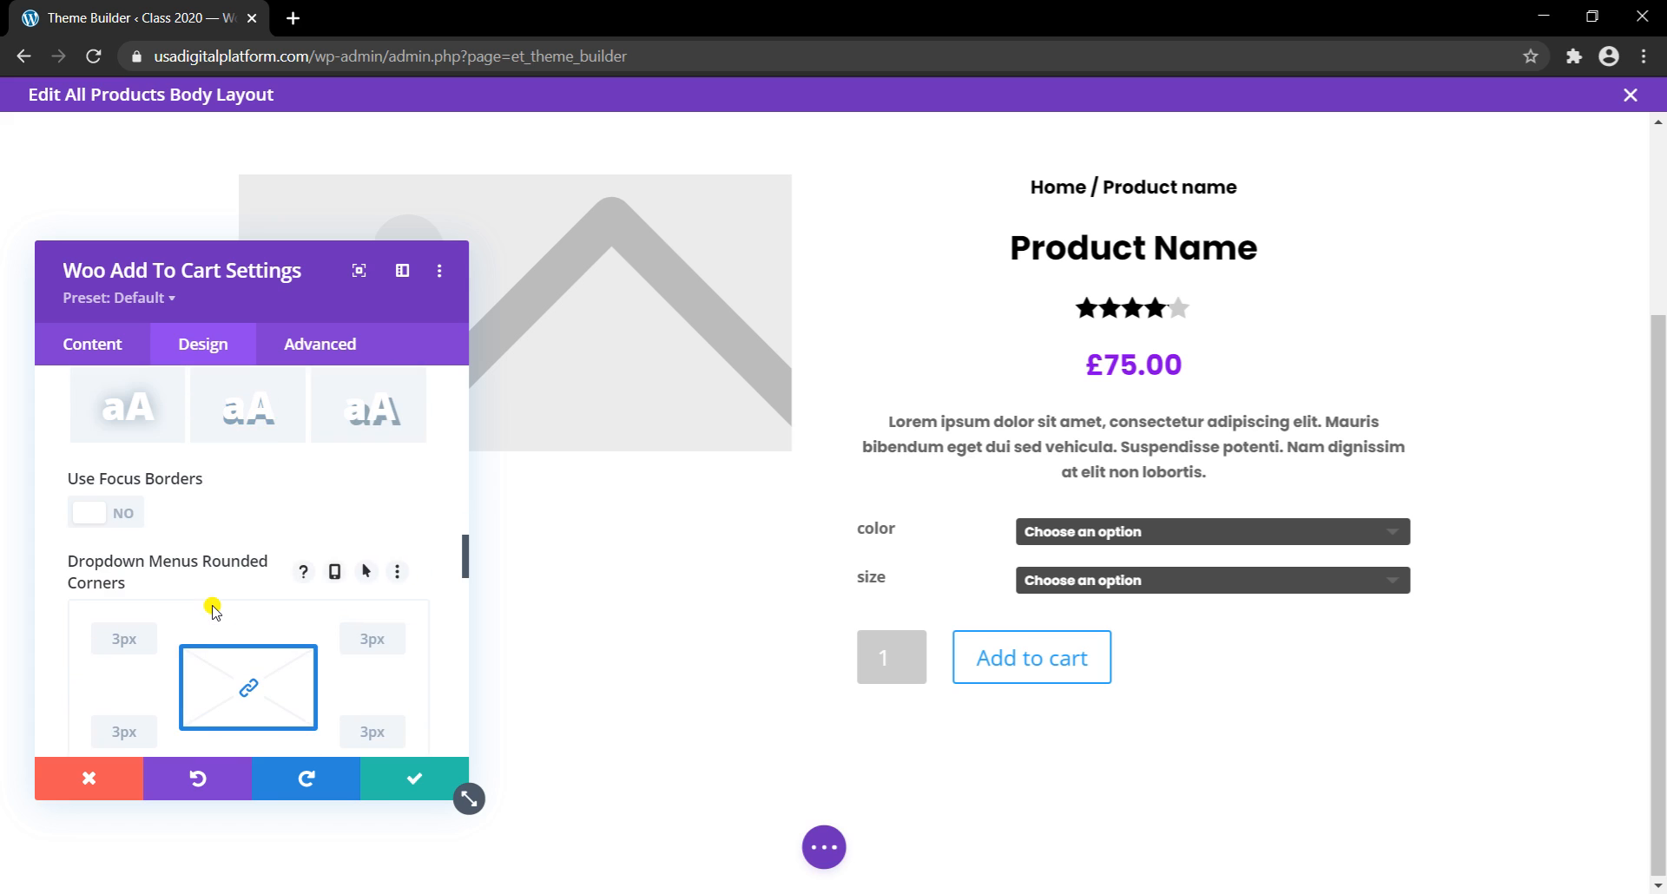
scroll(234, 553, "down", 1)
scroll(236, 556, "down", 2)
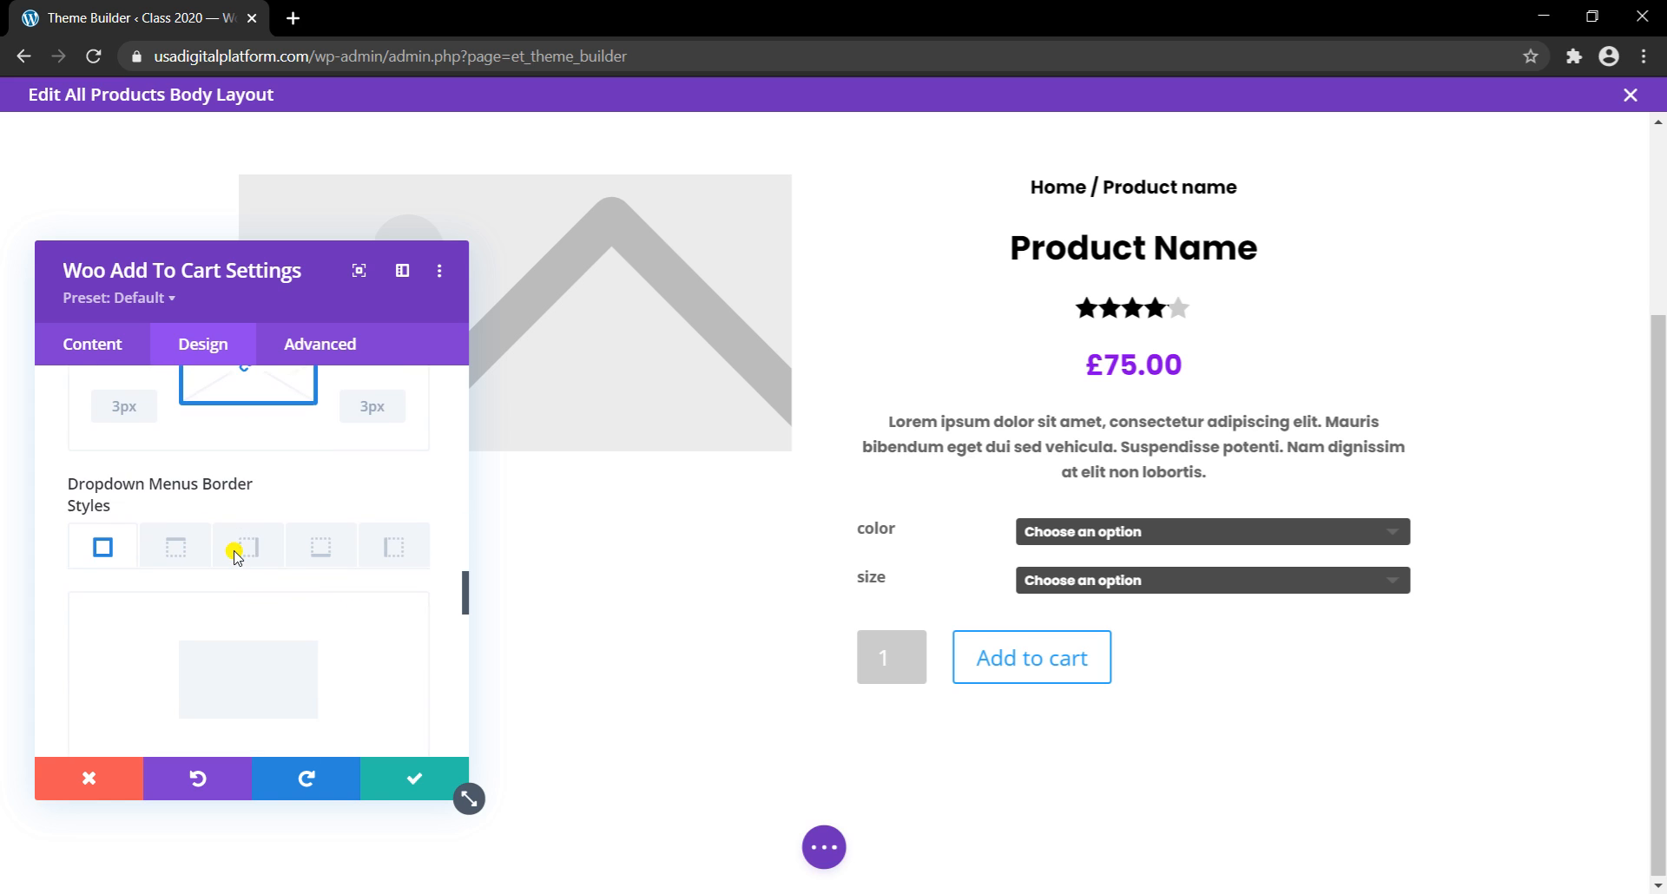
scroll(236, 556, "down", 3)
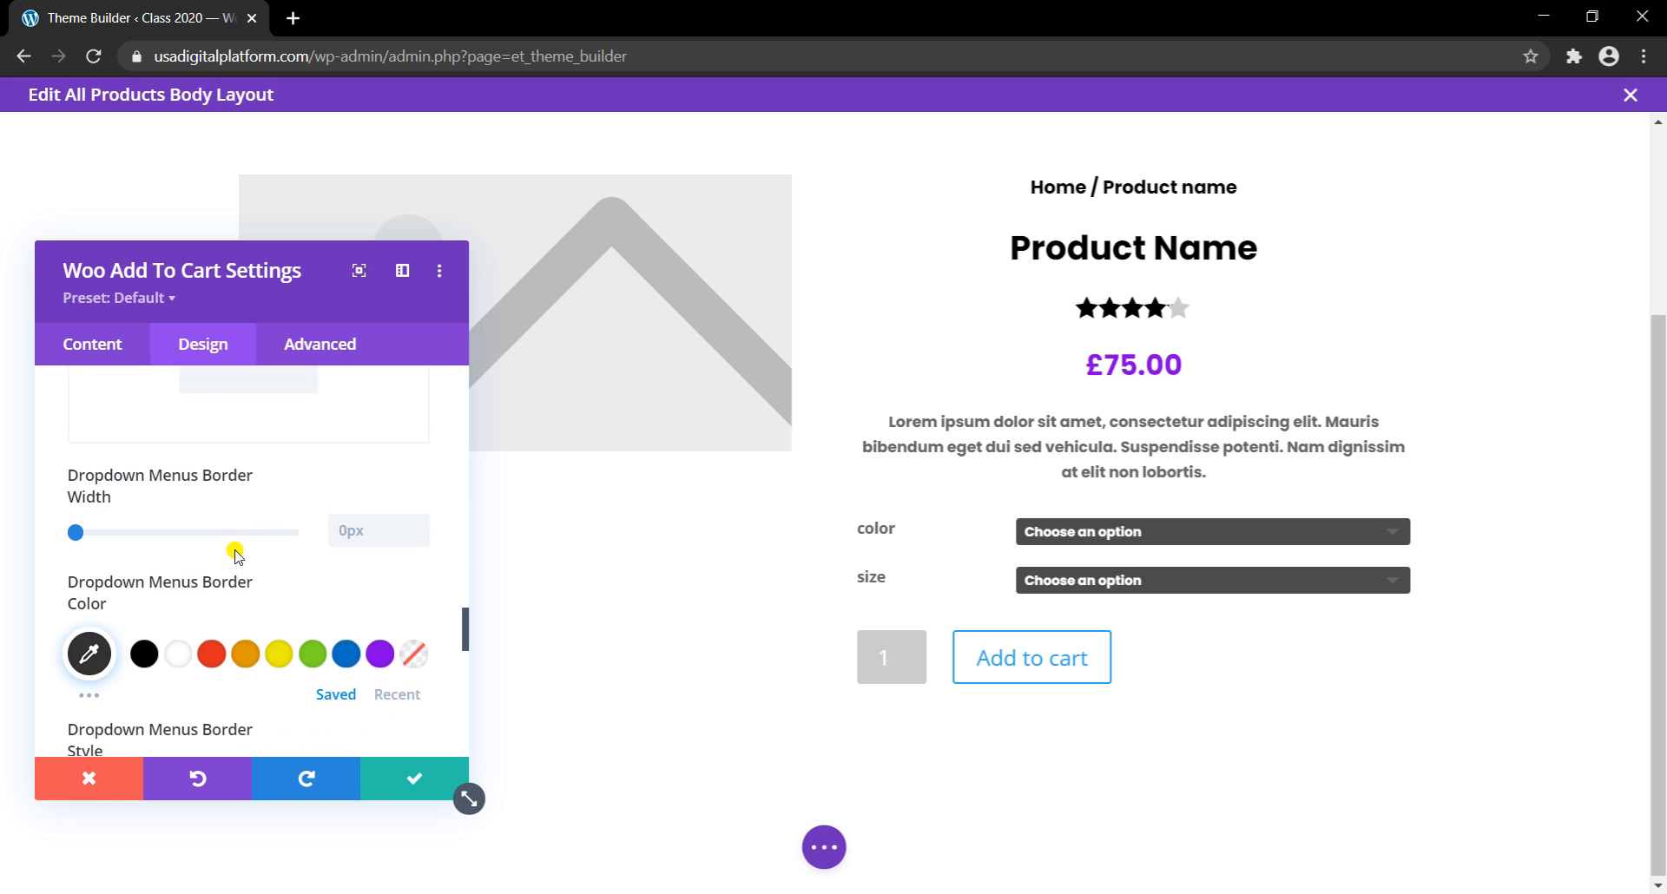
scroll(235, 555, "down", 4)
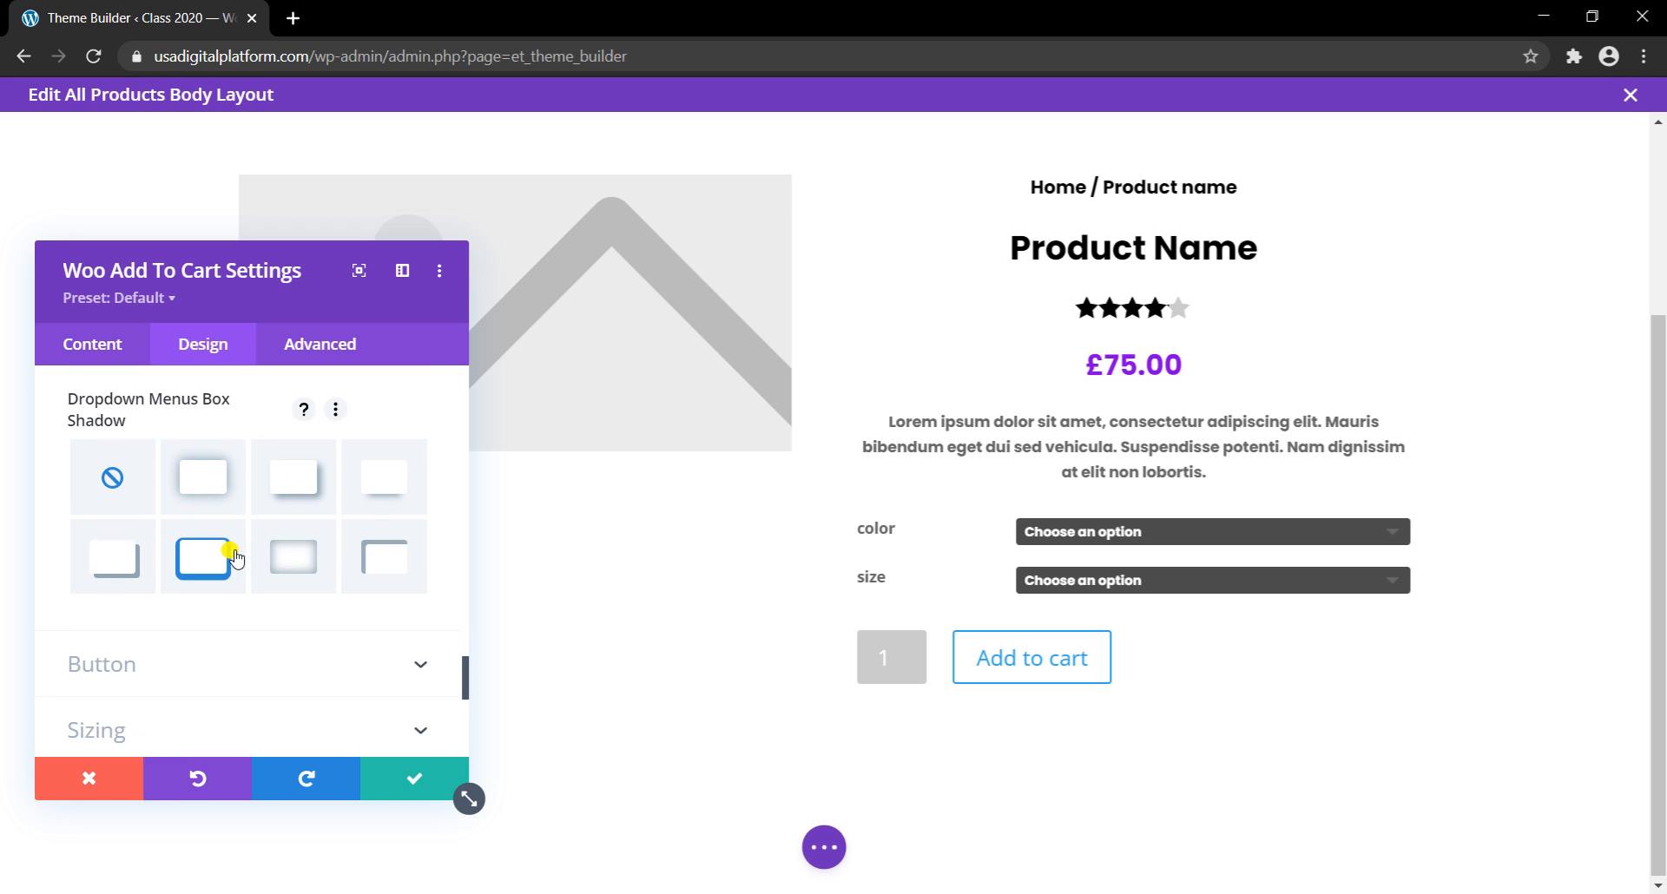
left_click(205, 488)
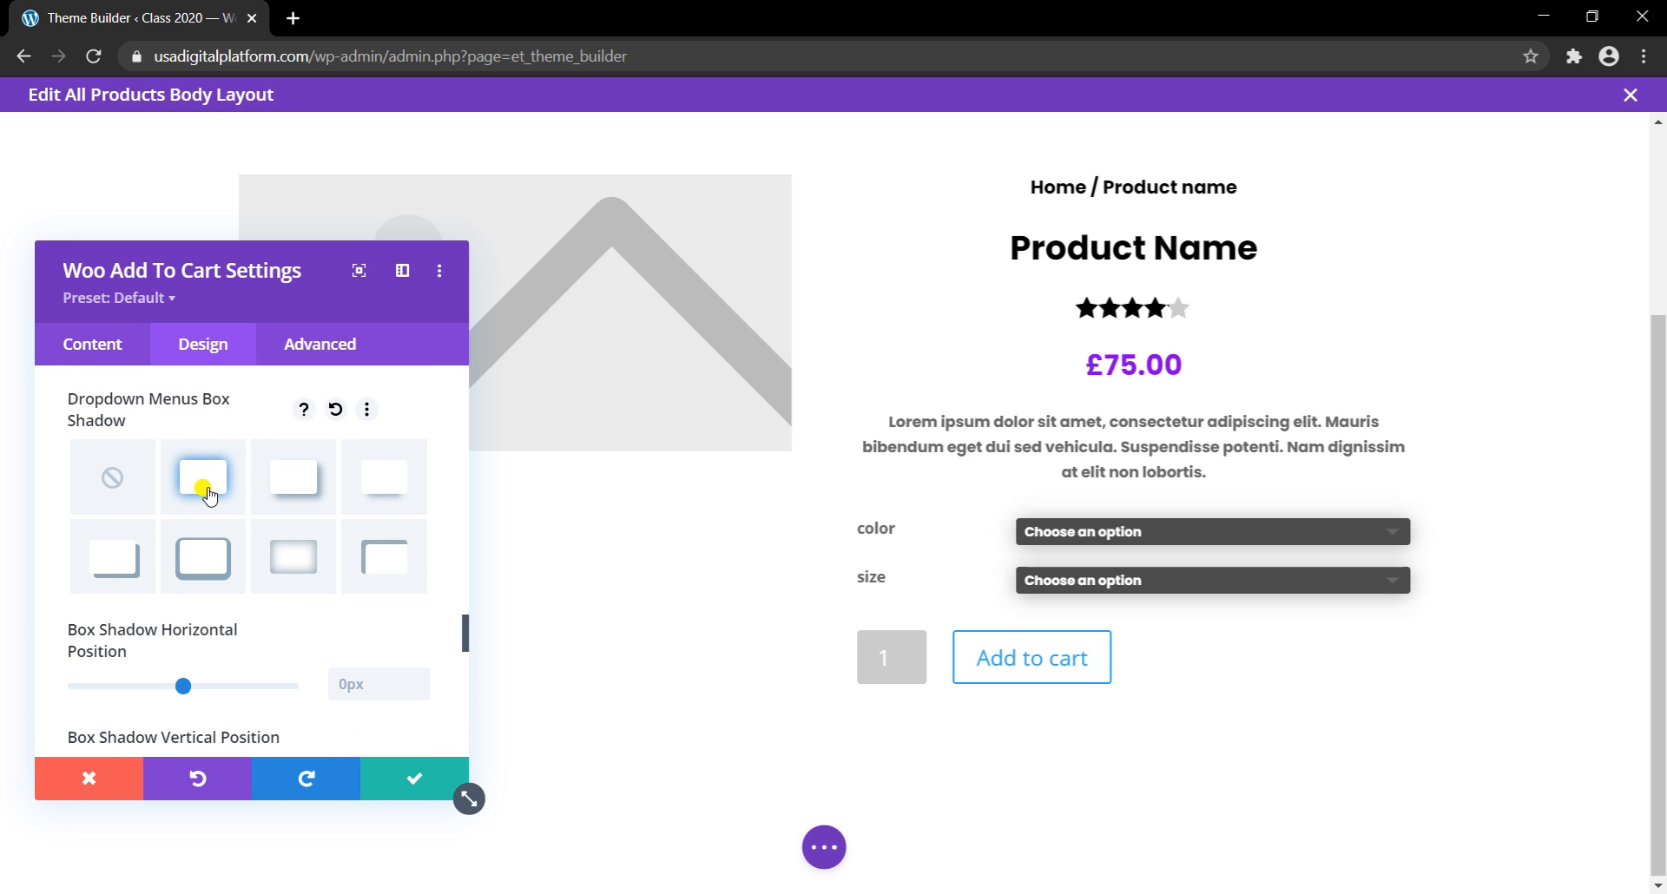
scroll(274, 612, "down", 1)
scroll(272, 612, "down", 4)
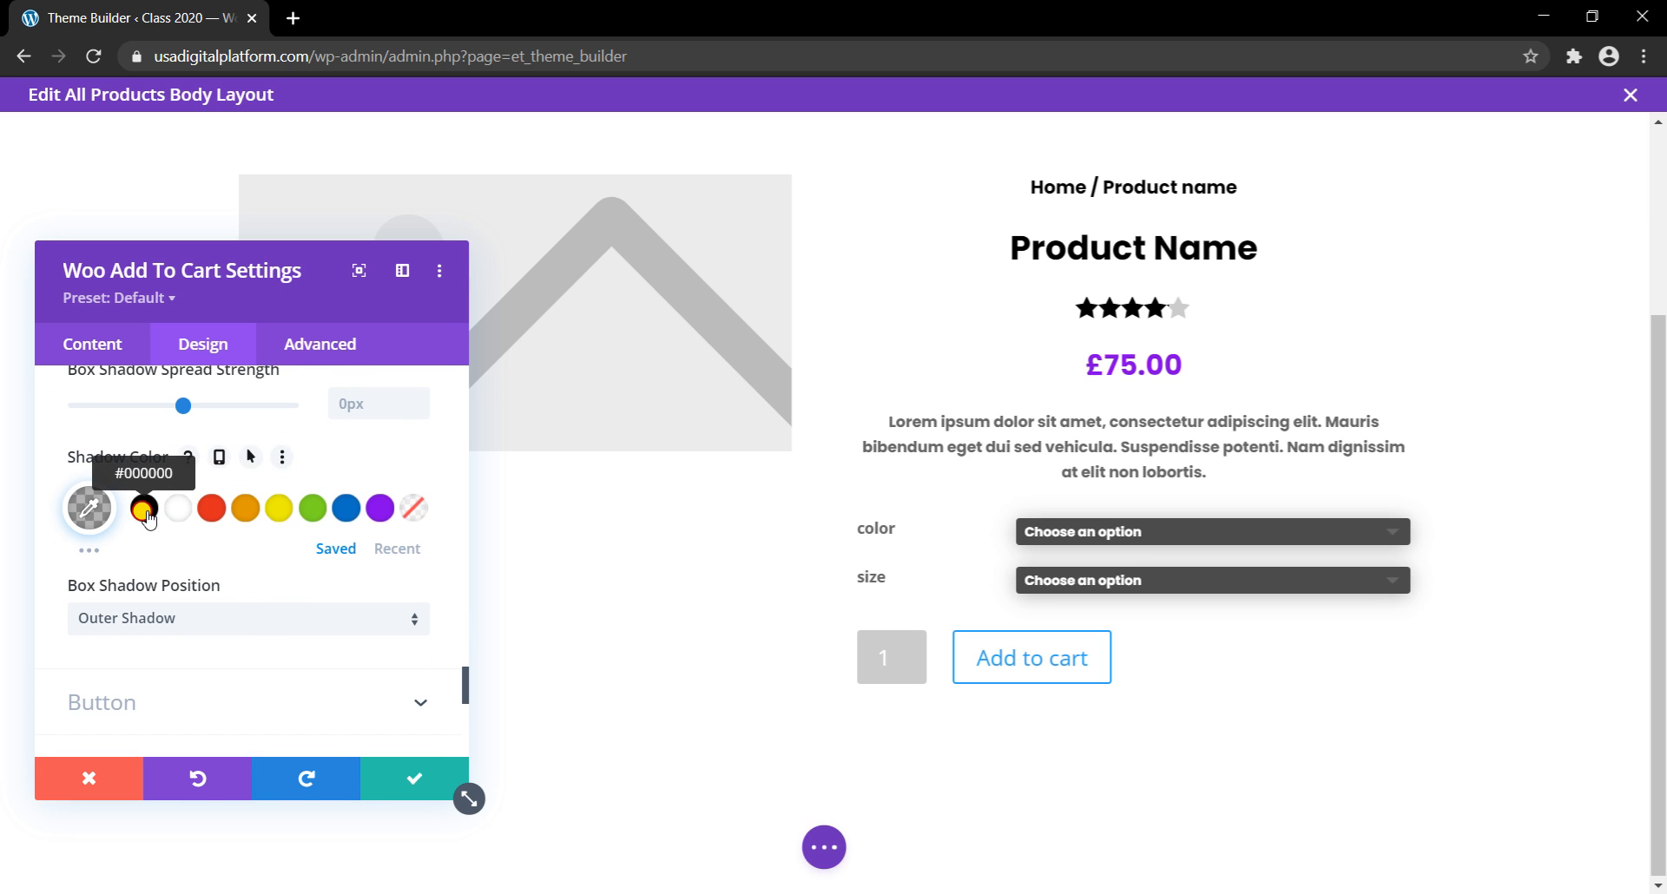
left_click(144, 508)
Step: Set the dropdown menus' box shadow spread strength to -4px and save the Woo Add To Cart module settings
scroll(152, 517, "up", 3)
scroll(154, 519, "down", 2)
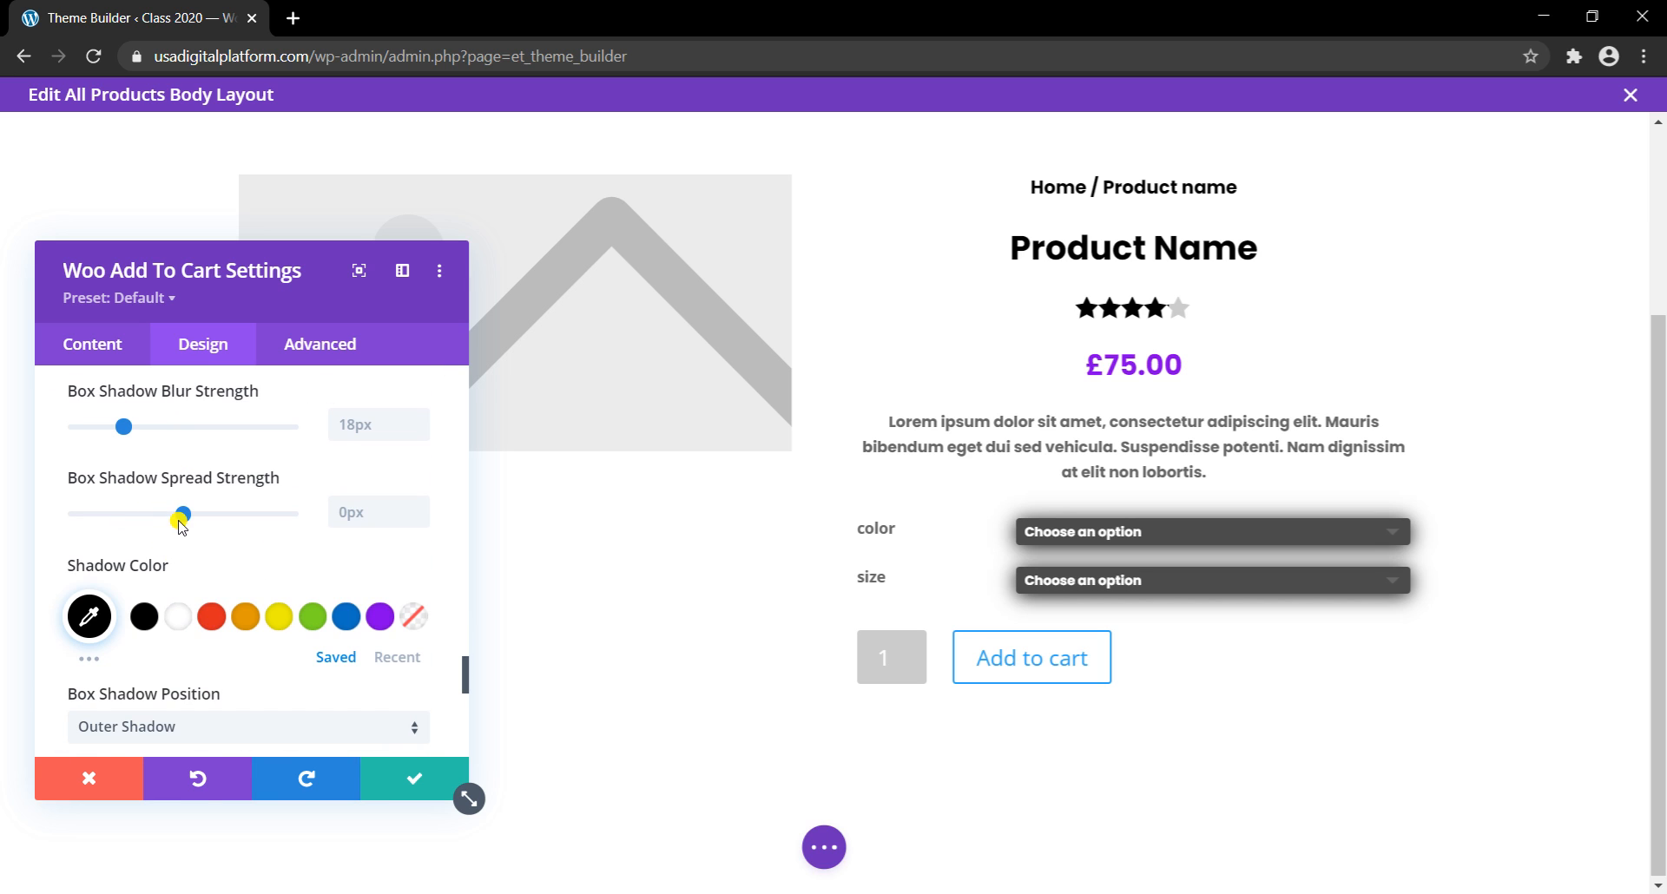
left_click_drag(182, 516, 179, 514)
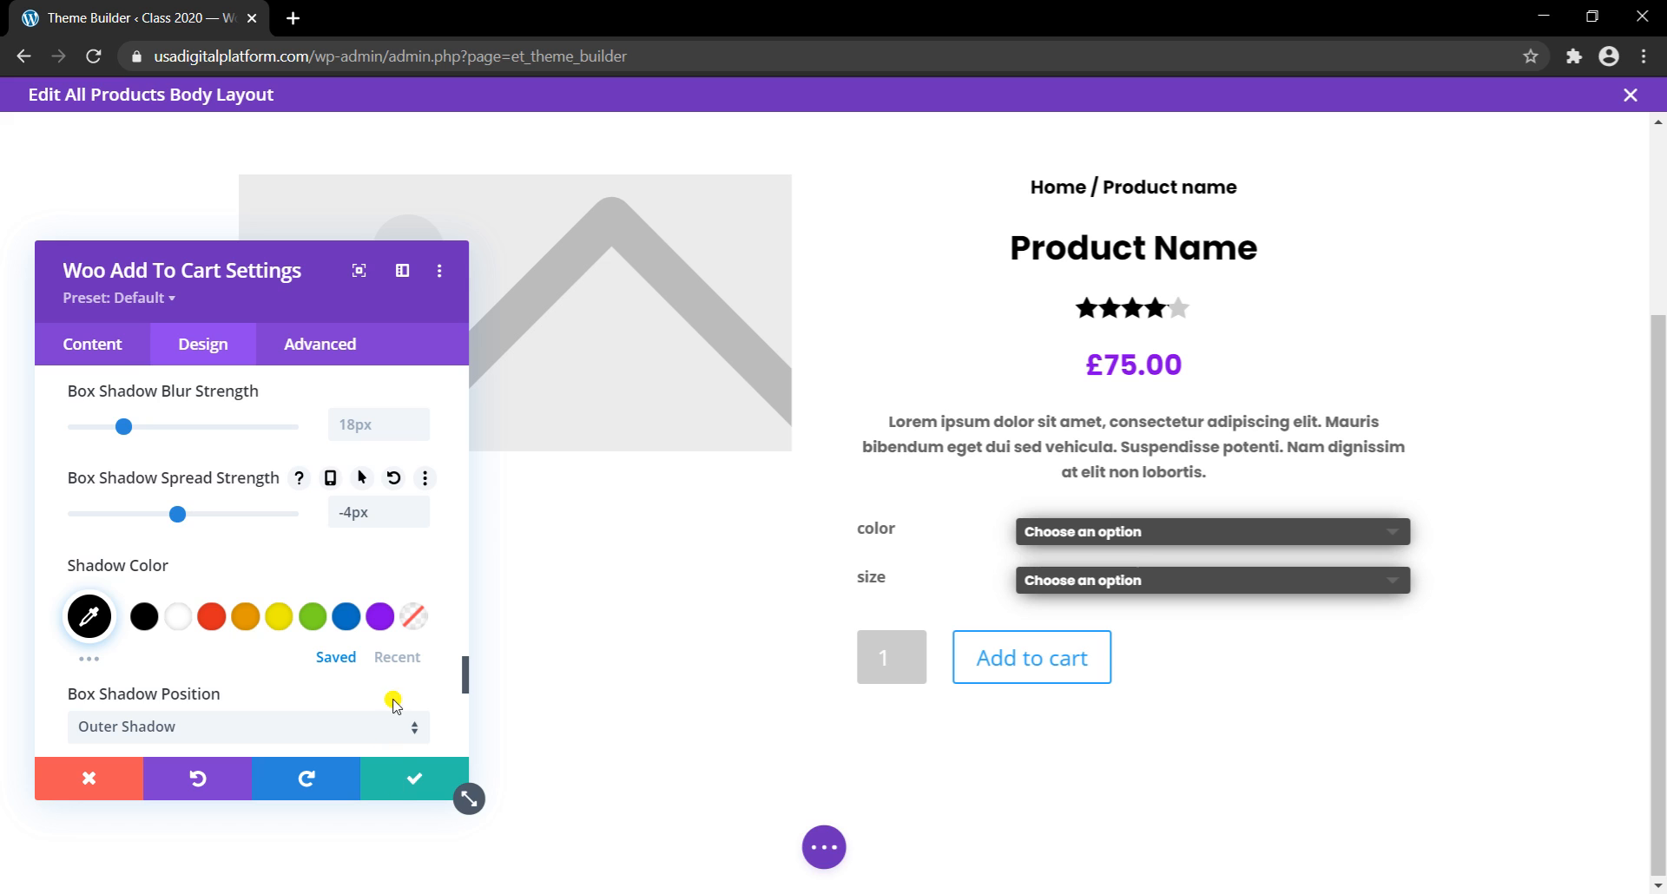
left_click(392, 797)
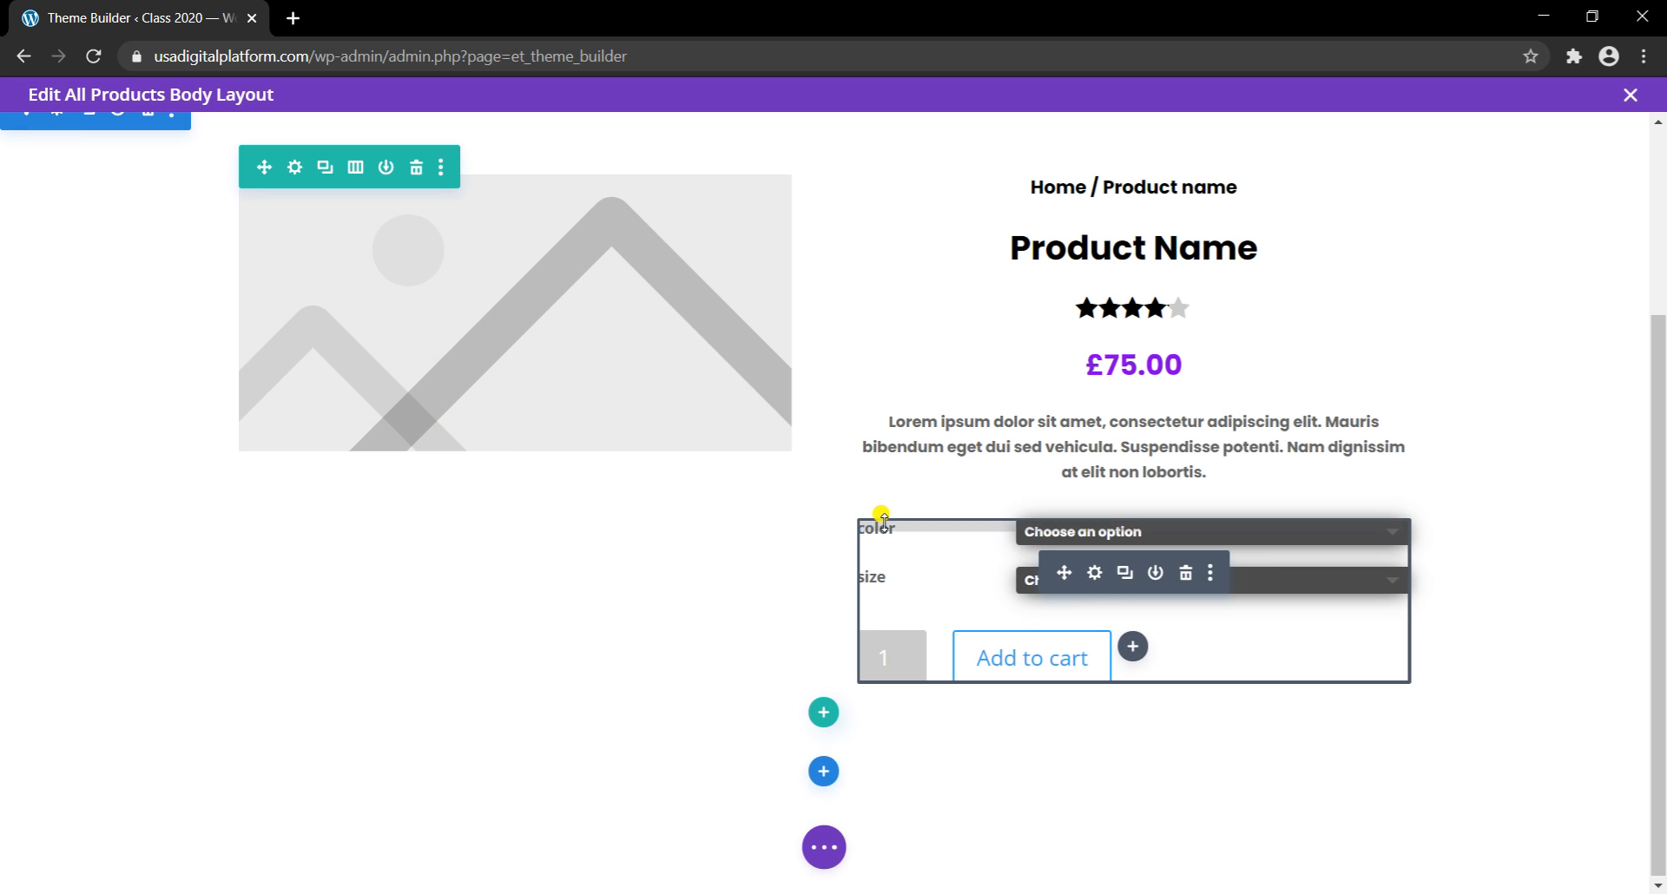
Step: Reopen the Woo Add To Cart design settings, enable custom styles for the button and set its text color to black
left_click(1094, 575)
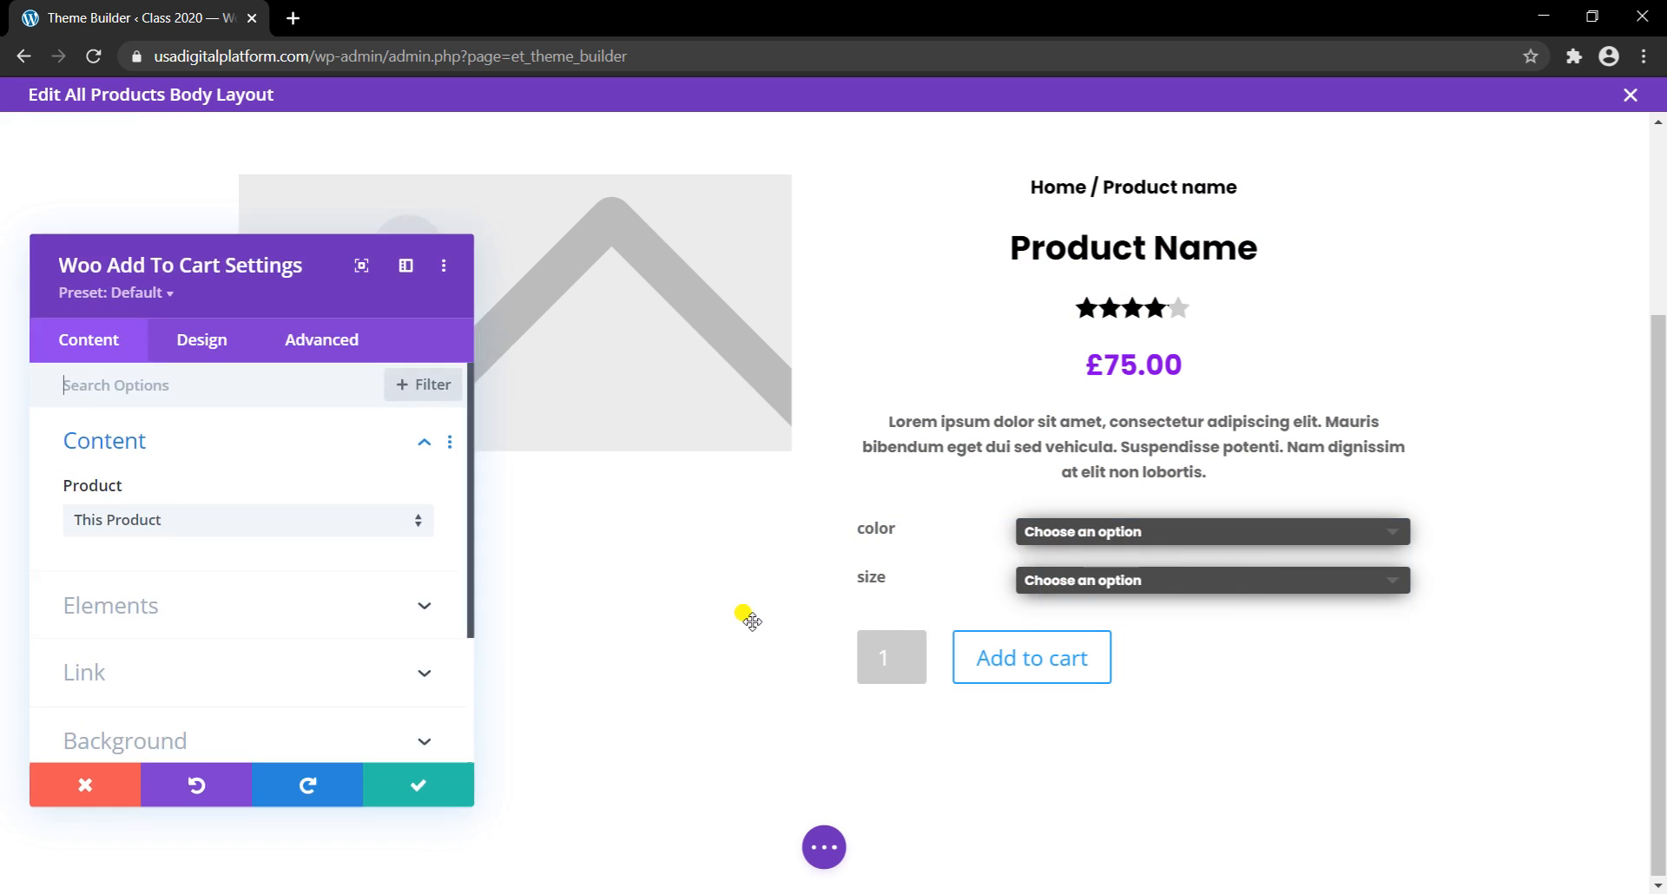
left_click(208, 338)
left_click(193, 644)
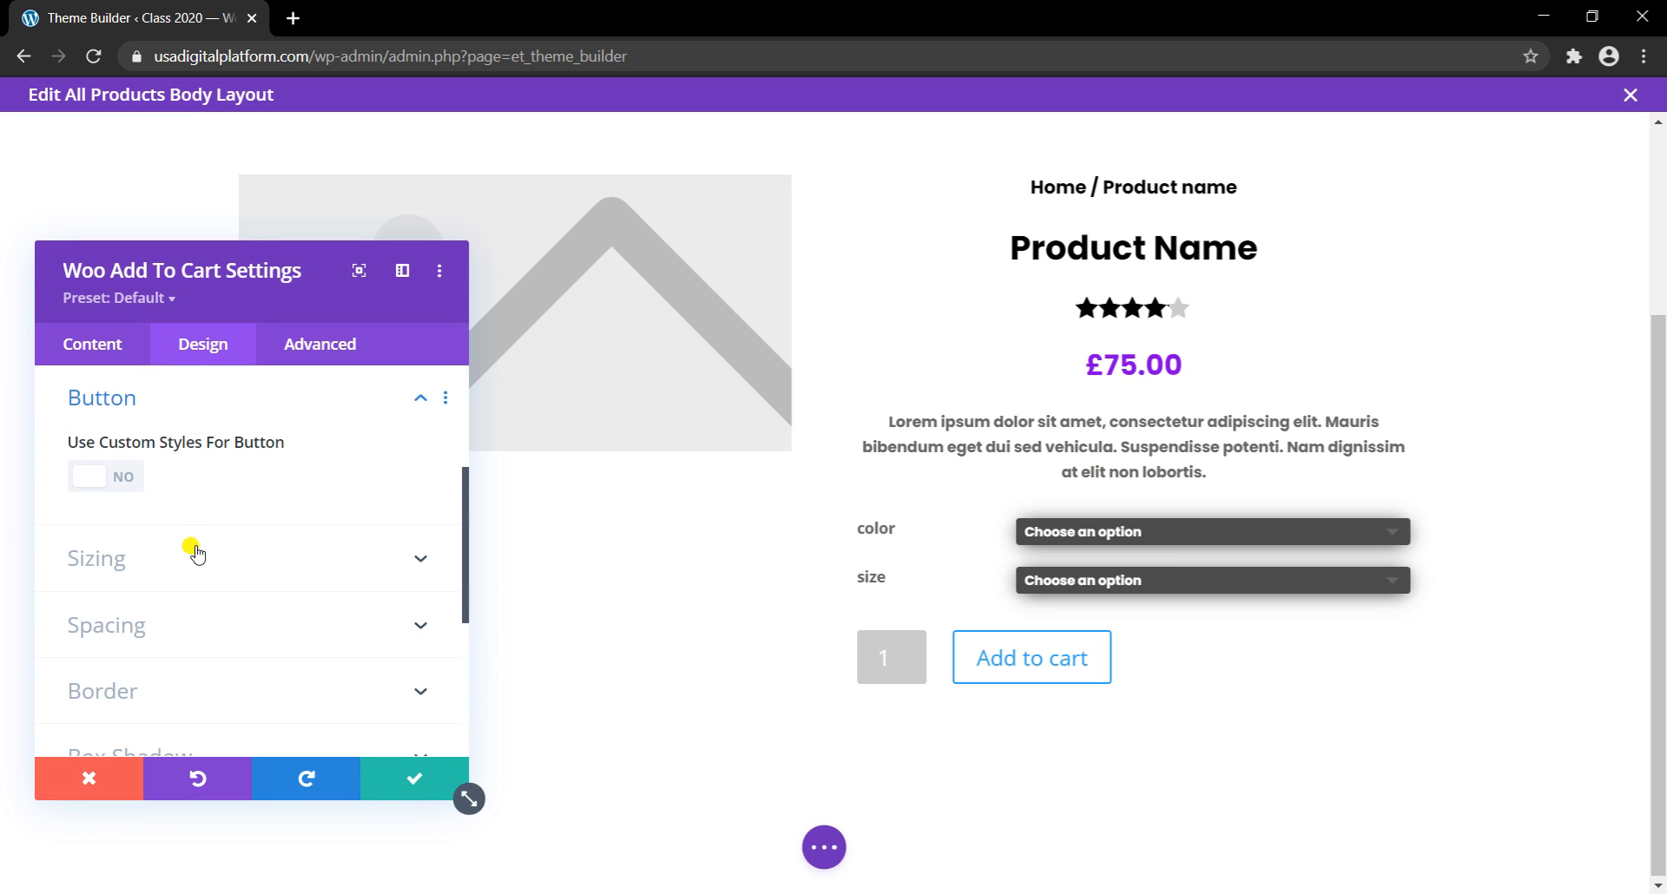
left_click(90, 480)
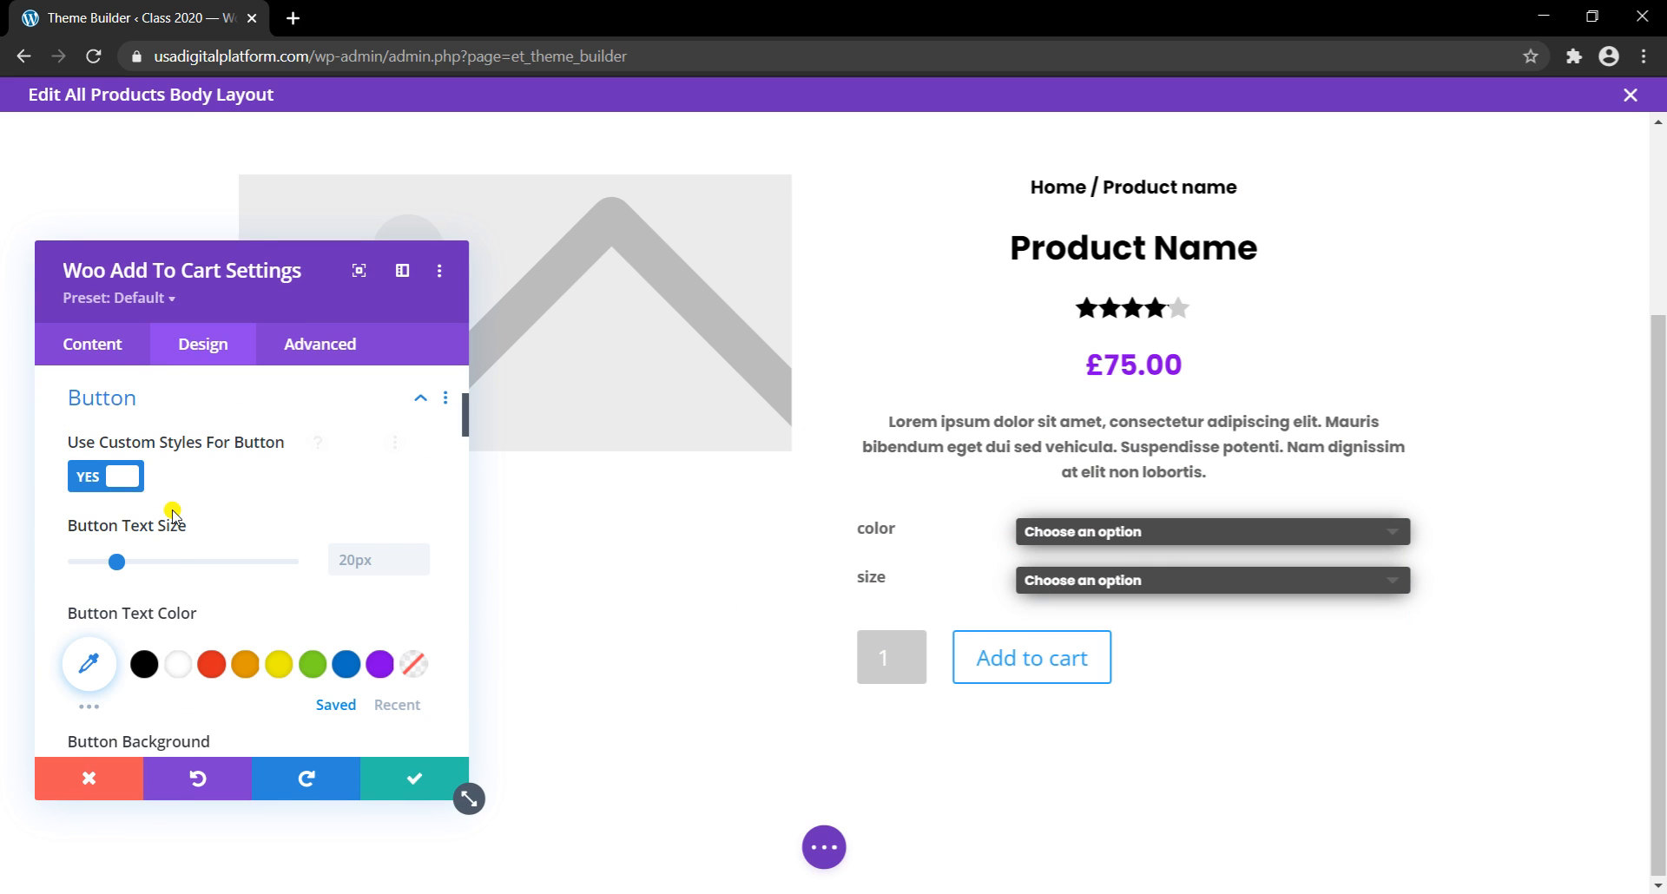
left_click(144, 664)
Step: Set the Add to cart button's background color to black
scroll(145, 642, "down", 1)
scroll(143, 625, "down", 2)
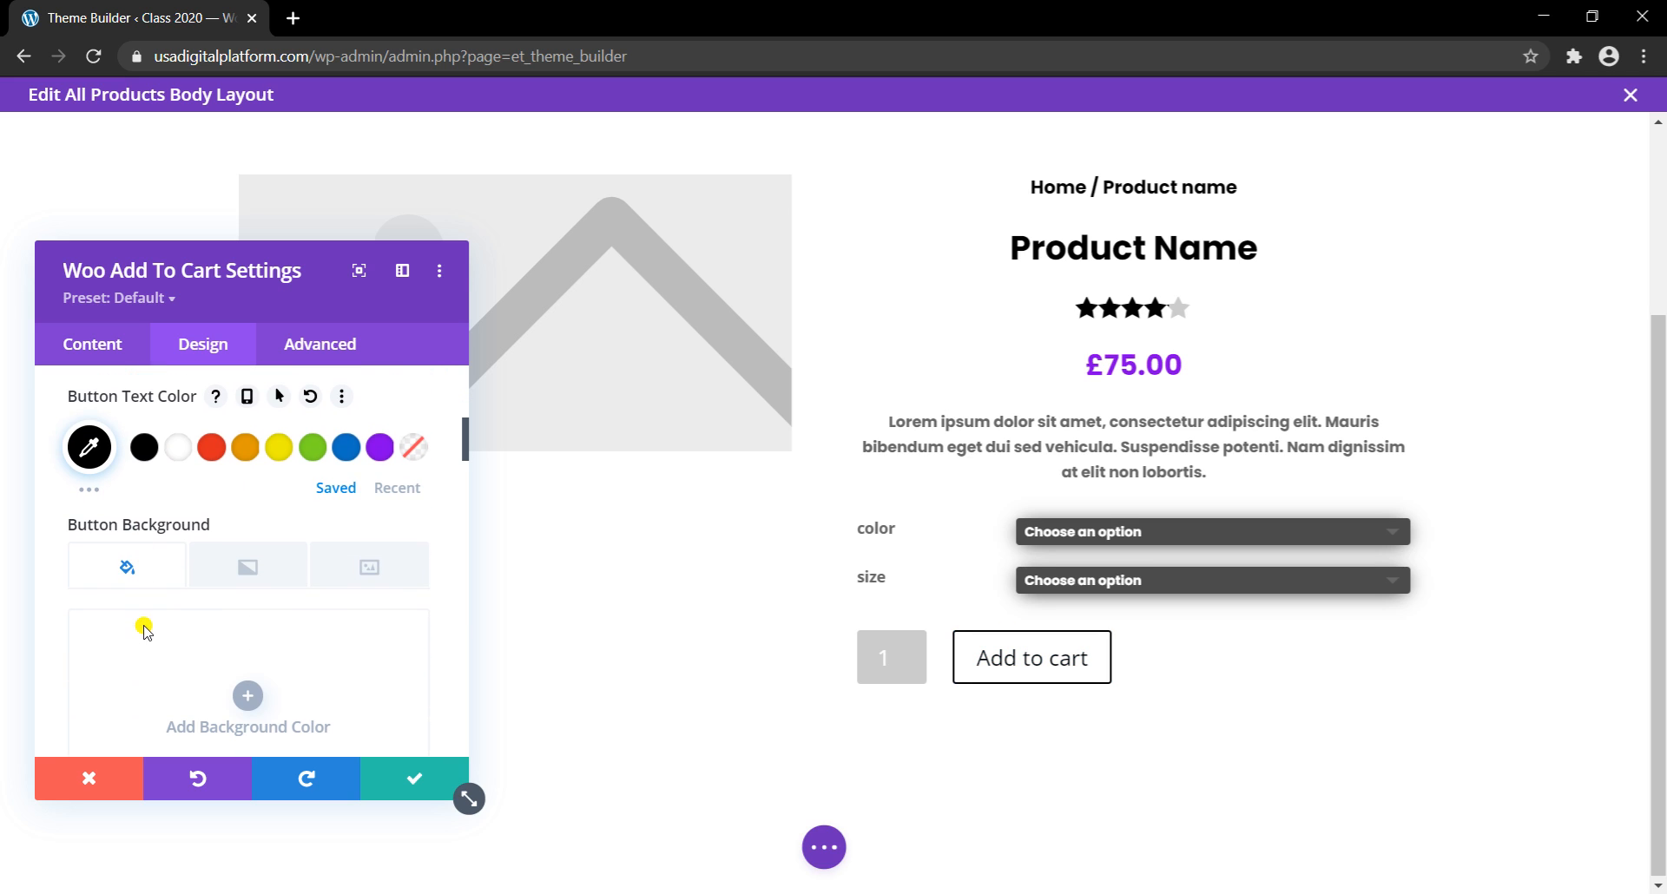
scroll(172, 599, "down", 1)
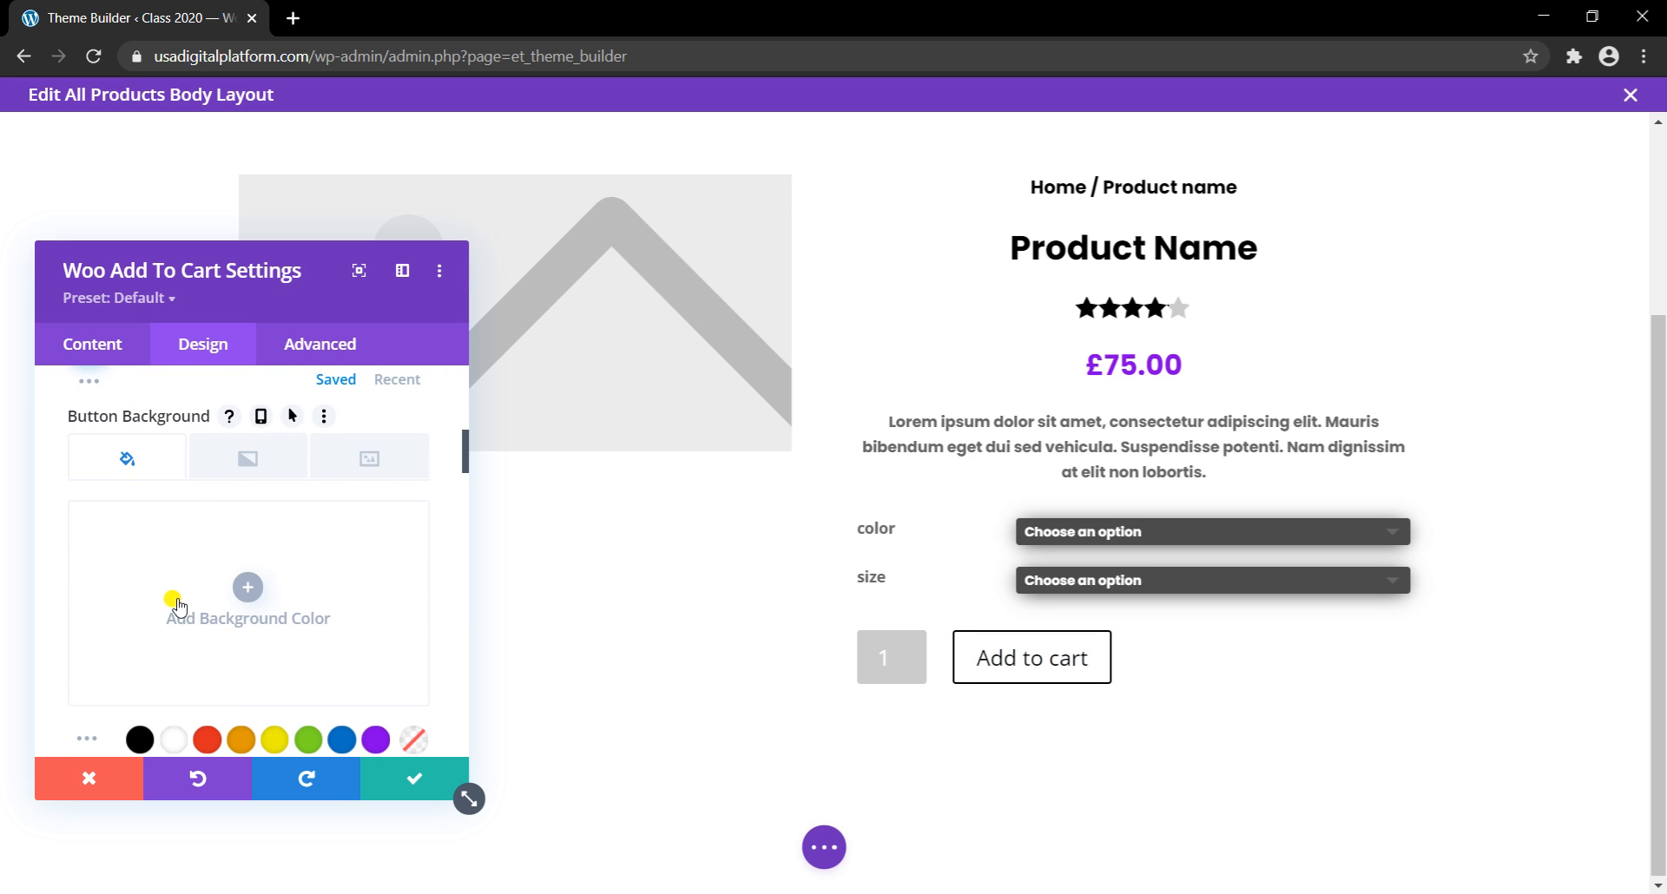
left_click(139, 740)
Step: Set the Add to cart button's font to Poppins with a Bold weight
scroll(186, 683, "down", 3)
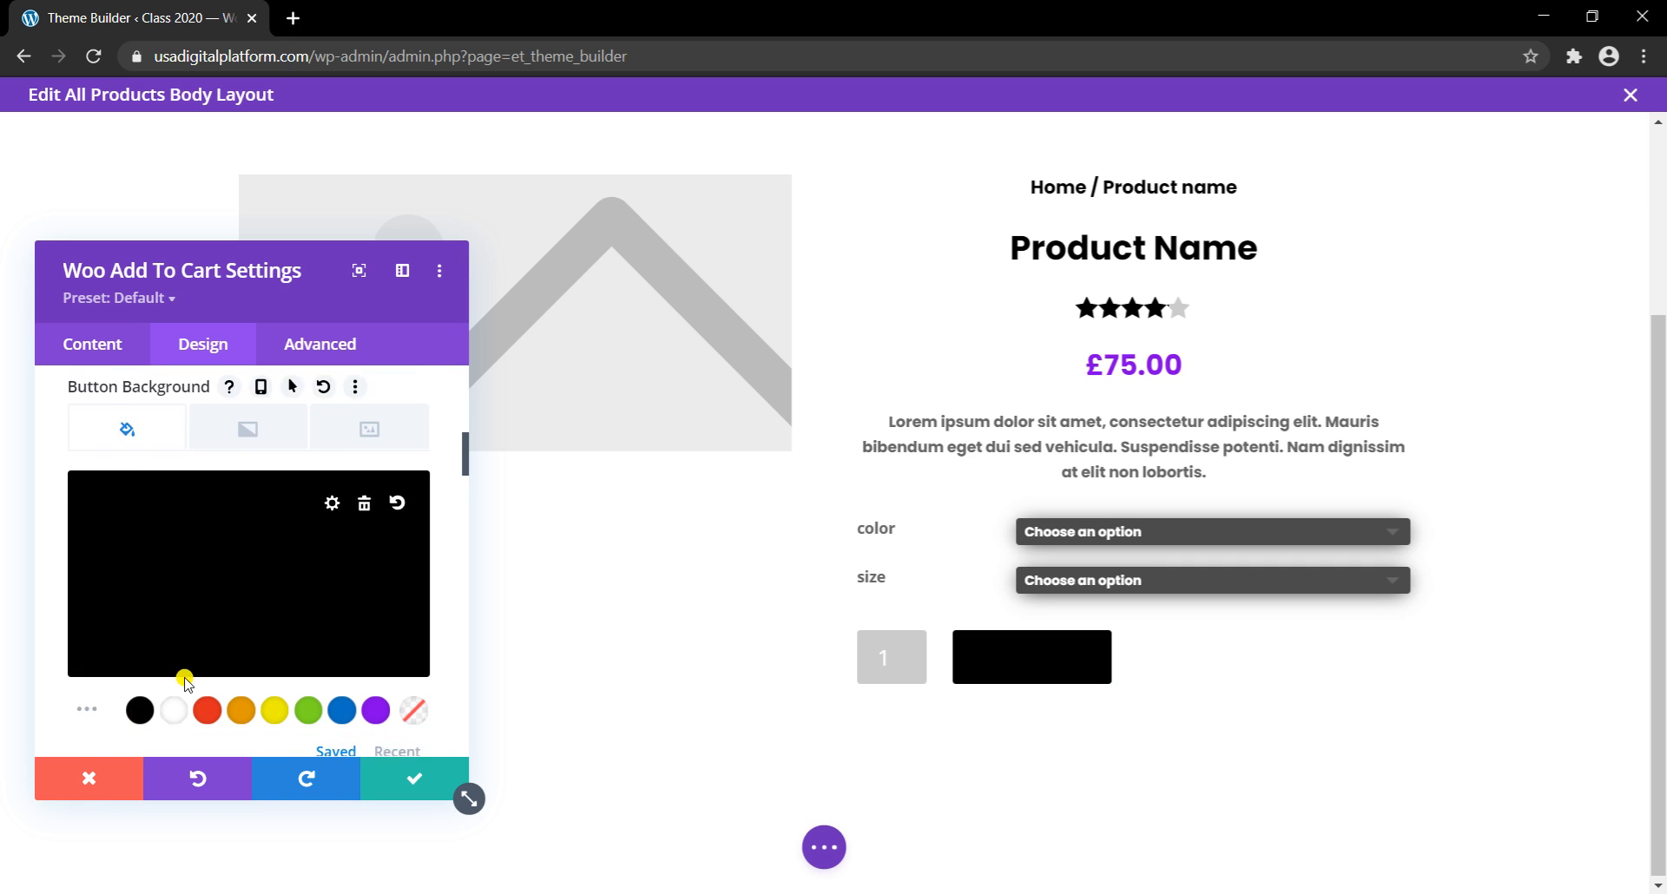
scroll(186, 682, "down", 4)
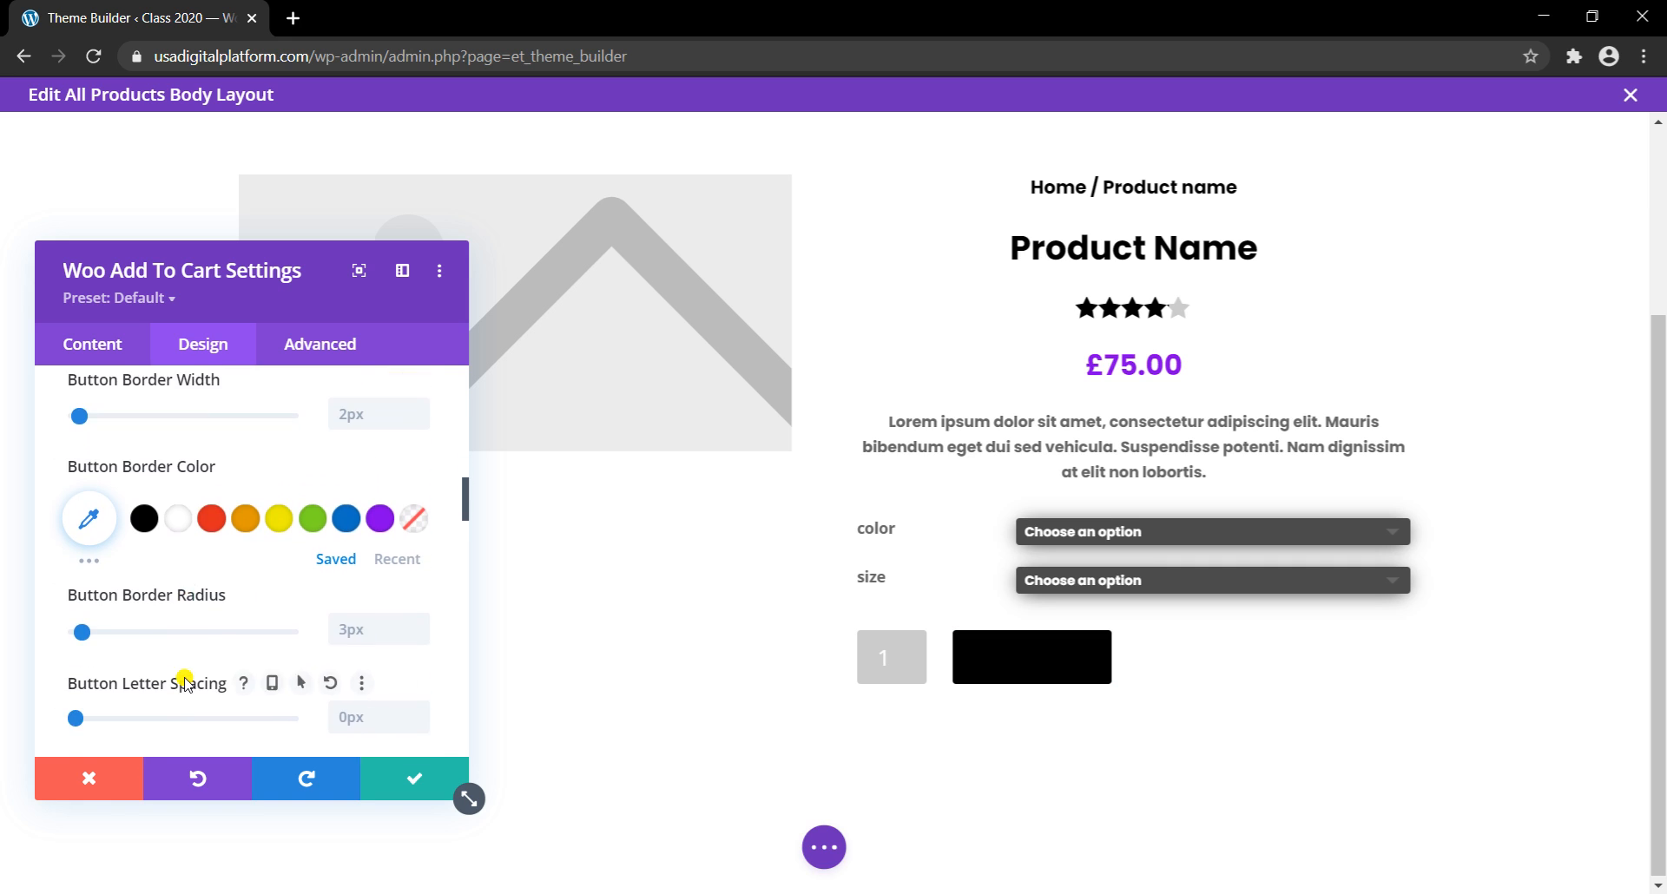
scroll(186, 684, "down", 1)
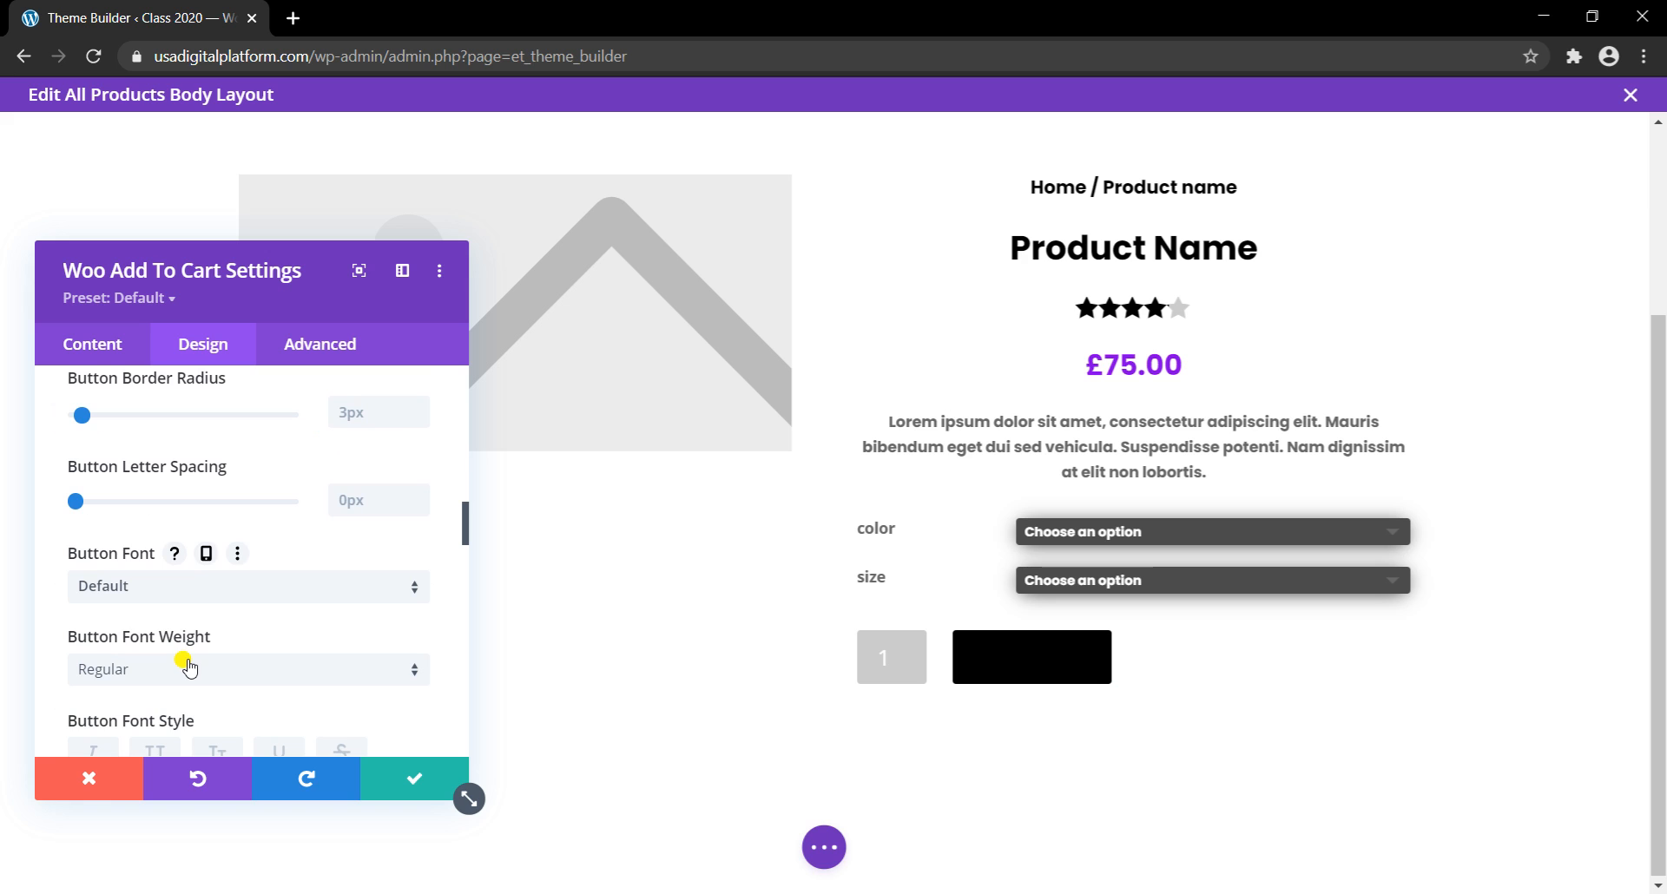
left_click(200, 589)
left_click(205, 295)
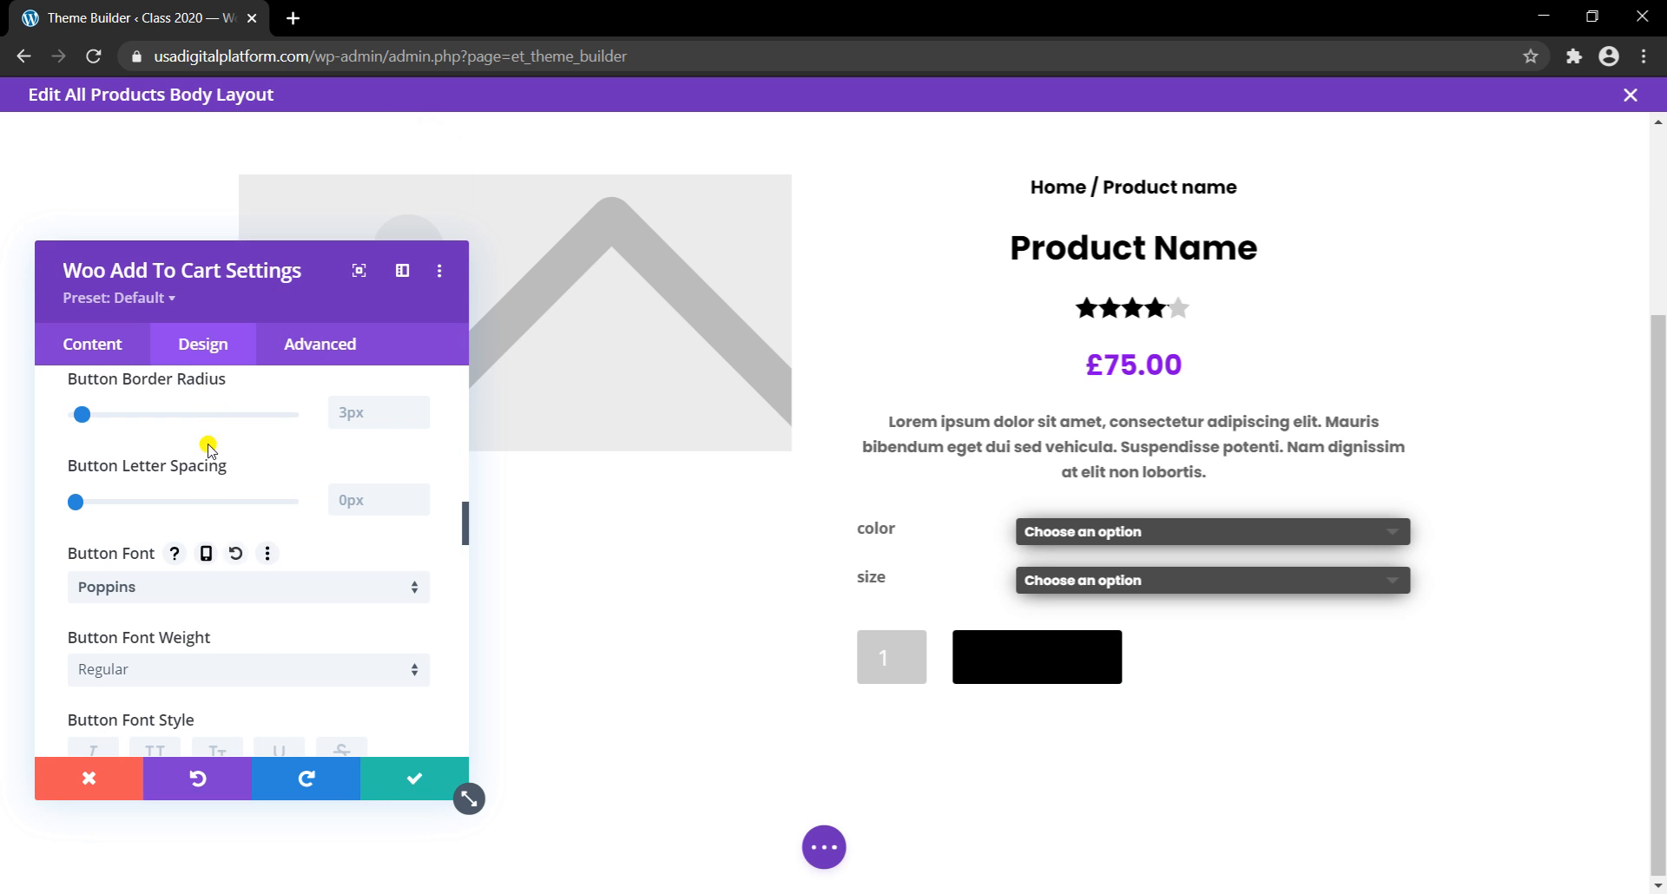
left_click(182, 679)
left_click(169, 674)
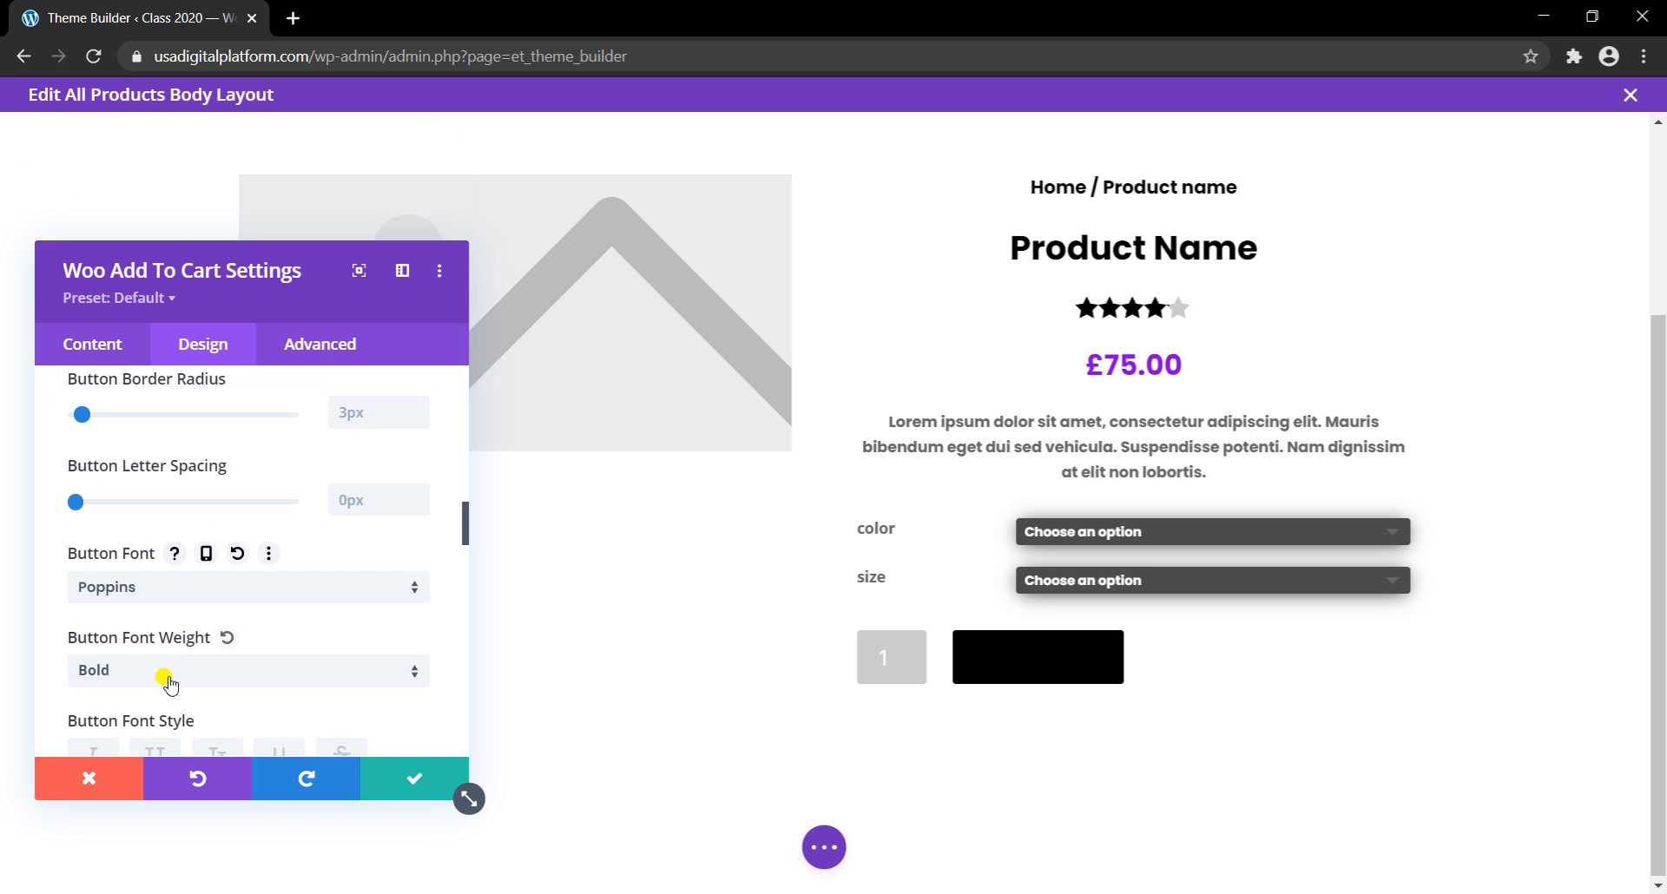
Step: Set the Add to cart button's text color to white (#ffffff)
scroll(182, 678, "down", 3)
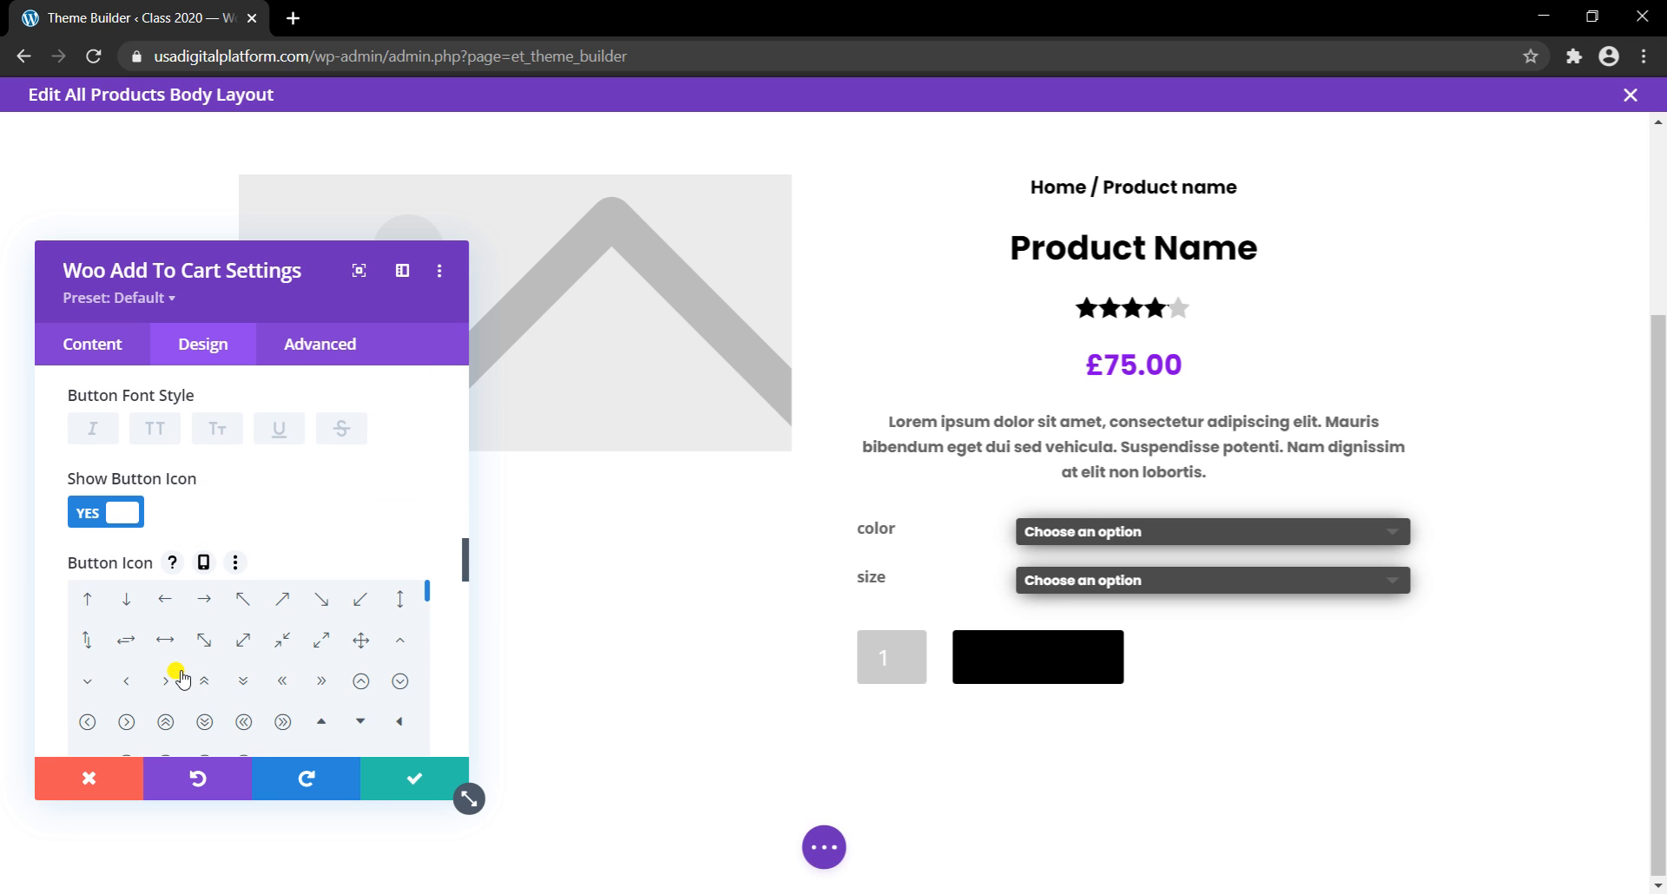
scroll(182, 678, "down", 1)
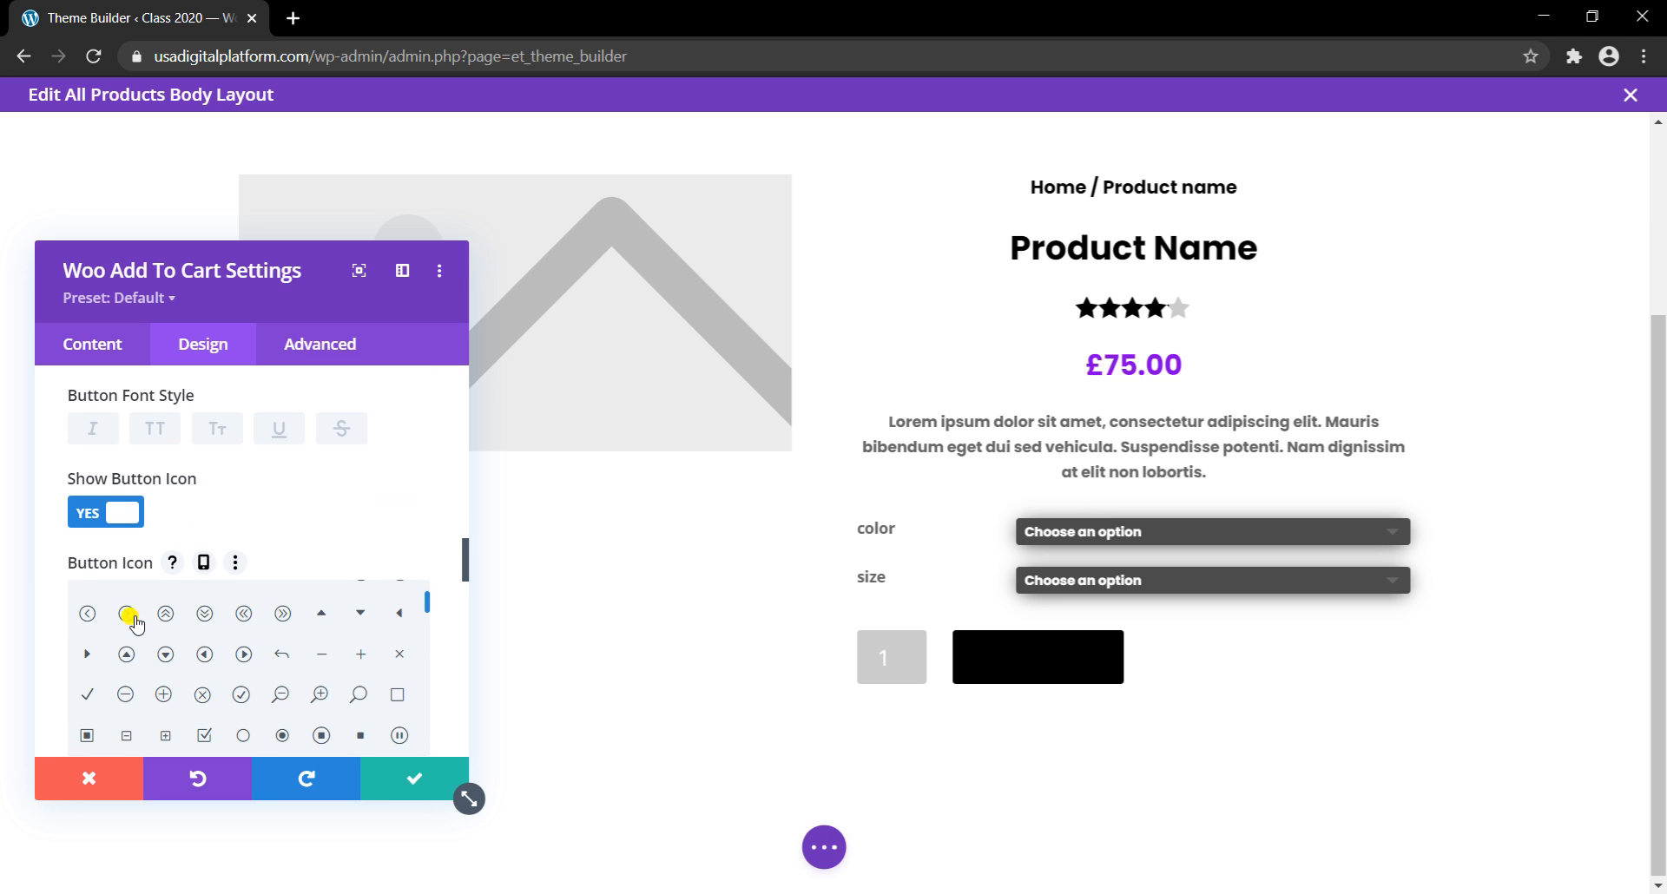
scroll(171, 622, "down", 5)
scroll(366, 527, "down", 3)
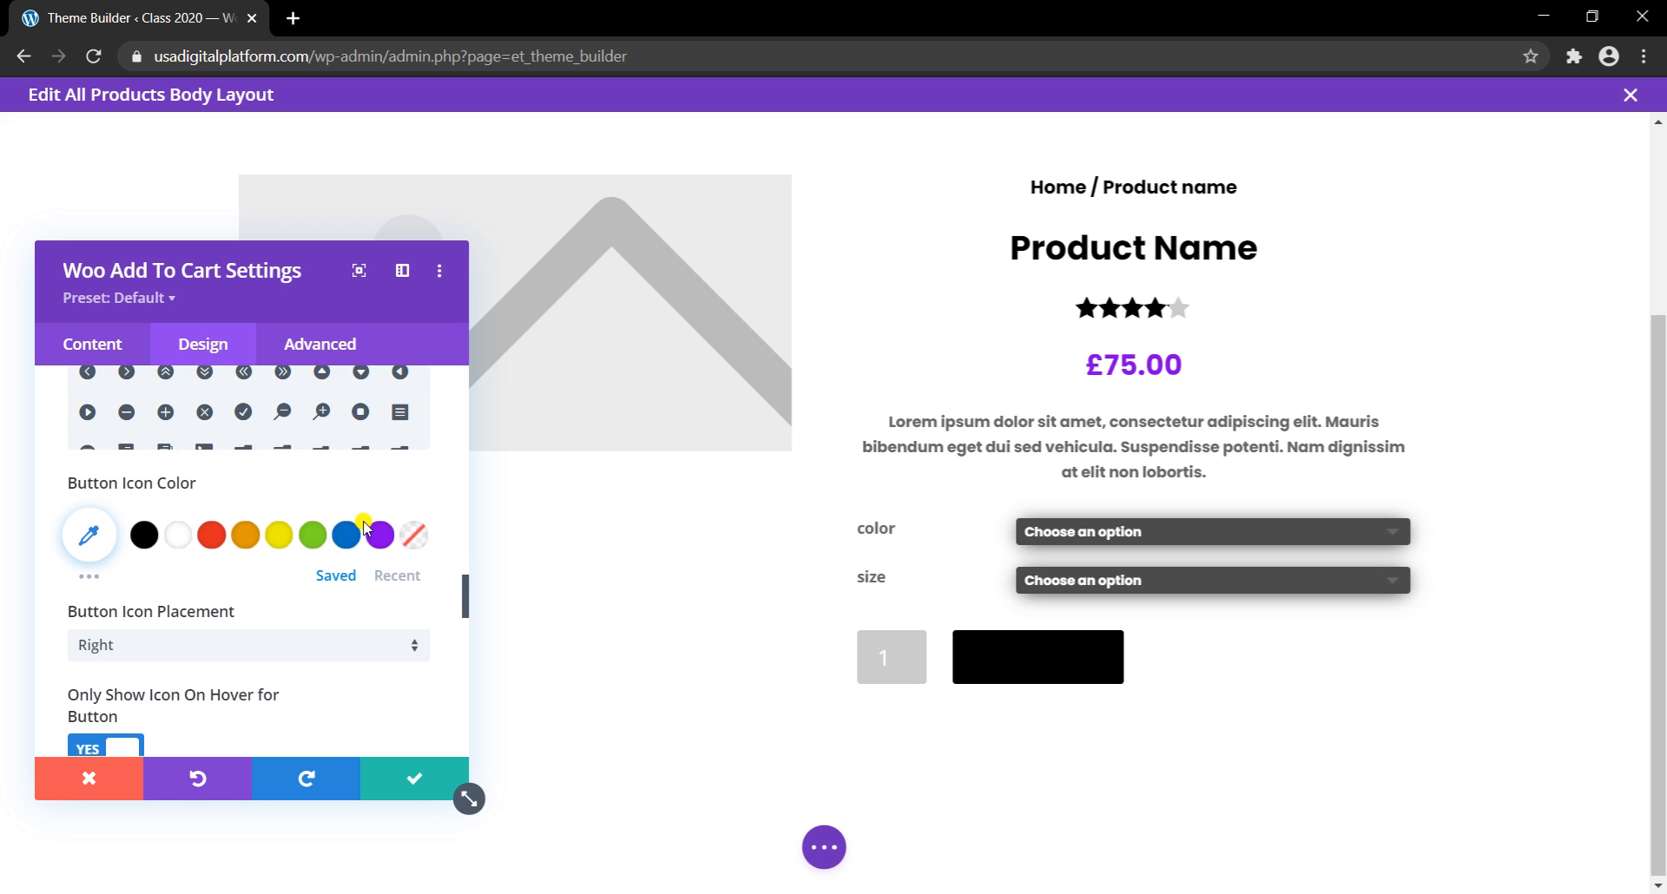
scroll(366, 527, "down", 2)
scroll(365, 527, "up", 3)
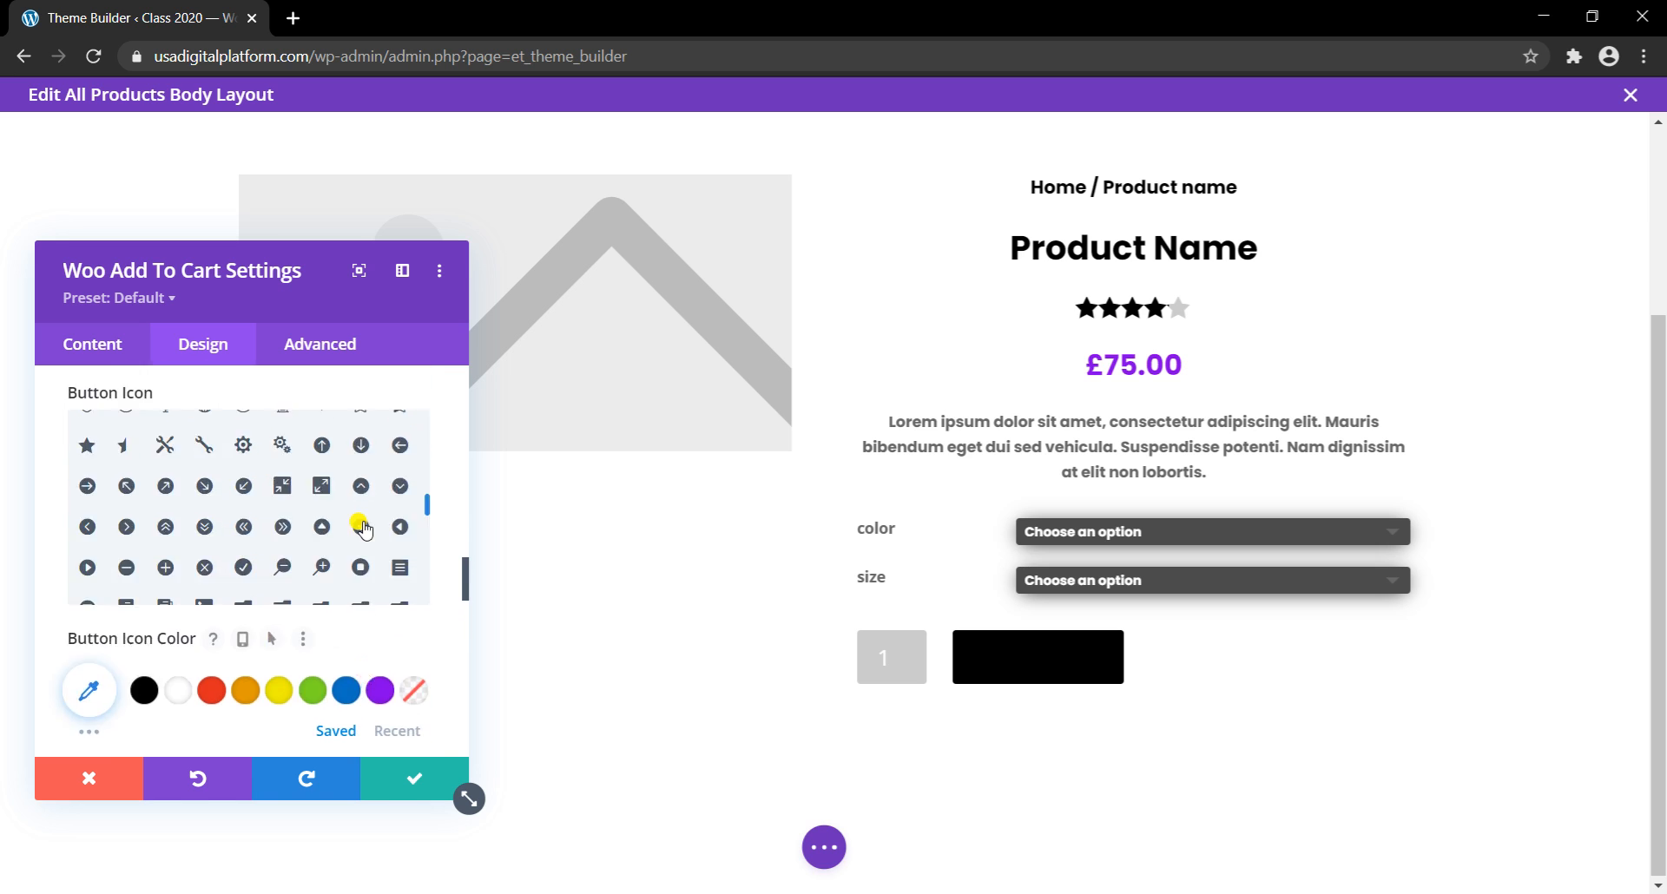
scroll(366, 527, "down", 3)
scroll(366, 527, "up", 4)
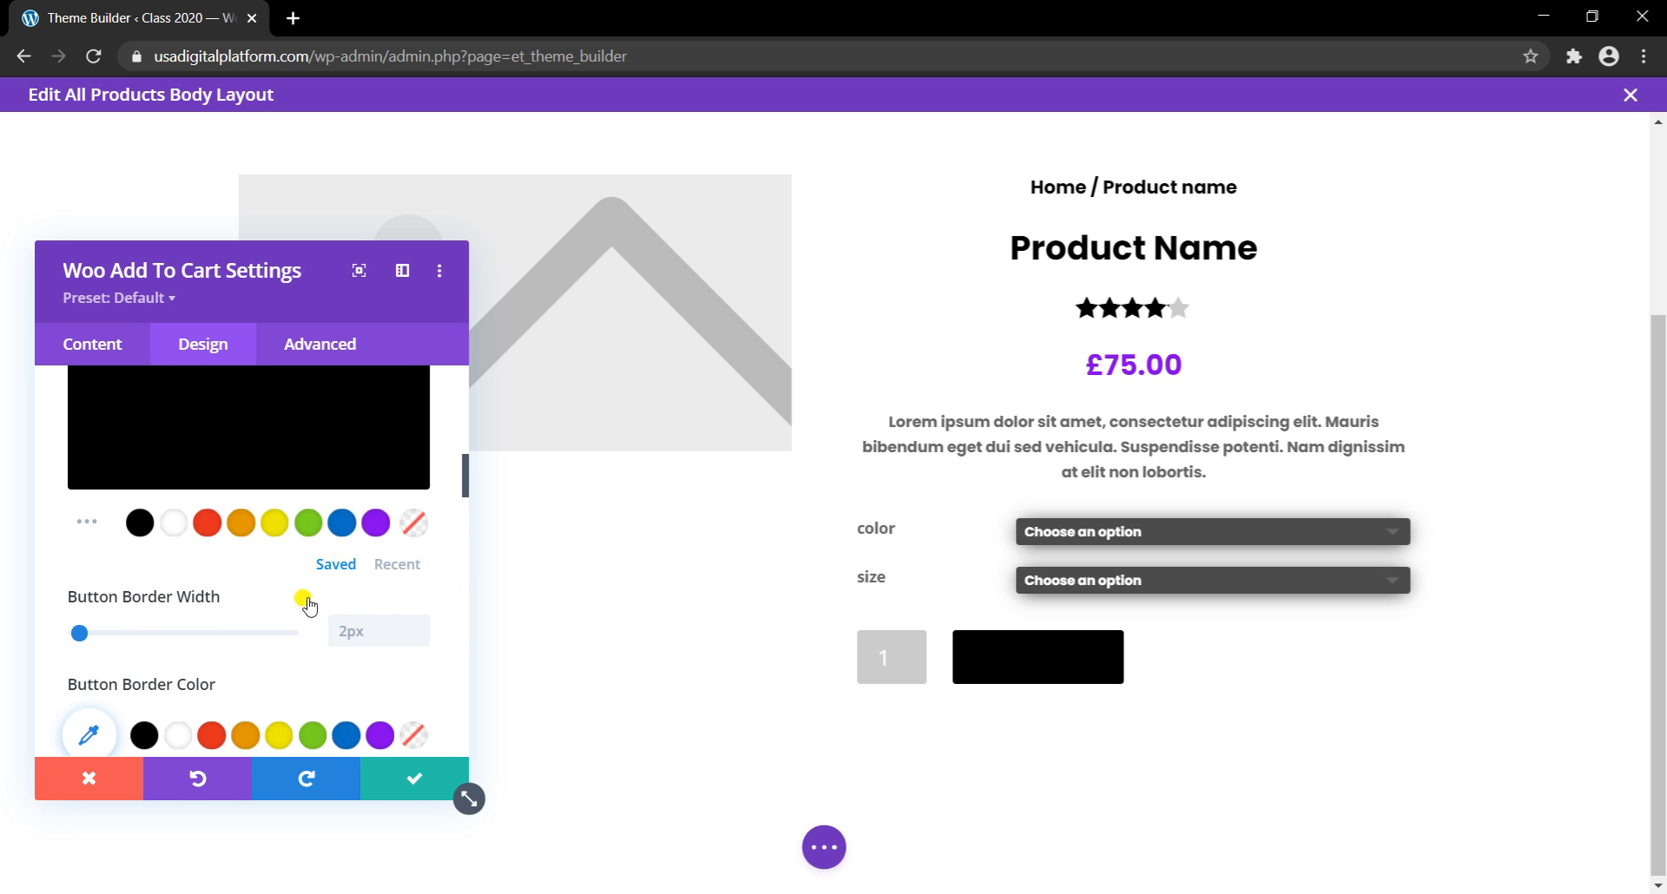
scroll(307, 606, "up", 1)
scroll(308, 606, "up", 3)
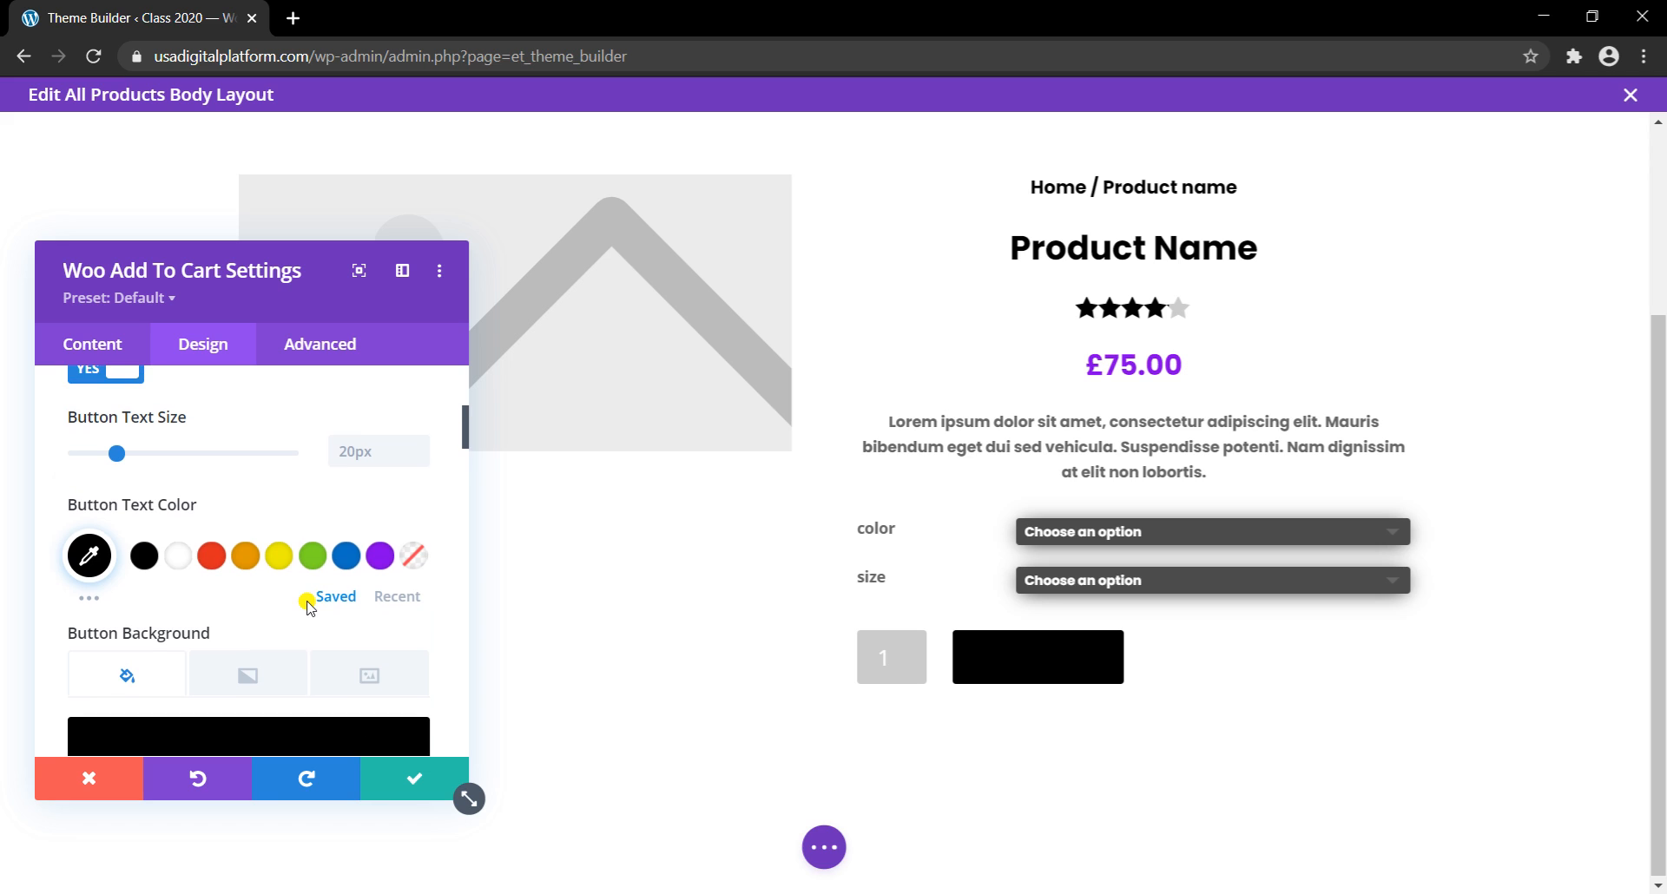
left_click(179, 559)
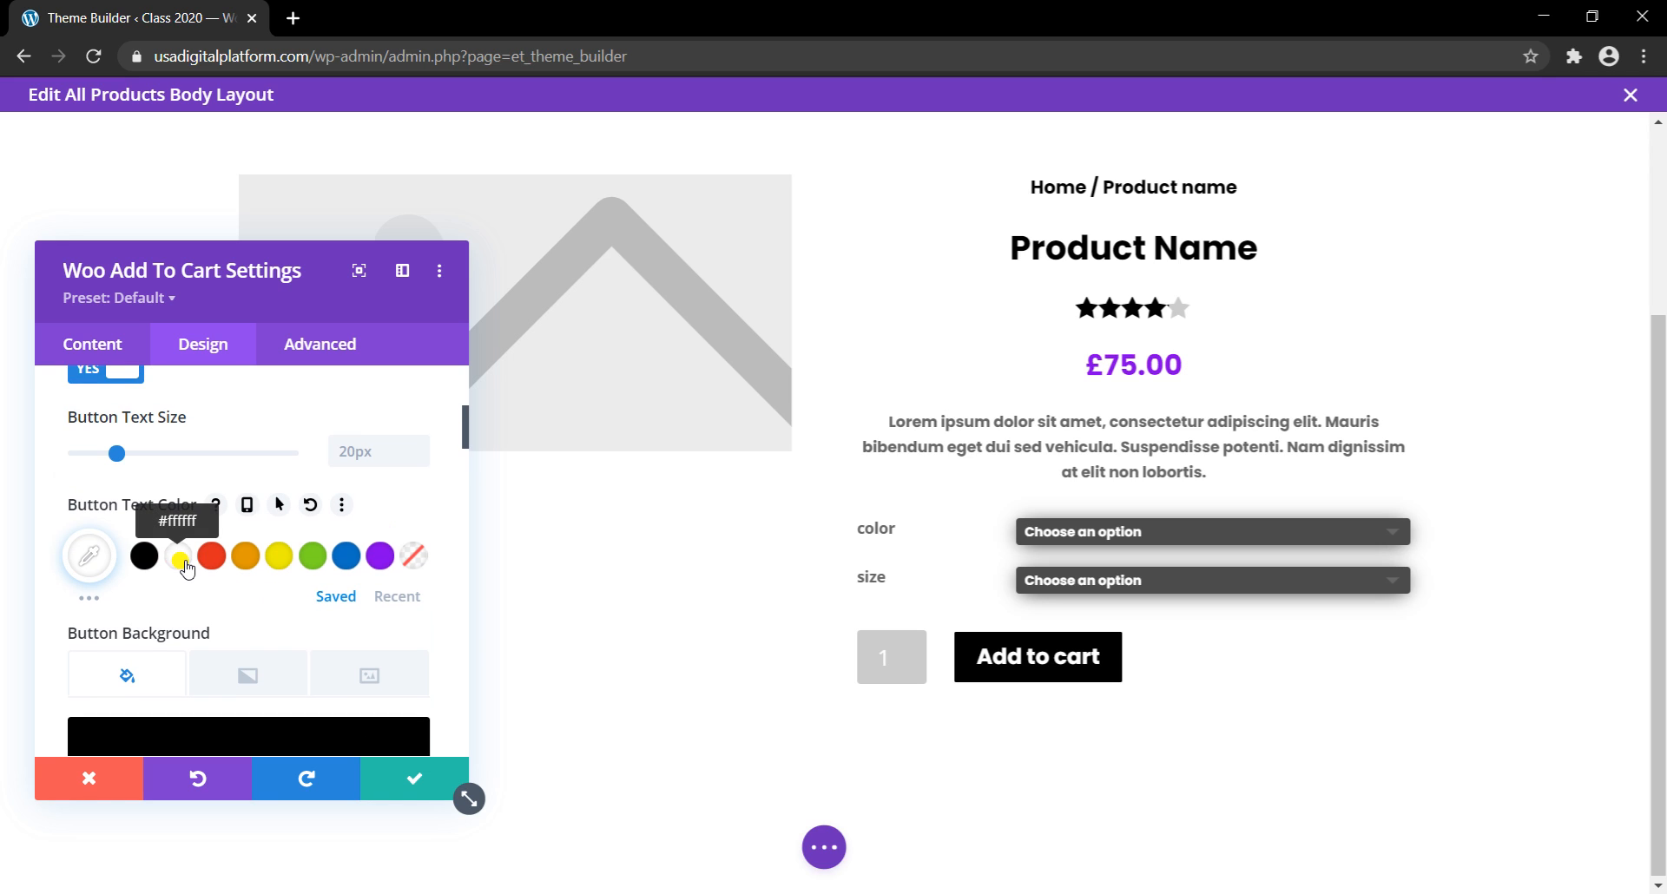
Step: Review the Add to cart button's remaining border, icon, text shadow, spacing and box shadow options
scroll(261, 476, "down", 10)
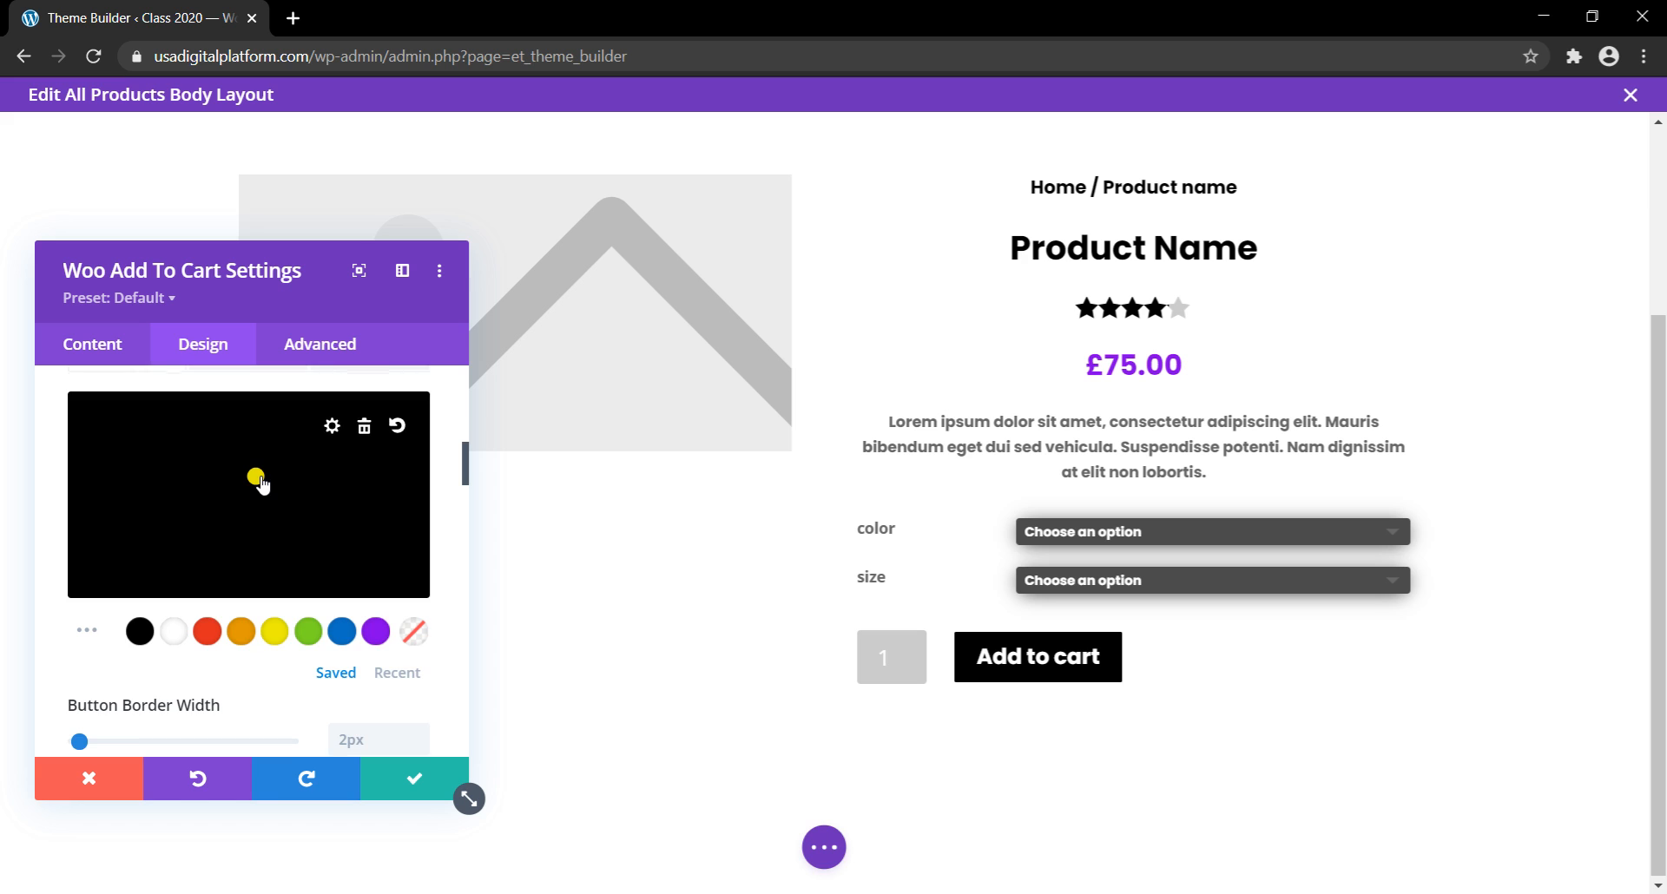
scroll(262, 482, "down", 10)
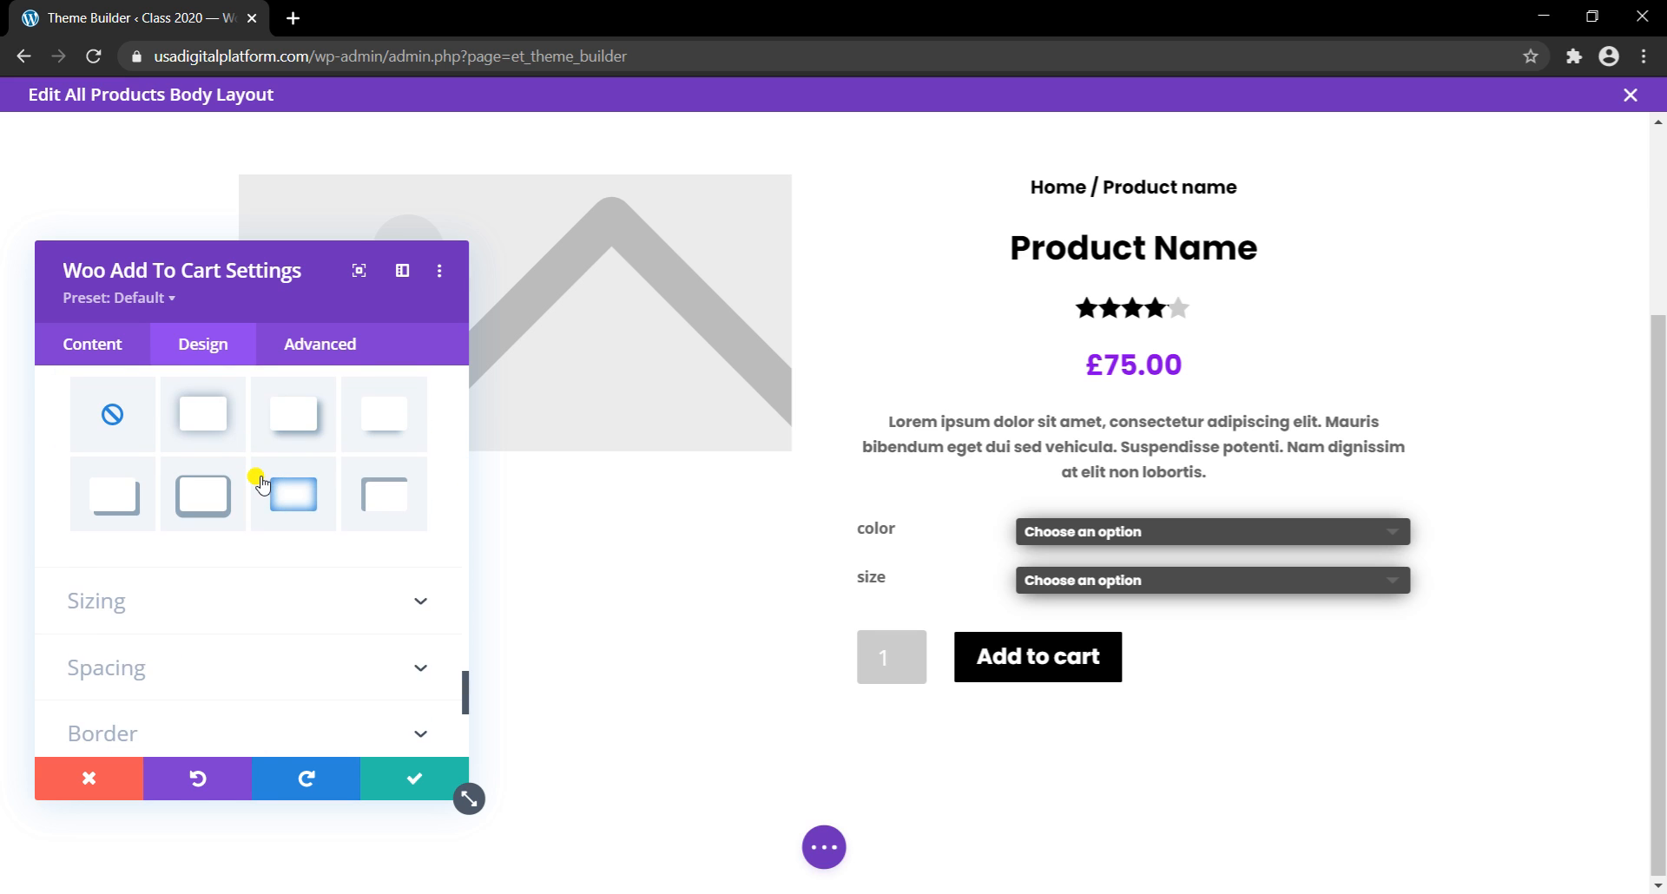
scroll(262, 483, "down", 4)
scroll(261, 483, "up", 10)
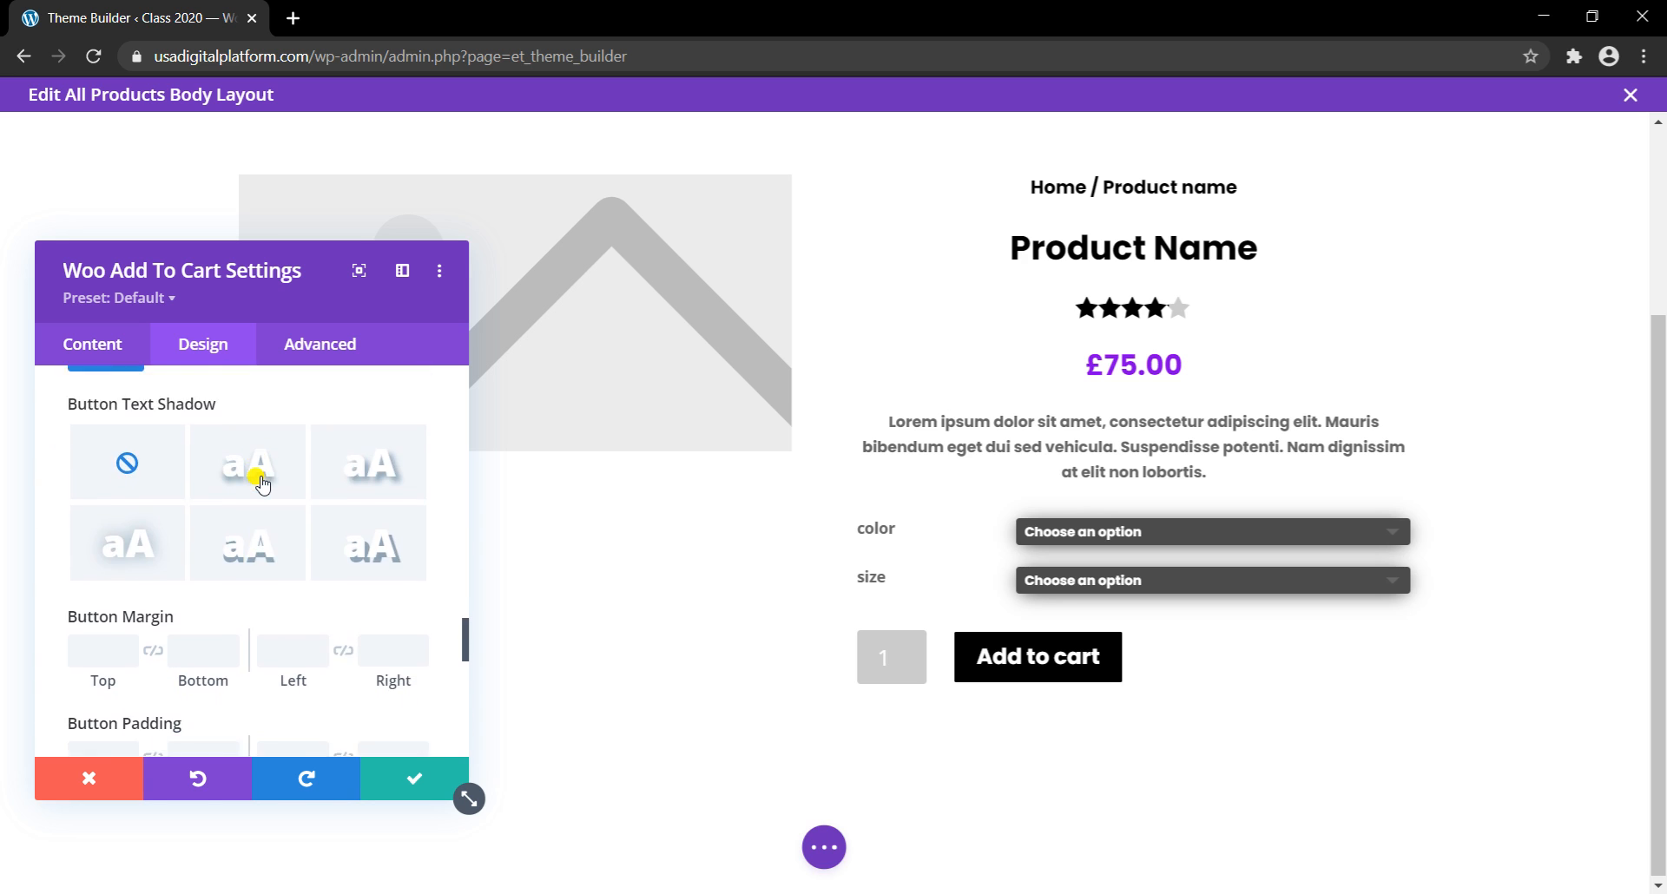
scroll(261, 483, "down", 2)
scroll(262, 483, "up", 7)
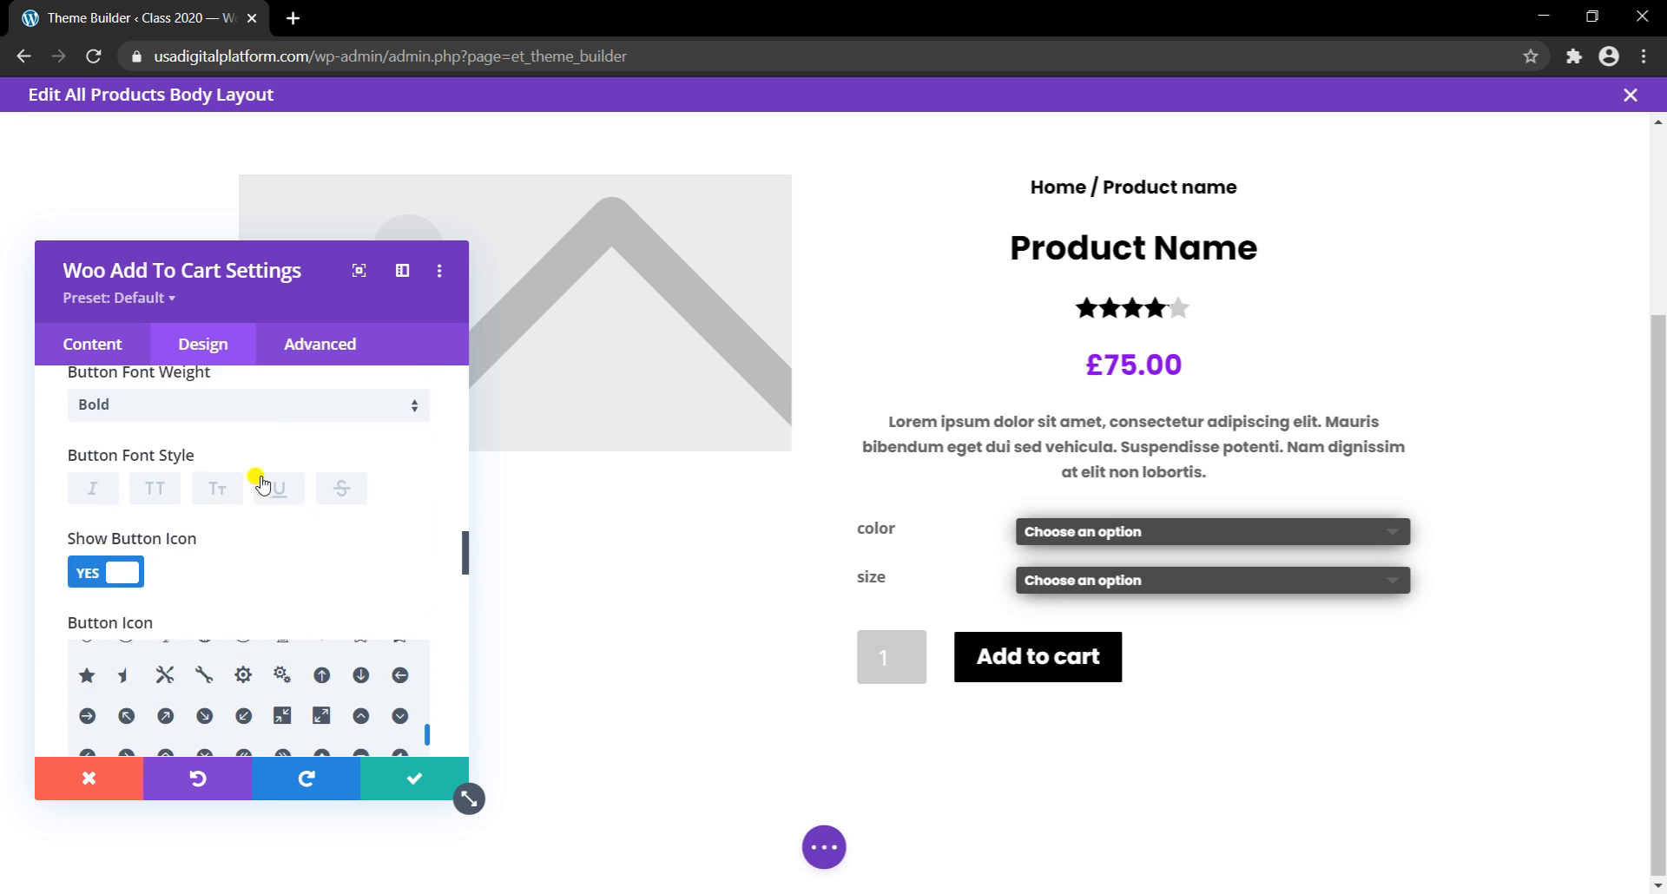
scroll(261, 482, "up", 8)
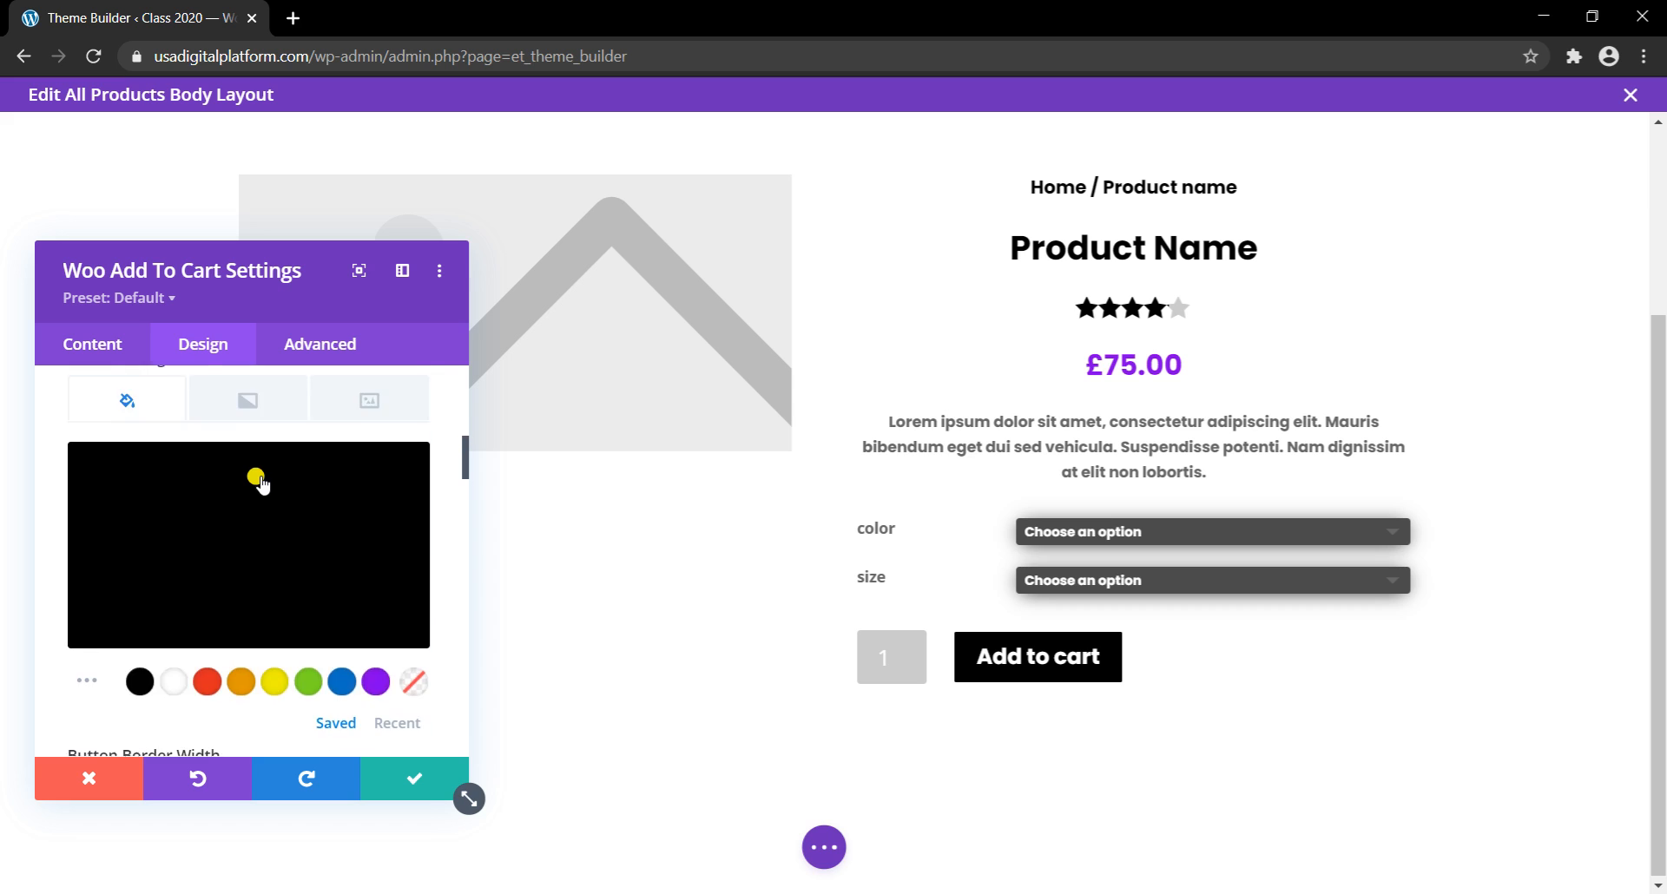
Step: Save the Woo Add To Cart module's settings after a check of its content options
scroll(261, 483, "up", 8)
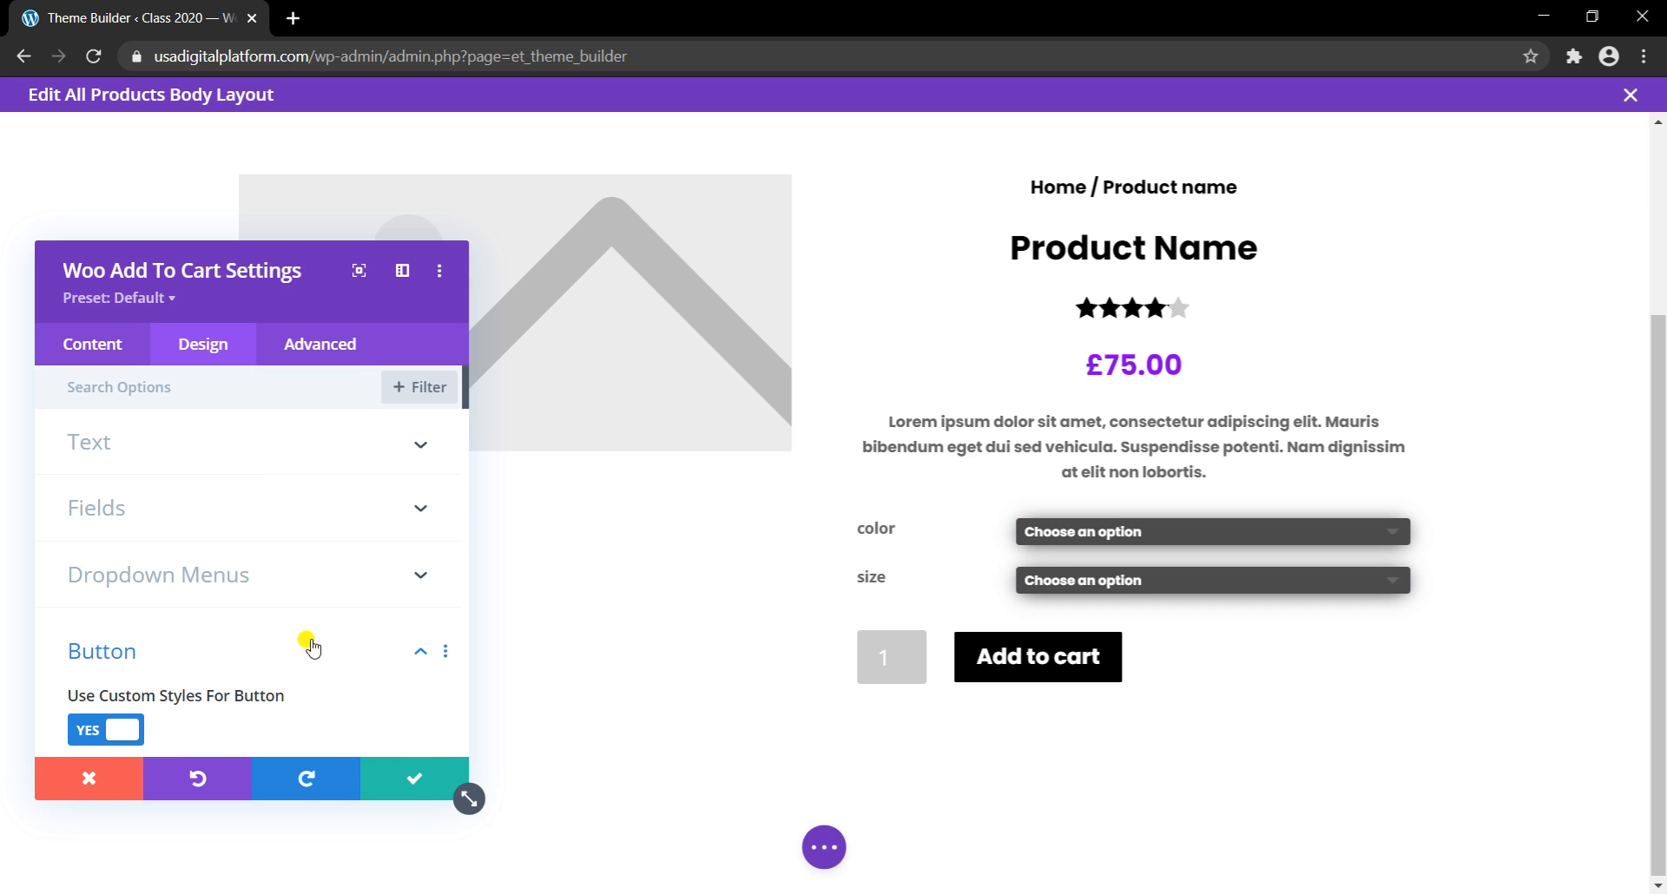
left_click(96, 342)
scroll(252, 511, "down", 1)
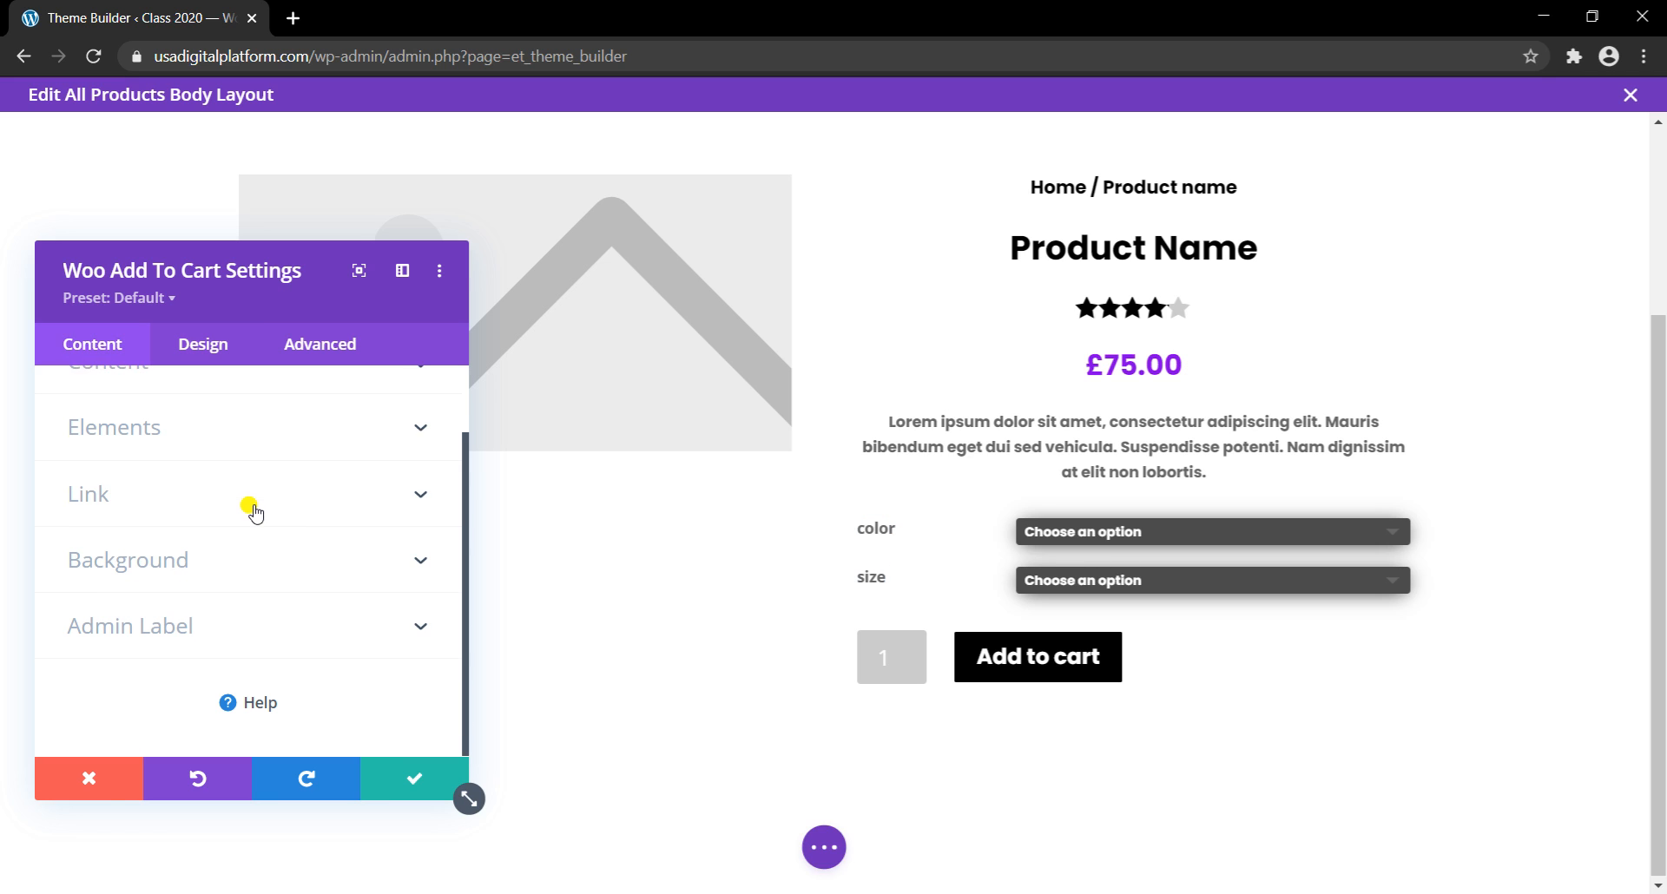
left_click(414, 775)
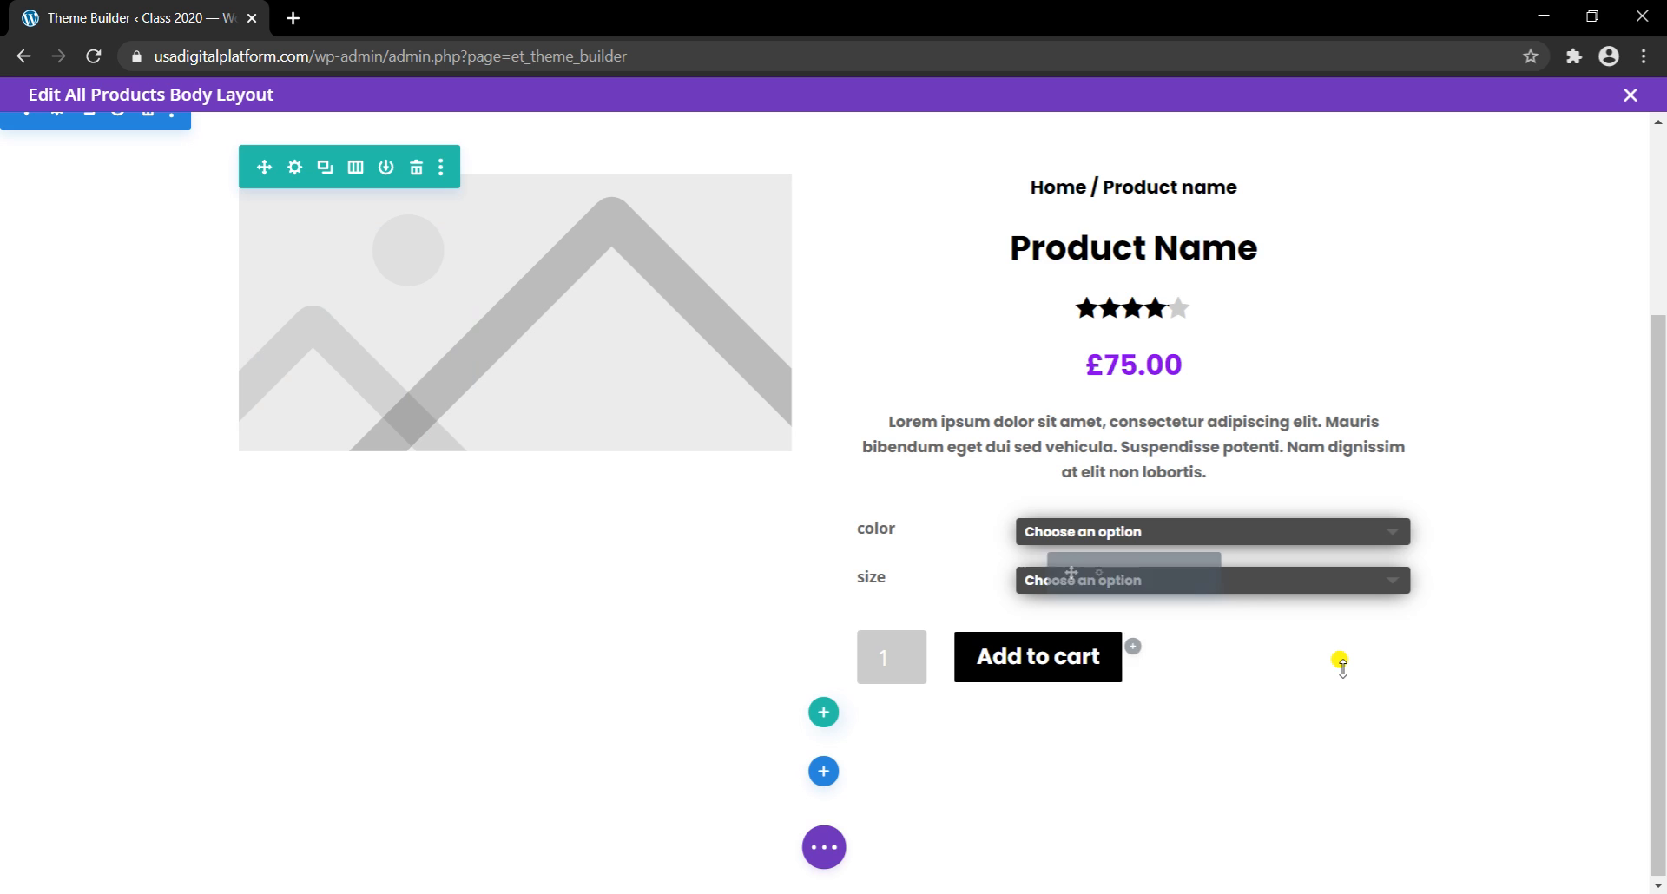
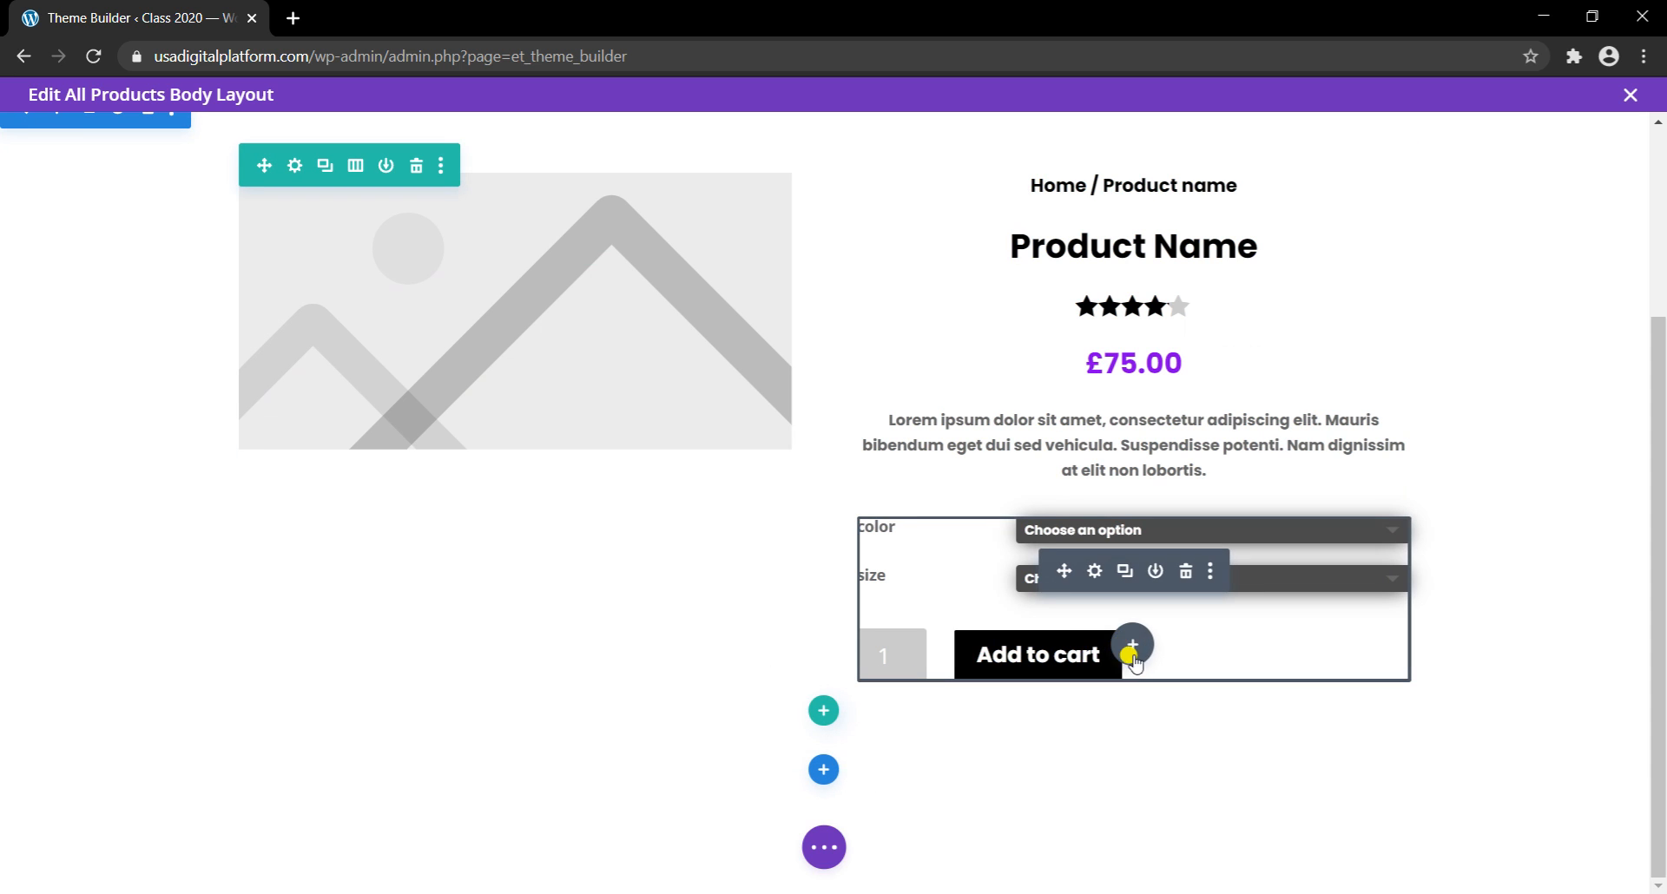
Step: Insert a Social Media Follow module below the Add to cart module
left_click(1133, 648)
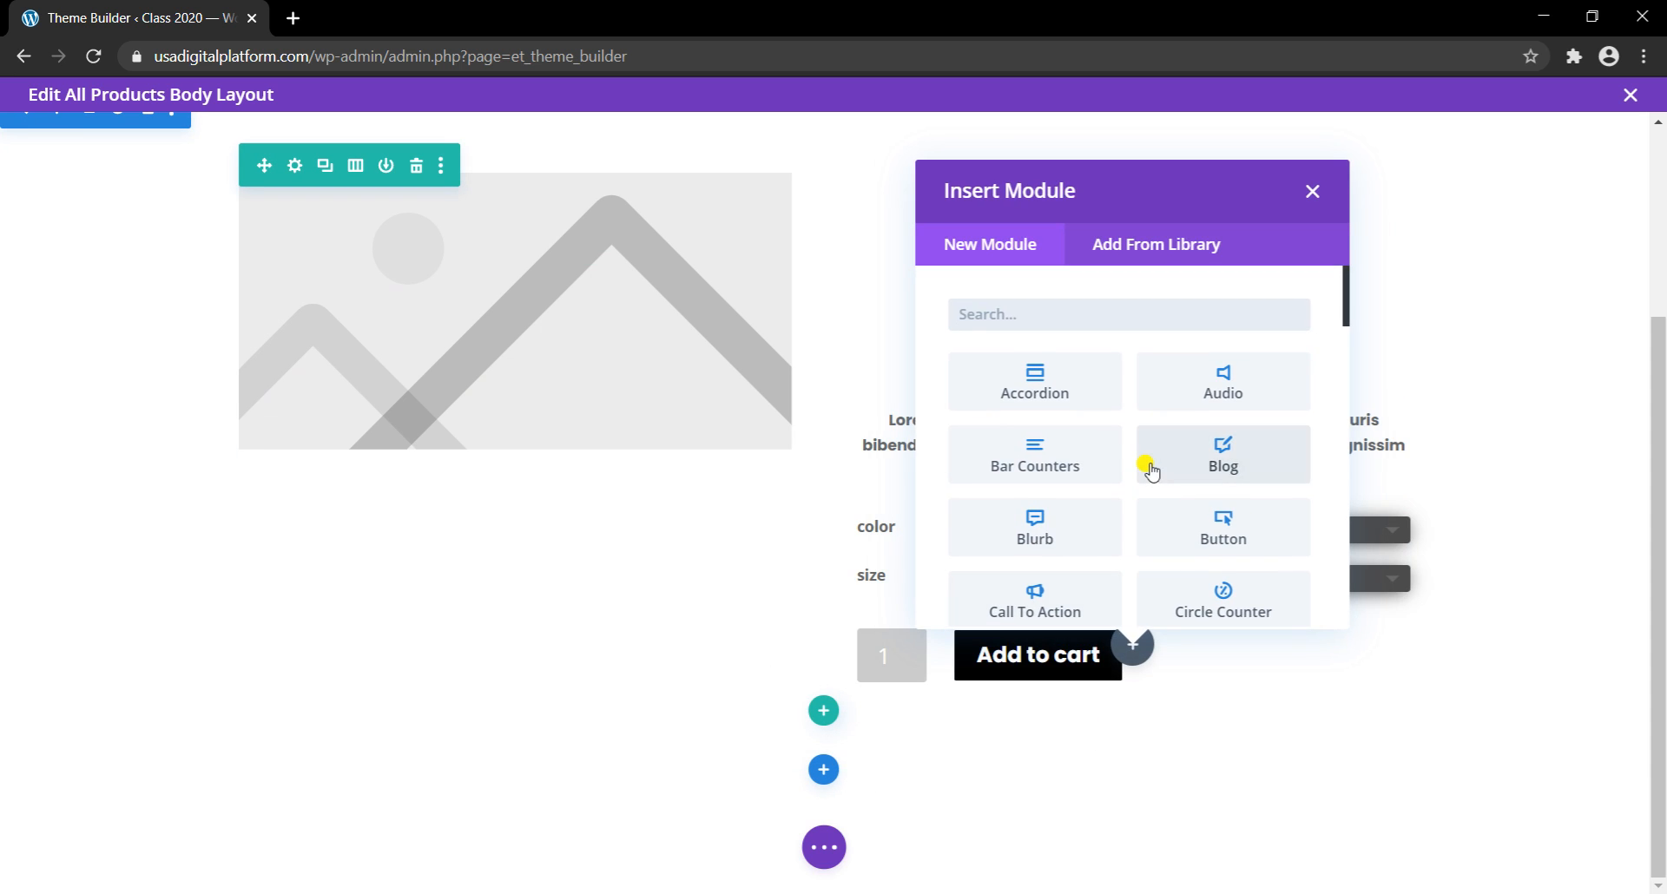
type("sp")
key("BackSpace")
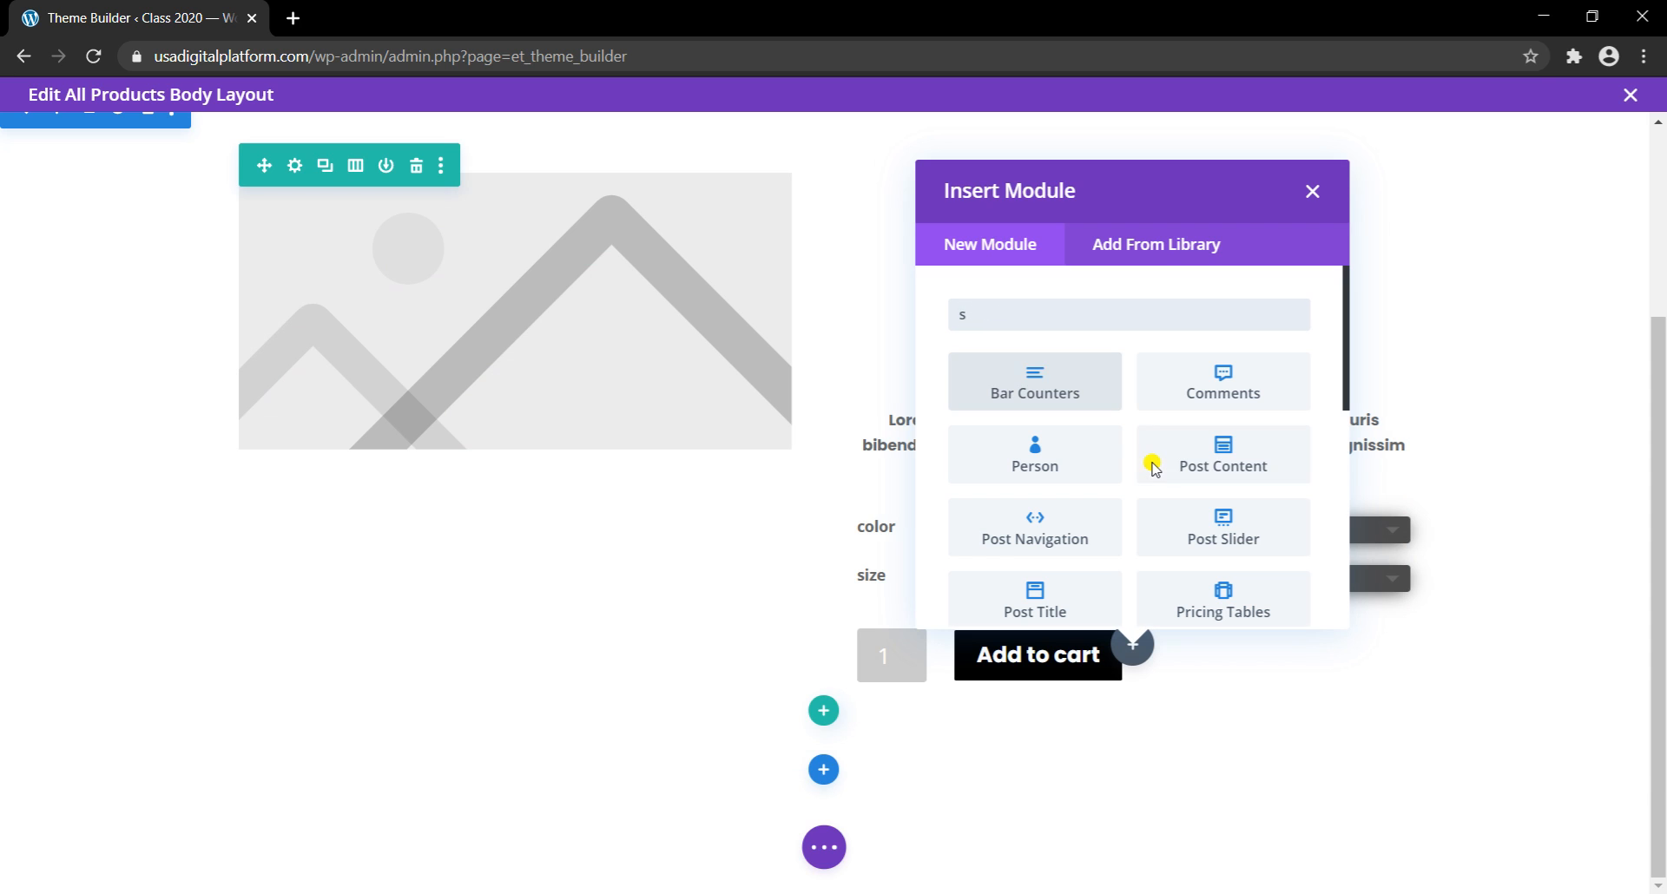
type("o")
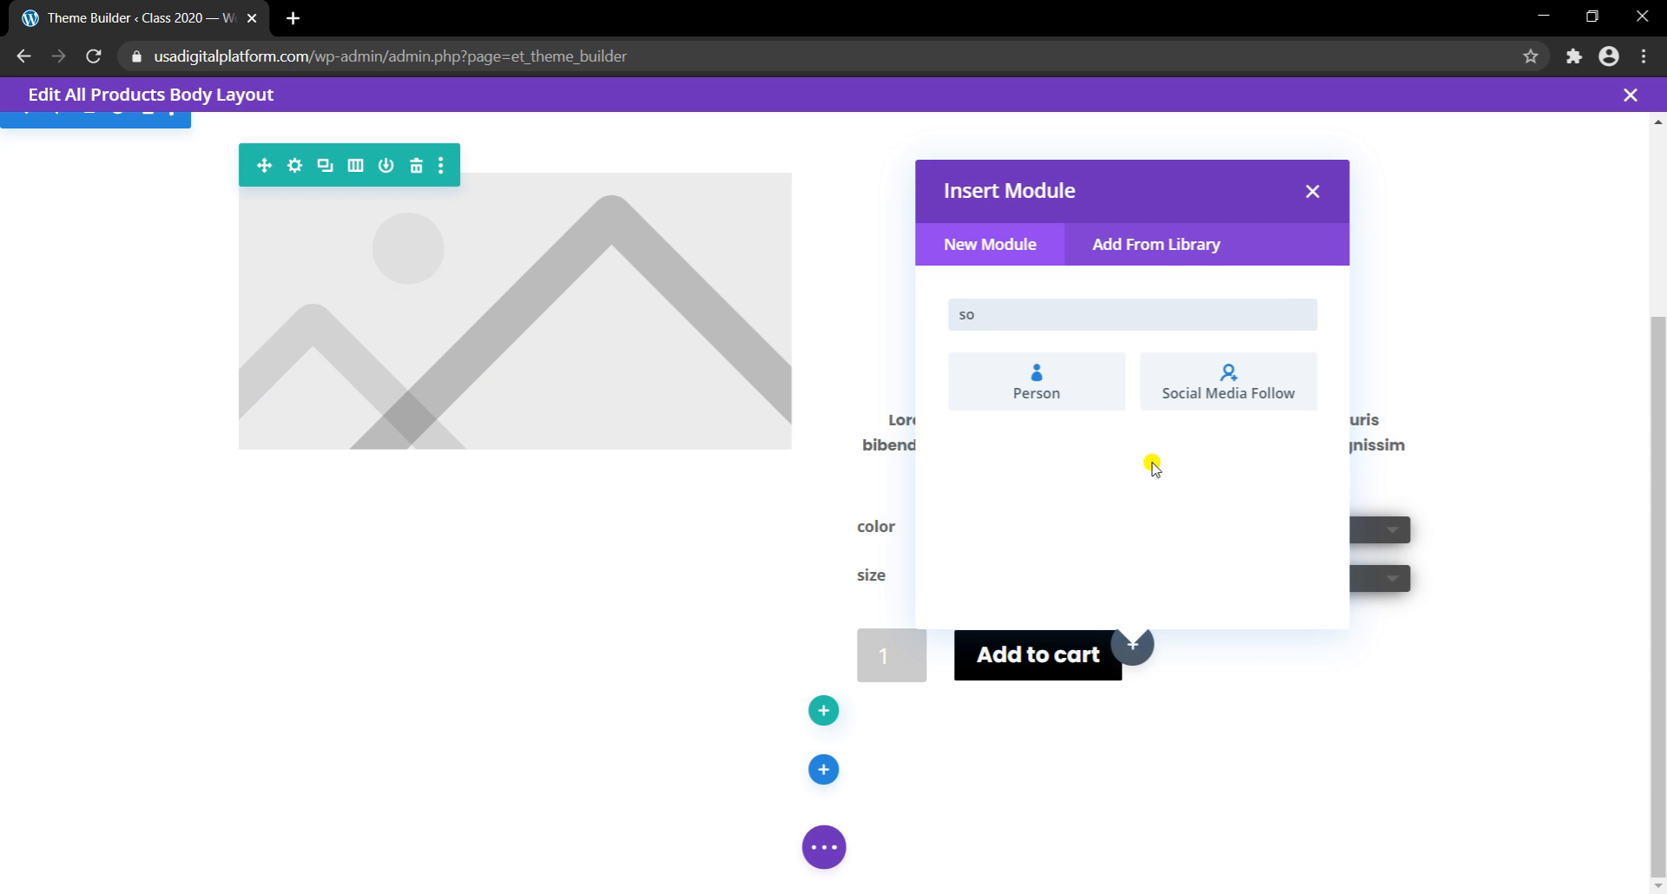
left_click(1213, 400)
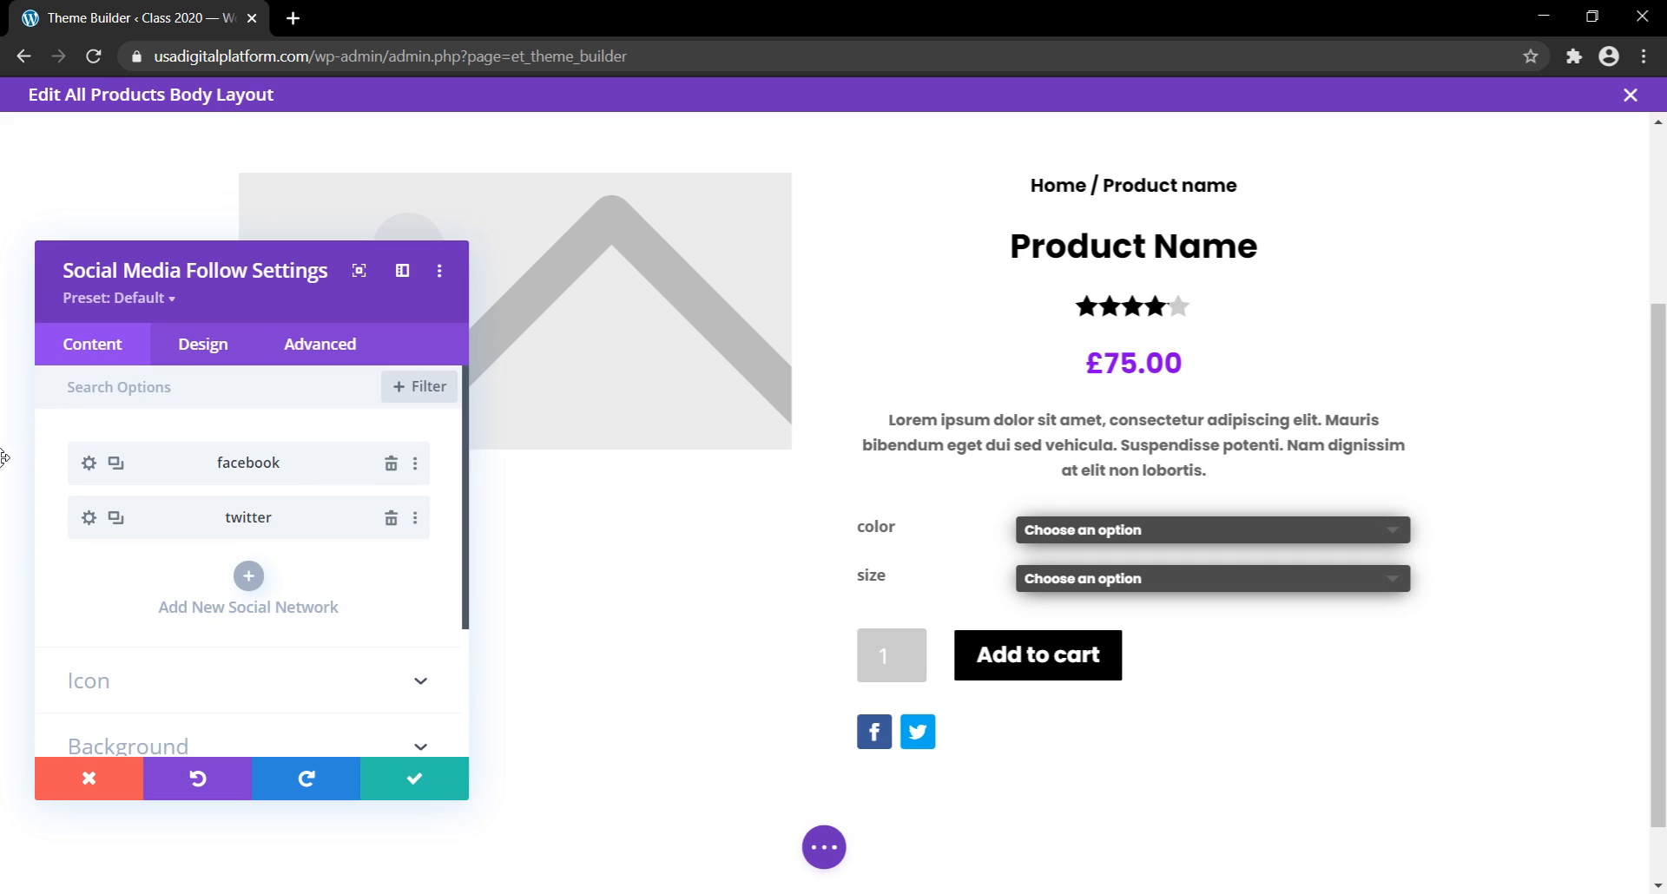
Step: Duplicate the twitter entry twice and change the third network entry to Pinterest
left_click(116, 519)
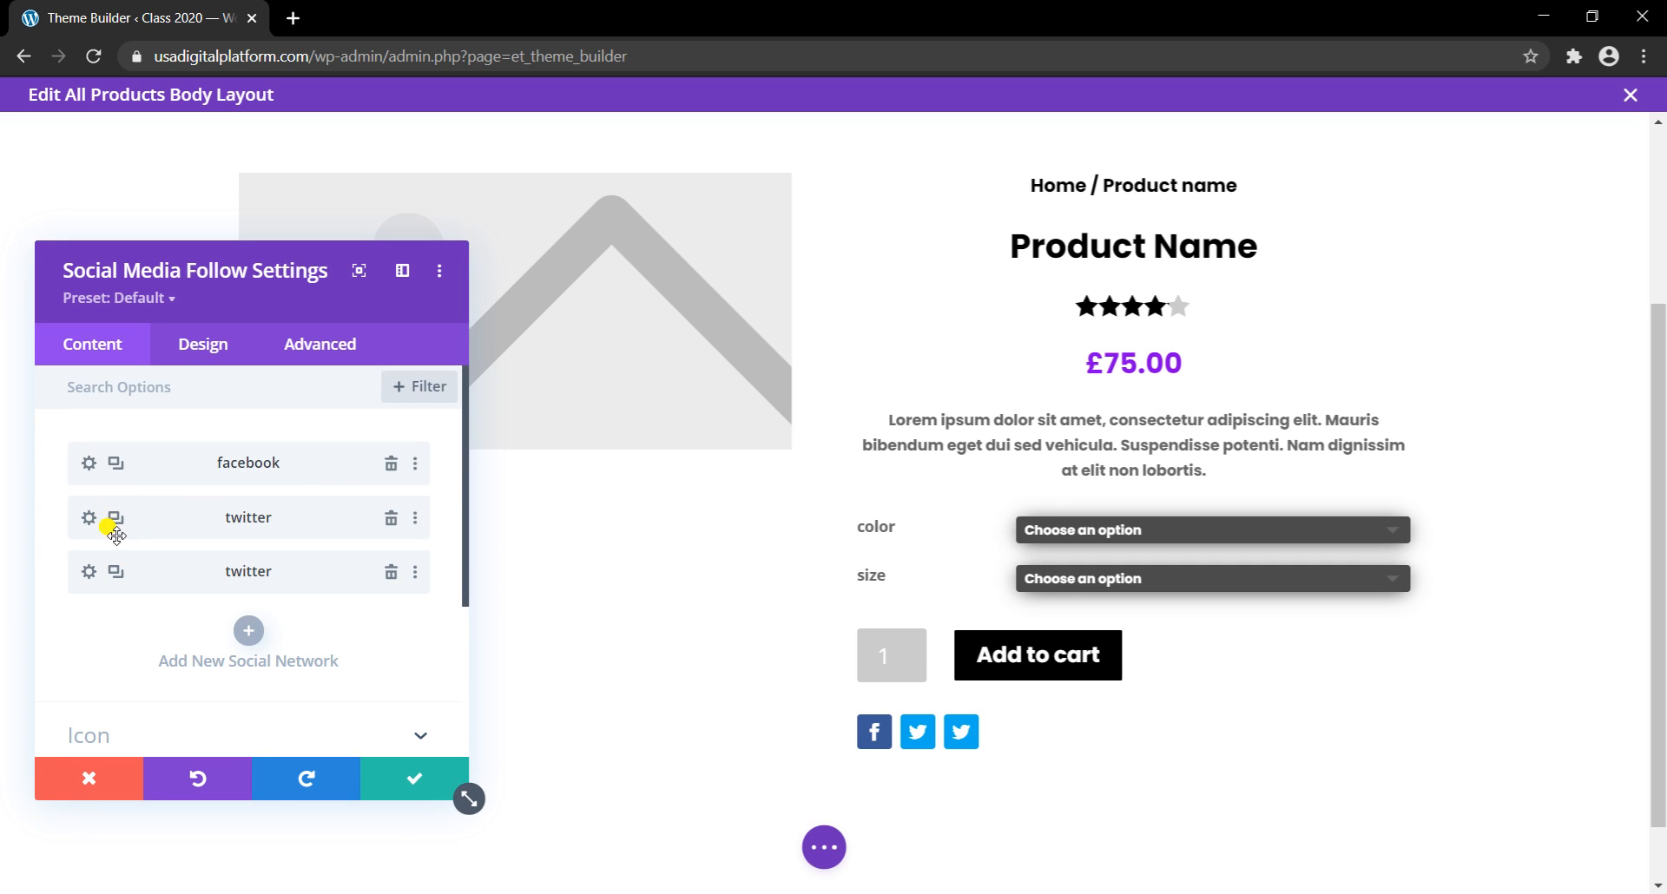
left_click(116, 573)
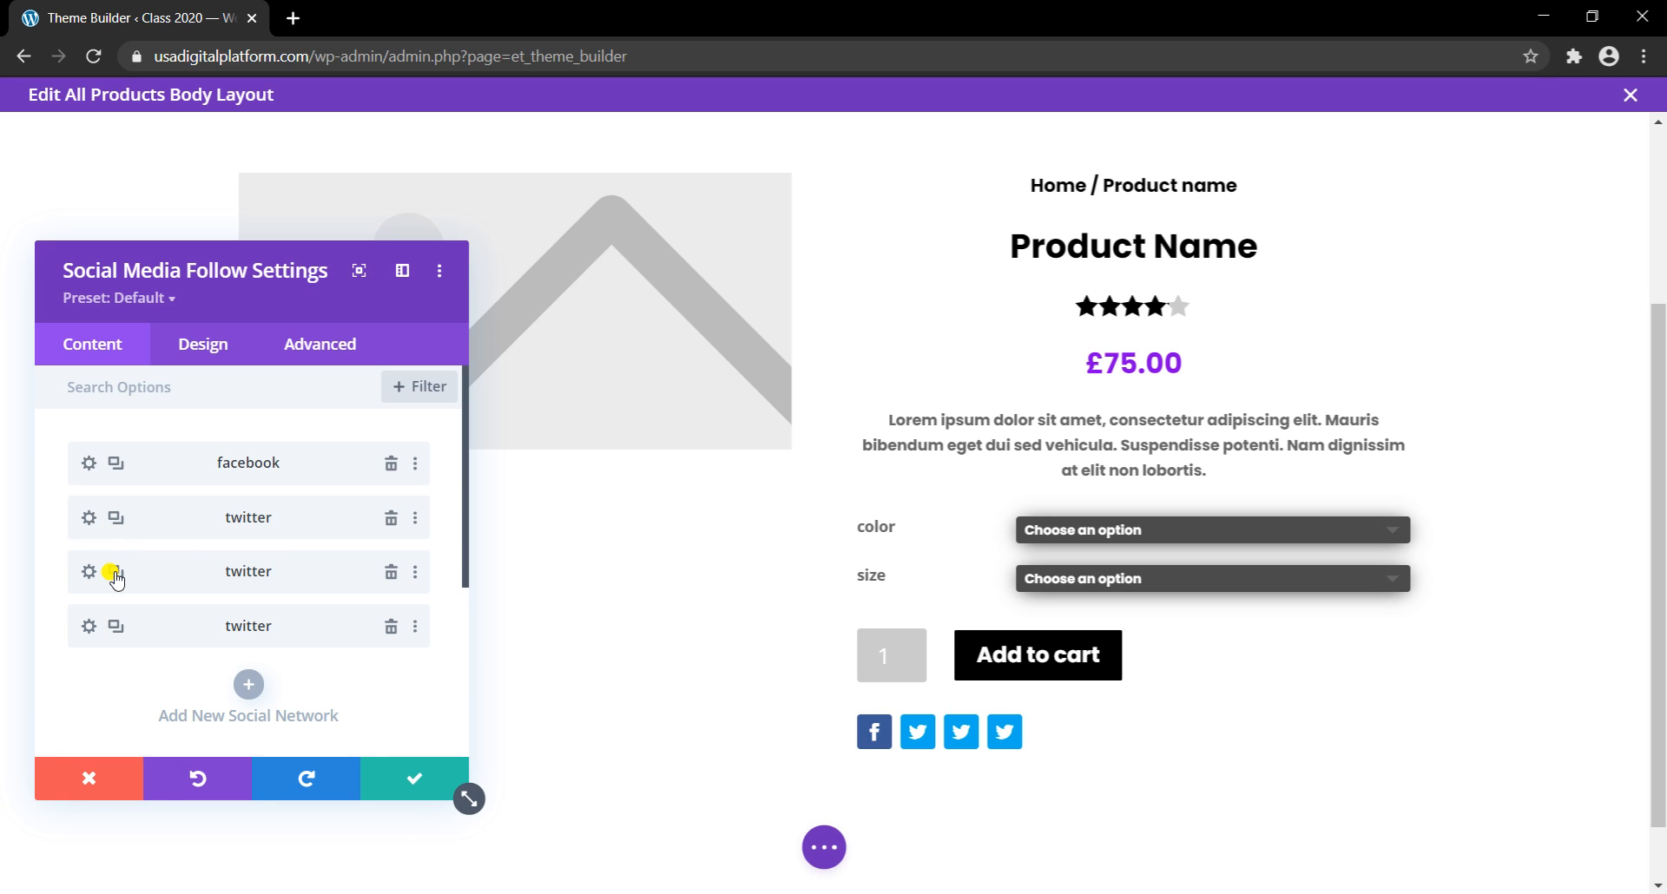
left_click(86, 573)
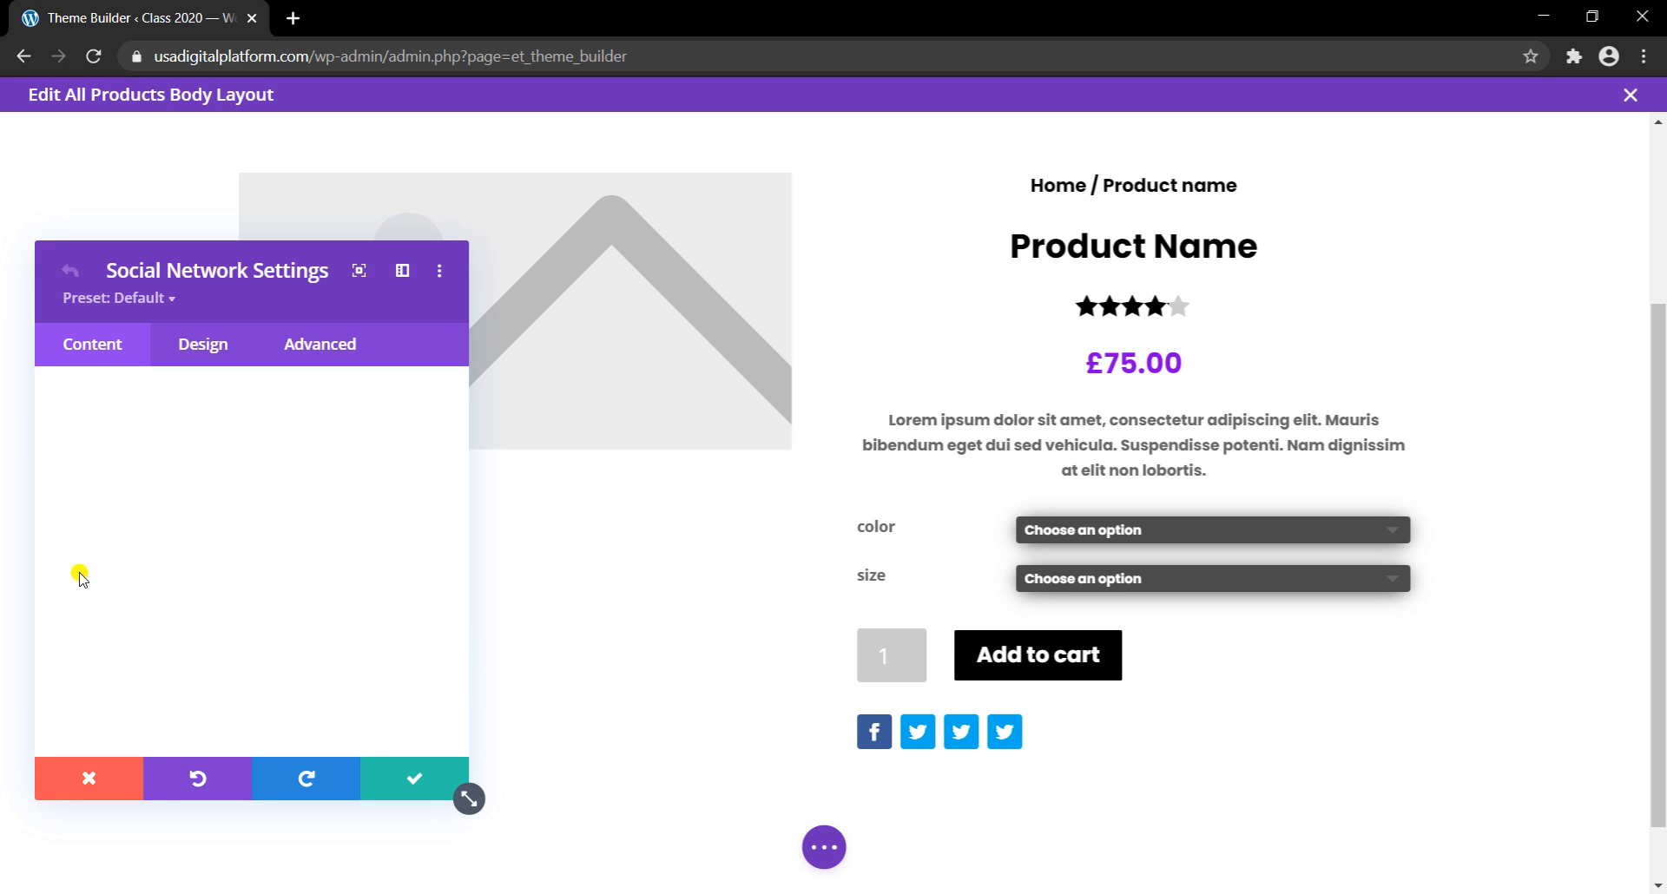
left_click(163, 515)
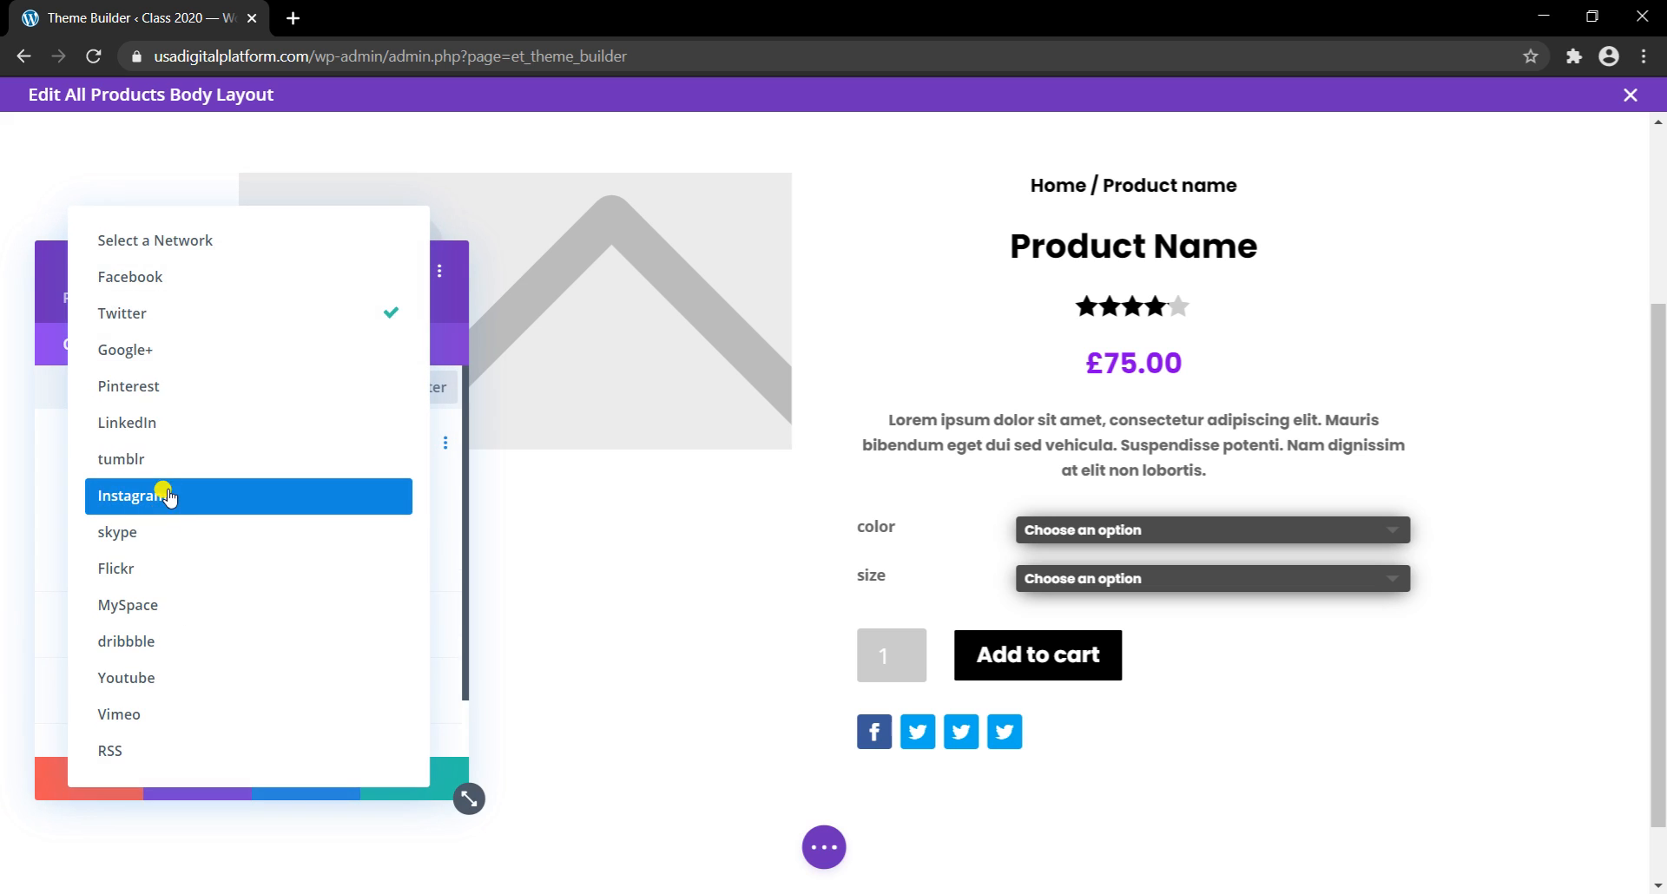
left_click(151, 375)
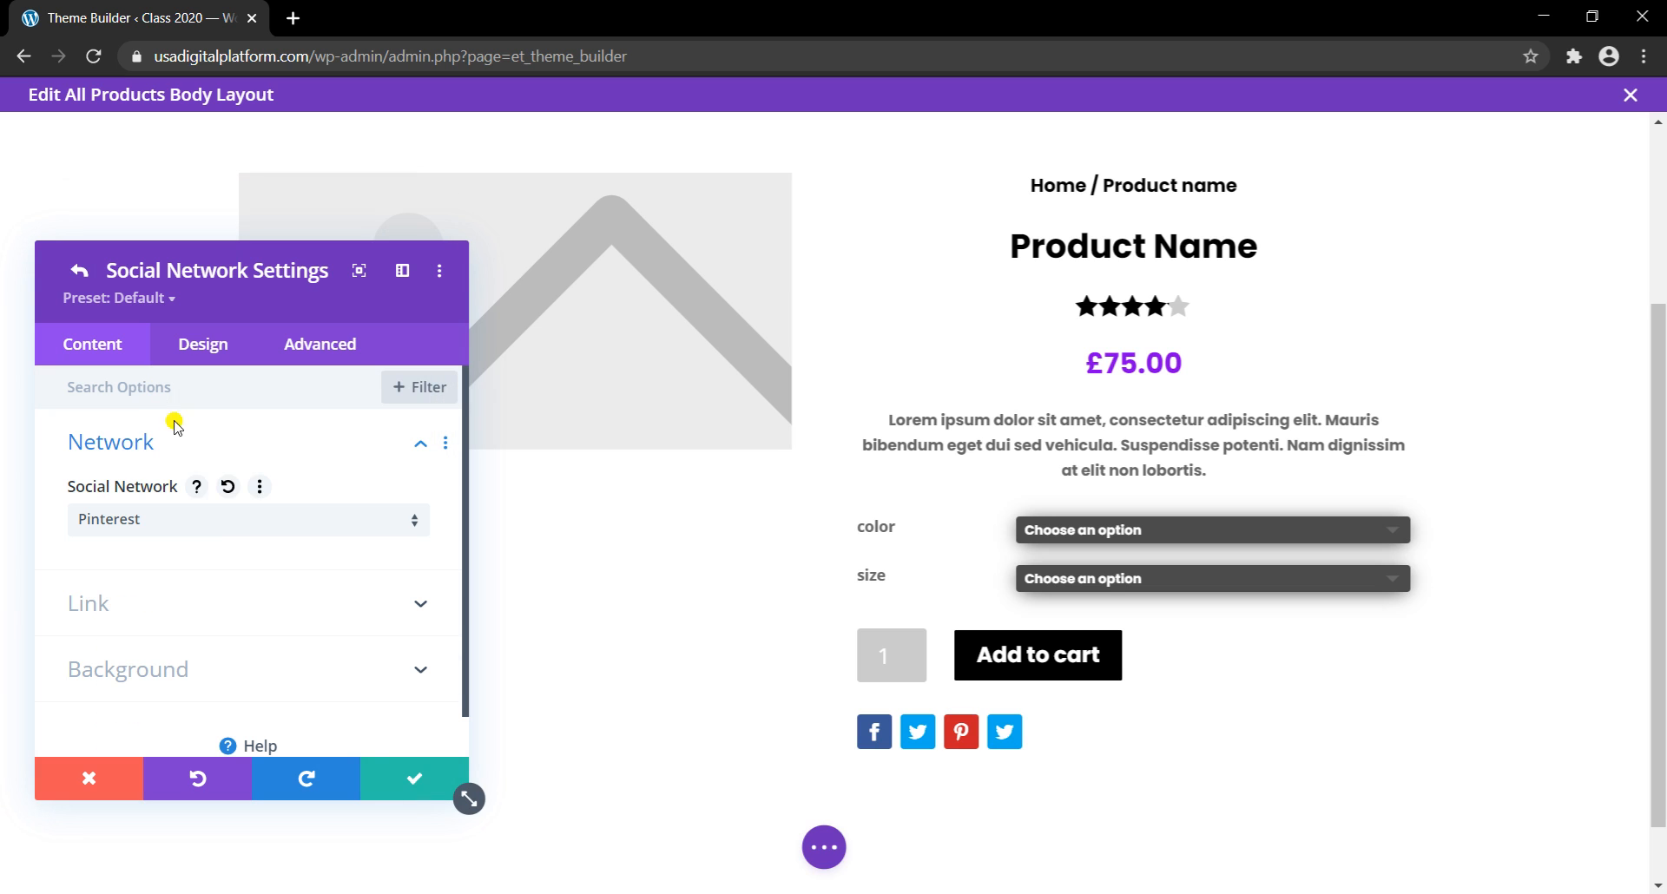
left_click(382, 765)
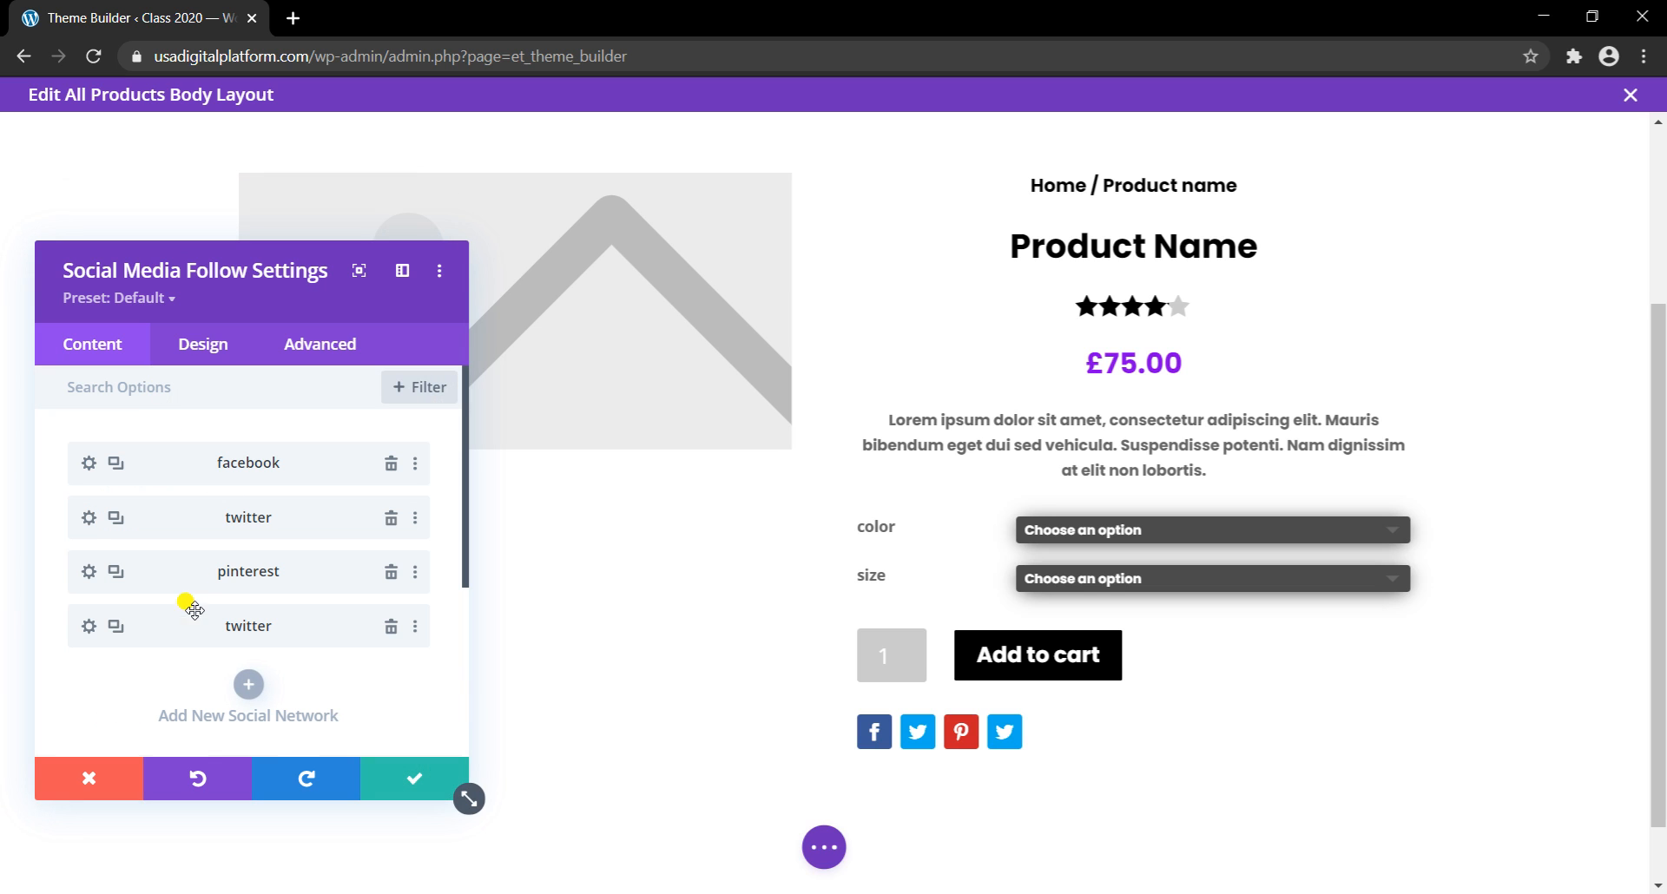
Step: Change the fourth network entry, the last twitter copy, to Youtube and save it
left_click(98, 627)
left_click(167, 516)
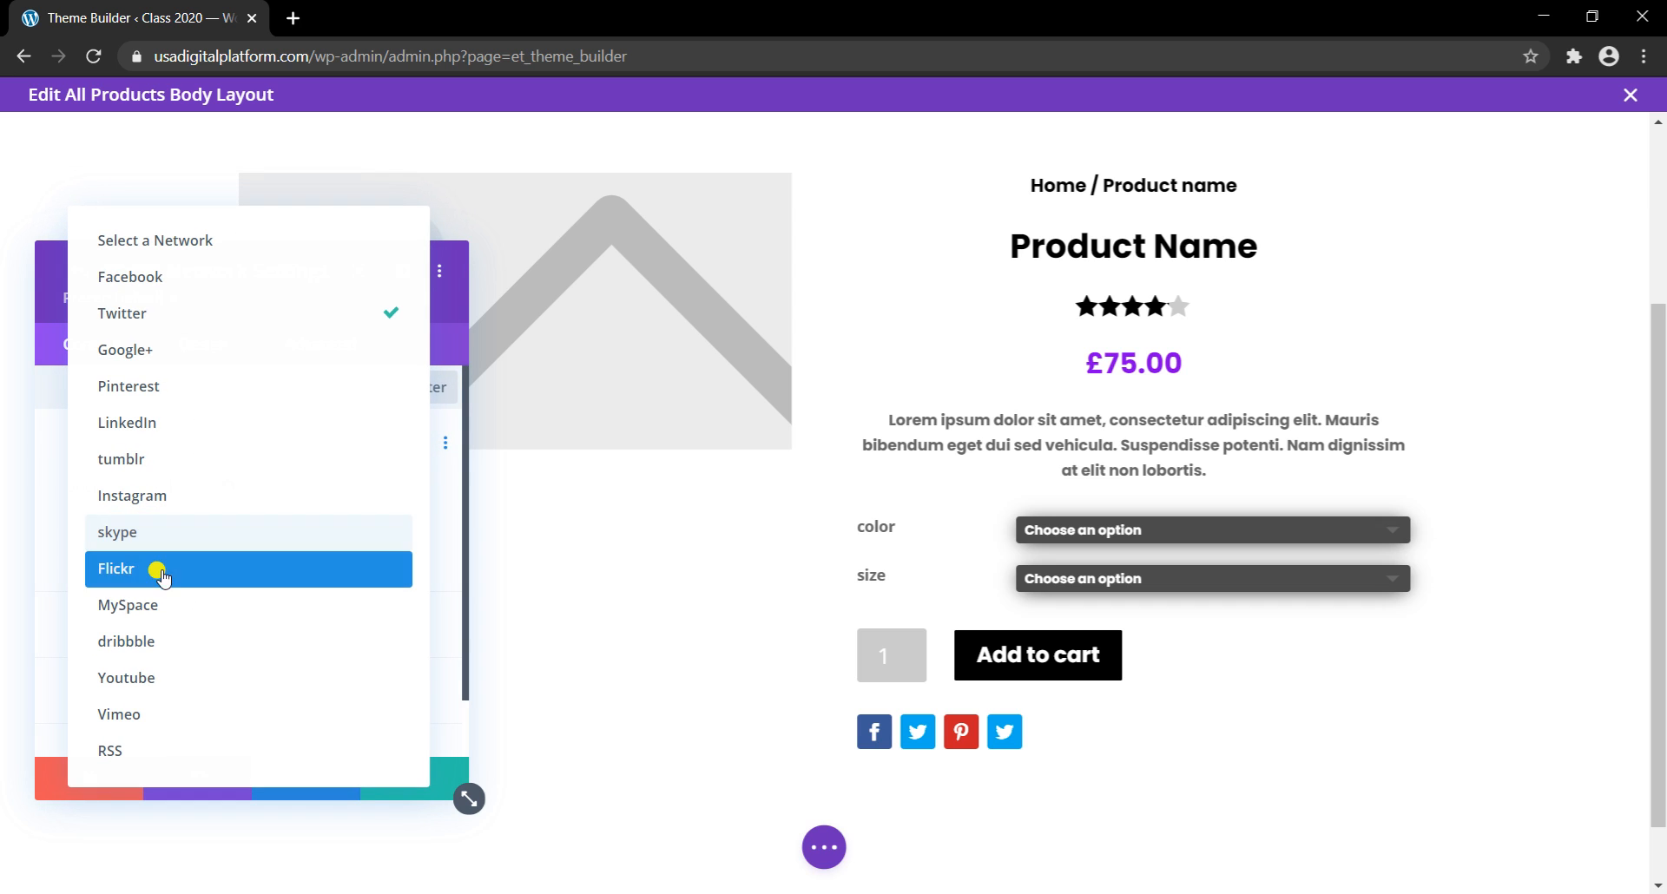
left_click(149, 677)
left_click(402, 782)
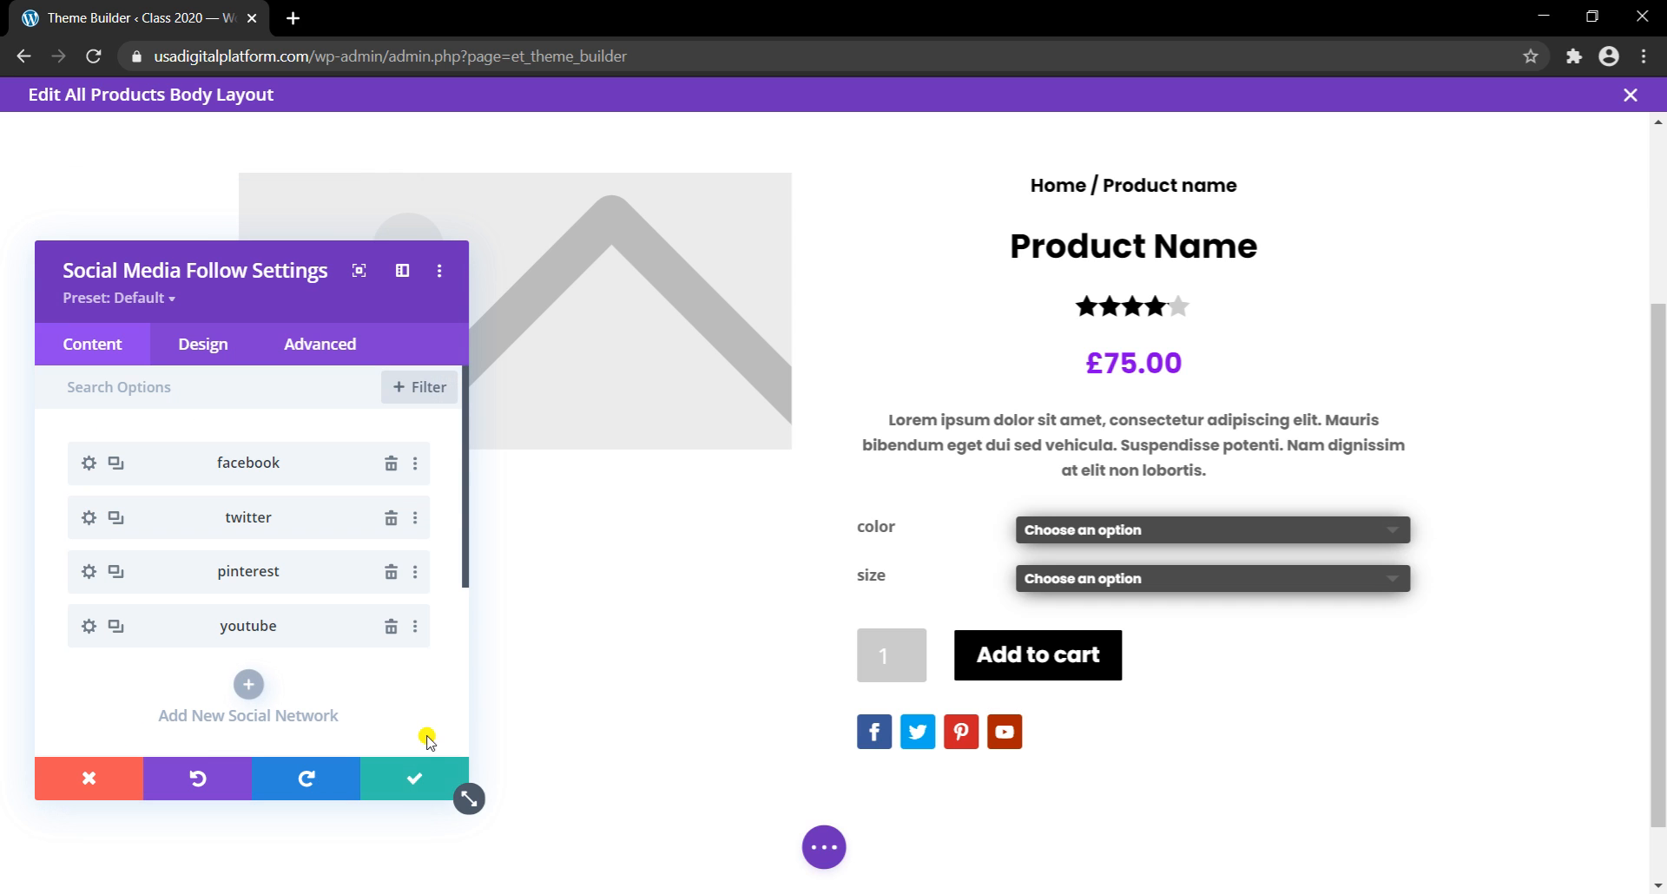
Step: Duplicate the youtube entry and delete the surplus copy, keeping two youtube entries in the list
left_click(116, 626)
left_click(116, 681)
scroll(185, 613, "down", 2)
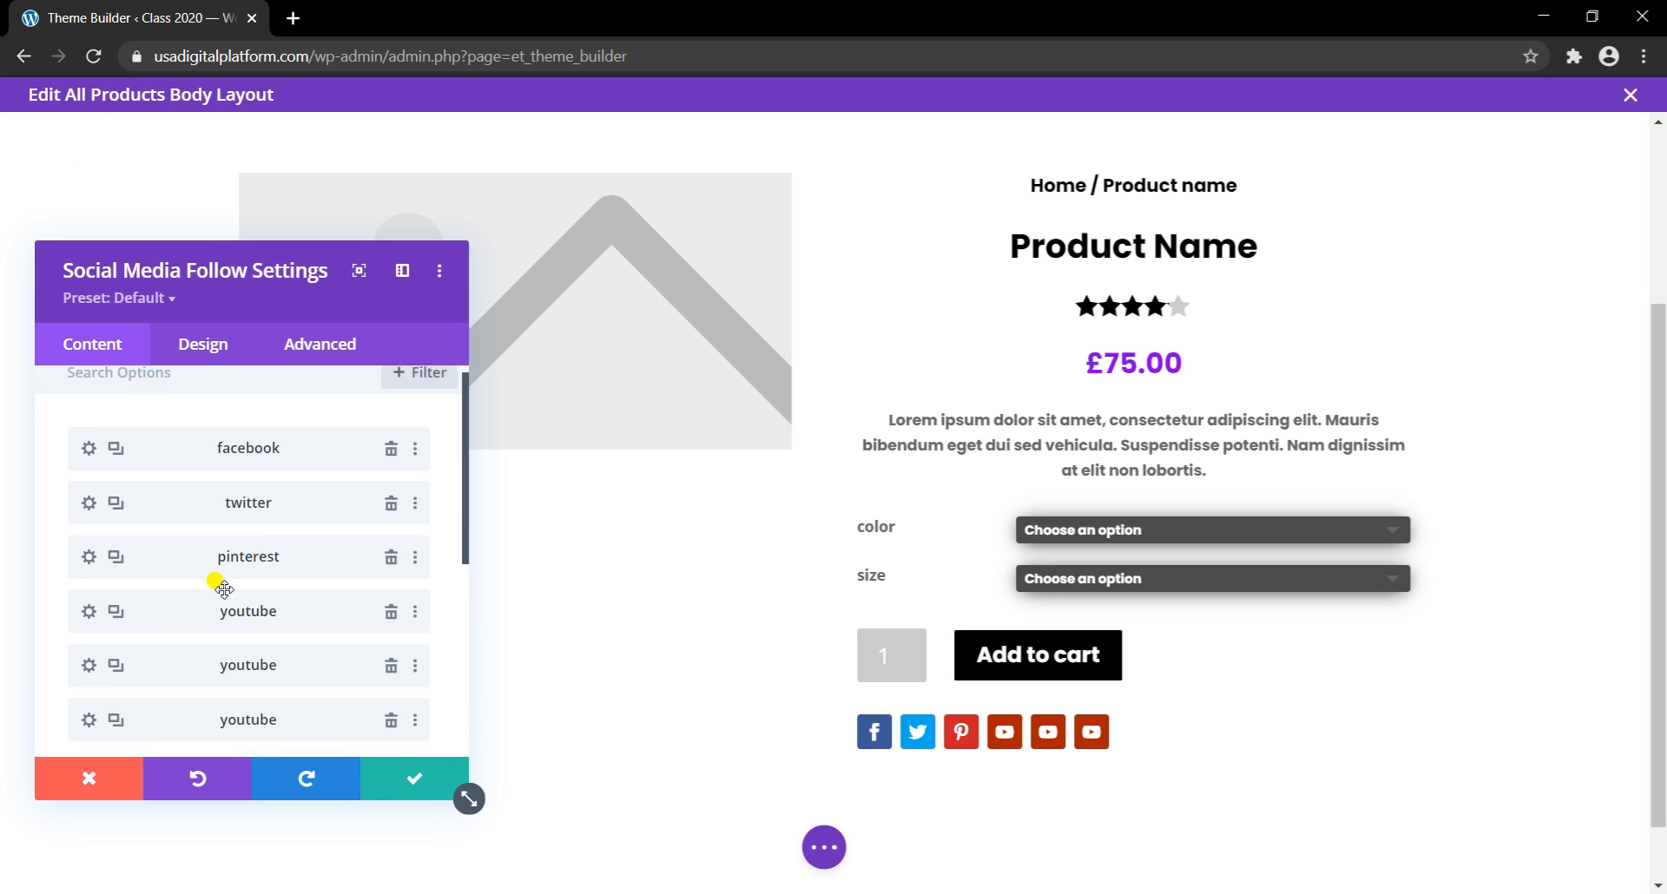
left_click(389, 627)
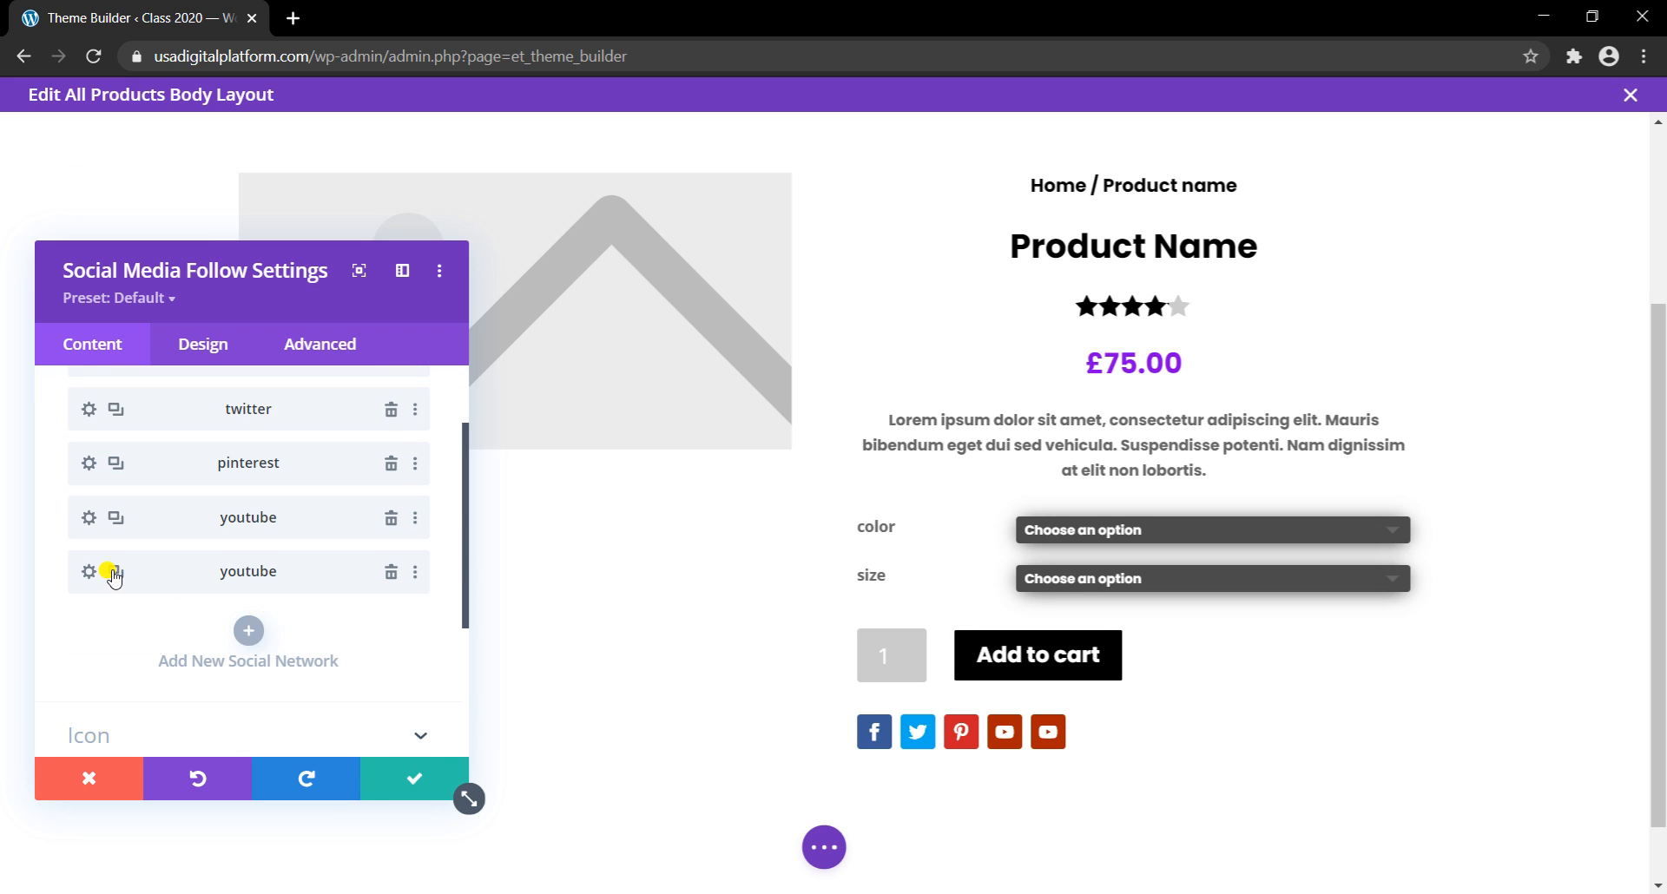
scroll(97, 580, "up", 2)
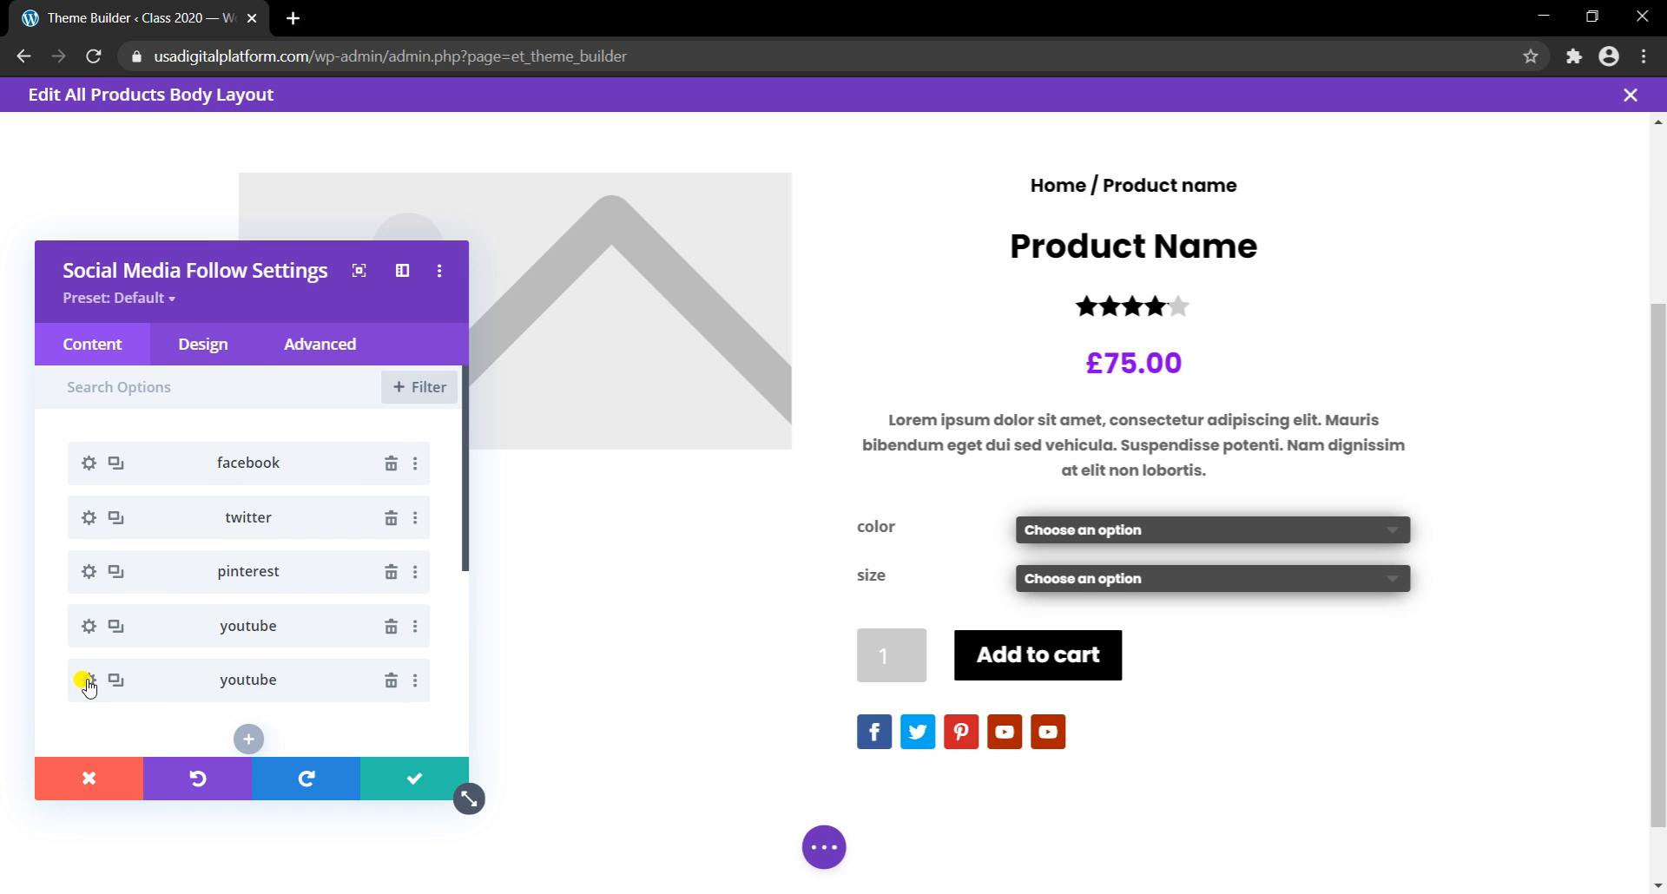
Step: Change the fifth network entry, the last youtube copy, to LinkedIn
left_click(88, 682)
left_click(216, 526)
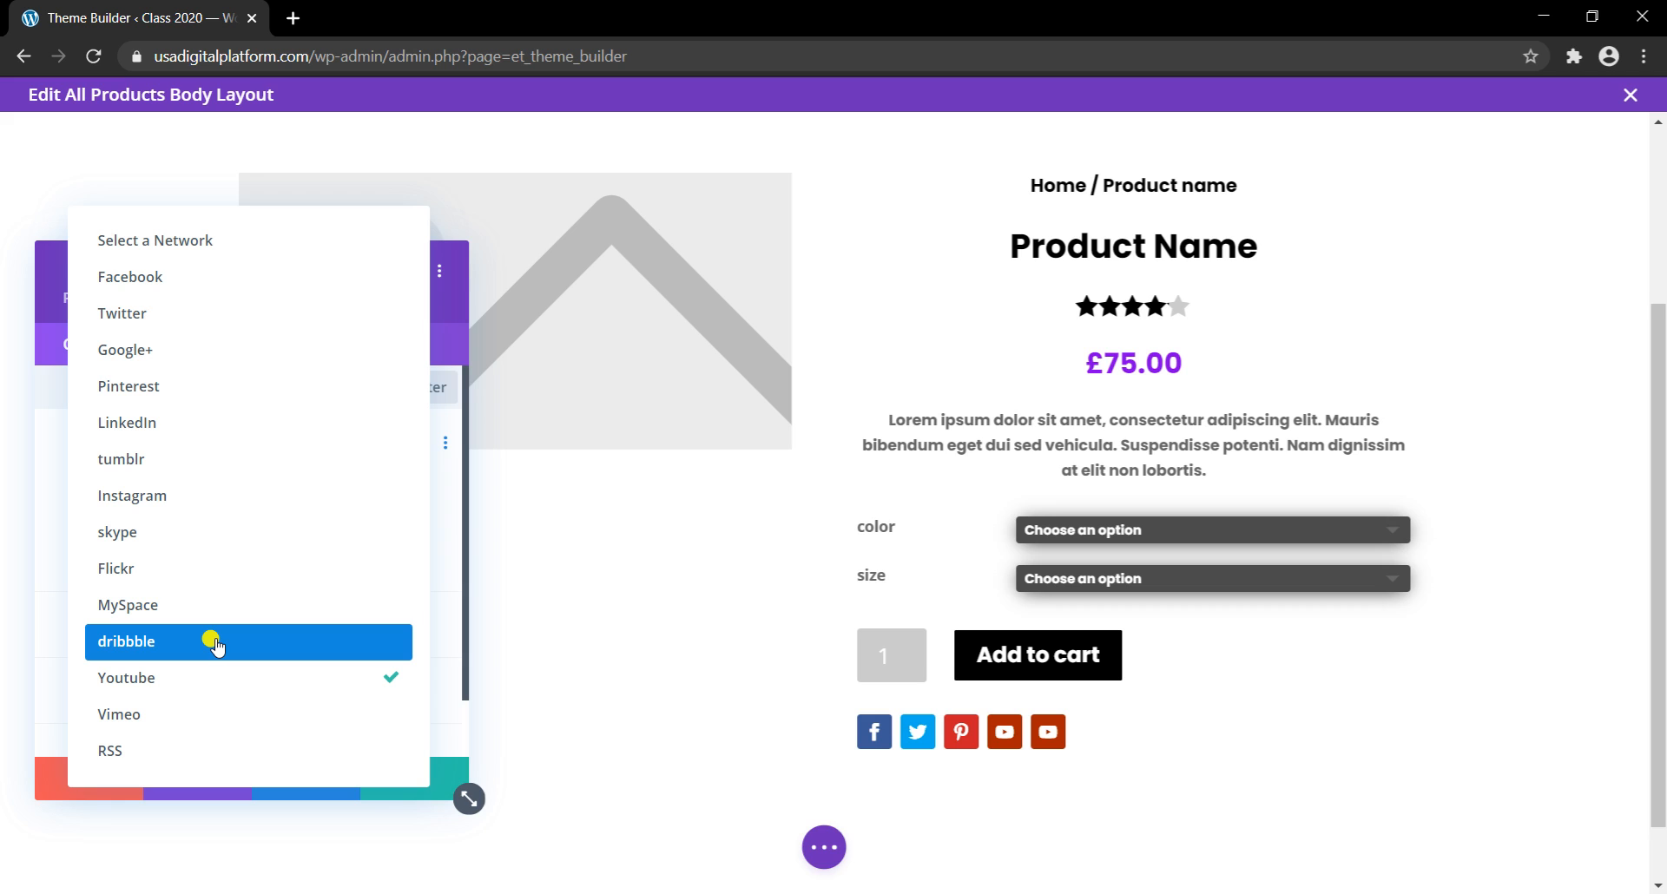
left_click(216, 426)
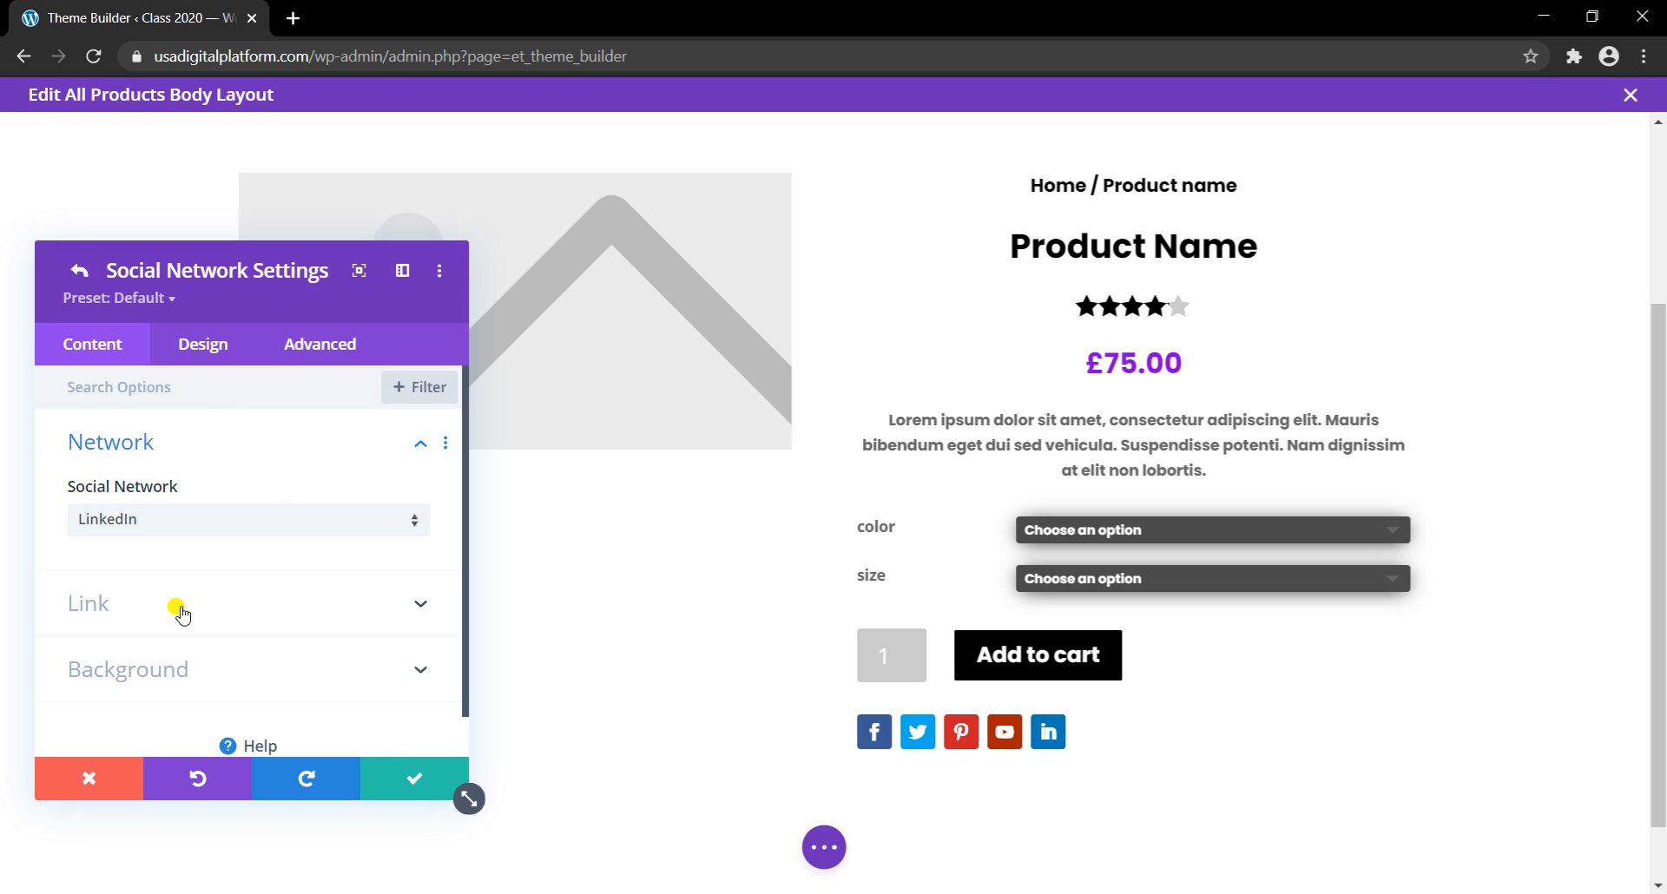
Step: Set the LinkedIn entry's icon color to white (#ffffff), enable its custom icon size, and save the entry
scroll(147, 560, "down", 1)
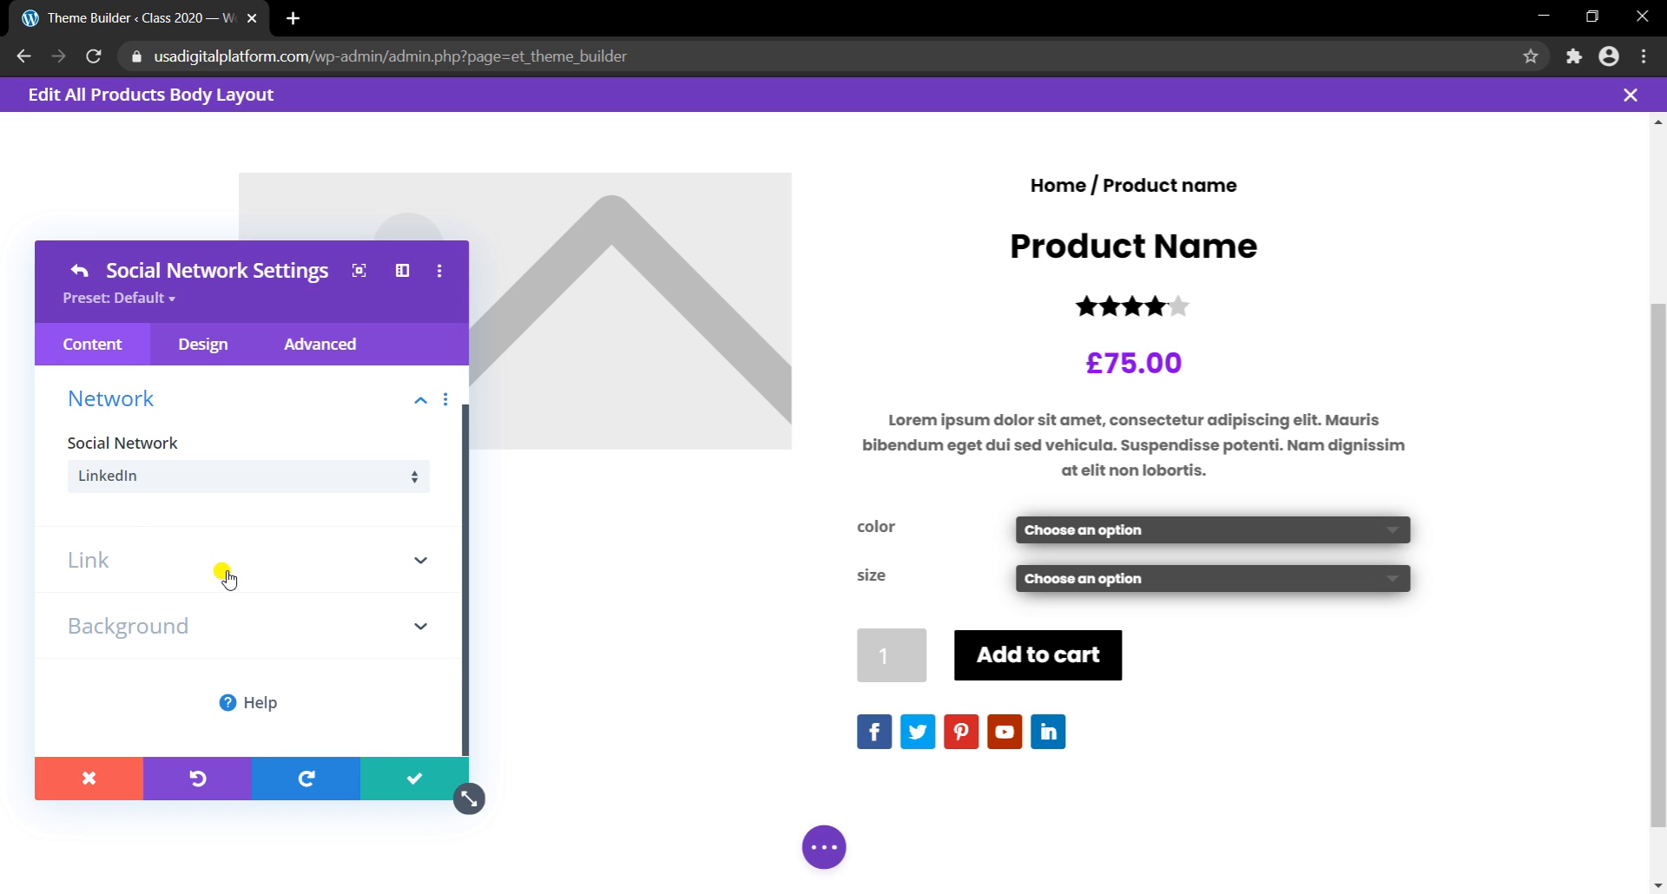
left_click(202, 346)
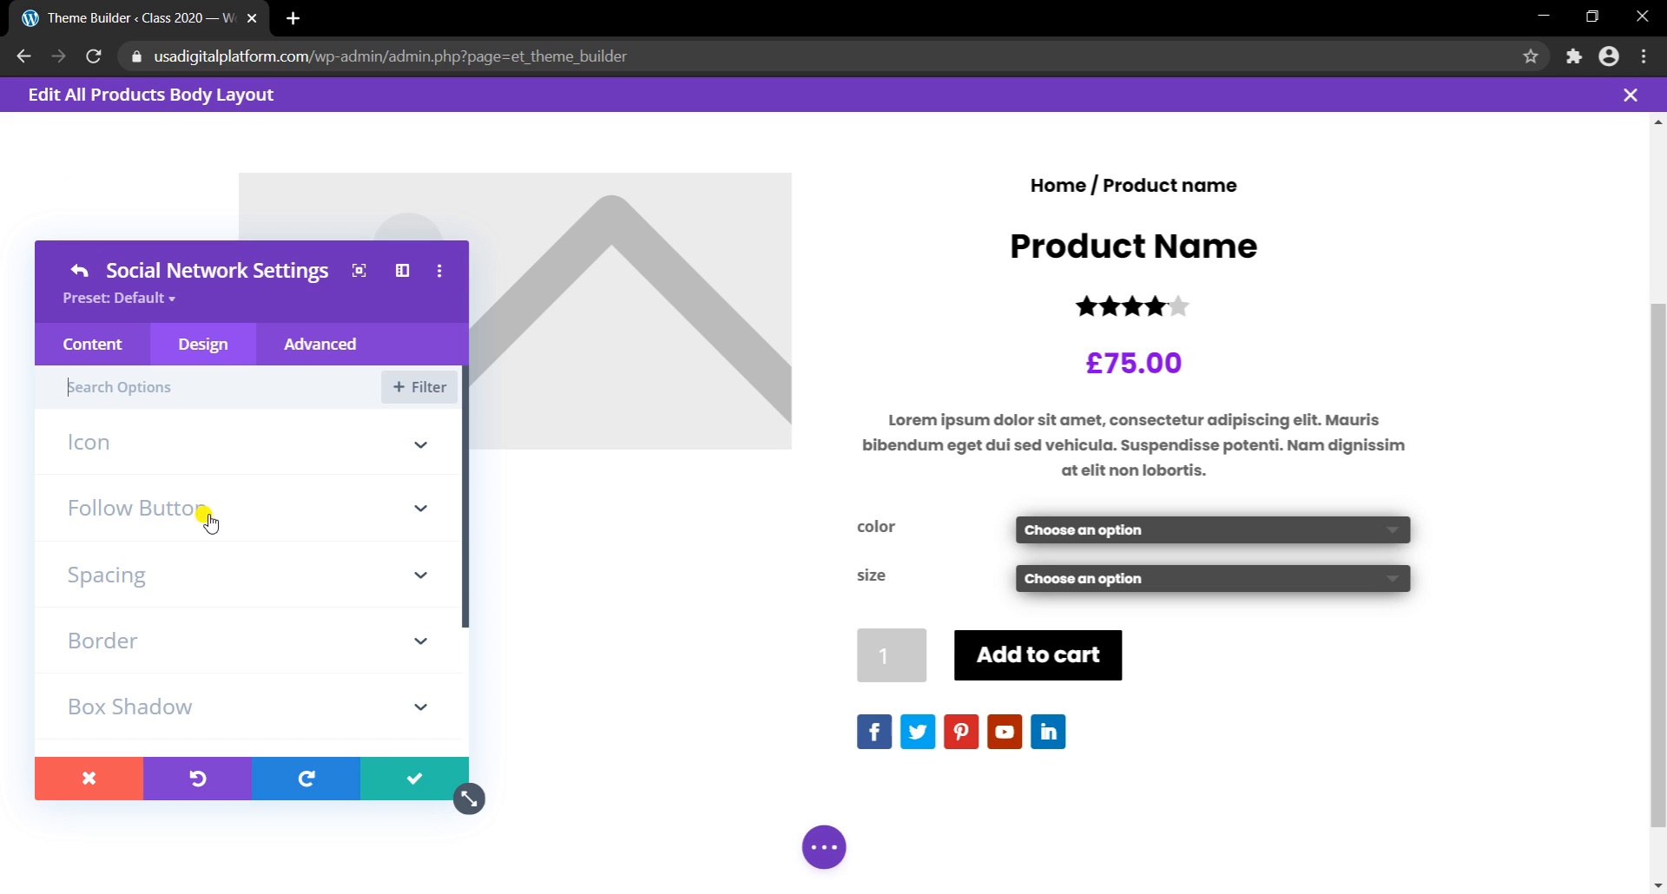
left_click(211, 444)
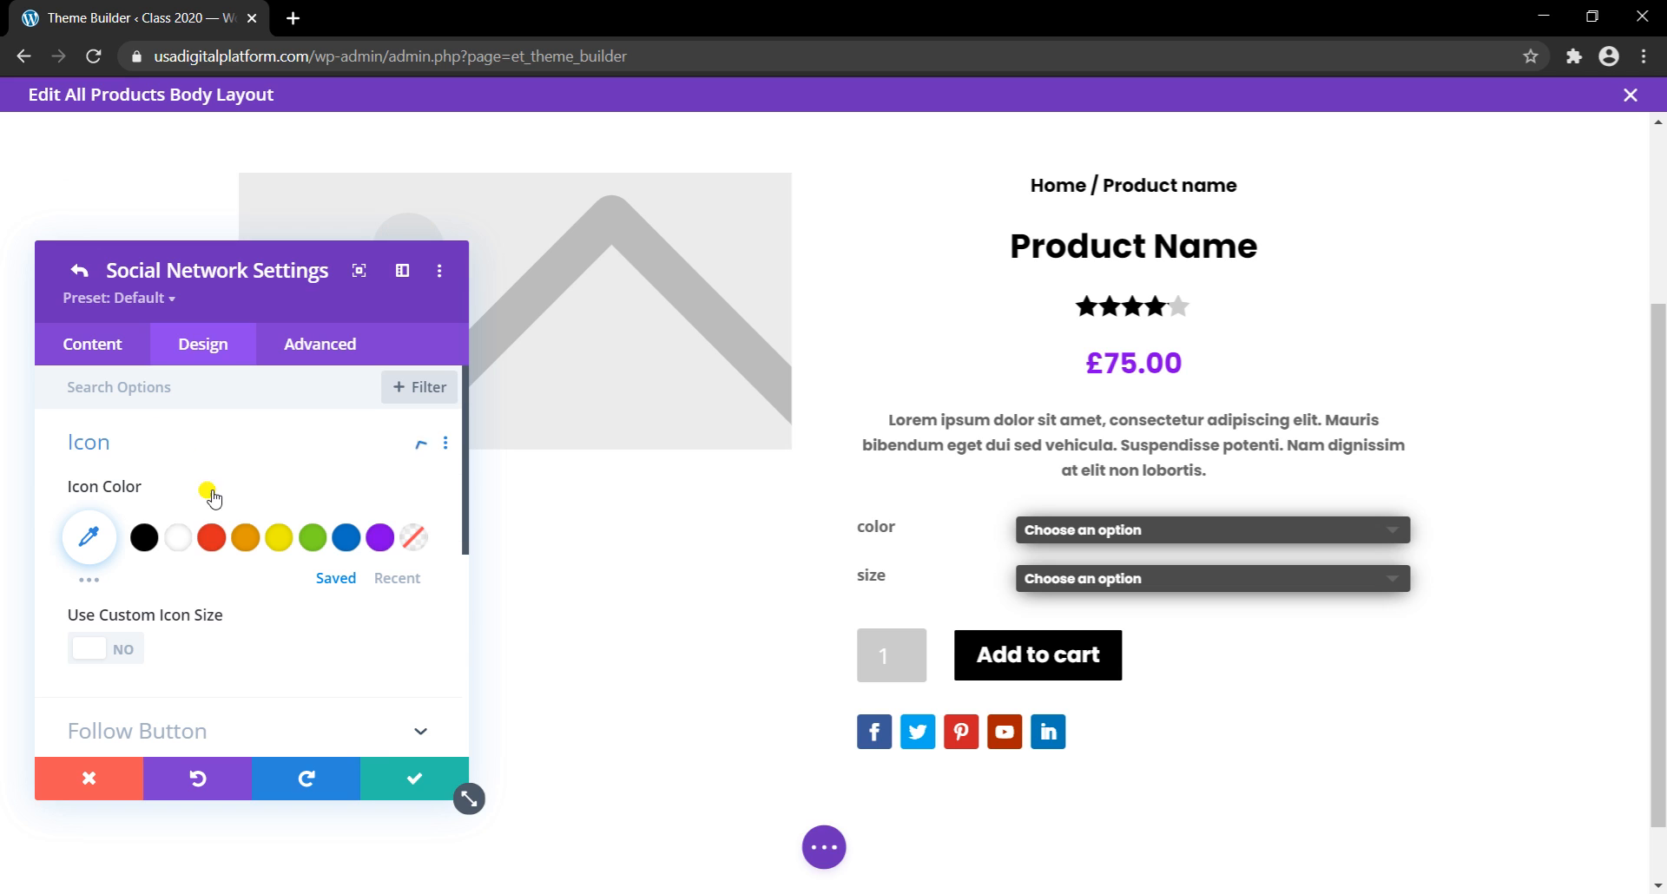
left_click(144, 540)
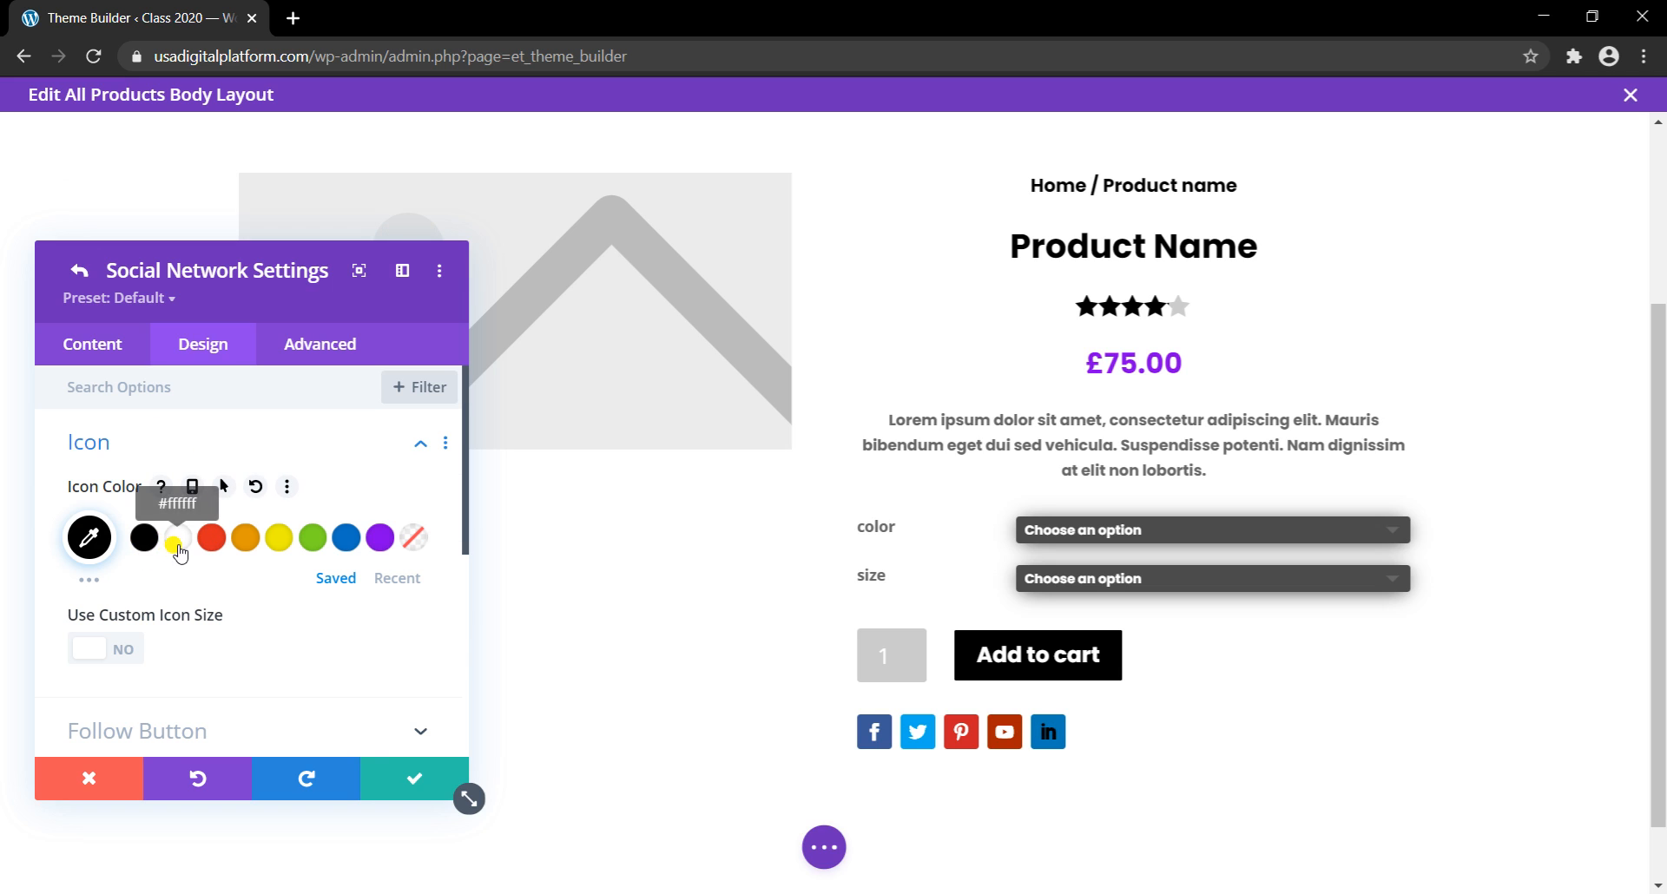
left_click(178, 538)
scroll(165, 573, "down", 2)
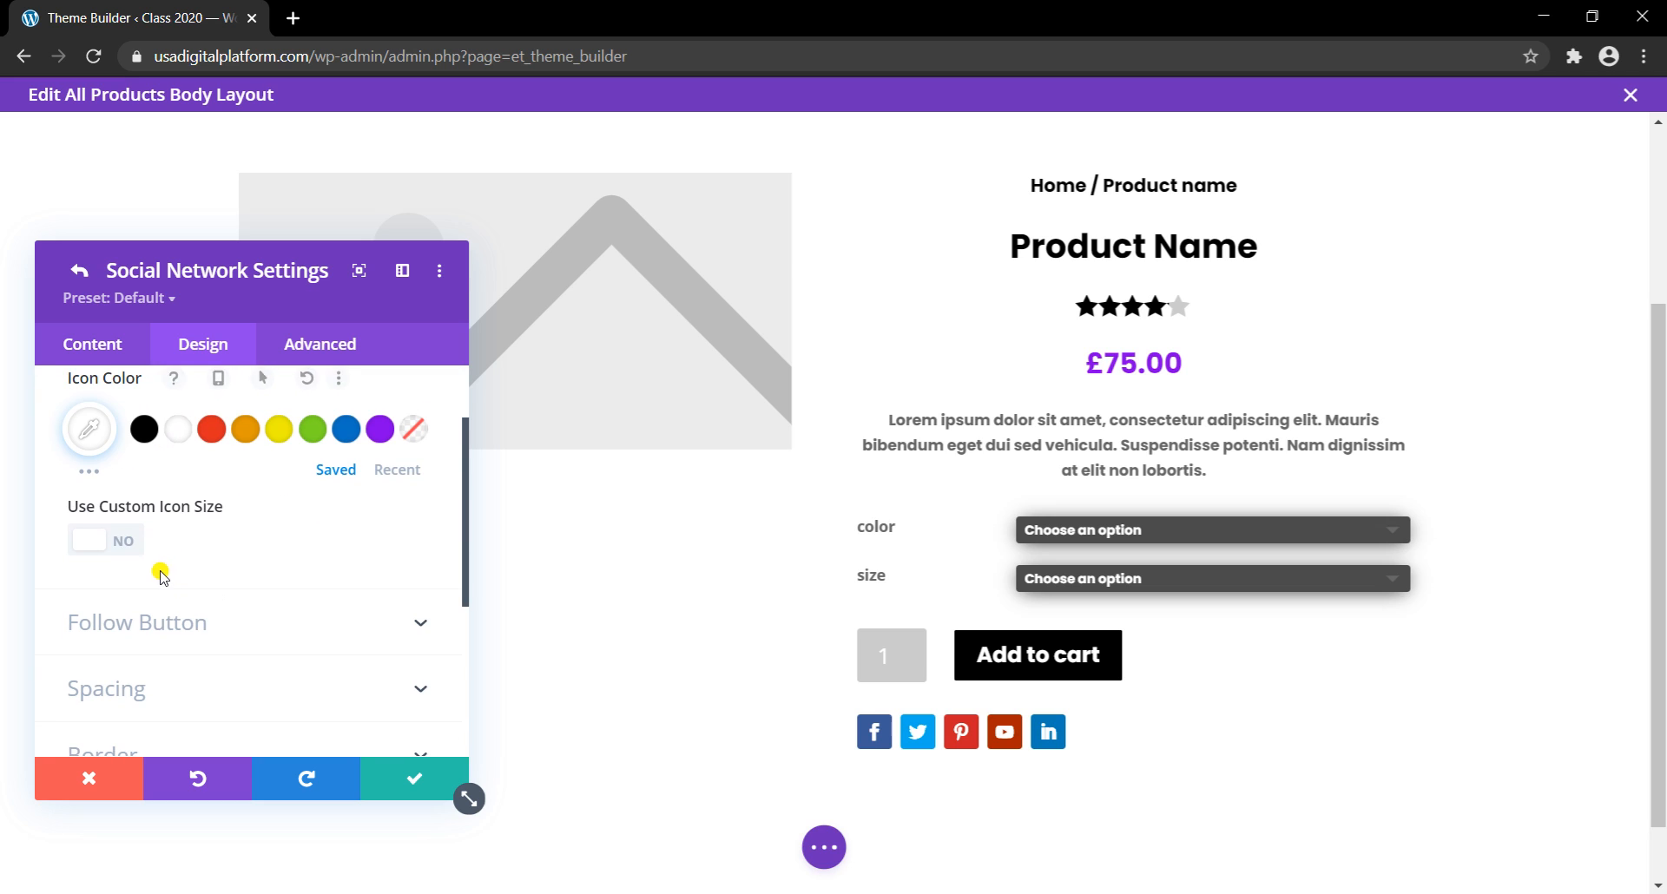
mouse_move(132, 637)
left_mouse_down()
mouse_move(82, 635)
mouse_move(105, 637)
left_mouse_up()
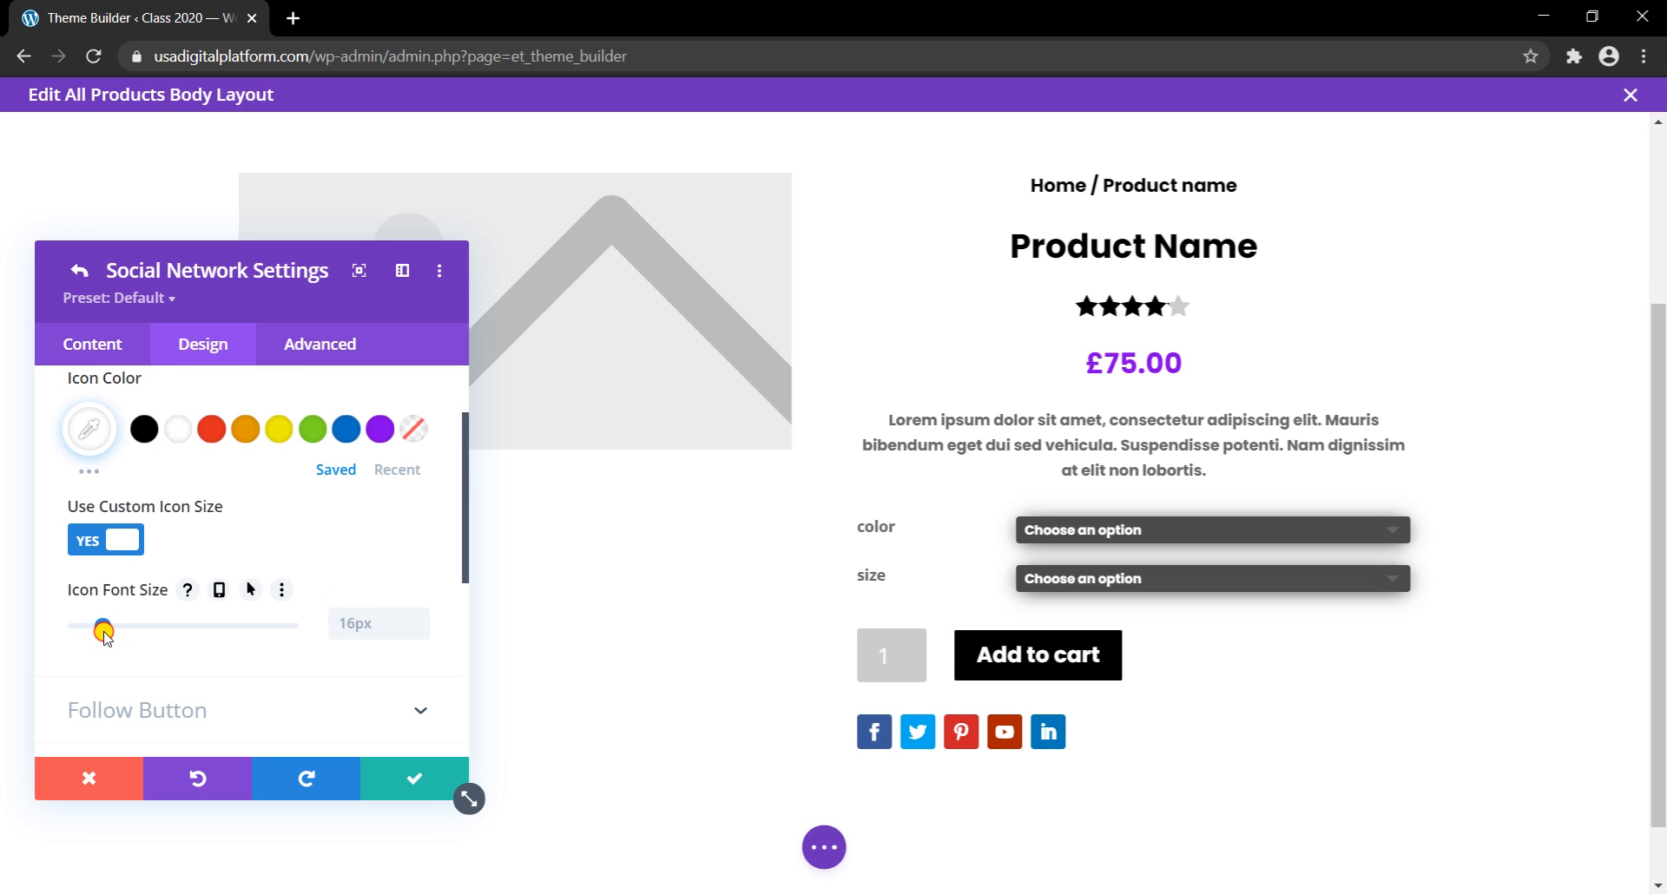
scroll(167, 608, "up", 2)
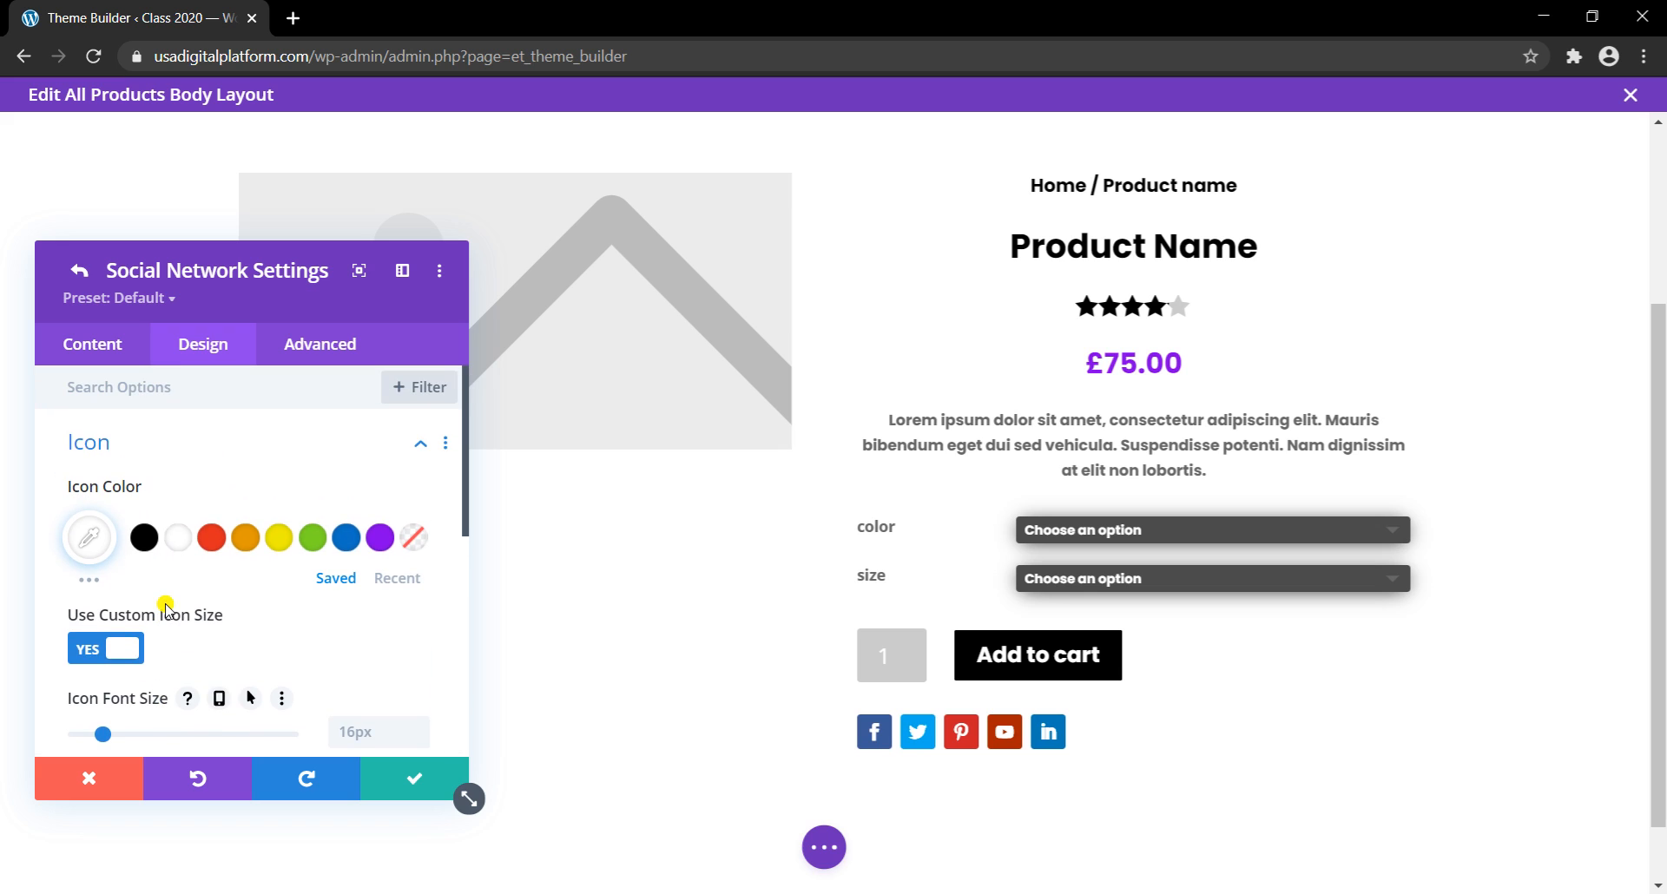
left_click(387, 777)
scroll(233, 570, "down", 5)
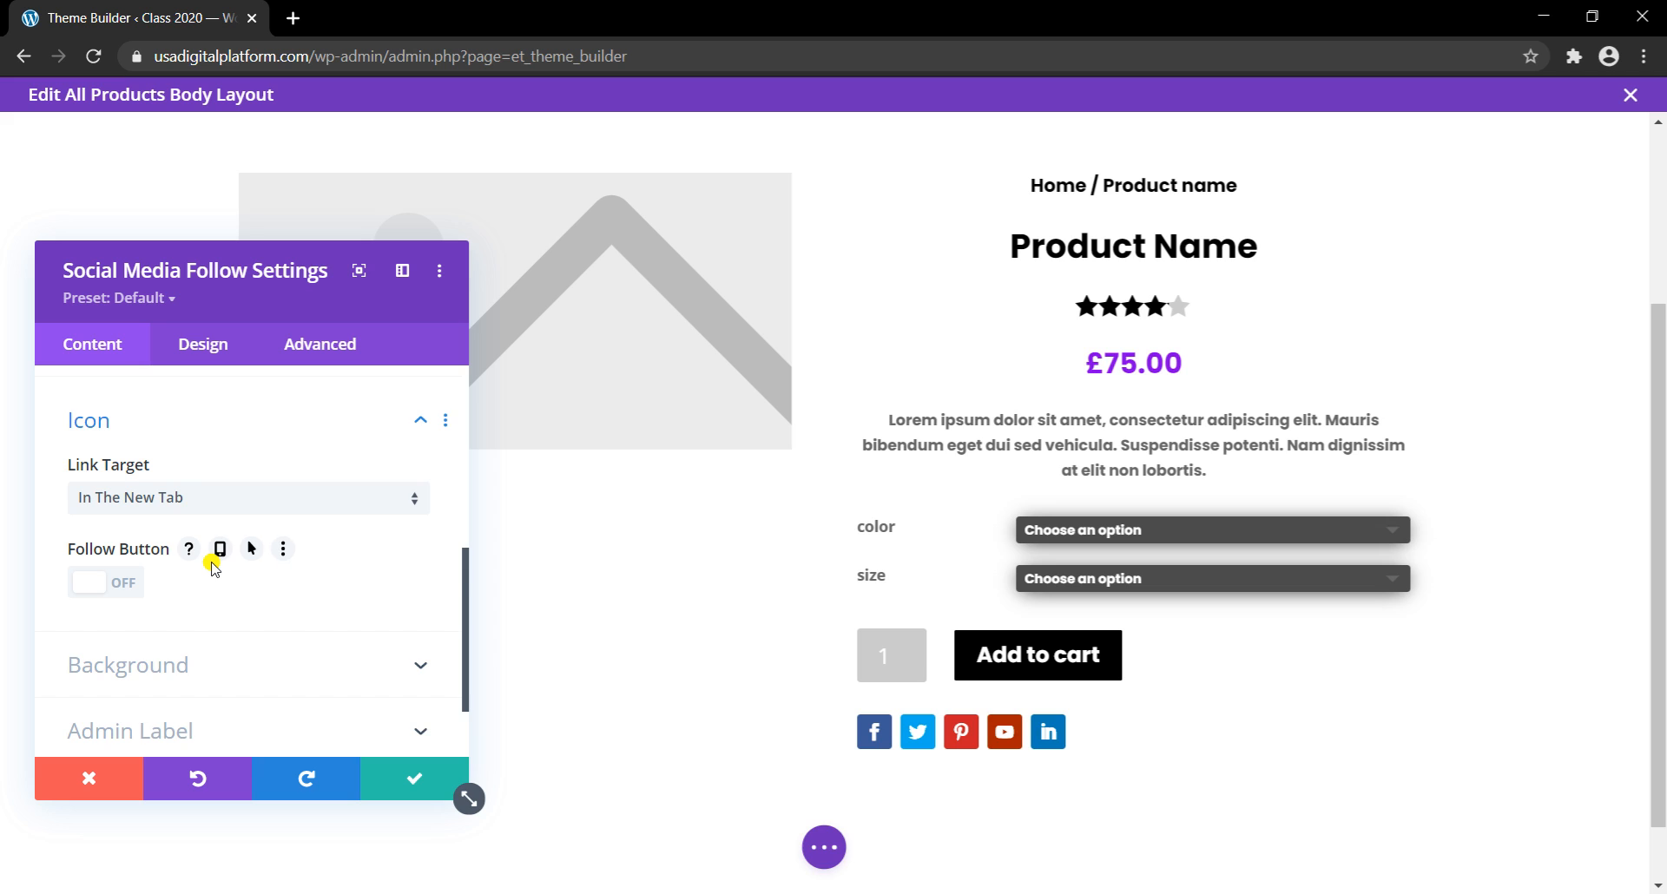
scroll(214, 569, "down", 2)
left_click(211, 564)
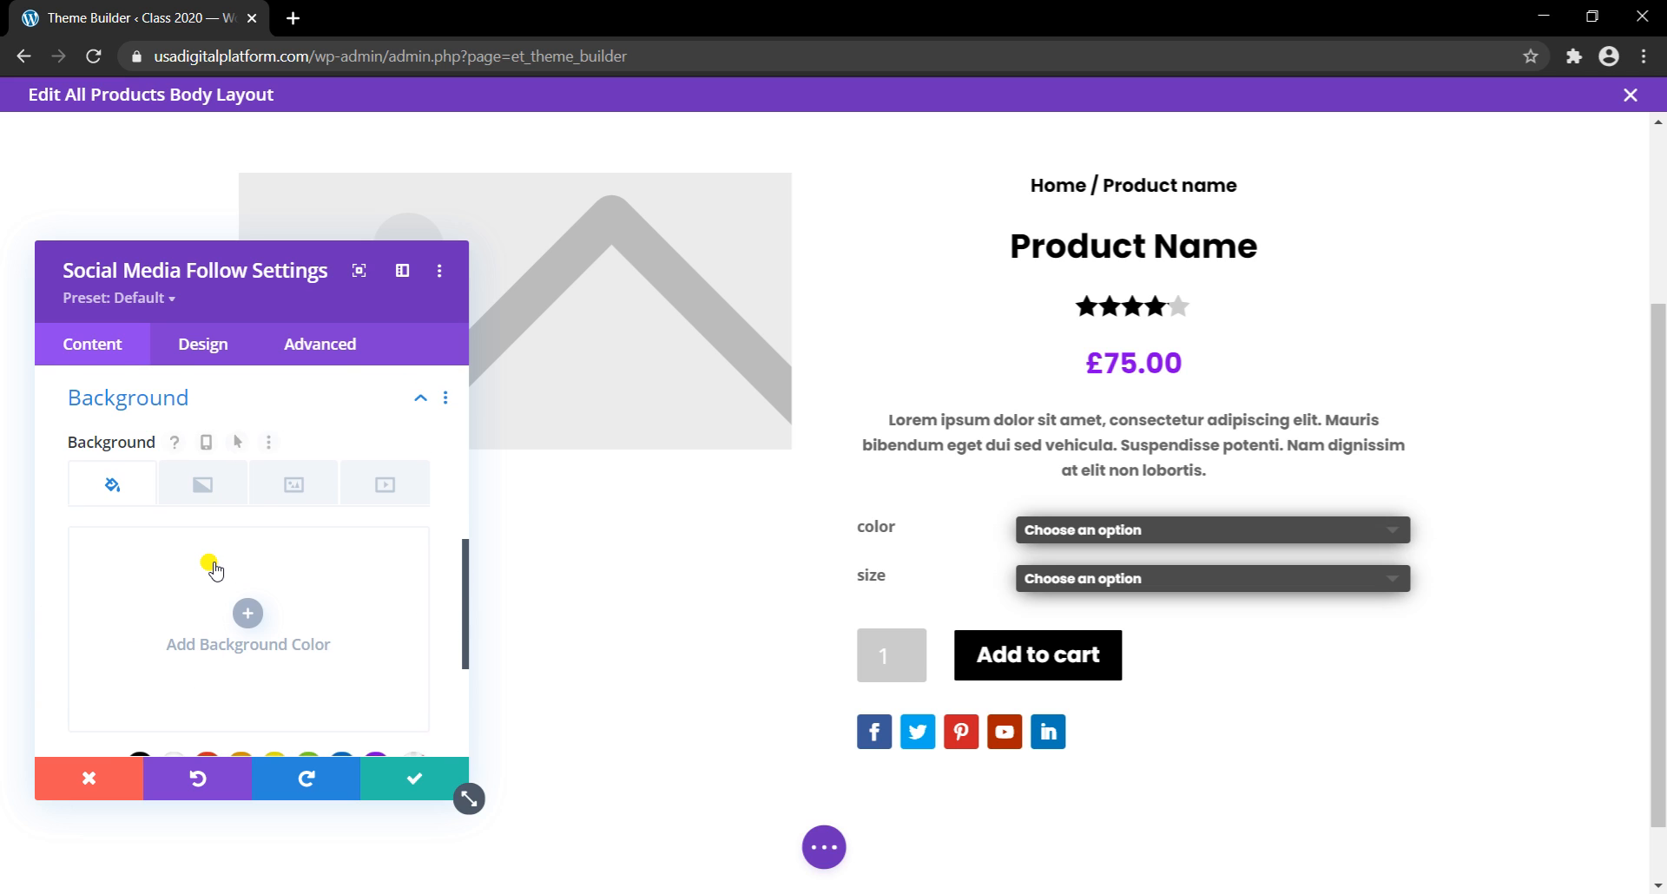
scroll(213, 566, "up", 2)
left_click(216, 346)
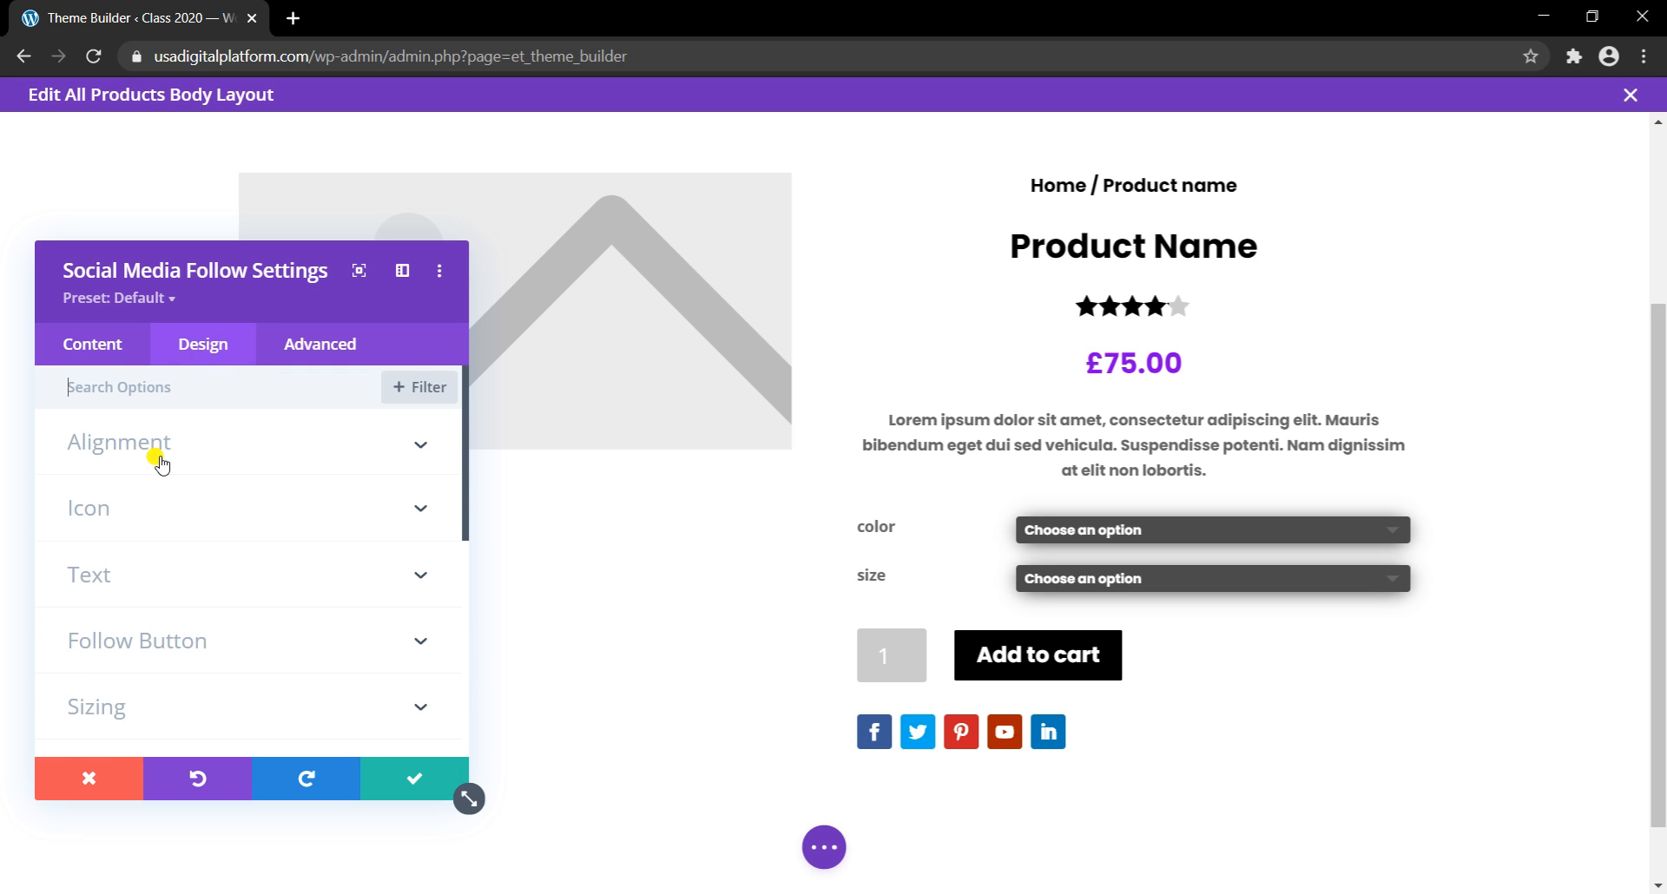
Step: Set the facebook entry's background color to black (#000000) and save the entry
left_click(116, 344)
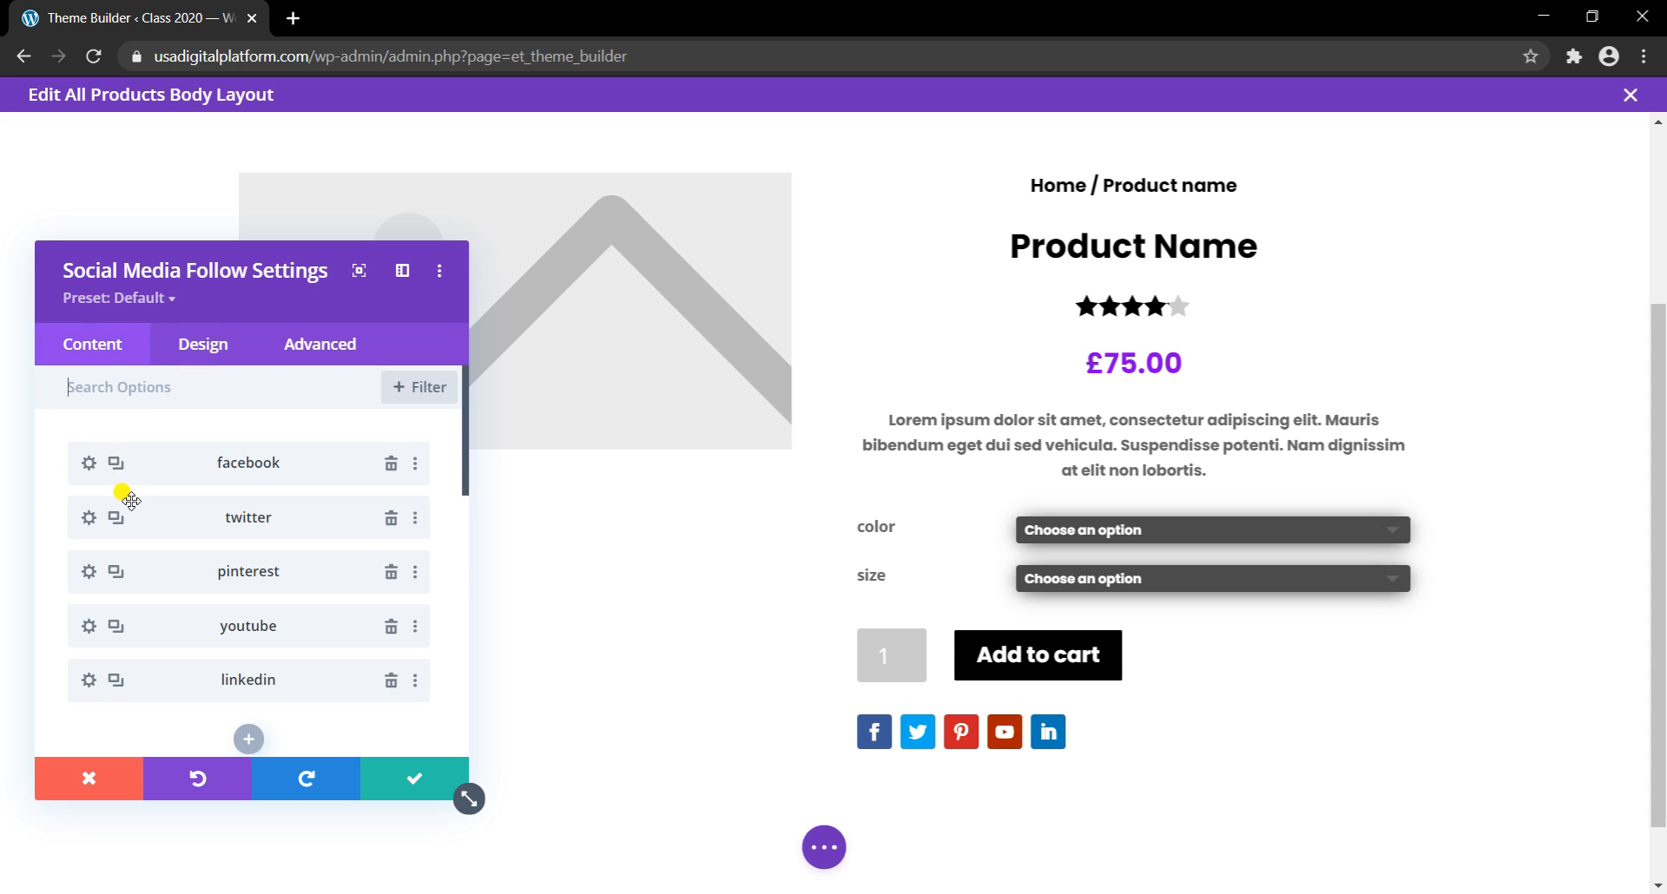
left_click(87, 464)
scroll(212, 521, "down", 3)
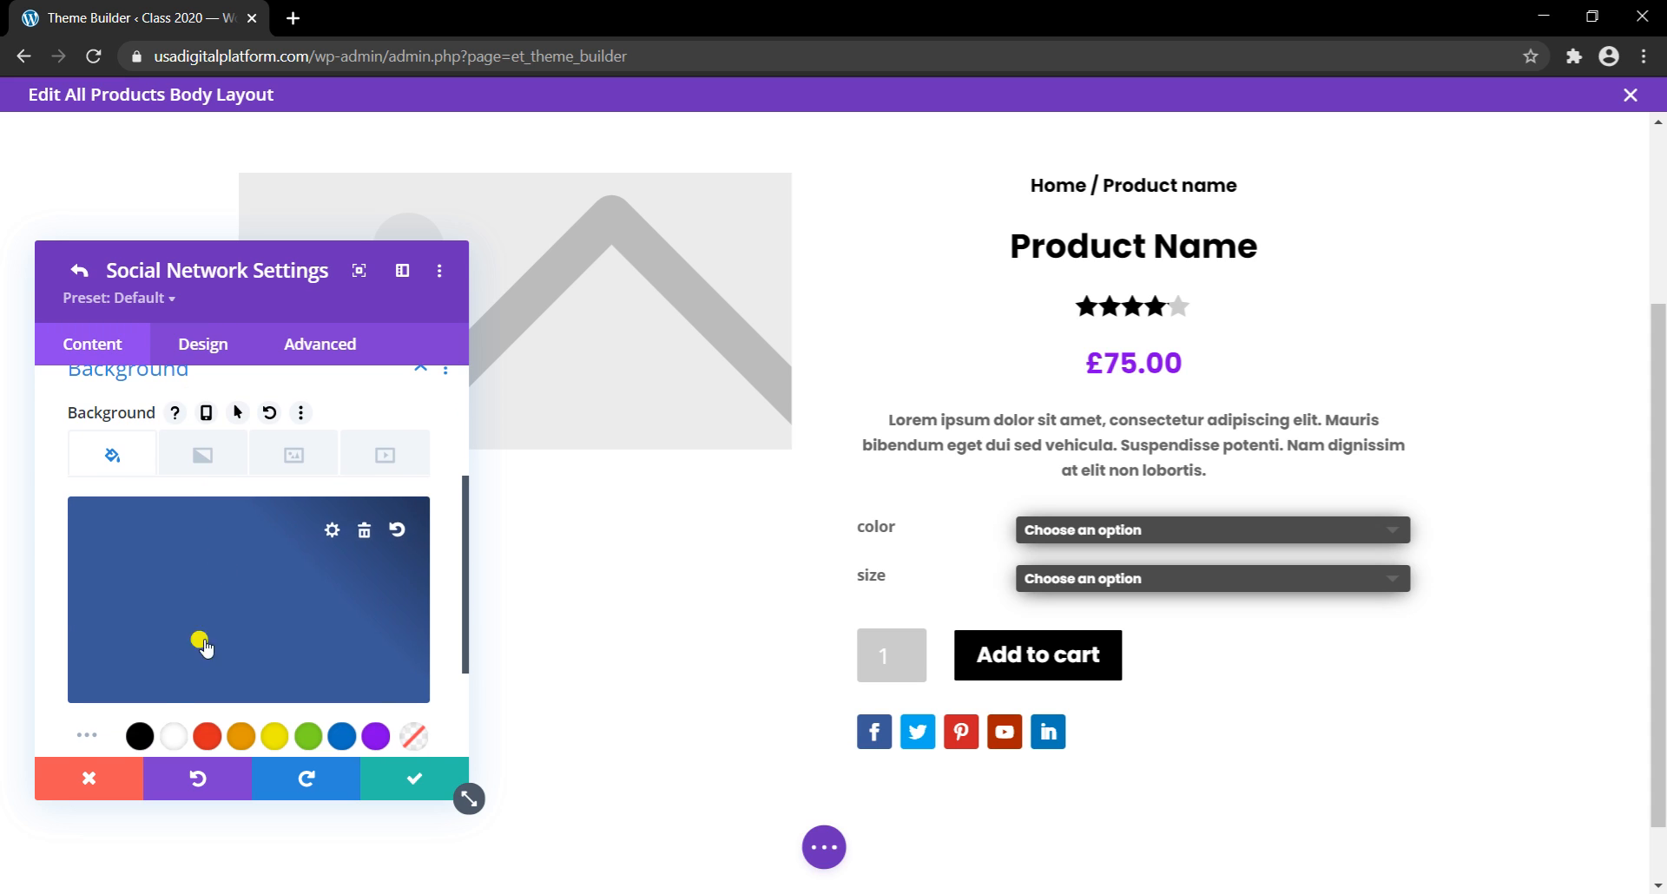
left_click(140, 736)
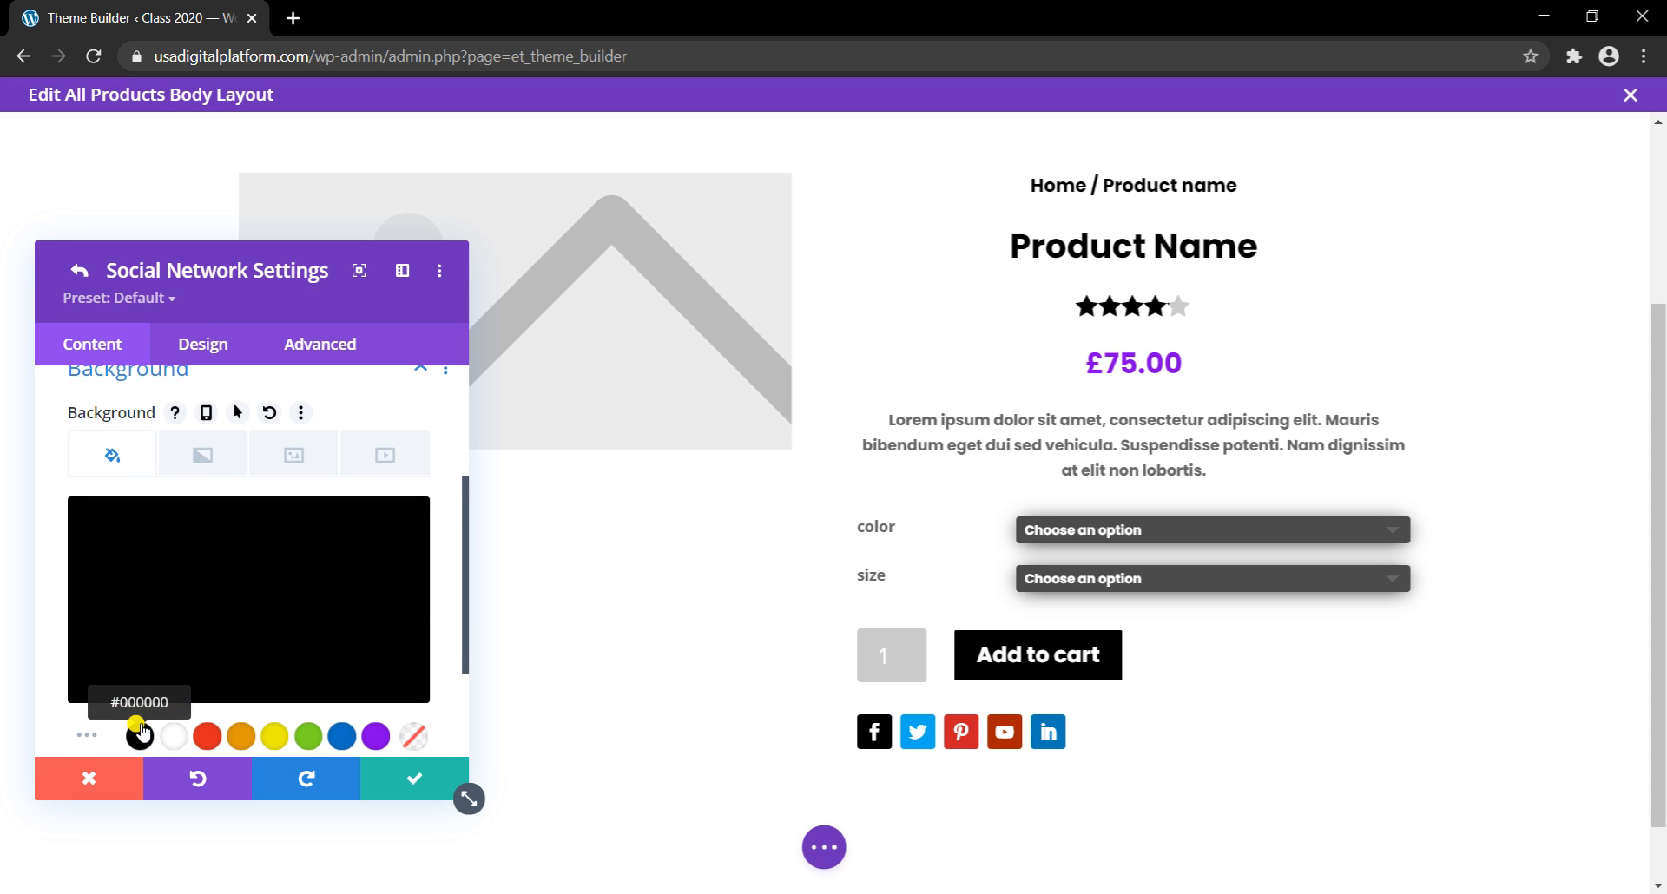
left_click(405, 791)
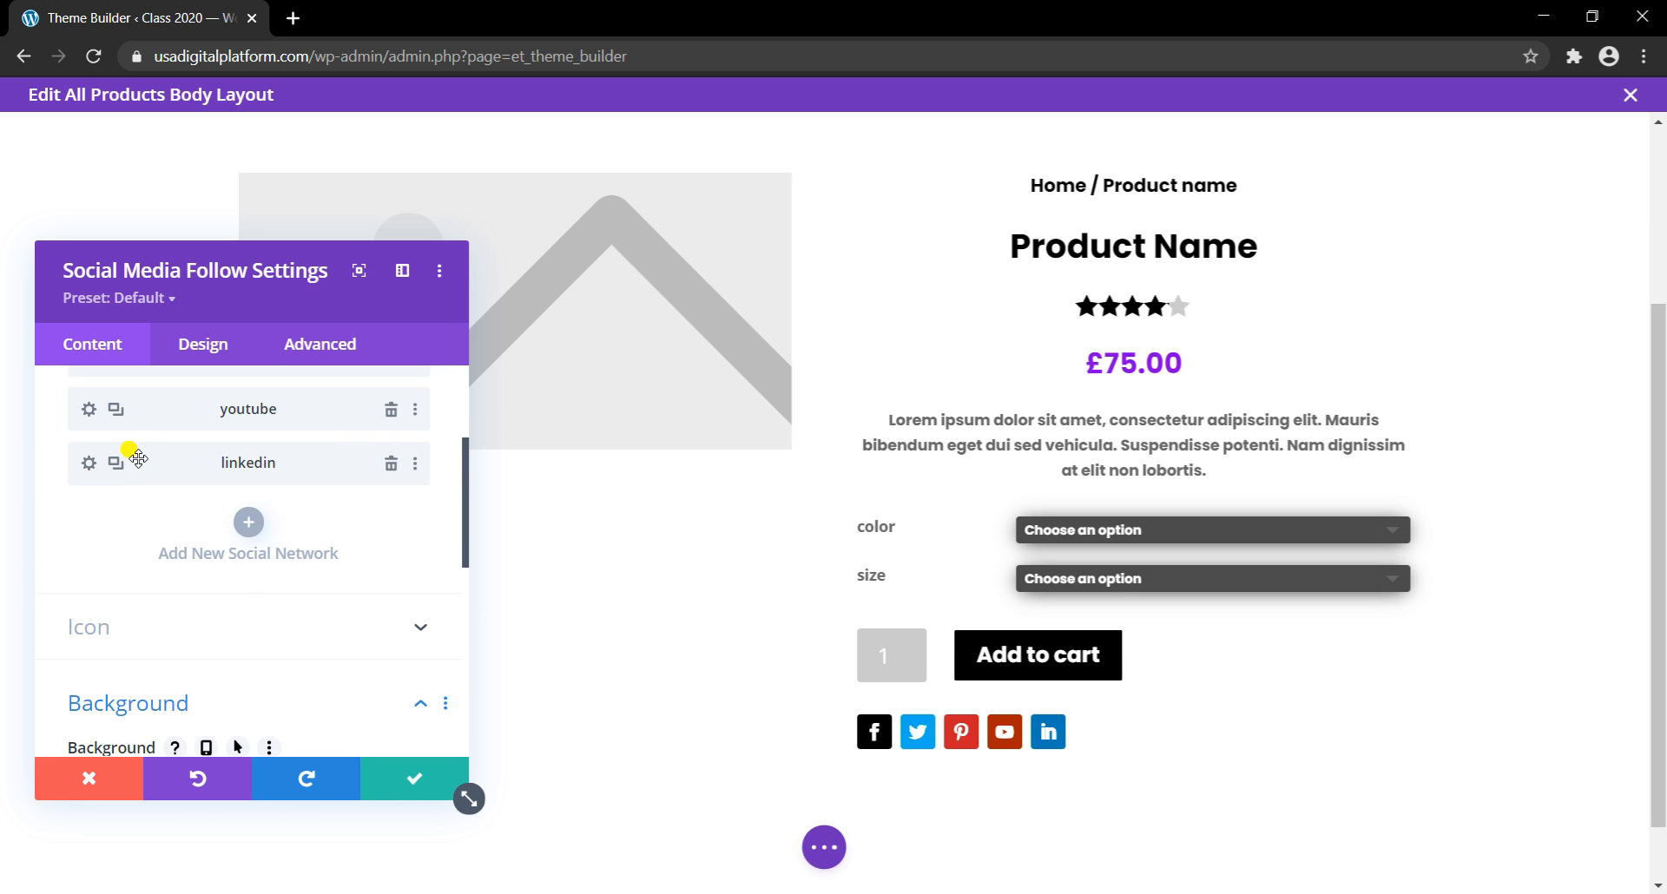
Step: Set the twitter entry's background color to black (#000000) and save the entry
scroll(137, 458, "up", 3)
left_click(88, 522)
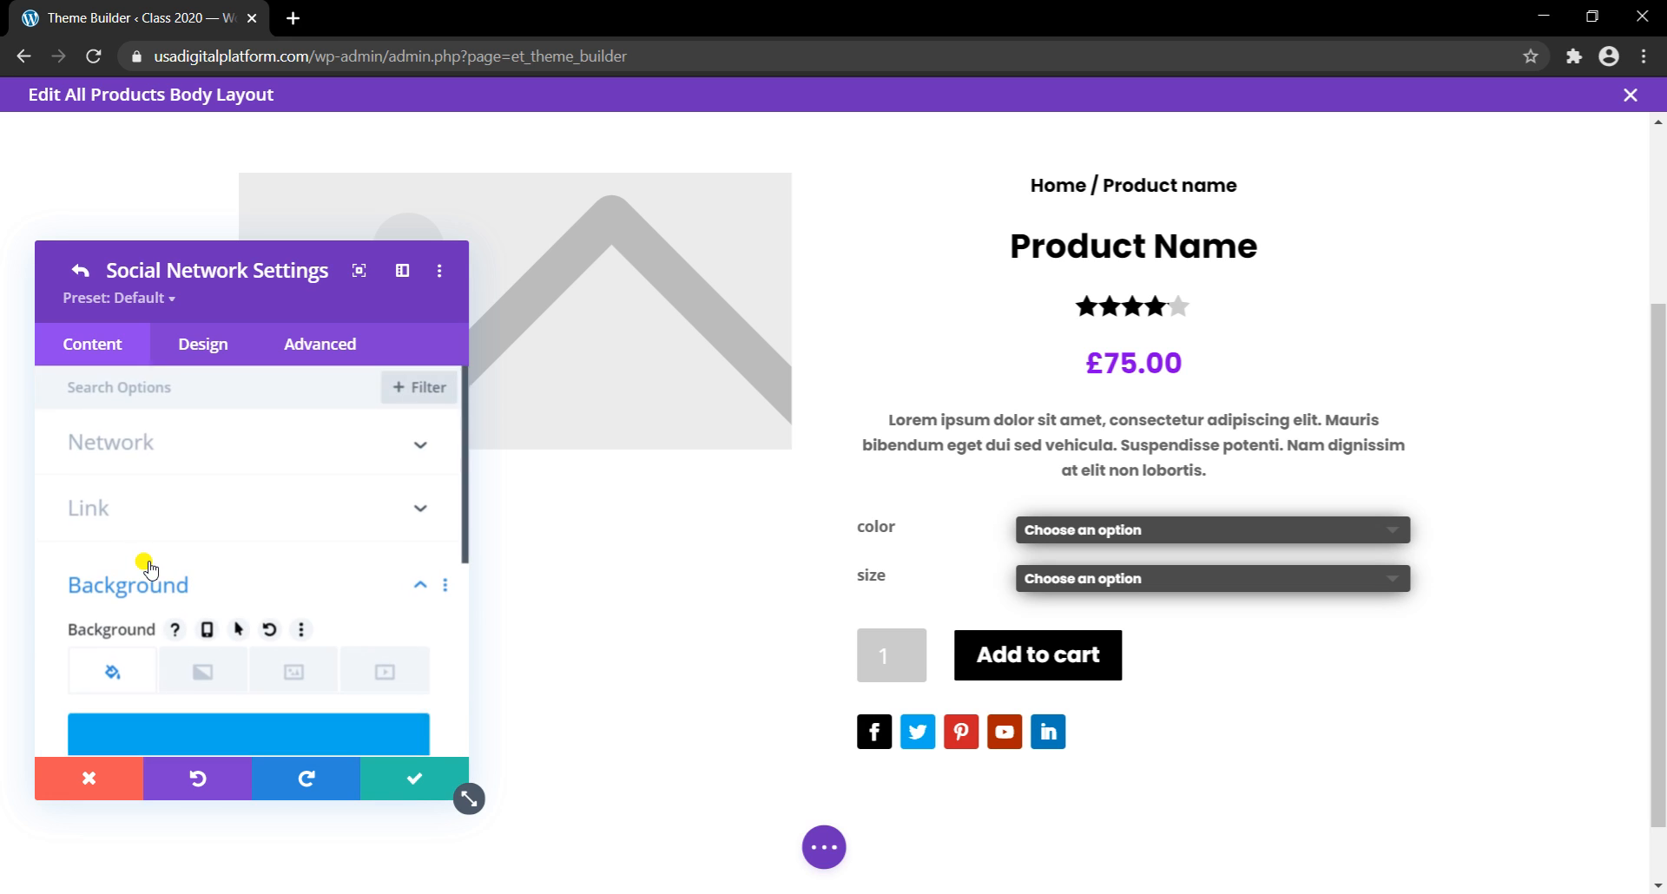
scroll(142, 564, "down", 5)
left_click(140, 573)
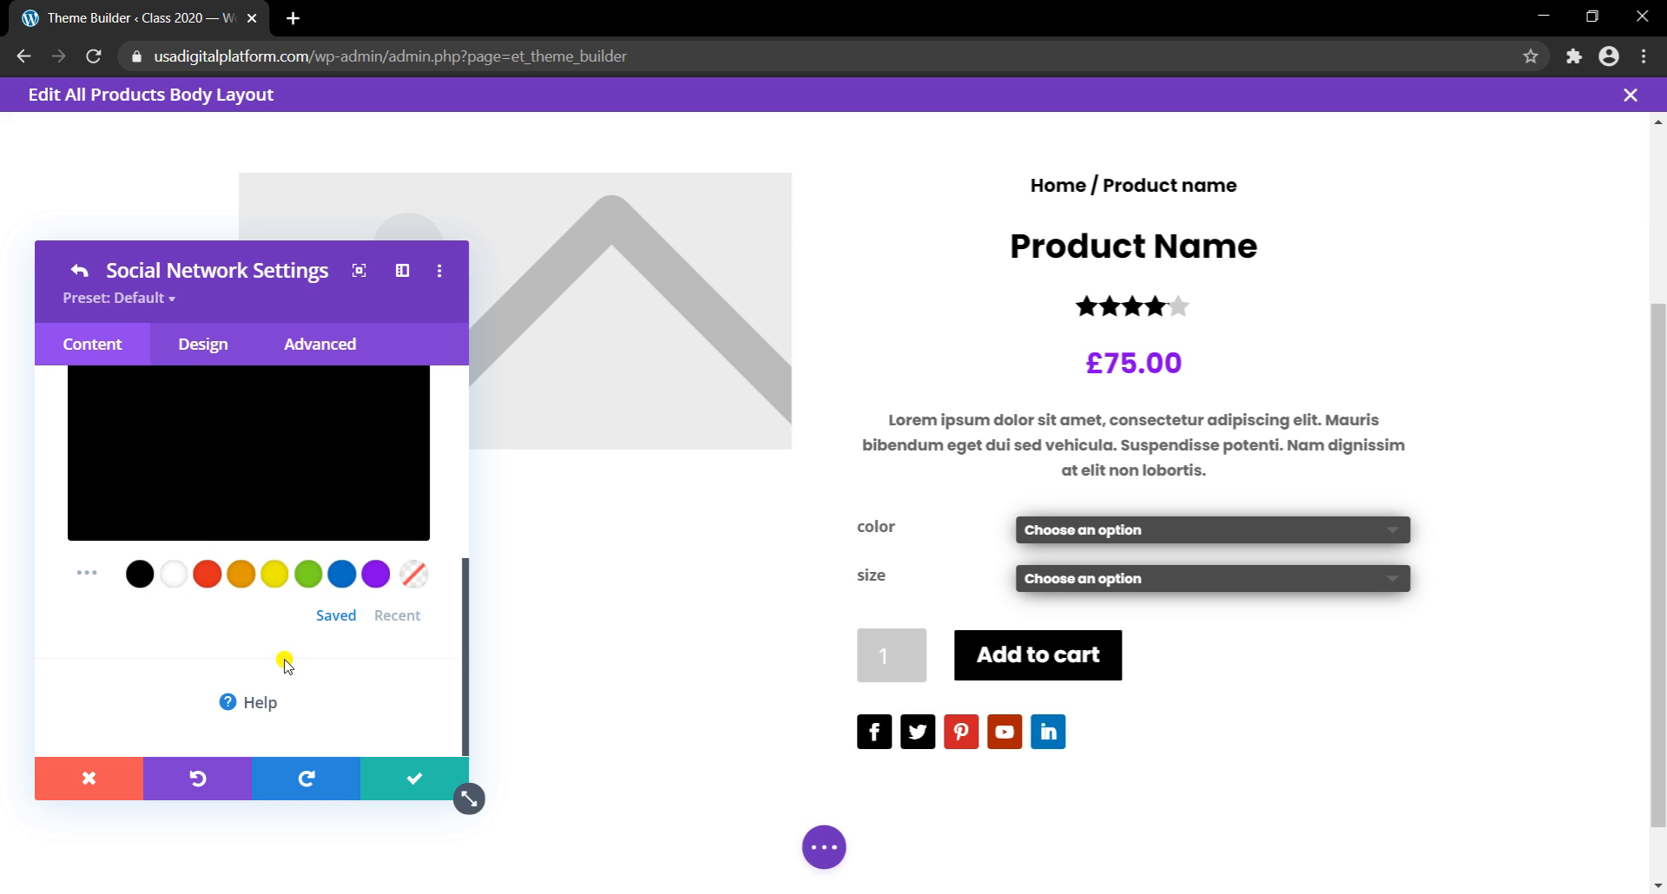
left_click(375, 776)
Step: Set the pinterest entry's background color to black (#000000) and save the entry
scroll(158, 529, "up", 3)
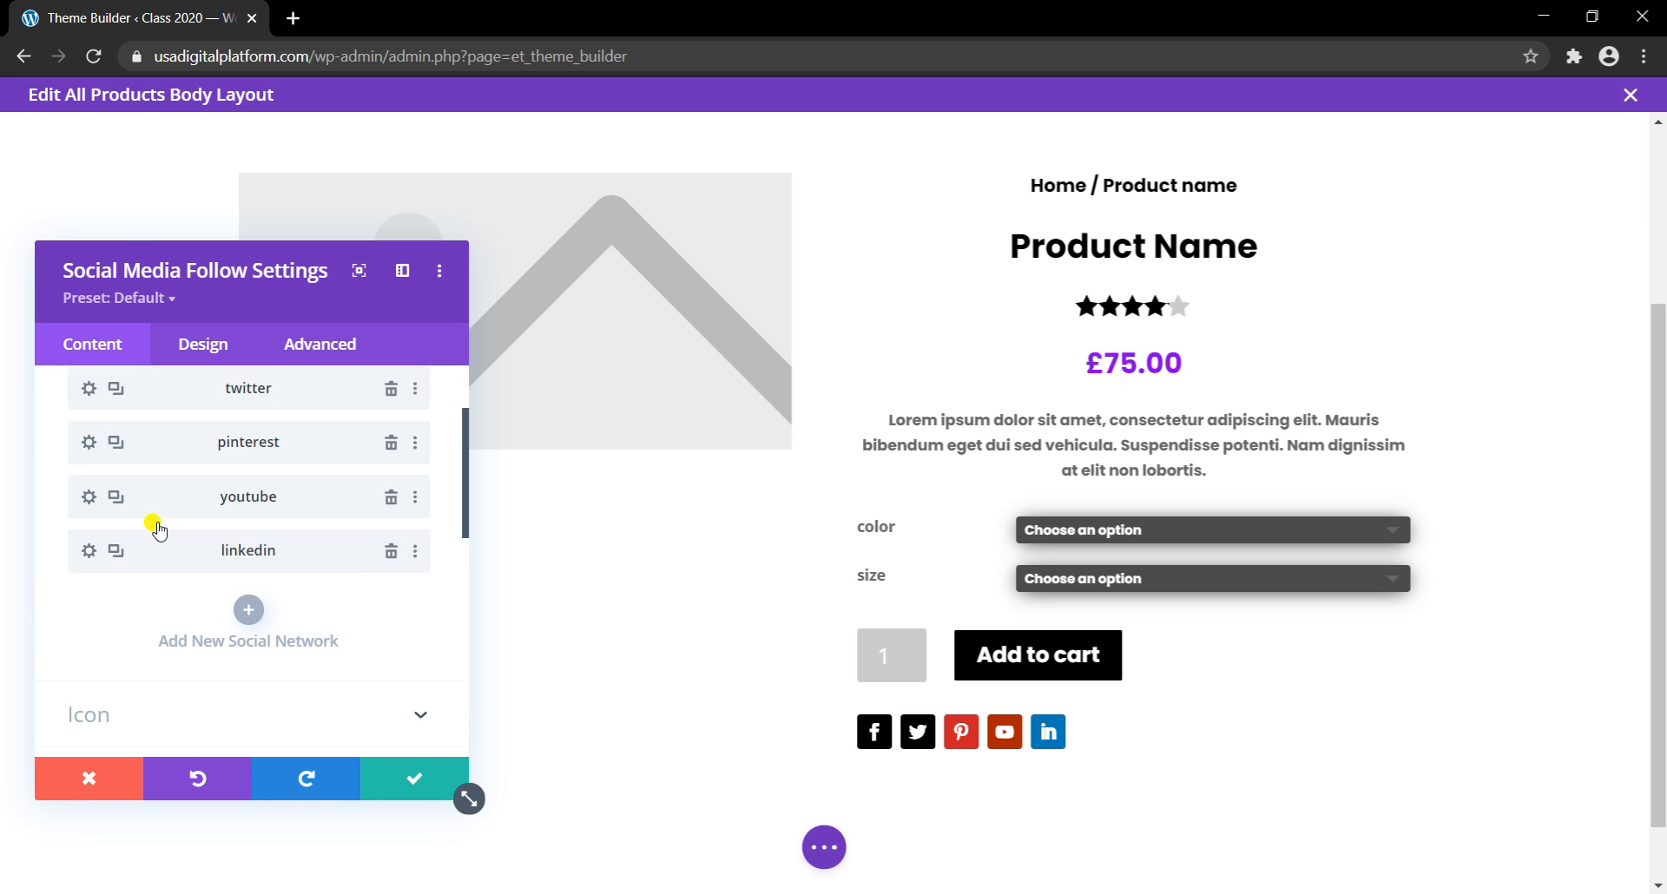
scroll(157, 530, "up", 3)
left_click(89, 573)
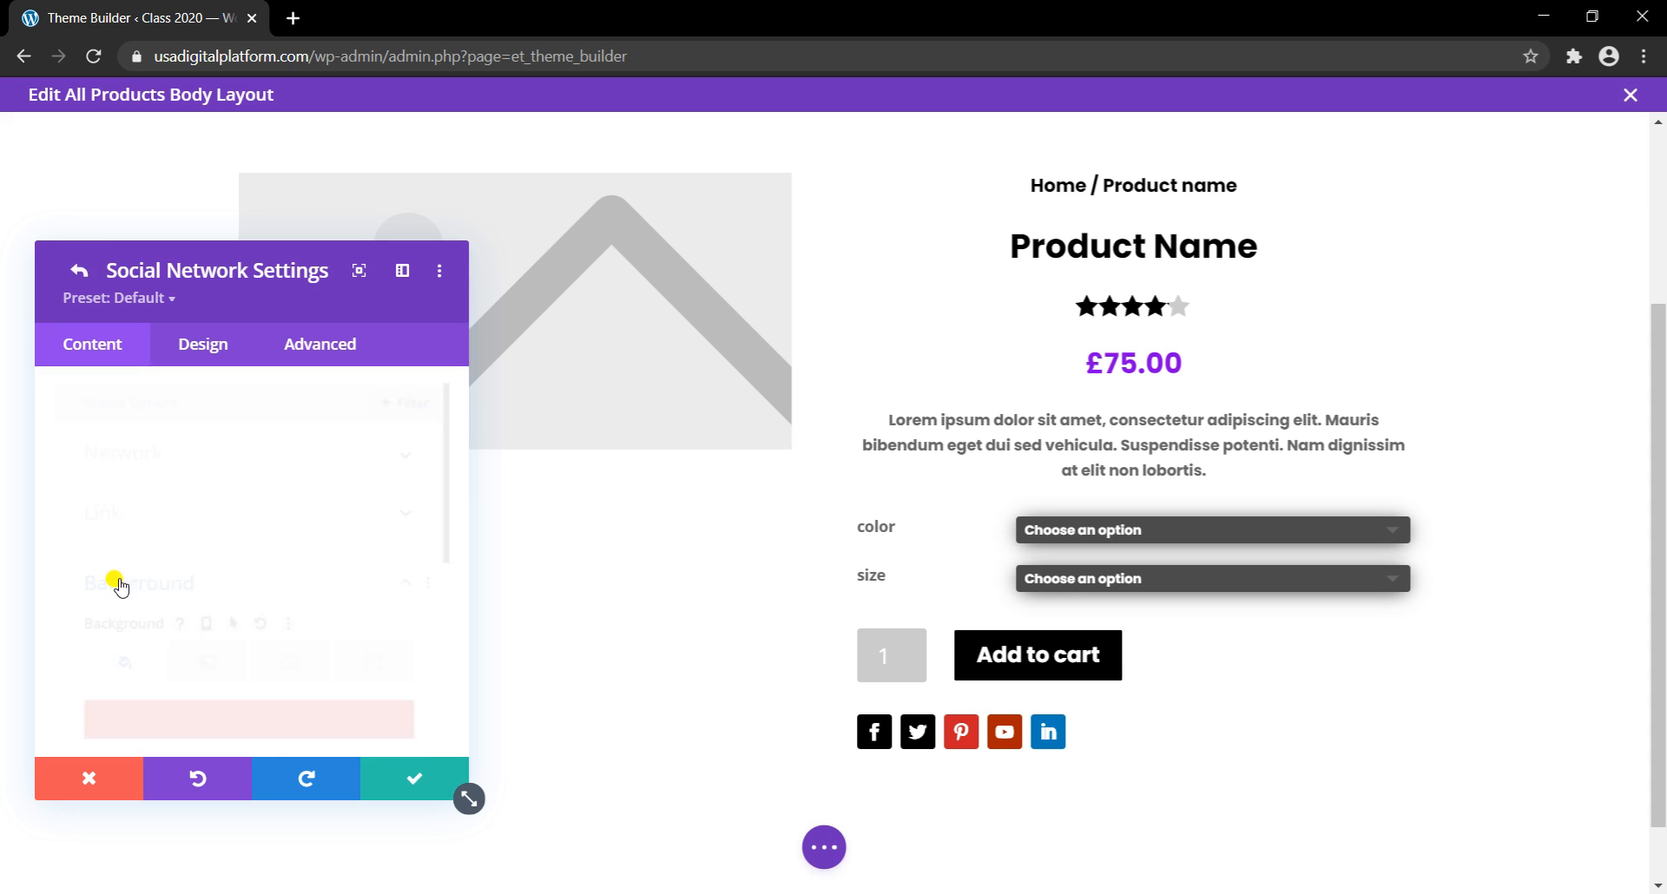
scroll(117, 583, "down", 6)
left_click(140, 574)
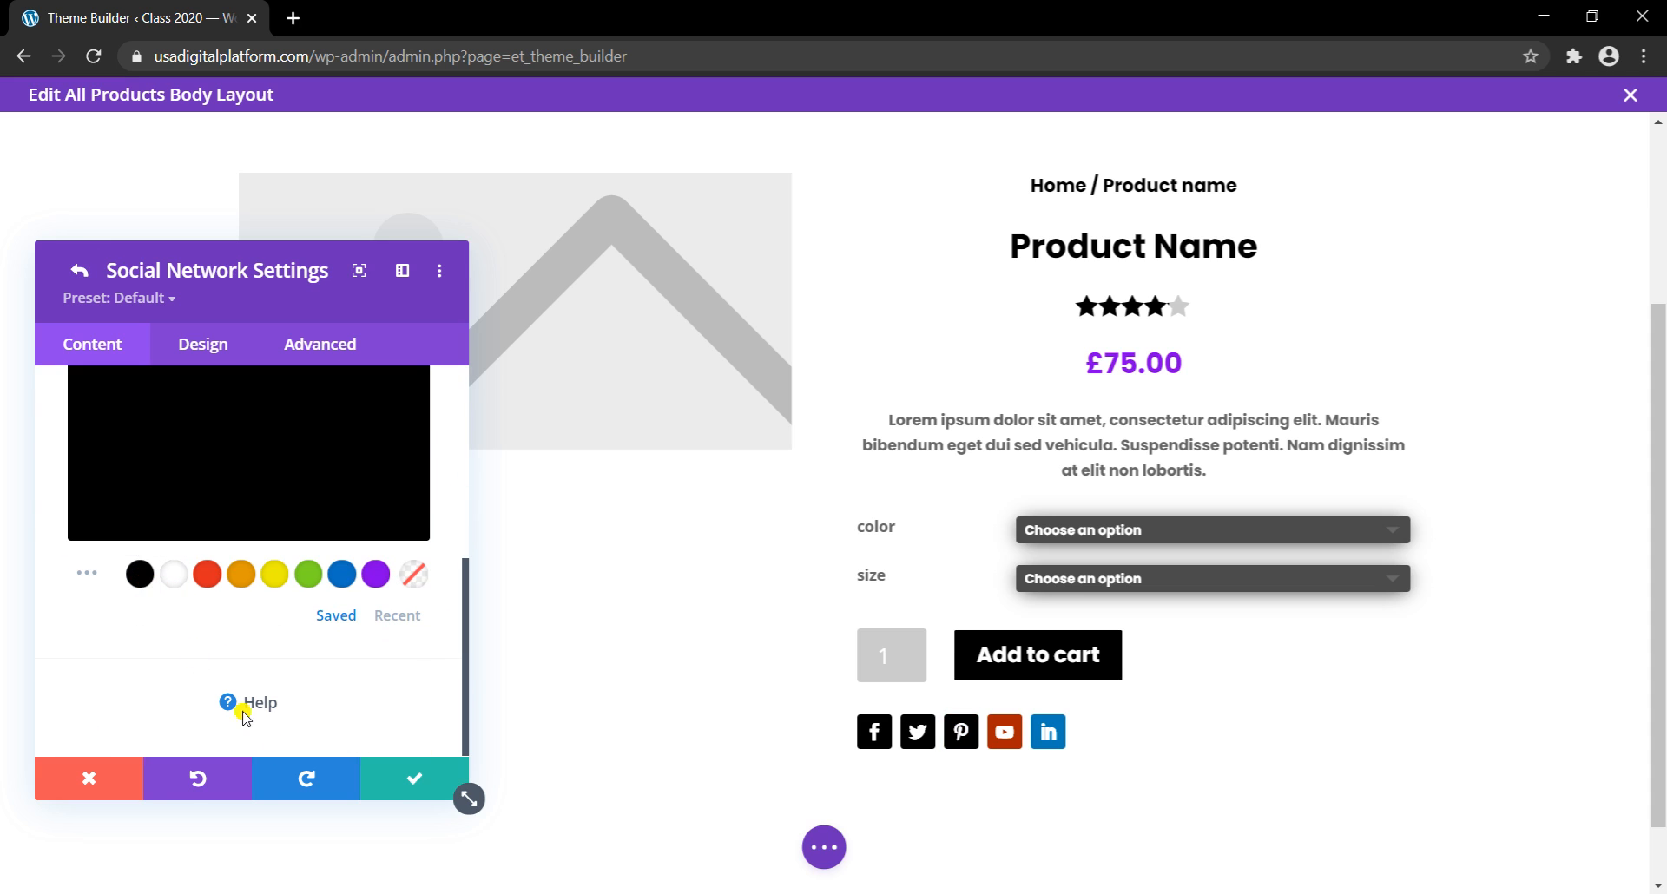
left_click(399, 792)
Step: Set the youtube entry's background color to black (#000000) and save the entry
scroll(164, 559, "up", 5)
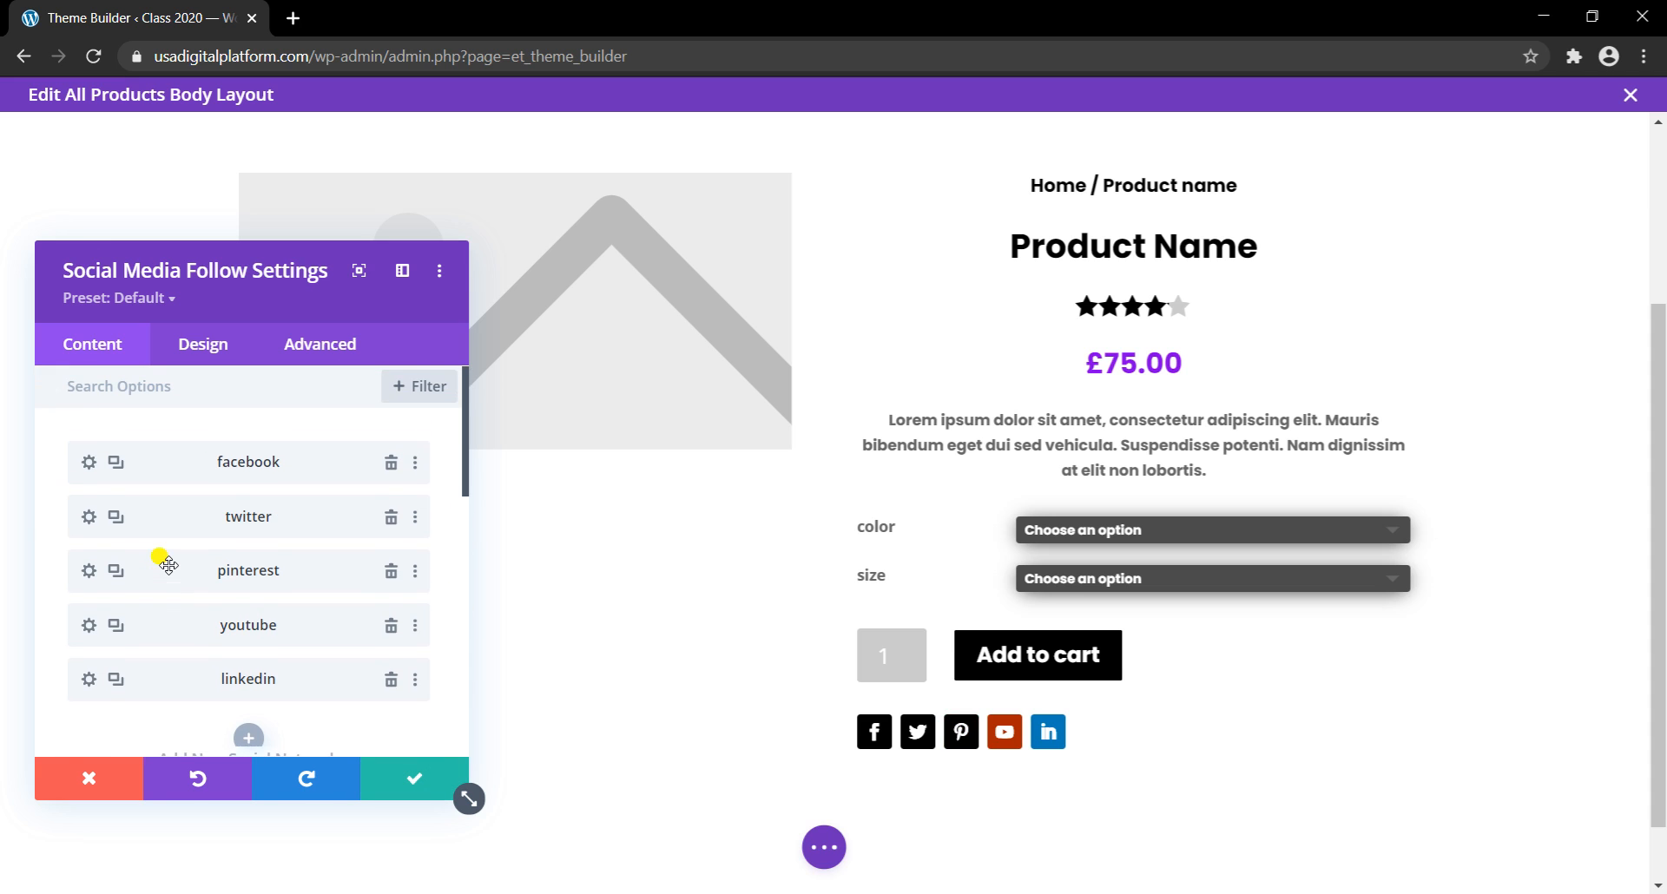
left_click(87, 626)
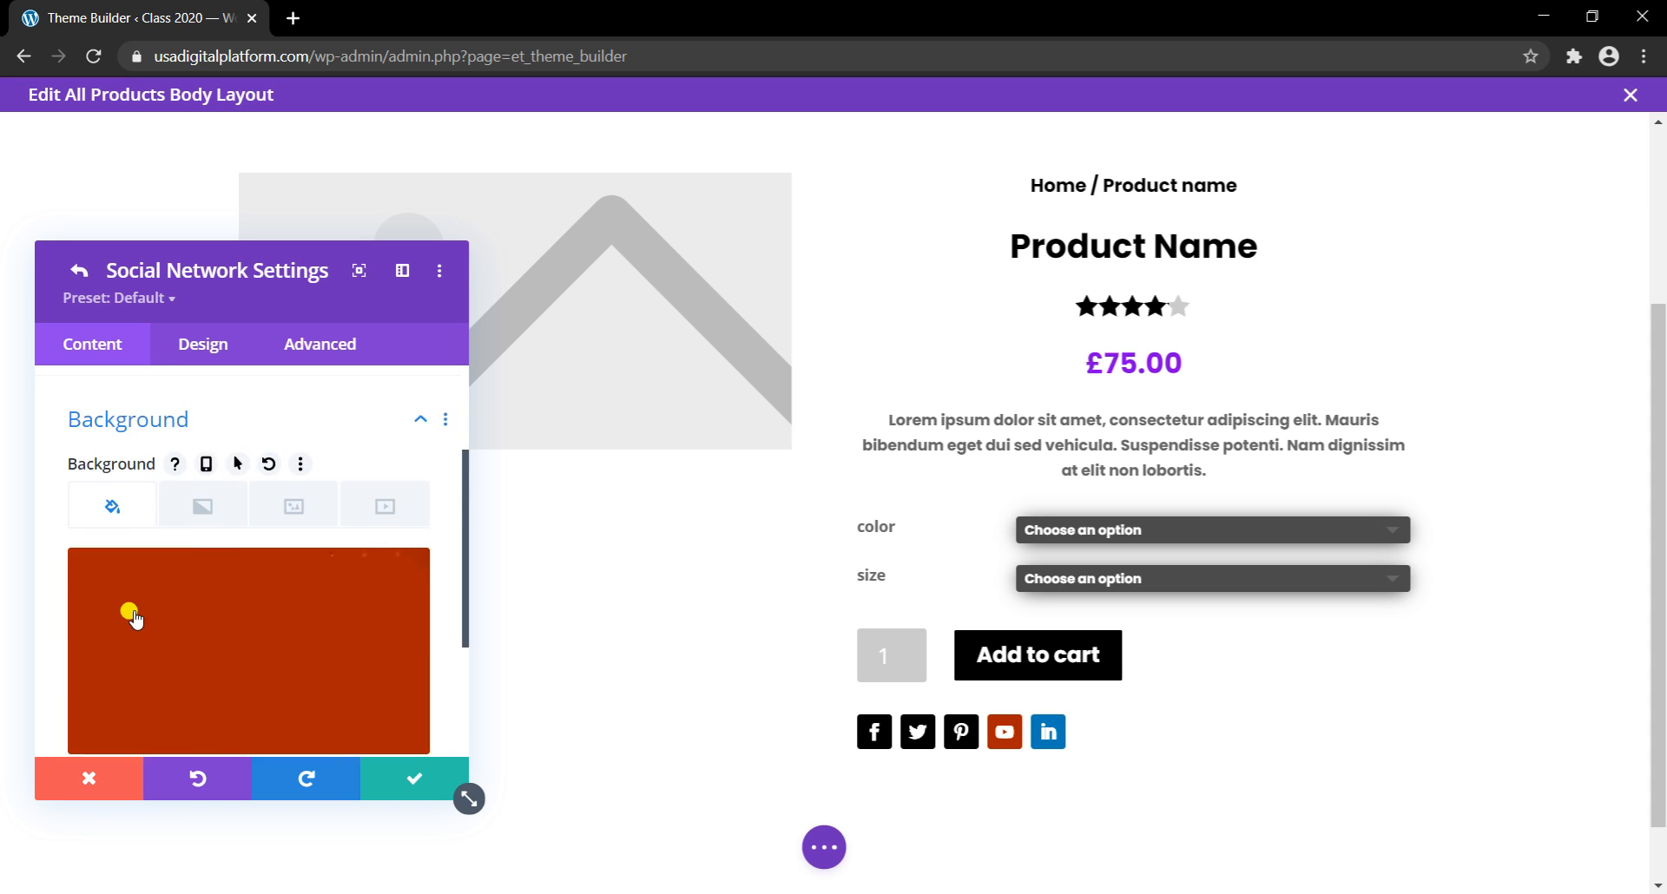
scroll(134, 616, "down", 3)
left_click(140, 627)
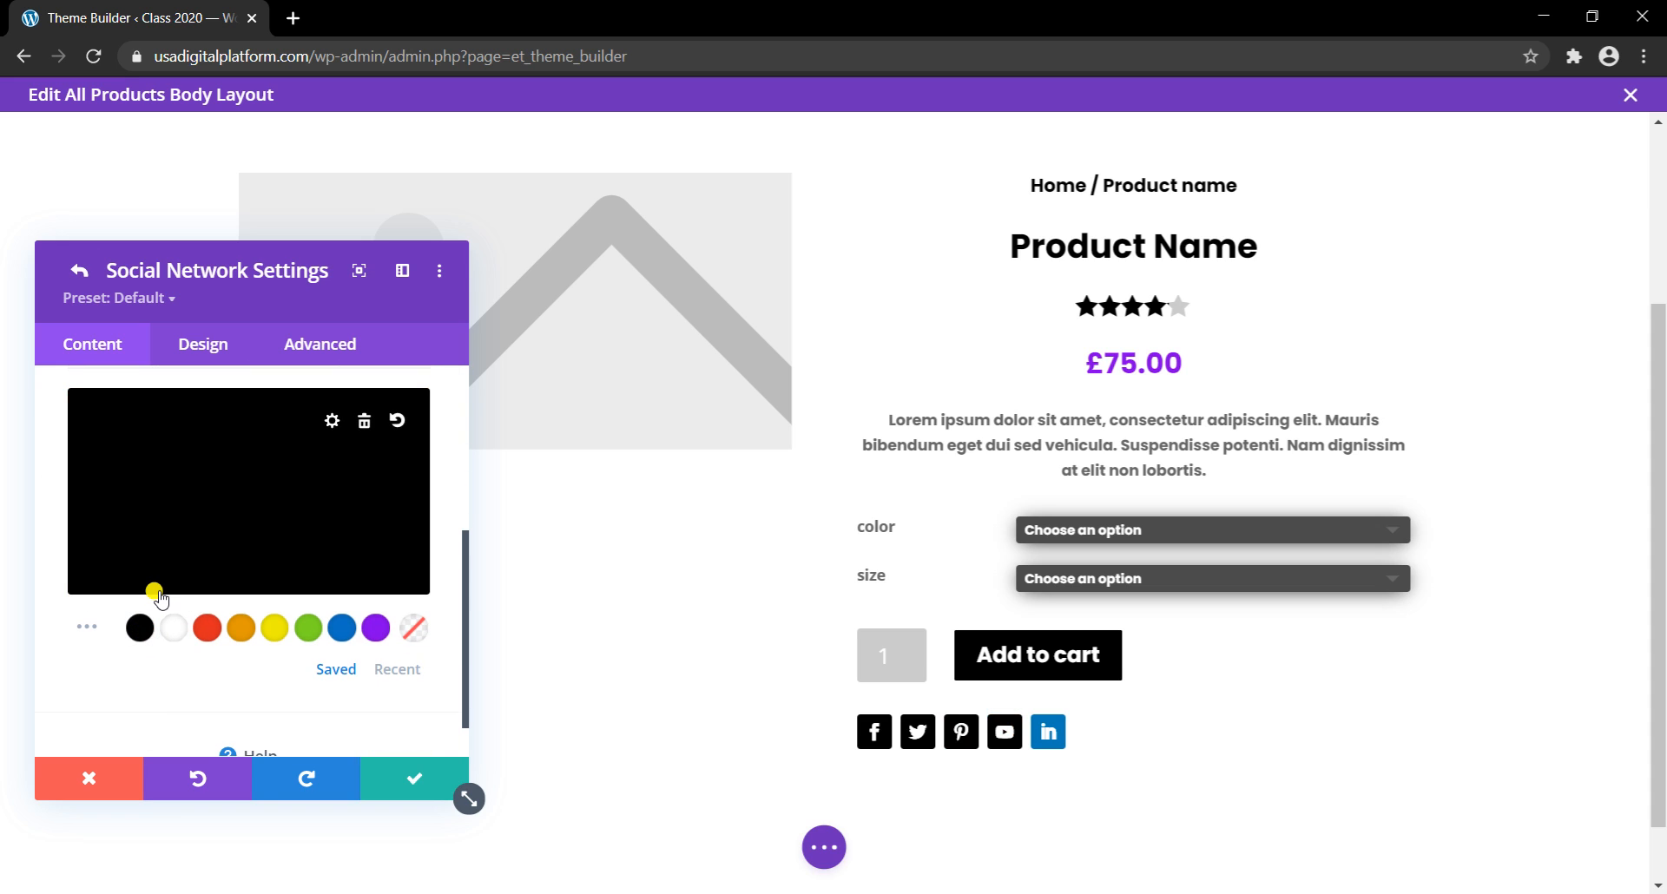
scroll(159, 598, "down", 1)
left_click(418, 779)
Step: Set the LinkedIn entry's background color to black (#000000) and save the entry
scroll(253, 642, "up", 5)
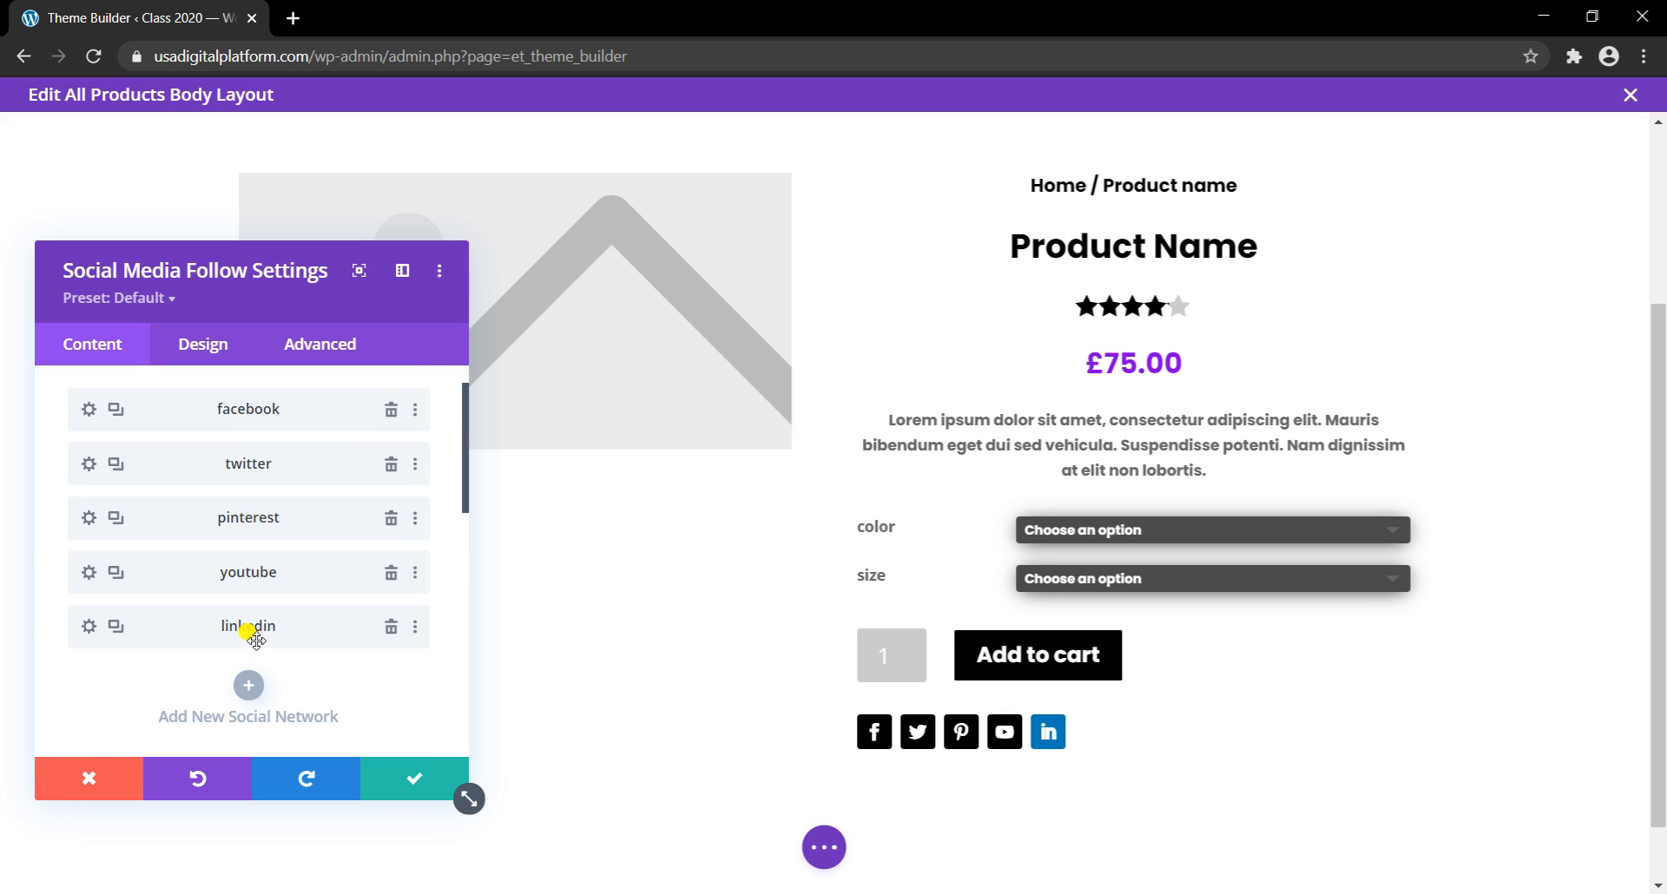
left_click(88, 627)
scroll(132, 625, "down", 4)
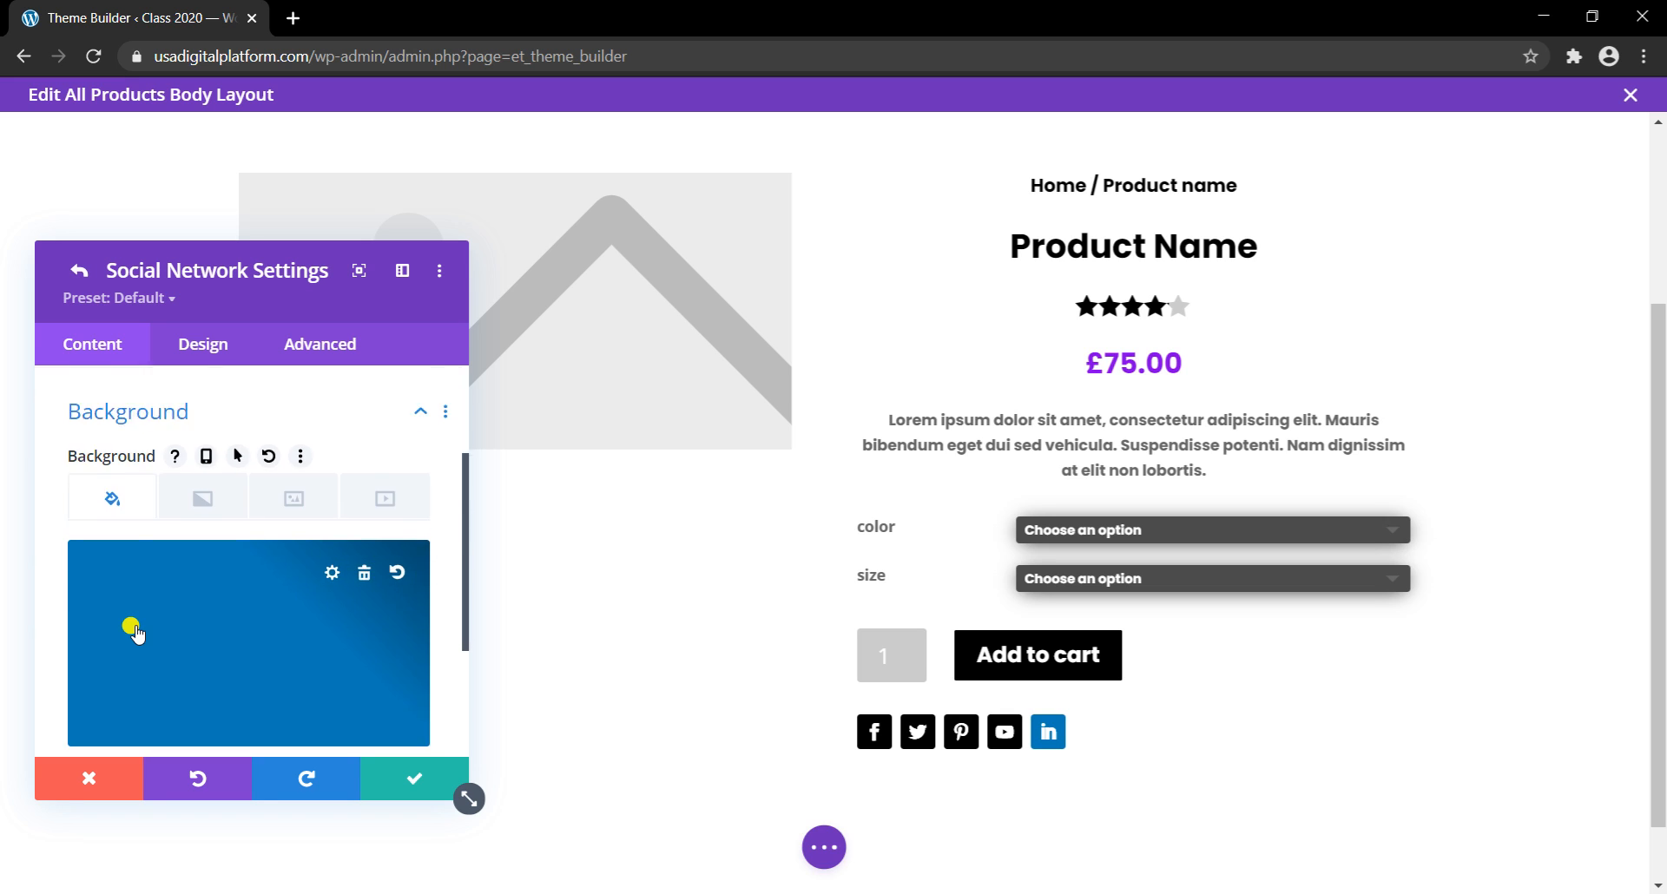
left_click(140, 574)
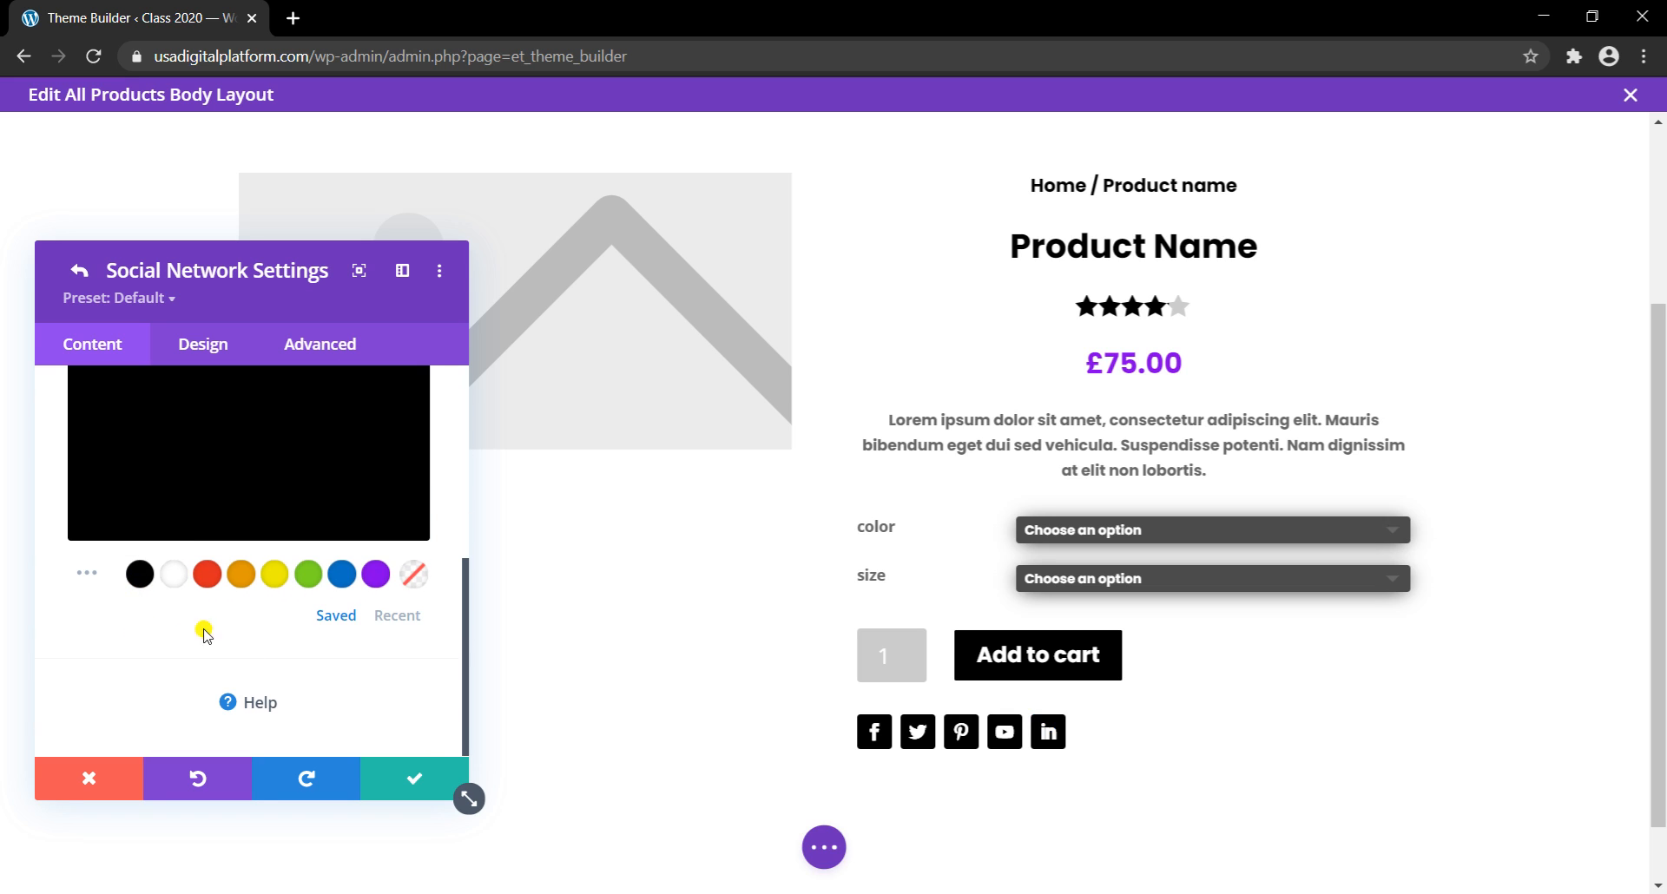
left_click(377, 779)
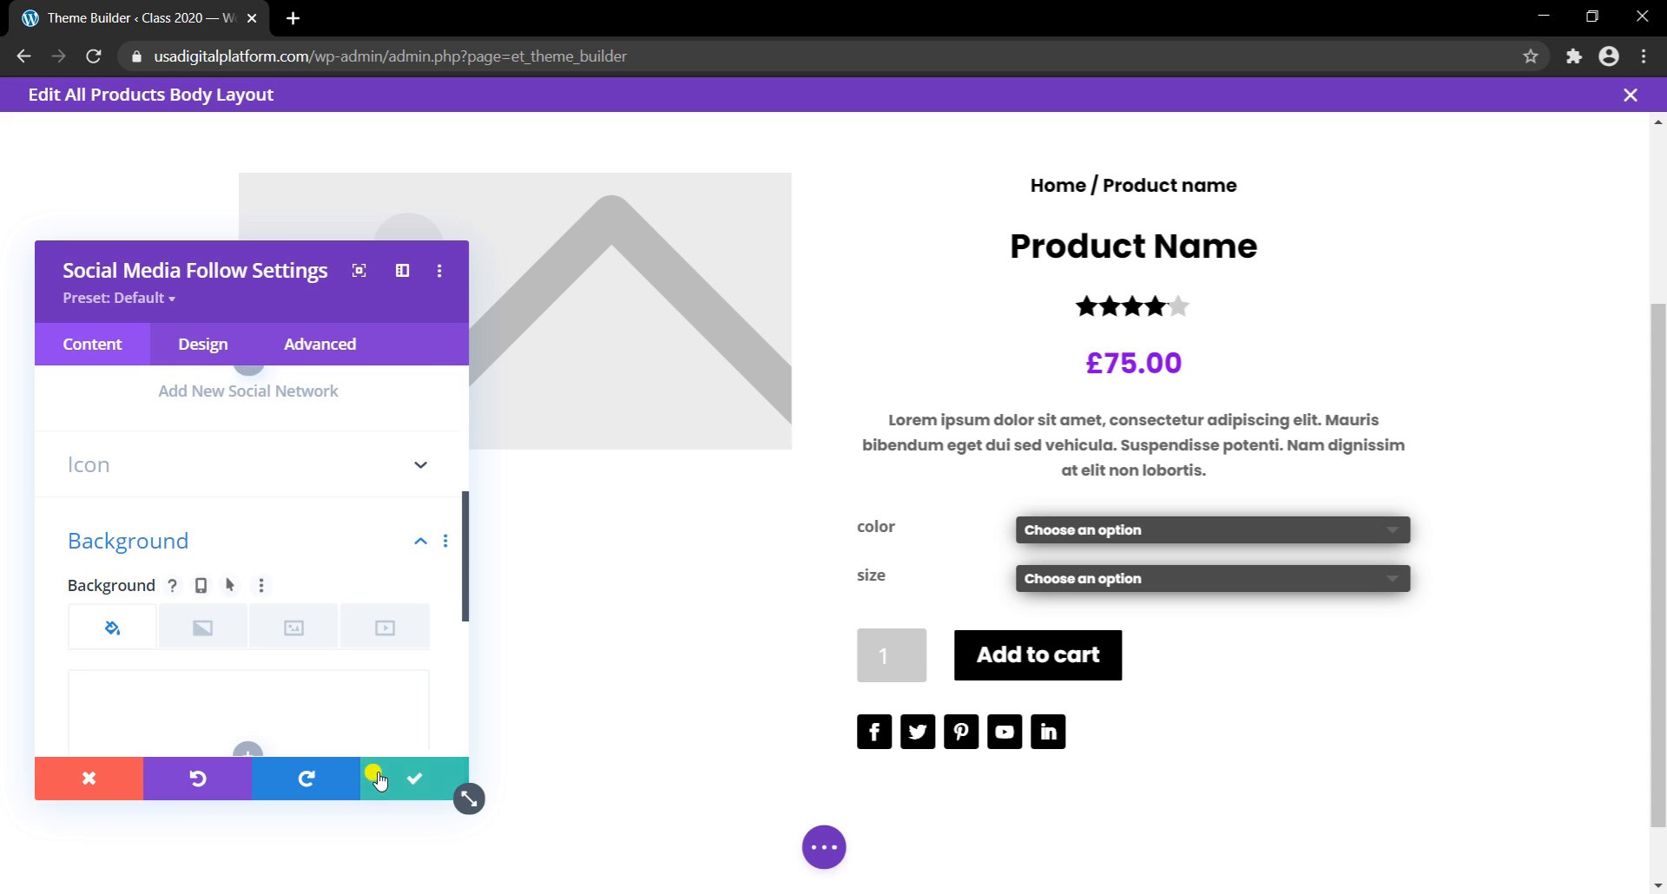
Step: Enable the custom icon size for the whole Social Media Follow module and set the icon font size to 30px
left_click(212, 346)
left_click(200, 507)
scroll(204, 517, "down", 3)
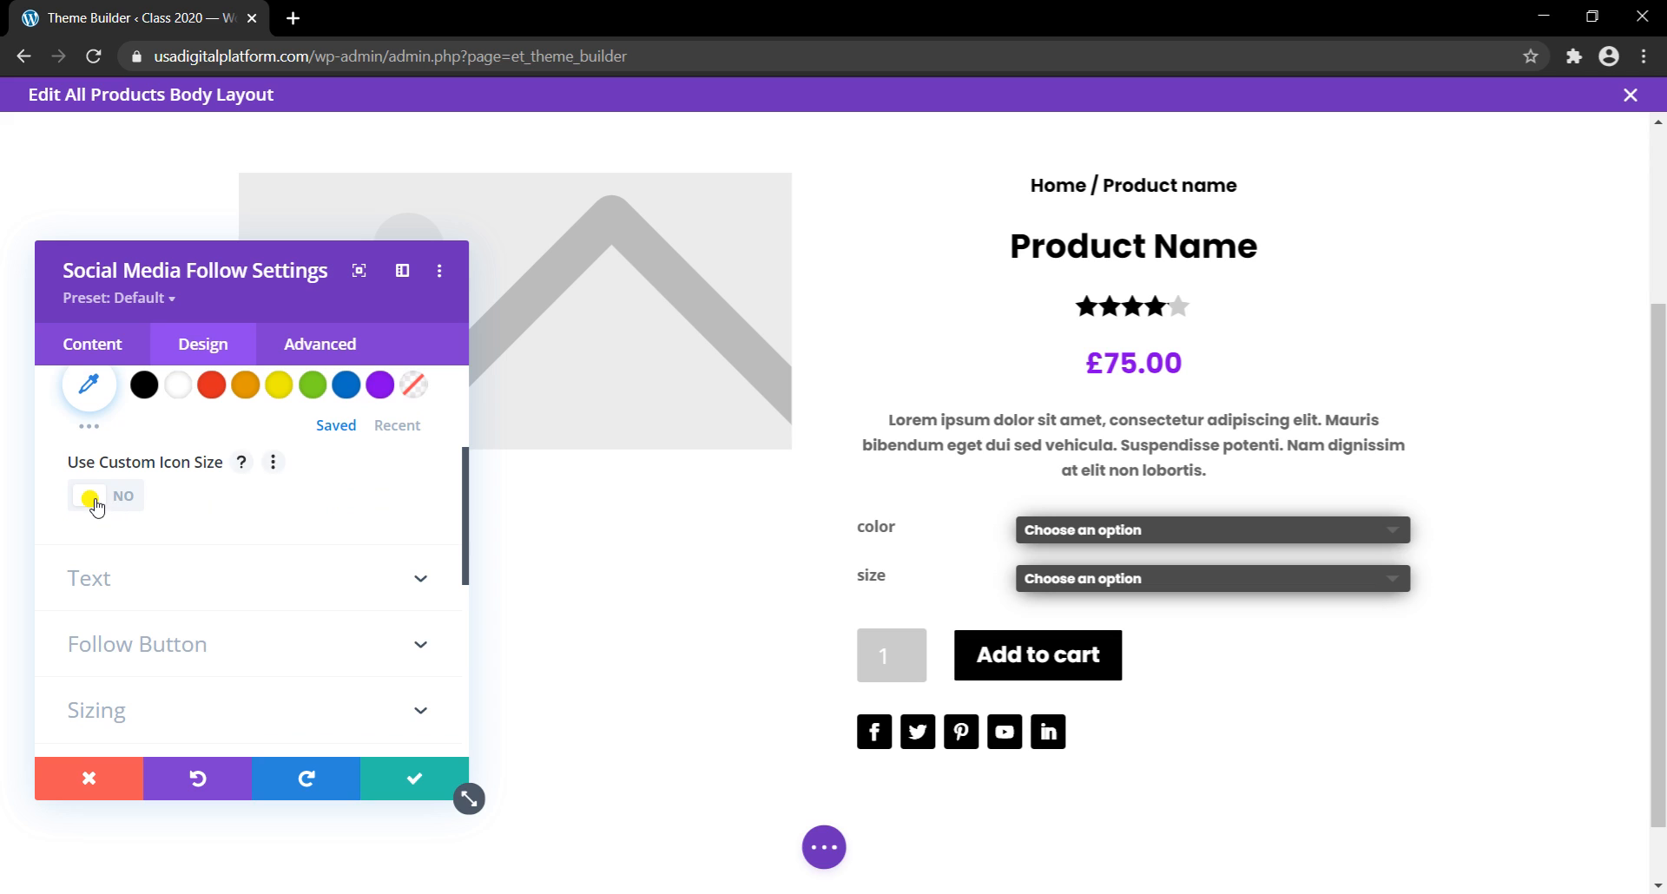
left_click(92, 498)
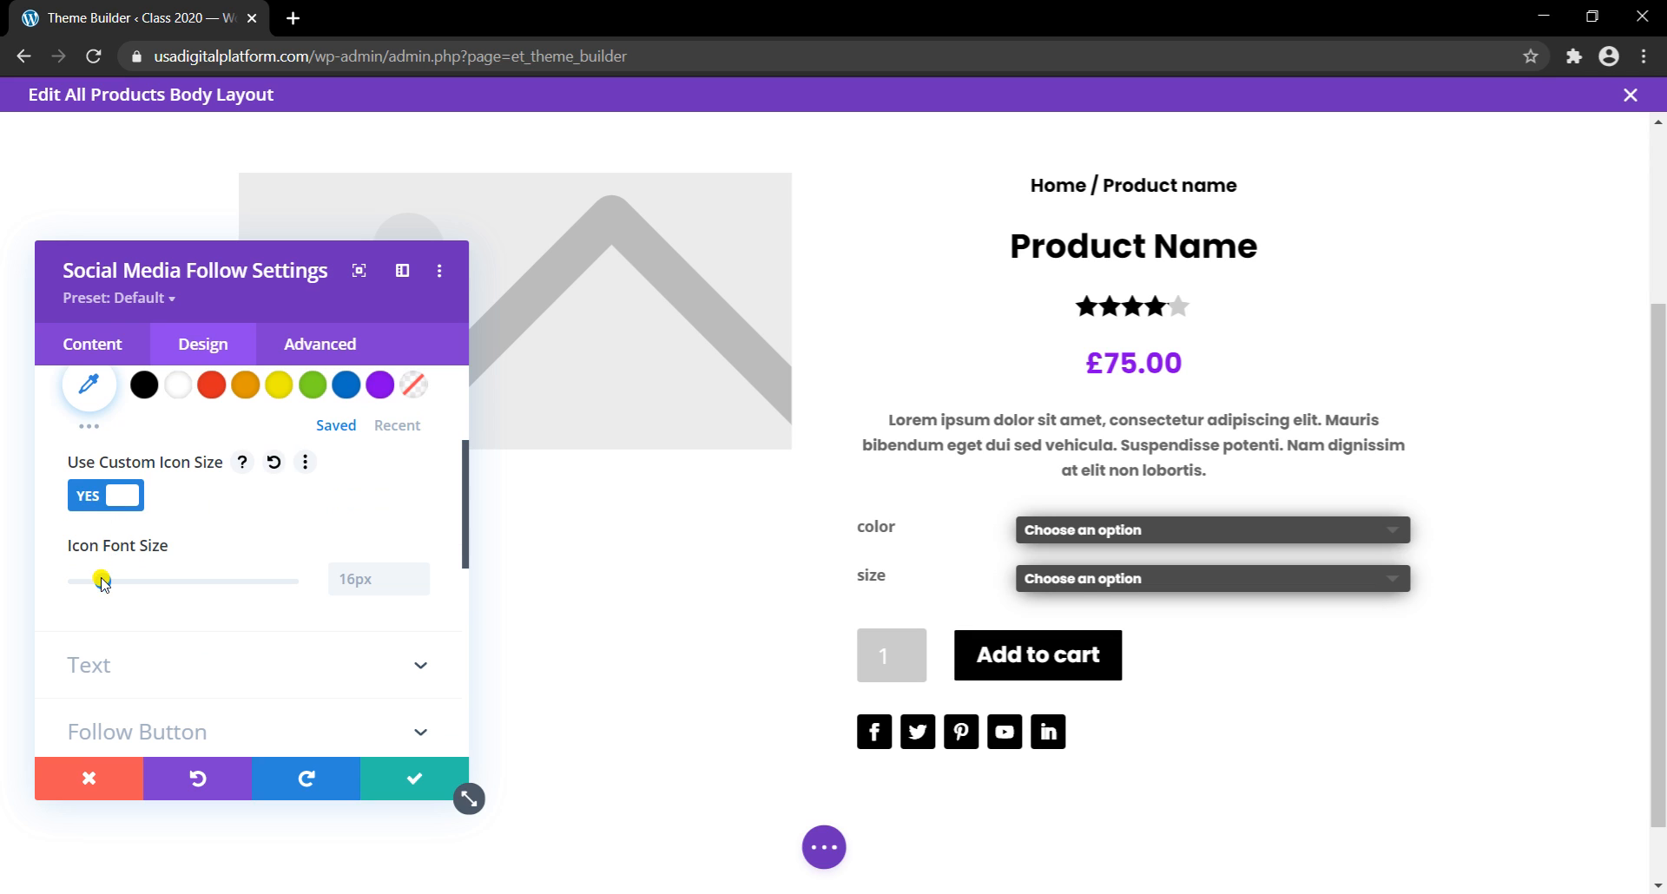
left_click_drag(103, 588, 130, 592)
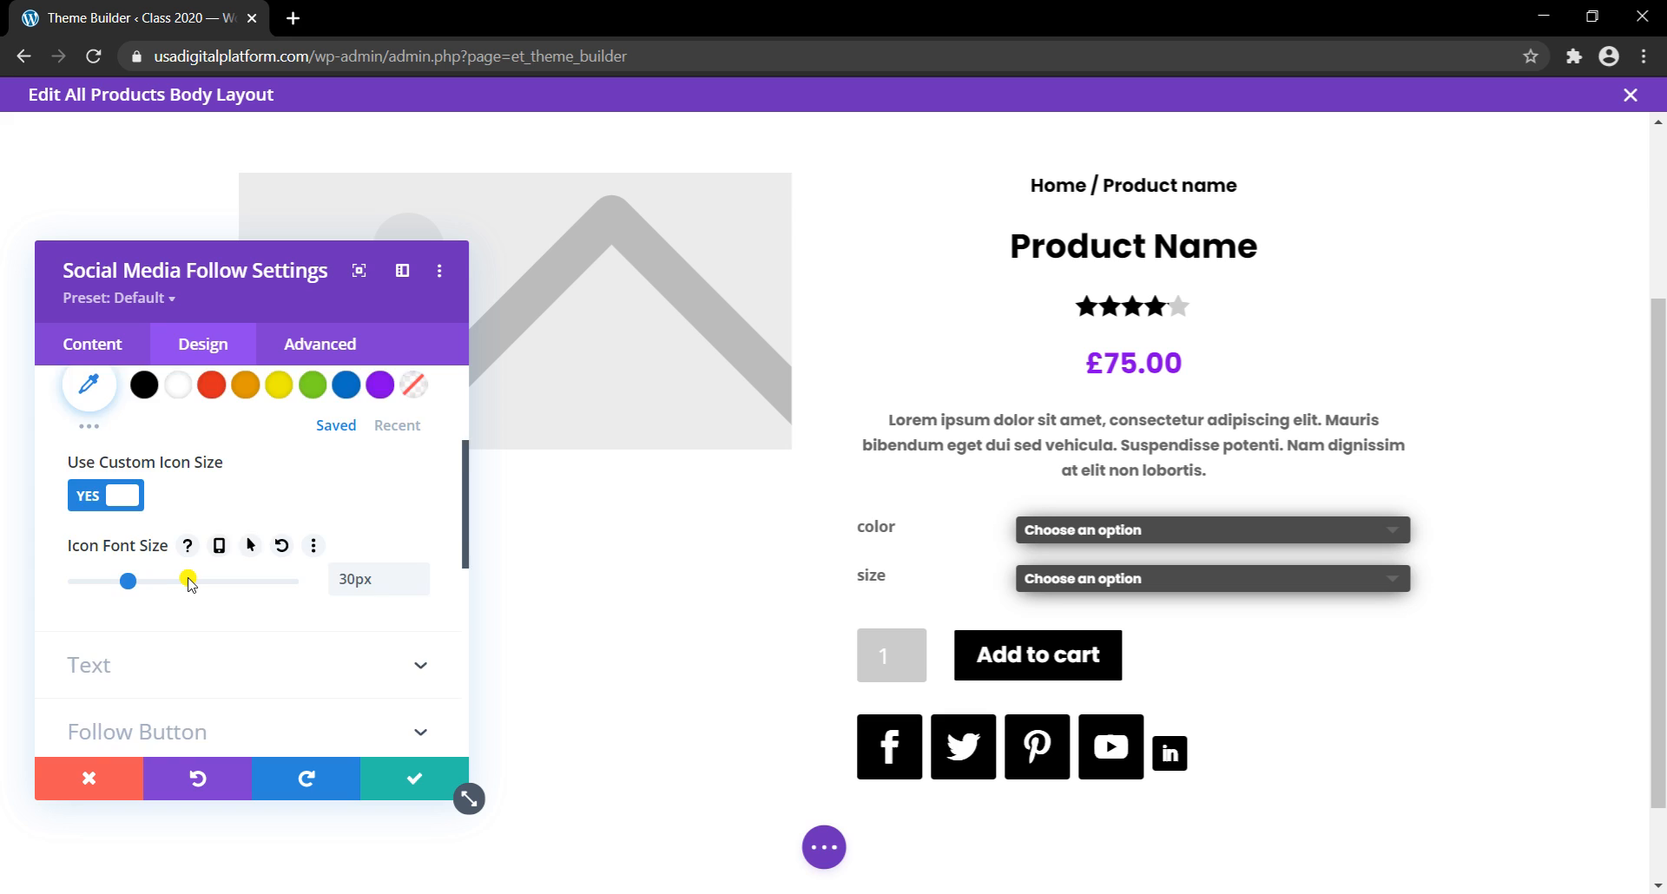
Step: Set the Social Media Follow module's alignment to center
scroll(189, 582, "down", 4)
scroll(189, 583, "down", 3)
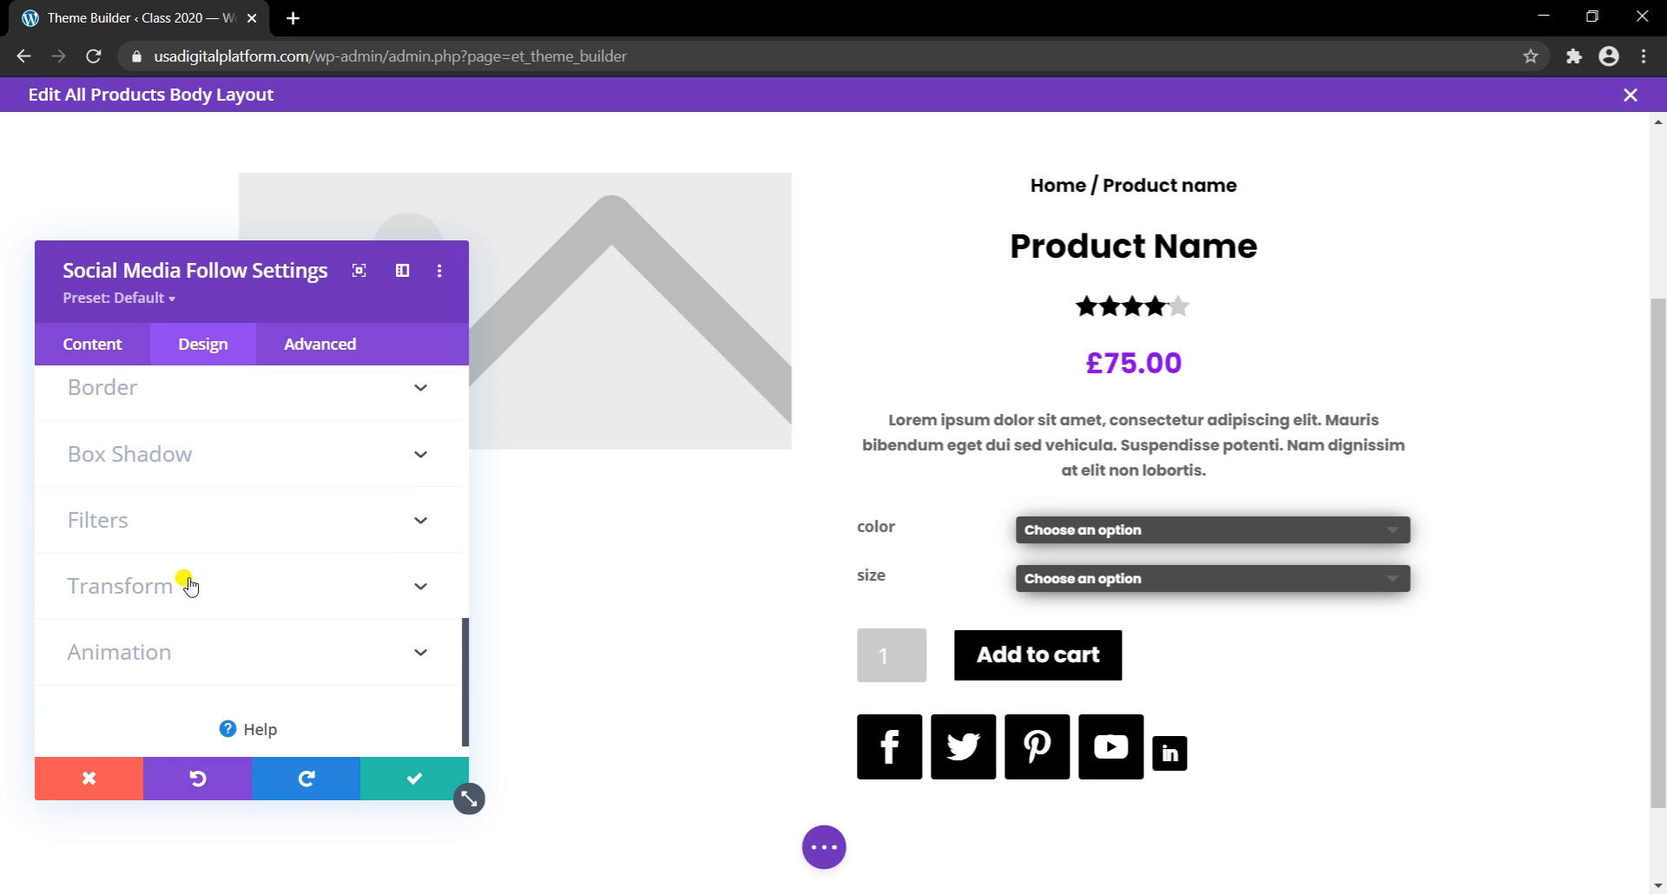
scroll(189, 584, "up", 8)
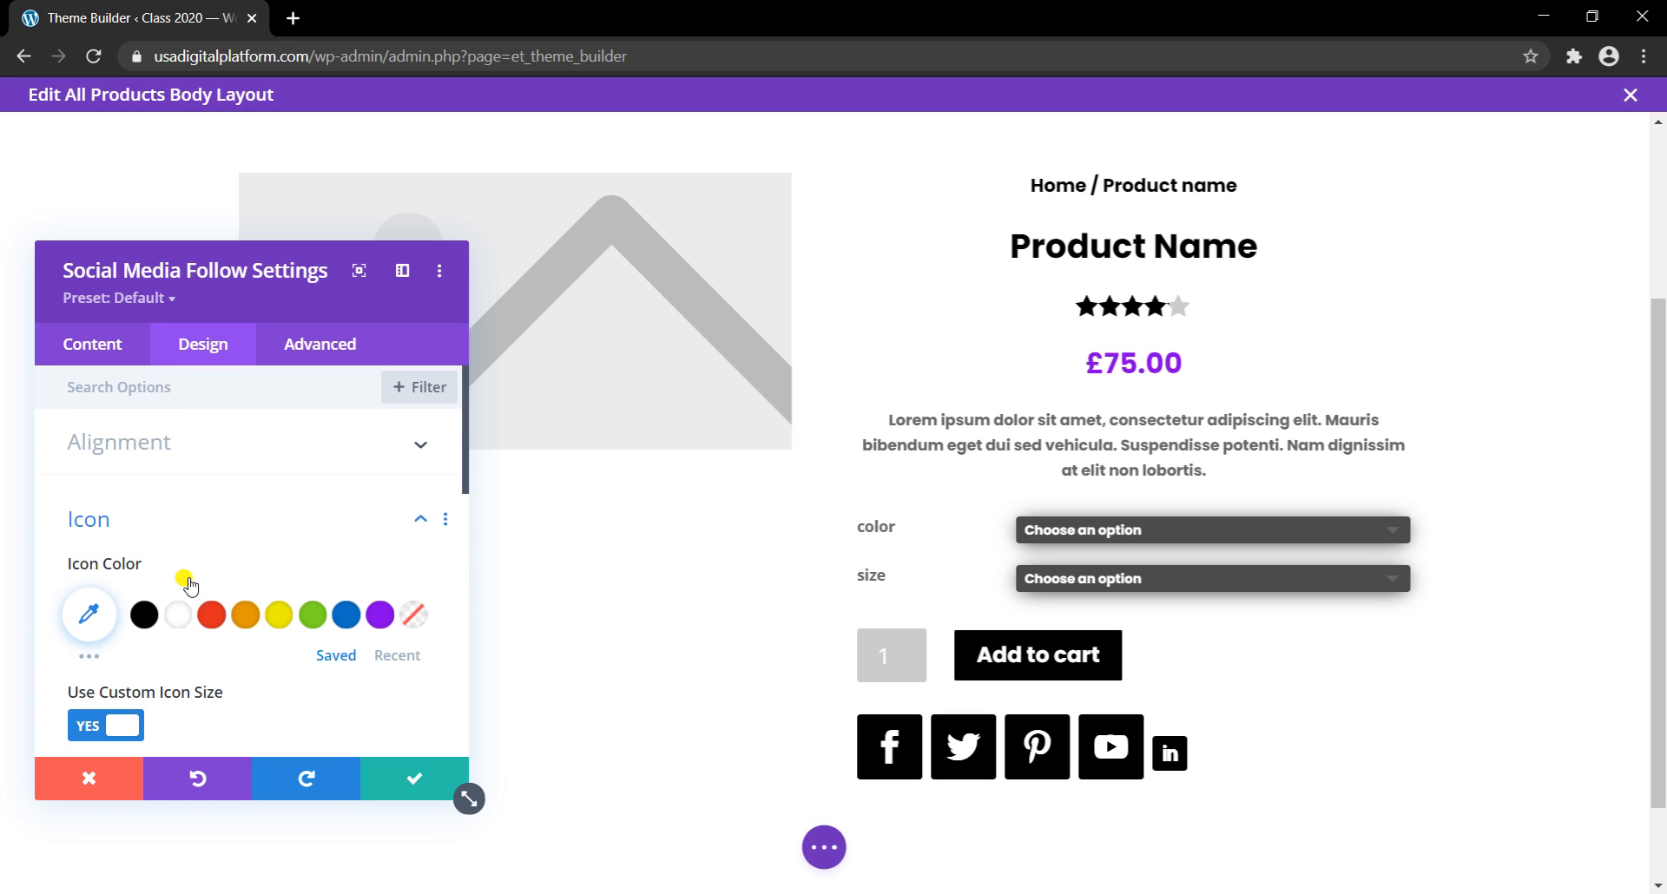
left_click(223, 458)
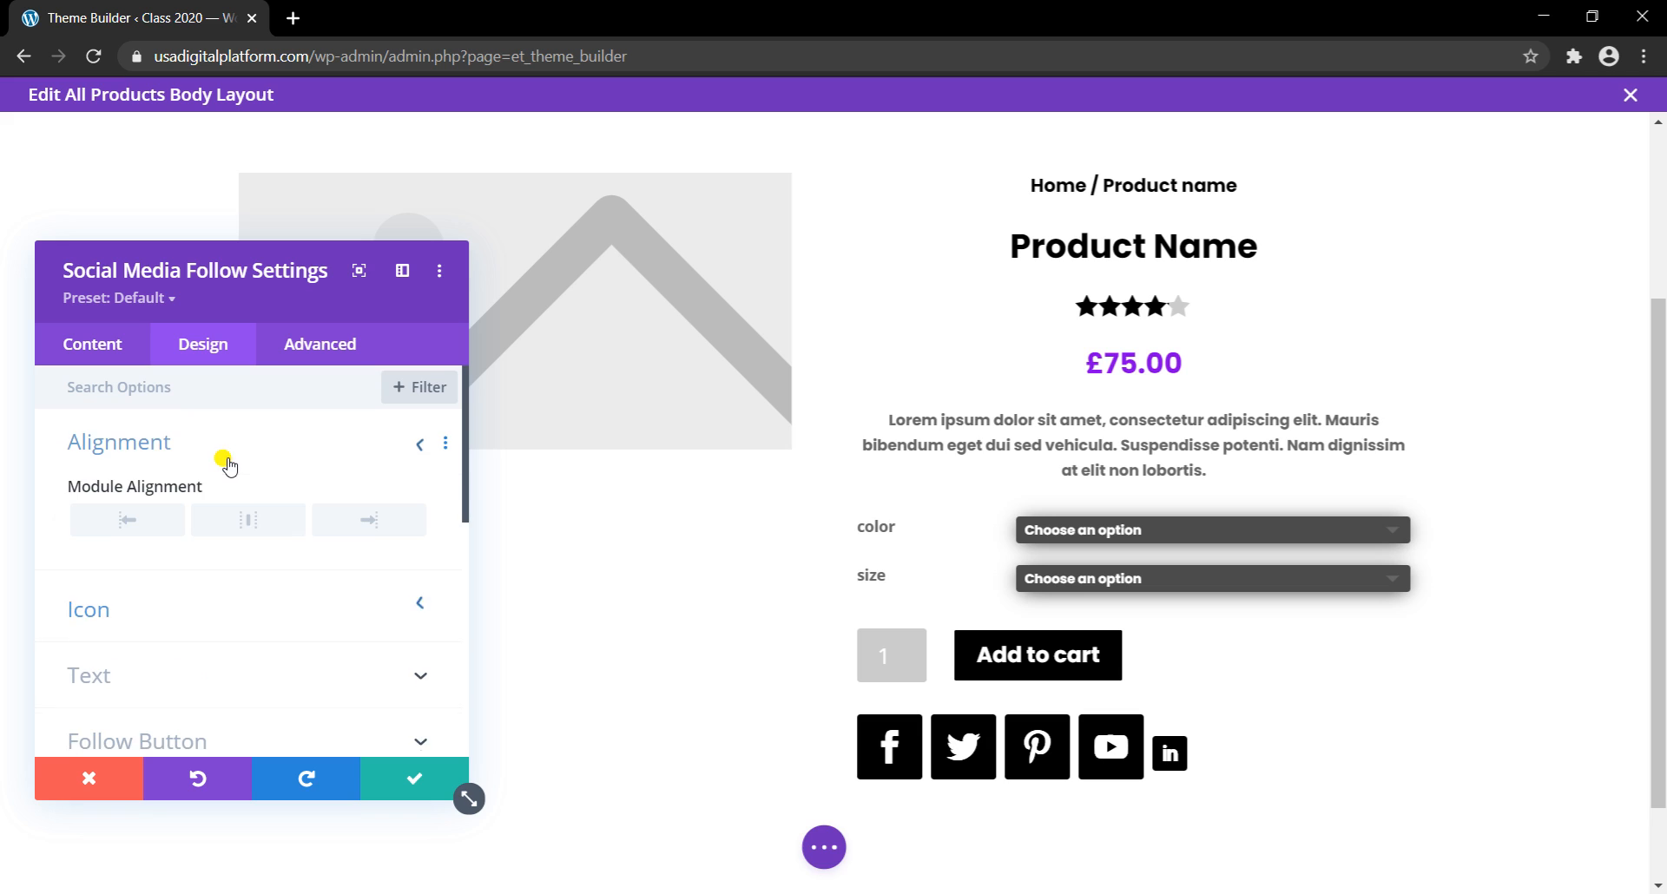
left_click(241, 521)
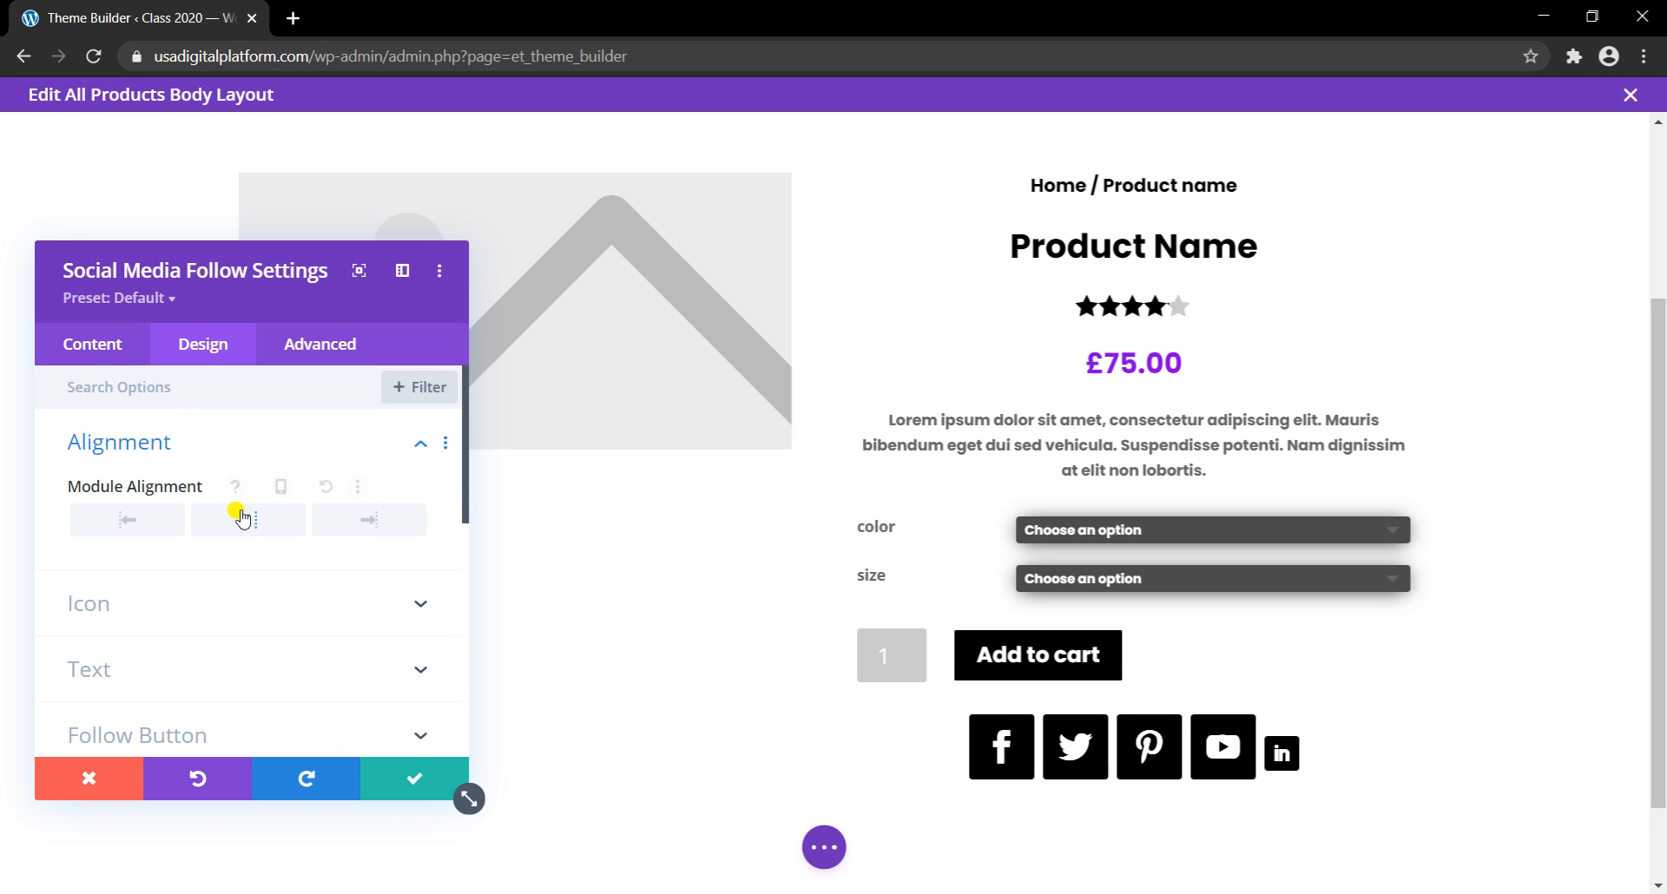
Step: Delete the LinkedIn entry from the network list and duplicate the youtube entry in its place
left_click(115, 362)
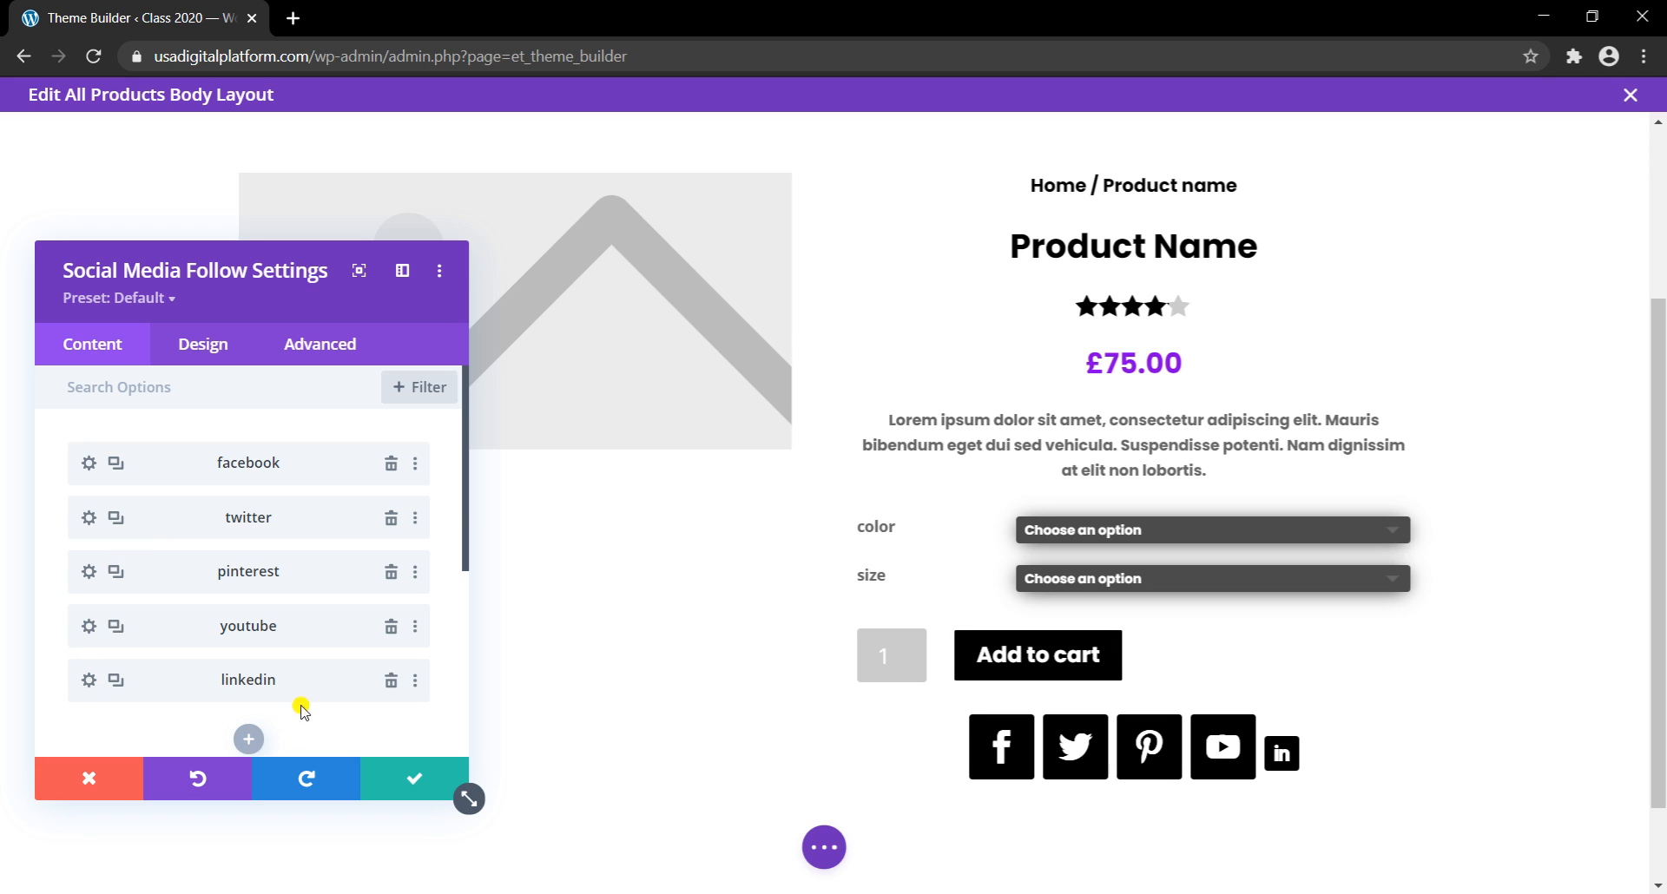
left_click(391, 682)
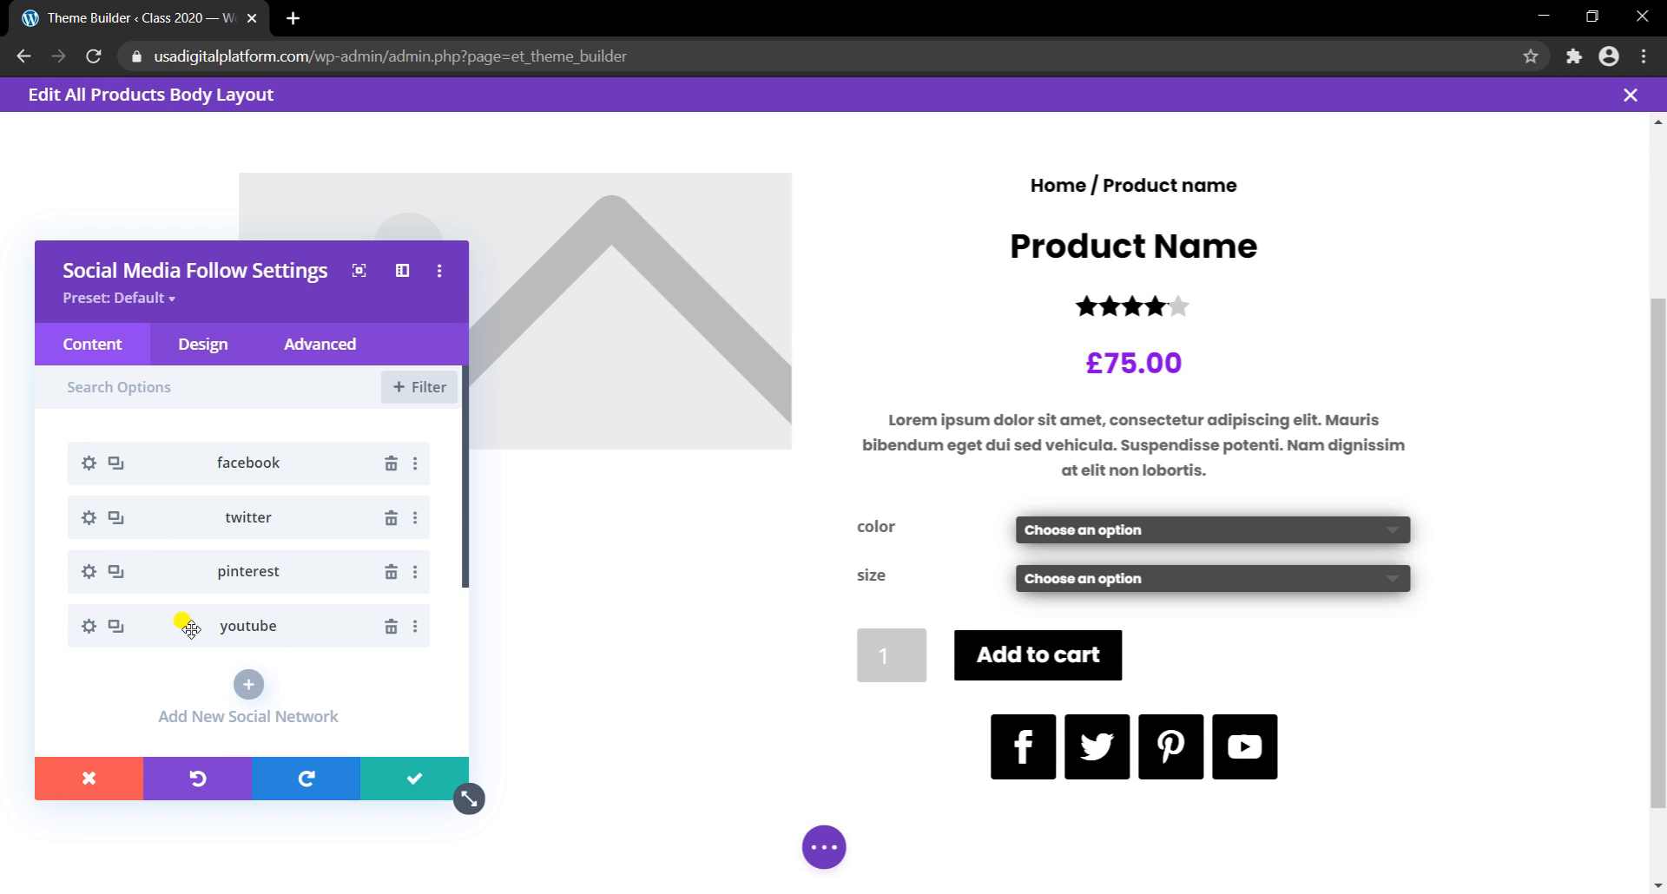
left_click(115, 627)
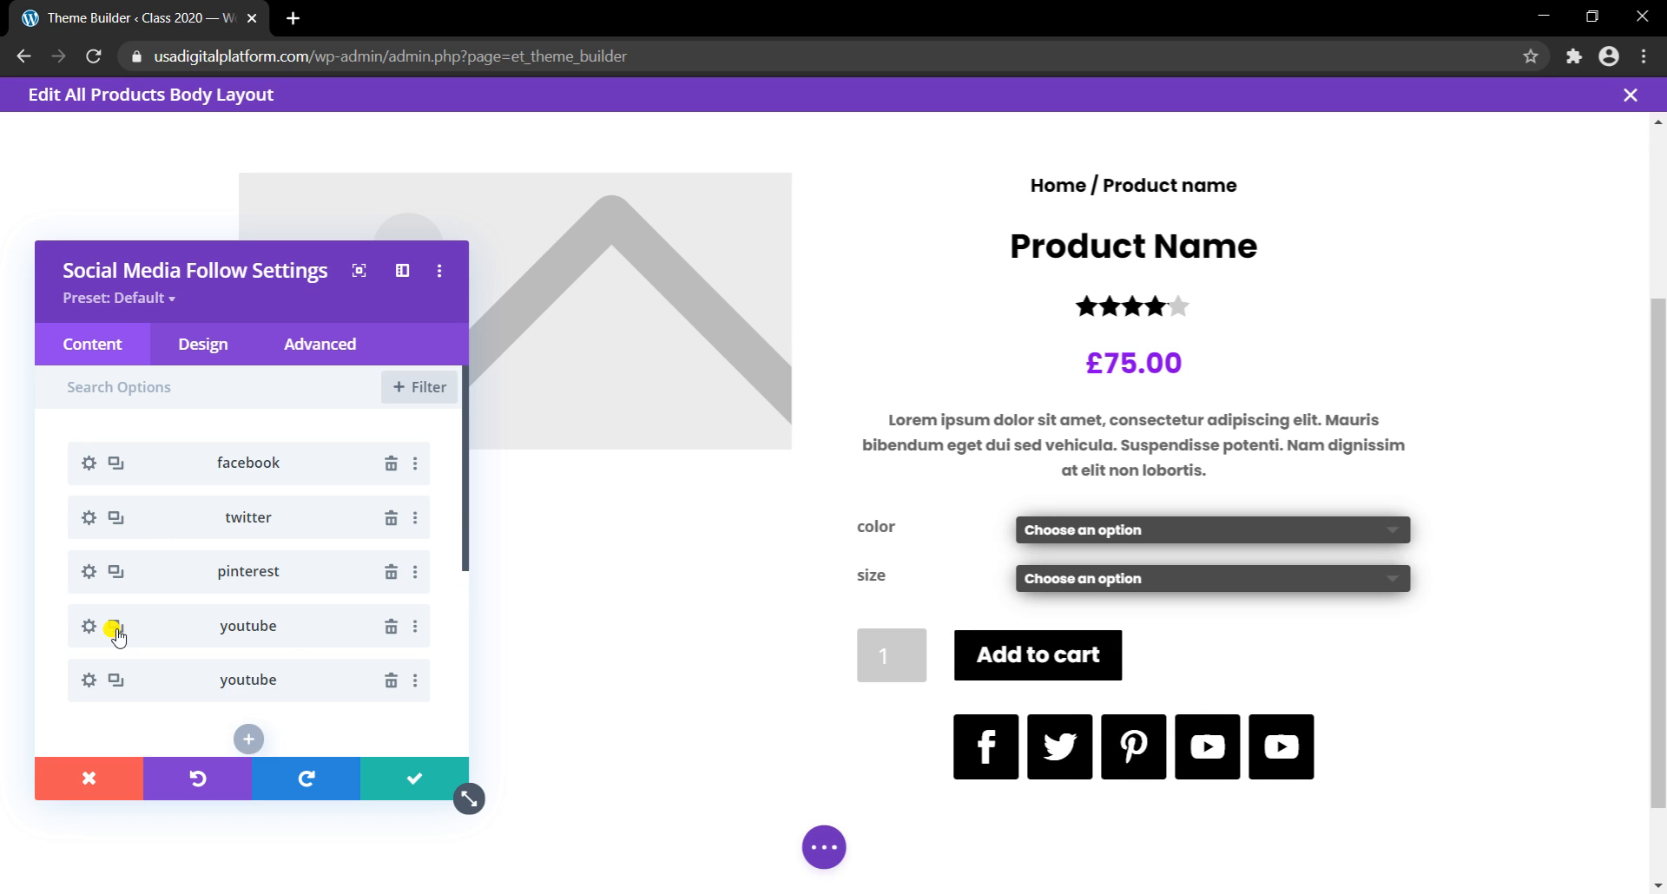
Step: Change the social network of the last youtube copy to LinkedIn
left_click(89, 681)
left_click(216, 537)
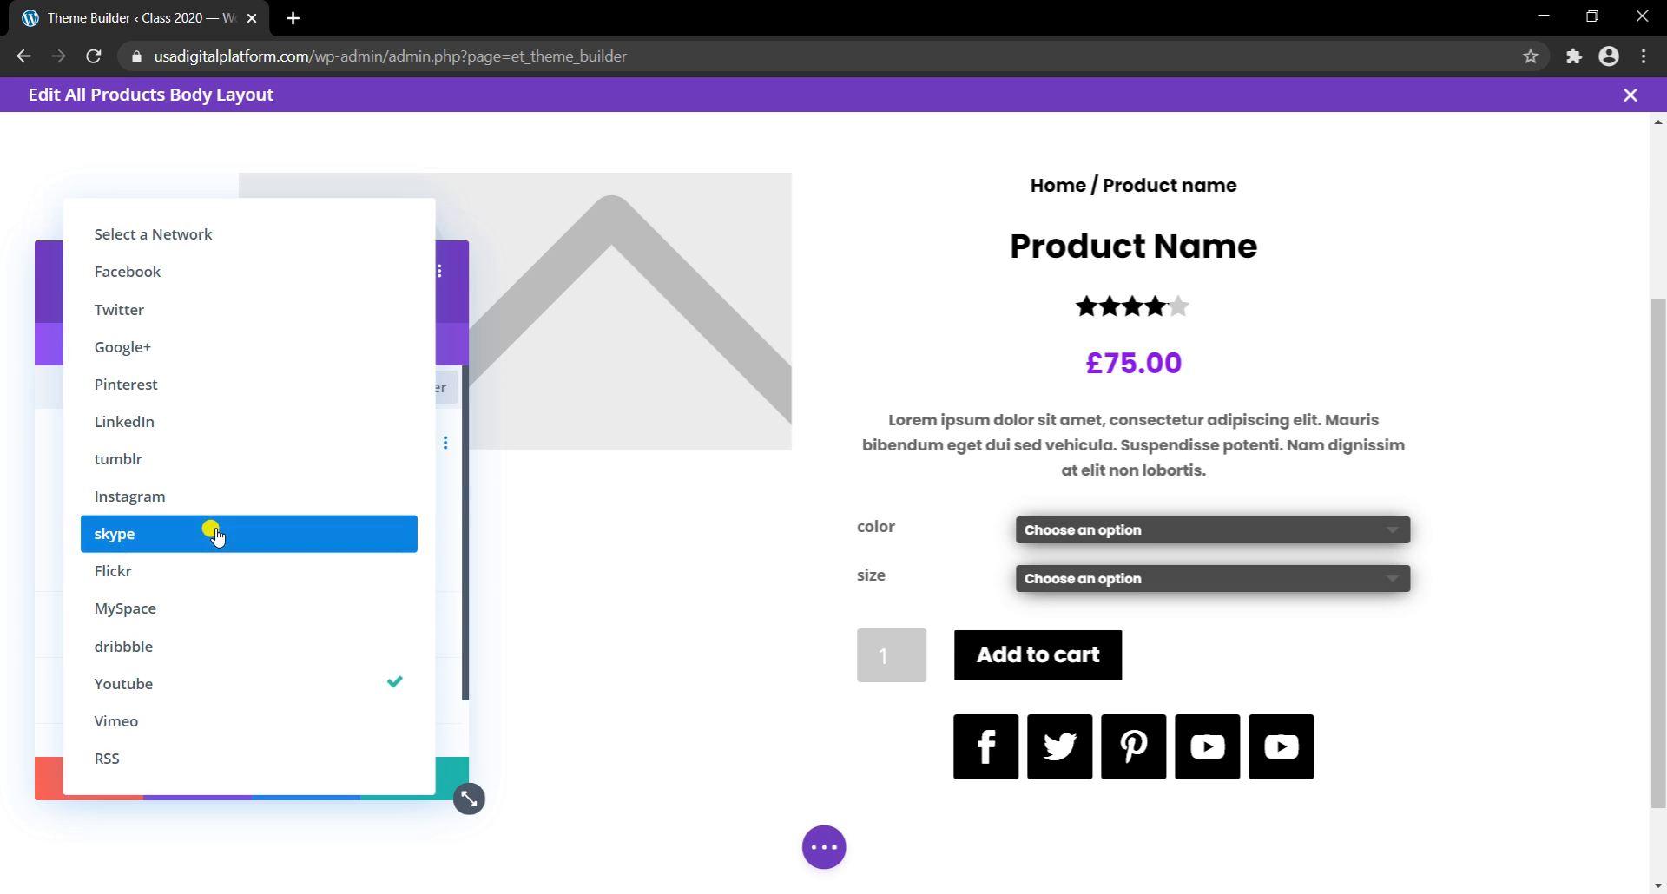
left_click(186, 433)
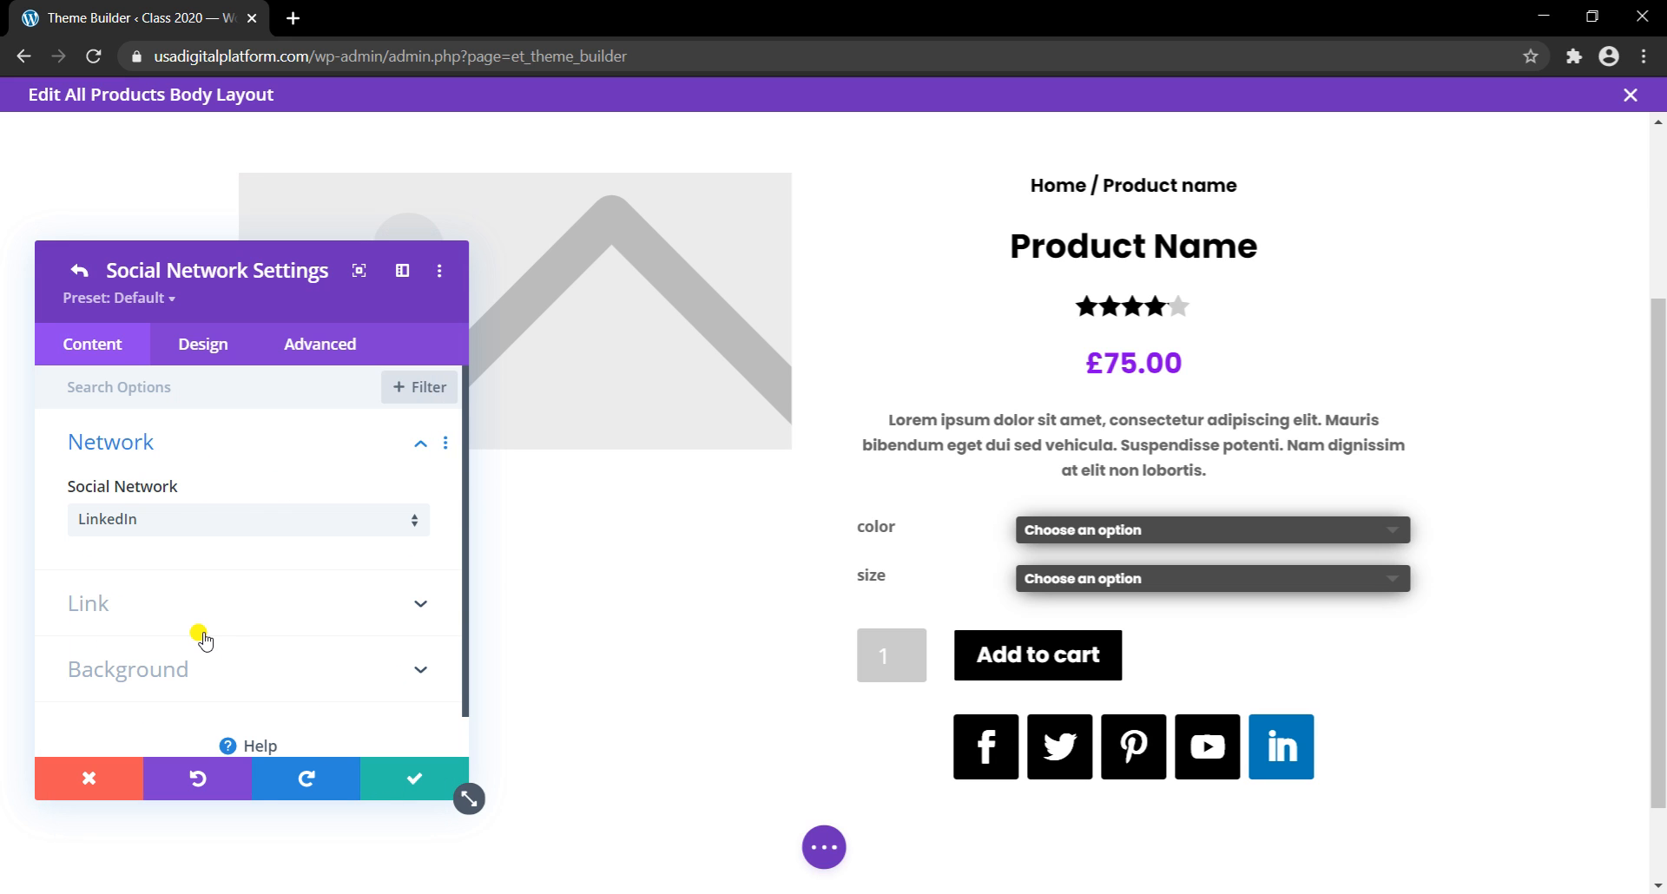
Step: Set the new LinkedIn entry's icon color to white (#ffffff) and save the entry
scroll(213, 630, "down", 2)
scroll(213, 605, "up", 2)
left_click(193, 350)
left_click(184, 443)
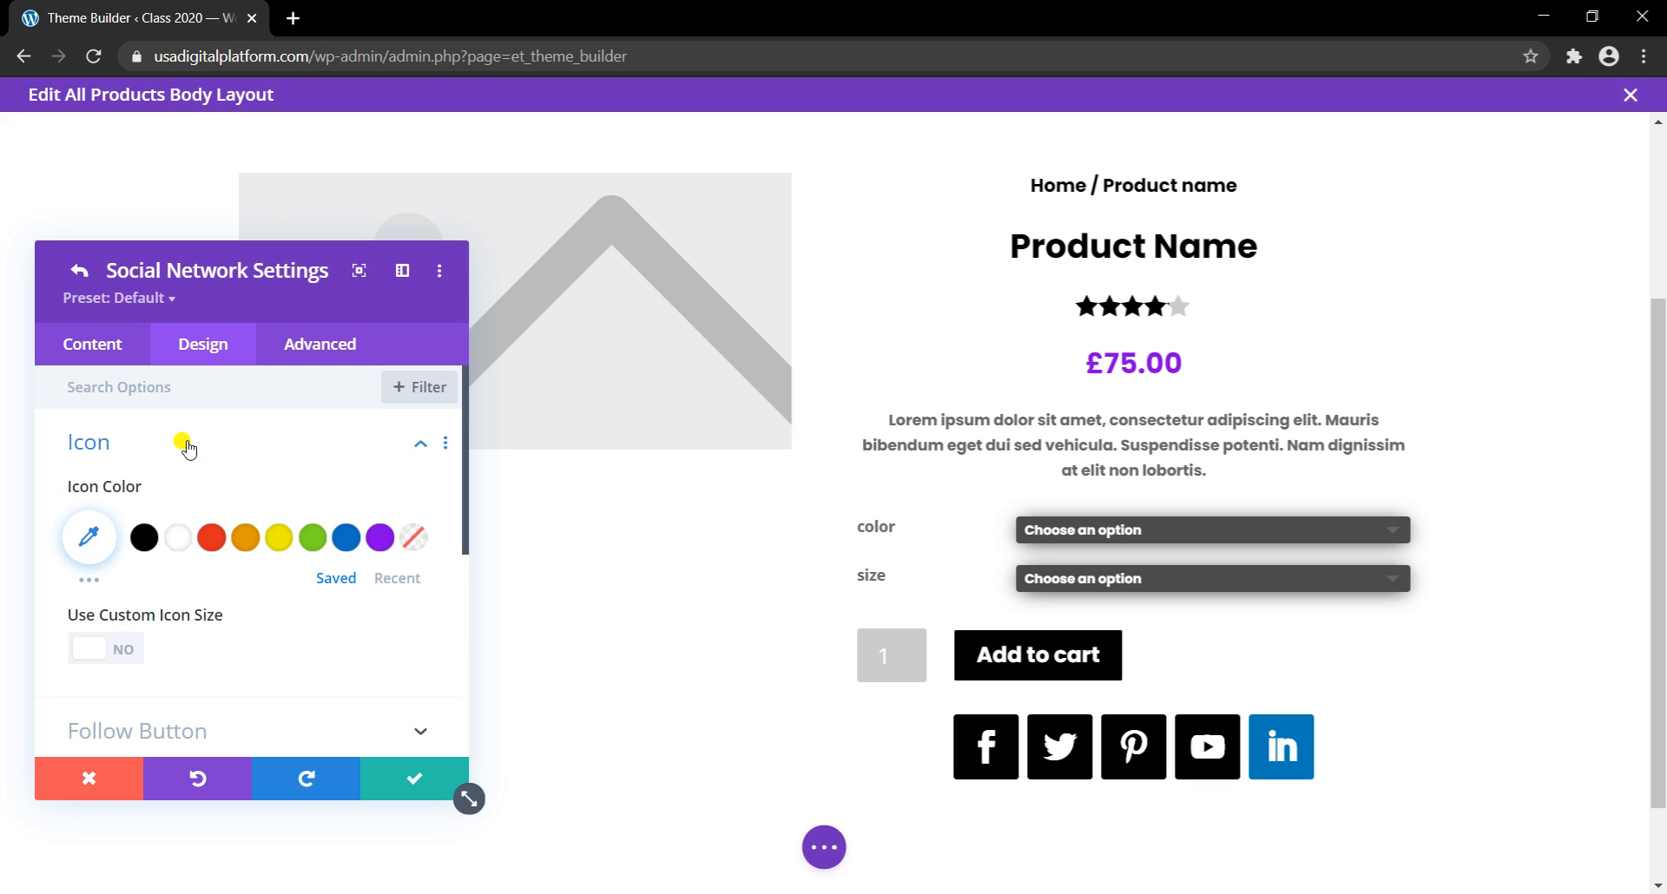
left_click(144, 537)
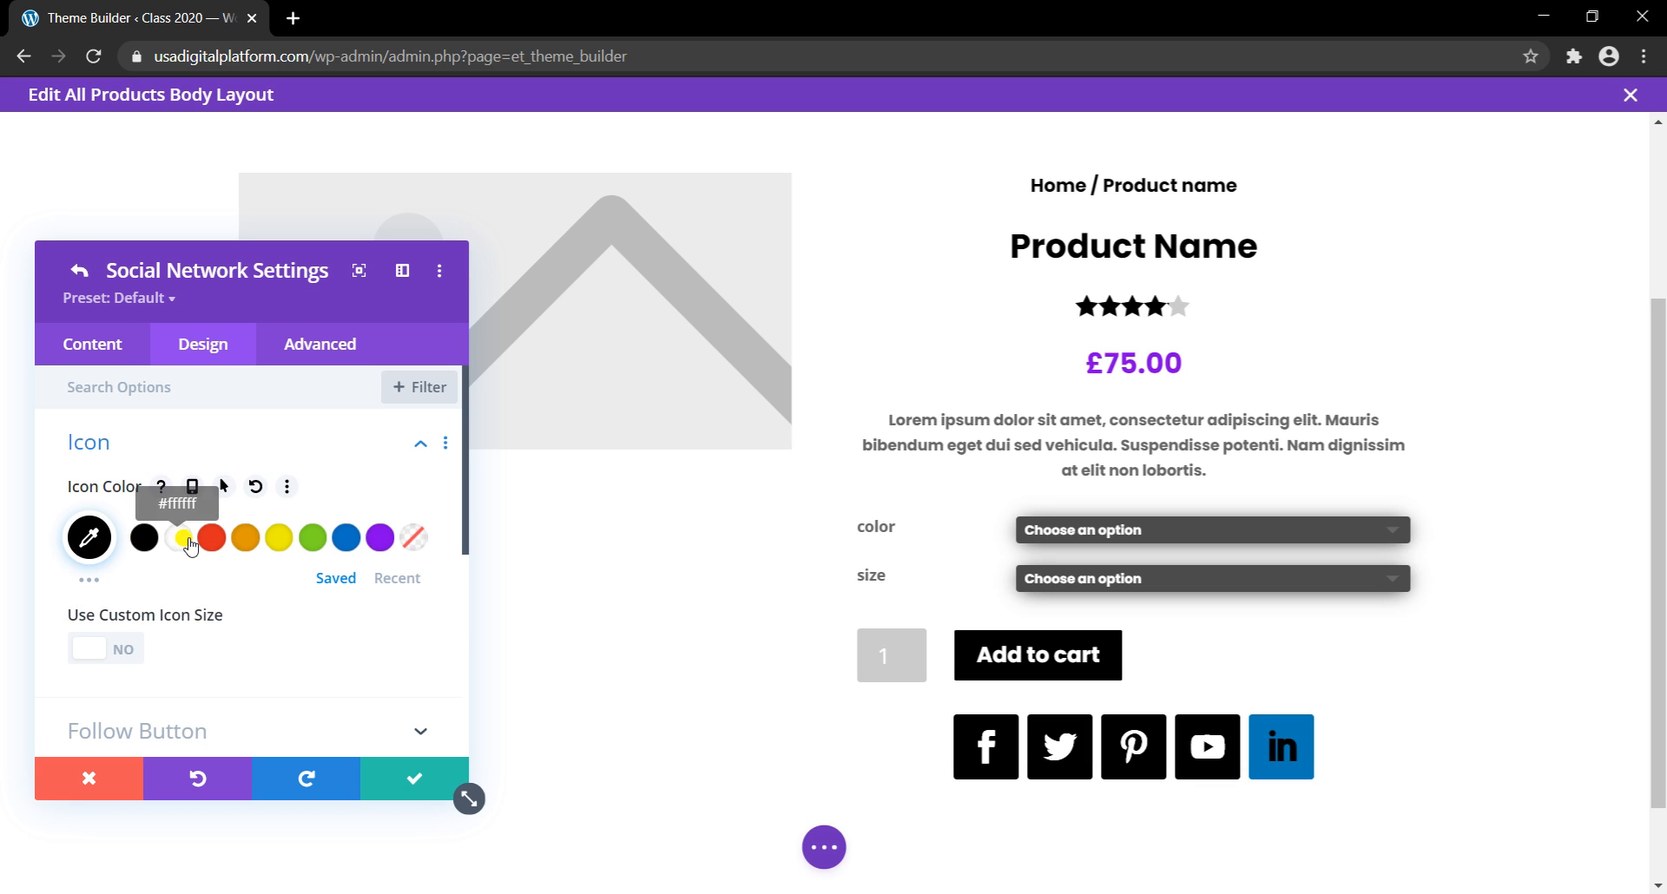
left_click(118, 346)
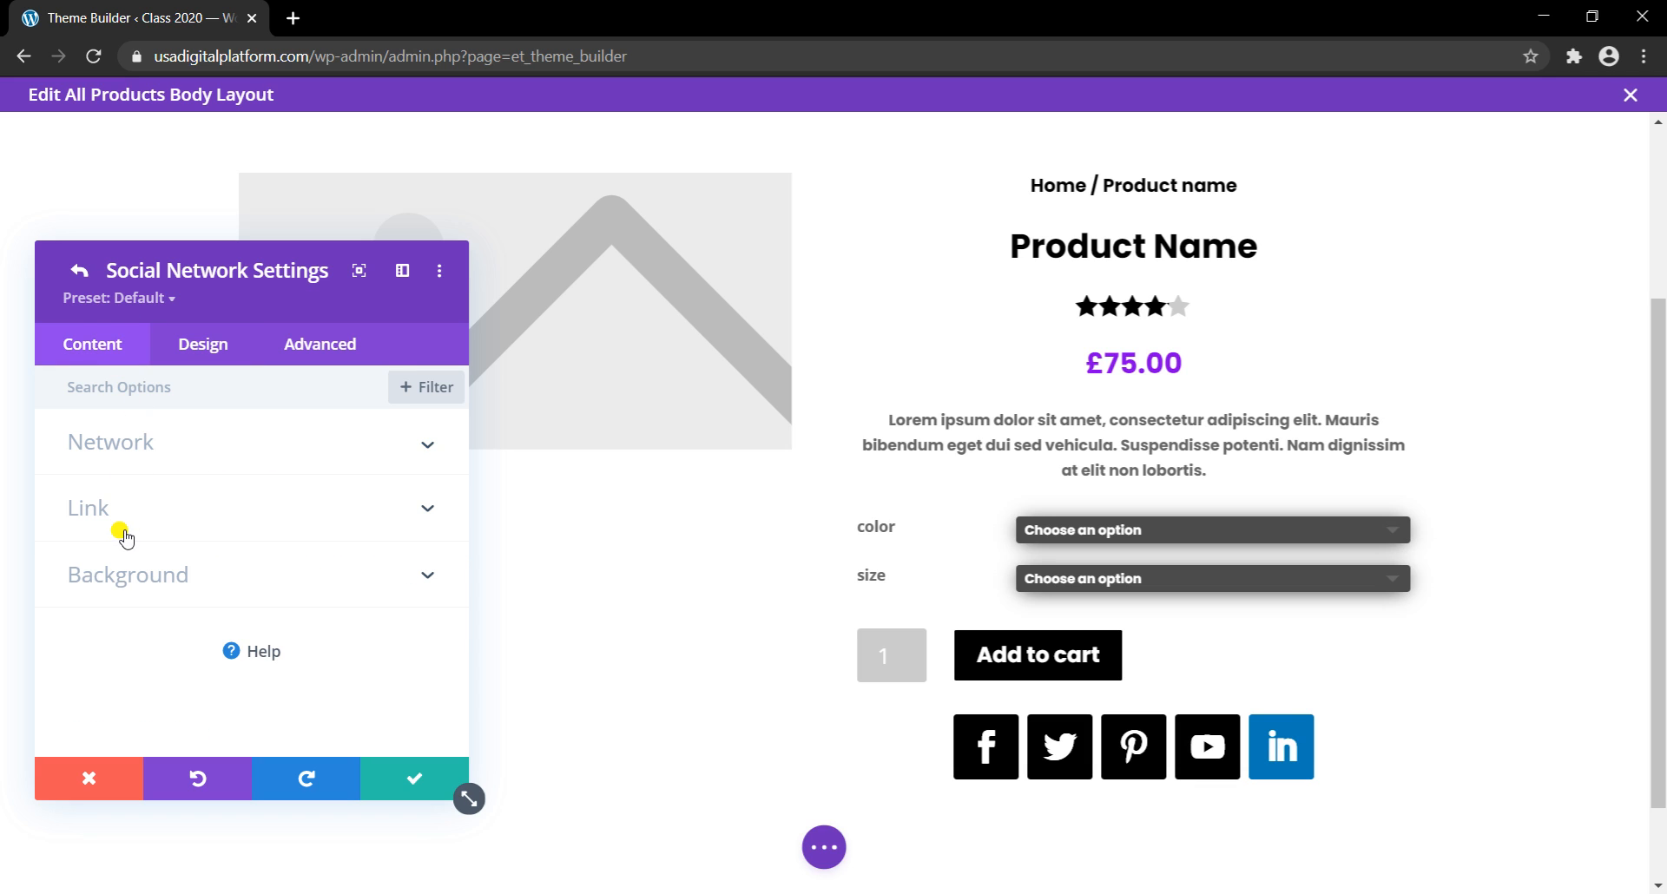
left_click(411, 776)
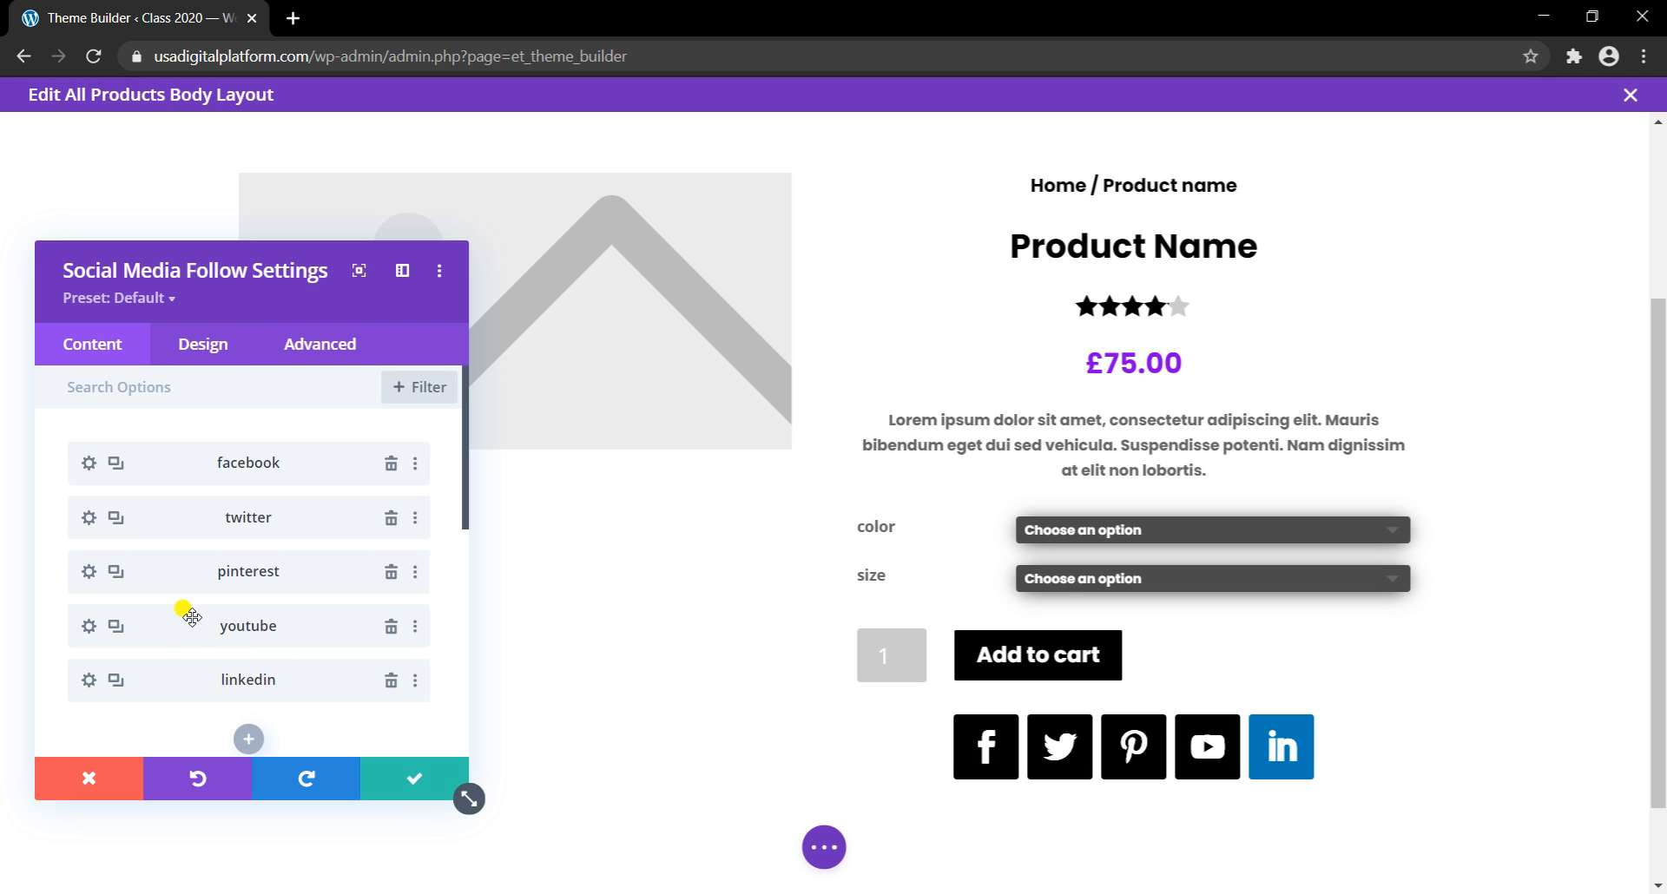
Step: Reopen the LinkedIn entry and reapply white (#ffffff) as its icon color
left_click(87, 682)
scroll(173, 549, "down", 1)
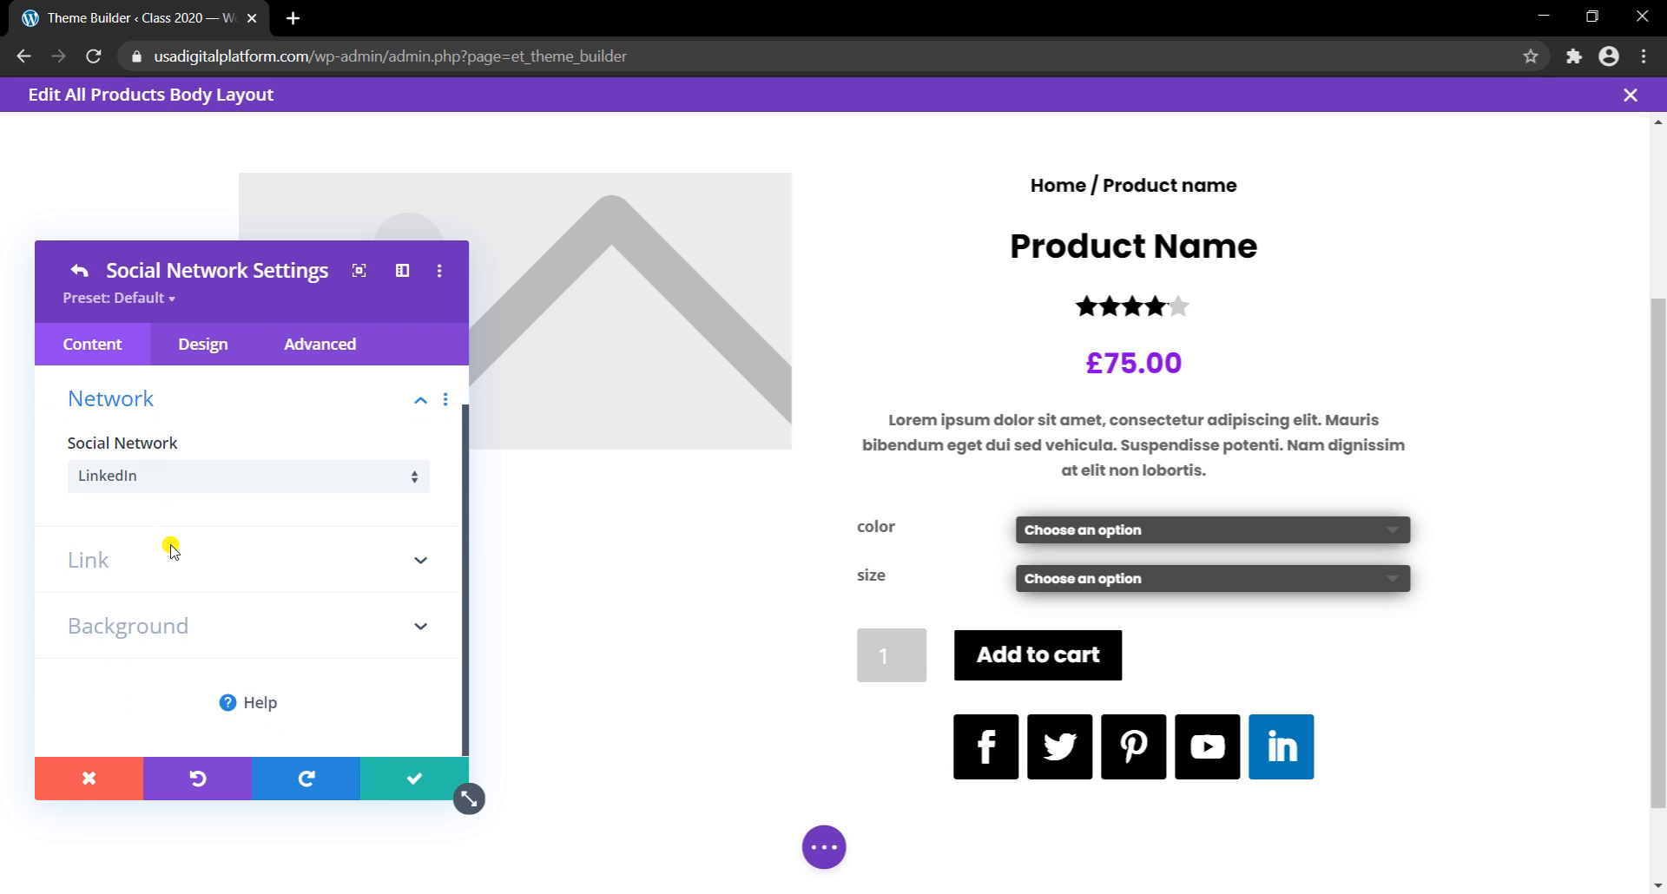
left_click(201, 350)
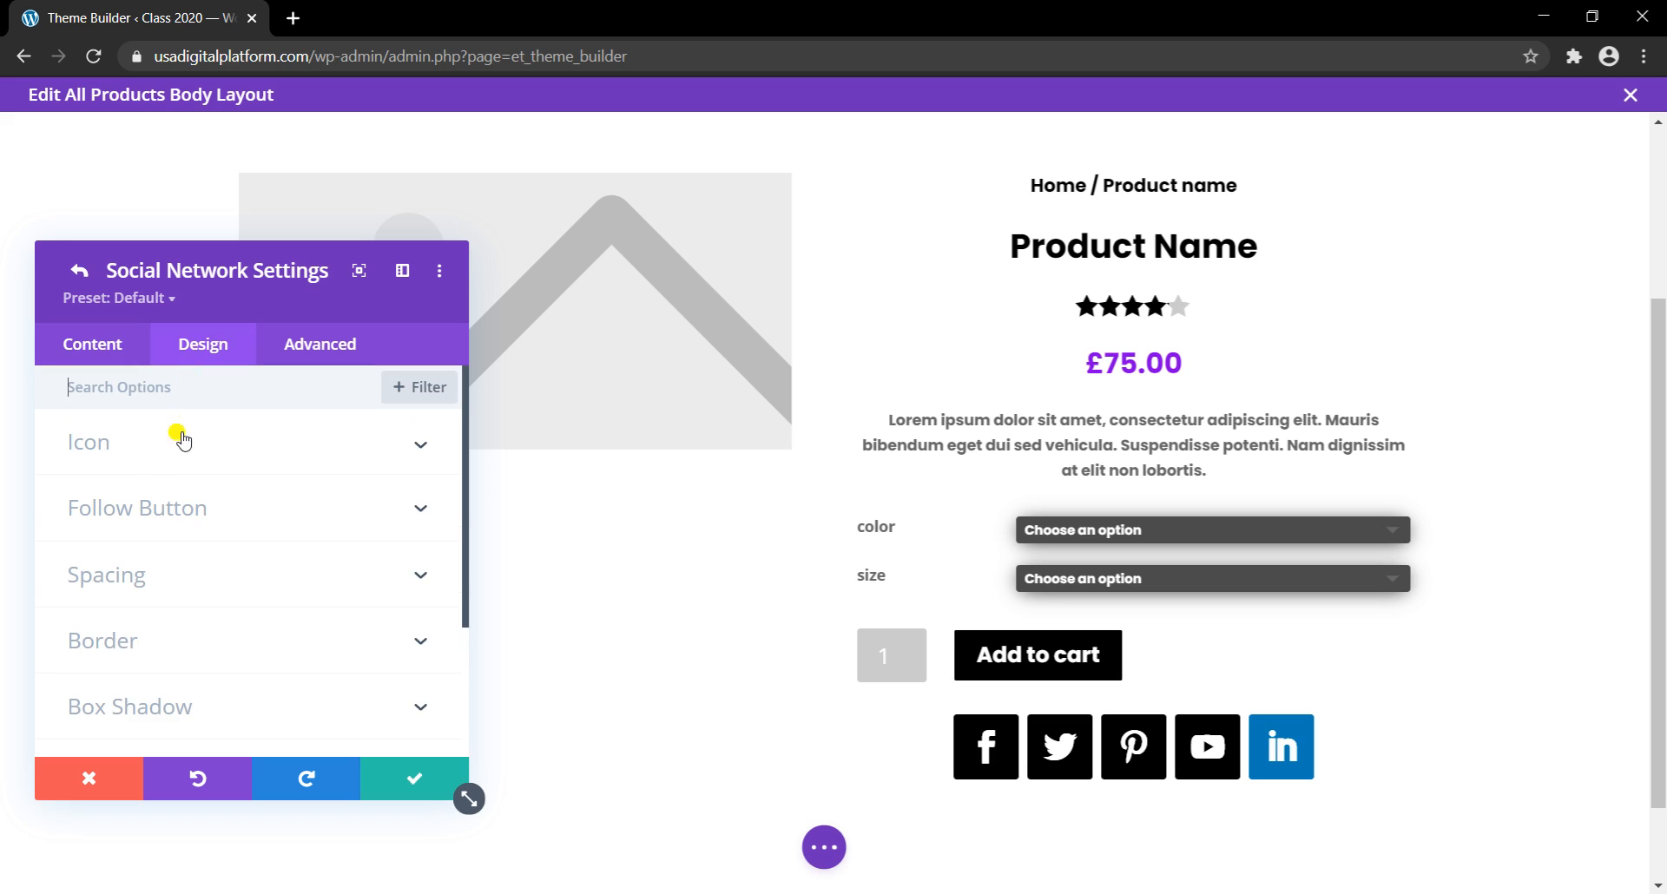
left_click(165, 460)
left_click(144, 538)
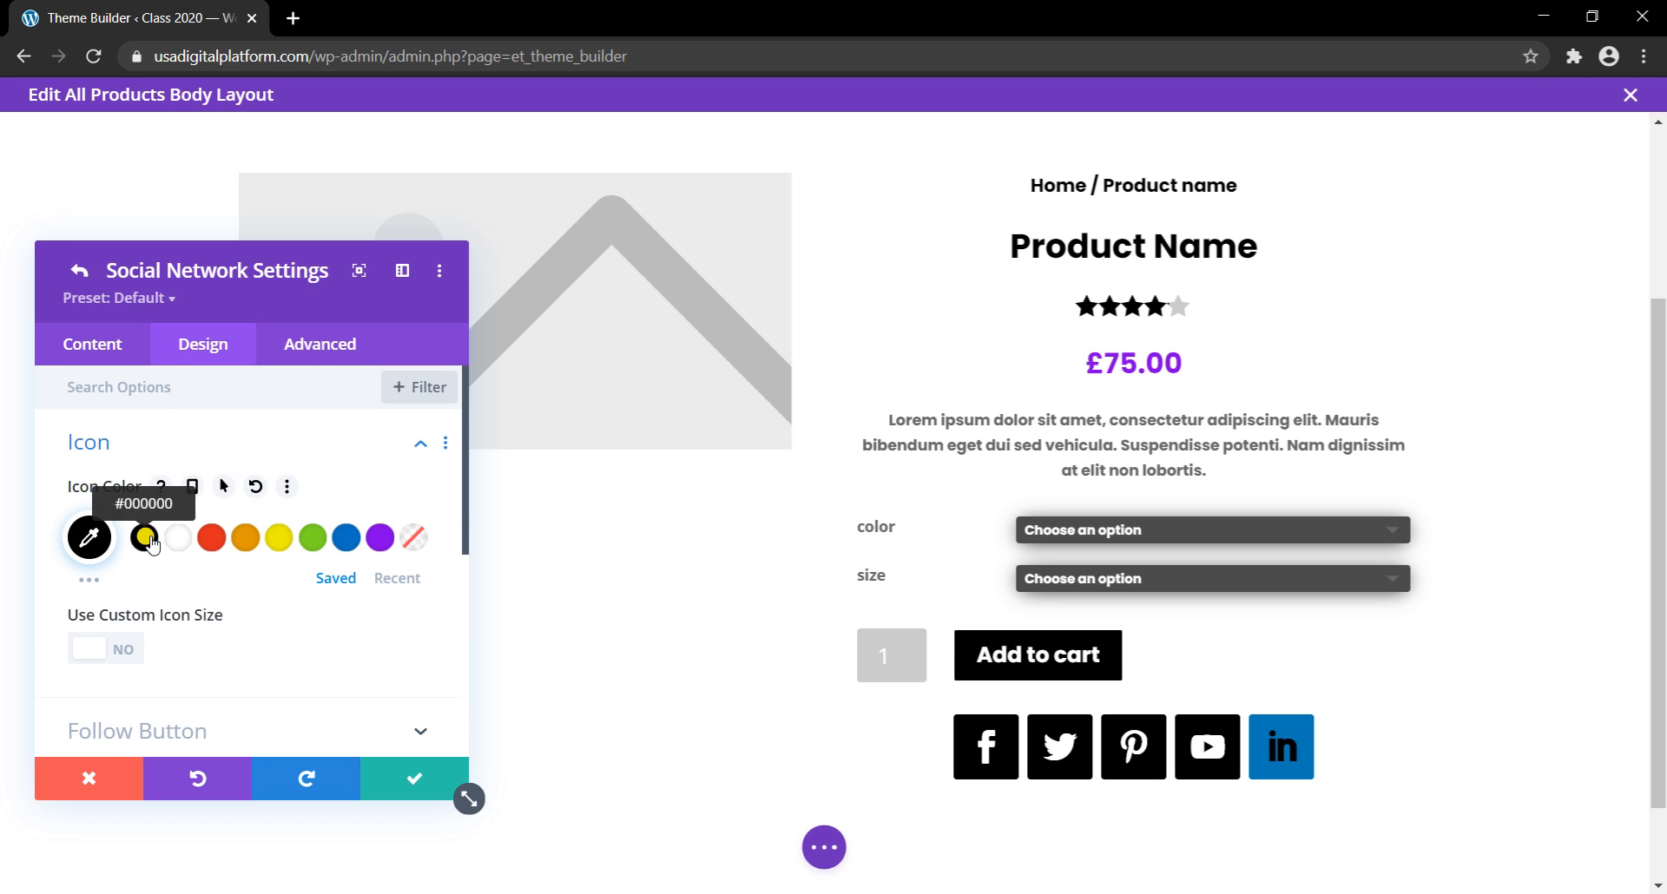
left_click(178, 546)
Step: Set the LinkedIn entry's background color to black (#000000), then save the entry and the Social Media Follow module
left_click(92, 344)
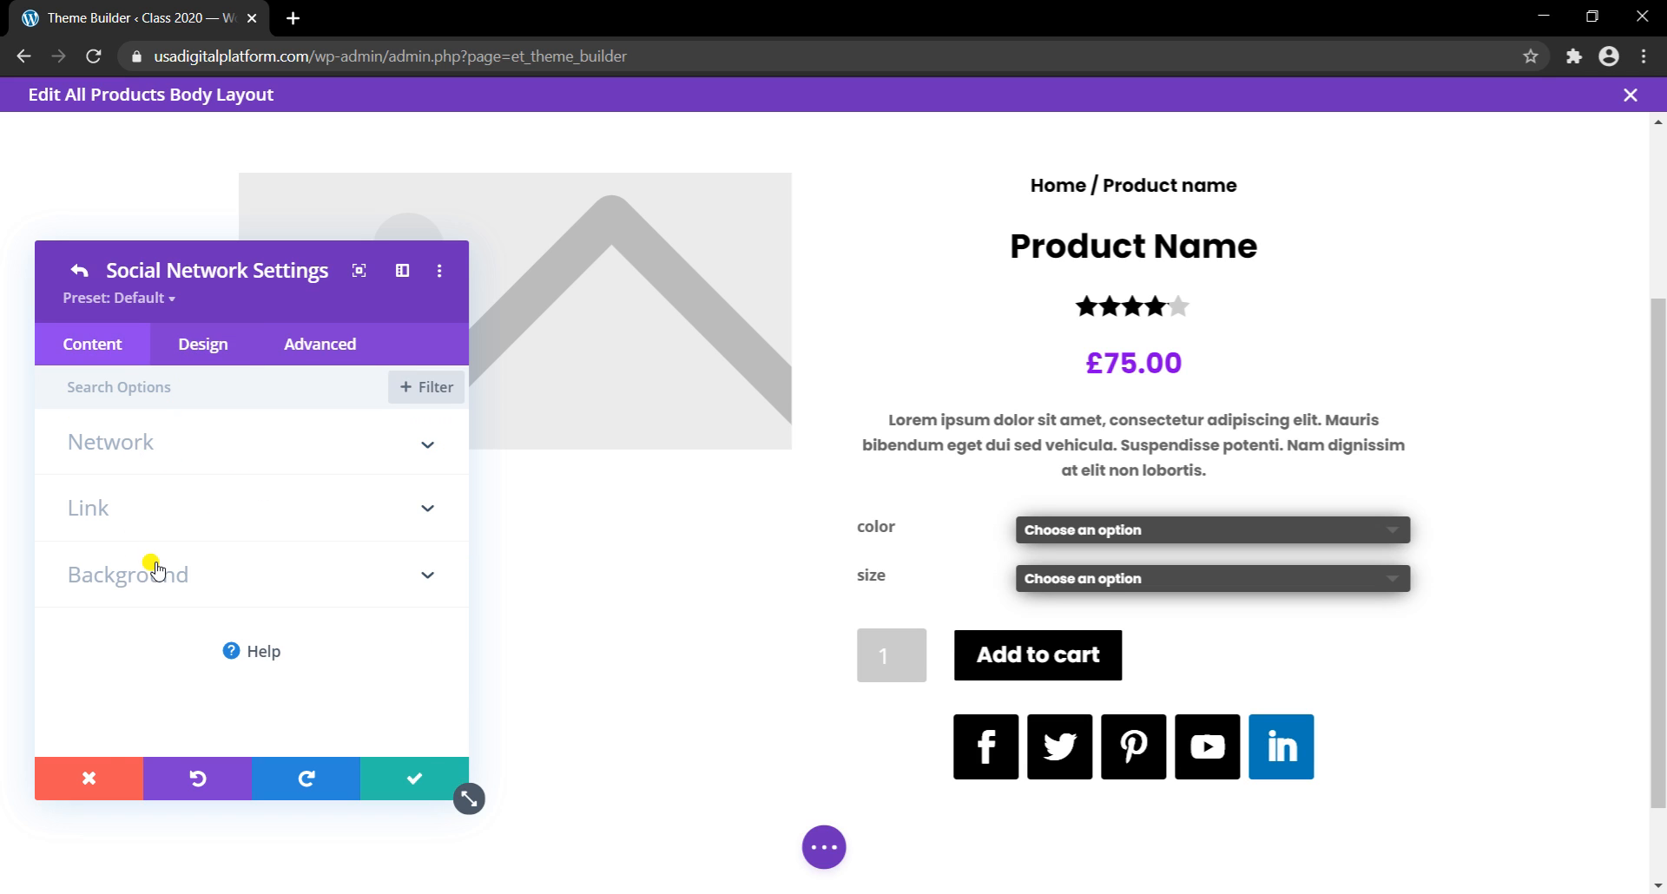
left_click(155, 568)
scroll(165, 659, "down", 2)
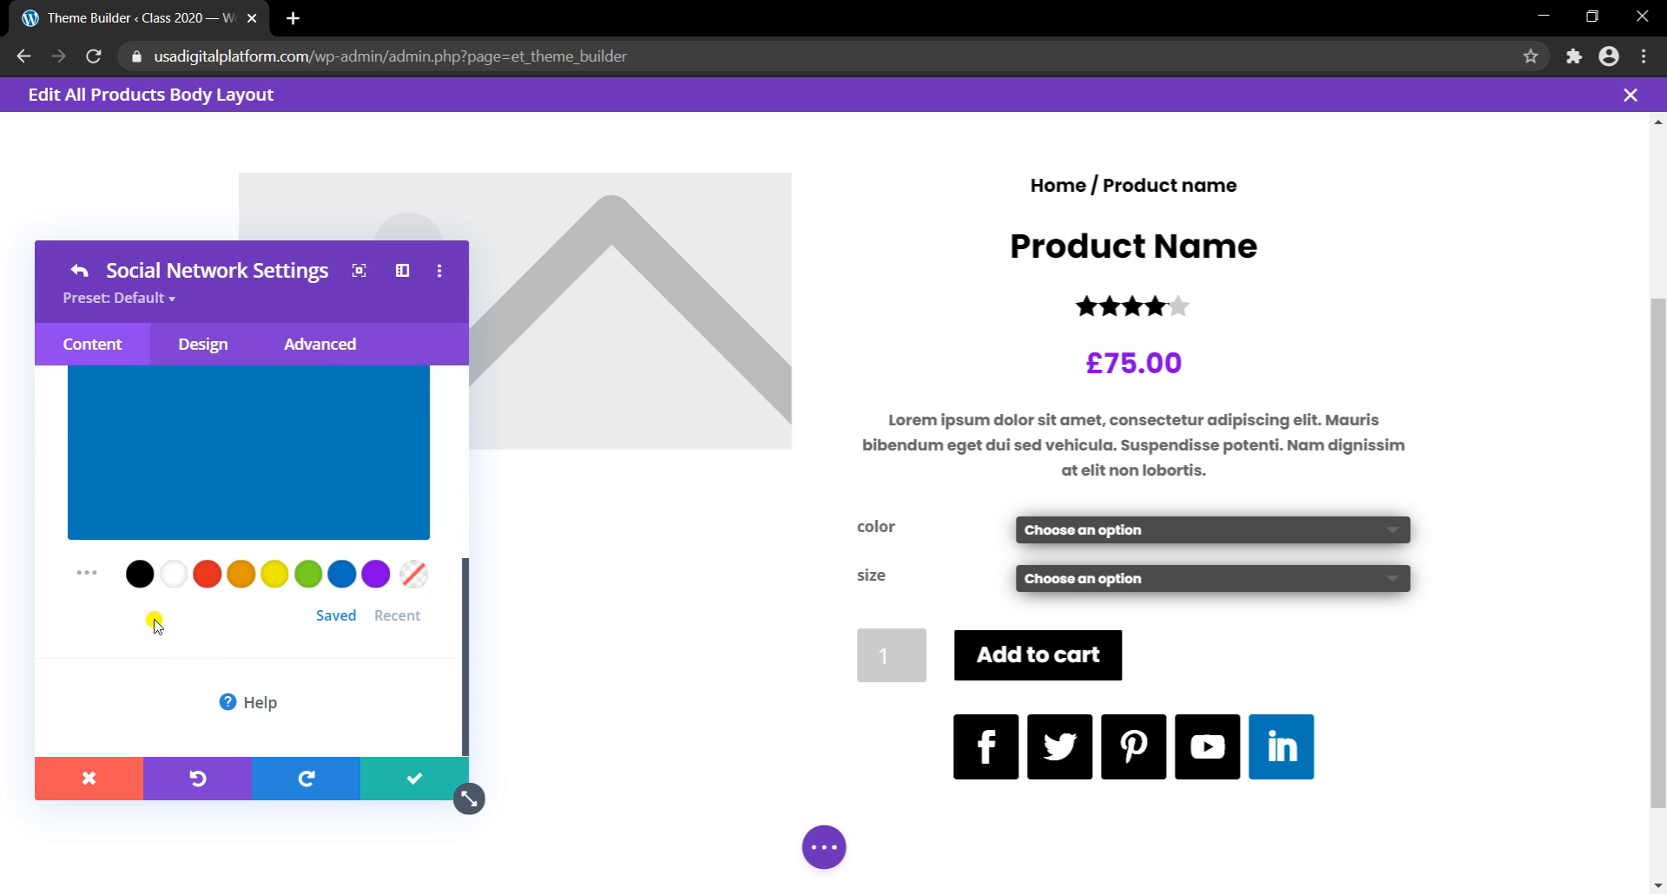
left_click(139, 574)
left_click(386, 777)
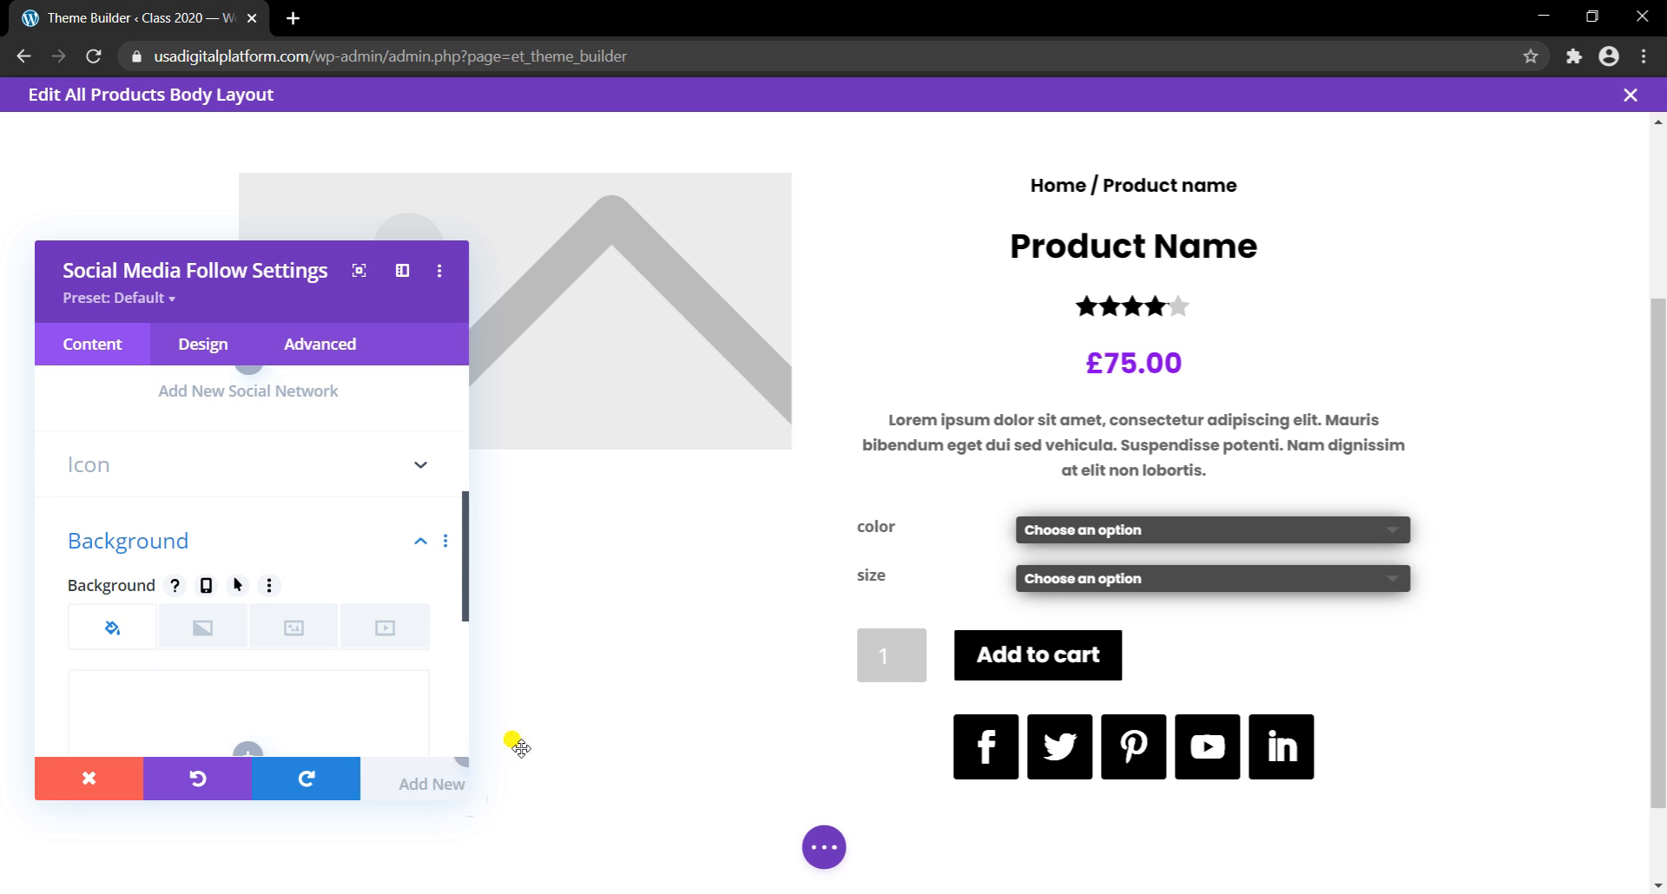
left_click(426, 778)
scroll(1180, 781, "down", 1)
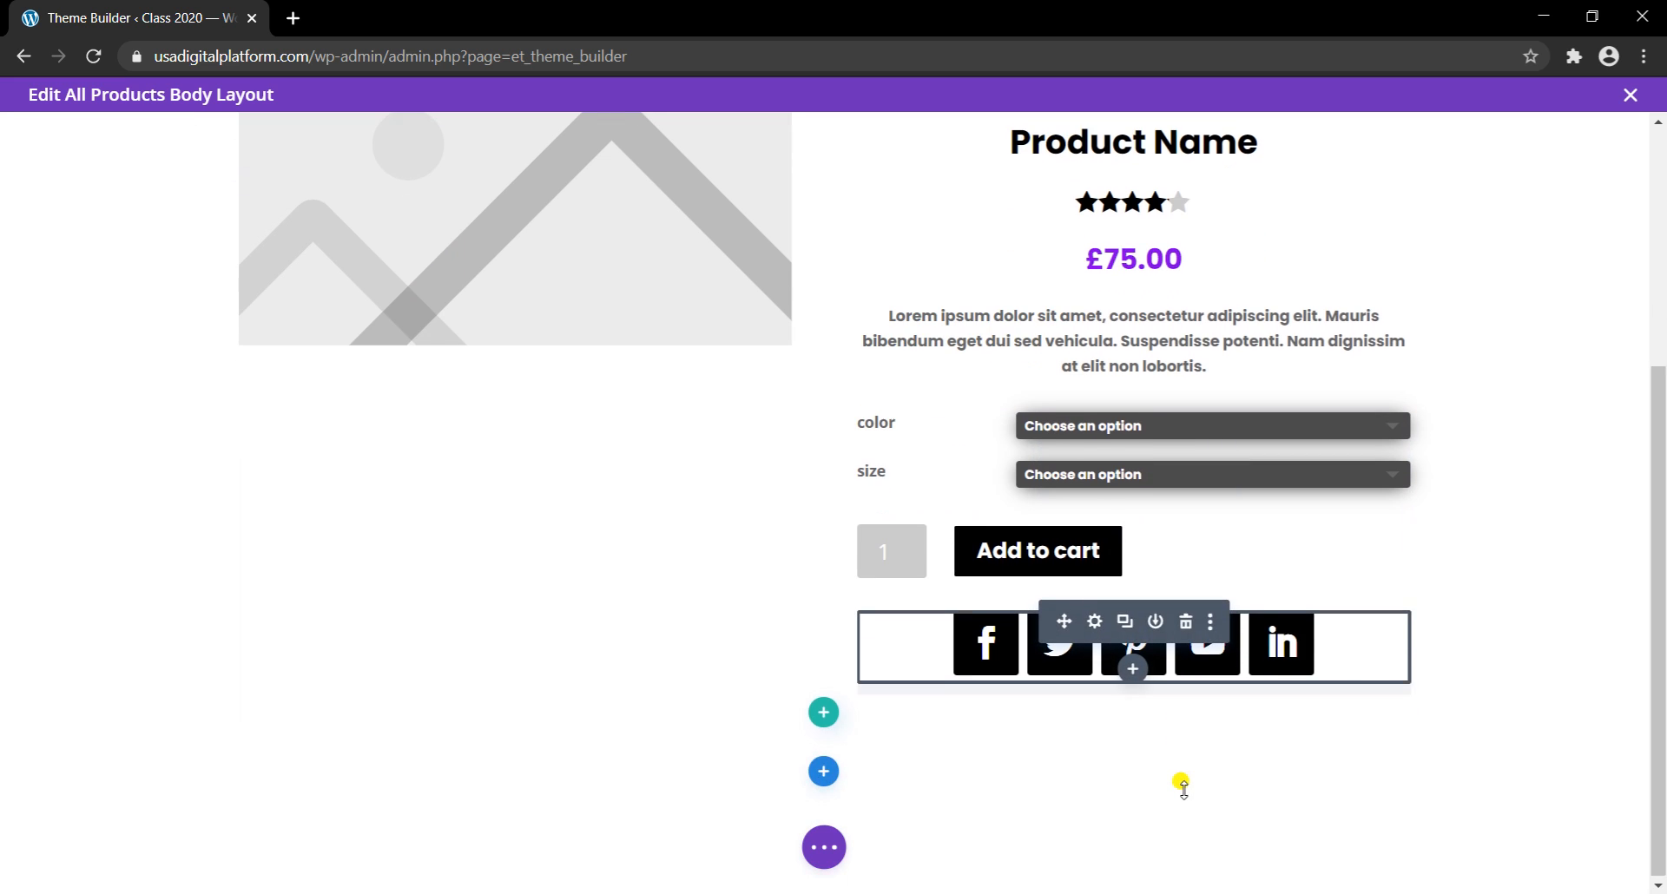
Step: Add a regular section with a single-column row below the product section and insert a Woo Upsell module in it
left_click(823, 771)
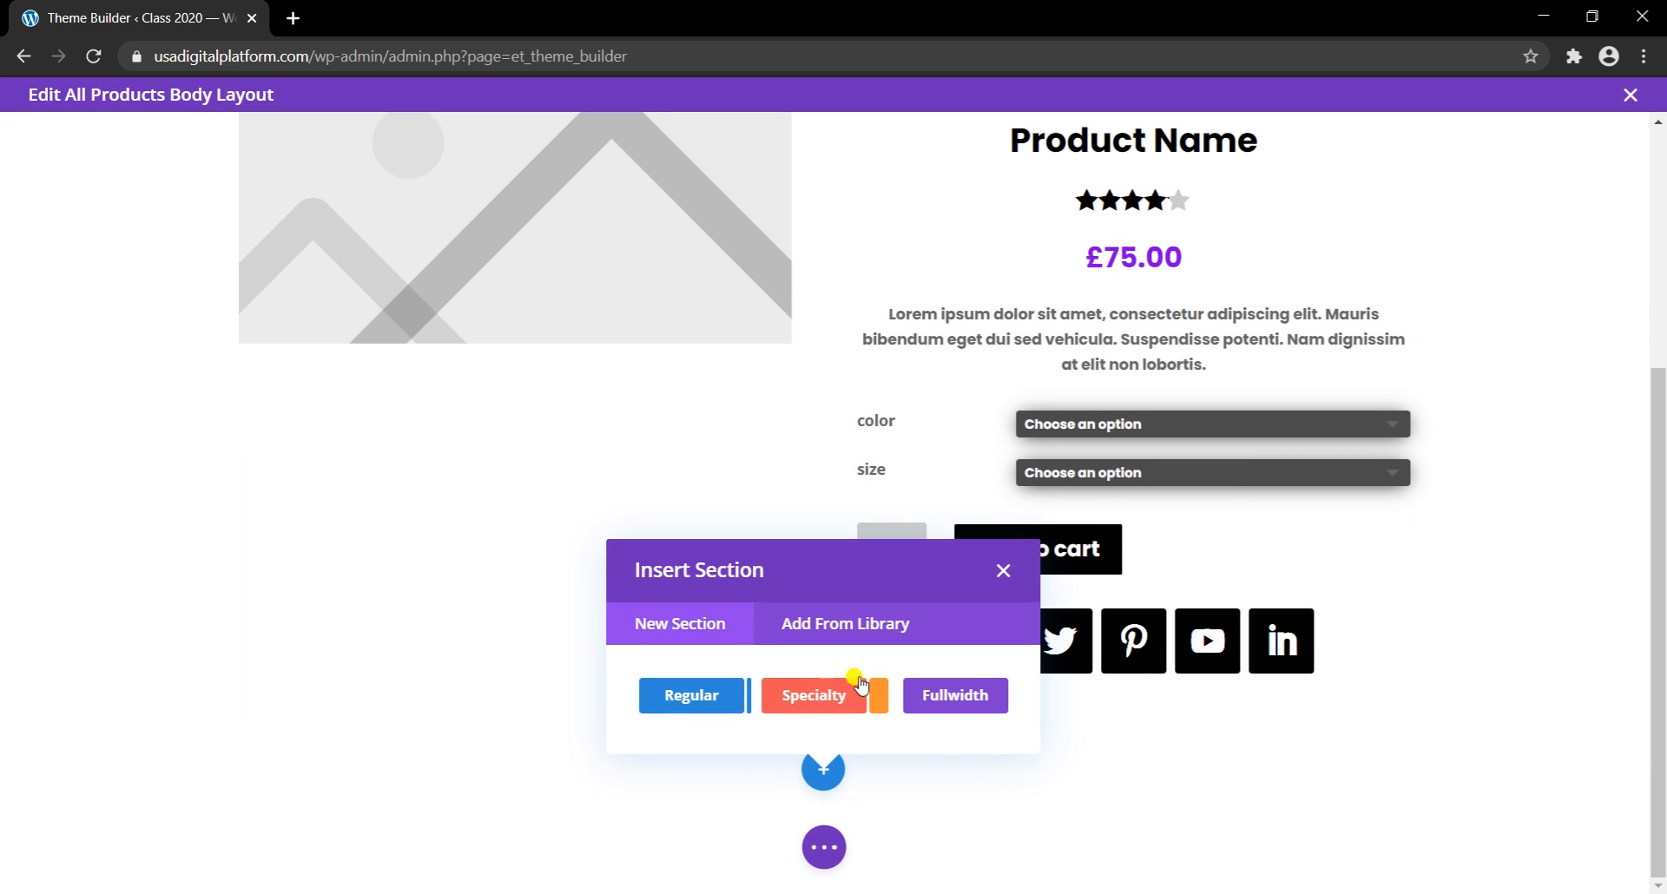
left_click(705, 696)
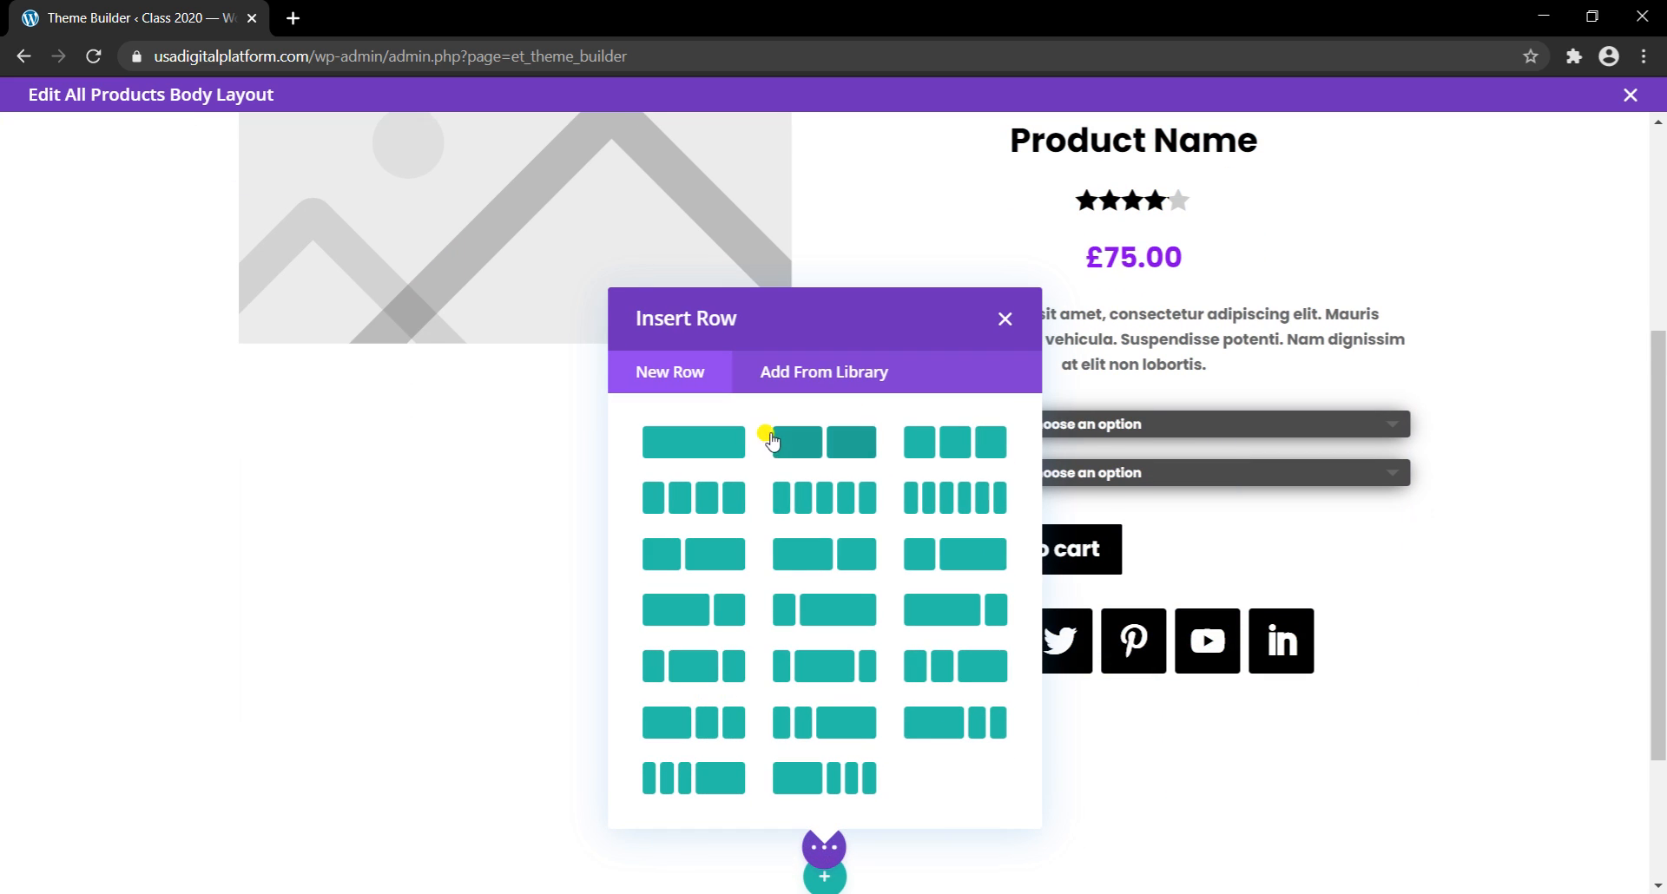
left_click(734, 434)
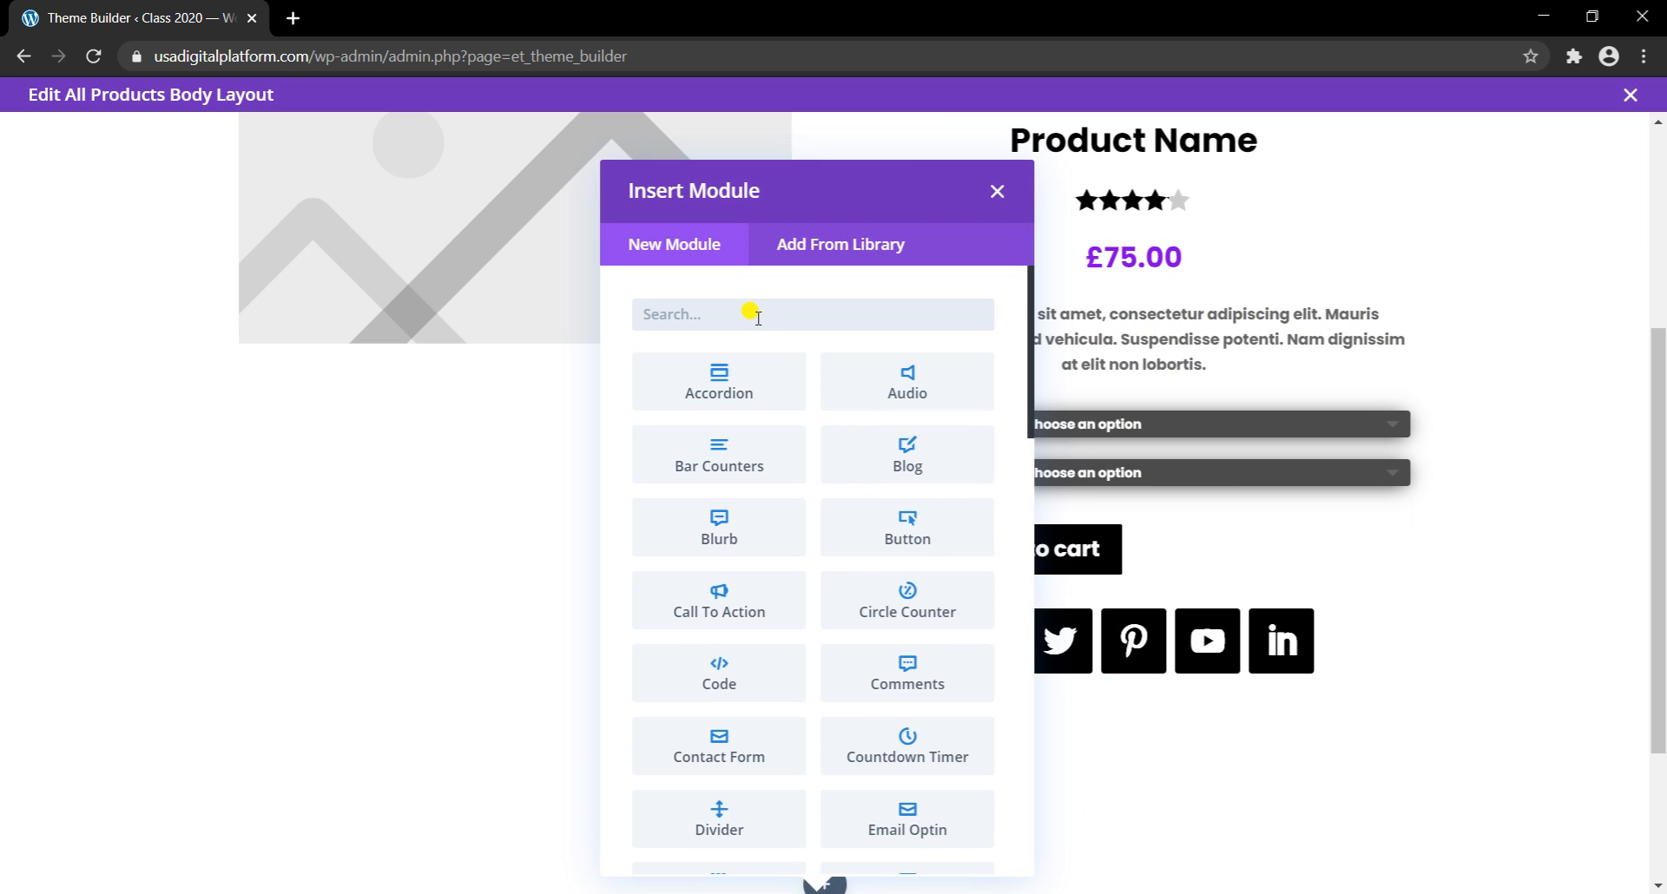
type("woo")
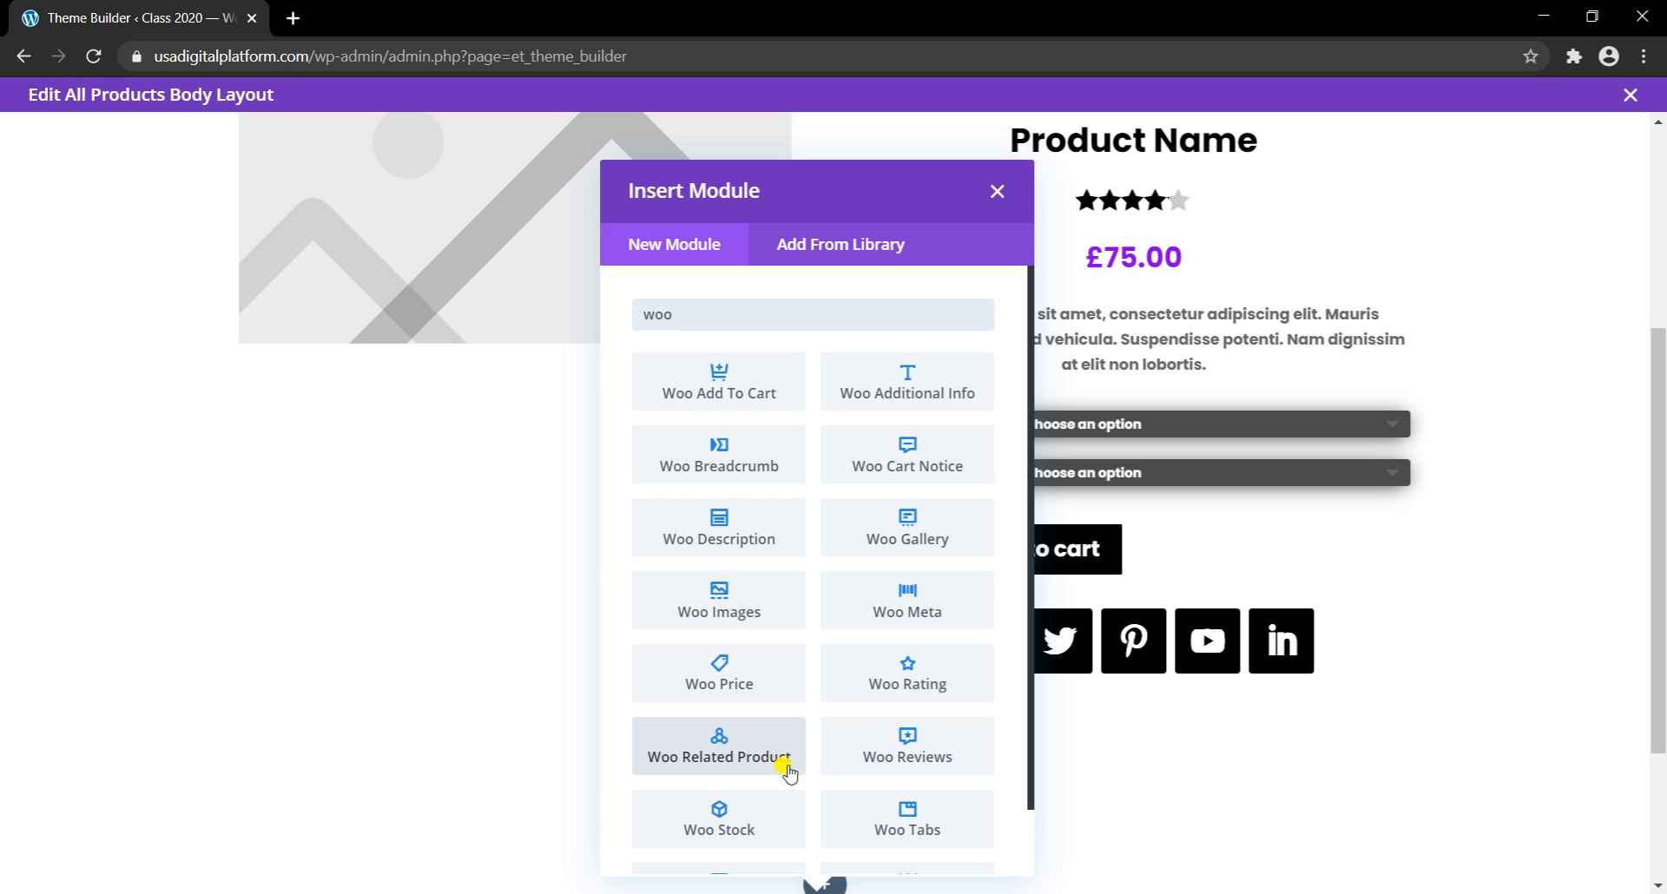
scroll(788, 770, "down", 5)
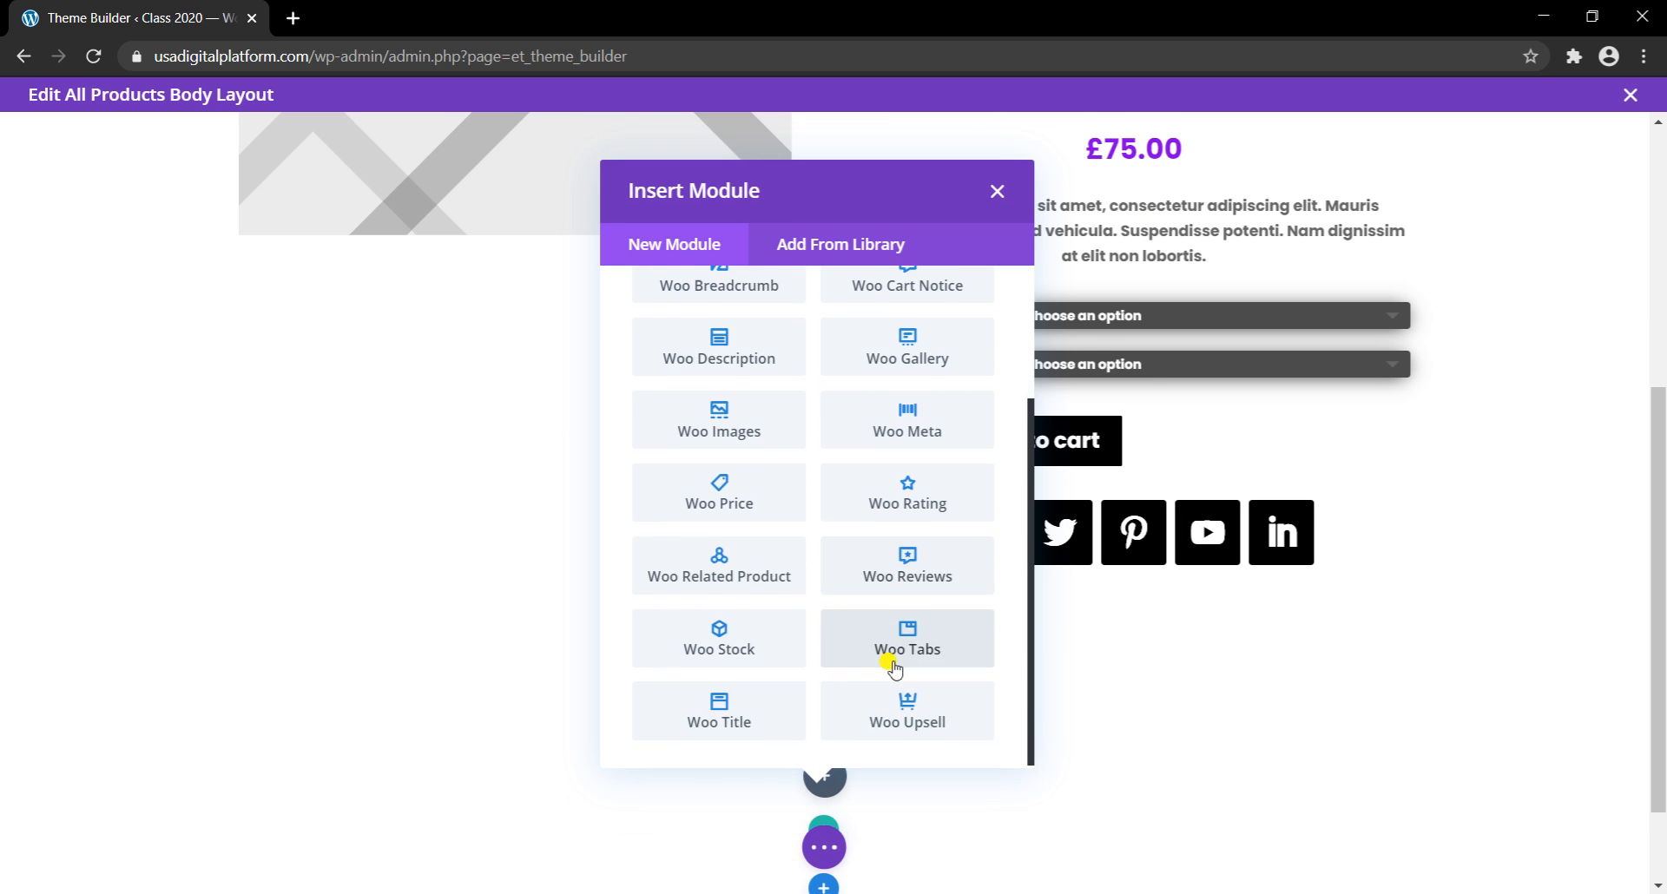
scroll(894, 668, "down", 3)
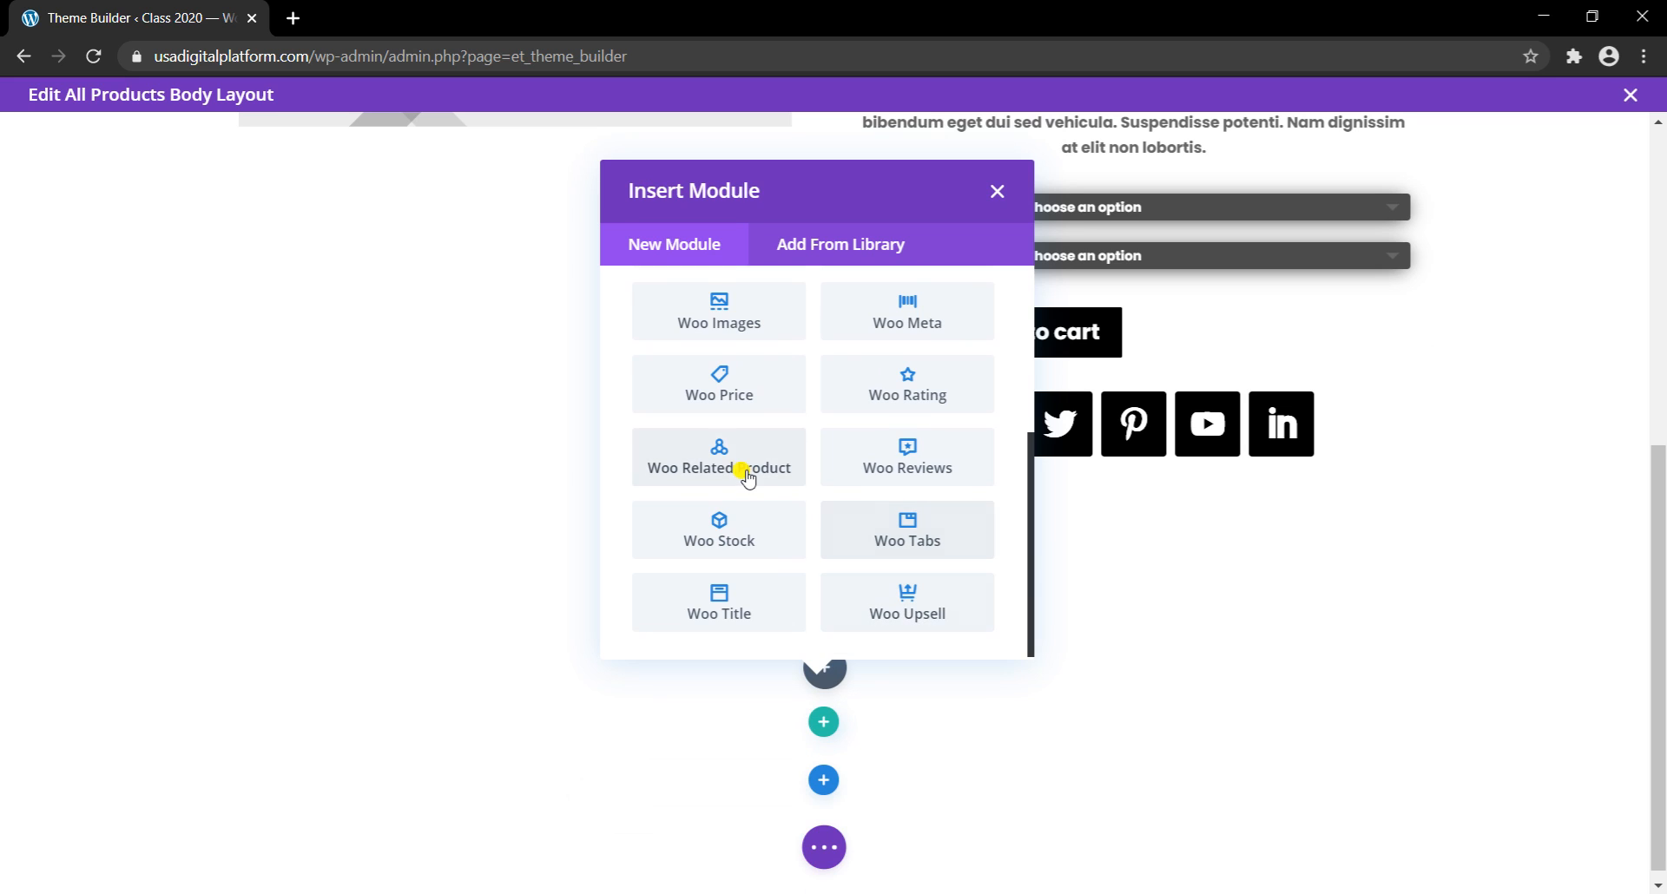
left_click(855, 611)
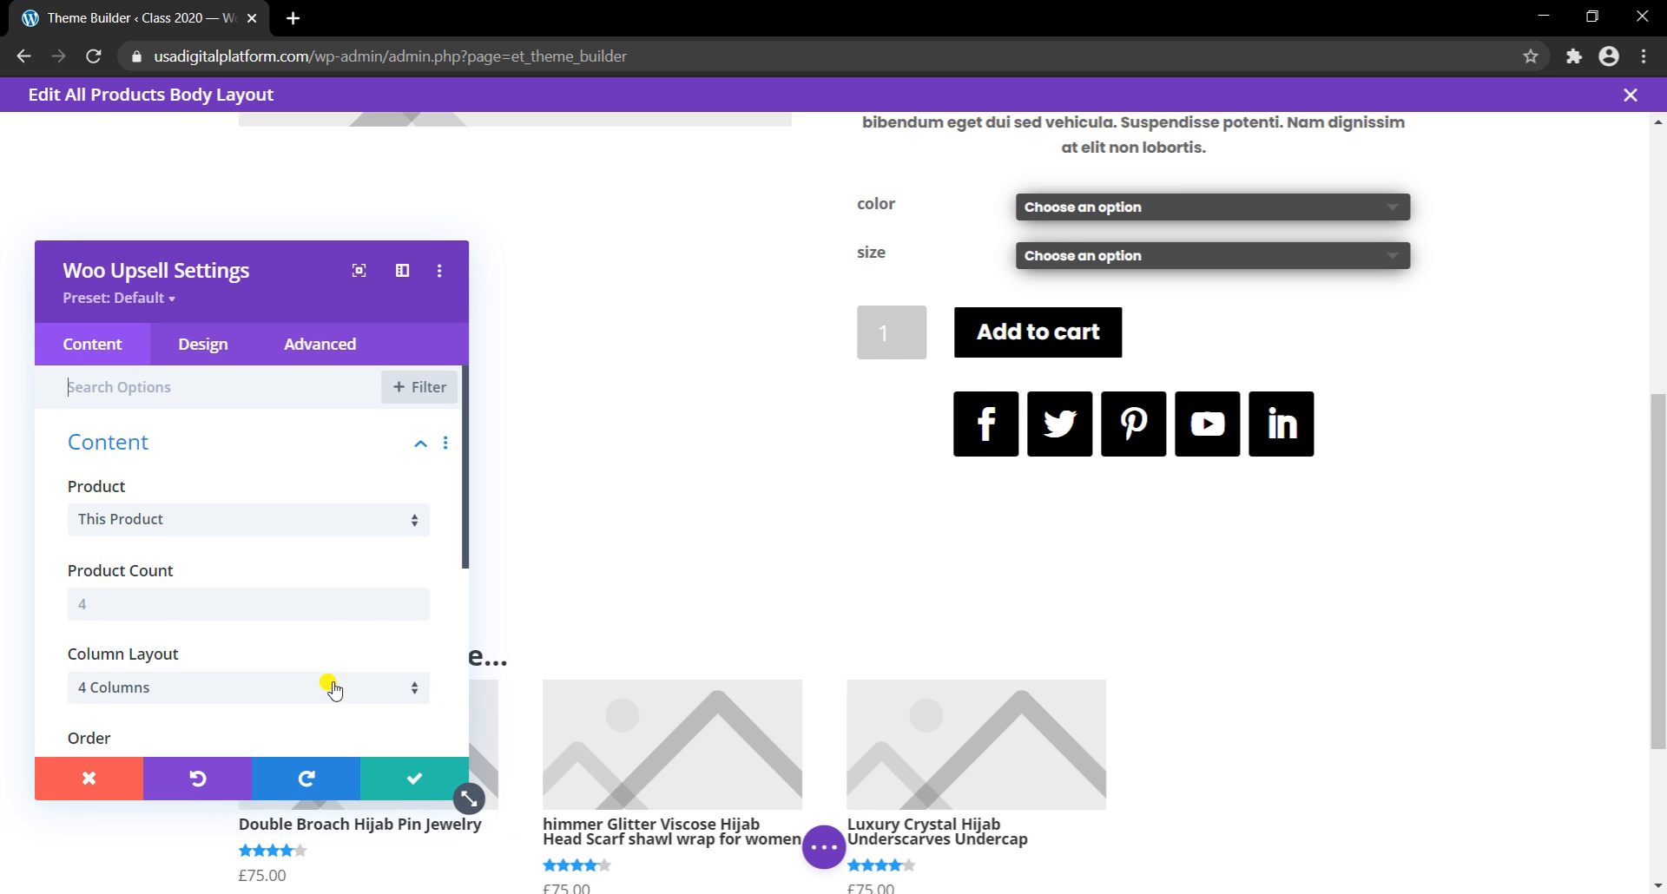
Step: Set the Woo Upsell module's star rating color to black (#000000) and center the stars
scroll(259, 556, "down", 5)
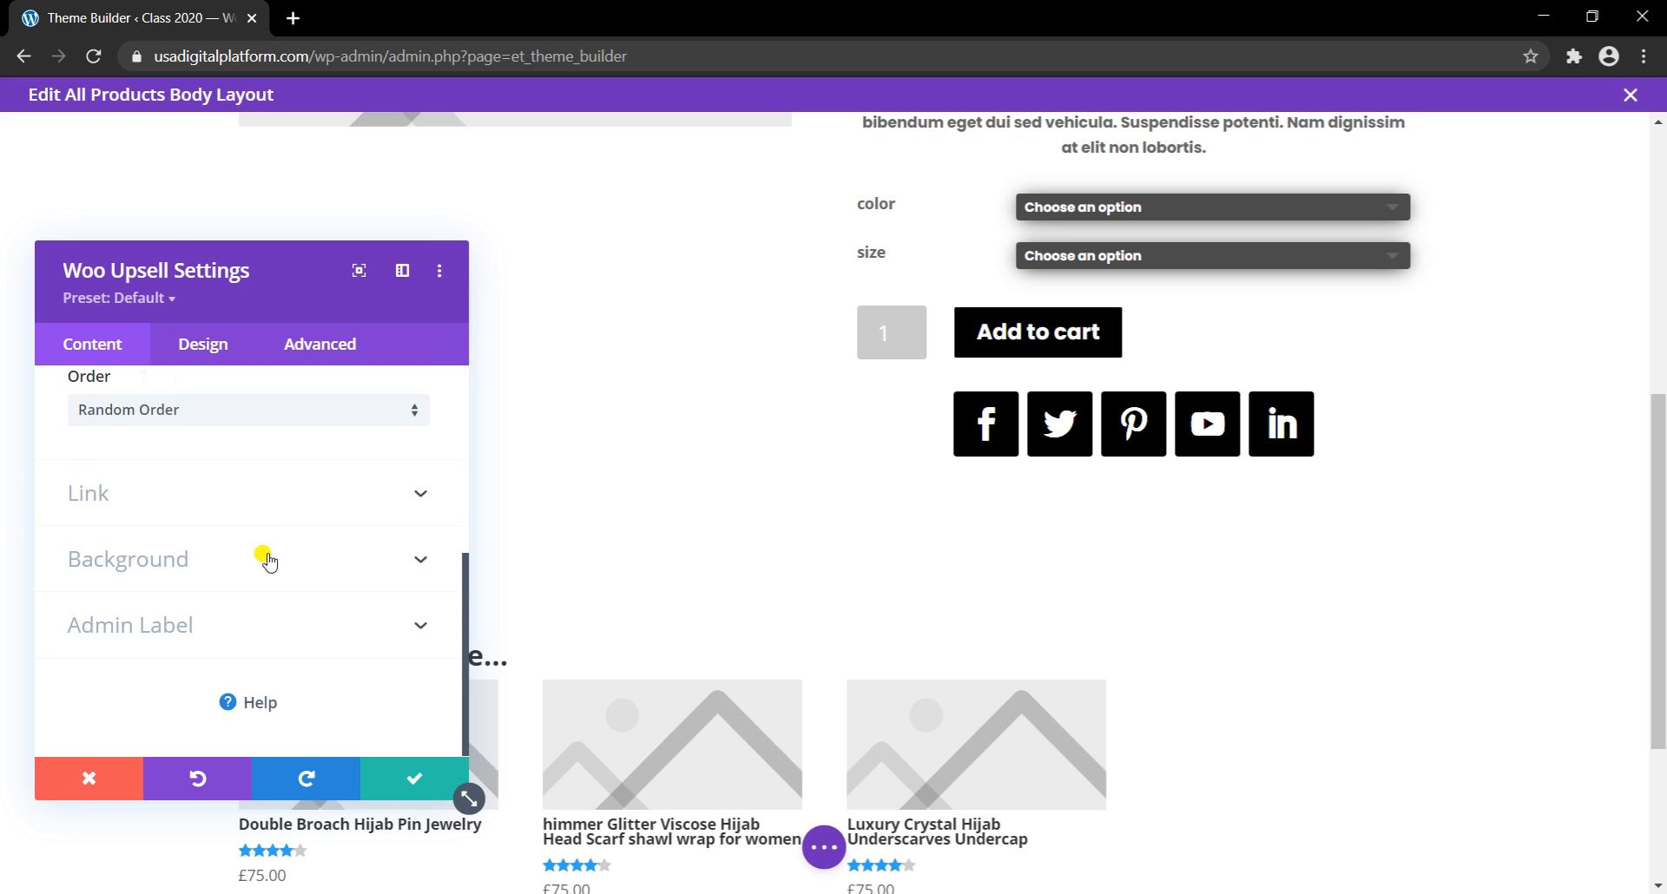
scroll(269, 563, "up", 5)
left_click(216, 346)
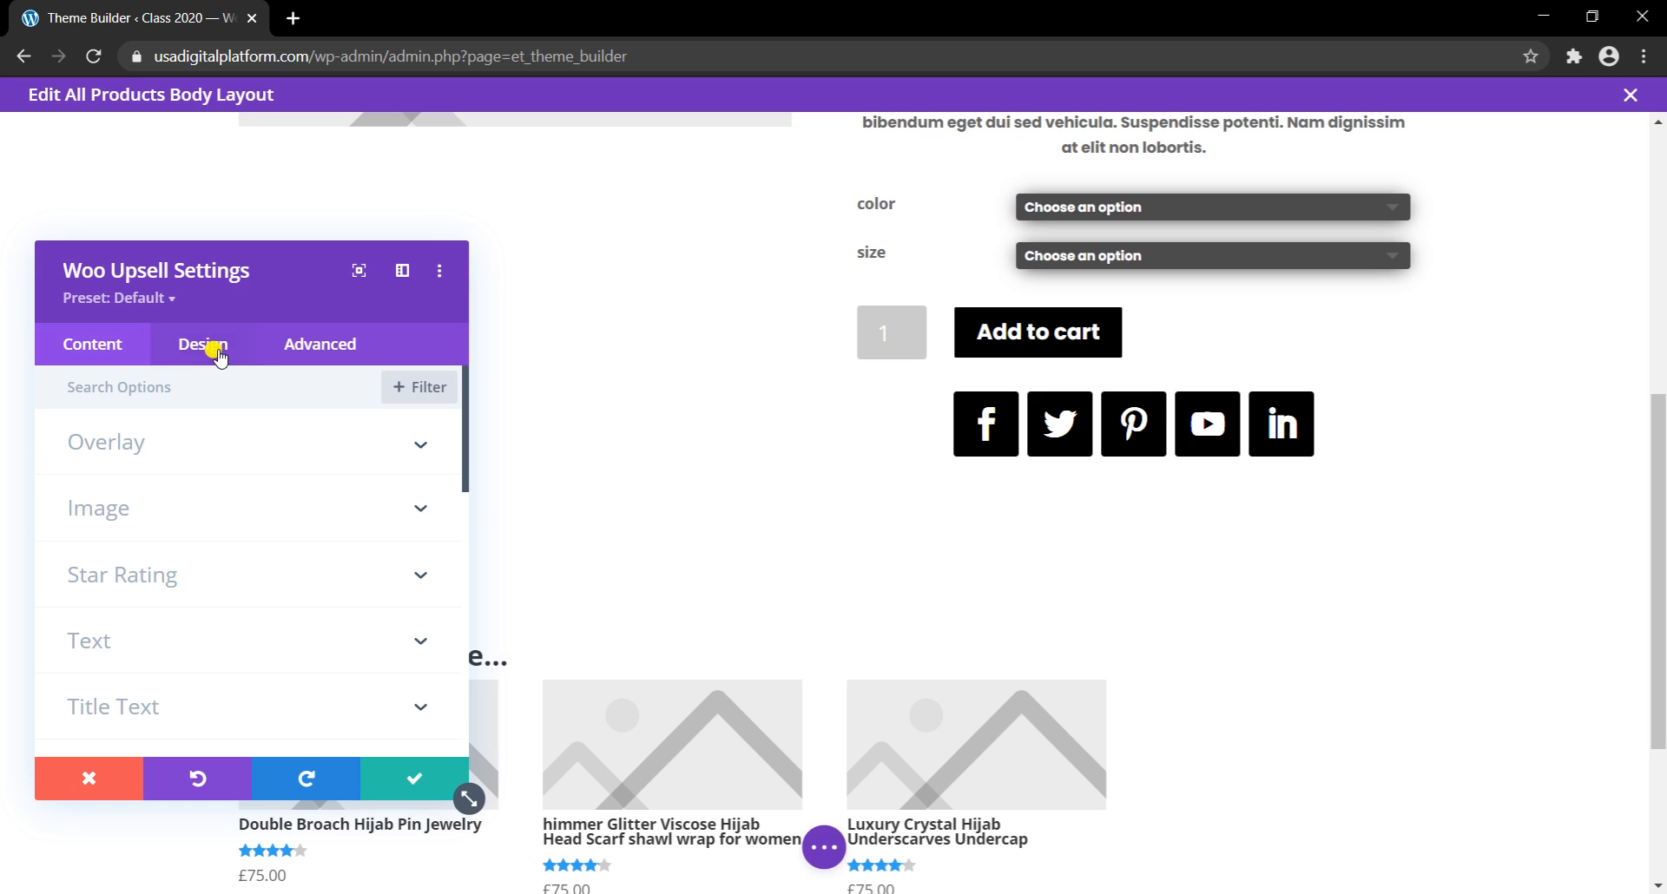
left_click(233, 574)
left_click(146, 575)
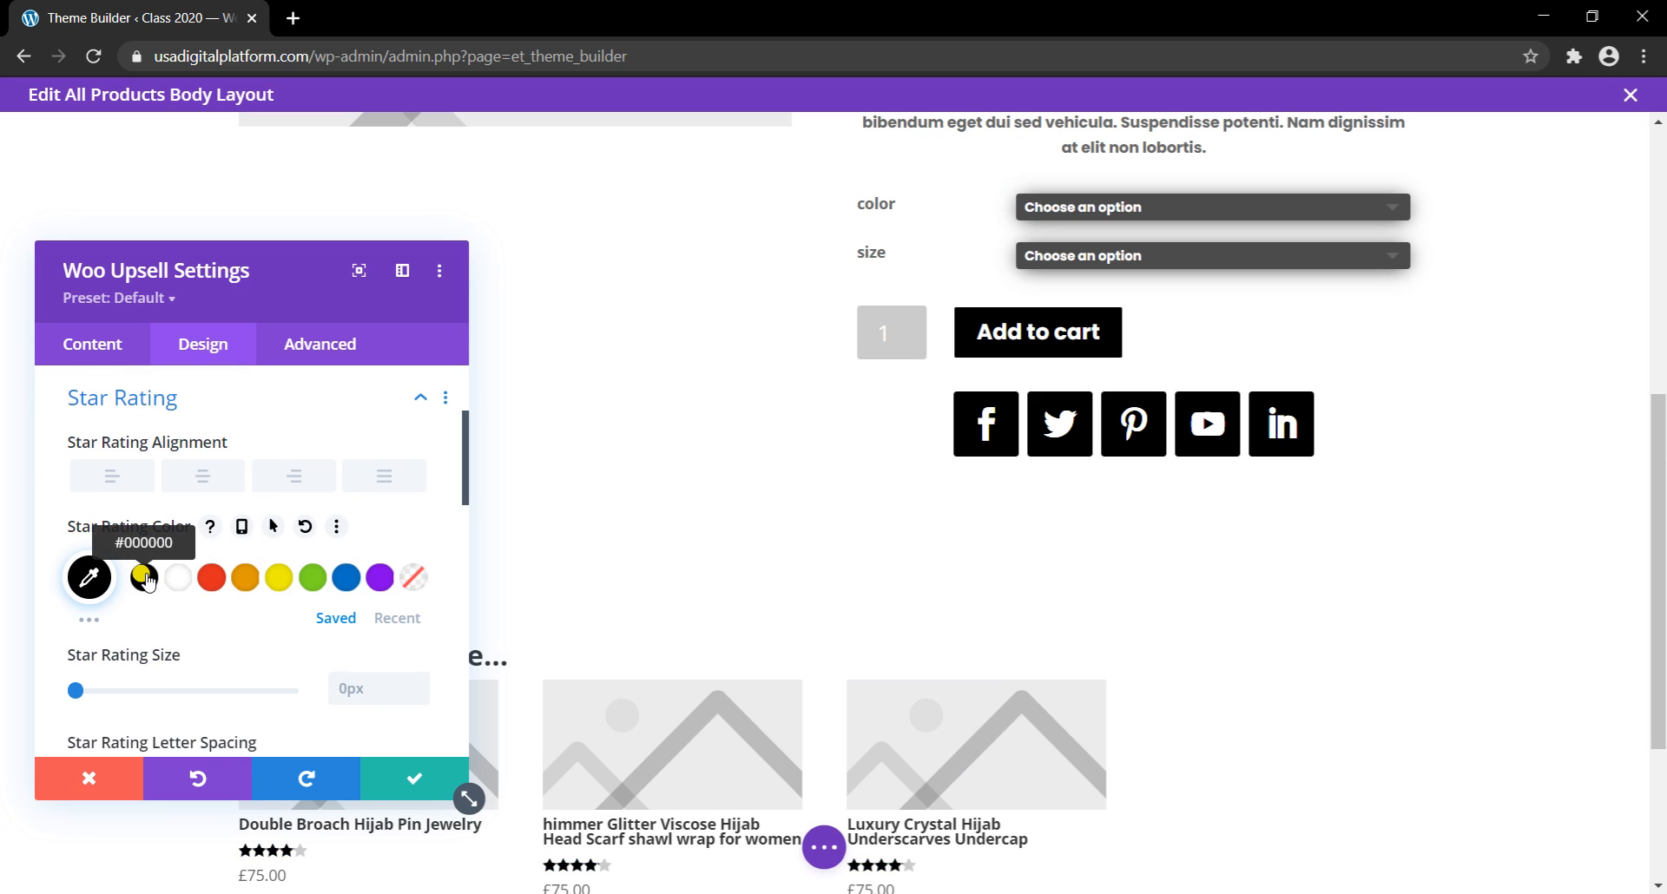
left_click(206, 475)
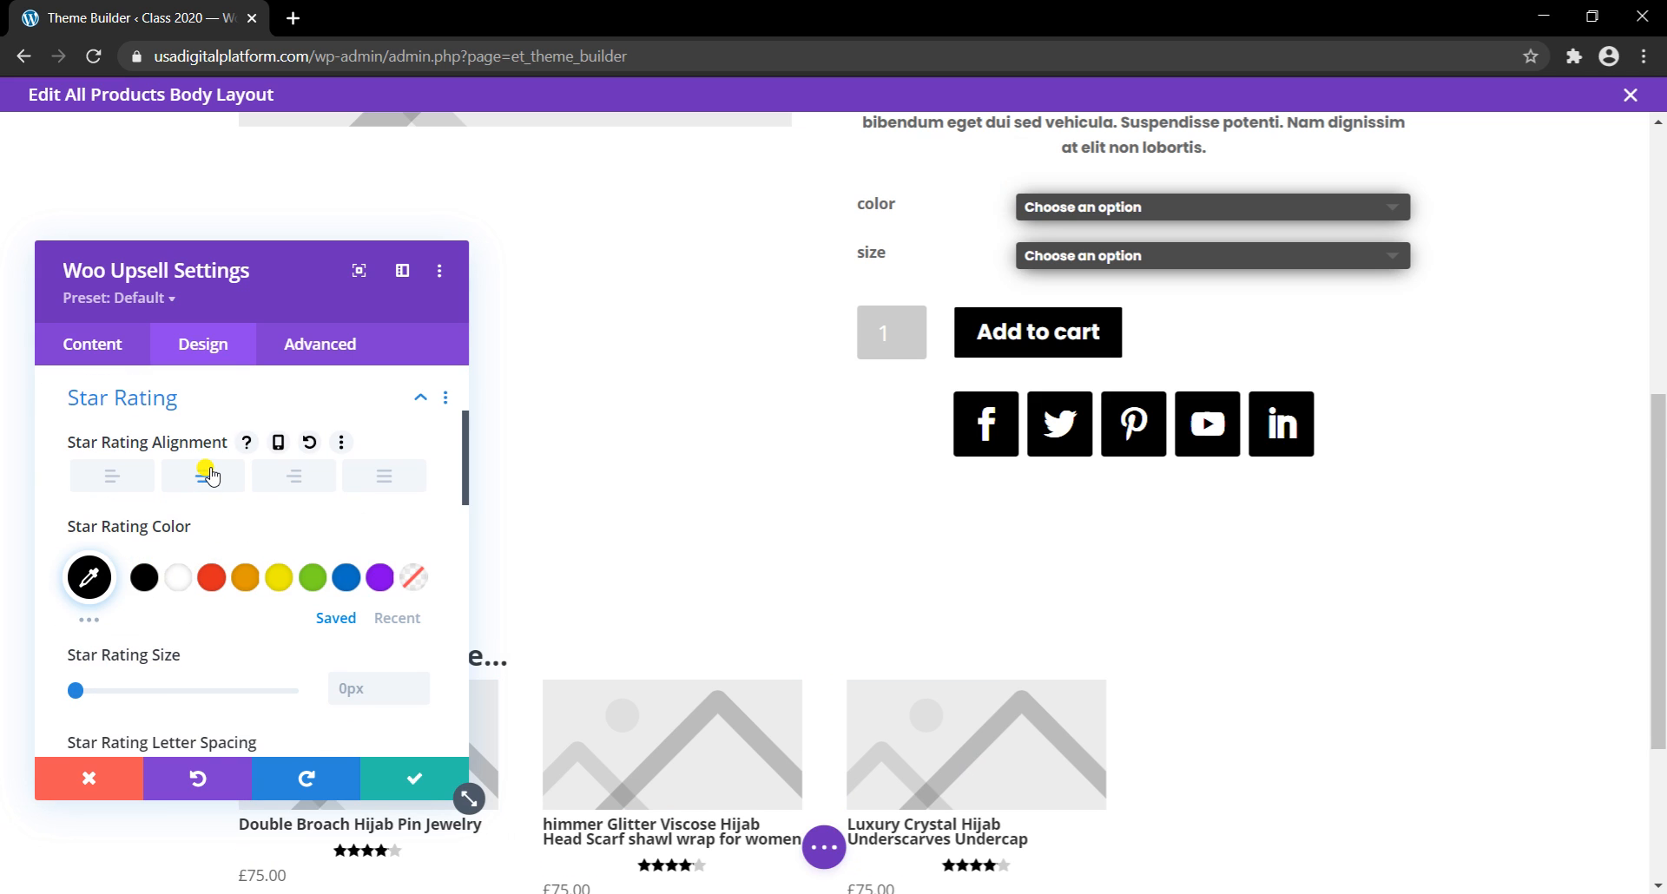
Step: Center the text alignment of the Woo Upsell module
scroll(227, 510, "down", 4)
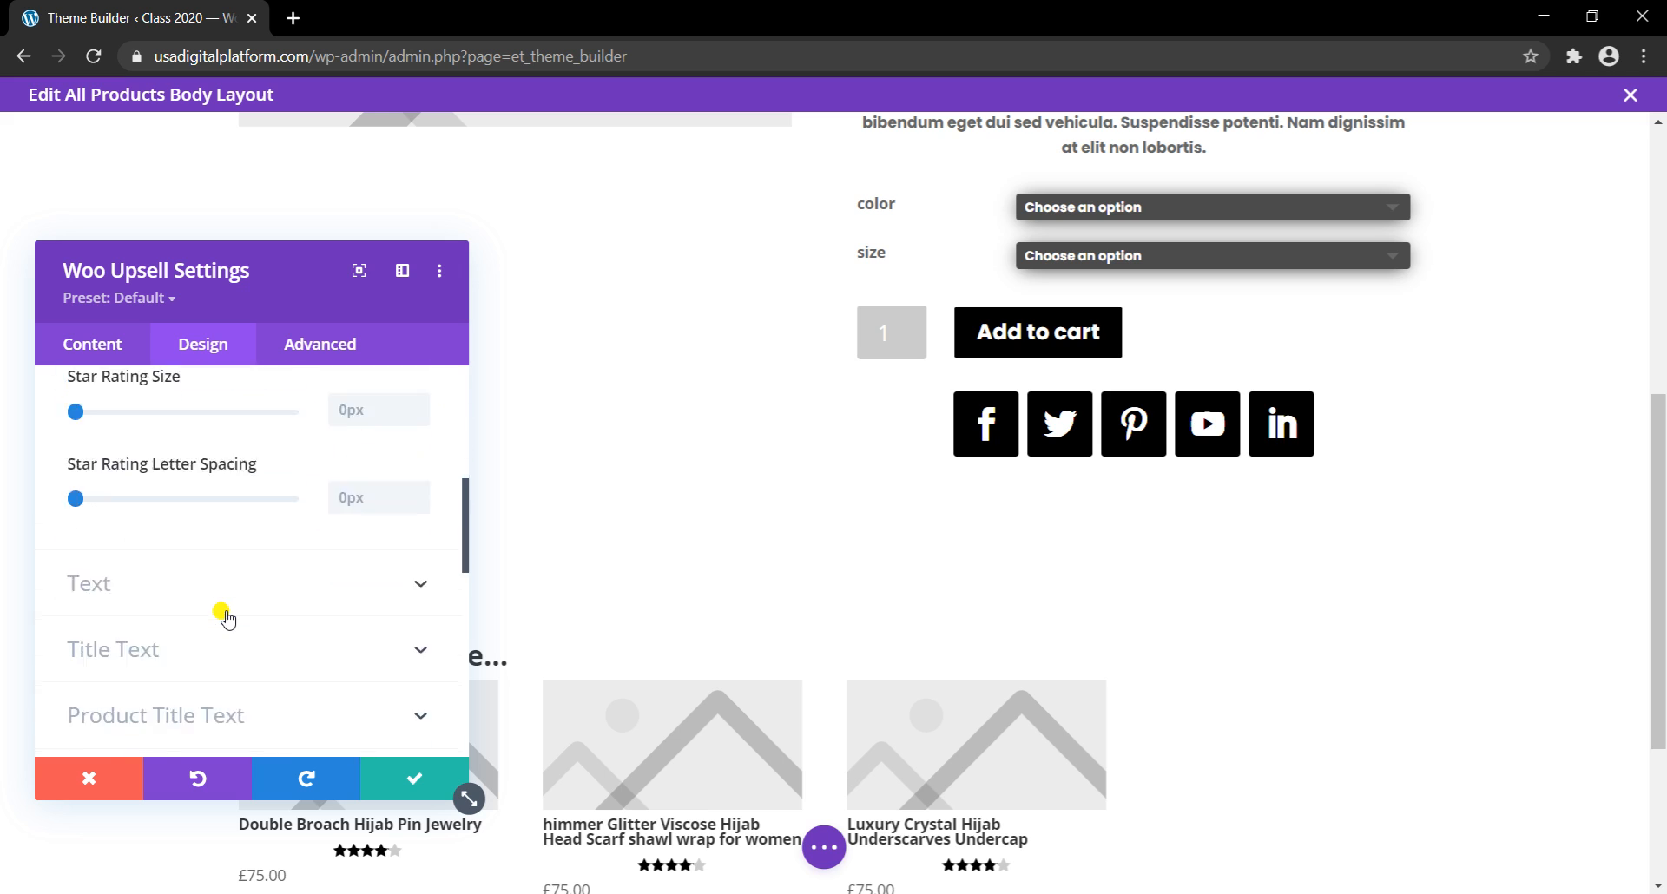
left_click(247, 545)
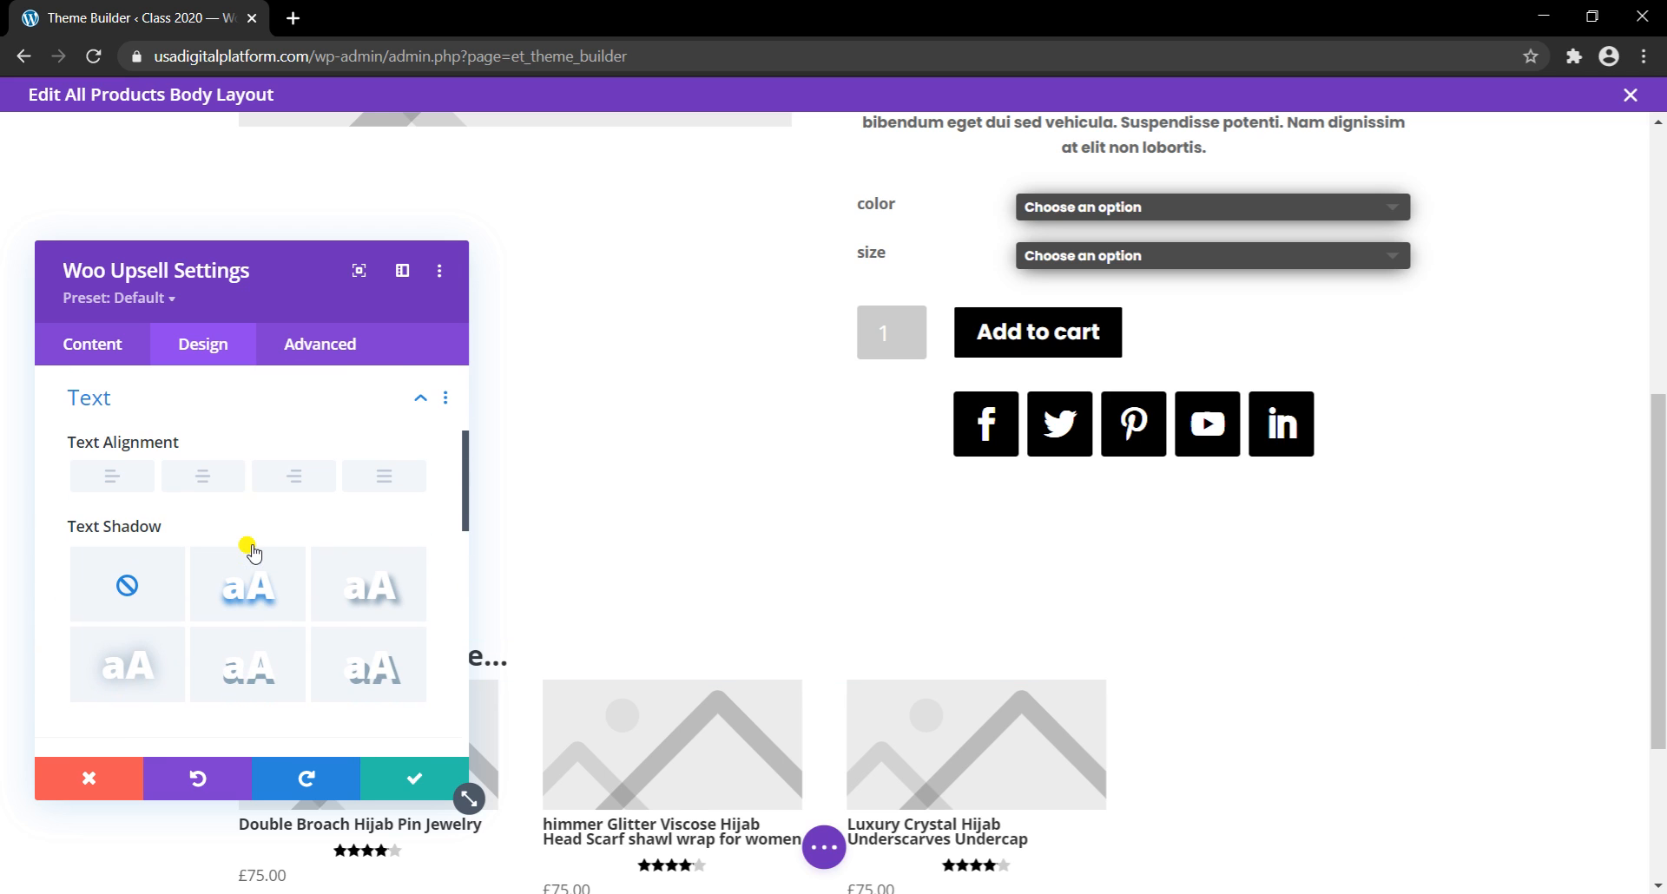
left_click(202, 474)
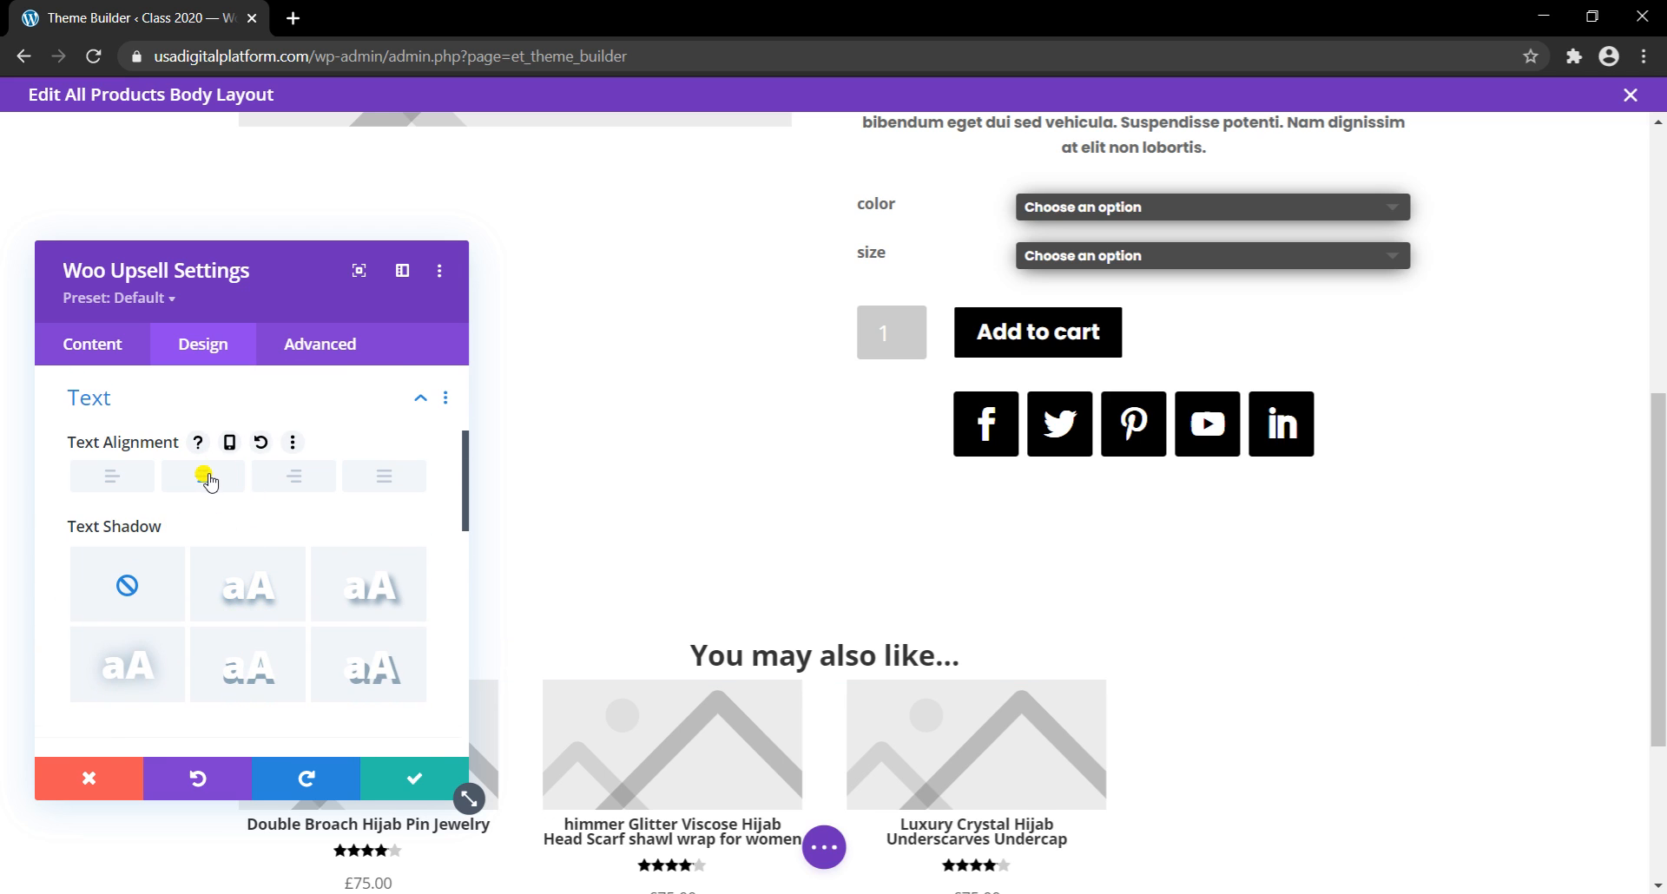
Step: Set the Woo Upsell module's price text to the purple palette color and center it
scroll(206, 486, "down", 5)
left_click(211, 483)
scroll(211, 521, "down", 3)
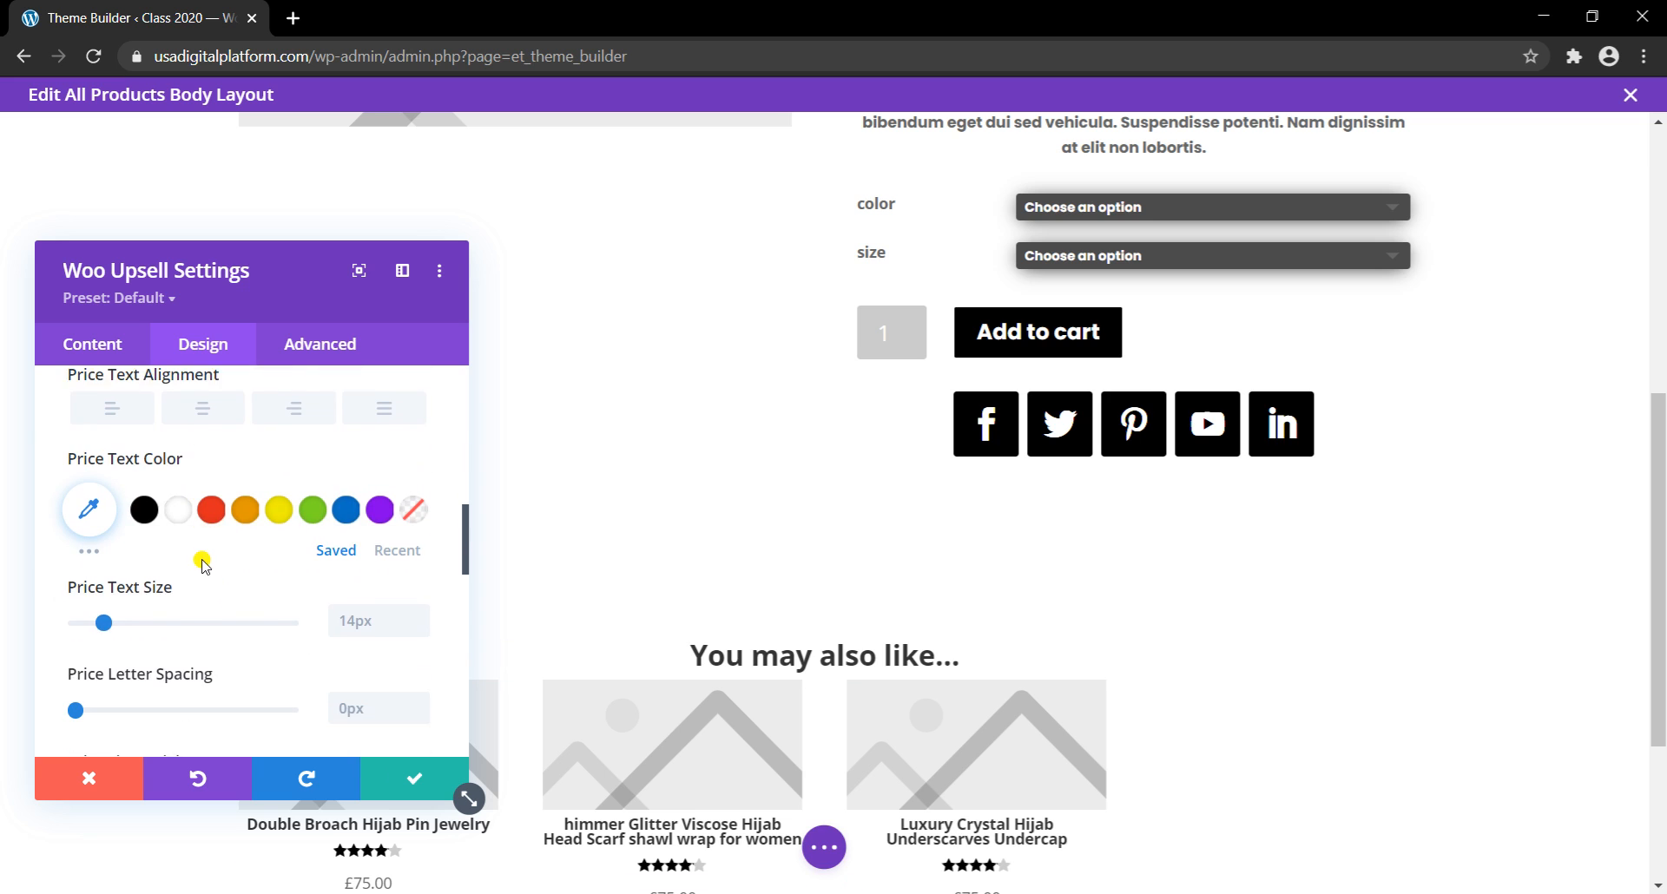
left_click(144, 503)
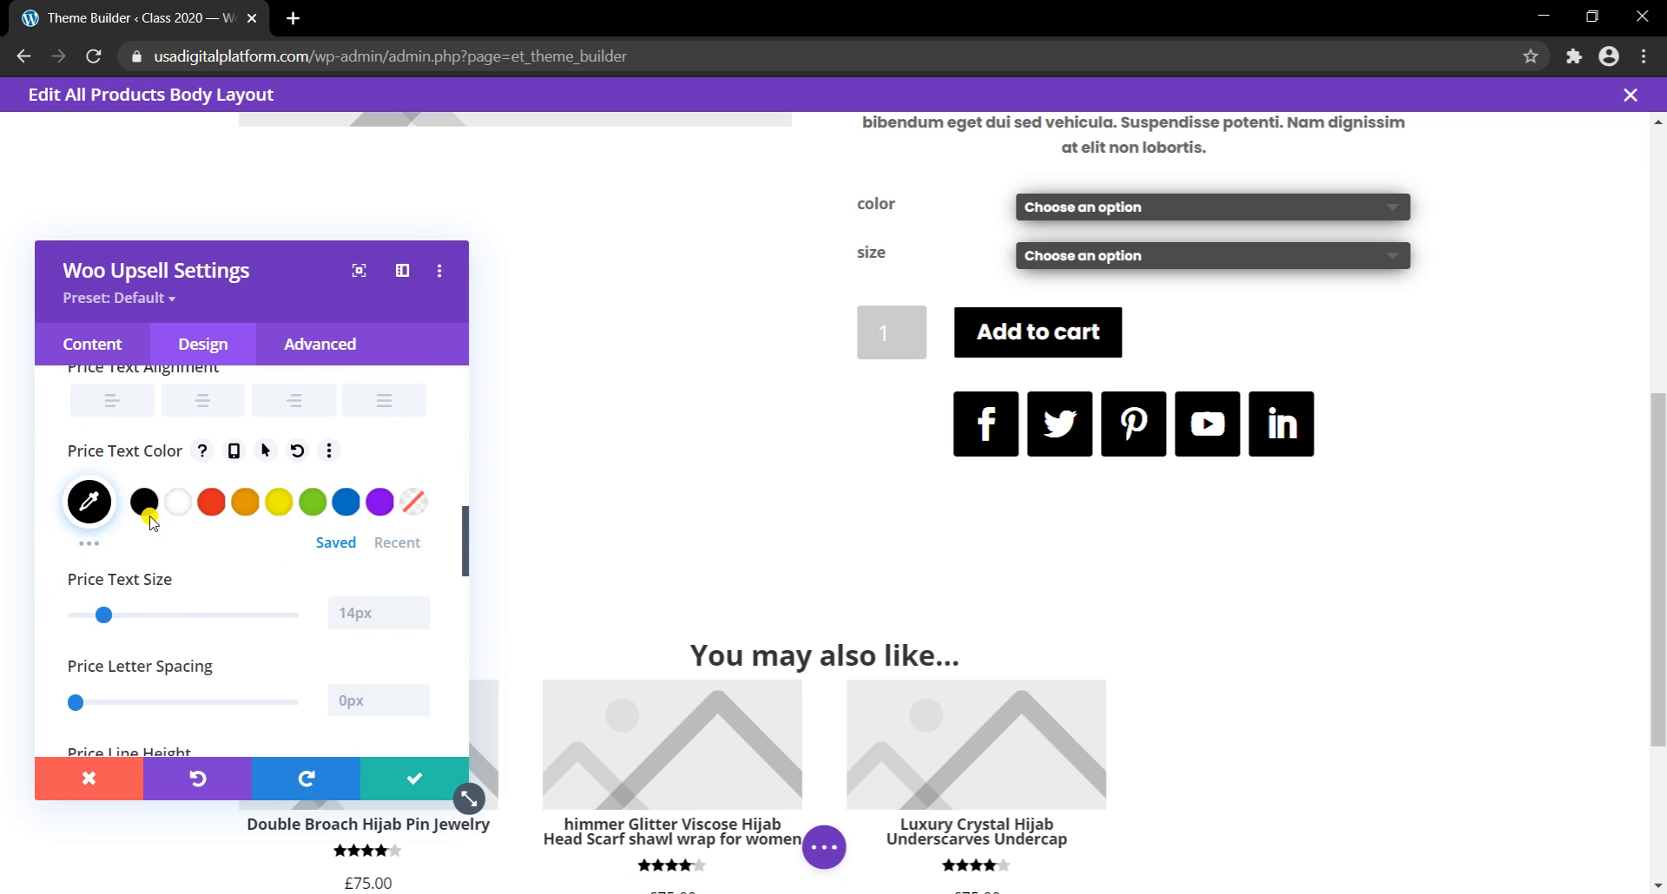
left_click(377, 503)
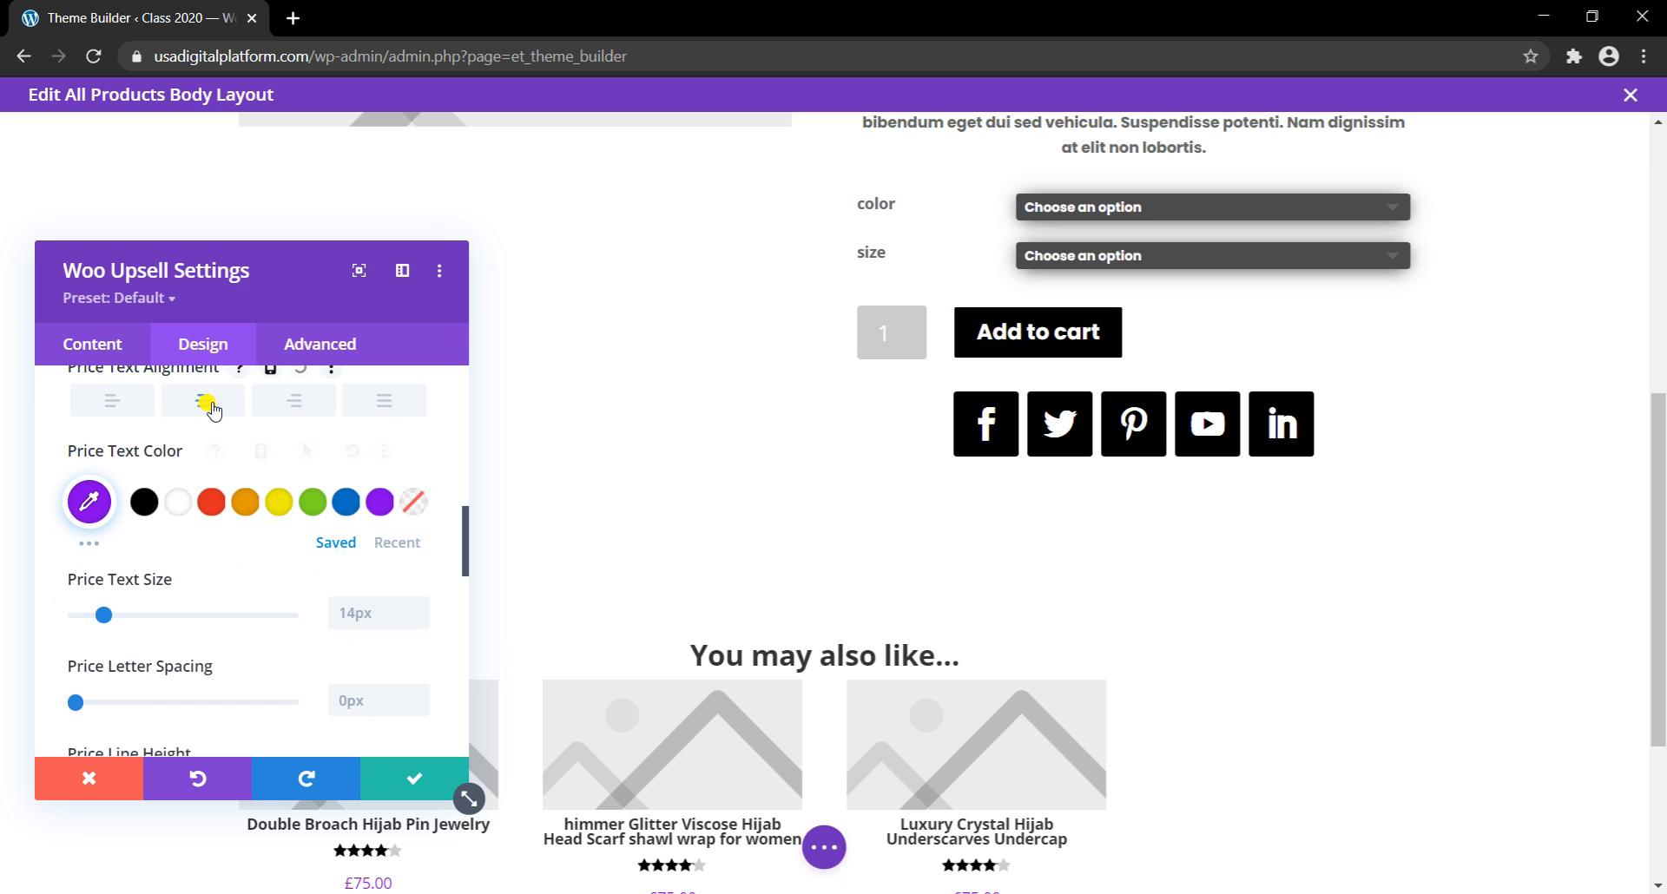
Step: Set the upsell price font to Poppins with a bolder weight and save the module settings
scroll(616, 653, "down", 3)
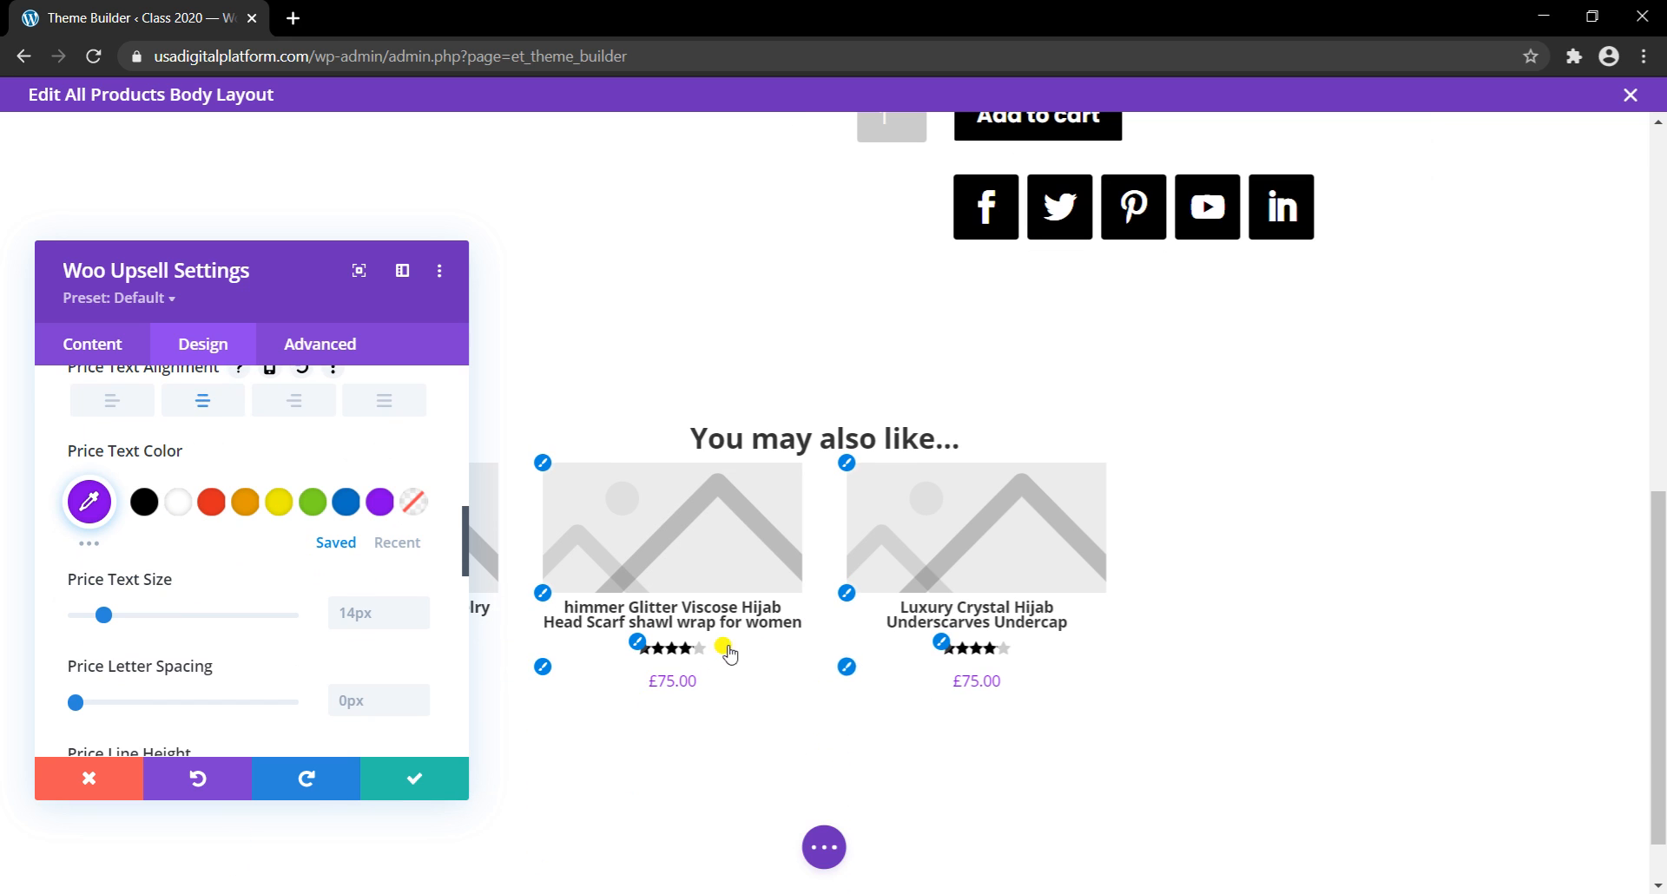
scroll(335, 667, "up", 5)
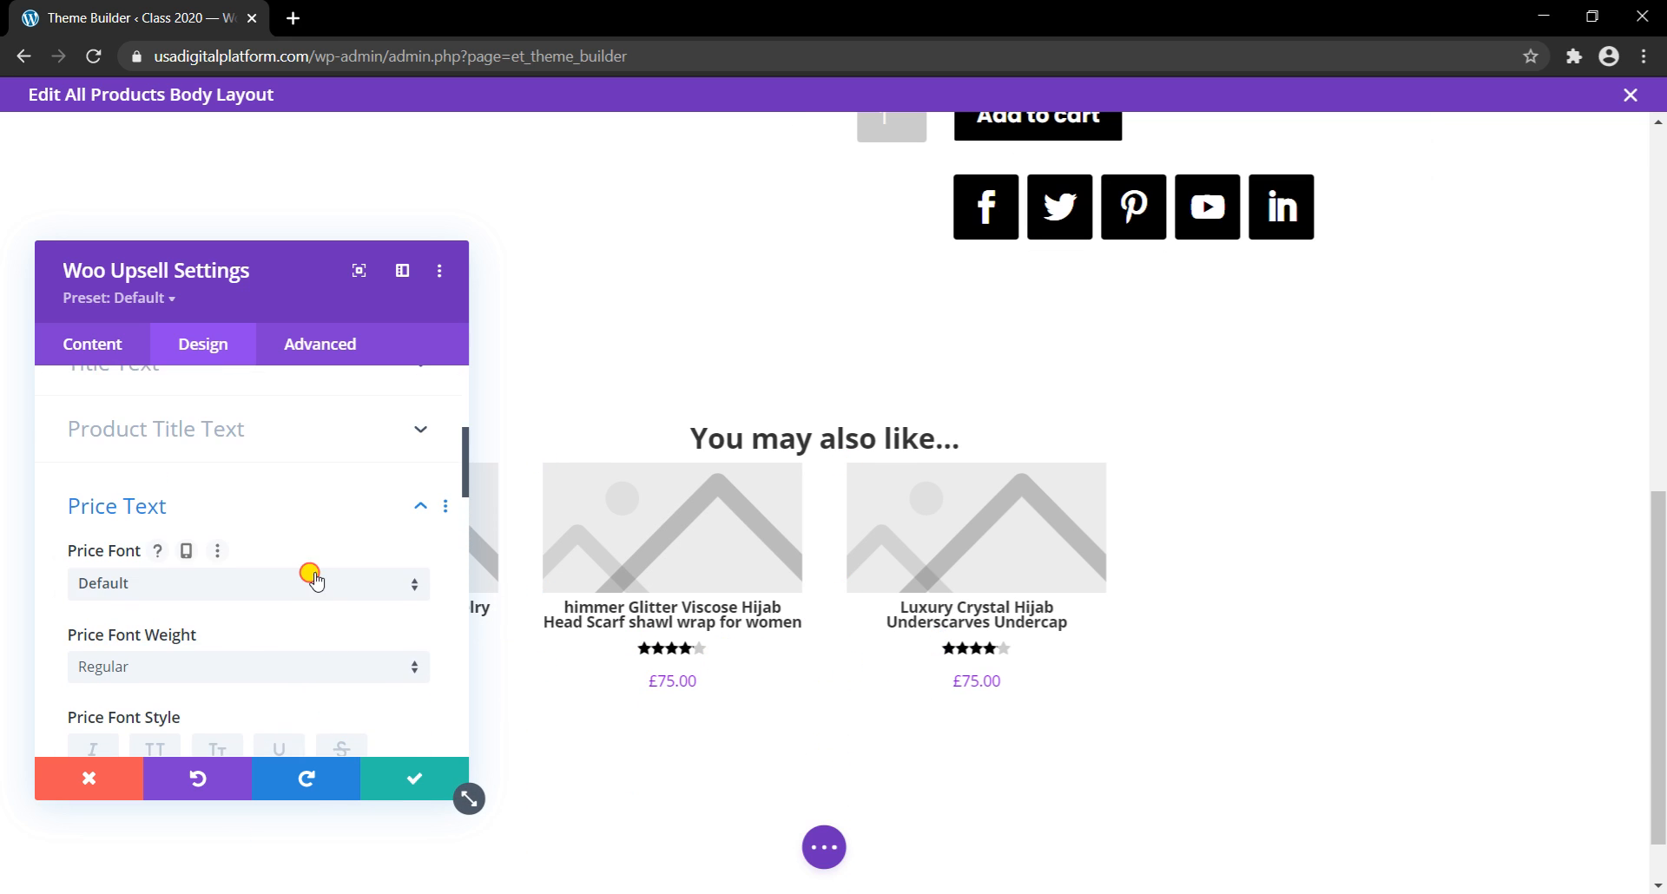
left_click(313, 578)
left_click(238, 288)
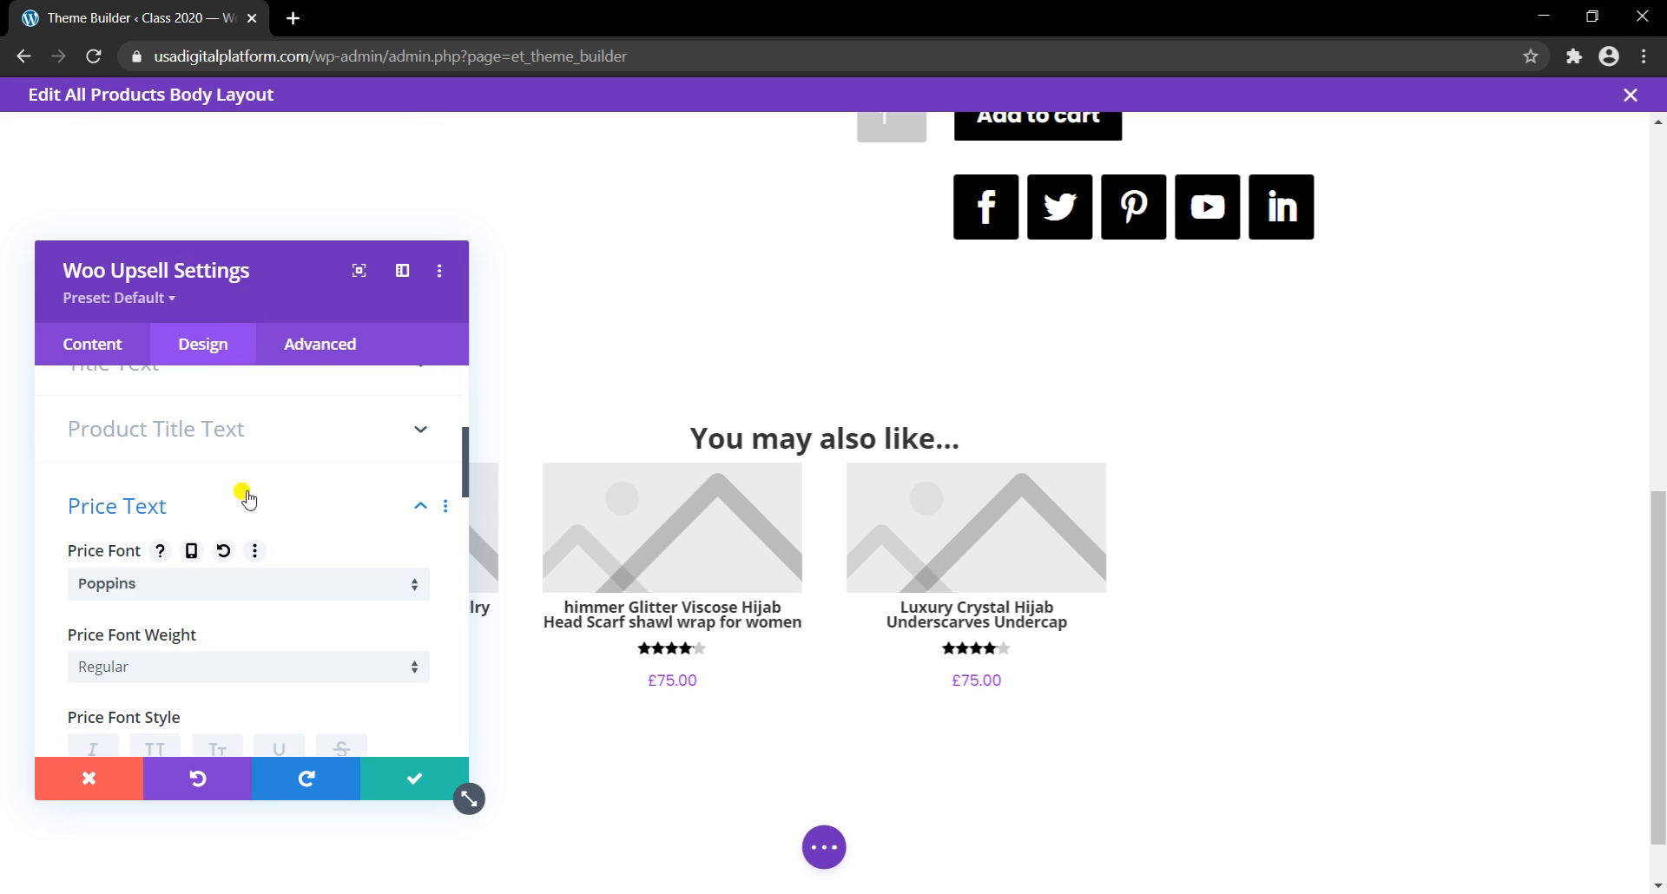
left_click(221, 664)
left_click(194, 677)
left_click(382, 777)
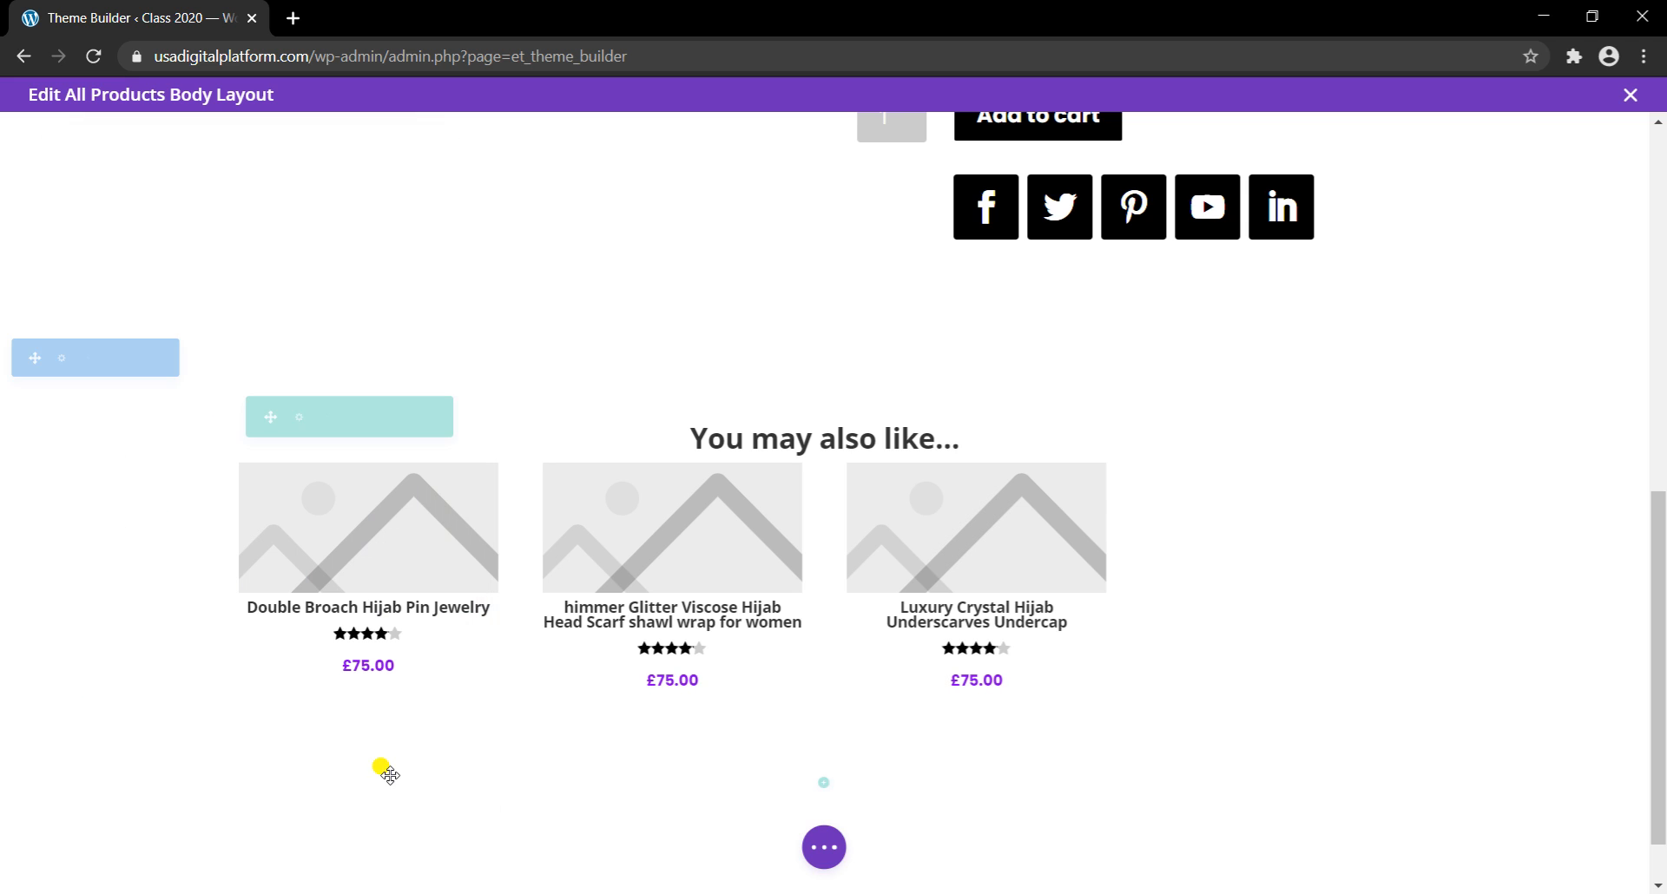
Step: Check the finished All Products body layout, save it and close the layout editor
scroll(708, 668, "up", 10)
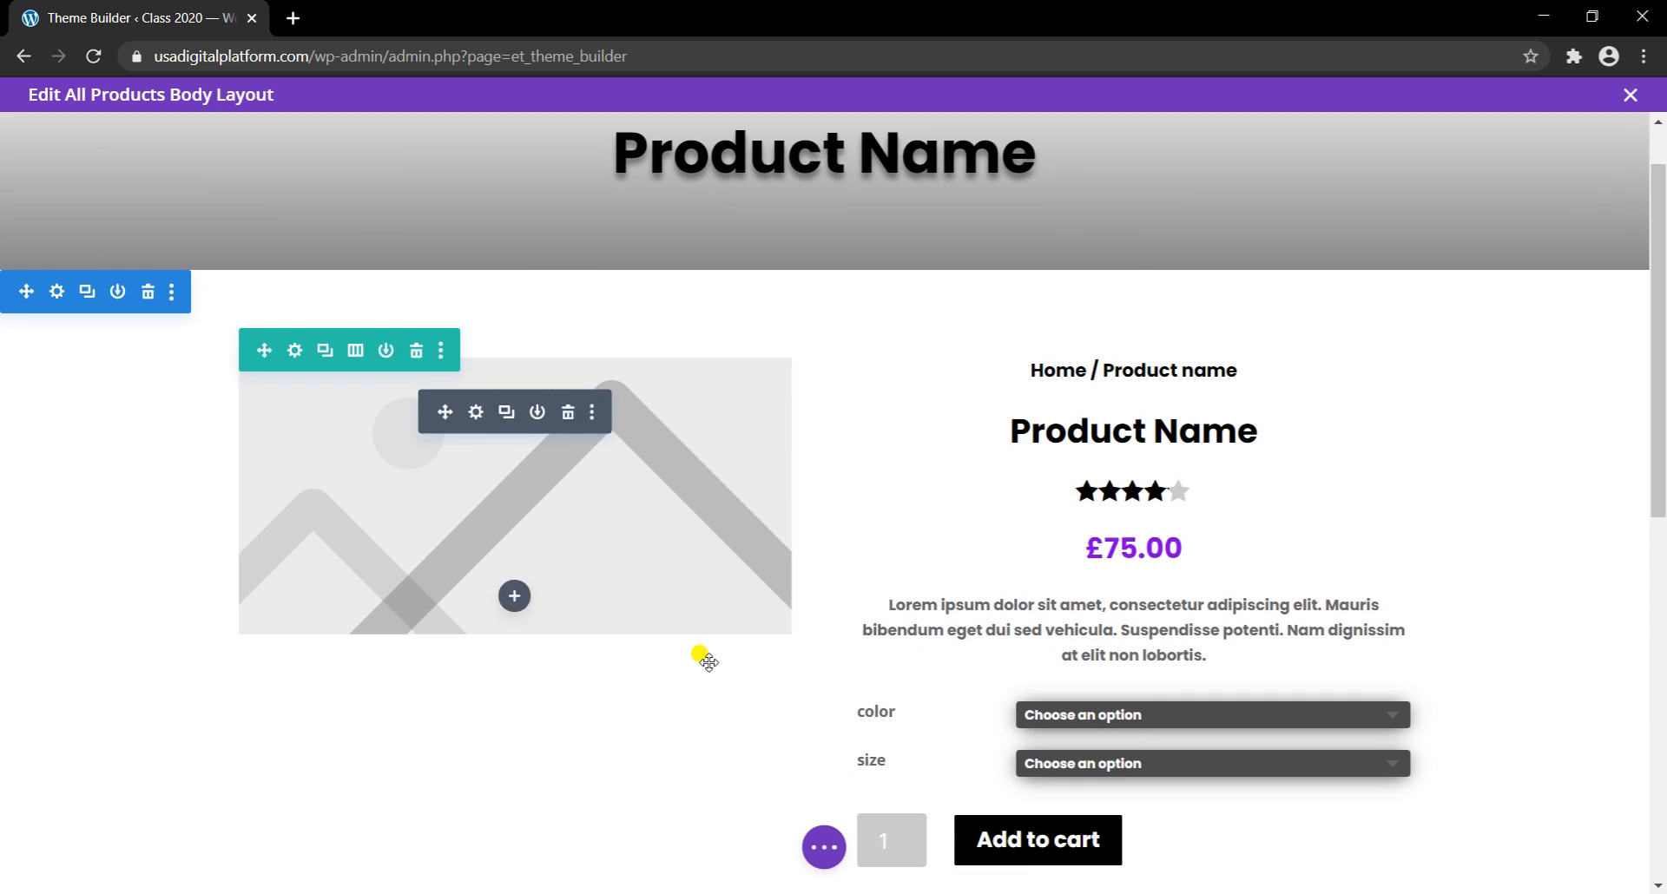
scroll(703, 660, "down", 3)
scroll(746, 661, "up", 3)
scroll(791, 660, "down", 4)
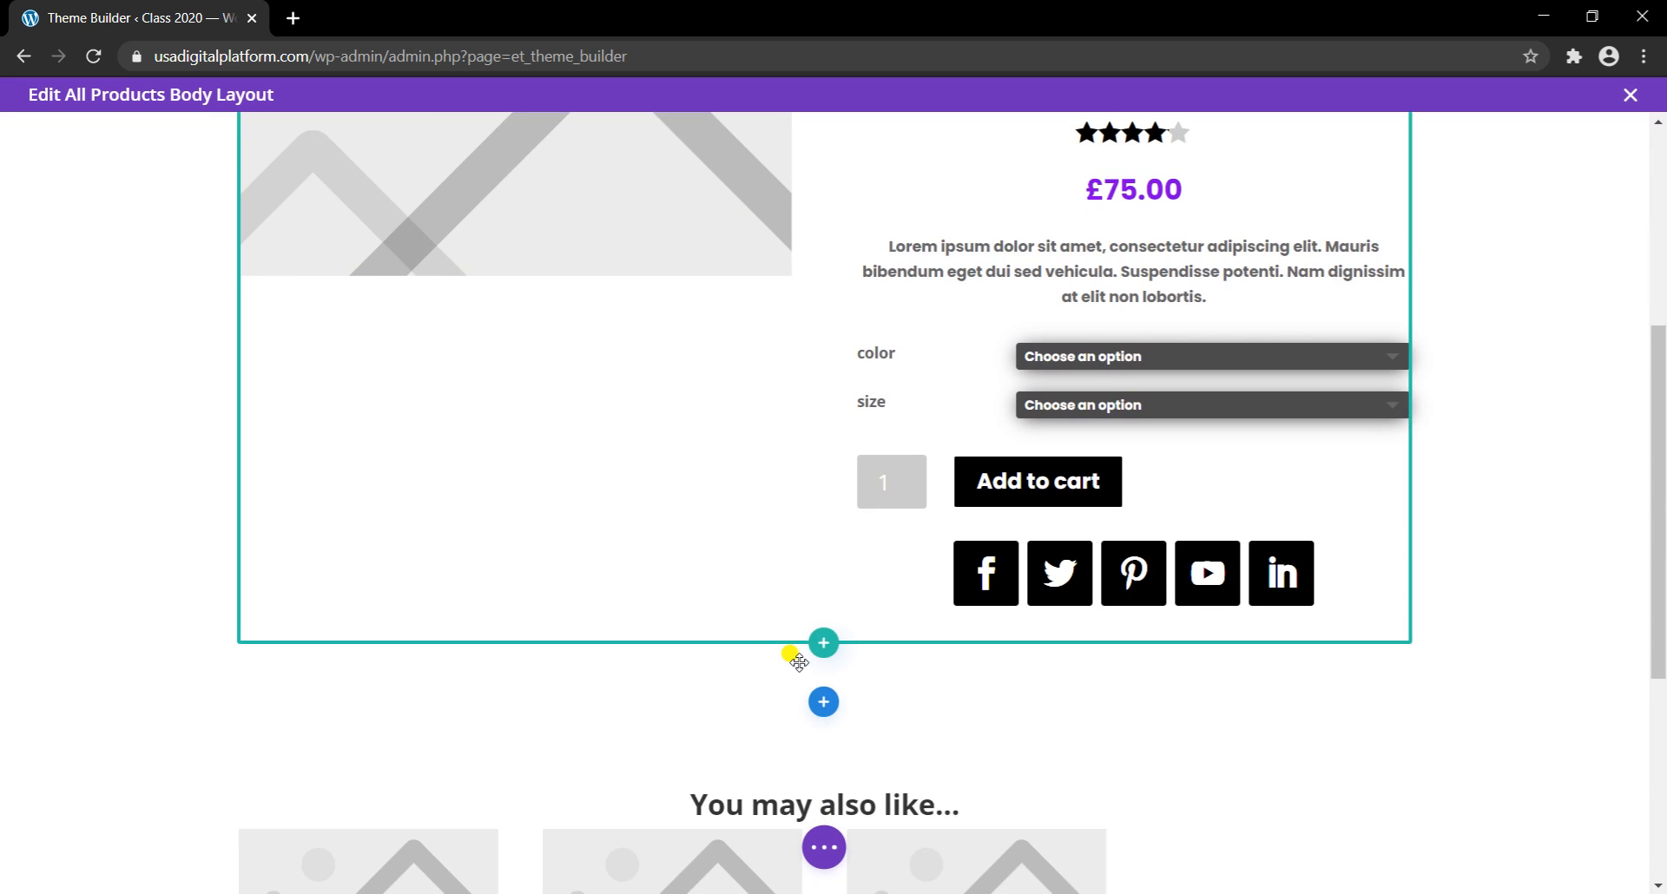
scroll(799, 662, "down", 3)
left_click(820, 844)
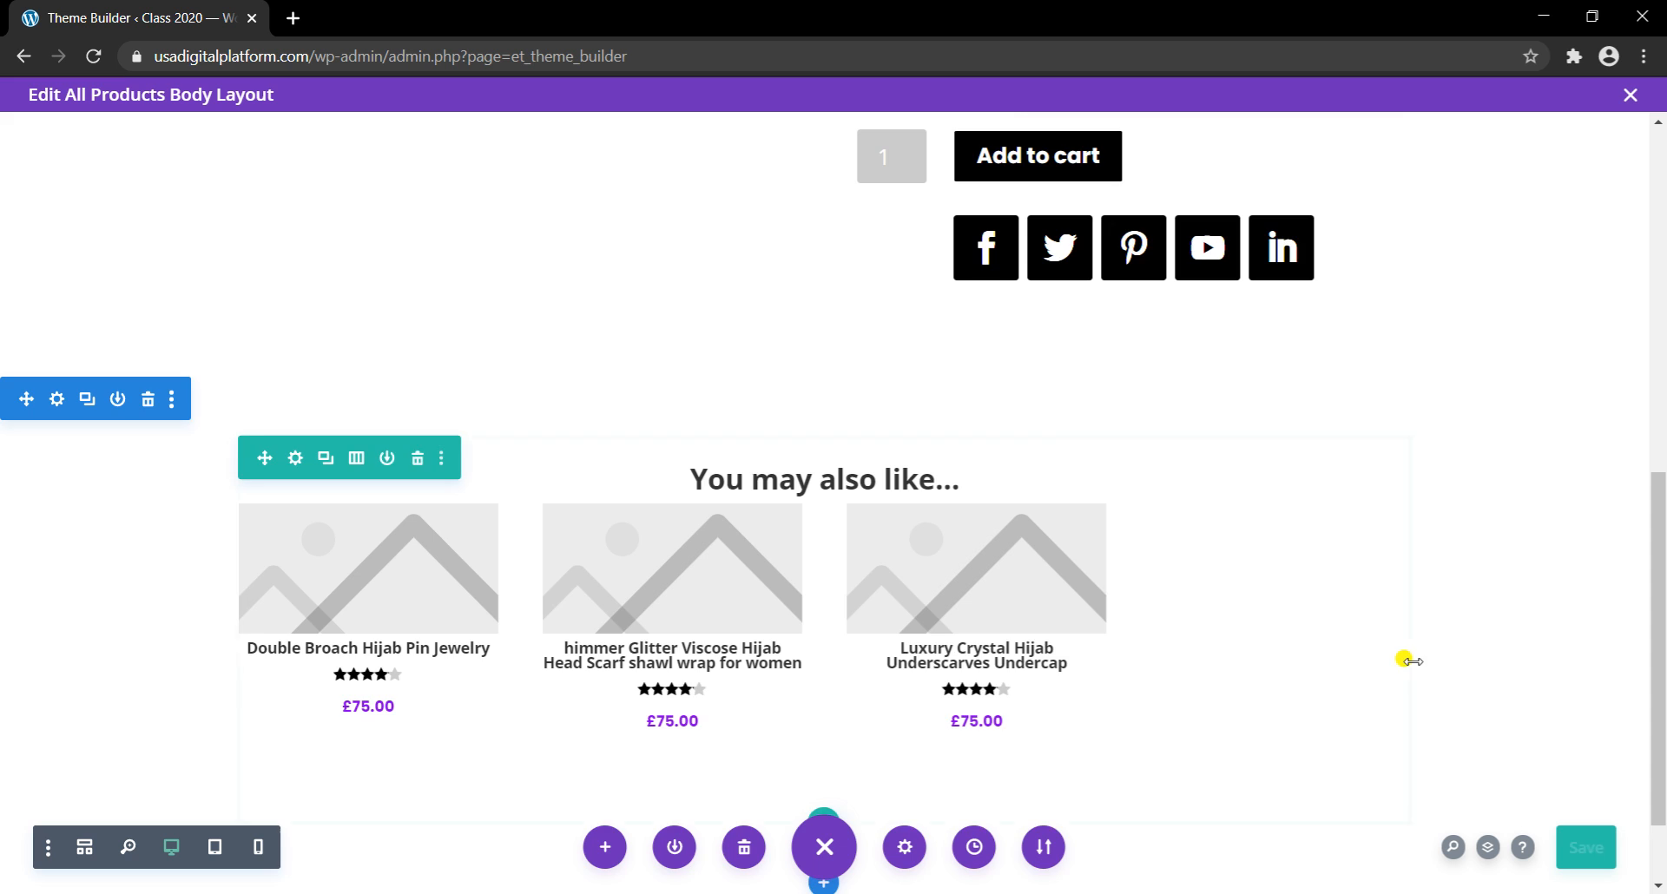
scroll(1411, 660, "up", 6)
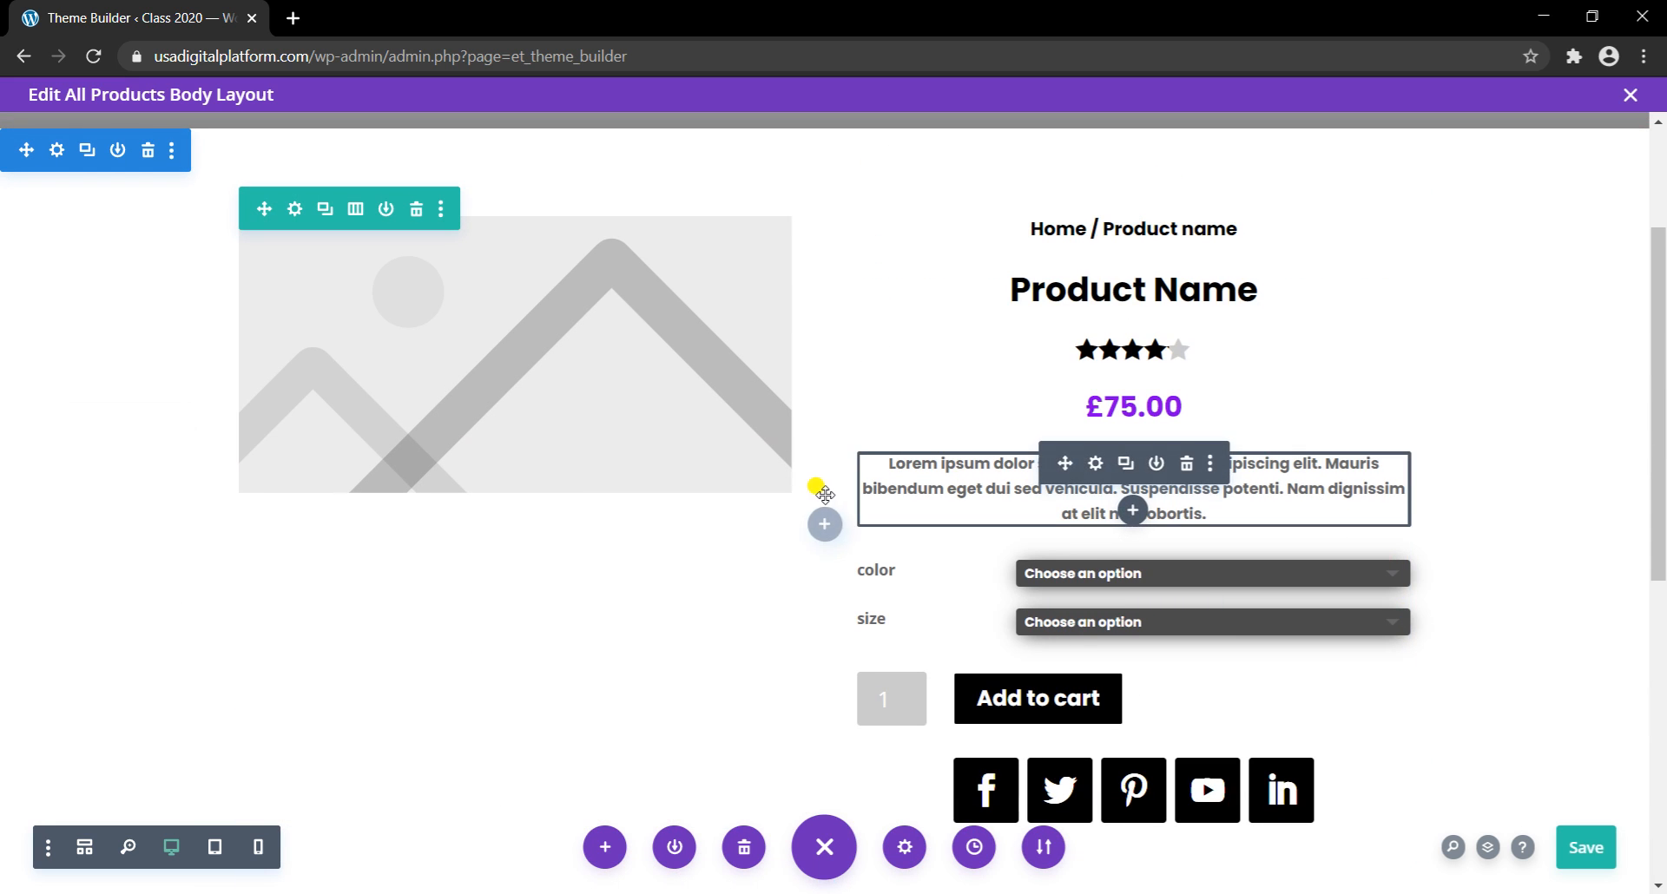
left_click(1629, 96)
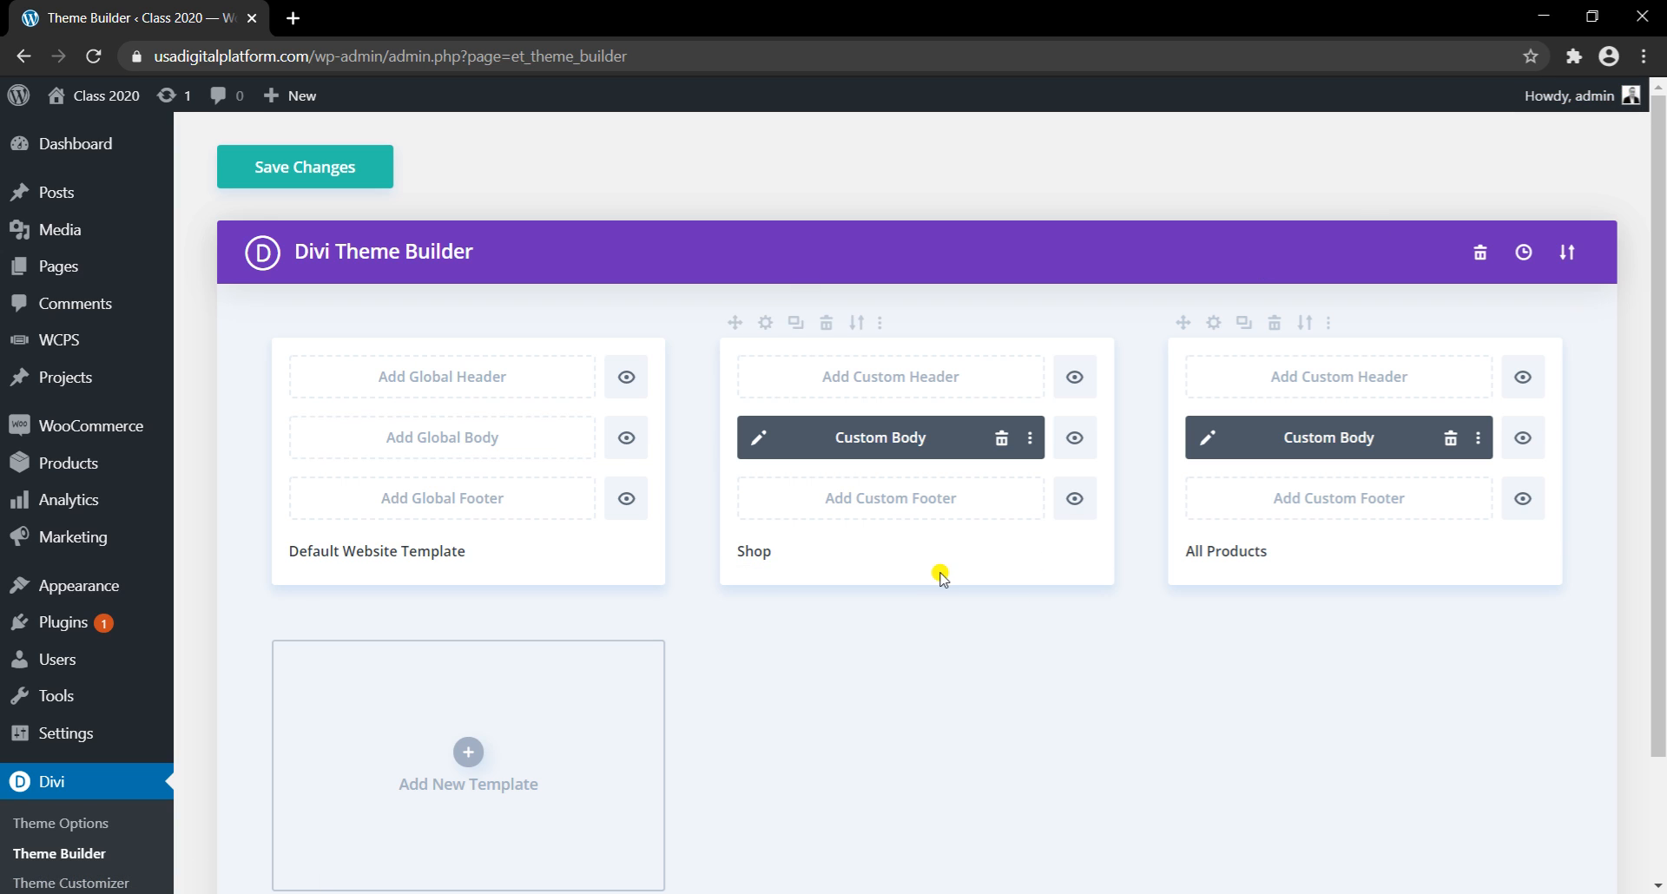
Step: Save the template changes in the Theme Builder
left_click(274, 172)
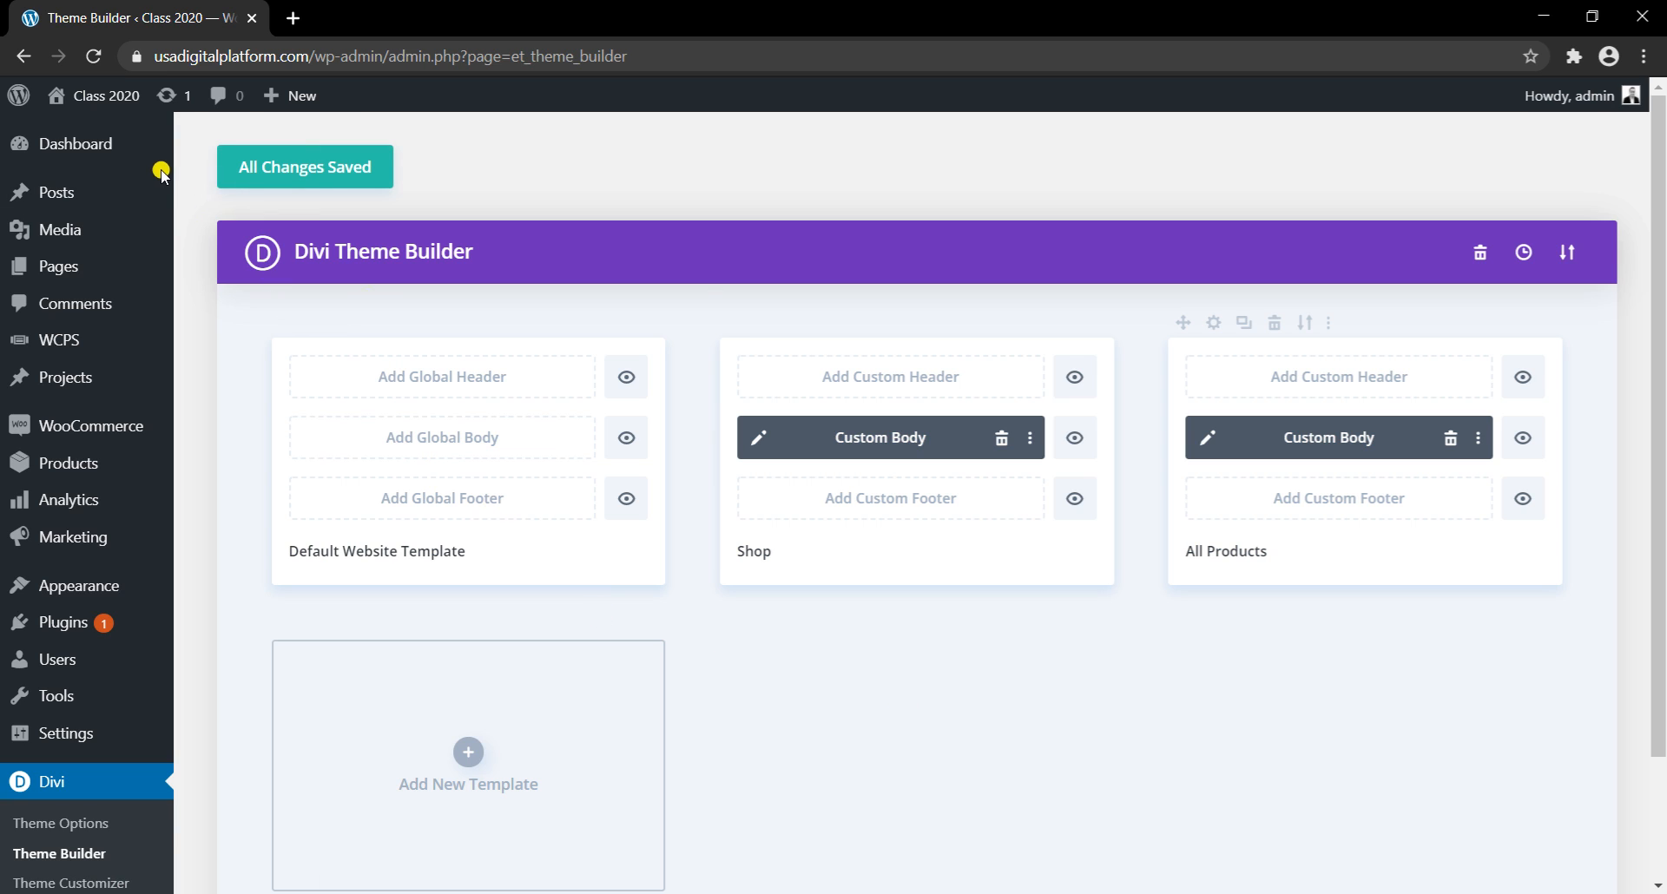
mouse_move(110, 105)
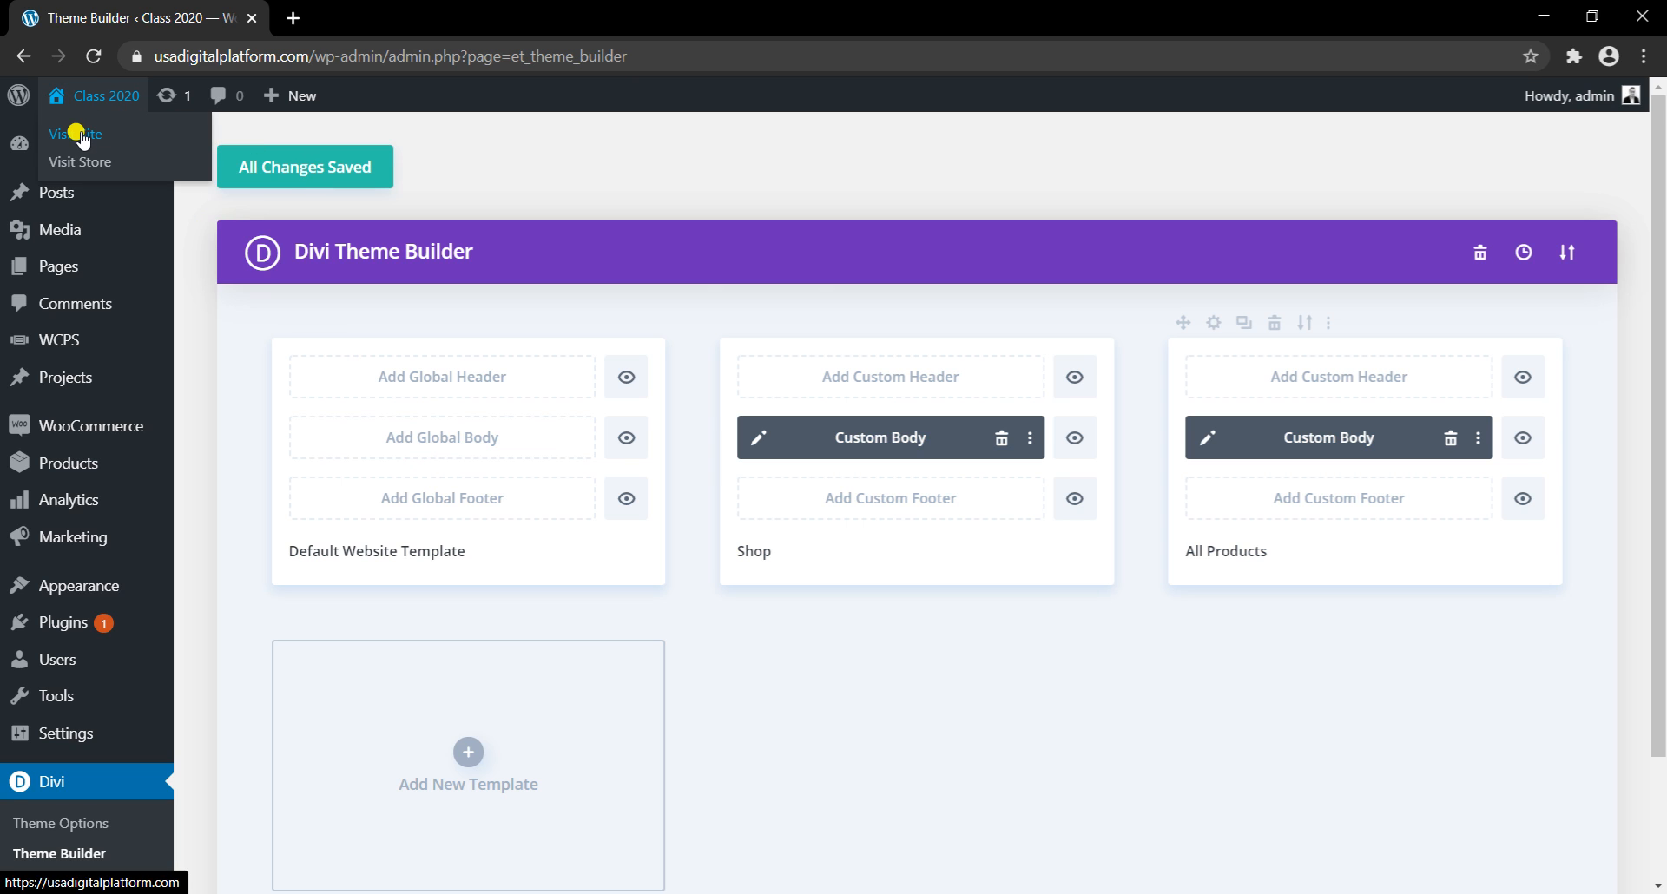
left_click(269, 170)
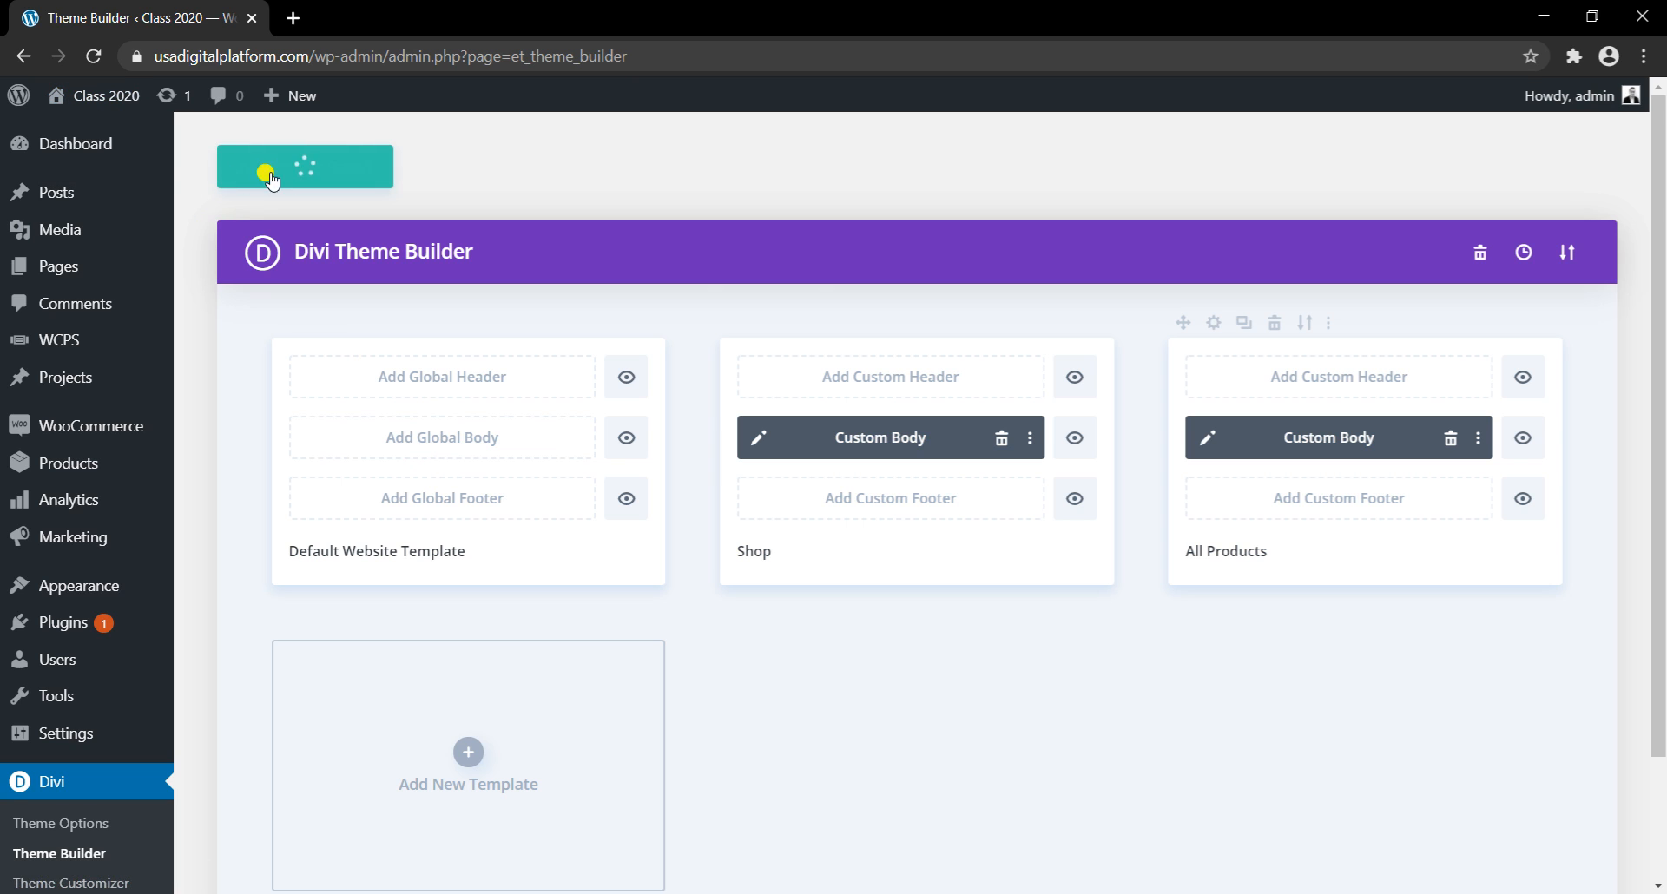
Step: Visit the live site's Shop page and review its product listing, sidebar filters, categories and promotion banner
mouse_move(69, 109)
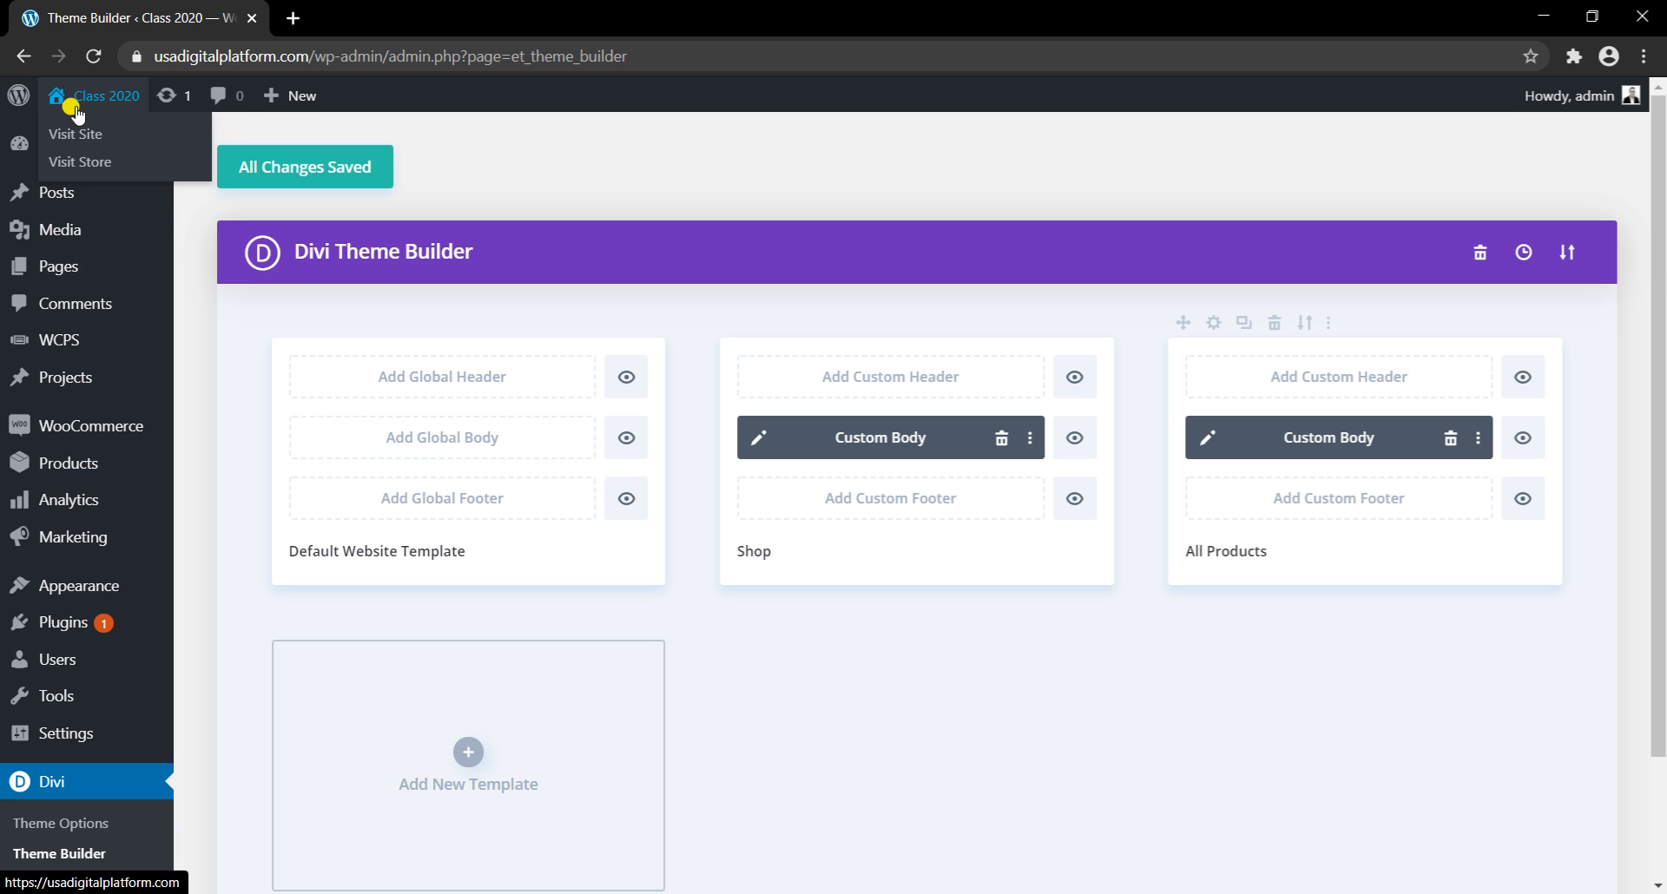
left_click(75, 108)
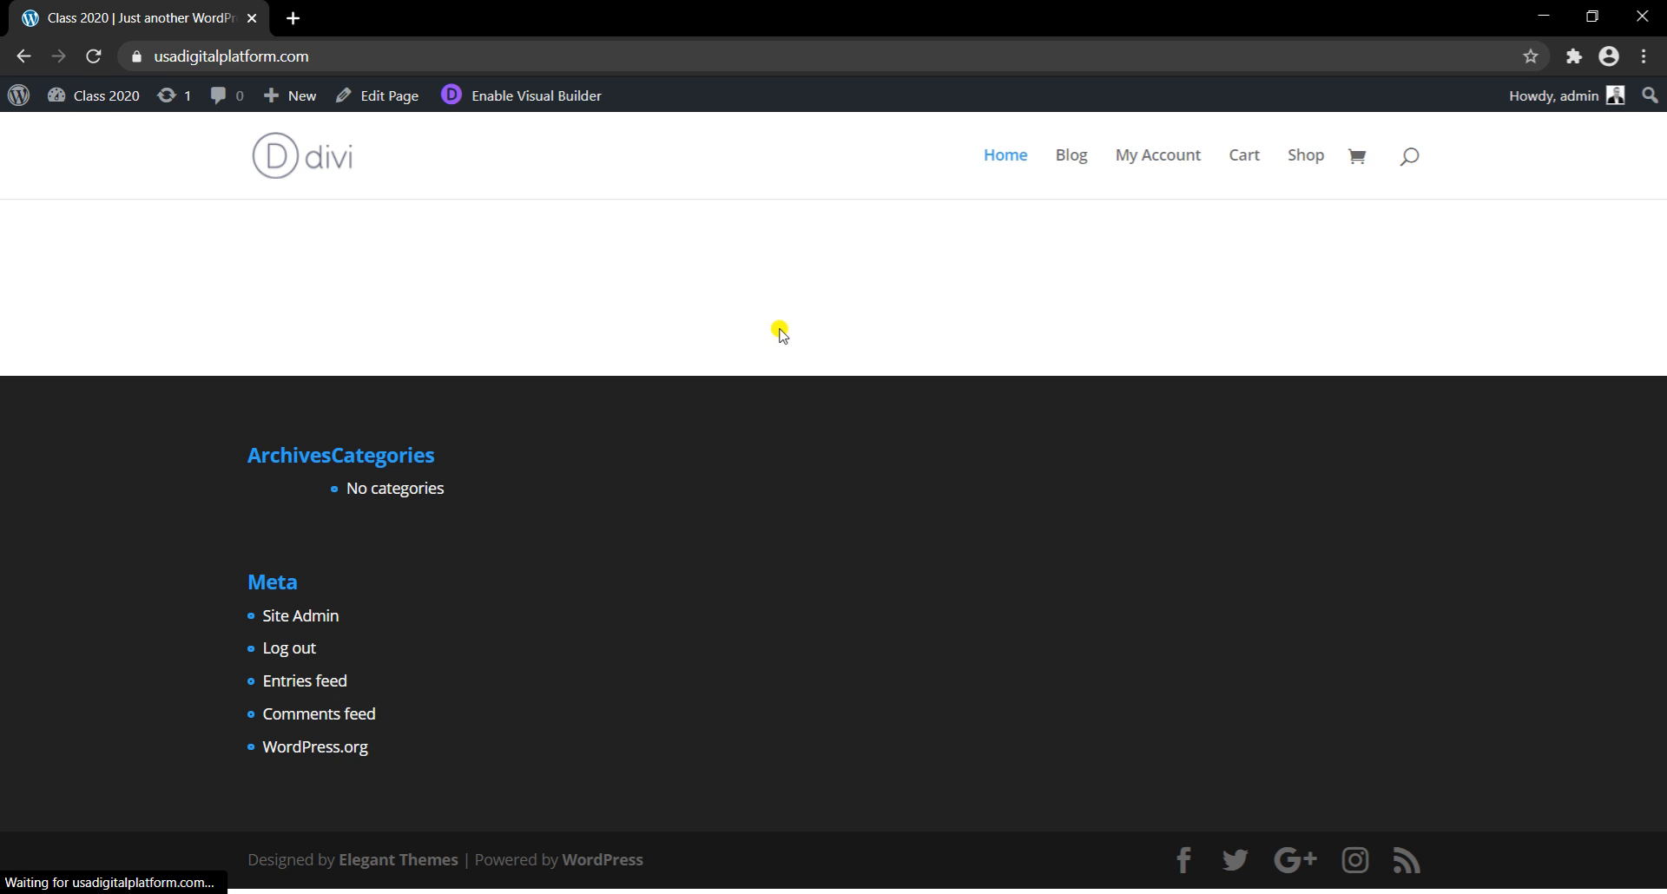
left_click(1298, 158)
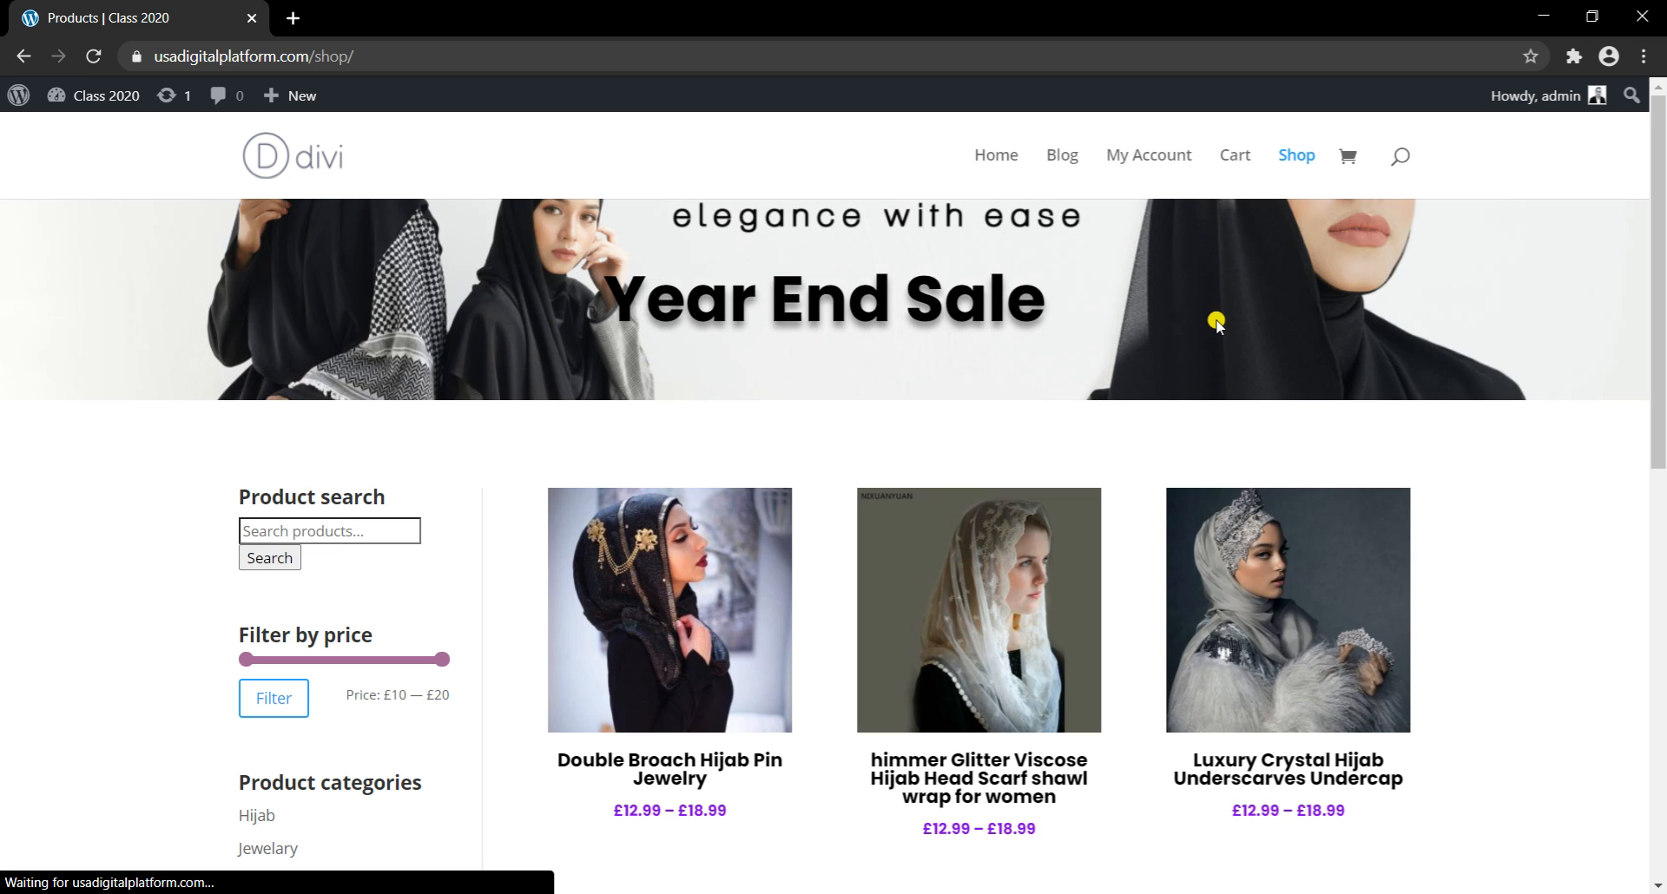
scroll(868, 391, "down", 4)
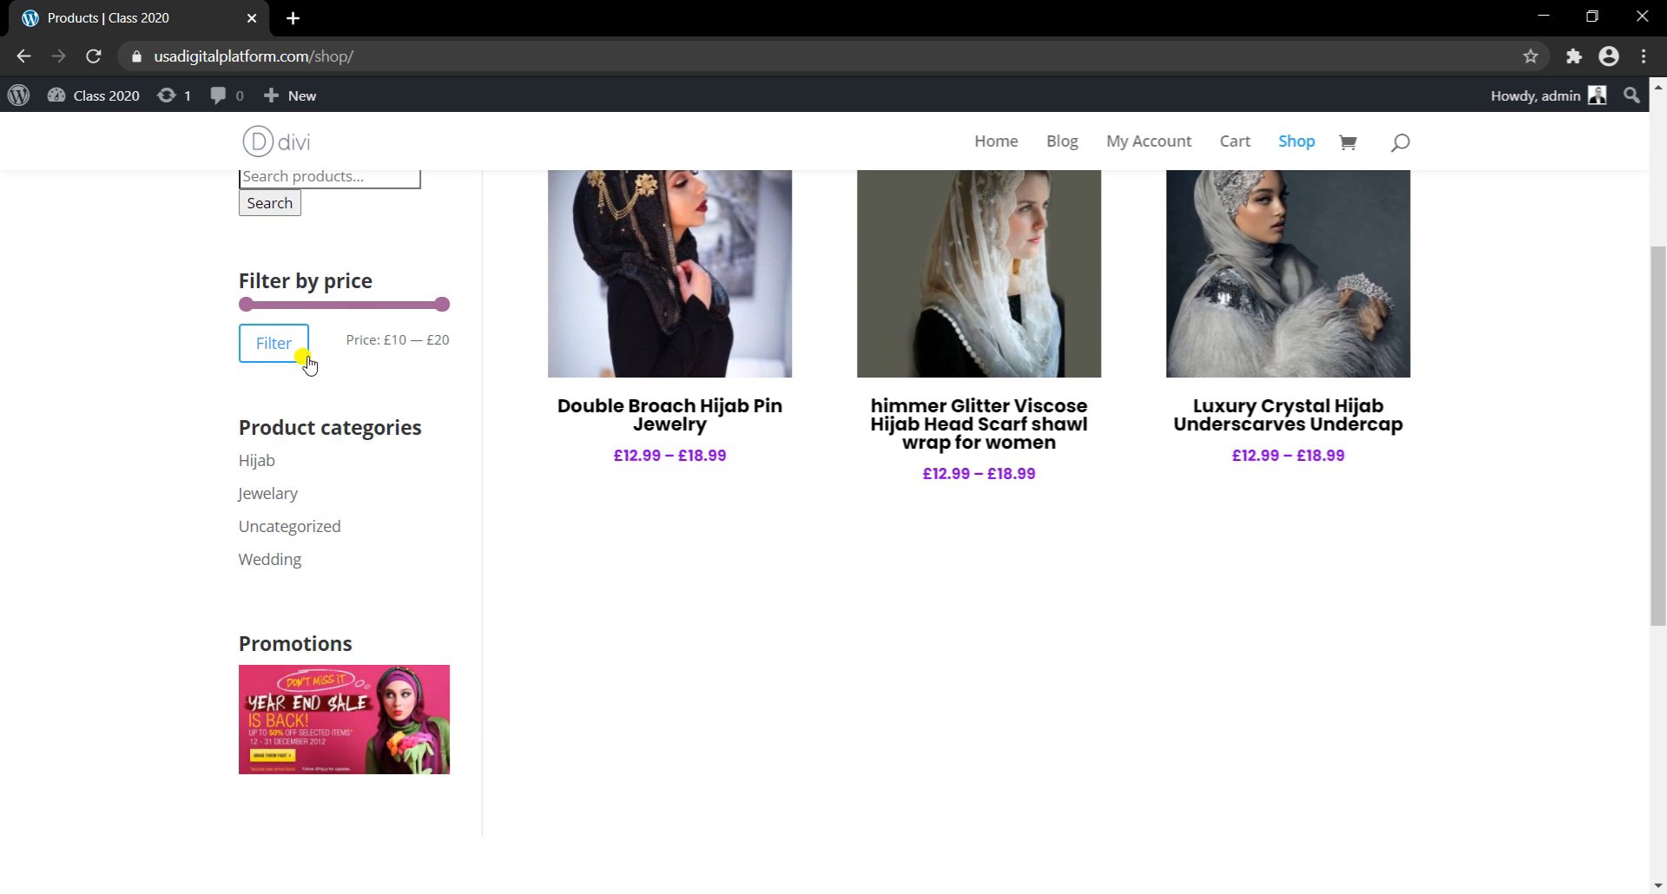
scroll(1045, 477, "up", 3)
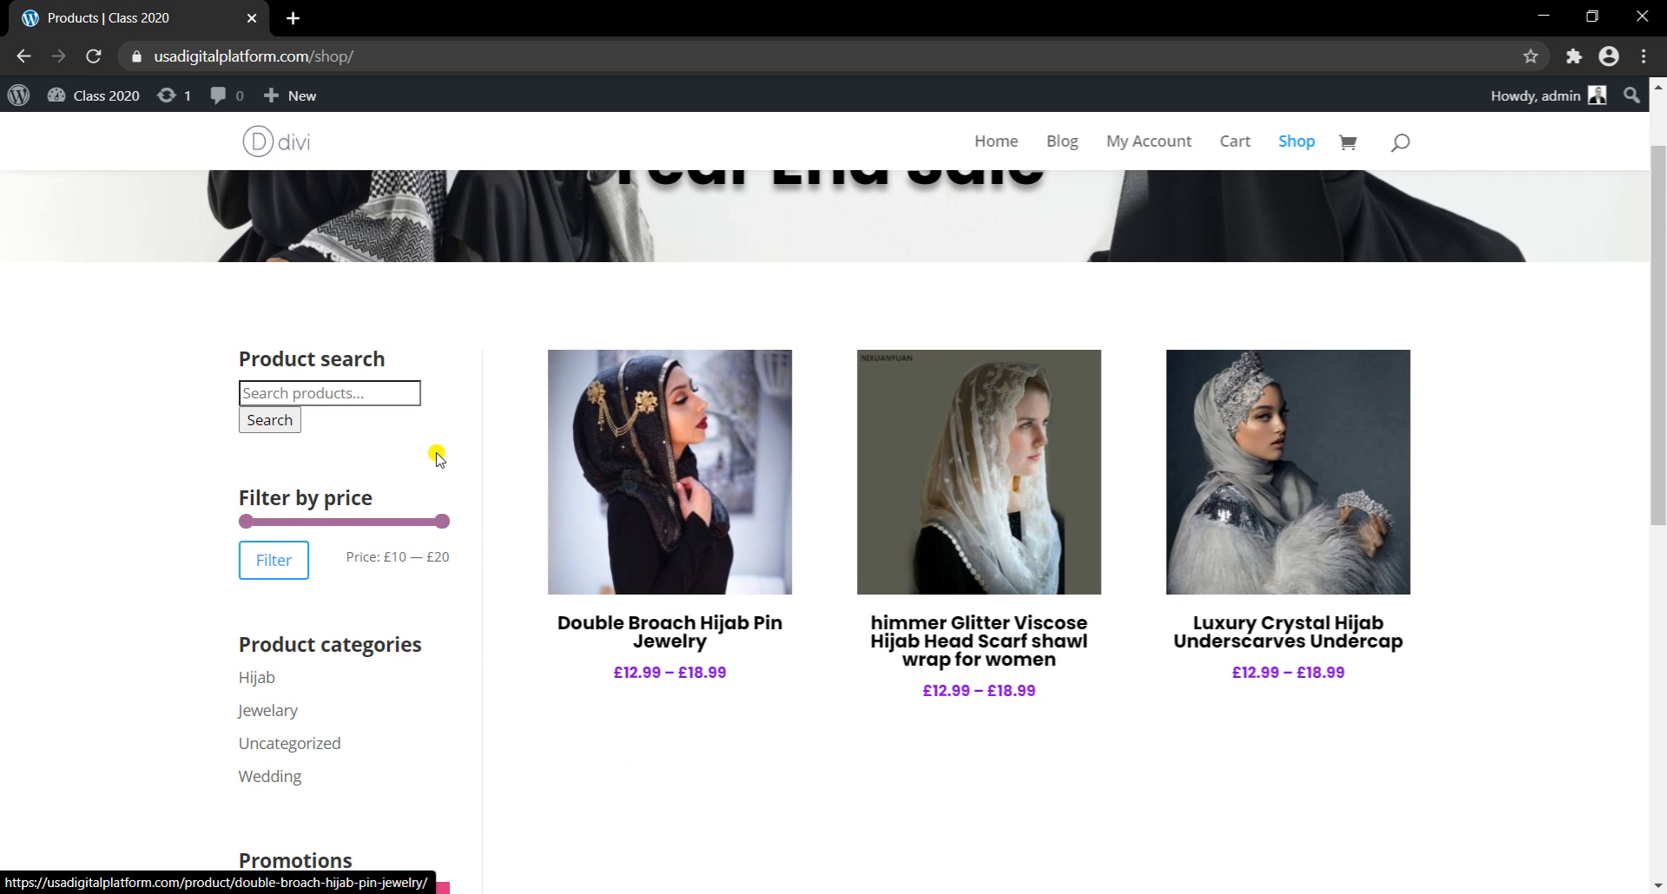
scroll(379, 754, "down", 3)
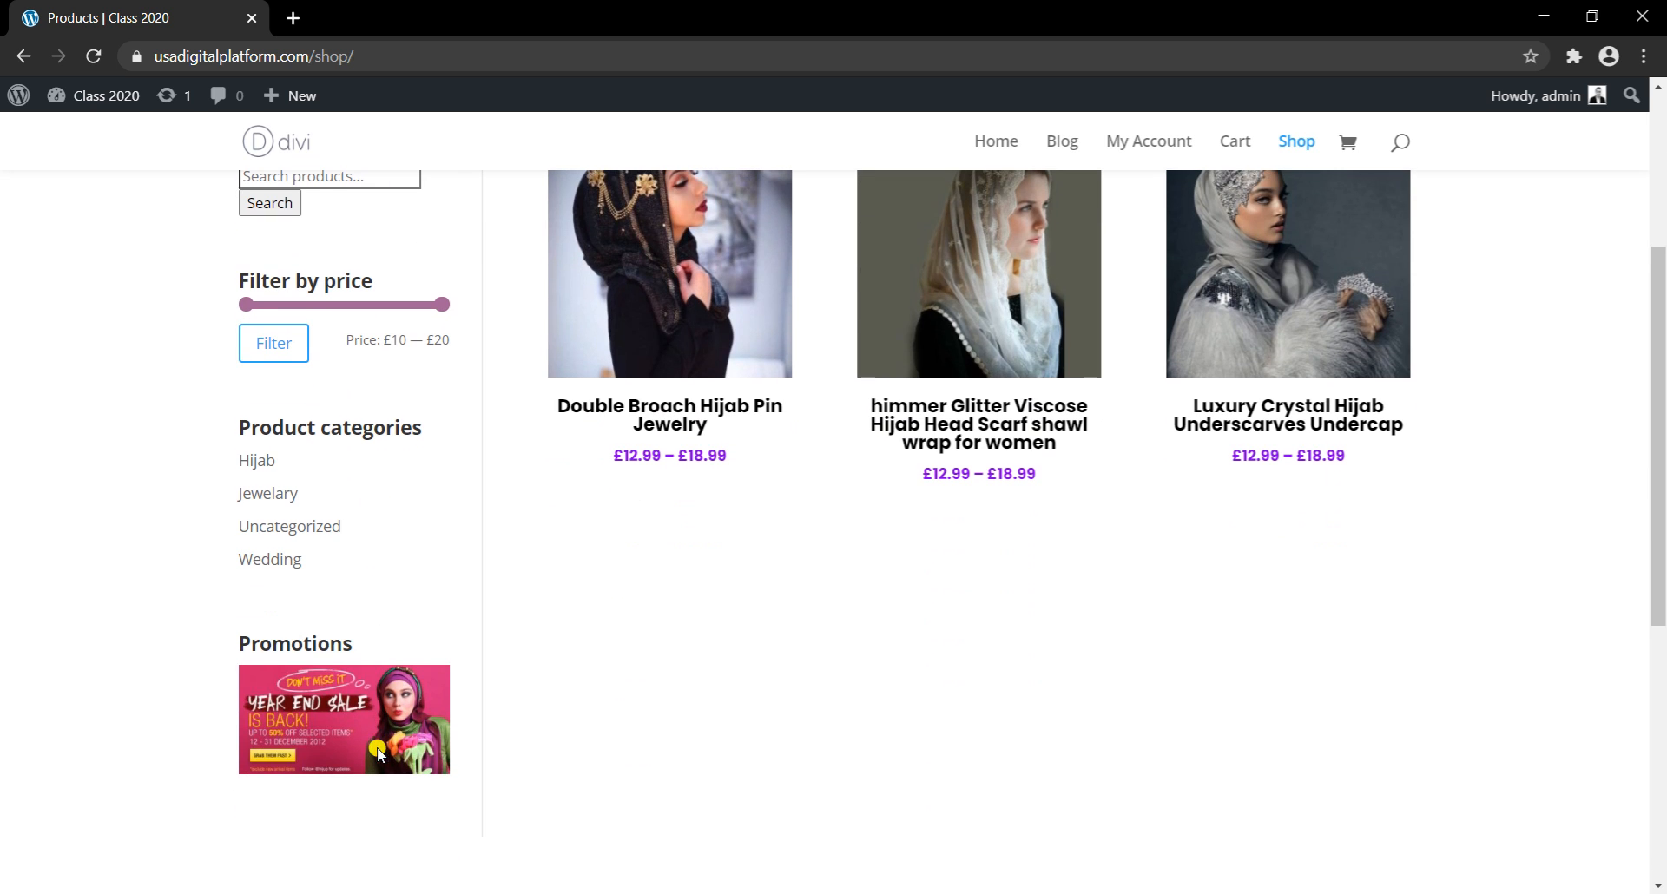
Step: In the admin's Widgets page, move the Promotions image to the start of the Sidebar area and Recent Viewed Products to its end
scroll(368, 545, "up", 4)
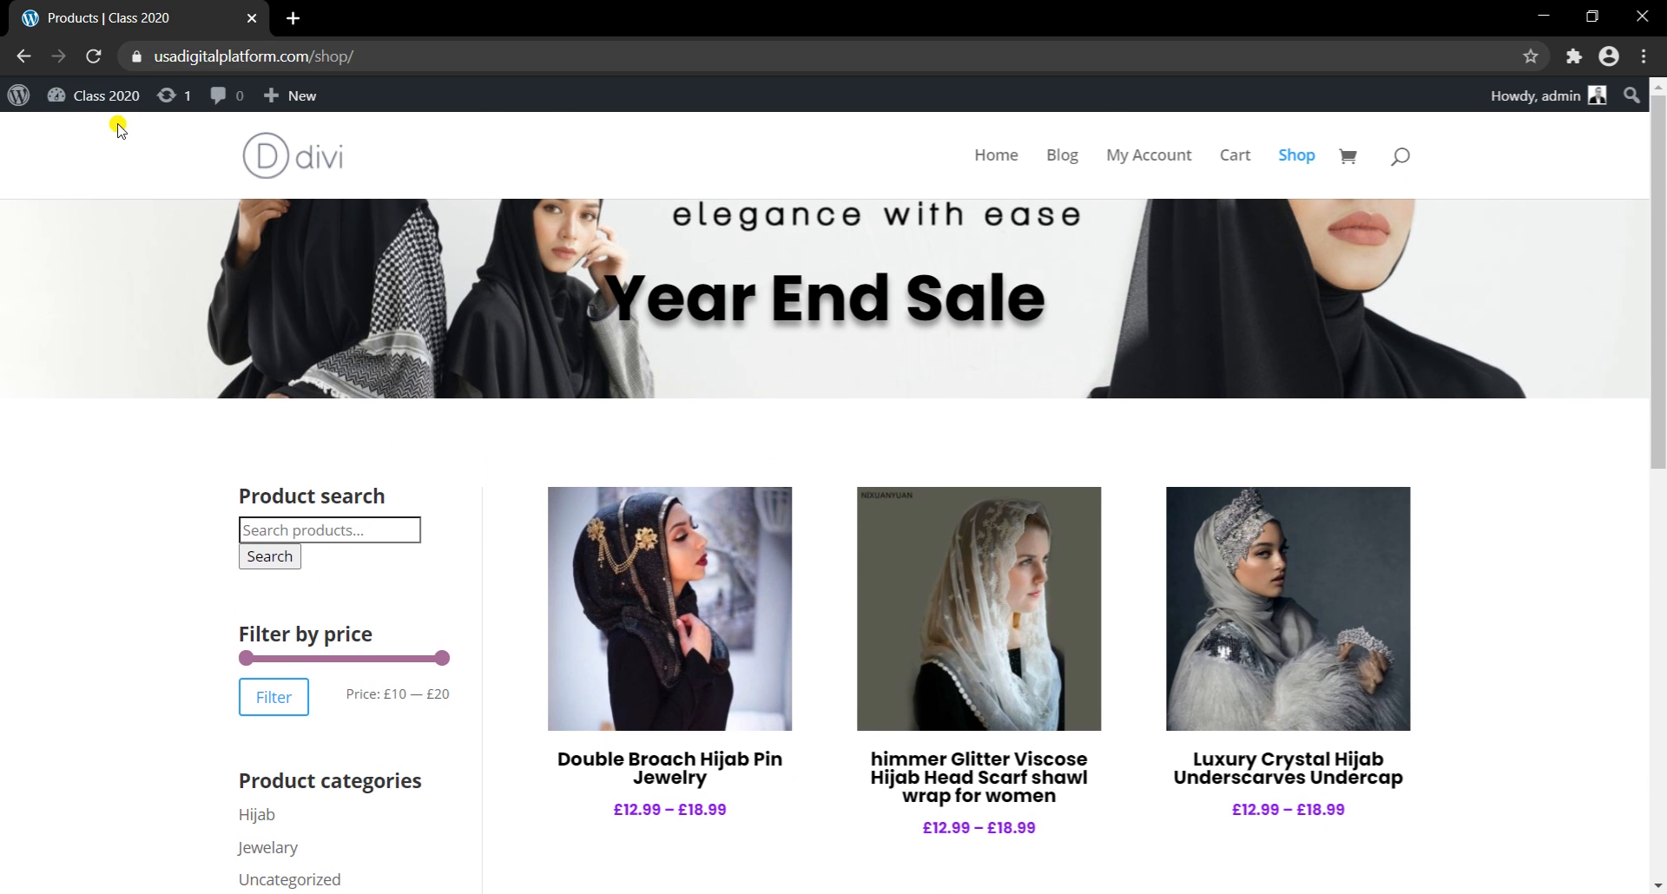
mouse_move(98, 98)
left_click(85, 134)
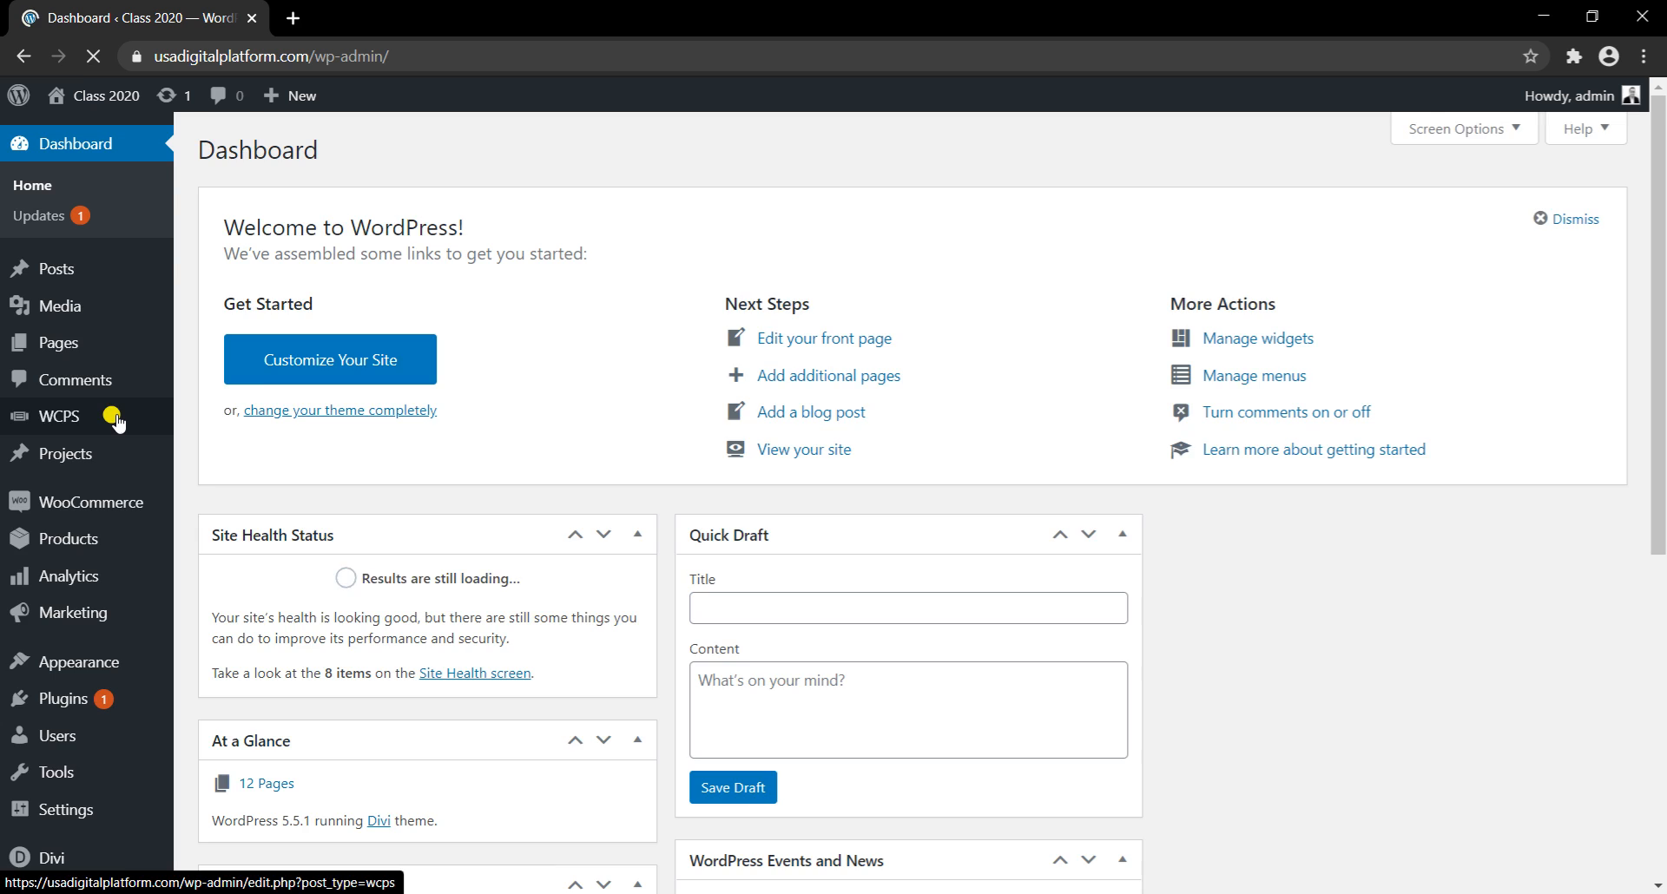
scroll(112, 421, "down", 5)
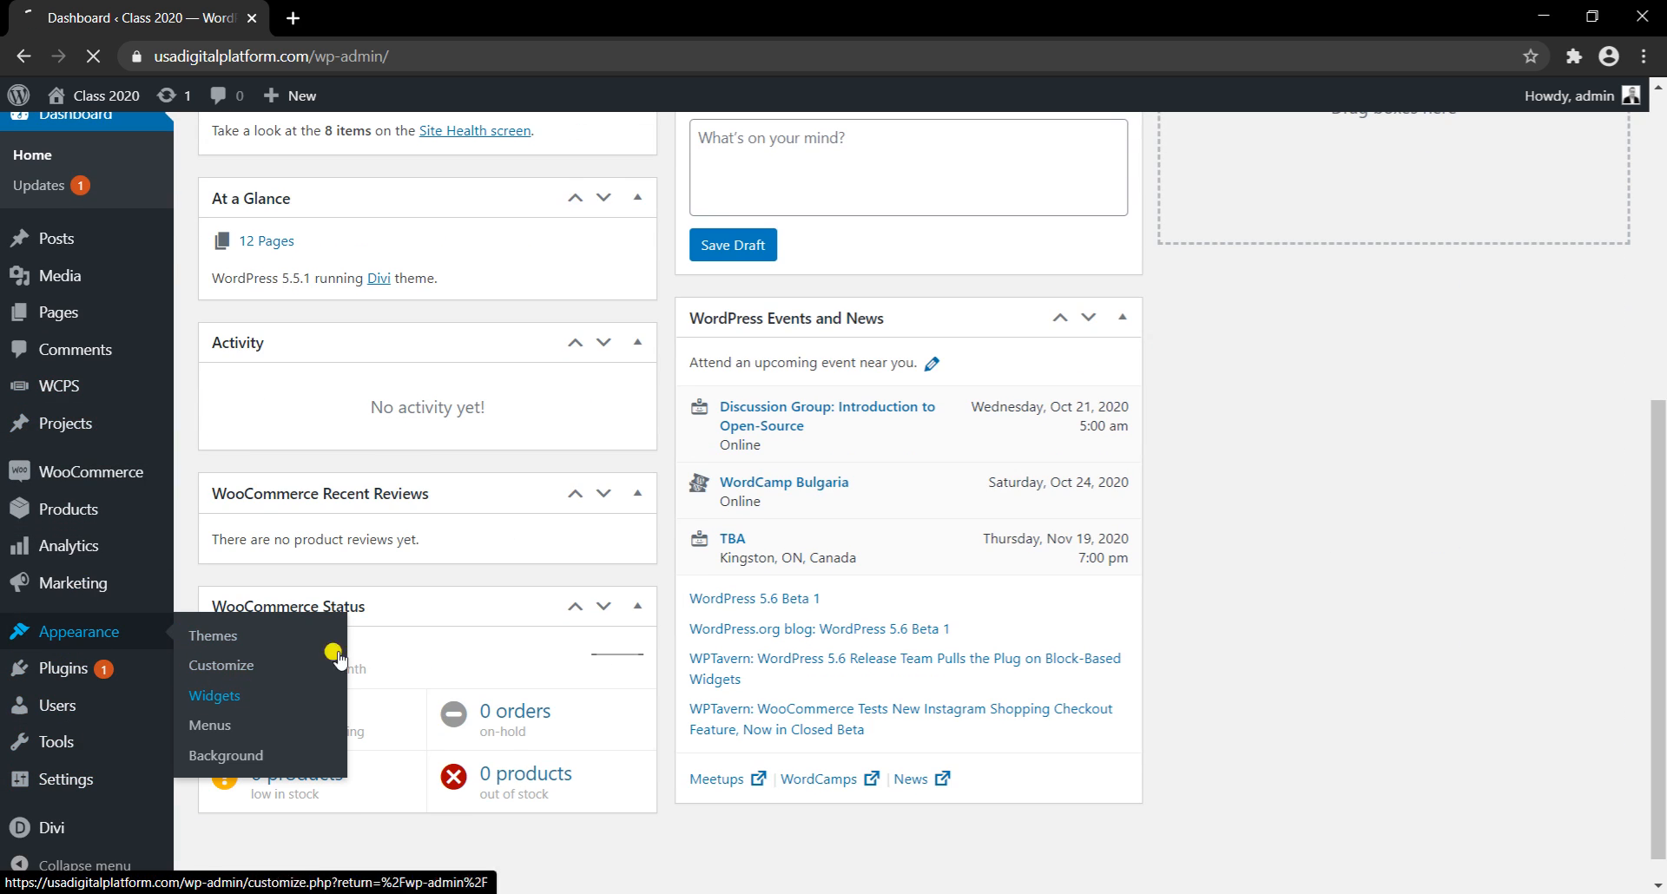
left_click(213, 691)
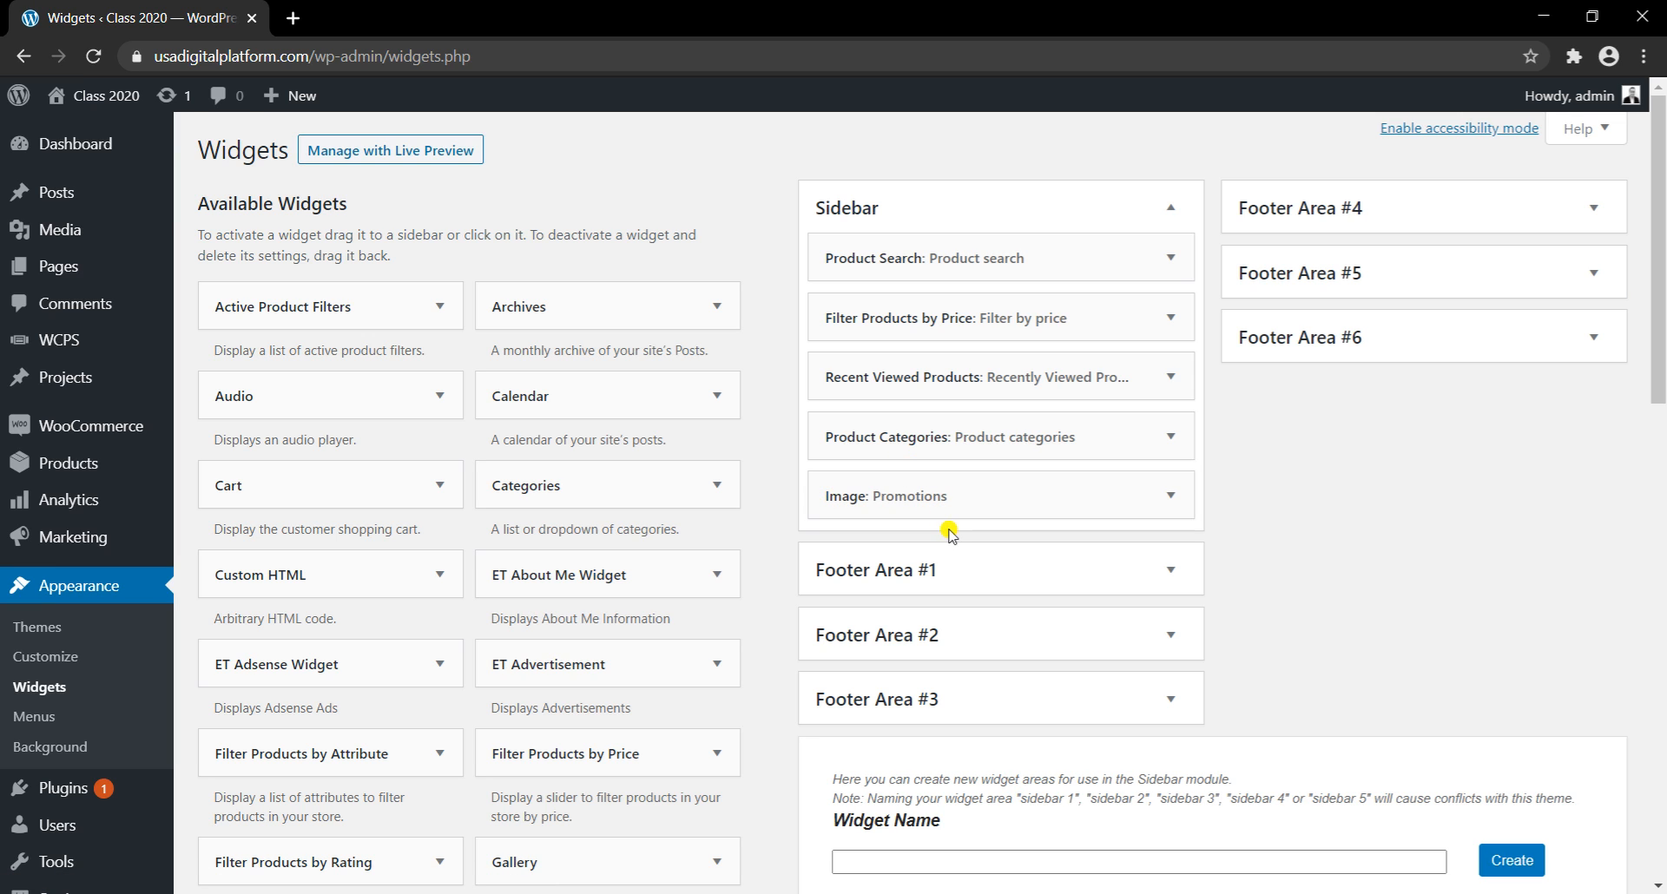
left_click_drag(863, 491, 878, 258)
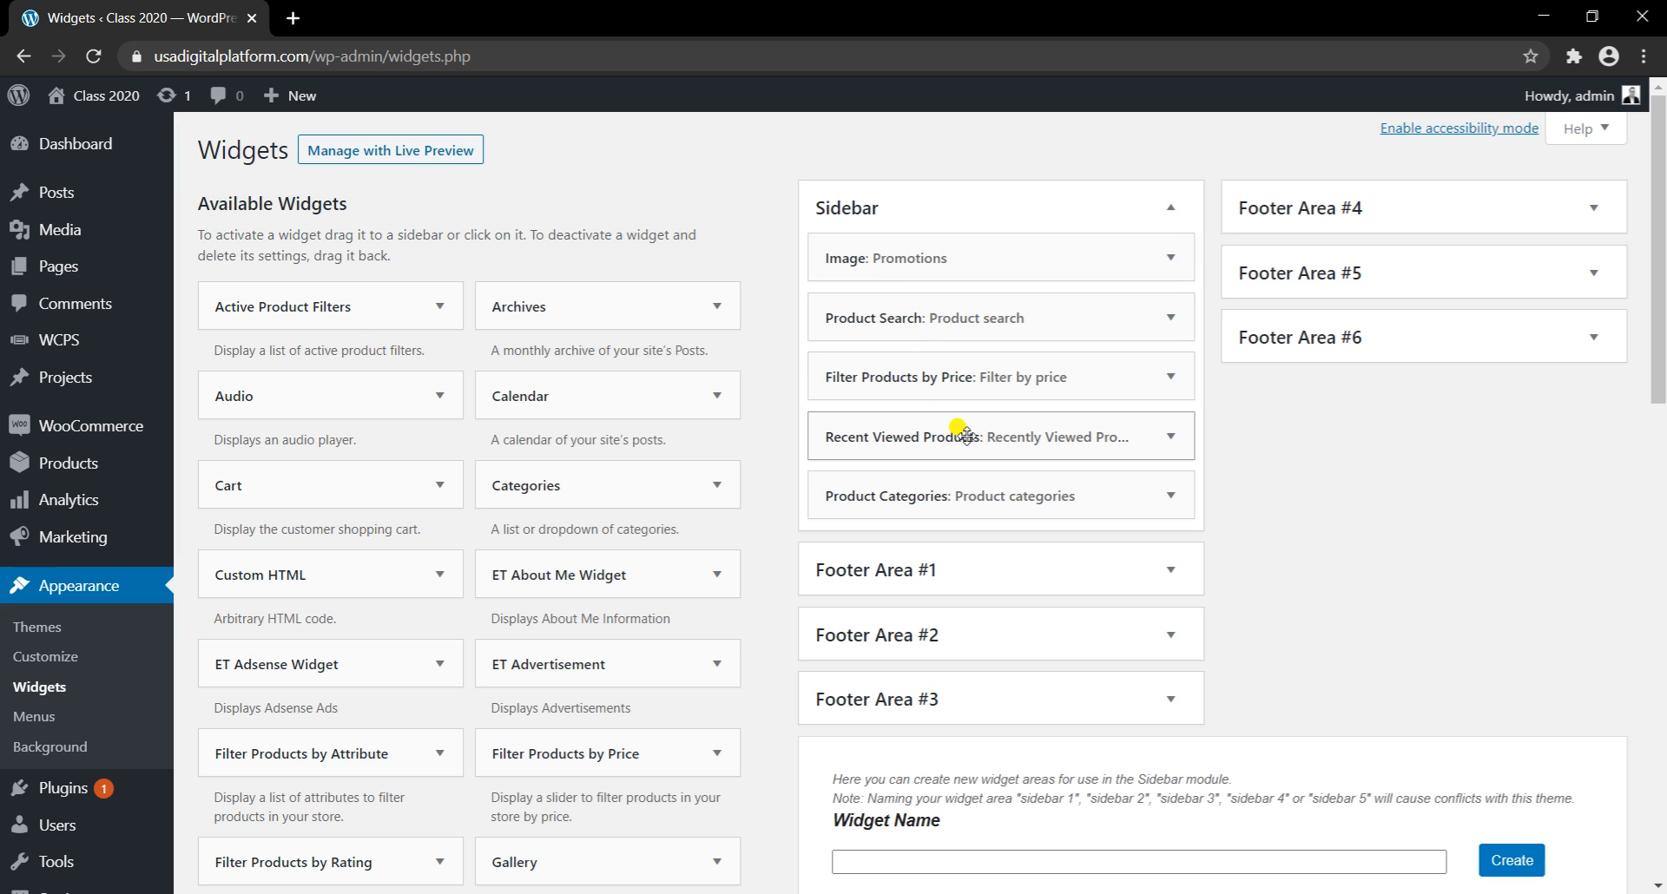
left_click_drag(971, 489, 975, 425)
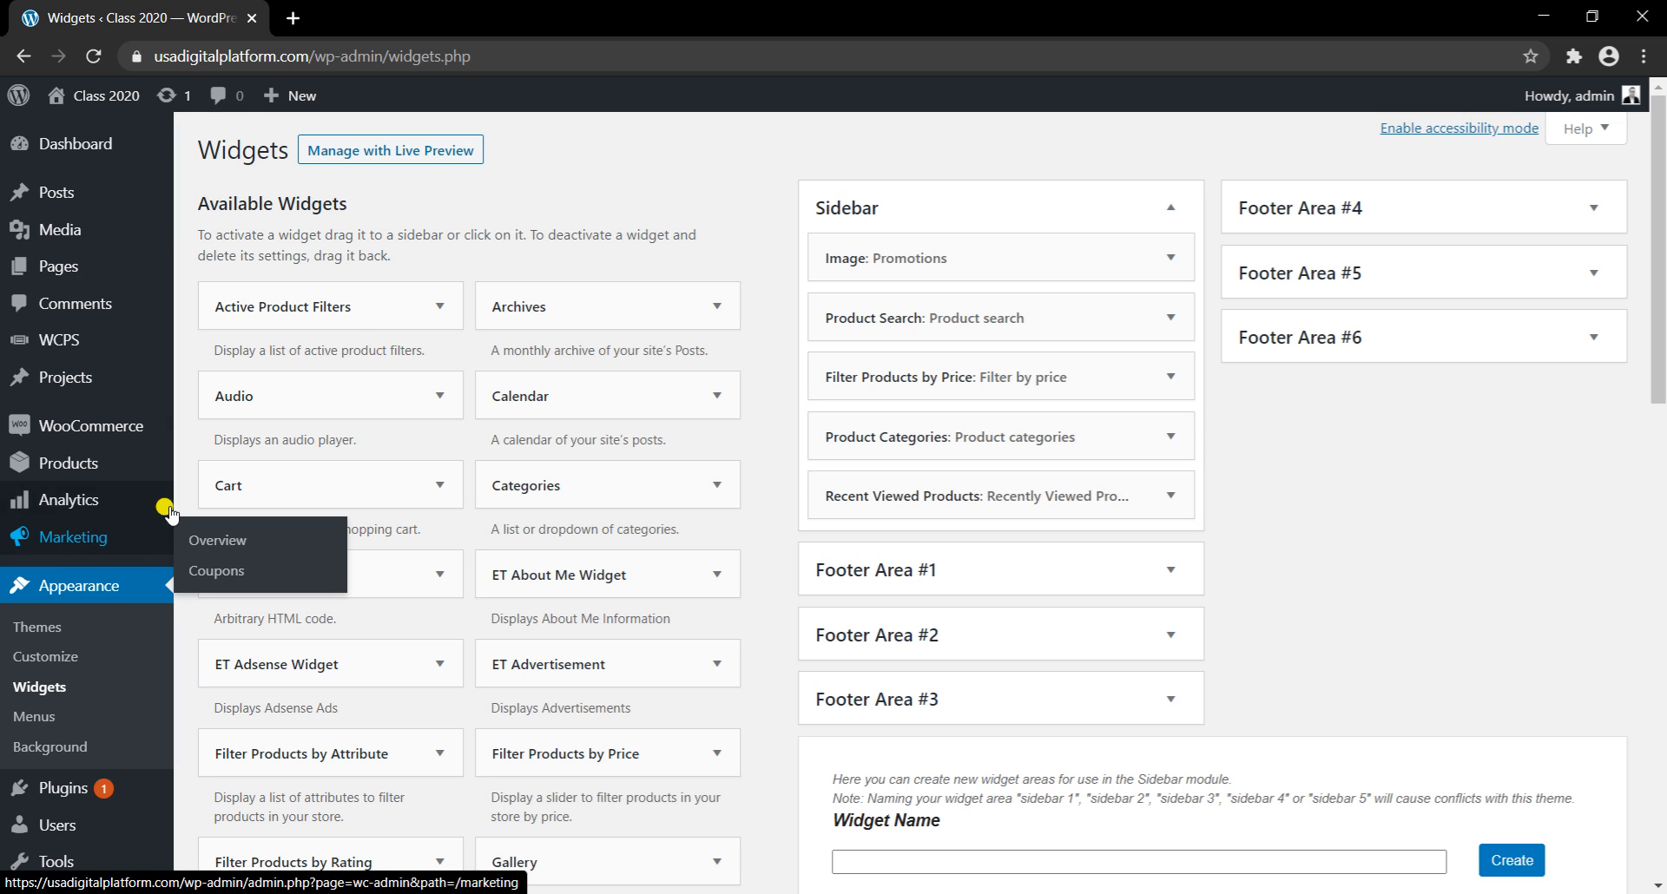
Step: Visit the live site's Shop page and review the order of the sidebar widgets
mouse_move(76, 108)
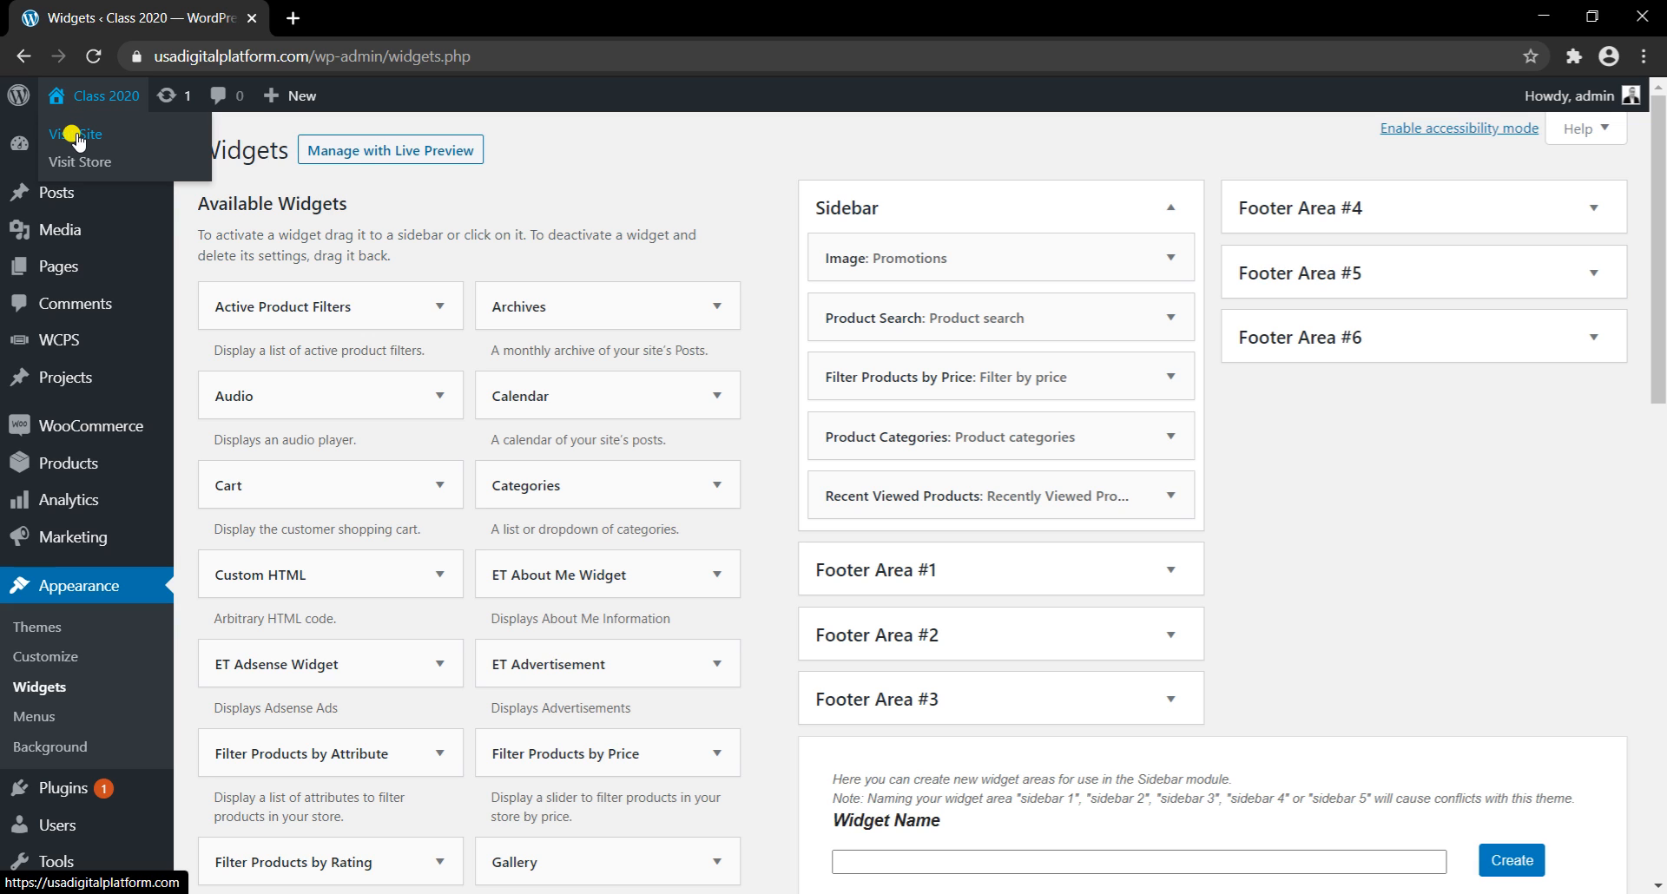
left_click(77, 138)
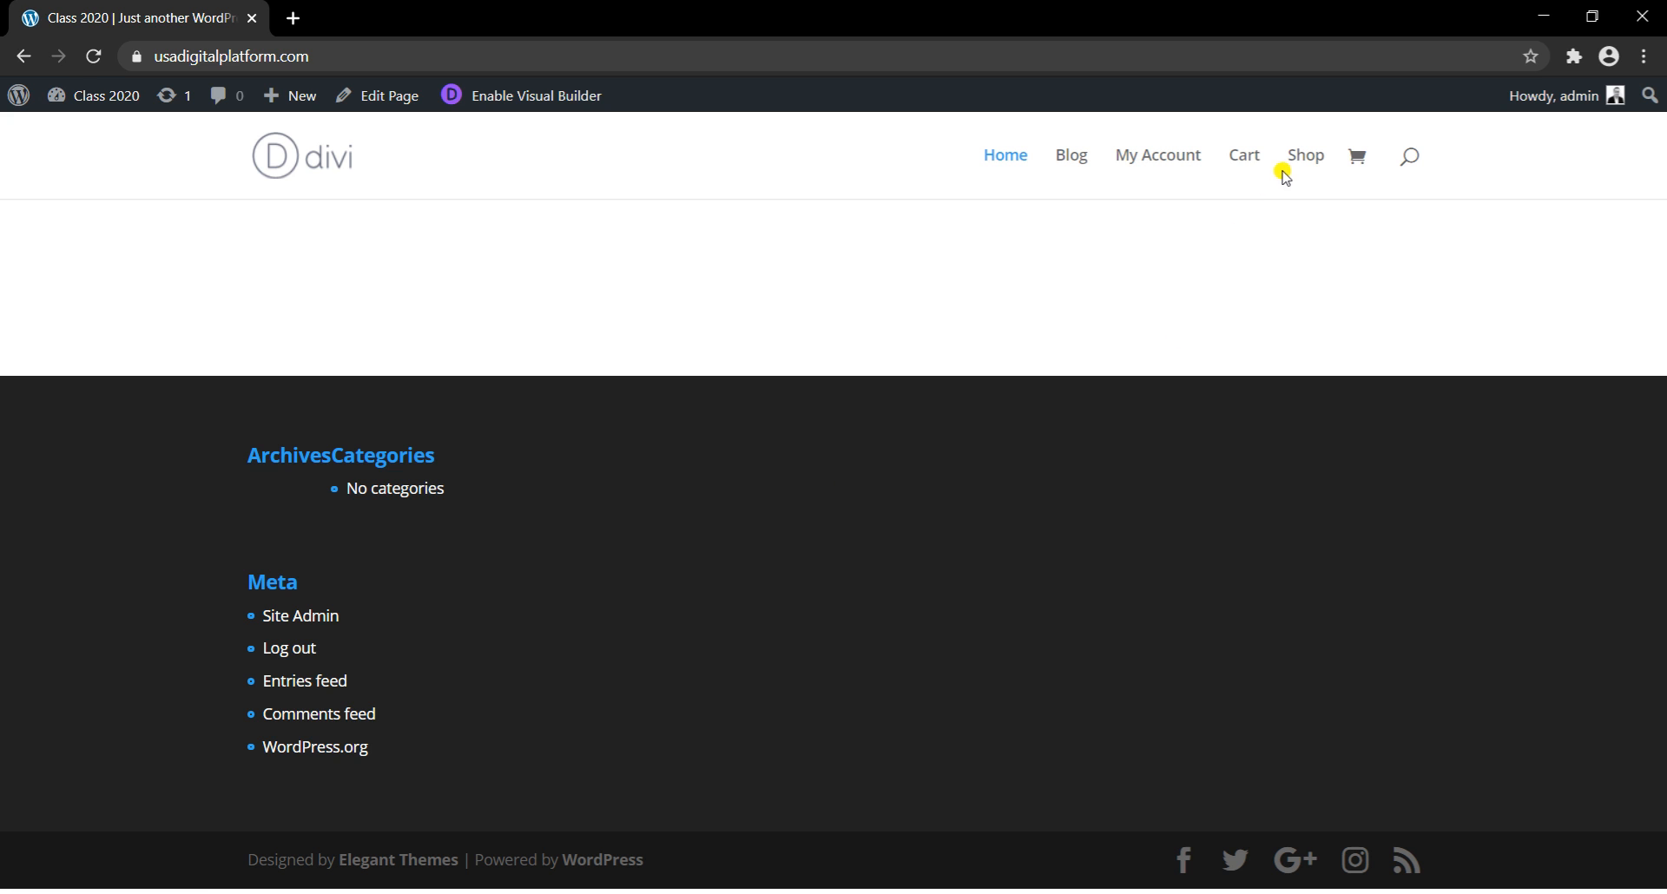
left_click(1274, 182)
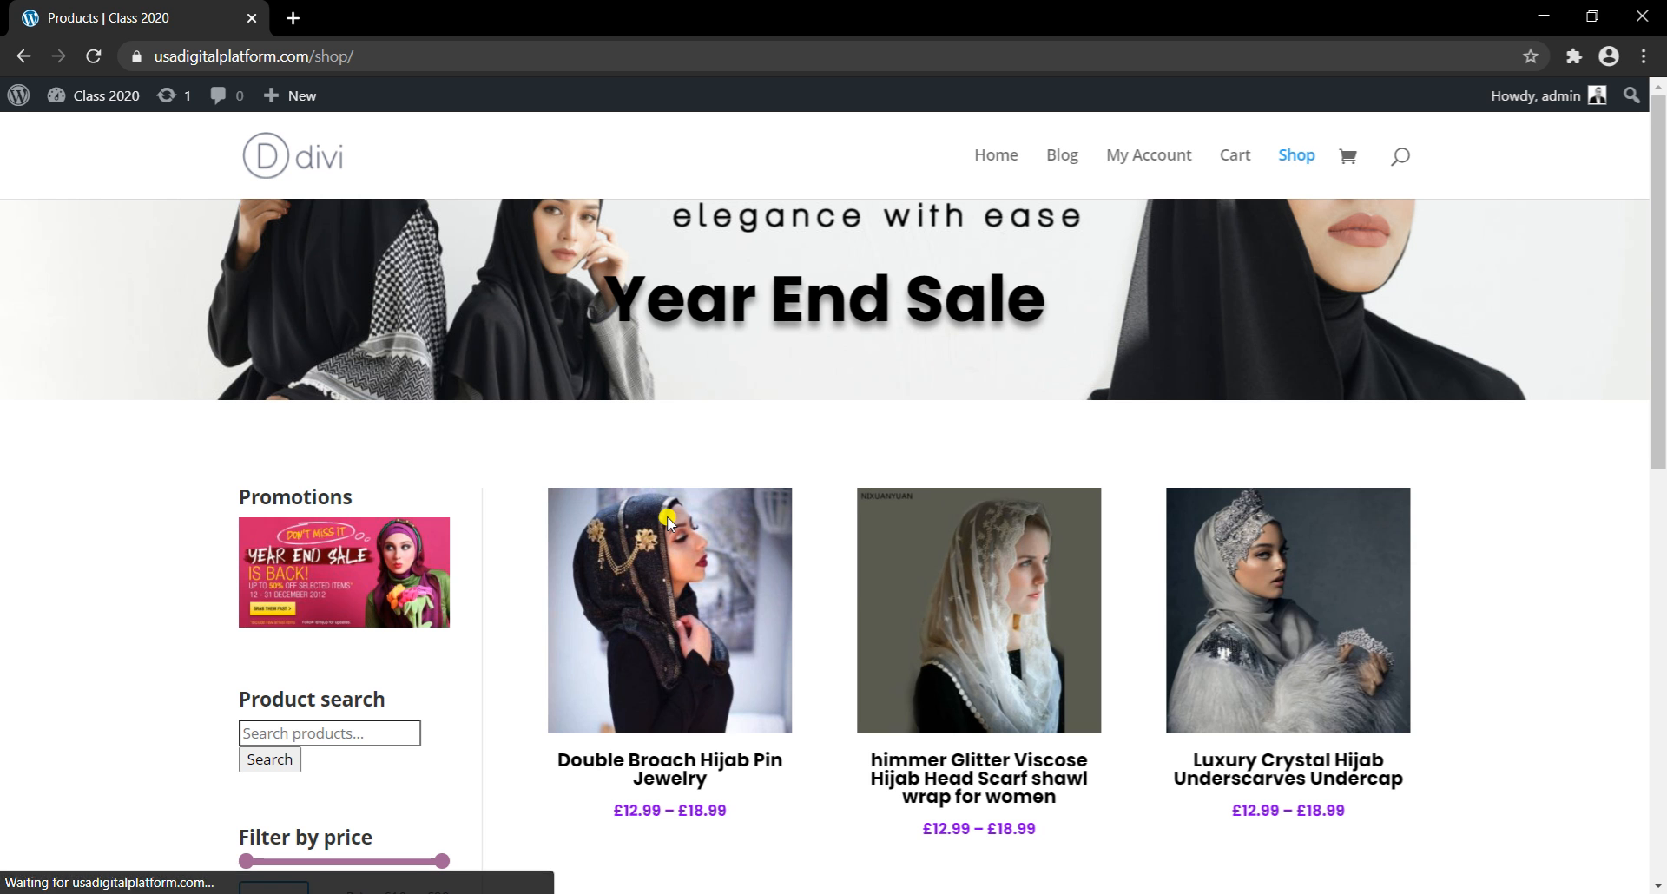
scroll(770, 762, "down", 4)
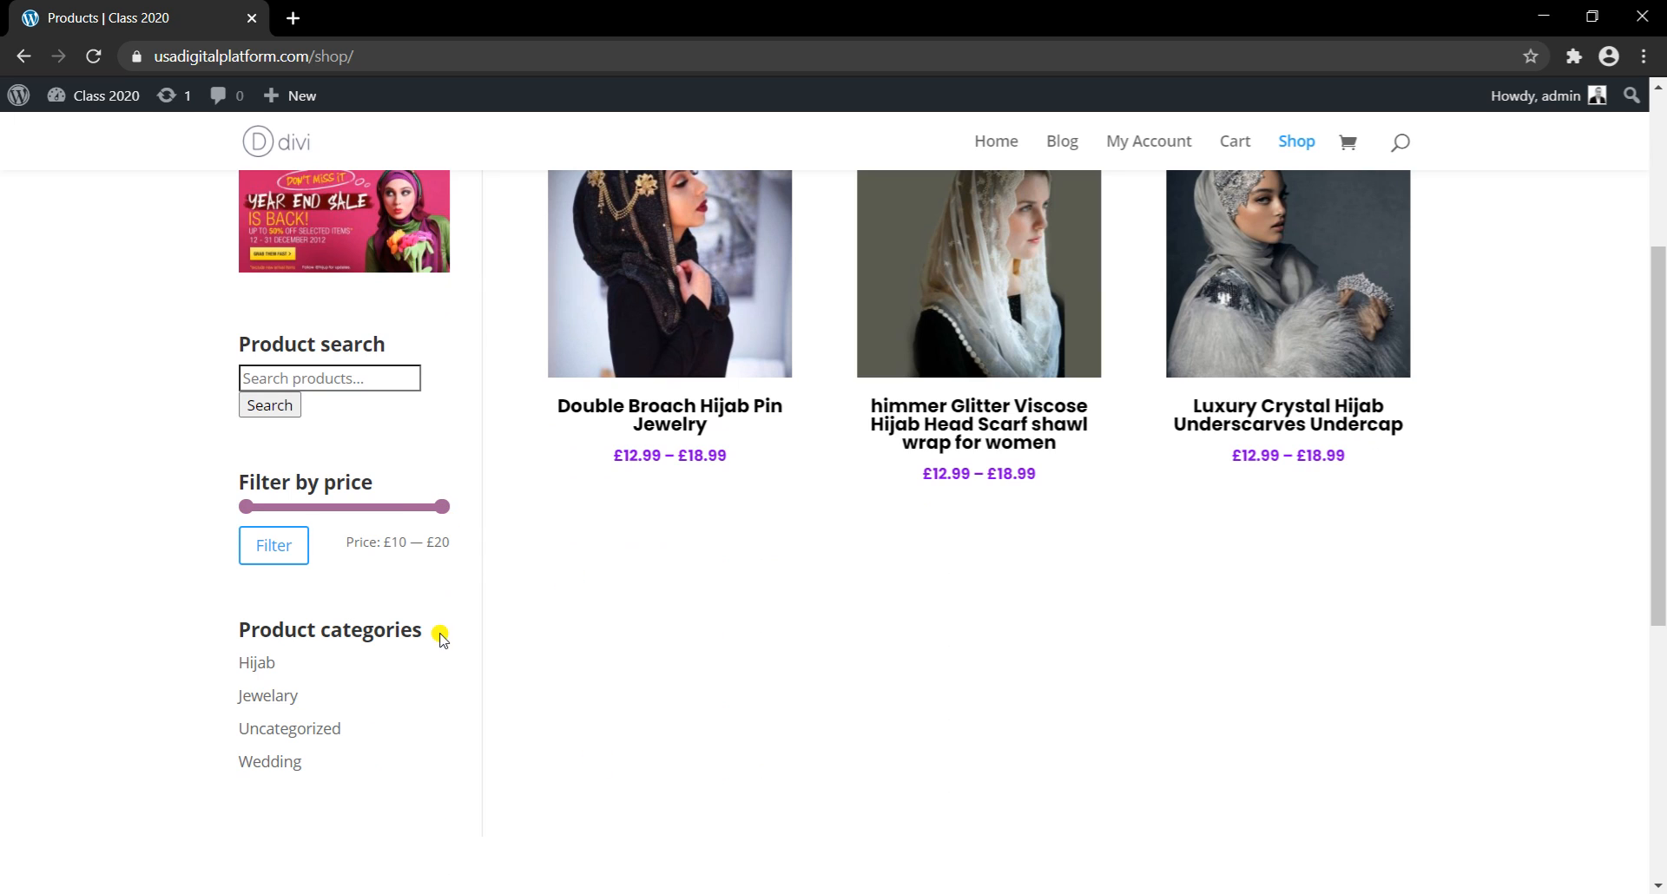
scroll(604, 538, "up", 4)
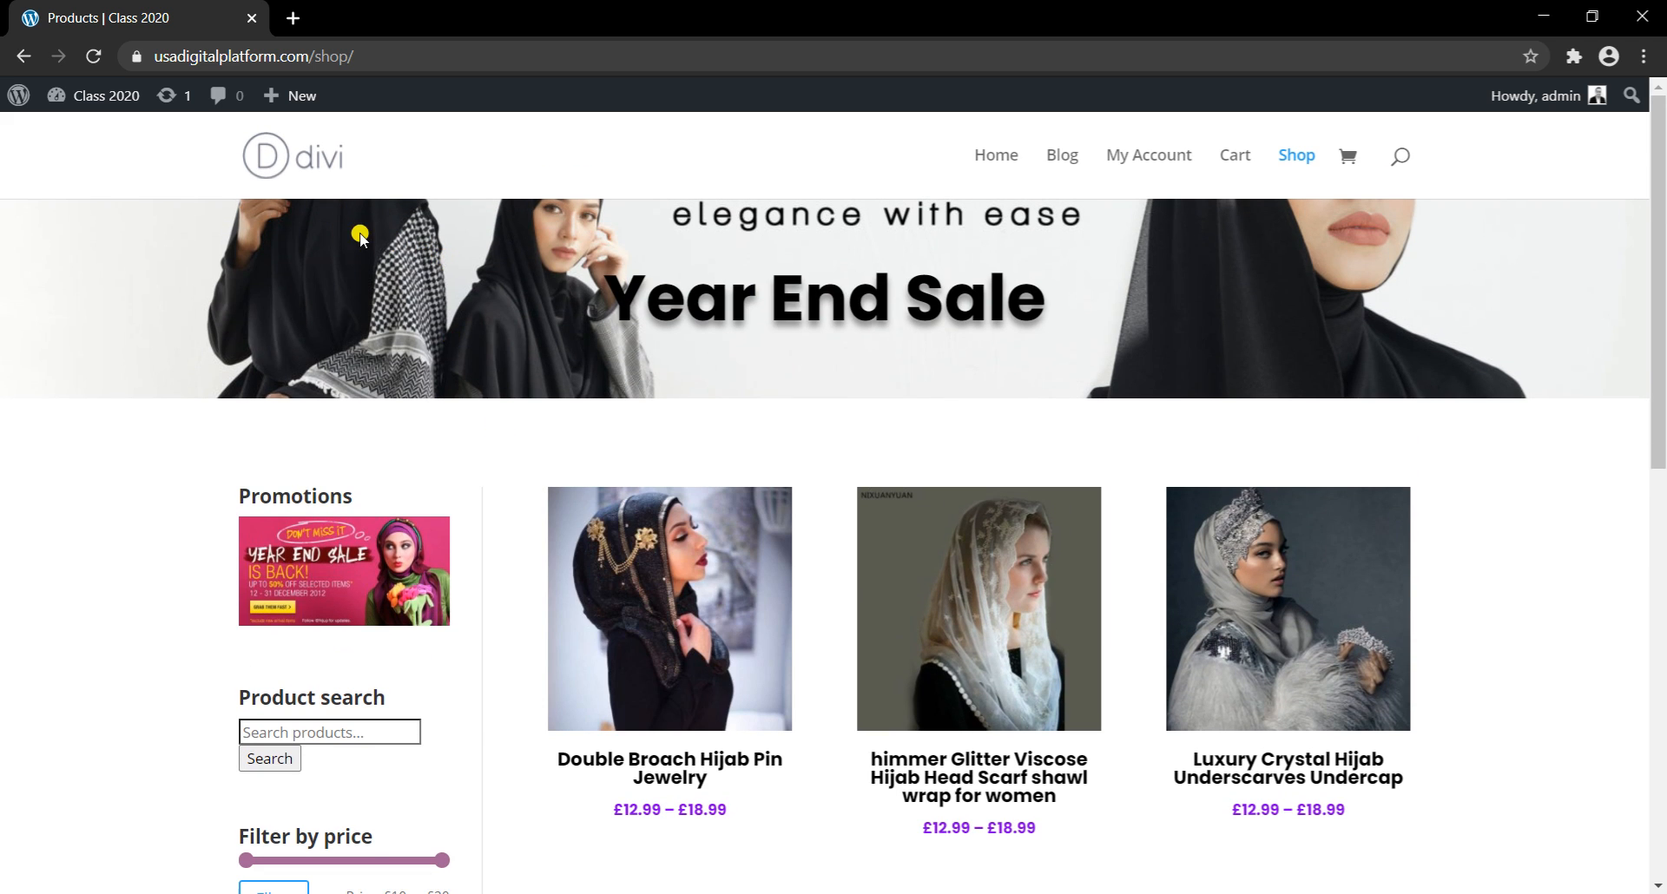
Step: Open the Theme Customizer's general Typography settings and set the body text size to 15
mouse_move(95, 97)
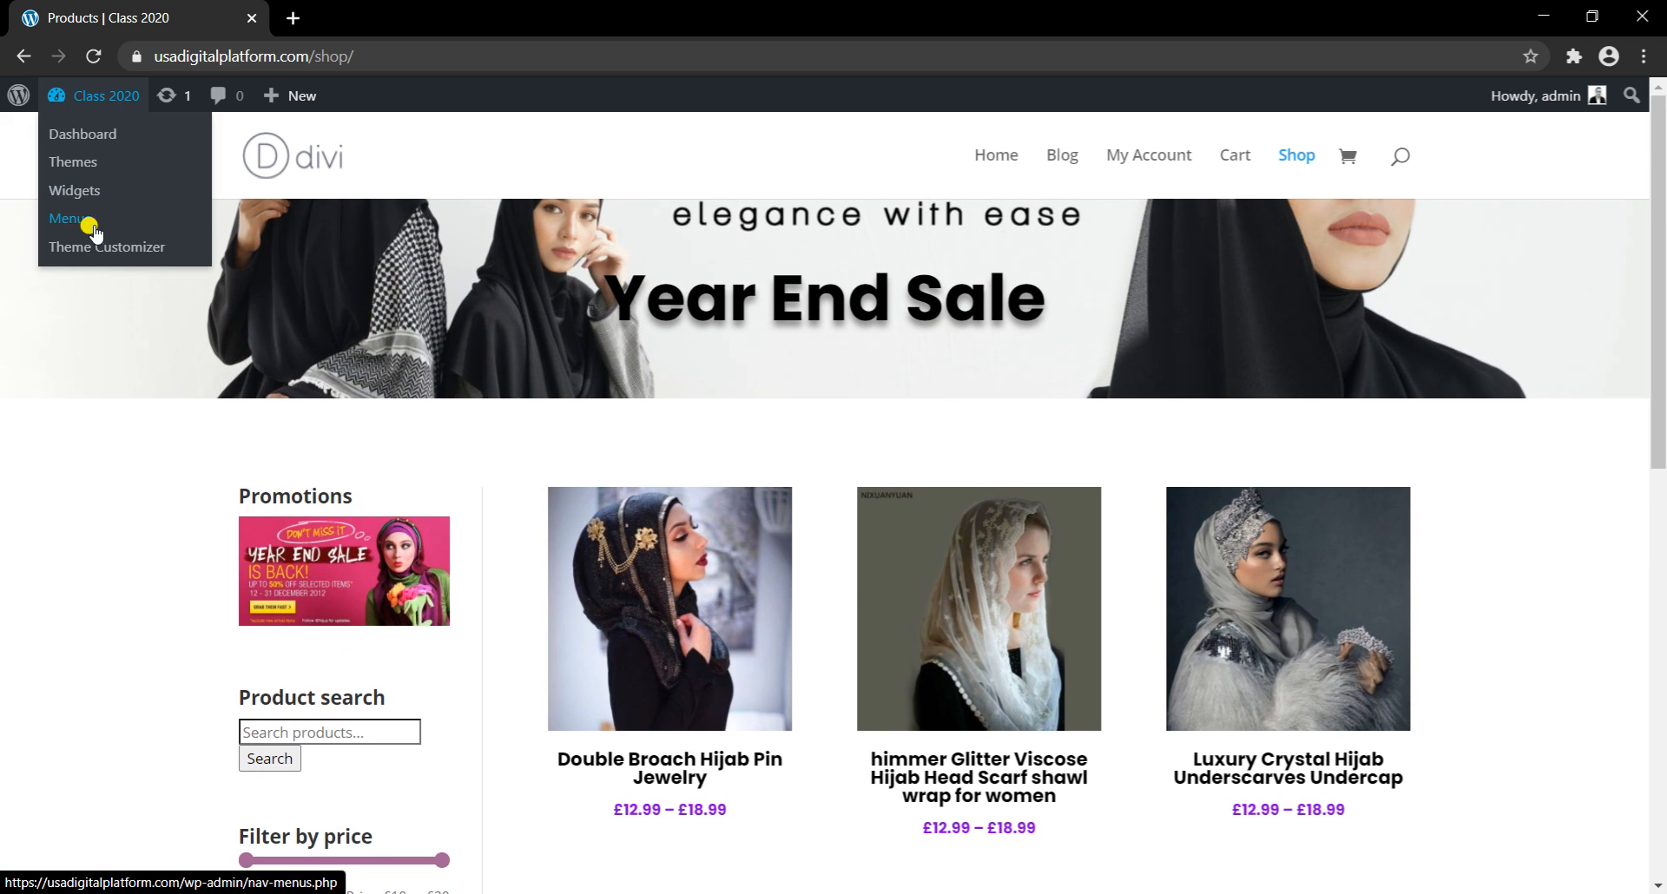
left_click(123, 249)
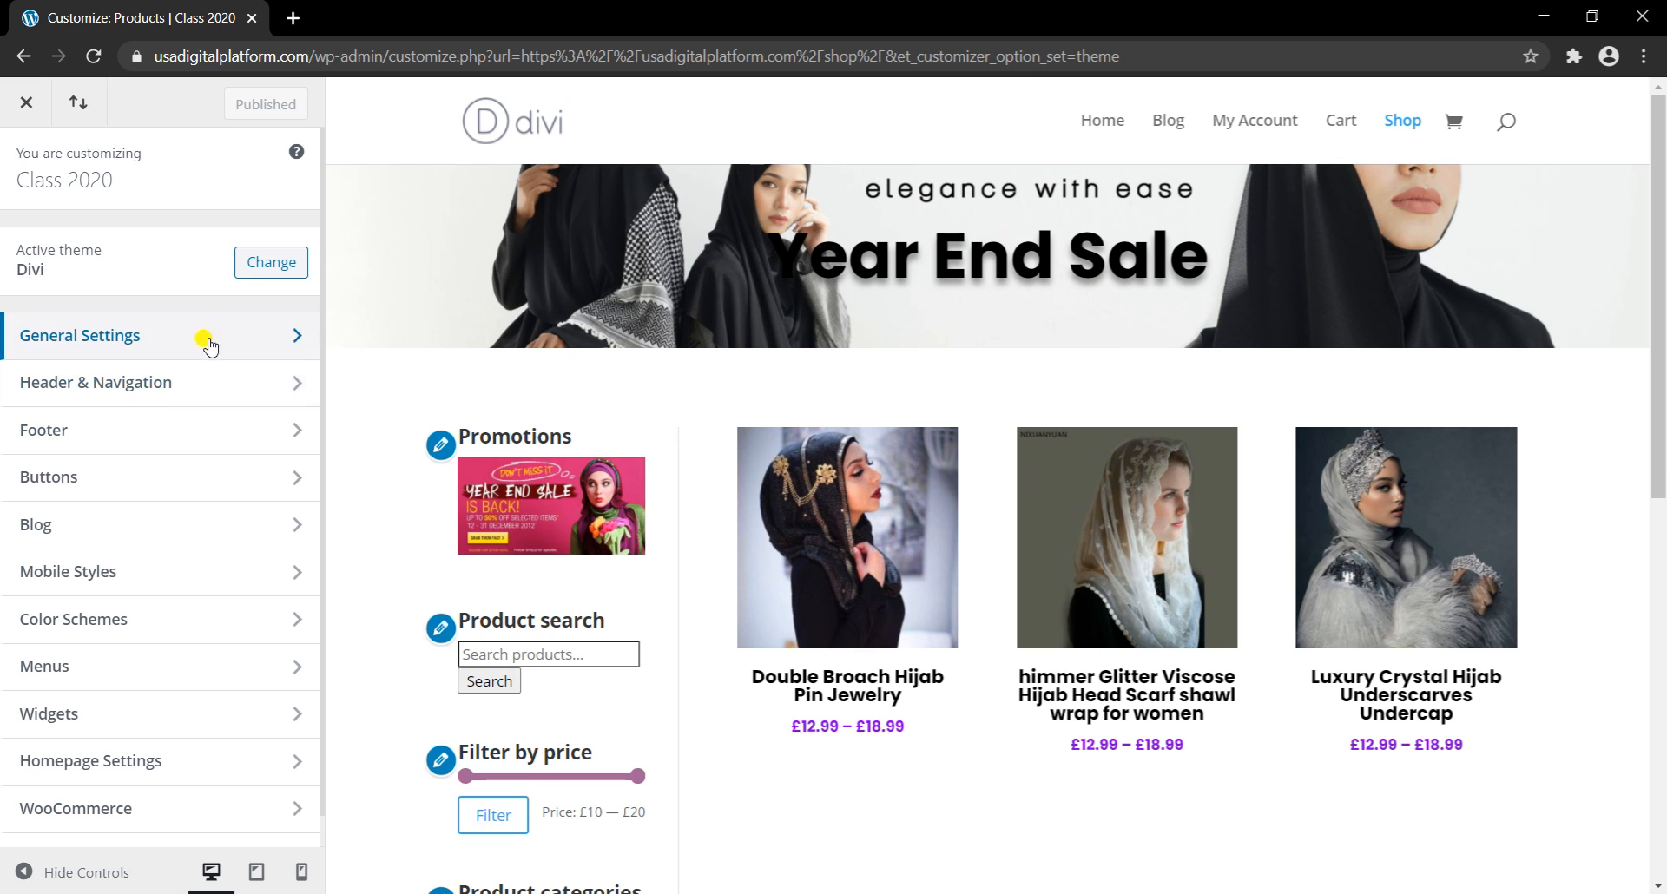
left_click(201, 337)
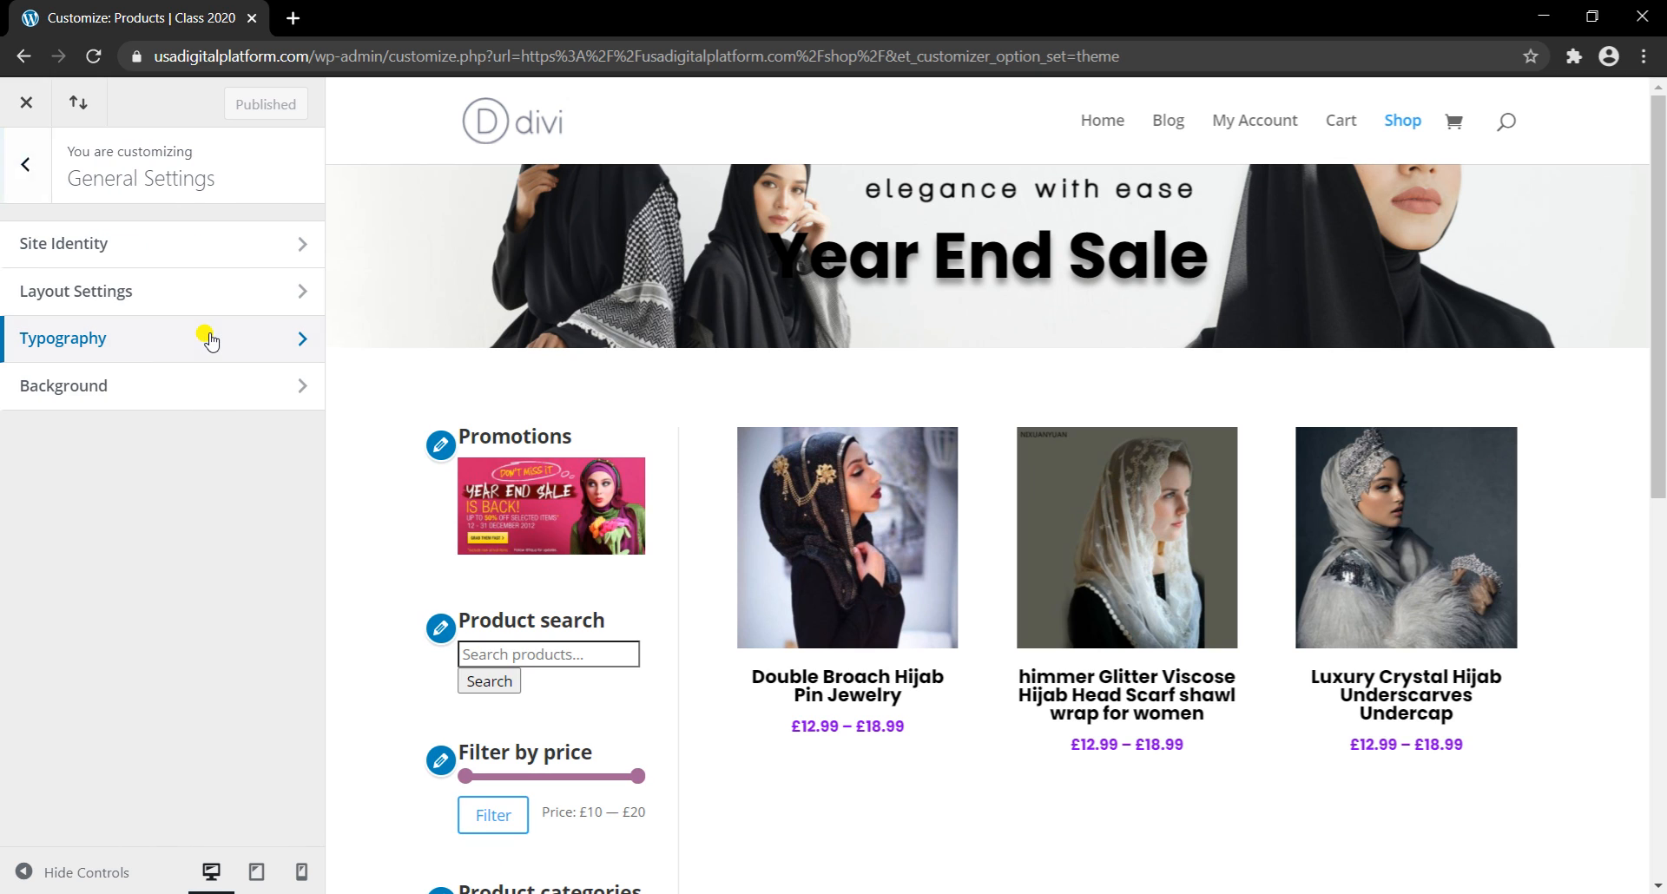
left_click(171, 344)
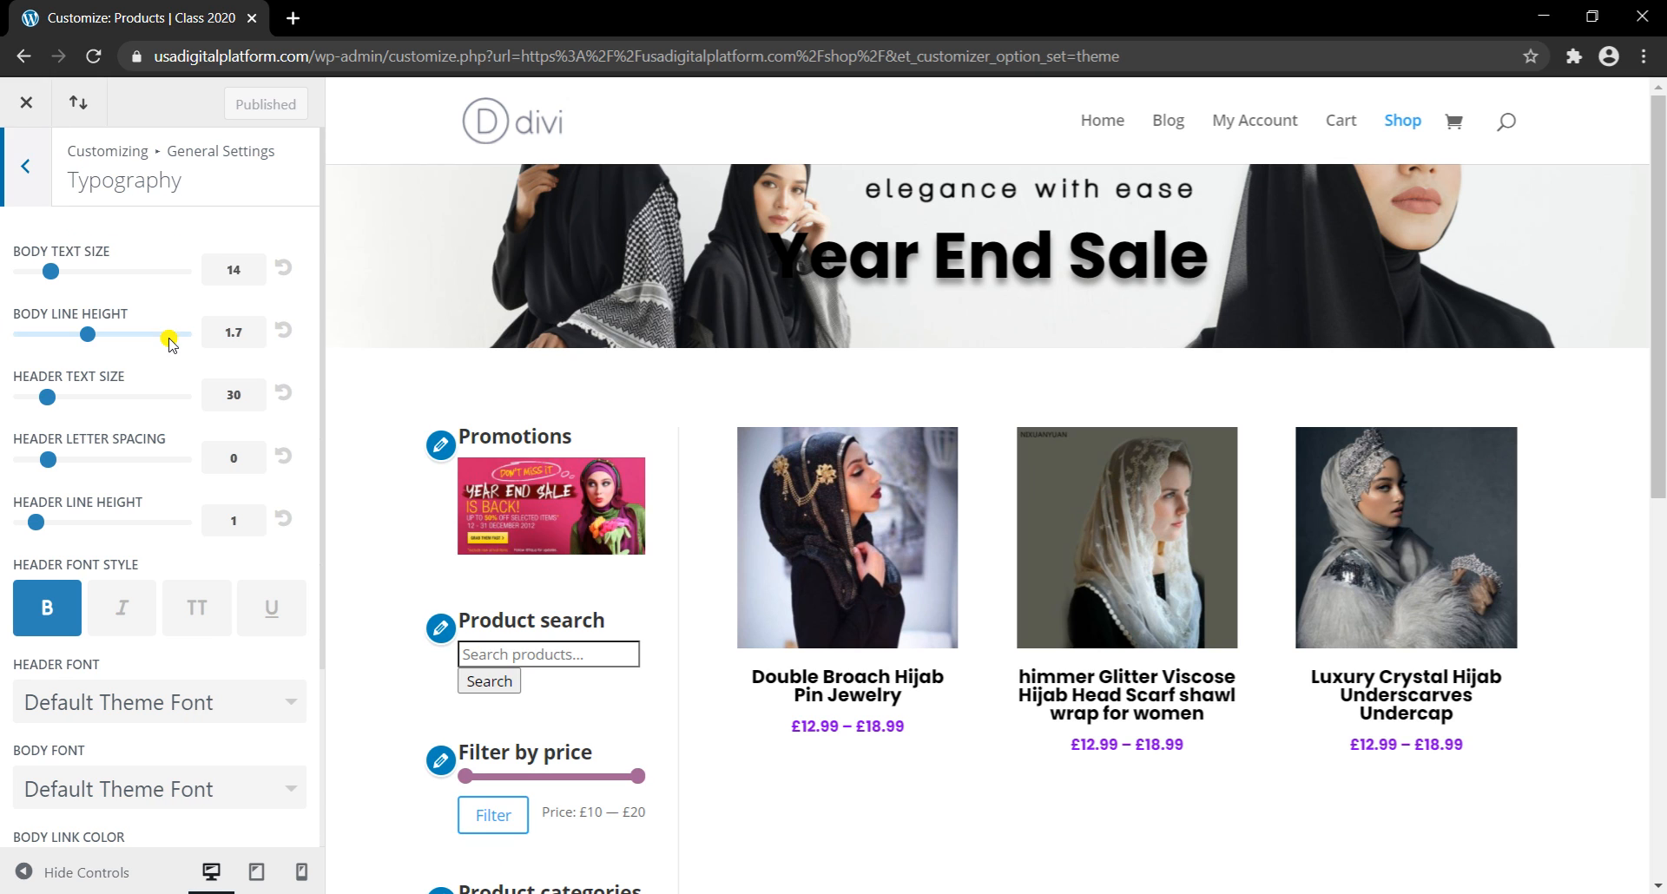
left_click(52, 273)
left_click_drag(53, 273, 58, 276)
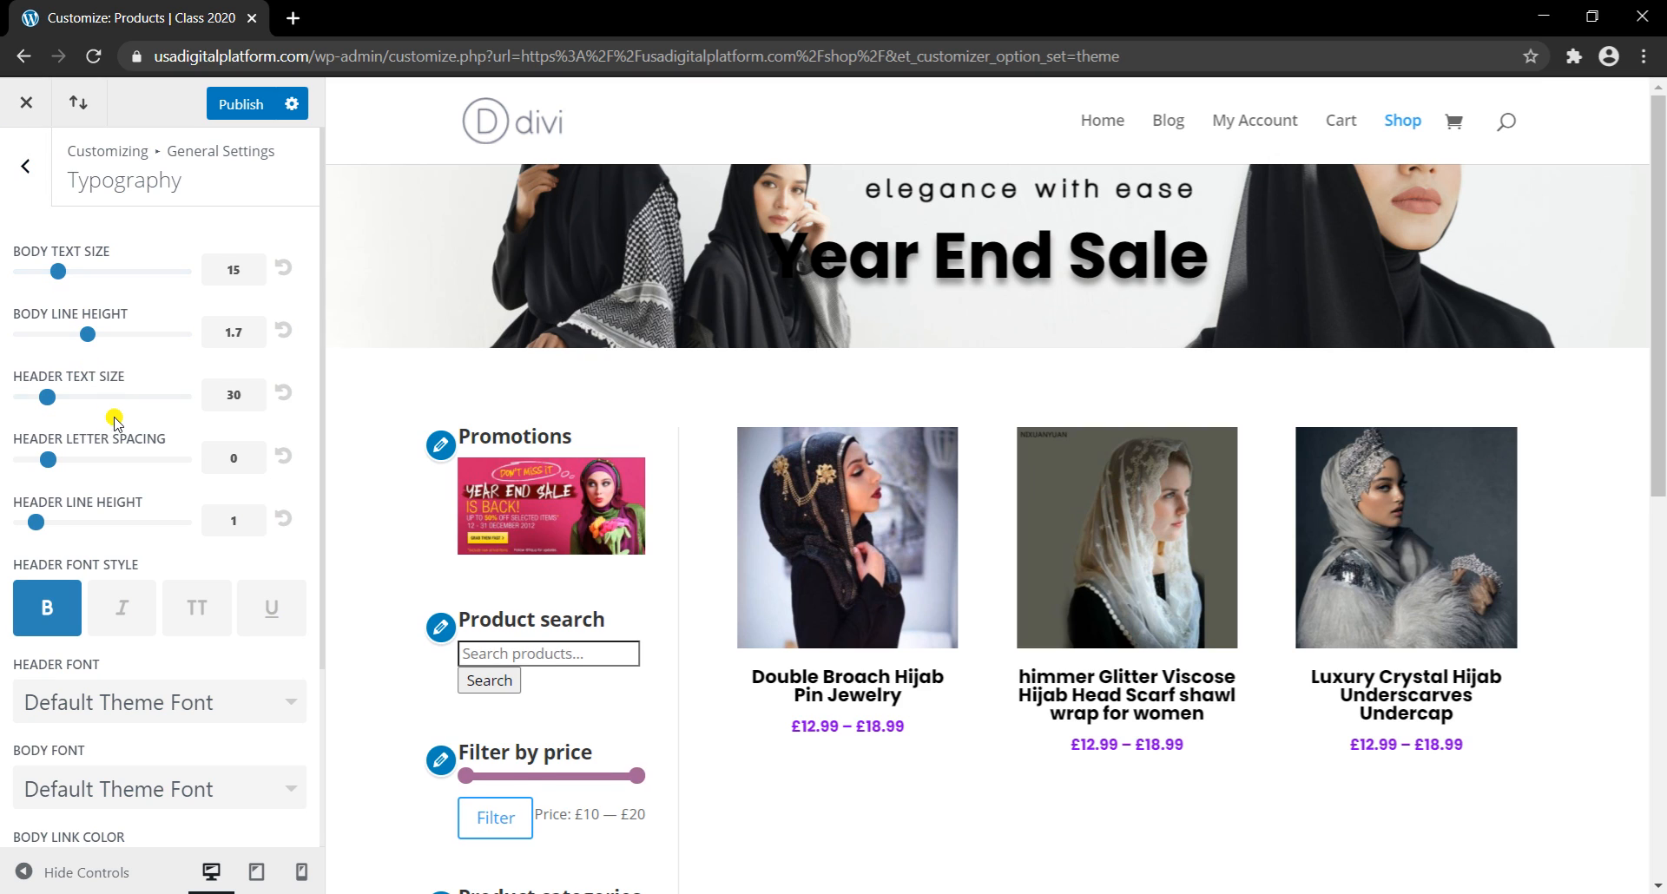
Step: Set the body link color to the near-black #160e04
scroll(113, 433, "down", 3)
scroll(117, 430, "down", 1)
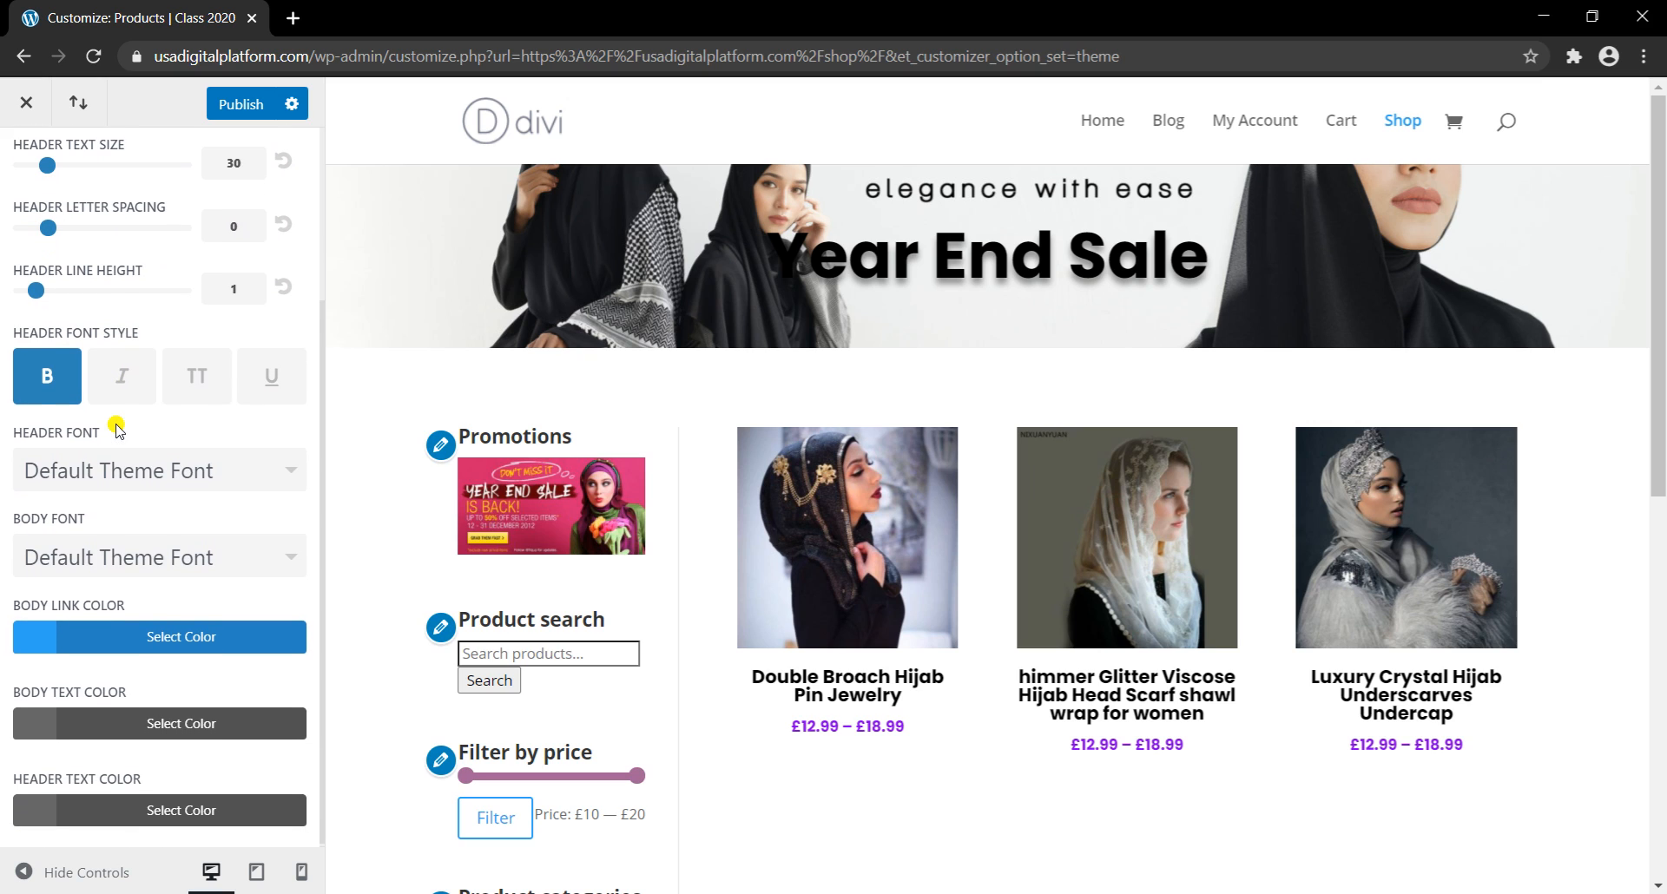
left_click(33, 633)
scroll(52, 690, "down", 3)
left_click(39, 686)
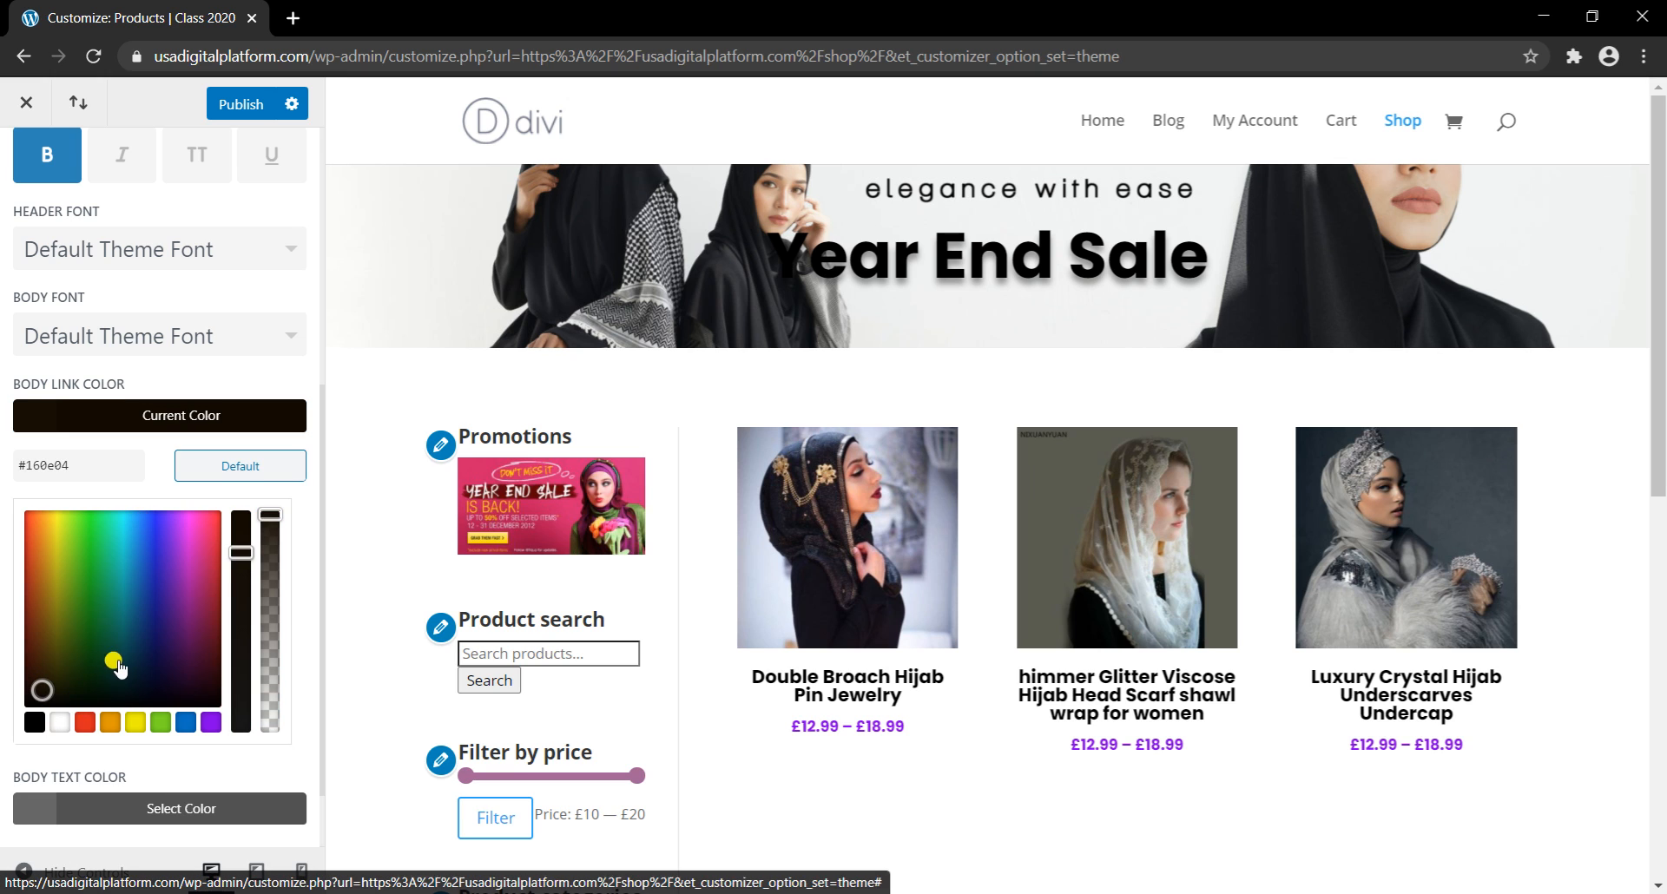
scroll(198, 590, "down", 1)
scroll(200, 590, "up", 6)
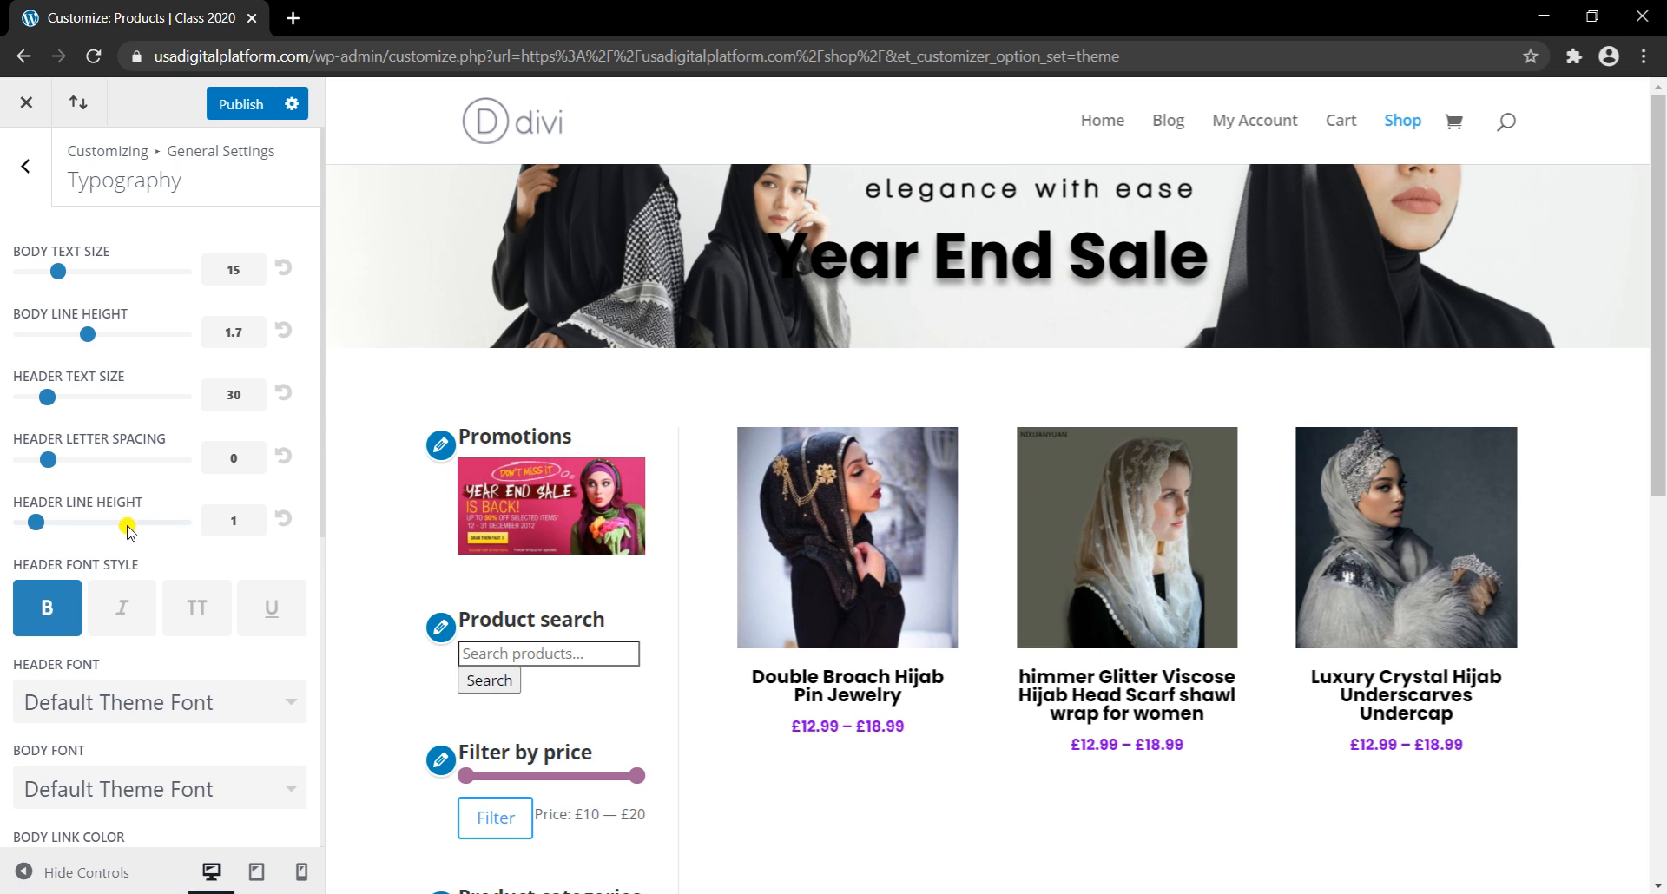
Step: Browse the available header fonts and examine the shop sidebar's headings and category links in the preview
scroll(128, 399, "down", 5)
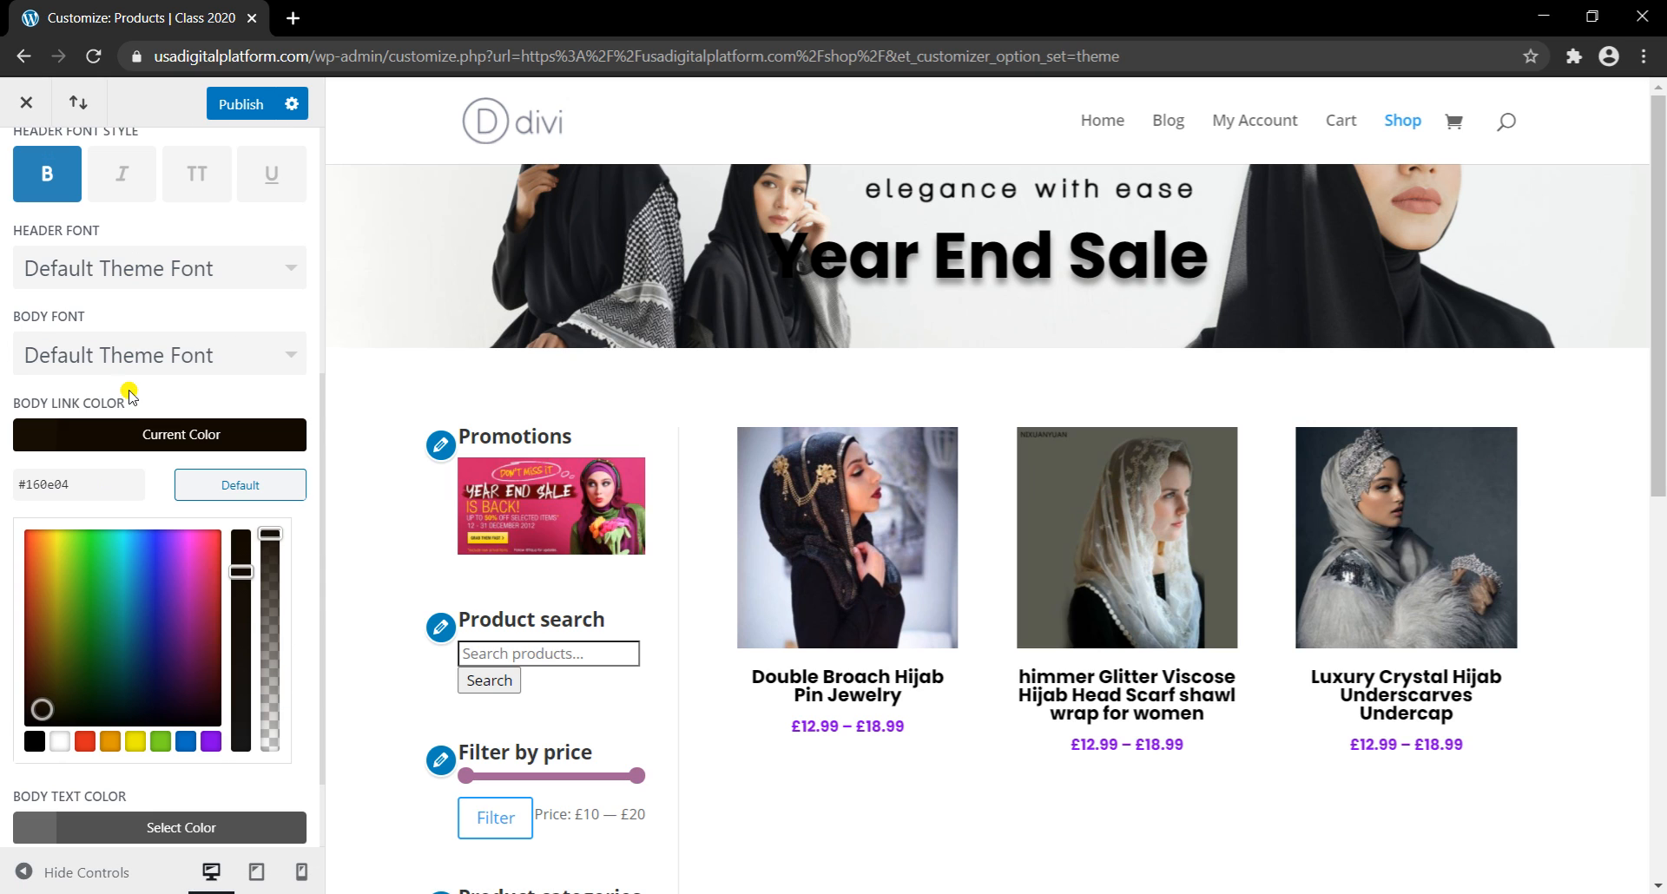
left_click(276, 283)
scroll(178, 410, "down", 2)
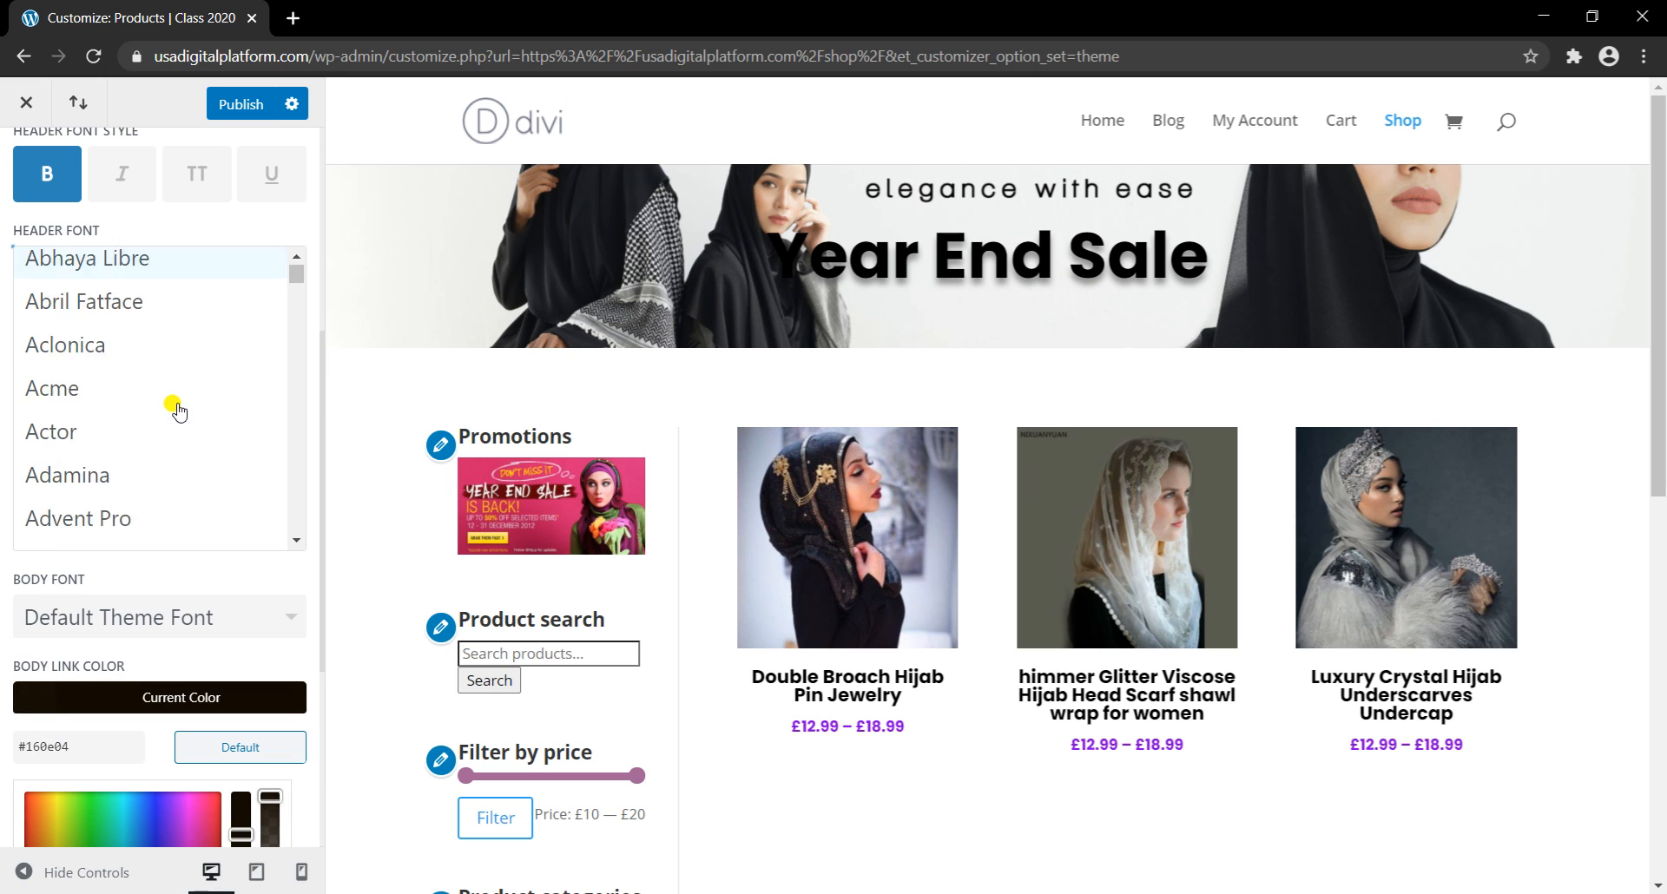
scroll(177, 411, "down", 5)
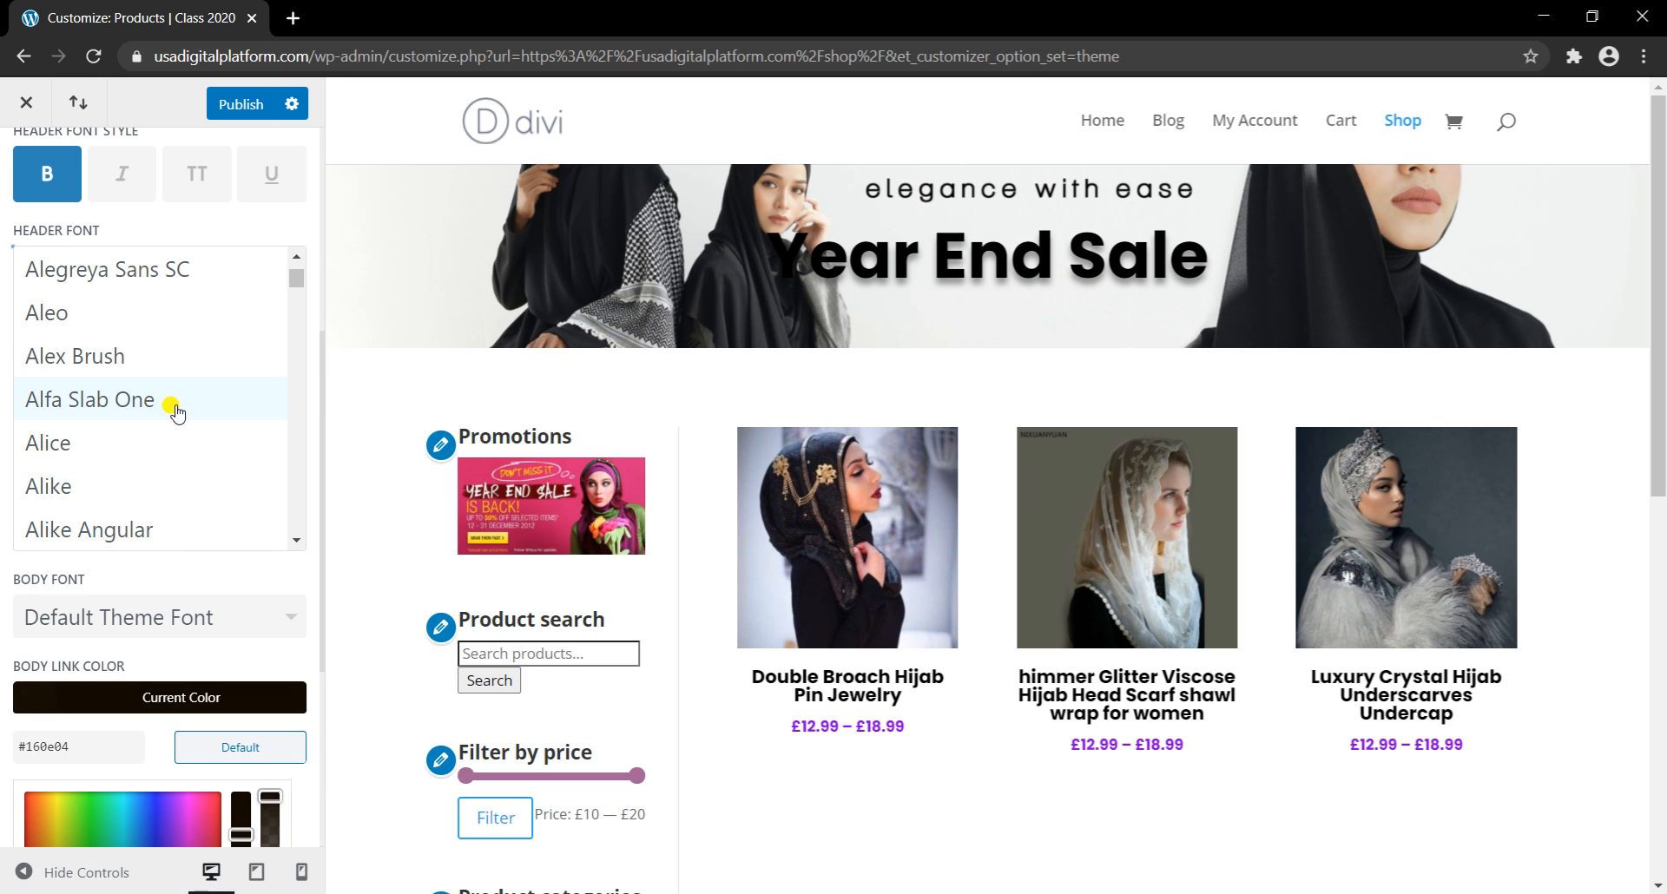
scroll(176, 411, "down", 10)
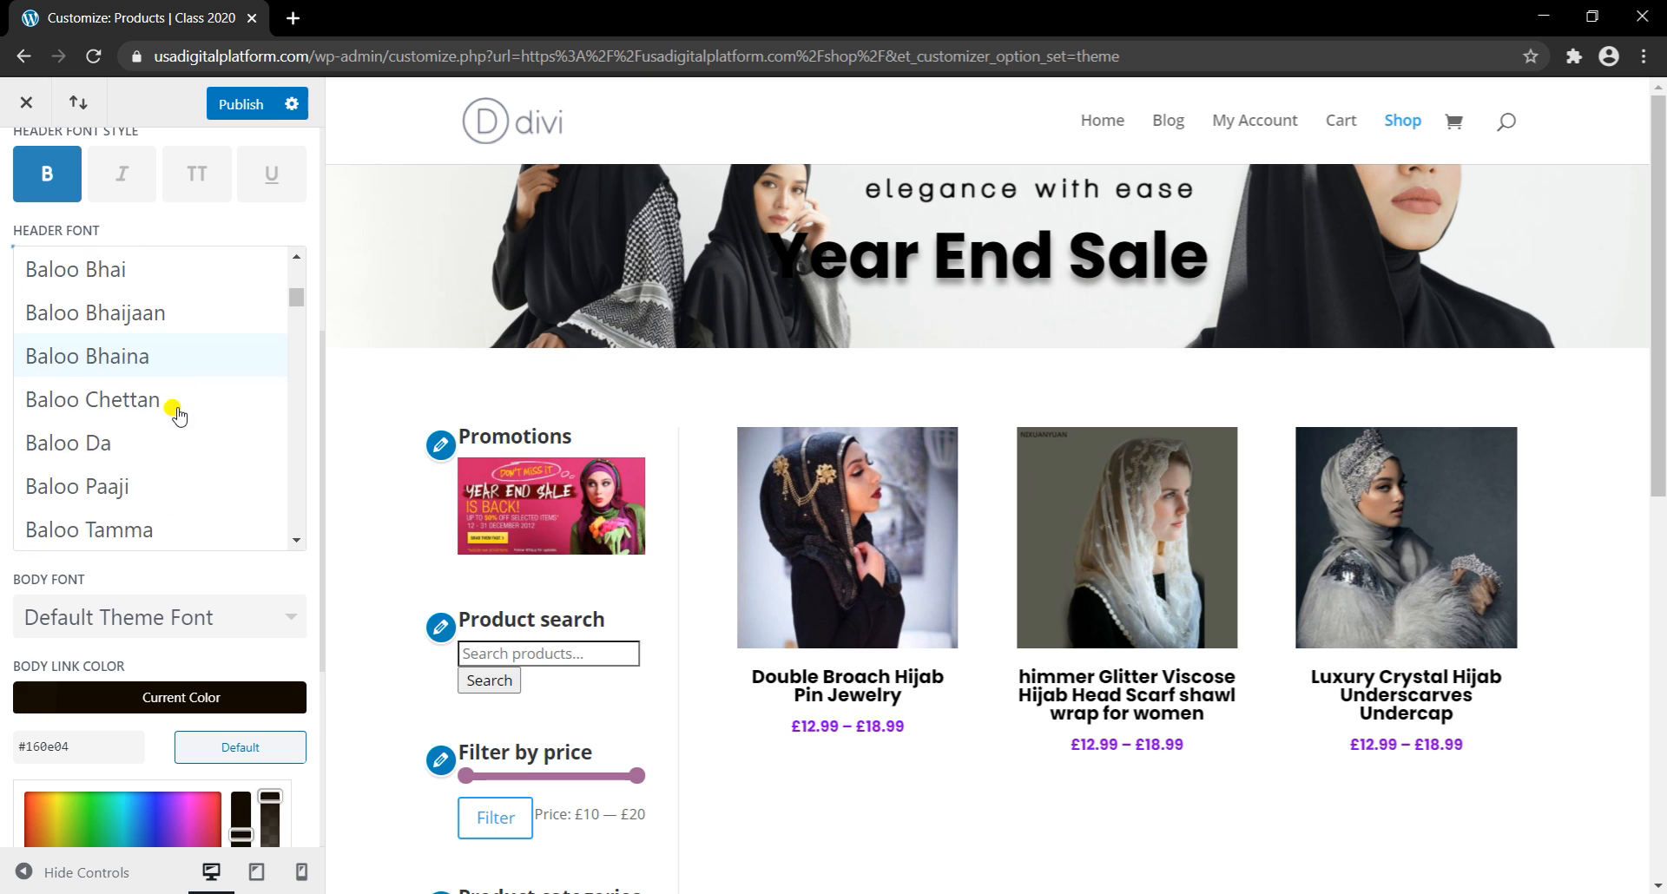
scroll(177, 410, "down", 15)
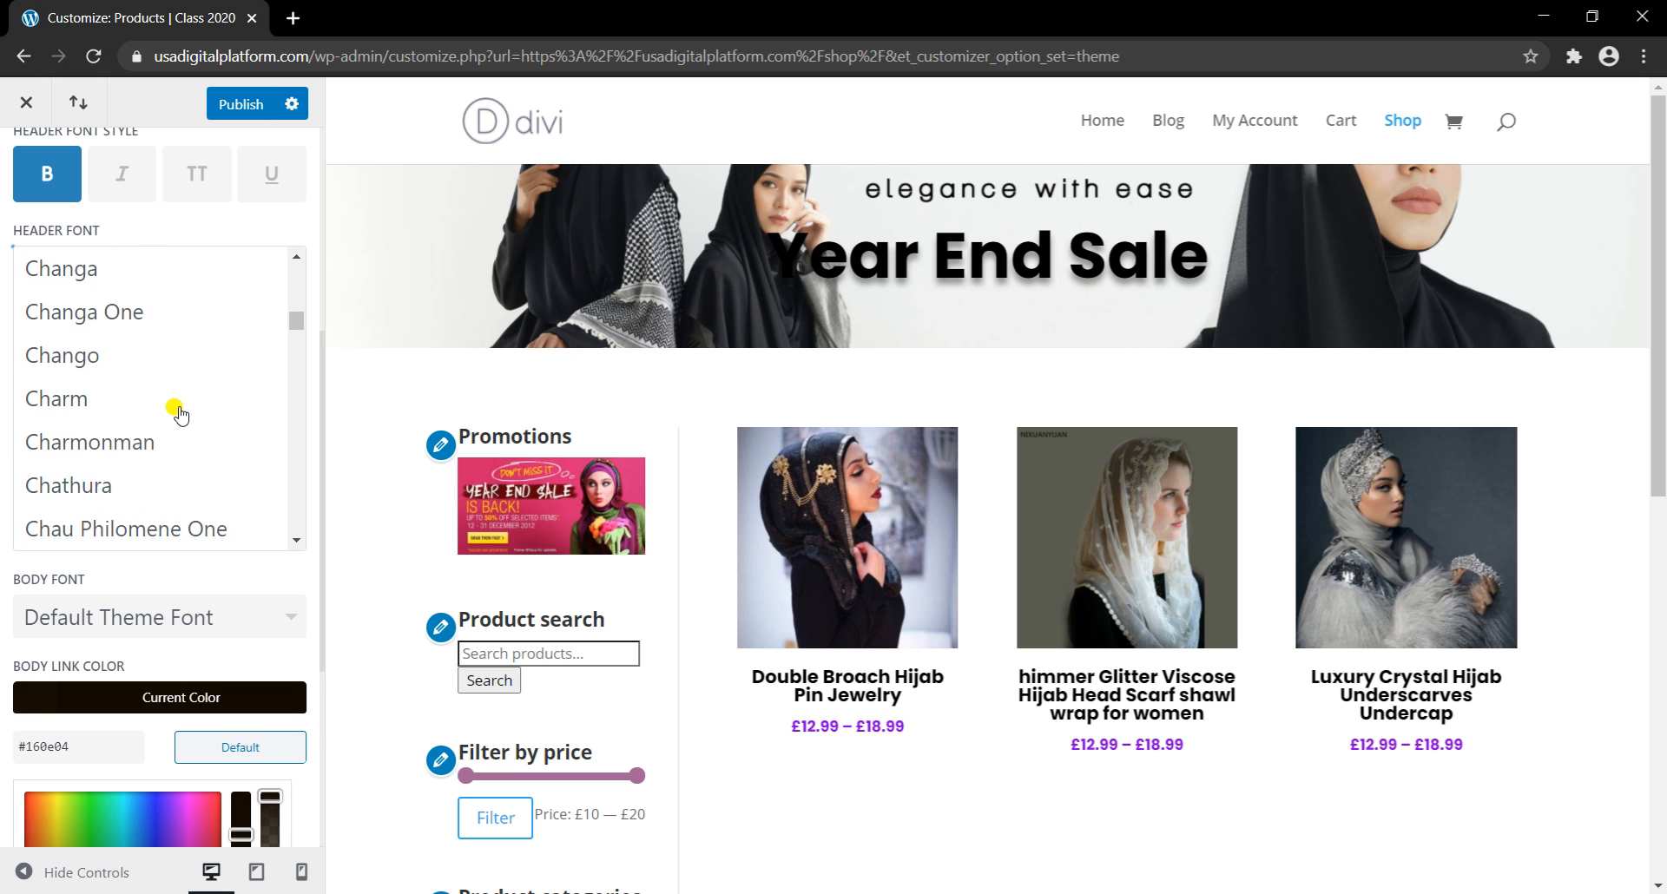
scroll(178, 411, "down", 15)
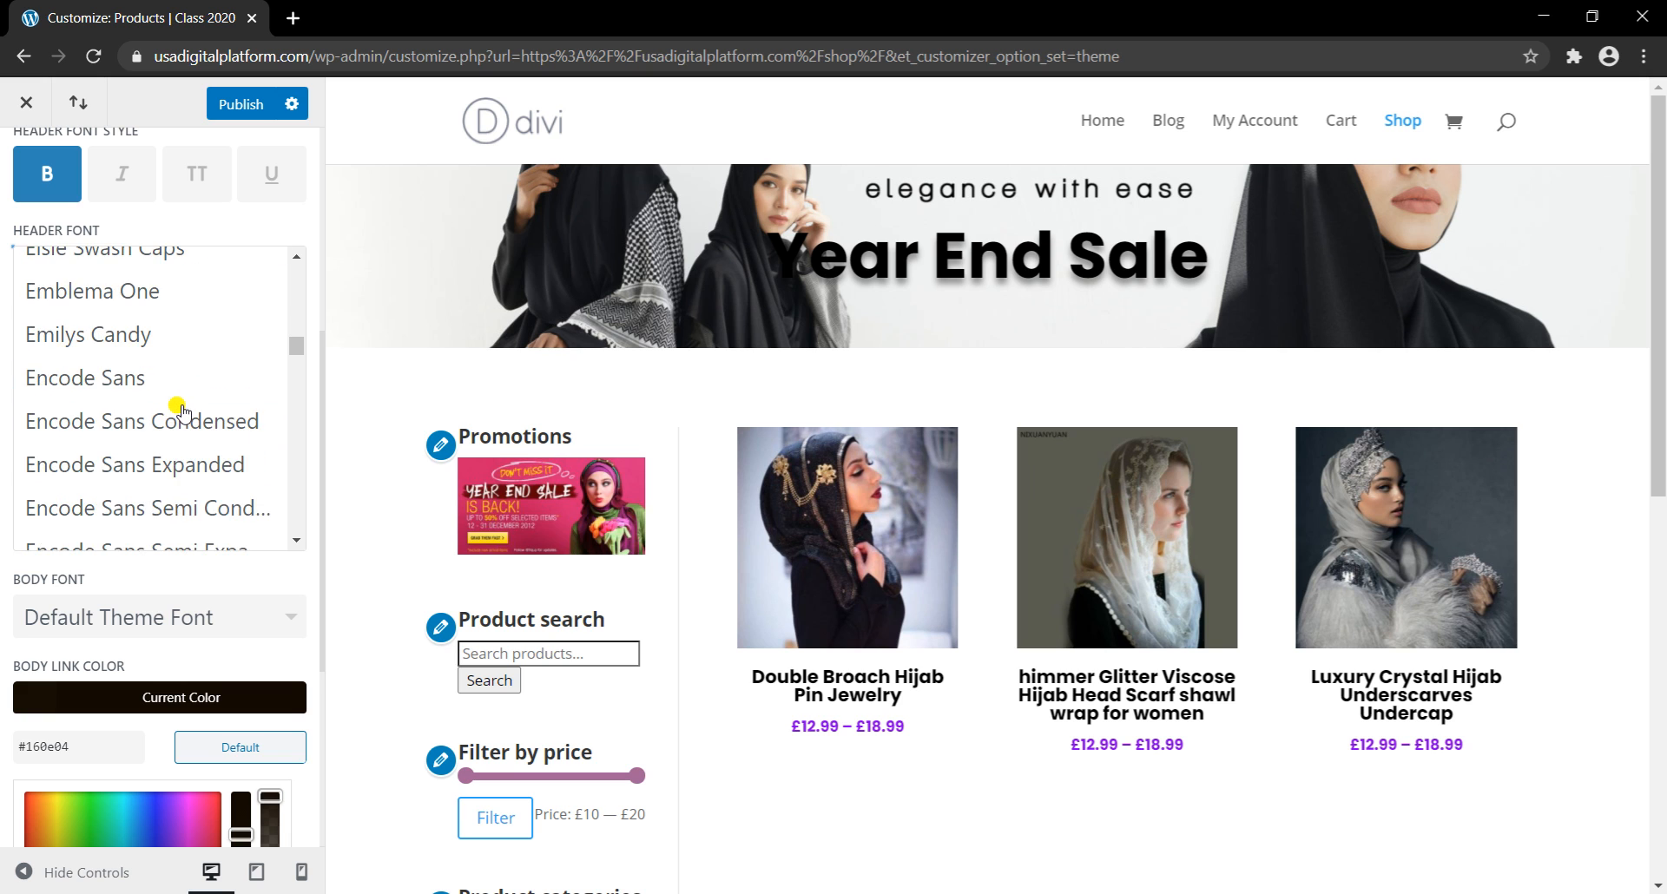
scroll(178, 410, "down", 15)
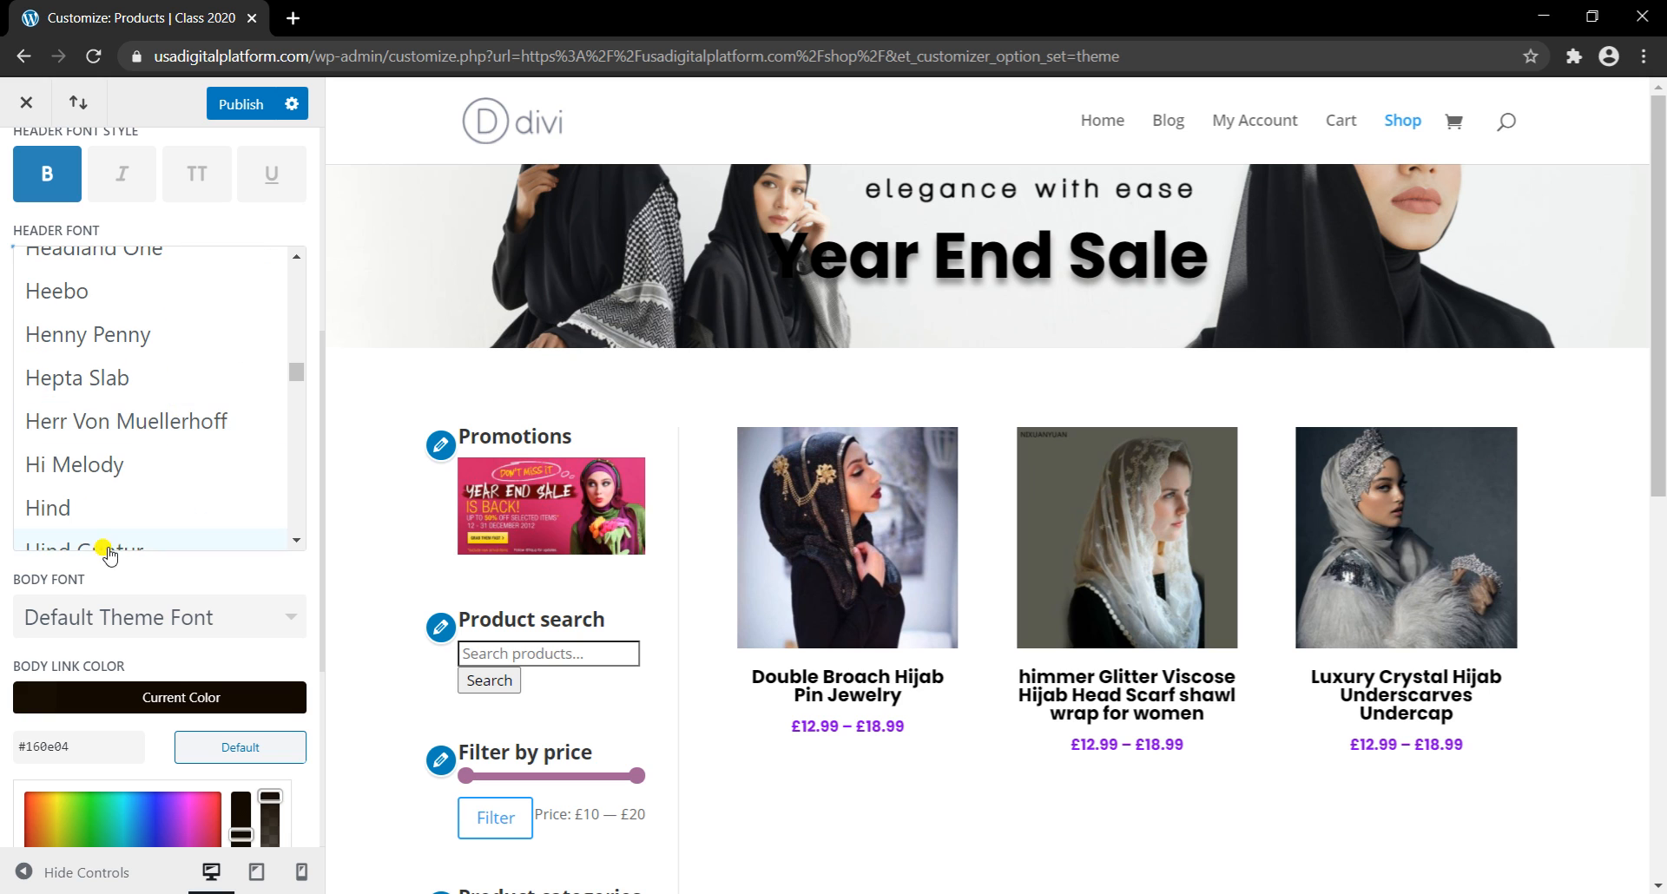
scroll(521, 738, "down", 6)
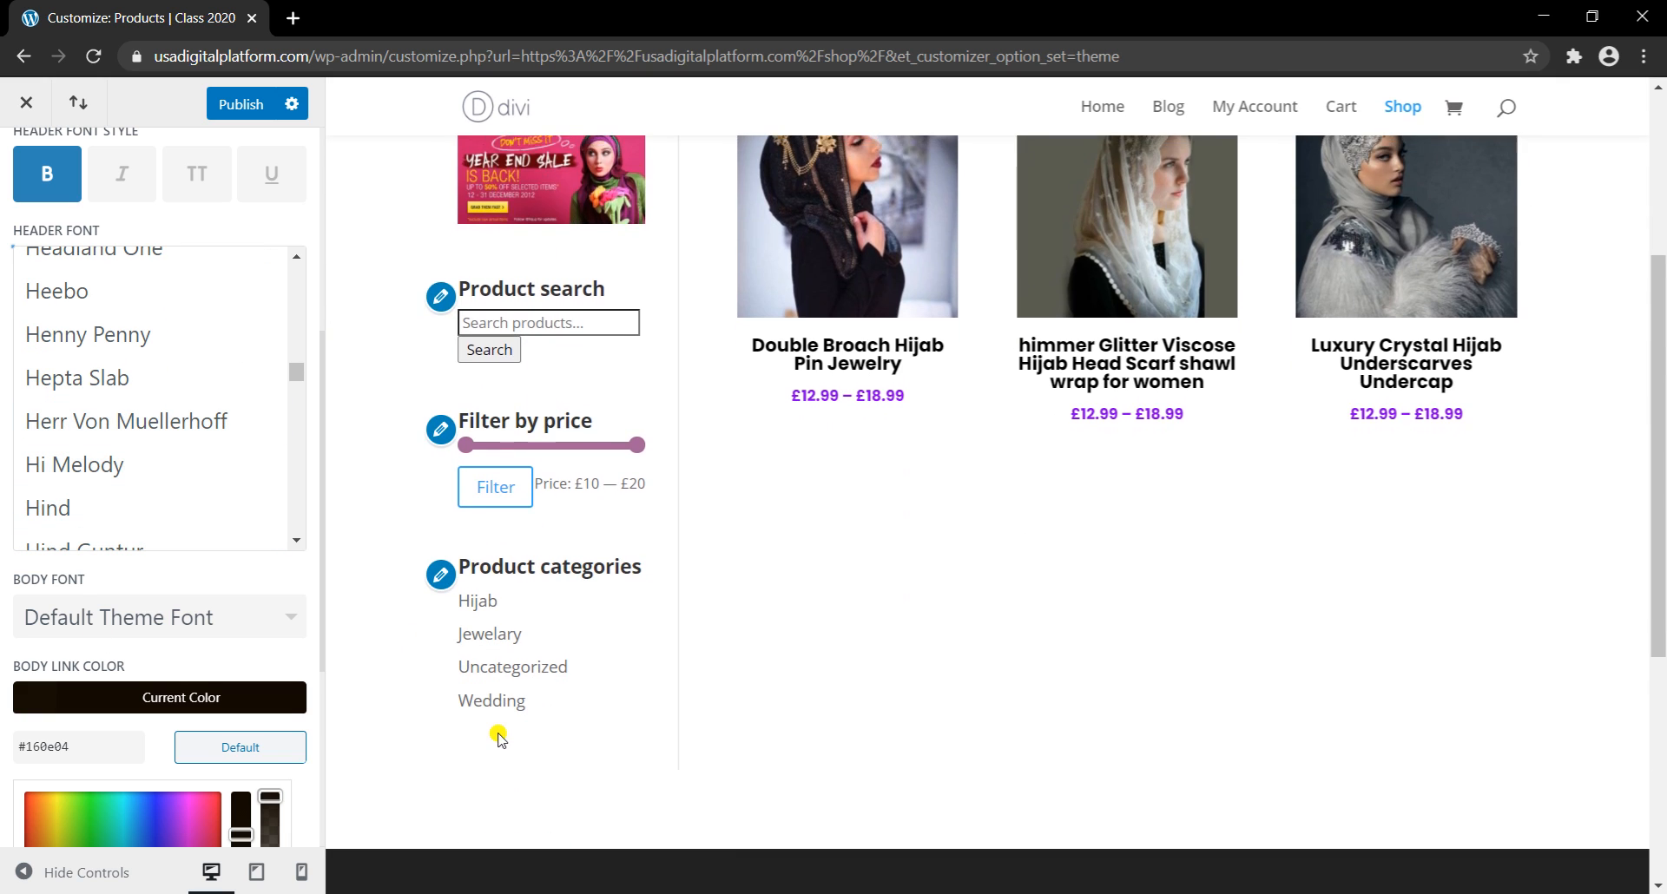
scroll(502, 458, "up", 4)
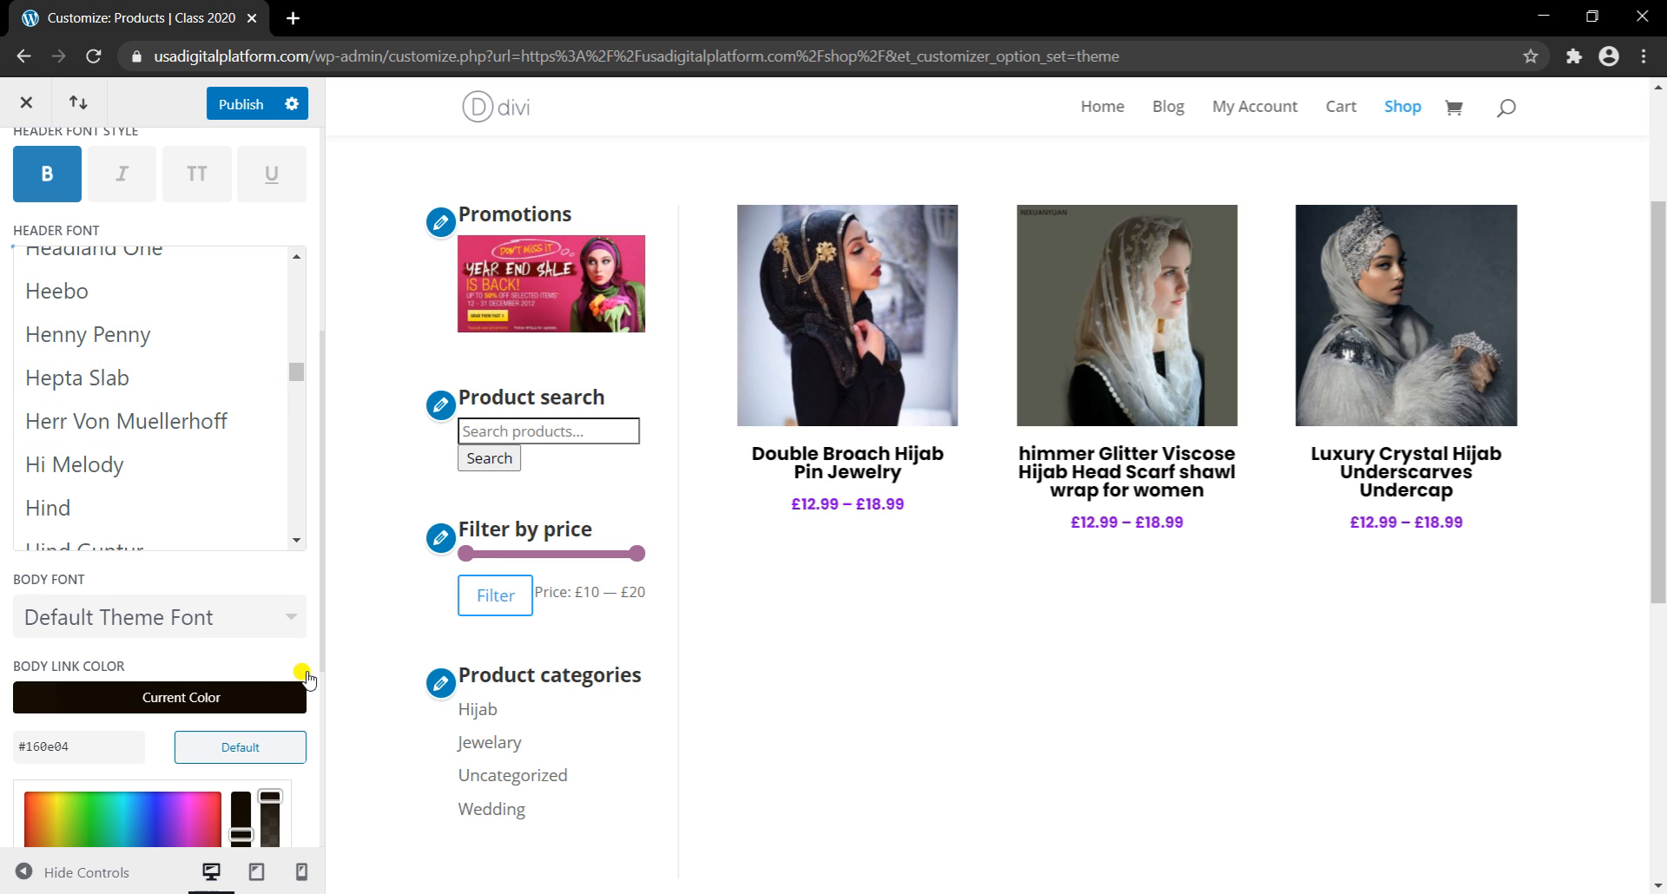
Step: Set the body text color to dark grey #1c1c1c and publish the typography changes
scroll(209, 607, "down", 4)
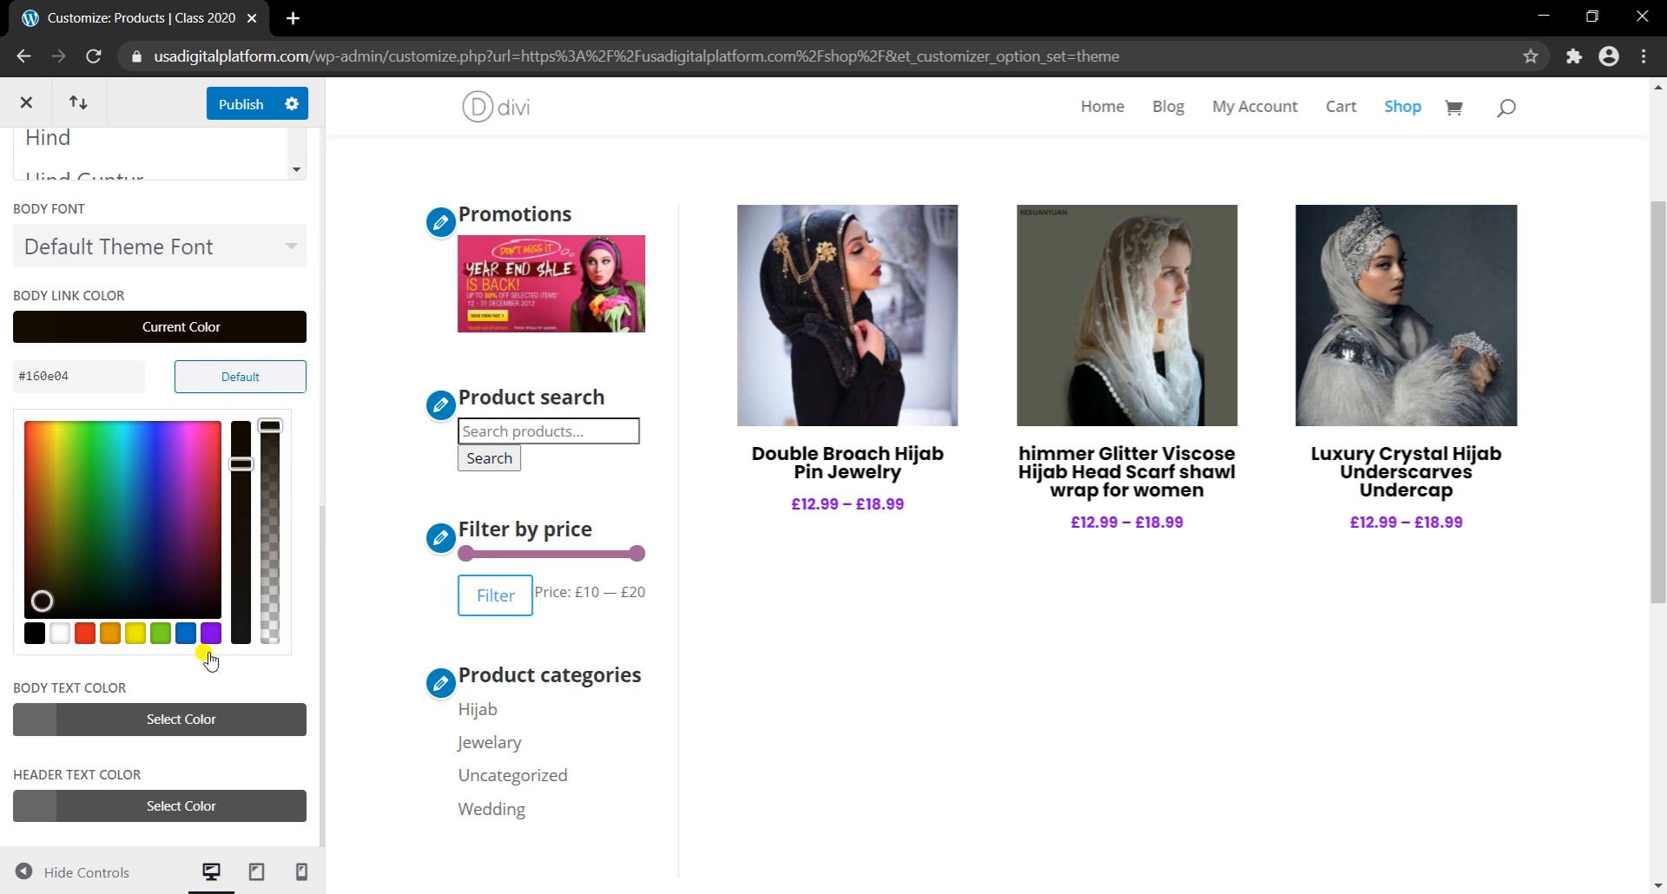
left_click(38, 729)
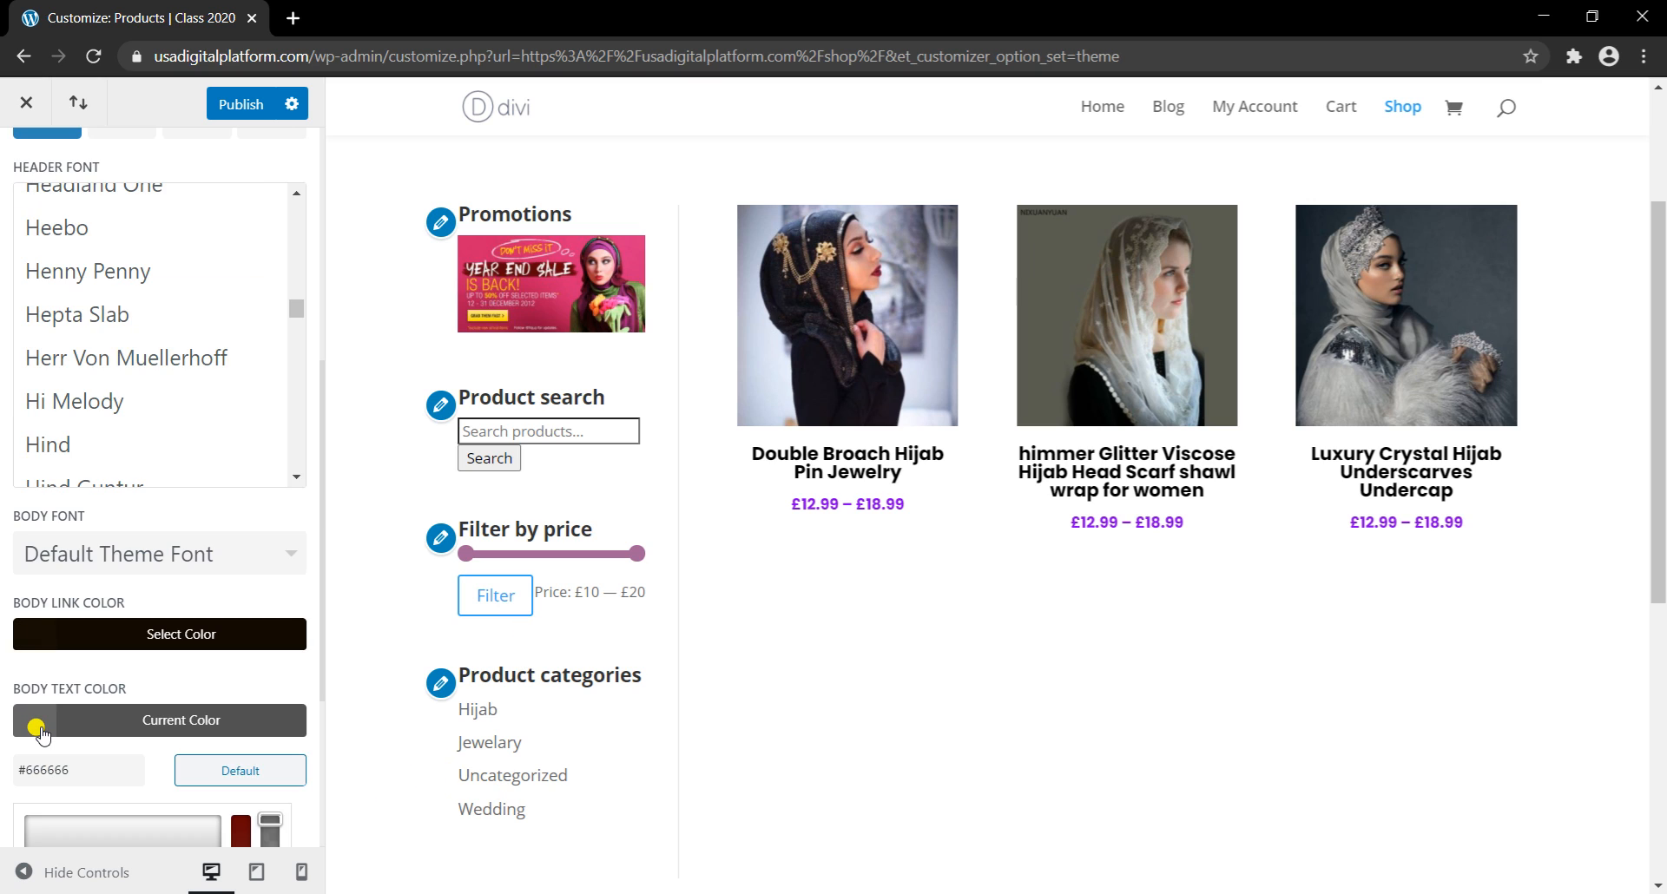
scroll(45, 729, "down", 3)
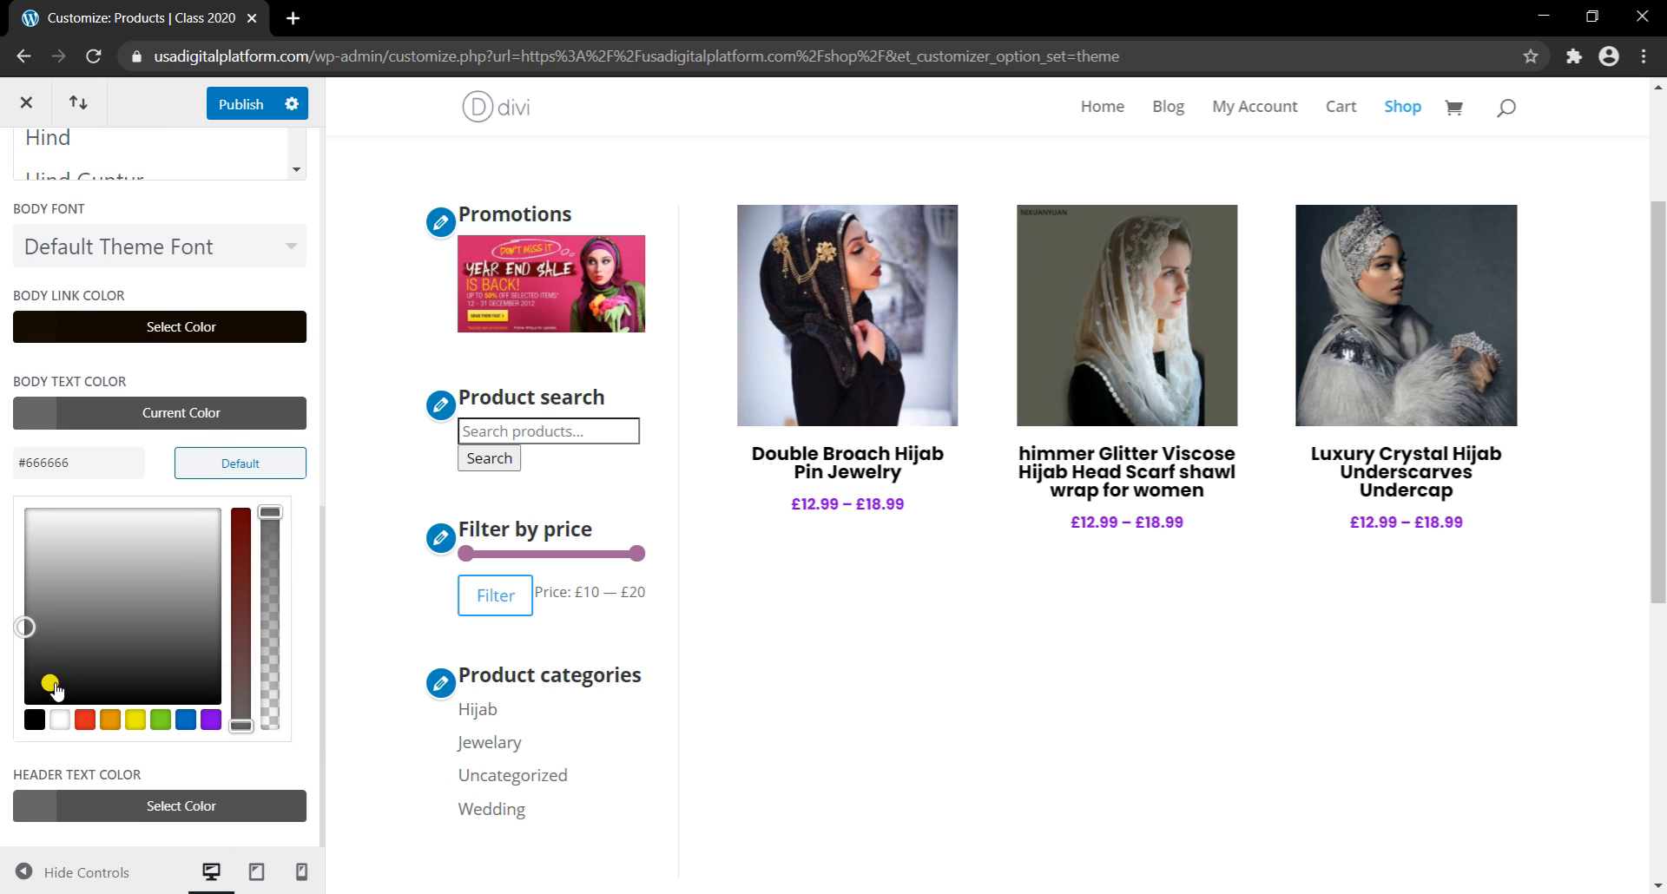
left_click(52, 683)
scroll(253, 246, "up", 1)
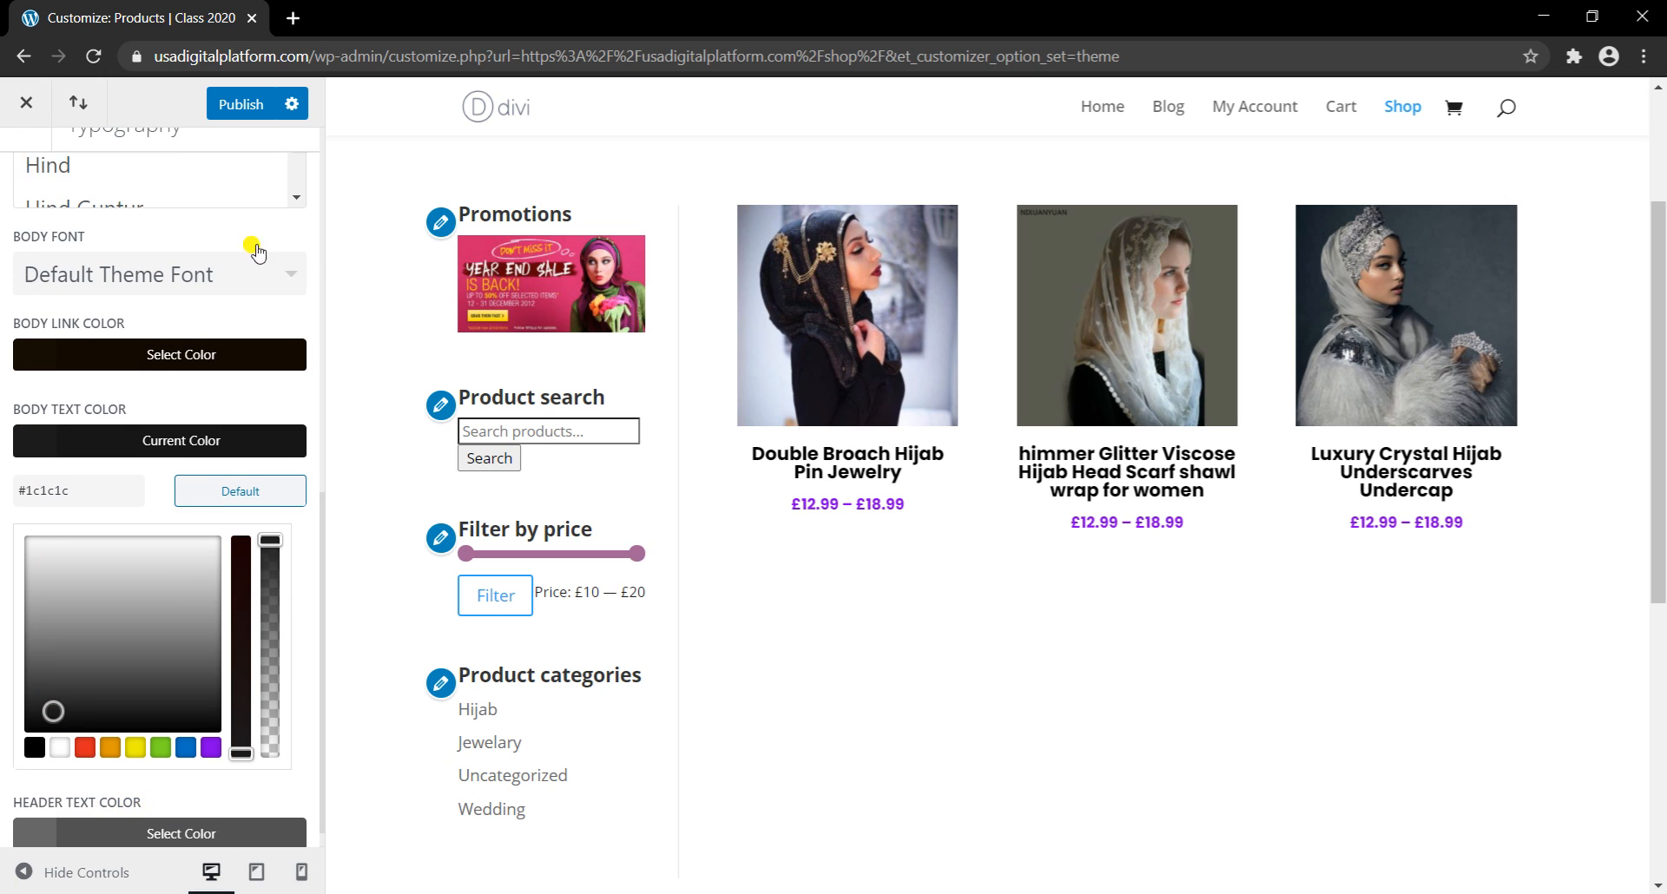
left_click(240, 104)
Step: Reopen the general Typography settings and look through the header font list
scroll(602, 573, "up", 3)
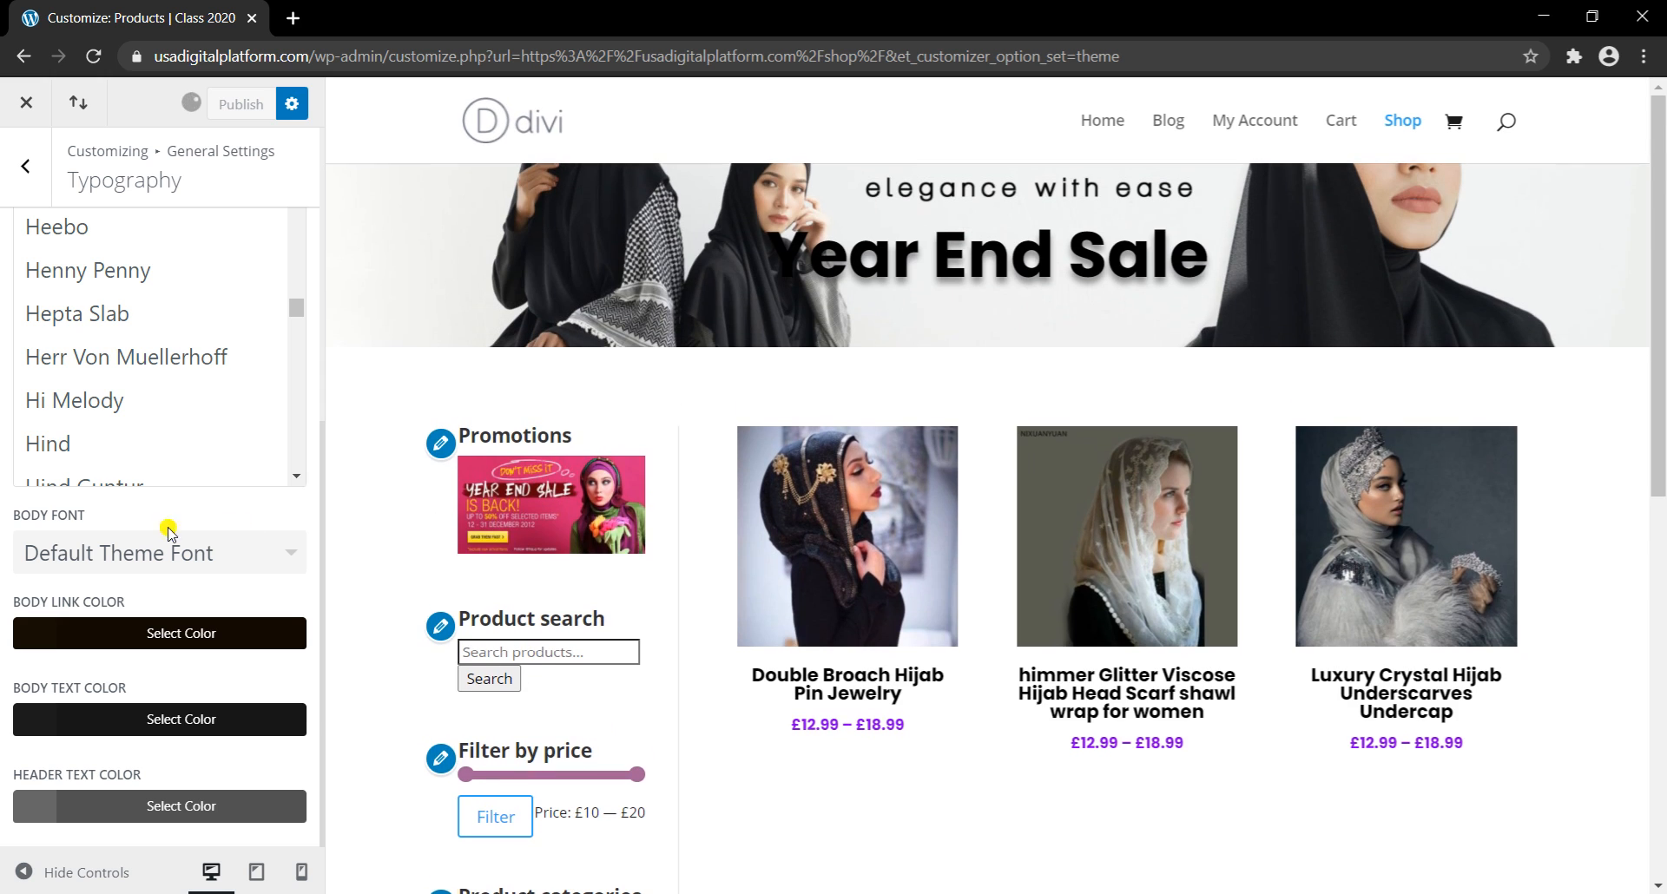
scroll(108, 347, "up", 3)
left_click(40, 186)
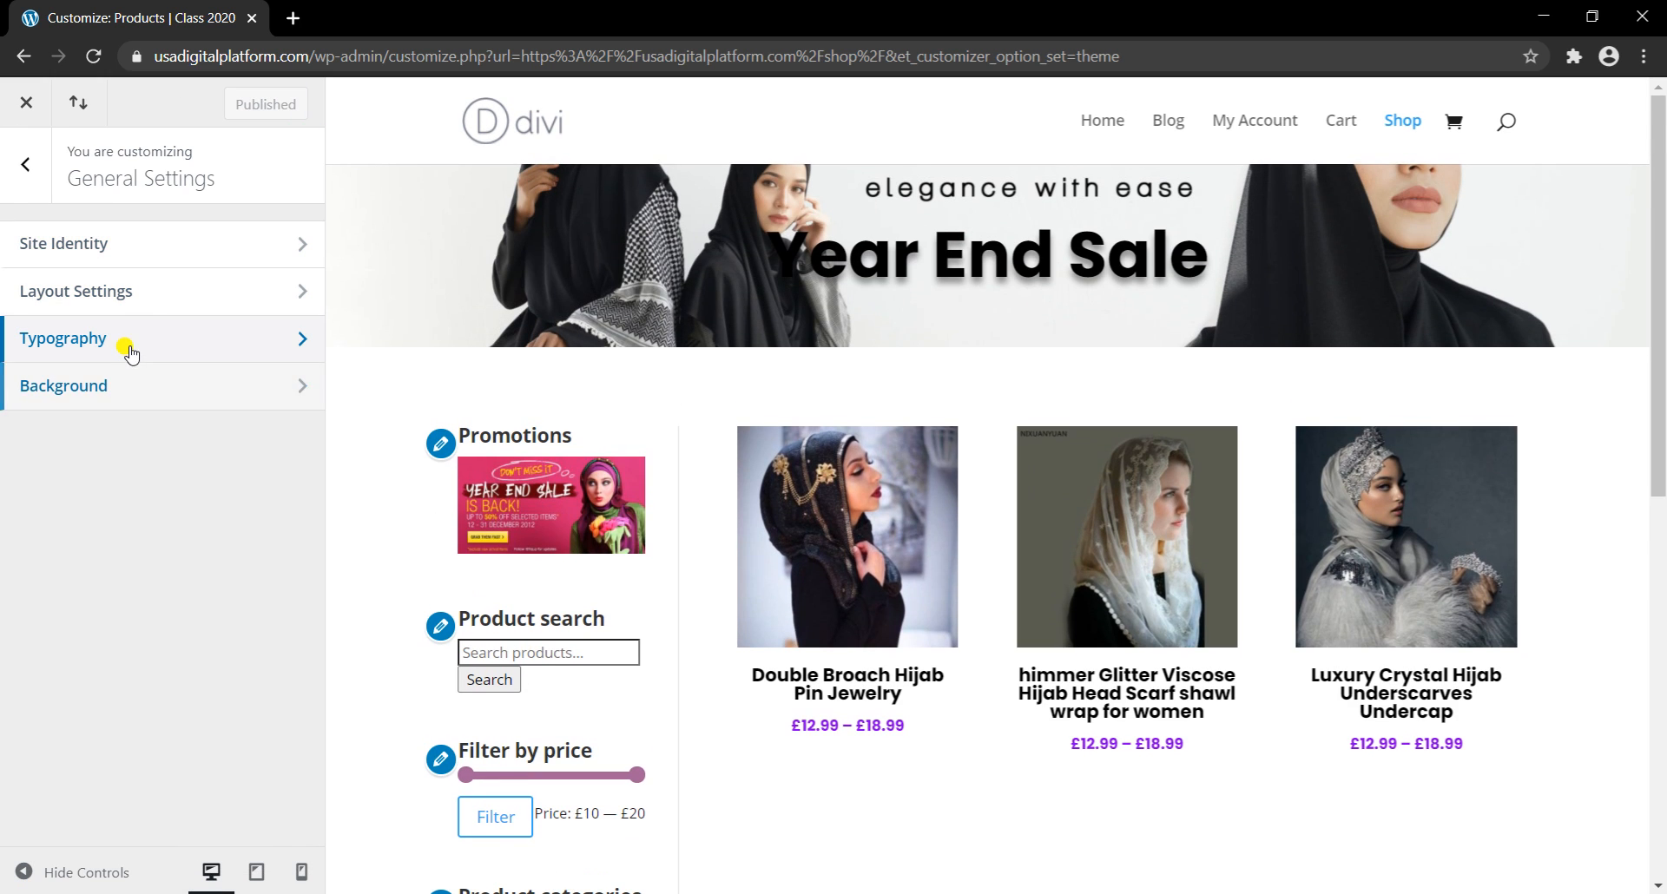
left_click(124, 342)
scroll(132, 509, "down", 4)
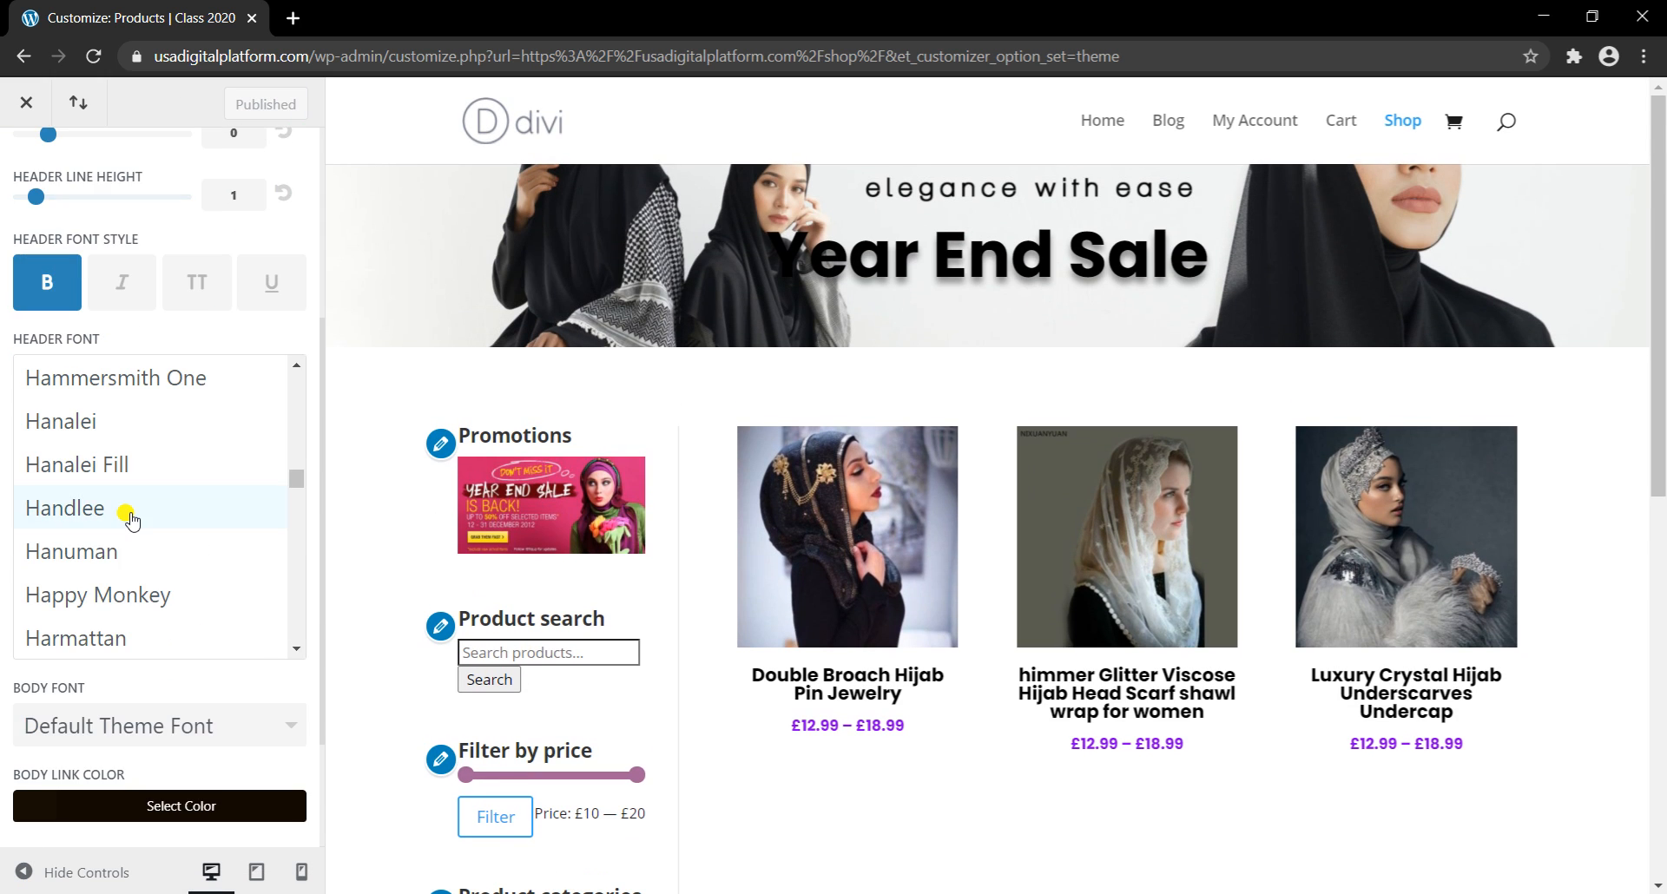
scroll(52, 403, "down", 3)
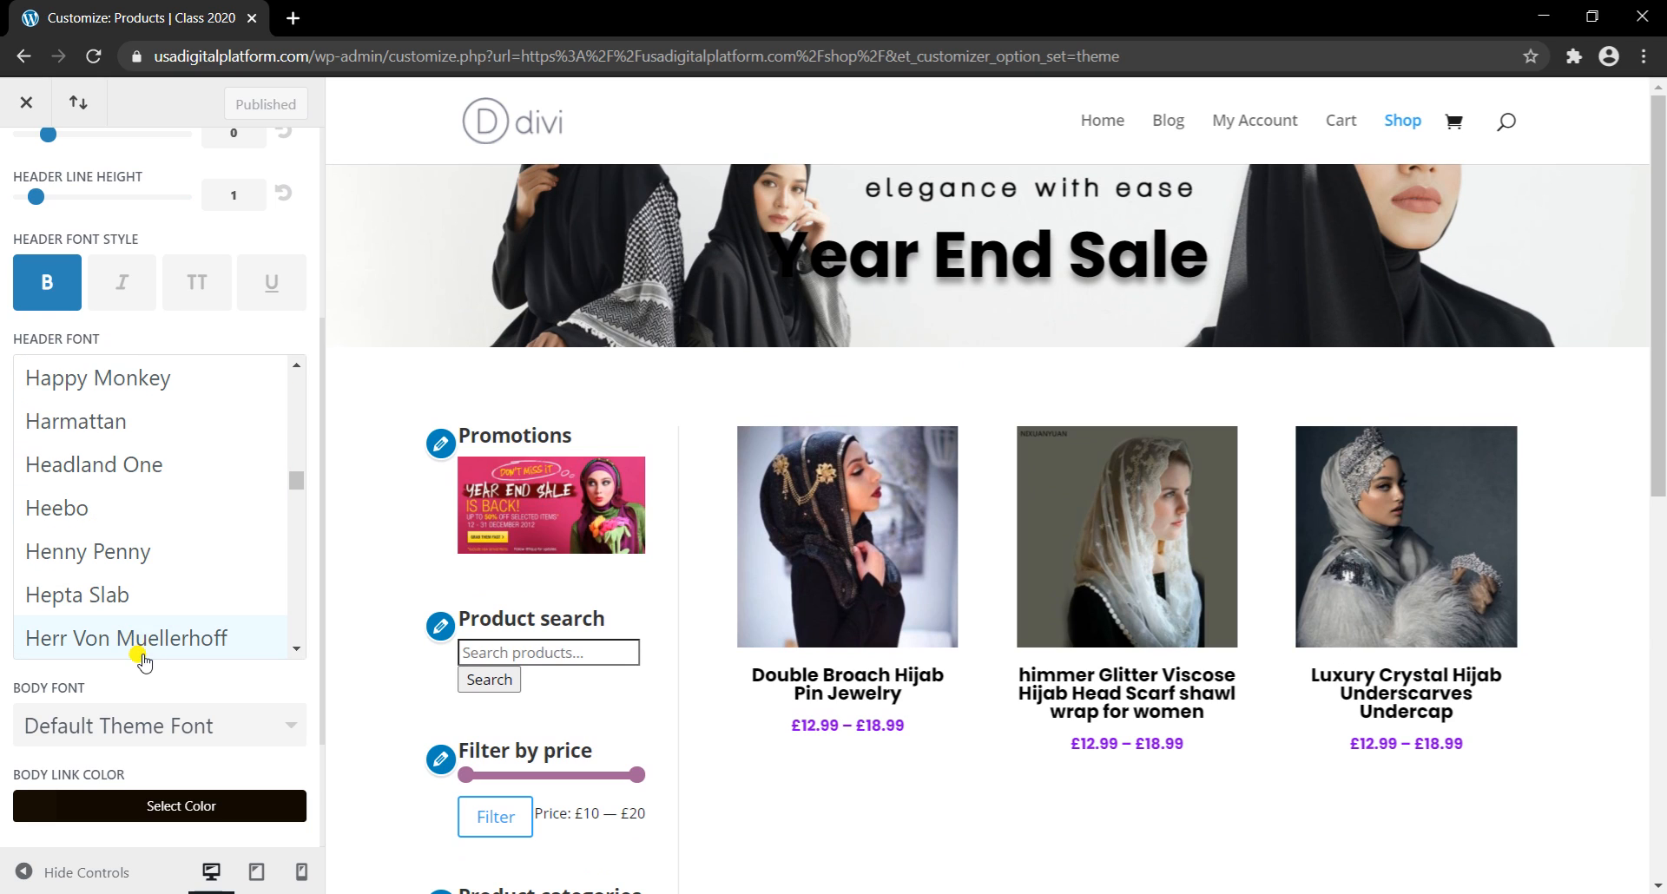
Step: Toggle the header font's bold style off and back on, publish the settings and exit the Customizer
left_click(43, 296)
left_click(45, 295)
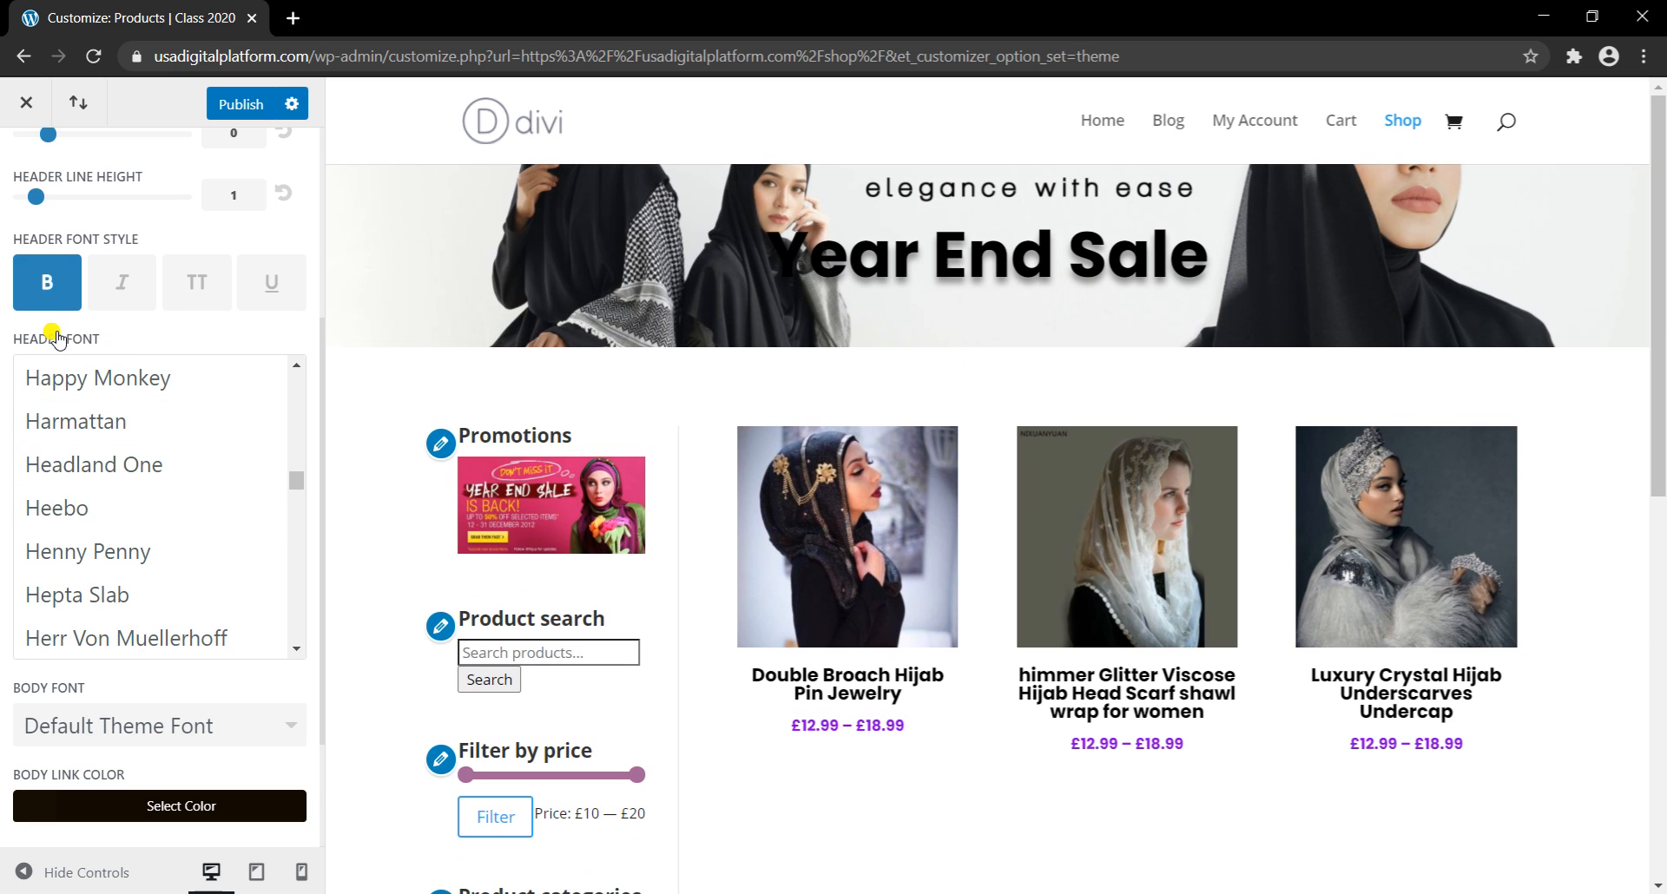
scroll(52, 338, "up", 4)
left_click(25, 166)
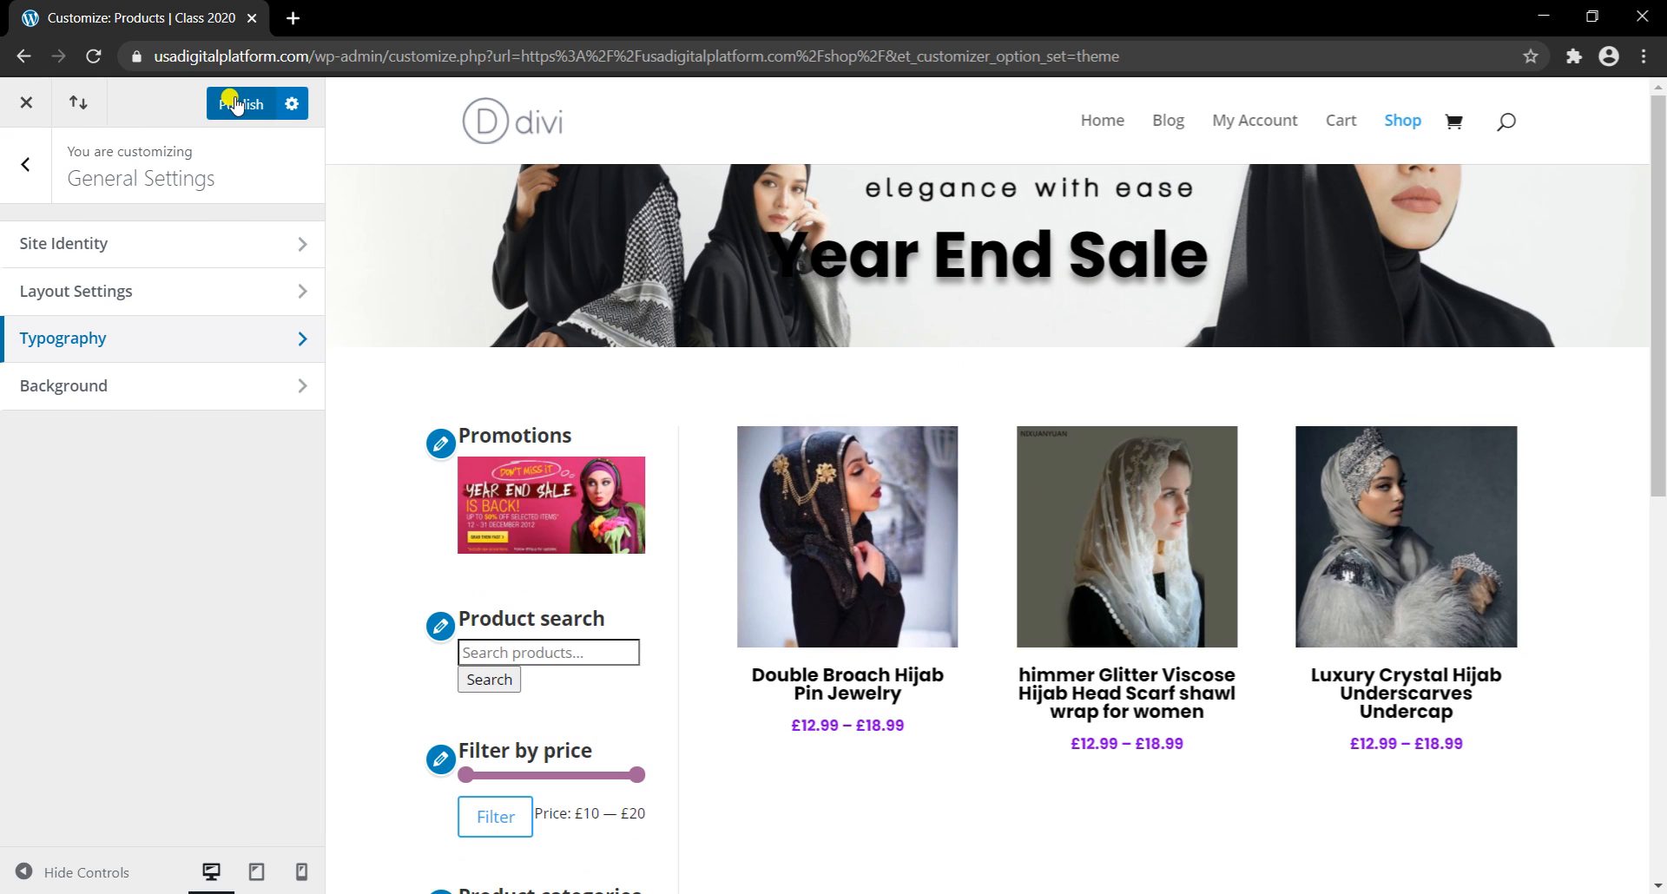
left_click(233, 104)
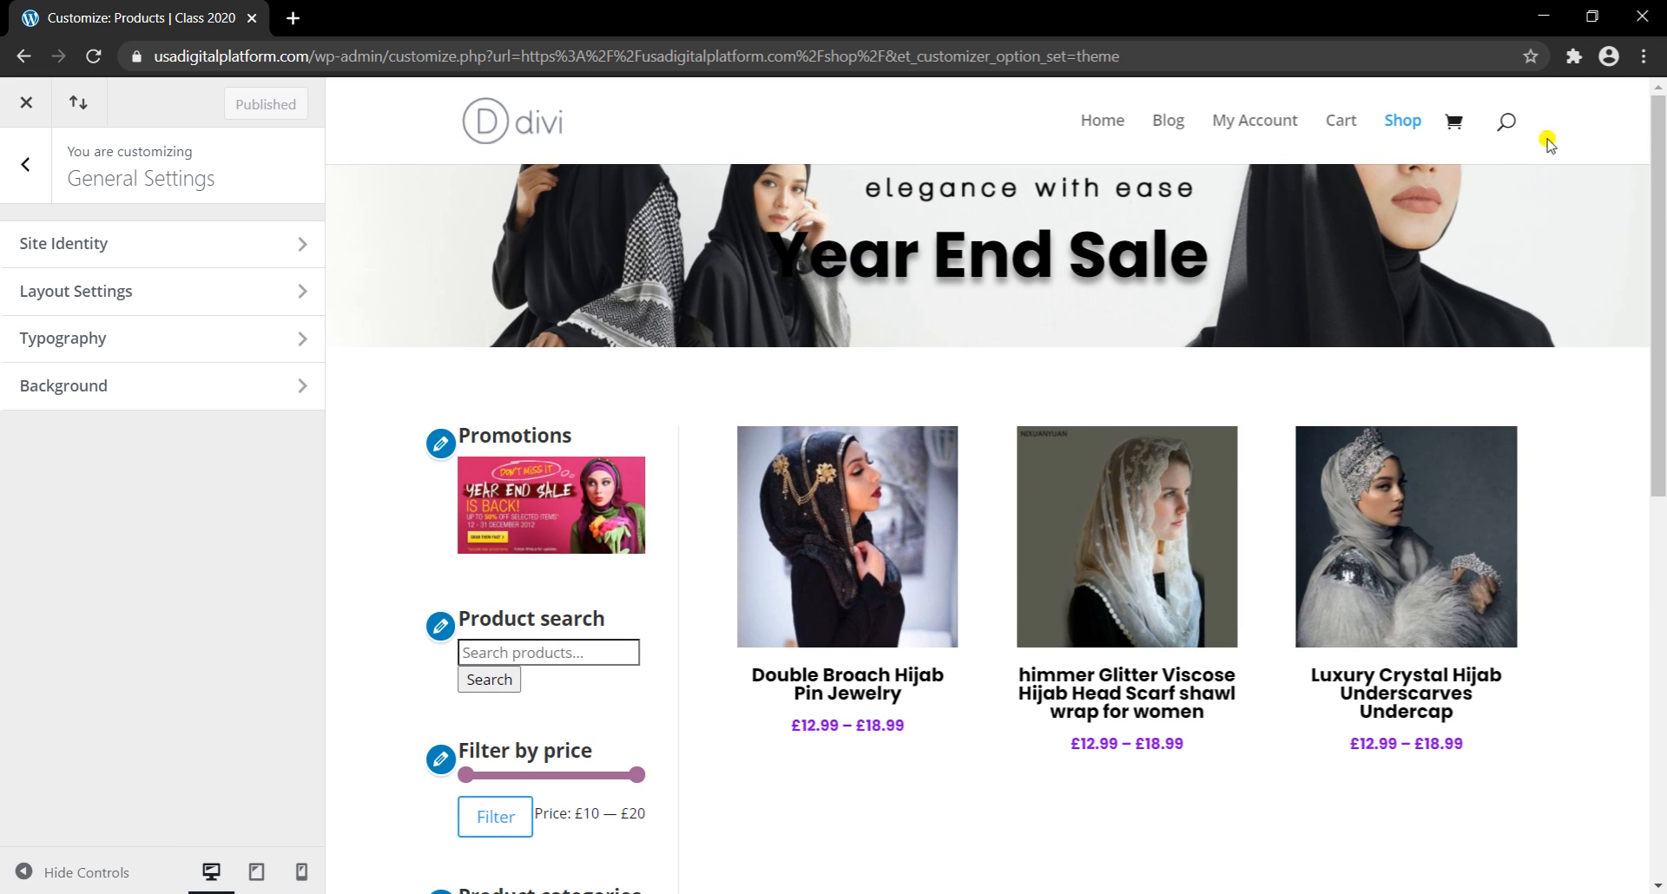
left_click(26, 103)
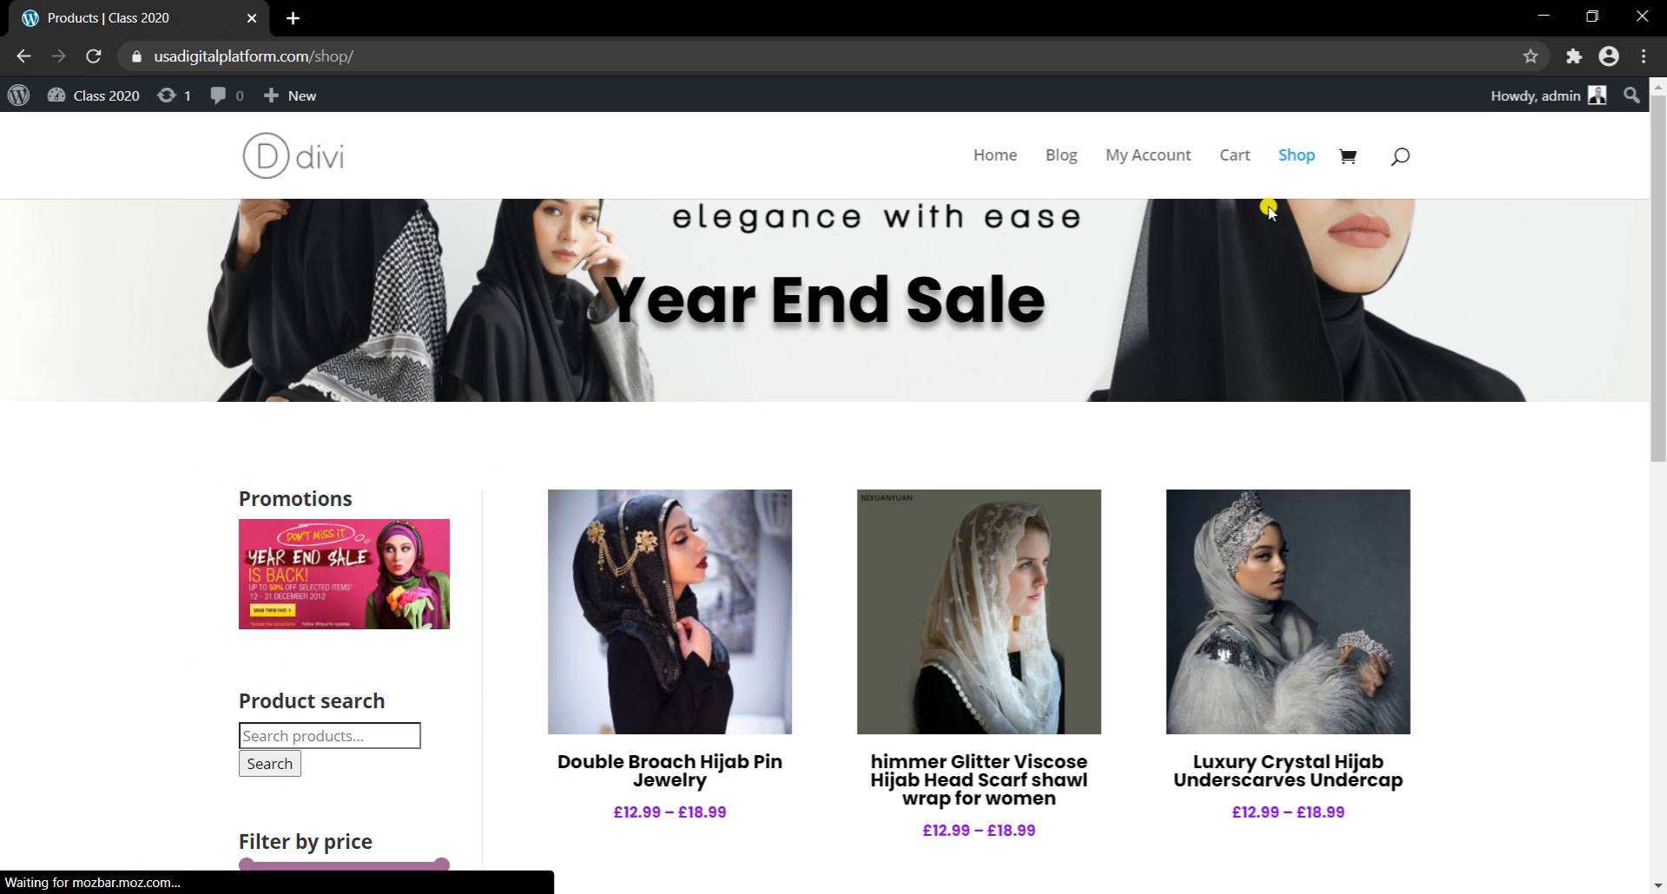
Step: Reload the live shop page and review its banner, sidebar widgets and product grid
mouse_move(1520, 103)
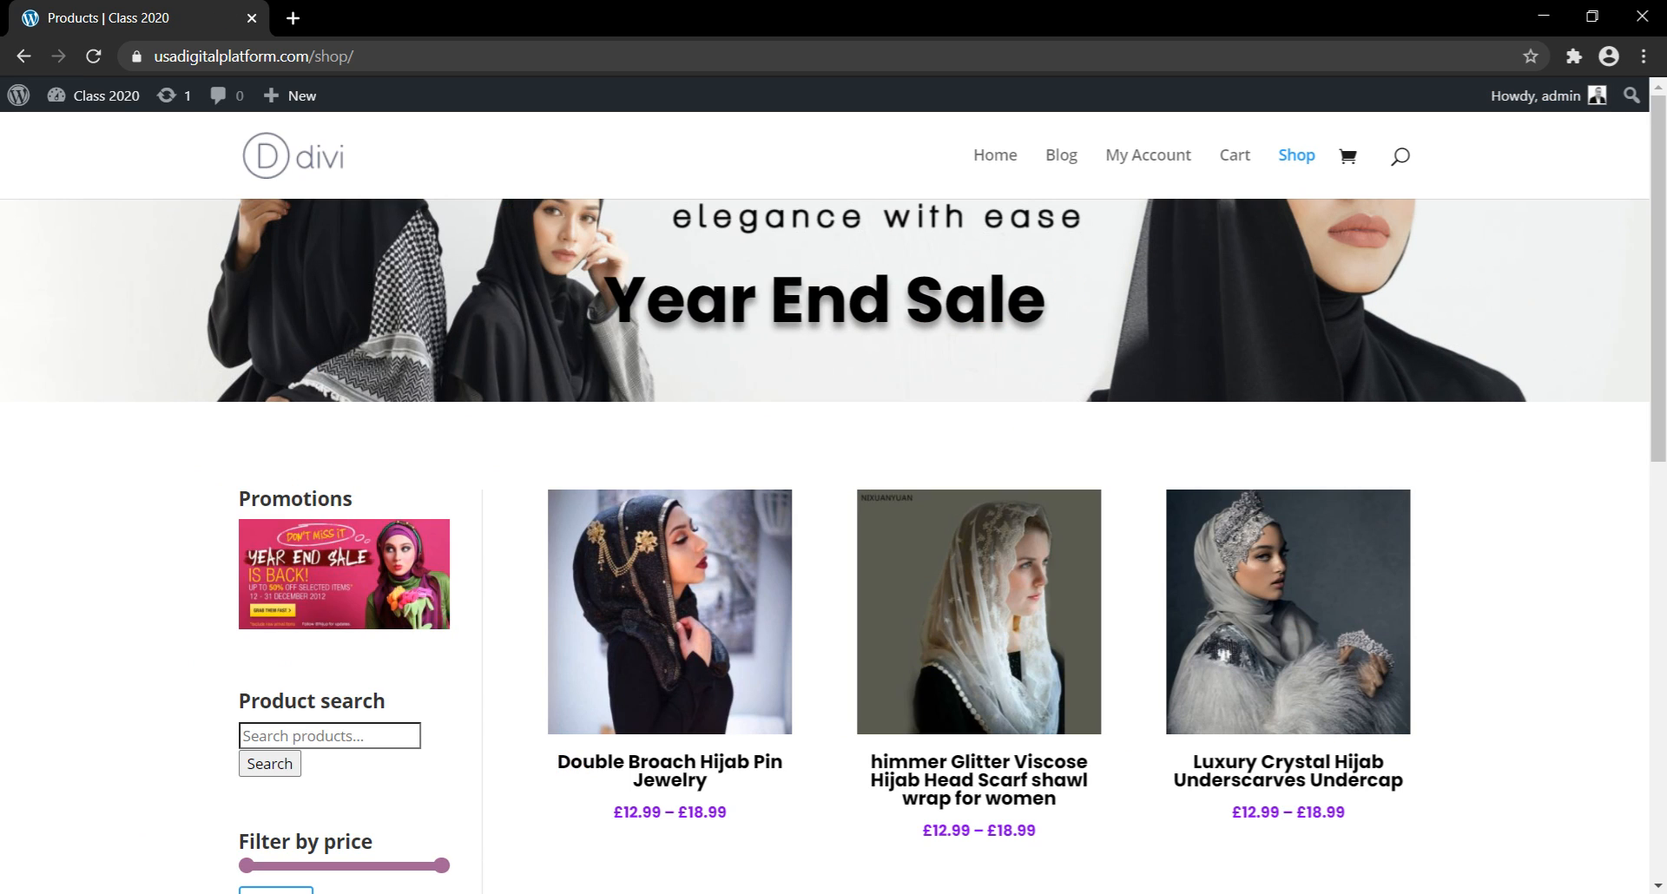
left_click(739, 861)
left_click(1294, 159)
scroll(1060, 468, "down", 6)
scroll(949, 618, "up", 6)
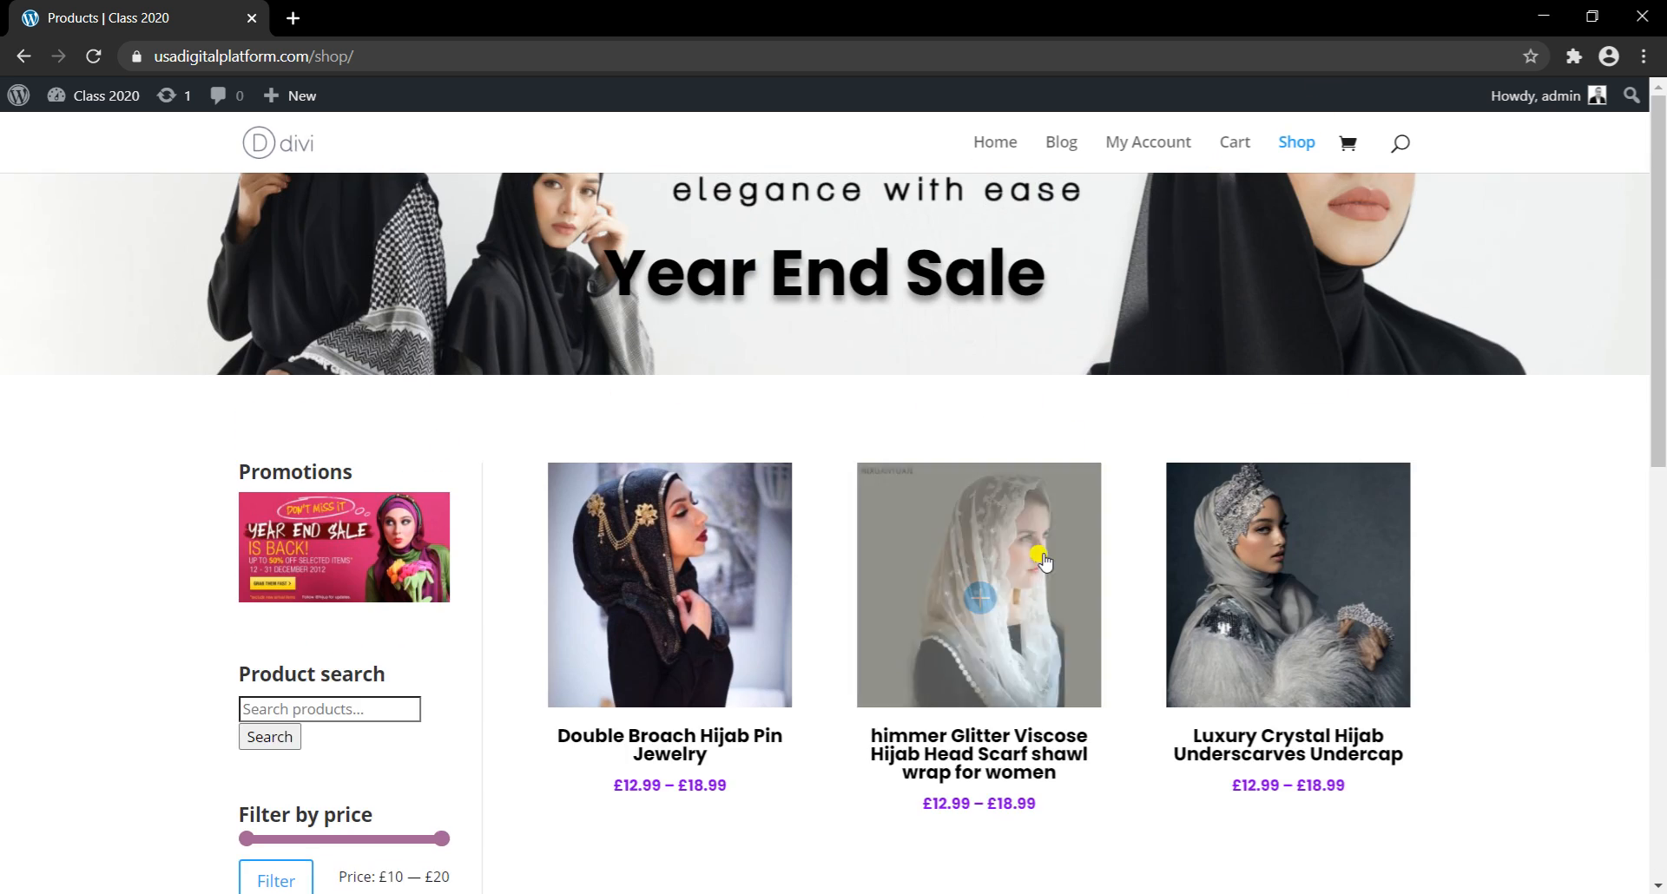
scroll(938, 644, "down", 3)
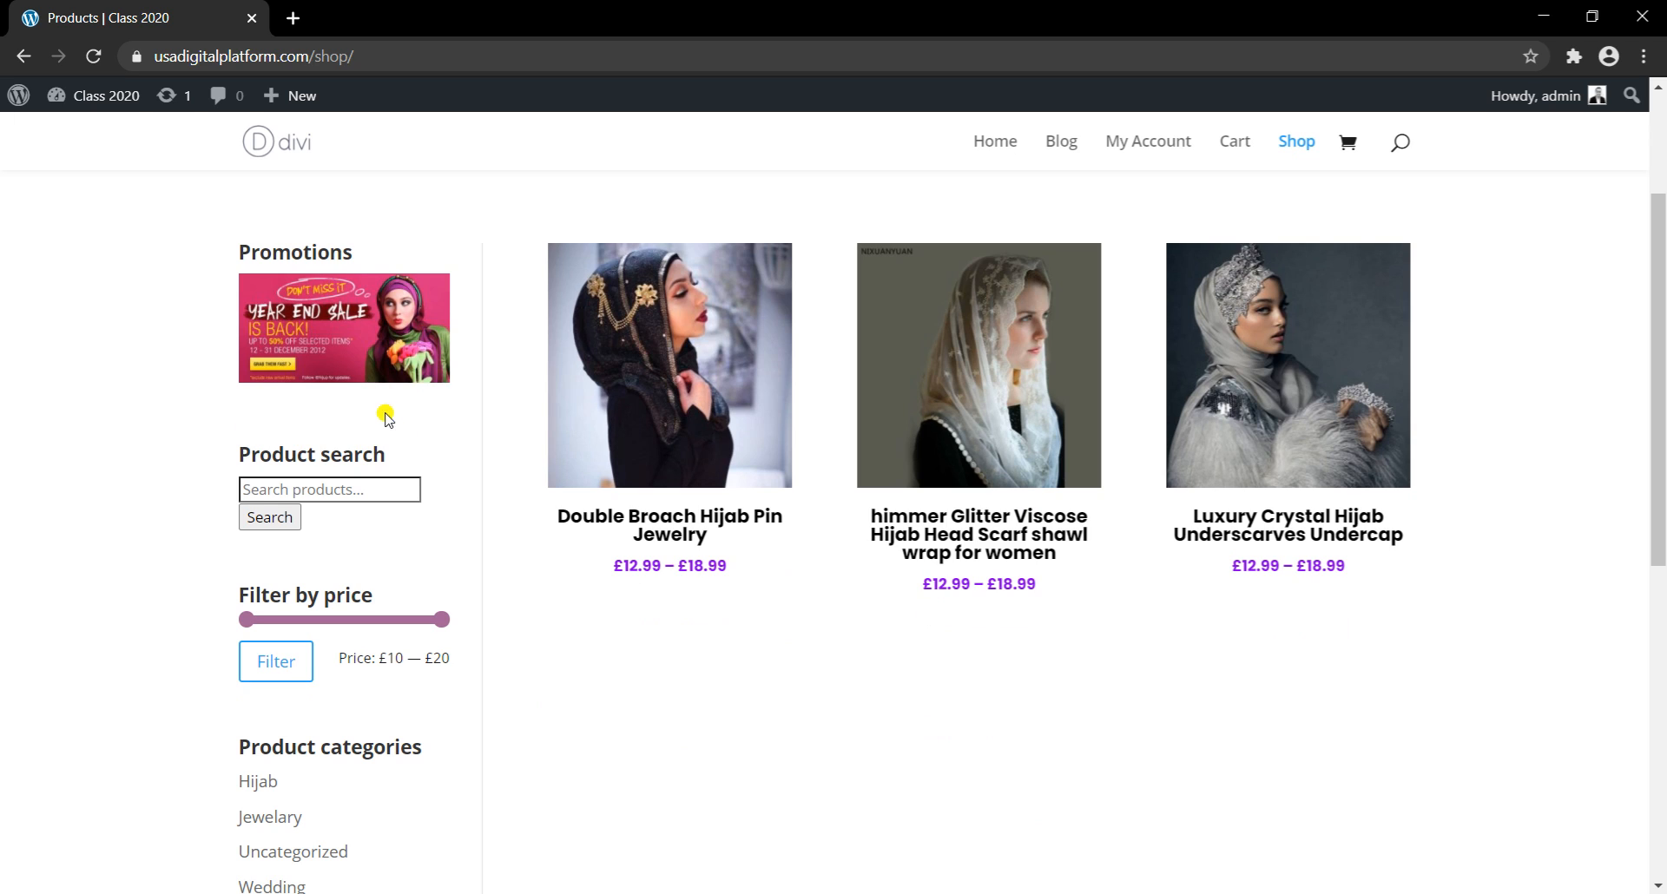
Step: Switch to the incognito browser window, reload the Shop page and inspect the new layout from banner to product categories
mouse_move(829, 893)
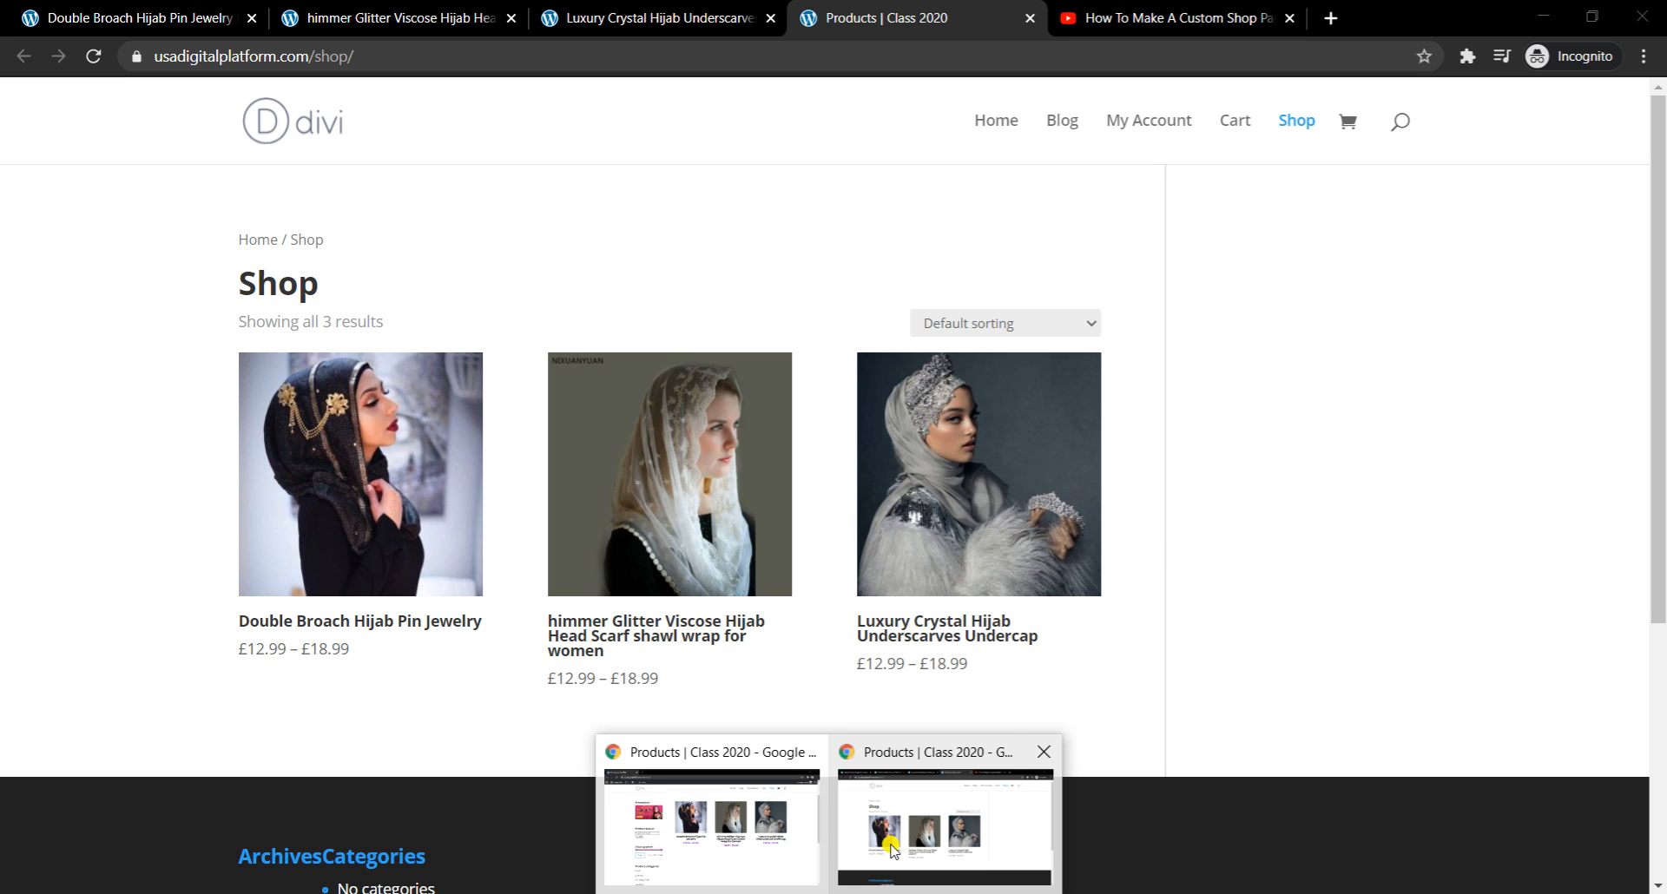
left_click(894, 847)
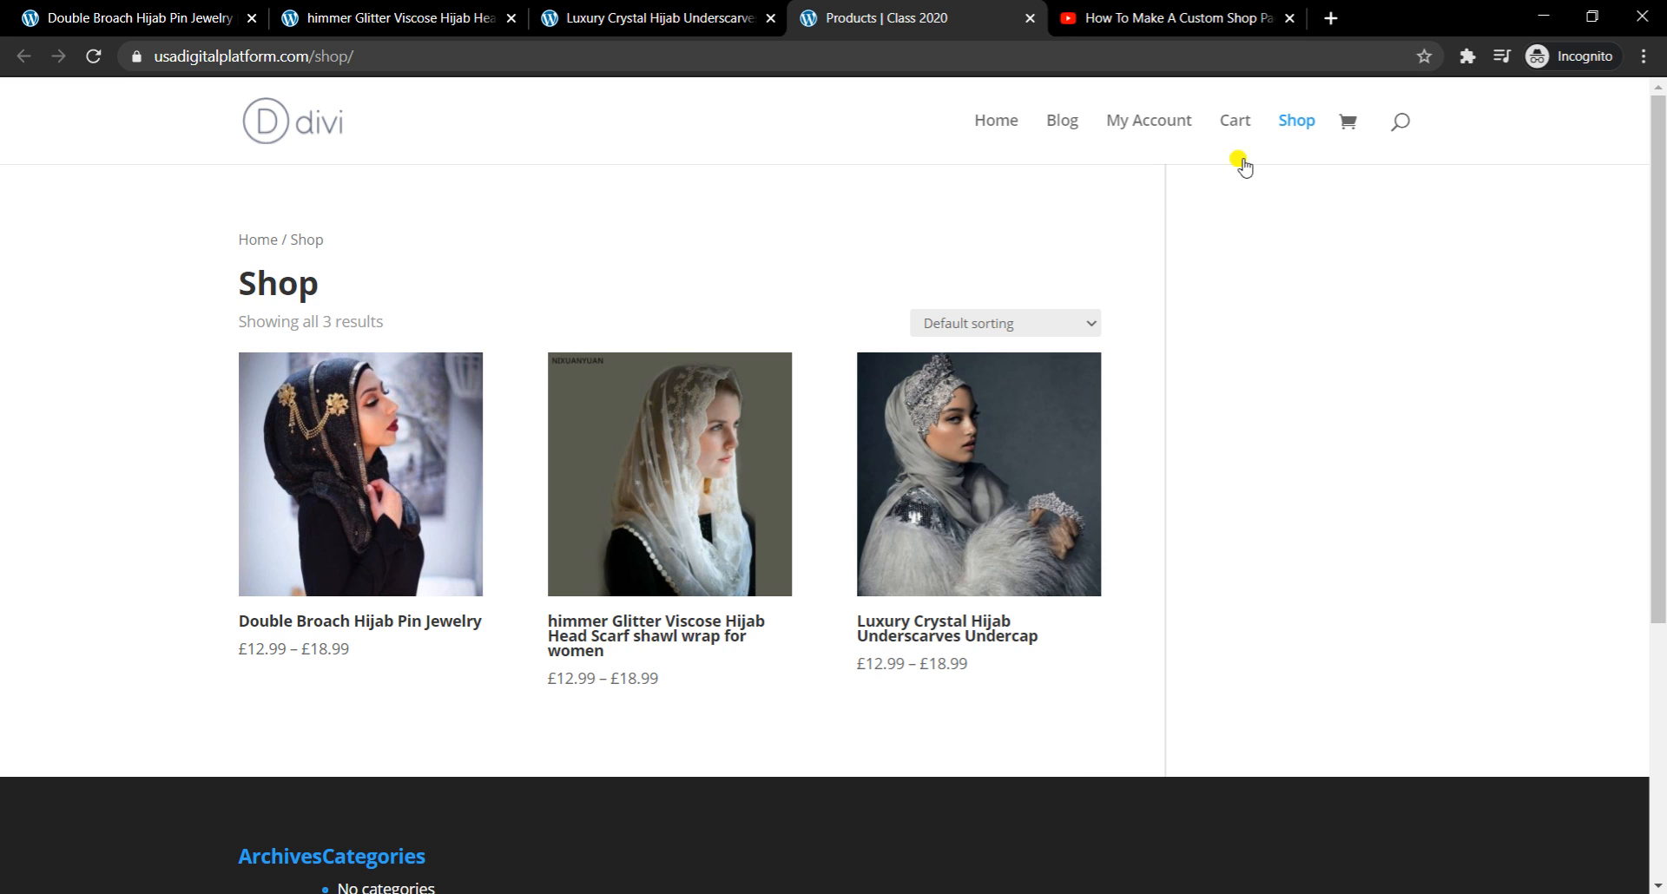
left_click(1300, 123)
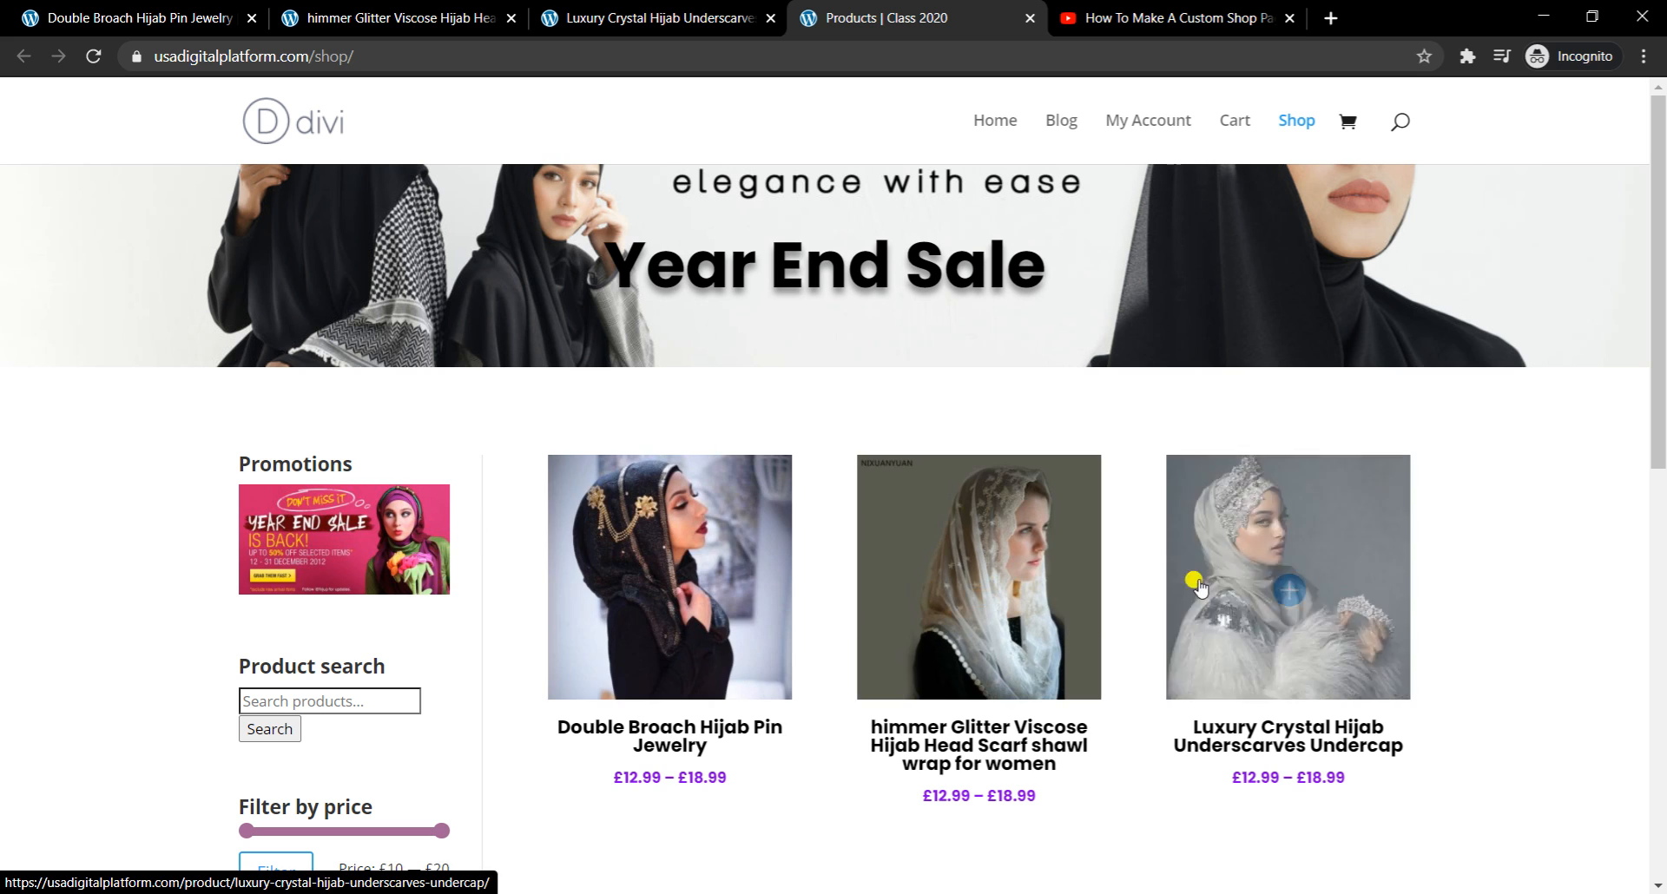
scroll(1384, 590, "down", 5)
scroll(476, 531, "up", 1)
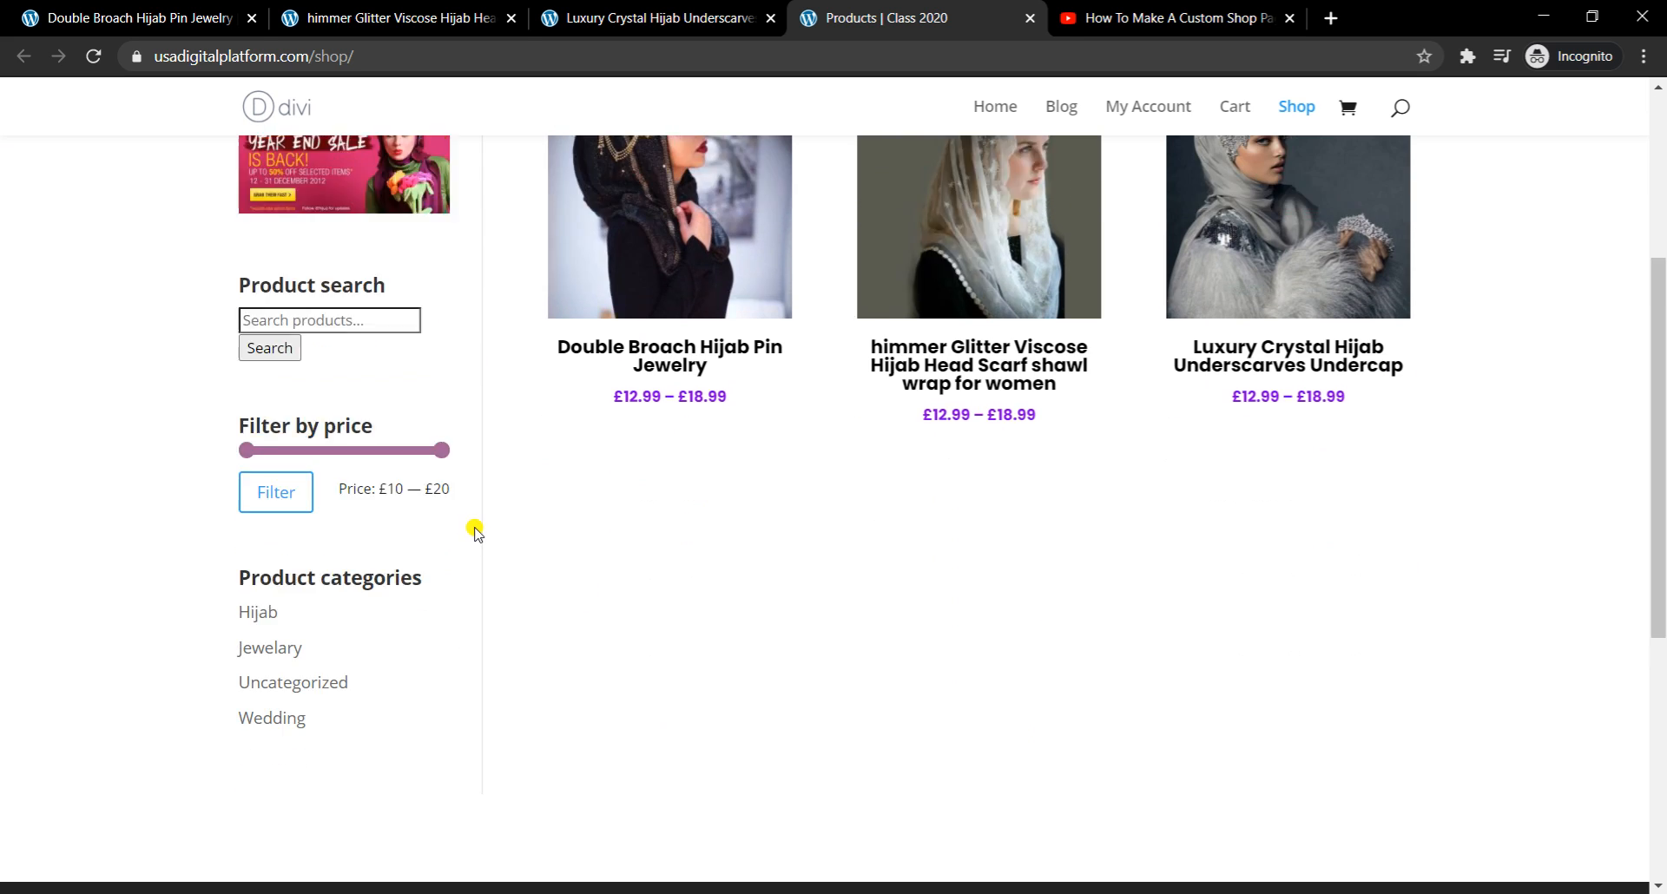
scroll(476, 532, "up", 3)
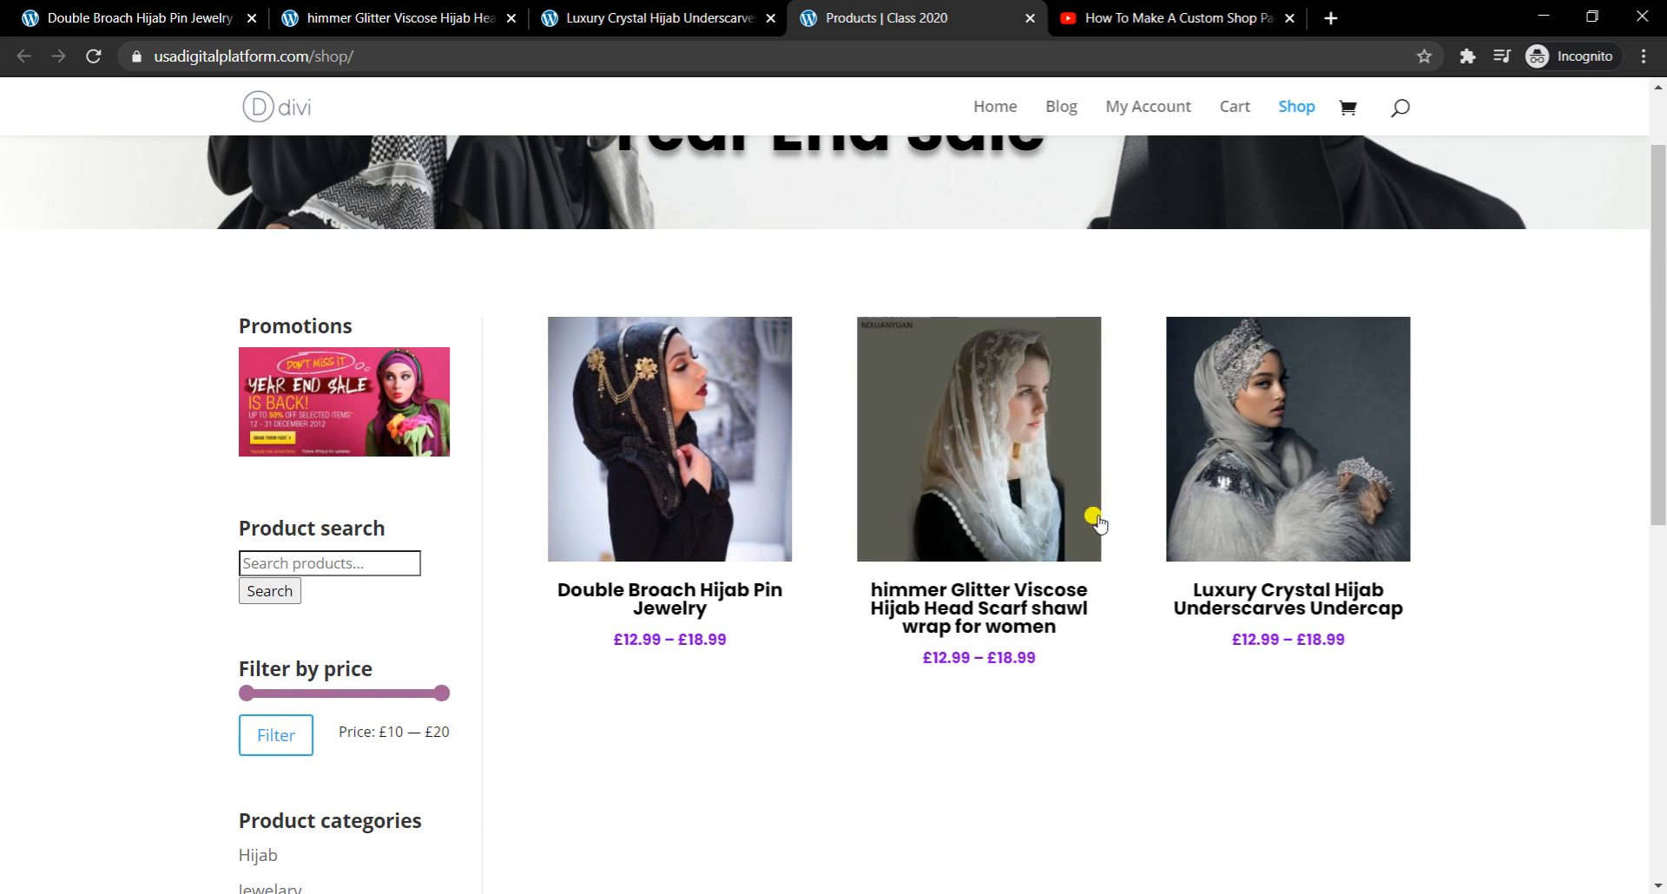
scroll(1089, 517, "up", 2)
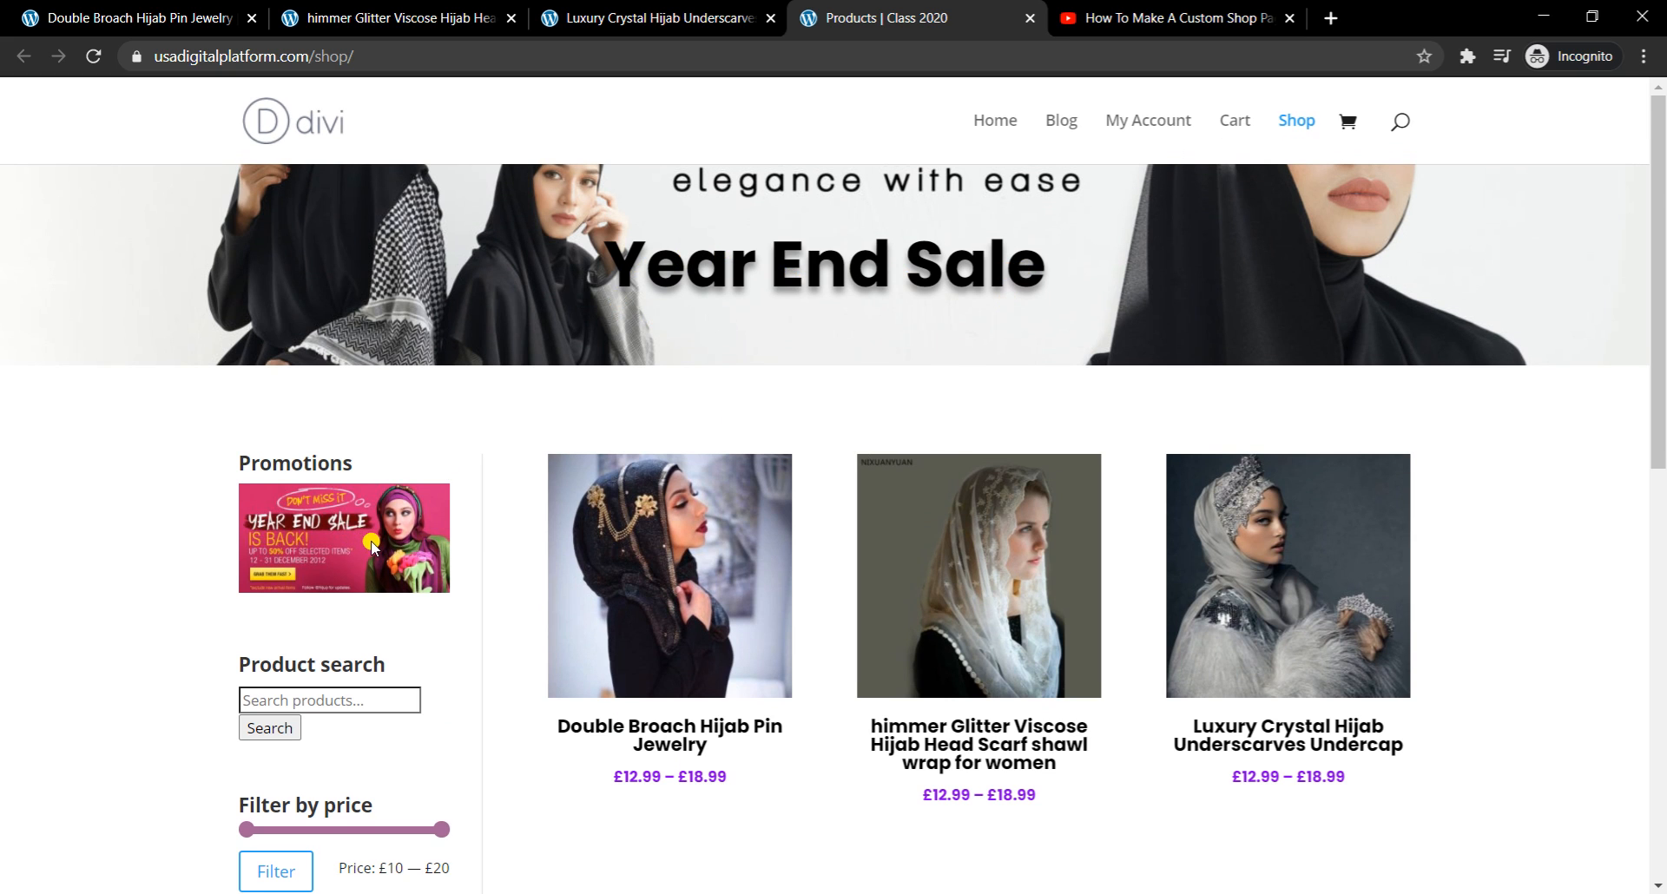
scroll(373, 546, "down", 8)
scroll(532, 473, "up", 5)
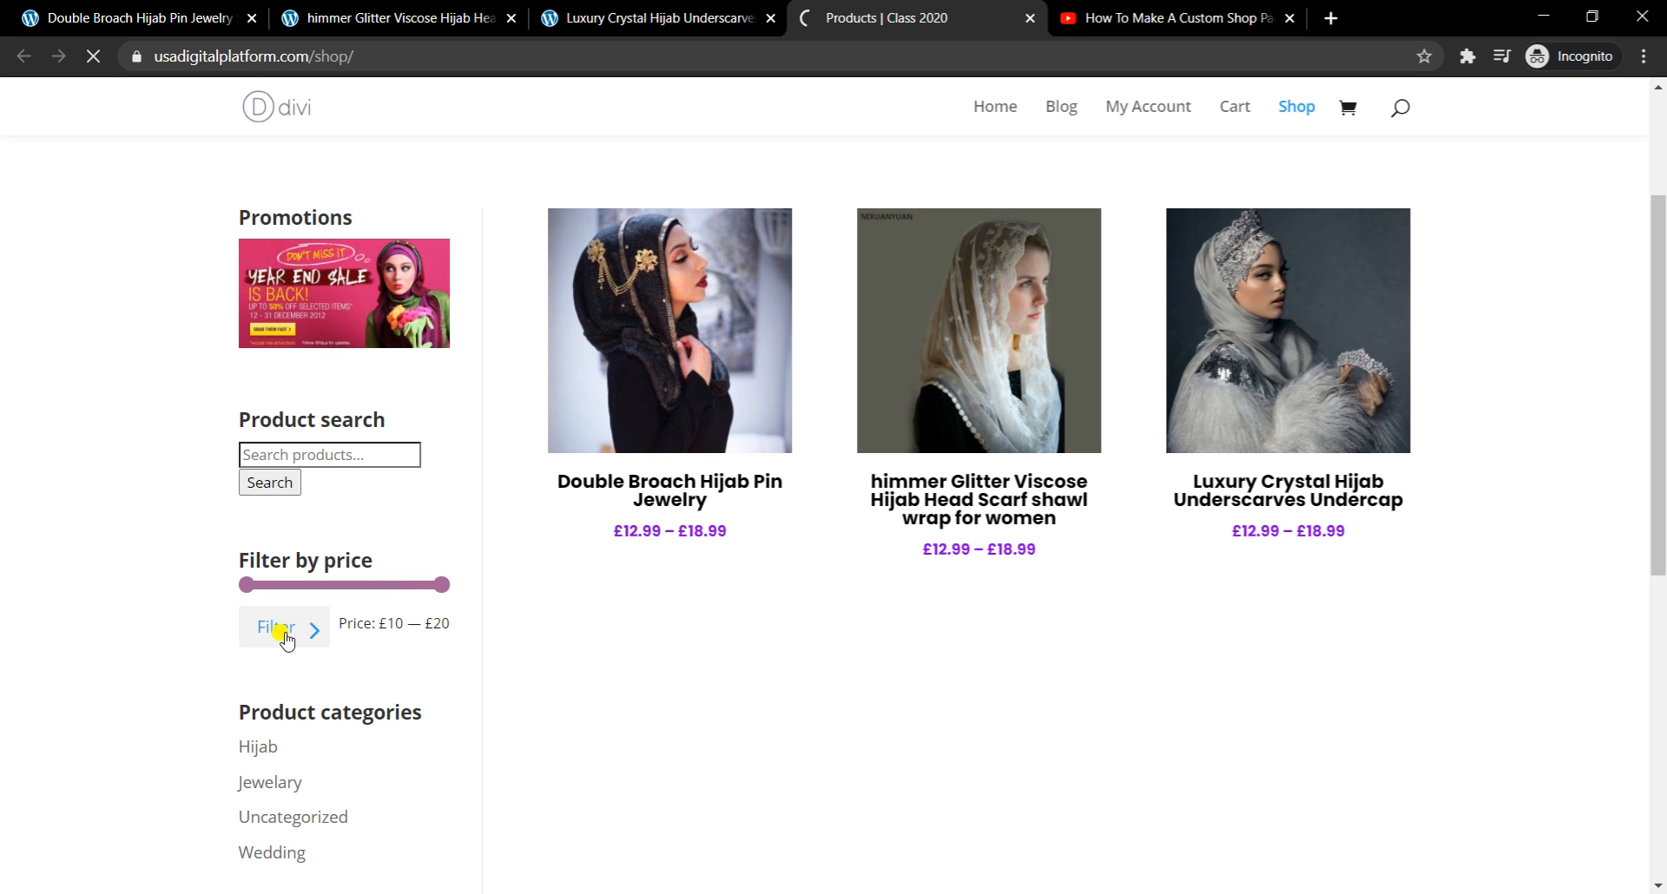
Step: Test the sidebar price filter with the minimum price raised to £20
scroll(356, 543, "down", 3)
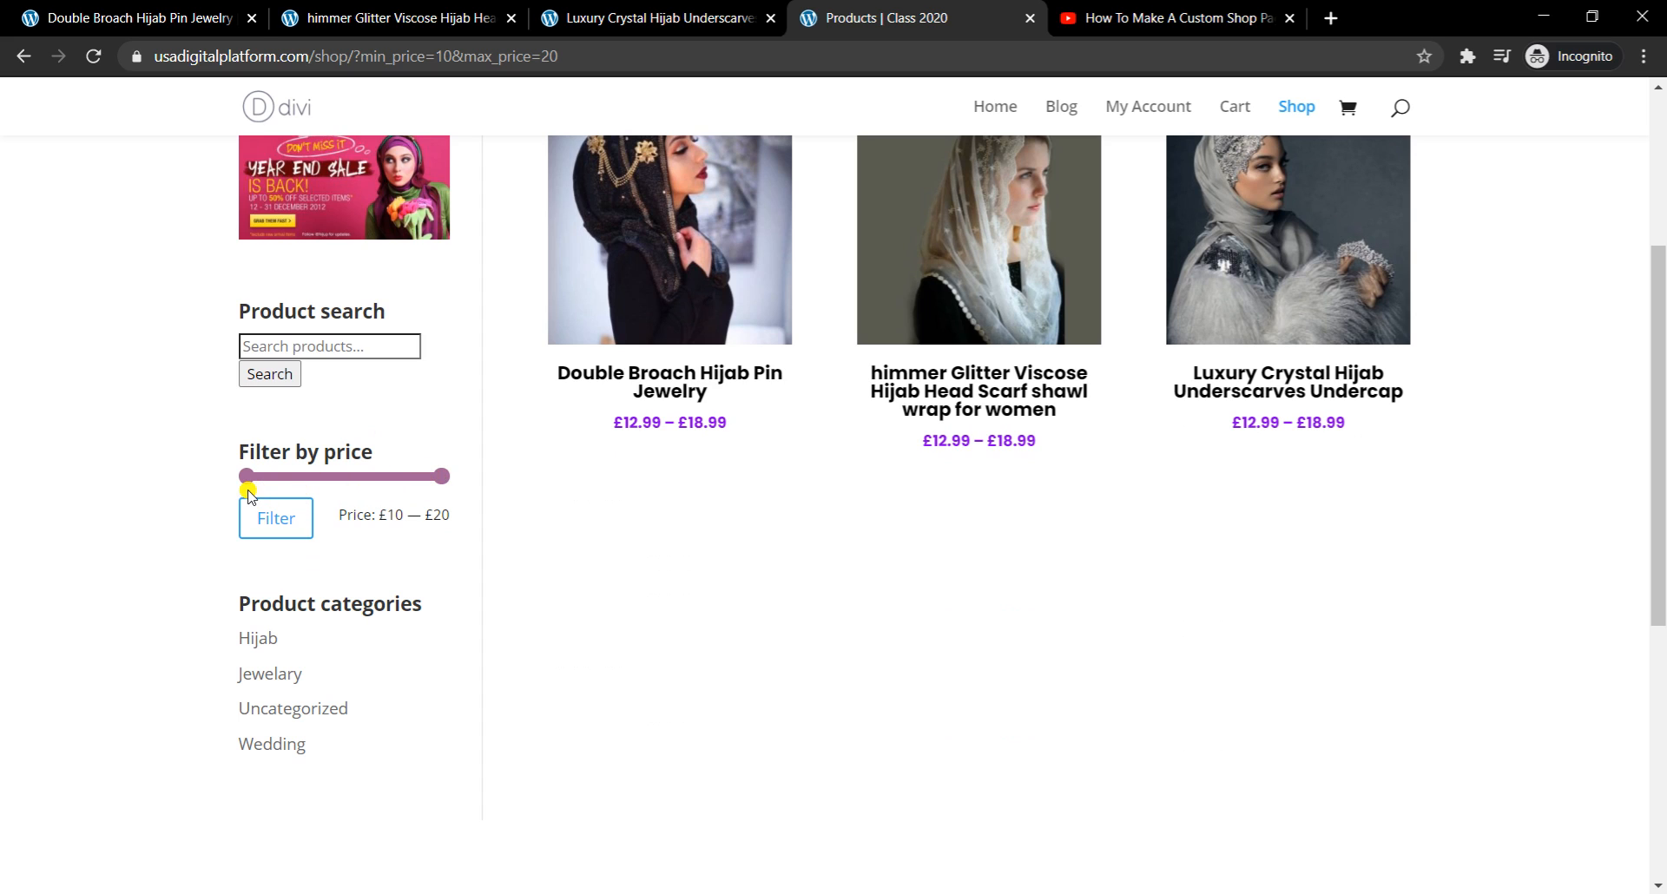
left_click_drag(249, 477, 434, 476)
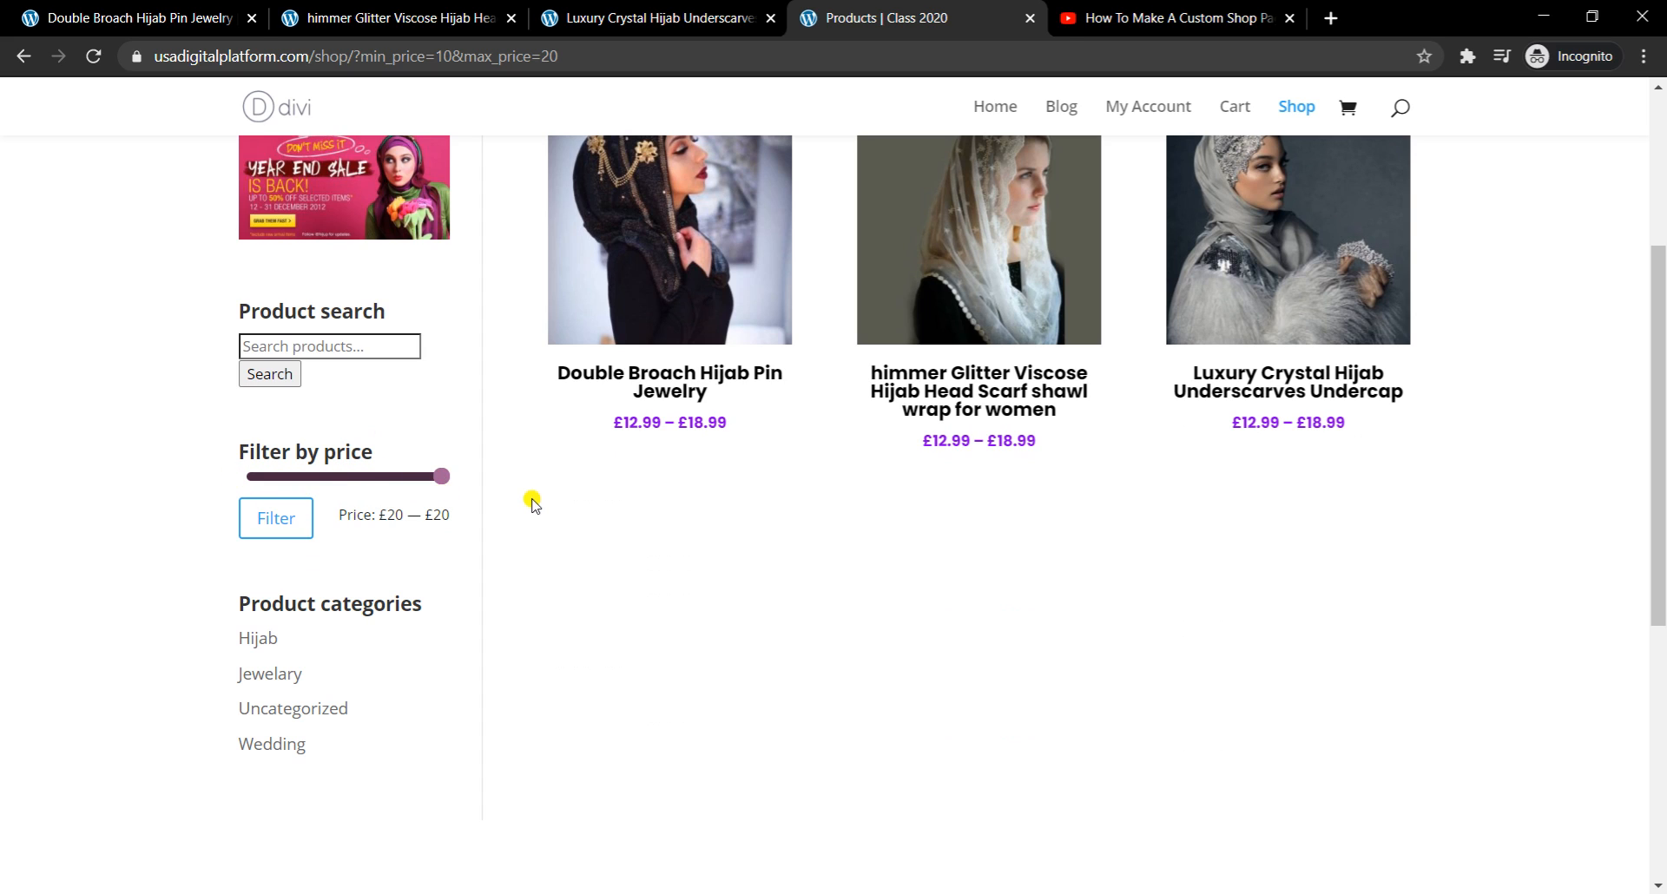
left_click(261, 519)
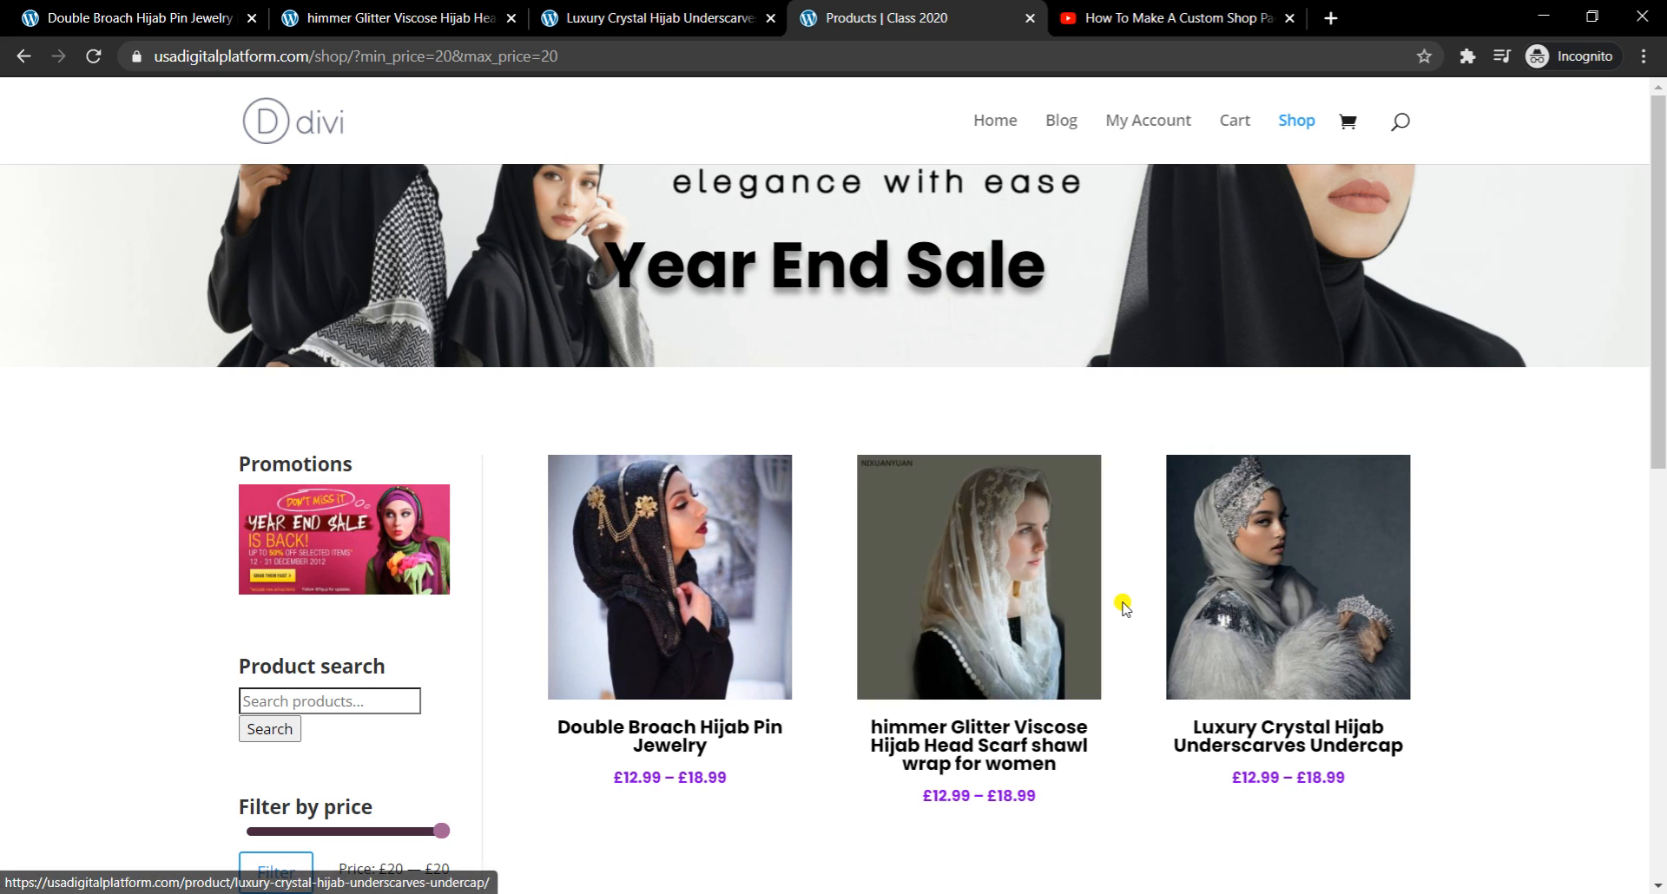
Step: Test the sidebar category links by opening Jewelary, returning to the shop, and opening Wedding
scroll(1120, 603, "down", 4)
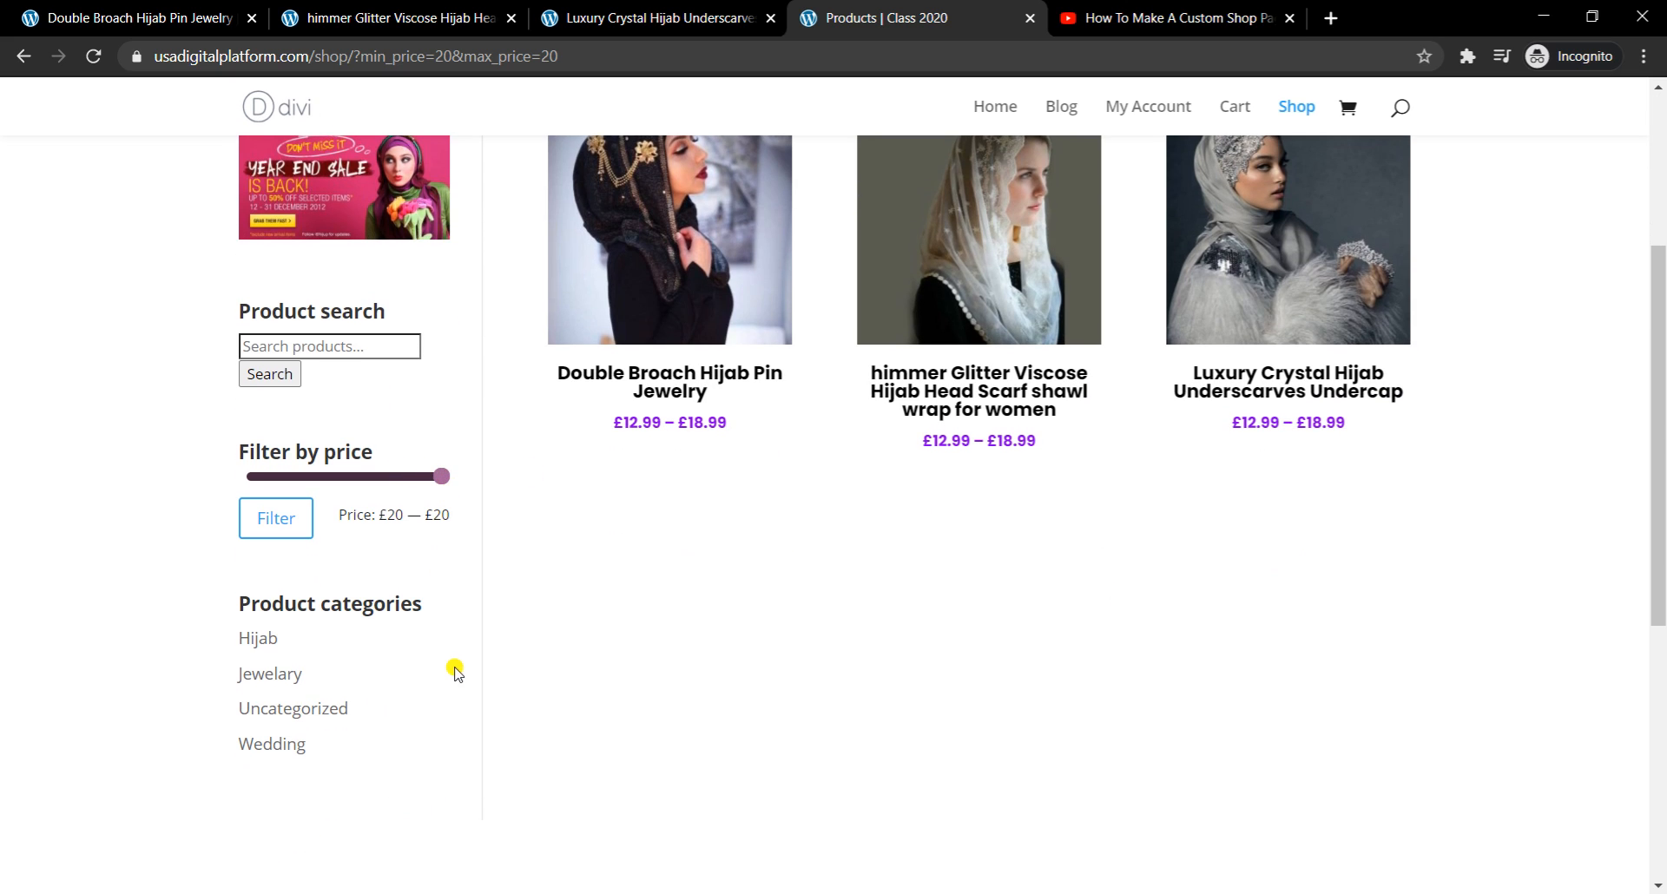
left_click(268, 675)
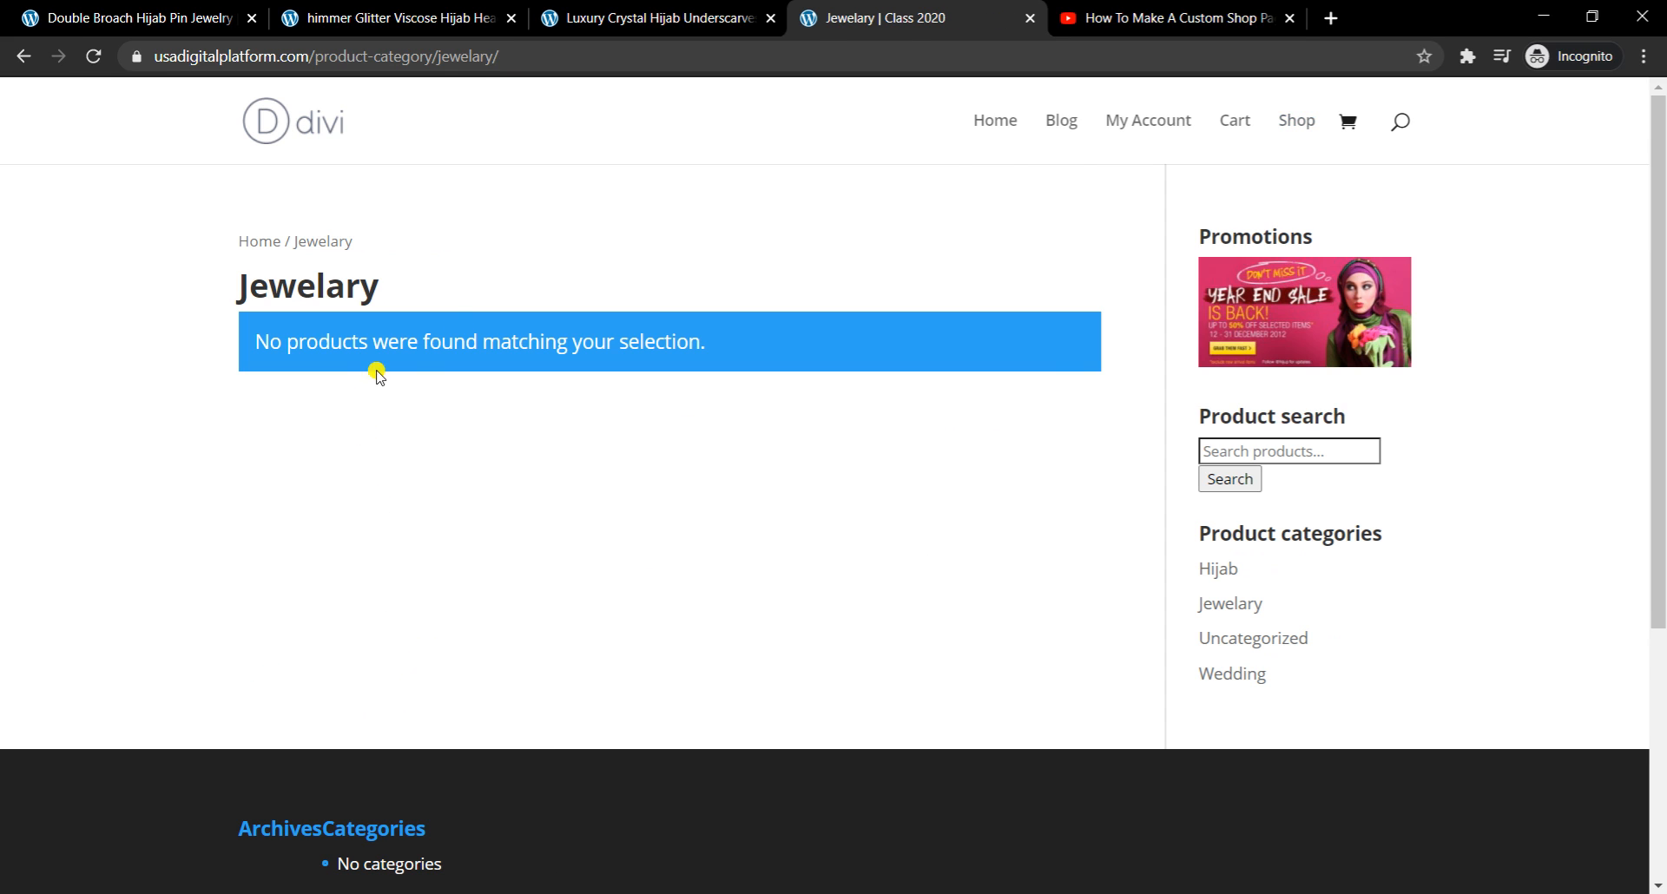
left_click(1287, 121)
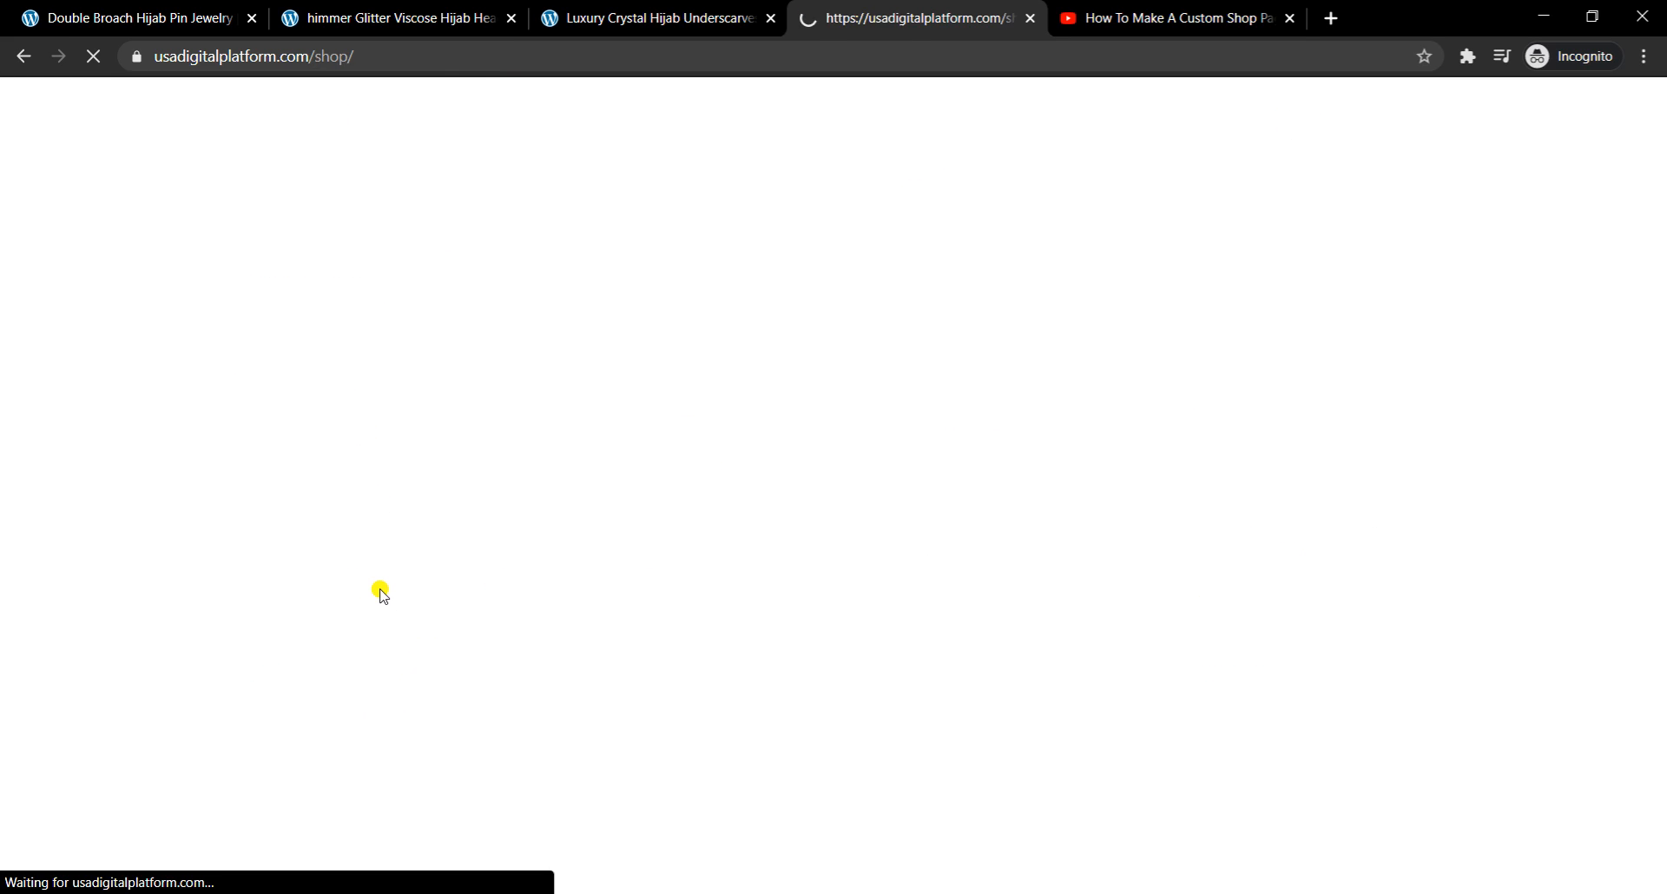
scroll(374, 608, "down", 4)
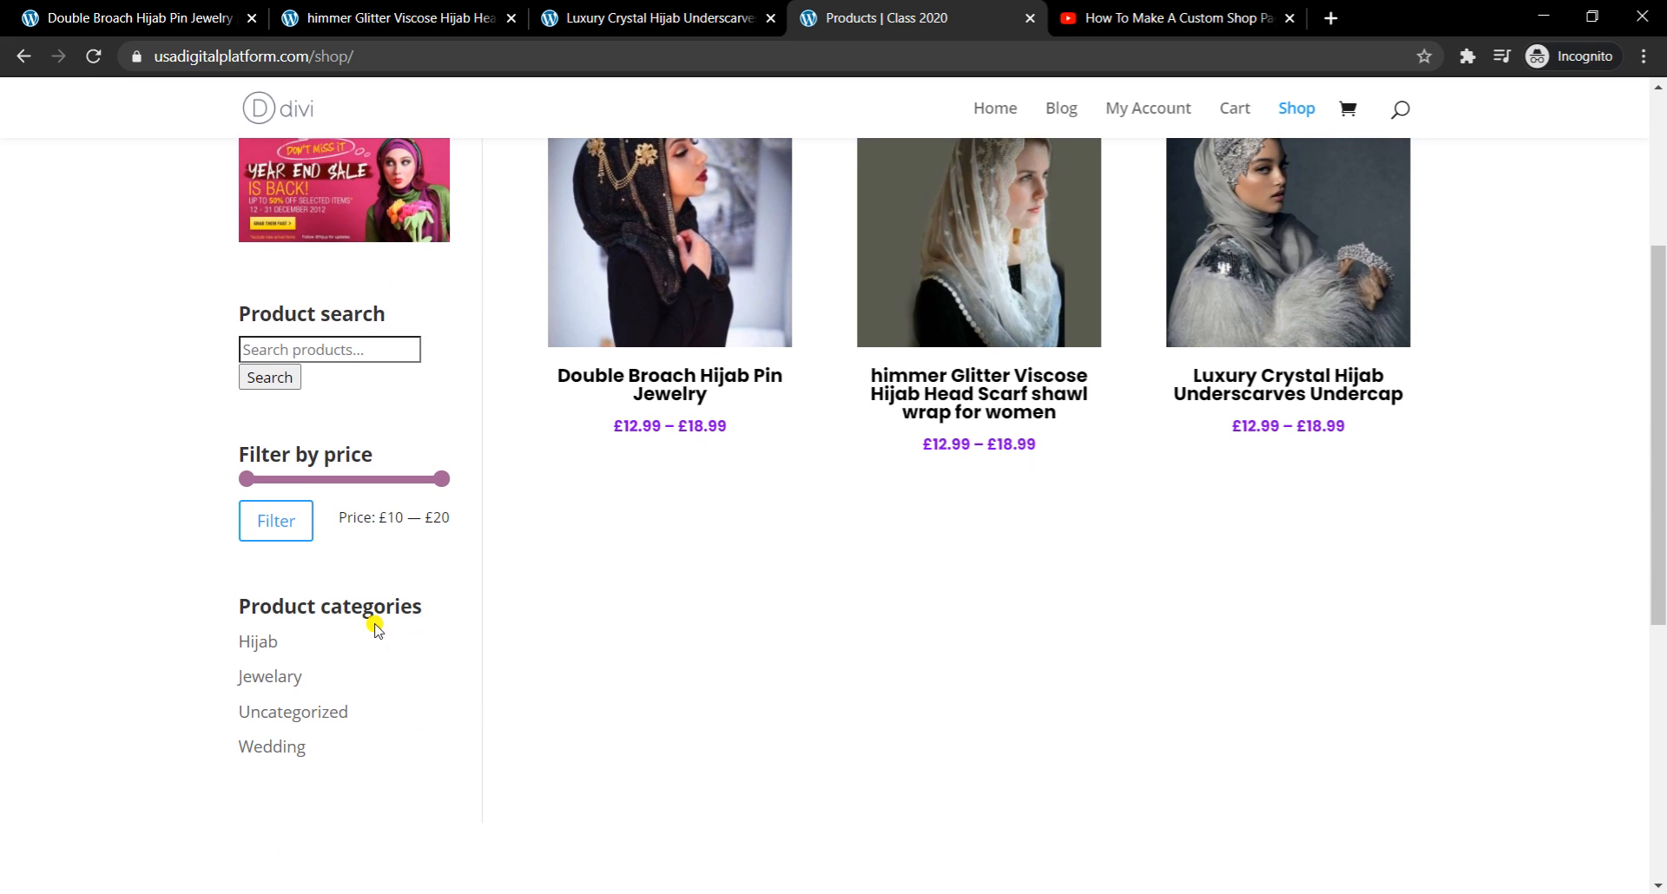
left_click(313, 746)
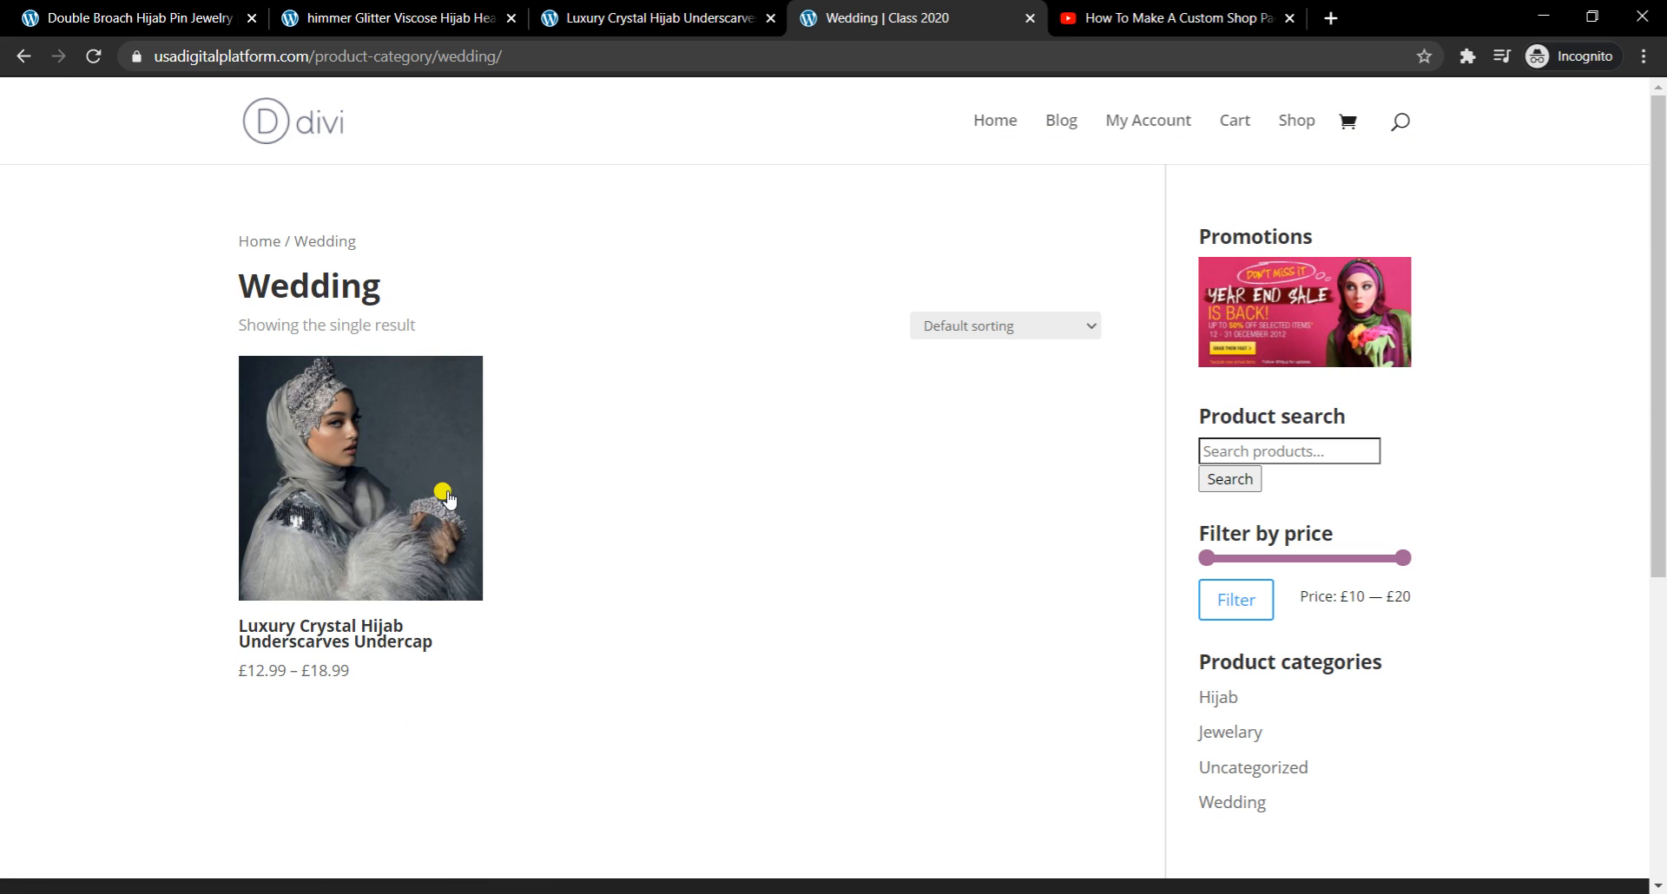
Step: Return to the shop, open the himmer Glitter Viscose Hijab product and examine its title banner, gallery and details
left_click(1298, 123)
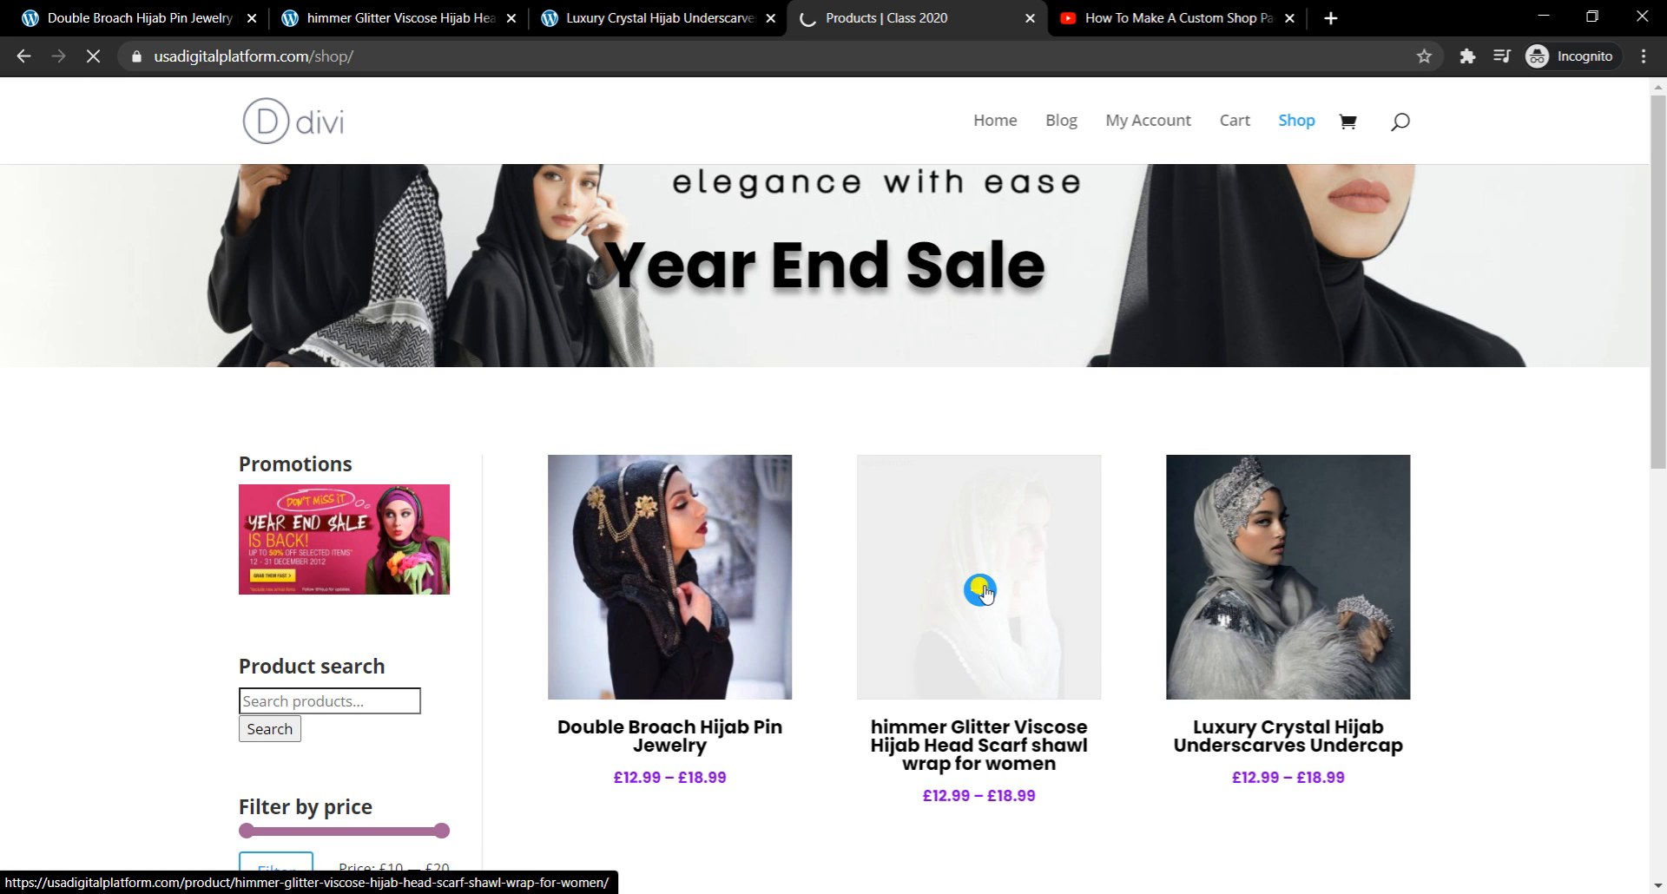
left_click(981, 590)
scroll(985, 590, "down", 3)
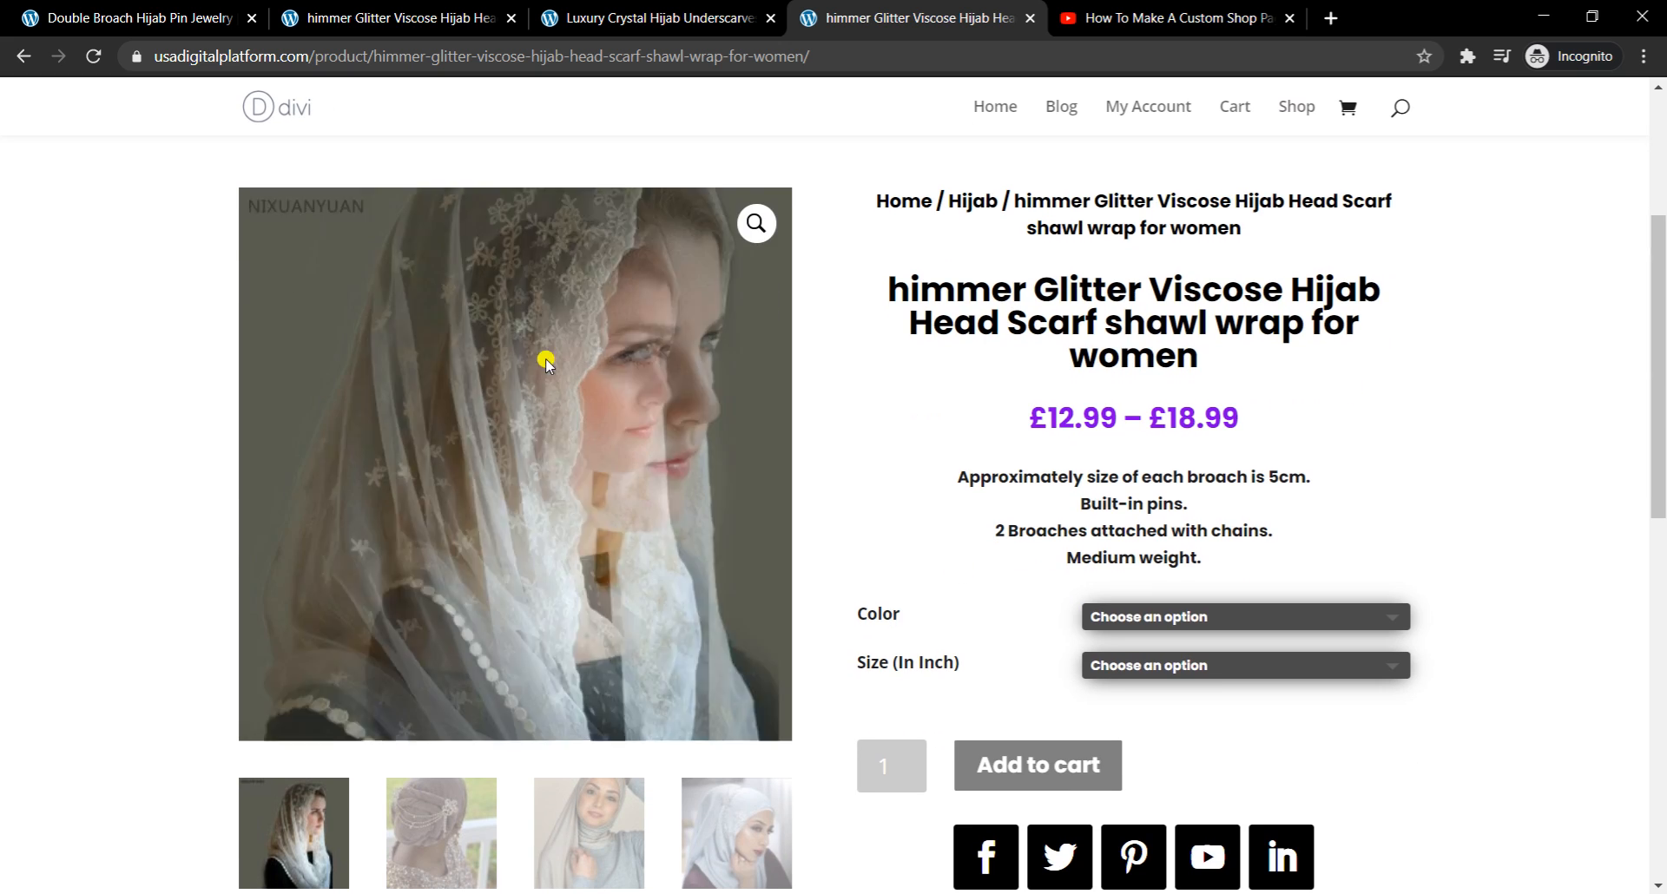
scroll(952, 658, "down", 5)
scroll(1150, 581, "down", 2)
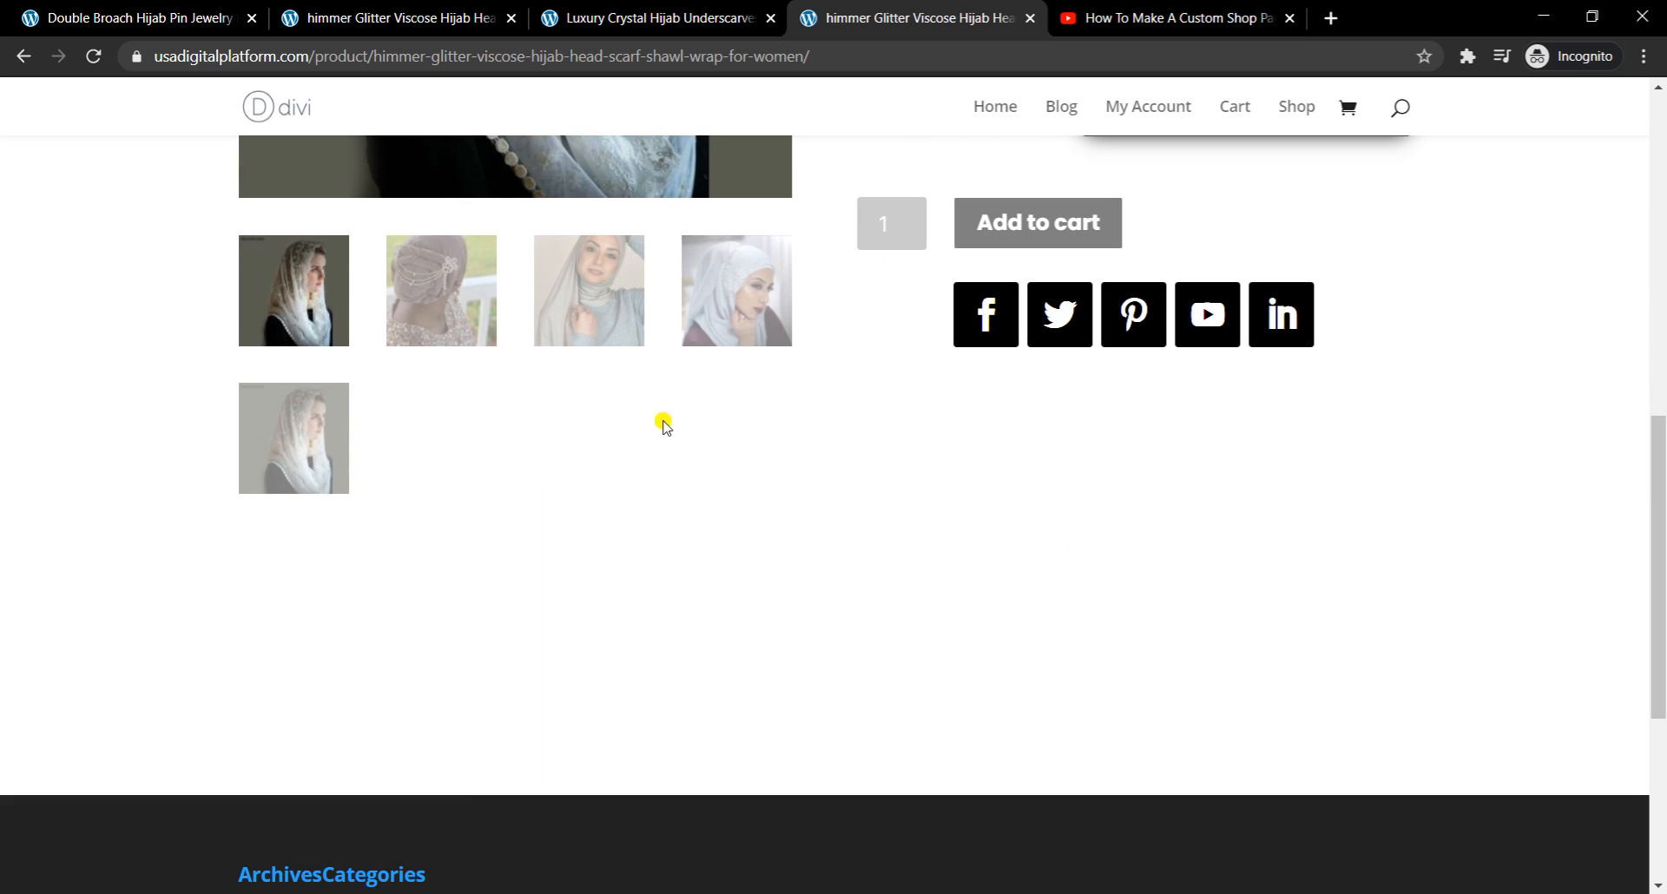
scroll(1168, 452, "up", 5)
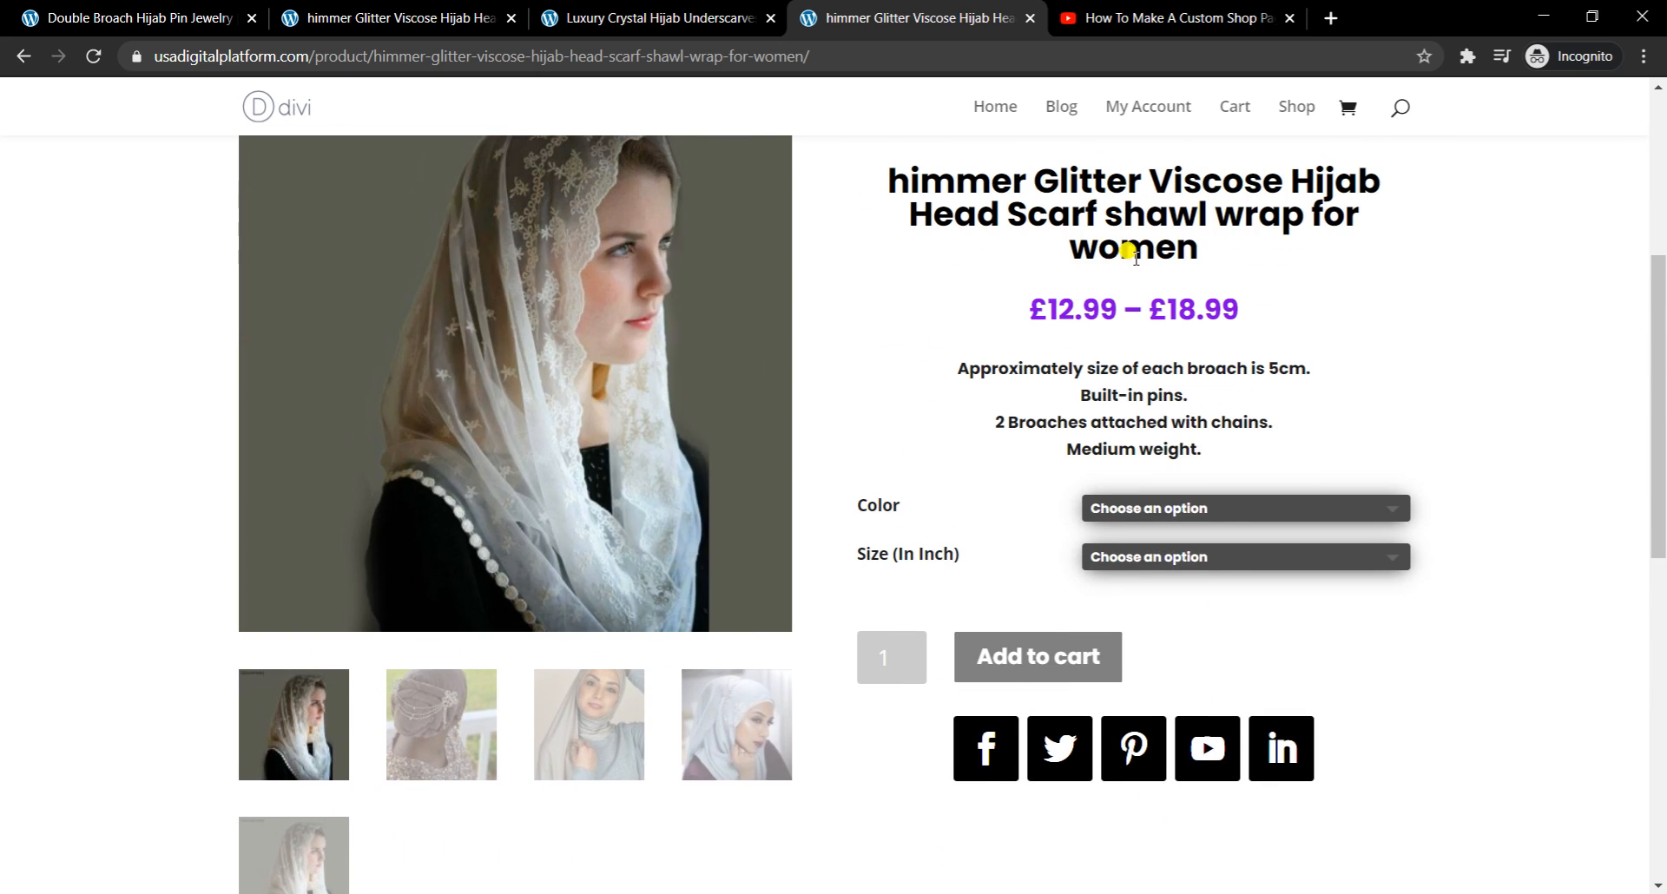
scroll(1128, 253, "up", 3)
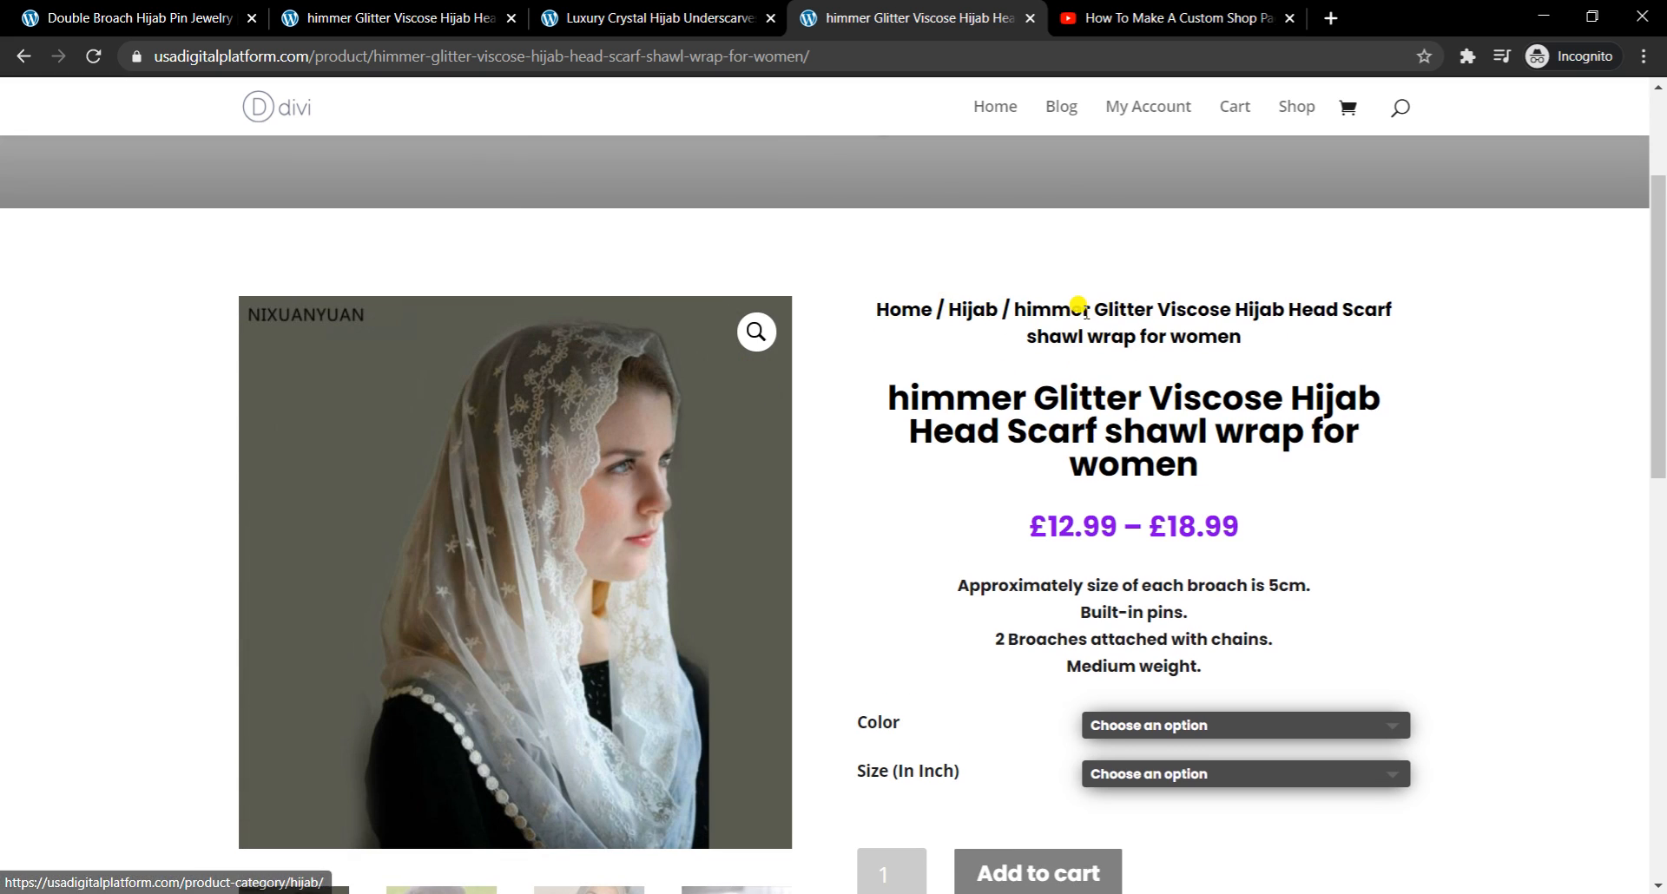
scroll(973, 312, "up", 3)
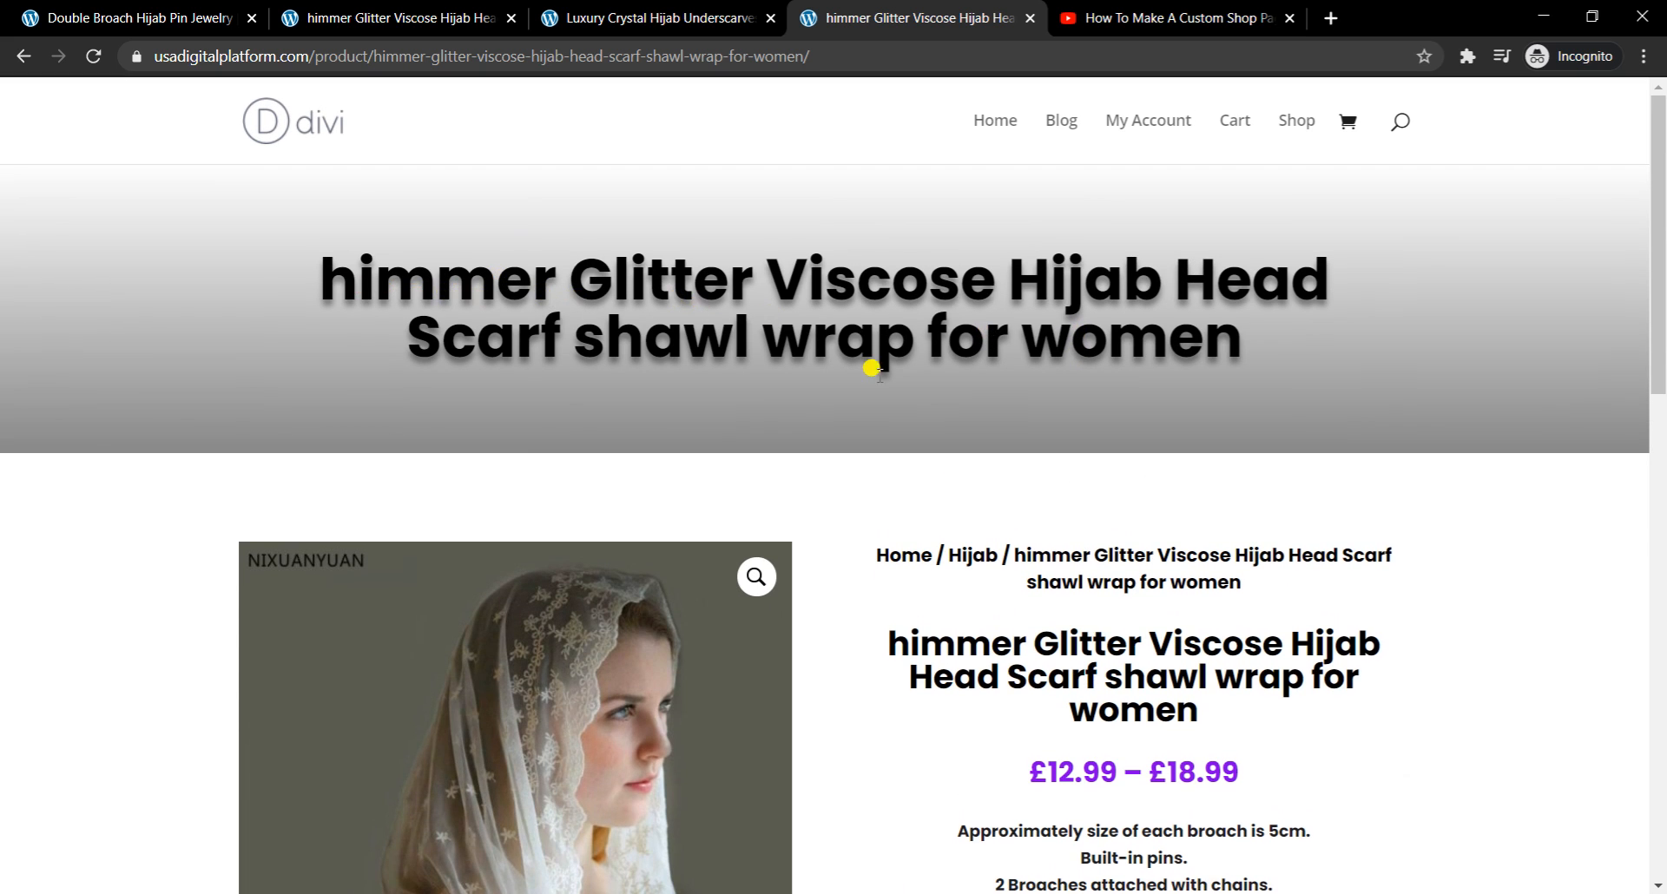
scroll(987, 513, "down", 3)
scroll(1113, 618, "down", 3)
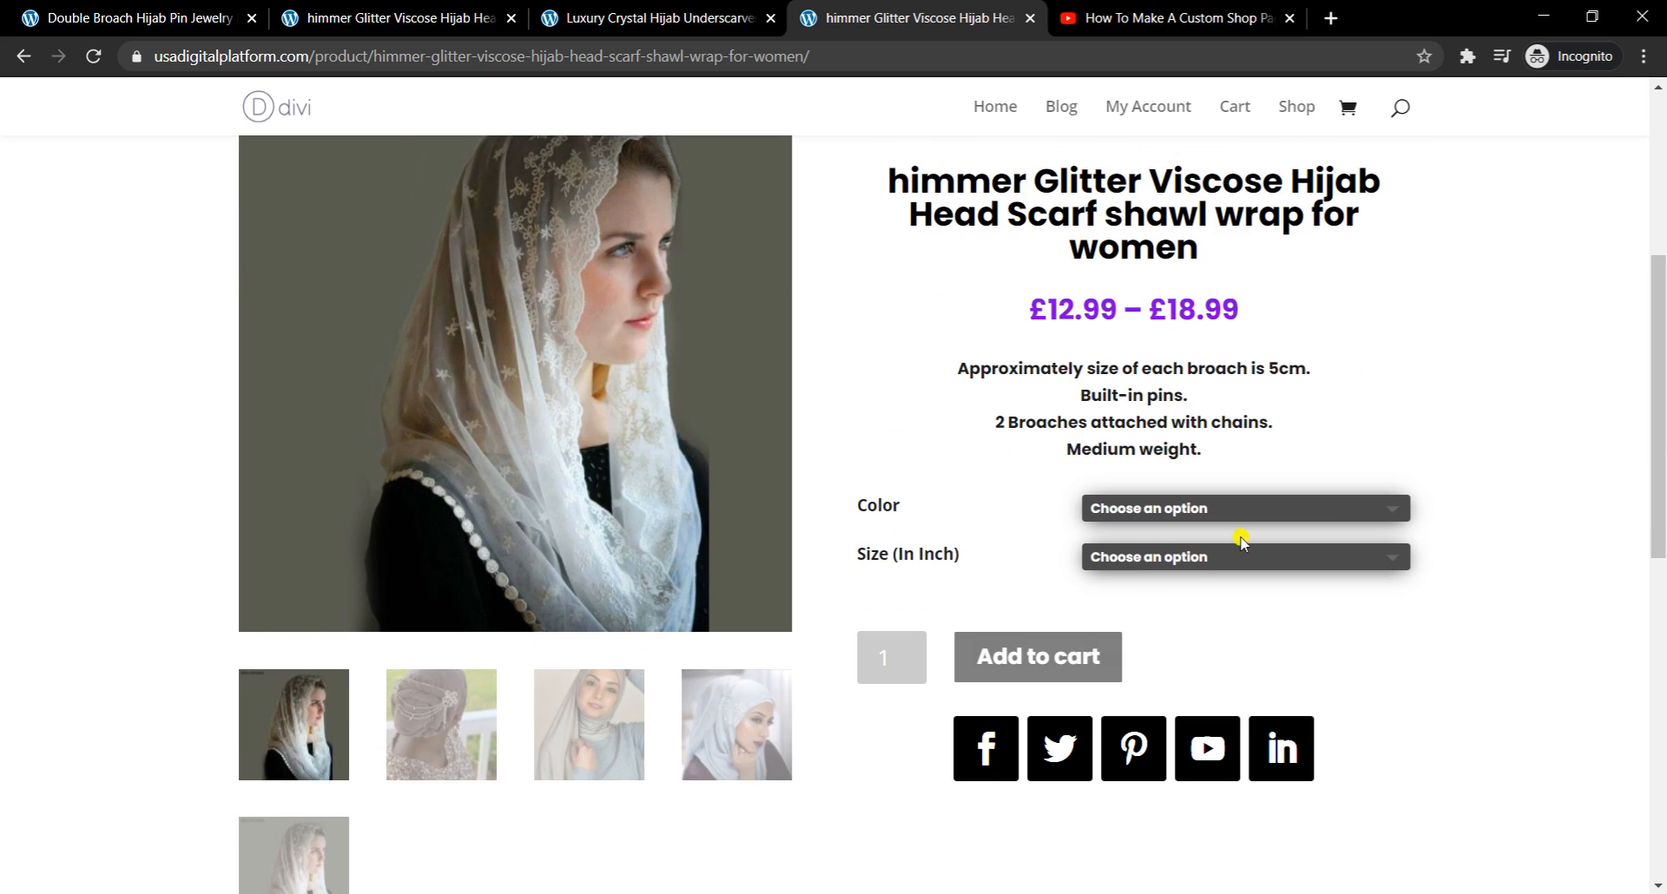
Step: Select color Red and size 12 for the product, and review the variation's price, stock and cart area
left_click(1381, 505)
scroll(1272, 551, "down", 1)
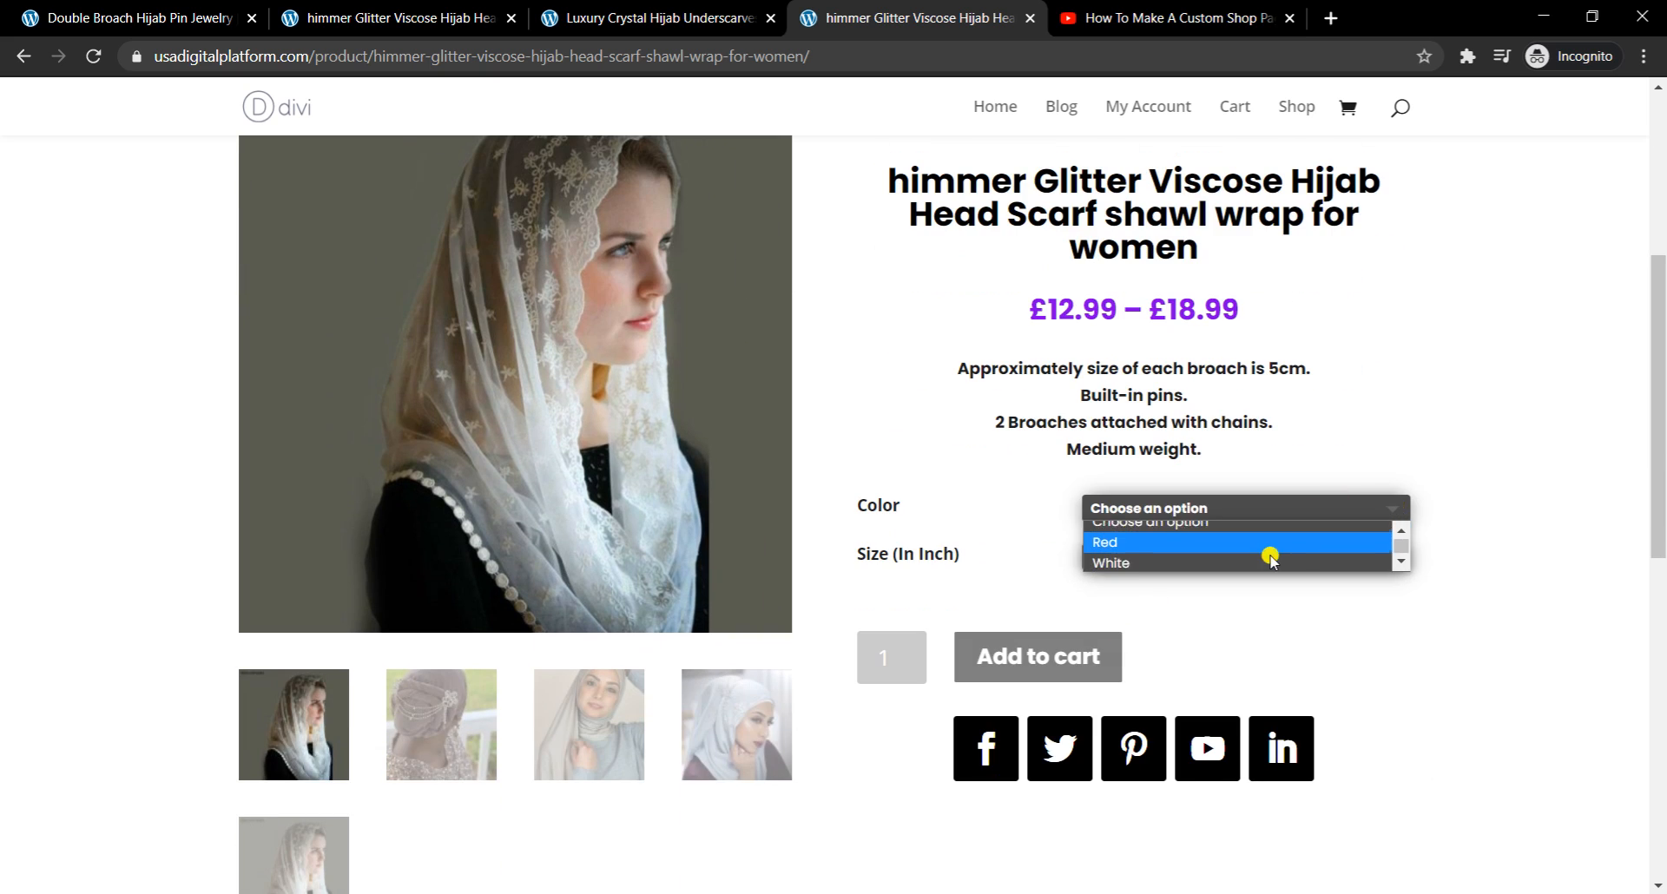
left_click(1147, 542)
left_click(1172, 554)
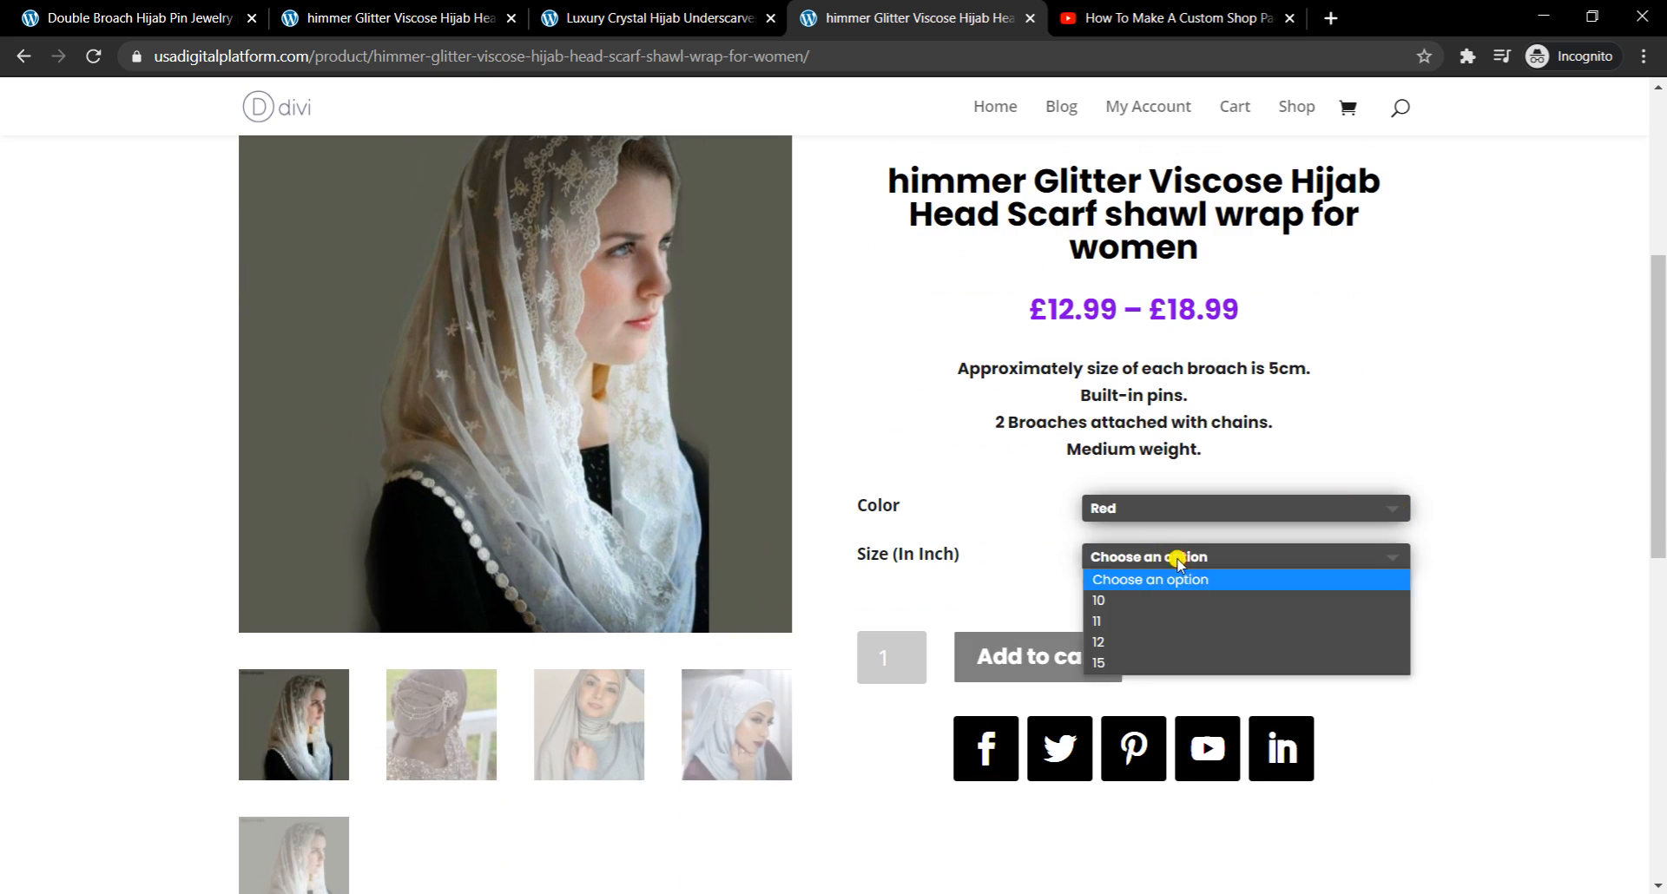
left_click(1125, 640)
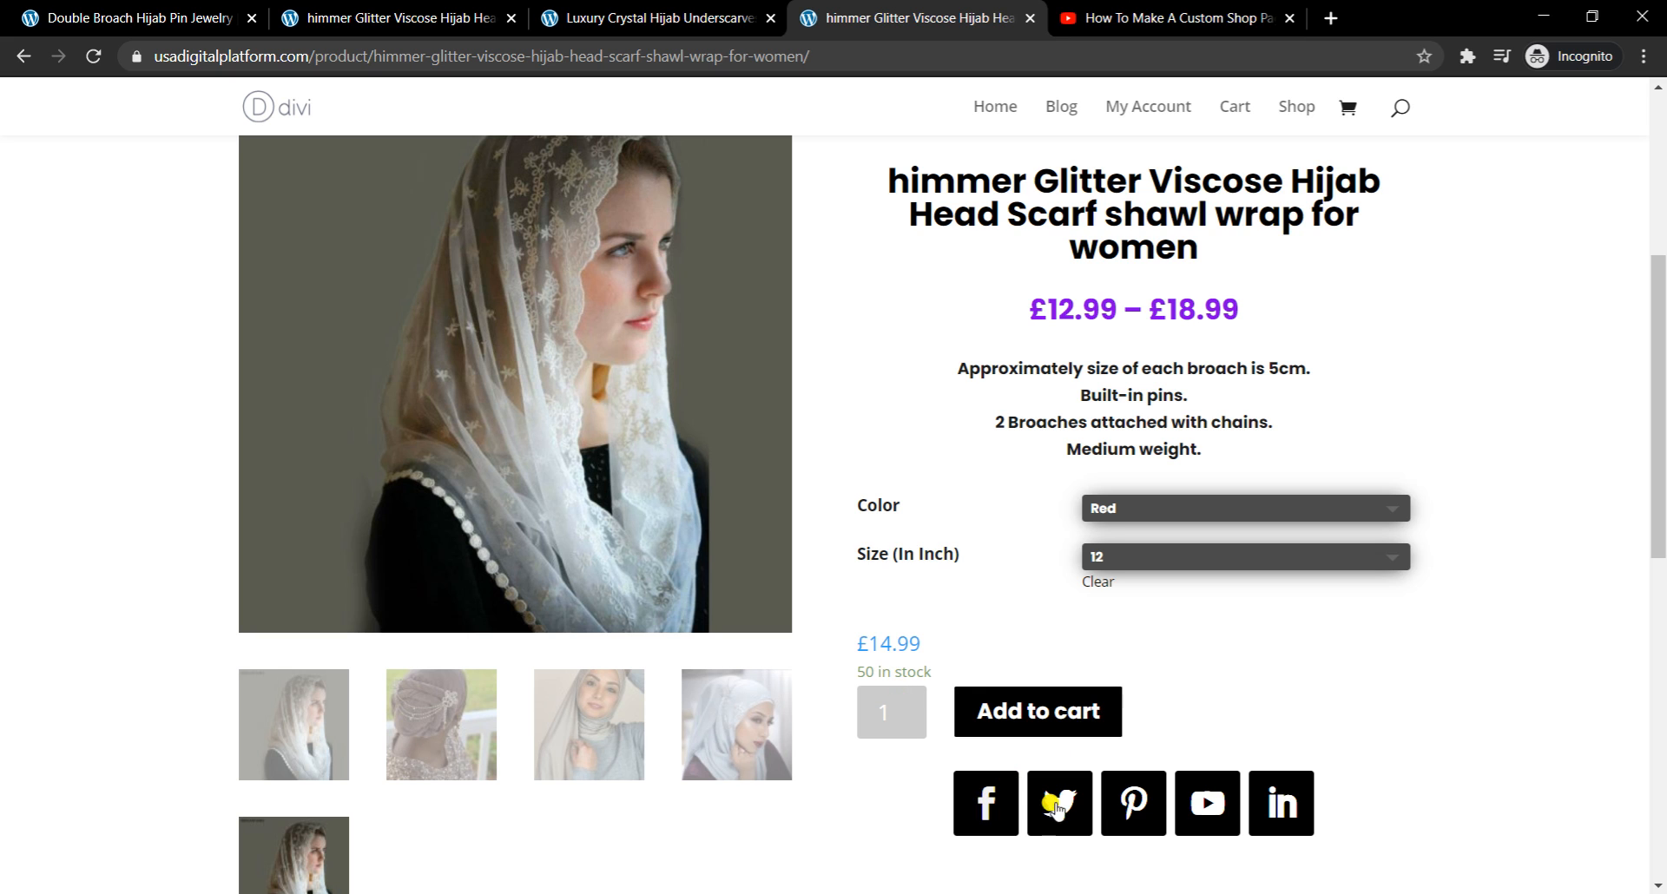
scroll(1164, 732, "down", 5)
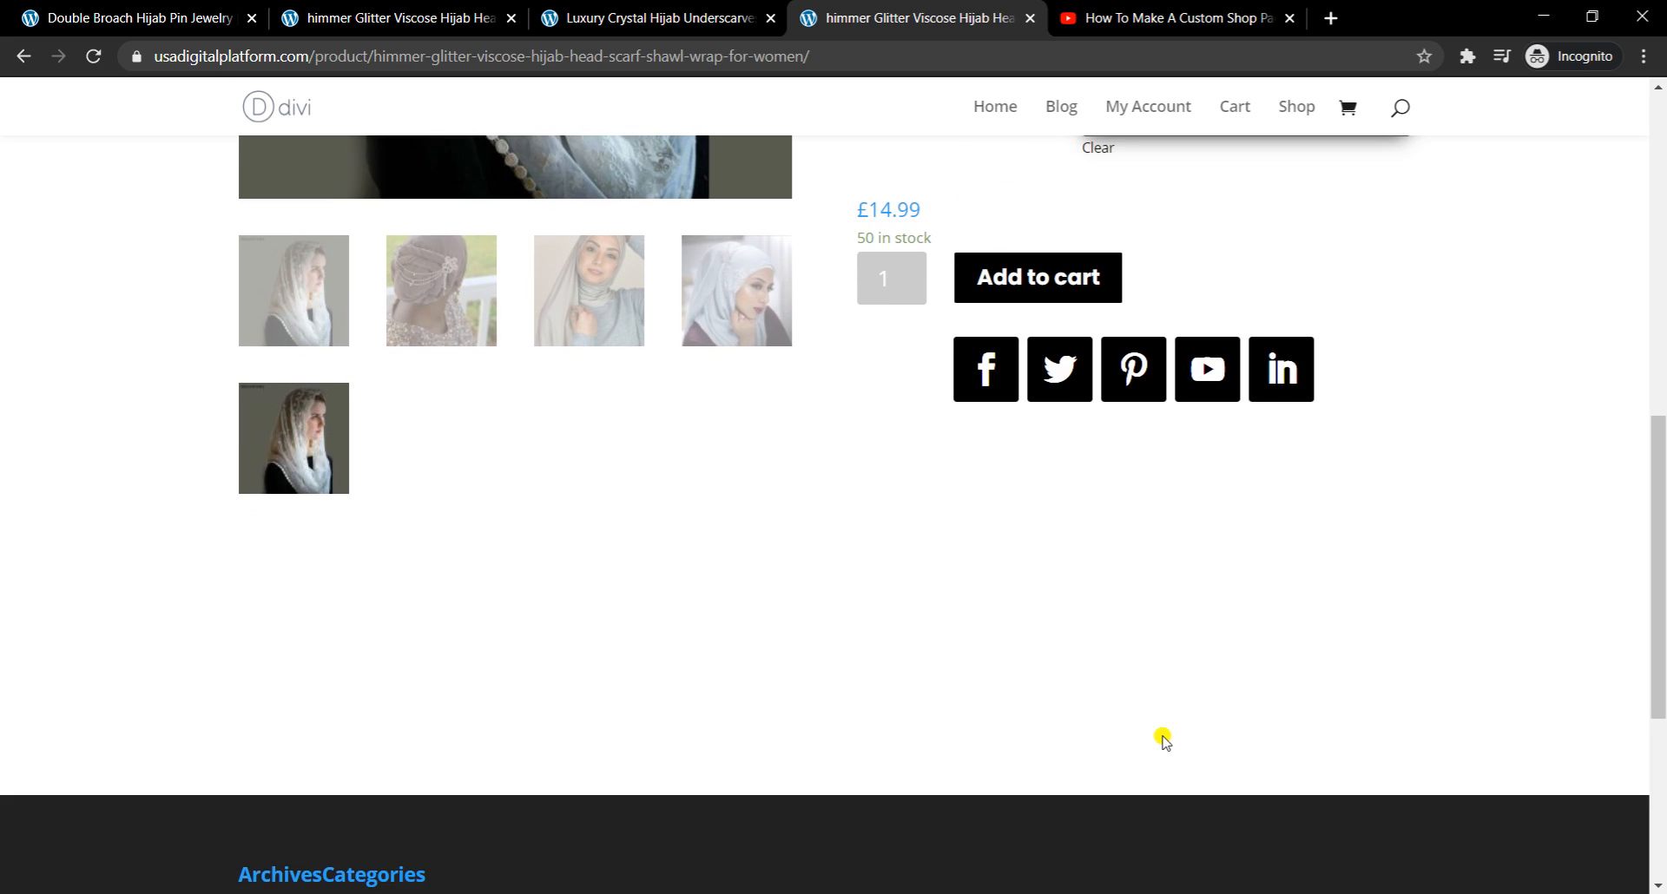
scroll(1164, 736, "up", 6)
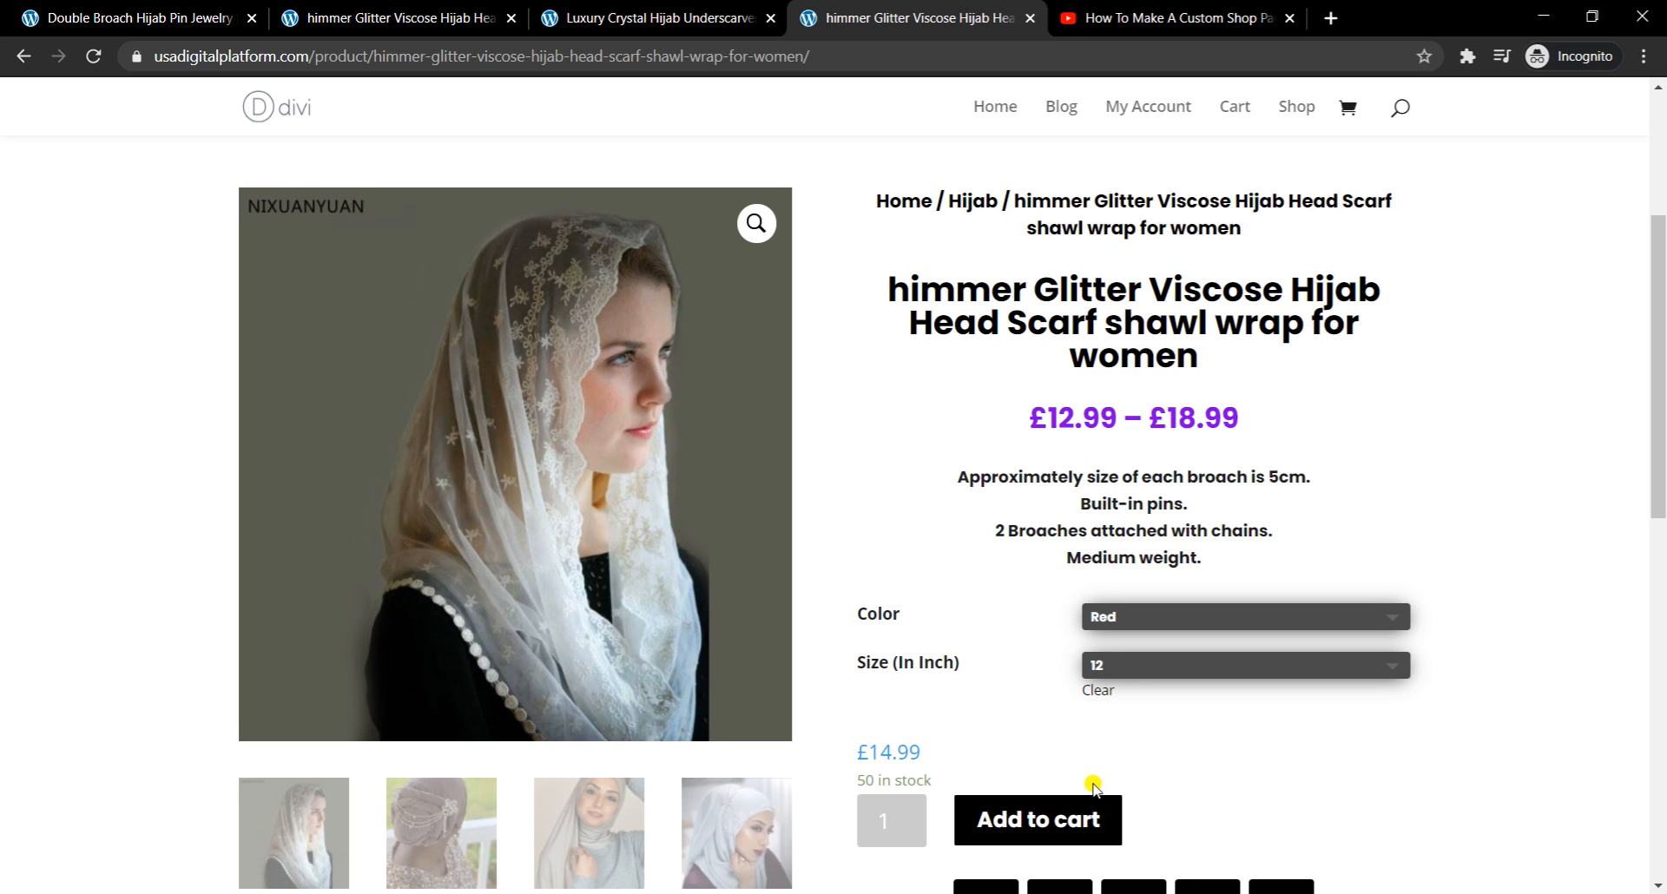
scroll(1076, 779, "down", 5)
scroll(1056, 776, "up", 9)
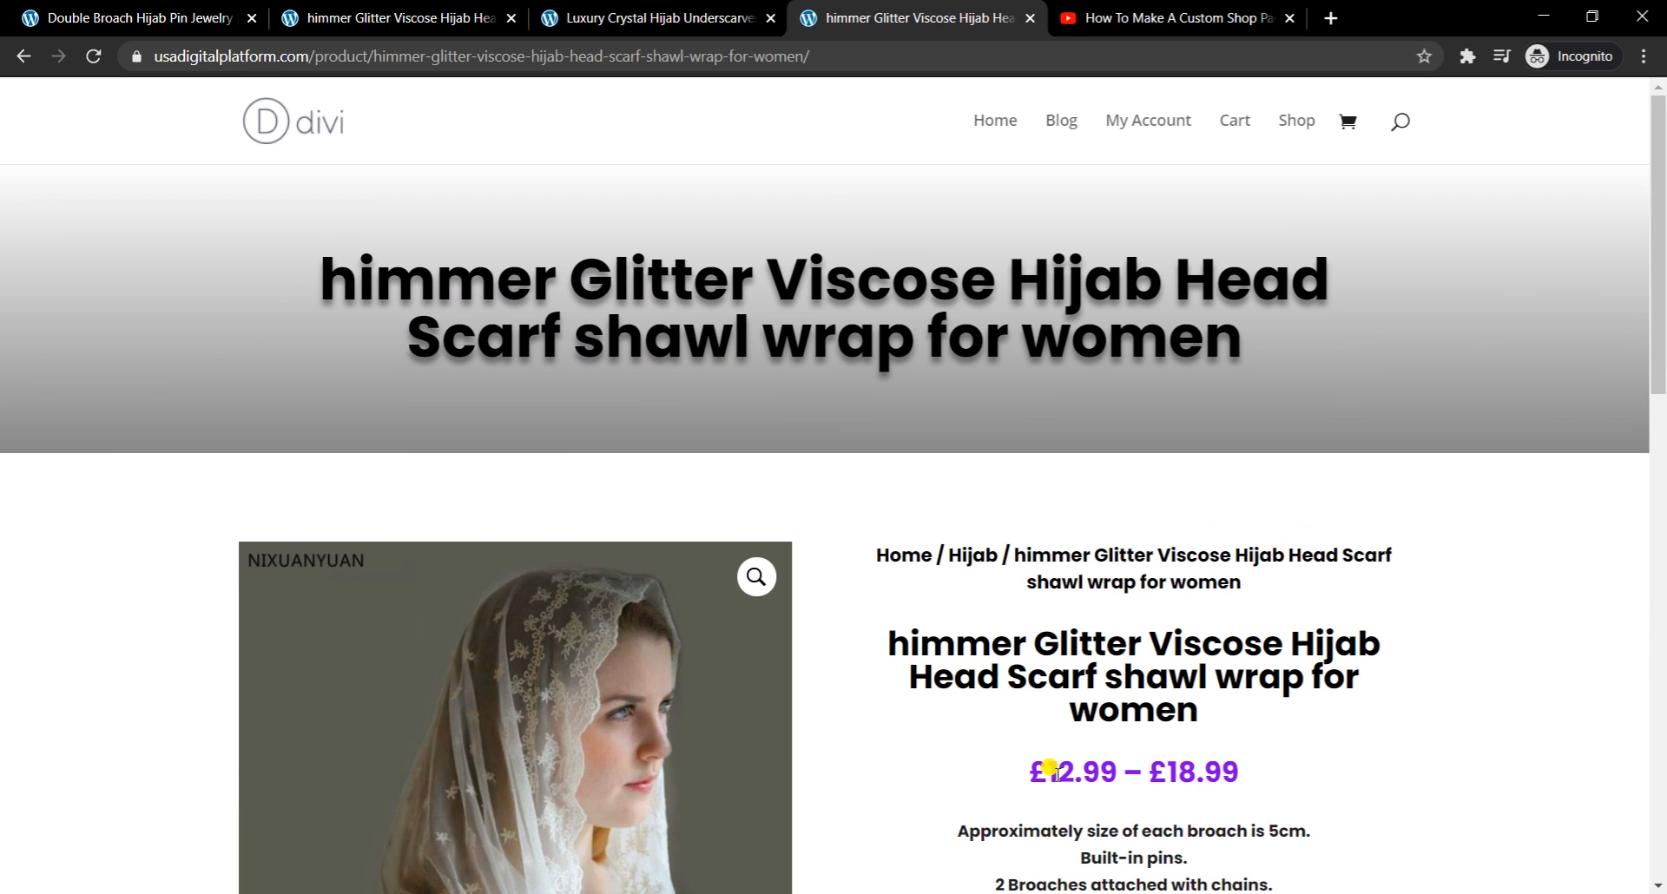